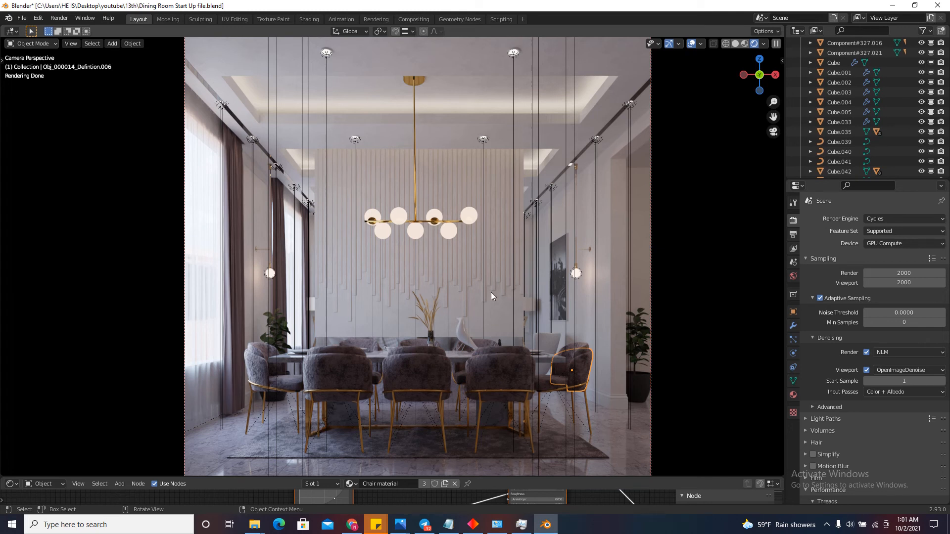
pyautogui.click(283, 452)
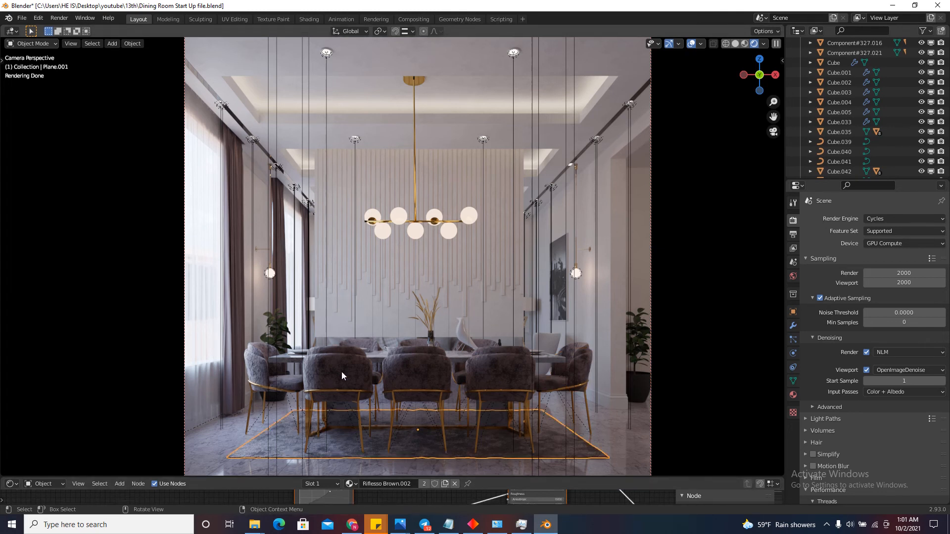
pyautogui.click(315, 384)
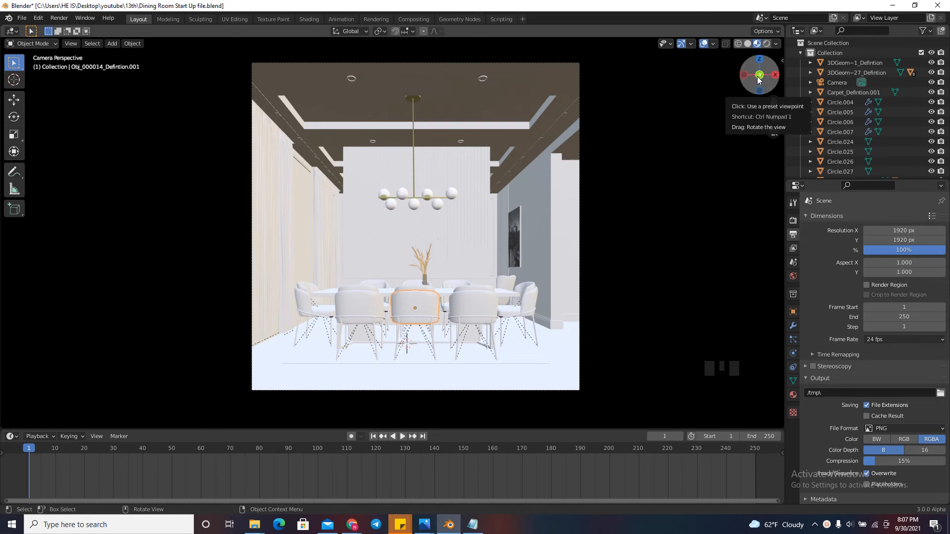
# Select the inner backrest, outer backrest shell and seat cushion of the middle front dining chair
pyautogui.moveTo(758, 77); pyautogui.dragTo(710, 84)
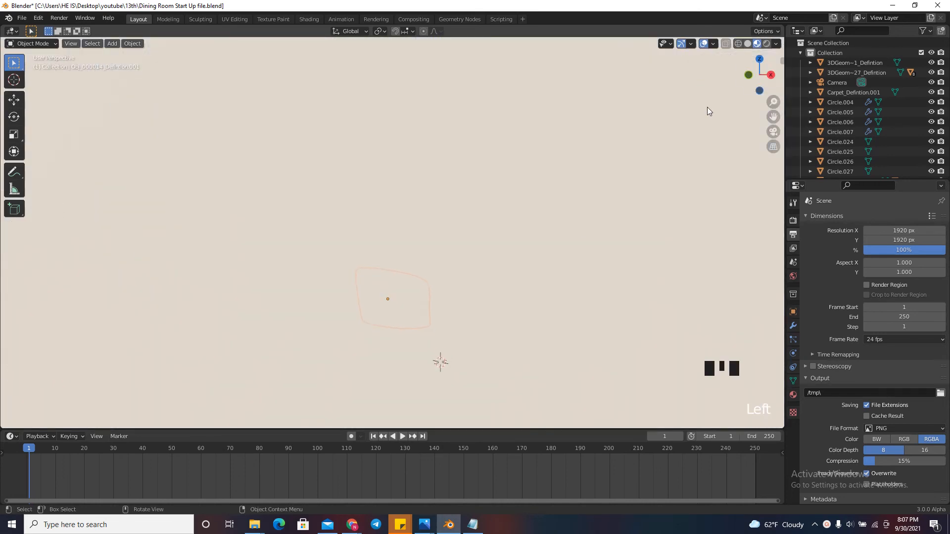
pyautogui.scroll(-3, 456, 336)
pyautogui.click(420, 266)
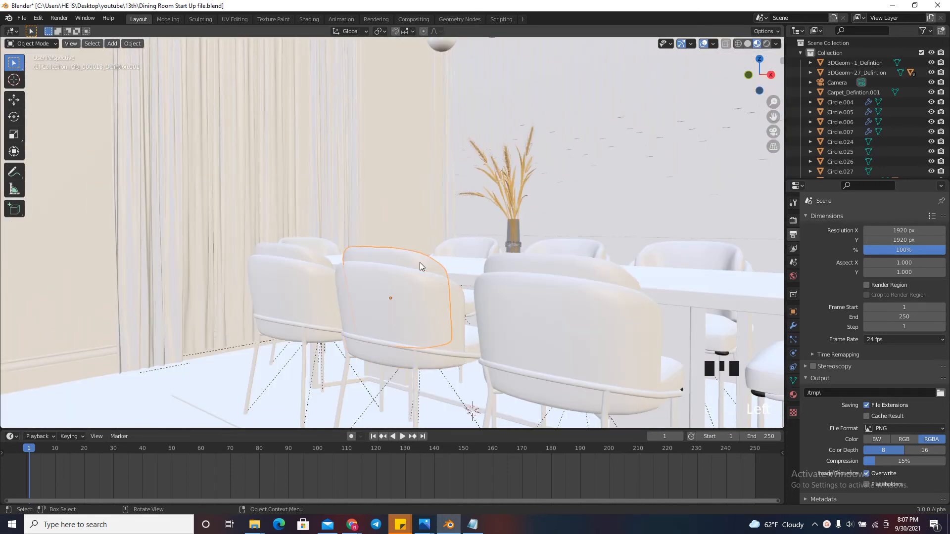
pyautogui.moveTo(750, 69); pyautogui.dragTo(728, 112)
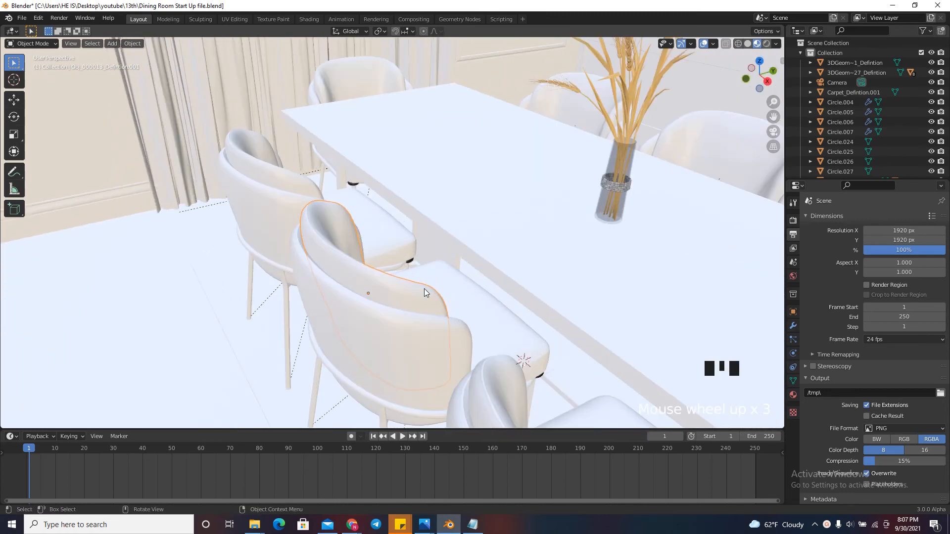
pyautogui.keyDown('shift'); pyautogui.click(430, 313); pyautogui.keyUp('shift')
pyautogui.keyDown('shift'); pyautogui.click(512, 331); pyautogui.keyUp('shift')
pyautogui.scroll(-3, 471, 228)
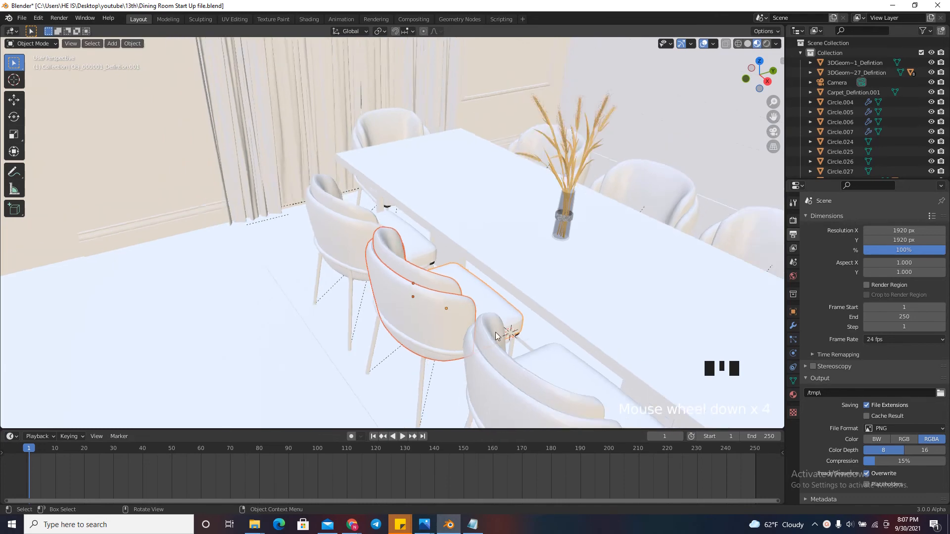
pyautogui.scroll(2, 486, 293)
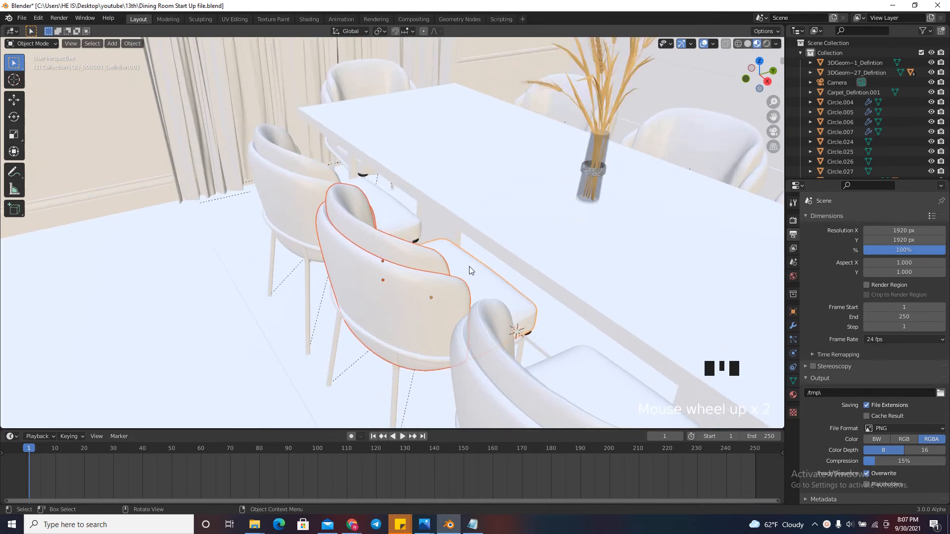
# Check in Edit Mode which other chairs around the table share the selected parts' mesh data, and return to Object Mode
pyautogui.press('Tab')
pyautogui.scroll(-2, 479, 245)
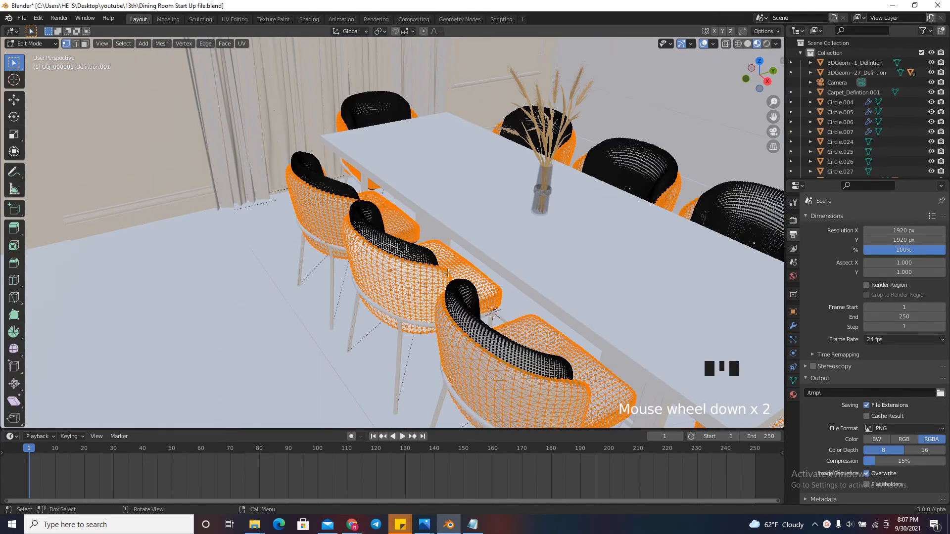
pyautogui.scroll(-2, 448, 273)
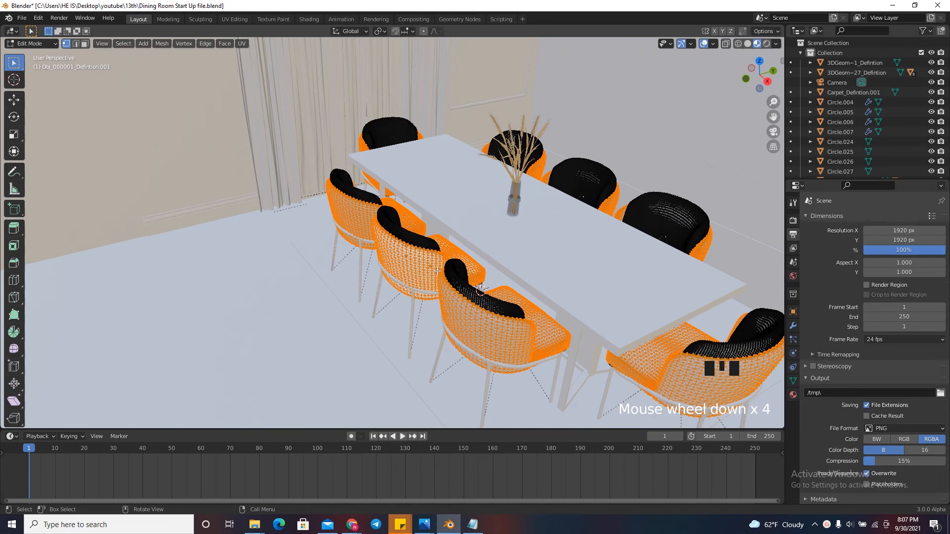
pyautogui.press('Tab')
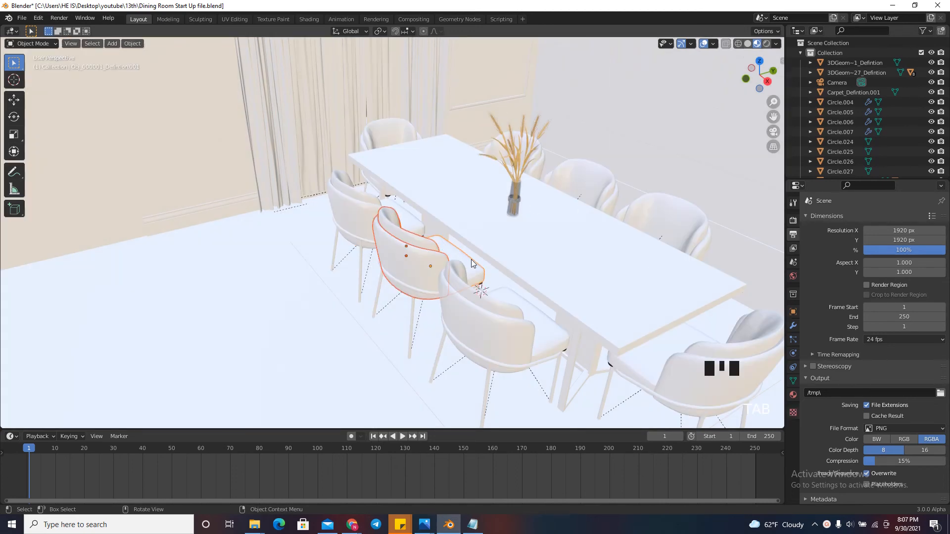
pyautogui.scroll(-4, 471, 260)
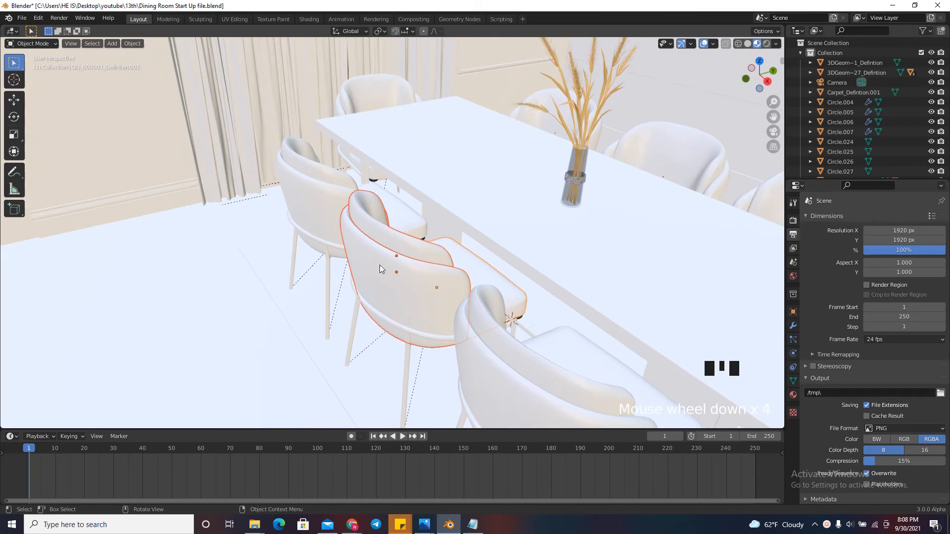
pyautogui.scroll(-3, 453, 270)
pyautogui.scroll(-1, 322, 147)
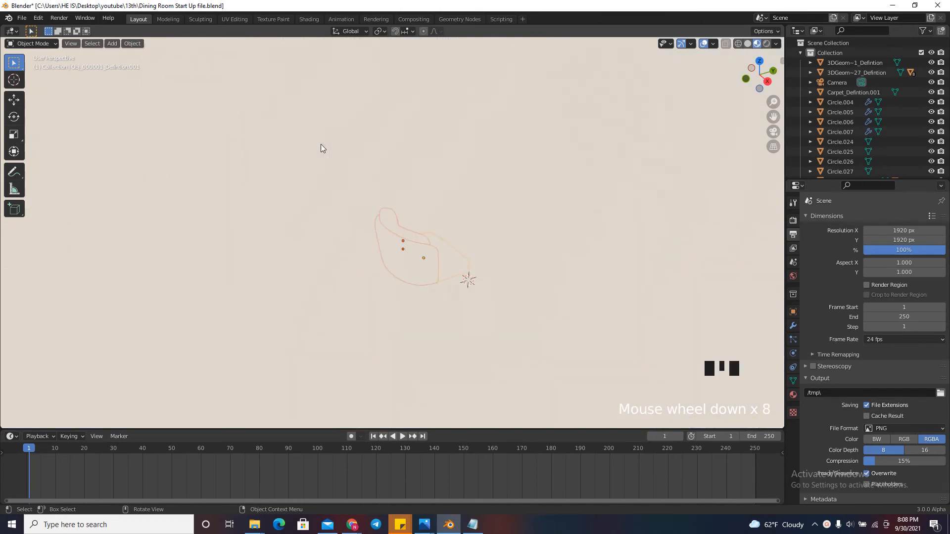
pyautogui.scroll(2, 446, 270)
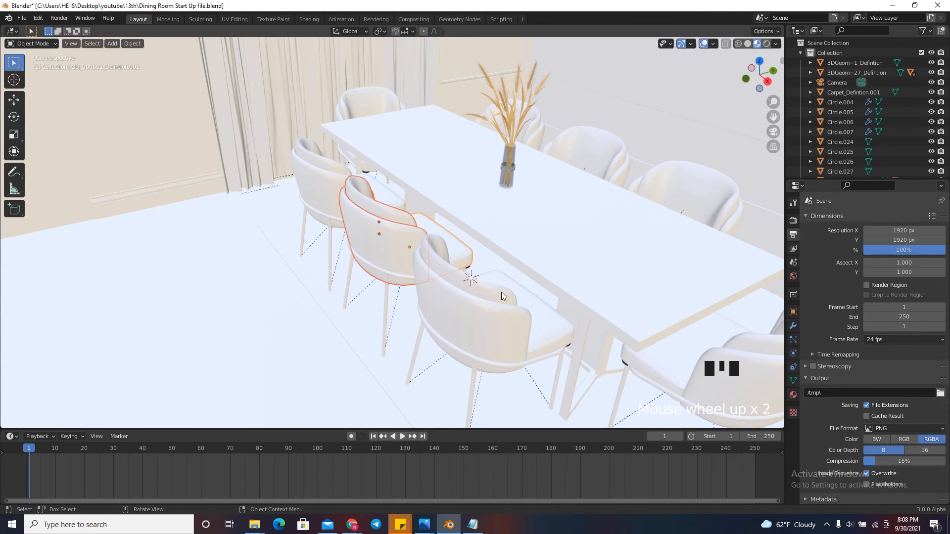
pyautogui.scroll(2, 379, 218)
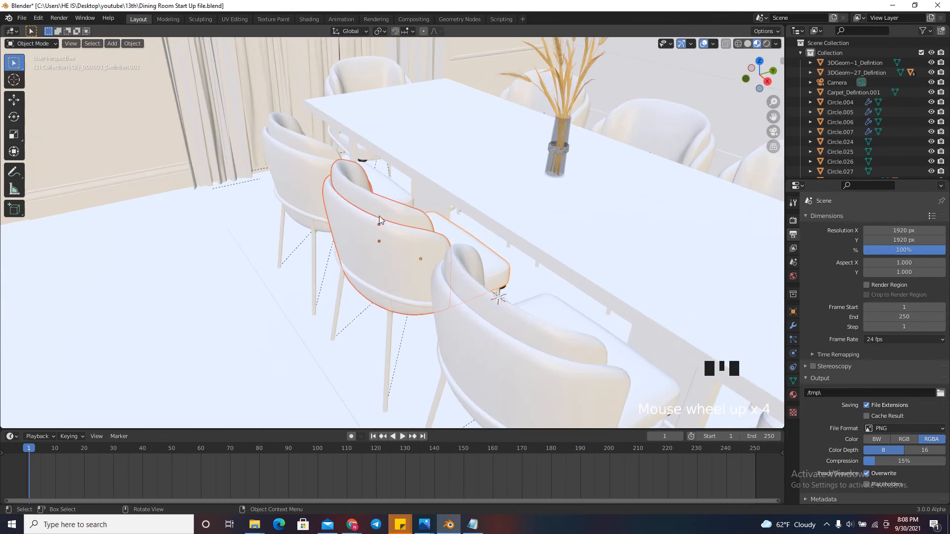
# Isolate the selected chair parts in local view and select only the inner backrest cushion
pyautogui.press('KP_Divide')
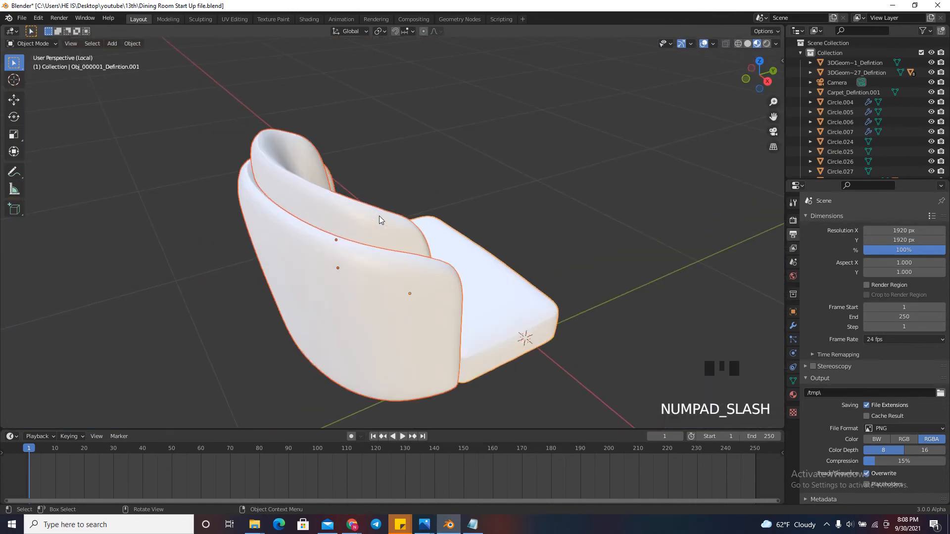
pyautogui.moveTo(760, 75); pyautogui.dragTo(546, 67)
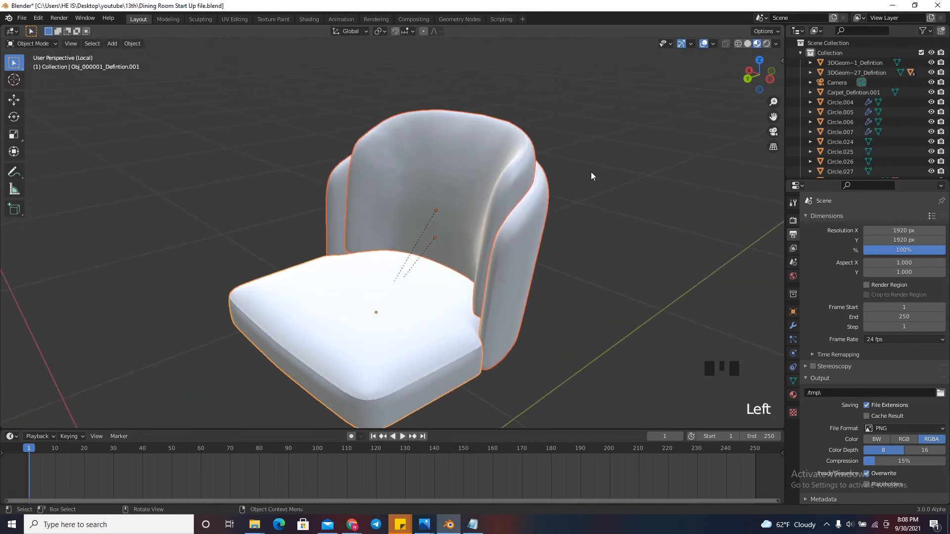
pyautogui.click(538, 155)
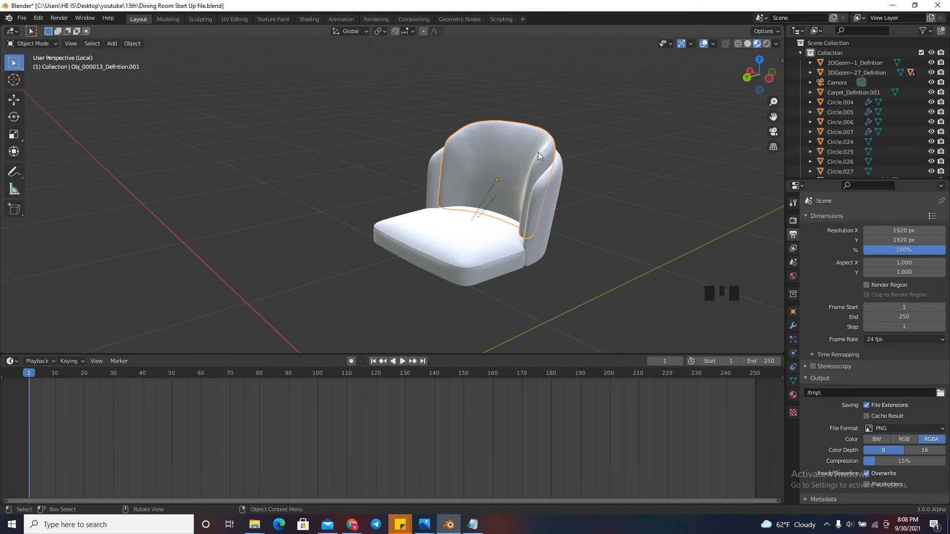
# Turn the timeline area into a UV Editor and enlarge it slightly
pyautogui.click(11, 361)
pyautogui.click(31, 412)
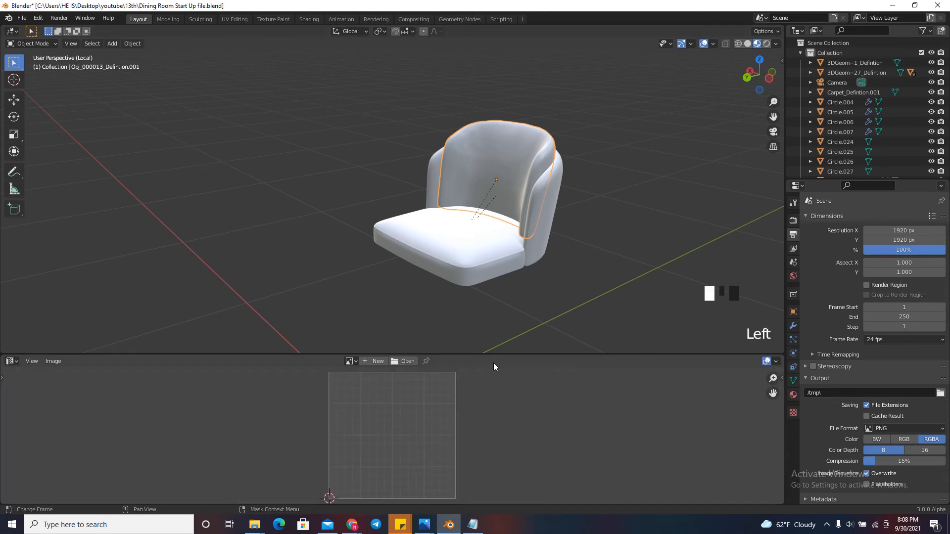
pyautogui.moveTo(501, 355); pyautogui.dragTo(502, 330)
# Select the inner backrest's whole mesh in Edit Mode and set the UV selection mode to Island
pyautogui.scroll(3, 563, 120)
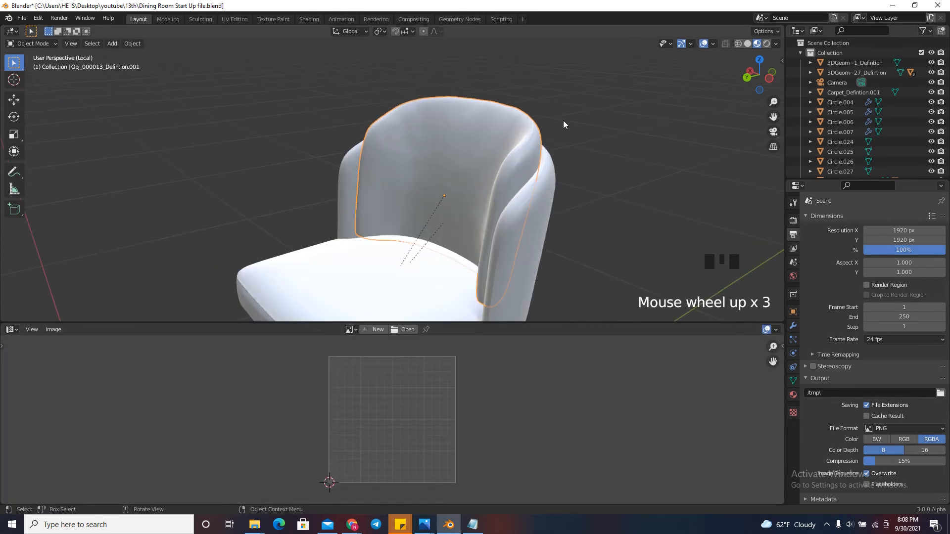
pyautogui.press('Tab')
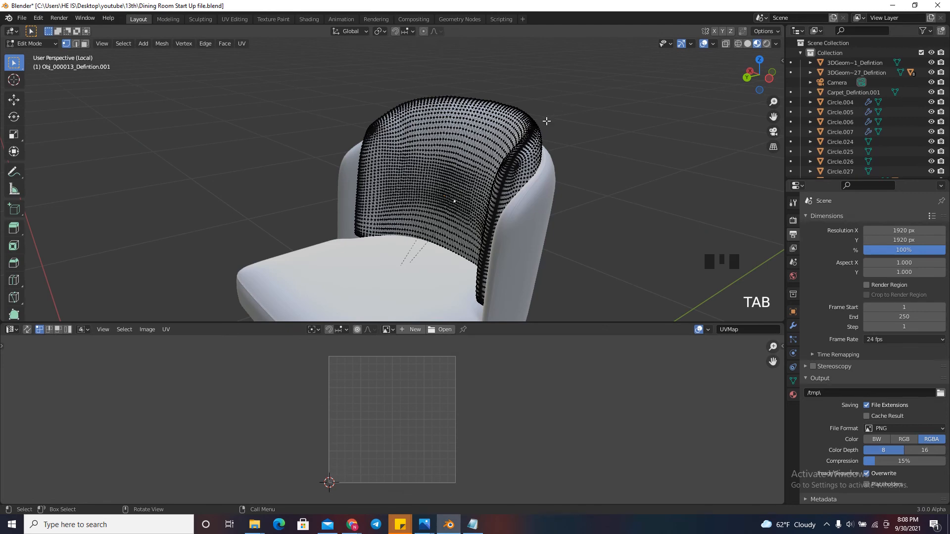
pyautogui.scroll(-2, 574, 113)
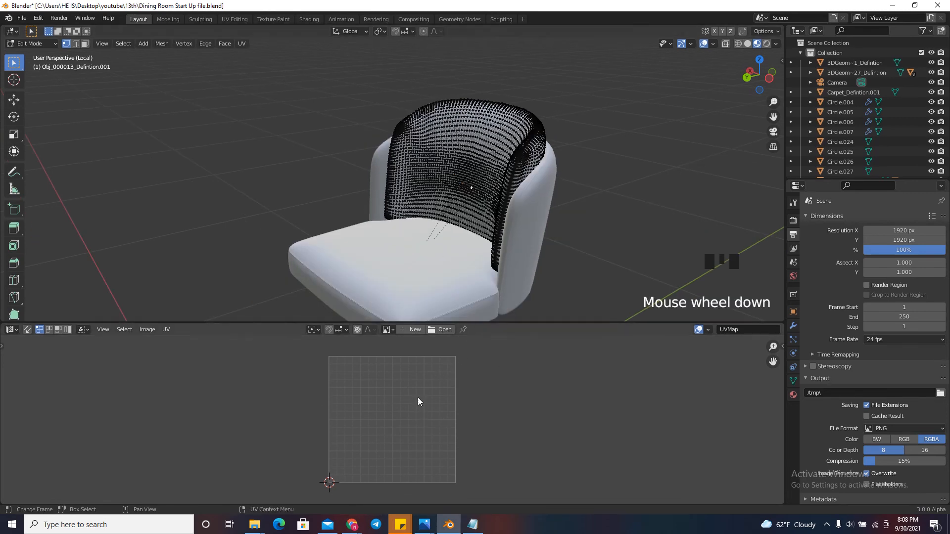
pyautogui.press('a')
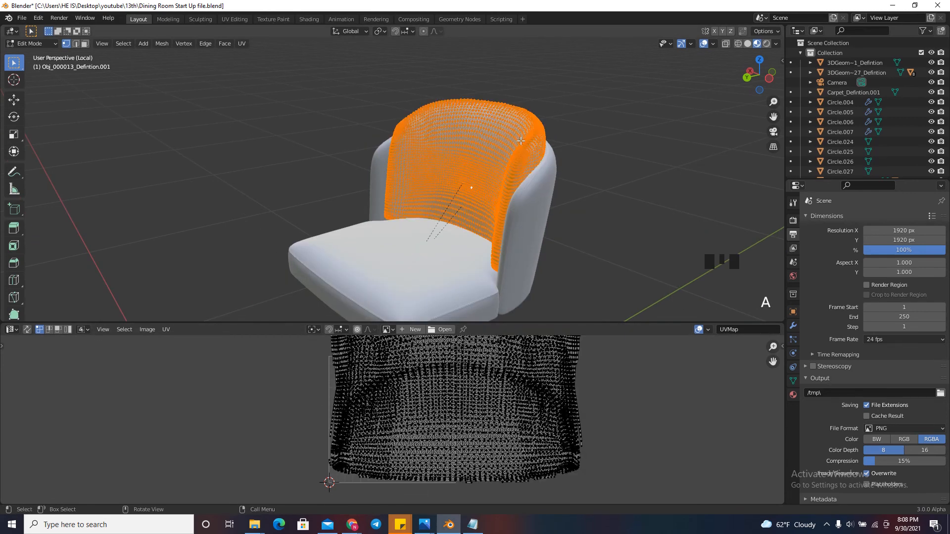
pyautogui.scroll(-3, 460, 435)
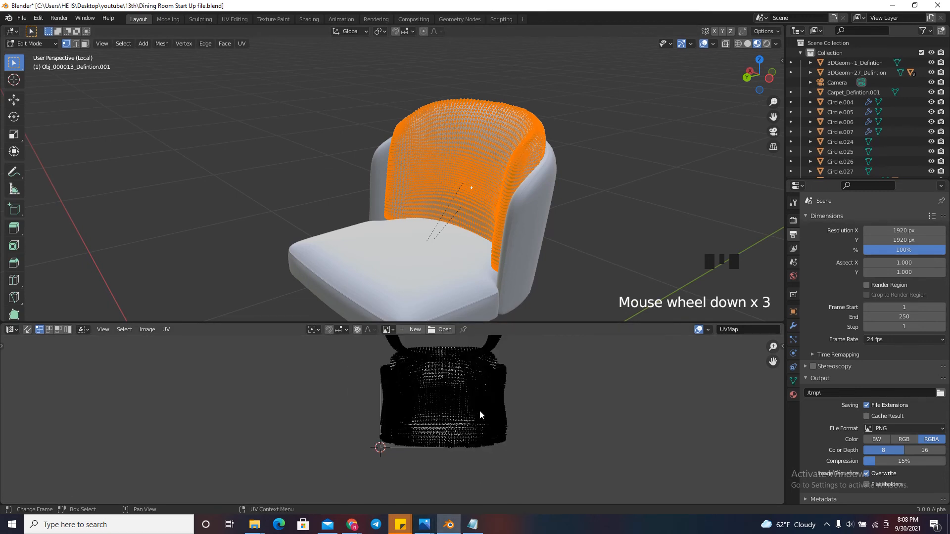
pyautogui.click(459, 444)
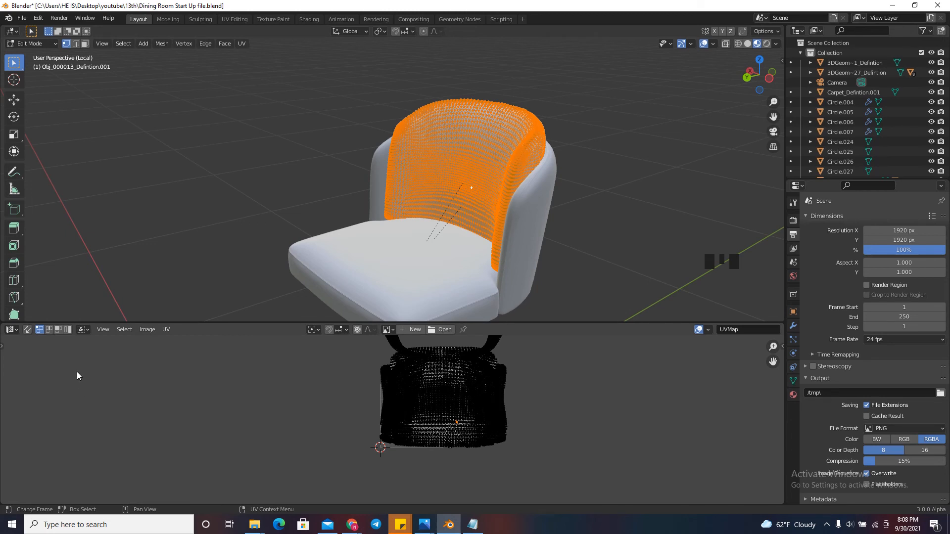
pyautogui.click(67, 330)
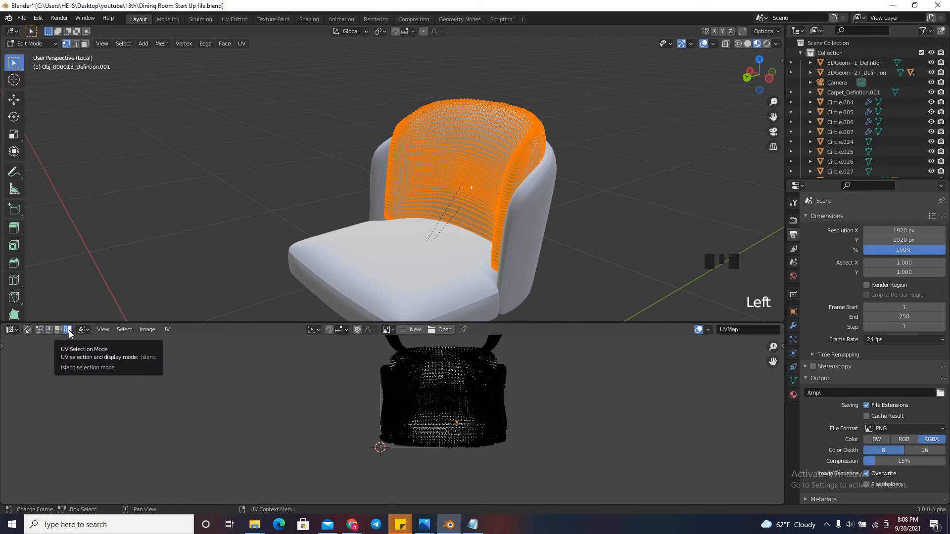
# Try to separate the backrest's overlapping UV islands by moving the front island beside the others
pyautogui.click(418, 434)
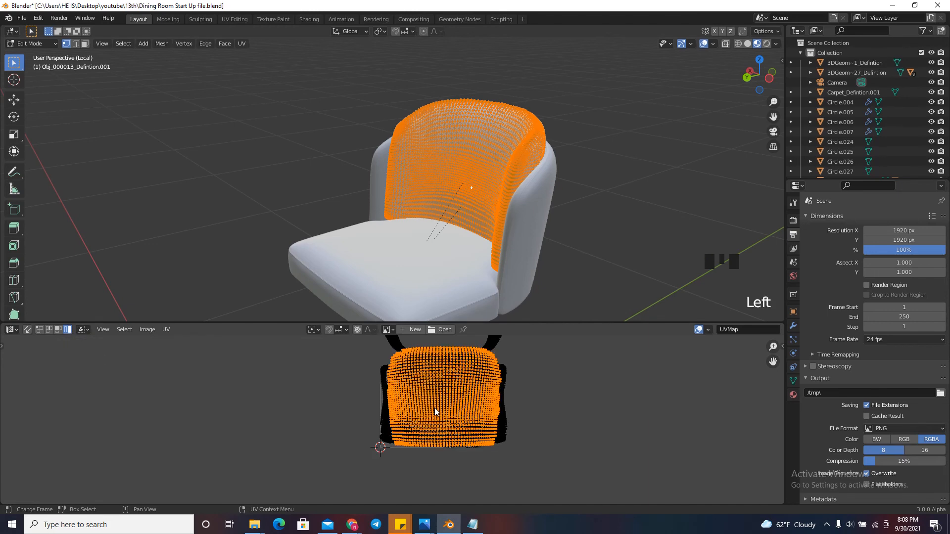
pyautogui.press('g')
pyautogui.click(312, 413)
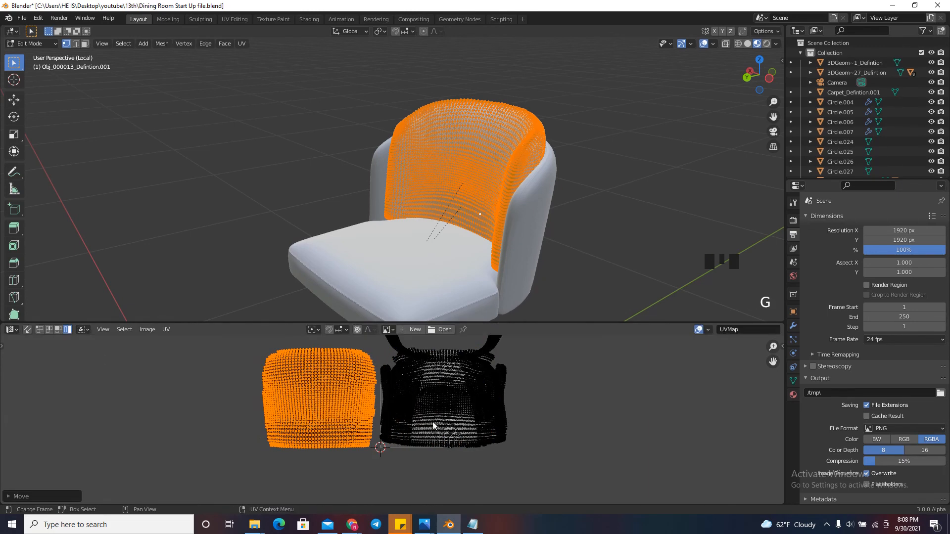
pyautogui.click(434, 425)
pyautogui.press('g')
pyautogui.rightClick(550, 419)
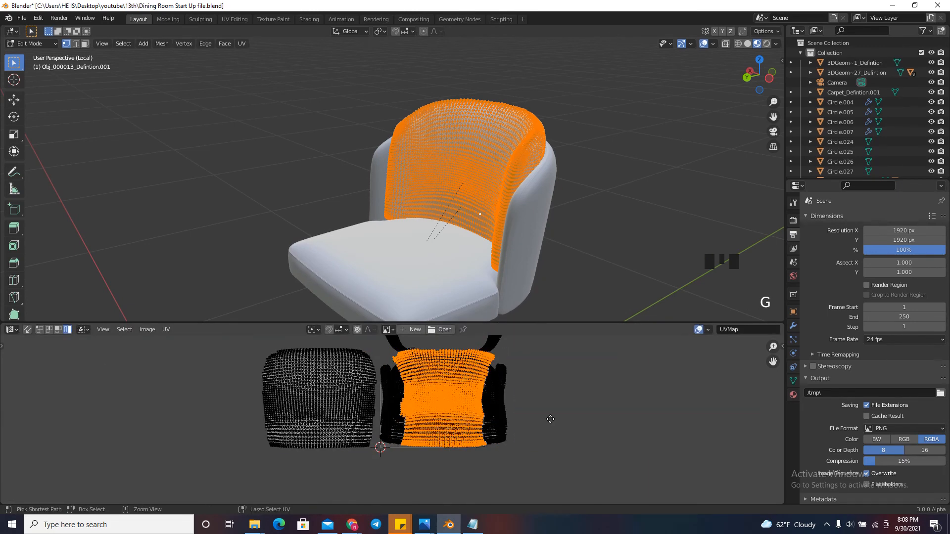
# Undo the UV island changes and clear the selection in the UV layout
pyautogui.hotkey('ctrl', 'z')
pyautogui.hotkey('ctrl', 'z')
pyautogui.scroll(-5, 419, 476)
pyautogui.scroll(3, 447, 461)
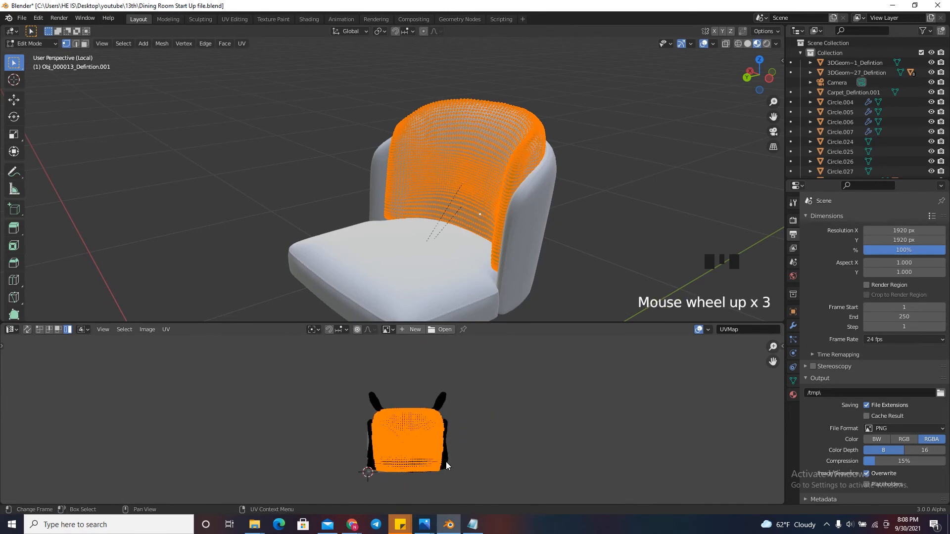
pyautogui.click(508, 436)
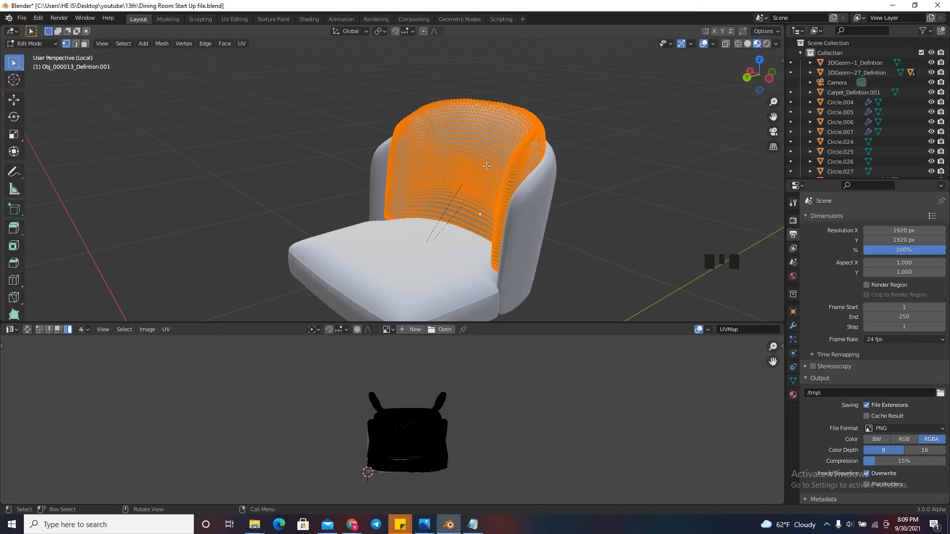
# Examine the dense vertices along the inner backrest's side edge up close
pyautogui.scroll(4, 522, 157)
pyautogui.click(520, 156)
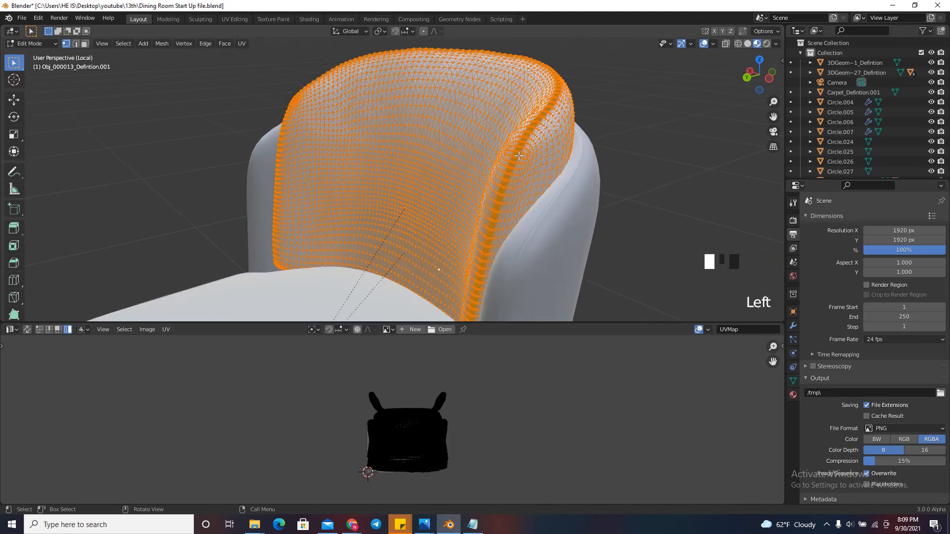
pyautogui.scroll(5, 519, 157)
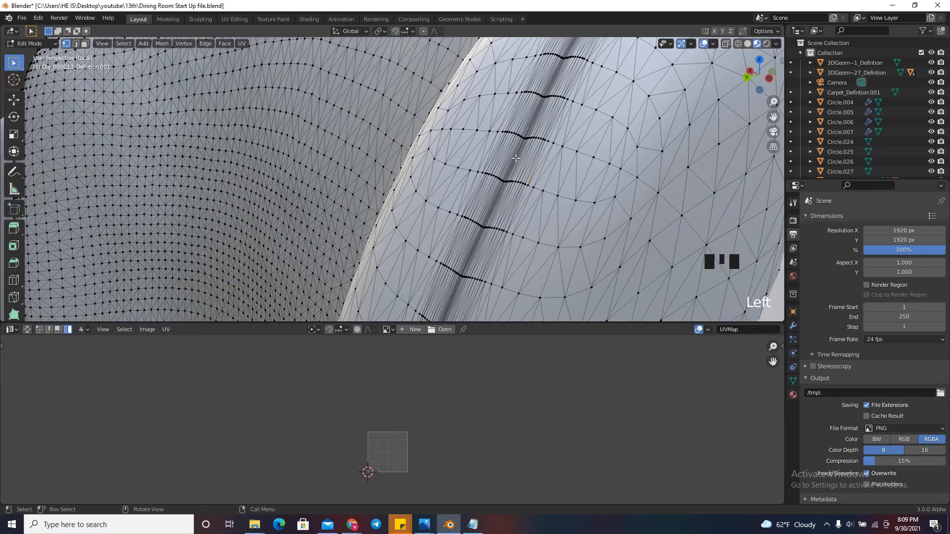
pyautogui.click(517, 157)
pyautogui.scroll(-3, 534, 159)
pyautogui.scroll(-3, 564, 134)
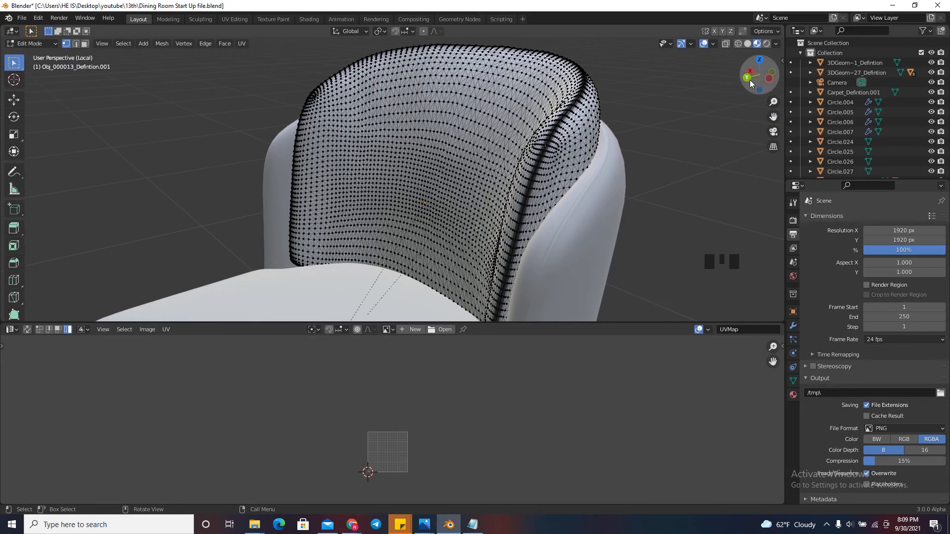
# Try a Smart UV Project on the whole inner backrest with an island margin of 0.01
pyautogui.moveTo(760, 74); pyautogui.dragTo(351, 95)
pyautogui.scroll(-5, 440, 170)
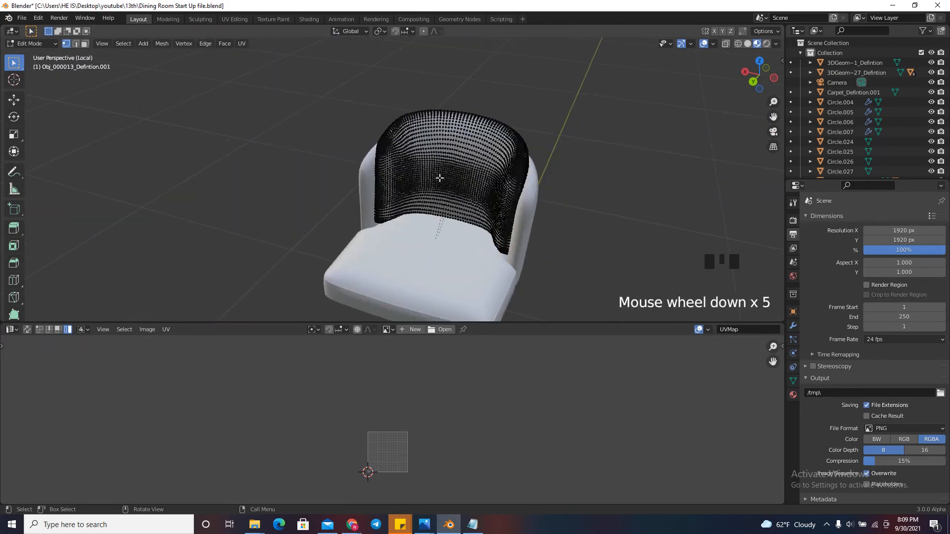
pyautogui.scroll(3, 566, 214)
pyautogui.press('a')
pyautogui.press('u')
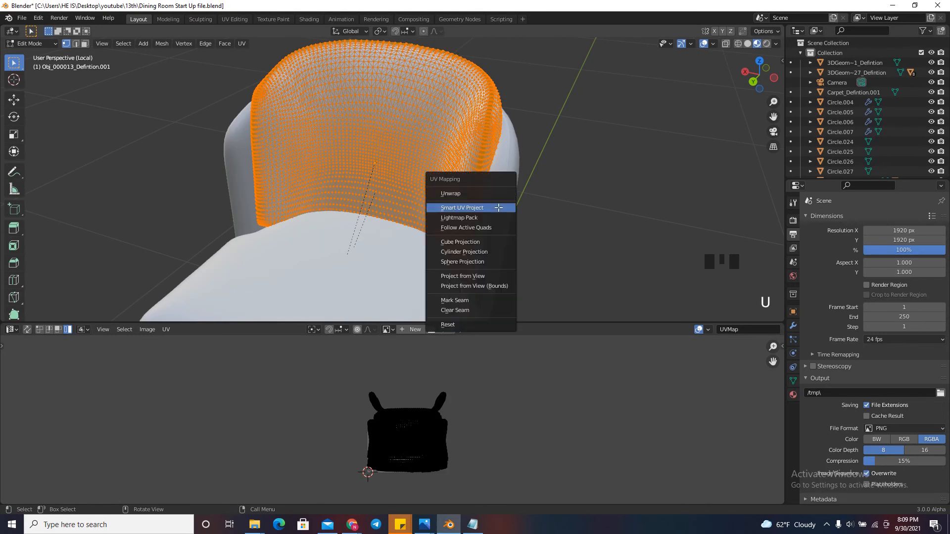
pyautogui.click(473, 210)
pyautogui.click(467, 240)
pyautogui.write('0.01')
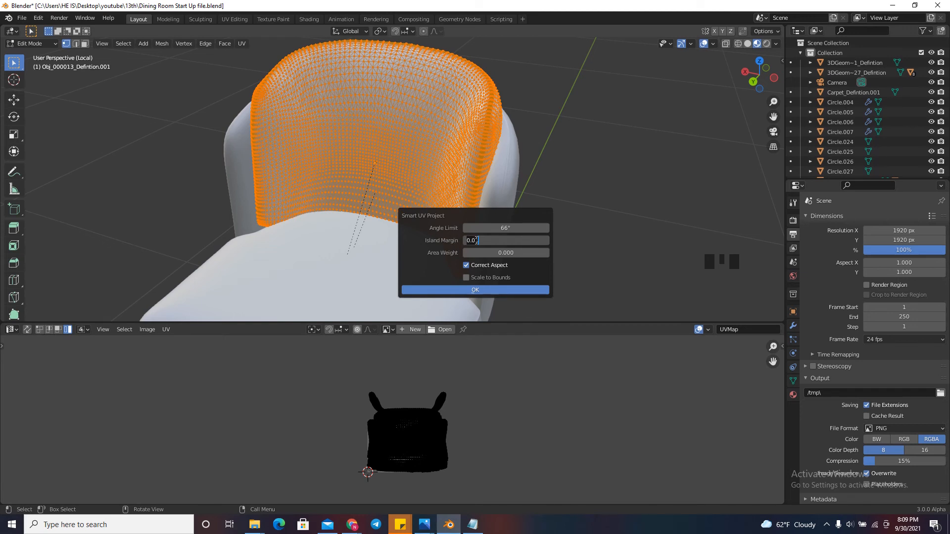
pyautogui.click(498, 290)
# Inspect the projected UV islands up close and undo the Smart UV Project on the inner backrest
pyautogui.scroll(6, 386, 471)
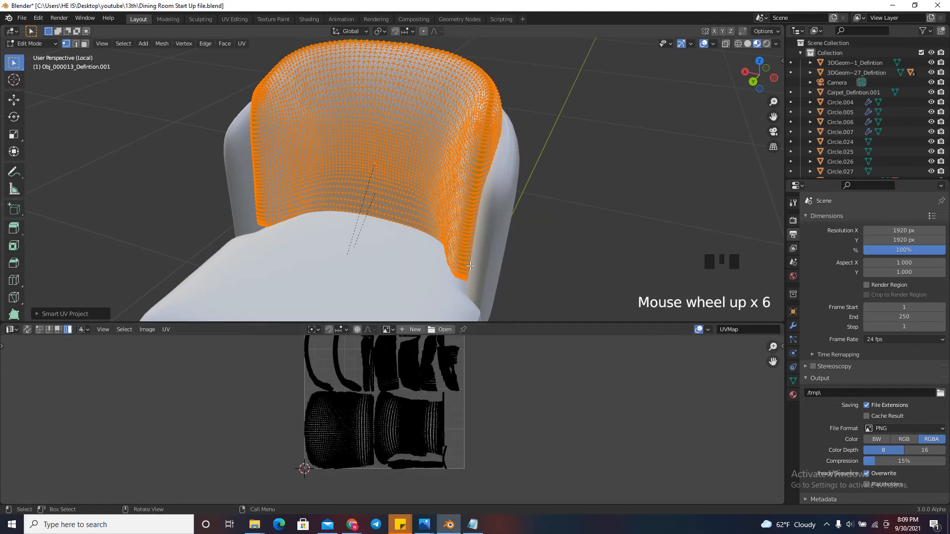
pyautogui.scroll(-2, 458, 437)
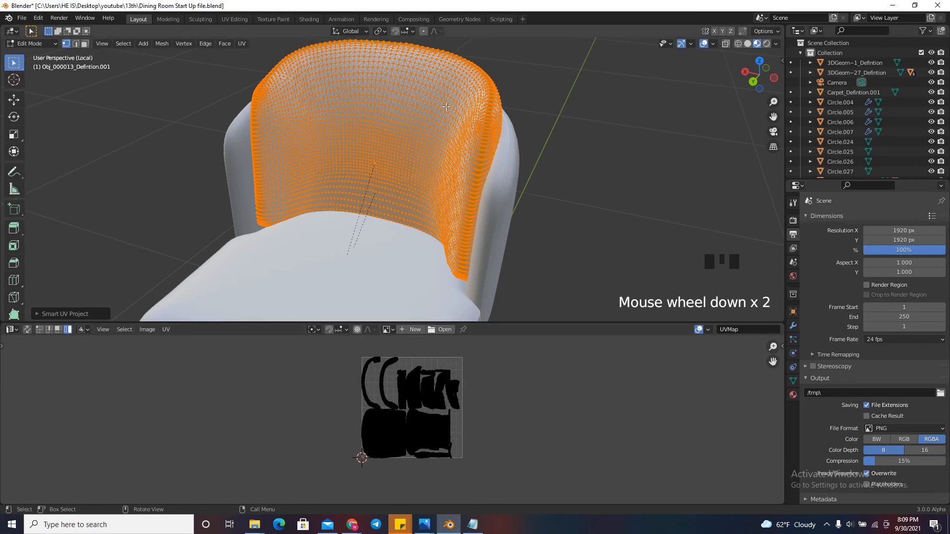
pyautogui.scroll(4, 429, 393)
pyautogui.scroll(1, 435, 393)
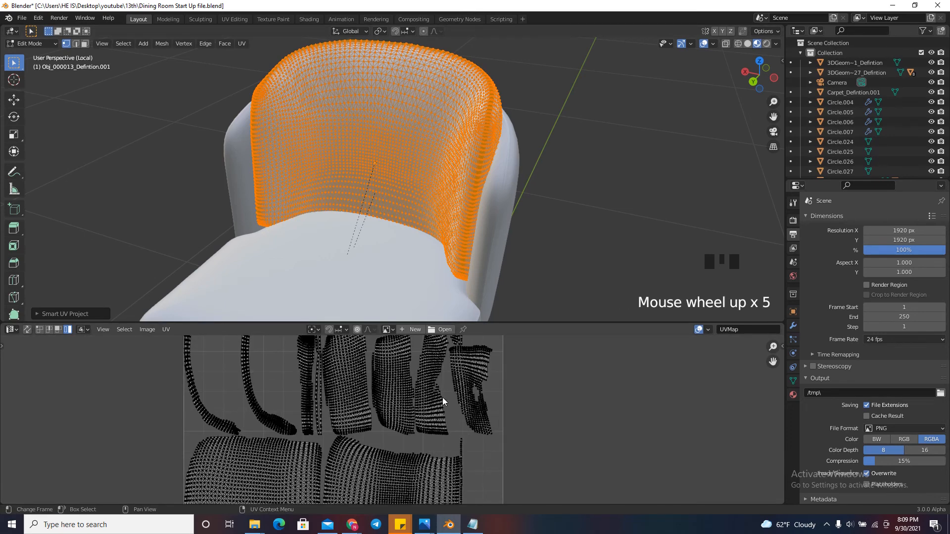
pyautogui.scroll(-2, 440, 213)
pyautogui.hotkey('ctrl', 'z')
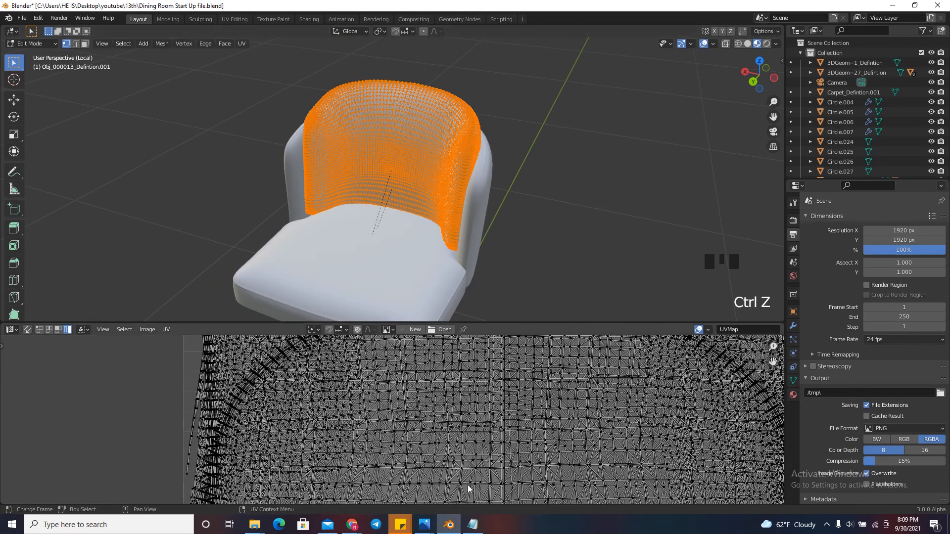
# Change the UV editor area to the Shader Editor and create a new material for the seat cushion
pyautogui.scroll(-8, 436, 406)
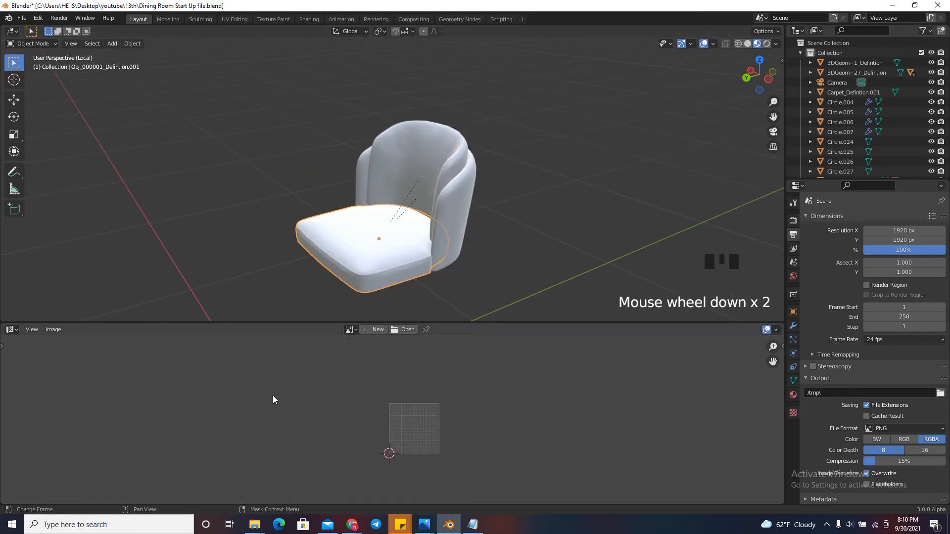
pyautogui.click(12, 330)
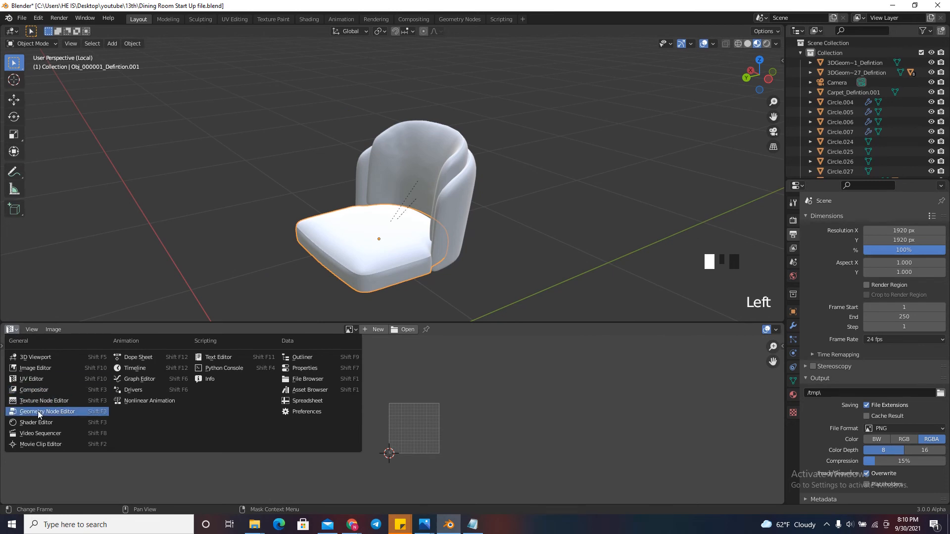
pyautogui.click(36, 423)
pyautogui.scroll(-4, 530, 409)
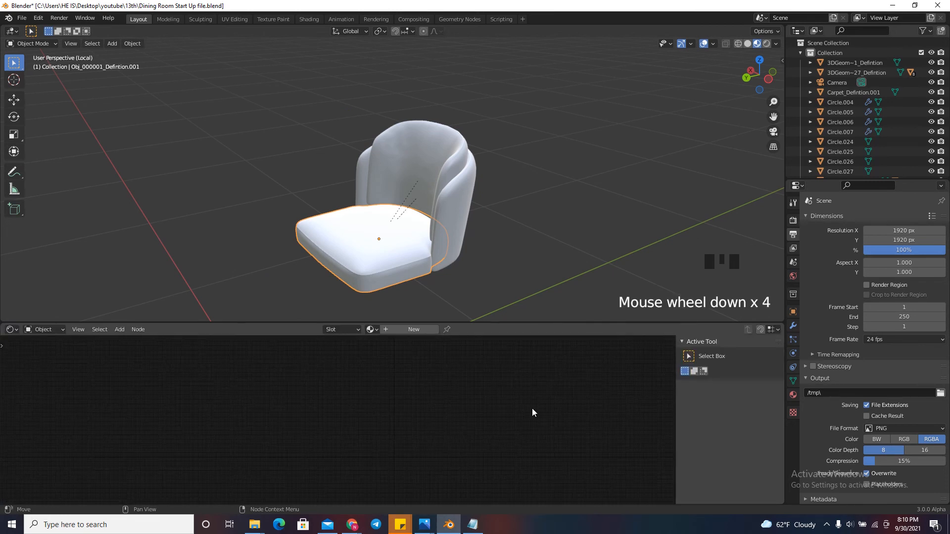
pyautogui.scroll(5, 459, 429)
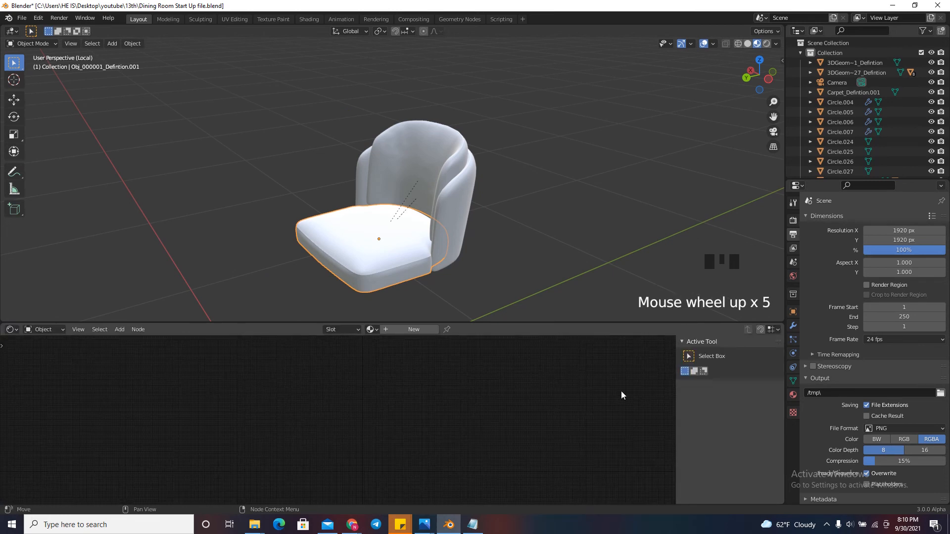
pyautogui.click(418, 330)
pyautogui.scroll(4, 386, 458)
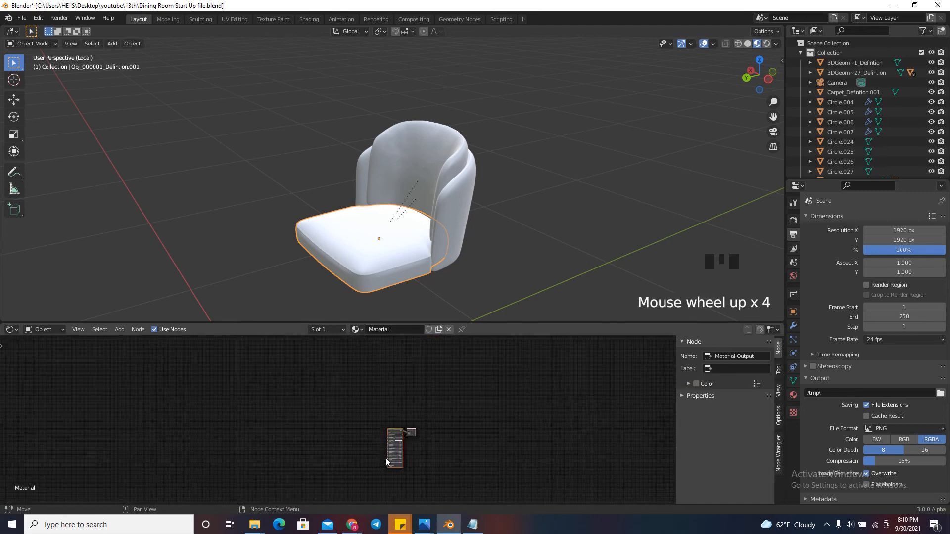
pyautogui.scroll(17, 386, 459)
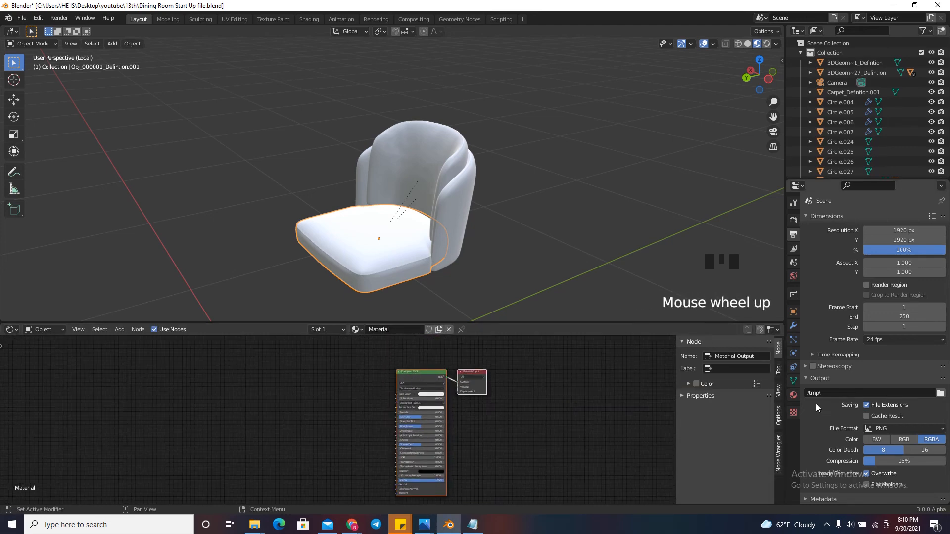
# Rename the seat cushion's material as "Chair material" in the material properties
pyautogui.click(793, 394)
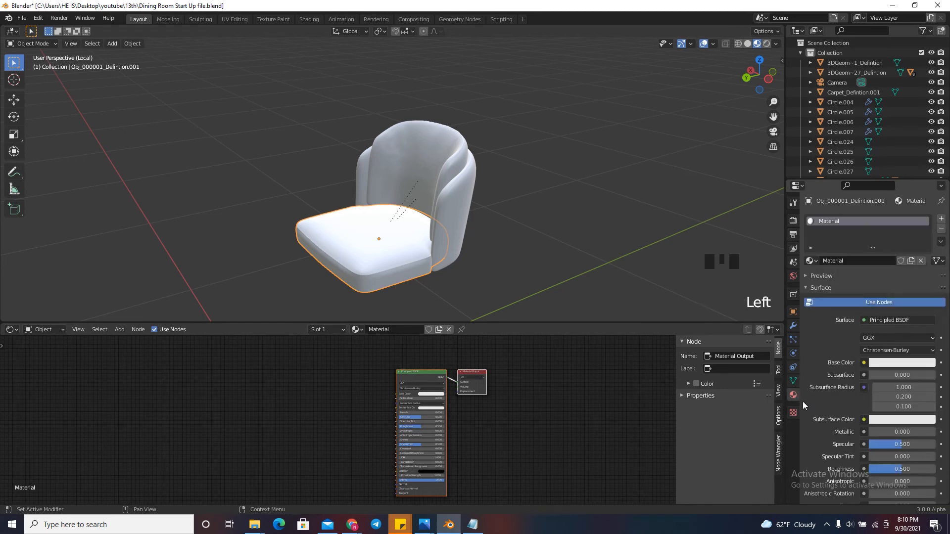
pyautogui.scroll(-5, 871, 368)
pyautogui.scroll(7, 875, 396)
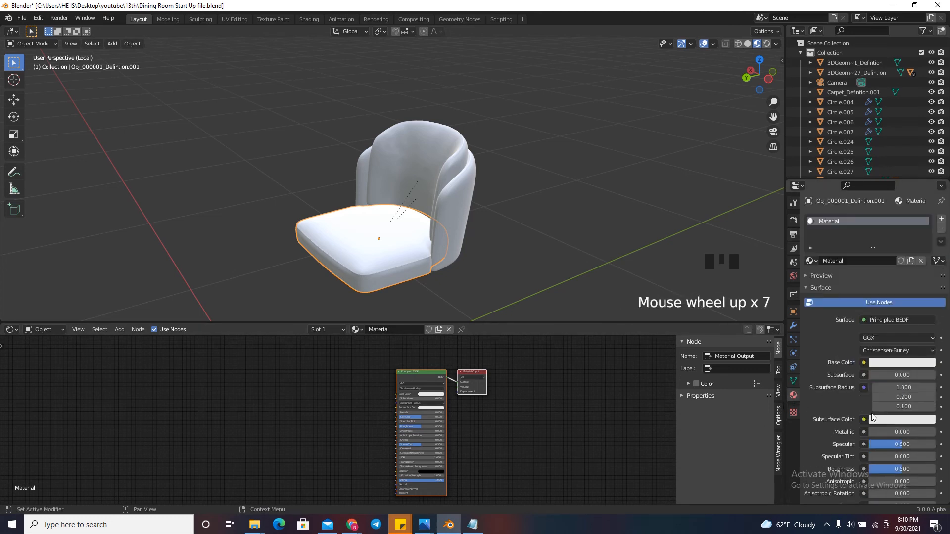
pyautogui.scroll(3, 872, 418)
pyautogui.tripleClick(852, 220)
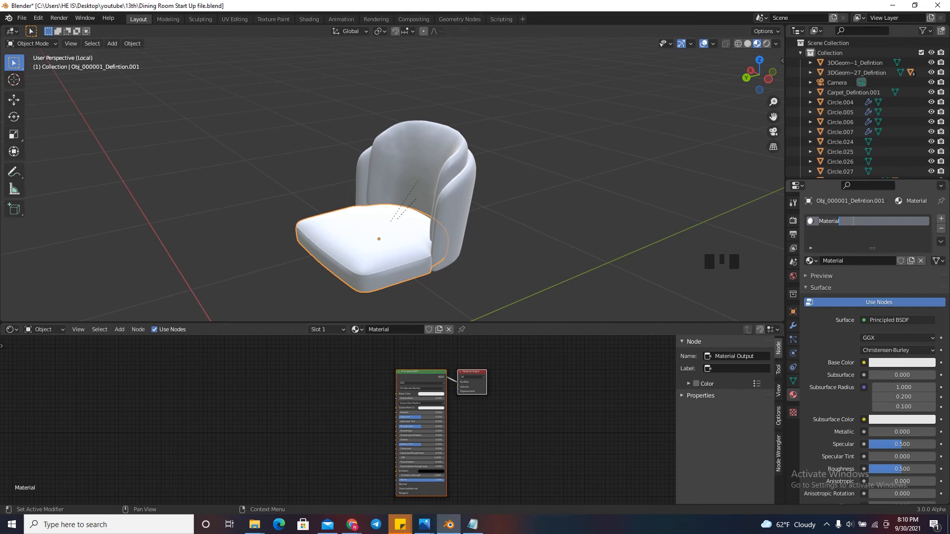
pyautogui.write('Chair m')
pyautogui.press('Return')
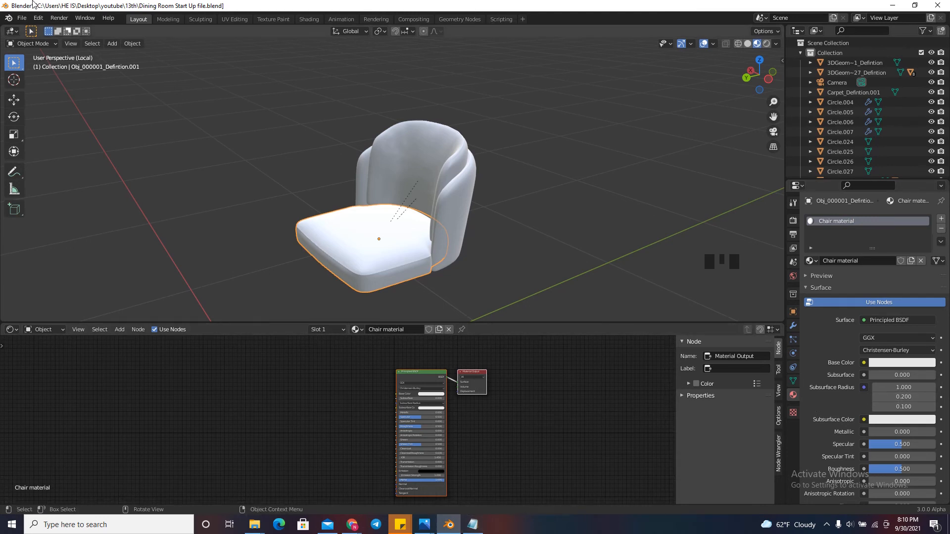
# Check that the Node Wrangler add-on is enabled by searching the add-ons for "node", and turn on auto-saving of the preferences
pyautogui.click(39, 18)
pyautogui.click(65, 159)
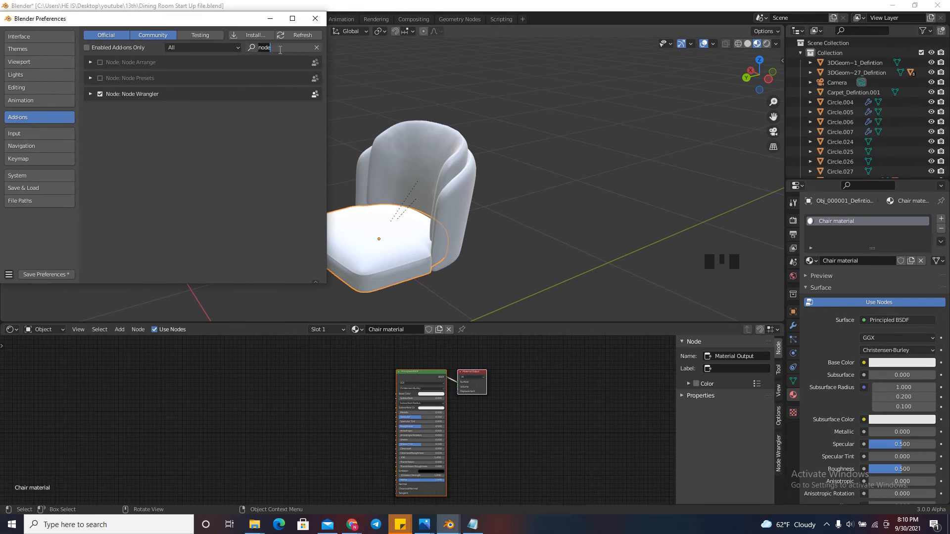
pyautogui.press('BackSpace')
pyautogui.write('node')
pyautogui.press('Return')
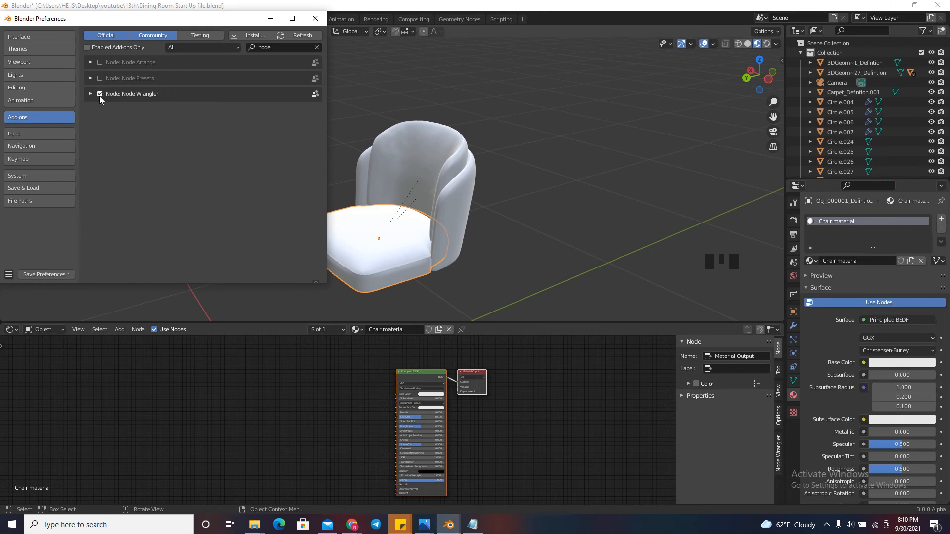
pyautogui.click(9, 275)
pyautogui.click(38, 265)
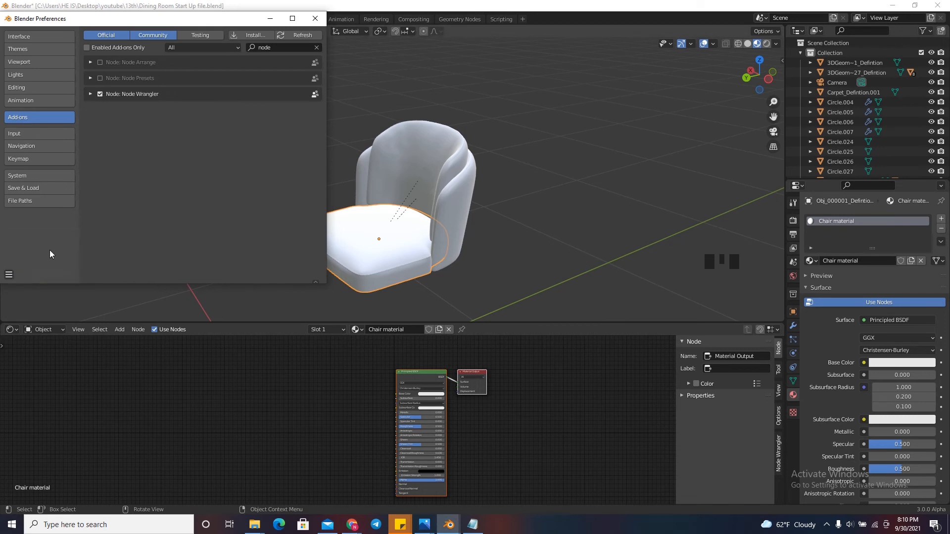
pyautogui.click(12, 277)
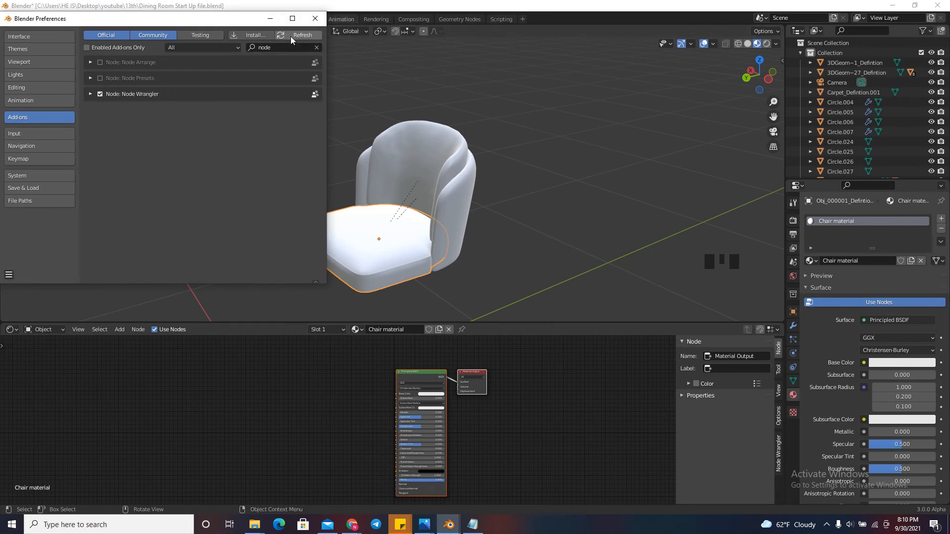
pyautogui.click(315, 18)
# Shift the Principled BSDF node slightly away from the Material Output and open Node Wrangler's Principled Texture Setup for it
pyautogui.click(413, 372)
pyautogui.click(419, 370)
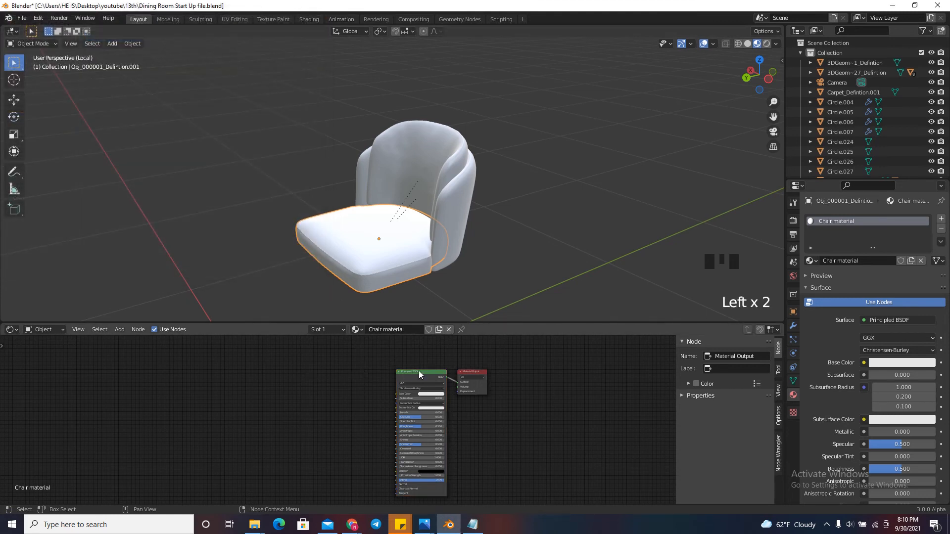
pyautogui.moveTo(426, 370)
pyautogui.mouseDown()
pyautogui.moveTo(424, 382)
pyautogui.moveTo(411, 370)
pyautogui.mouseUp()
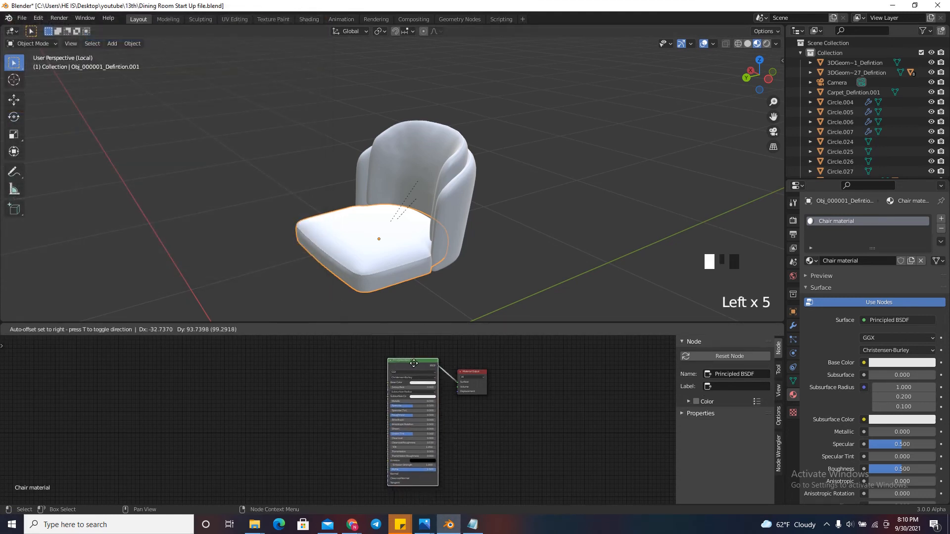
pyautogui.hotkey('ctrl', 'shift', 't')
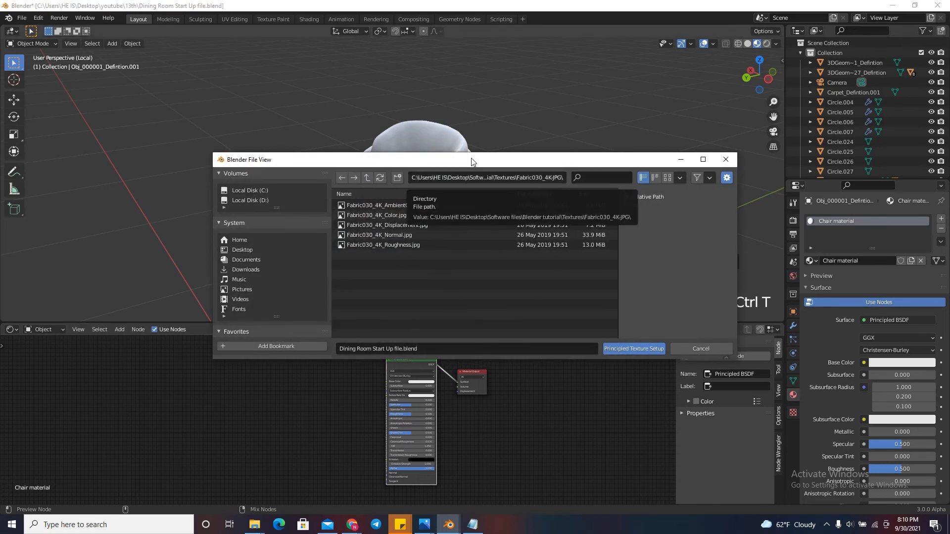
# Switch to the web browser to view the Fabric 030 texture page on ambientCG, and return to Blender
pyautogui.moveTo(468, 154); pyautogui.dragTo(451, 118)
pyautogui.hotkey('alt', 'Tab')
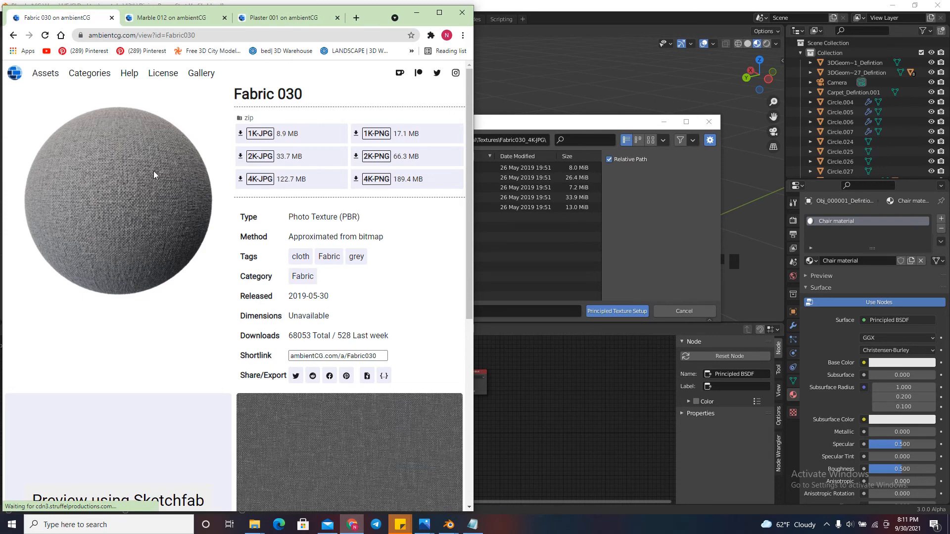
pyautogui.click(562, 405)
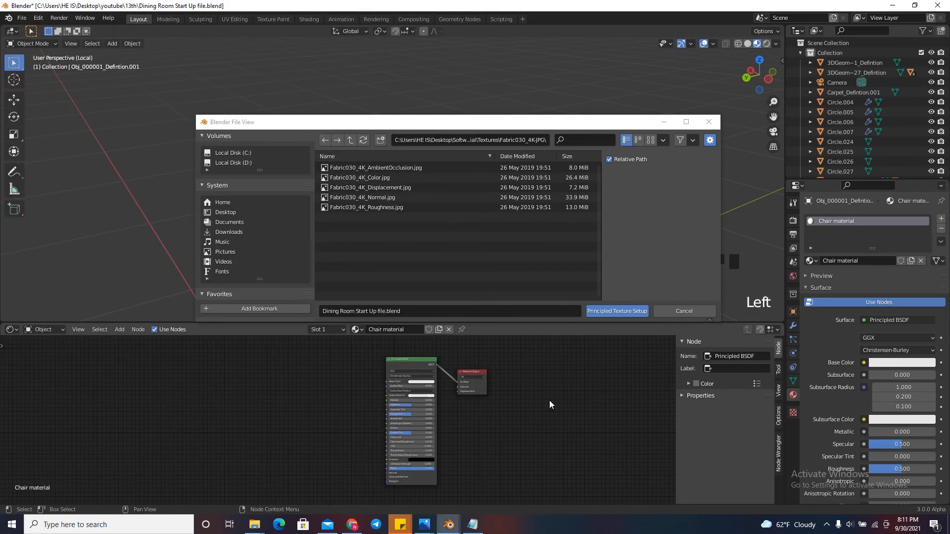
# Load all five Fabric030_4K maps from the Fabric030_4K-JPG folder into the chair material with Principled Texture Setup
pyautogui.scroll(-5, 255, 247)
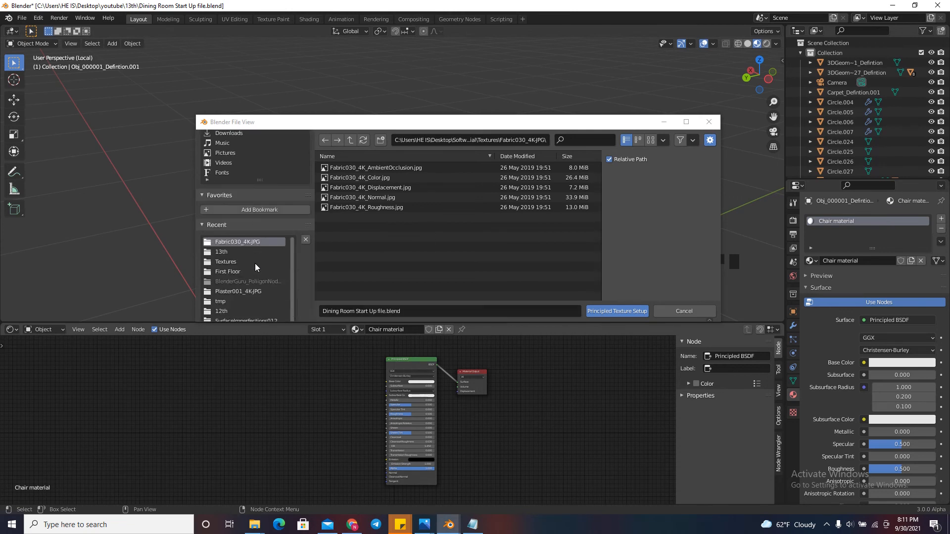
pyautogui.click(222, 253)
pyautogui.click(237, 242)
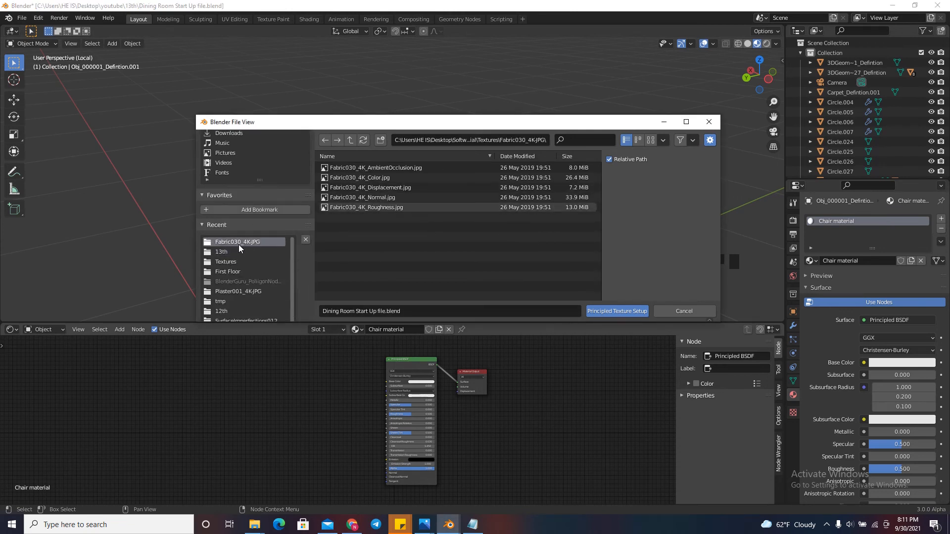
pyautogui.scroll(4, 238, 222)
pyautogui.scroll(-5, 300, 248)
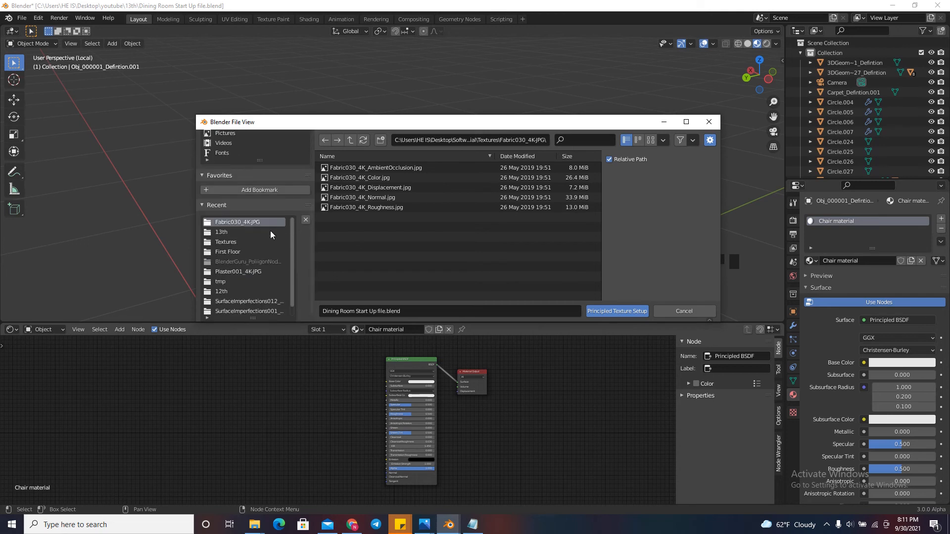
pyautogui.moveTo(403, 262); pyautogui.dragTo(378, 167)
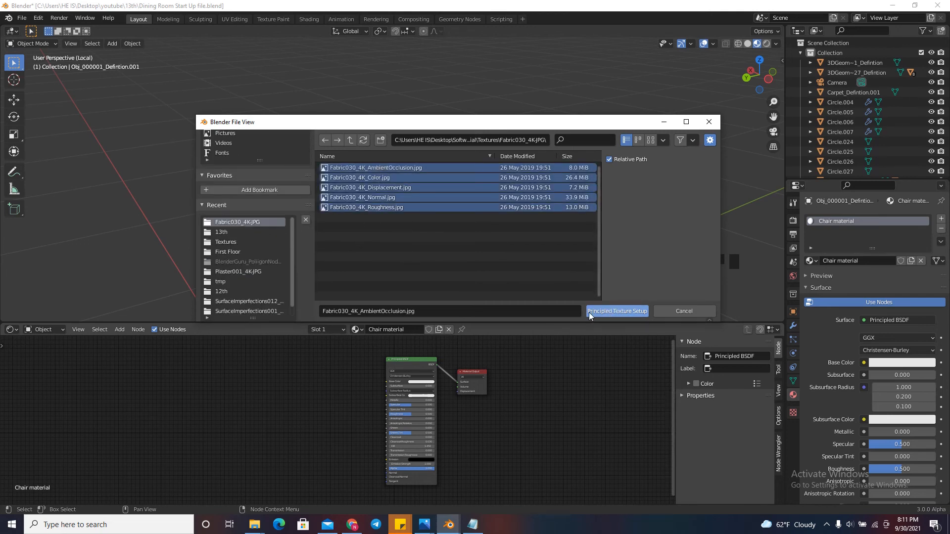
pyautogui.click(607, 311)
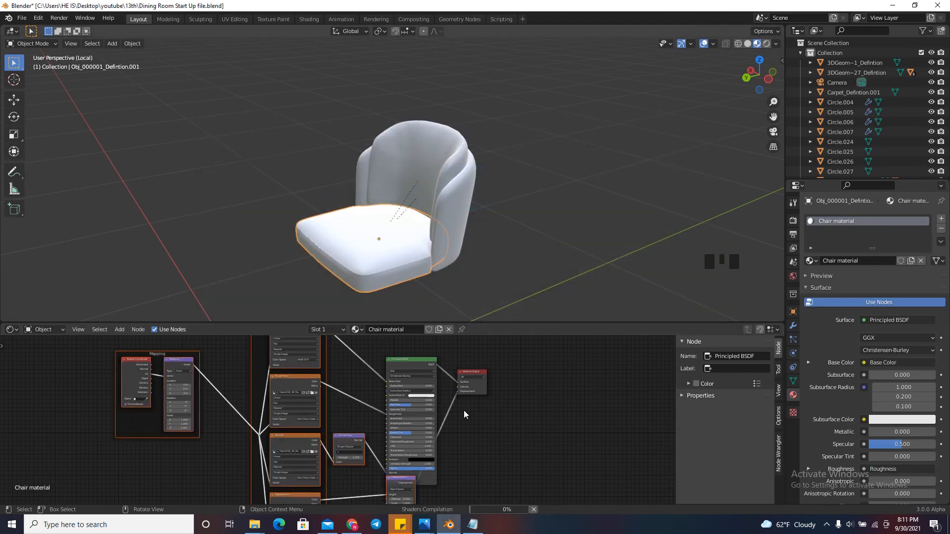
# Move the Principled BSDF and Material Output nodes together farther away from the texture nodes to space out the node tree
pyautogui.scroll(-6, 423, 292)
pyautogui.scroll(13, 478, 267)
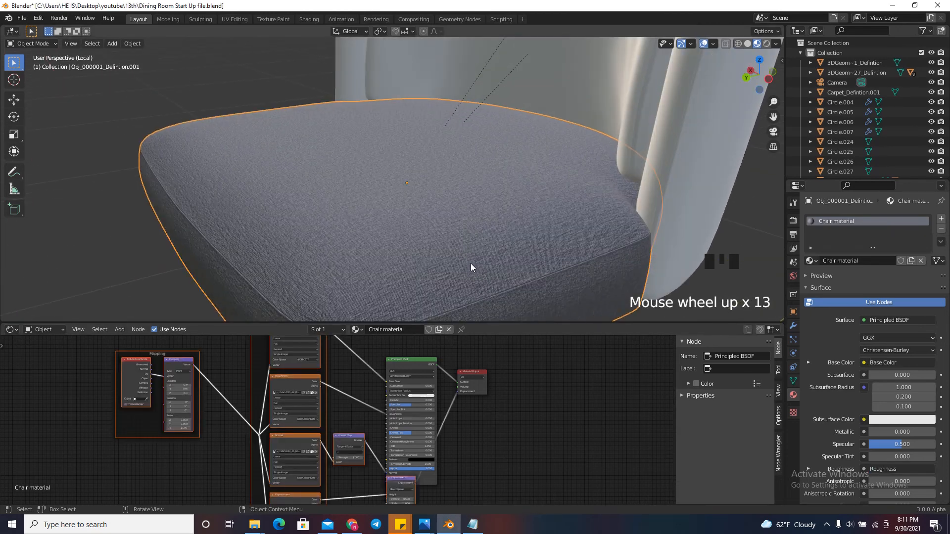
pyautogui.scroll(-10, 435, 381)
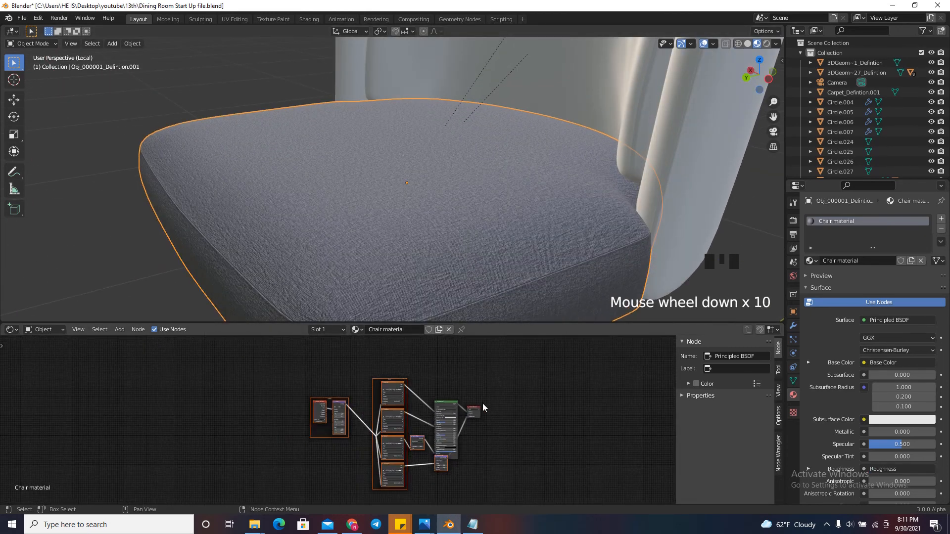
pyautogui.scroll(4, 488, 370)
pyautogui.moveTo(500, 376); pyautogui.dragTo(417, 463)
pyautogui.scroll(-1, 444, 374)
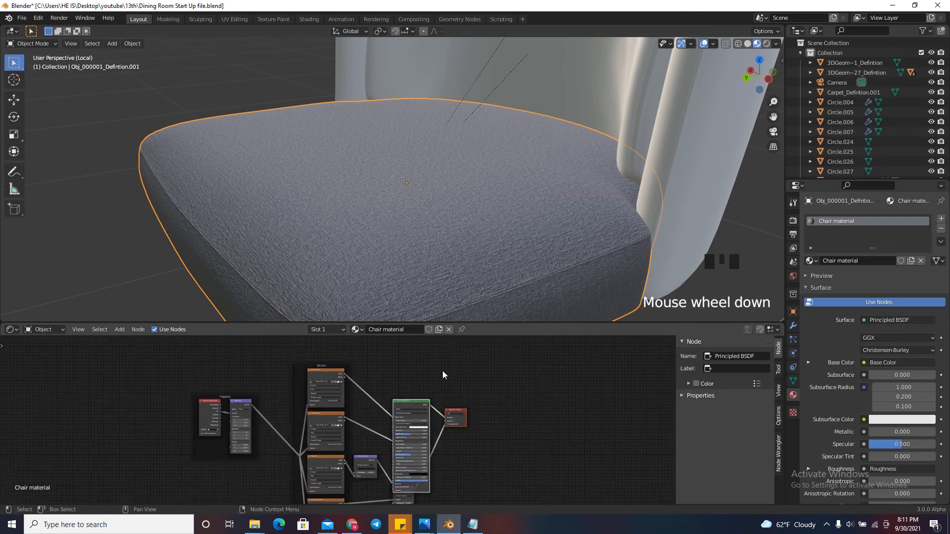
pyautogui.press('g')
pyautogui.scroll(-1, 547, 410)
pyautogui.click(559, 414)
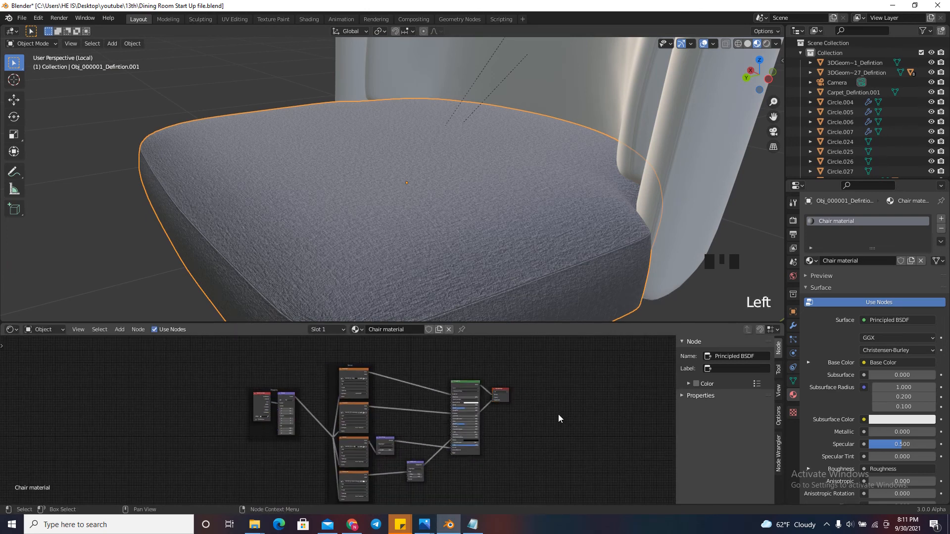
# Add a Value node beside the Mapping node and connect its output to the Mapping node's Scale input
pyautogui.scroll(-5, 474, 416)
pyautogui.scroll(4, 512, 400)
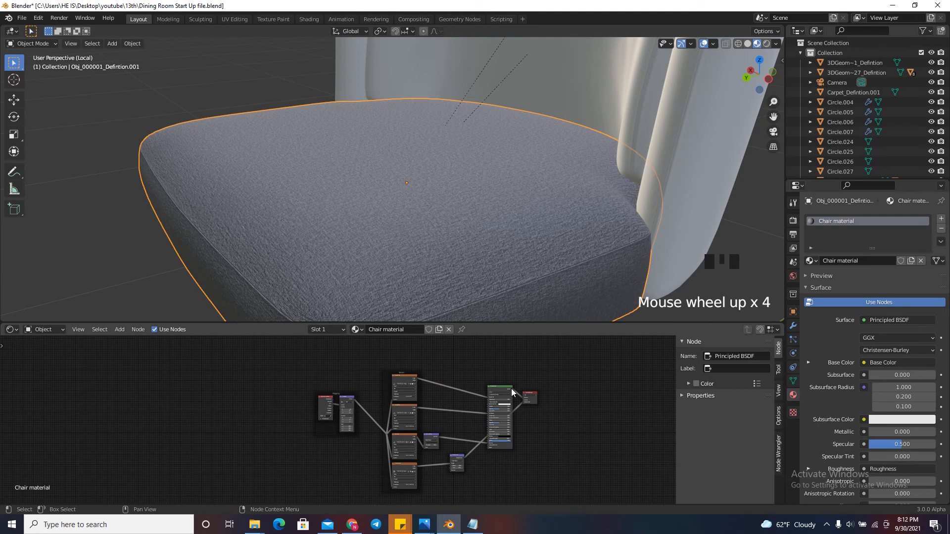
pyautogui.scroll(8, 381, 411)
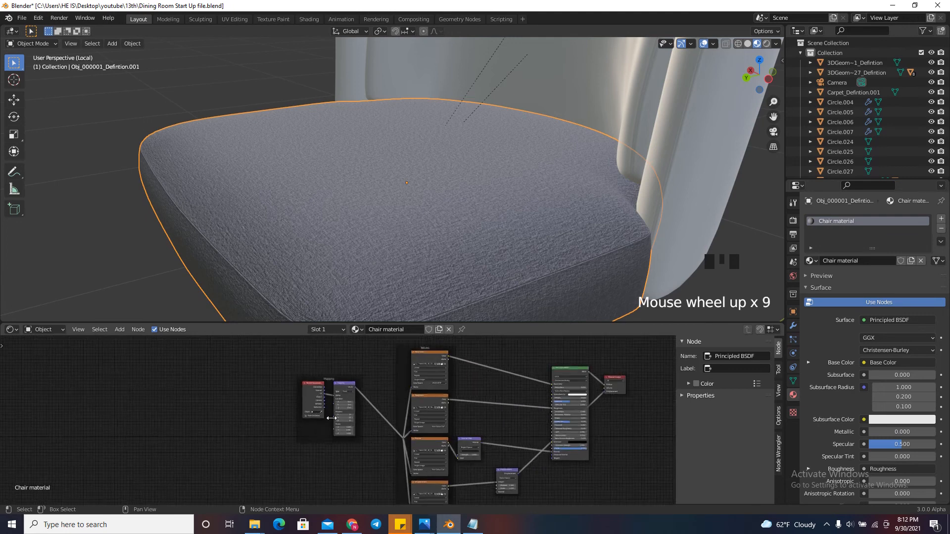
pyautogui.hotkey('shift', 'a')
pyautogui.click(372, 392)
pyautogui.write('valu')
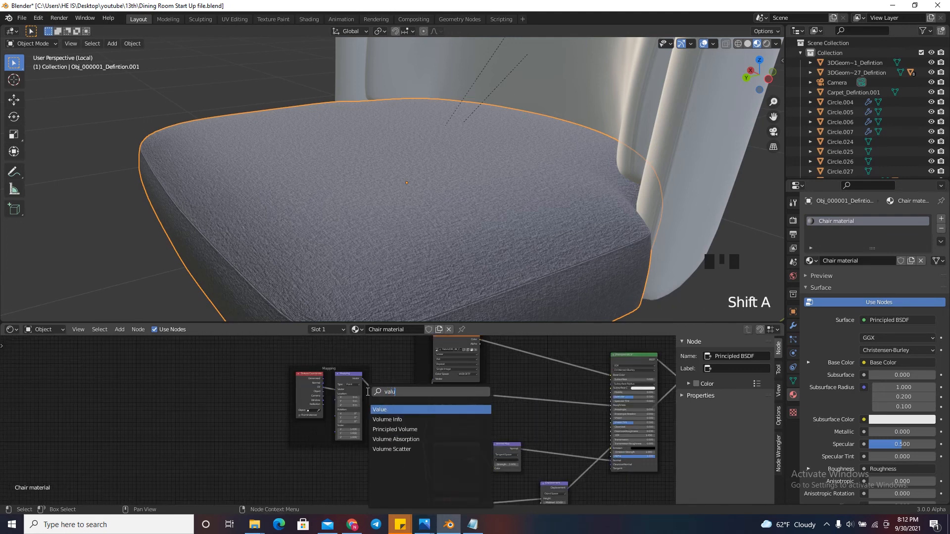
pyautogui.press('Return')
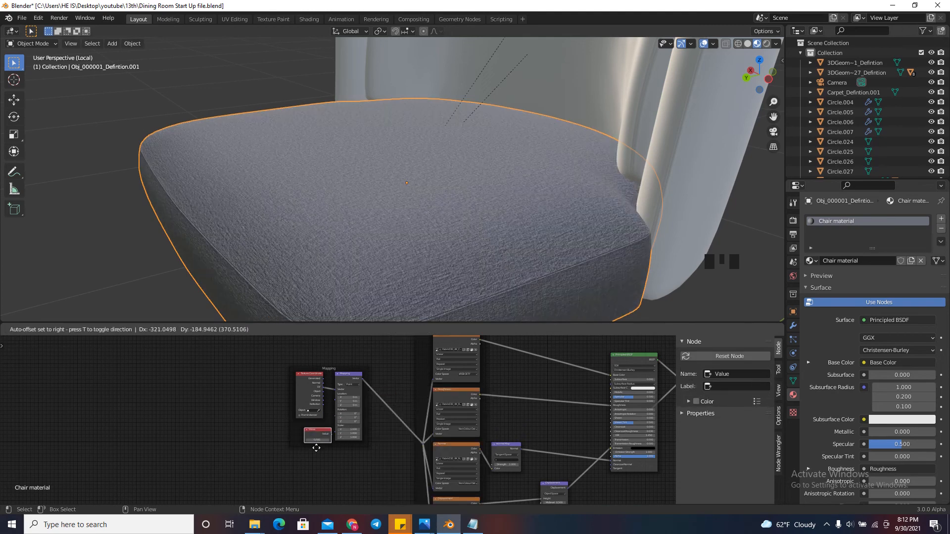
pyautogui.click(319, 441)
pyautogui.scroll(12, 329, 437)
pyautogui.moveTo(327, 437); pyautogui.dragTo(351, 430)
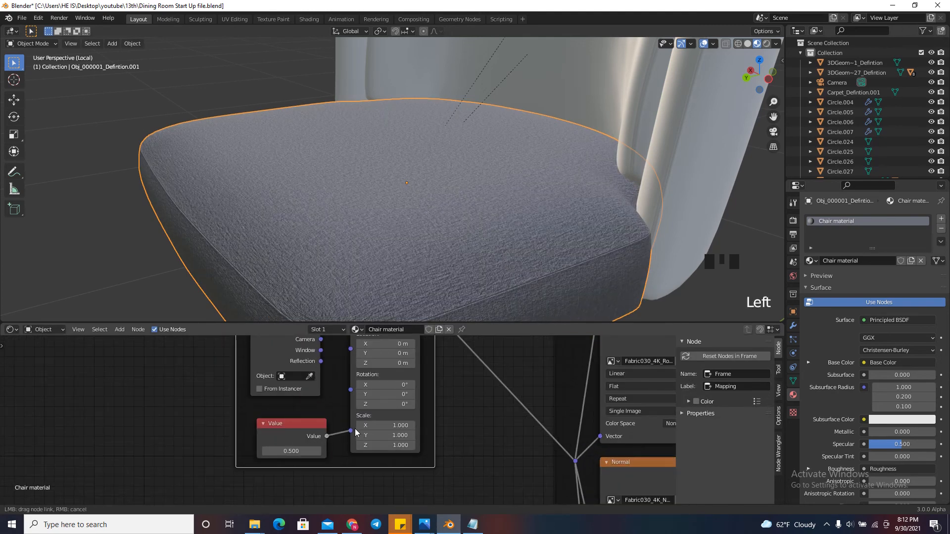
# Set the Value node to 1 and move it up beneath the Texture Coordinate node inside the Mapping frame
pyautogui.click(295, 451)
pyautogui.press('Left')
pyautogui.press('Left')
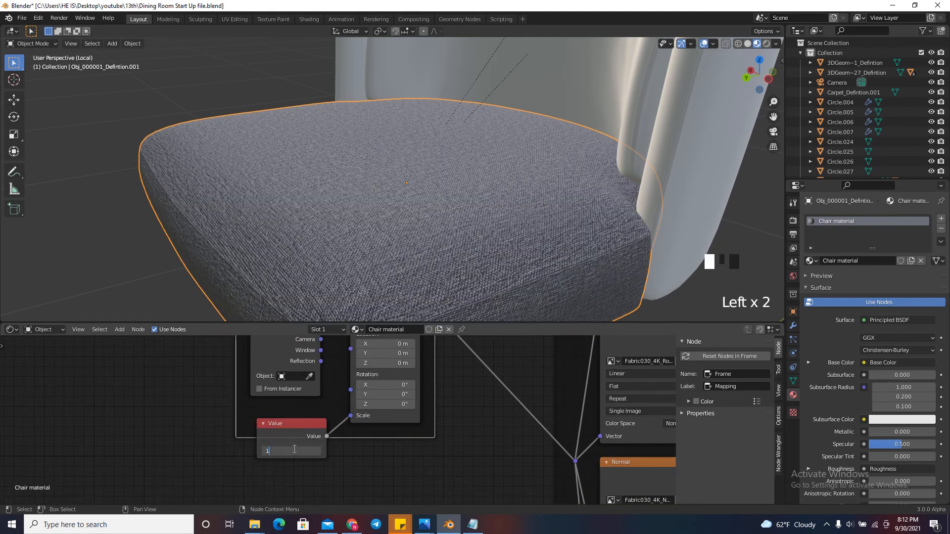
pyautogui.press('Return')
pyautogui.scroll(-15, 300, 431)
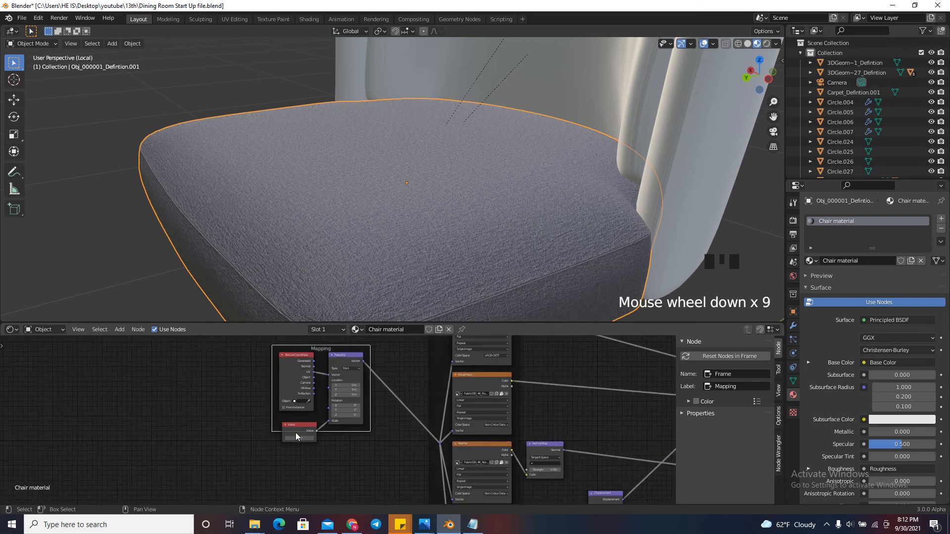
pyautogui.scroll(10, 259, 423)
pyautogui.click(269, 408)
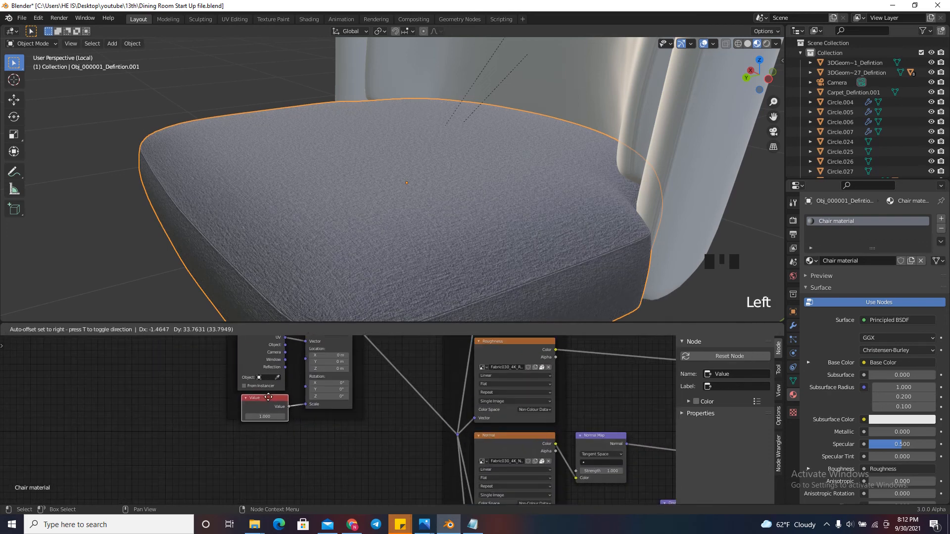
pyautogui.scroll(-10, 218, 442)
# Disconnect the Displacement node from the Material Output and widen the gap between the Principled BSDF and the Material Output
pyautogui.scroll(-2, 258, 438)
pyautogui.scroll(5, 510, 378)
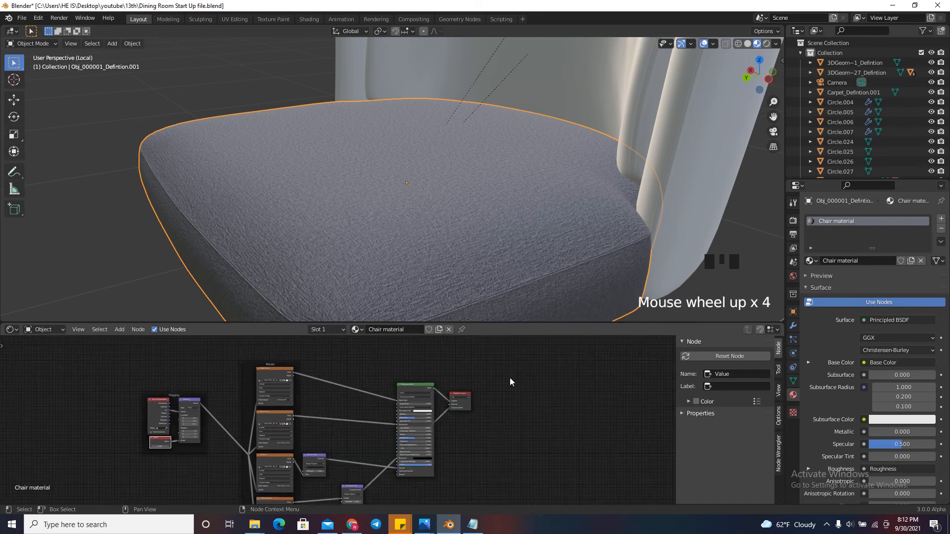
pyautogui.moveTo(458, 395); pyautogui.dragTo(470, 473)
pyautogui.scroll(-4, 515, 409)
pyautogui.scroll(8, 508, 405)
pyautogui.scroll(-11, 429, 434)
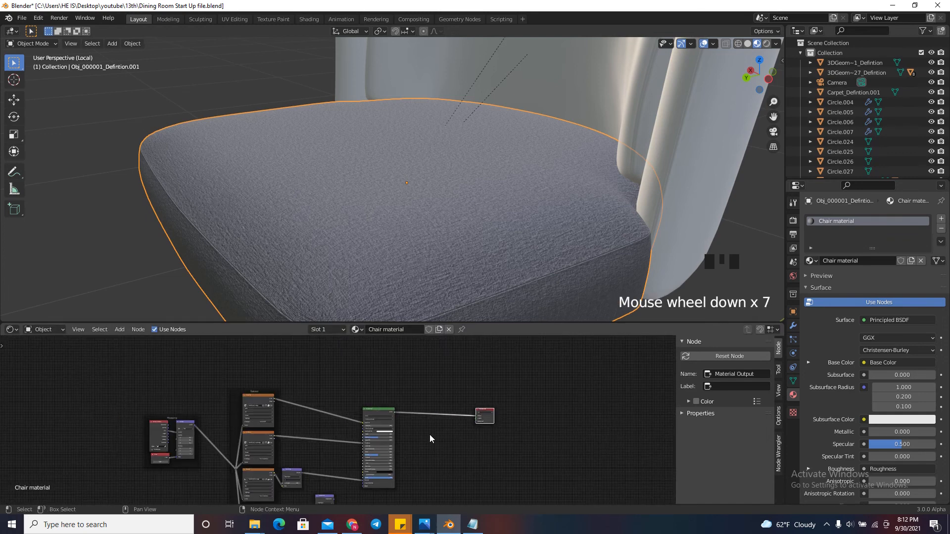
pyautogui.moveTo(400, 417); pyautogui.dragTo(393, 408)
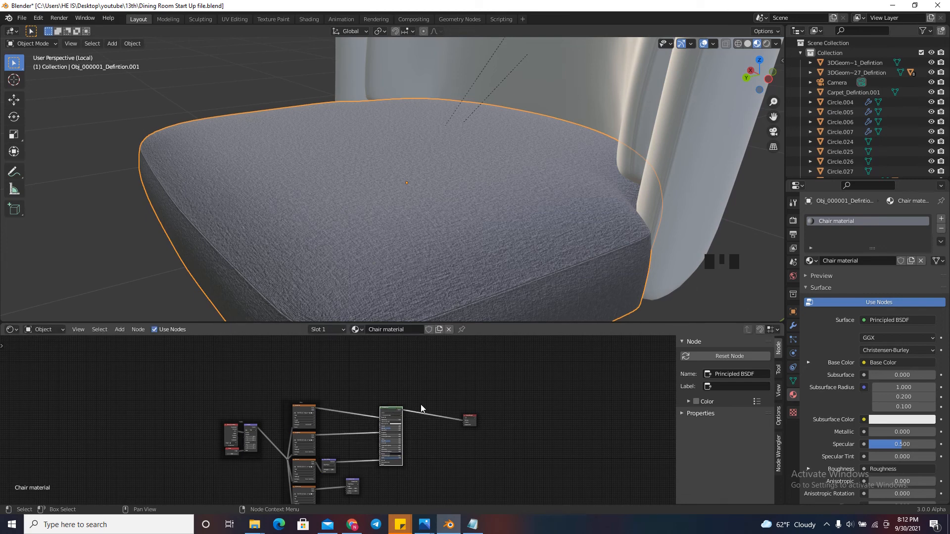
# Duplicate the Principled BSDF node and place the copy above the original
pyautogui.scroll(-4, 420, 455)
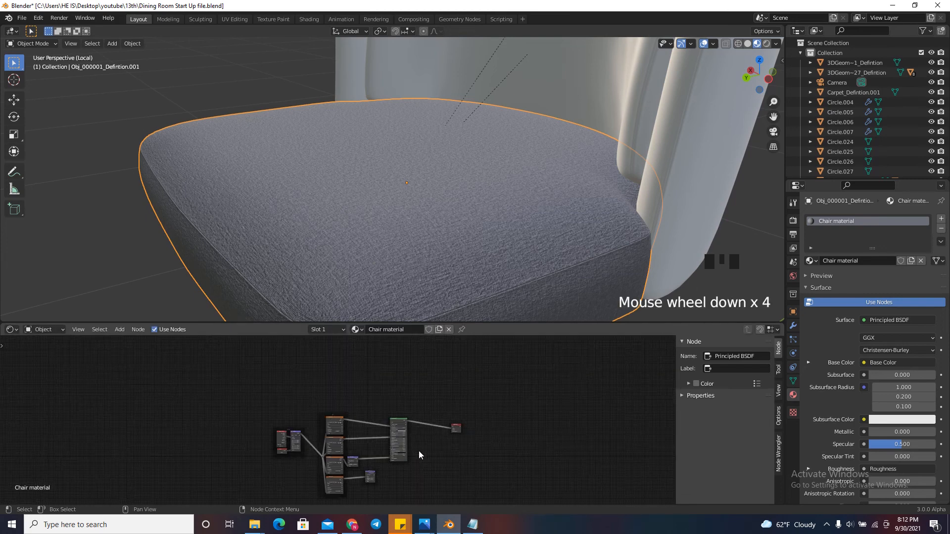
pyautogui.click(402, 422)
pyautogui.hotkey('shift', 'd')
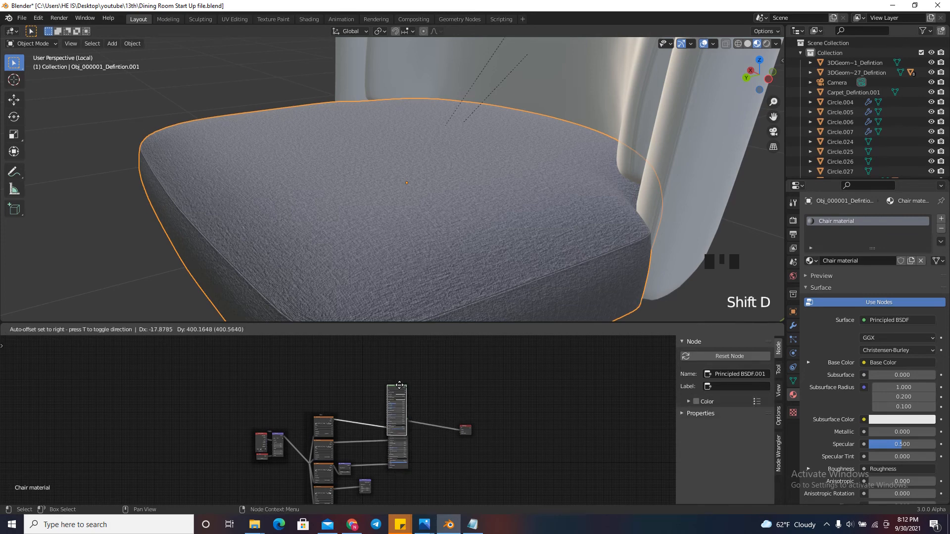
pyautogui.click(400, 363)
# Add a Mix Shader node and insert it on the link between the original Principled BSDF and the Material Output
pyautogui.scroll(6, 465, 423)
pyautogui.hotkey('shift', 'a')
pyautogui.moveTo(451, 423)
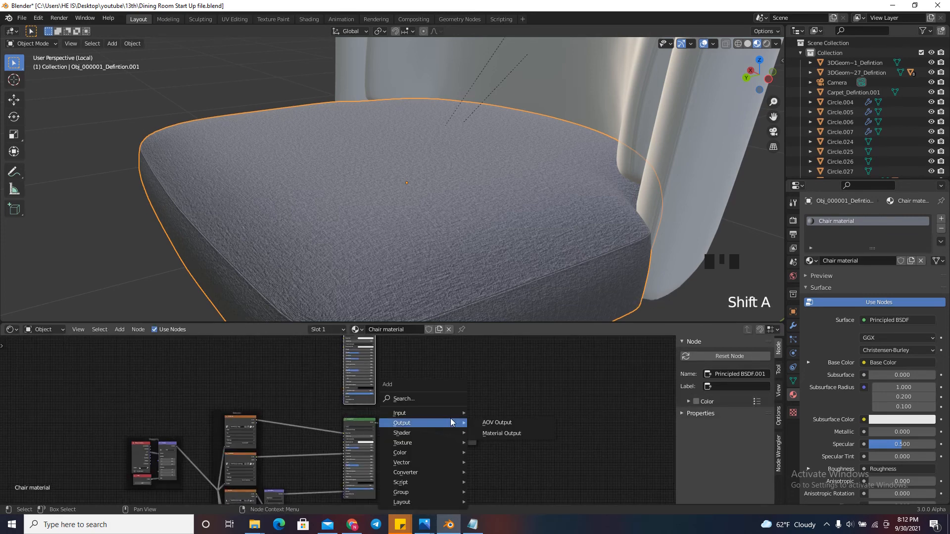
pyautogui.click(424, 399)
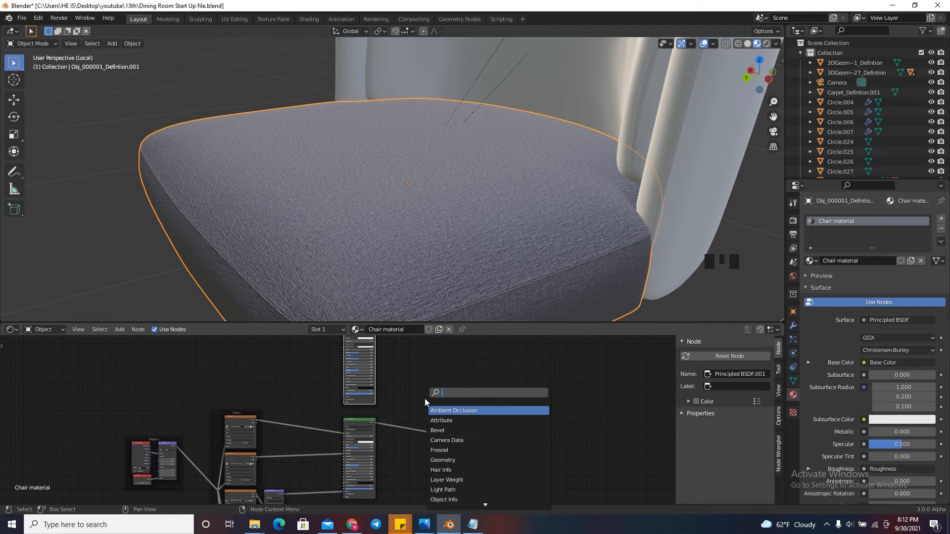
pyautogui.write('mix')
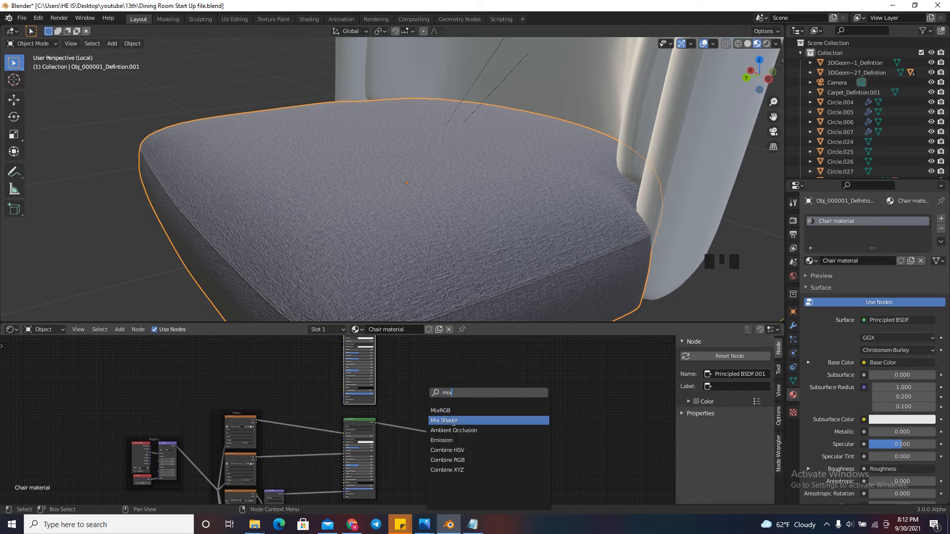
pyautogui.click(455, 420)
pyautogui.click(444, 446)
pyautogui.scroll(10, 436, 431)
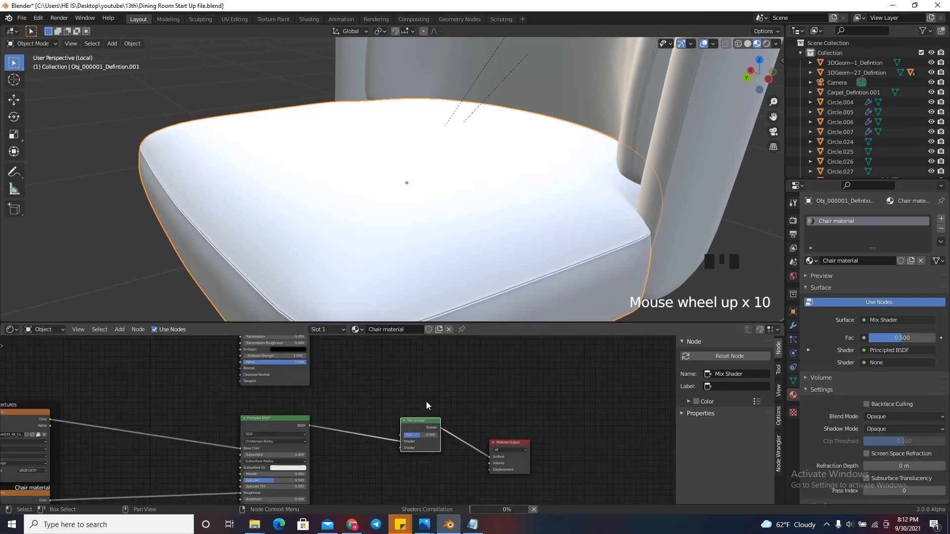
pyautogui.scroll(-7, 455, 449)
pyautogui.scroll(-5, 461, 426)
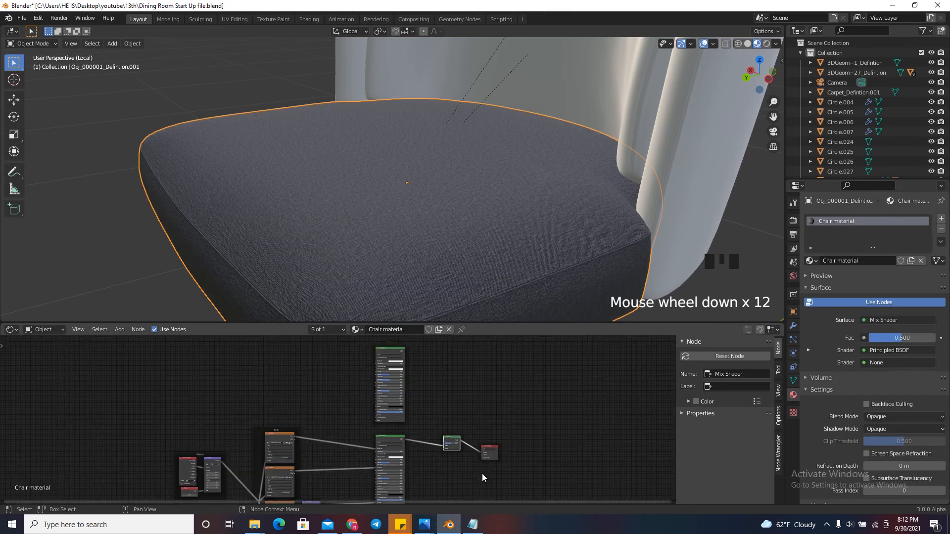
# Set the render engine to Cycles and the render device to GPU Compute
pyautogui.click(793, 220)
pyautogui.click(871, 219)
pyautogui.click(882, 252)
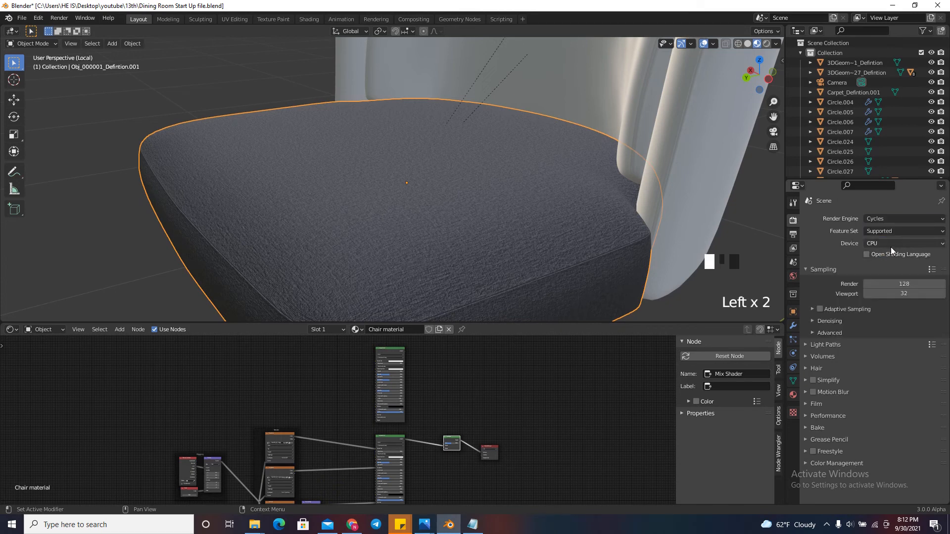
pyautogui.click(885, 243)
pyautogui.click(885, 266)
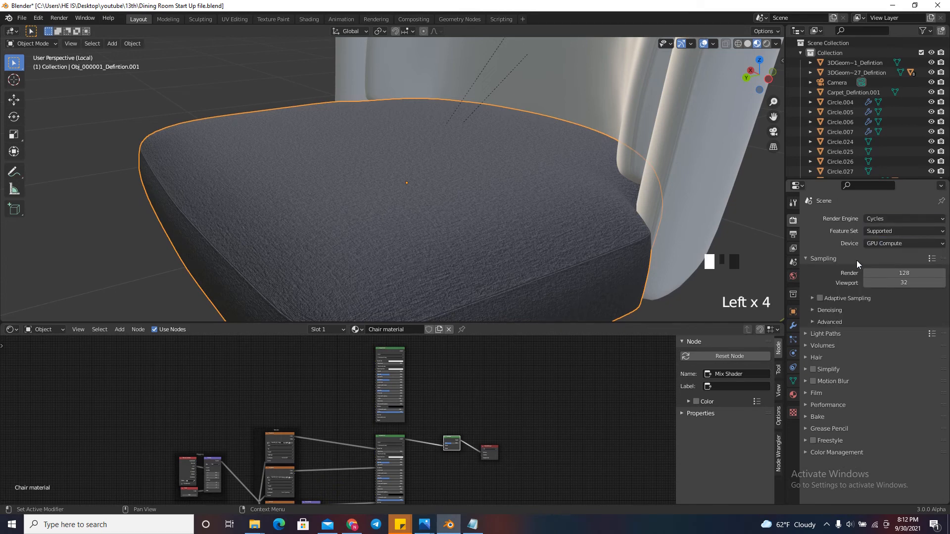
# Switch the viewport to Rendered shading and disable Scene World so the chair is lit by the built-in HDRI
pyautogui.click(765, 43)
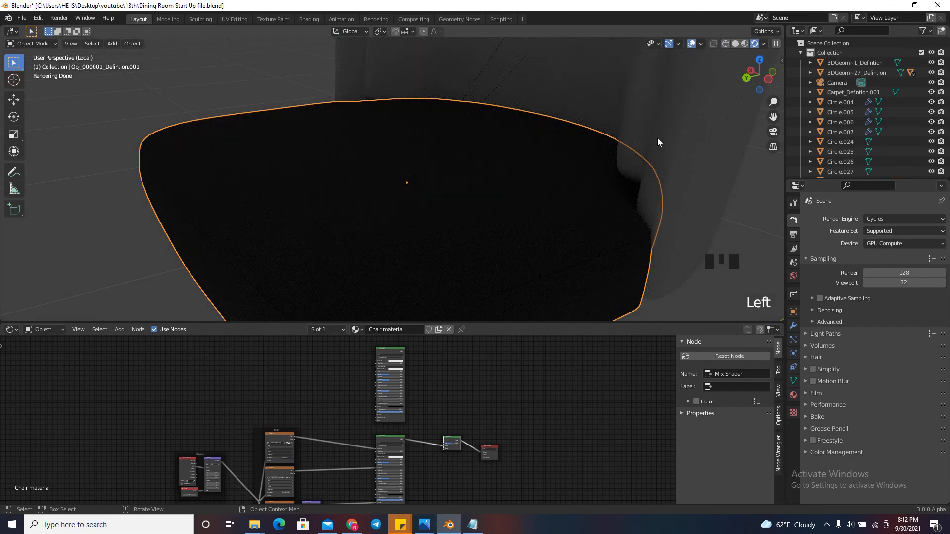
pyautogui.click(764, 44)
pyautogui.click(708, 104)
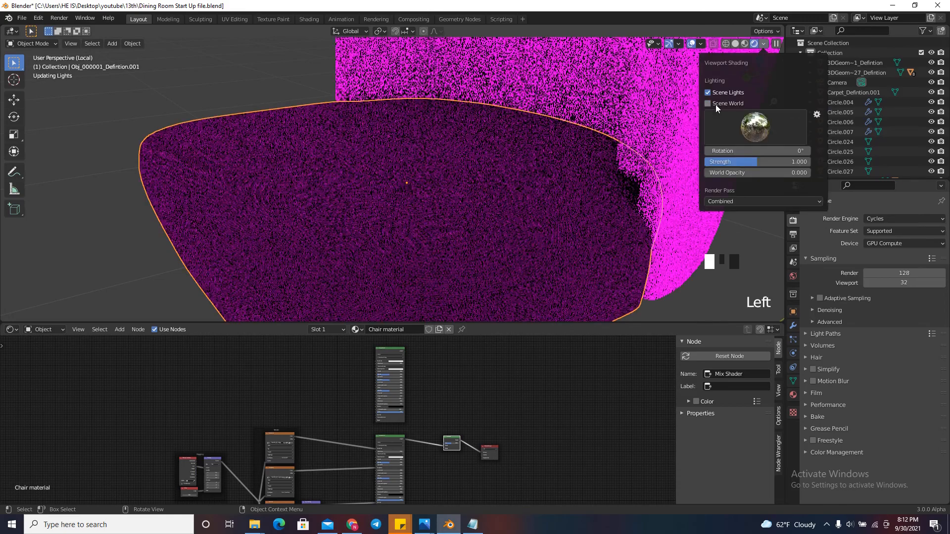
pyautogui.scroll(-4, 346, 132)
pyautogui.scroll(3, 337, 141)
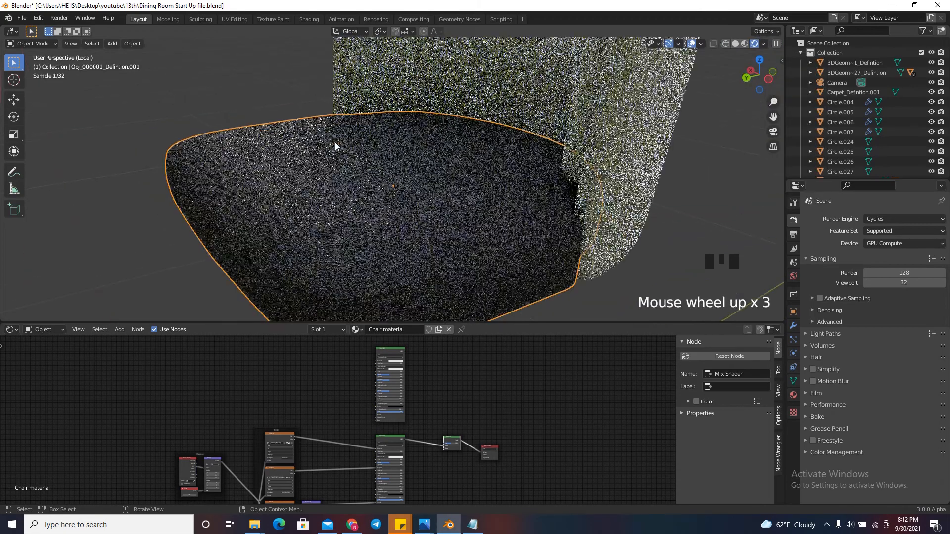
pyautogui.scroll(-3, 405, 153)
pyautogui.scroll(-2, 495, 238)
pyautogui.scroll(2, 432, 159)
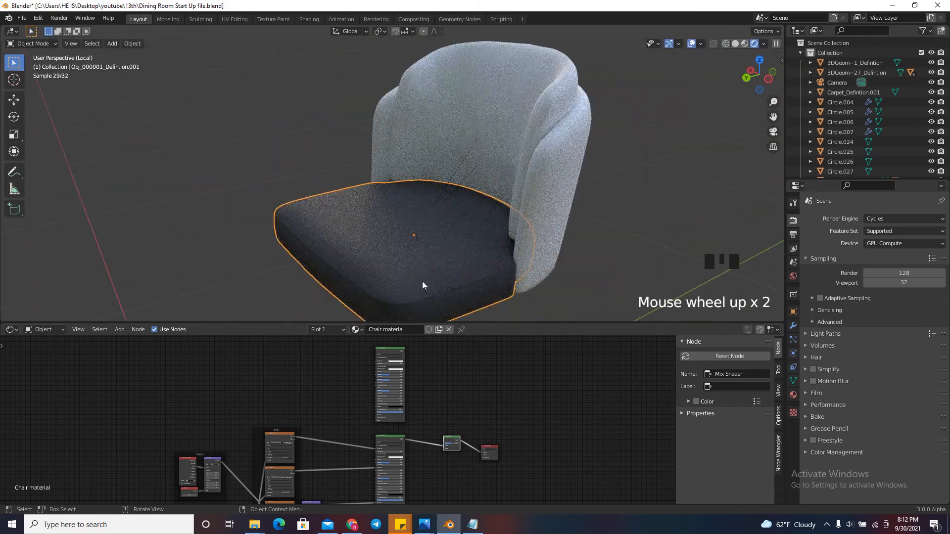
pyautogui.click(764, 44)
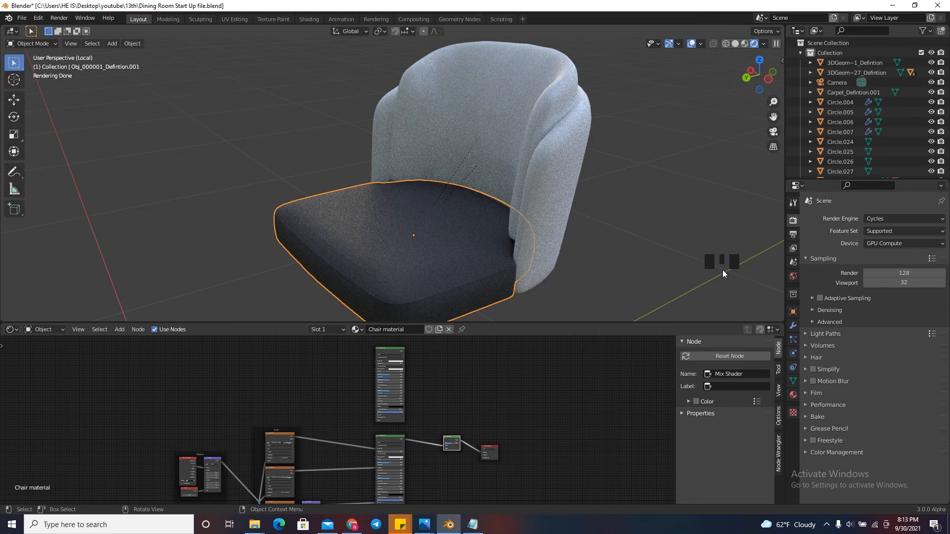
# Enable viewport denoising with OpenImageDenoise and set the viewport samples to 512
pyautogui.click(833, 311)
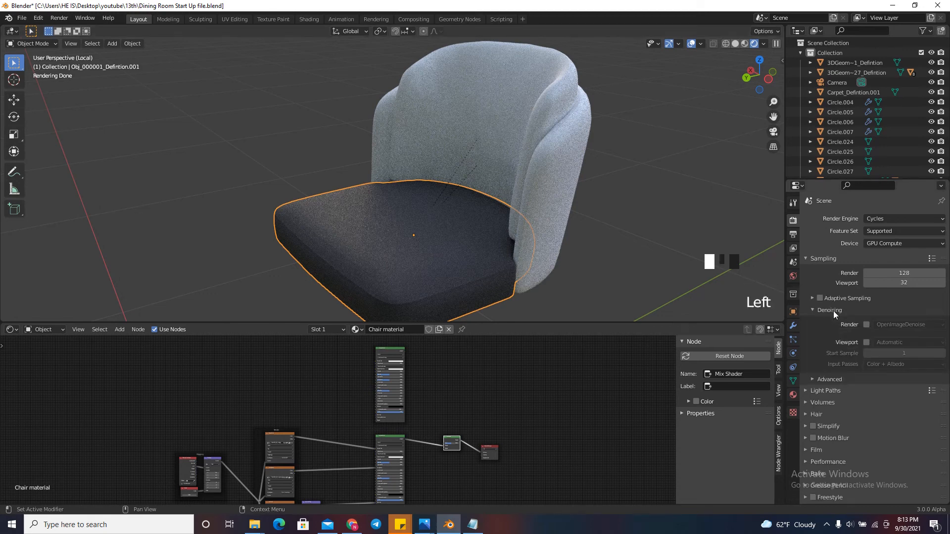
pyautogui.click(867, 342)
pyautogui.moveTo(889, 342); pyautogui.dragTo(885, 375)
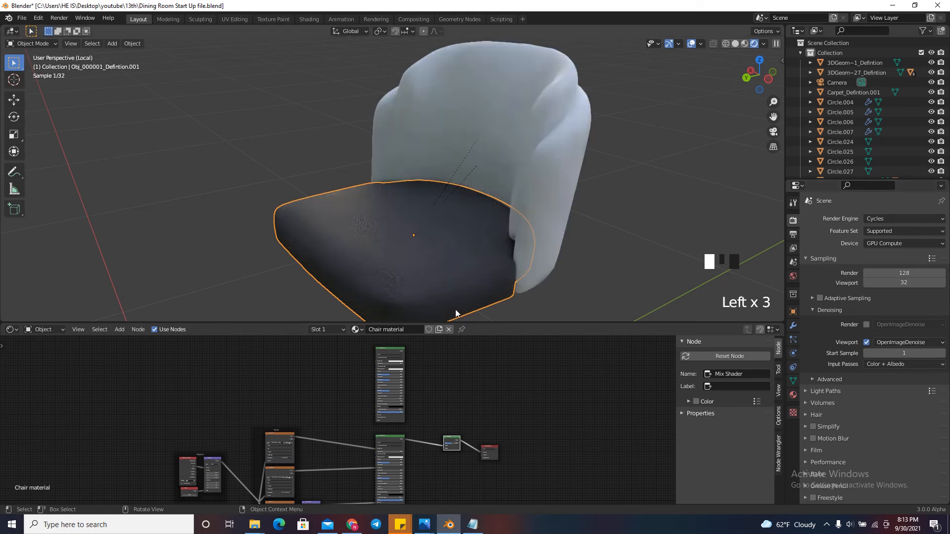
pyautogui.scroll(3, 395, 279)
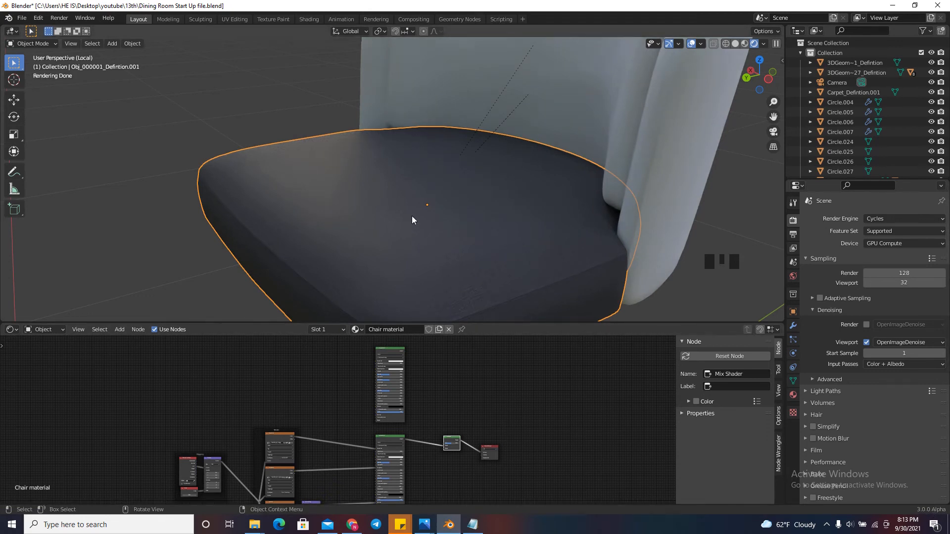
pyautogui.click(912, 283)
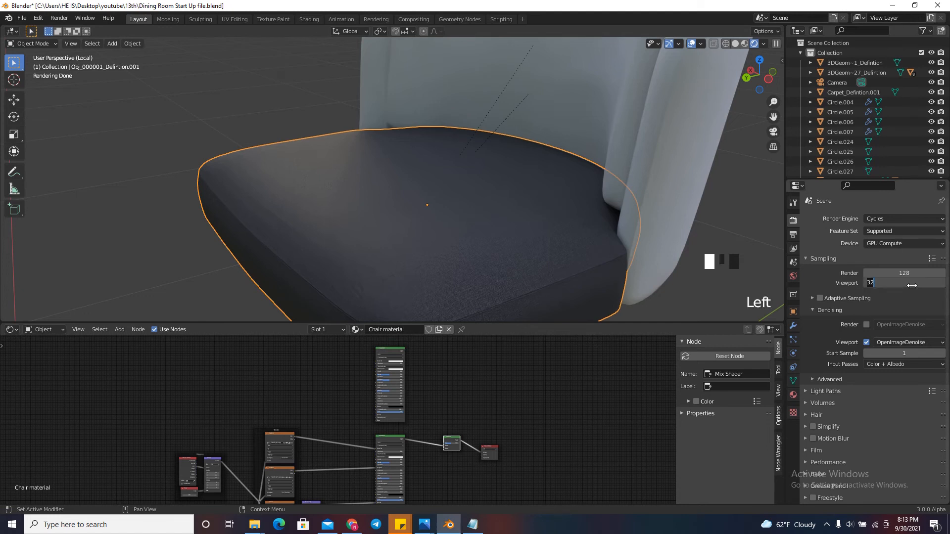
pyautogui.write('512')
pyautogui.press('Return')
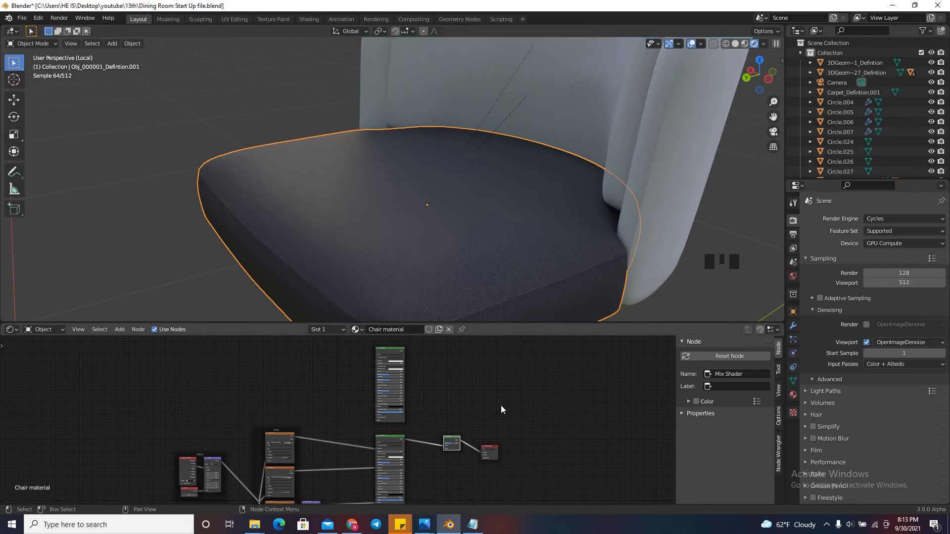
# Connect the duplicated Principled BSDF's output to the second Shader input of the Mix Shader
pyautogui.scroll(-3, 480, 419)
pyautogui.scroll(1, 426, 386)
pyautogui.scroll(5, 426, 371)
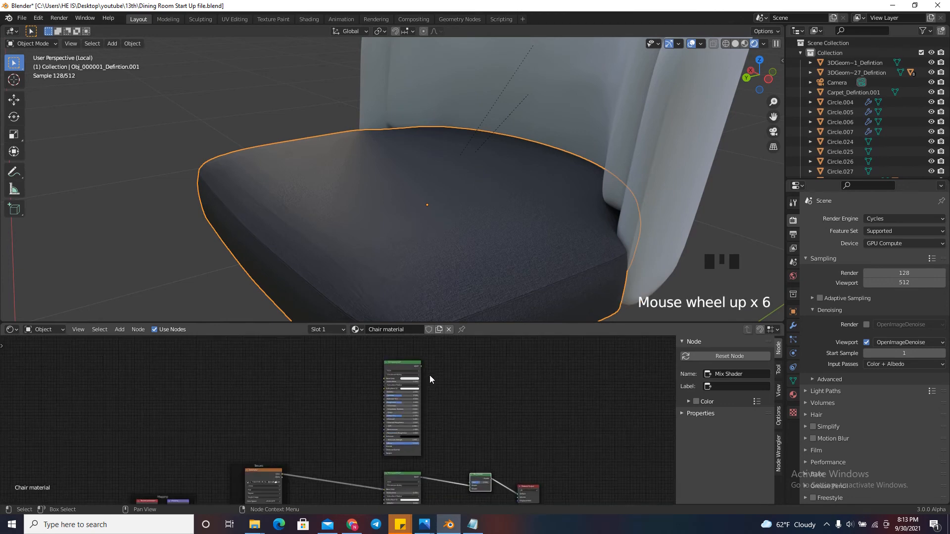
pyautogui.scroll(-4, 430, 371)
pyautogui.moveTo(424, 367); pyautogui.dragTo(533, 465)
# Try the Mix Shader's factor at 1, 0 and about 0.36 to compare the two Principled shaders on the seat
pyautogui.scroll(9, 470, 453)
pyautogui.scroll(5, 474, 453)
pyautogui.scroll(-6, 476, 460)
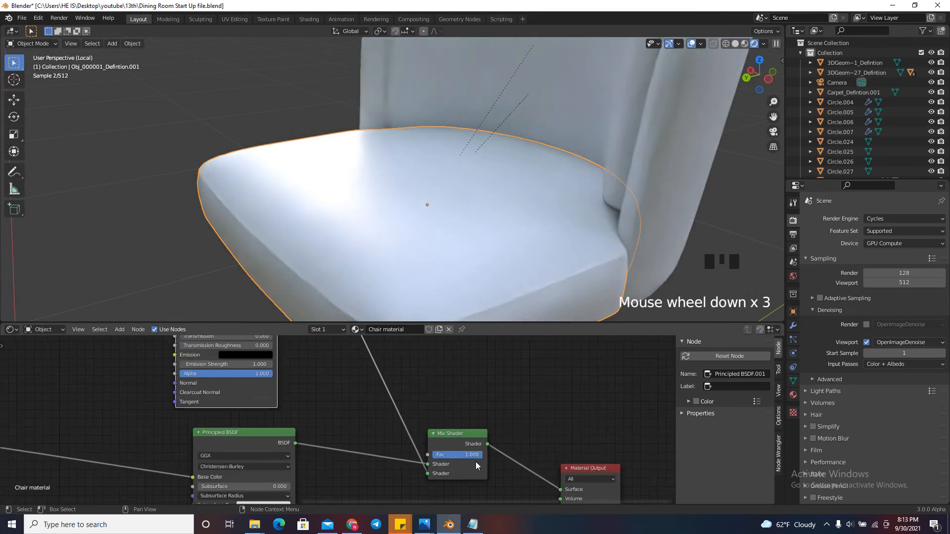
pyautogui.moveTo(419, 444); pyautogui.dragTo(371, 424)
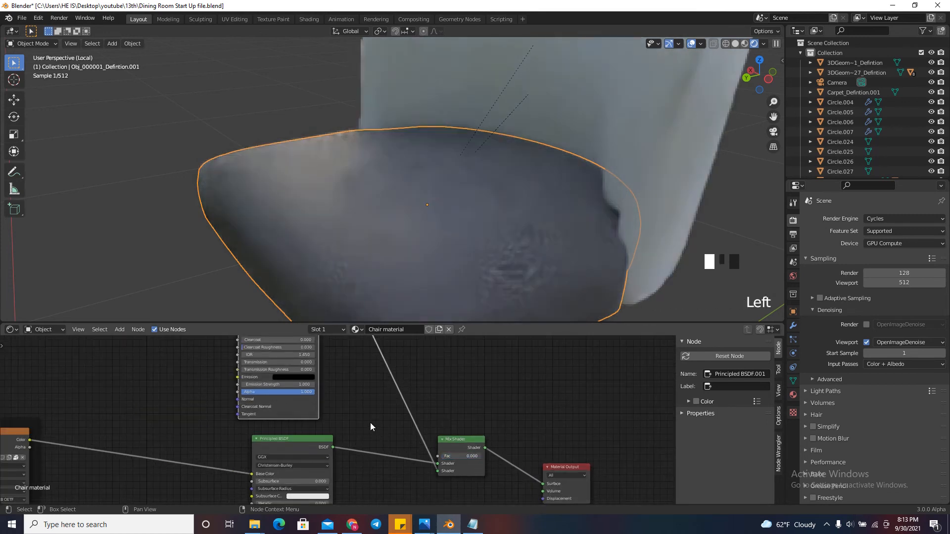
pyautogui.scroll(5, 467, 465)
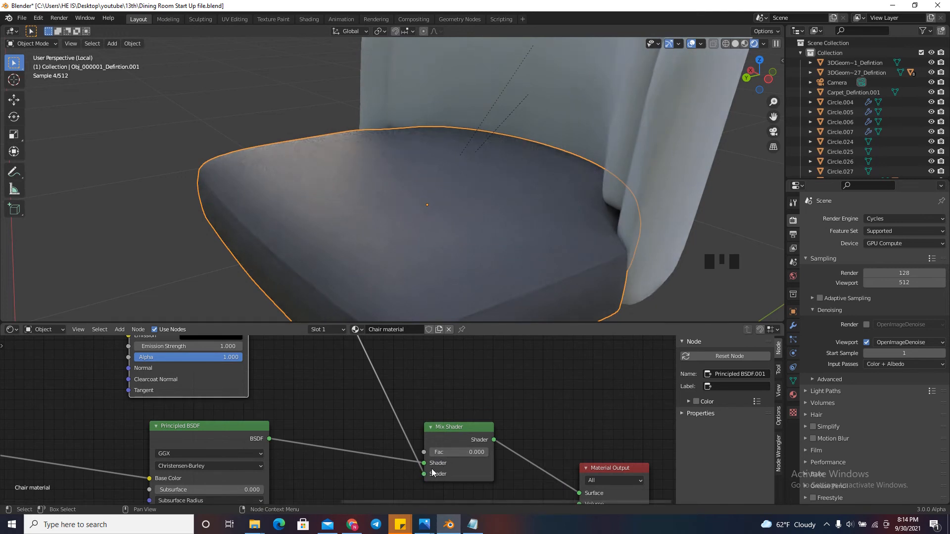
pyautogui.moveTo(446, 452)
pyautogui.mouseDown()
pyautogui.moveTo(459, 456)
pyautogui.moveTo(459, 445)
pyautogui.mouseUp()
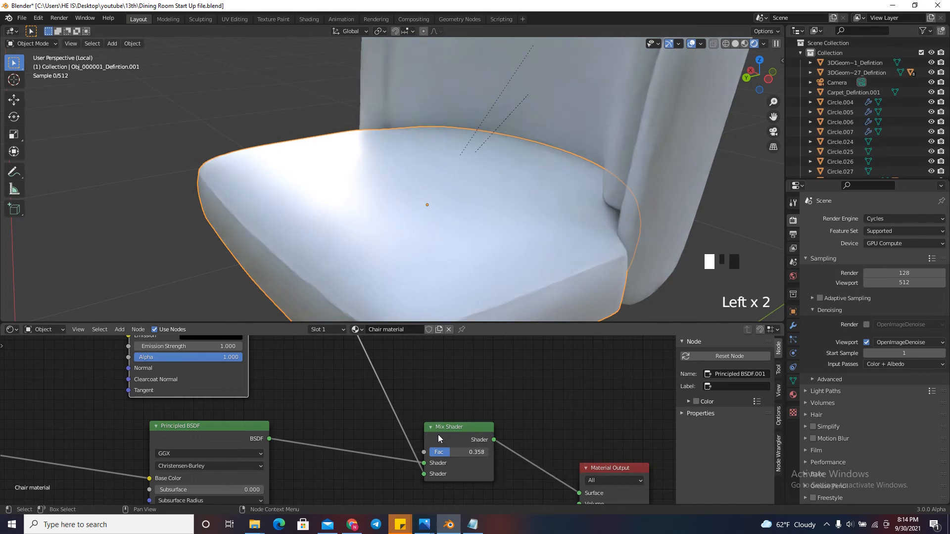
pyautogui.scroll(-15, 451, 462)
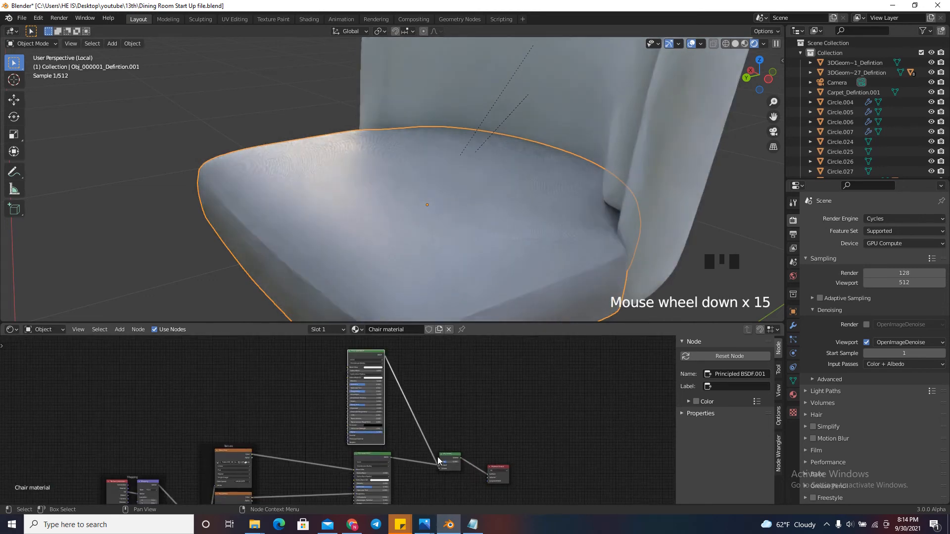
pyautogui.scroll(14, 438, 456)
pyautogui.moveTo(459, 455); pyautogui.dragTo(459, 446)
pyautogui.scroll(-14, 461, 442)
pyautogui.scroll(-3, 458, 391)
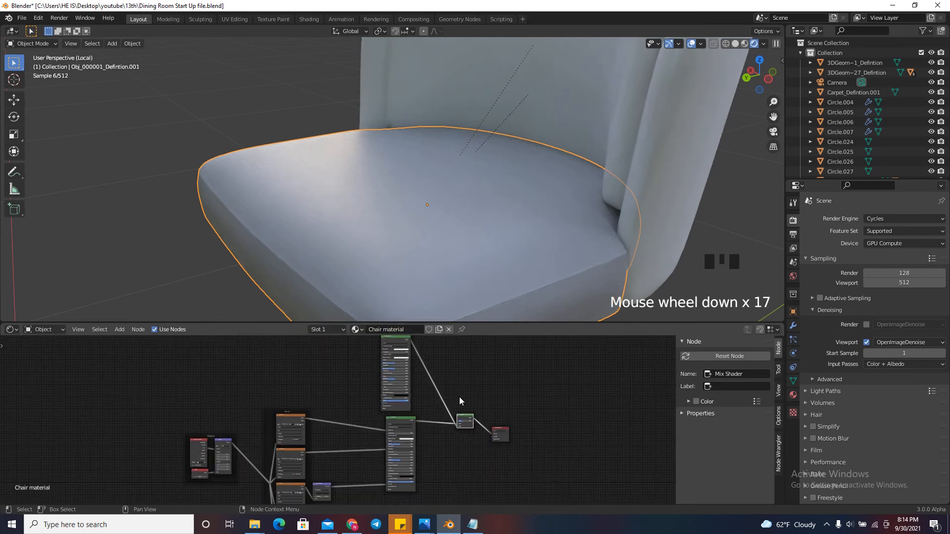
# Move the two Principled BSDF nodes vertically apart to make room between them in the node tree
pyautogui.scroll(5, 463, 400)
pyautogui.scroll(-14, 431, 431)
pyautogui.scroll(2, 401, 438)
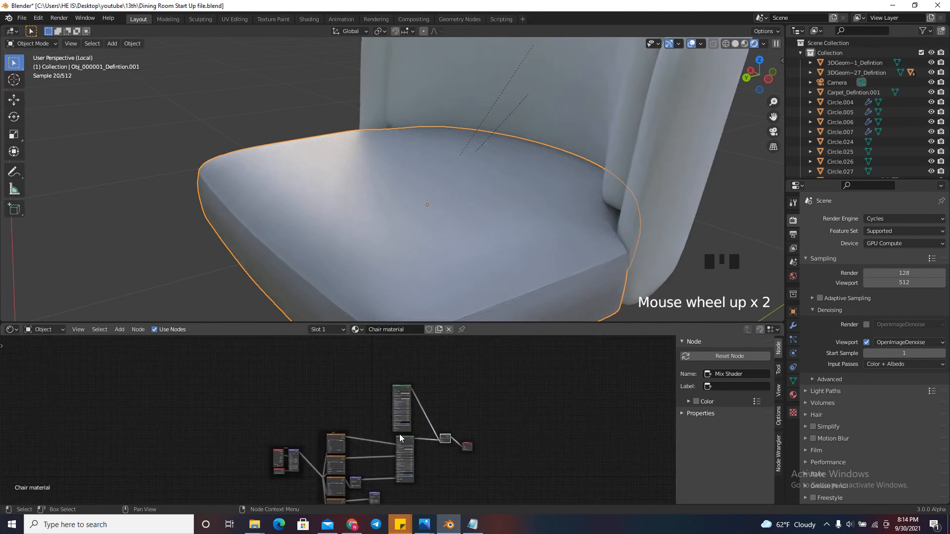
pyautogui.moveTo(401, 438); pyautogui.dragTo(402, 472)
pyautogui.scroll(3, 401, 389)
pyautogui.moveTo(400, 387); pyautogui.dragTo(404, 361)
pyautogui.scroll(4, 404, 442)
# Add a Musgrave Texture node before the Mix Shader and connect its Height output to the Fac input
pyautogui.hotkey('shift', 'a')
pyautogui.click(373, 397)
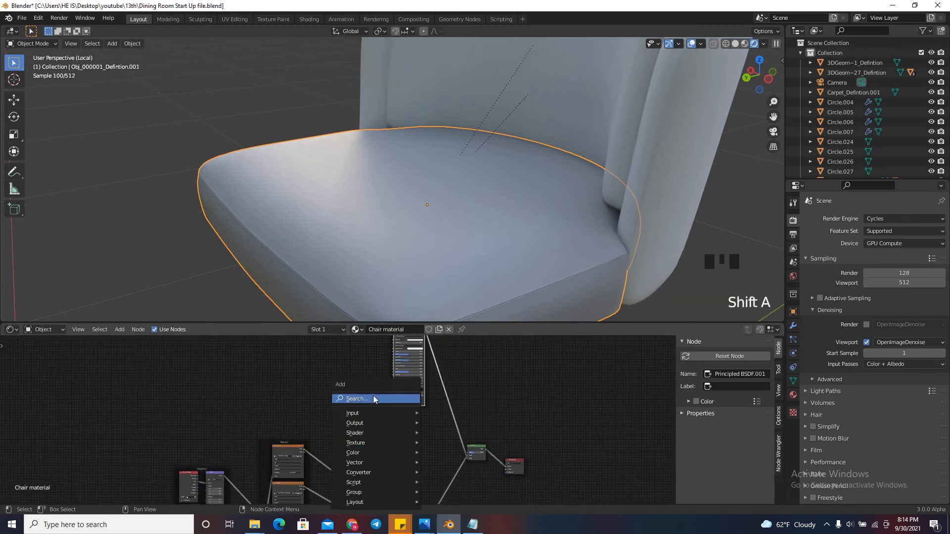
pyautogui.write('muz')
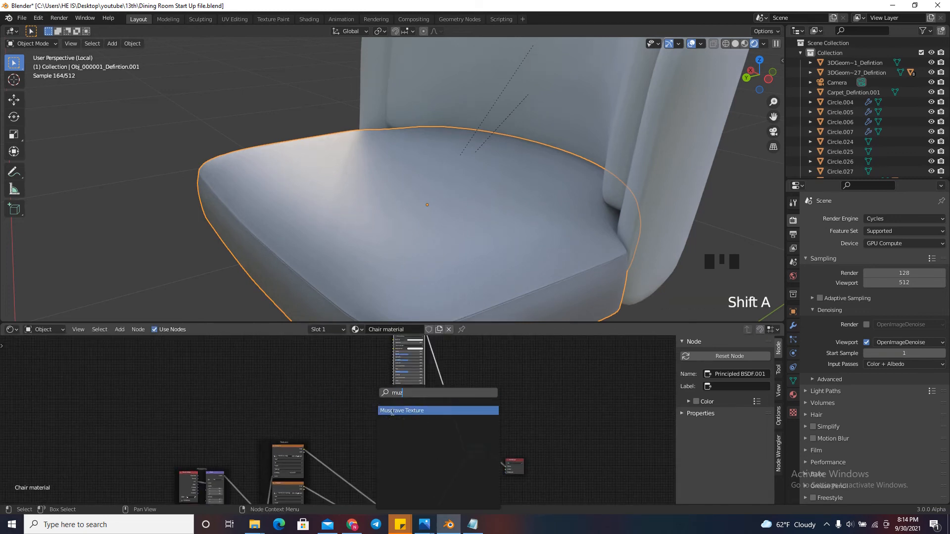
pyautogui.click(392, 412)
pyautogui.click(435, 462)
pyautogui.scroll(10, 450, 460)
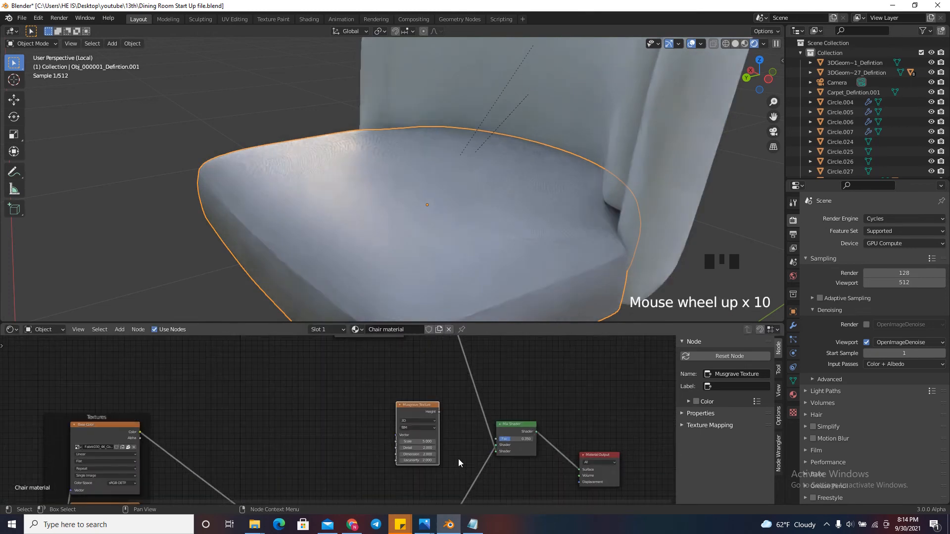
pyautogui.scroll(7, 460, 452)
pyautogui.moveTo(420, 384); pyautogui.dragTo(519, 431)
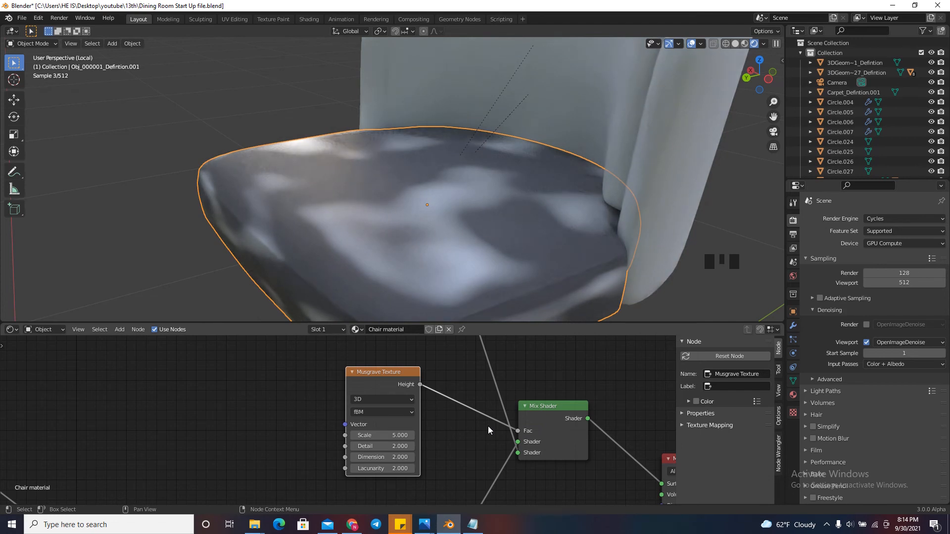
# Preview the Musgrave Texture alone on the seat and set its Detail to 16 and Dimension to 0
pyautogui.scroll(-5, 459, 403)
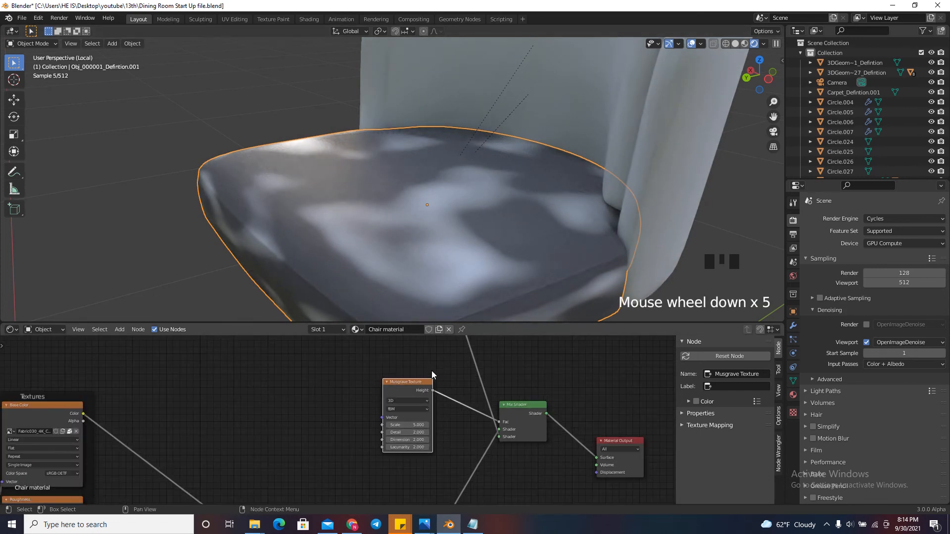
pyautogui.keyDown('ctrl'); pyautogui.keyDown('shift'); pyautogui.click(403, 383); pyautogui.keyUp('shift'); pyautogui.keyUp('ctrl')
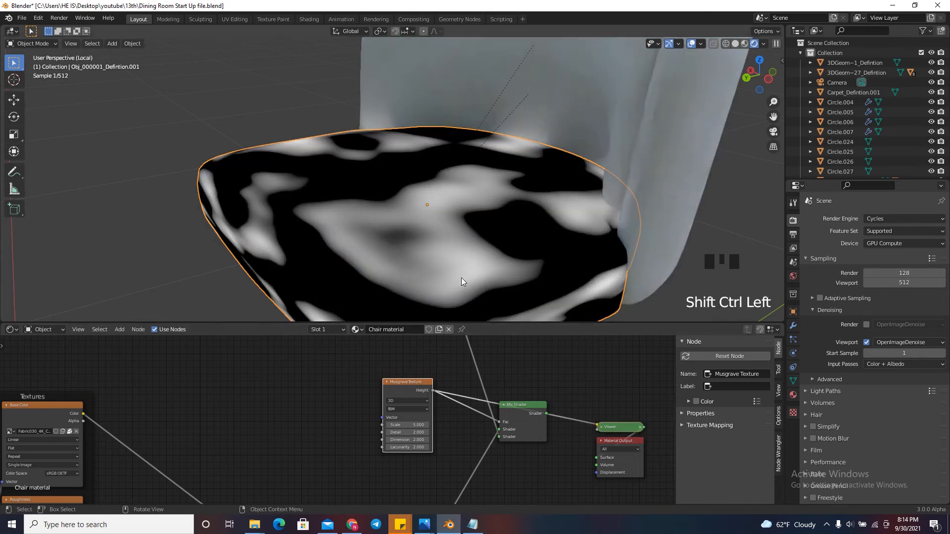
pyautogui.scroll(9, 420, 428)
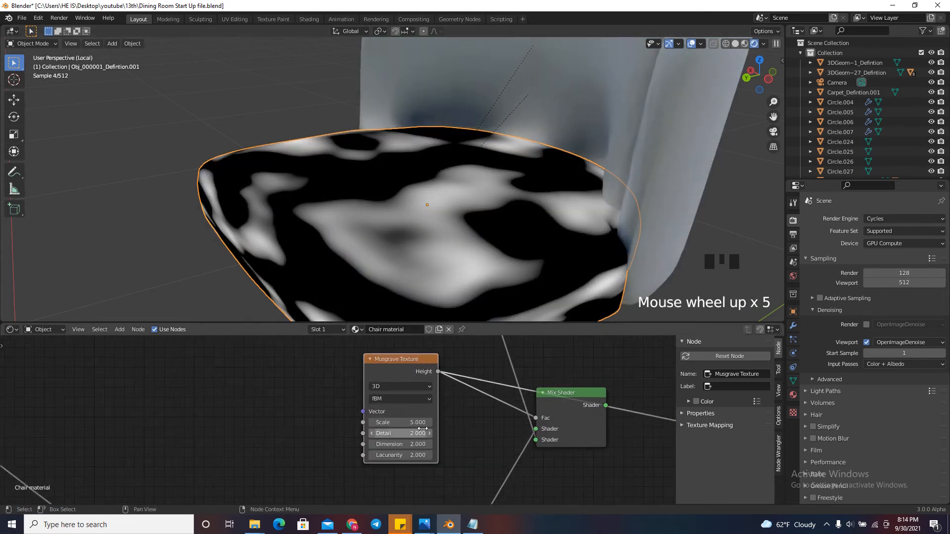
pyautogui.moveTo(397, 442)
pyautogui.mouseDown()
pyautogui.moveTo(426, 442)
pyautogui.moveTo(396, 440)
pyautogui.mouseUp()
pyautogui.doubleClick(391, 455)
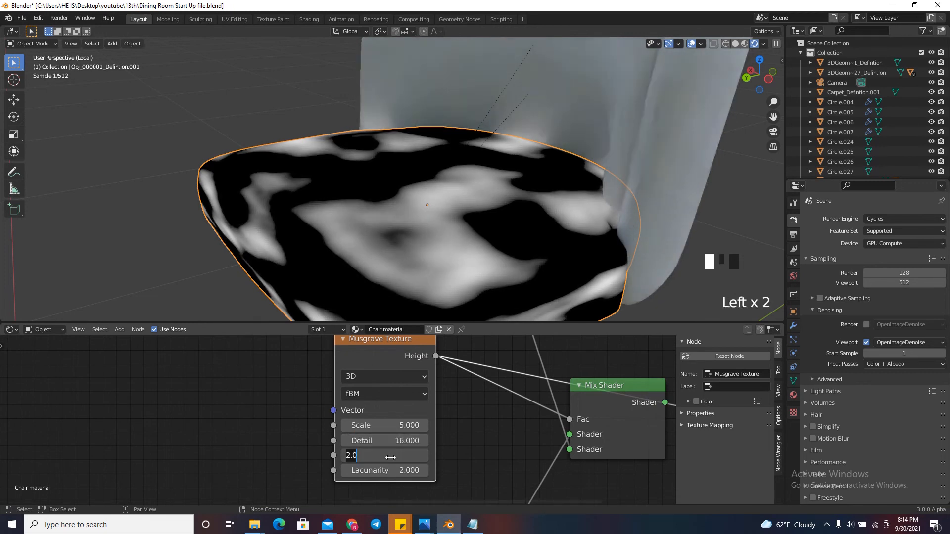
pyautogui.write('0')
pyautogui.press('Return')
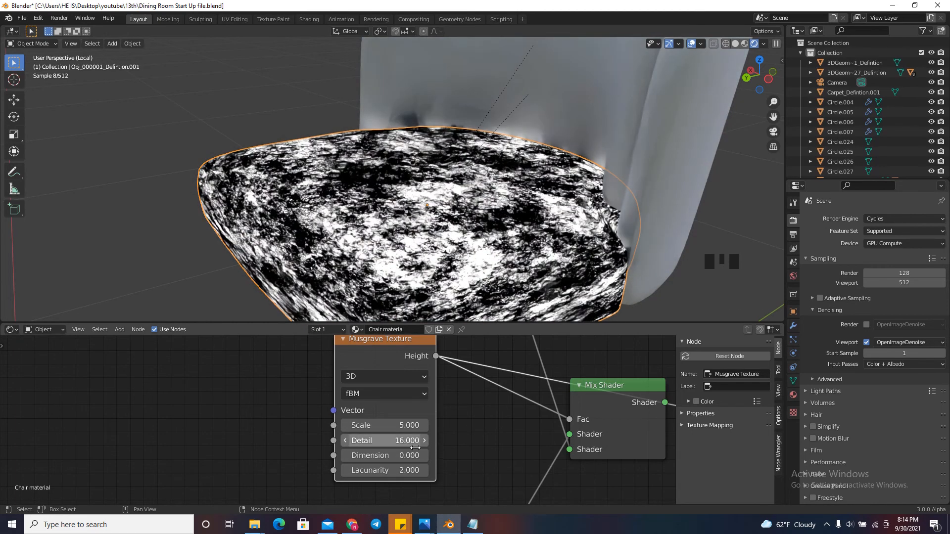
# Switch the material output from the Musgrave preview back to the Mix Shader
pyautogui.scroll(-7, 367, 455)
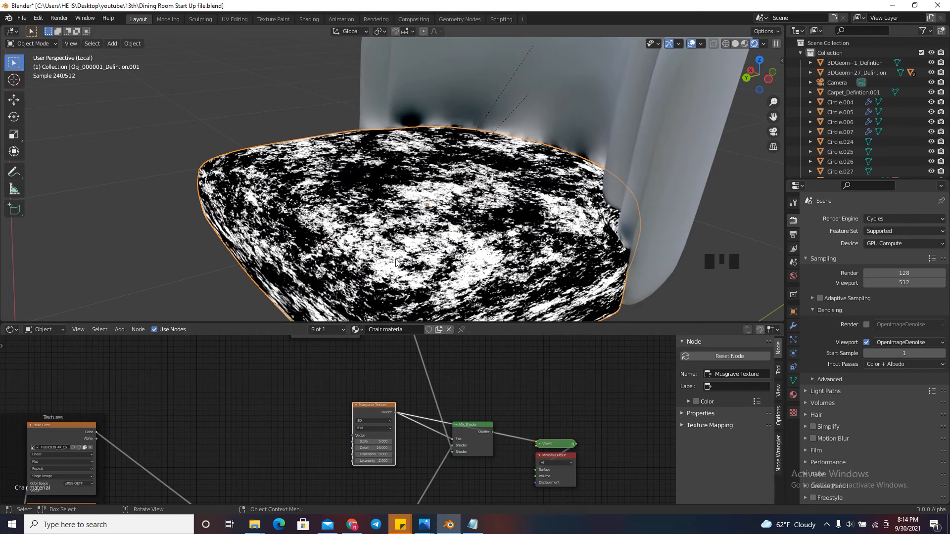
pyautogui.keyDown('ctrl'); pyautogui.keyDown('shift'); pyautogui.click(464, 428); pyautogui.keyUp('shift'); pyautogui.keyUp('ctrl')
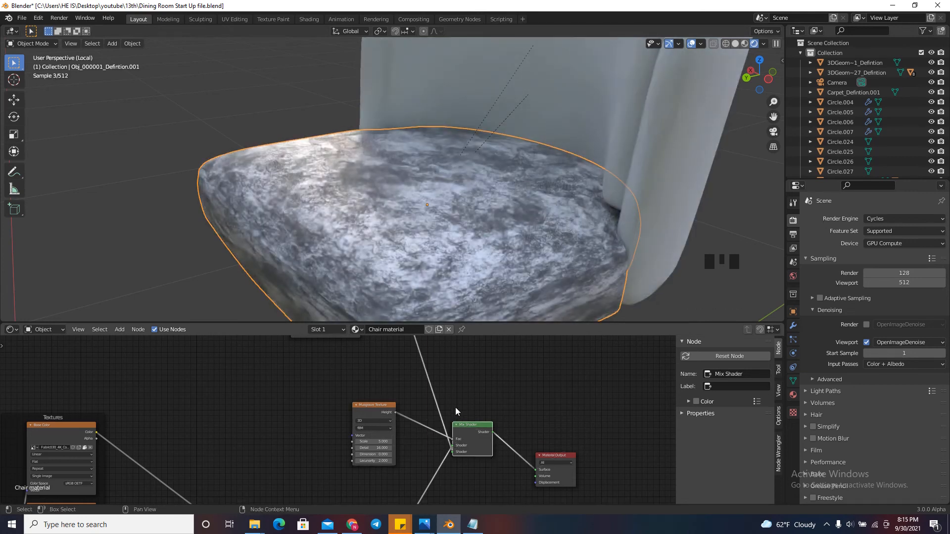
pyautogui.scroll(-15, 456, 411)
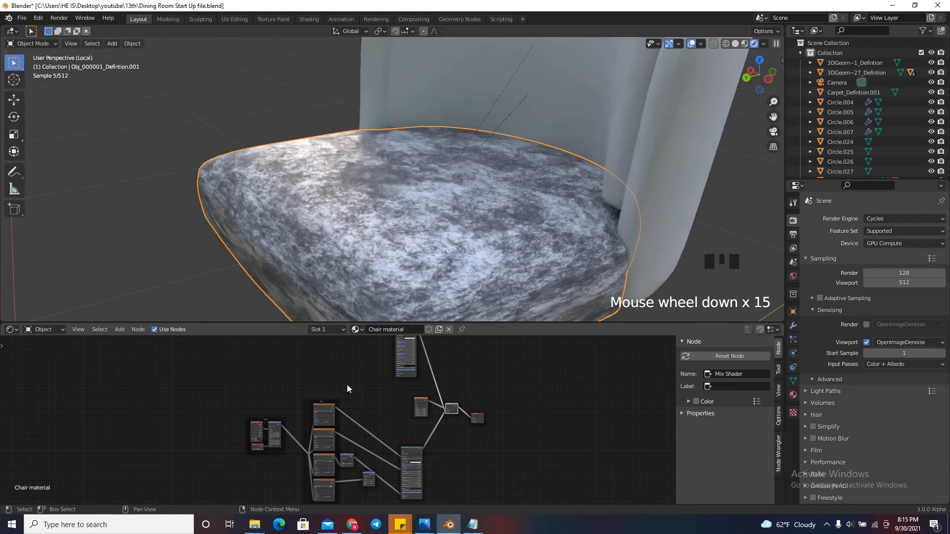
pyautogui.scroll(-4, 407, 451)
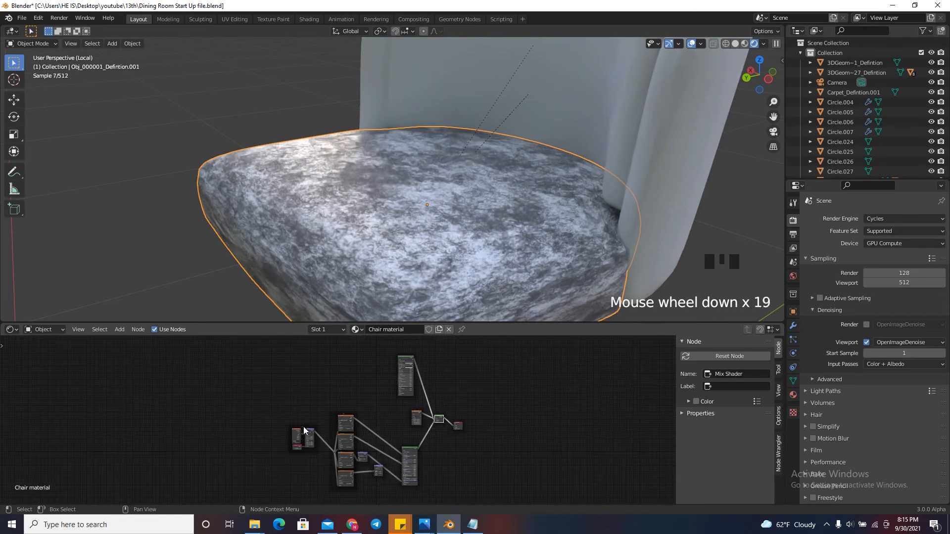
# Set the duplicated Principled BSDF's Base Color to a bright orange-red
pyautogui.scroll(11, 416, 357)
pyautogui.scroll(-5, 440, 386)
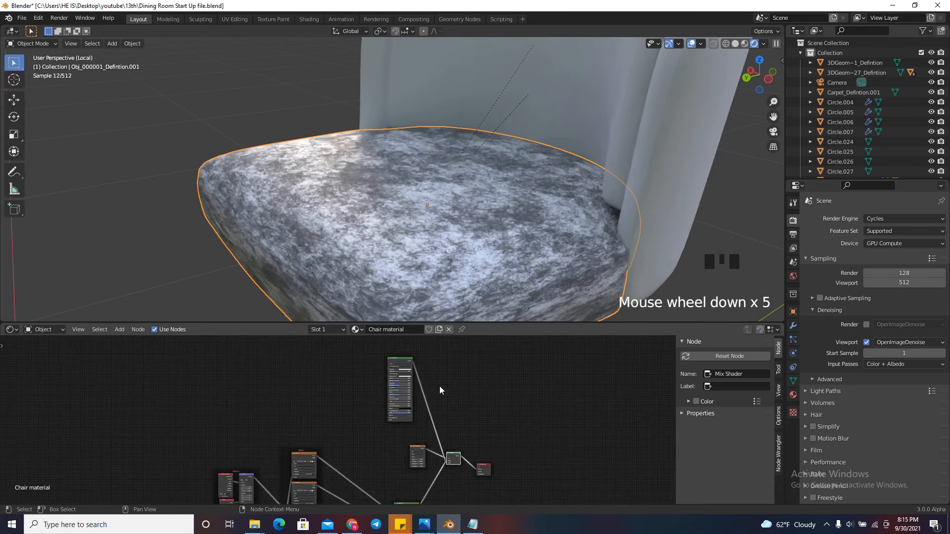
pyautogui.scroll(15, 423, 358)
pyautogui.click(415, 390)
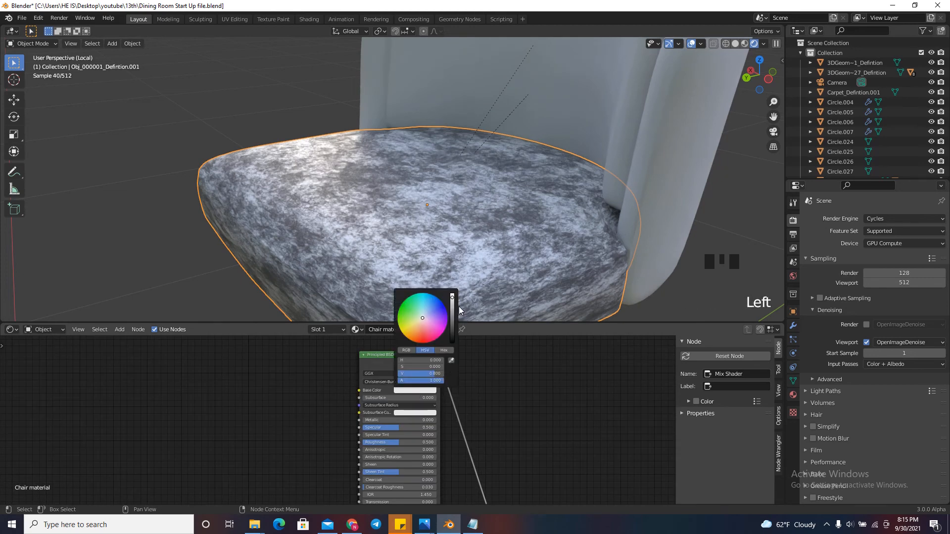
pyautogui.moveTo(453, 307)
pyautogui.mouseDown()
pyautogui.moveTo(454, 323)
pyautogui.moveTo(453, 297)
pyautogui.mouseUp()
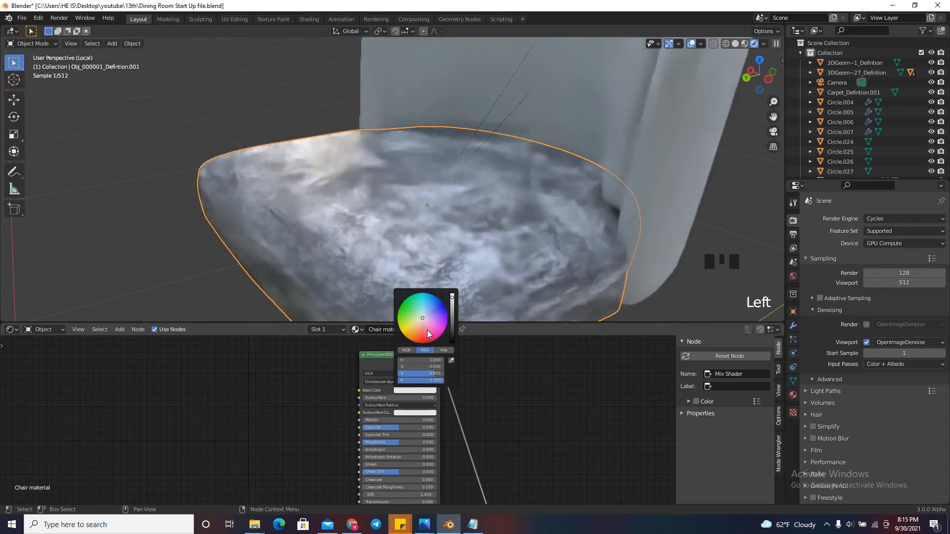
pyautogui.click(420, 337)
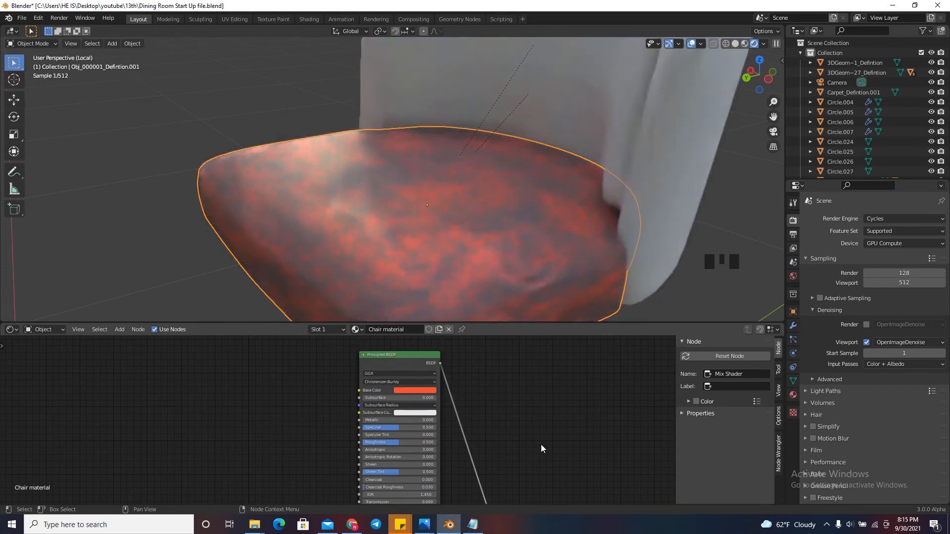
# Select the Musgrave Texture and add Texture Coordinate and Mapping nodes linked to its Vector input
pyautogui.scroll(-14, 541, 446)
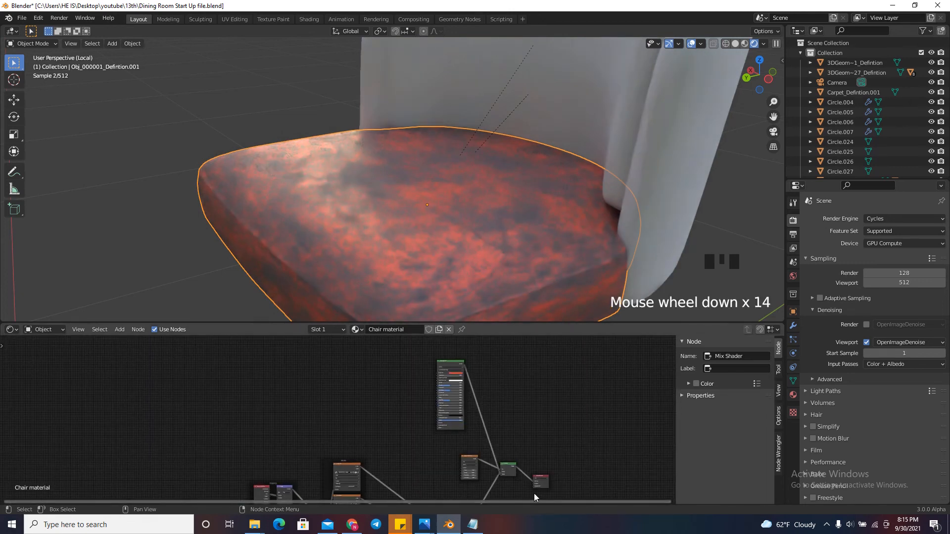
pyautogui.scroll(2, 525, 478)
pyautogui.scroll(8, 449, 438)
pyautogui.click(381, 427)
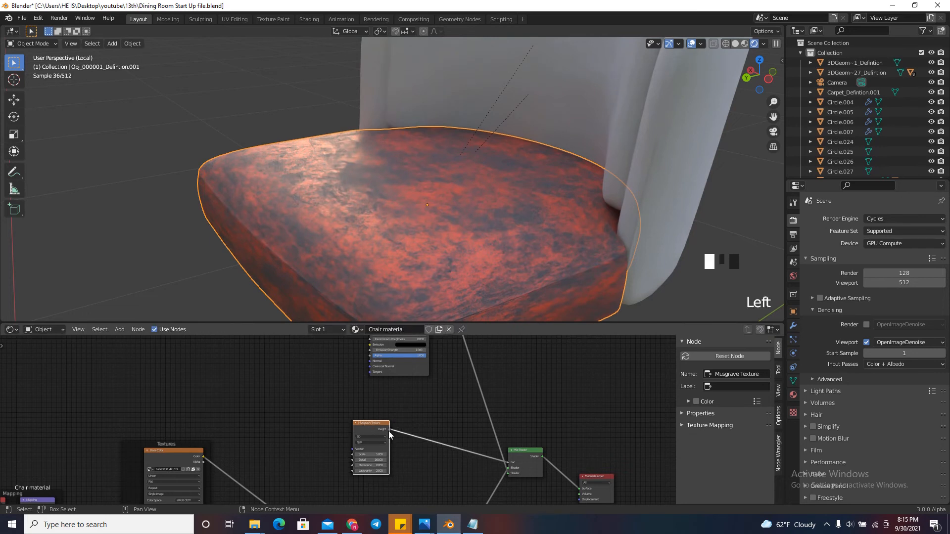
pyautogui.scroll(3, 388, 431)
pyautogui.scroll(-5, 382, 413)
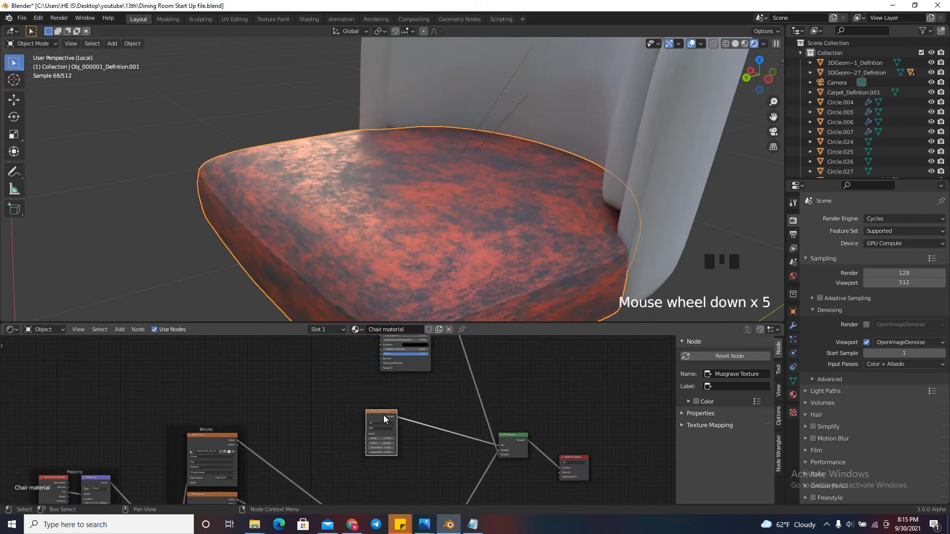
pyautogui.hotkey('ctrl', 'g')
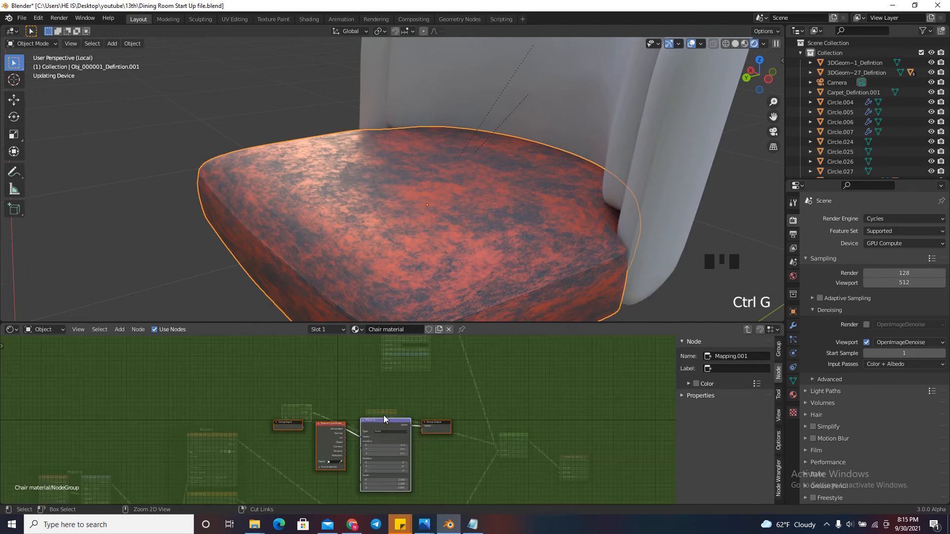
pyautogui.press('Escape')
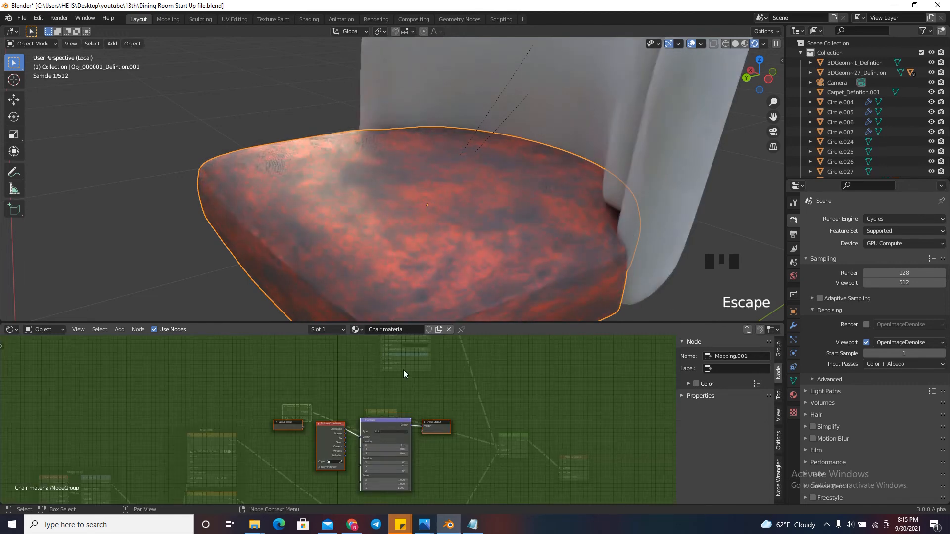
pyautogui.hotkey('ctrl', 'z')
# Move the new Texture Coordinate and Mapping nodes clear of the Musgrave Texture and the Textures frame
pyautogui.scroll(1, 383, 409)
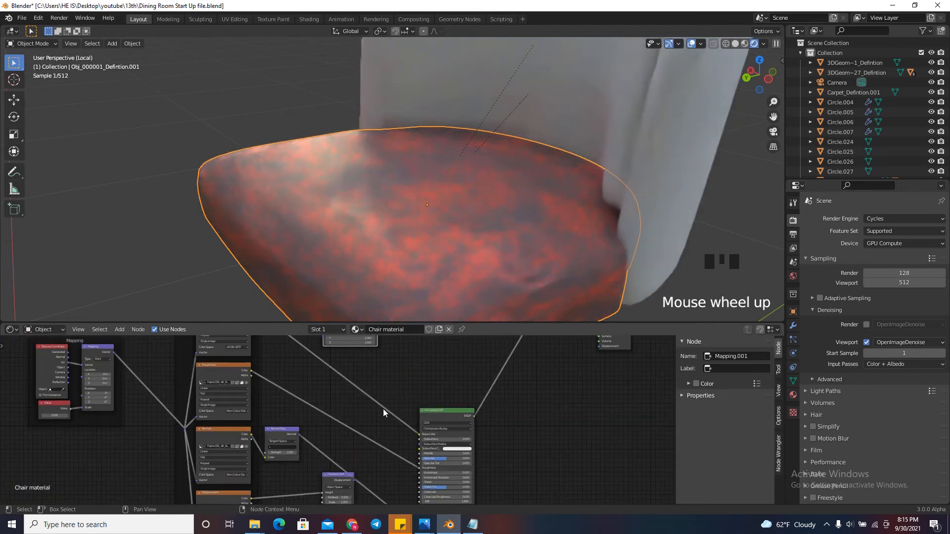
pyautogui.scroll(-6, 399, 461)
pyautogui.scroll(-7, 399, 460)
pyautogui.scroll(18, 397, 459)
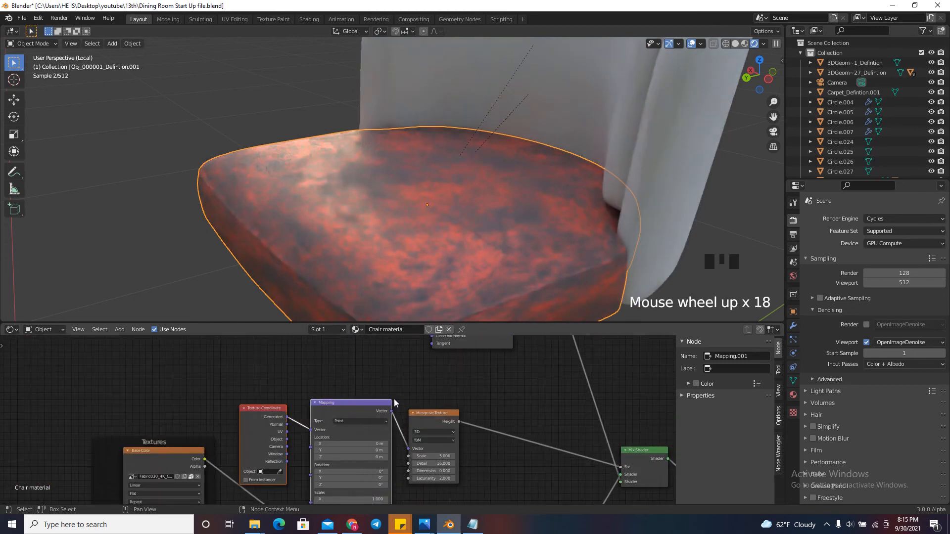
pyautogui.press('g')
pyautogui.click(361, 365)
pyautogui.scroll(-5, 364, 377)
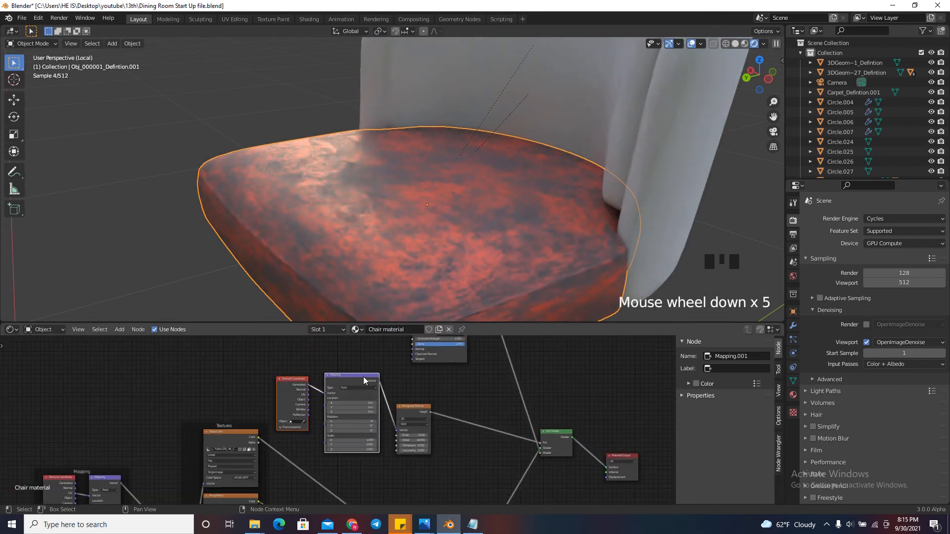
# Connect the Texture Coordinate's Object output to the Vector input of the Musgrave's Mapping node
pyautogui.scroll(4, 345, 380)
pyautogui.scroll(4, 307, 414)
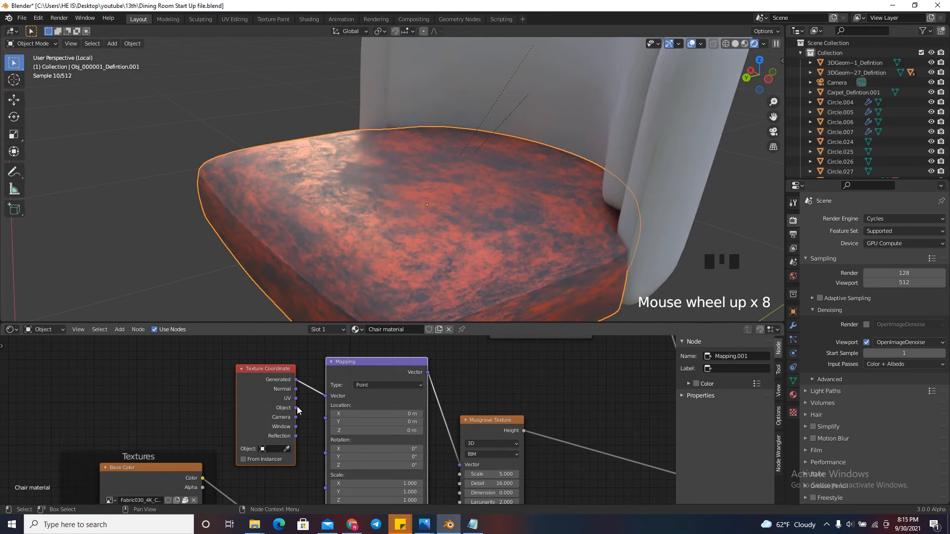
pyautogui.moveTo(297, 410); pyautogui.dragTo(325, 396)
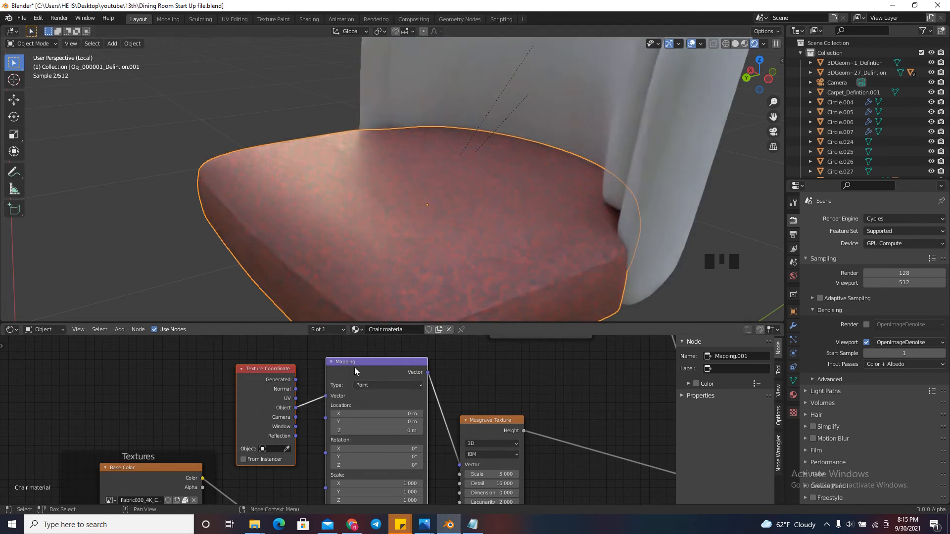
pyautogui.scroll(-5, 387, 402)
pyautogui.click(438, 418)
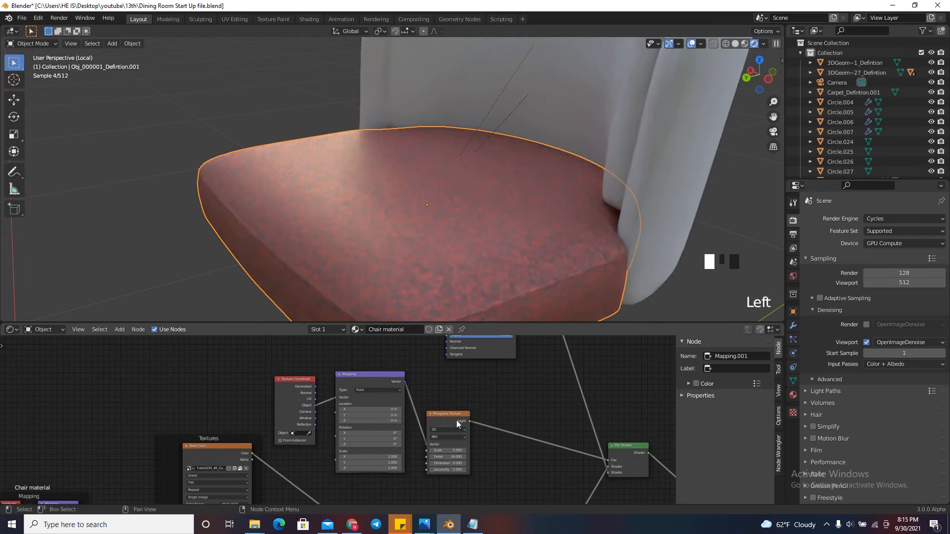
# Move the Musgrave Texture slightly away from its Mapping node and set its Scale to 0.5
pyautogui.moveTo(457, 420); pyautogui.dragTo(495, 410)
pyautogui.scroll(11, 482, 438)
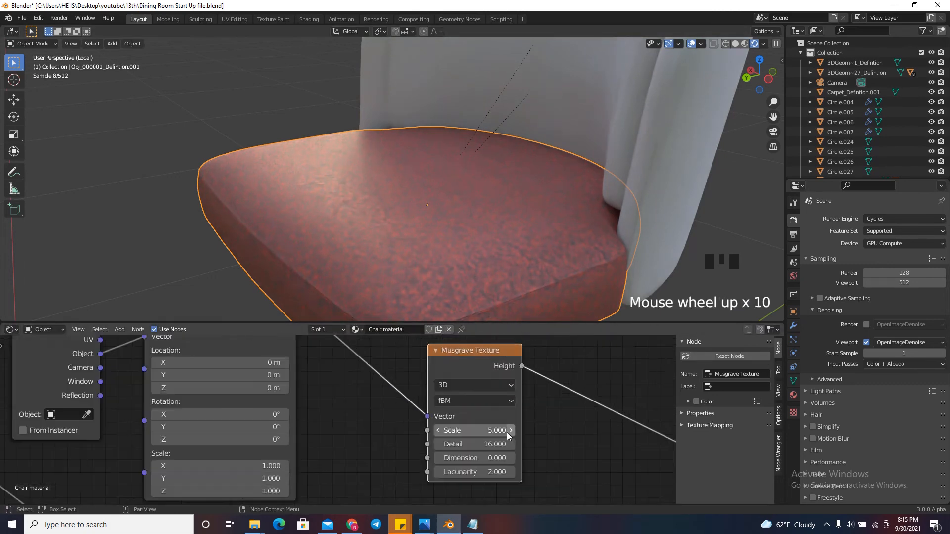
pyautogui.click(483, 429)
pyautogui.write('.5')
pyautogui.press('Return')
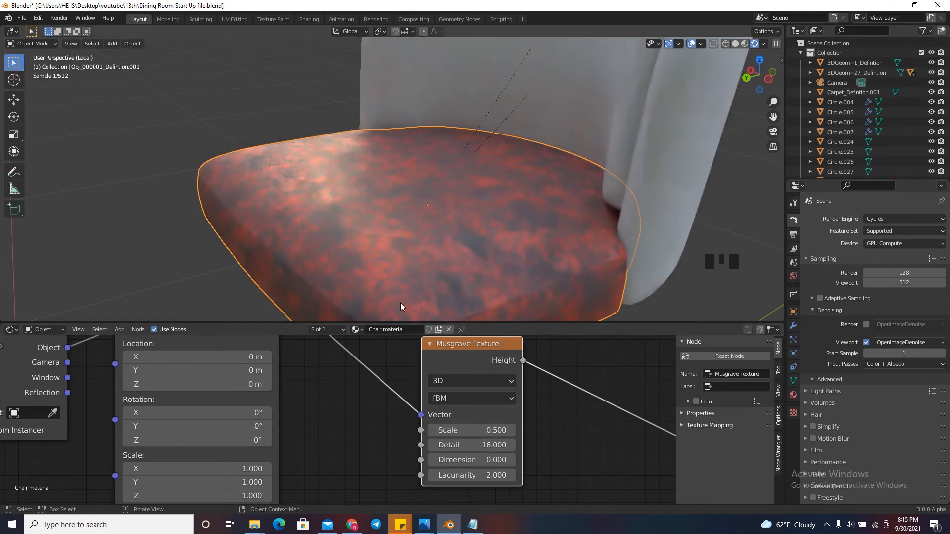
# Move the Texture Coordinate and Mapping nodes closer to the Musgrave Texture
pyautogui.scroll(-4, 483, 423)
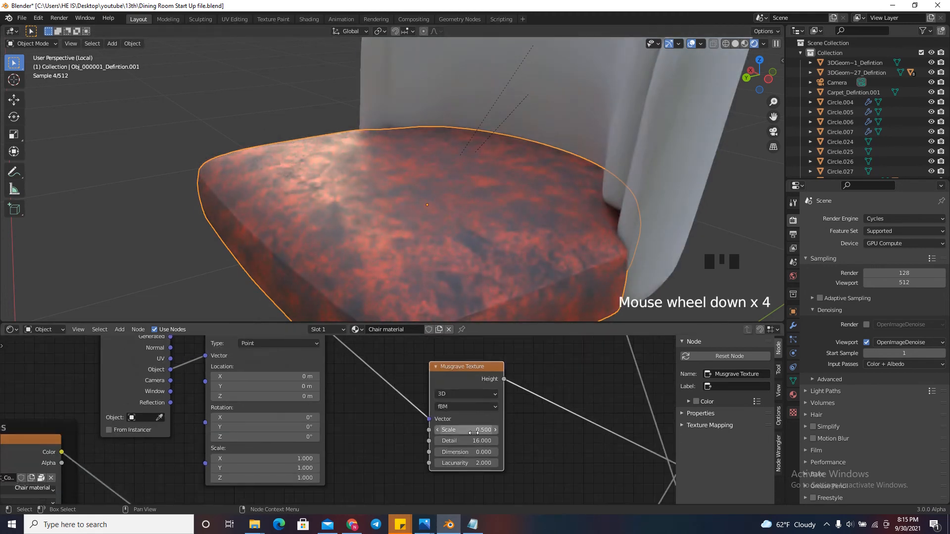
pyautogui.scroll(-13, 474, 456)
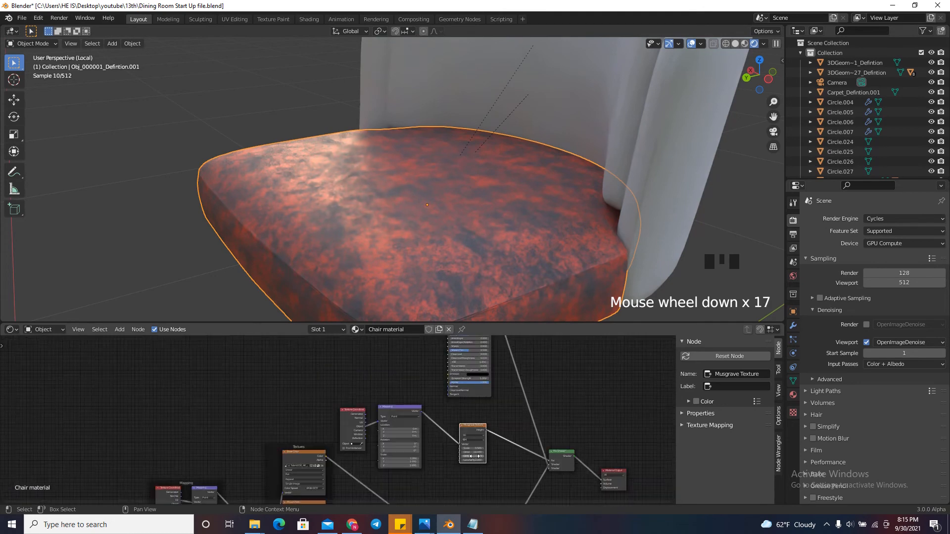
pyautogui.scroll(-7, 474, 456)
pyautogui.scroll(9, 499, 436)
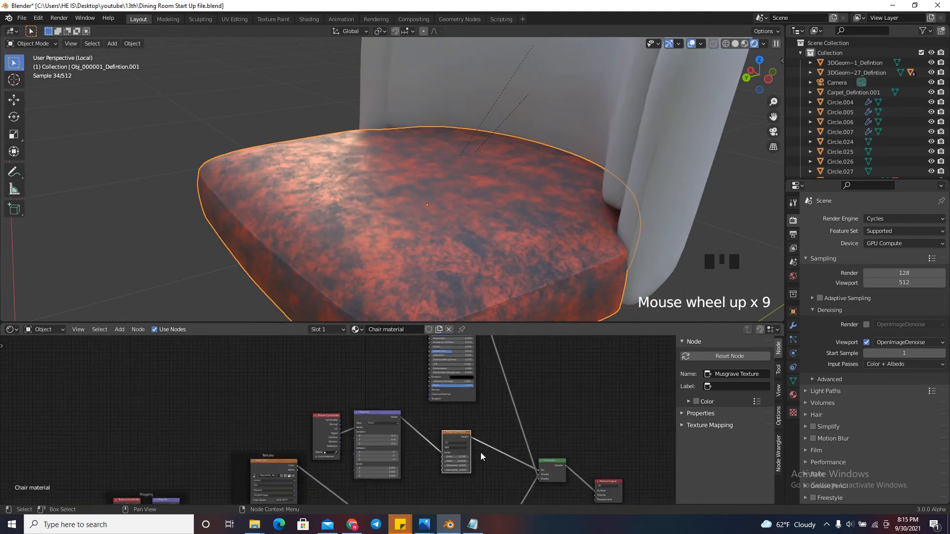
pyautogui.scroll(-6, 465, 406)
pyautogui.scroll(5, 454, 430)
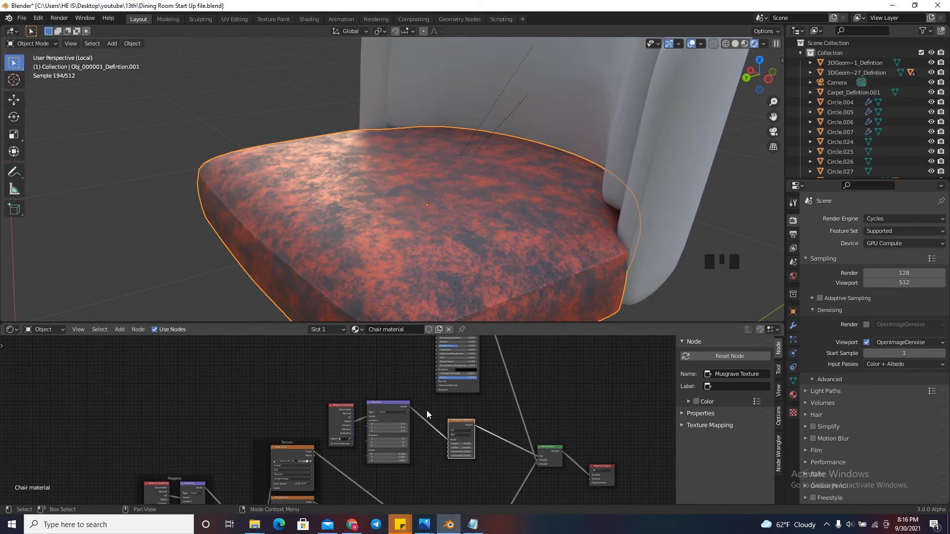
pyautogui.moveTo(377, 385); pyautogui.dragTo(321, 414)
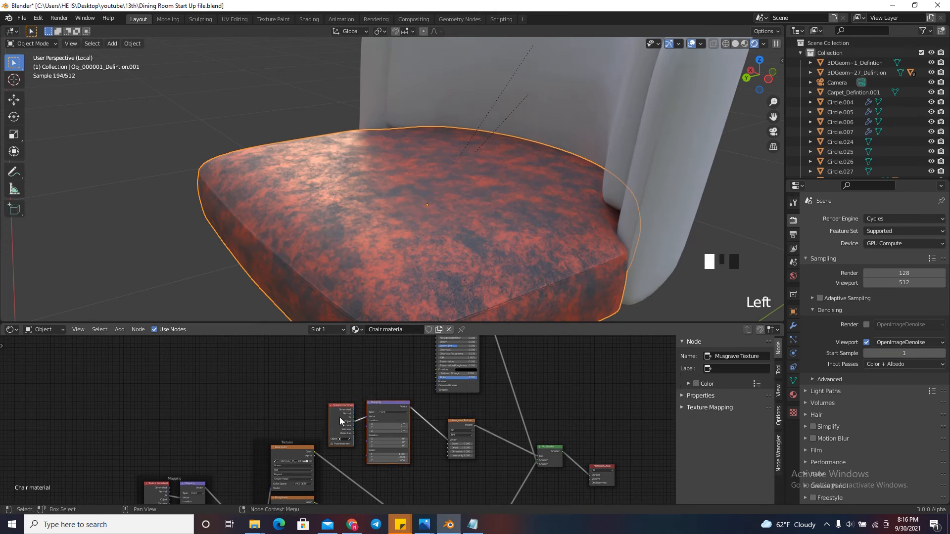
pyautogui.press('g')
pyautogui.click(379, 425)
# Add a ColorRamp node on the link between the Musgrave Texture and the Mix Shader's Fac input
pyautogui.hotkey('shift', 'a')
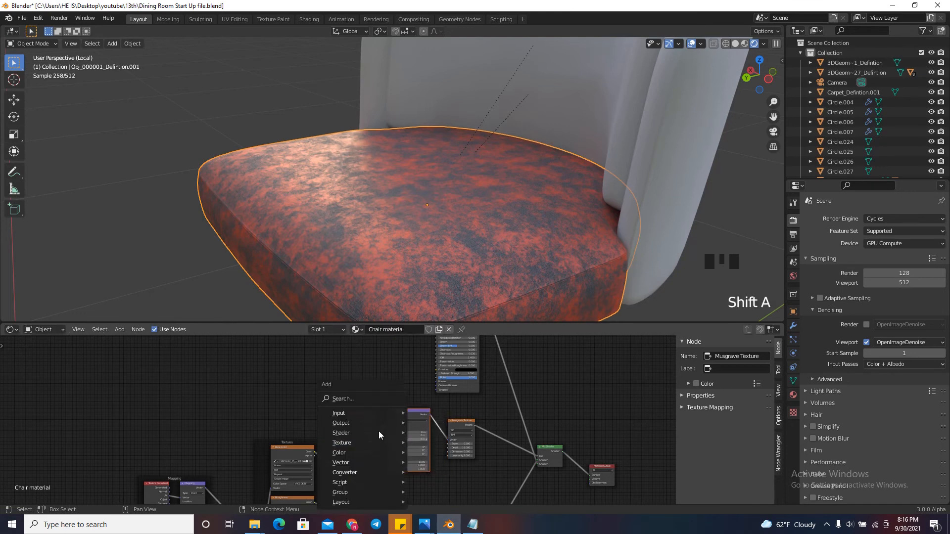
pyautogui.click(355, 399)
pyautogui.write('colo')
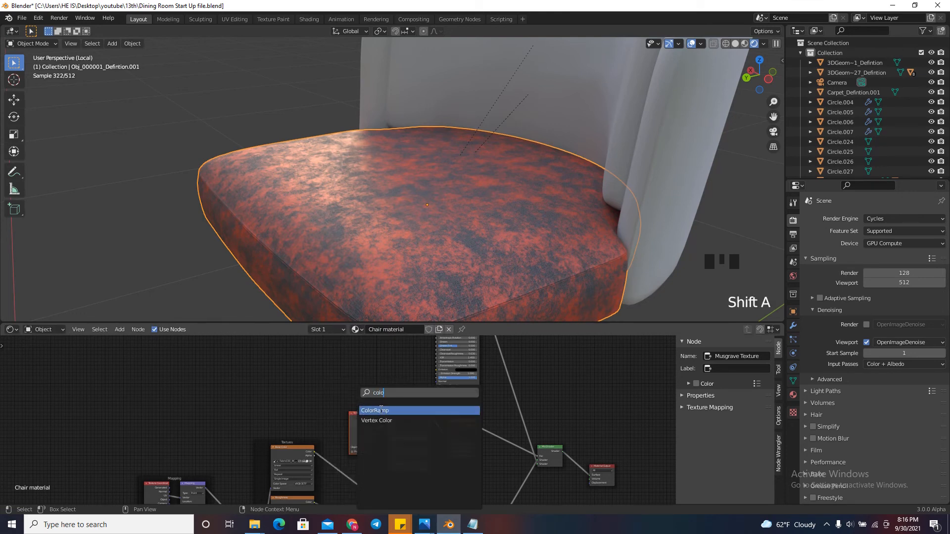
pyautogui.press('Return')
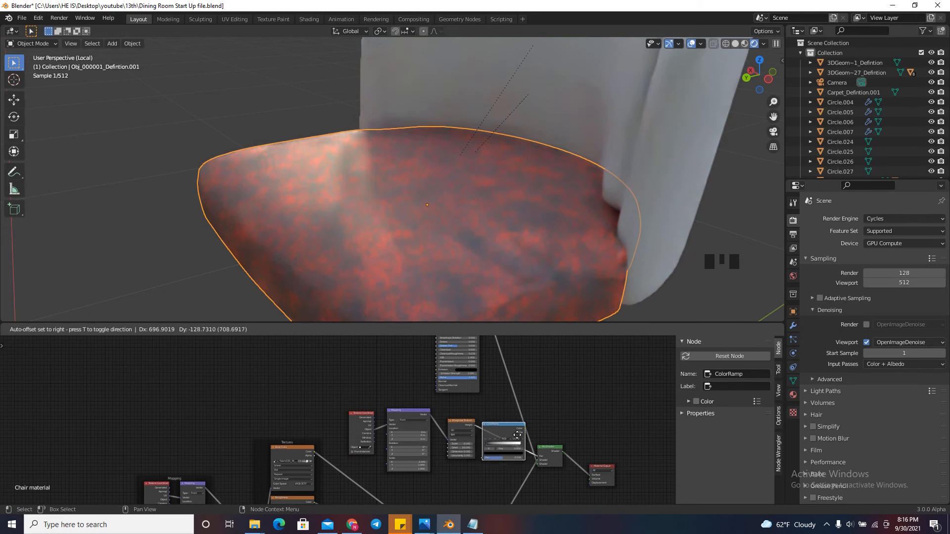
pyautogui.click(510, 450)
# Preview the ColorRamp output on the seat and turn off viewport denoising
pyautogui.scroll(17, 508, 451)
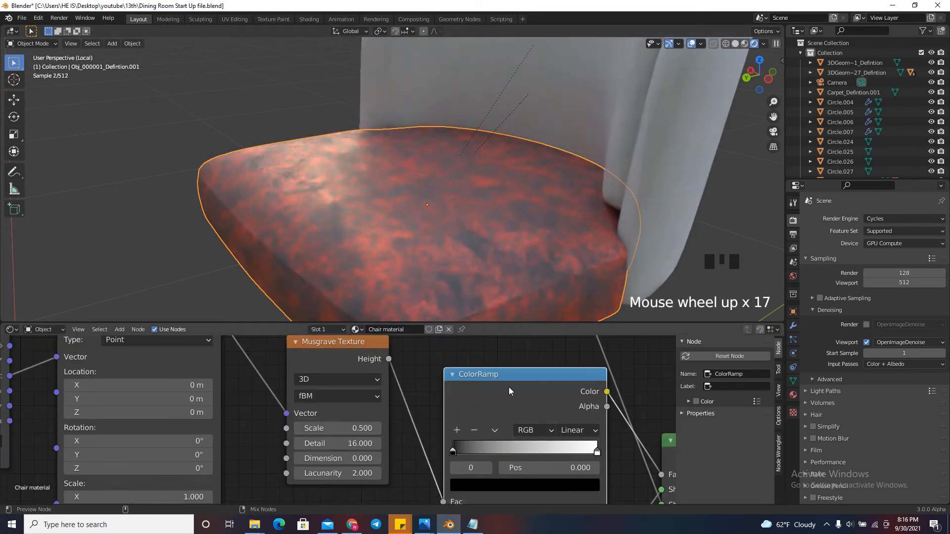
pyautogui.keyDown('ctrl'); pyautogui.keyDown('shift'); pyautogui.click(507, 381); pyautogui.keyUp('shift'); pyautogui.keyUp('ctrl')
pyautogui.scroll(-6, 468, 390)
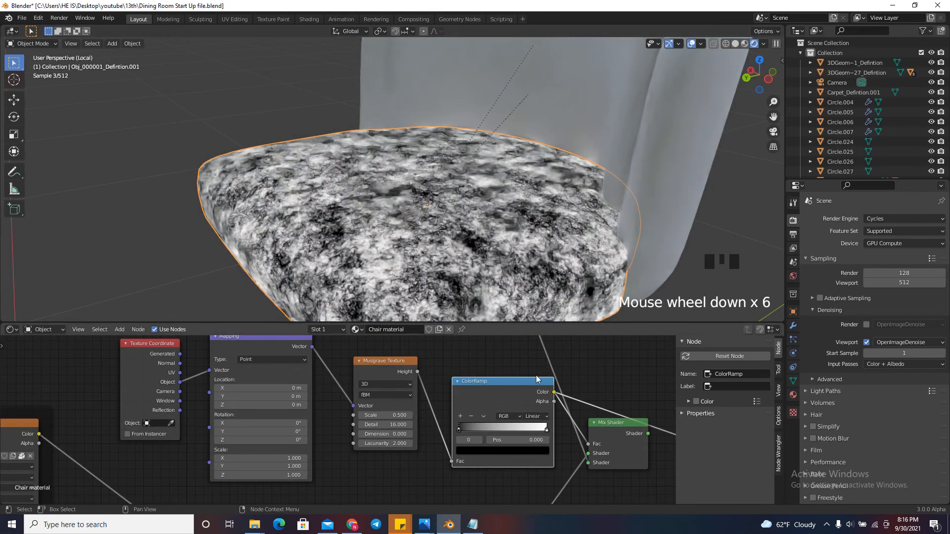
pyautogui.scroll(9, 523, 442)
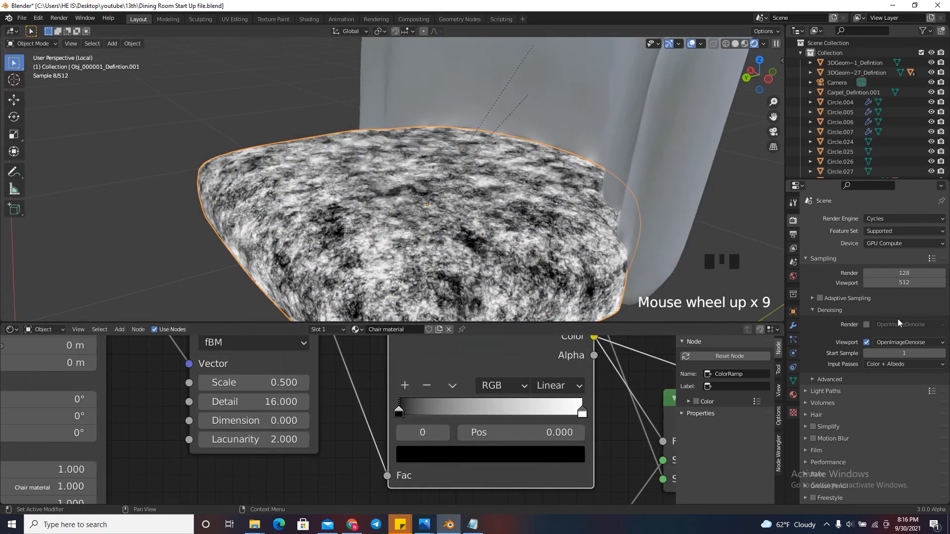
pyautogui.click(867, 342)
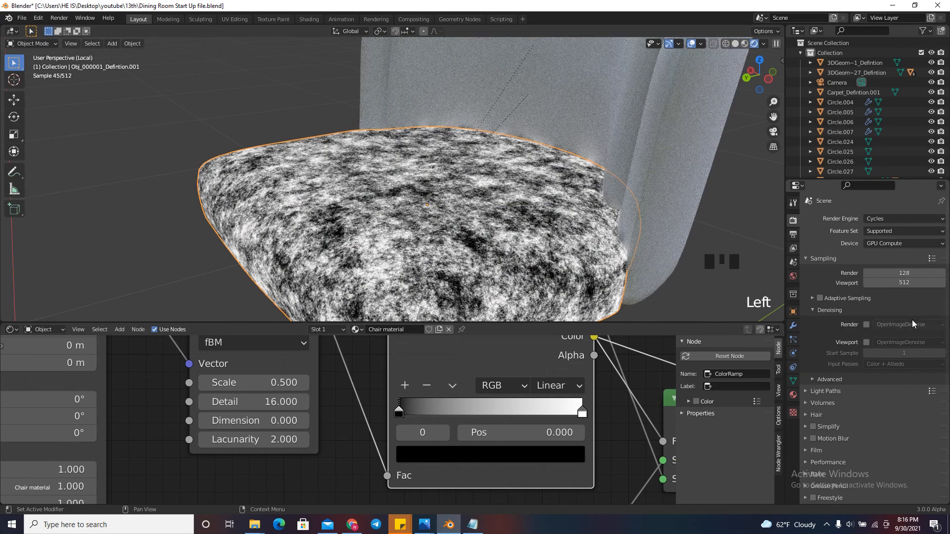
pyautogui.scroll(2, 495, 418)
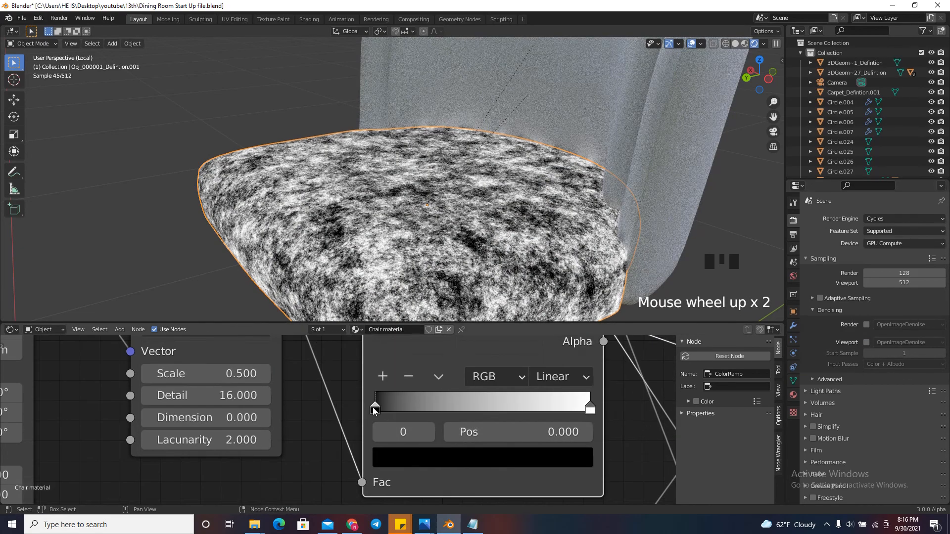
# Try shifted ColorRamp stops, with the black stop at 0.045 and the white stop just past mid-ramp
pyautogui.moveTo(375, 410); pyautogui.dragTo(459, 414)
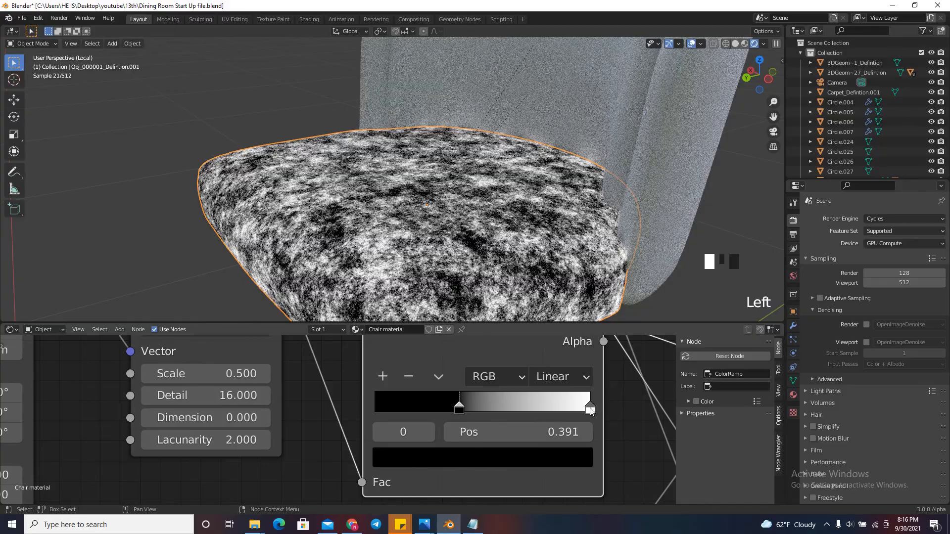
pyautogui.moveTo(590, 410); pyautogui.dragTo(385, 409)
pyautogui.scroll(-7, 514, 434)
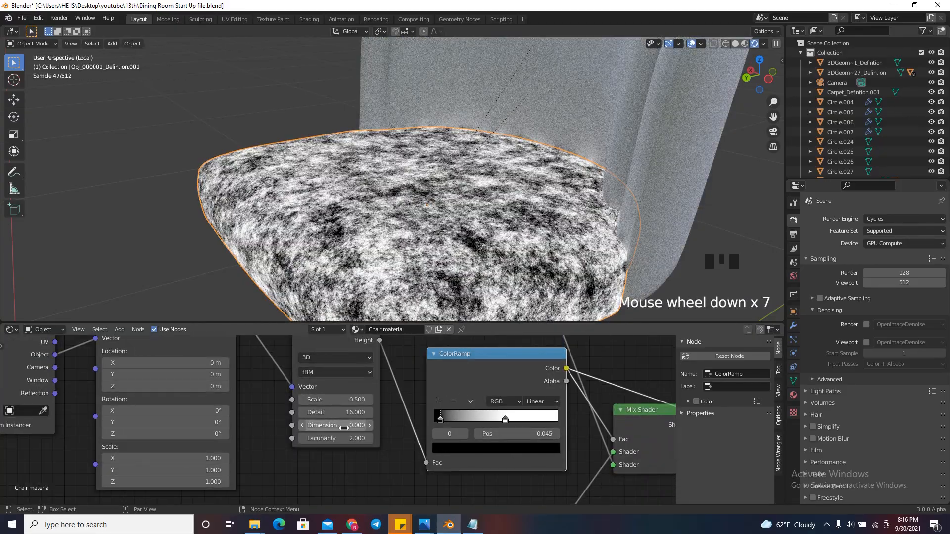
# Try a Dimension of 2 on the Musgrave Texture
pyautogui.click(344, 428)
pyautogui.write('2')
pyautogui.press('Return')
pyautogui.scroll(4, 515, 413)
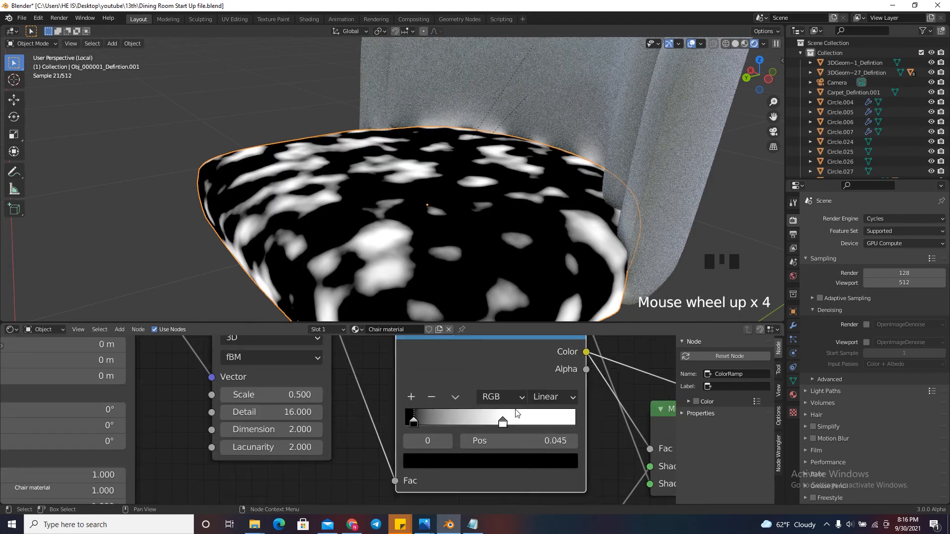
# Try a high-contrast mask by moving the black stop to 0.432 and the white stop close beside it
pyautogui.scroll(1, 516, 413)
pyautogui.moveTo(400, 422); pyautogui.dragTo(440, 429)
pyautogui.moveTo(502, 424); pyautogui.dragTo(479, 435)
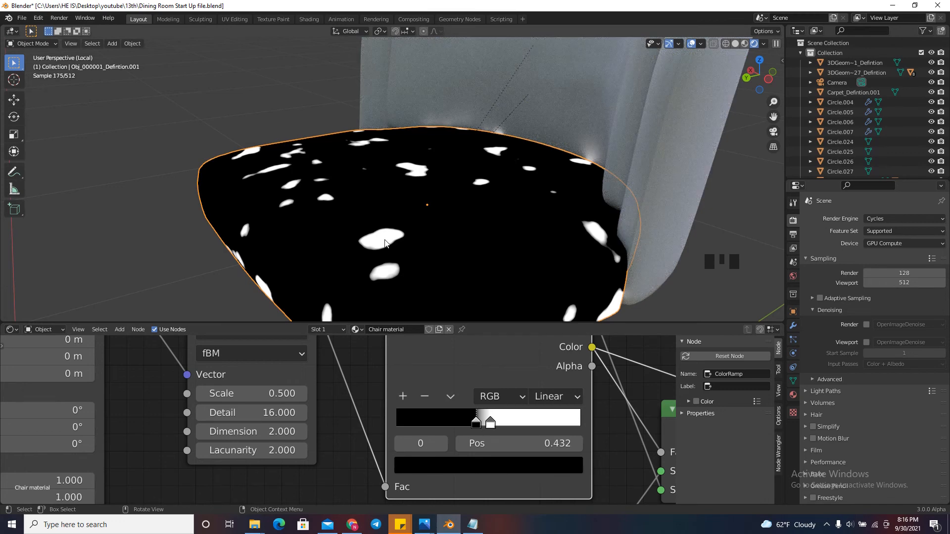
# Return the ColorRamp's black stop to 0 and white stop to 1, and reset the Musgrave Dimension to 0
pyautogui.moveTo(476, 423); pyautogui.dragTo(363, 412)
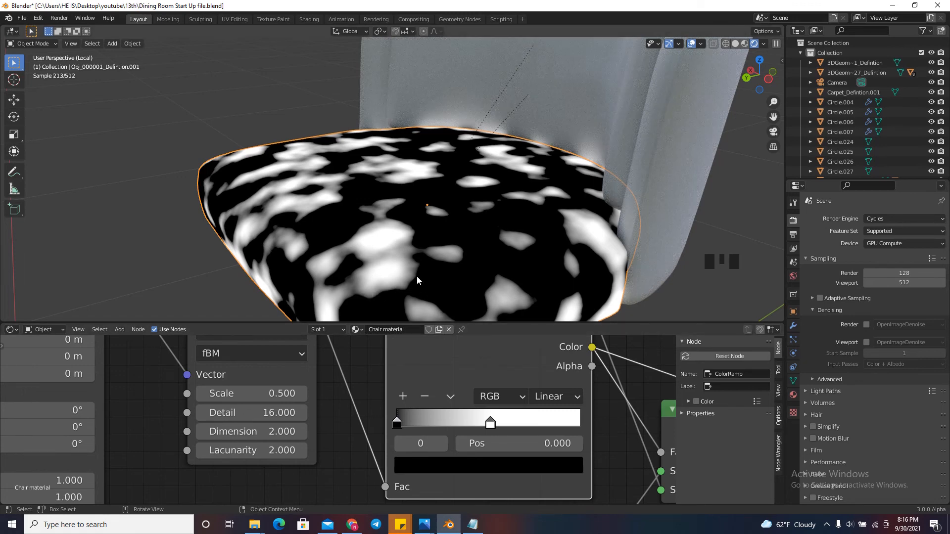
pyautogui.moveTo(490, 423); pyautogui.dragTo(589, 427)
pyautogui.scroll(-8, 484, 443)
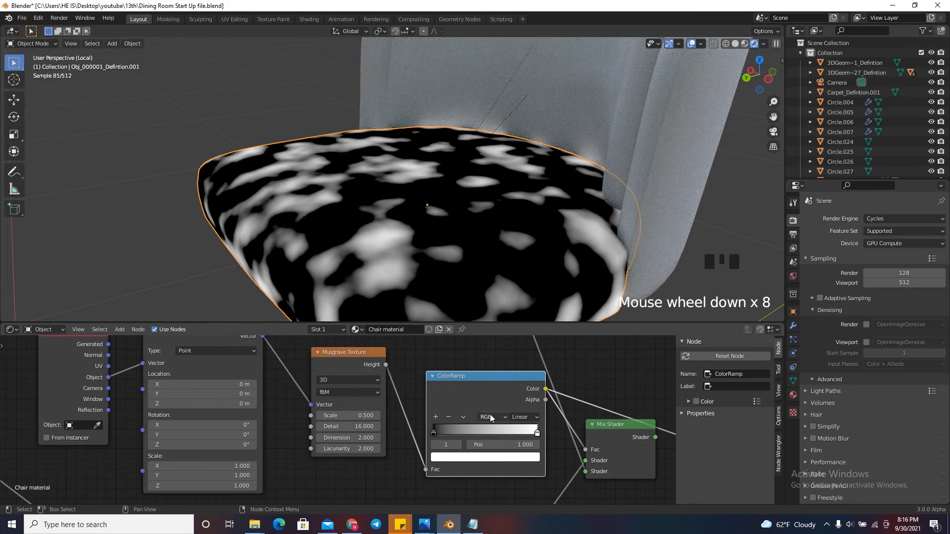
pyautogui.click(361, 438)
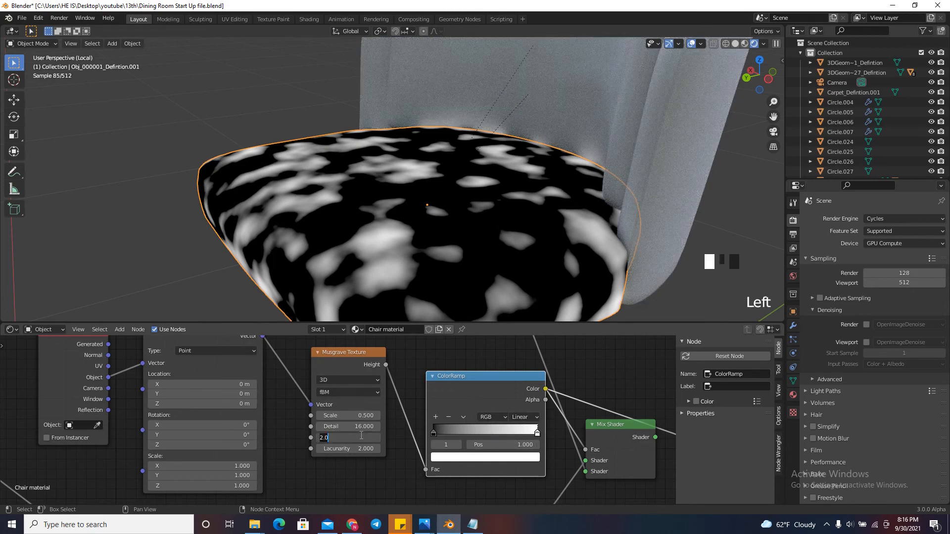
pyautogui.press('Return')
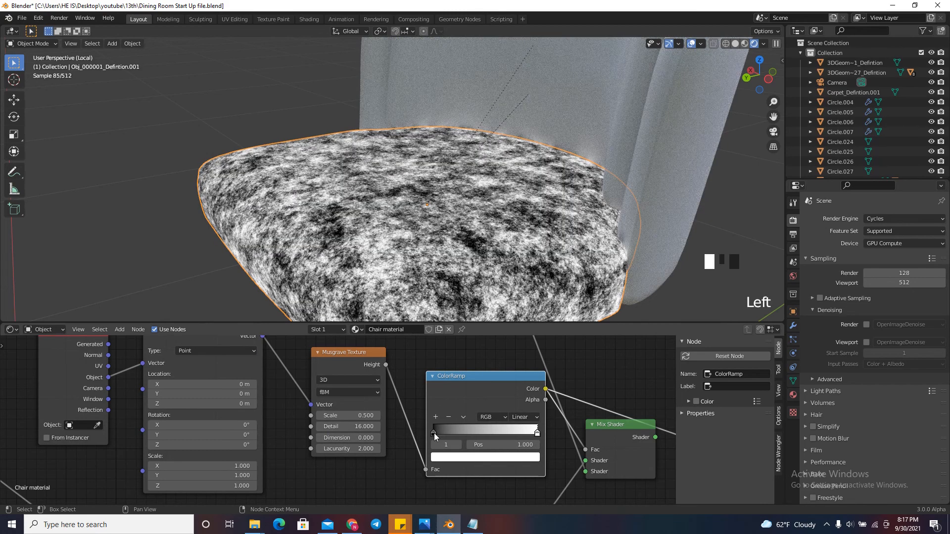
# Set the ColorRamp's white stop to about 0.977 and preview the Mix Shader output again
pyautogui.moveTo(434, 433); pyautogui.dragTo(536, 438)
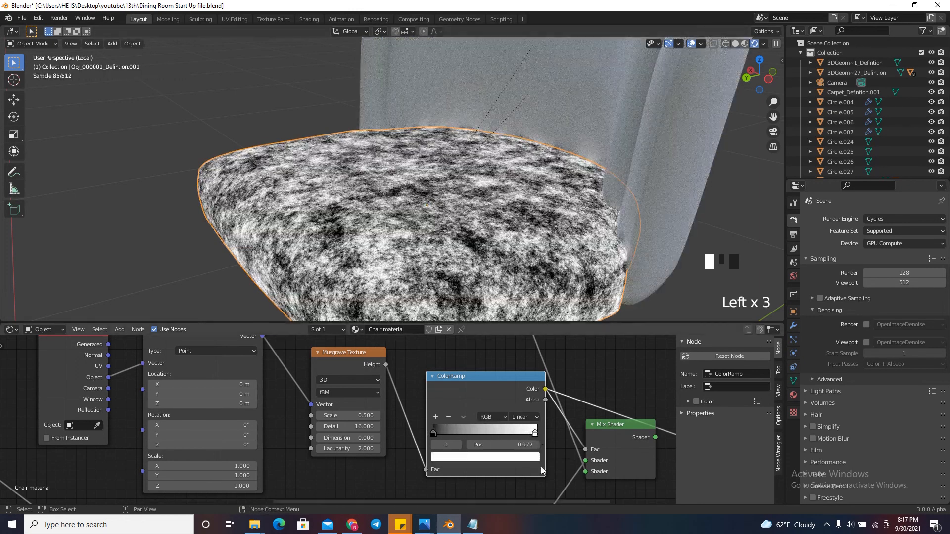
pyautogui.scroll(-5, 507, 402)
pyautogui.click(504, 400)
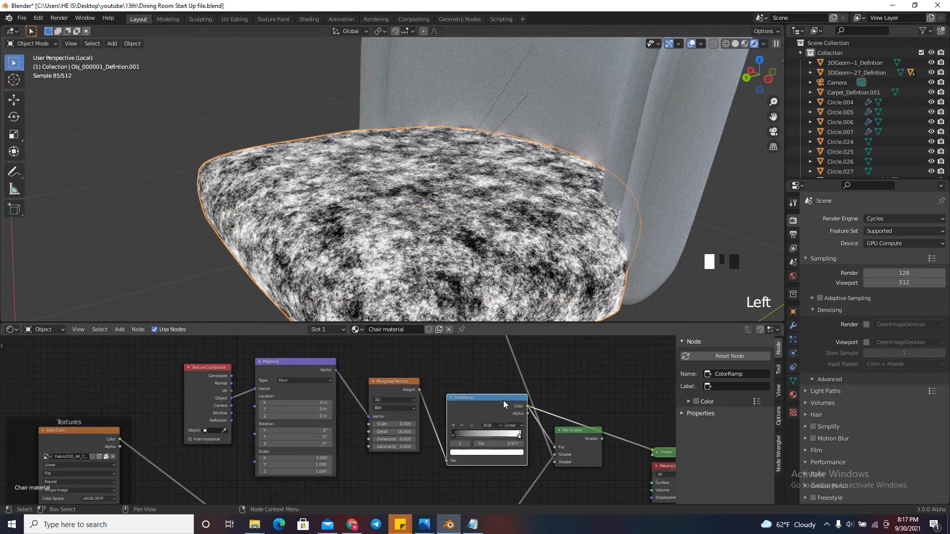
pyautogui.keyDown('ctrl'); pyautogui.keyDown('shift'); pyautogui.click(571, 433); pyautogui.keyUp('shift'); pyautogui.keyUp('ctrl')
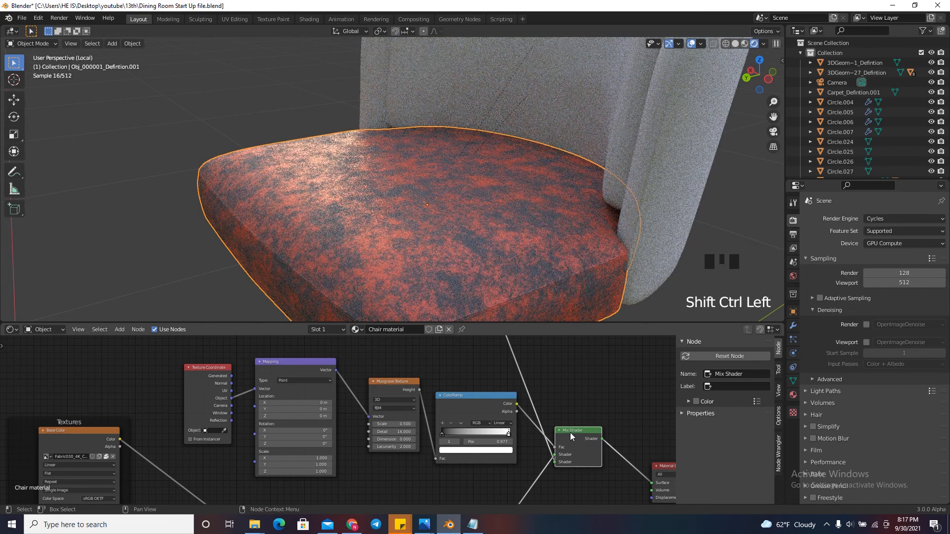
# Move the Mapping and Textures frames with their nodes farther away from the lower Principled BSDF
pyautogui.scroll(-12, 551, 442)
pyautogui.scroll(-9, 529, 394)
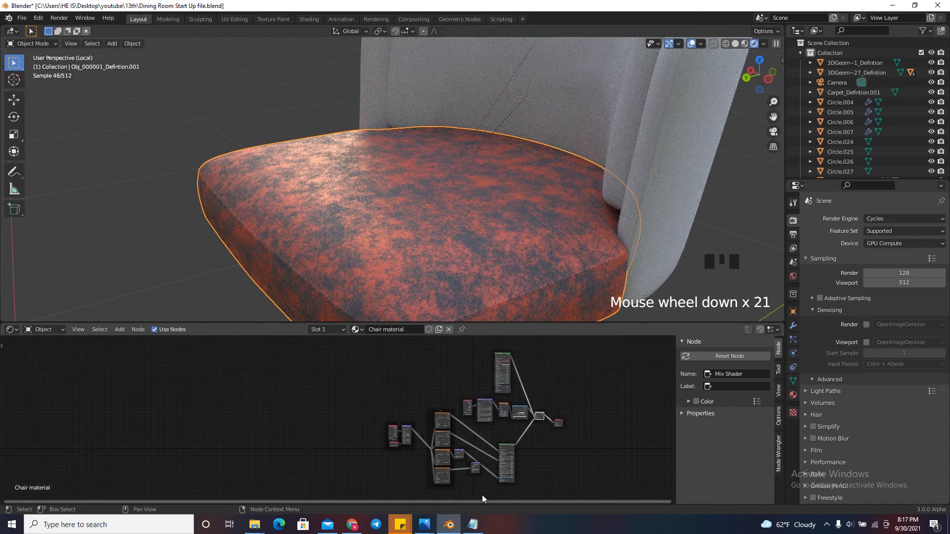
pyautogui.scroll(3, 477, 487)
pyautogui.moveTo(477, 487); pyautogui.dragTo(357, 410)
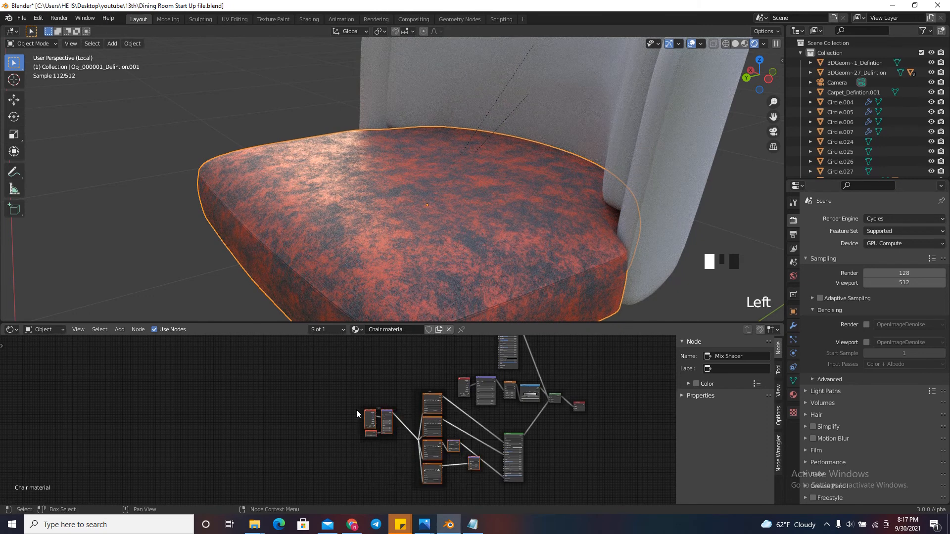
pyautogui.press('g')
pyautogui.click(386, 408)
pyautogui.scroll(-6, 542, 380)
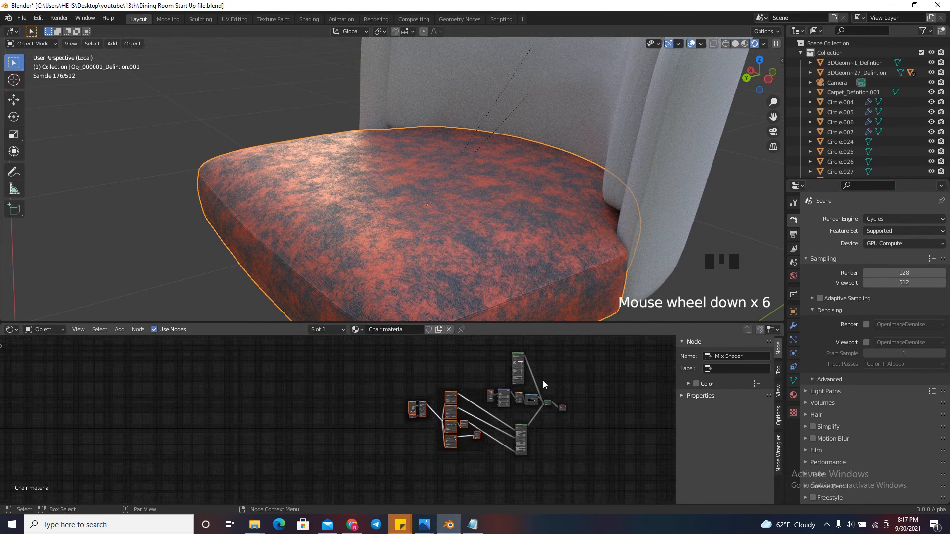
# Insert an RGB Curves node on the link between the Base Color texture and the Principled BSDF
pyautogui.scroll(14, 490, 364)
pyautogui.scroll(-5, 389, 390)
pyautogui.hotkey('shift', 'a')
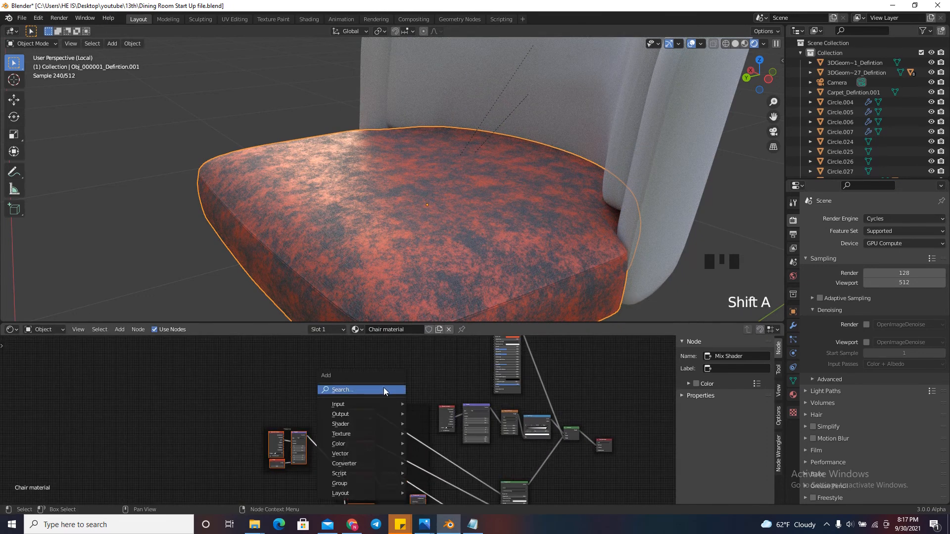
pyautogui.write('rgb')
pyautogui.press('Down')
pyautogui.press('Down')
pyautogui.press('Return')
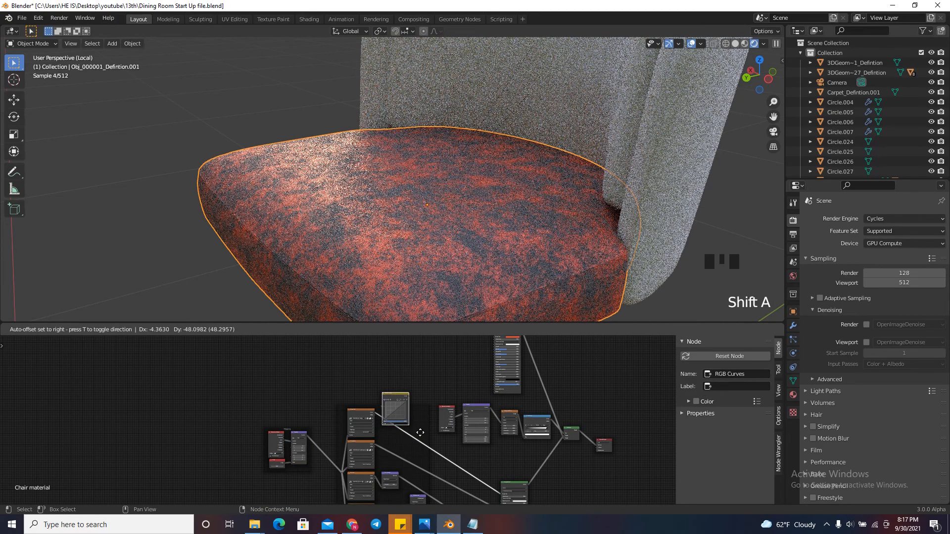
pyautogui.click(426, 435)
# Adjust the RGB Curves' combined curve near its middle, with a point at about X 0.568, Y 0.55
pyautogui.scroll(4, 427, 435)
pyautogui.scroll(4, 410, 411)
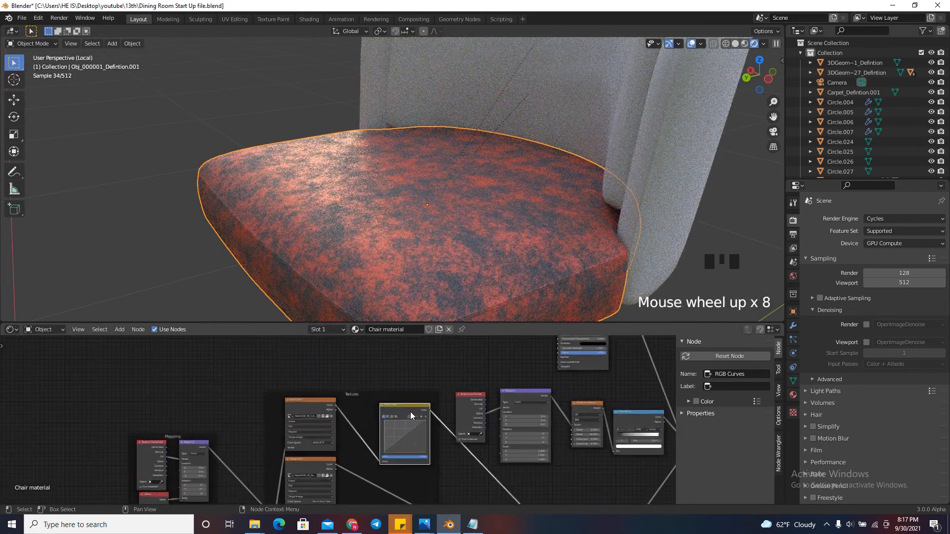
pyautogui.click(394, 432)
pyautogui.scroll(5, 396, 428)
pyautogui.scroll(-7, 396, 446)
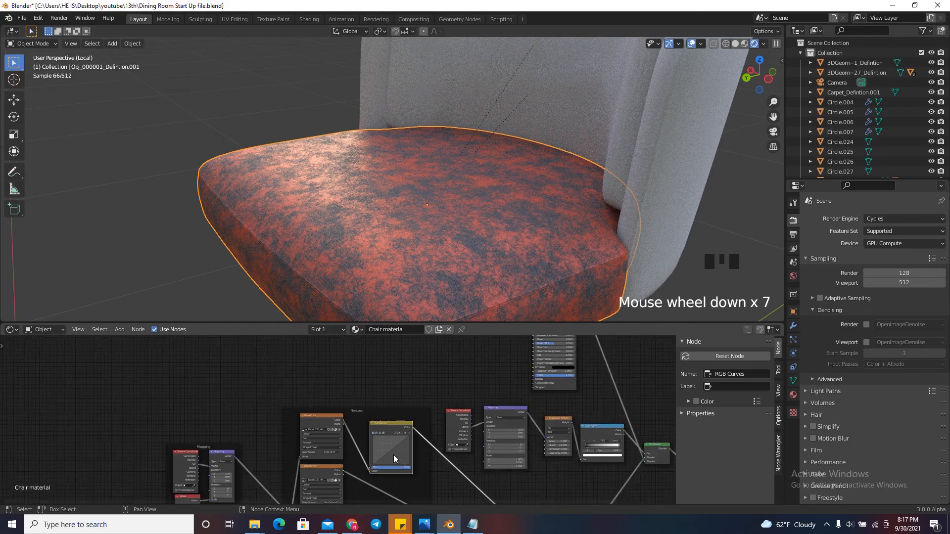
pyautogui.scroll(5, 386, 455)
pyautogui.scroll(2, 392, 451)
pyautogui.moveTo(391, 447)
pyautogui.mouseDown()
pyautogui.moveTo(405, 458)
pyautogui.moveTo(370, 433)
pyautogui.moveTo(395, 460)
pyautogui.mouseUp()
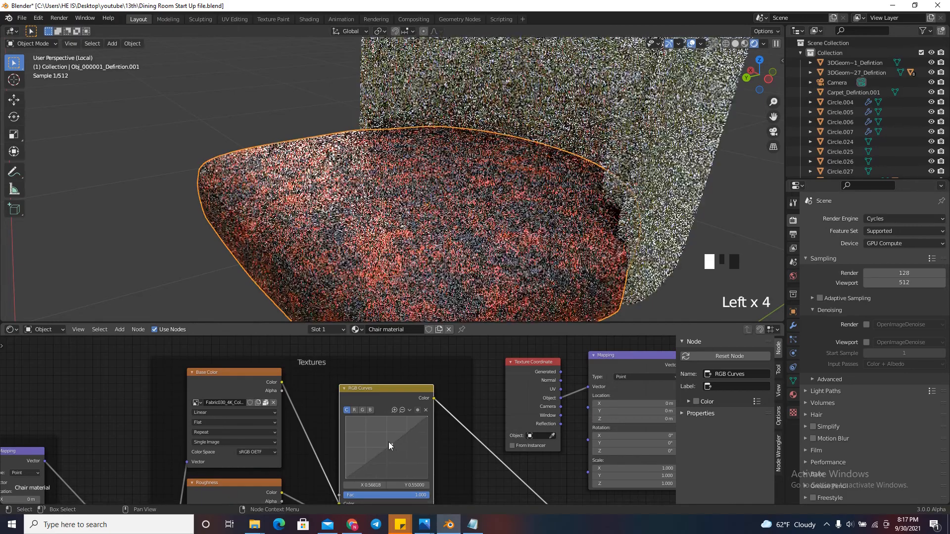
# Switch the RGB Curves to the red channel and add a control point near the middle of its curve
pyautogui.scroll(4, 376, 433)
pyautogui.click(349, 403)
pyautogui.moveTo(385, 456)
pyautogui.mouseDown()
pyautogui.moveTo(371, 435)
pyautogui.moveTo(385, 453)
pyautogui.mouseUp()
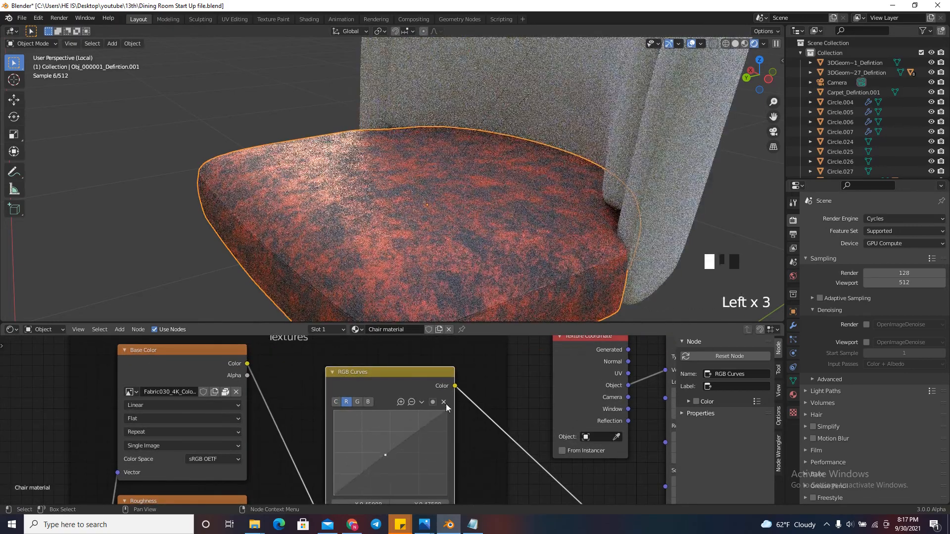
# Delete the added control points from the RGB Curves' red channel and combined curve
pyautogui.click(444, 402)
pyautogui.click(340, 404)
pyautogui.click(443, 402)
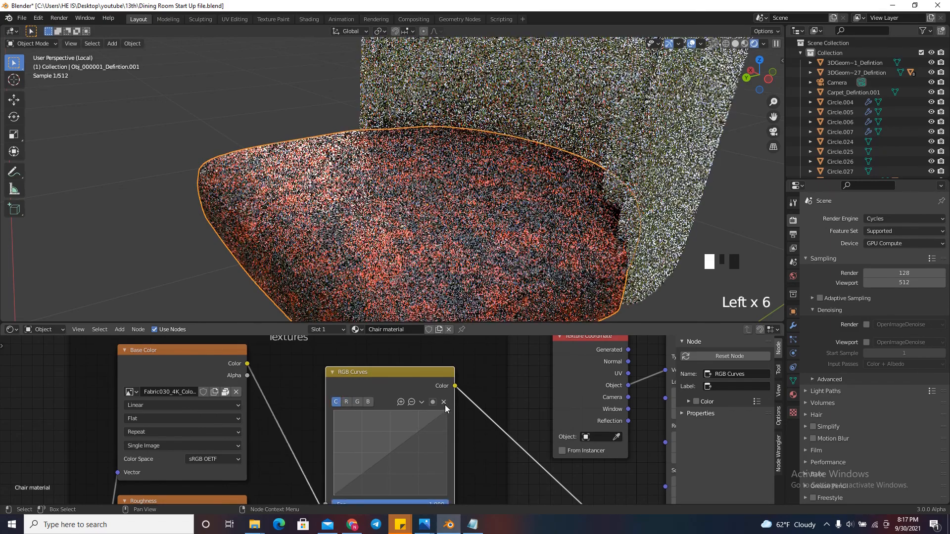
# Link the Color output of the RGB Curves in the Textures frame to the upper Principled BSDF's Base Color
pyautogui.scroll(-14, 391, 415)
pyautogui.scroll(4, 319, 416)
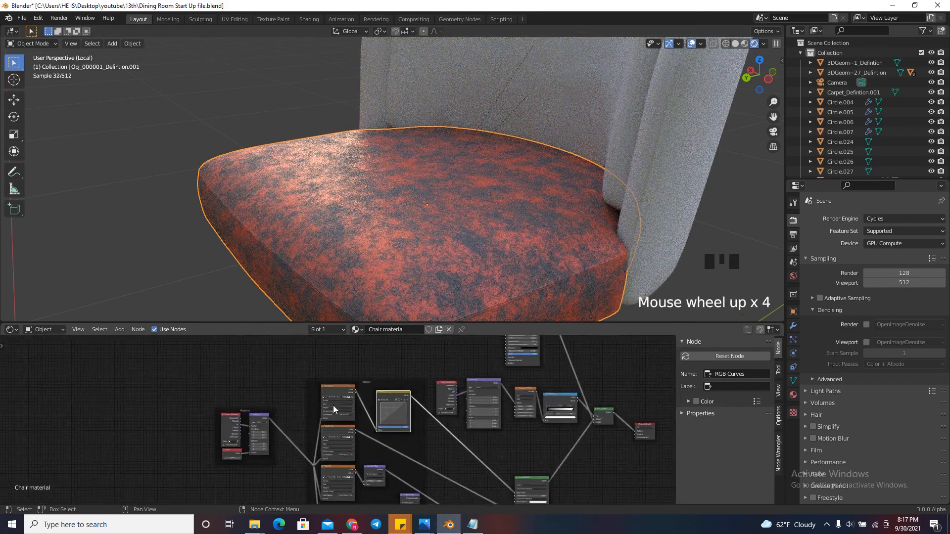
pyautogui.scroll(-6, 402, 409)
pyautogui.scroll(6, 436, 356)
pyautogui.scroll(8, 390, 417)
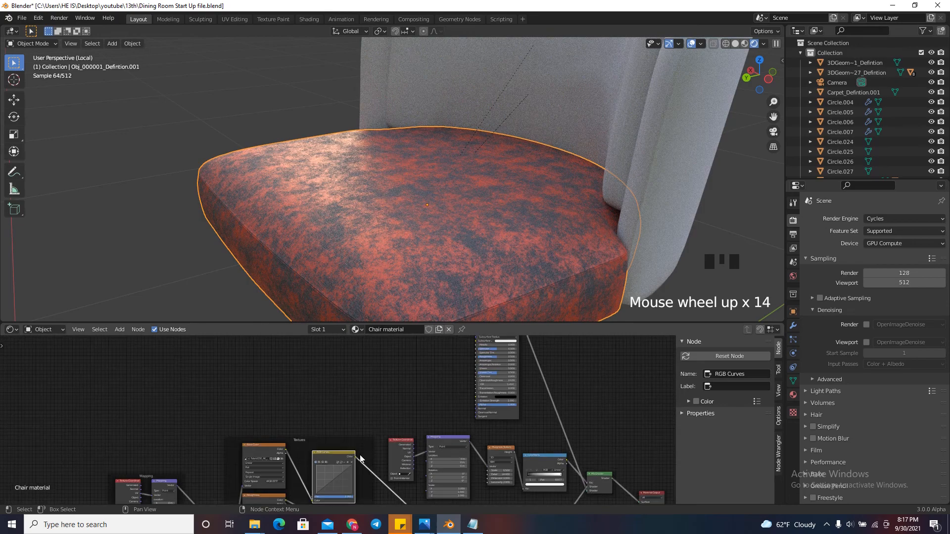
pyautogui.moveTo(355, 456); pyautogui.dragTo(472, 351)
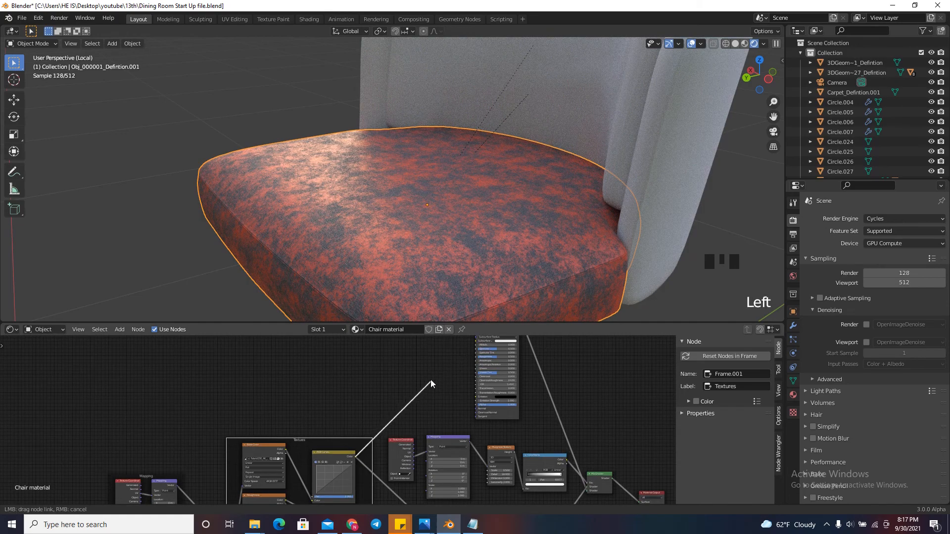
pyautogui.moveTo(431, 380); pyautogui.dragTo(431, 381)
pyautogui.scroll(-6, 431, 381)
pyautogui.scroll(9, 444, 375)
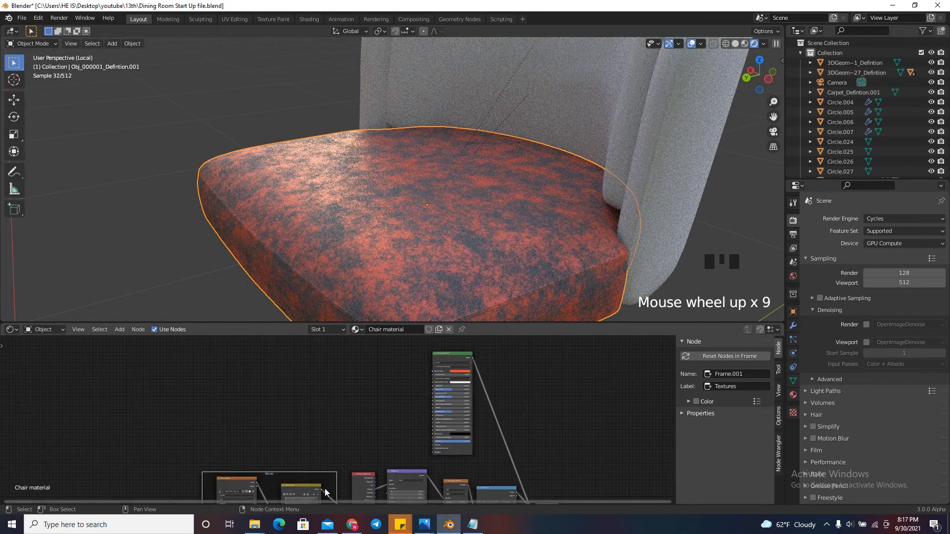
pyautogui.moveTo(321, 489); pyautogui.dragTo(435, 372)
pyautogui.scroll(-5, 436, 375)
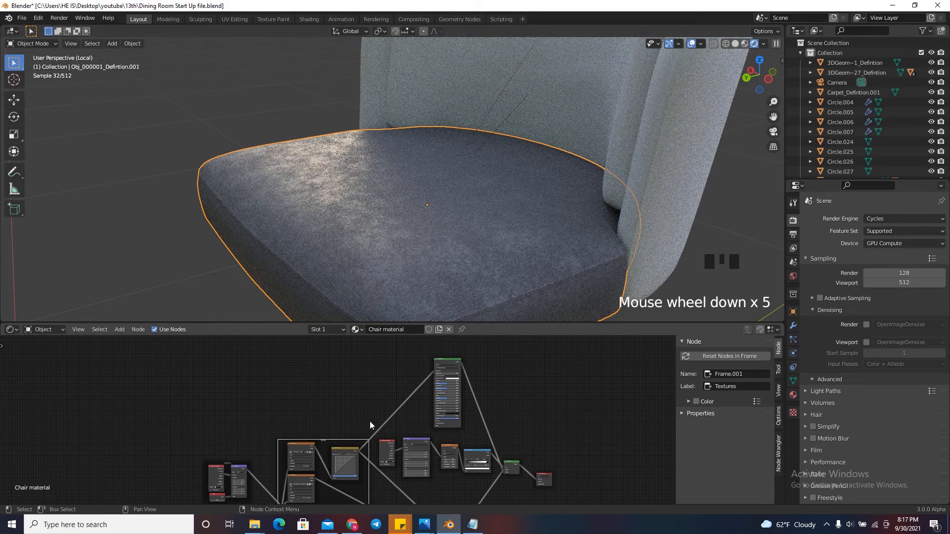
# Copy the RGB Curves node and insert the copy on the link to the upper Principled BSDF
pyautogui.scroll(3, 376, 424)
pyautogui.click(337, 452)
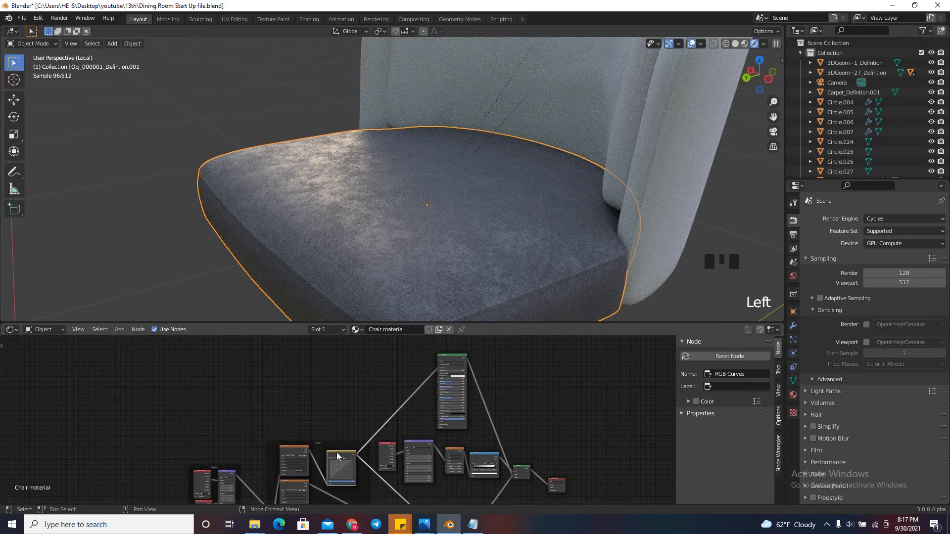
pyautogui.hotkey('ctrl', 'c')
pyautogui.click(352, 410)
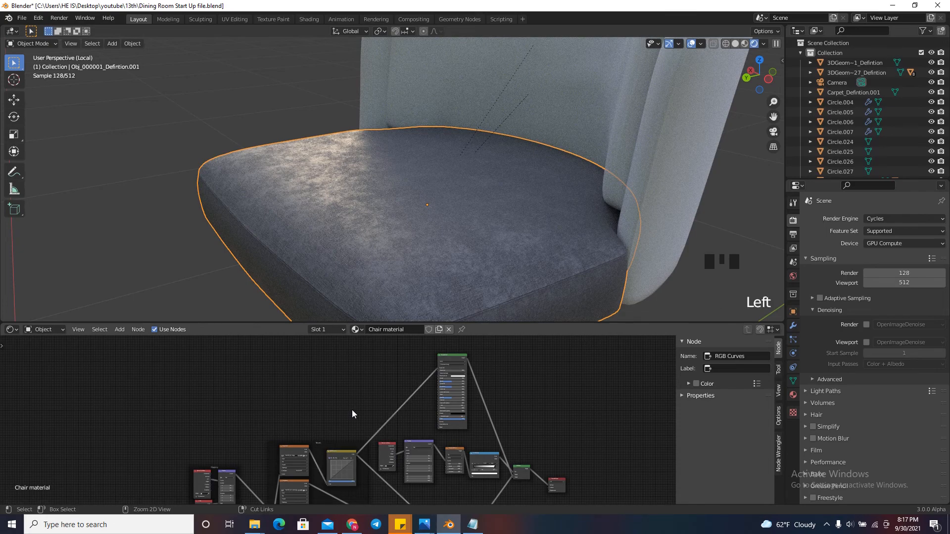
pyautogui.hotkey('ctrl', 'v')
pyautogui.press('g')
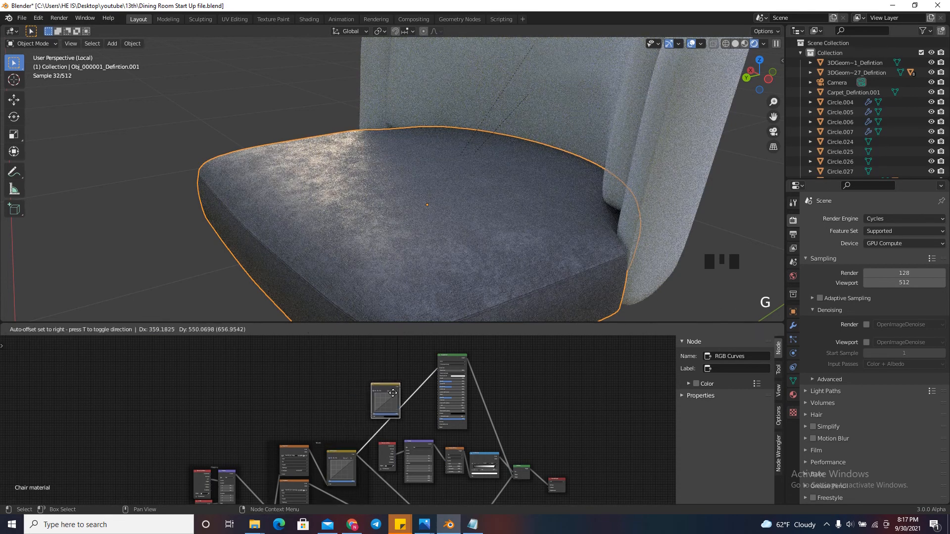
pyautogui.click(416, 393)
pyautogui.scroll(4, 414, 389)
pyautogui.moveTo(414, 388); pyautogui.dragTo(386, 380)
# Darken the upper RGB Curves' combined curve with a control point at about X 0.75, Y 0.194
pyautogui.scroll(-3, 386, 380)
pyautogui.scroll(17, 410, 401)
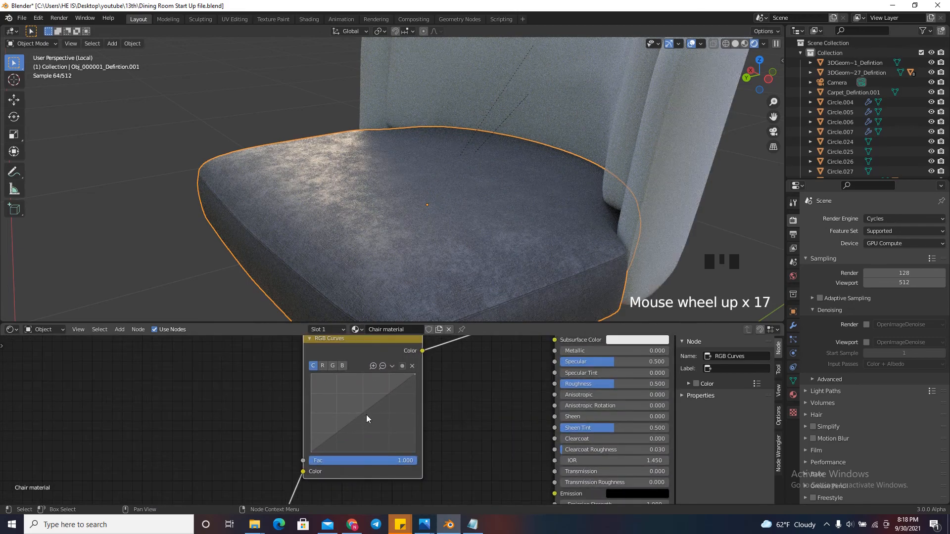
pyautogui.moveTo(366, 414); pyautogui.dragTo(387, 426)
pyautogui.click(390, 438)
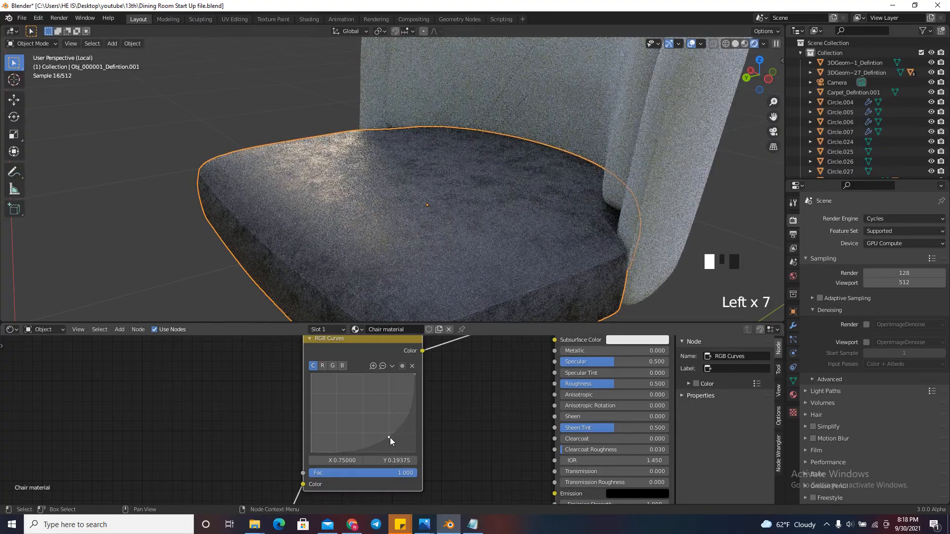
pyautogui.scroll(-15, 386, 435)
# Adjust the combined curve of the RGB Curves in the Textures frame with a point near its middle
pyautogui.scroll(13, 414, 366)
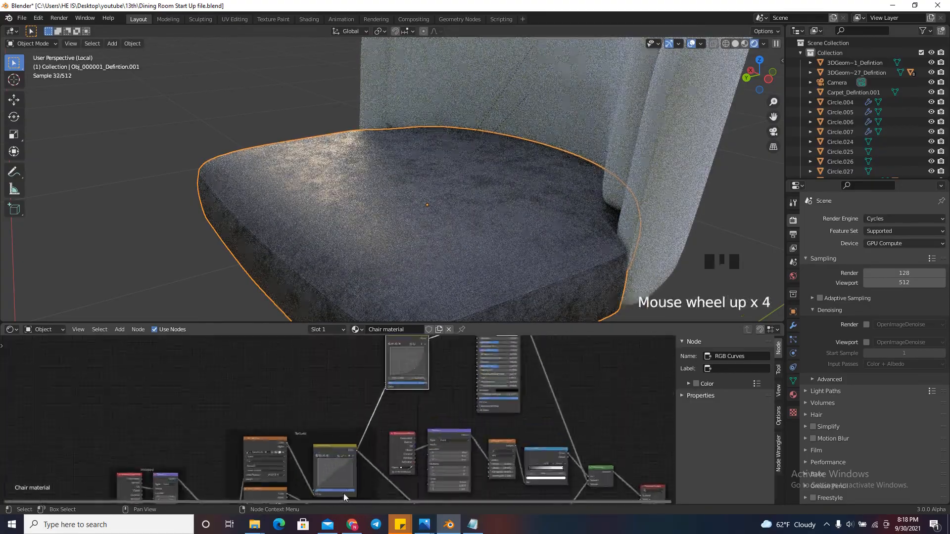
pyautogui.moveTo(334, 463)
pyautogui.mouseDown()
pyautogui.moveTo(323, 453)
pyautogui.moveTo(342, 471)
pyautogui.mouseUp()
pyautogui.scroll(-10, 339, 469)
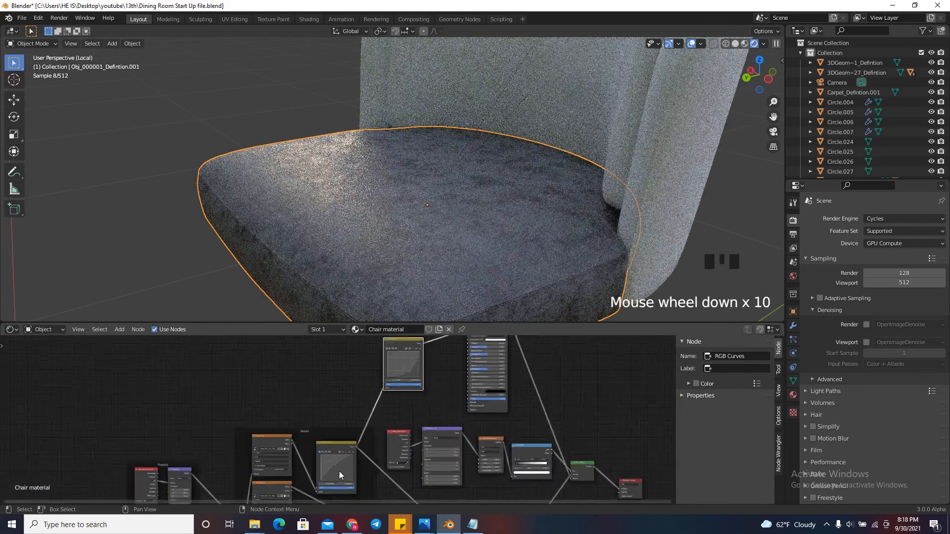
pyautogui.scroll(9, 408, 372)
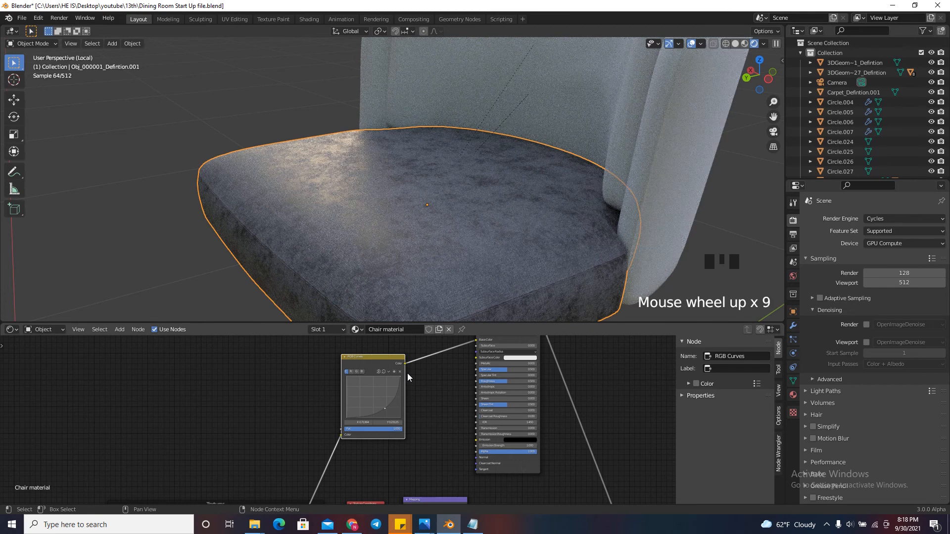
pyautogui.scroll(-9, 365, 408)
pyautogui.scroll(6, 326, 445)
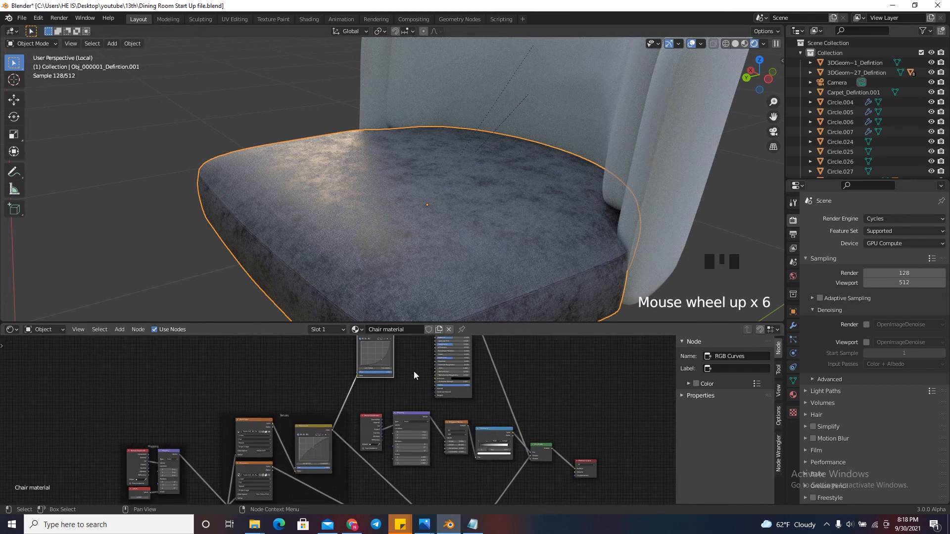
pyautogui.scroll(-6, 372, 441)
pyautogui.scroll(16, 347, 410)
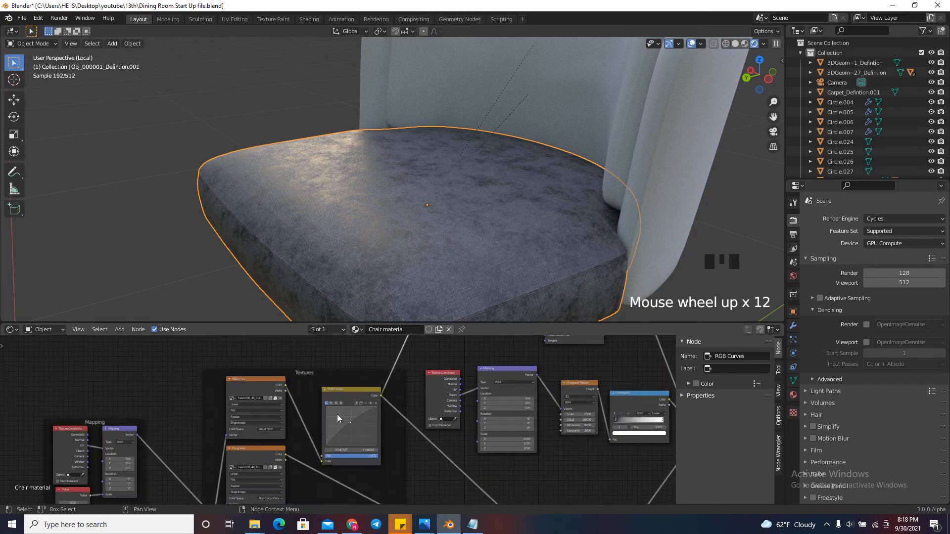
# Raise the red channel of the Textures frame's RGB Curves with a point at about X 0.436, Y 0.544
pyautogui.click(363, 426)
pyautogui.scroll(4, 361, 423)
pyautogui.moveTo(356, 431)
pyautogui.mouseDown()
pyautogui.moveTo(337, 417)
pyautogui.moveTo(377, 447)
pyautogui.moveTo(350, 431)
pyautogui.mouseUp()
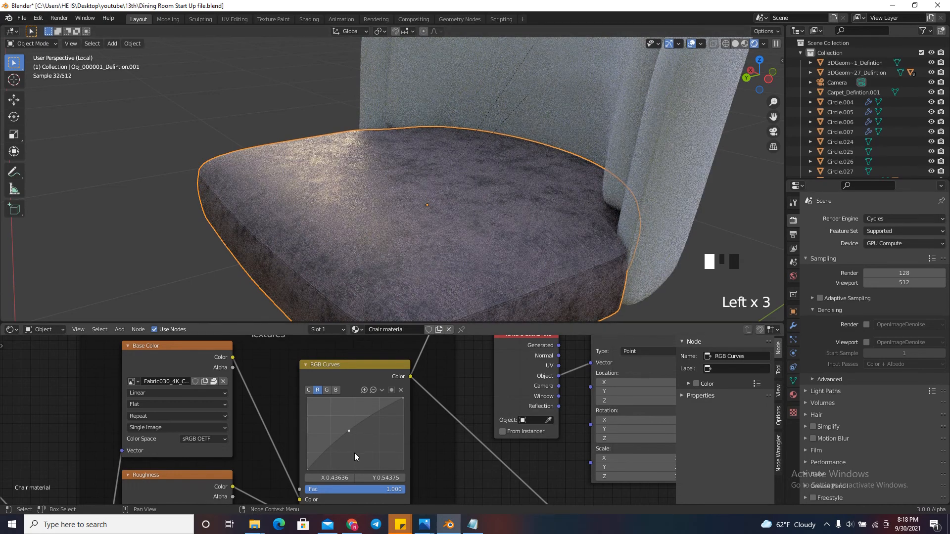
# Inspect the seat fabric up close and preview the ColorRamp mask on the seat
pyautogui.scroll(-2, 474, 139)
pyautogui.scroll(6, 480, 169)
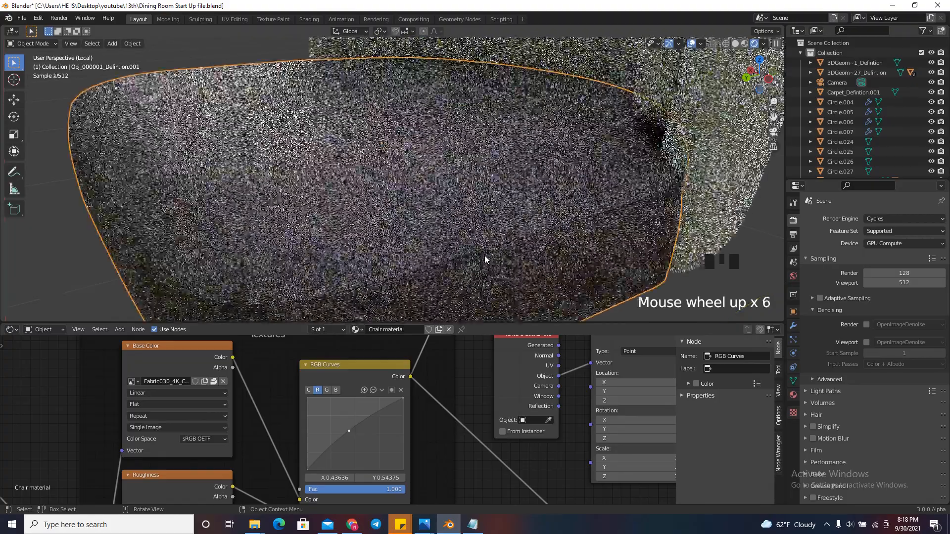
pyautogui.scroll(-20, 368, 439)
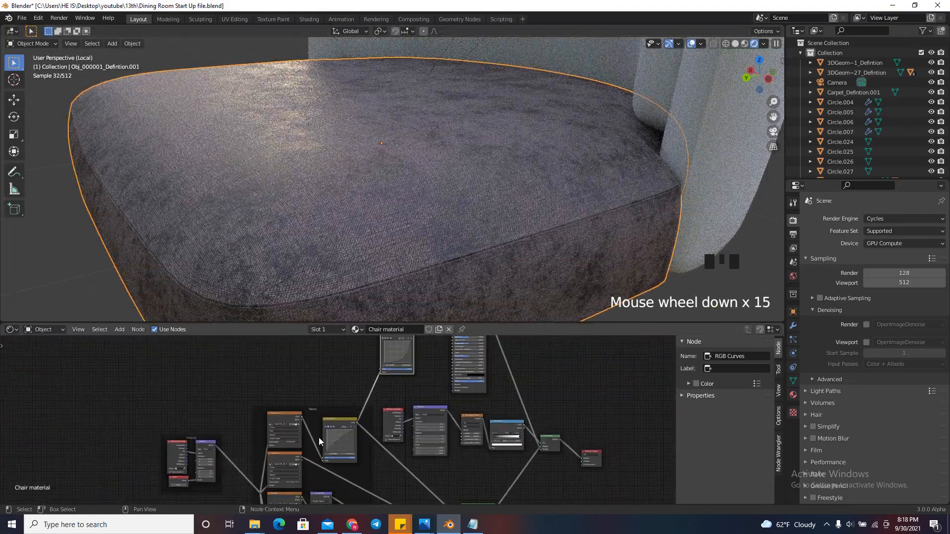
pyautogui.scroll(10, 454, 425)
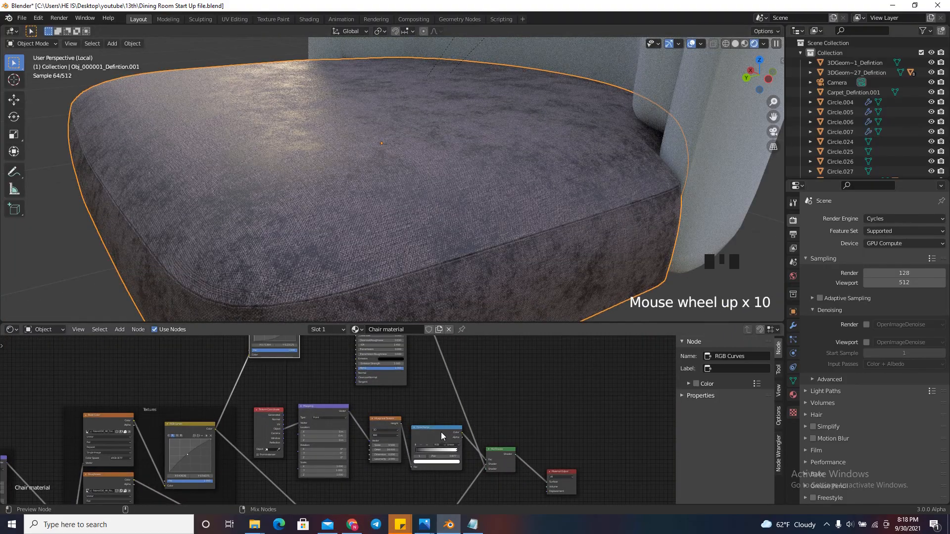
pyautogui.keyDown('ctrl'); pyautogui.keyDown('shift'); pyautogui.click(441, 432); pyautogui.keyUp('shift'); pyautogui.keyUp('ctrl')
pyautogui.scroll(10, 391, 443)
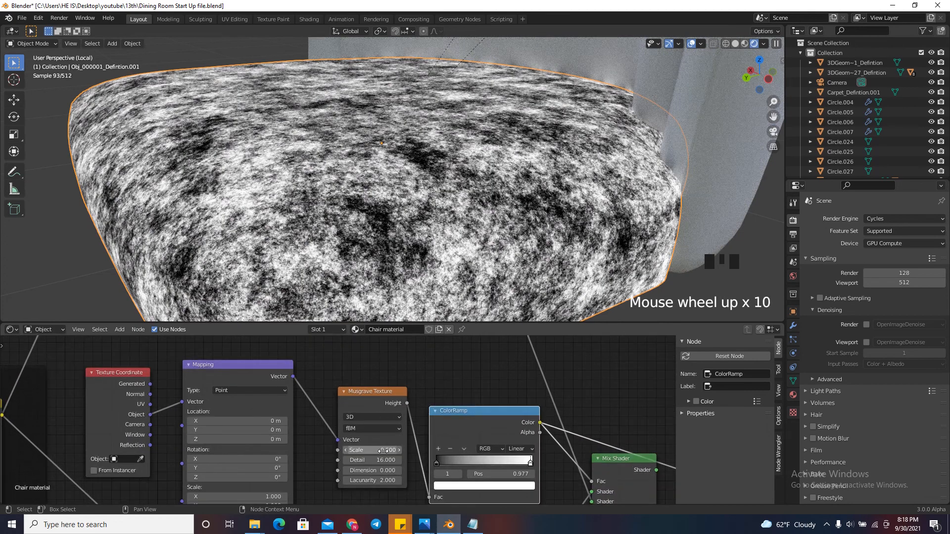
# Reduce the Musgrave Texture's Scale first to 0.1 and finally to 0.05
pyautogui.moveTo(384, 451); pyautogui.dragTo(378, 450)
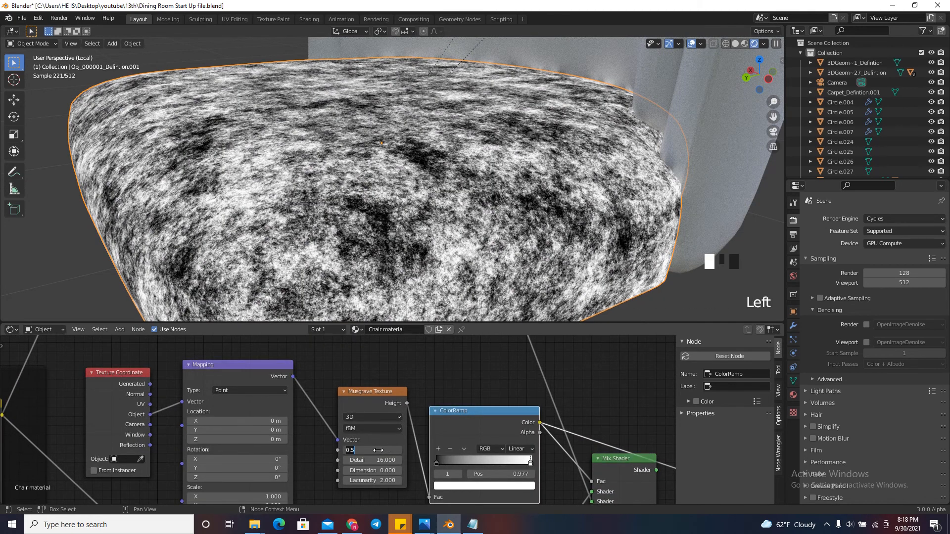
pyautogui.write('.1')
pyautogui.press('Return')
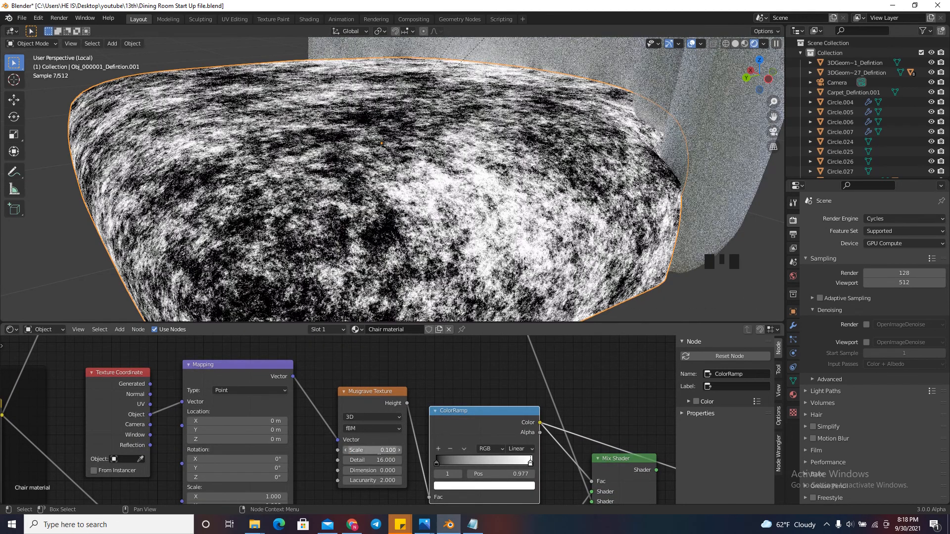
pyautogui.write('.0')
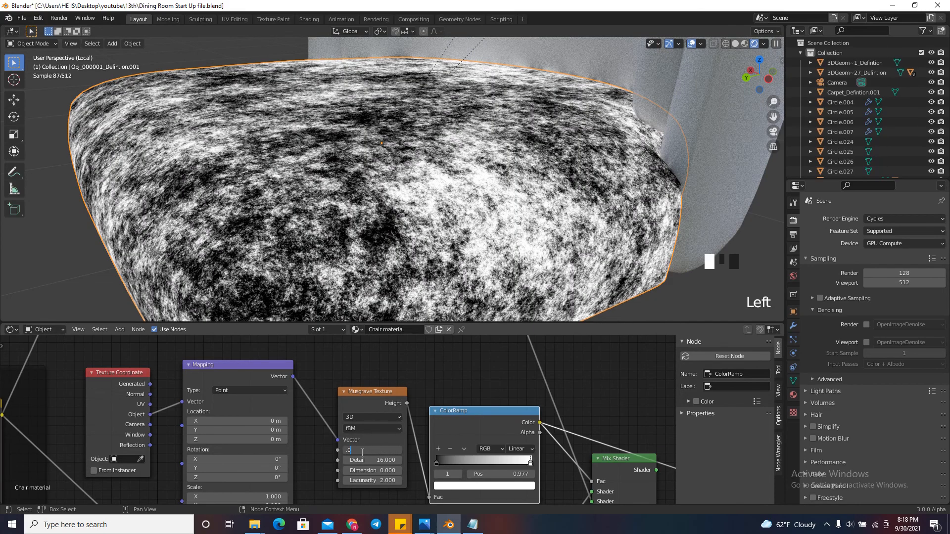
pyautogui.write('5')
pyautogui.press('Return')
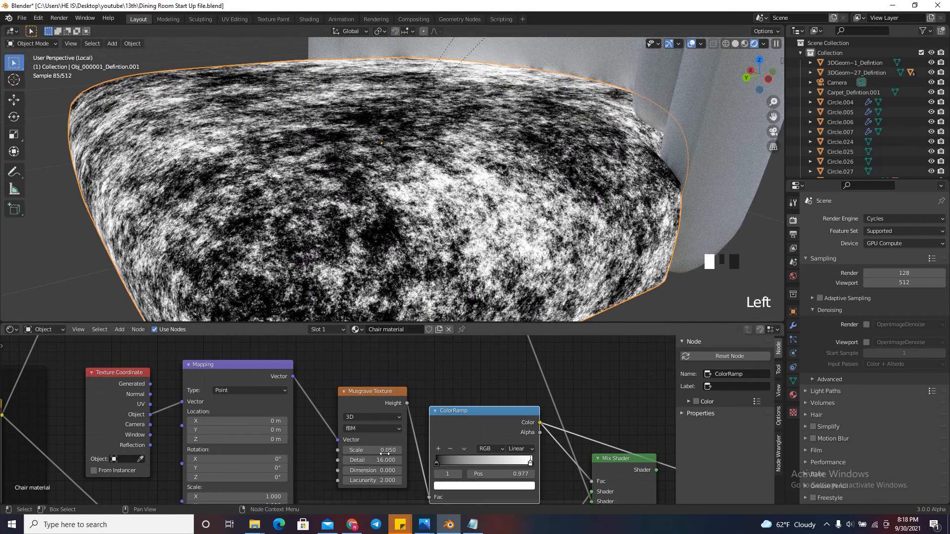
# Reconnect the Mix Shader to the Material Output and inspect the seat from a higher angle
pyautogui.scroll(-5, 411, 297)
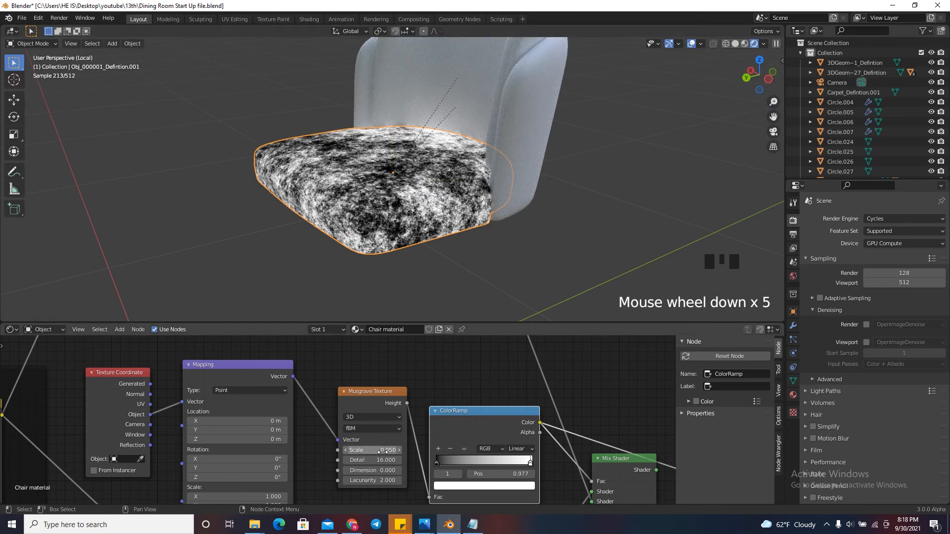
pyautogui.scroll(-3, 384, 431)
pyautogui.scroll(-6, 393, 426)
pyautogui.scroll(4, 500, 449)
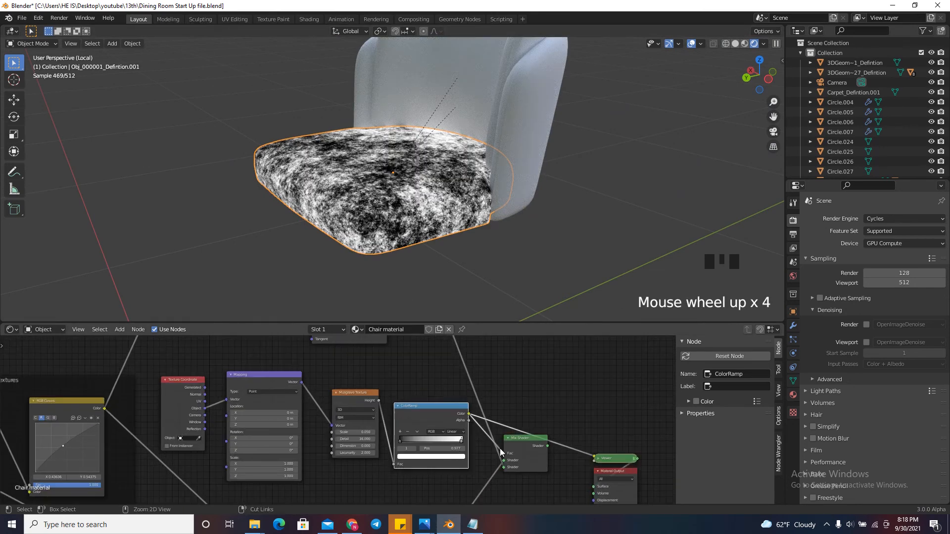
pyautogui.keyDown('ctrl'); pyautogui.keyDown('shift'); pyautogui.click(523, 438); pyautogui.keyUp('shift'); pyautogui.keyUp('ctrl')
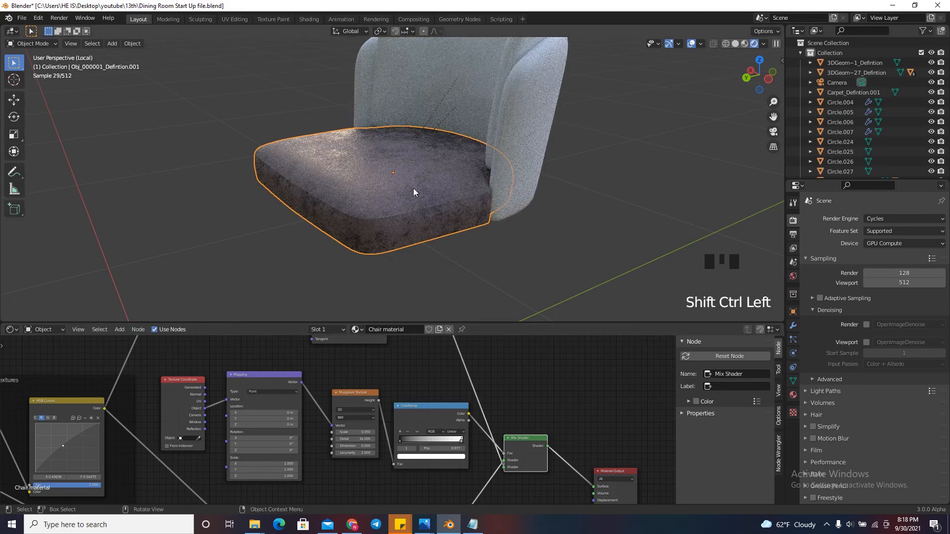
pyautogui.scroll(3, 437, 176)
pyautogui.moveTo(758, 74); pyautogui.dragTo(744, 105)
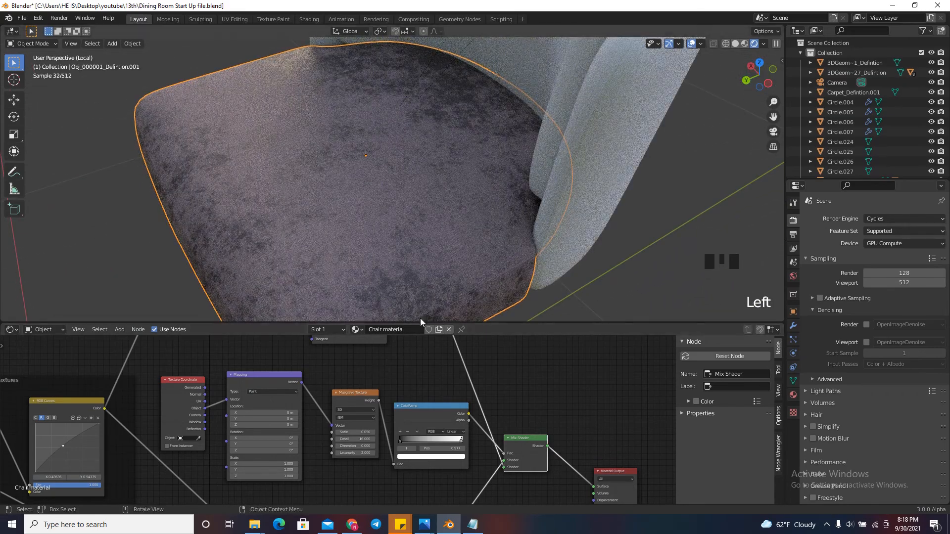
# Link the Roughness texture's Color output to the upper Principled BSDF's Roughness input
pyautogui.scroll(-15, 411, 408)
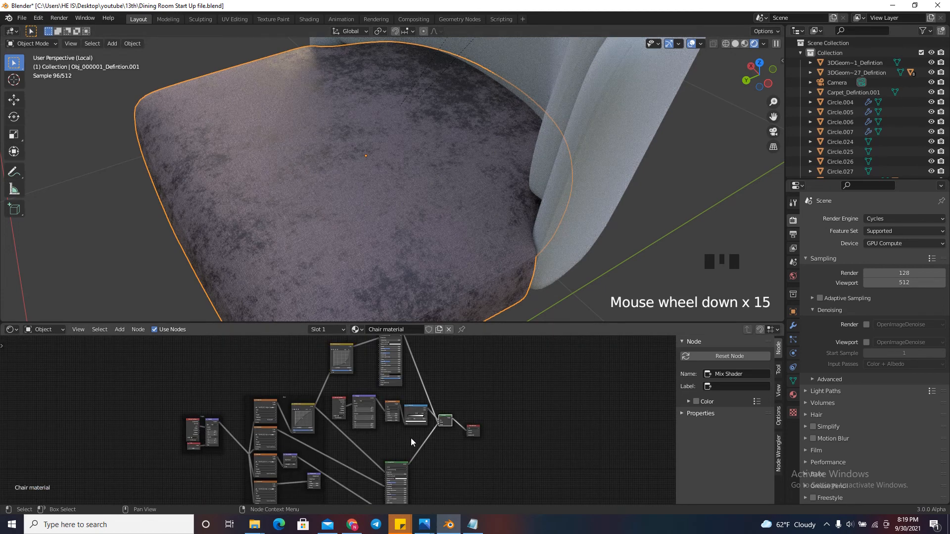
pyautogui.scroll(-2, 411, 440)
pyautogui.scroll(17, 376, 411)
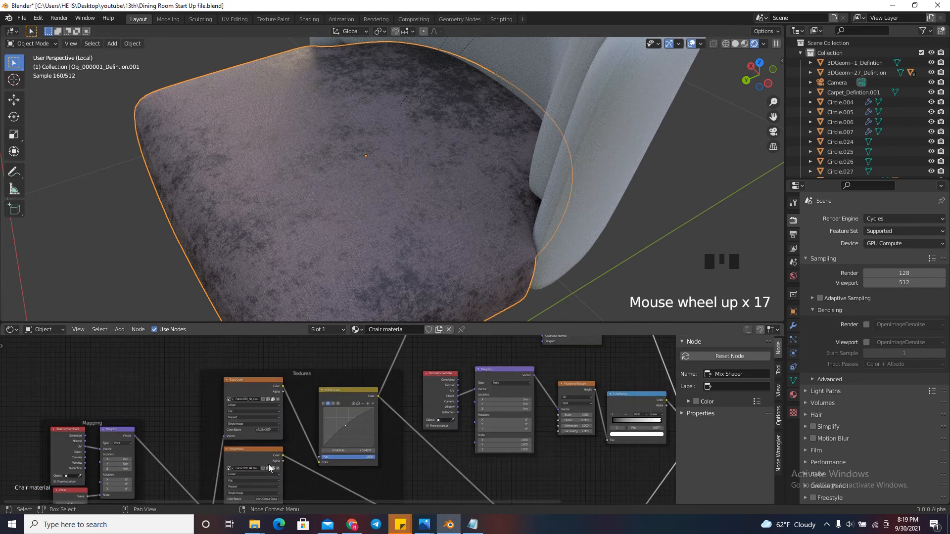
pyautogui.scroll(-6, 295, 452)
pyautogui.moveTo(247, 465); pyautogui.dragTo(375, 387)
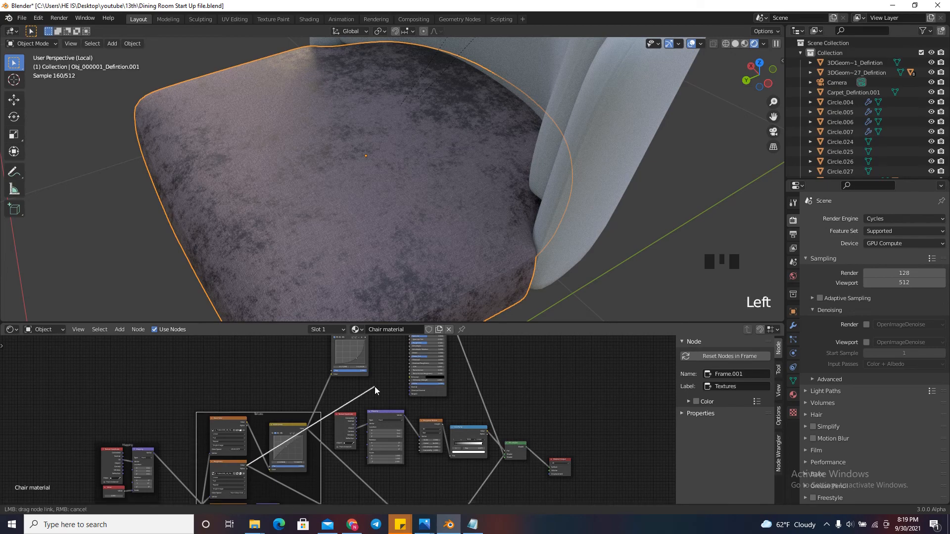
pyautogui.moveTo(414, 348); pyautogui.dragTo(409, 343)
# Delete the displacement image texture node from the bottom of the Textures frame
pyautogui.scroll(-13, 384, 420)
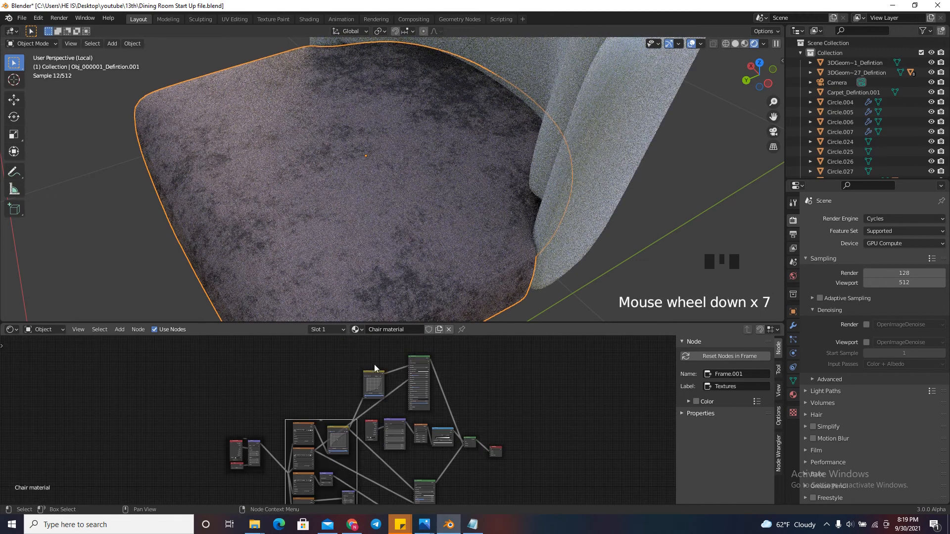
pyautogui.scroll(19, 384, 420)
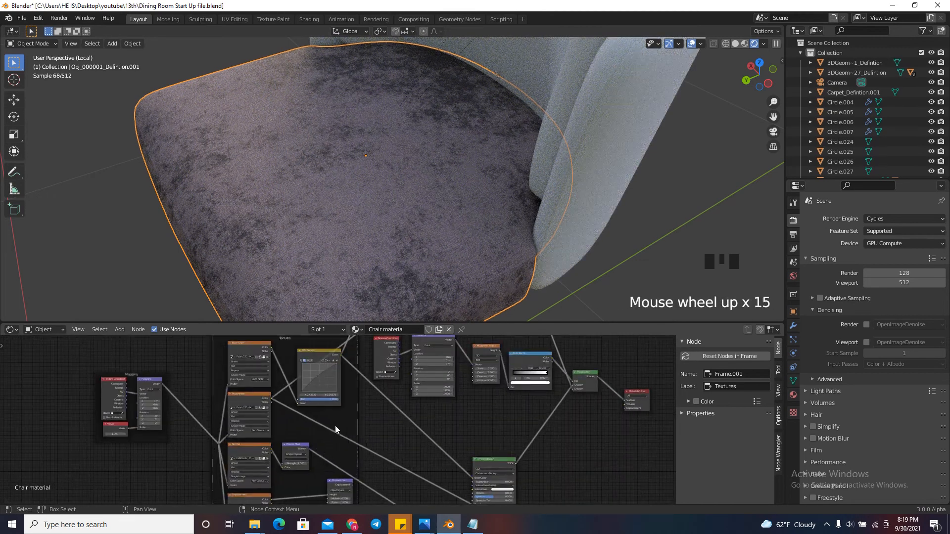
pyautogui.click(266, 464)
pyautogui.press('Delete')
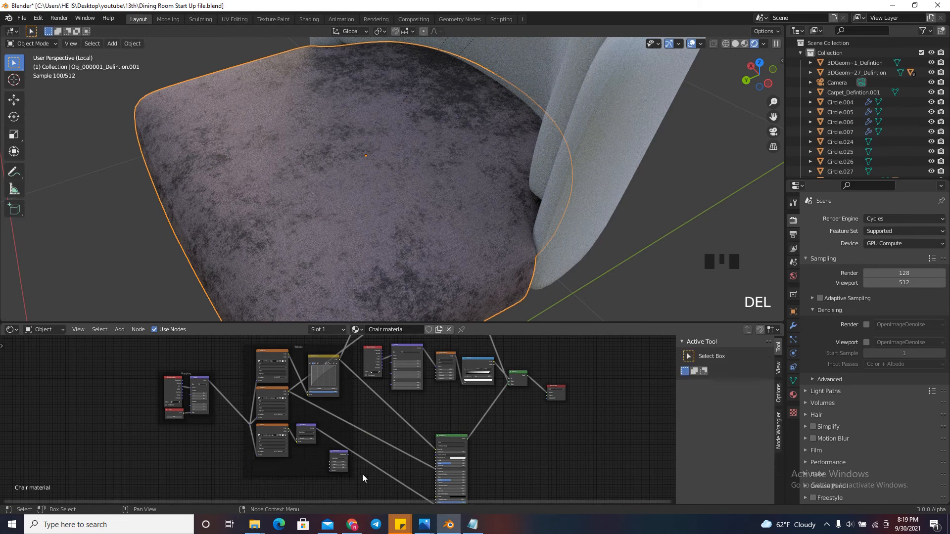
# Delete the leftover displacement node below the Normal Map node
pyautogui.click(335, 456)
pyautogui.press('Delete')
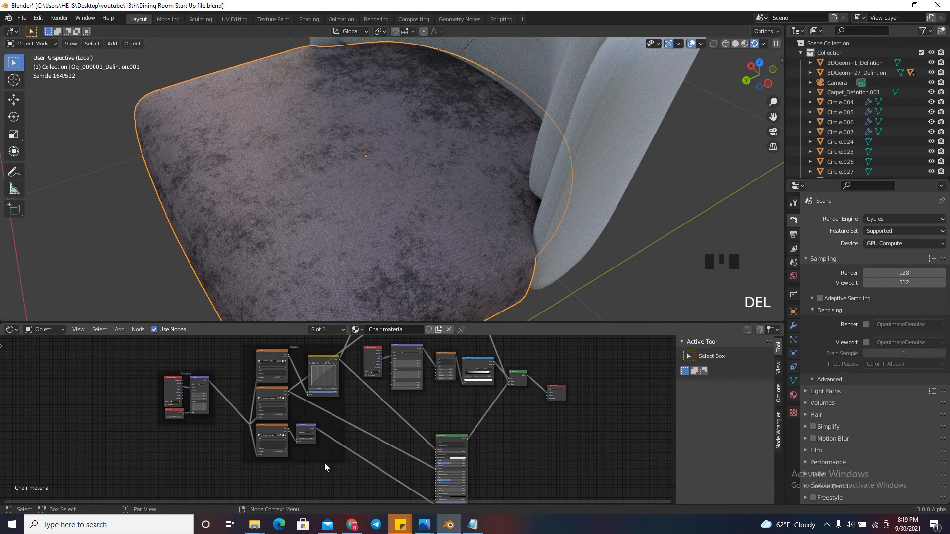
# Link the Normal Map's Normal output to the upper Principled BSDF's Normal input
pyautogui.scroll(-6, 390, 398)
pyautogui.scroll(7, 337, 427)
pyautogui.scroll(3, 257, 485)
pyautogui.scroll(-2, 247, 479)
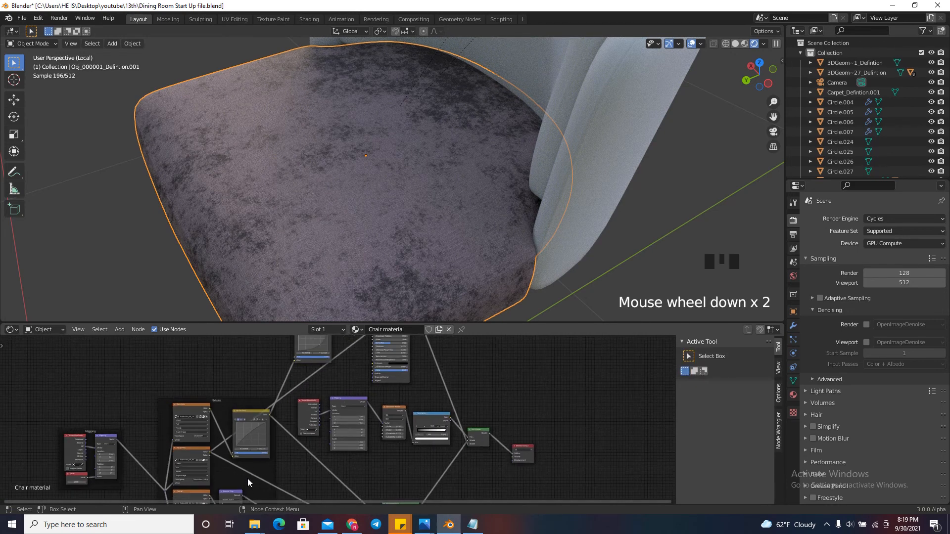
pyautogui.click(241, 495)
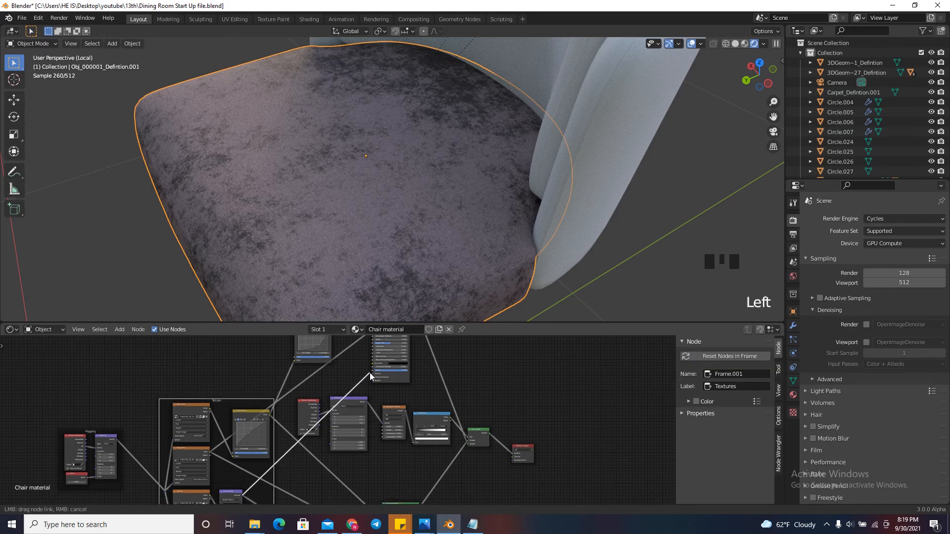
pyautogui.scroll(-7, 379, 430)
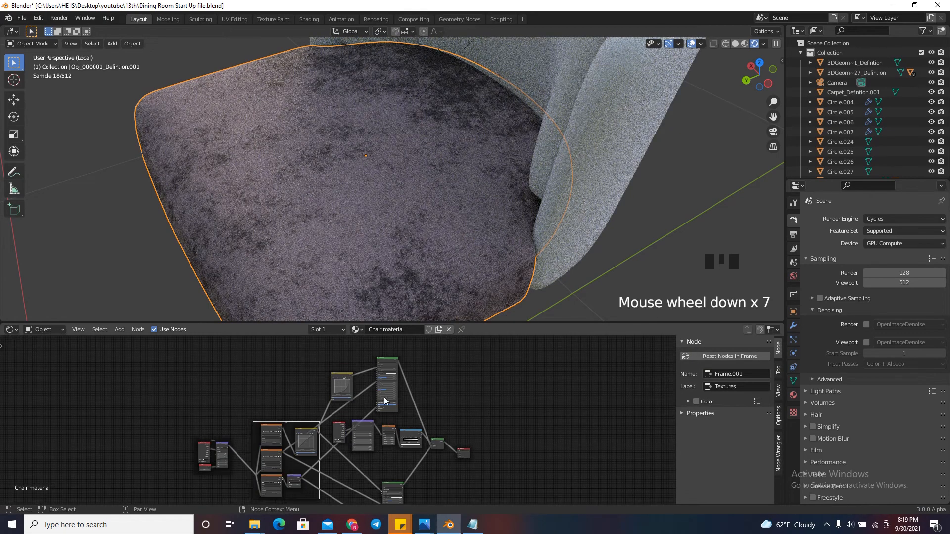
# Move the upper RGB Curves node farther away from the upper Principled BSDF to open space between them
pyautogui.scroll(-1, 384, 399)
pyautogui.click(341, 385)
pyautogui.press('g')
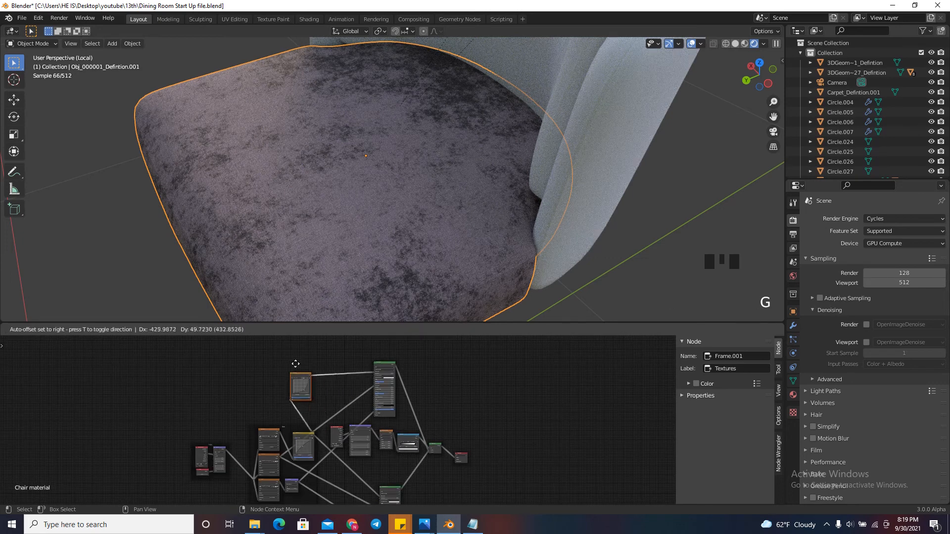
pyautogui.click(312, 411)
# Collapse the Mapping node feeding the Musgrave Texture and move it down beside the Texture Coordinate node
pyautogui.scroll(11, 415, 417)
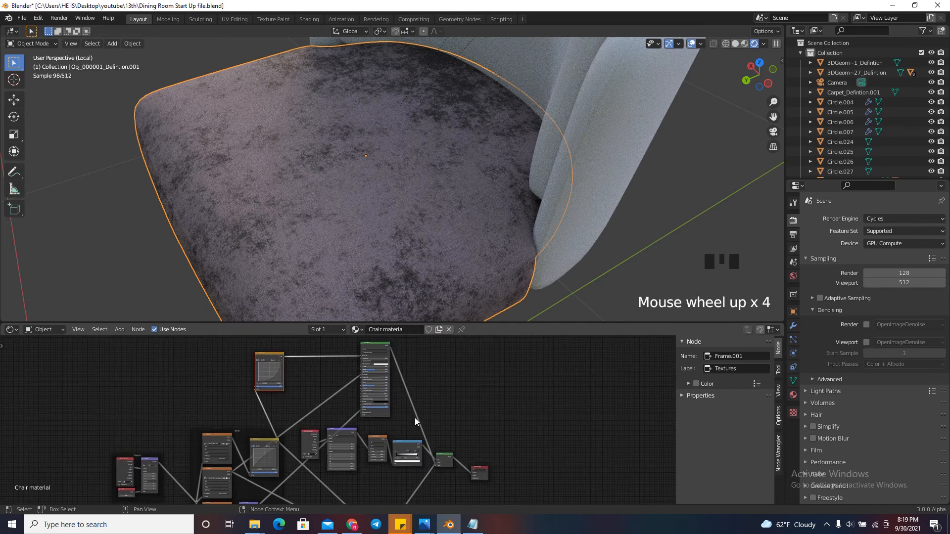
pyautogui.click(326, 425)
pyautogui.scroll(5, 326, 425)
pyautogui.click(325, 424)
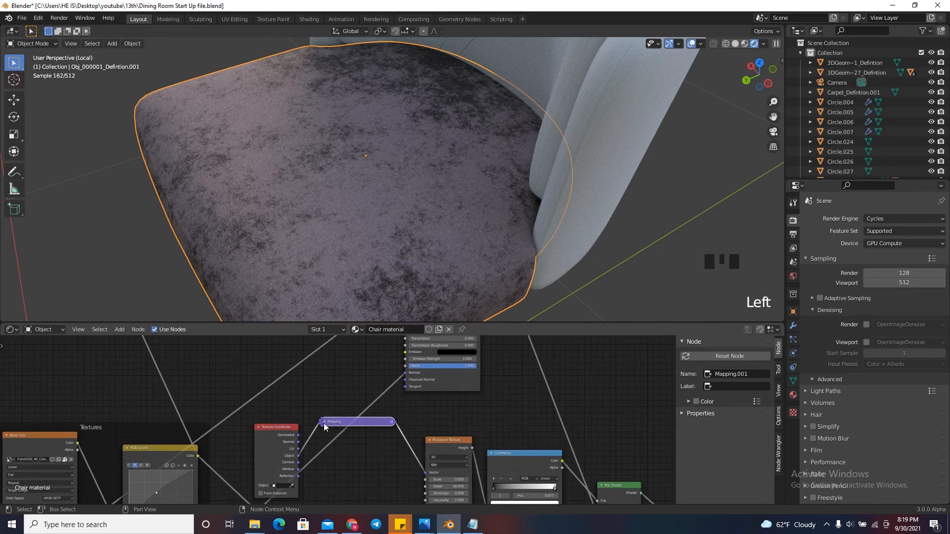
pyautogui.moveTo(326, 427); pyautogui.dragTo(352, 476)
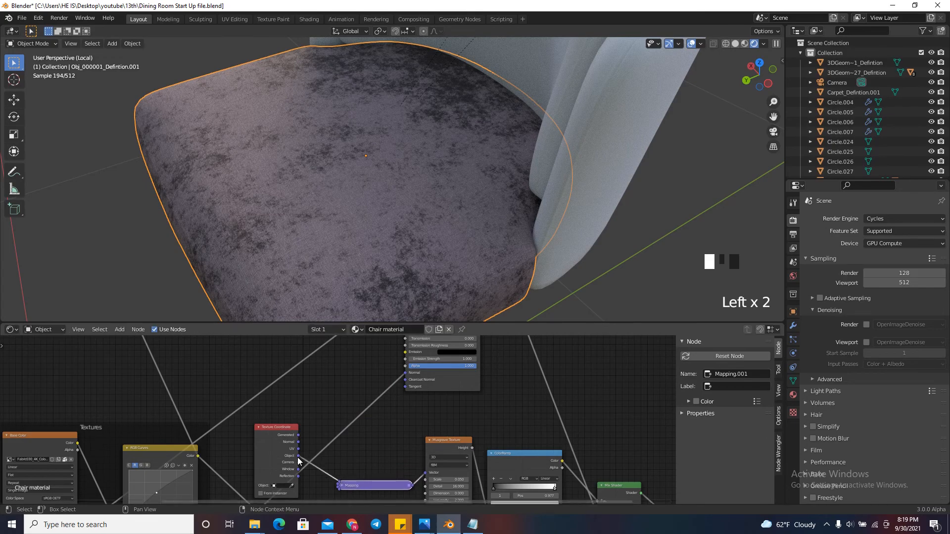
# Collapse the mask's Texture Coordinate and Musgrave Texture nodes and place them compactly around the collapsed Mapping node
pyautogui.click(259, 427)
pyautogui.moveTo(263, 428); pyautogui.dragTo(359, 451)
pyautogui.scroll(-6, 365, 419)
pyautogui.scroll(9, 402, 432)
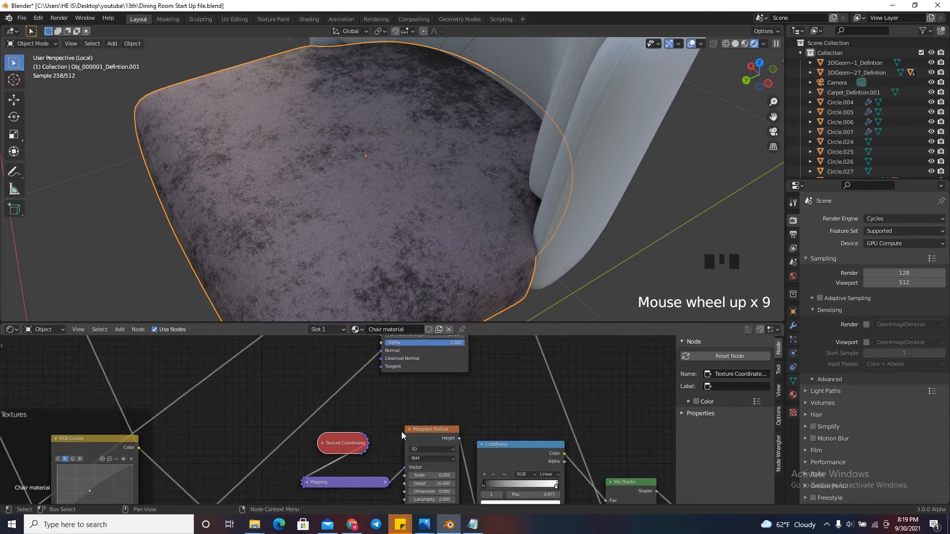
pyautogui.moveTo(425, 429); pyautogui.dragTo(414, 447)
pyautogui.scroll(-13, 409, 408)
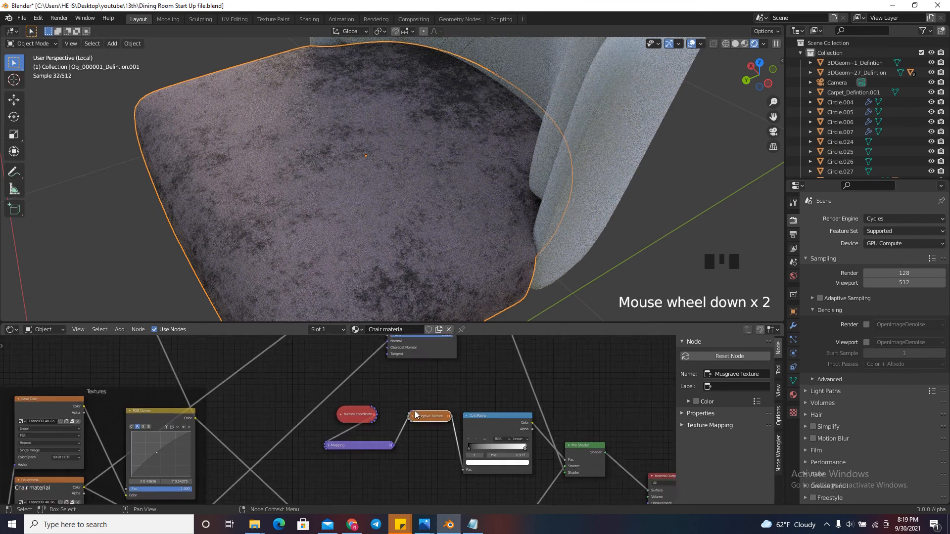
# Move the Mapping and Textures frame nodes together away from the shaders to spread out the node layout
pyautogui.scroll(-8, 404, 405)
pyautogui.scroll(10, 341, 386)
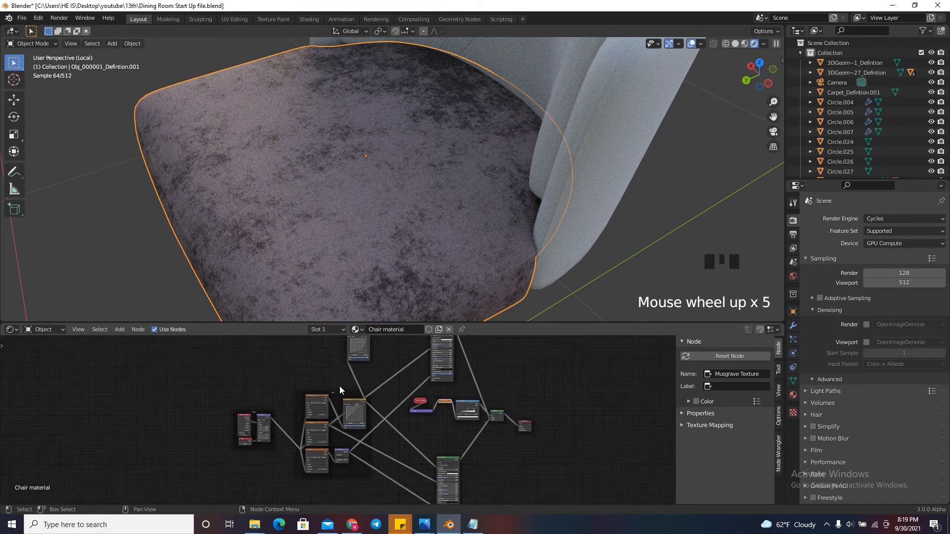
pyautogui.scroll(-6, 356, 392)
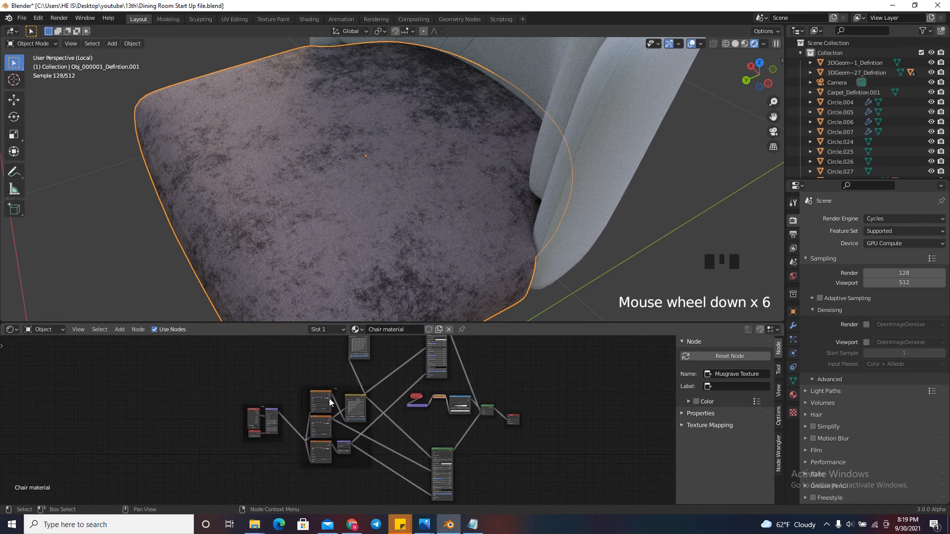
pyautogui.moveTo(349, 387); pyautogui.dragTo(258, 468)
pyautogui.press('g')
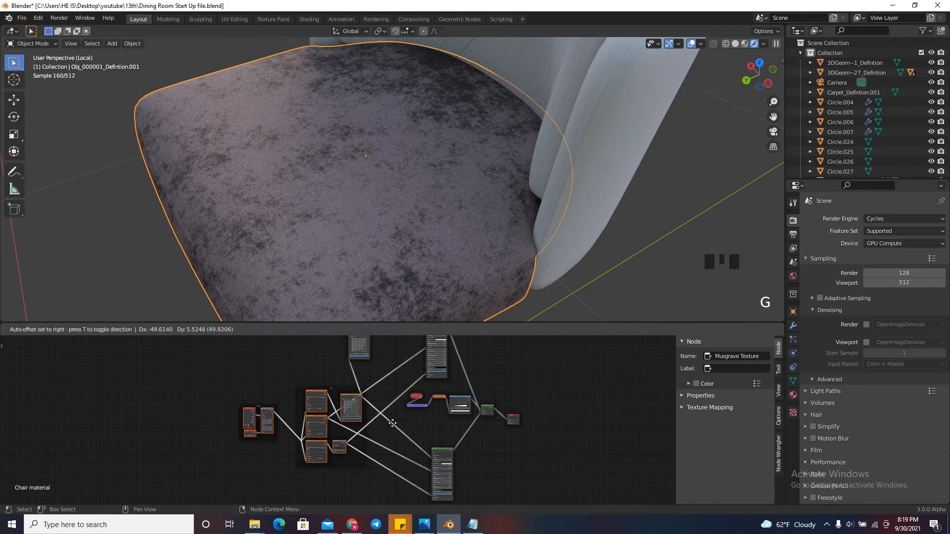
pyautogui.click(435, 424)
pyautogui.scroll(-7, 434, 424)
pyautogui.click(380, 403)
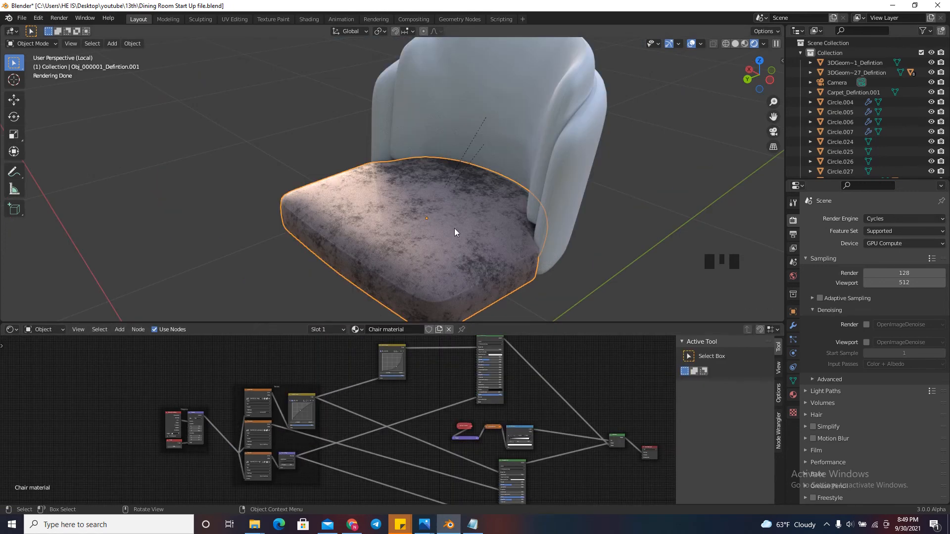
# Add a Bump node and place it just before the upper Principled BSDF
pyautogui.scroll(4, 453, 383)
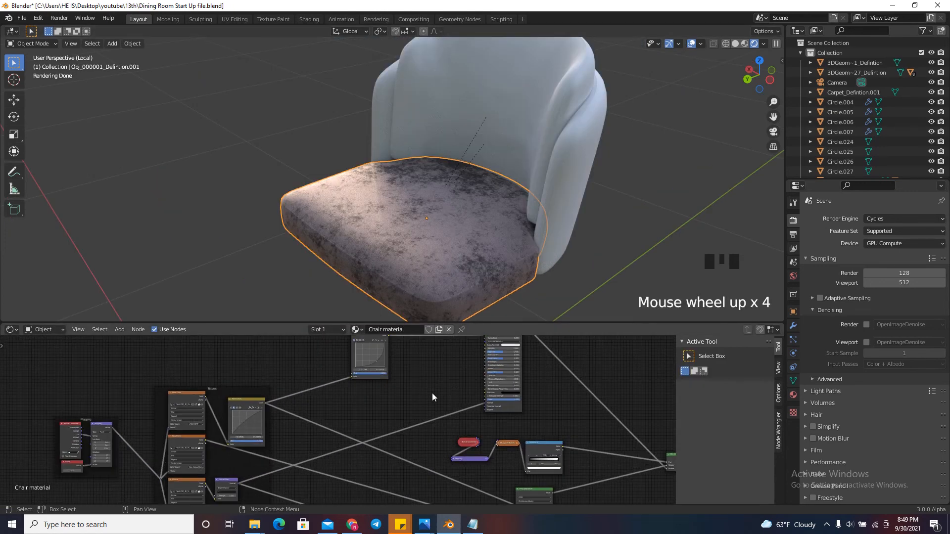
pyautogui.hotkey('shift', 'a')
pyautogui.click(403, 391)
pyautogui.write('bump')
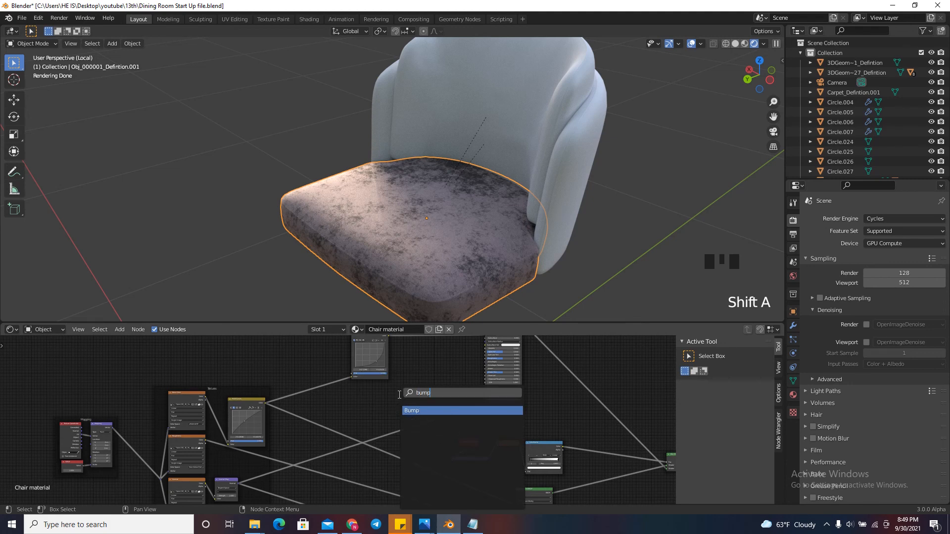
pyautogui.press('Return')
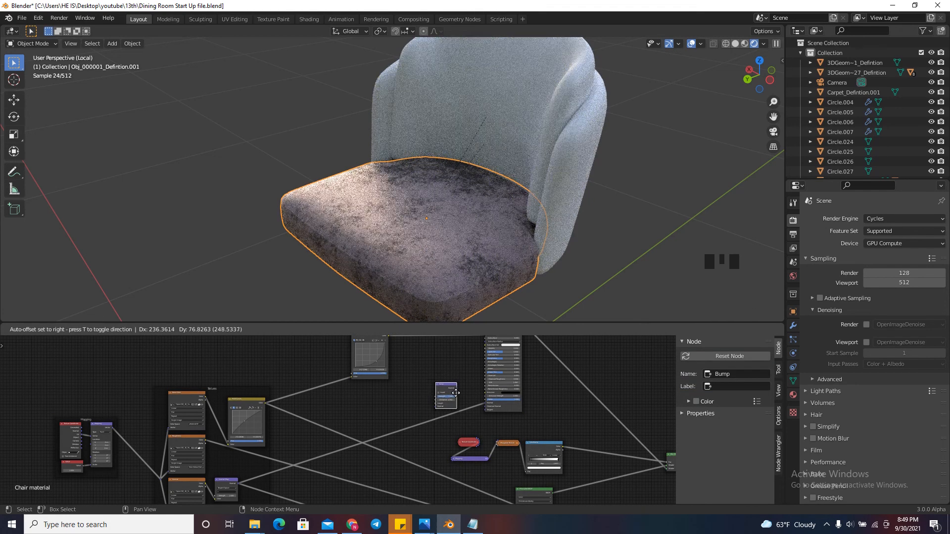
pyautogui.click(439, 403)
# Add a reroute on the upper Principled BSDF's Normal link and connect it to the Bump node's Normal input
pyautogui.scroll(10, 439, 409)
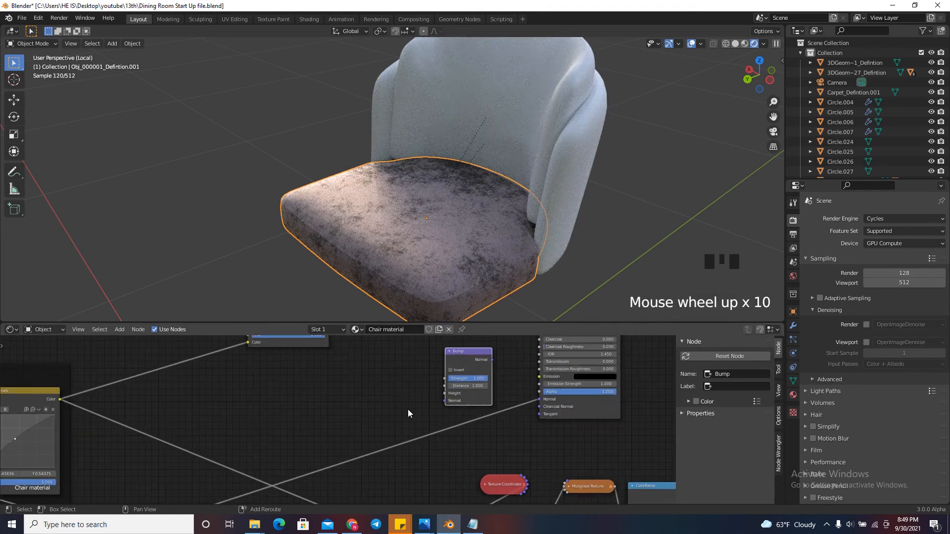
pyautogui.keyDown('shift'); pyautogui.moveTo(418, 413); pyautogui.dragTo(426, 470, button='right'); pyautogui.keyUp('shift')
pyautogui.scroll(5, 411, 443)
pyautogui.click(402, 459)
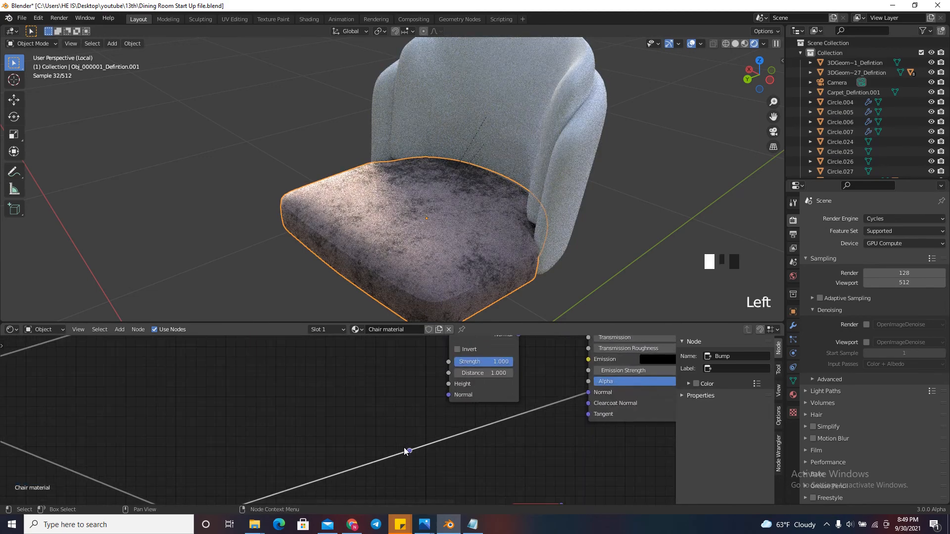
pyautogui.moveTo(410, 450); pyautogui.dragTo(450, 391)
# Link the Musgrave Texture's Height to the Bump node's Height, and the Bump's Normal output to the upper Principled BSDF's Normal
pyautogui.scroll(-12, 450, 391)
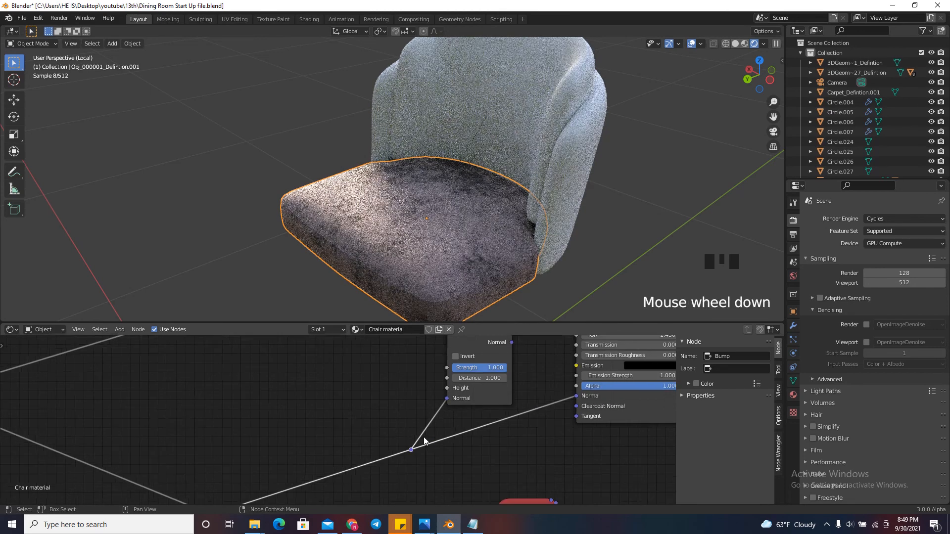
pyautogui.scroll(5, 438, 406)
pyautogui.scroll(-5, 441, 388)
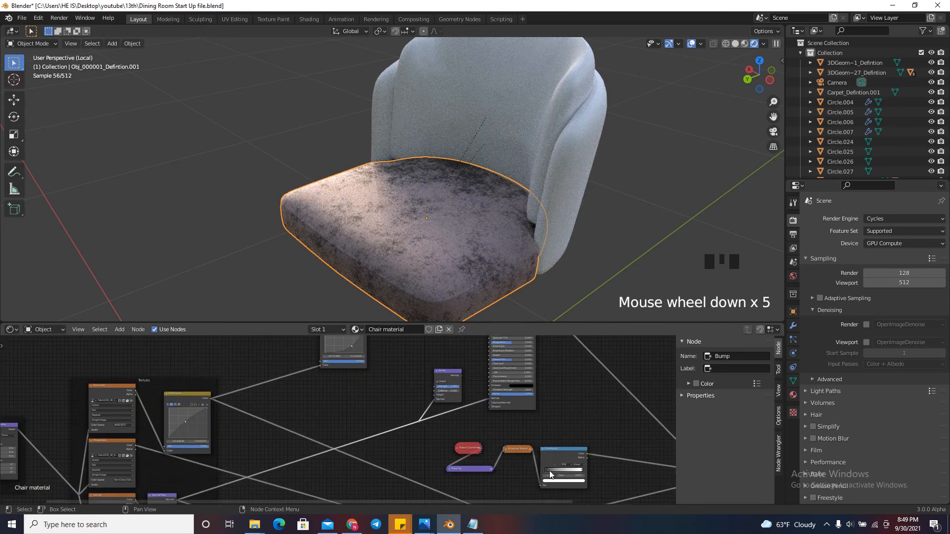
pyautogui.scroll(7, 604, 482)
pyautogui.scroll(-5, 512, 441)
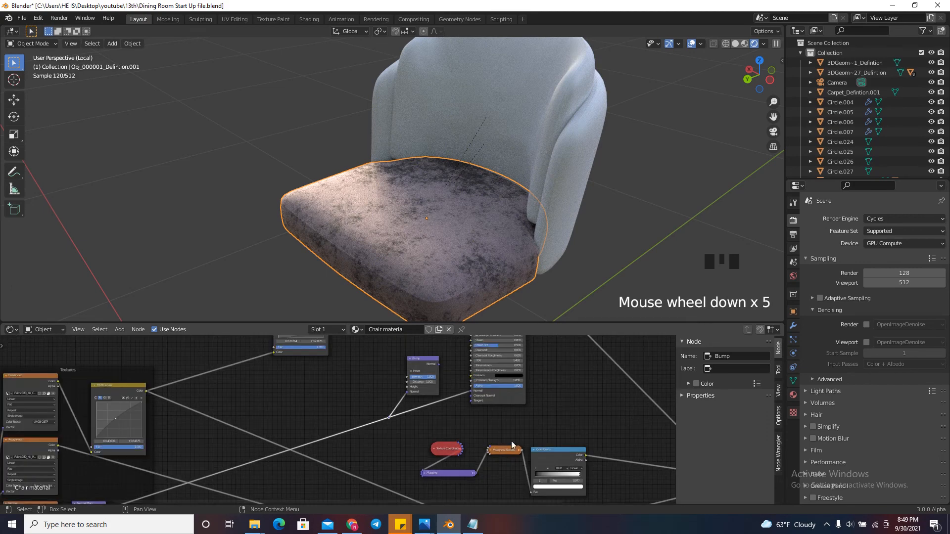
pyautogui.scroll(4, 524, 461)
pyautogui.moveTo(524, 456); pyautogui.dragTo(391, 388)
pyautogui.scroll(6, 413, 378)
pyautogui.moveTo(428, 419); pyautogui.dragTo(428, 420)
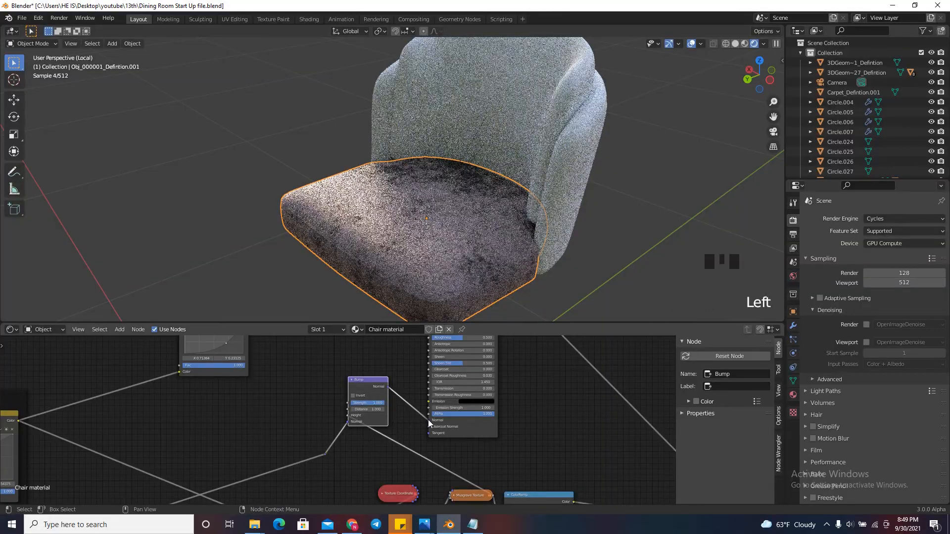
# Examine the bump effect on the seat fabric close up and from farther away
pyautogui.scroll(4, 465, 257)
pyautogui.scroll(5, 473, 262)
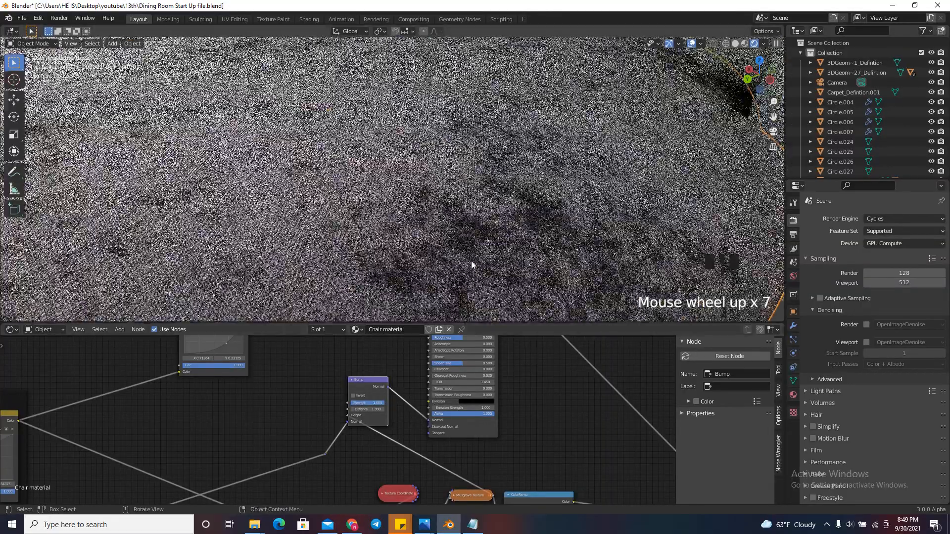
pyautogui.scroll(-3, 491, 223)
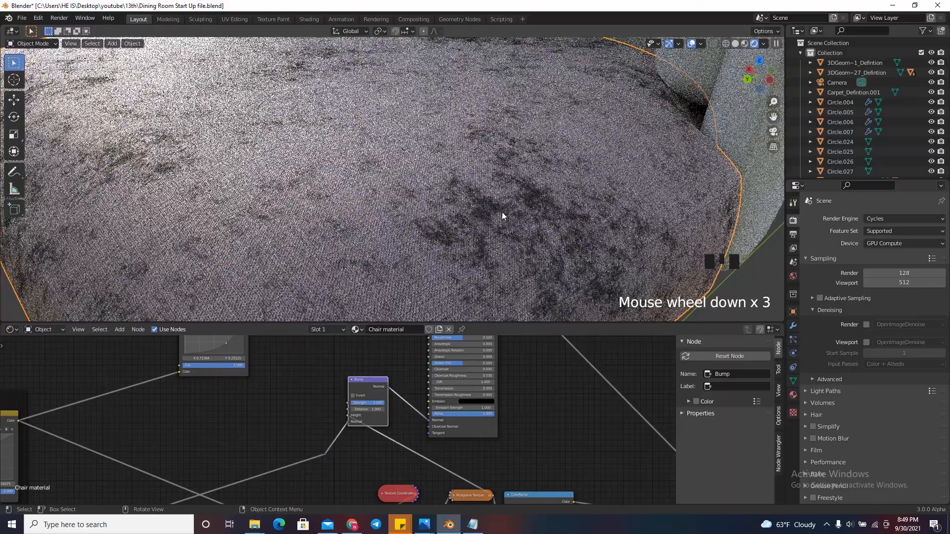
pyautogui.scroll(3, 495, 213)
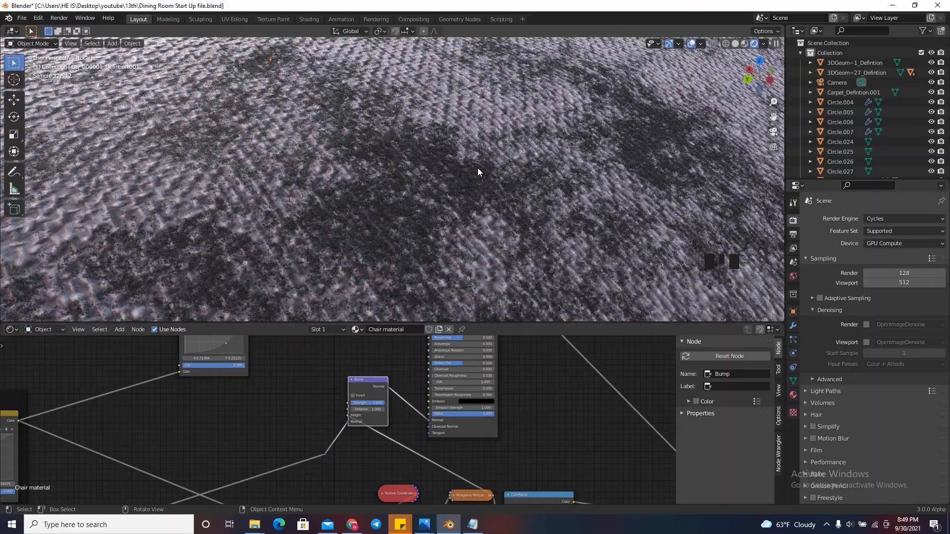
pyautogui.scroll(-5, 479, 167)
pyautogui.scroll(4, 466, 109)
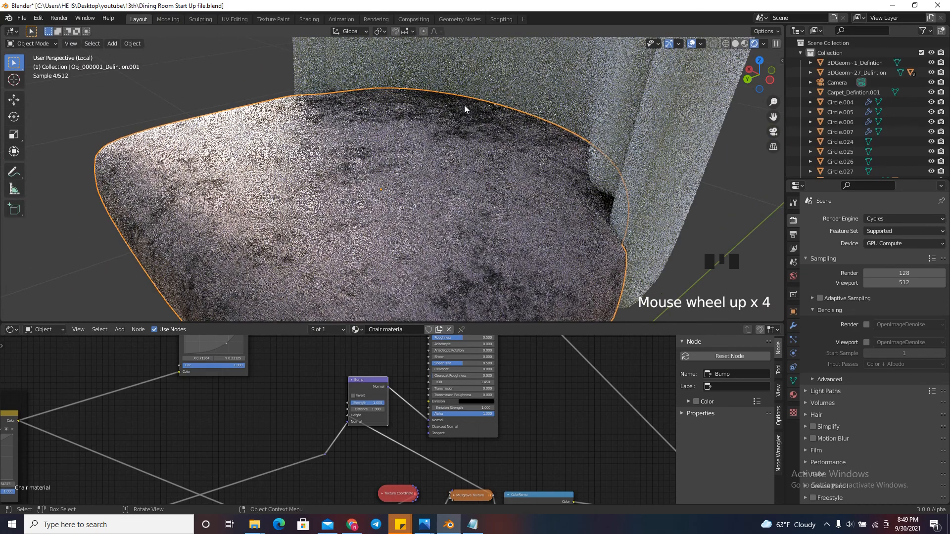
# Add a reroute on the upper RGB Curves link and disconnect it from the upper Principled BSDF's Base Color
pyautogui.scroll(-11, 396, 431)
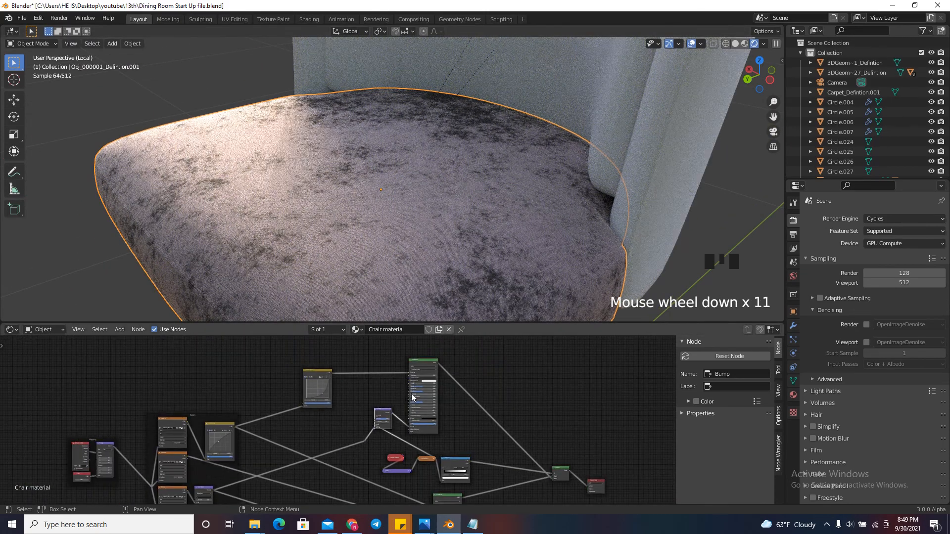
pyautogui.scroll(8, 404, 373)
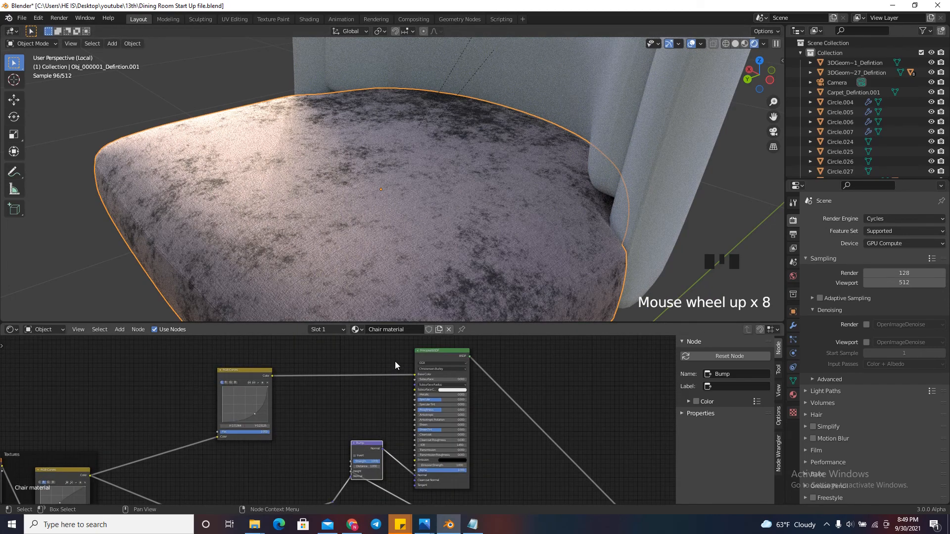
pyautogui.hotkey('shift', 'Right')
pyautogui.scroll(-13, 396, 376)
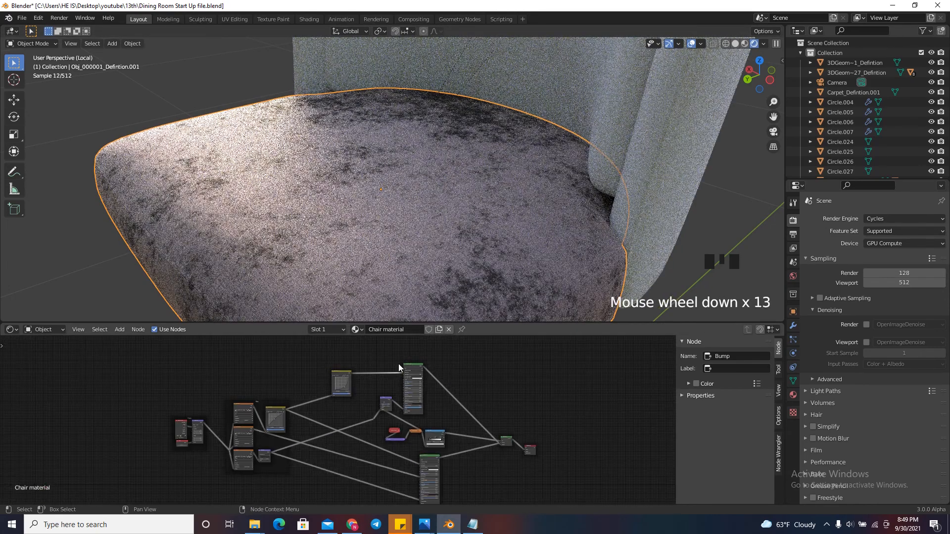
pyautogui.scroll(6, 401, 371)
pyautogui.scroll(6, 404, 370)
pyautogui.moveTo(407, 367); pyautogui.dragTo(367, 395)
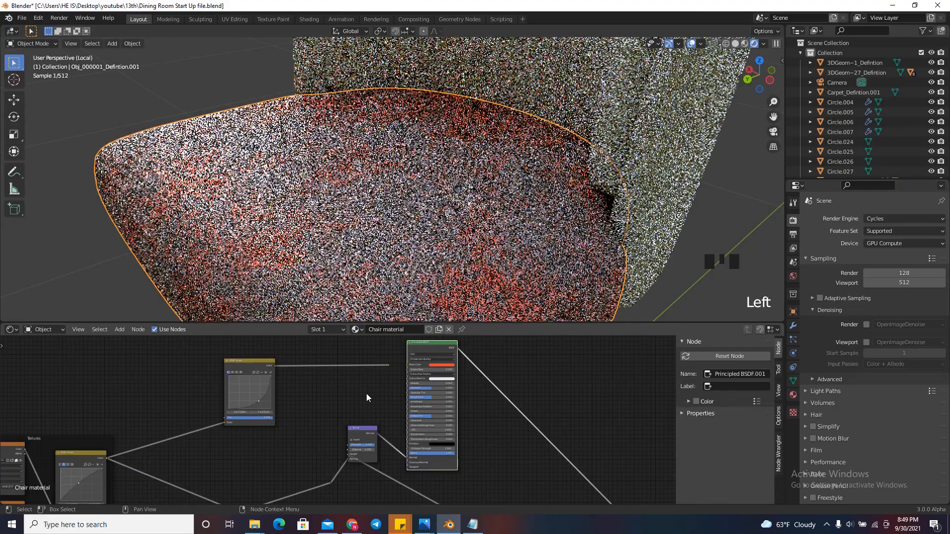
# Insert reroutes on the texture links feeding the lower Principled BSDF
pyautogui.scroll(-6, 380, 371)
pyautogui.scroll(-10, 388, 376)
pyautogui.scroll(11, 394, 425)
pyautogui.keyDown('shift'); pyautogui.moveTo(411, 409); pyautogui.dragTo(413, 427, button='right'); pyautogui.keyUp('shift')
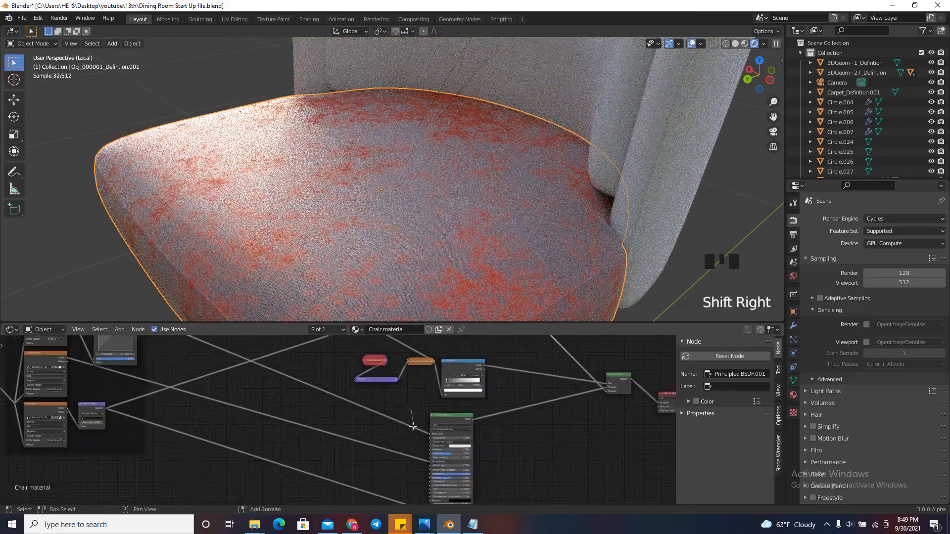
pyautogui.keyDown('shift'); pyautogui.moveTo(395, 509); pyautogui.dragTo(399, 505, button='right'); pyautogui.keyUp('shift')
pyautogui.scroll(-5, 402, 422)
pyautogui.scroll(14, 414, 431)
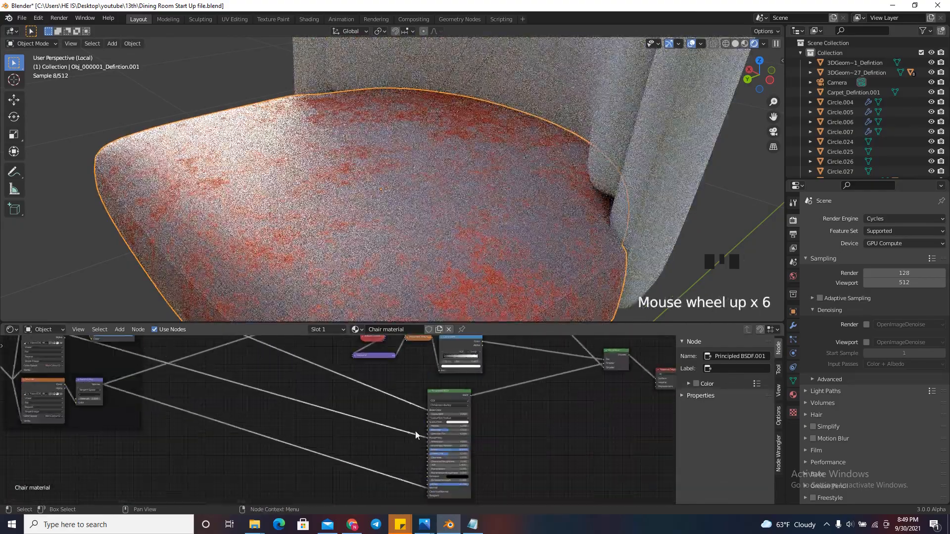
# Disconnect the three reroutes from the lower Principled BSDF's Base Color, Roughness and Normal inputs
pyautogui.moveTo(436, 401); pyautogui.dragTo(421, 410)
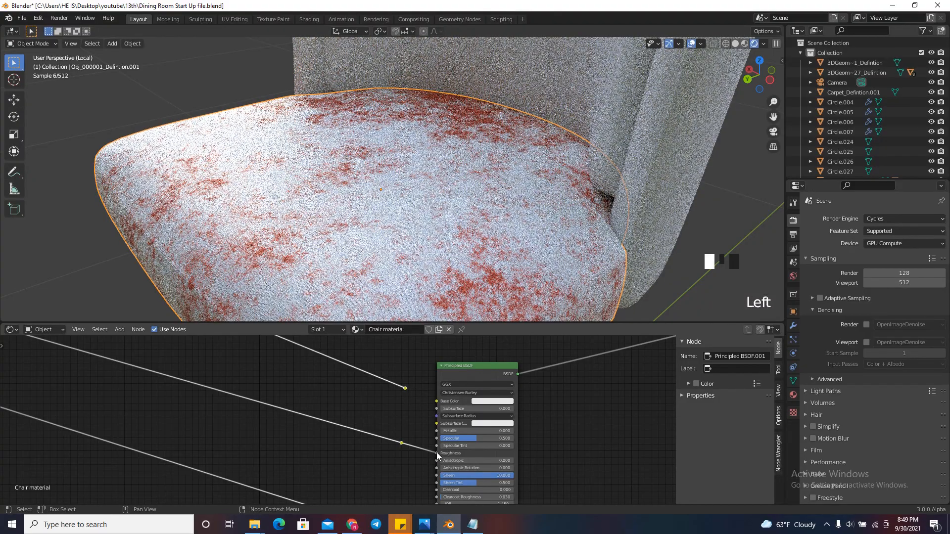
pyautogui.moveTo(436, 453); pyautogui.dragTo(422, 456)
pyautogui.scroll(-6, 421, 455)
pyautogui.scroll(-5, 432, 402)
pyautogui.scroll(3, 424, 468)
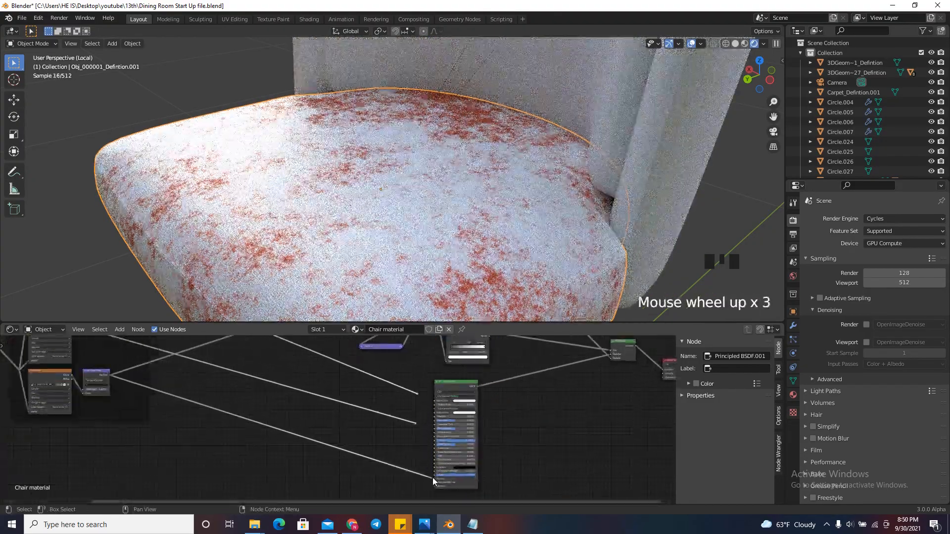
pyautogui.click(421, 482)
pyautogui.moveTo(433, 479); pyautogui.dragTo(407, 470)
# Examine the seat surface with the textures disconnected and switch the viewport to Material Preview shading
pyautogui.scroll(5, 186, 229)
pyautogui.scroll(2, 156, 212)
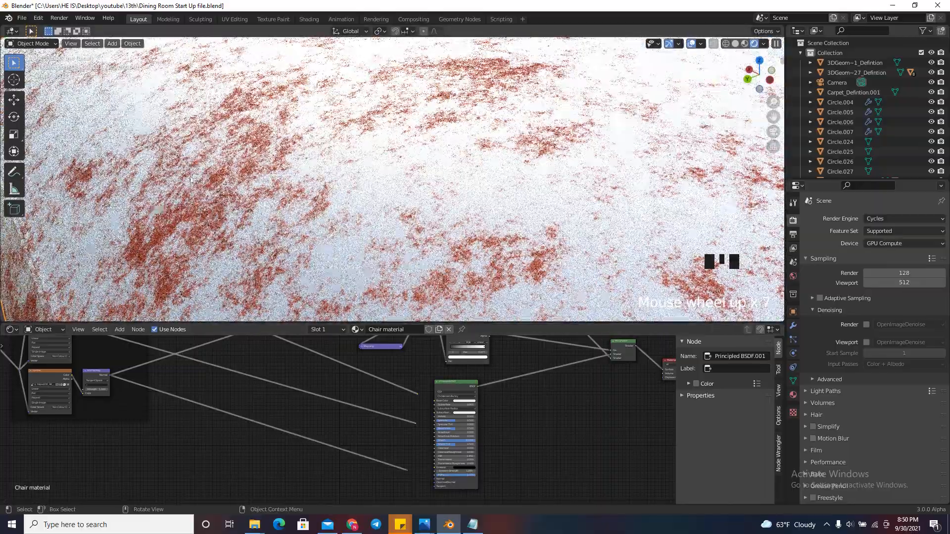
pyautogui.scroll(-4, 422, 480)
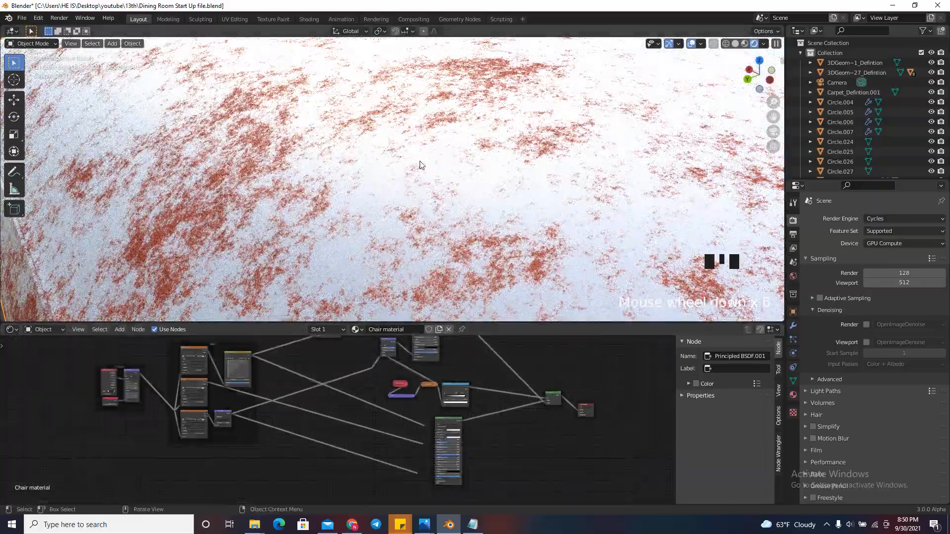
pyautogui.scroll(2, 263, 194)
pyautogui.scroll(-4, 263, 194)
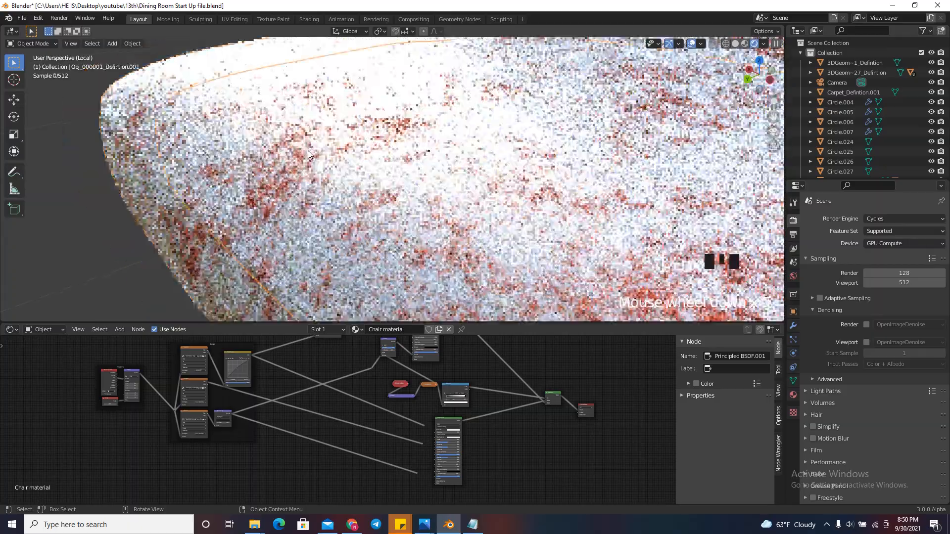
pyautogui.scroll(5, 338, 241)
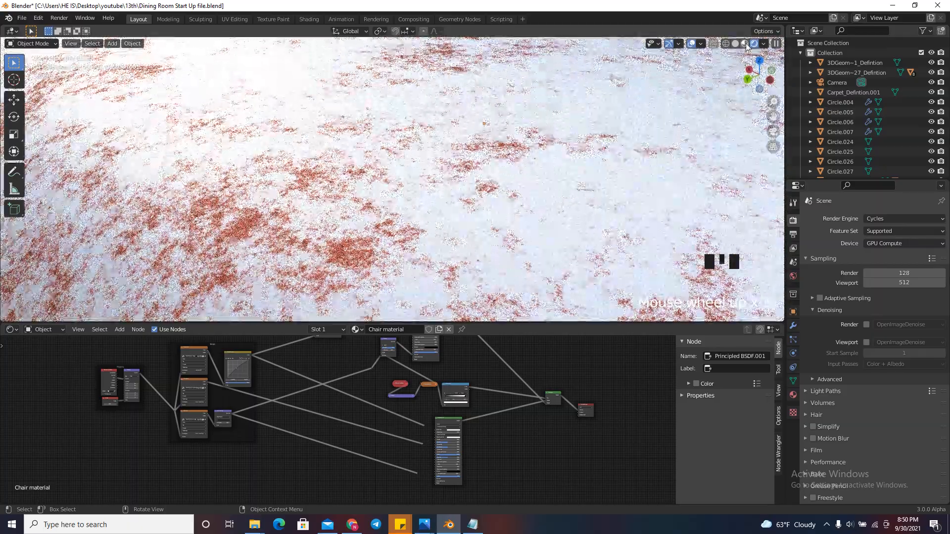
pyautogui.click(744, 43)
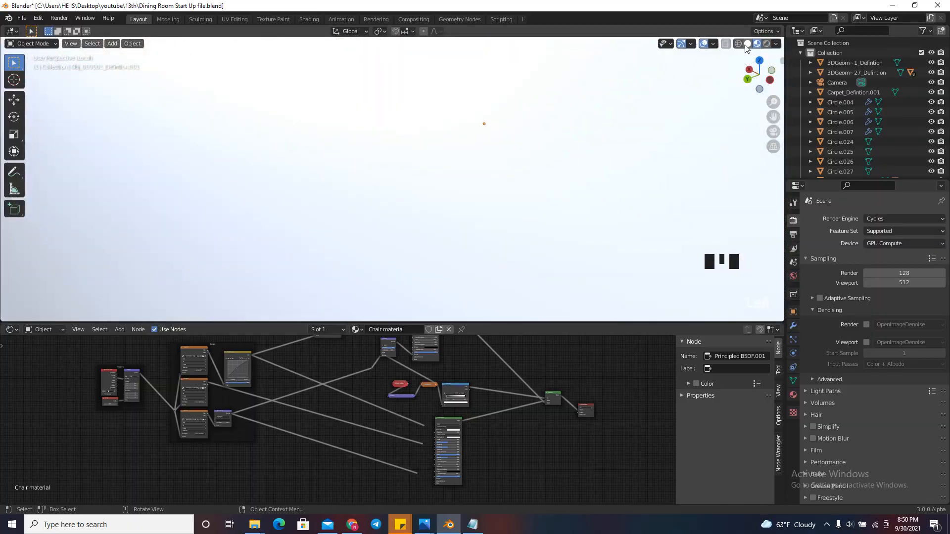
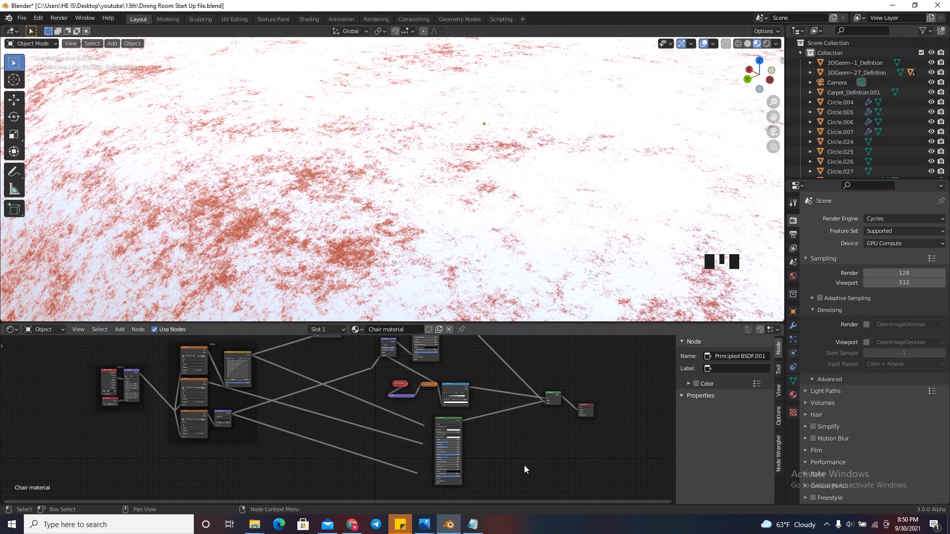
# Examine the bump on the seat's red patches in Material Preview, both close up and from farther away
pyautogui.scroll(-3, 280, 172)
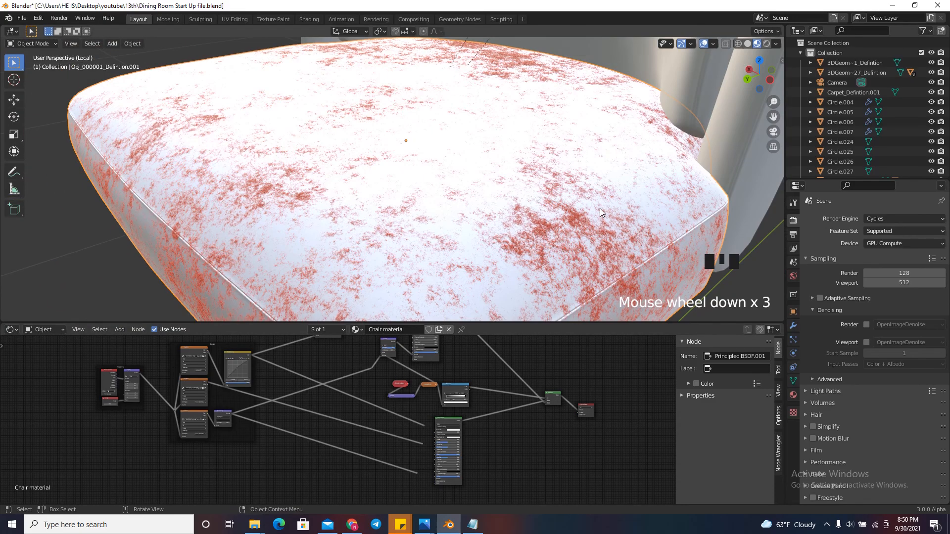
pyautogui.press('v')
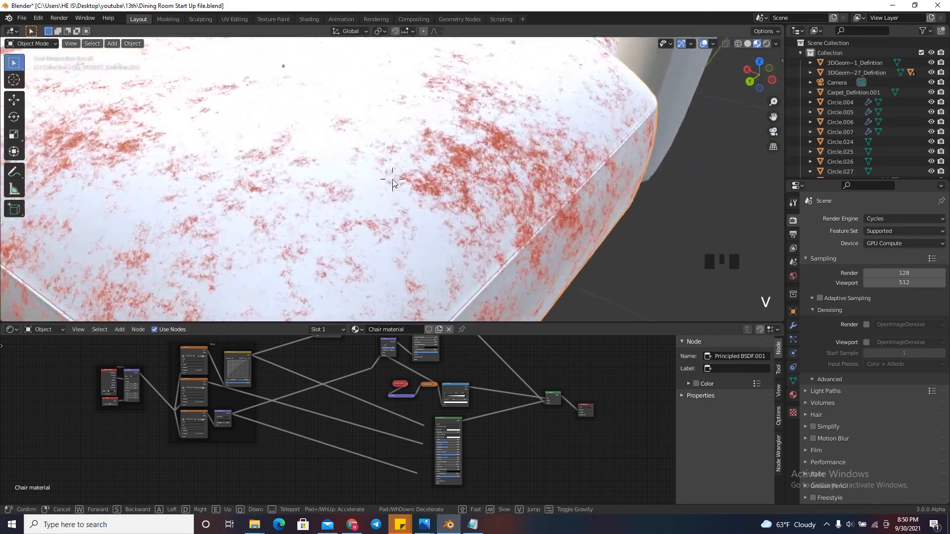
pyautogui.press('w')
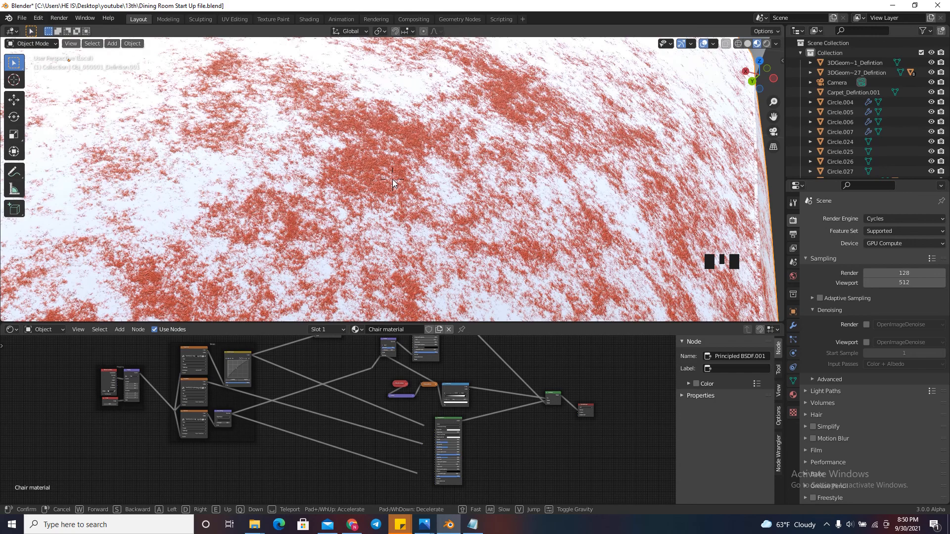
pyautogui.click(393, 179)
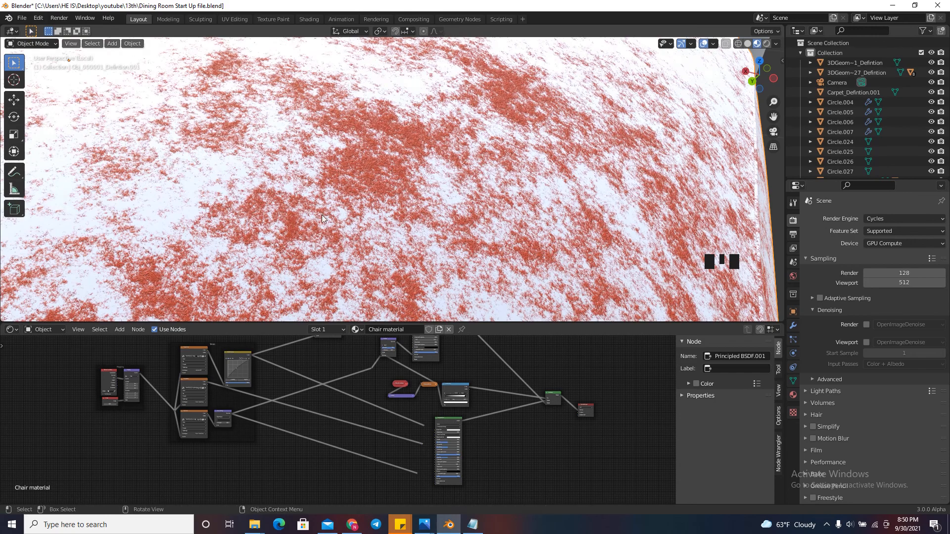
pyautogui.press('v')
pyautogui.press('w')
pyautogui.click(393, 179)
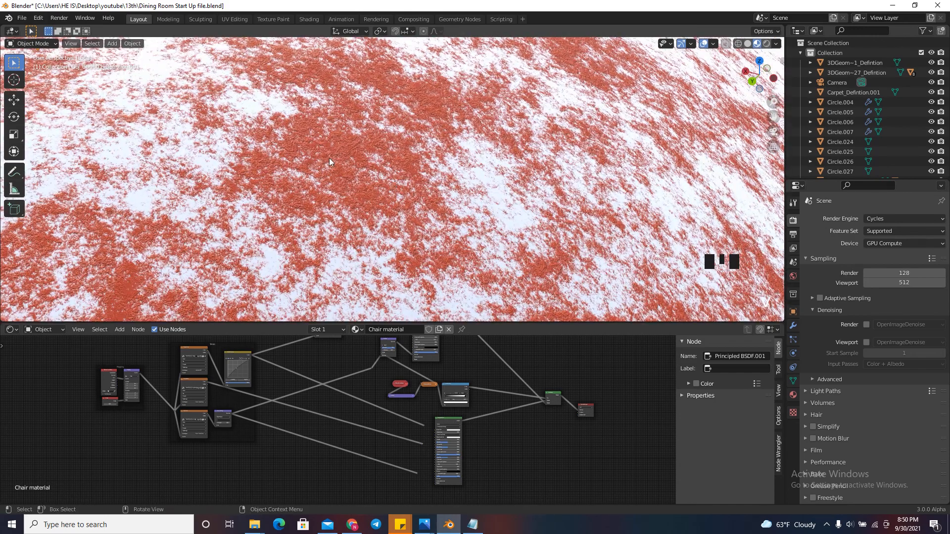
pyautogui.scroll(-6, 428, 444)
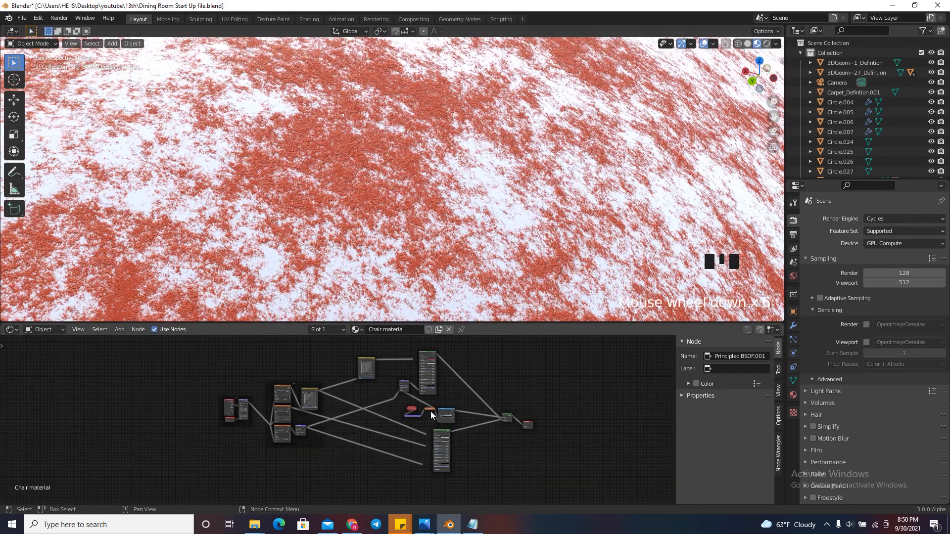
pyautogui.scroll(4, 432, 401)
pyautogui.press('v')
pyautogui.press('s')
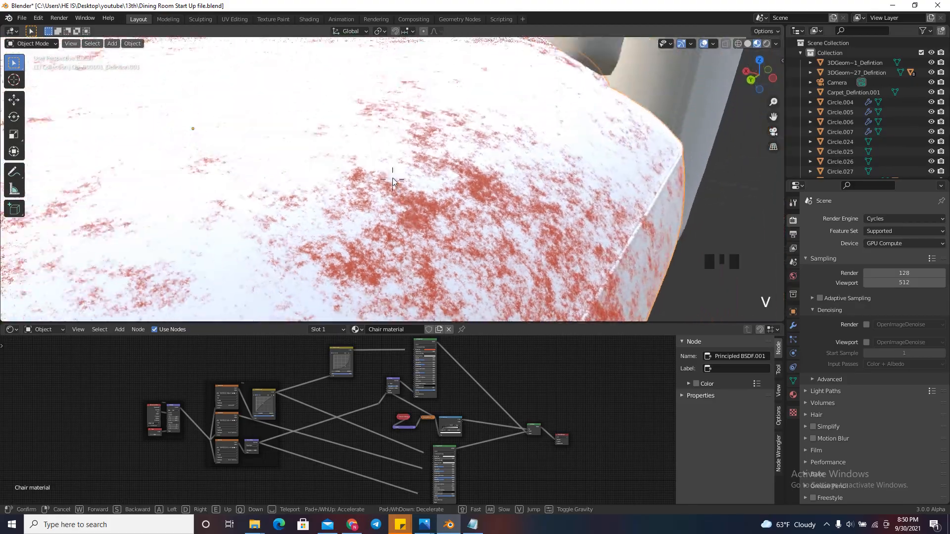
pyautogui.press('e')
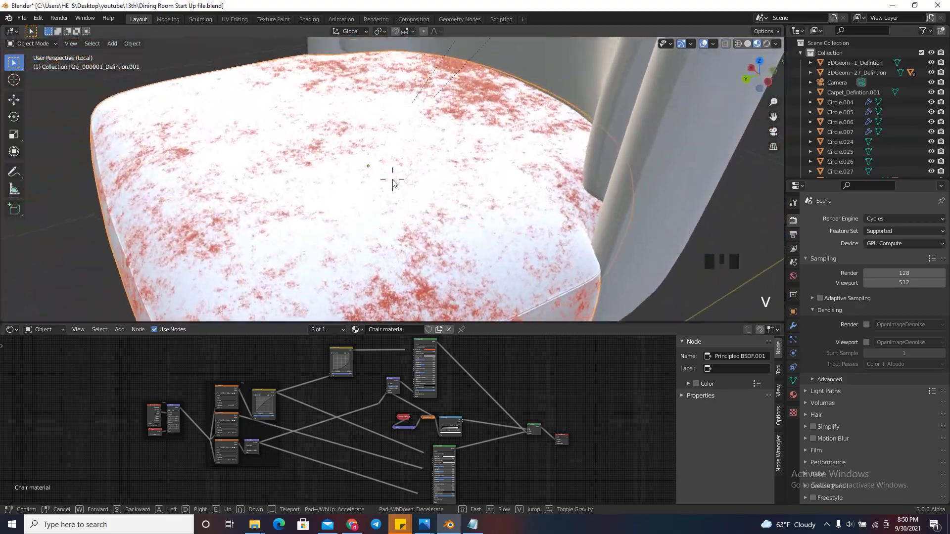
pyautogui.press('w')
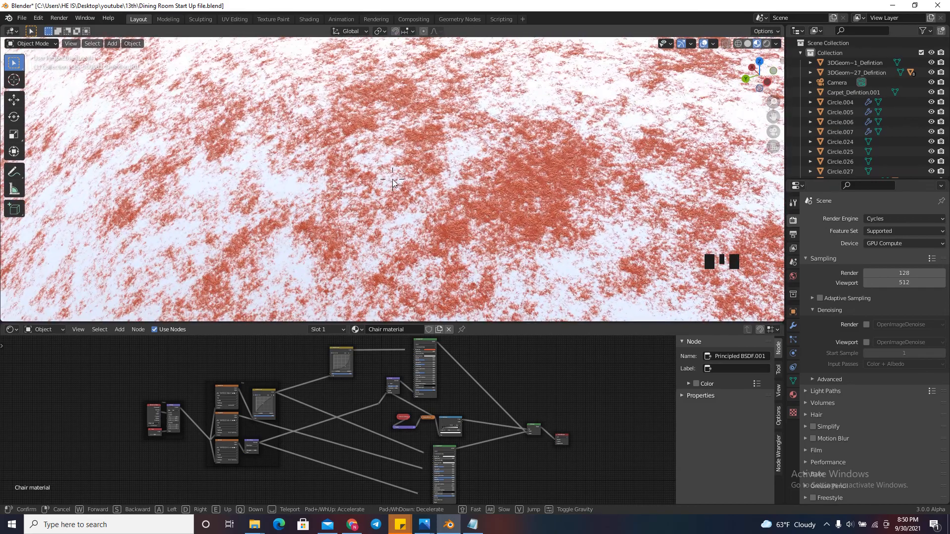
pyautogui.click(393, 179)
# Try other Distance values on the Bump node and return it to 0.005
pyautogui.scroll(7, 391, 391)
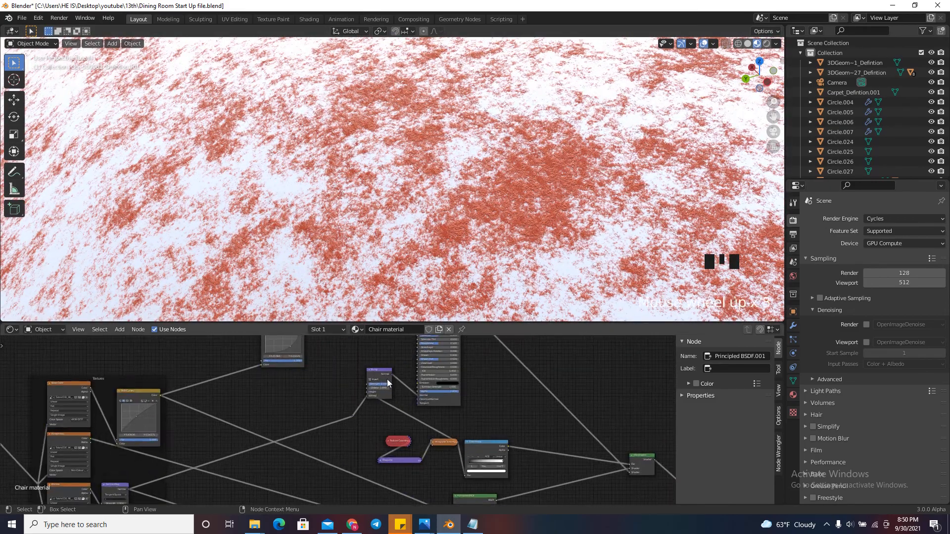
pyautogui.moveTo(376, 407); pyautogui.dragTo(347, 392)
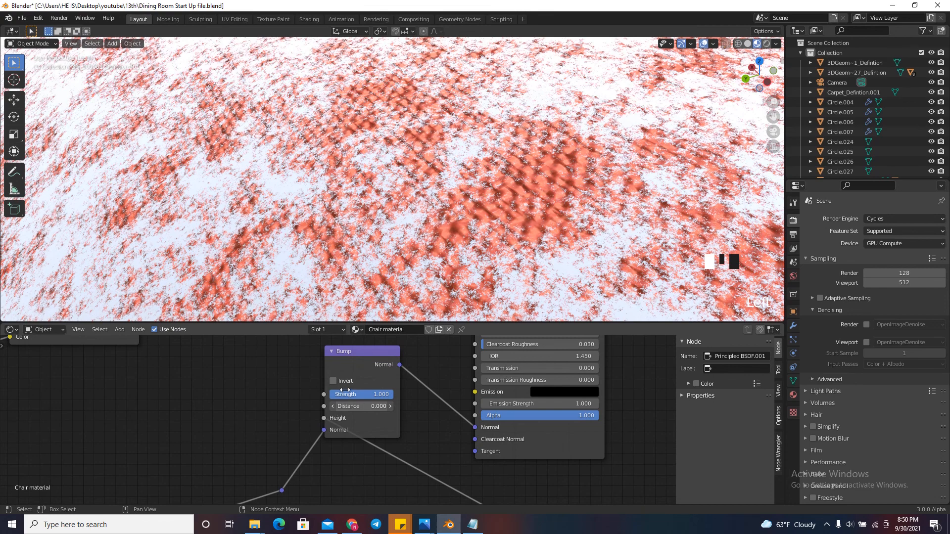
pyautogui.click(379, 406)
pyautogui.write('1.0')
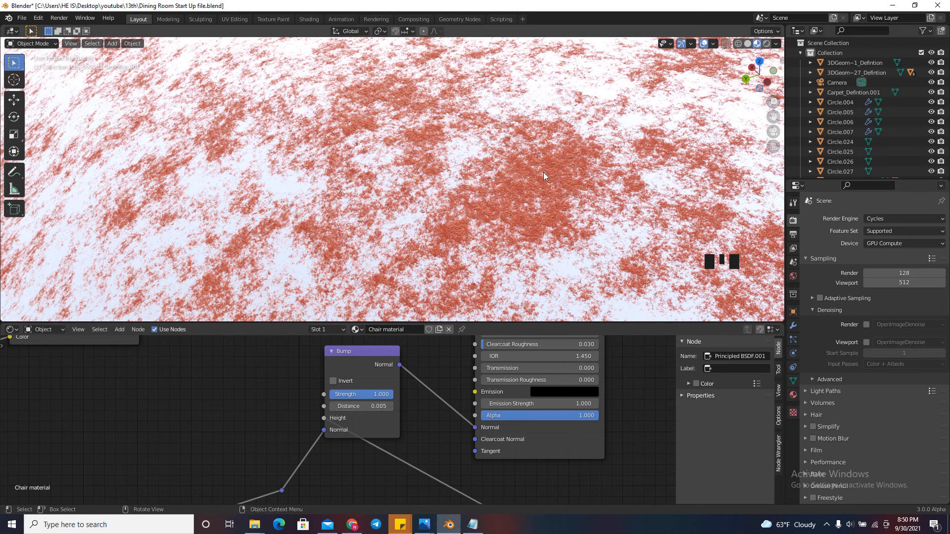
pyautogui.moveTo(376, 394); pyautogui.dragTo(389, 368)
# Try a Distance of 1 on the Bump node, and restore it to 0.005
pyautogui.scroll(-14, 357, 430)
pyautogui.scroll(8, 191, 489)
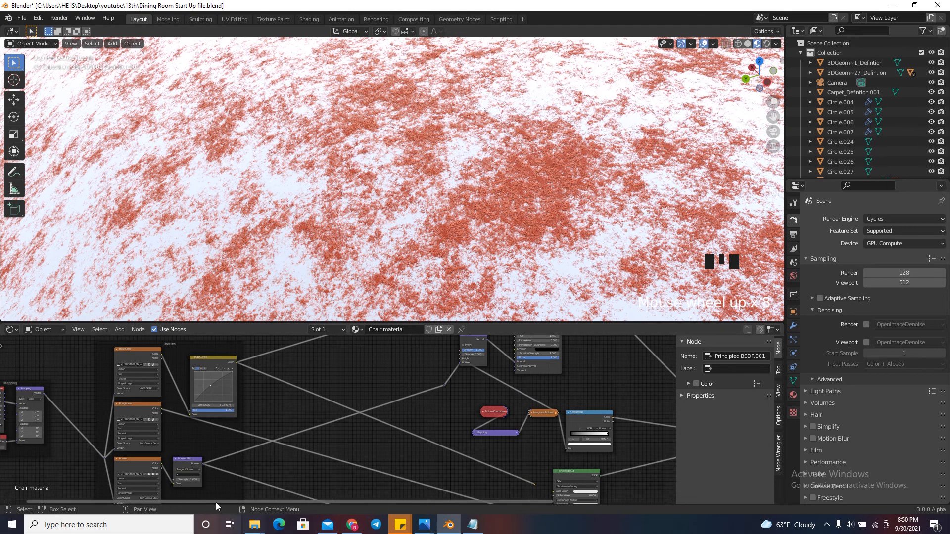
pyautogui.scroll(-5, 347, 458)
pyautogui.scroll(5, 471, 388)
pyautogui.scroll(17, 473, 384)
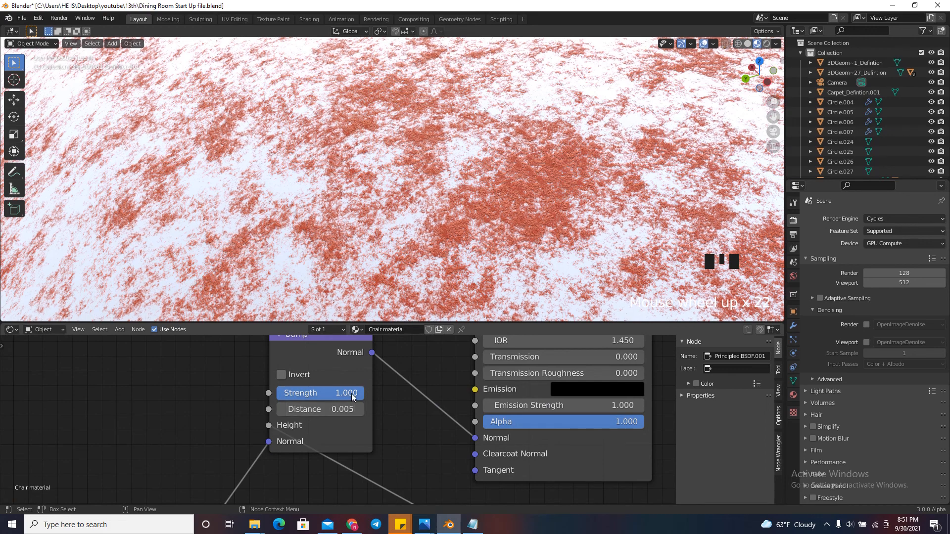
pyautogui.doubleClick(320, 409)
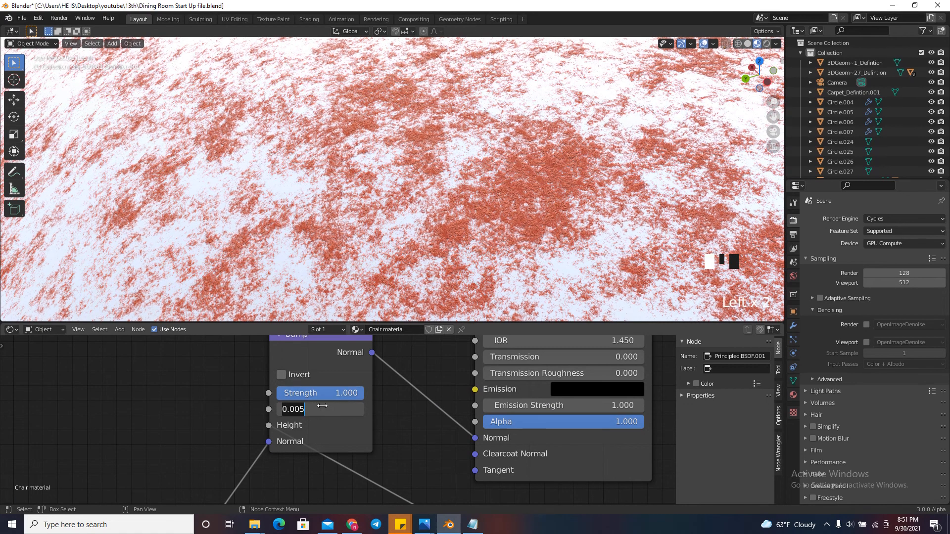
pyautogui.write('1')
pyautogui.press('Return')
pyautogui.click(323, 409)
pyautogui.write('.005')
pyautogui.press('Return')
# Link the upper RGB Curves reroute back to the upper Principled BSDF's Base Color
pyautogui.scroll(-15, 342, 440)
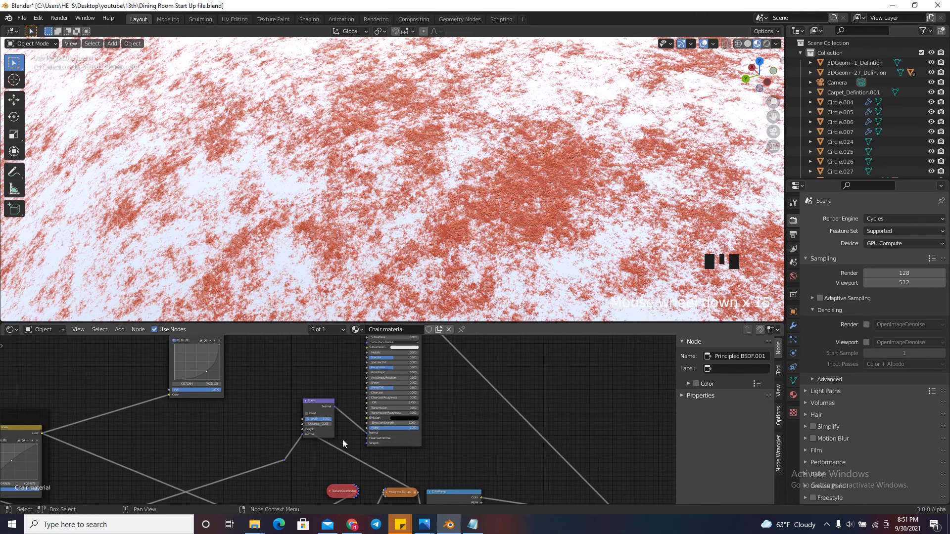
pyautogui.scroll(-7, 343, 440)
pyautogui.scroll(9, 350, 384)
pyautogui.moveTo(340, 375); pyautogui.dragTo(364, 375)
# Reconnect the three lower reroutes to the lower Principled BSDF's Base Color, Roughness and Normal inputs
pyautogui.scroll(-18, 366, 376)
pyautogui.scroll(12, 369, 425)
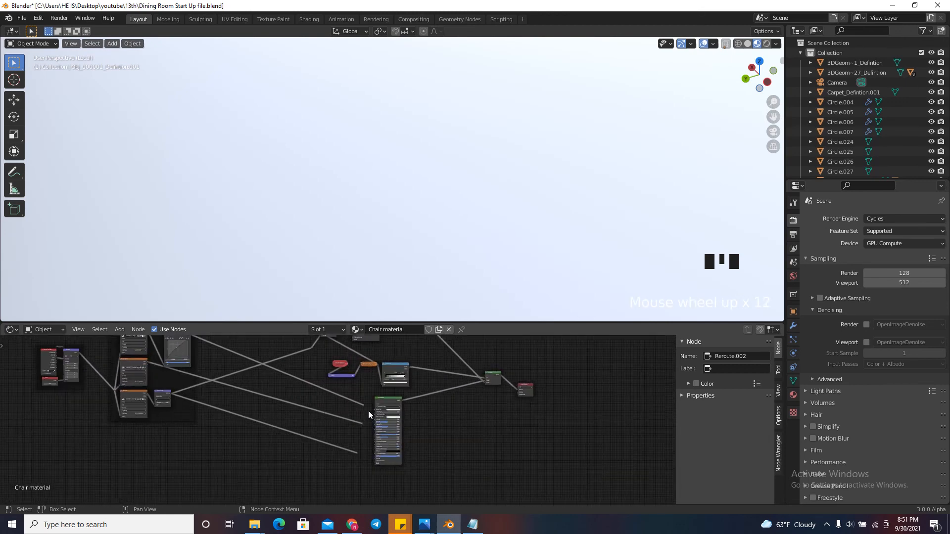
pyautogui.scroll(4, 368, 414)
pyautogui.moveTo(358, 442)
pyautogui.mouseDown()
pyautogui.moveTo(382, 450)
pyautogui.moveTo(365, 442)
pyautogui.mouseUp()
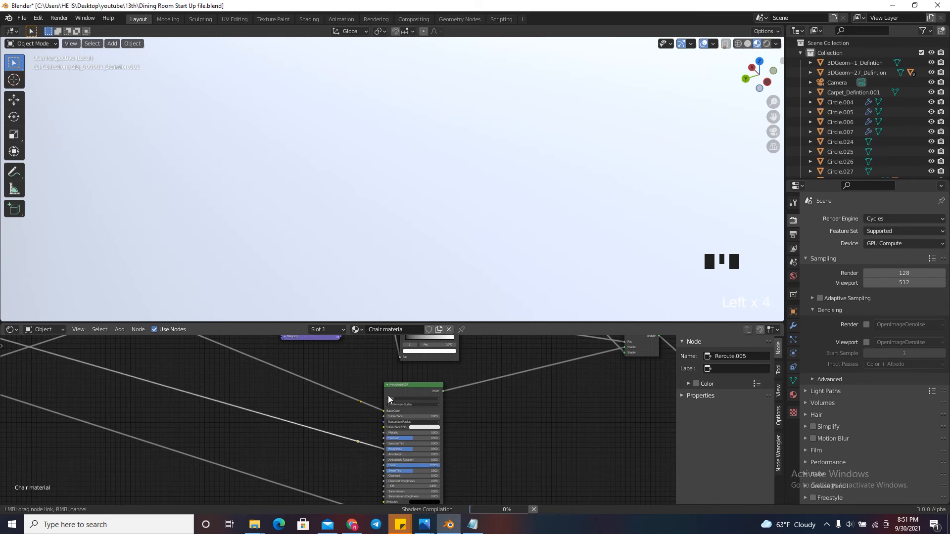
pyautogui.scroll(-8, 405, 393)
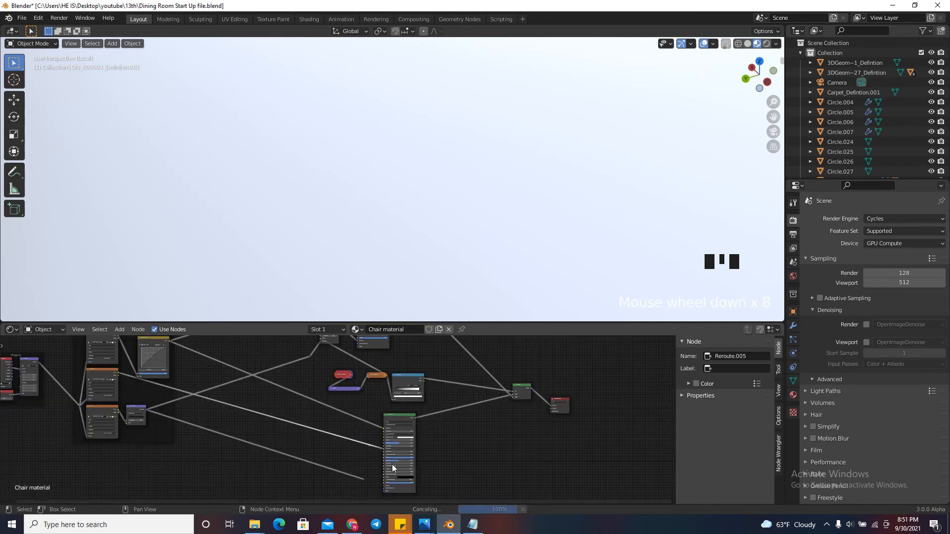
pyautogui.scroll(5, 386, 470)
pyautogui.scroll(3, 366, 485)
pyautogui.moveTo(343, 471); pyautogui.dragTo(396, 485)
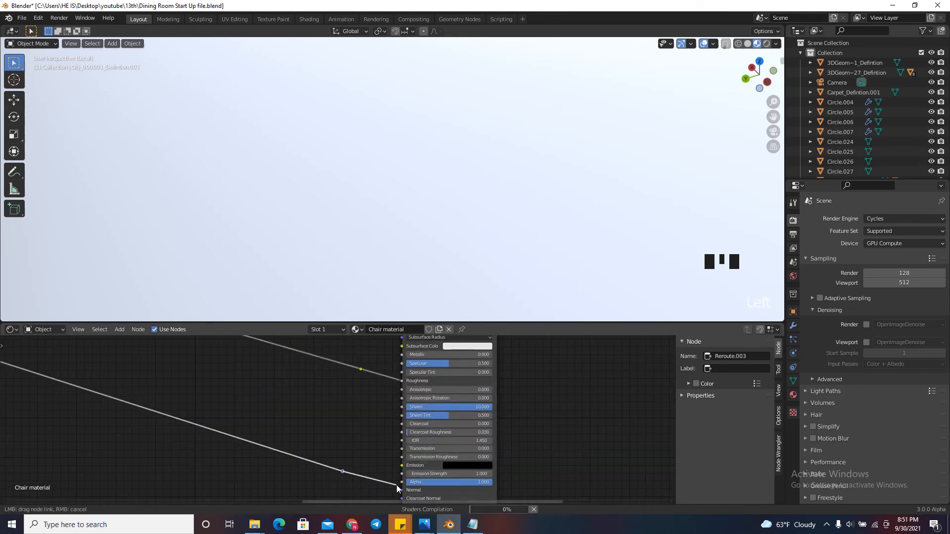
pyautogui.moveTo(479, 473); pyautogui.dragTo(479, 473)
# Link the middle Image Texture's Color output in the Textures frame to the upper Principled BSDF's Roughness
pyautogui.scroll(-15, 479, 474)
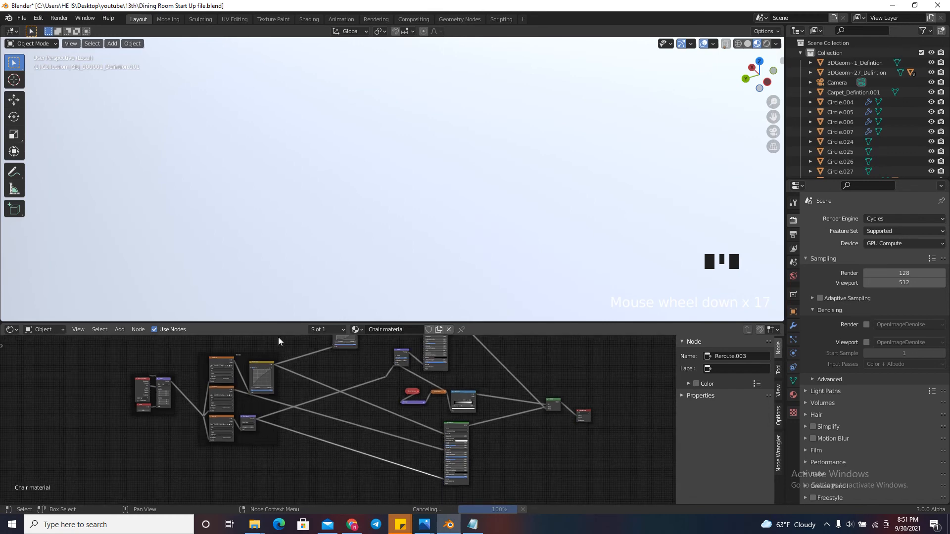
pyautogui.scroll(-3, 294, 402)
pyautogui.scroll(10, 205, 456)
pyautogui.scroll(5, 235, 430)
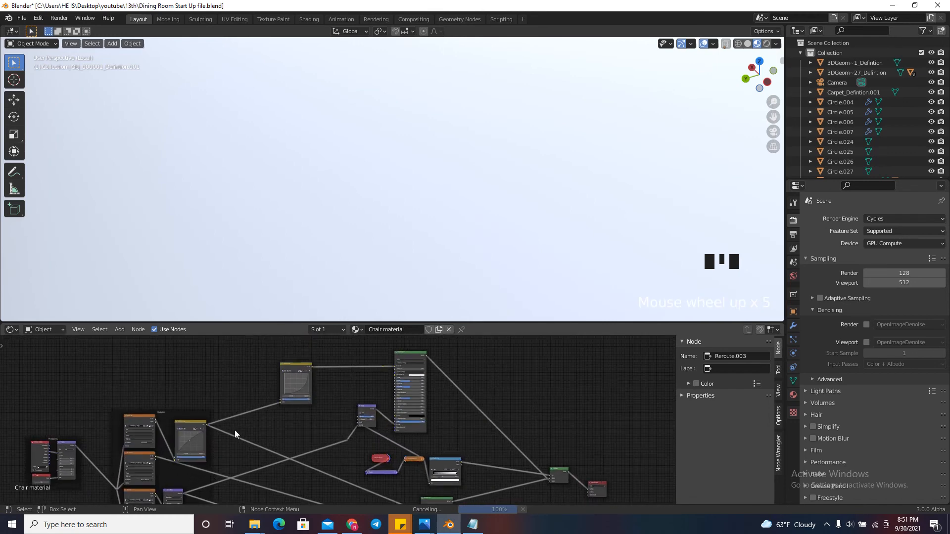
pyautogui.click(153, 459)
pyautogui.moveTo(156, 456); pyautogui.dragTo(399, 388)
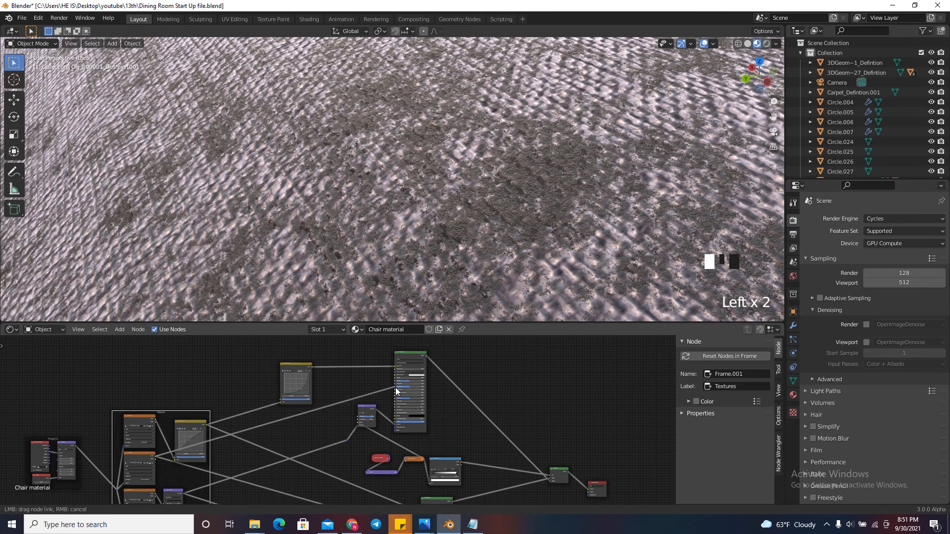
pyautogui.scroll(18, 396, 387)
pyautogui.scroll(-20, 403, 394)
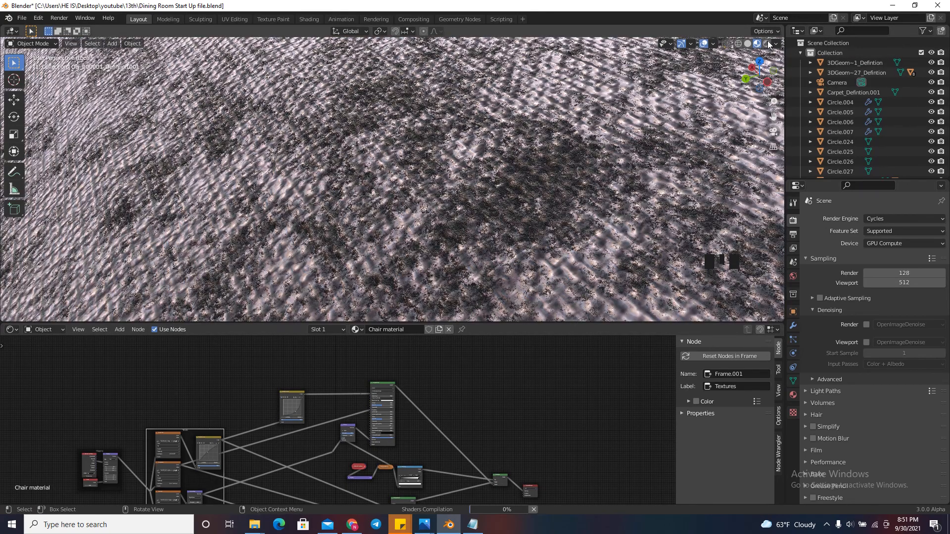
# Switch the viewport to Rendered shading and examine the seat fabric with its reconnected textures
pyautogui.click(769, 44)
pyautogui.scroll(-5, 393, 193)
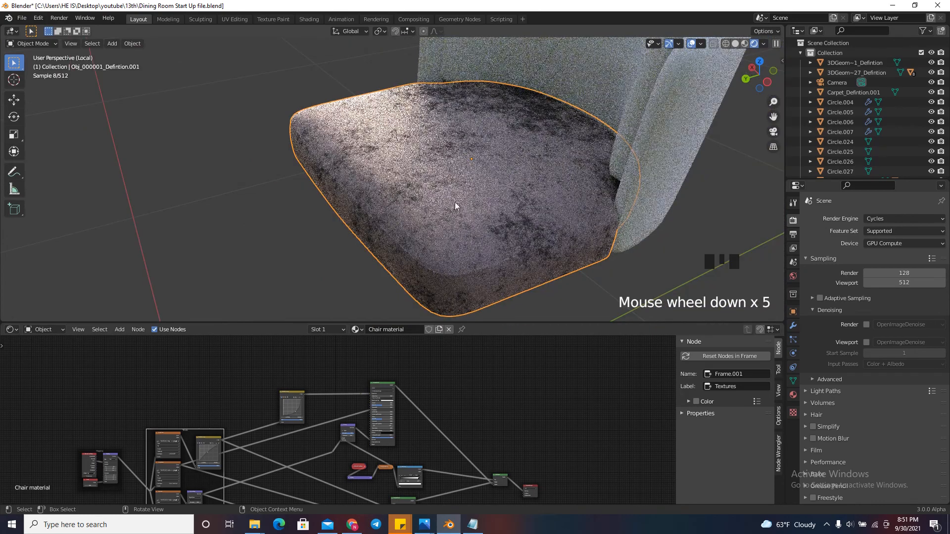
pyautogui.scroll(2, 534, 213)
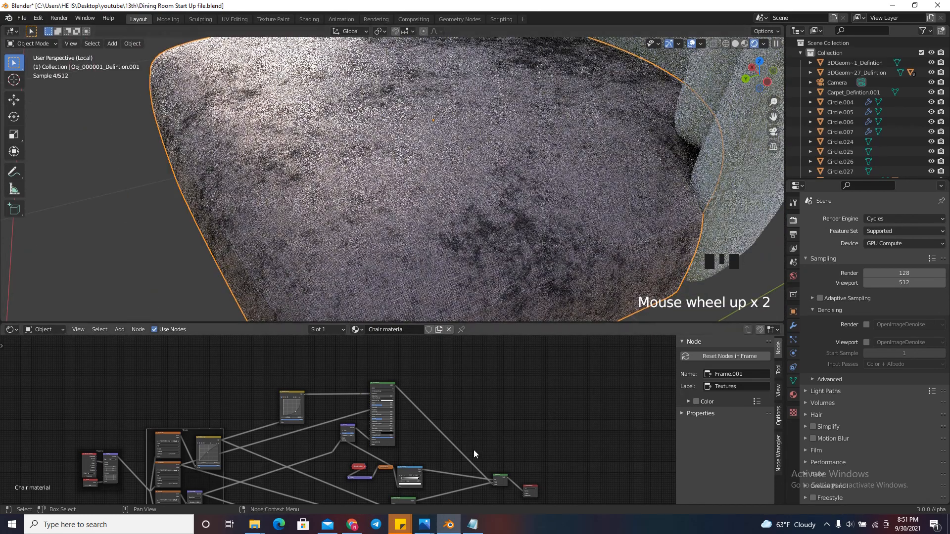
pyautogui.scroll(-8, 490, 399)
pyautogui.scroll(1, 451, 487)
pyautogui.scroll(15, 451, 487)
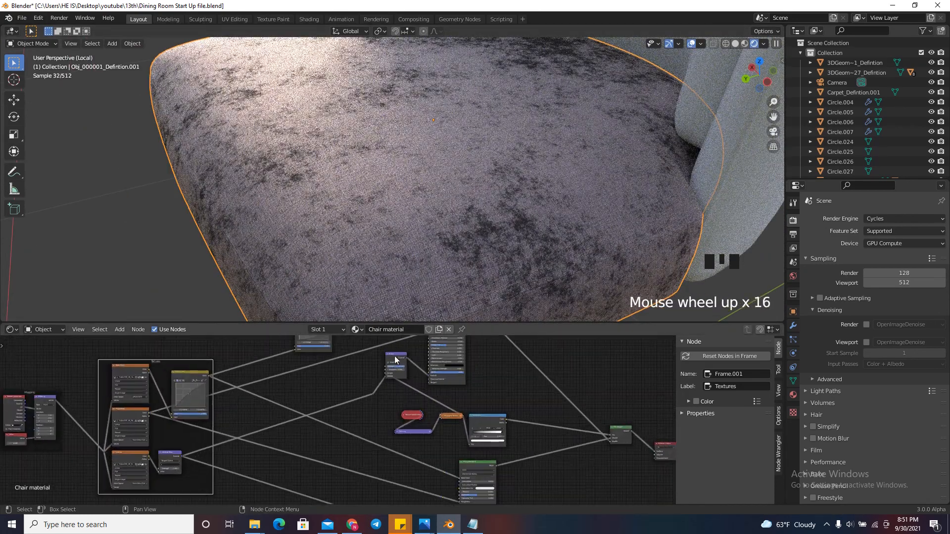
# Move the Bump node clear of the mask nodes and link its Normal output to the reroute feeding the lower Principled BSDF's Normal
pyautogui.moveTo(395, 354); pyautogui.dragTo(369, 399)
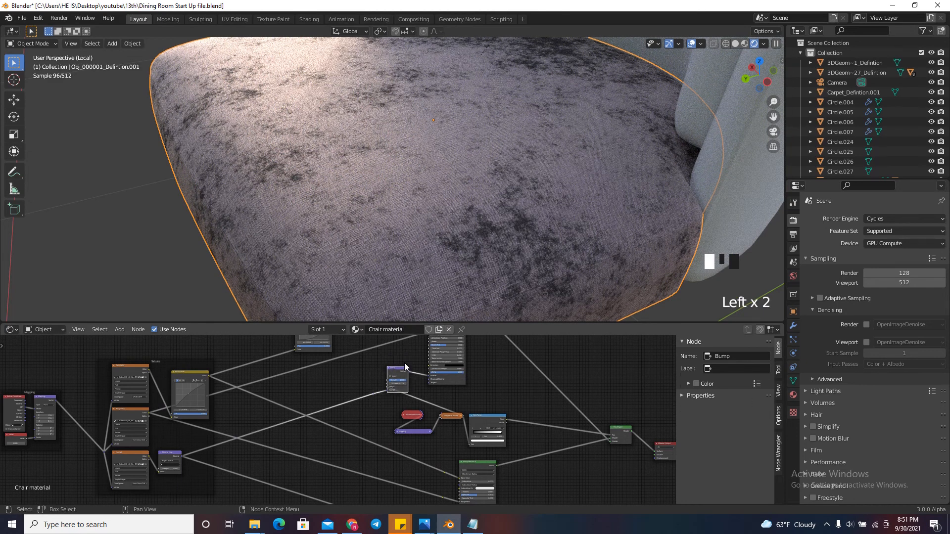
pyautogui.press('g')
pyautogui.click(370, 346)
pyautogui.scroll(4, 393, 424)
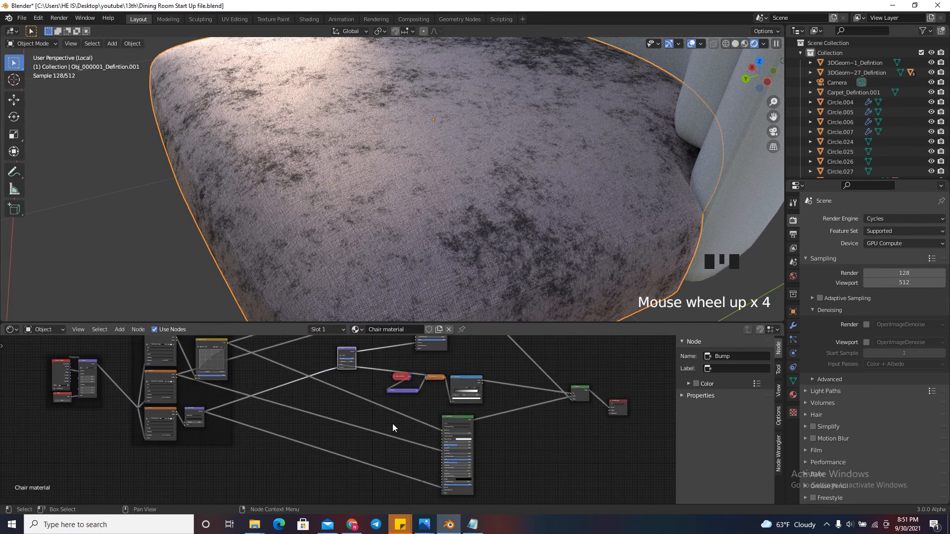
pyautogui.moveTo(356, 355); pyautogui.dragTo(376, 395)
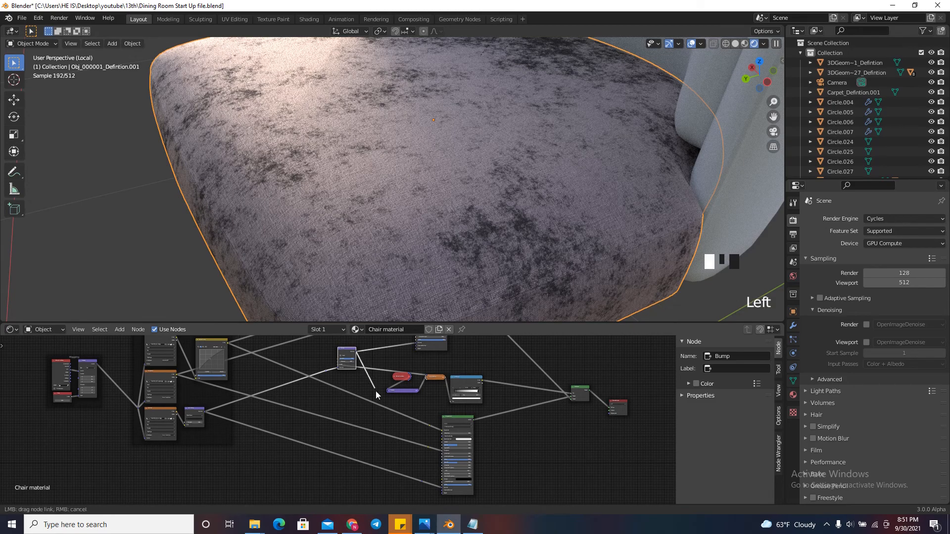
pyautogui.moveTo(424, 484); pyautogui.dragTo(430, 488)
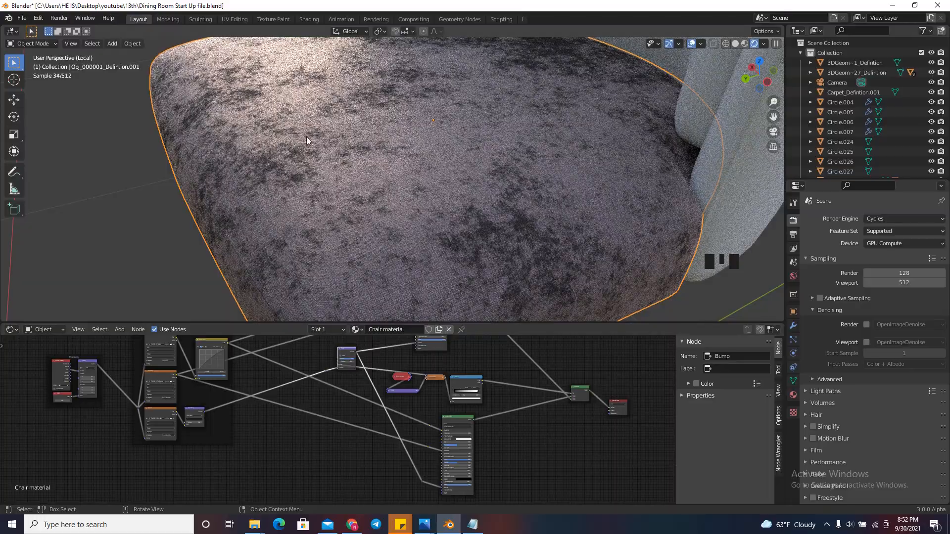
pyautogui.scroll(3, 449, 269)
pyautogui.scroll(-2, 360, 179)
pyautogui.scroll(-1, 360, 178)
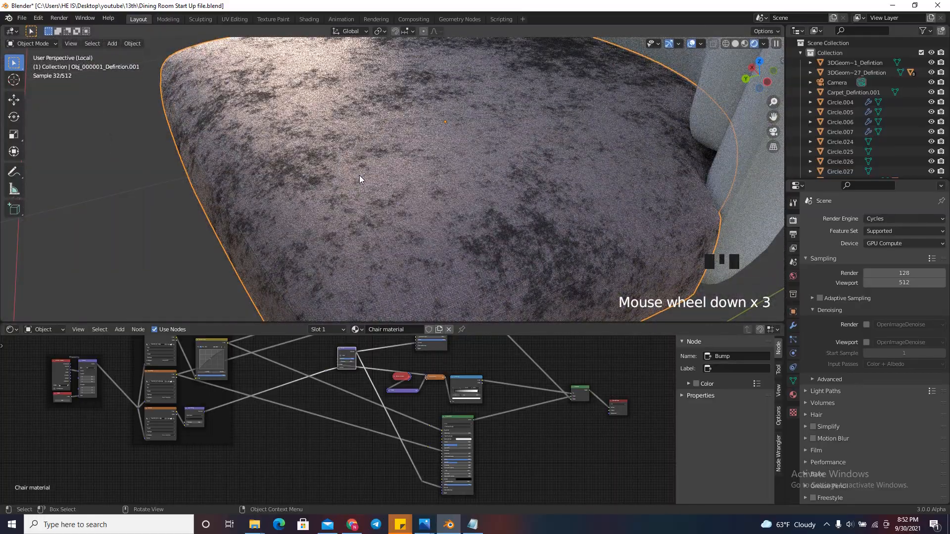
# Compare the seat fabric with the lower Principled BSDF's Sheen at 0, and restore it to 10
pyautogui.scroll(-1, 467, 455)
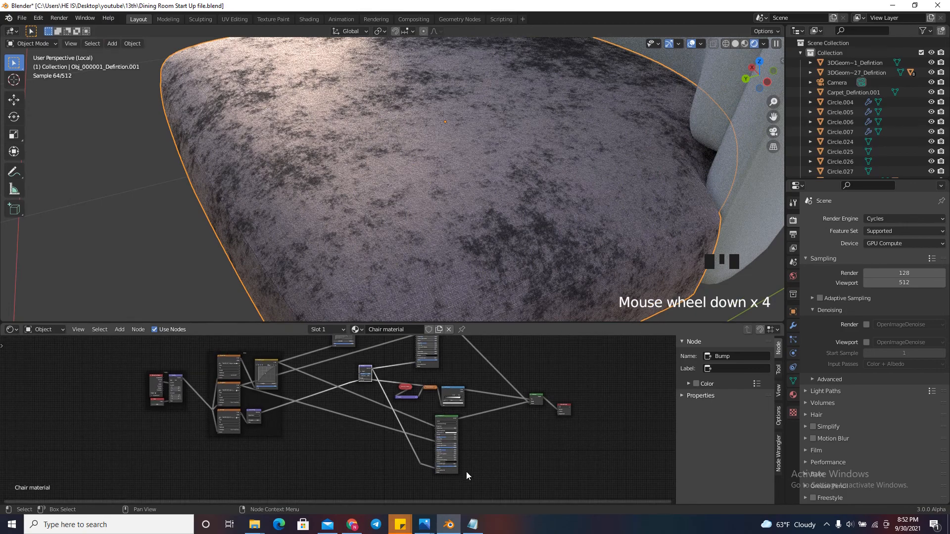
pyautogui.scroll(15, 456, 470)
pyautogui.scroll(5, 443, 446)
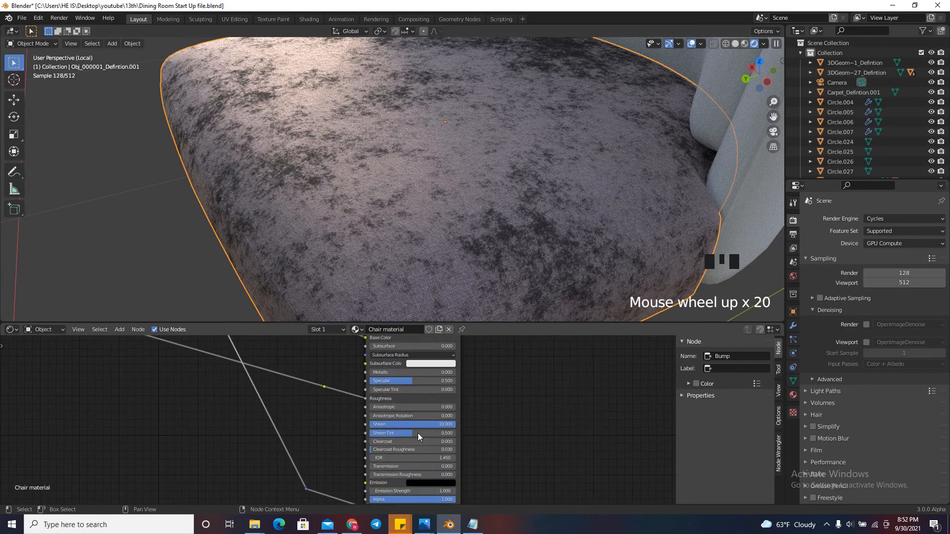
pyautogui.moveTo(435, 425); pyautogui.dragTo(316, 433)
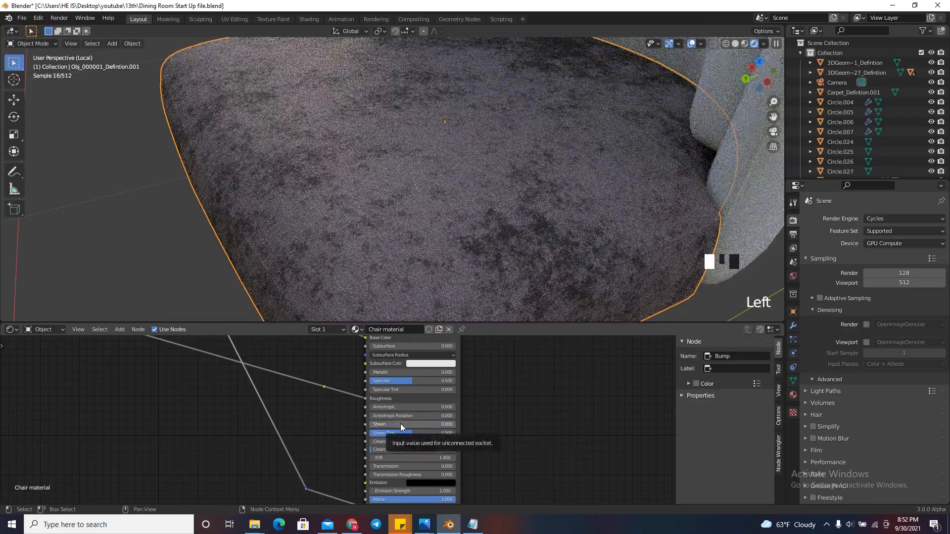
pyautogui.click(401, 425)
pyautogui.write('10')
pyautogui.press('Return')
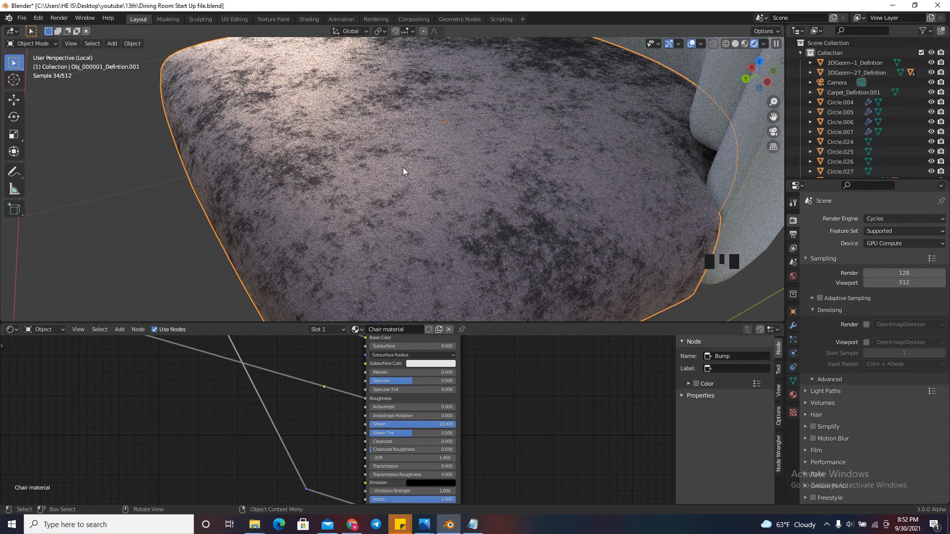
# Expand and reposition the Musgrave Texture node, and set its Scale to 0.02
pyautogui.scroll(-15, 508, 458)
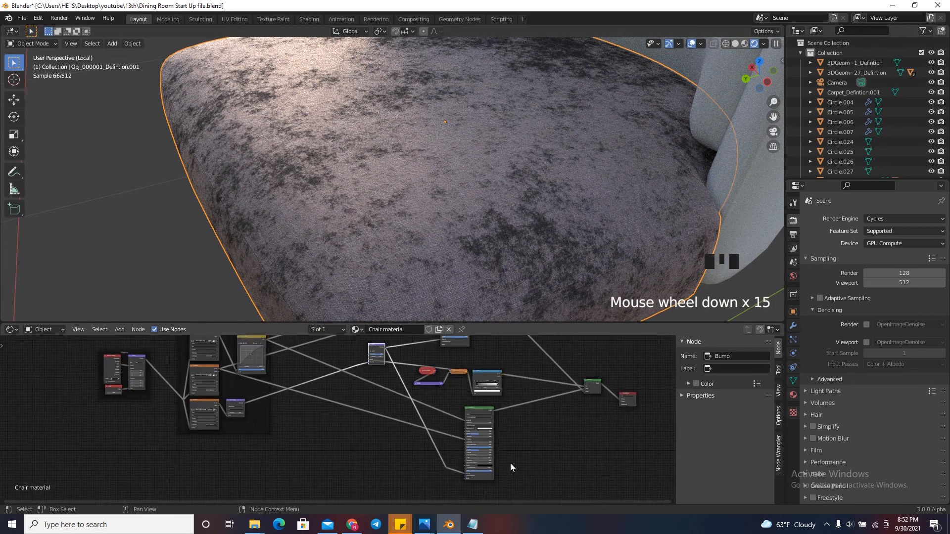
pyautogui.scroll(17, 449, 396)
pyautogui.click(466, 400)
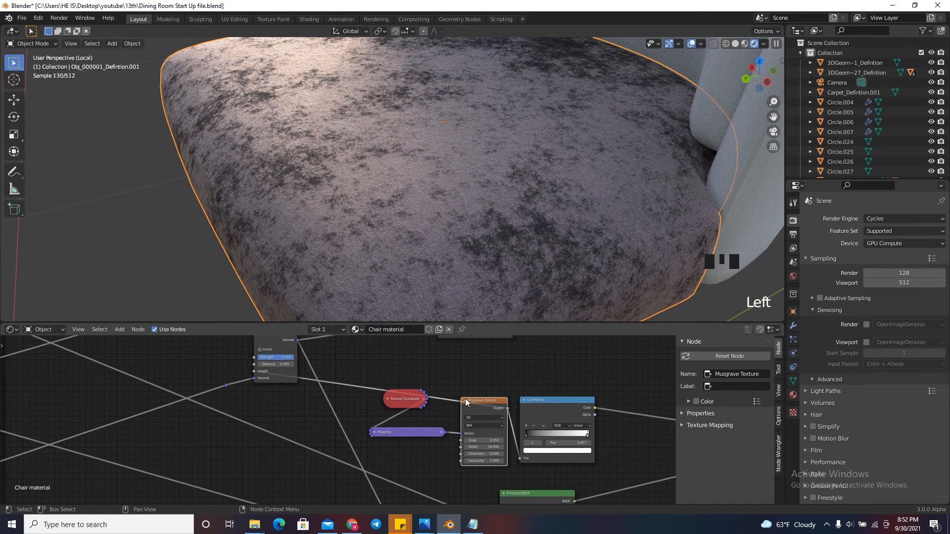
pyautogui.moveTo(465, 399); pyautogui.dragTo(456, 375)
pyautogui.scroll(8, 479, 414)
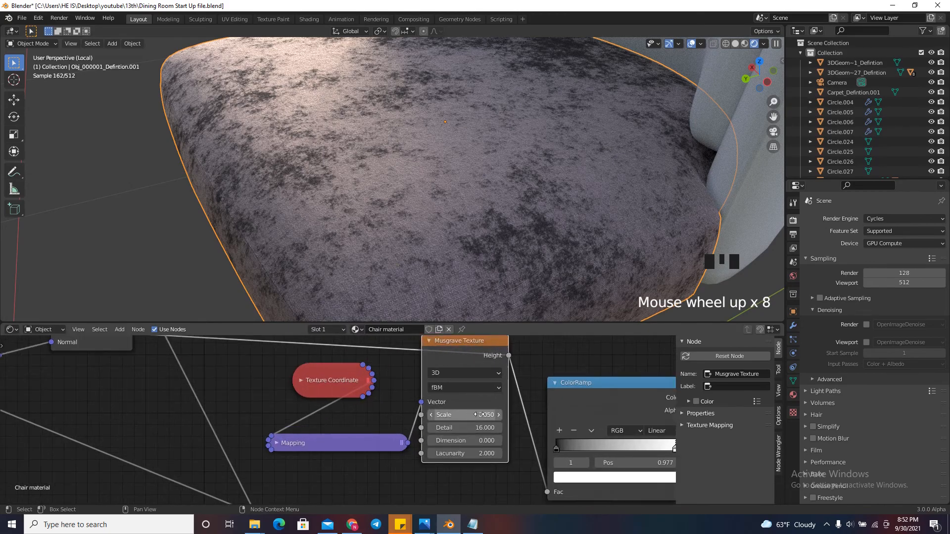
pyautogui.click(478, 415)
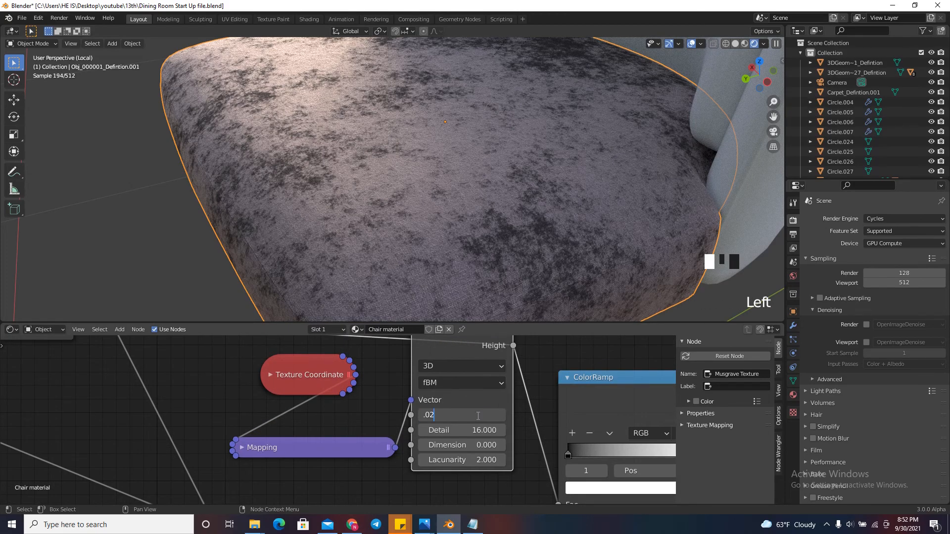
pyautogui.write('.02')
pyautogui.press('Return')
pyautogui.moveTo(476, 414); pyautogui.dragTo(523, 414)
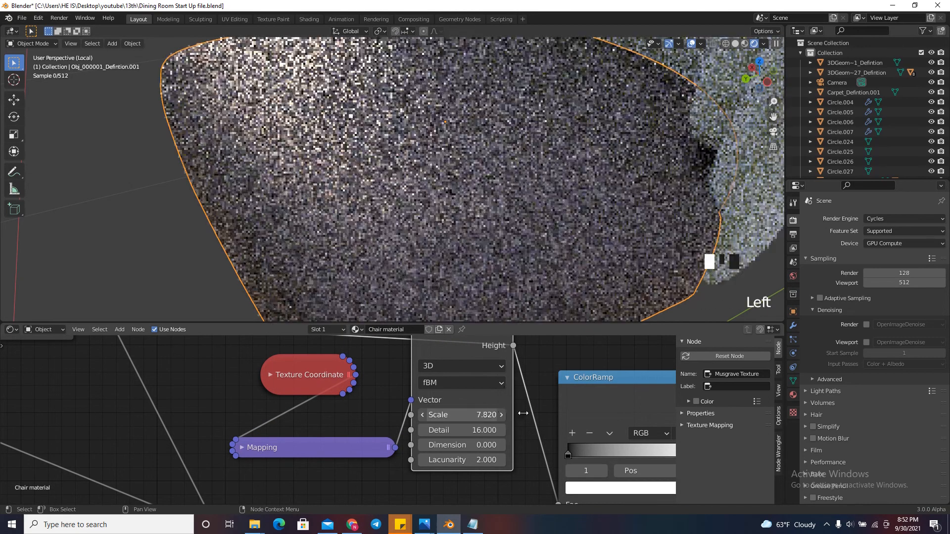
pyautogui.doubleClick(475, 414)
pyautogui.write('0.02')
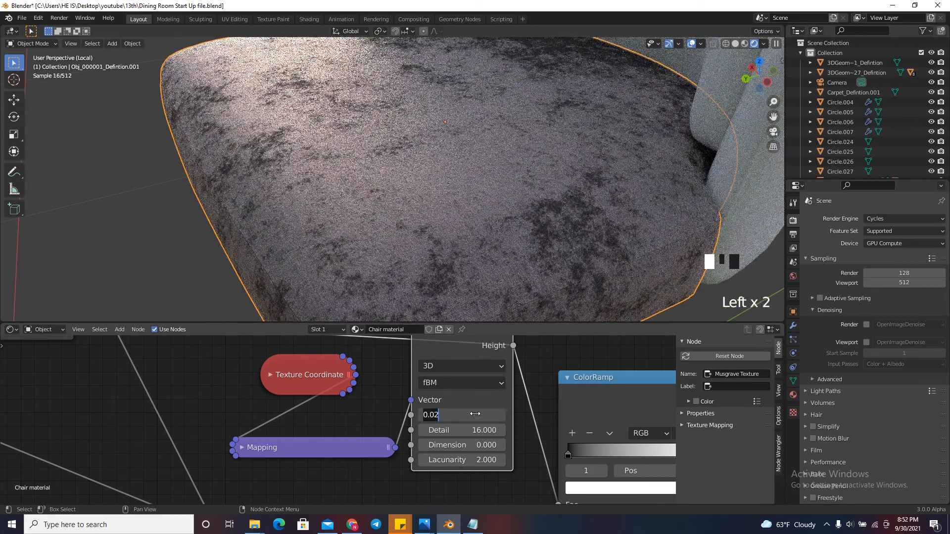
pyautogui.press('Return')
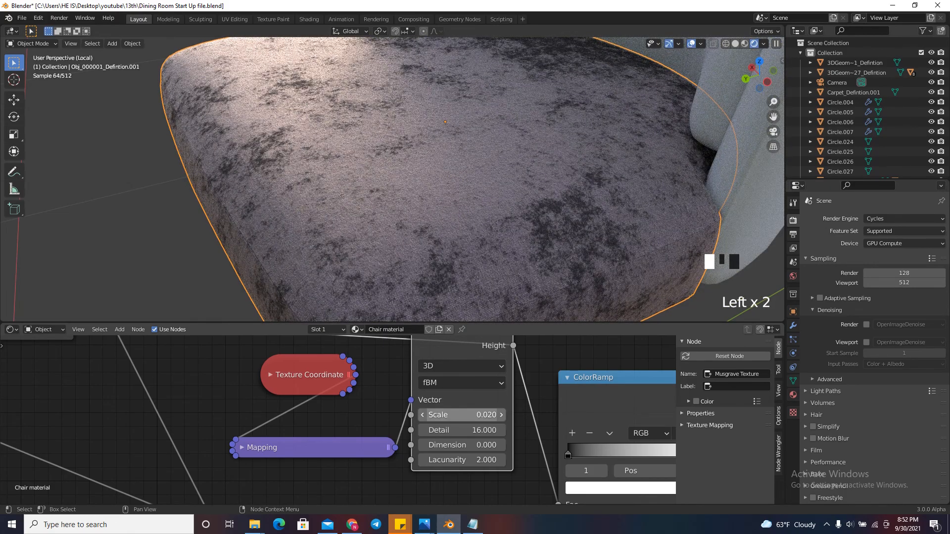
# Expand the Mapping node feeding the Musgrave Texture and set its Scale to 5 on X, Y and Z
pyautogui.click(247, 448)
pyautogui.scroll(-7, 247, 449)
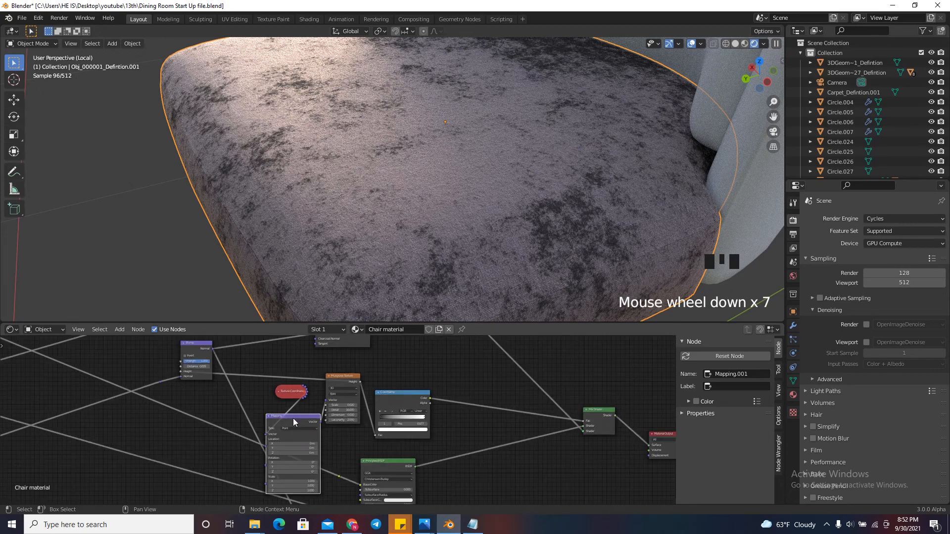
pyautogui.moveTo(294, 422)
pyautogui.mouseDown()
pyautogui.moveTo(294, 400)
pyautogui.moveTo(300, 406)
pyautogui.mouseUp()
pyautogui.scroll(-6, 300, 406)
pyautogui.scroll(15, 300, 448)
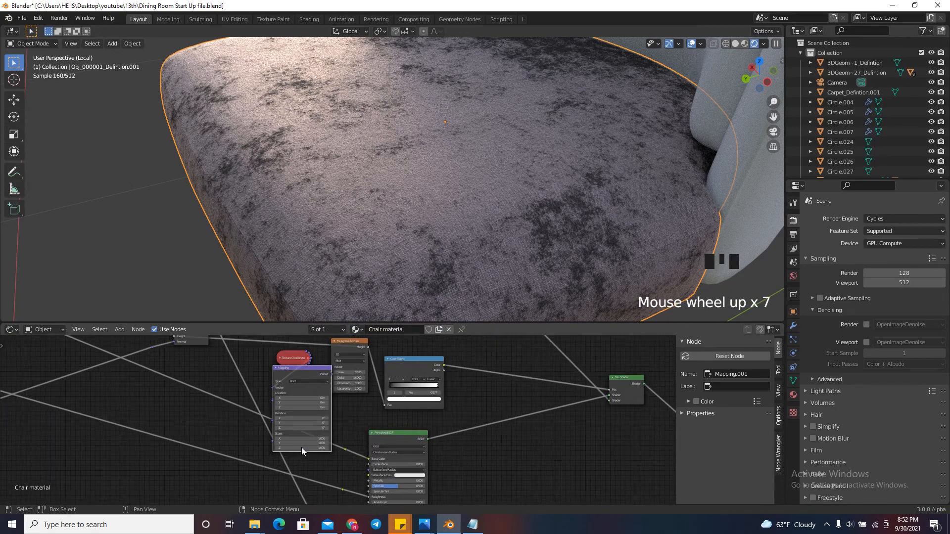
pyautogui.click(318, 435)
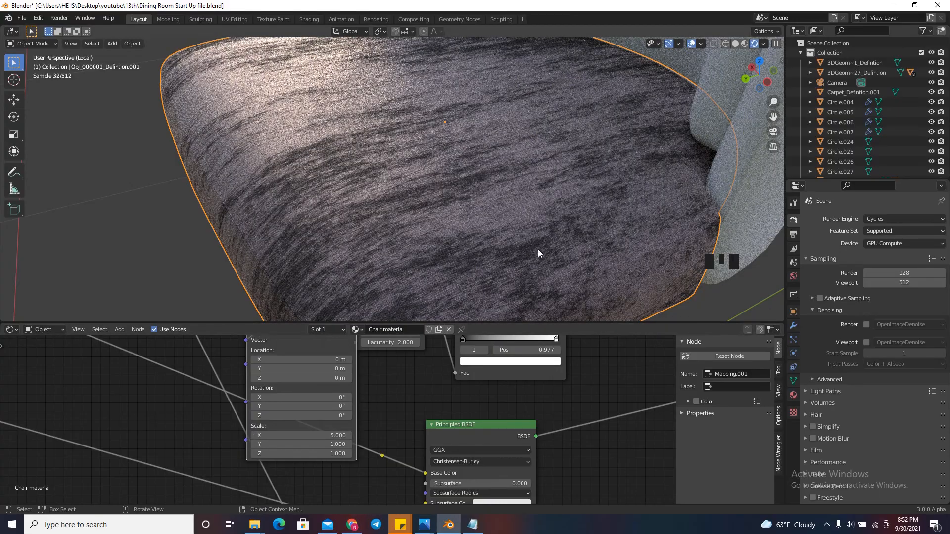
pyautogui.moveTo(349, 447); pyautogui.dragTo(396, 447)
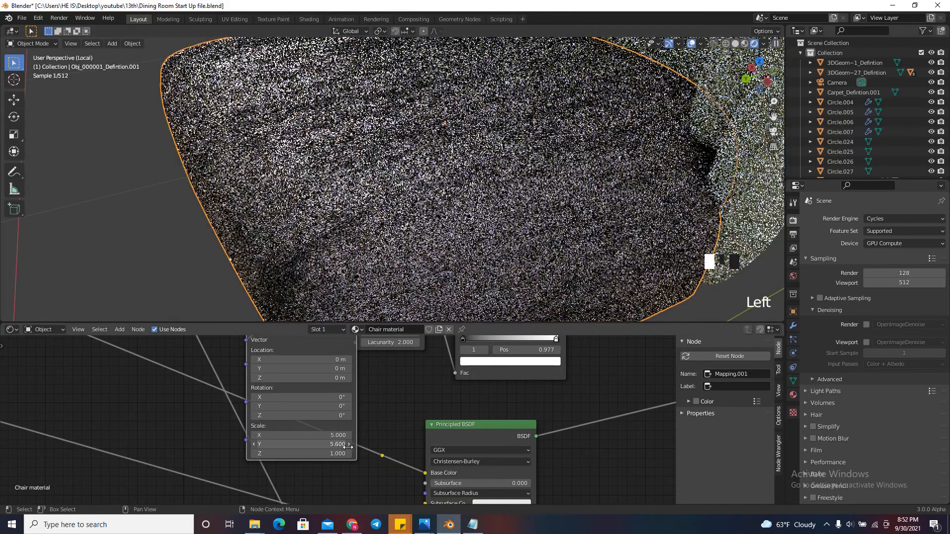
pyautogui.click(321, 444)
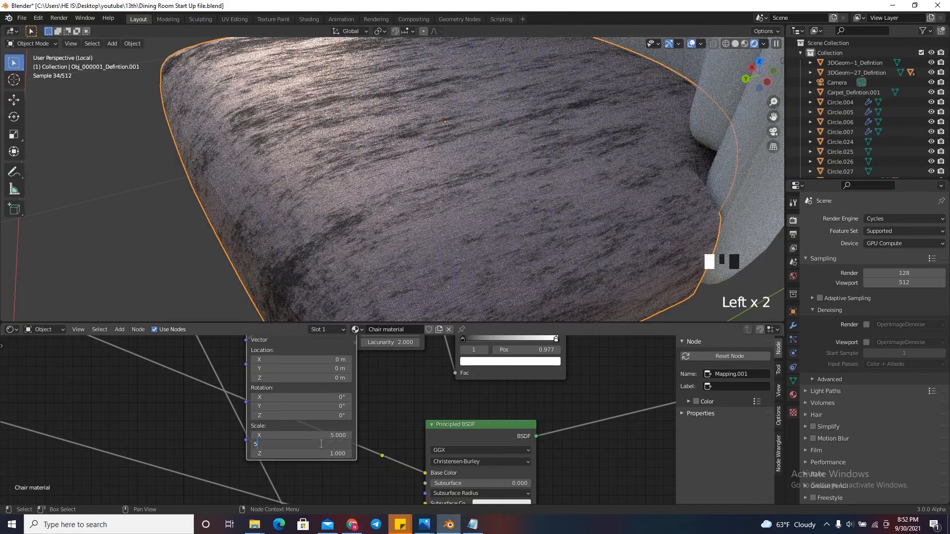
pyautogui.click(323, 454)
pyautogui.write('5')
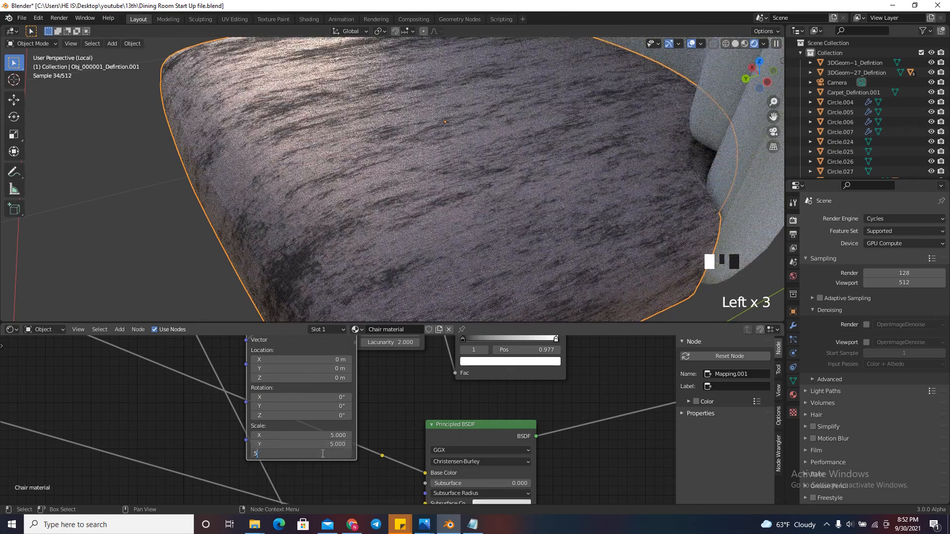
pyautogui.press('Return')
# Collapse the Musgrave mask's Mapping node, place it below the Texture Coordinate node, and check the fabric on the seat
pyautogui.scroll(-4, 442, 95)
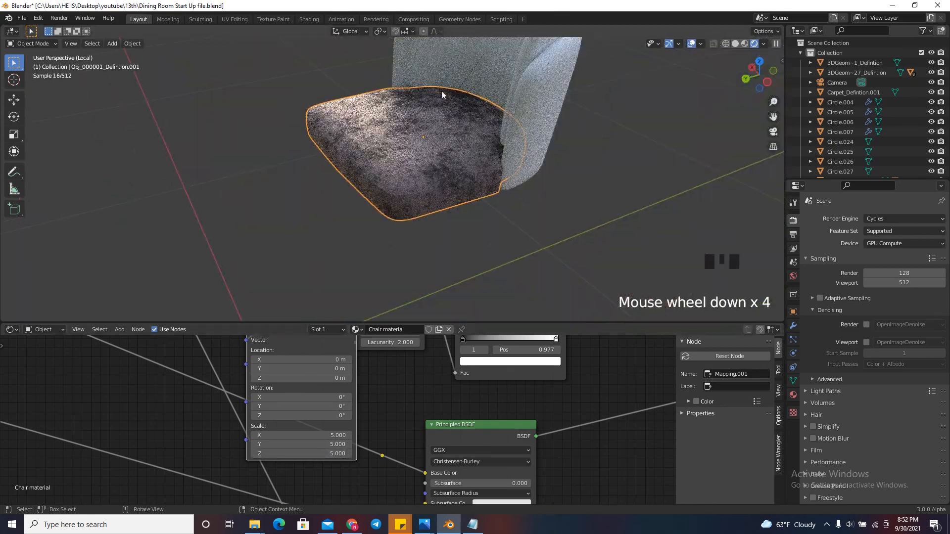
pyautogui.scroll(-11, 315, 367)
pyautogui.scroll(6, 315, 368)
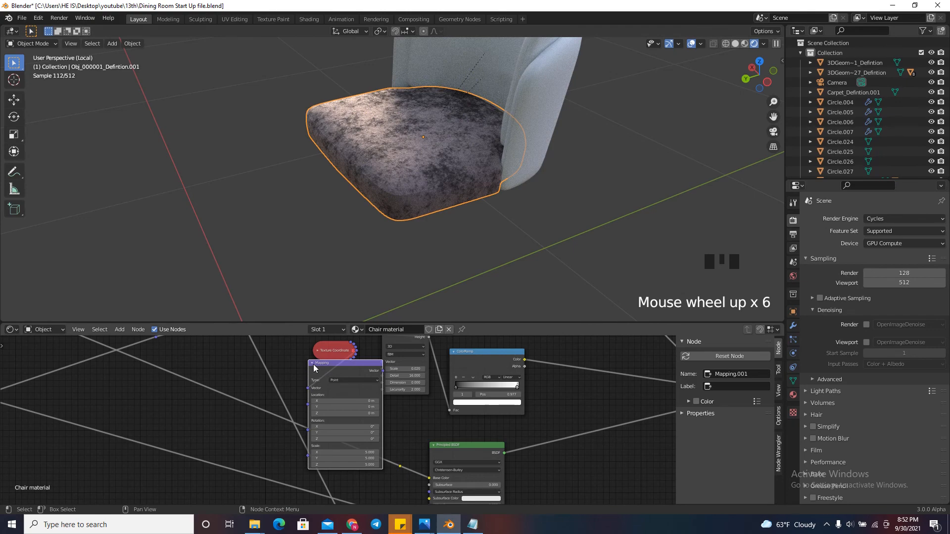
pyautogui.click(313, 364)
pyautogui.moveTo(349, 367); pyautogui.dragTo(338, 386)
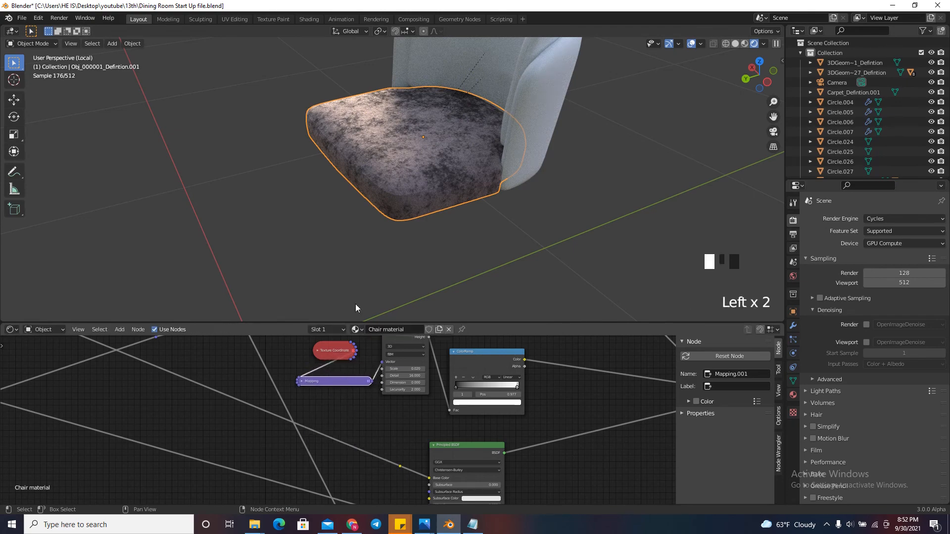
pyautogui.scroll(3, 482, 113)
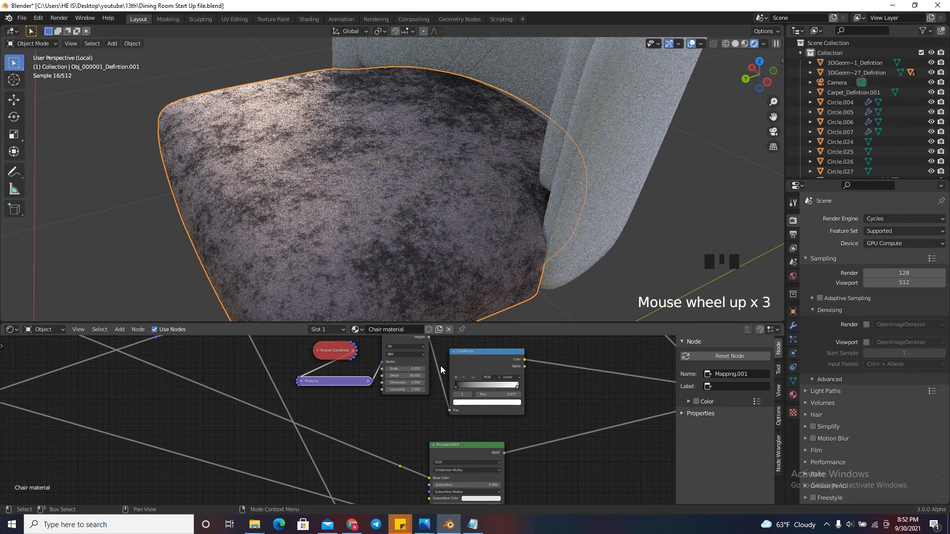
pyautogui.scroll(-7, 404, 444)
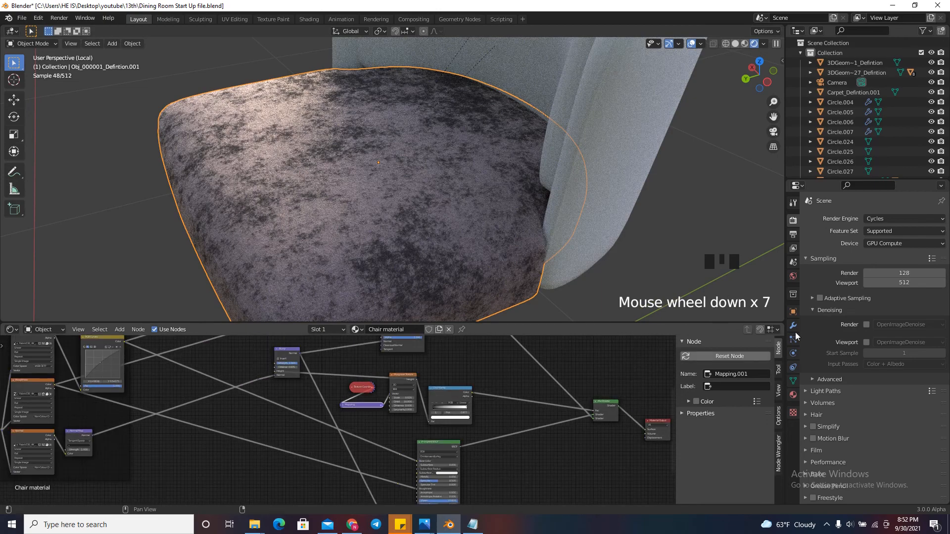
# Apply the seat's Chair material to the outer shell and the inner cushion of the chair's backrest
pyautogui.click(793, 395)
pyautogui.moveTo(809, 250); pyautogui.dragTo(603, 171)
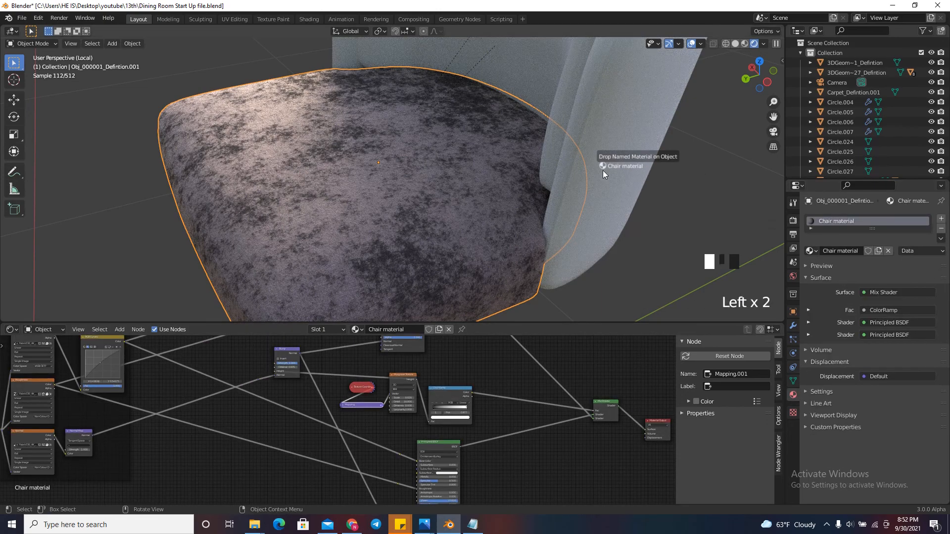
pyautogui.scroll(-5, 485, 275)
pyautogui.scroll(4, 531, 187)
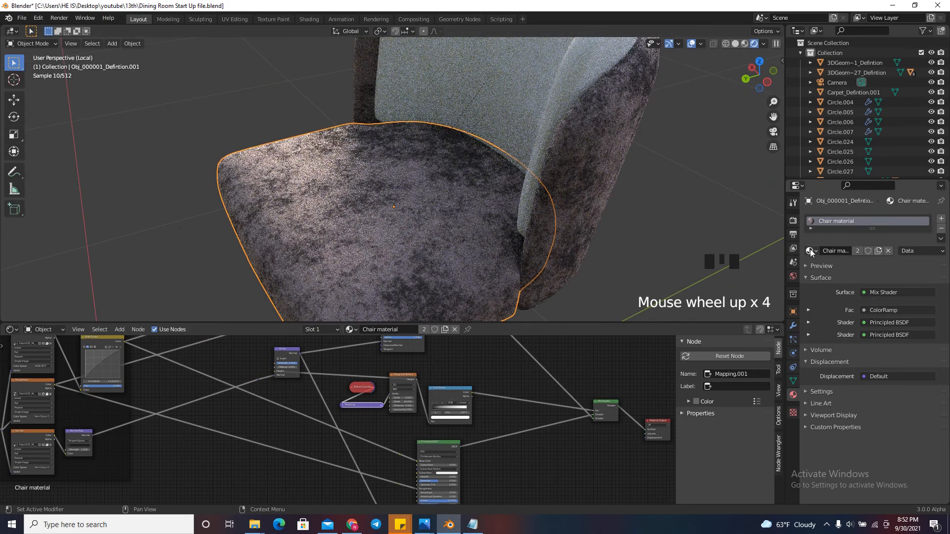
pyautogui.moveTo(810, 251); pyautogui.dragTo(510, 169)
pyautogui.scroll(-5, 509, 169)
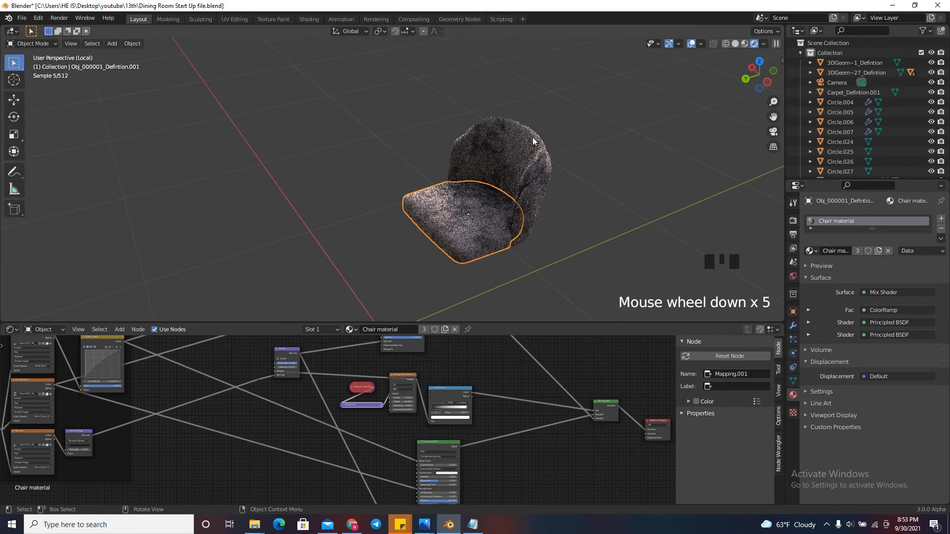
pyautogui.scroll(2, 510, 170)
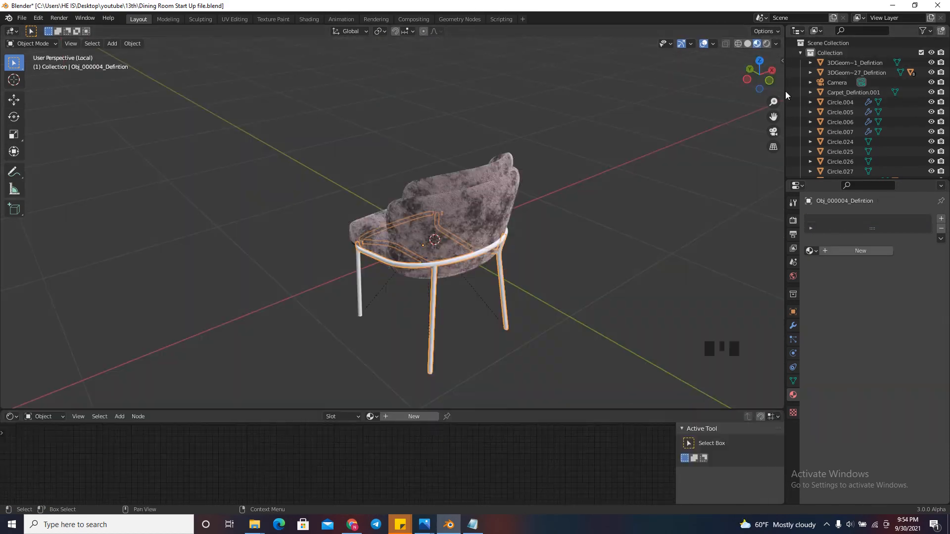
# Create a new material on the selected chair leg frame and name it Chair leg metallic
pyautogui.moveTo(762, 75); pyautogui.dragTo(524, 238)
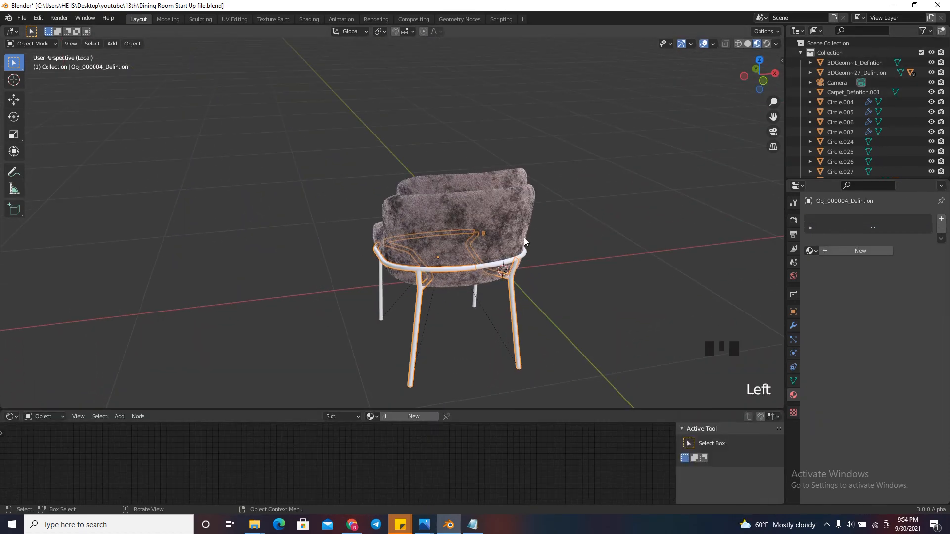
pyautogui.click(416, 421)
pyautogui.moveTo(459, 411); pyautogui.dragTo(461, 253)
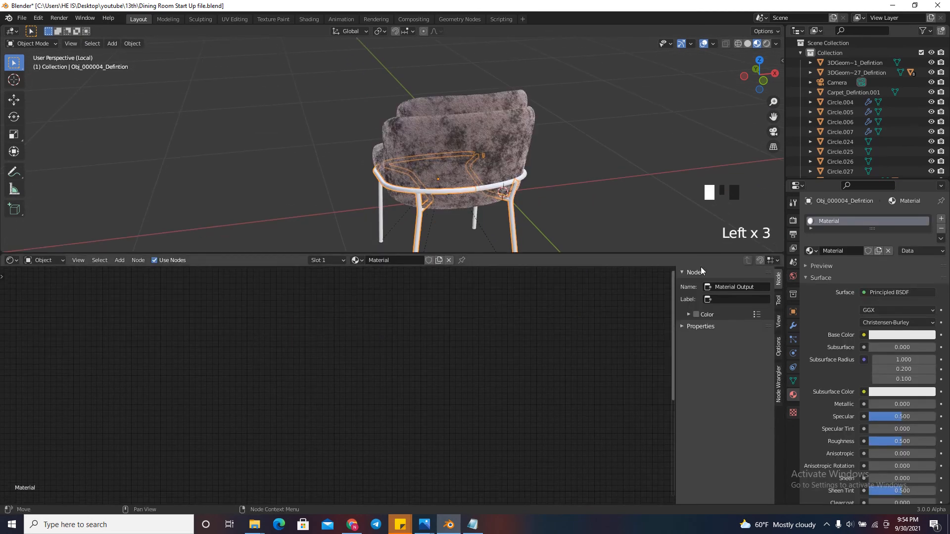
pyautogui.click(842, 219)
pyautogui.doubleClick(843, 219)
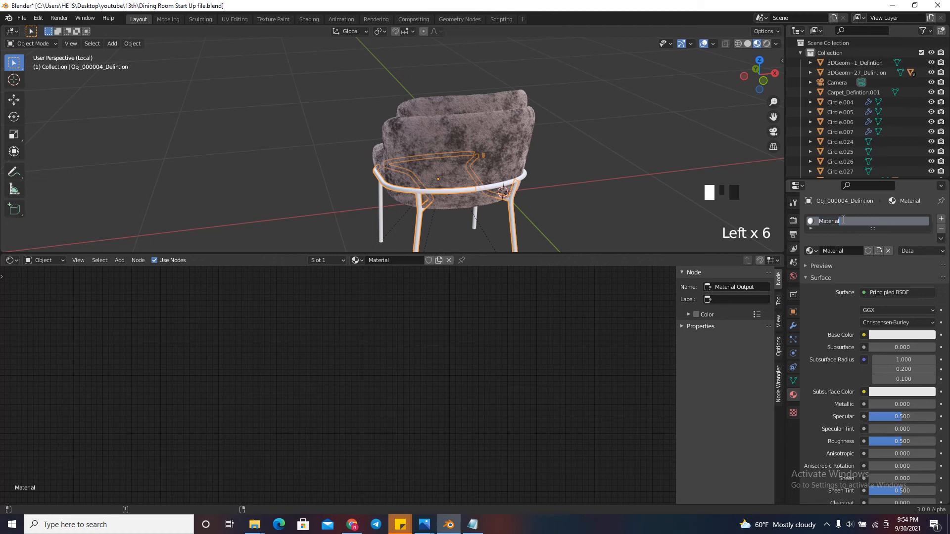
pyautogui.write('Chair leg me')
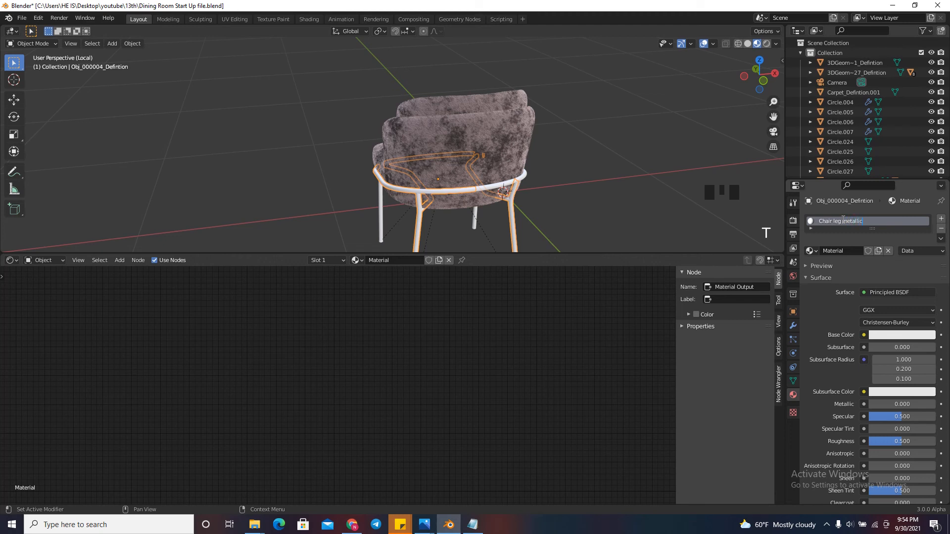
pyautogui.press('Return')
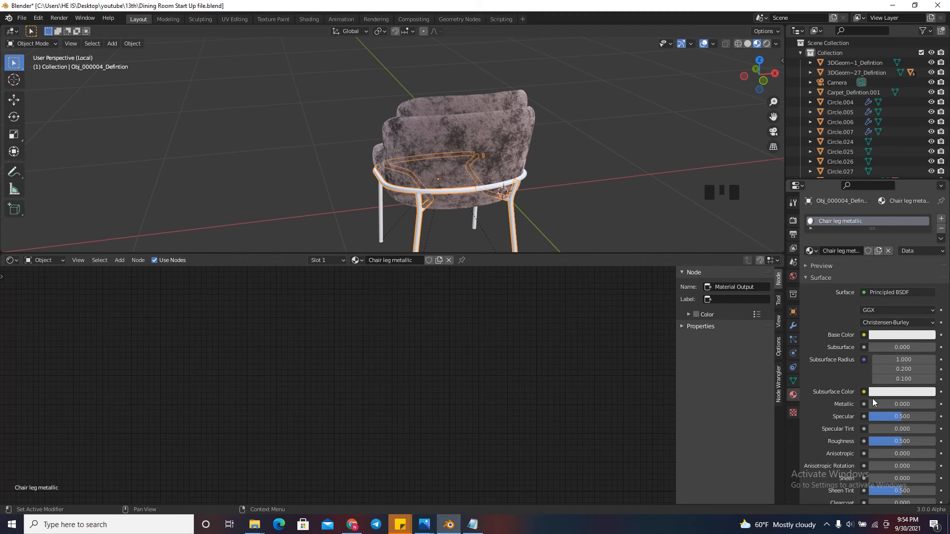
# Set the Chair leg metallic material's Metallic to 1.000 and its Roughness to 0.044
pyautogui.moveTo(883, 406); pyautogui.dragTo(936, 406)
pyautogui.scroll(8, 432, 198)
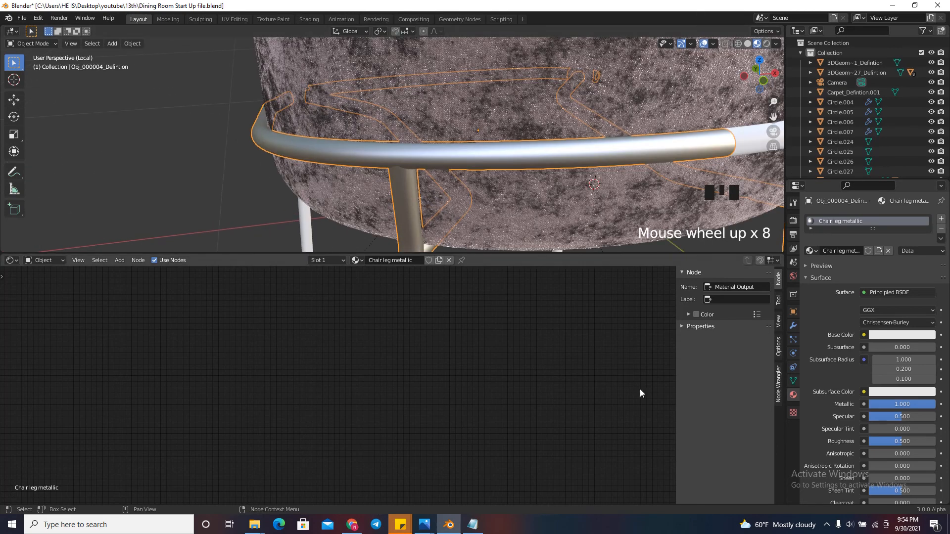
pyautogui.moveTo(900, 441); pyautogui.dragTo(854, 430)
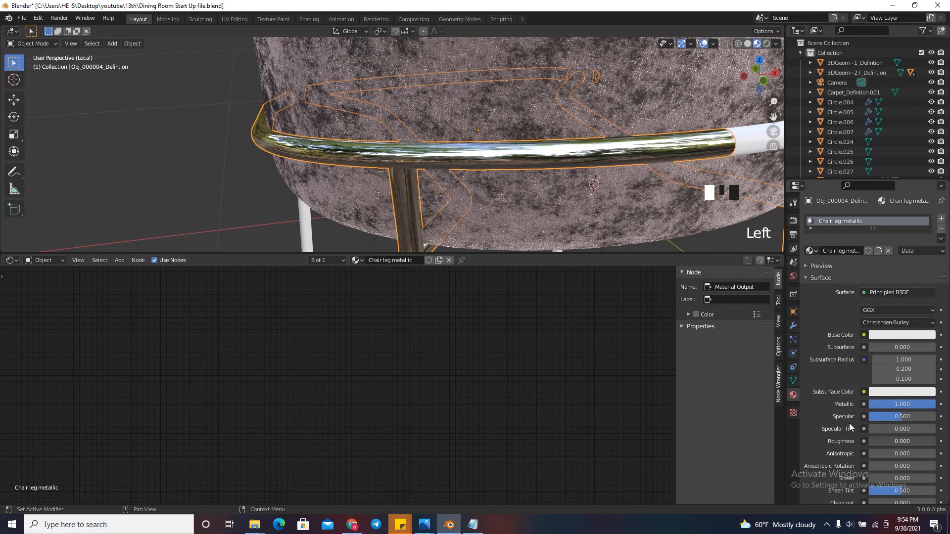
pyautogui.moveTo(857, 429); pyautogui.dragTo(859, 430)
pyautogui.scroll(4, 393, 150)
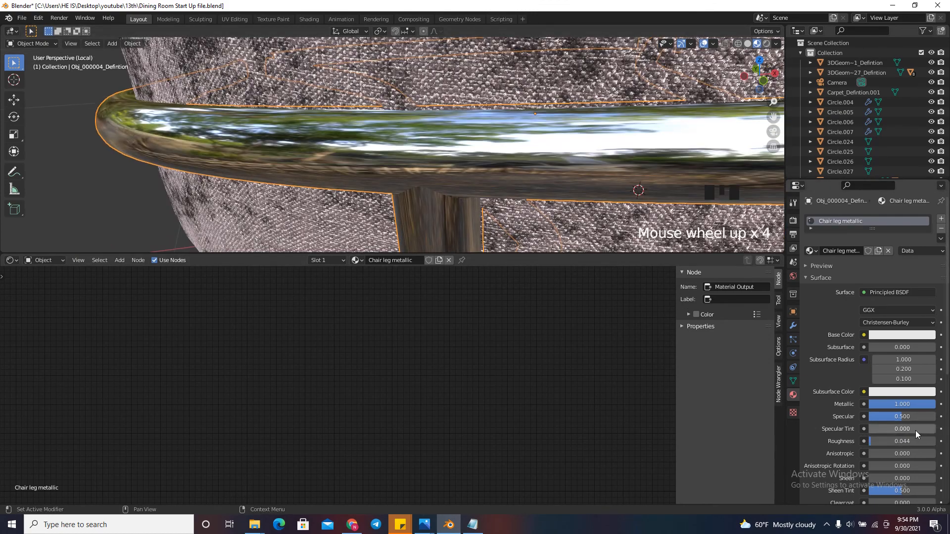
# Change the Principled BSDF's Base Color to a golden orange in the leg material's node tree
pyautogui.scroll(-14, 531, 383)
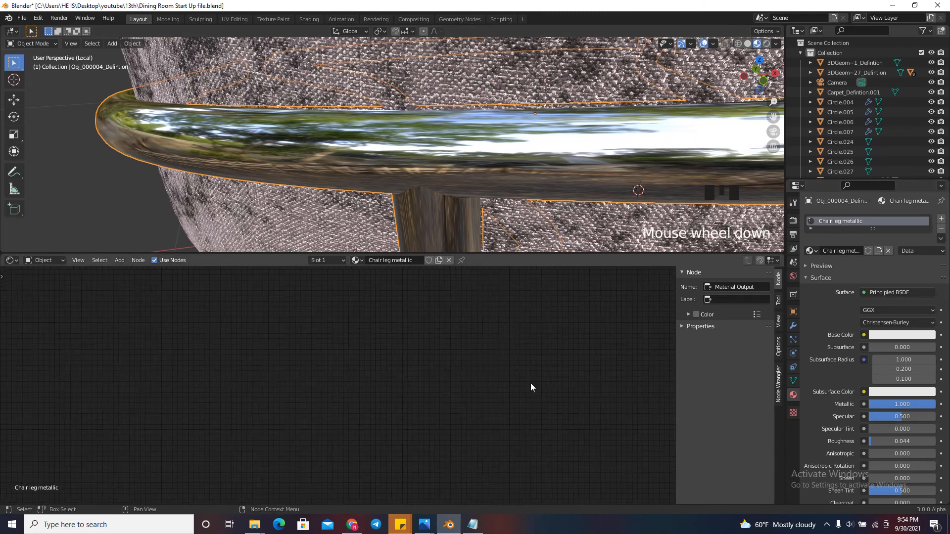
pyautogui.scroll(12, 524, 423)
pyautogui.scroll(6, 444, 335)
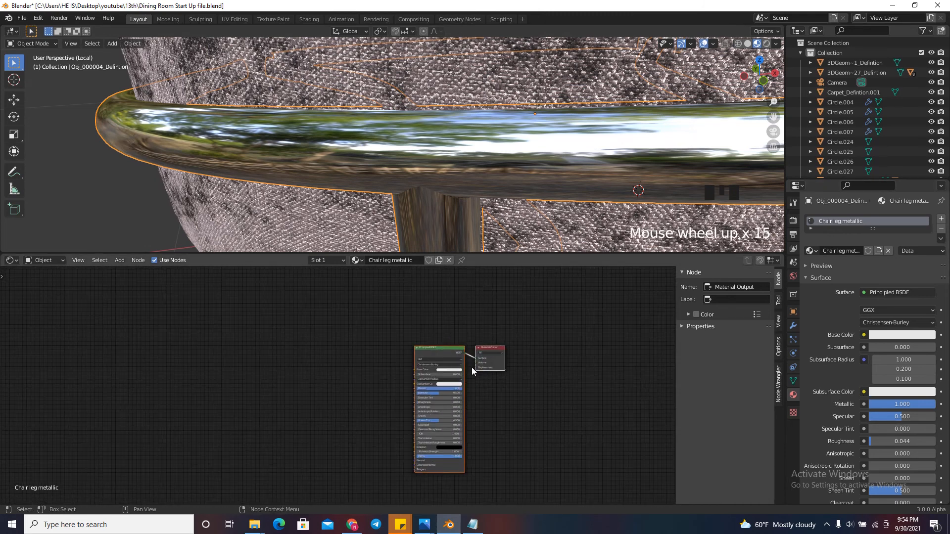
pyautogui.scroll(5, 435, 386)
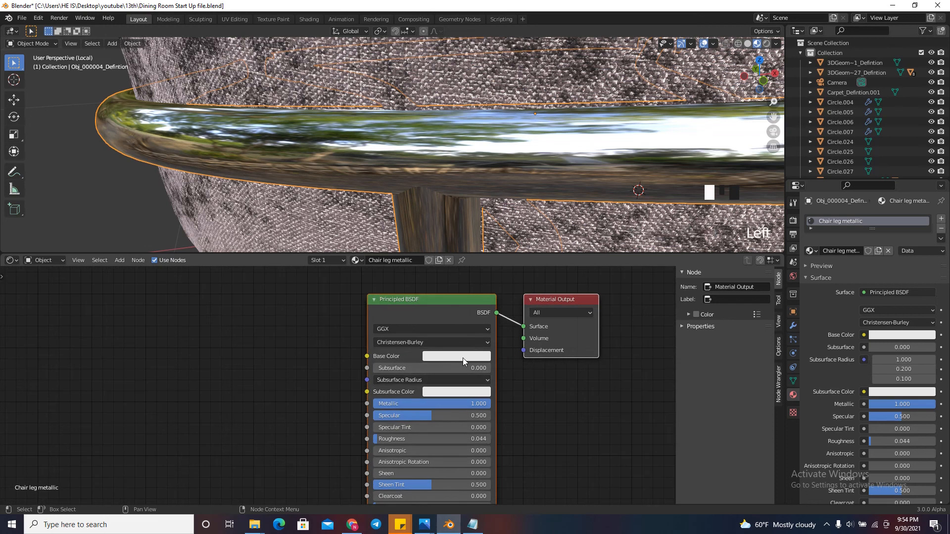
pyautogui.click(463, 357)
pyautogui.click(455, 260)
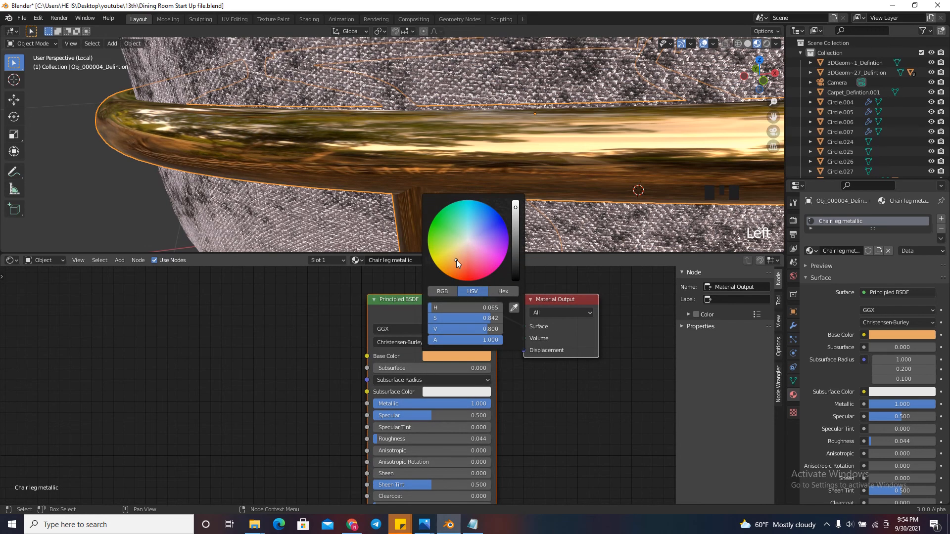
pyautogui.scroll(-5, 505, 396)
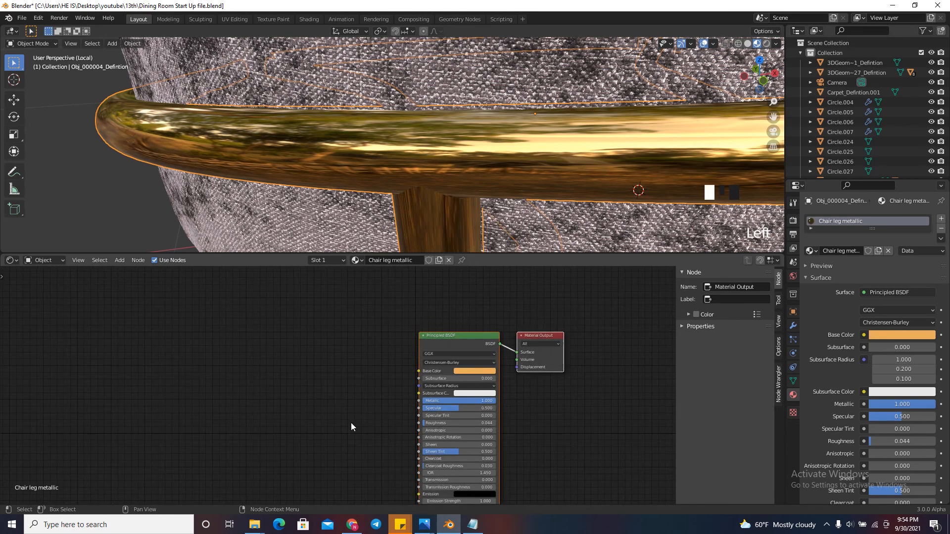
# Import Scratches003_2K_var1.jpg as an image texture, connect its Color to Roughness, and set its color space to Non-Colour Data
pyautogui.moveTo(254, 525)
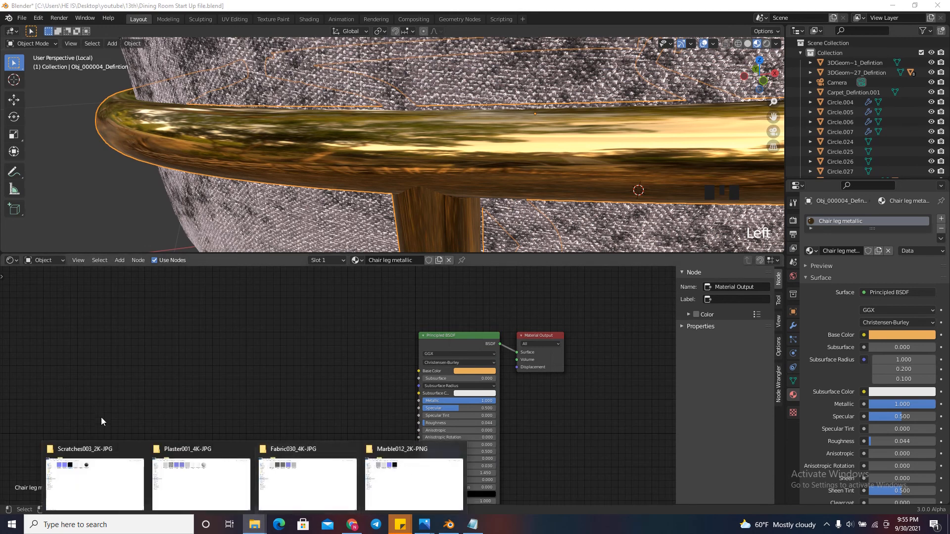
pyautogui.click(94, 464)
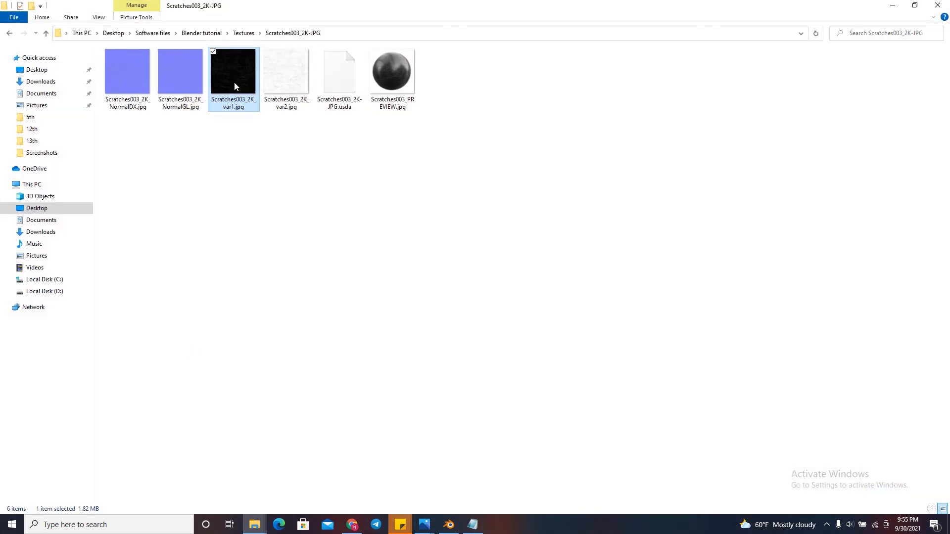
pyautogui.moveTo(233, 82); pyautogui.dragTo(475, 467)
pyautogui.scroll(6, 331, 351)
pyautogui.click(263, 424)
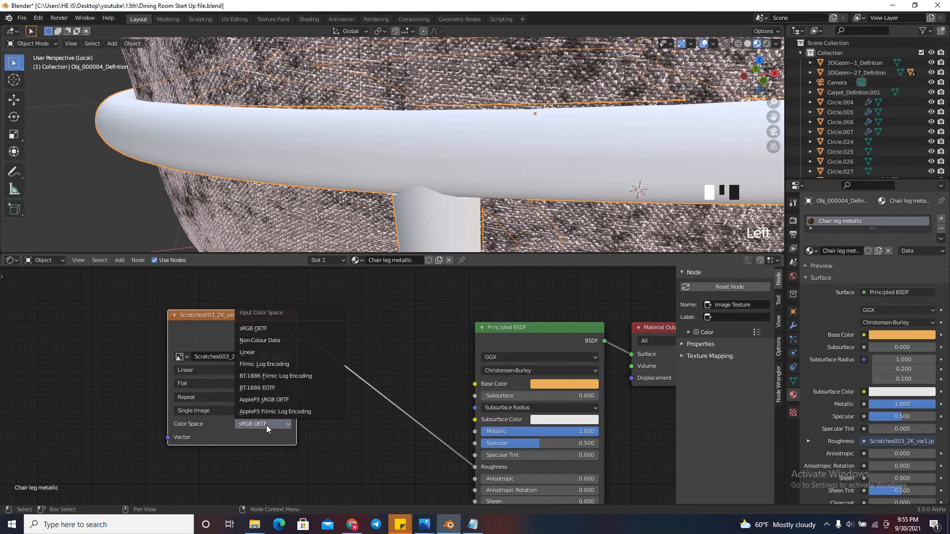
pyautogui.click(267, 426)
pyautogui.scroll(-1, 266, 426)
pyautogui.scroll(-5, 381, 372)
pyautogui.scroll(3, 272, 359)
pyautogui.moveTo(267, 340); pyautogui.dragTo(265, 367)
# Add Mapping and Texture Coordinate nodes to the Scratches003_2K_var1 texture, driven by the UV output
pyautogui.hotkey('ctrl', 't')
pyautogui.scroll(-7, 265, 367)
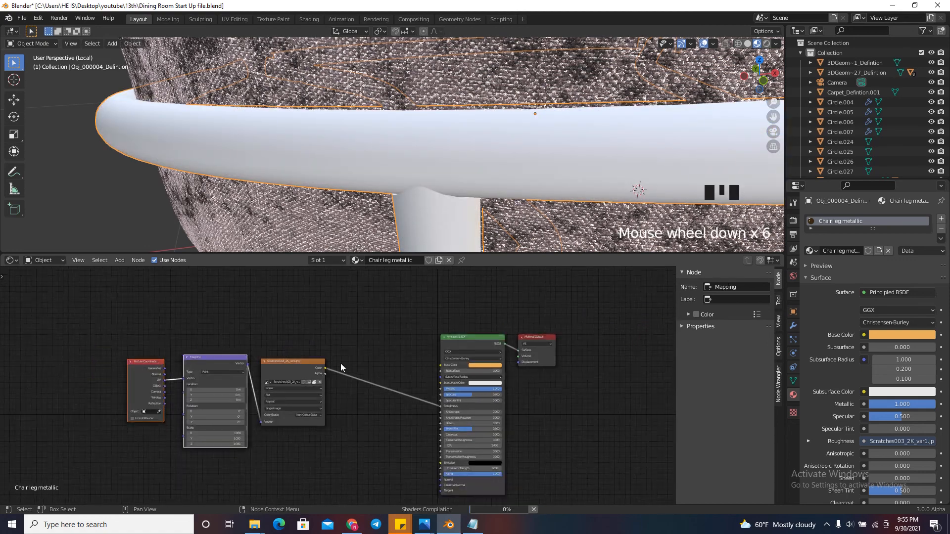
pyautogui.scroll(4, 204, 437)
pyautogui.scroll(4, 171, 366)
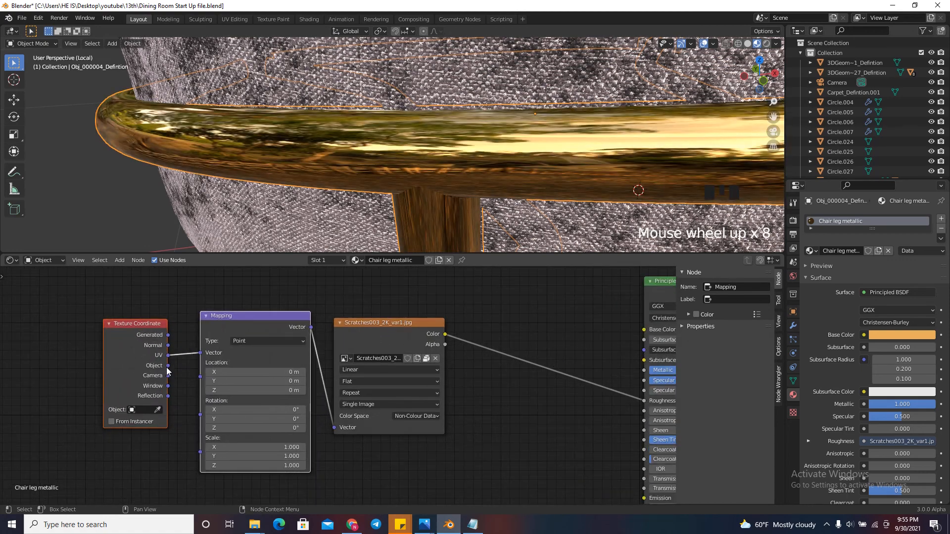
pyautogui.moveTo(167, 367)
pyautogui.mouseDown()
pyautogui.moveTo(211, 361)
pyautogui.moveTo(172, 367)
pyautogui.mouseUp()
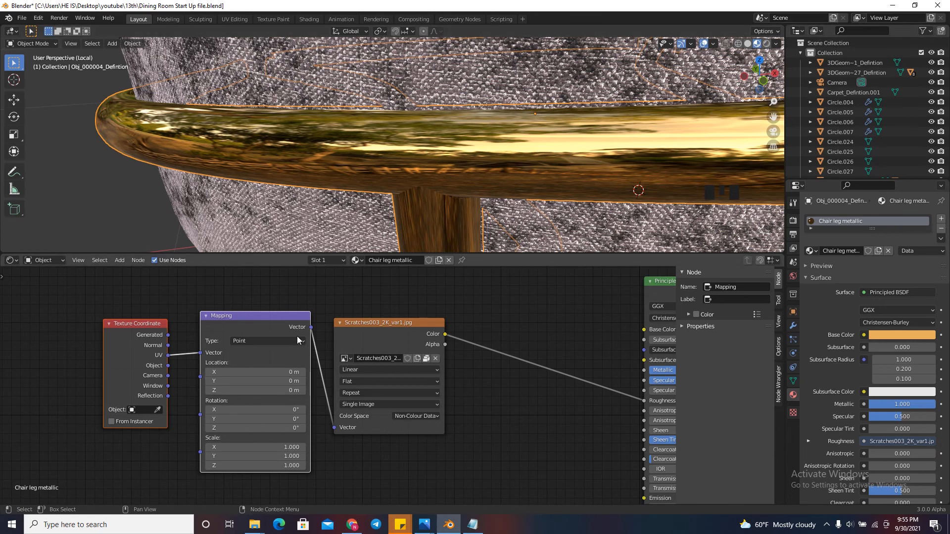
# Compare the NormalDX and NormalGL images of the Scratches003_2K-JPG texture set in the Photos viewer
pyautogui.scroll(-8, 299, 341)
pyautogui.moveTo(255, 525)
pyautogui.moveTo(415, 490)
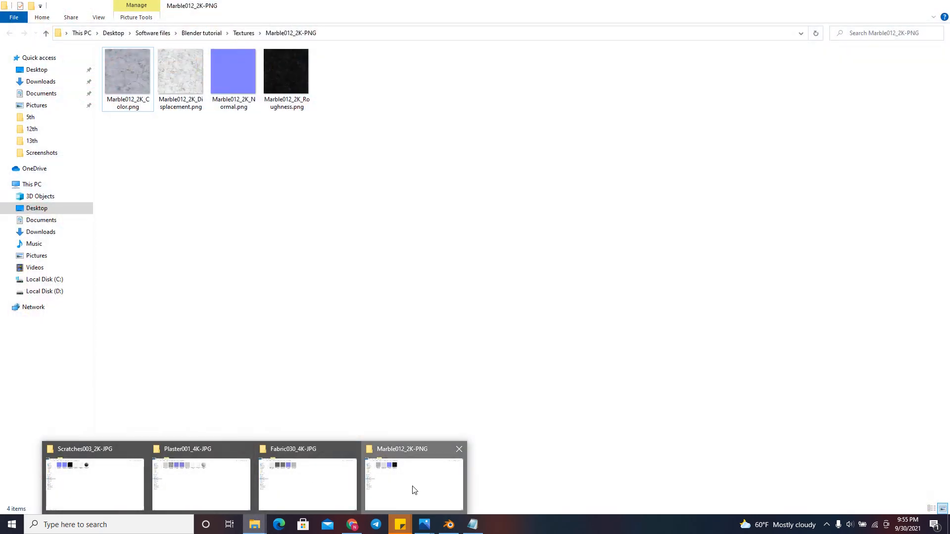
pyautogui.click(99, 482)
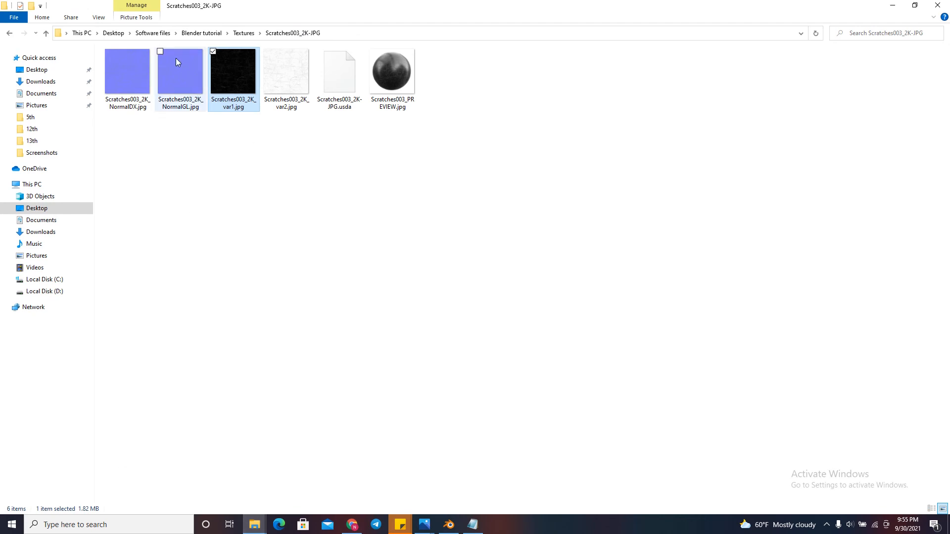
pyautogui.click(183, 74)
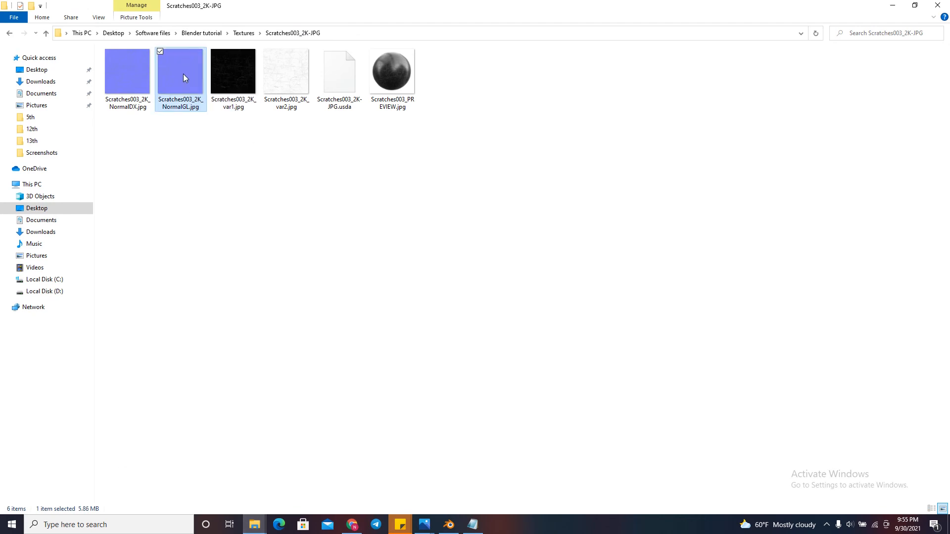
pyautogui.doubleClick(138, 93)
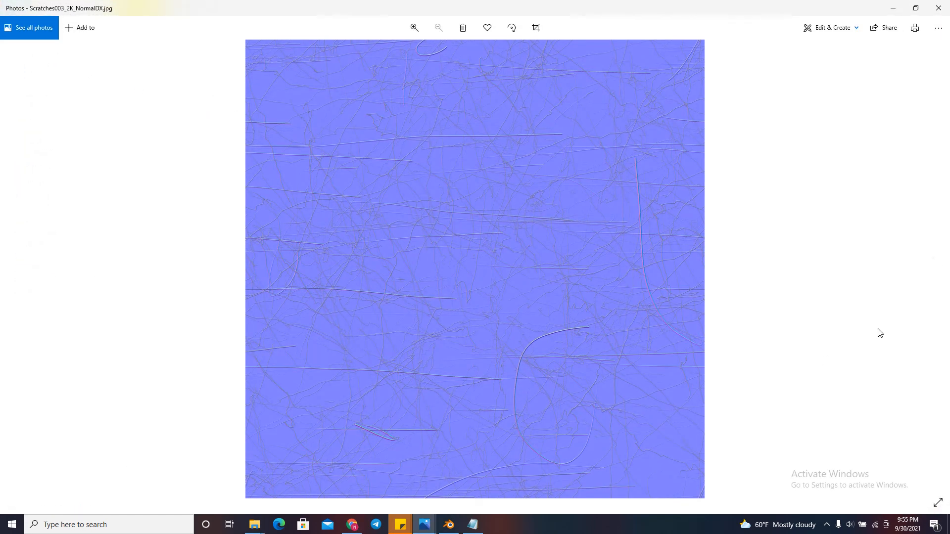
pyautogui.click(940, 265)
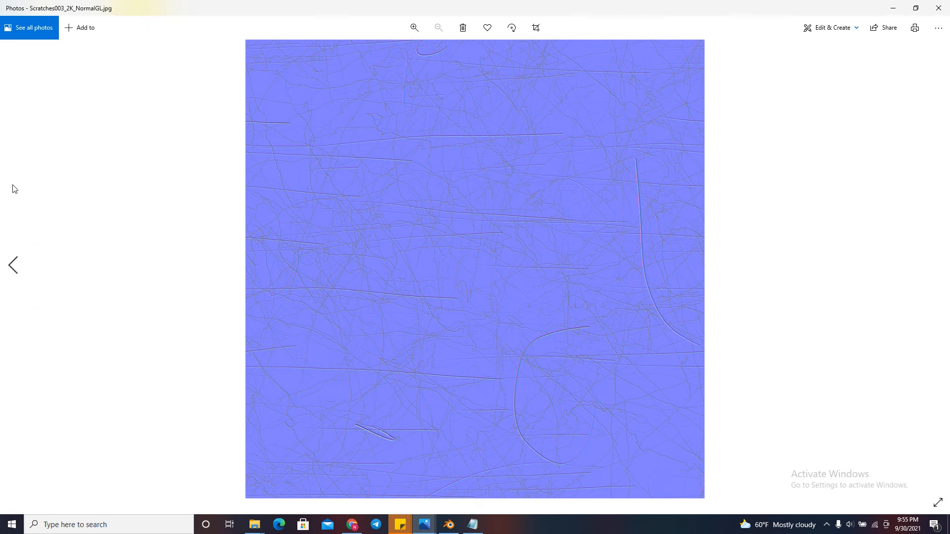
pyautogui.click(14, 270)
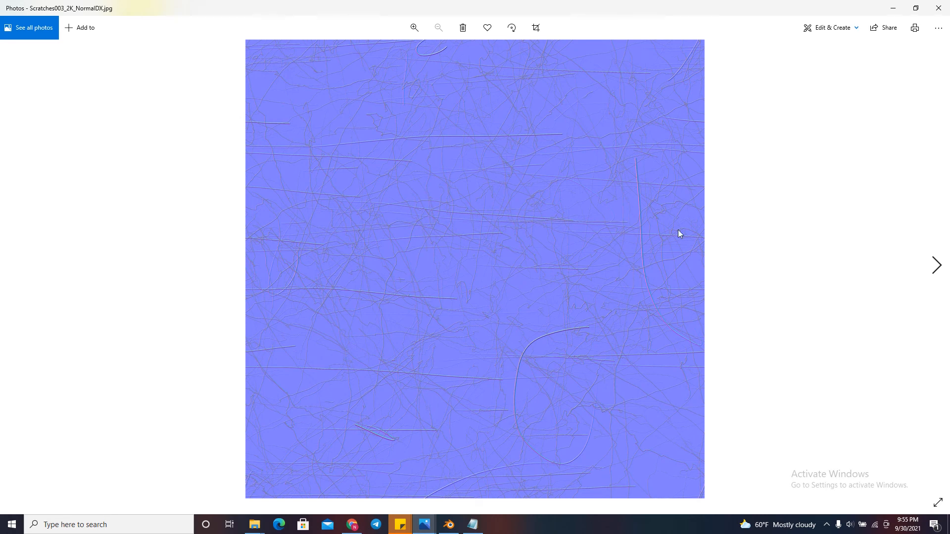
pyautogui.click(936, 266)
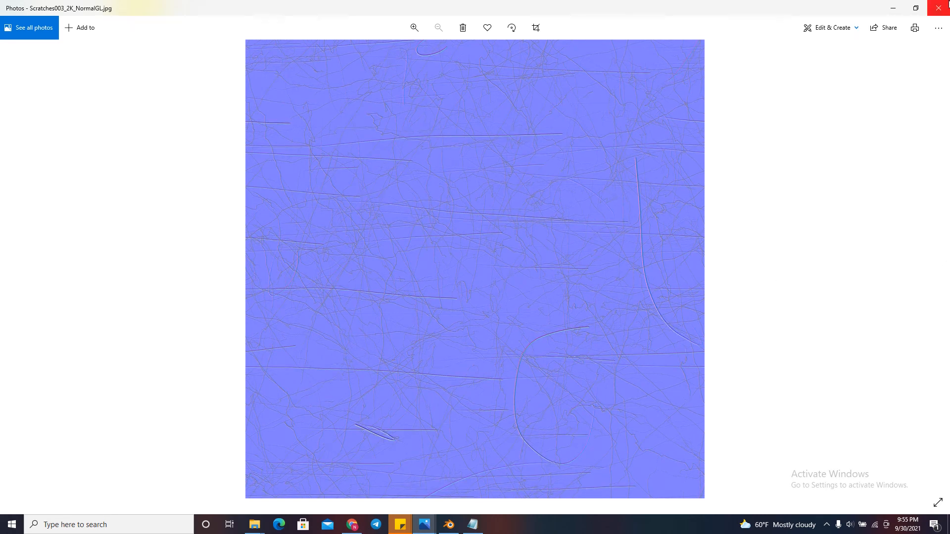
pyautogui.click(938, 8)
# Import Scratches003_2K_NormalGL.jpg into the leg material's node tree and set its color space to Non-Colour Data
pyautogui.moveTo(198, 106); pyautogui.dragTo(372, 427)
pyautogui.scroll(2, 372, 427)
pyautogui.scroll(3, 358, 453)
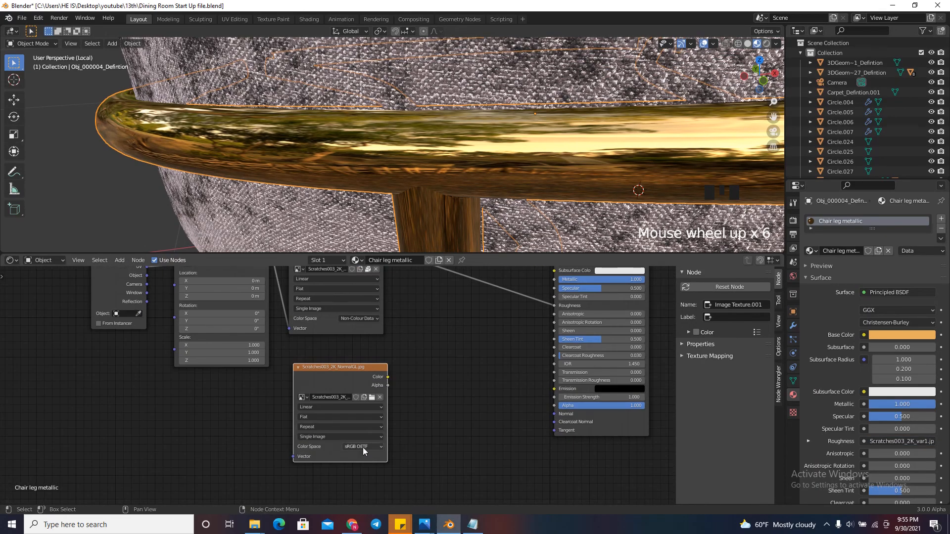
pyautogui.click(363, 447)
pyautogui.click(367, 385)
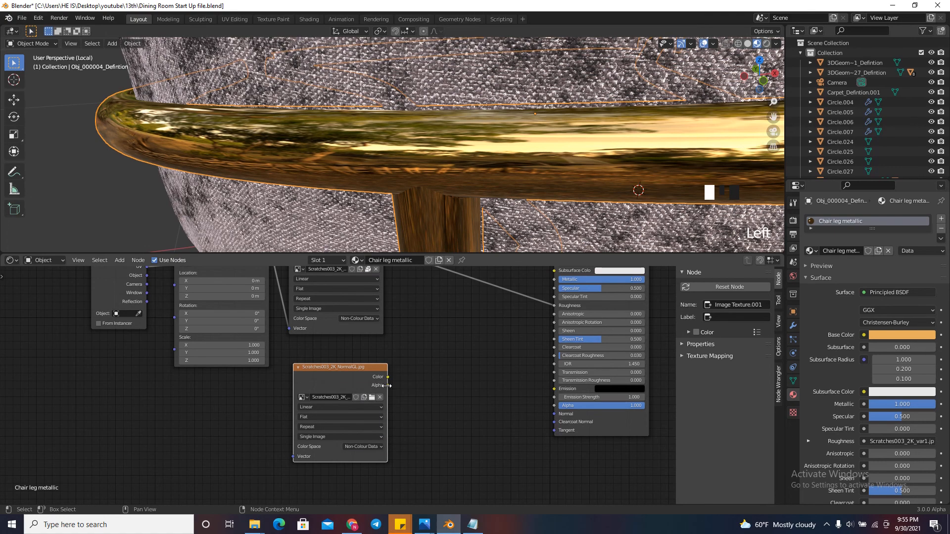
# Connect the NormalGL texture's Color to the Principled BSDF's Normal input and insert a Normal Map node on that link
pyautogui.moveTo(389, 378); pyautogui.dragTo(555, 418)
pyautogui.moveTo(340, 375); pyautogui.dragTo(320, 393)
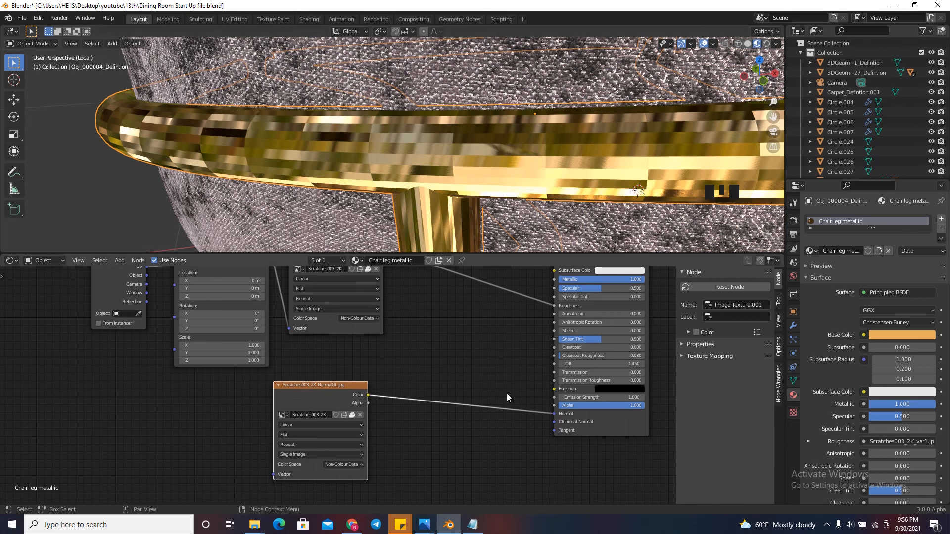
pyautogui.hotkey('shift', 'a')
pyautogui.write('nor')
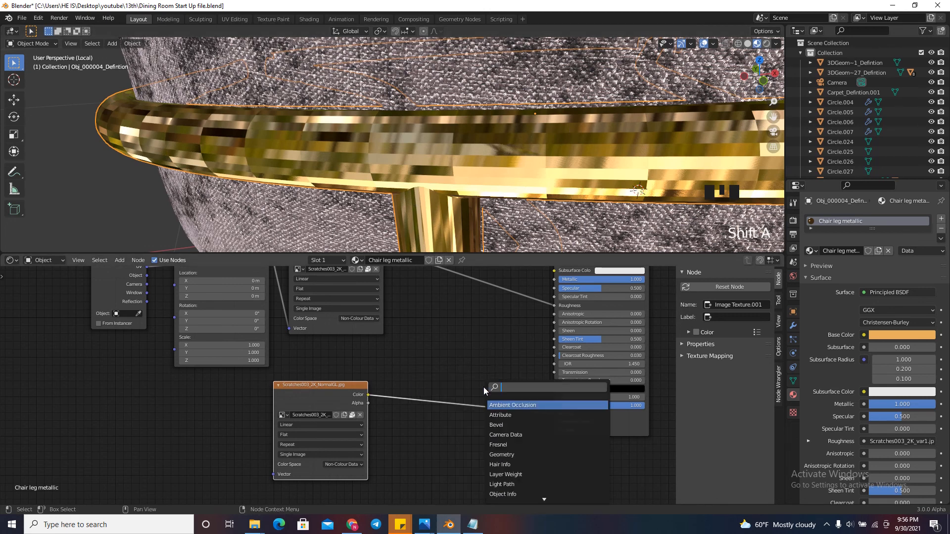
pyautogui.click(505, 415)
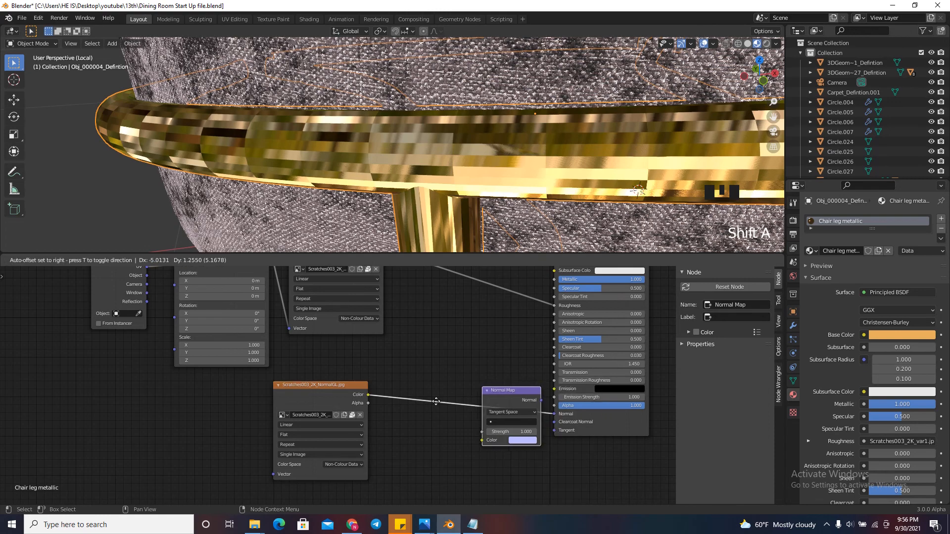
pyautogui.click(447, 402)
pyautogui.scroll(3, 436, 394)
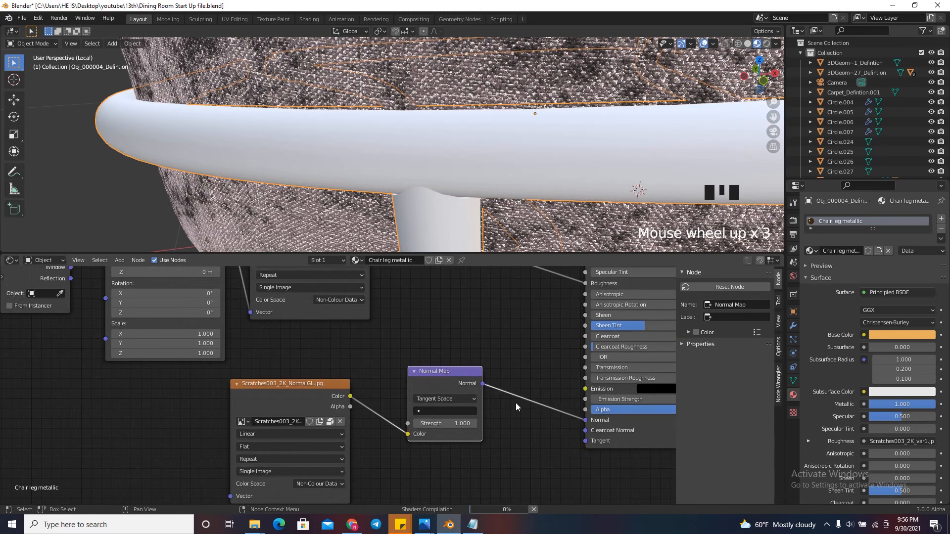
# Move the Texture Coordinate and Mapping nodes lower and link Mapping's Vector output to the NormalGL texture's Vector input
pyautogui.scroll(-11, 513, 457)
pyautogui.scroll(3, 409, 439)
pyautogui.click(410, 439)
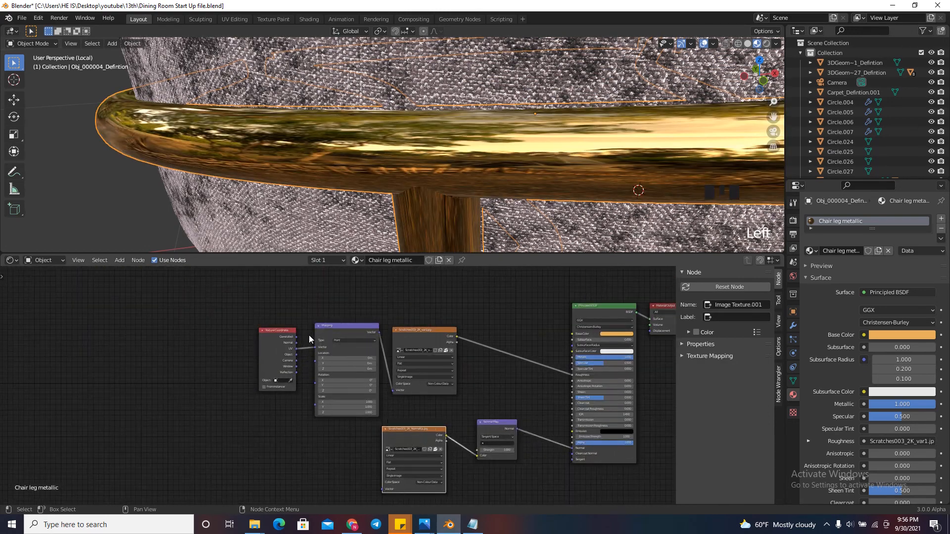
pyautogui.moveTo(342, 306); pyautogui.dragTo(242, 402)
pyautogui.scroll(-3, 315, 322)
pyautogui.moveTo(314, 320); pyautogui.dragTo(258, 377)
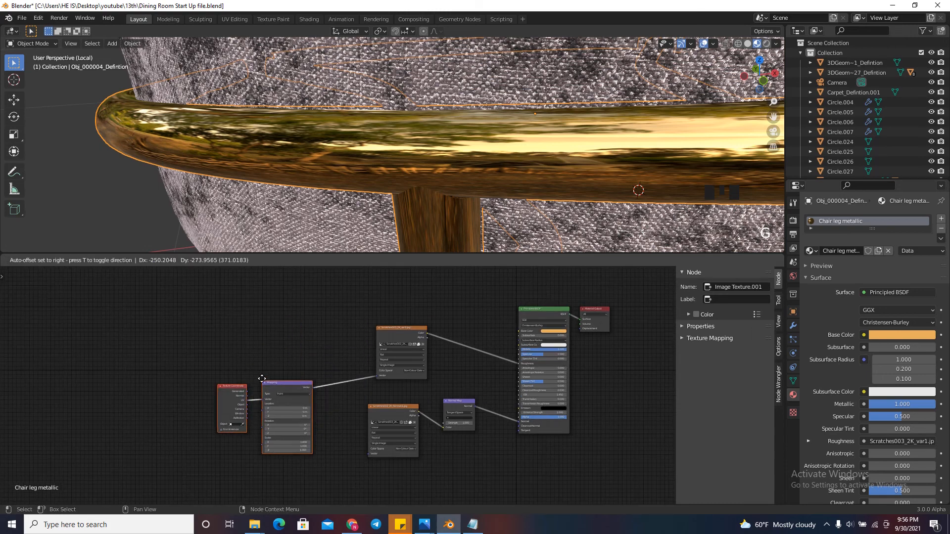
pyautogui.scroll(3, 351, 461)
pyautogui.click(233, 314)
pyautogui.moveTo(233, 314); pyautogui.dragTo(346, 448)
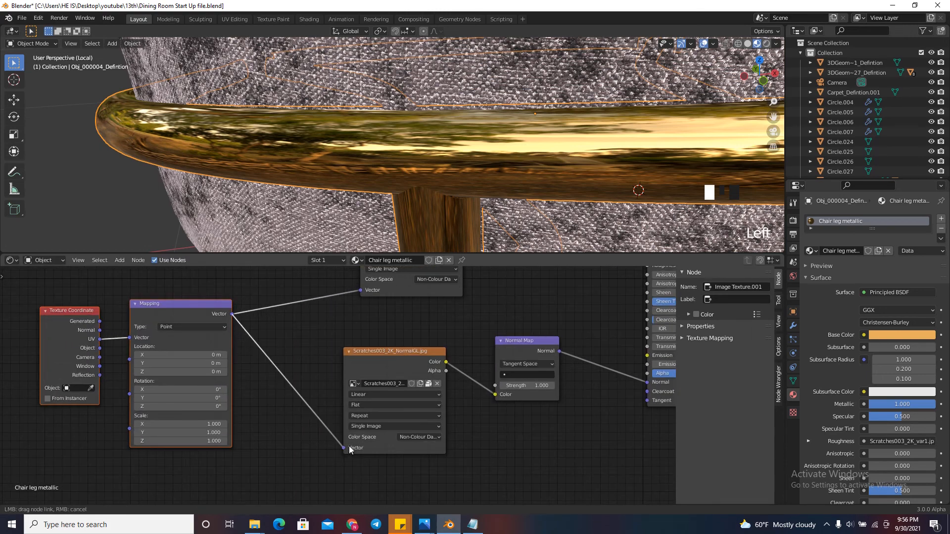
# Unwrap the entire gold frame mesh with Smart UV Project at a 66° angle limit and 0.010 island margin
pyautogui.scroll(-6, 357, 473)
pyautogui.scroll(-4, 396, 134)
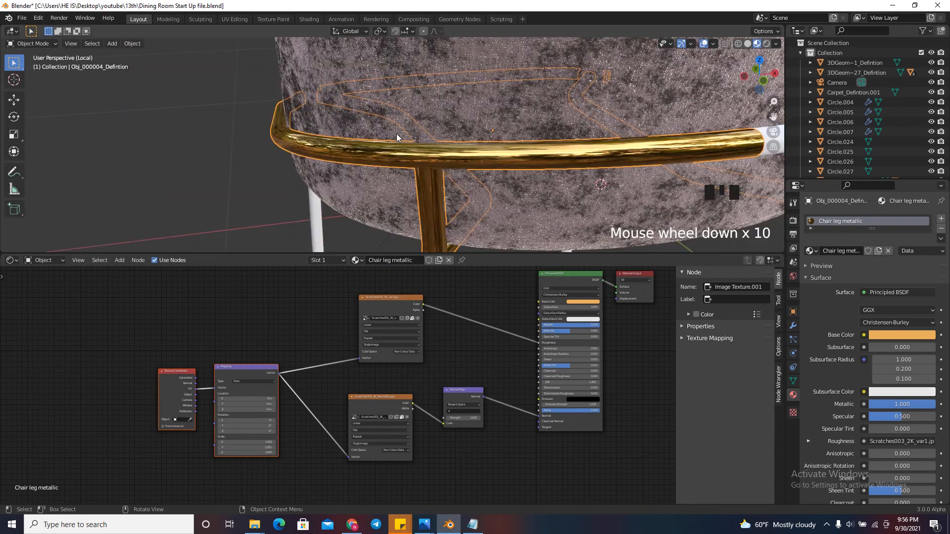
pyautogui.press('Tab')
pyautogui.scroll(5, 427, 152)
pyautogui.scroll(-6, 428, 151)
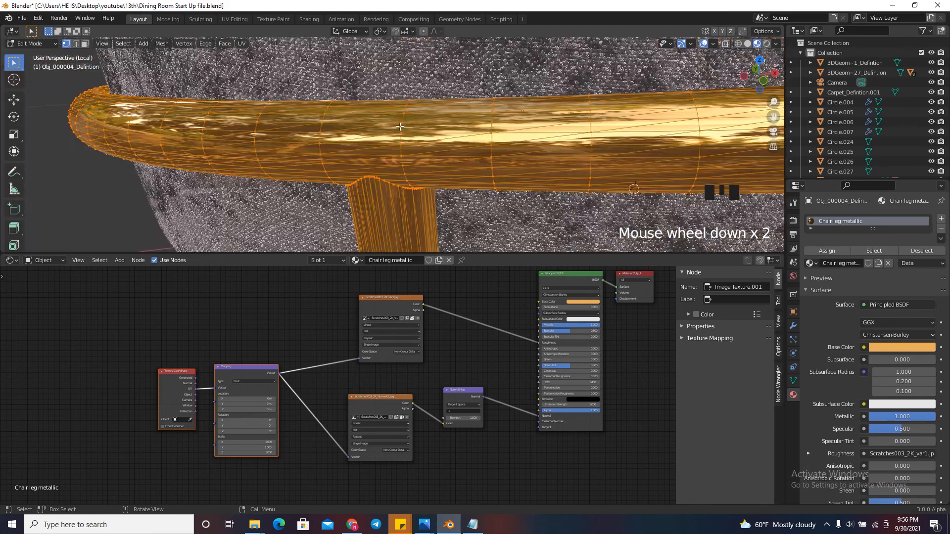
pyautogui.scroll(-5, 400, 127)
pyautogui.scroll(2, 413, 134)
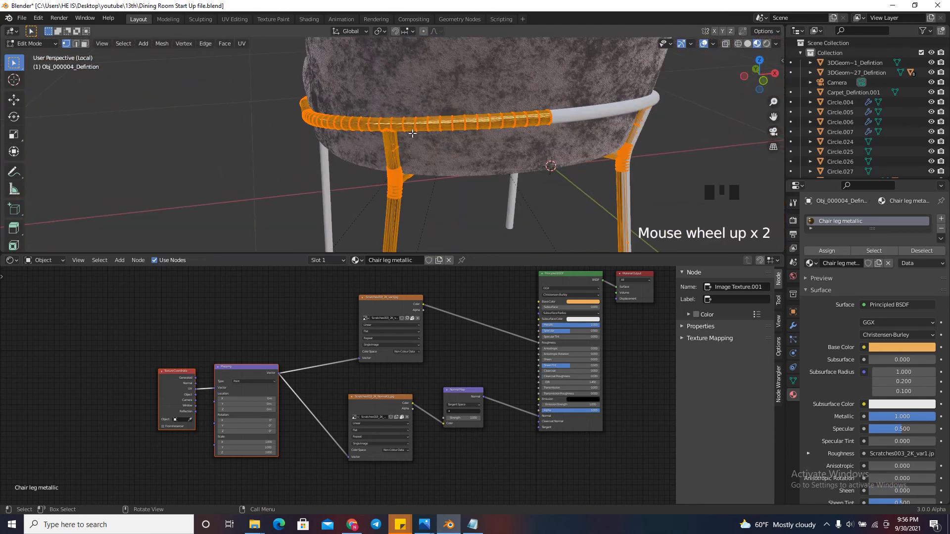
pyautogui.press('u')
pyautogui.click(413, 133)
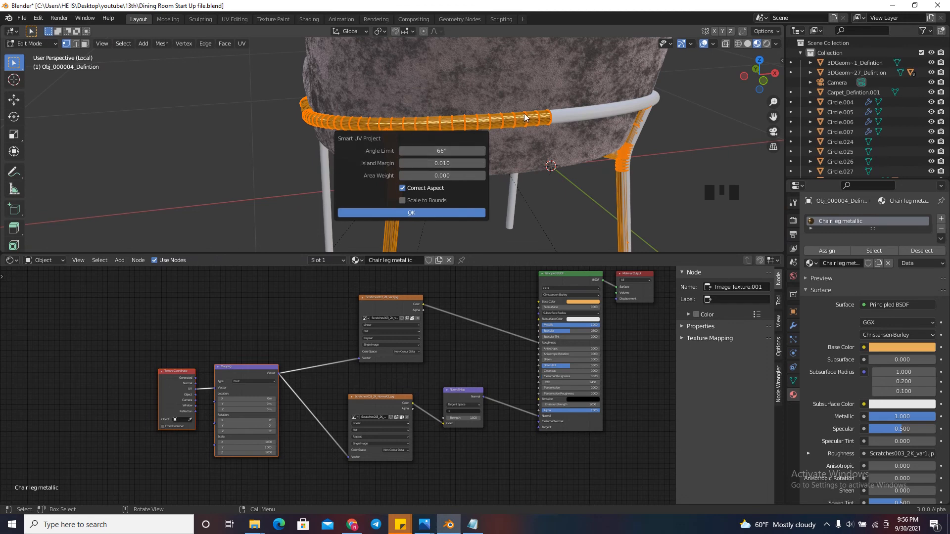
pyautogui.click(454, 212)
pyautogui.scroll(5, 392, 102)
pyautogui.scroll(2, 394, 101)
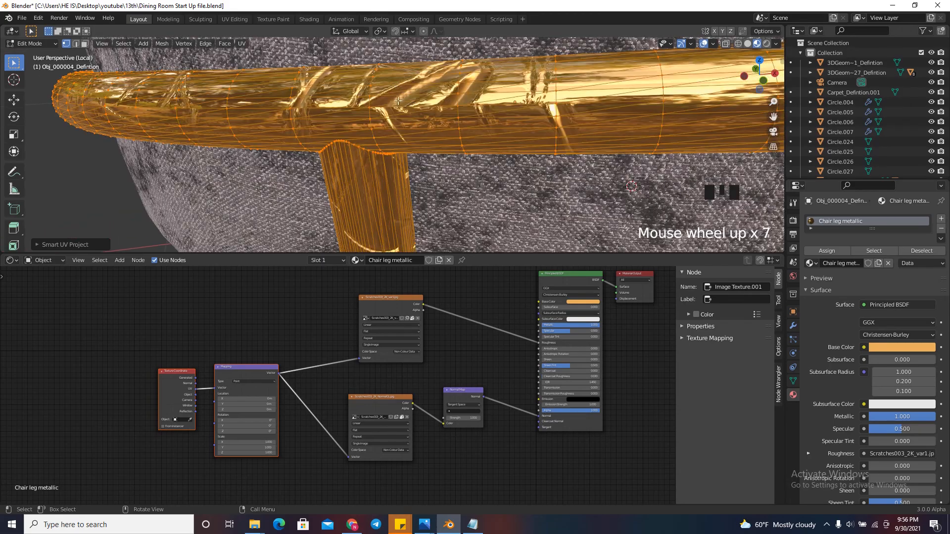
pyautogui.press('Tab')
# Add a Value node below Texture Coordinate and link its output to the Mapping node's Scale input
pyautogui.scroll(-2, 405, 117)
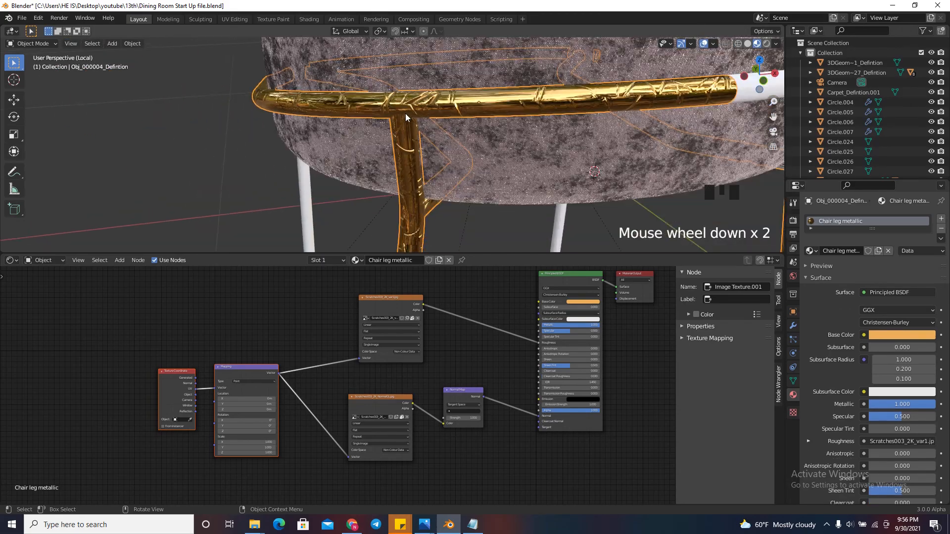
pyautogui.moveTo(748, 69); pyautogui.dragTo(724, 237)
pyautogui.scroll(4, 414, 212)
pyautogui.scroll(-4, 438, 132)
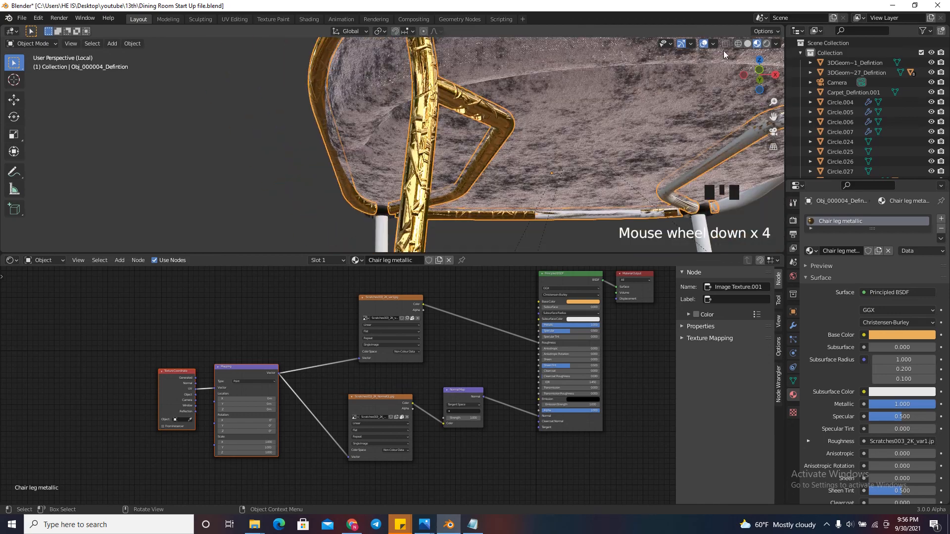
pyautogui.moveTo(748, 69); pyautogui.dragTo(662, 66)
pyautogui.scroll(3, 662, 66)
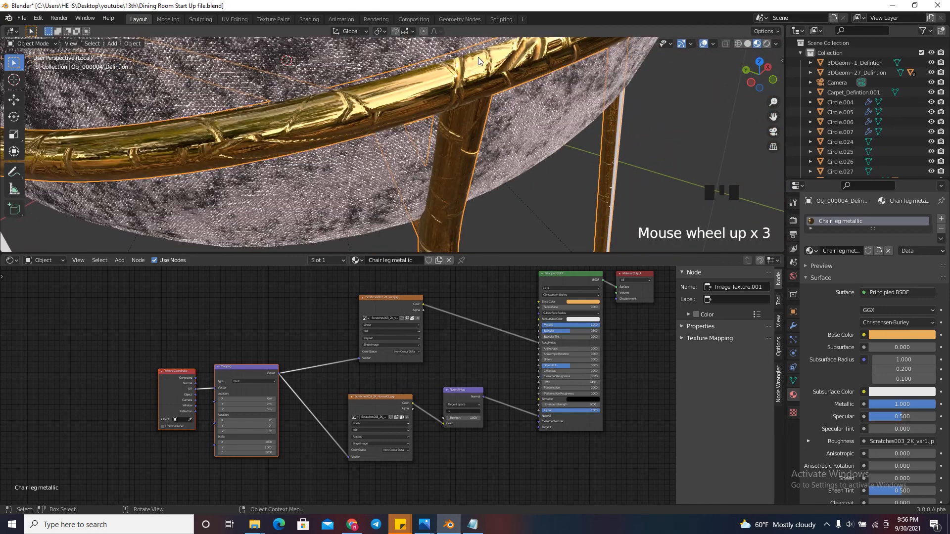
pyautogui.scroll(5, 244, 441)
pyautogui.scroll(2, 262, 442)
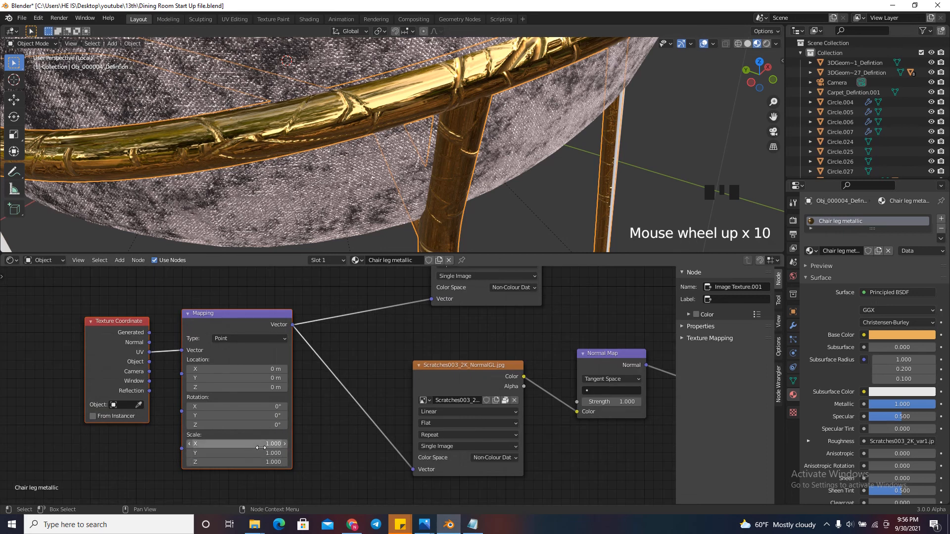
pyautogui.scroll(-6, 214, 466)
pyautogui.hotkey('shift', 'a')
pyautogui.click(172, 399)
pyautogui.write('va')
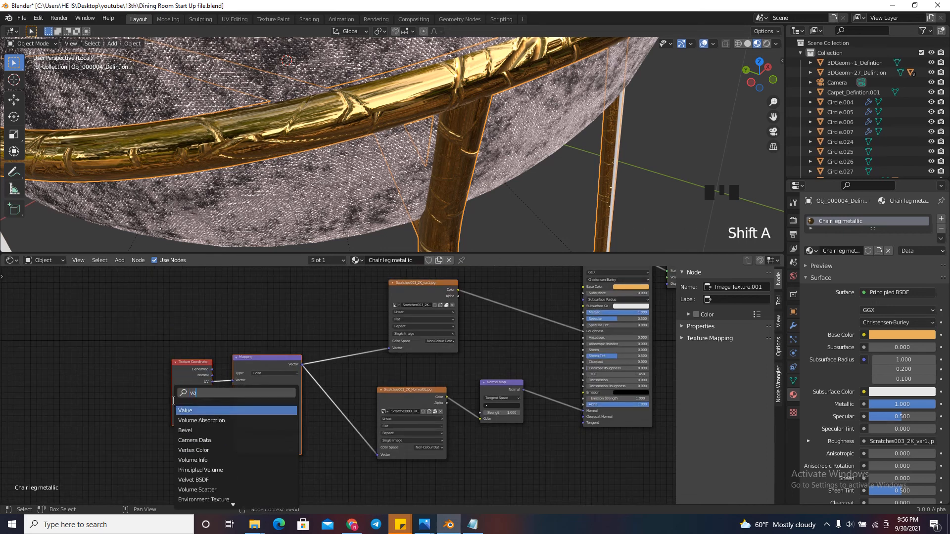
pyautogui.press('Return')
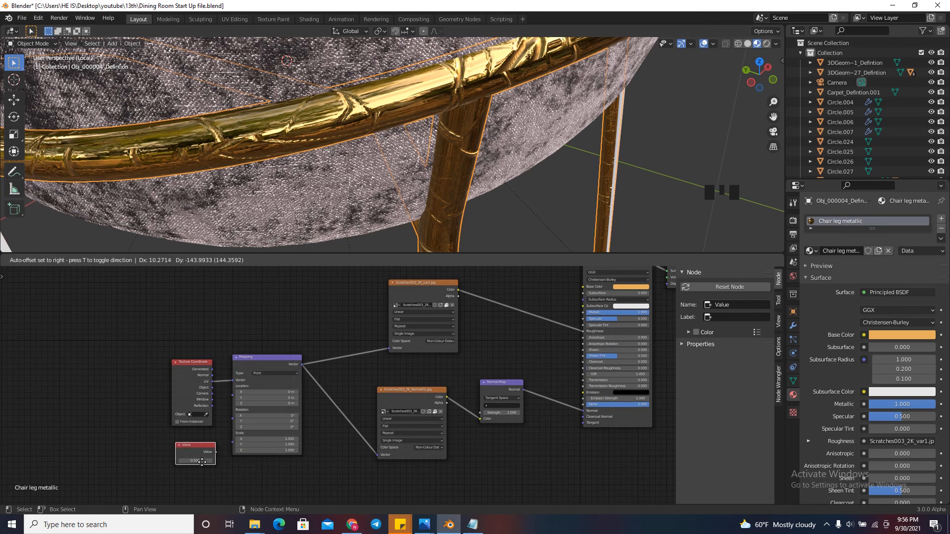
pyautogui.click(219, 452)
pyautogui.scroll(5, 218, 452)
pyautogui.moveTo(213, 455); pyautogui.dragTo(258, 432)
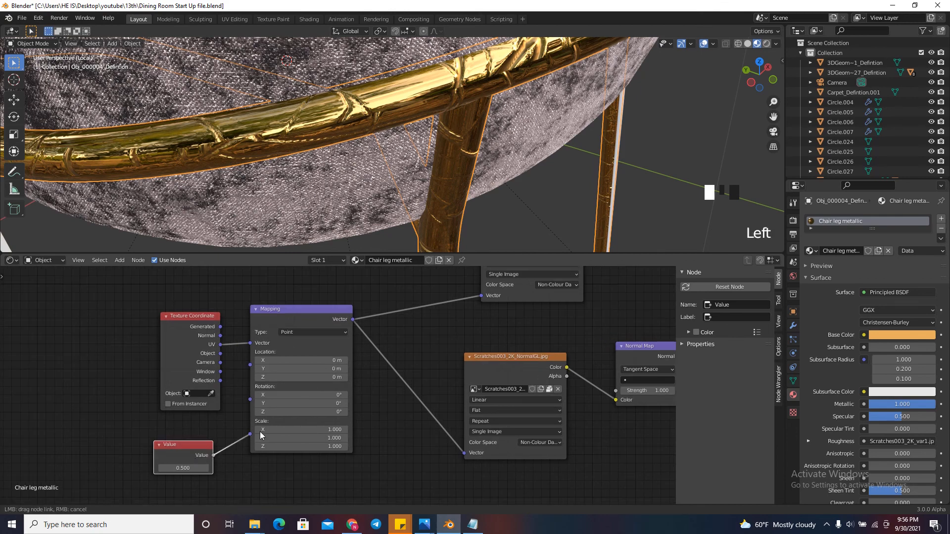
# Set the Value node driving the Mapping scale to 5
pyautogui.scroll(-1, 260, 431)
pyautogui.click(197, 460)
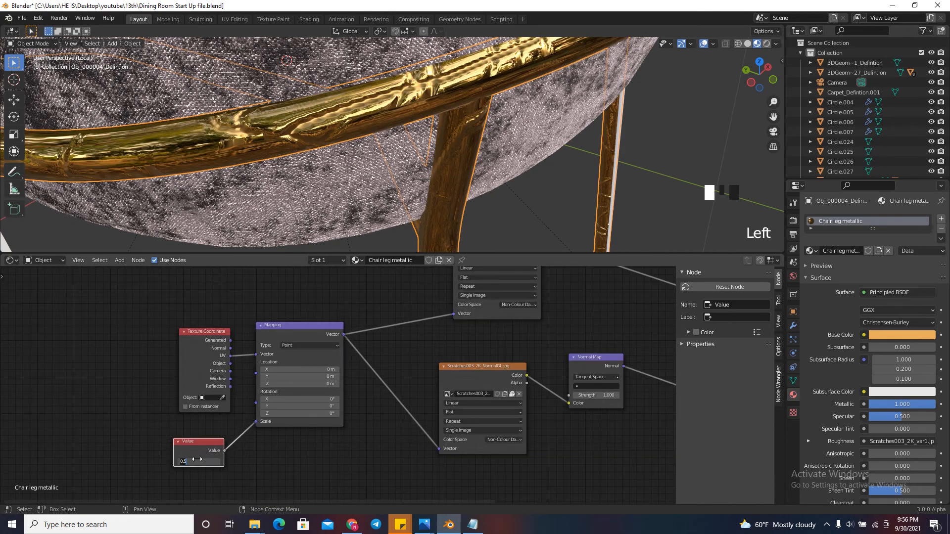
pyautogui.write('5')
pyautogui.press('Return')
pyautogui.scroll(-3, 548, 109)
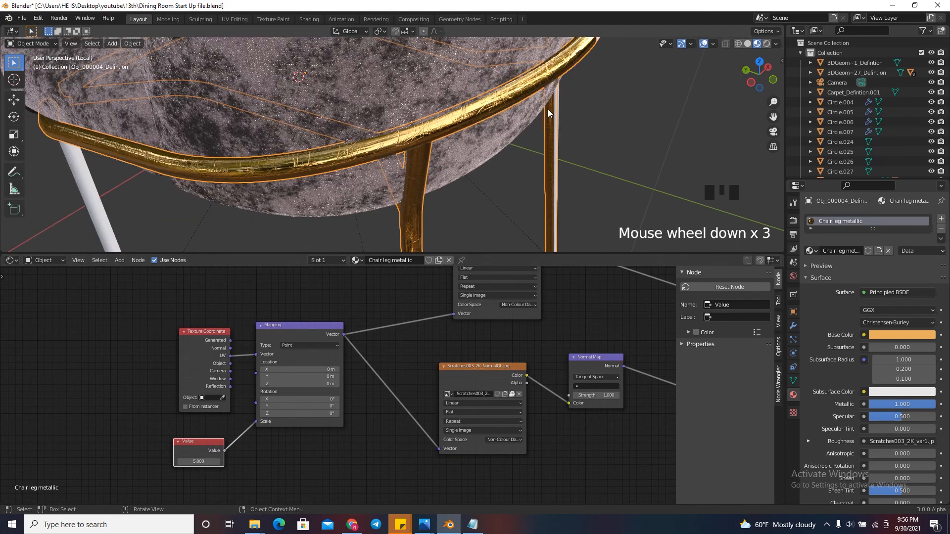
# Link the Chair leg metallic material from the gold frame part to the remaining white frame and leg part
pyautogui.moveTo(757, 77); pyautogui.dragTo(19, 57)
pyautogui.scroll(-5, 523, 93)
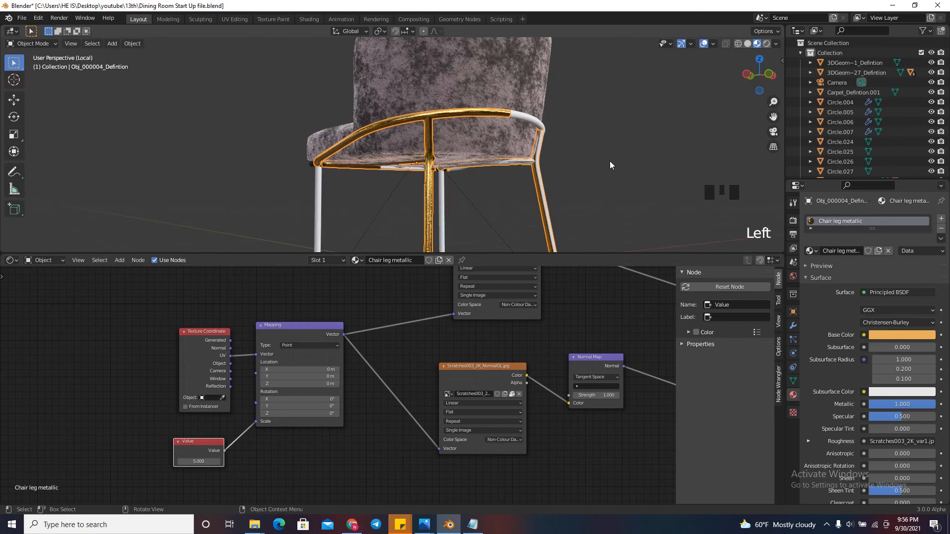
pyautogui.scroll(7, 543, 218)
pyautogui.scroll(-4, 543, 218)
pyautogui.scroll(12, 544, 114)
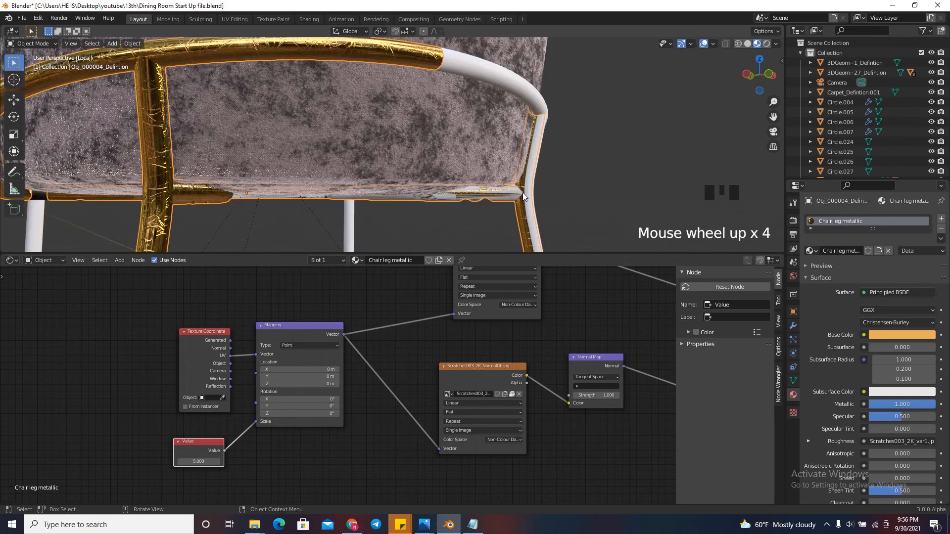
pyautogui.scroll(-8, 539, 106)
pyautogui.click(516, 84)
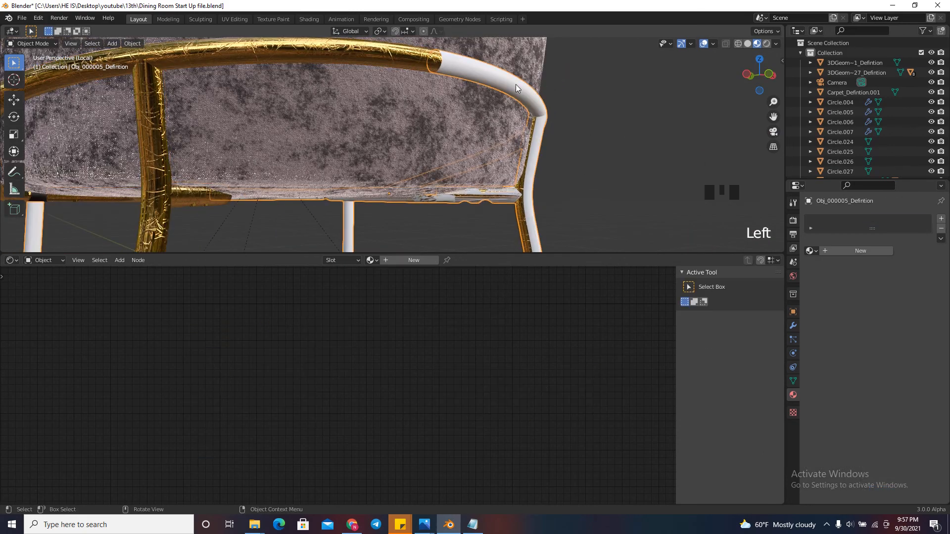
pyautogui.scroll(-3, 510, 84)
pyautogui.click(456, 82)
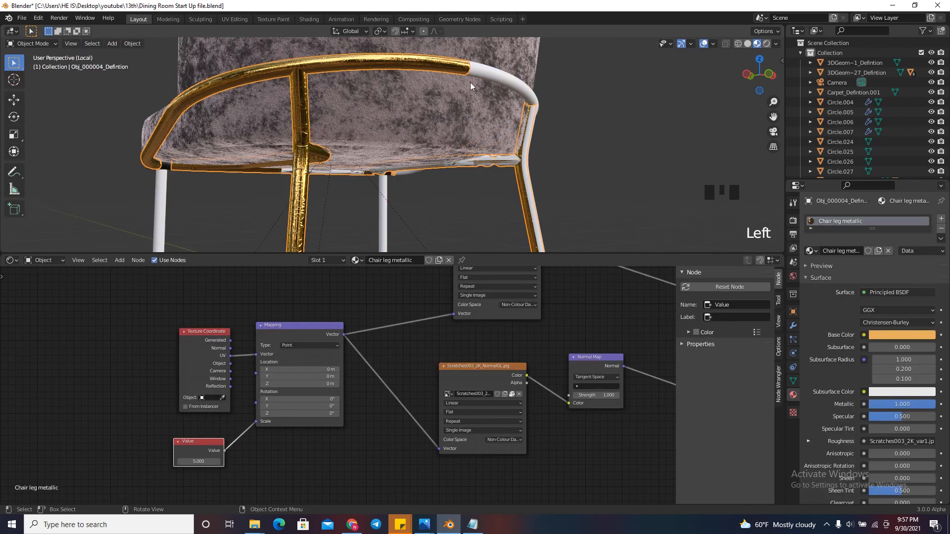
pyautogui.moveTo(810, 251); pyautogui.dragTo(503, 75)
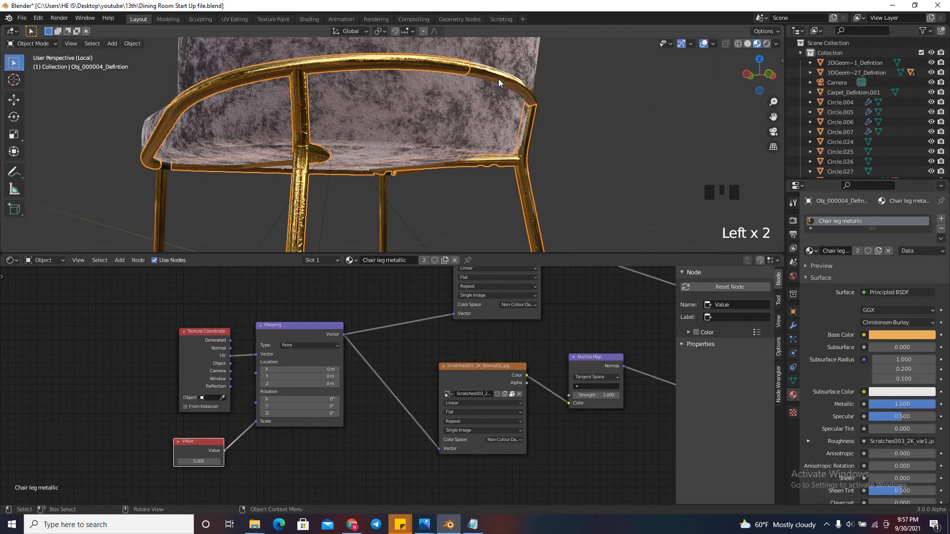
# Unwrap the second frame part's entire mesh with Smart UV Project
pyautogui.moveTo(738, 76); pyautogui.dragTo(562, 121)
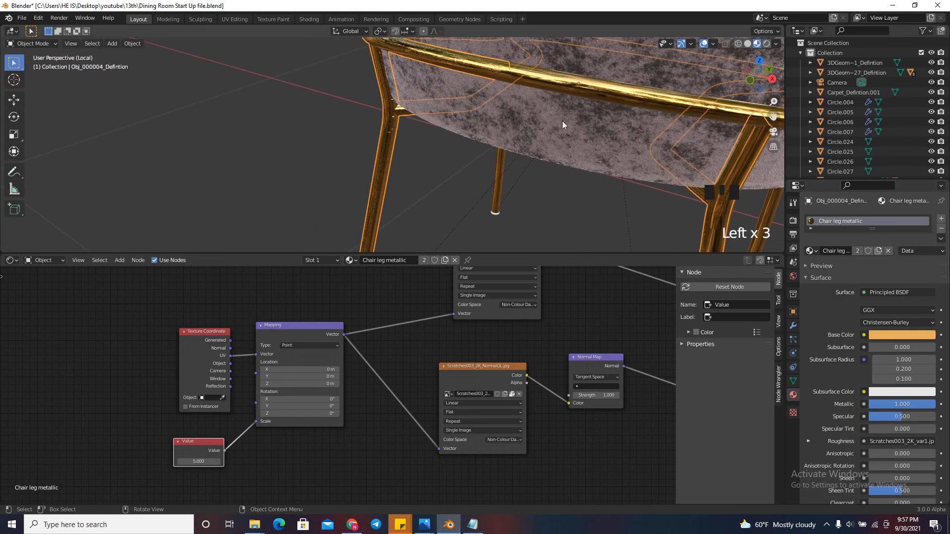
pyautogui.scroll(8, 587, 101)
pyautogui.scroll(3, 460, 179)
pyautogui.scroll(-4, 508, 120)
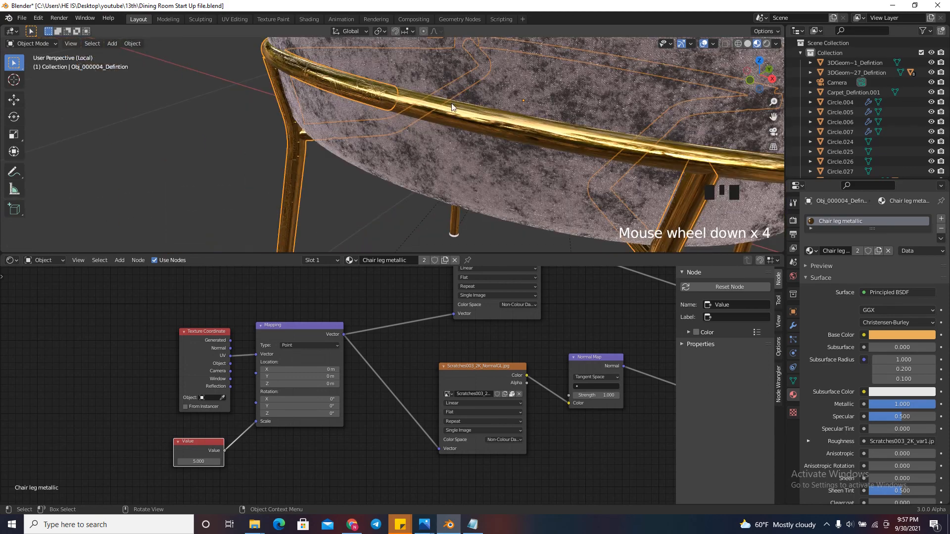
pyautogui.click(447, 105)
pyautogui.scroll(-1, 446, 106)
pyautogui.scroll(3, 507, 117)
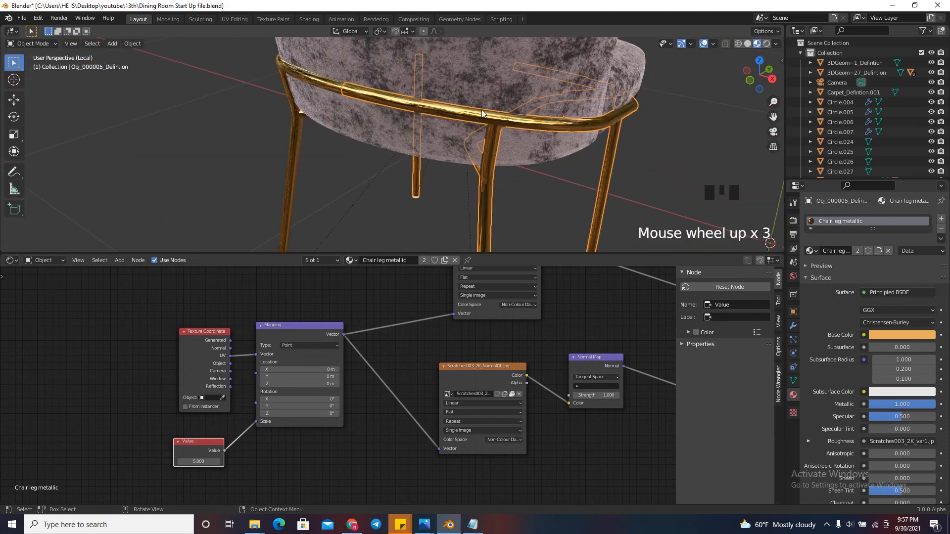
pyautogui.press('Tab')
pyautogui.press('u')
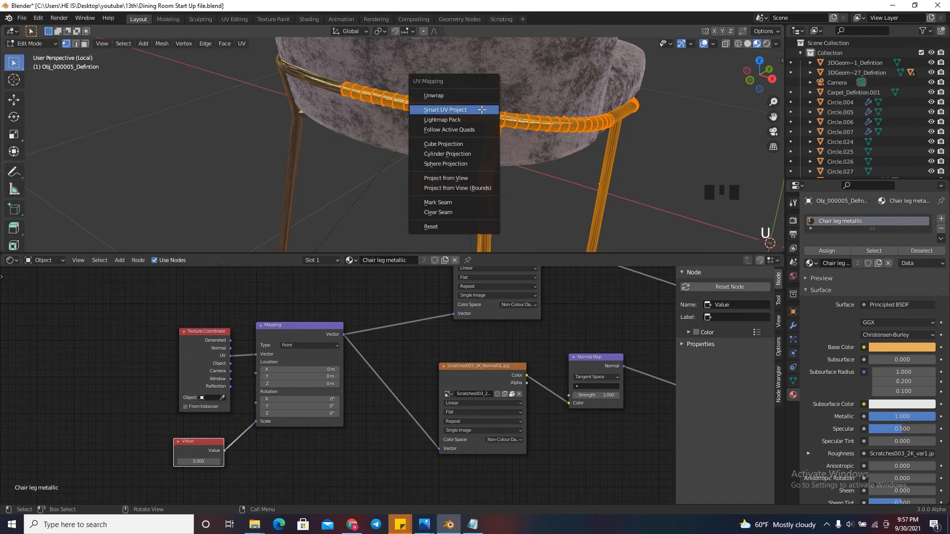
pyautogui.click(481, 110)
pyautogui.click(478, 190)
pyautogui.press('Tab')
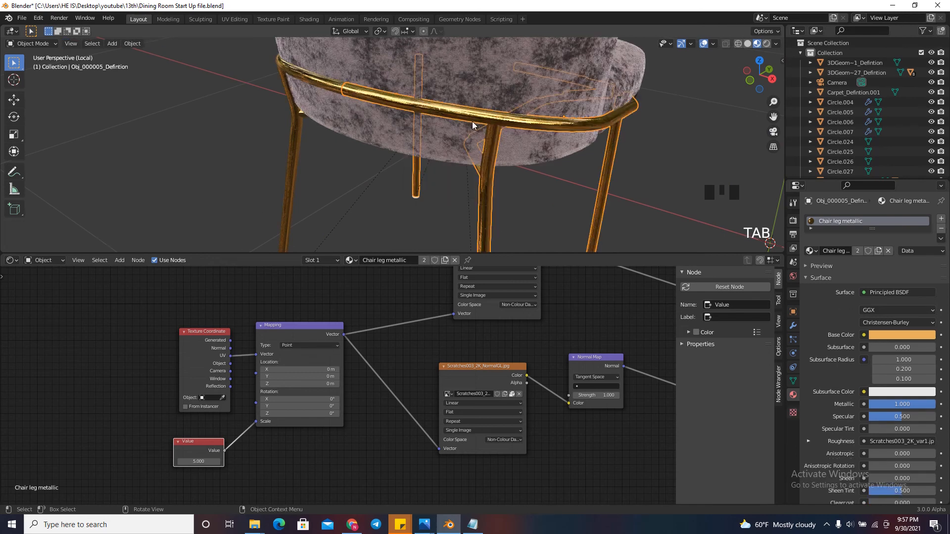
# Examine the scratch pattern on the chair's gold back rail and legs, and the leg material's full node layout
pyautogui.scroll(3, 467, 116)
pyautogui.scroll(-3, 629, 56)
pyautogui.click(750, 80)
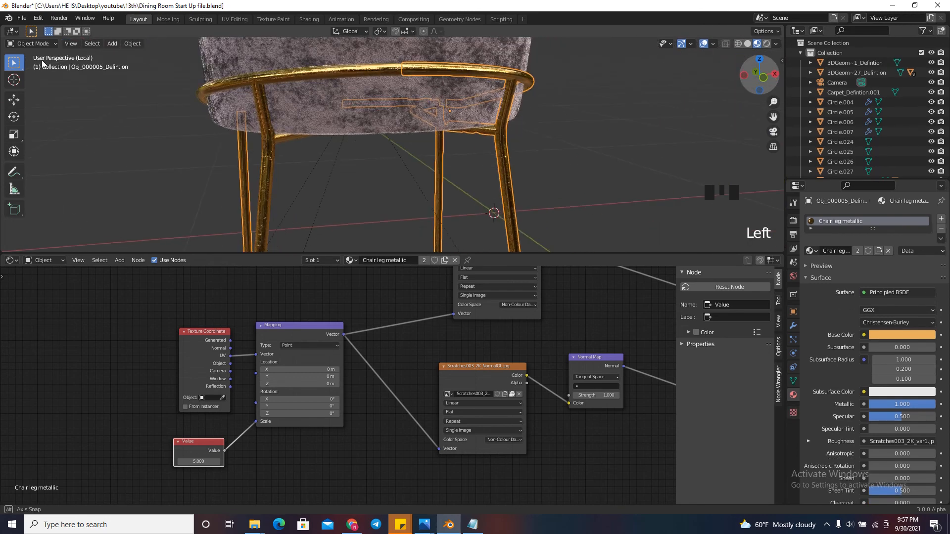
pyautogui.scroll(7, 224, 93)
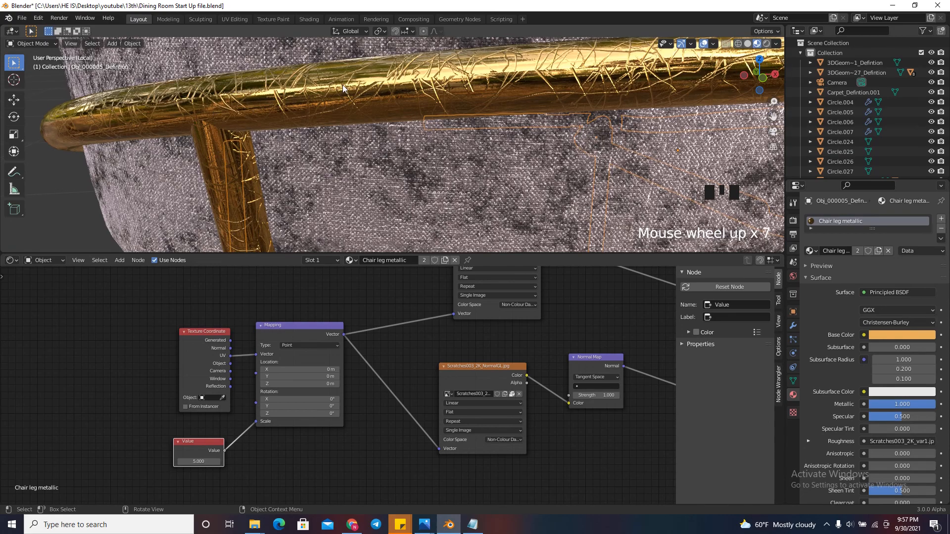
pyautogui.scroll(-2, 343, 85)
pyautogui.scroll(2, 427, 64)
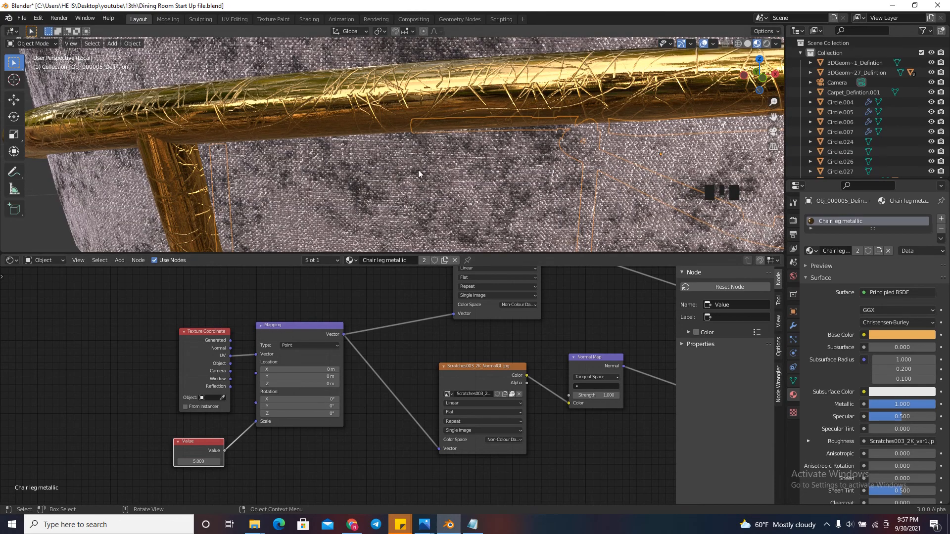
pyautogui.scroll(-7, 371, 380)
pyautogui.scroll(-12, 335, 403)
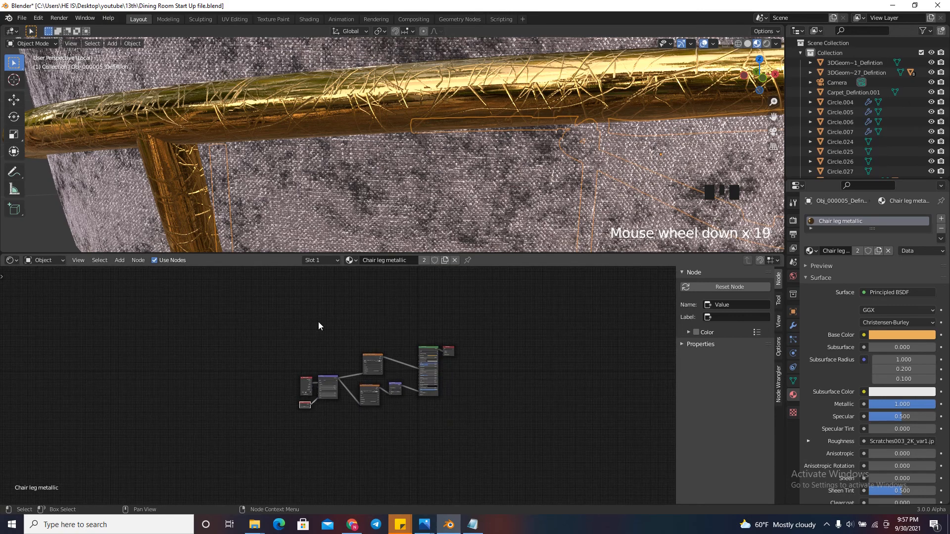
pyautogui.scroll(-4, 370, 53)
pyautogui.scroll(3, 413, 99)
pyautogui.scroll(4, 475, 340)
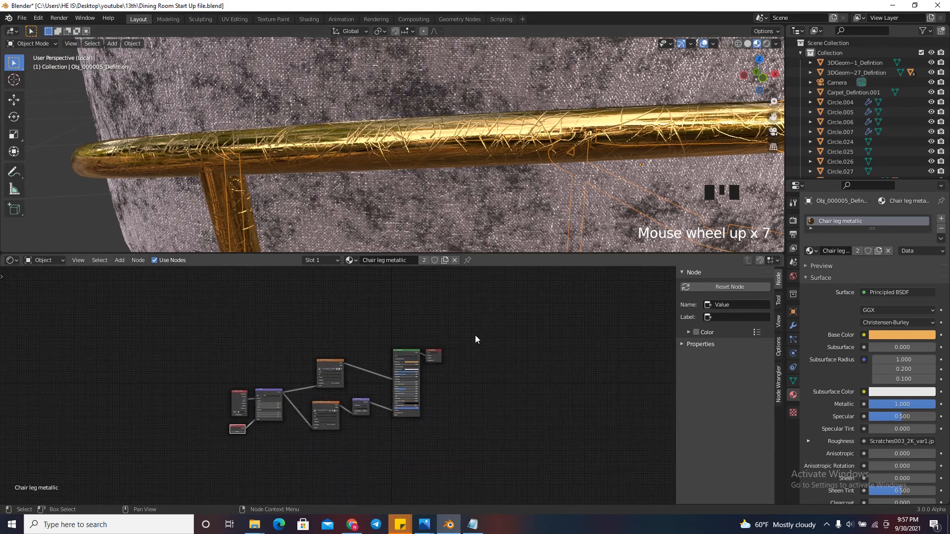
# Duplicate the Principled BSDF node, place the copy above the original, and move Material Output farther away to make room
pyautogui.scroll(-3, 403, 355)
pyautogui.scroll(3, 403, 354)
pyautogui.hotkey('shift', 'd')
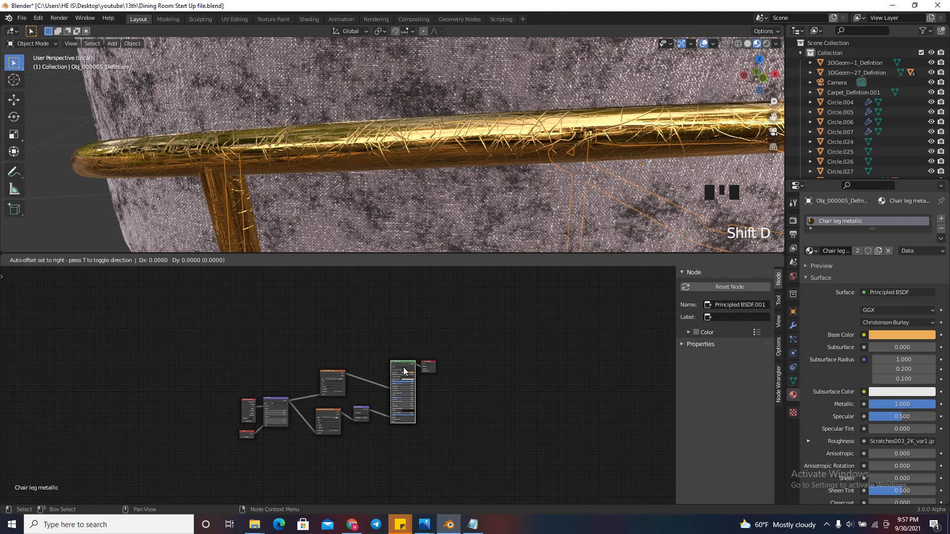
pyautogui.click(404, 295)
pyautogui.scroll(5, 424, 339)
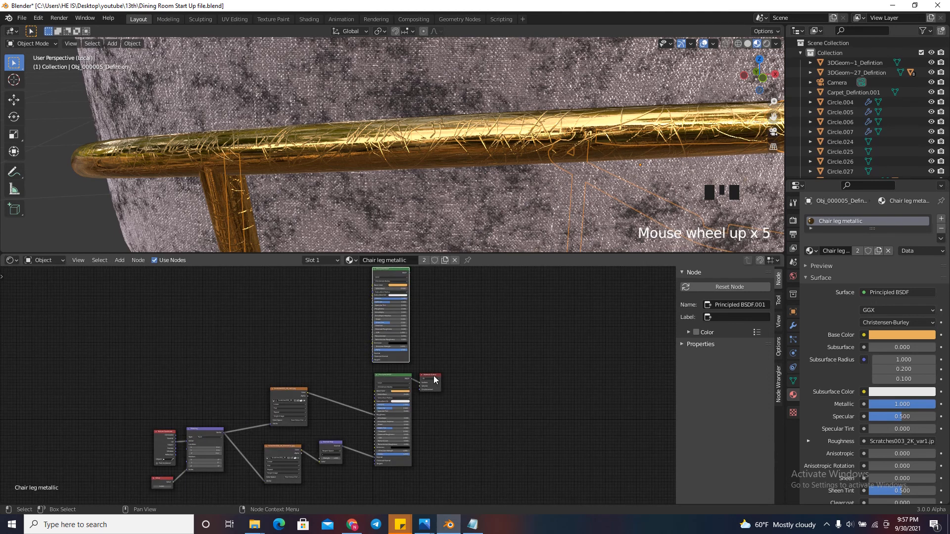
pyautogui.moveTo(435, 380); pyautogui.dragTo(545, 369)
pyautogui.hotkey('shift', 'a')
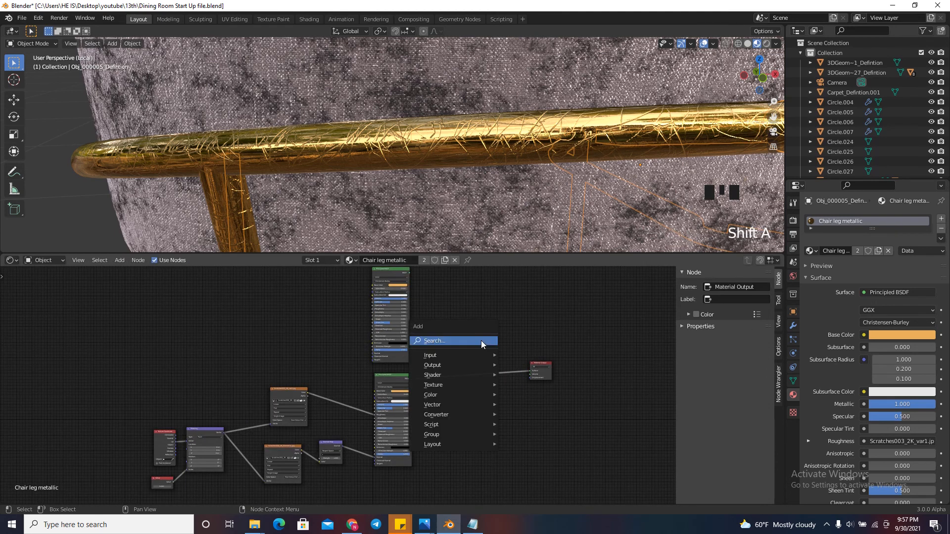
pyautogui.click(481, 341)
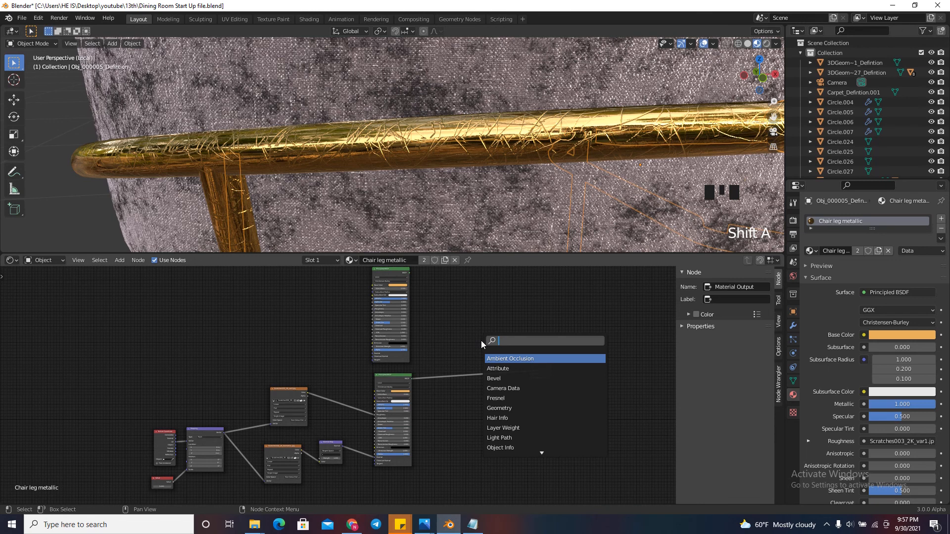
pyautogui.write('muz')
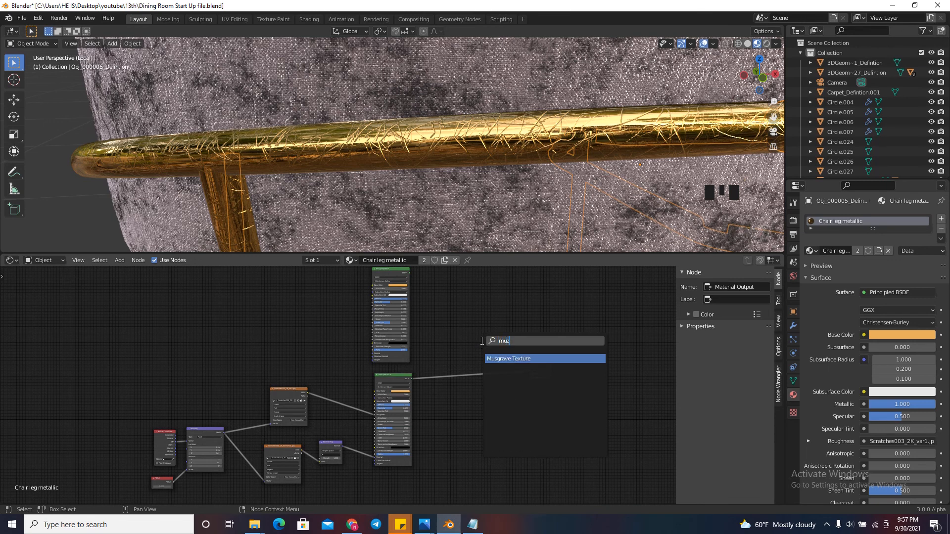
pyautogui.press('Escape')
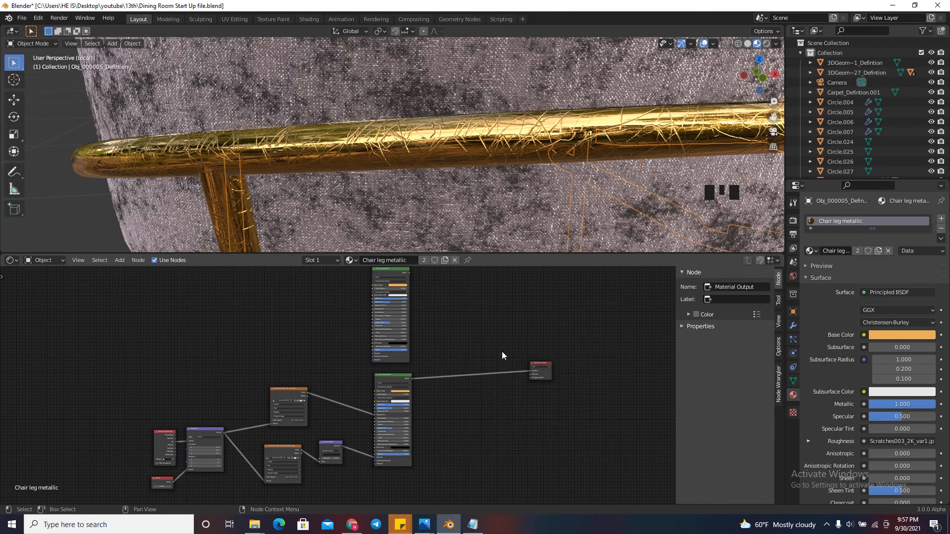
# Add a Noise Texture node to the leg material's node tree beside the duplicated Principled BSDF
pyautogui.hotkey('shift', 'a')
pyautogui.click(476, 342)
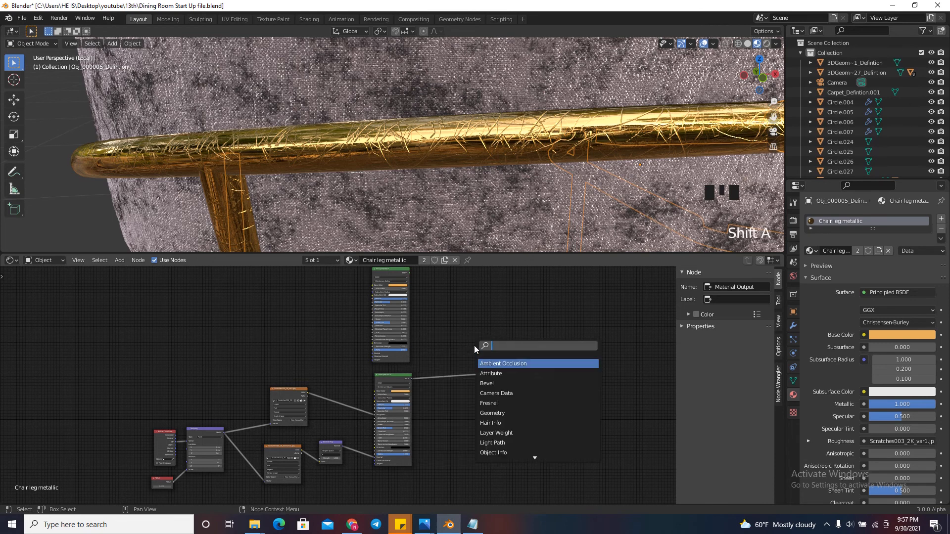
pyautogui.write('noi')
pyautogui.click(497, 374)
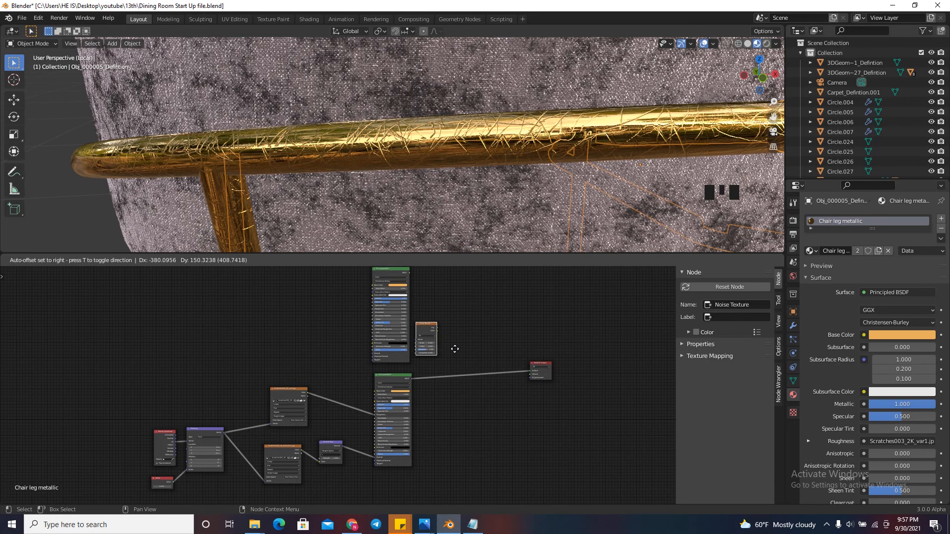
# Place the Noise Texture node and insert a Mix Shader between the lower Principled BSDF and the Material Output
pyautogui.click(464, 352)
pyautogui.hotkey('shift', 'a')
pyautogui.click(463, 352)
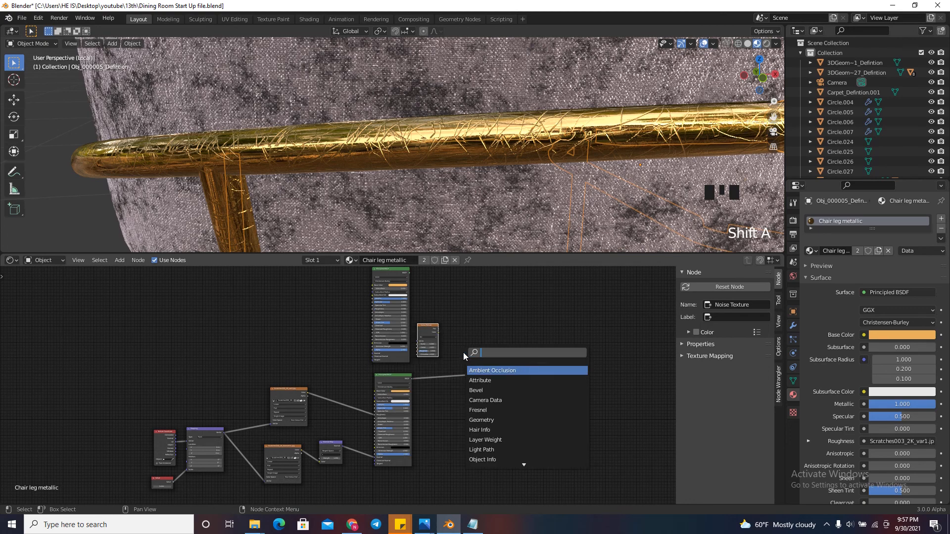
pyautogui.write('mix')
pyautogui.click(482, 380)
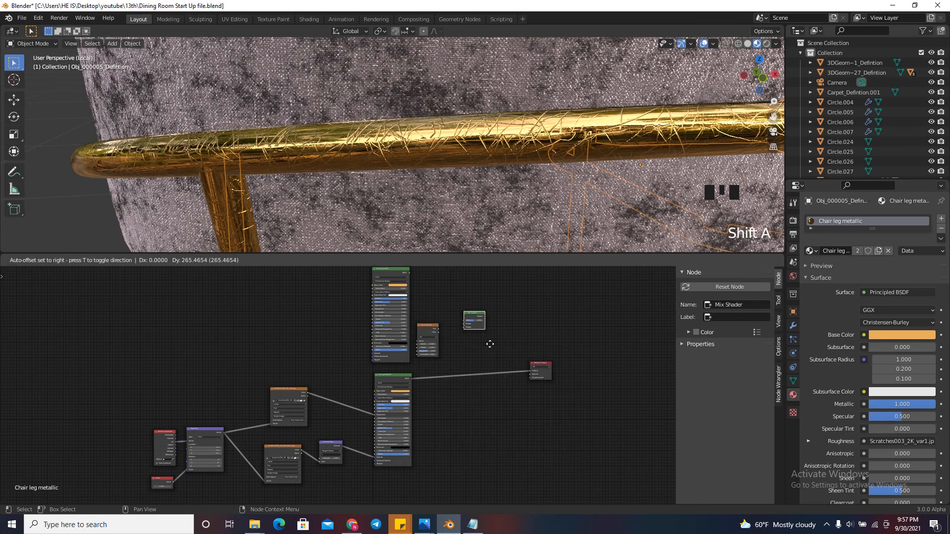
pyautogui.click(487, 363)
pyautogui.scroll(6, 485, 361)
pyautogui.scroll(4, 518, 378)
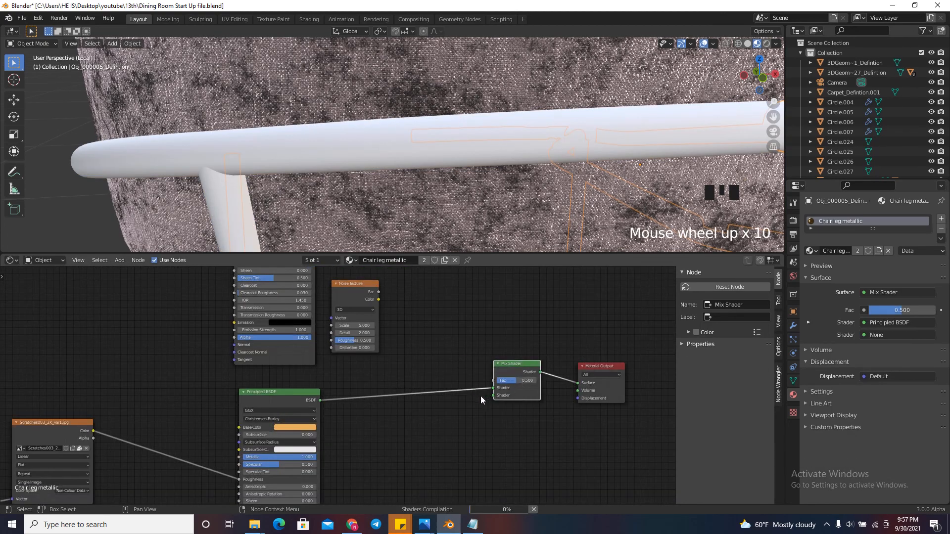
# Connect the upper Principled BSDF to the Mix Shader's second Shader input and the Noise Texture's Fac output to its Fac input
pyautogui.scroll(-5, 364, 400)
pyautogui.scroll(-3, 337, 285)
pyautogui.scroll(5, 341, 290)
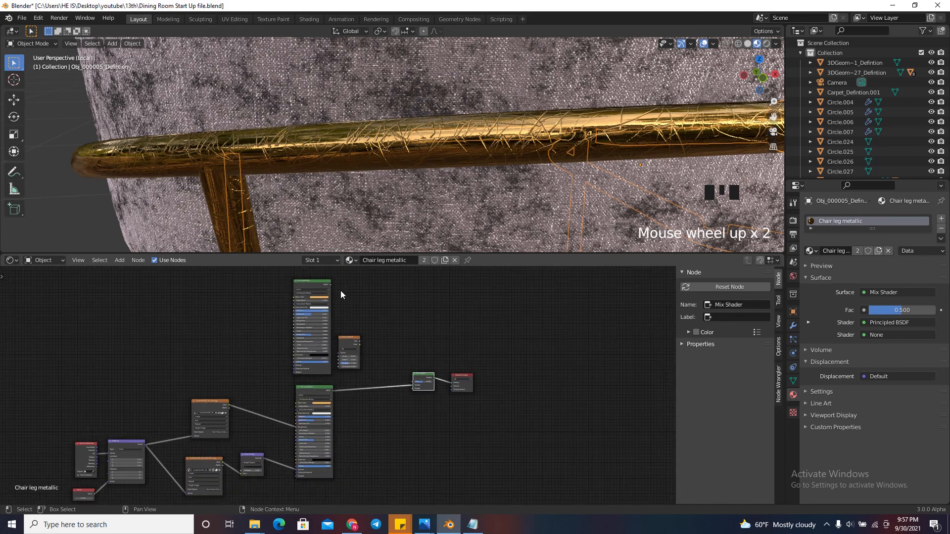
pyautogui.moveTo(327, 284); pyautogui.dragTo(432, 414)
pyautogui.scroll(9, 396, 377)
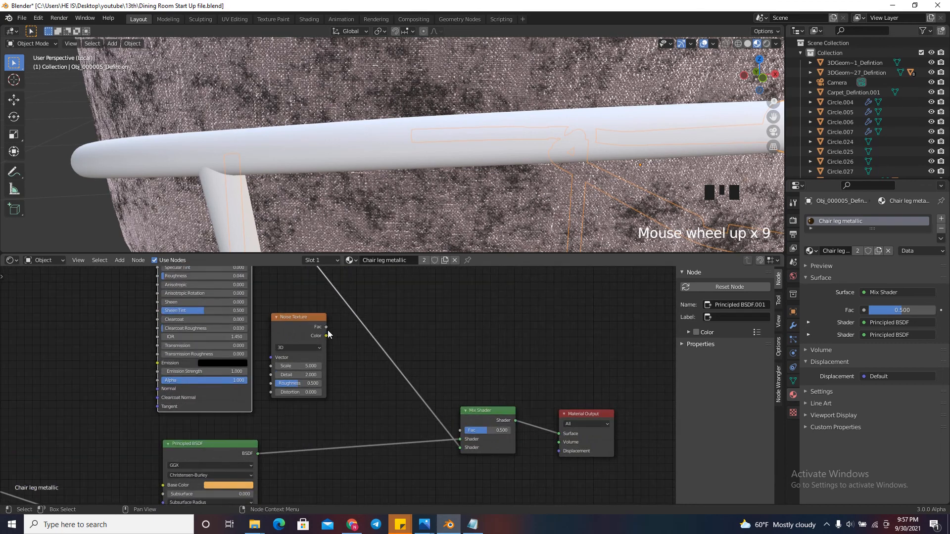
pyautogui.moveTo(327, 328); pyautogui.dragTo(468, 431)
# Spread out the node layout by moving the upper Principled BSDF upward and repositioning the Noise Texture between the two shaders
pyautogui.scroll(-7, 467, 432)
pyautogui.scroll(5, 425, 391)
pyautogui.click(422, 381)
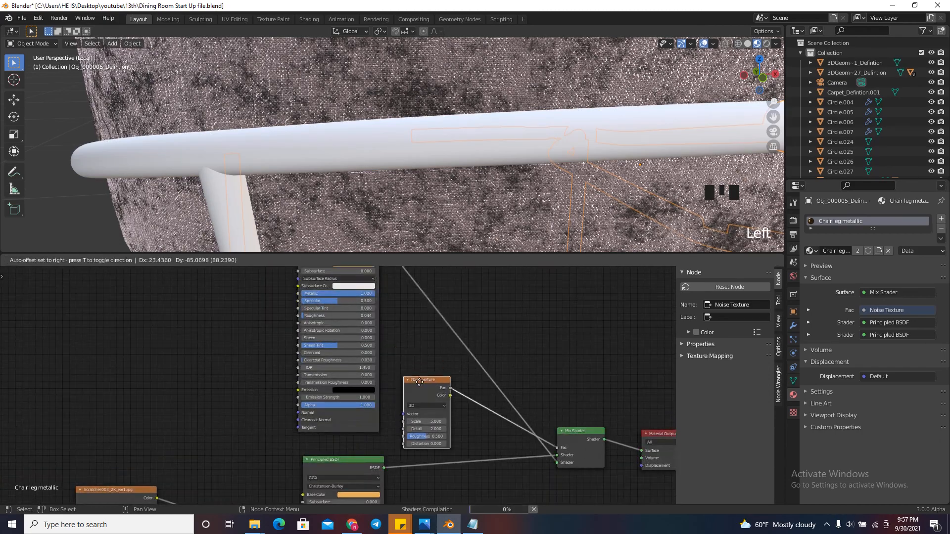
pyautogui.click(421, 382)
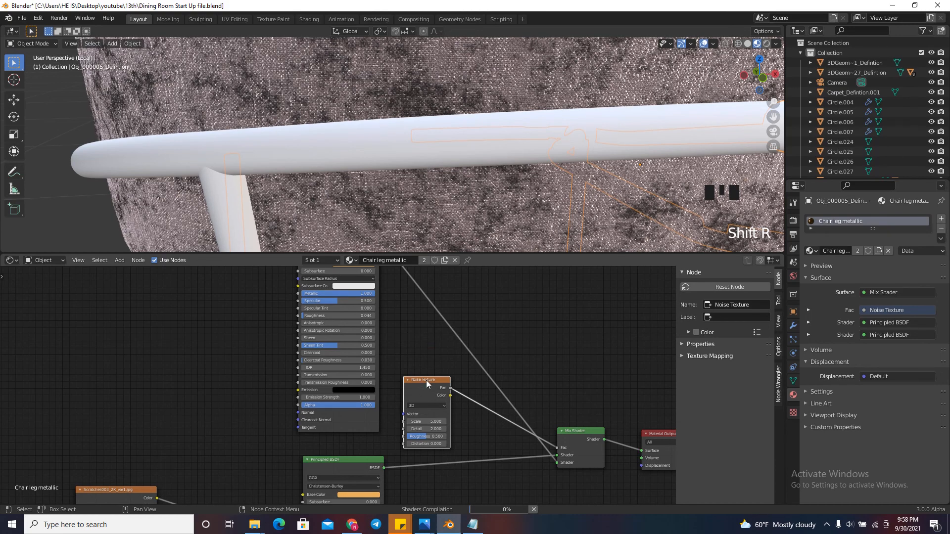
pyautogui.scroll(-8, 426, 380)
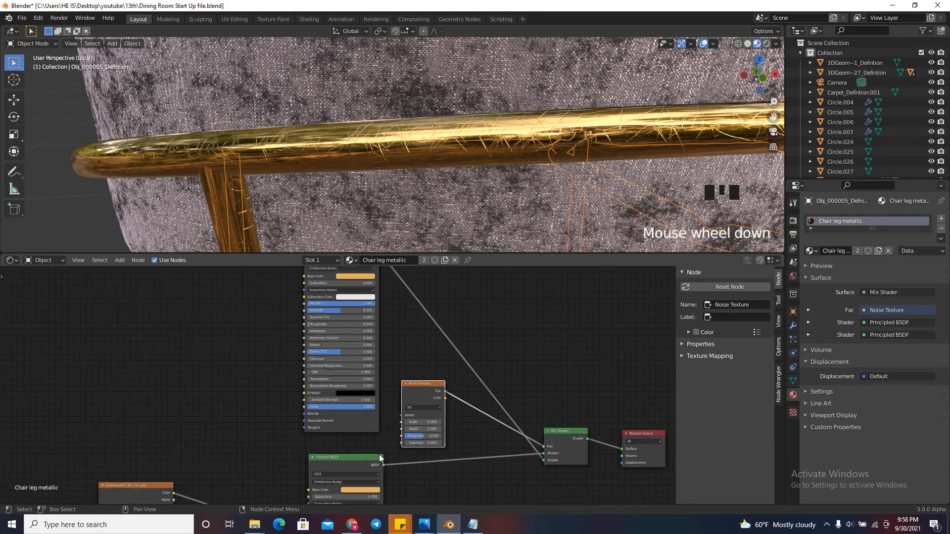
pyautogui.moveTo(350, 335); pyautogui.dragTo(373, 265)
pyautogui.scroll(4, 376, 223)
pyautogui.scroll(-4, 373, 224)
pyautogui.scroll(-2, 379, 164)
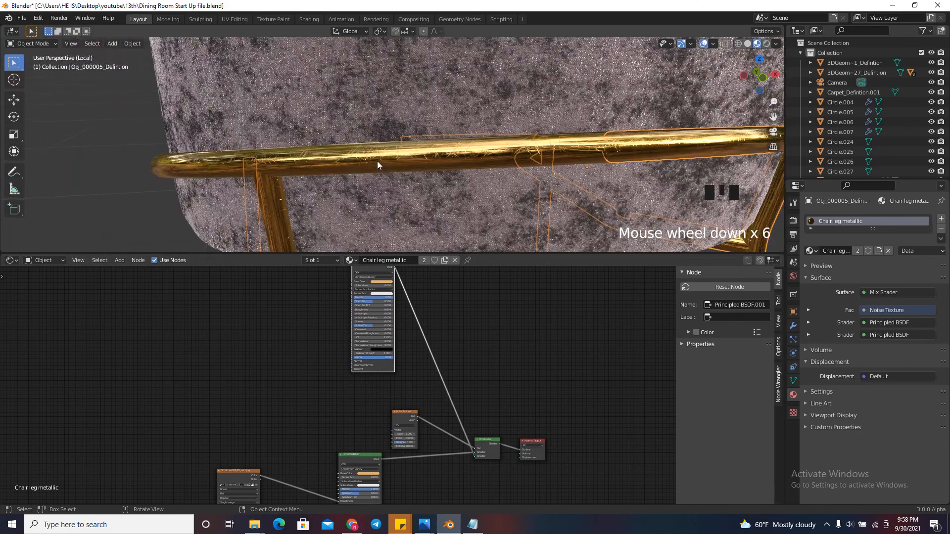
pyautogui.scroll(4, 379, 164)
pyautogui.moveTo(404, 416); pyautogui.dragTo(380, 406)
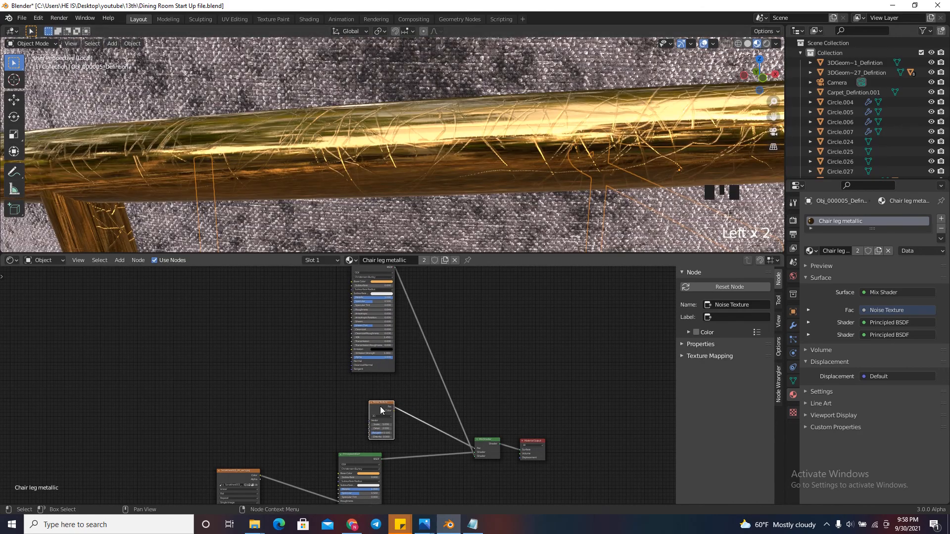
# Add Texture Coordinate and Mapping nodes to the Noise Texture and space them out in front of it
pyautogui.hotkey('ctrl', 't')
pyautogui.scroll(3, 356, 413)
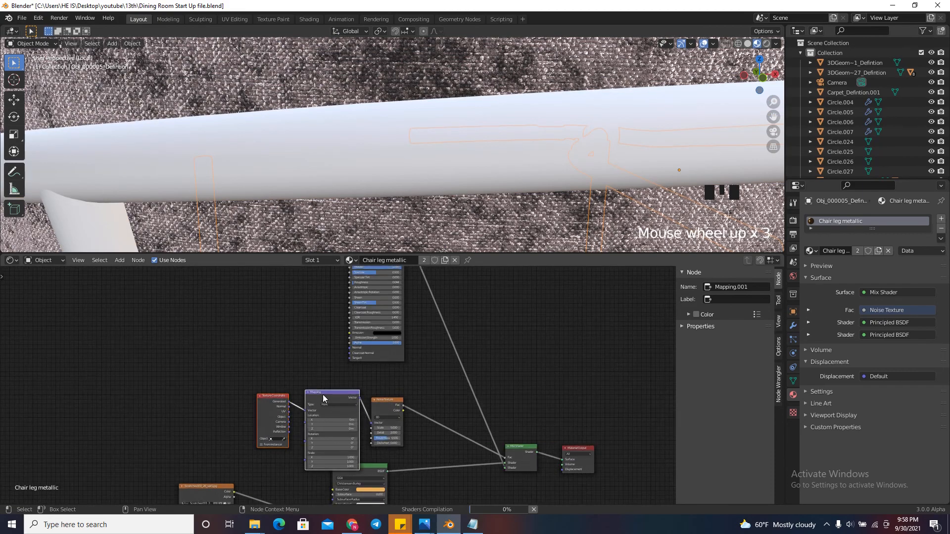
pyautogui.moveTo(323, 397)
pyautogui.mouseDown()
pyautogui.moveTo(300, 383)
pyautogui.moveTo(314, 388)
pyautogui.moveTo(280, 400)
pyautogui.moveTo(271, 392)
pyautogui.moveTo(306, 391)
pyautogui.mouseUp()
pyautogui.scroll(1, 262, 412)
pyautogui.scroll(7, 265, 415)
pyautogui.click(281, 392)
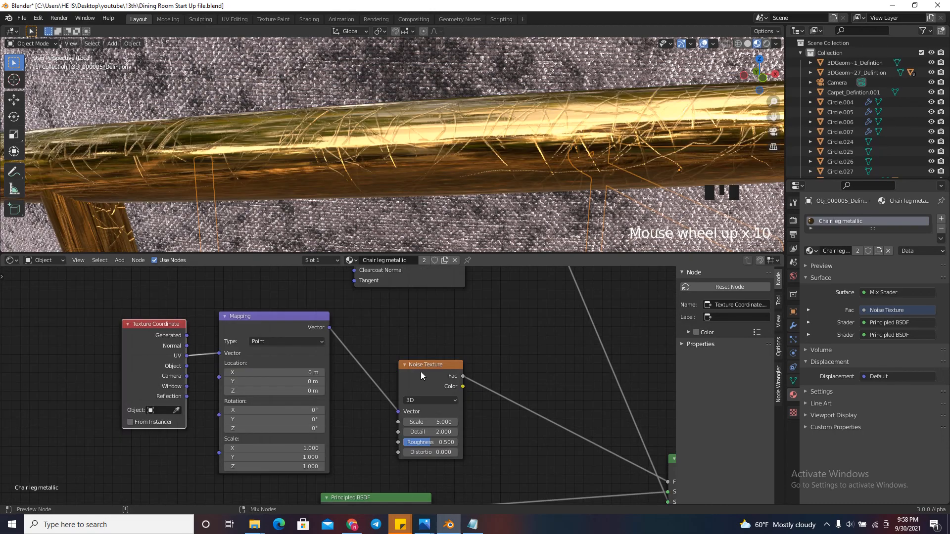
# Preview the Noise Texture on the chair frame and feed its Mapping node from the Object coordinates
pyautogui.keyDown('ctrl'); pyautogui.keyDown('shift'); pyautogui.click(422, 374); pyautogui.keyUp('shift'); pyautogui.keyUp('ctrl')
pyautogui.scroll(-8, 364, 170)
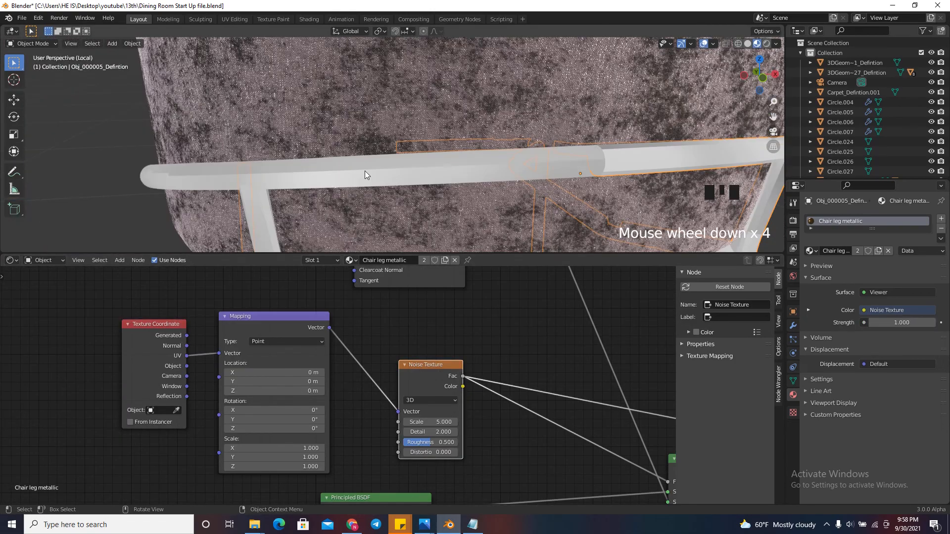
pyautogui.scroll(4, 242, 377)
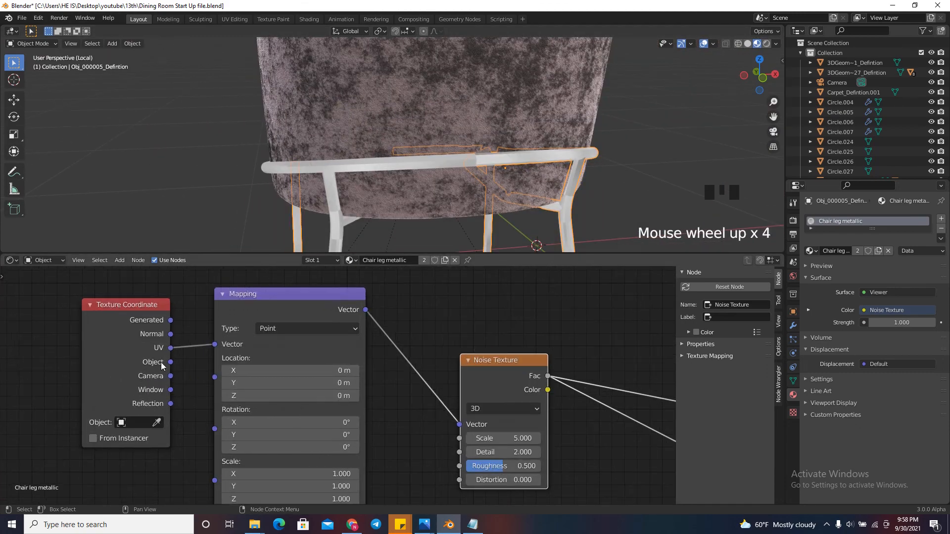
pyautogui.moveTo(167, 364); pyautogui.dragTo(214, 344)
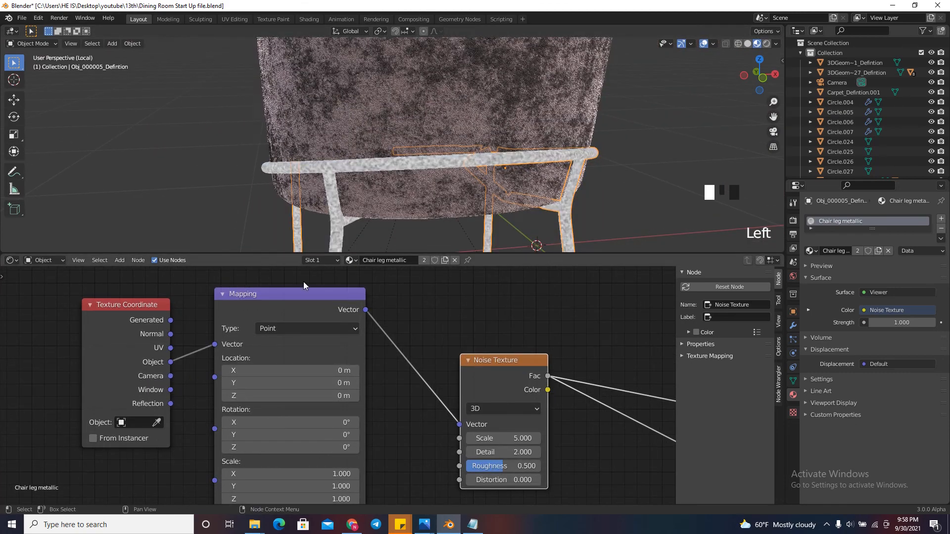
pyautogui.scroll(6, 321, 178)
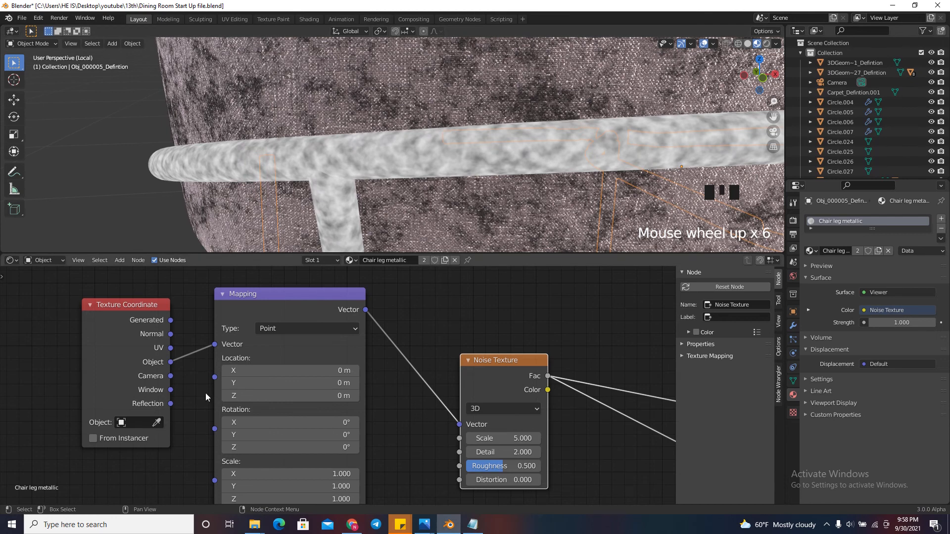
pyautogui.scroll(-6, 392, 385)
pyautogui.scroll(4, 429, 370)
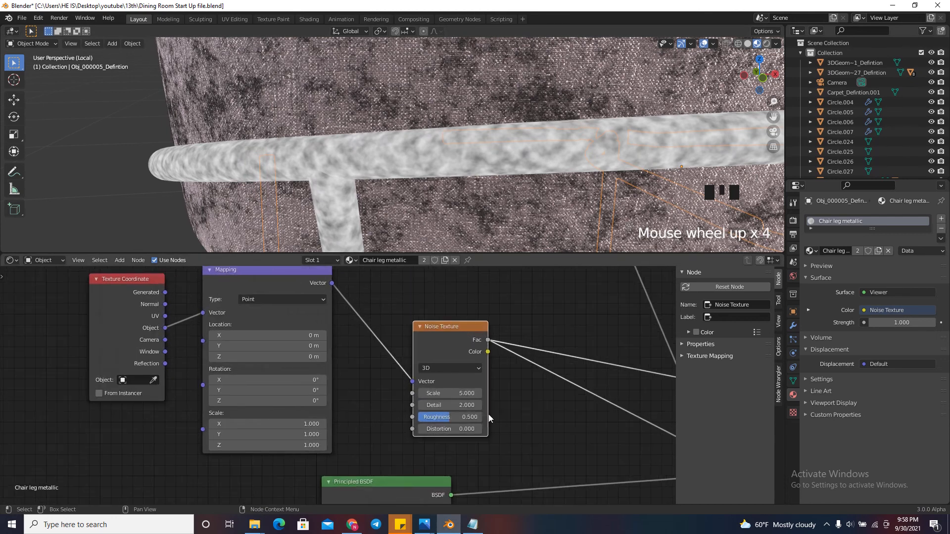
# Set the Noise Texture's Scale to 1 and route the Mix Shader back to the Material Output
pyautogui.click(459, 395)
pyautogui.write('1')
pyautogui.press('Return')
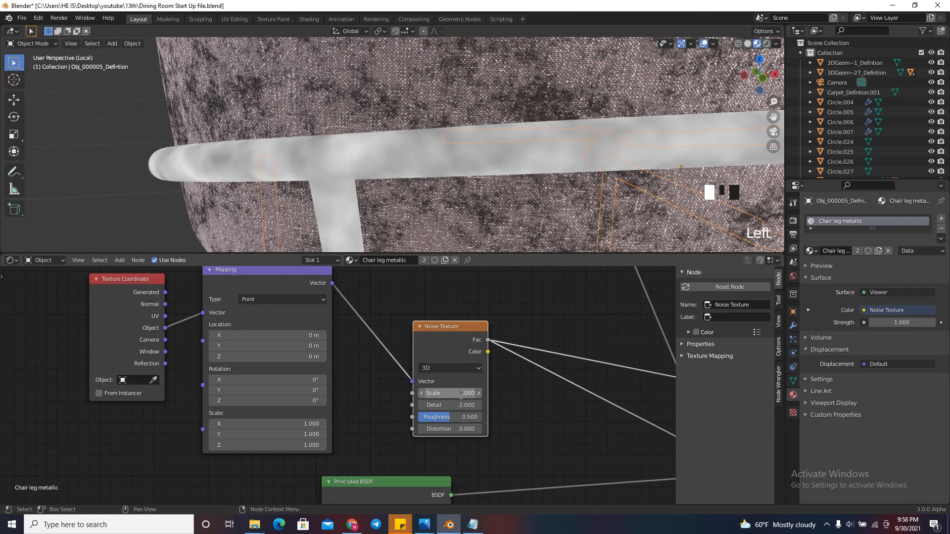
pyautogui.scroll(-11, 441, 394)
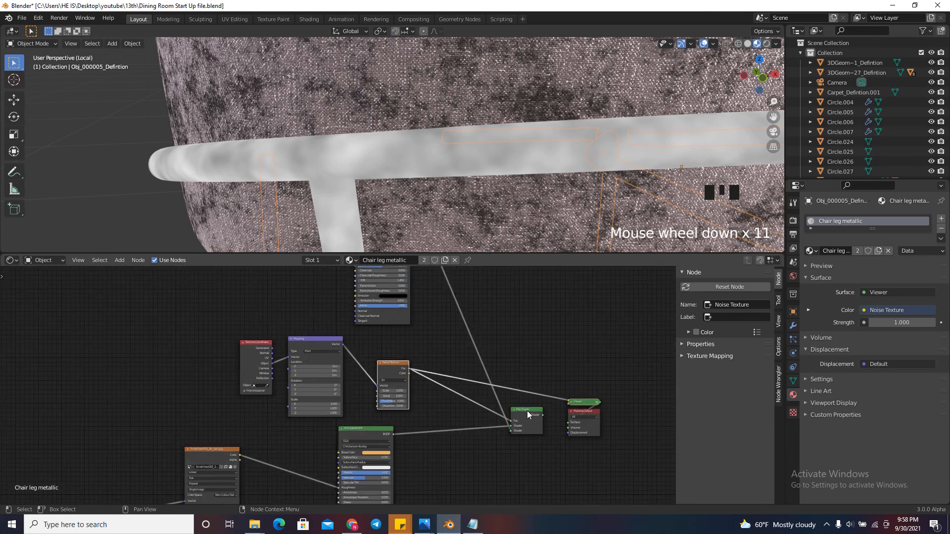
pyautogui.keyDown('ctrl'); pyautogui.keyDown('shift'); pyautogui.click(522, 413); pyautogui.keyUp('shift'); pyautogui.keyUp('ctrl')
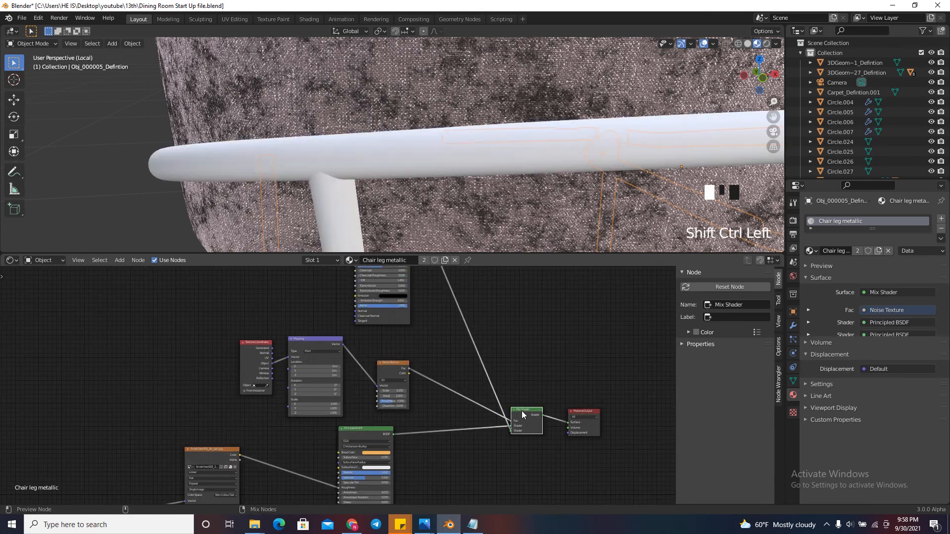
# Insert a ColorRamp node between the Noise Texture's Fac output and the Mix Shader's Fac input
pyautogui.scroll(2, 431, 375)
pyautogui.hotkey('shift', 'a')
pyautogui.click(431, 376)
pyautogui.write('colo')
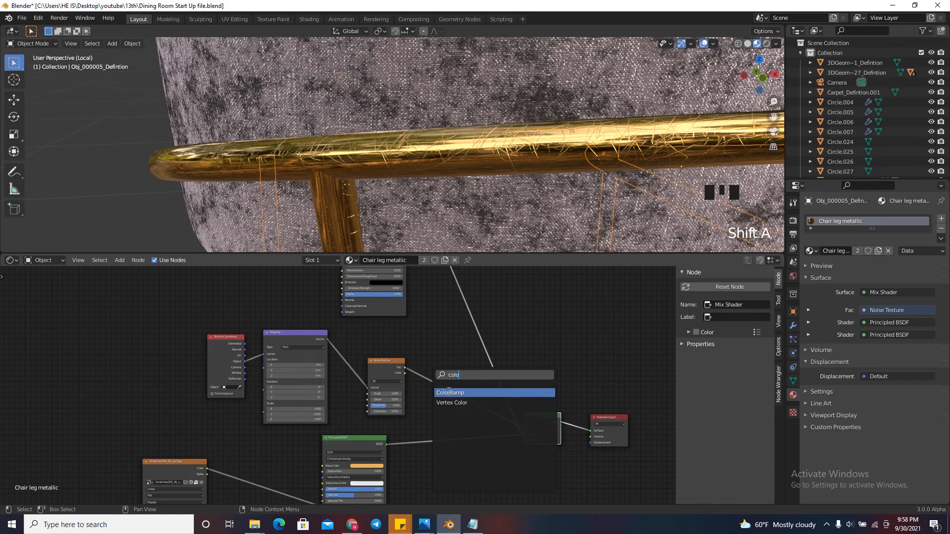
pyautogui.press('Return')
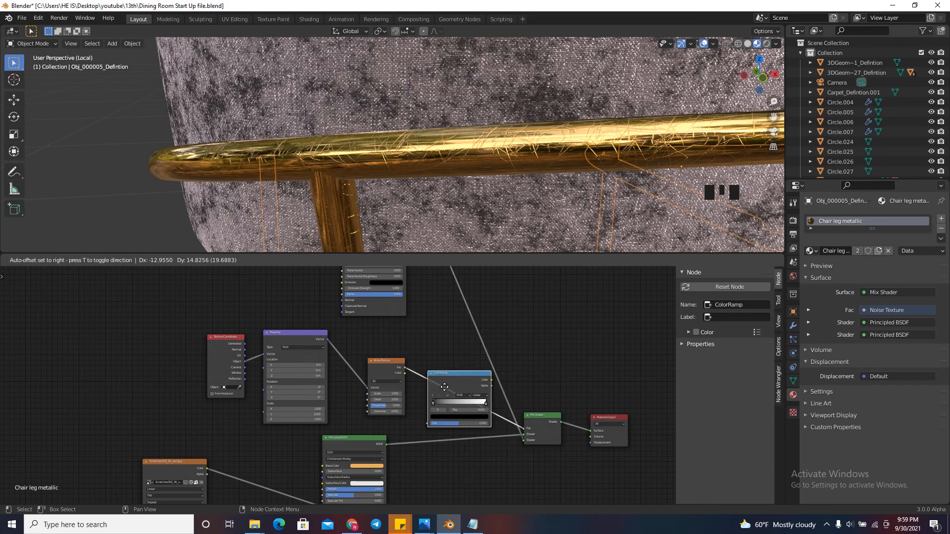
pyautogui.click(440, 381)
pyautogui.scroll(5, 439, 369)
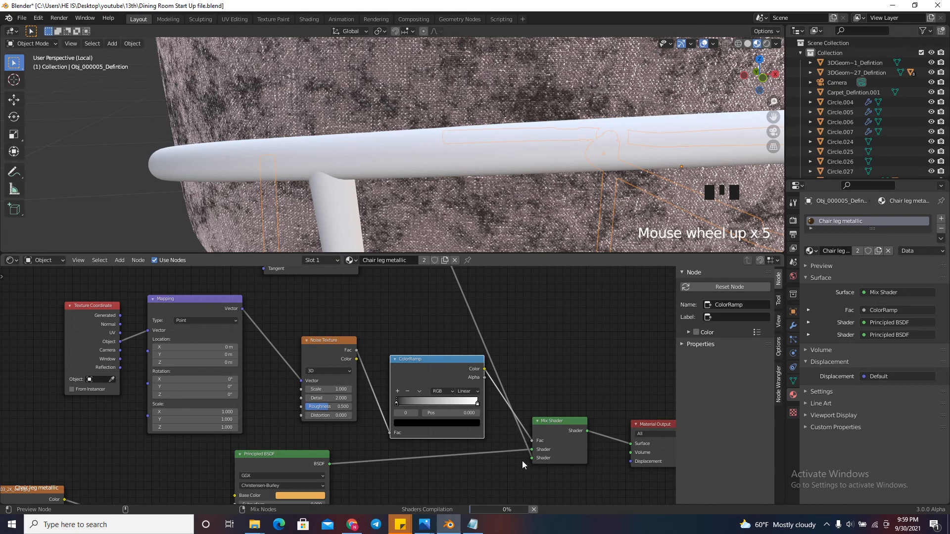
# With the ColorRamp previewed in rendered shading, move its black stop to 0.486 and its white stop to 0.655
pyautogui.click(767, 44)
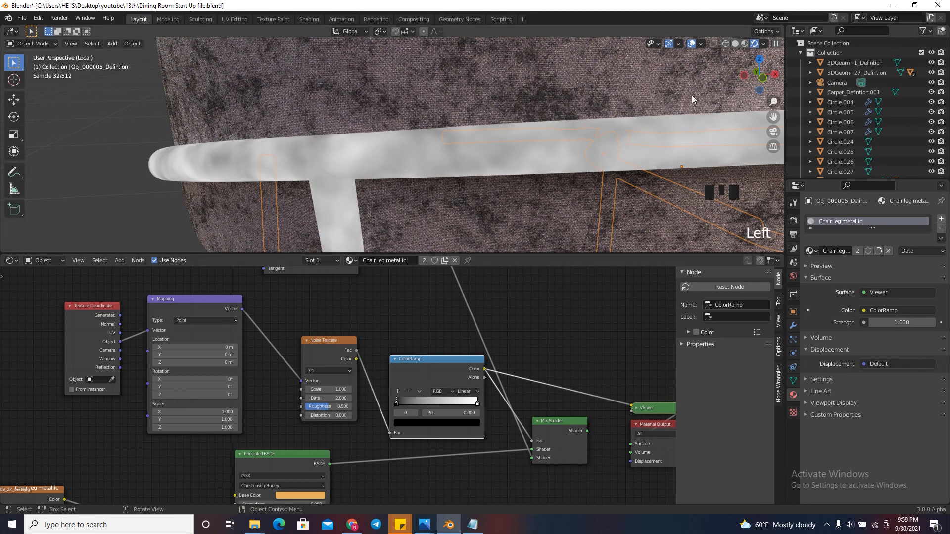
pyautogui.scroll(9, 446, 407)
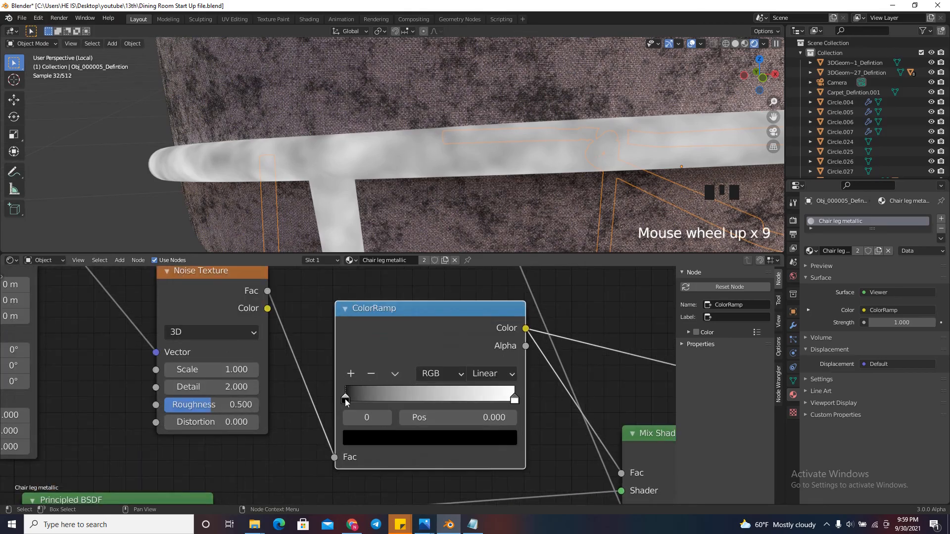
pyautogui.moveTo(346, 399); pyautogui.dragTo(430, 413)
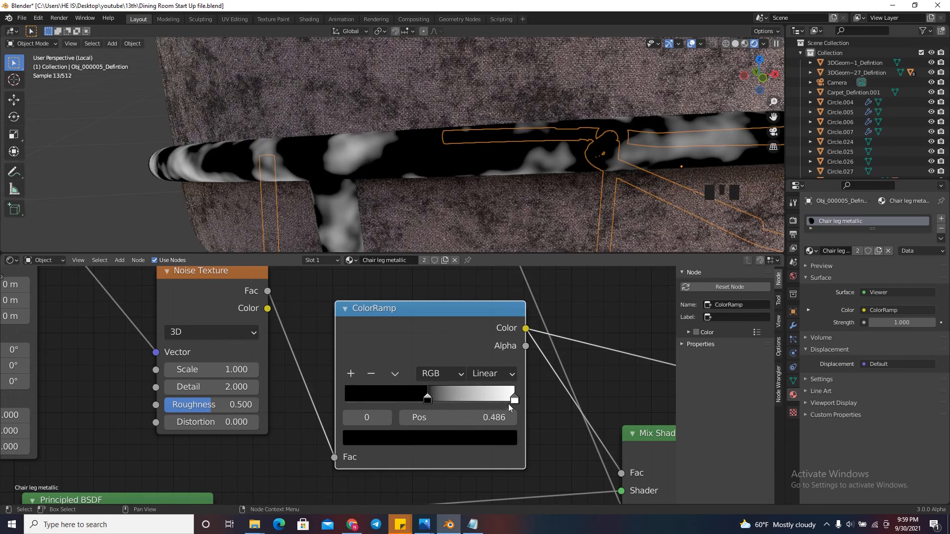
pyautogui.moveTo(513, 400); pyautogui.dragTo(456, 398)
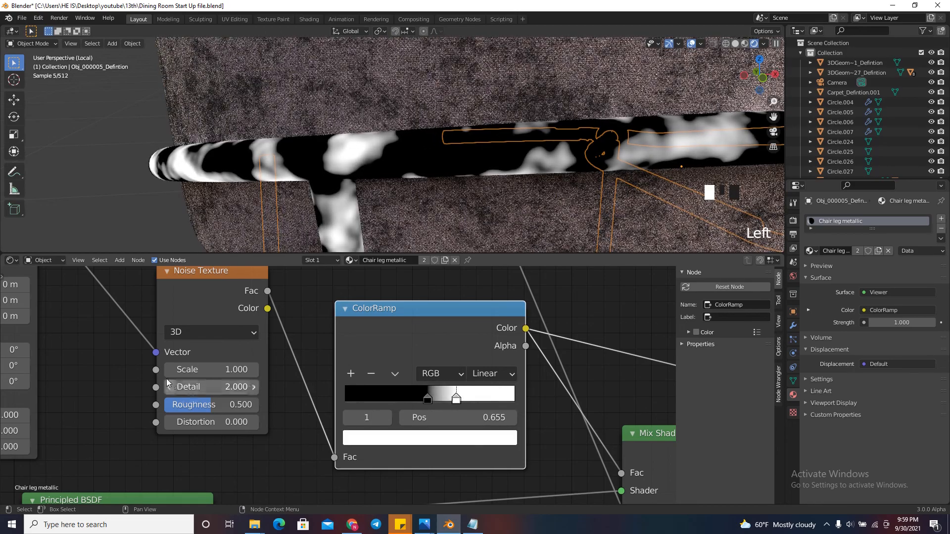
# Try the Noise Texture with Detail 16, restore Detail to 2, and try a Roughness of 0.750
pyautogui.click(197, 386)
pyautogui.write('6')
pyautogui.press('Return')
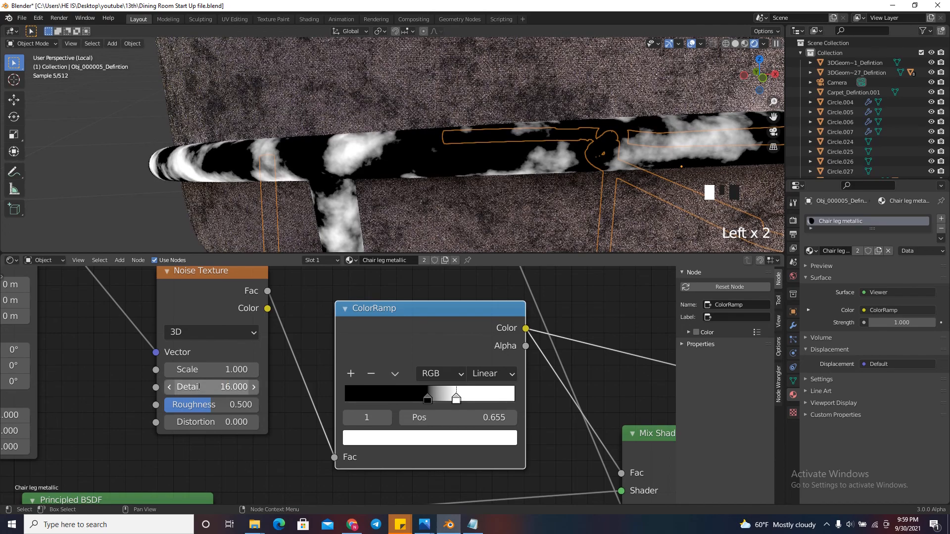
pyautogui.click(216, 392)
pyautogui.press('Return')
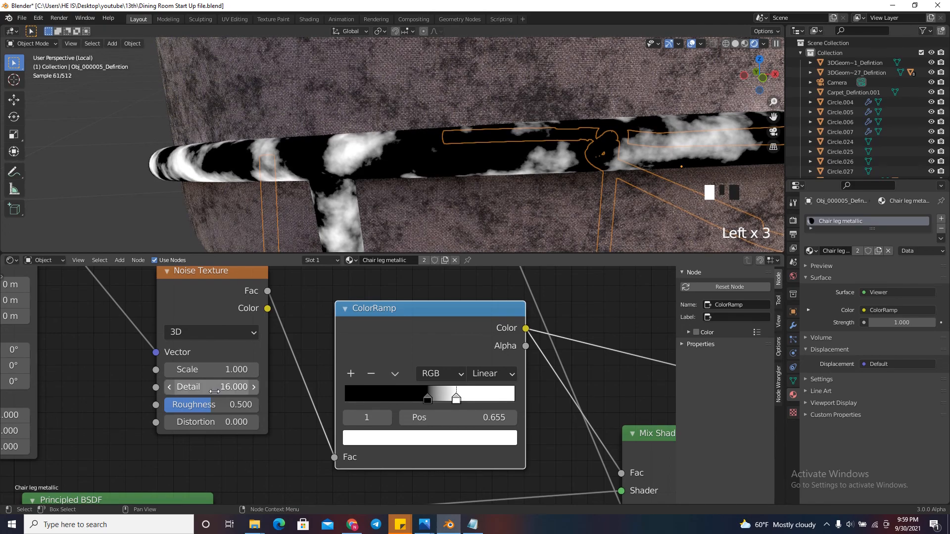
pyautogui.click(215, 392)
pyautogui.write('2')
pyautogui.press('Return')
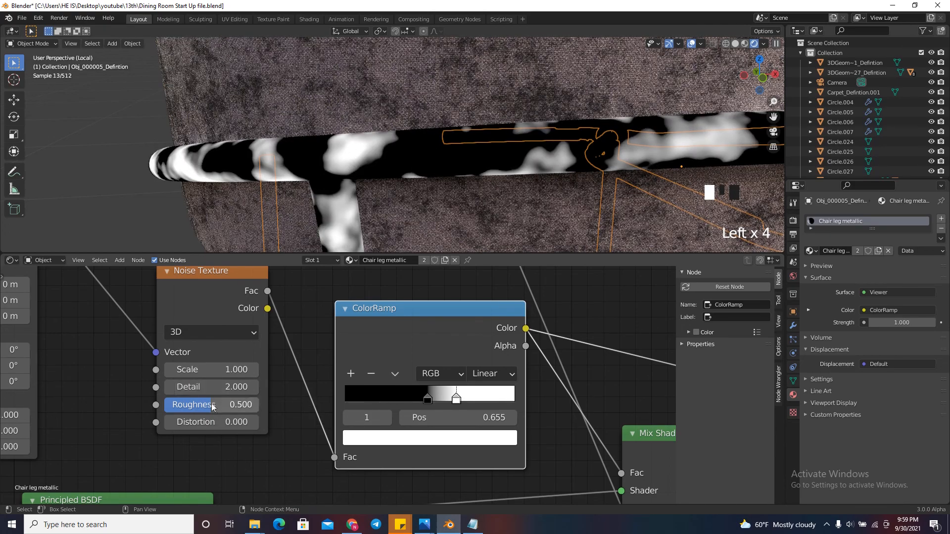
pyautogui.moveTo(227, 412); pyautogui.dragTo(244, 422)
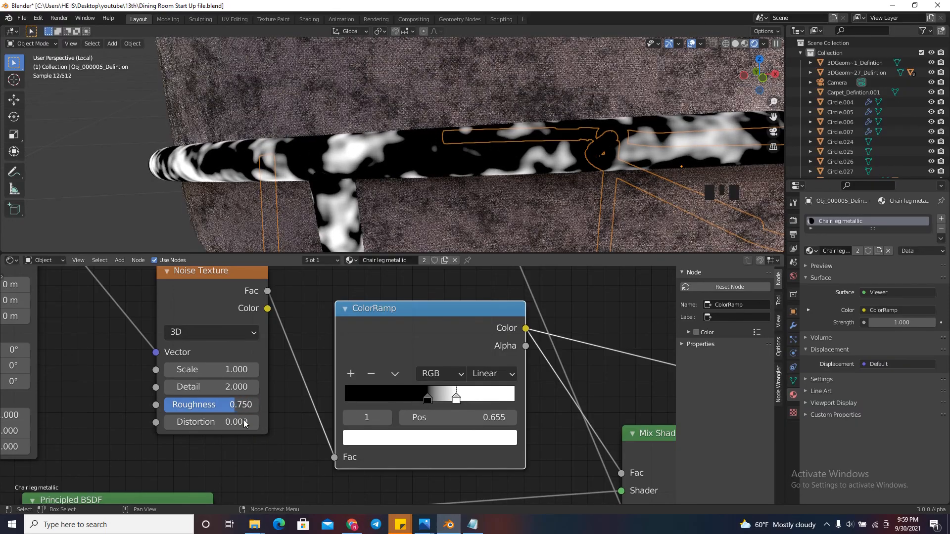
pyautogui.rightClick(244, 423)
# Send the Mix Shader to the Material Output again in place of the ColorRamp preview
pyautogui.scroll(-15, 379, 385)
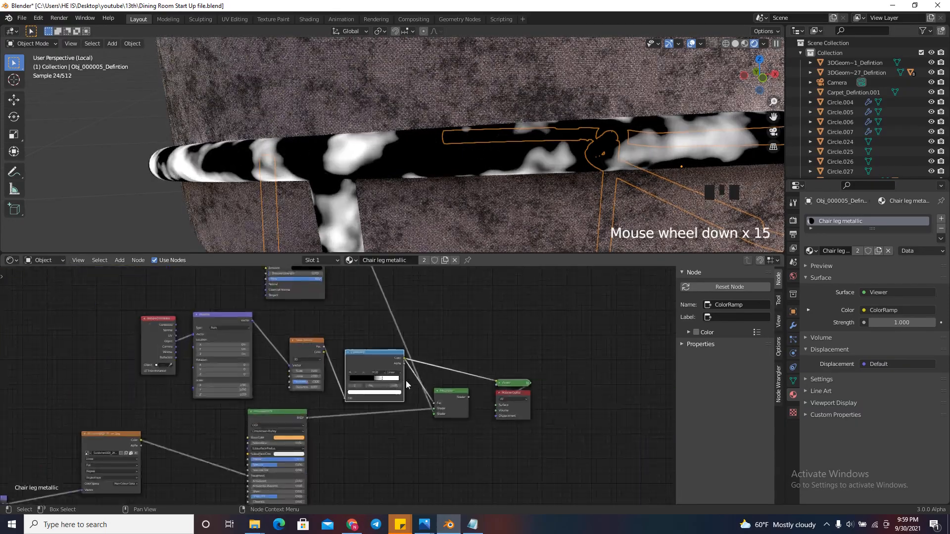
pyautogui.scroll(3, 455, 392)
pyautogui.keyDown('ctrl'); pyautogui.keyDown('shift'); pyautogui.click(460, 394); pyautogui.keyUp('shift'); pyautogui.keyUp('ctrl')
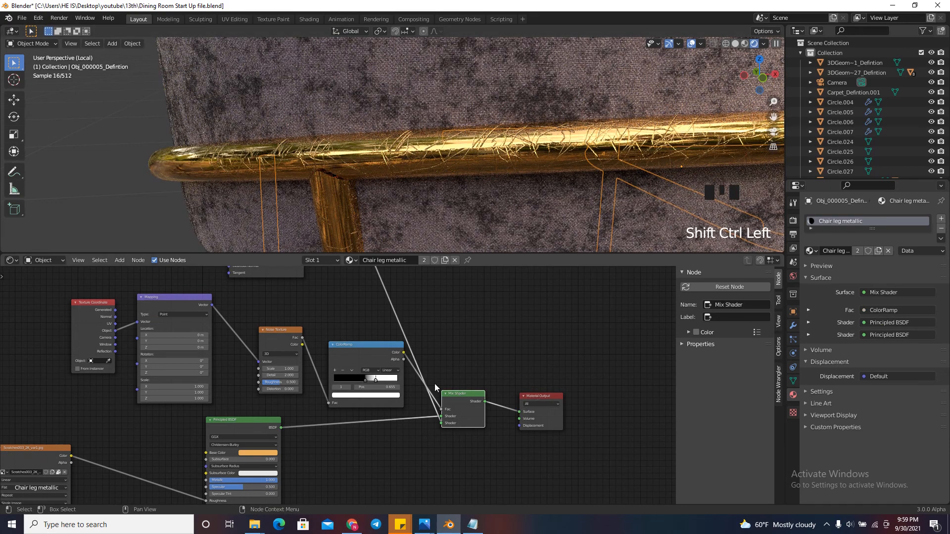
# Move the ColorRamp closer to the Noise Texture and swap the Mix Shader's two Shader inputs
pyautogui.scroll(-6, 442, 420)
pyautogui.scroll(7, 421, 388)
pyautogui.moveTo(403, 371); pyautogui.dragTo(388, 374)
pyautogui.scroll(5, 442, 438)
pyautogui.scroll(4, 442, 437)
pyautogui.click(460, 436)
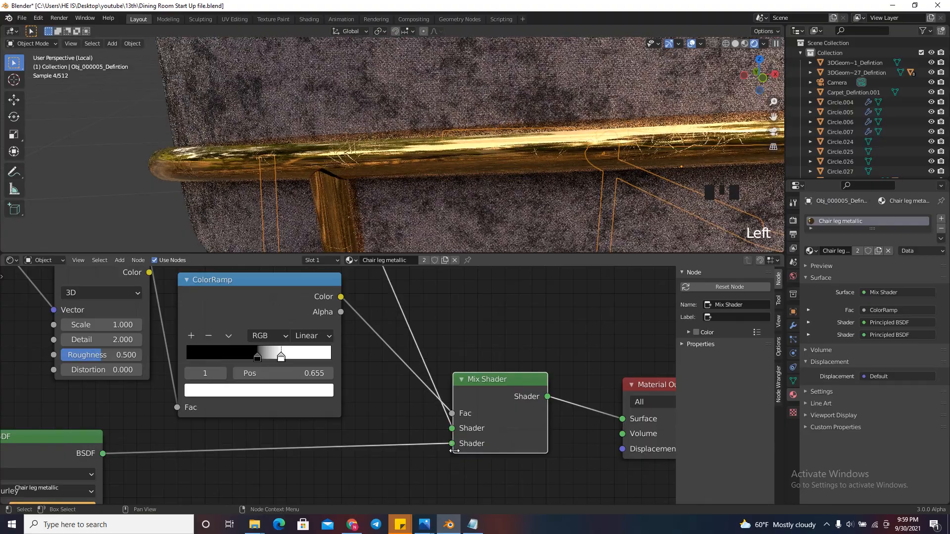
pyautogui.scroll(-7, 423, 391)
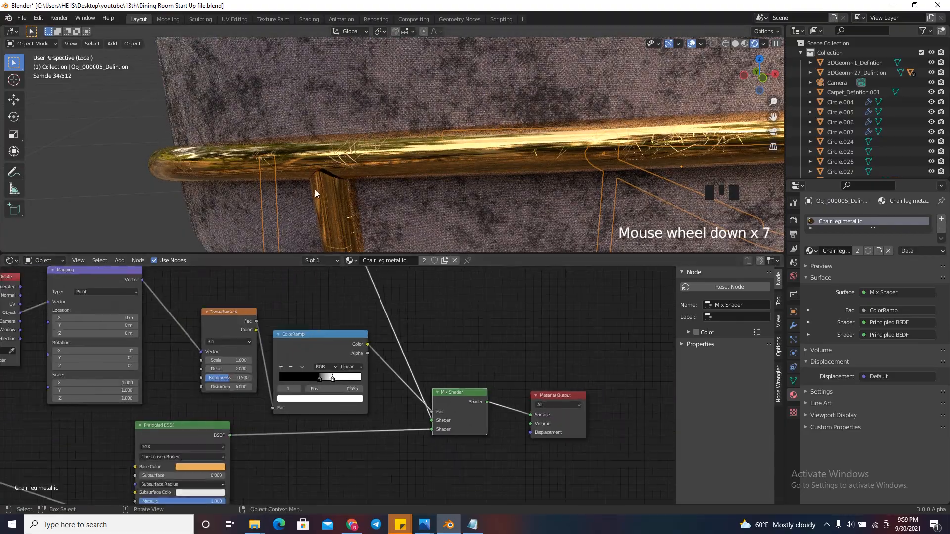
# Compare the ColorRamp mask with the Mix Shader result by previewing them alternately on the chair's gold rail
pyautogui.scroll(-3, 342, 150)
pyautogui.scroll(5, 421, 163)
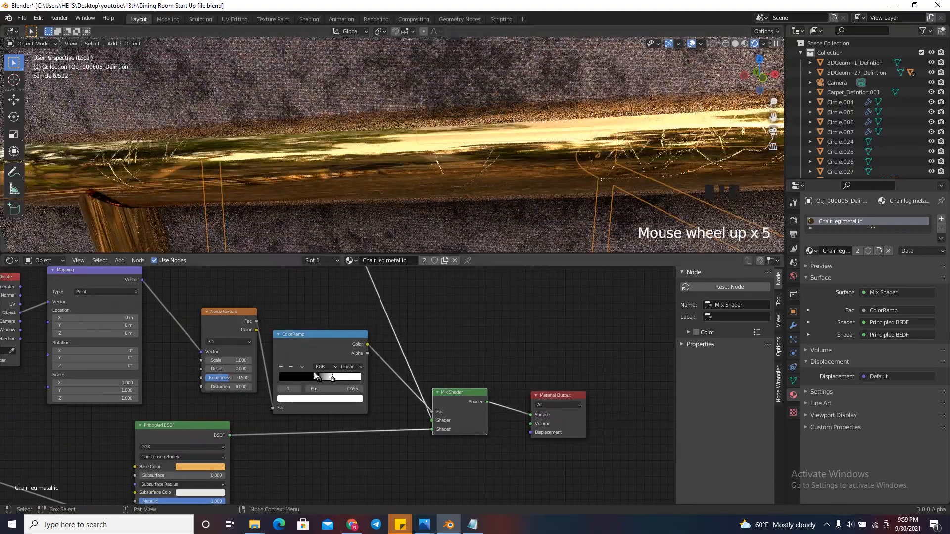
pyautogui.keyDown('ctrl'); pyautogui.keyDown('shift'); pyautogui.click(314, 340); pyautogui.keyUp('shift'); pyautogui.keyUp('ctrl')
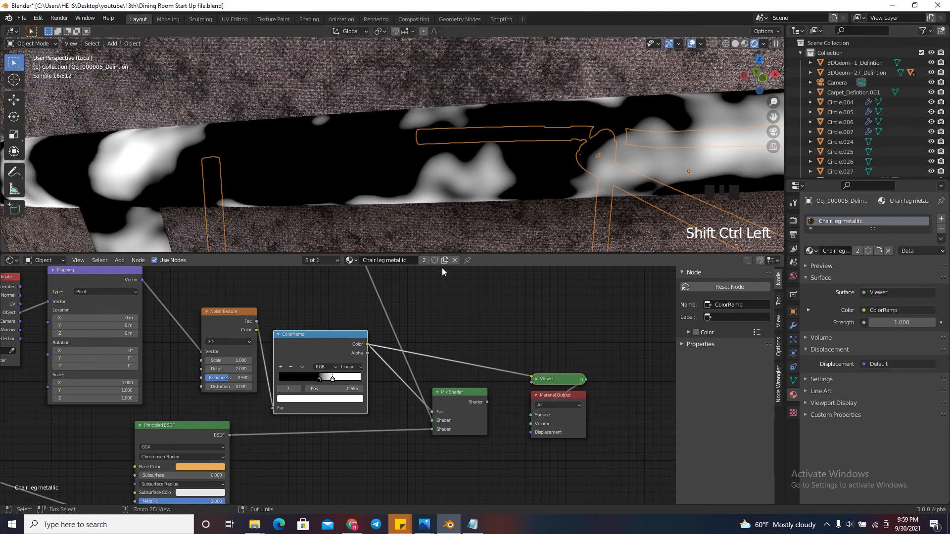
pyautogui.keyDown('ctrl'); pyautogui.keyDown('shift'); pyautogui.click(453, 393); pyautogui.keyUp('shift'); pyautogui.keyUp('ctrl')
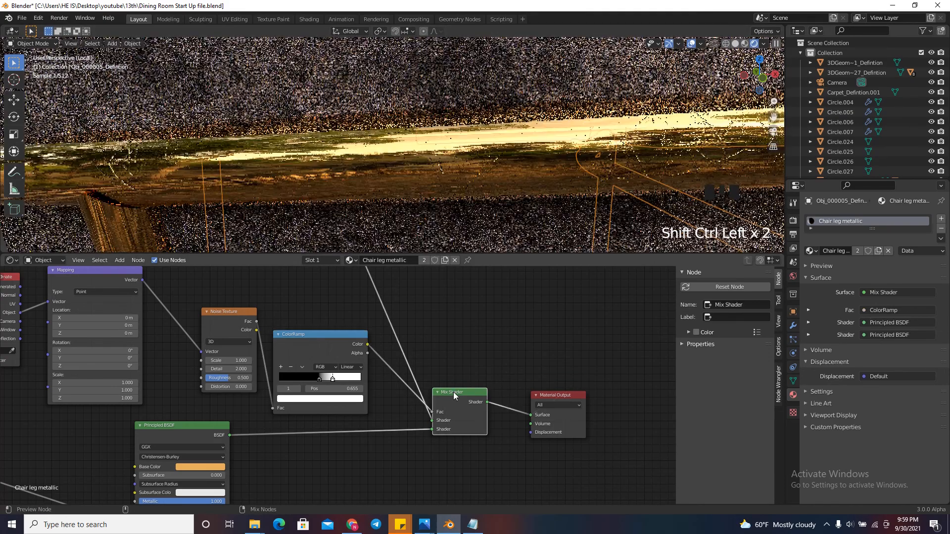
pyautogui.scroll(-2, 541, 165)
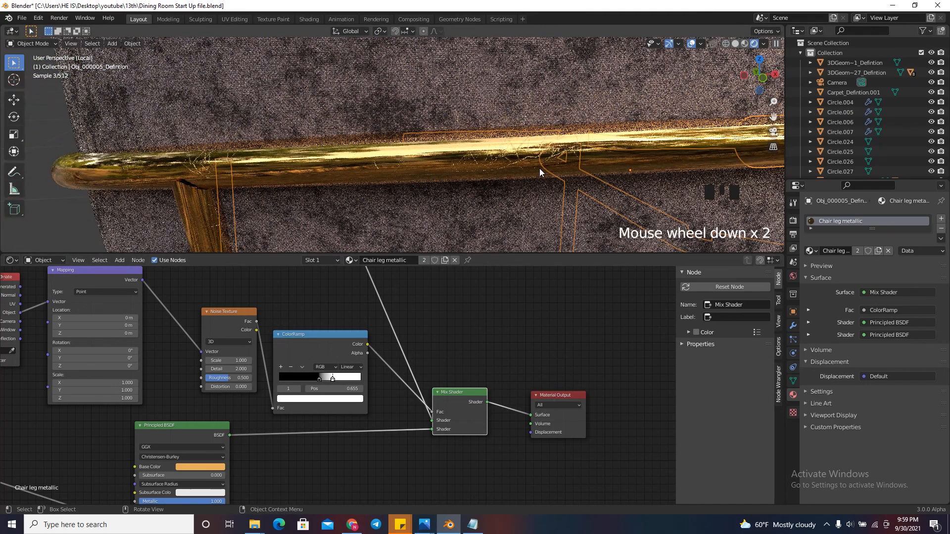
pyautogui.scroll(2, 516, 165)
pyautogui.keyDown('ctrl'); pyautogui.keyDown('shift'); pyautogui.click(329, 341); pyautogui.keyUp('shift'); pyautogui.keyUp('ctrl')
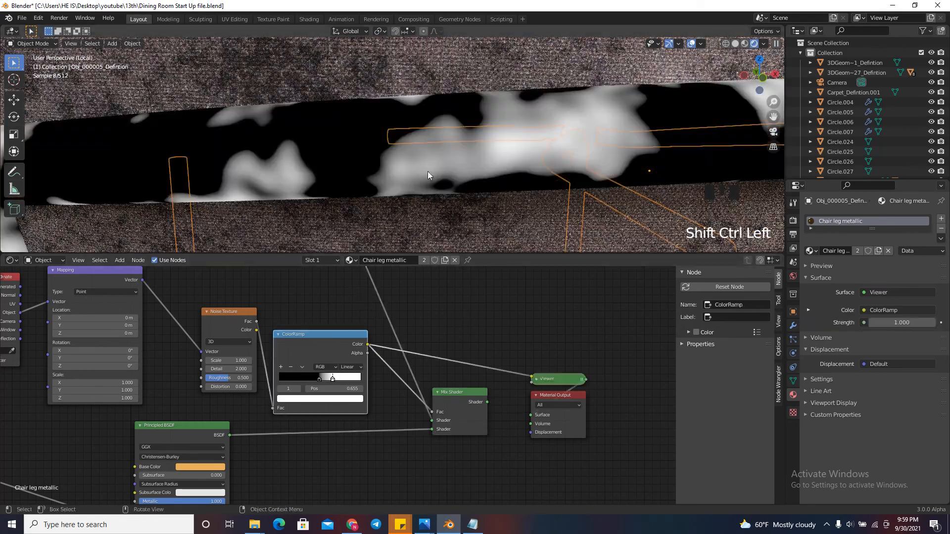
pyautogui.keyDown('ctrl'); pyautogui.keyDown('shift'); pyautogui.click(462, 392); pyautogui.keyUp('shift'); pyautogui.keyUp('ctrl')
pyautogui.scroll(-6, 460, 423)
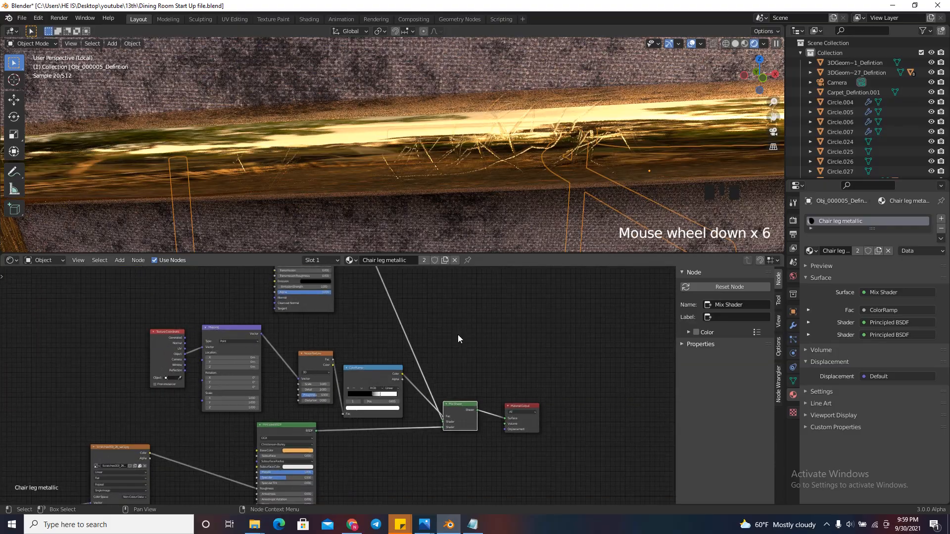
# Preview the ColorRamp mask across the whole chair frame, check its black stop, and send the Mix Shader back to the output
pyautogui.scroll(-4, 451, 127)
pyautogui.moveTo(762, 74); pyautogui.dragTo(793, 97)
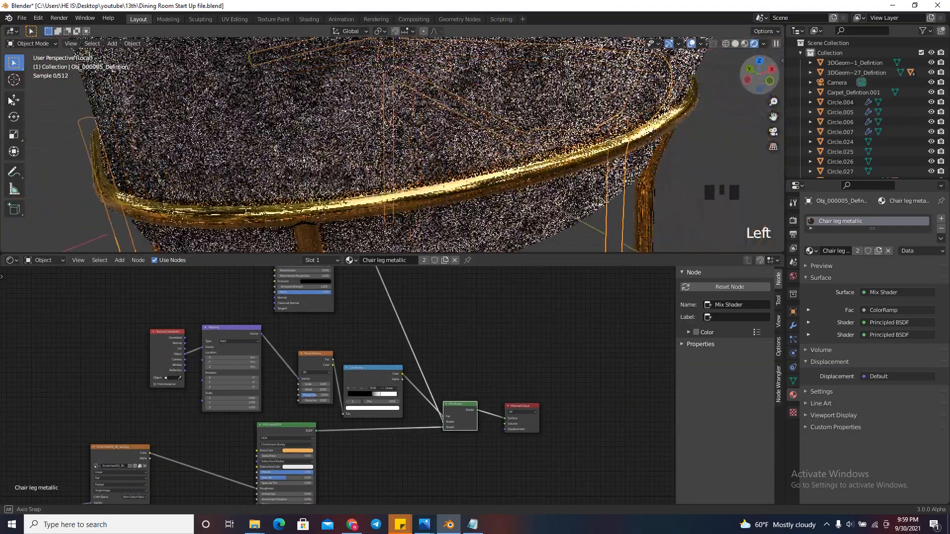
pyautogui.moveTo(11, 101); pyautogui.dragTo(30, 104)
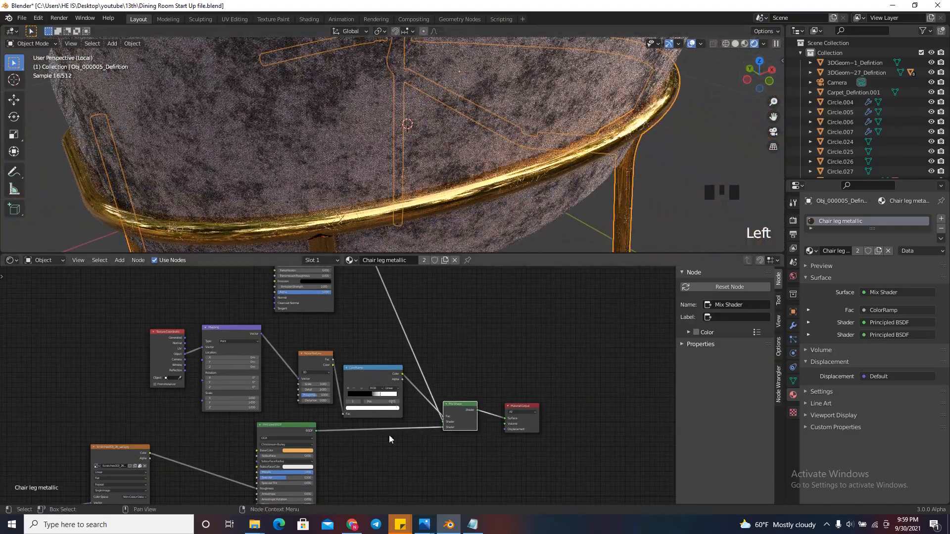
pyautogui.keyDown('ctrl'); pyautogui.keyDown('shift'); pyautogui.click(375, 379); pyautogui.keyUp('shift'); pyautogui.keyUp('ctrl')
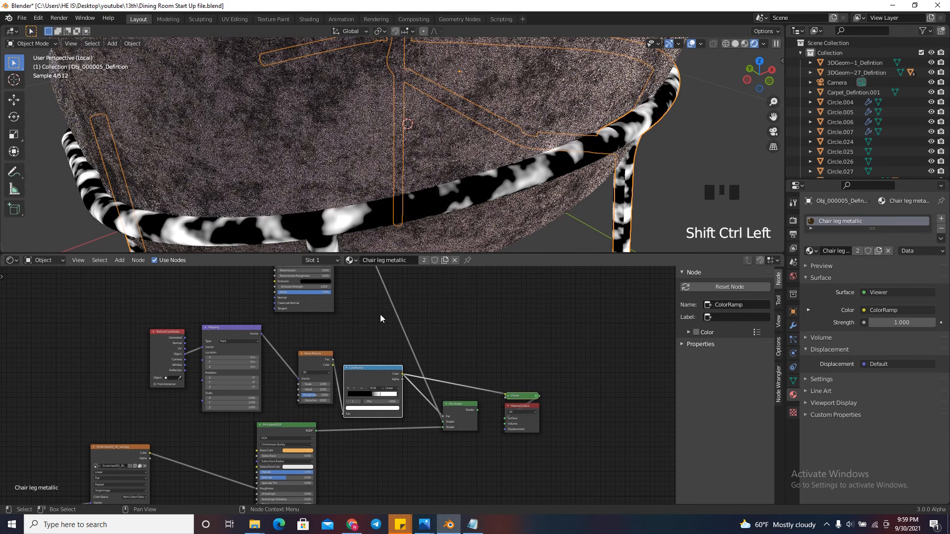
pyautogui.scroll(-4, 365, 217)
pyautogui.scroll(4, 364, 217)
pyautogui.scroll(9, 383, 423)
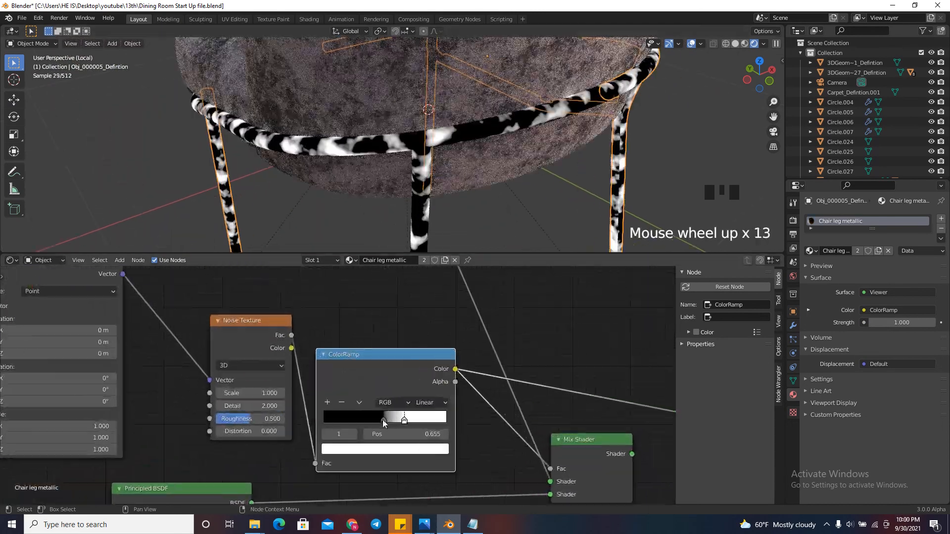
pyautogui.scroll(4, 377, 429)
pyautogui.moveTo(387, 419)
pyautogui.mouseDown()
pyautogui.moveTo(404, 422)
pyautogui.moveTo(387, 421)
pyautogui.mouseUp()
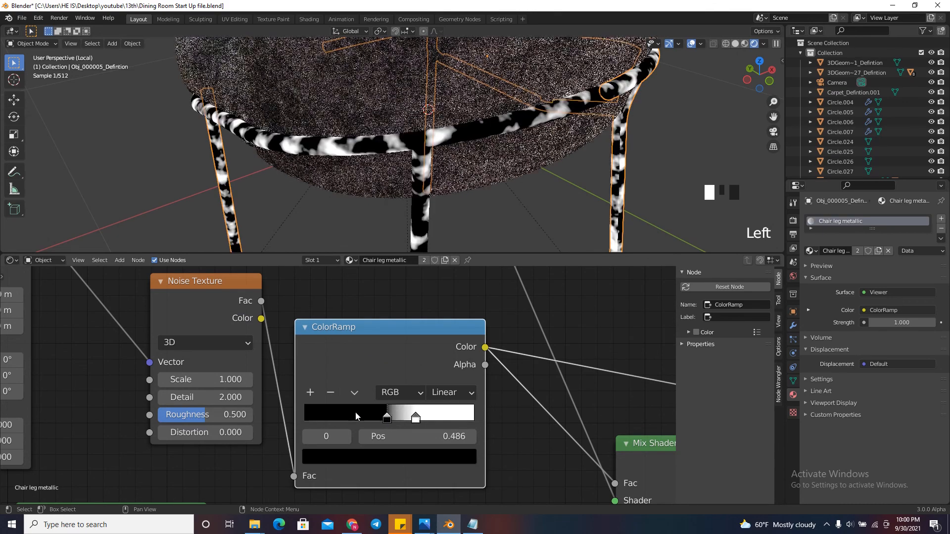
pyautogui.scroll(-7, 372, 377)
pyautogui.keyDown('ctrl'); pyautogui.keyDown('shift'); pyautogui.click(555, 431); pyautogui.keyUp('shift'); pyautogui.keyUp('ctrl')
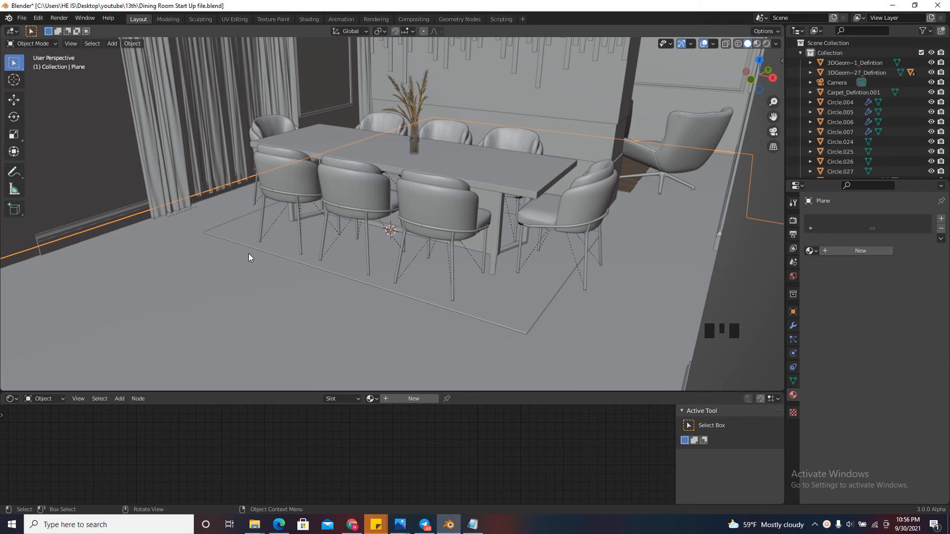
# Isolate the L-shaped floor plane in local view
pyautogui.press('KP_Divide')
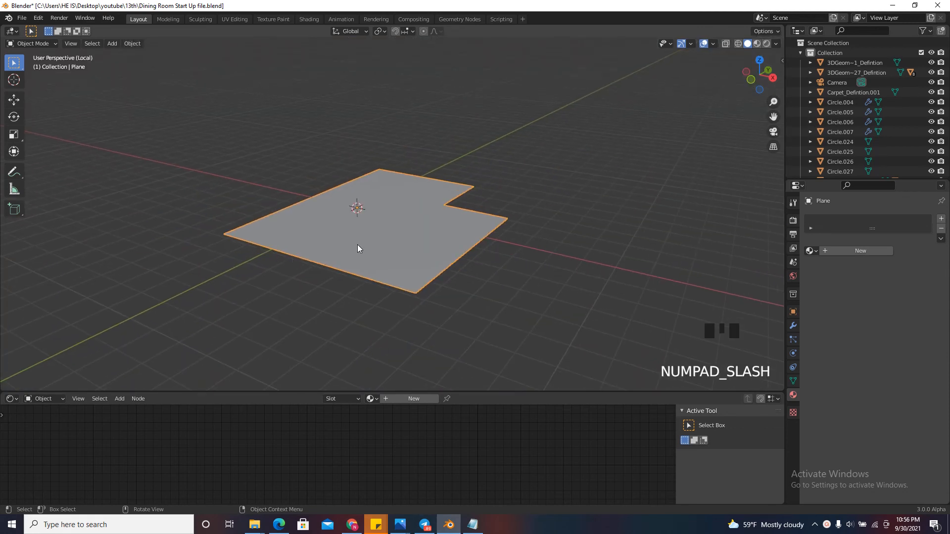
pyautogui.press('KP_Multiply')
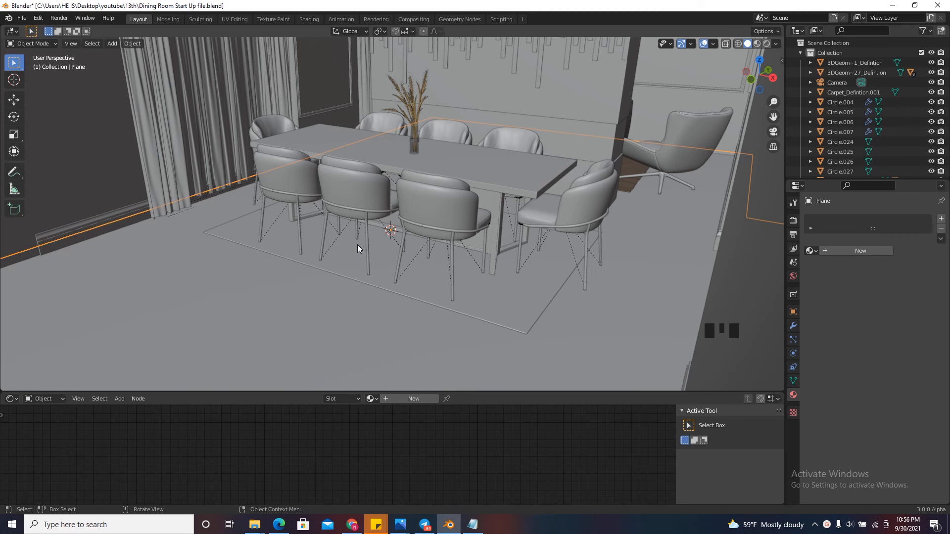
pyautogui.press('KP_Divide')
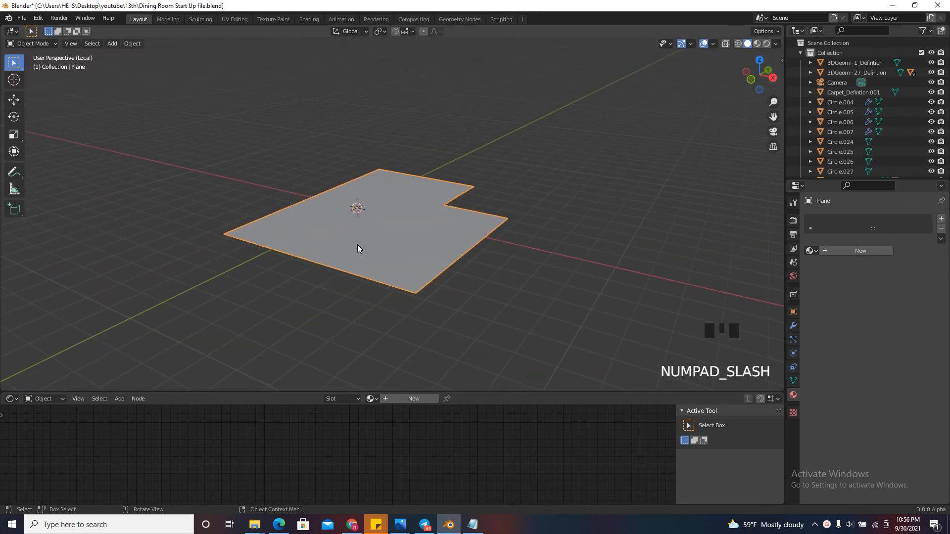
pyautogui.press('KP_Divide')
pyautogui.press('KP_Divide')
pyautogui.press('KP_Divide')
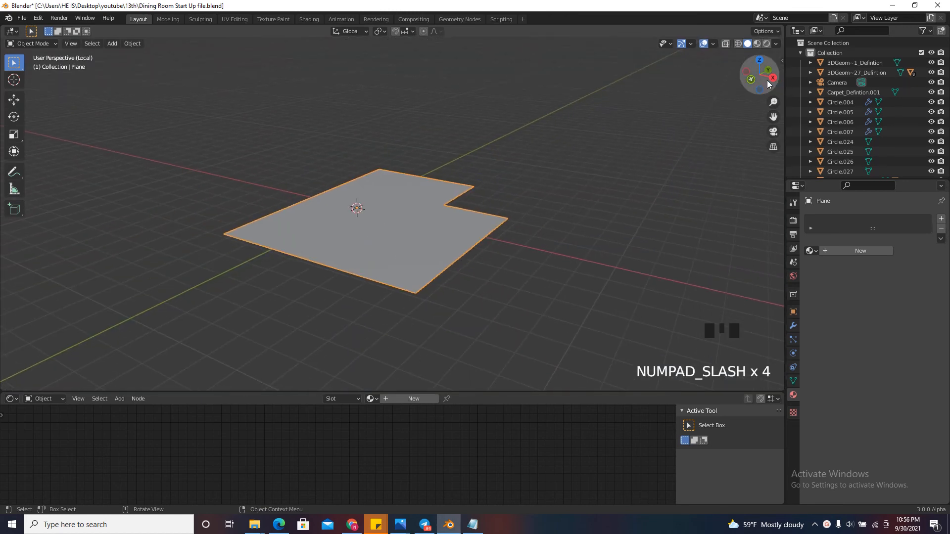
# Place the 3D cursor on the floor plane near its front corner and add a cube there
pyautogui.click(760, 61)
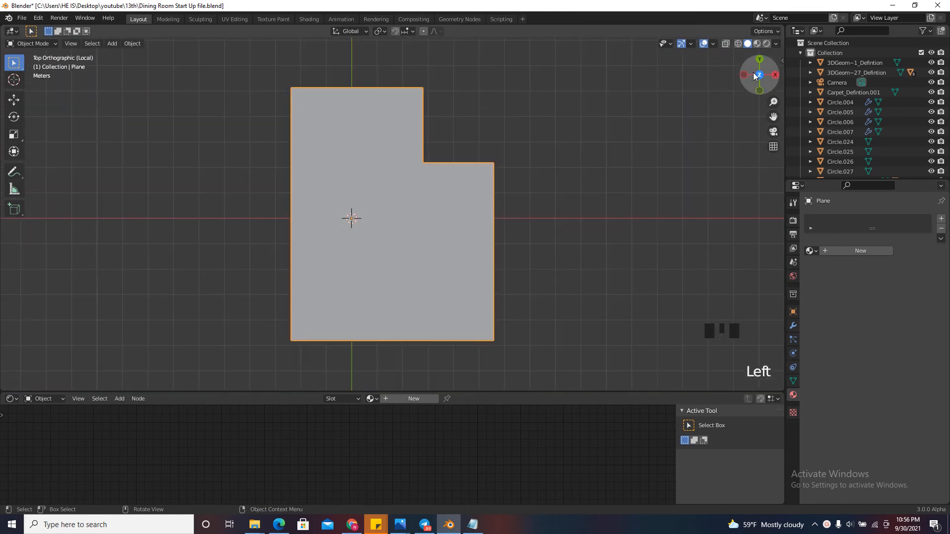
pyautogui.moveTo(754, 75); pyautogui.dragTo(457, 212)
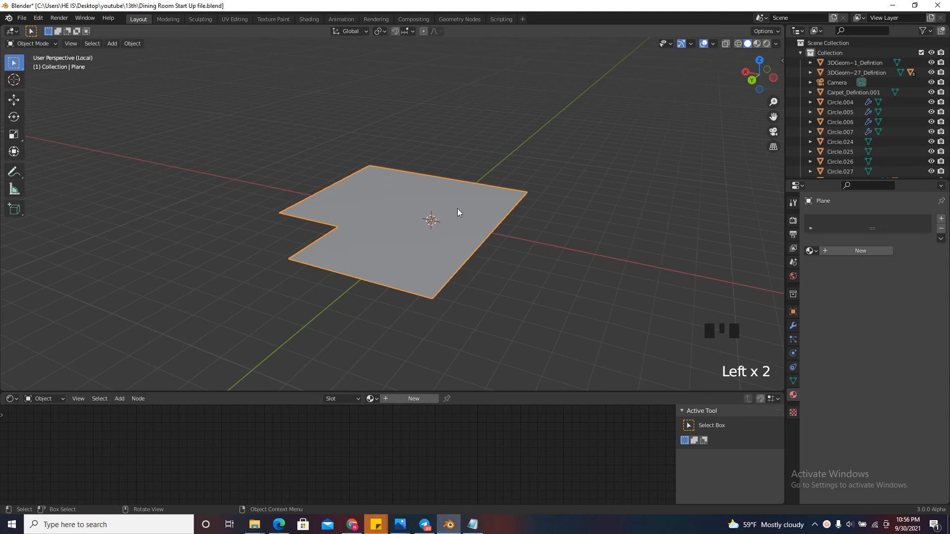
pyautogui.scroll(4, 446, 251)
pyautogui.scroll(-2, 369, 294)
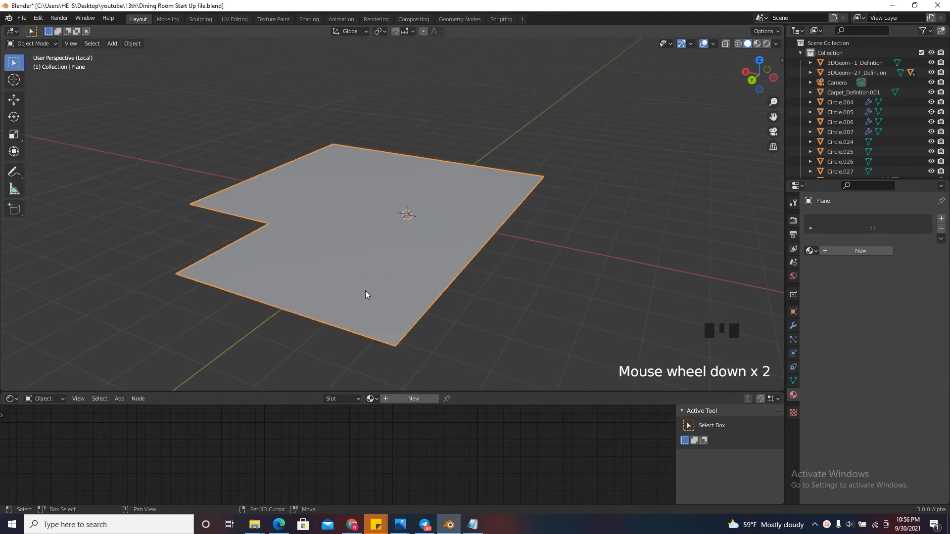
pyautogui.keyDown('shift'); pyautogui.rightClick(370, 292); pyautogui.keyUp('shift')
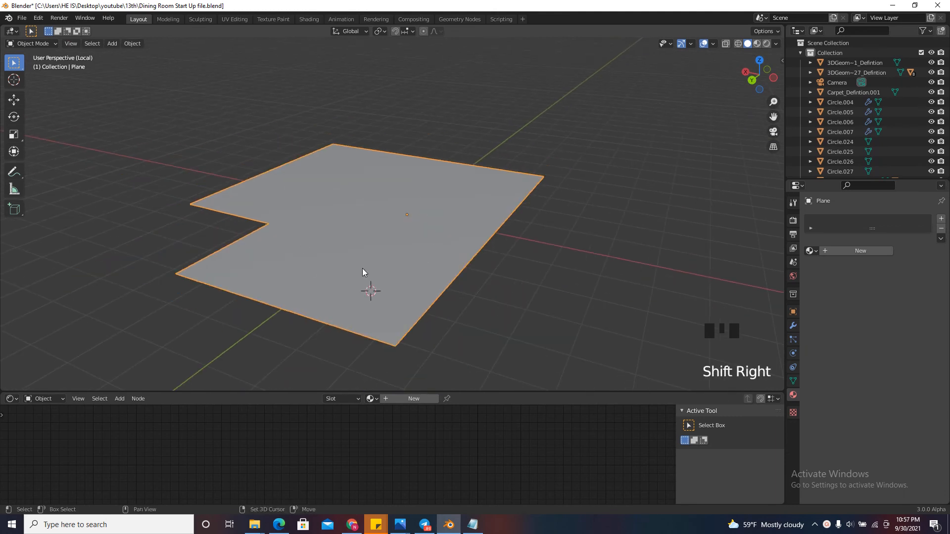
pyautogui.hotkey('shift', 'a')
pyautogui.moveTo(366, 302)
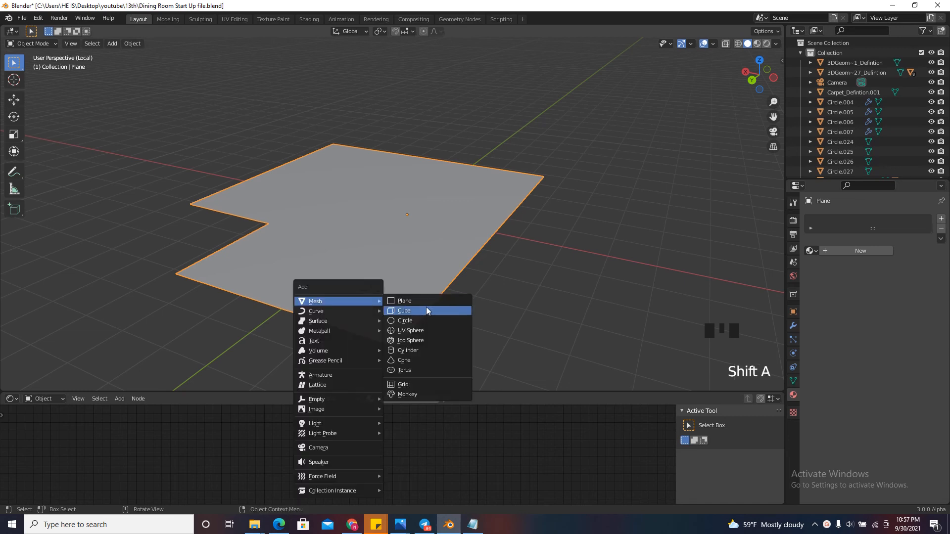
pyautogui.click(427, 310)
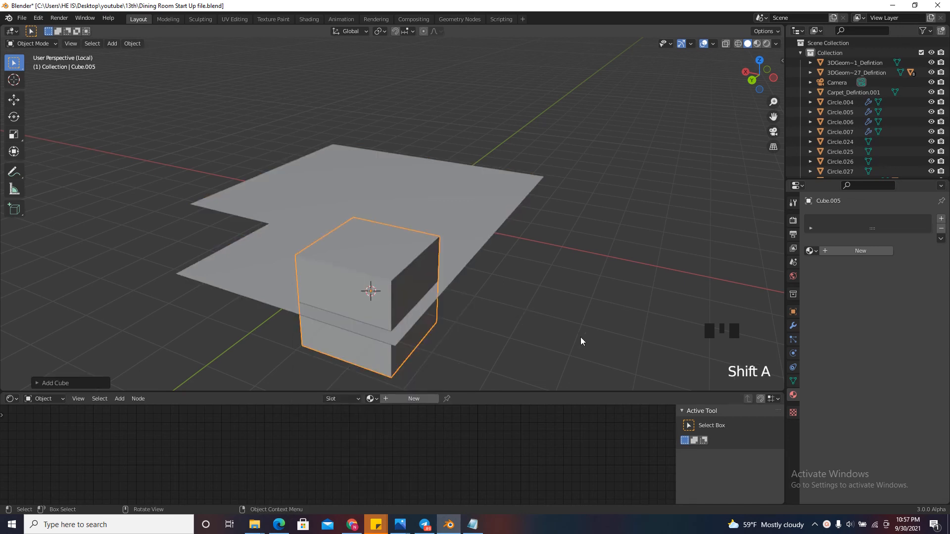
pyautogui.press('s')
pyautogui.rightClick(474, 312)
# Set the new cube's X and Y dimensions to 0.5 m each
pyautogui.press('n')
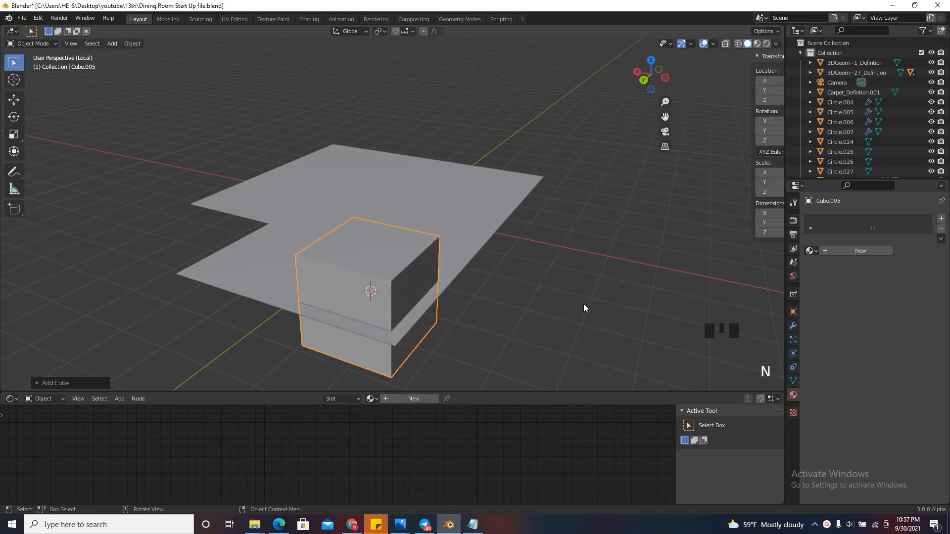
pyautogui.click(722, 212)
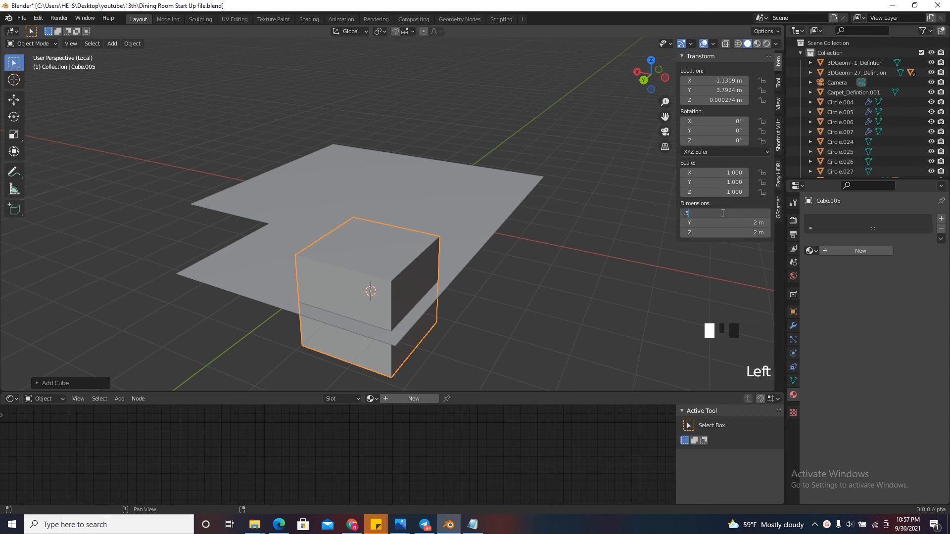
pyautogui.write('.5')
pyautogui.press('Return')
pyautogui.click(724, 223)
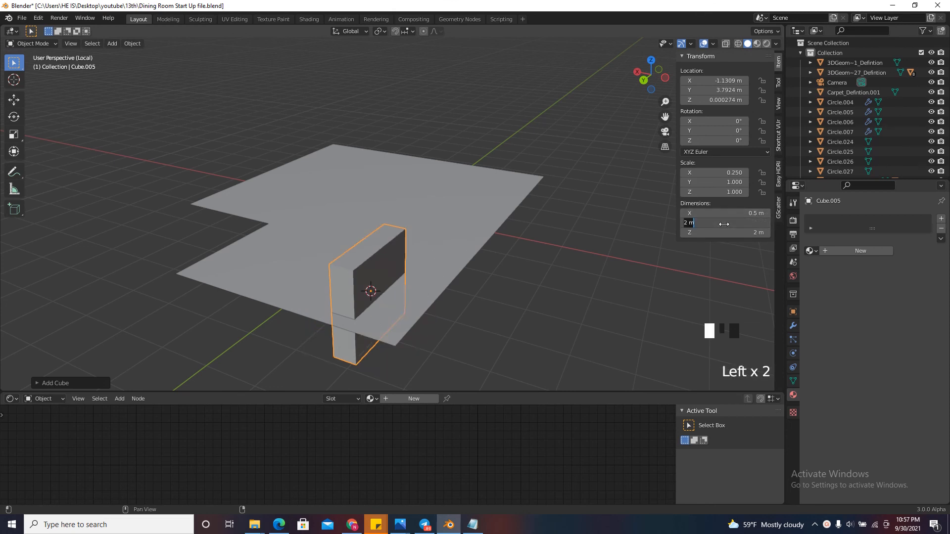
pyautogui.write('.5')
pyautogui.press('Return')
# Try a Z dimension of 0.05 m for the cube, and reduce it to 0.005 m for a thin tile
pyautogui.click(724, 233)
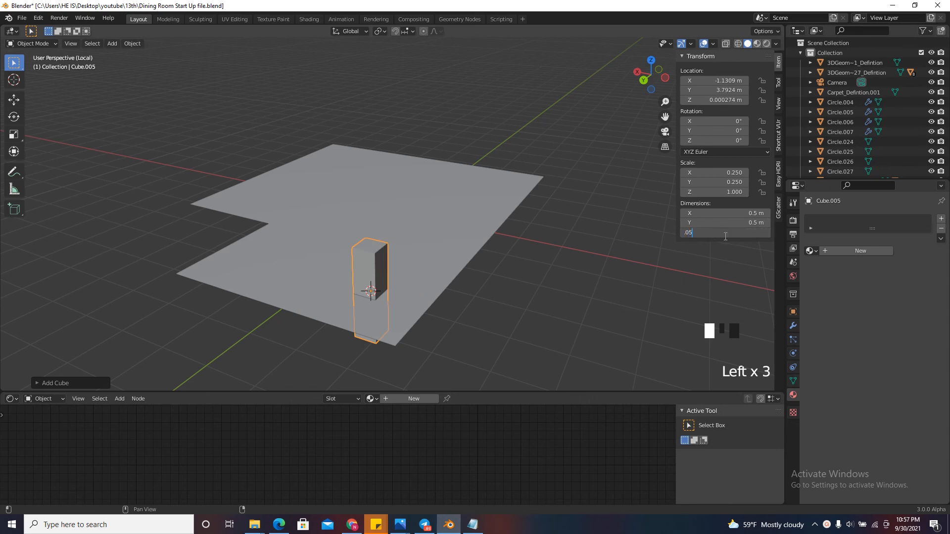
pyautogui.press('Return')
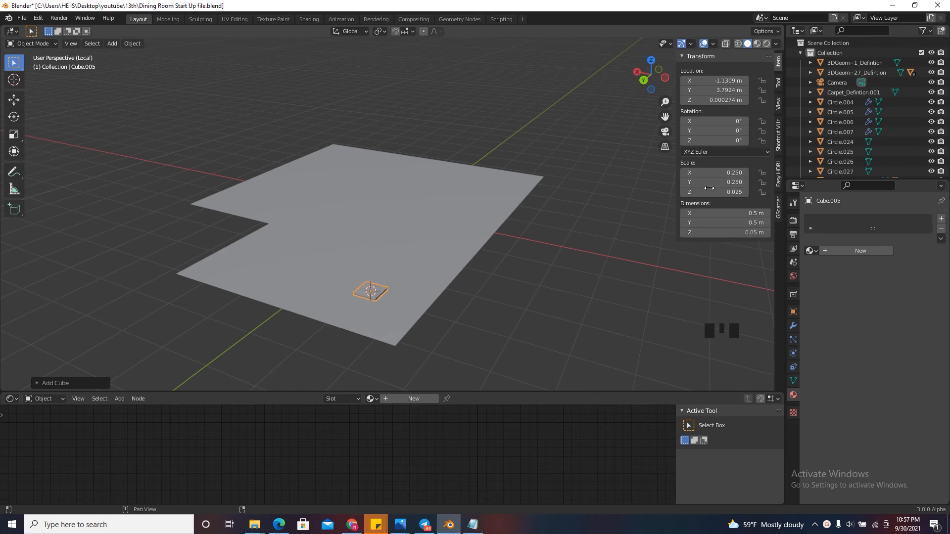
pyautogui.click(723, 231)
pyautogui.write('.005')
pyautogui.press('Return')
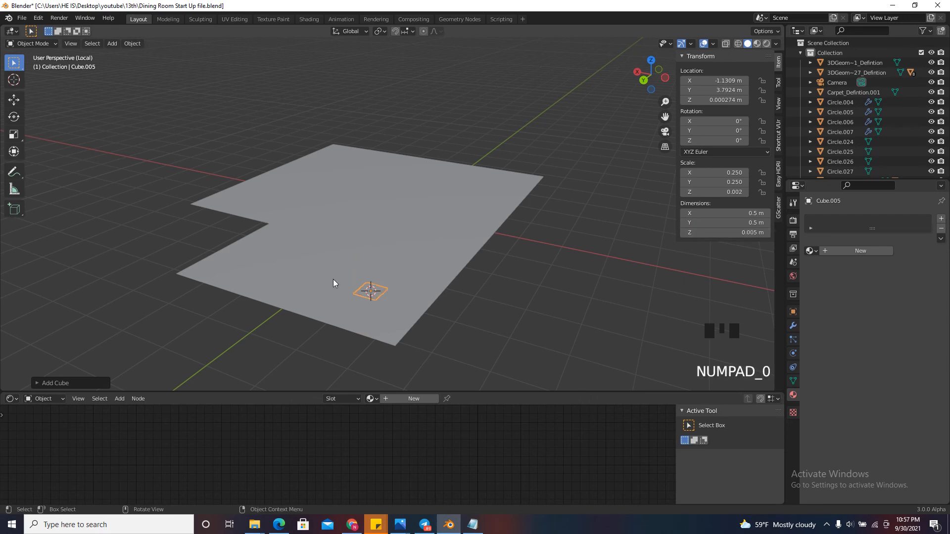
# With face snapping on, raise the thin tile along Z to 0.0025 m so it sits on the floor plane, and turn snapping off
pyautogui.scroll(6, 395, 298)
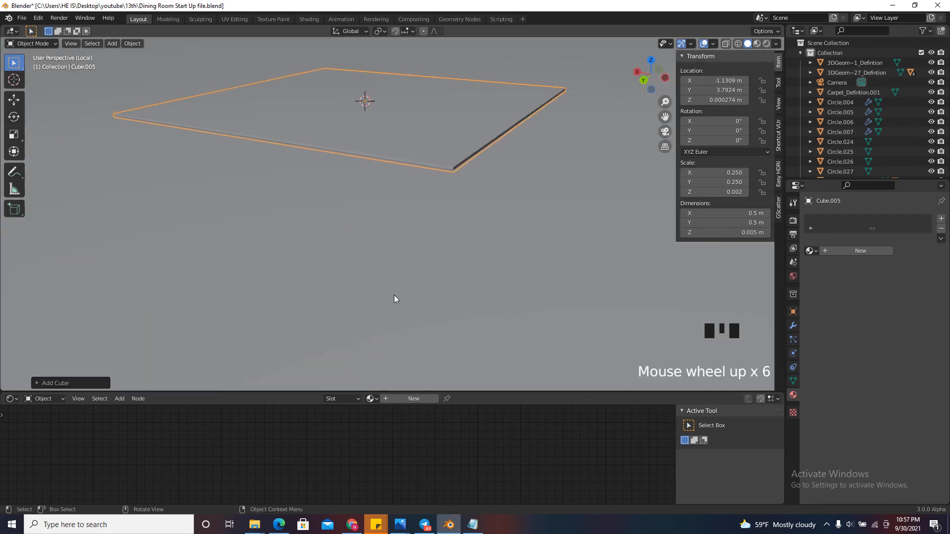
pyautogui.click(409, 33)
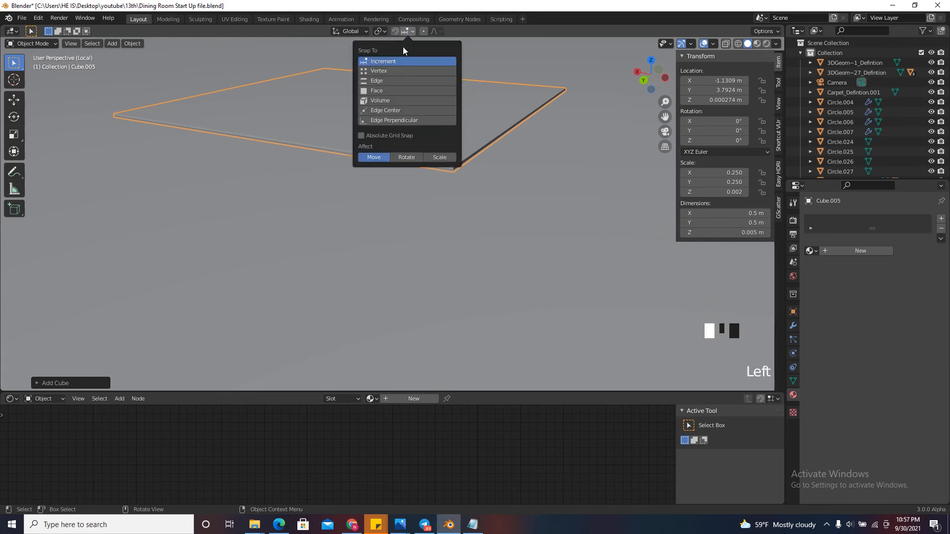
pyautogui.click(377, 91)
pyautogui.click(395, 32)
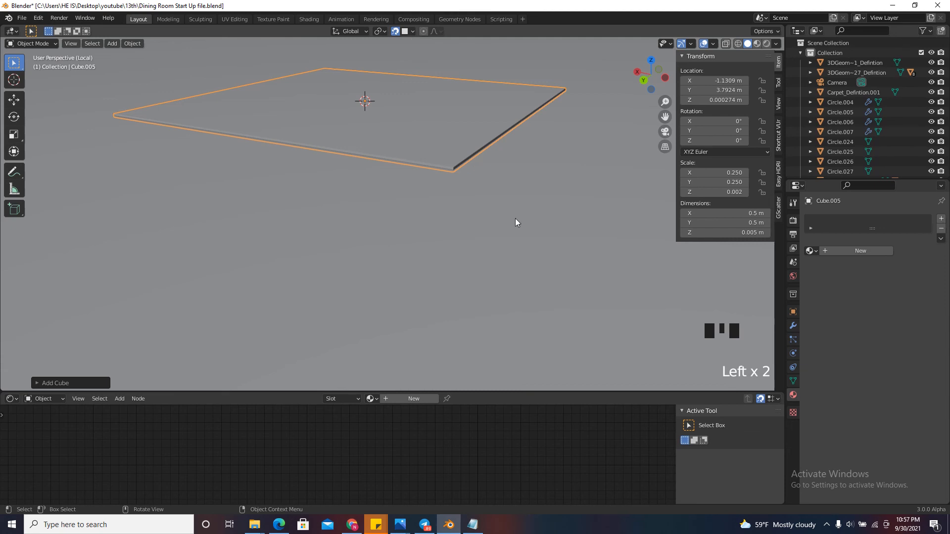
pyautogui.press('g')
pyautogui.press('z')
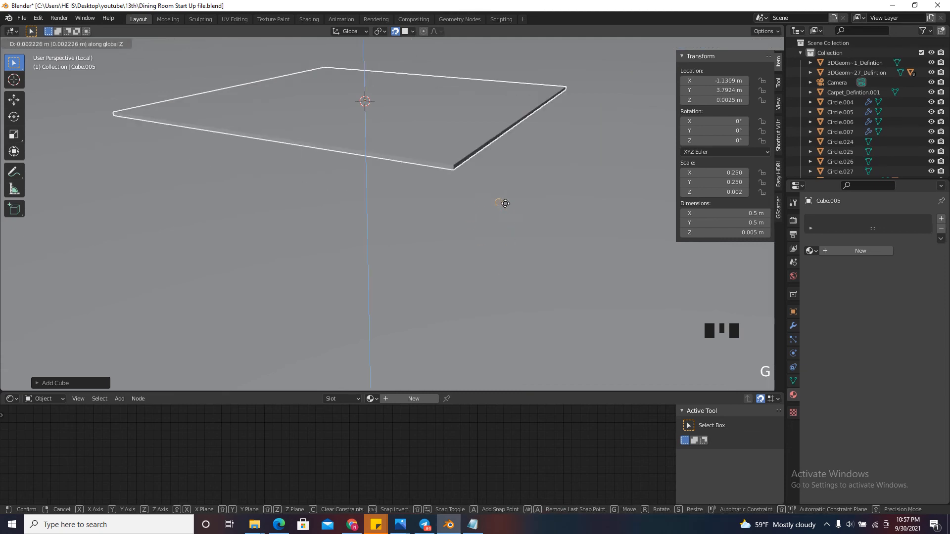
pyautogui.click(471, 245)
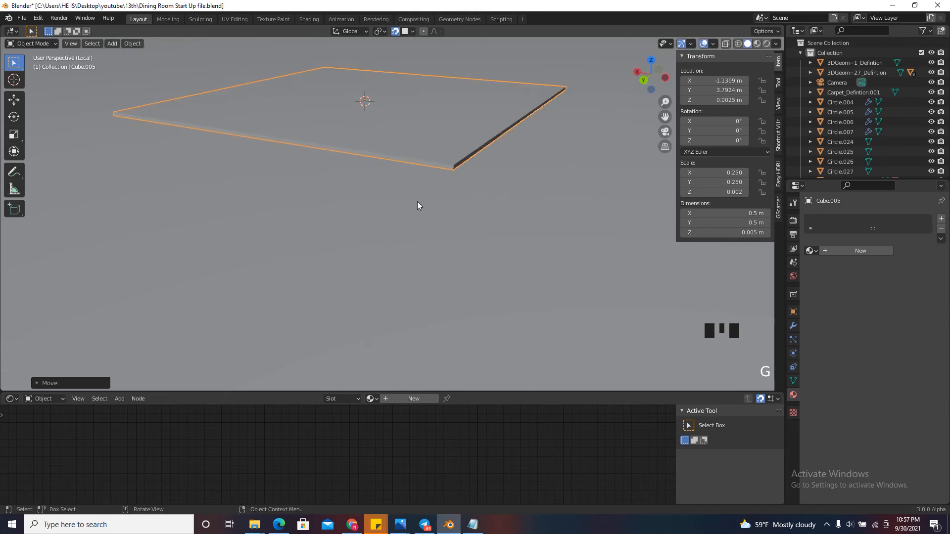
pyautogui.click(395, 31)
# Lower the thin tile along Z to about -0.24 m, below the floor plane, and turn face snapping back on
pyautogui.scroll(-2, 373, 126)
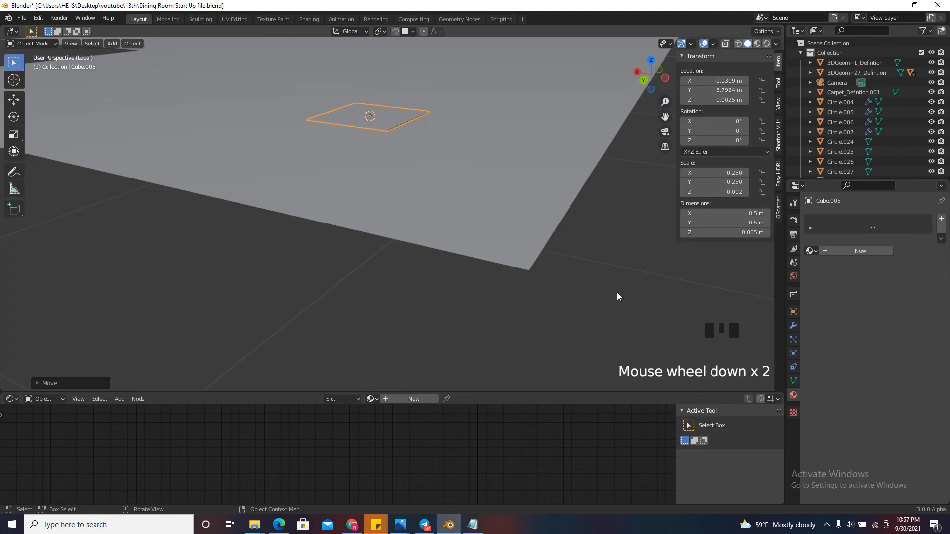
pyautogui.press('g')
pyautogui.press('z')
pyautogui.click(605, 309)
pyautogui.click(399, 32)
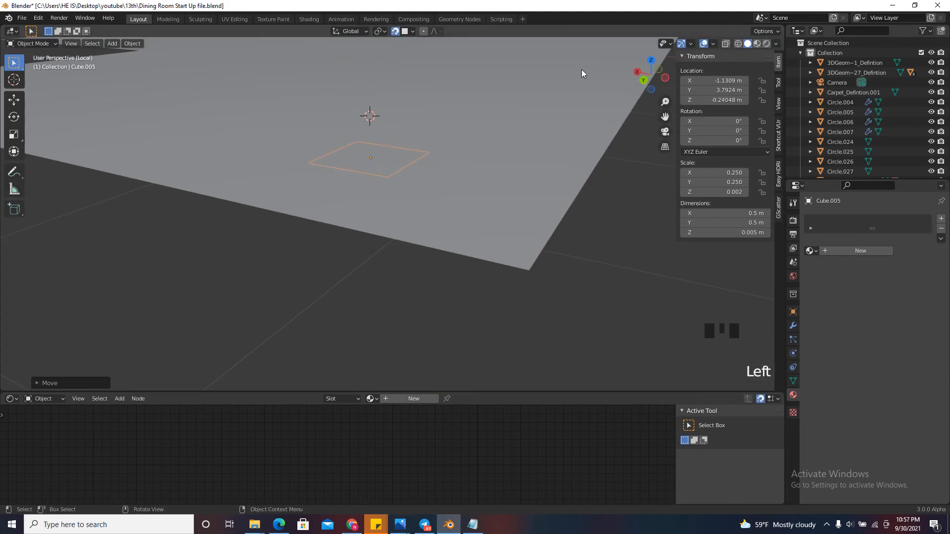
# Snap the tile along Z against the underside of the floor plane at -0.0025 m
pyautogui.moveTo(650, 74); pyautogui.dragTo(652, 88)
pyautogui.scroll(-3, 458, 136)
pyautogui.press('g')
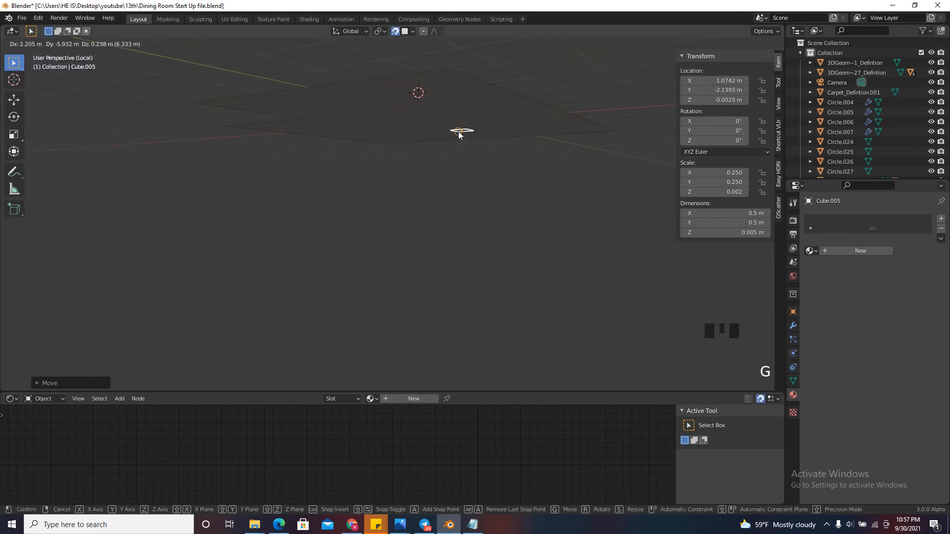
pyautogui.press('z')
pyautogui.click(661, 62)
pyautogui.click(661, 60)
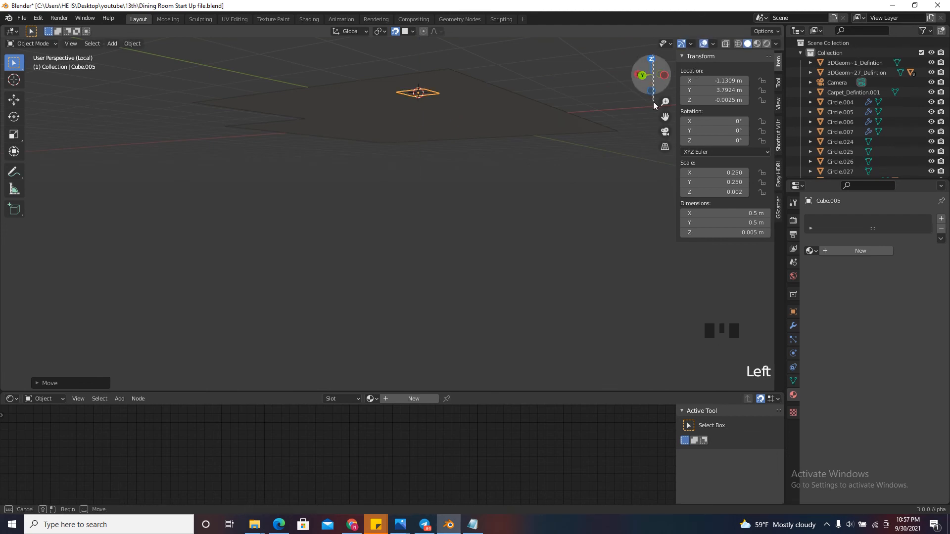
# Examine how the tile sits against the floor plane from above, leaving the tile selected
pyautogui.click(647, 100)
pyautogui.moveTo(647, 67); pyautogui.dragTo(637, 113)
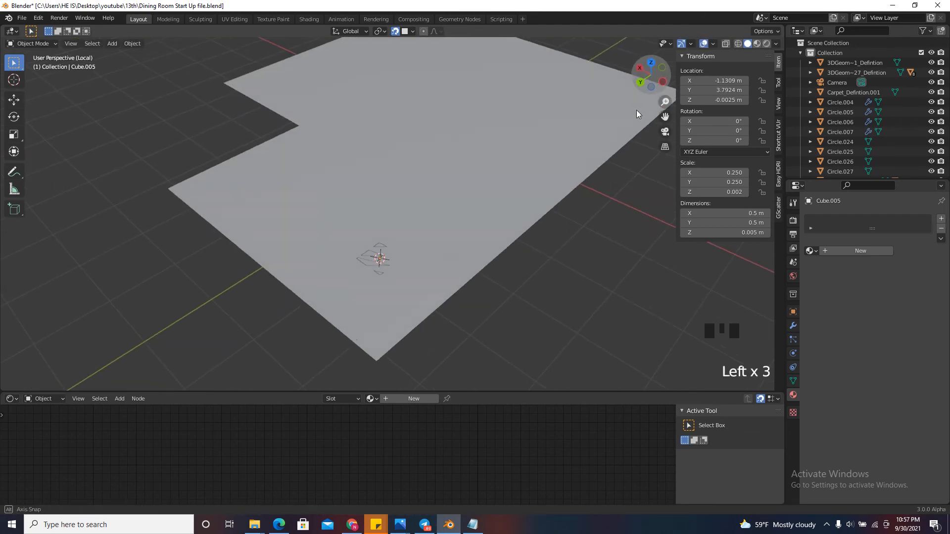
pyautogui.scroll(3, 326, 299)
pyautogui.scroll(-1, 413, 204)
pyautogui.click(440, 171)
pyautogui.click(440, 175)
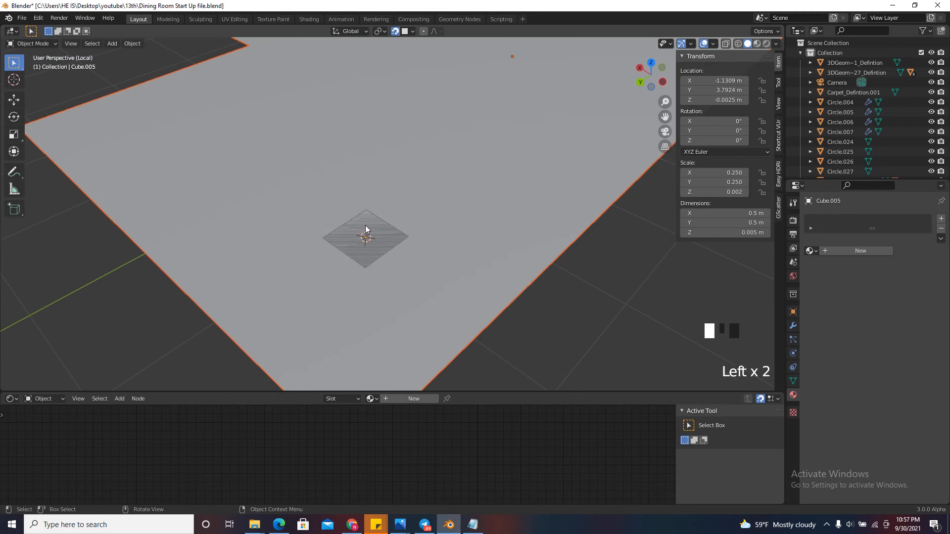
pyautogui.scroll(-4, 390, 218)
pyautogui.scroll(2, 352, 203)
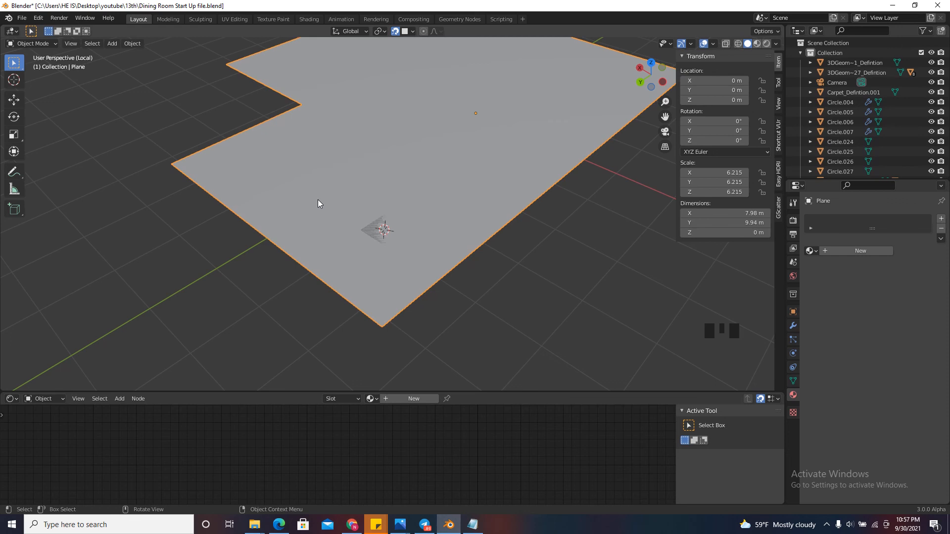
pyautogui.click(372, 236)
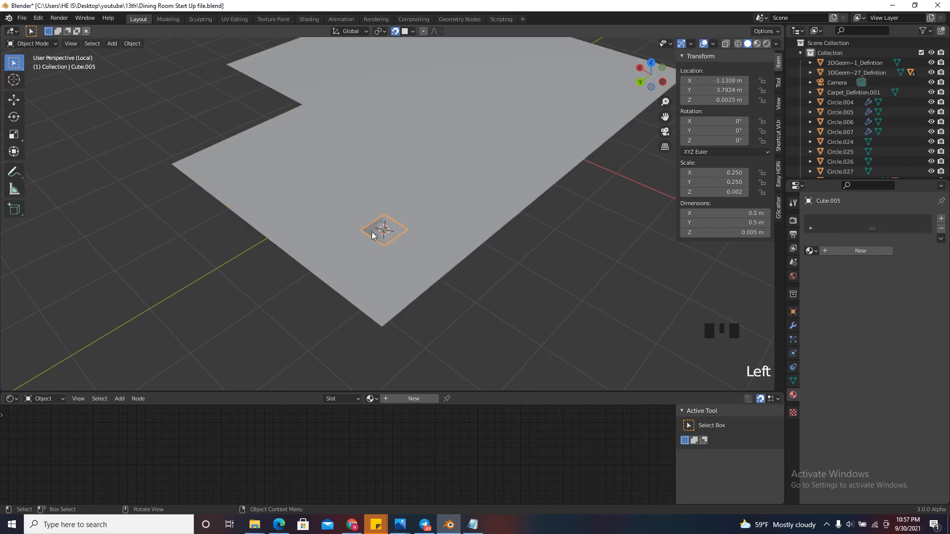
# From the top view, switch snapping to edges and move the tile along Y to 4.8822 m, flush with the floor's edge
pyautogui.click(651, 63)
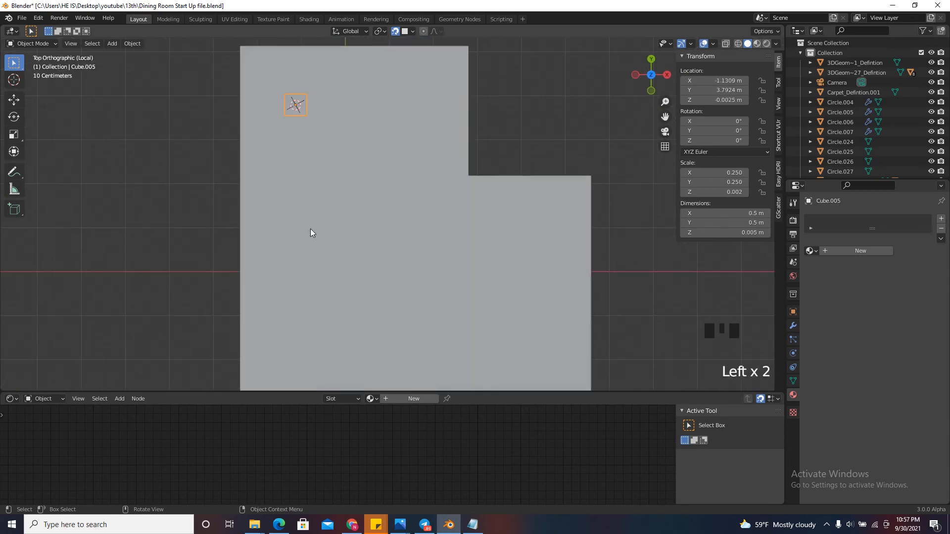
pyautogui.scroll(-3, 312, 232)
pyautogui.click(405, 31)
pyautogui.click(376, 82)
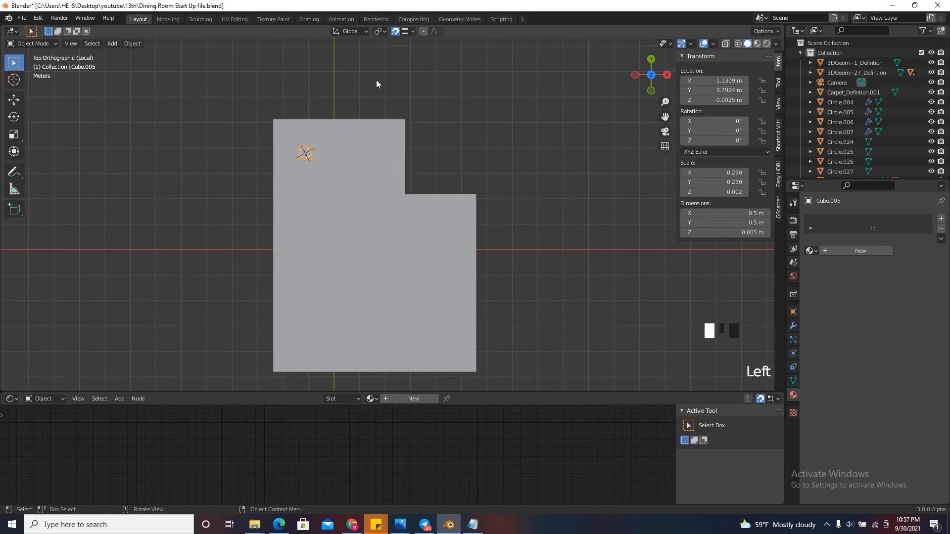
pyautogui.scroll(3, 310, 118)
pyautogui.press('g')
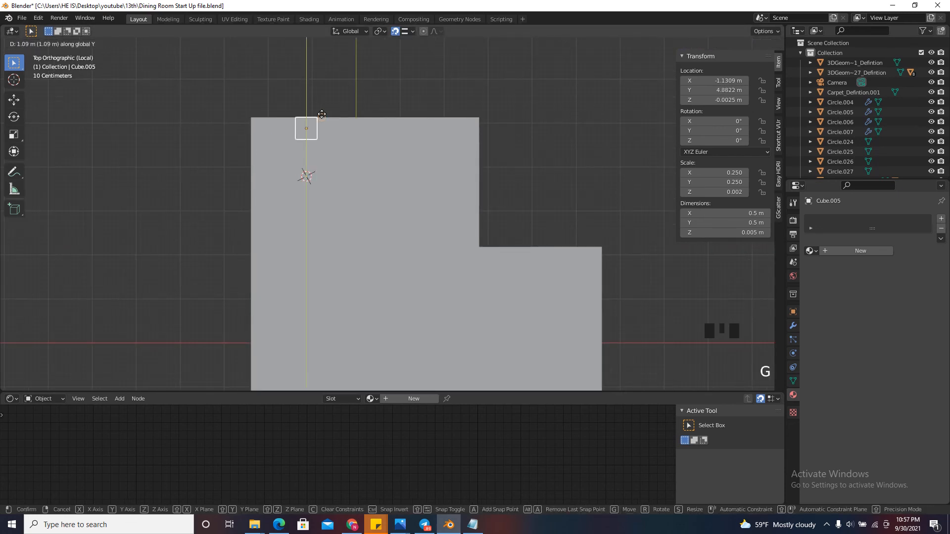
pyautogui.click(291, 125)
# Move the tile along X to -2.1431 m so it fits into the floor plane's corner
pyautogui.scroll(1, 291, 123)
pyautogui.press('g')
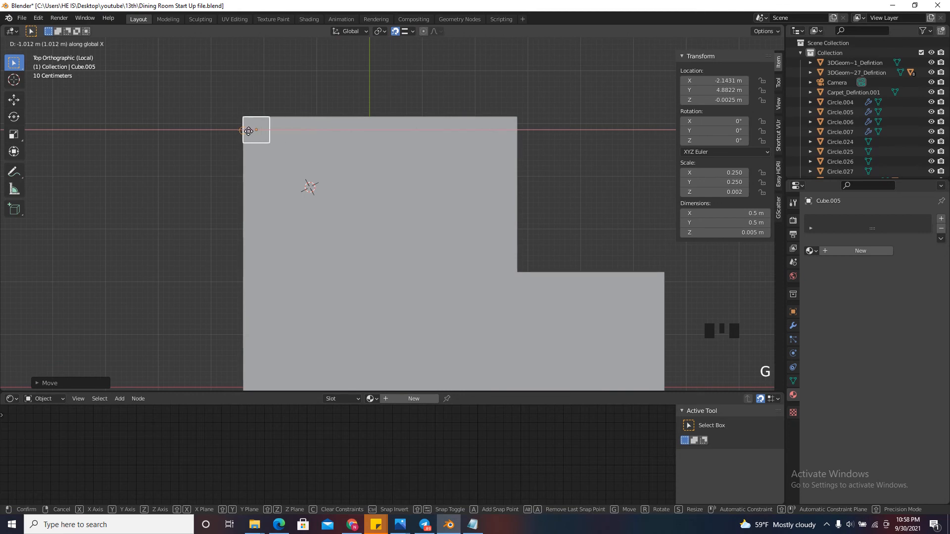
pyautogui.click(239, 125)
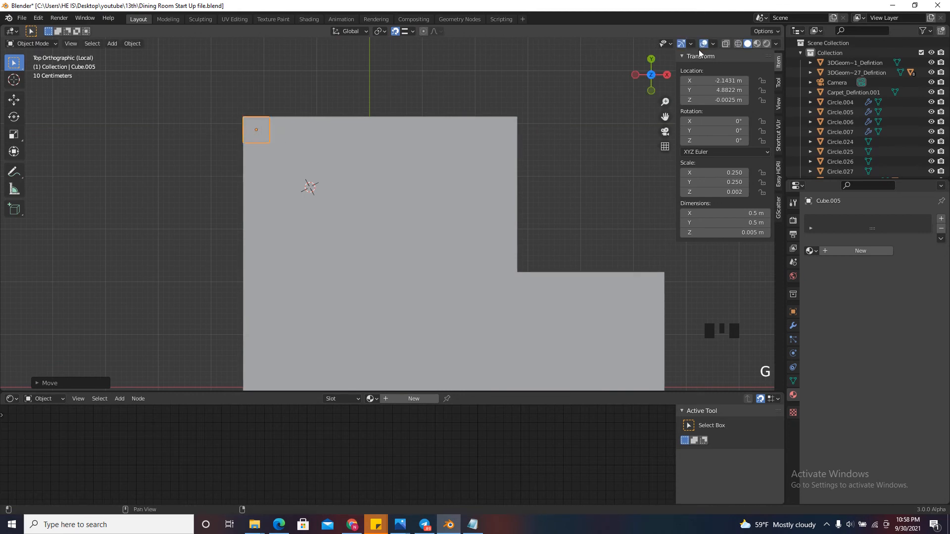
# Apply the tile's scale so all three scale values become 1
pyautogui.click(793, 325)
pyautogui.press('Escape')
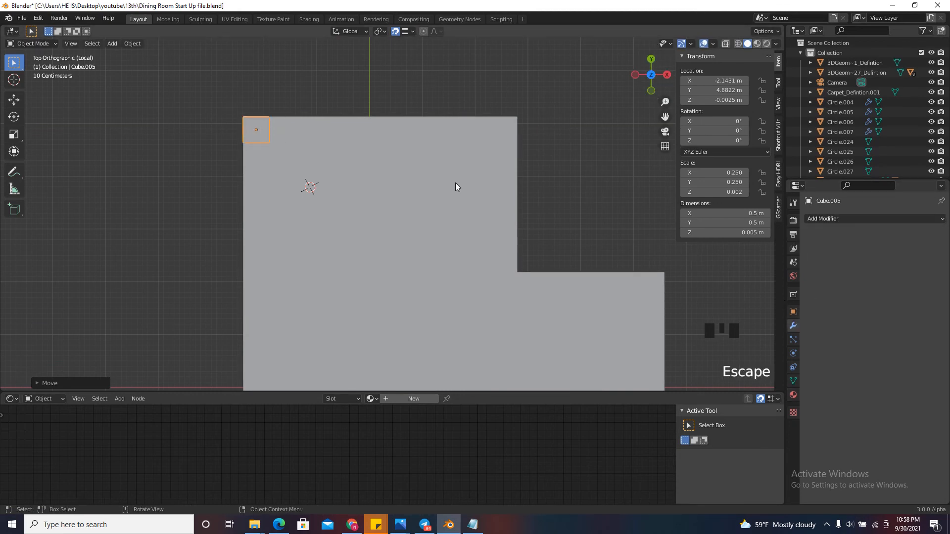
pyautogui.hotkey('ctrl', 'a')
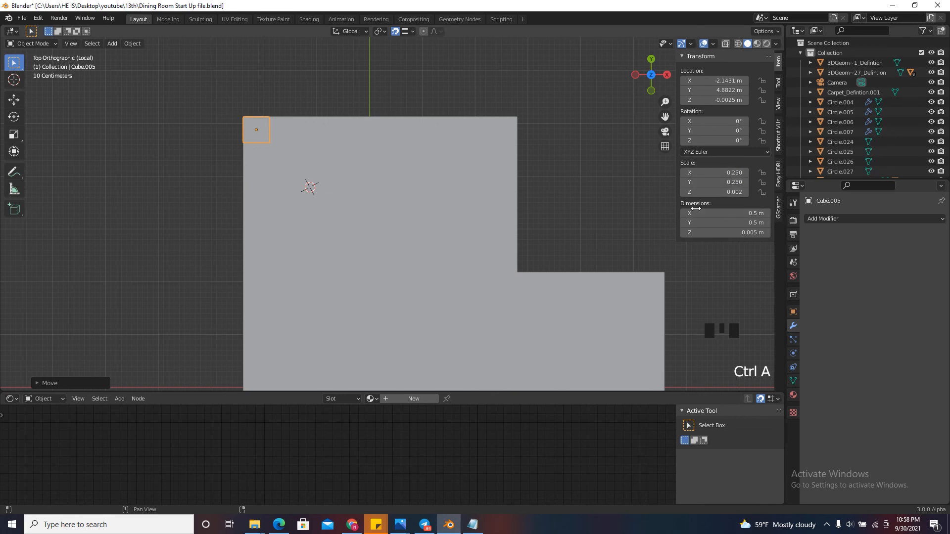
pyautogui.hotkey('ctrl', 'a')
pyautogui.click(448, 272)
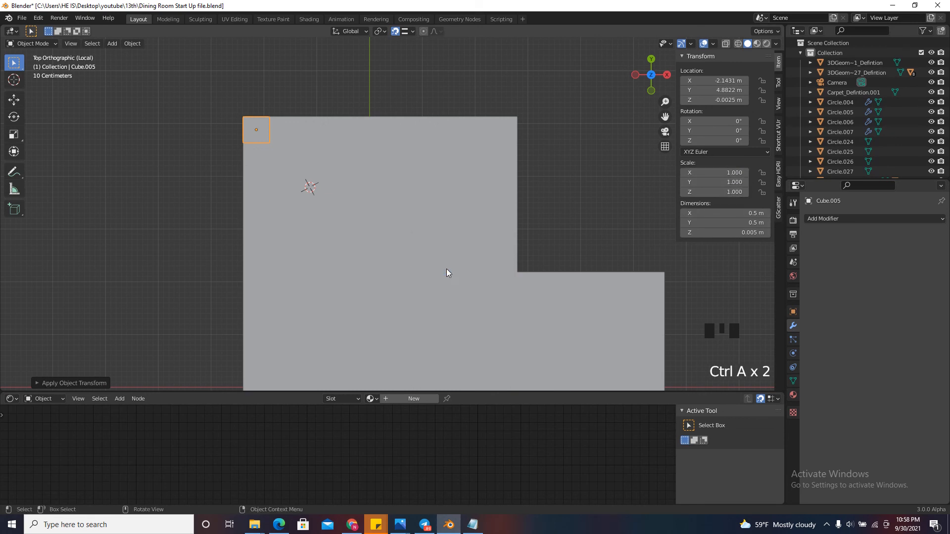
# Add an Array and a Bevel modifier to the tile, and place the Bevel above the Array in the stack
pyautogui.click(828, 218)
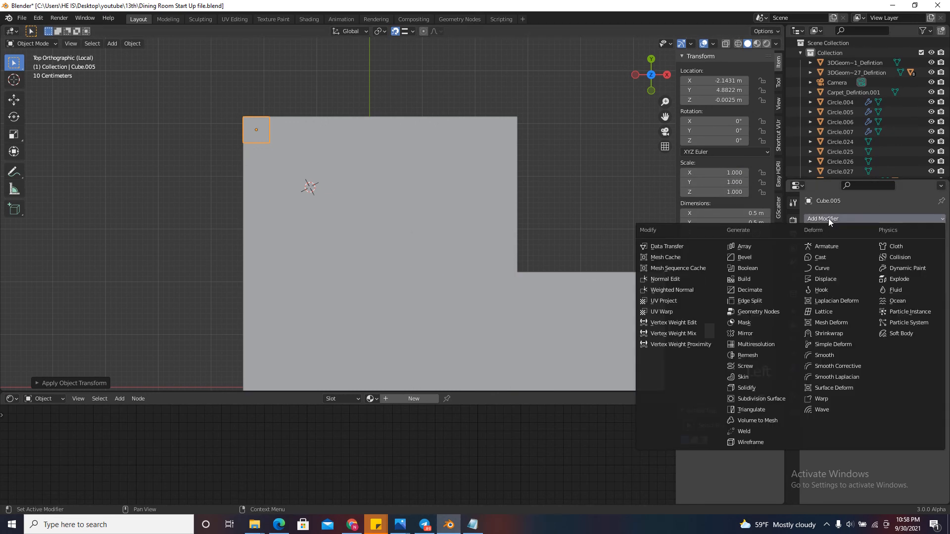
pyautogui.click(764, 248)
pyautogui.scroll(8, 275, 142)
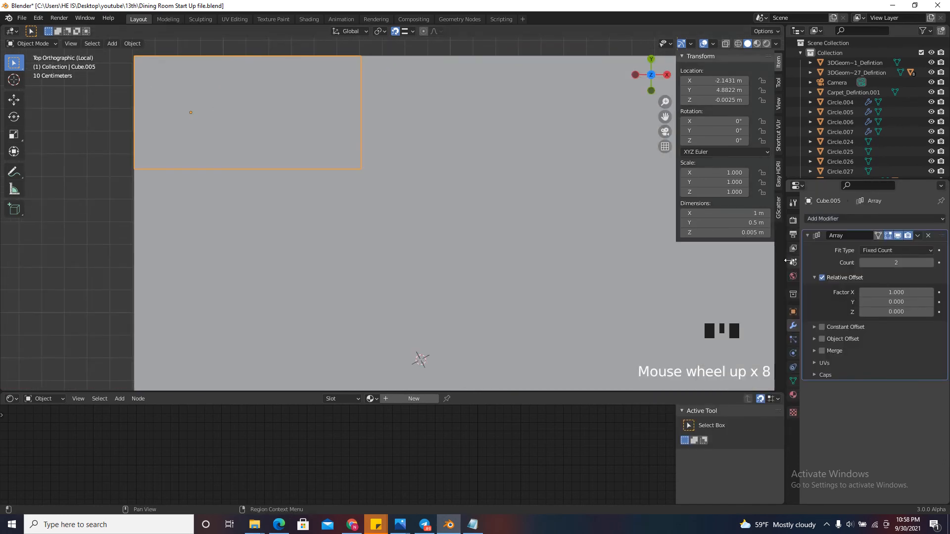
pyautogui.click(848, 221)
pyautogui.click(742, 257)
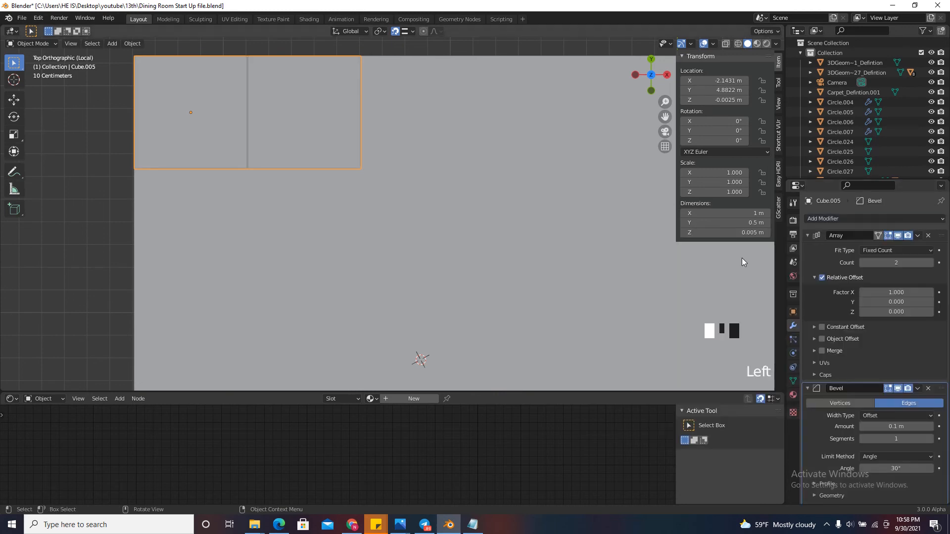
pyautogui.moveTo(932, 390); pyautogui.dragTo(932, 235)
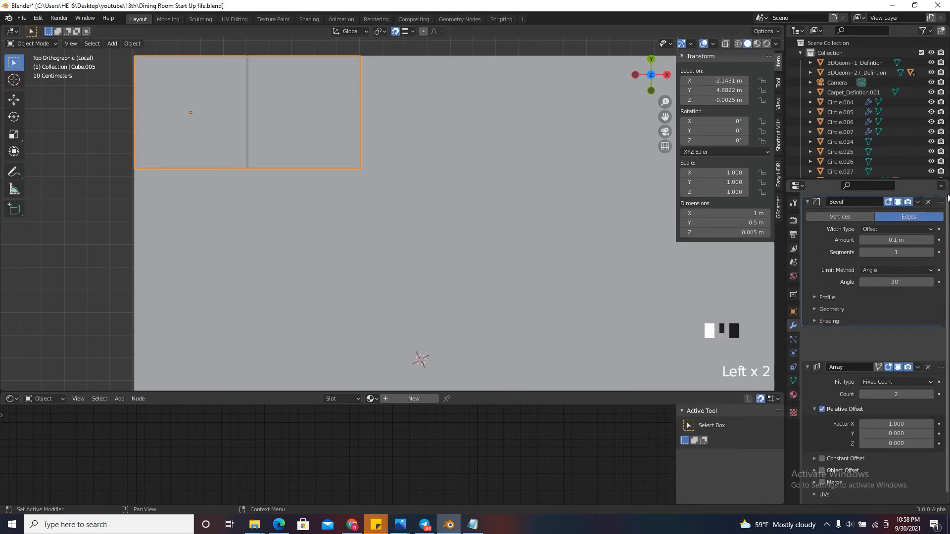
# Select the floor plane under the arrayed tiles and hide it
pyautogui.moveTo(658, 83); pyautogui.dragTo(675, 374)
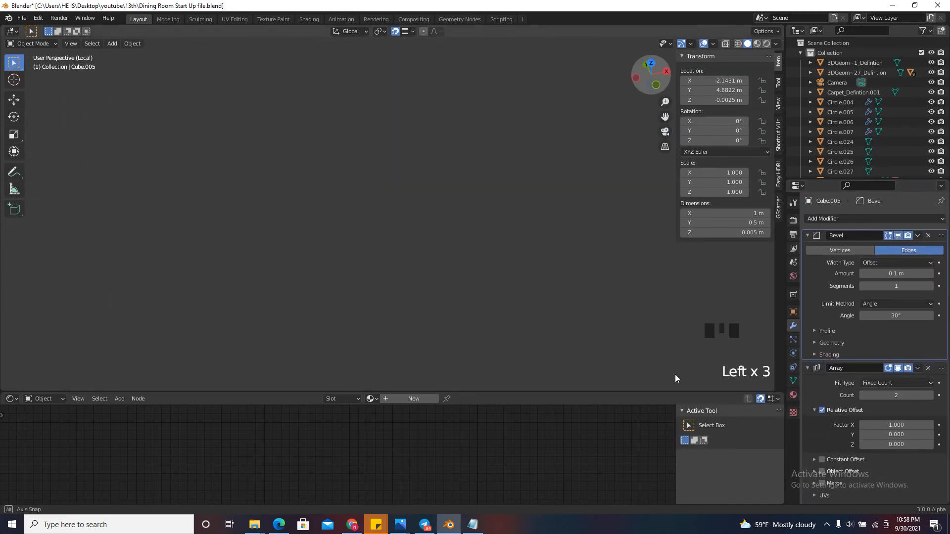
pyautogui.scroll(-7, 513, 264)
pyautogui.scroll(2, 444, 85)
pyautogui.scroll(7, 444, 88)
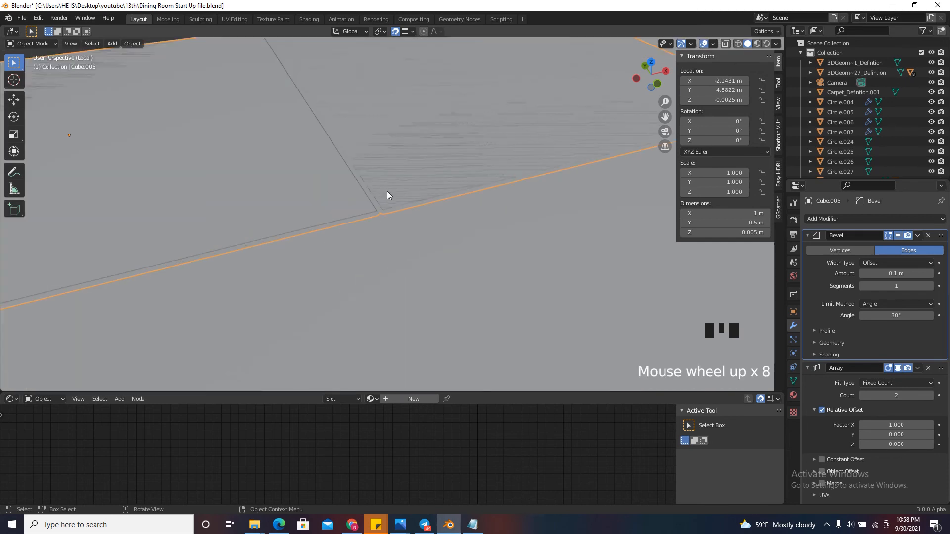
pyautogui.click(404, 256)
pyautogui.scroll(-6, 394, 254)
pyautogui.scroll(-4, 395, 254)
pyautogui.scroll(6, 346, 202)
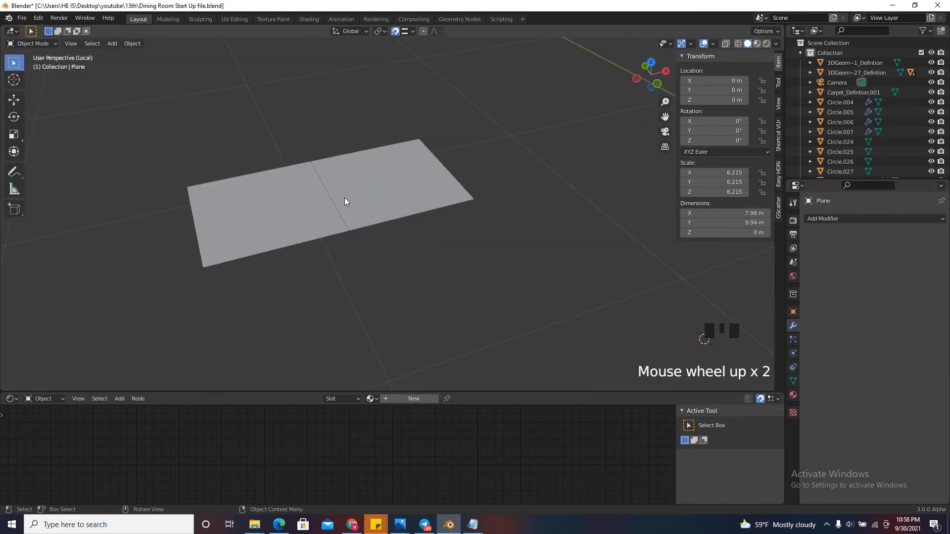
# Select the arrayed tiles and set their bevel amount to 0.001 m with 4 segments
pyautogui.scroll(-1, 355, 236)
pyautogui.click(355, 224)
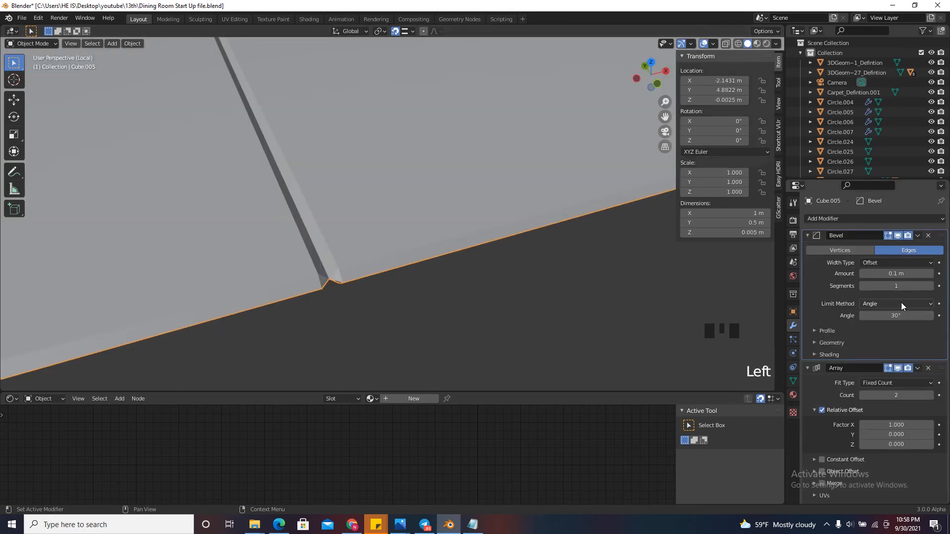
pyautogui.click(907, 273)
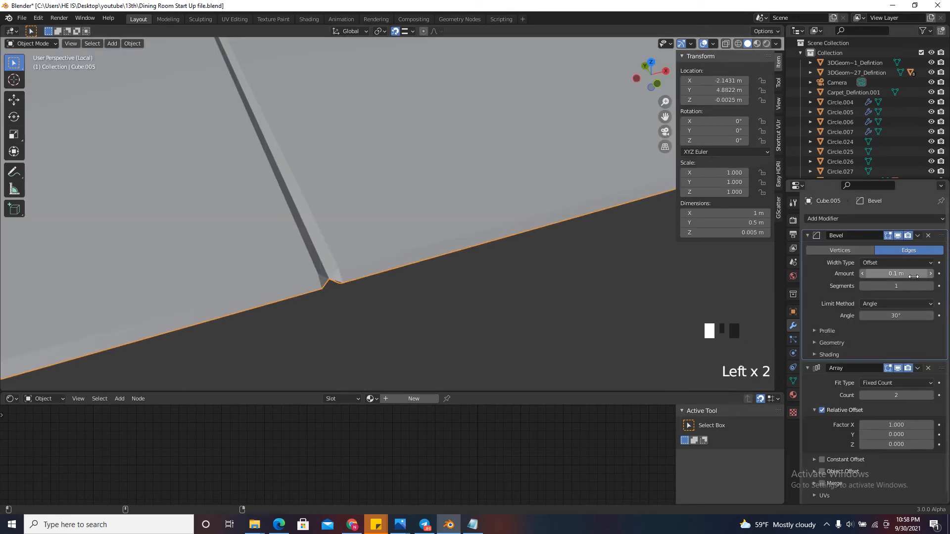
pyautogui.keyDown('shift'); pyautogui.moveTo(907, 274); pyautogui.dragTo(898, 273); pyautogui.keyUp('shift')
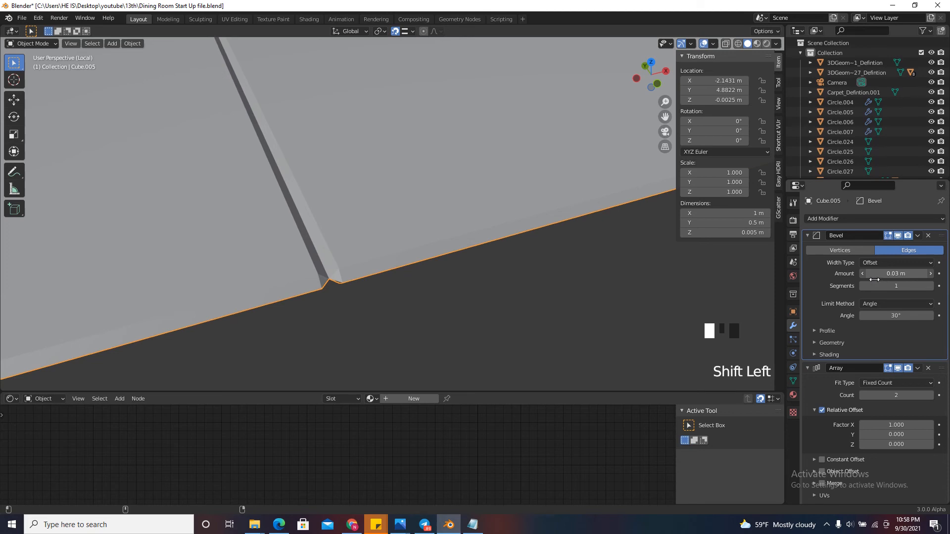
pyautogui.keyDown('shift'); pyautogui.moveTo(866, 276); pyautogui.dragTo(853, 269); pyautogui.keyUp('shift')
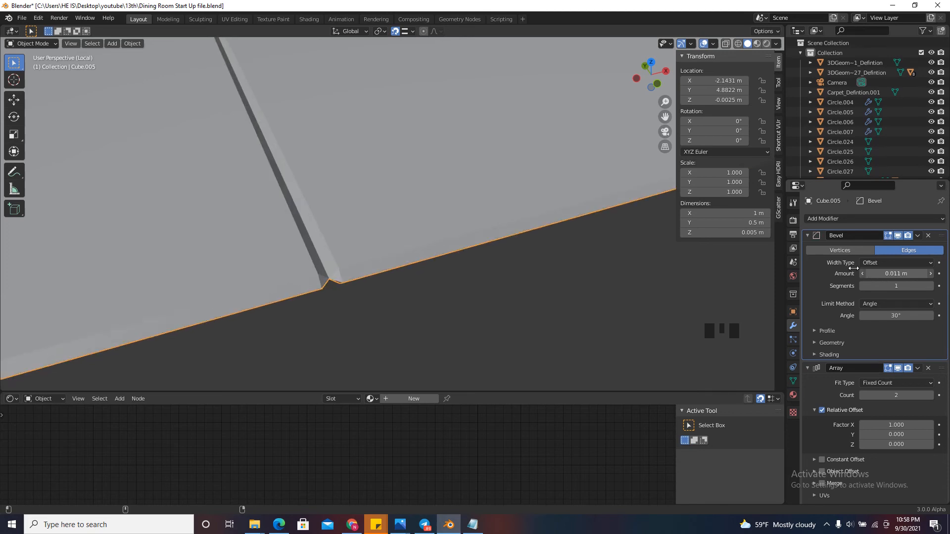
pyautogui.doubleClick(894, 273)
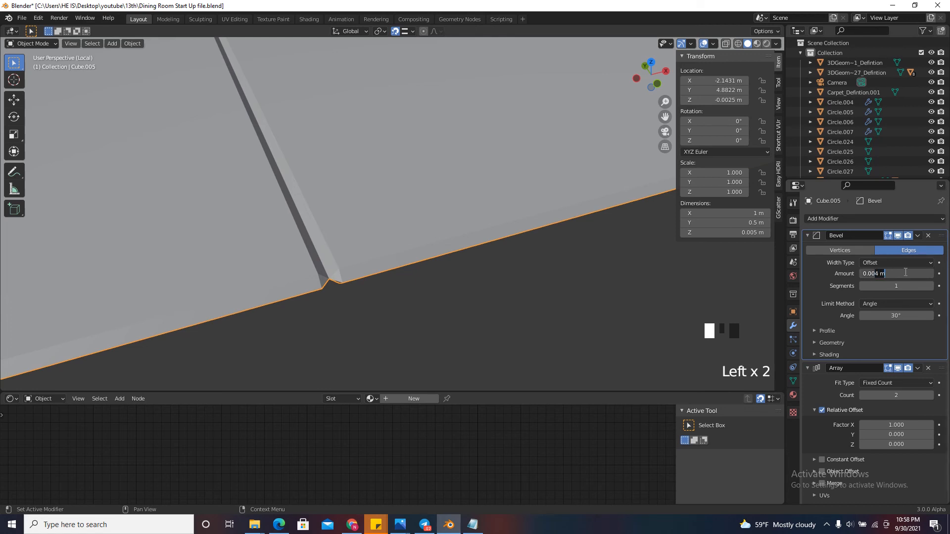
pyautogui.press('Return')
pyautogui.click(918, 287)
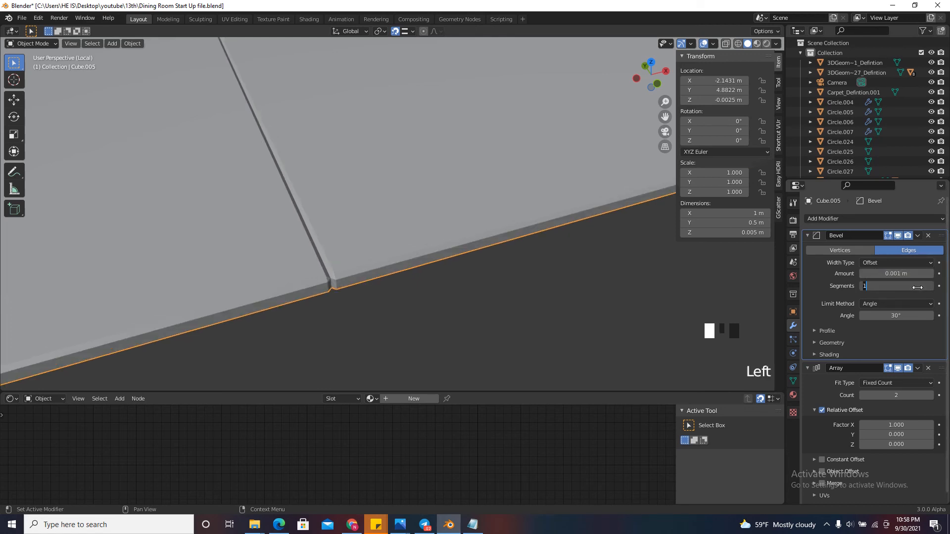
pyautogui.write('4')
pyautogui.press('Return')
# Try a relative offset X factor of 1.001 in the Array to open a gap between the two tiles
pyautogui.scroll(-5, 344, 335)
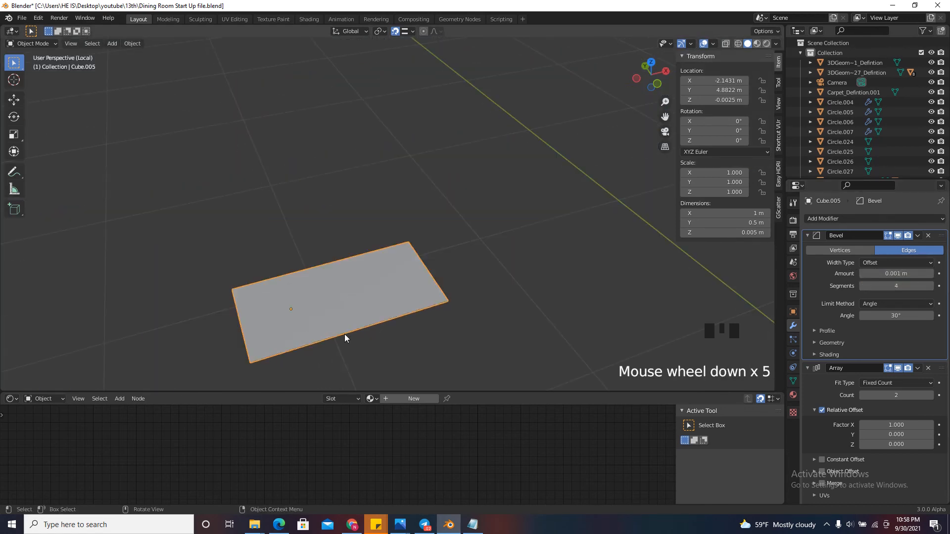
pyautogui.scroll(2, 343, 335)
pyautogui.click(652, 62)
pyautogui.scroll(-6, 557, 93)
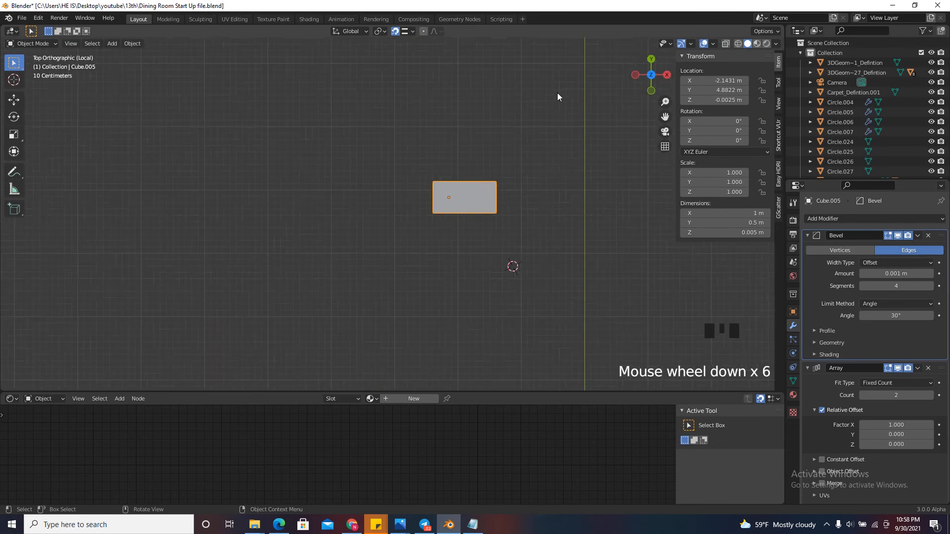
pyautogui.scroll(12, 446, 248)
pyautogui.scroll(4, 437, 268)
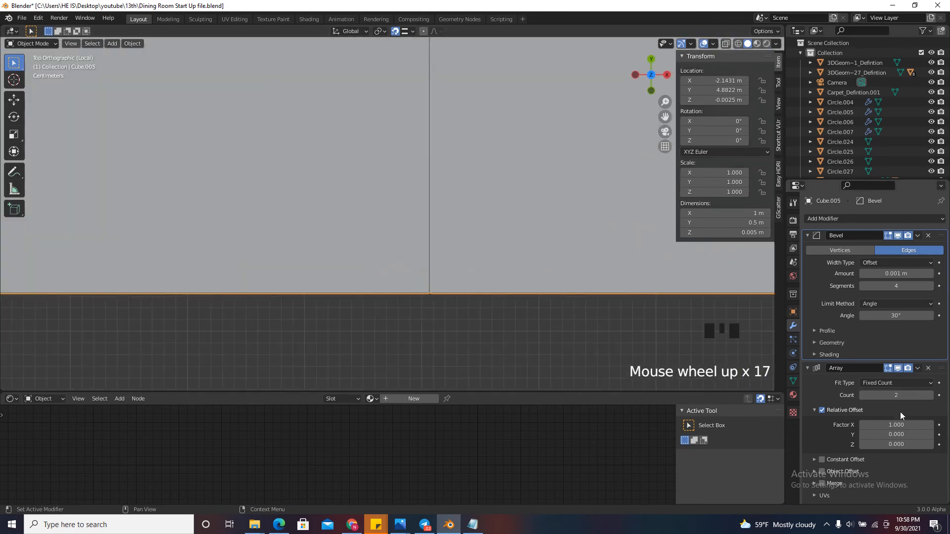
pyautogui.click(881, 425)
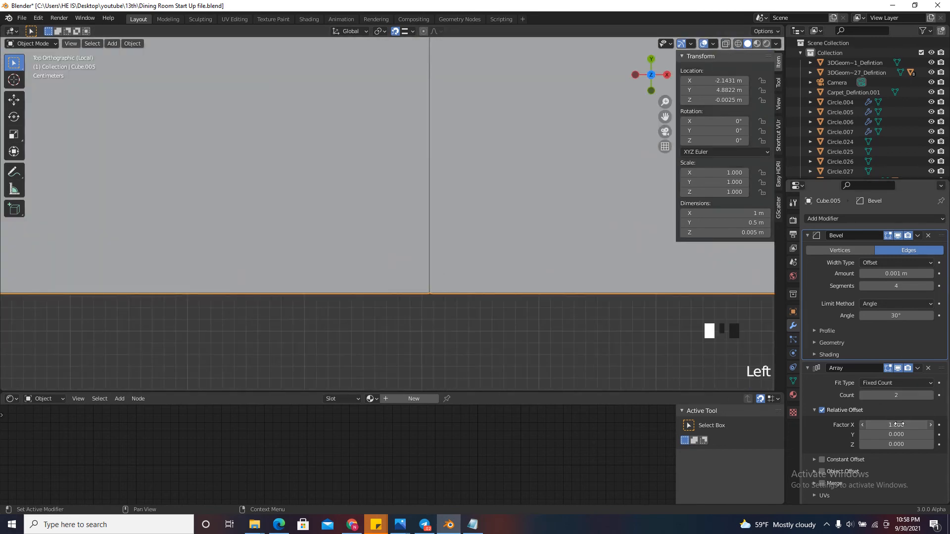
pyautogui.write('1')
pyautogui.press('Return')
# Set the Array's relative offset X factor to 1.005 to widen the gap between the tiles
pyautogui.click(874, 425)
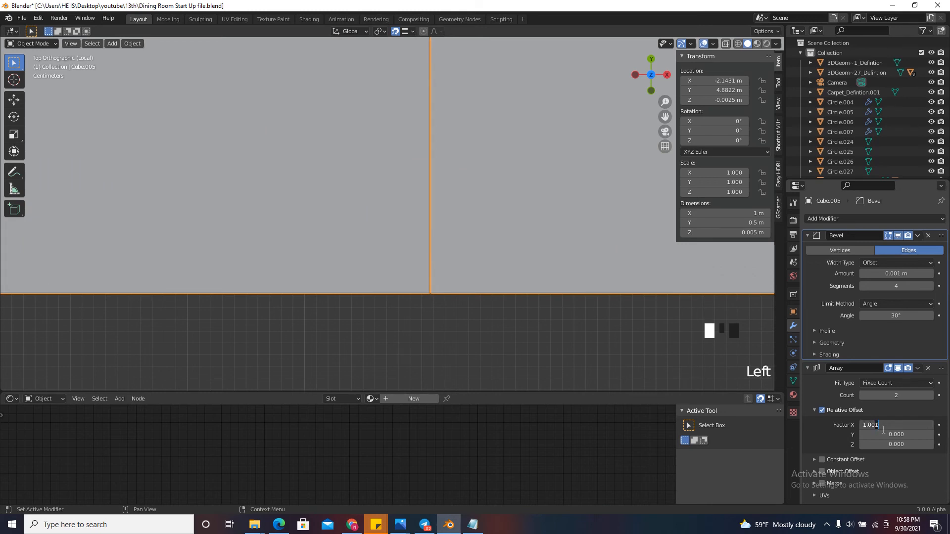
pyautogui.press('BackSpace')
pyautogui.write('5')
pyautogui.press('Return')
pyautogui.scroll(-6, 410, 205)
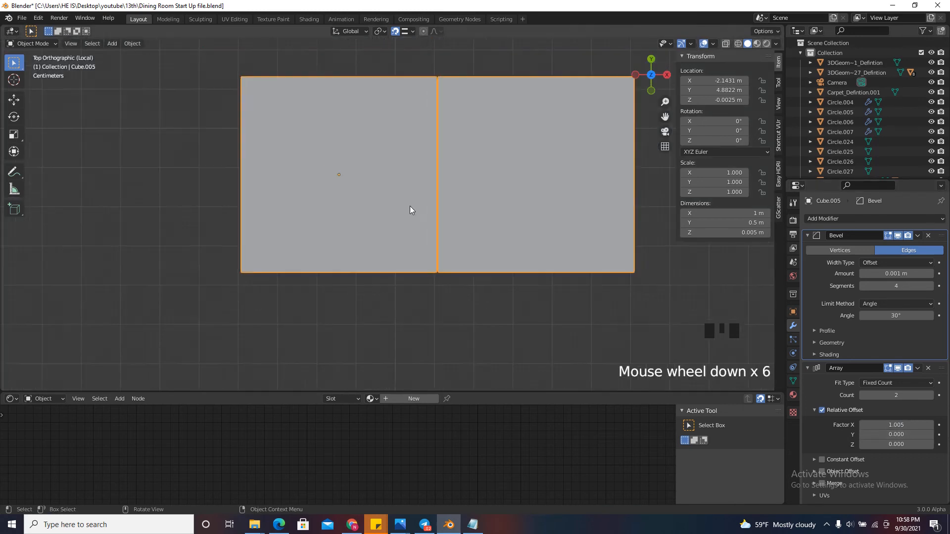
# Check the gap between the two tiles, and unhide the floor plane in top view
pyautogui.scroll(7, 469, 257)
pyautogui.scroll(-5, 430, 192)
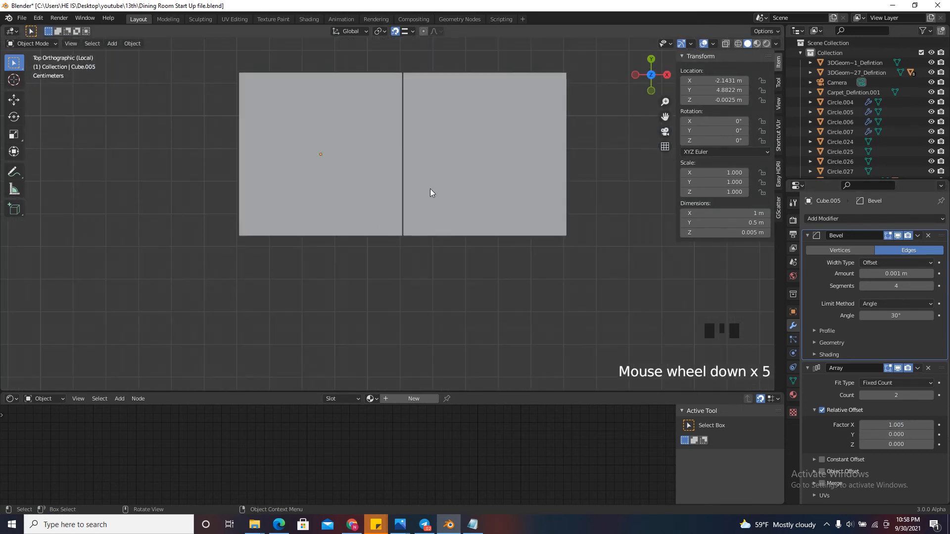
pyautogui.moveTo(646, 79); pyautogui.dragTo(663, 42)
pyautogui.scroll(-3, 500, 297)
pyautogui.scroll(4, 466, 124)
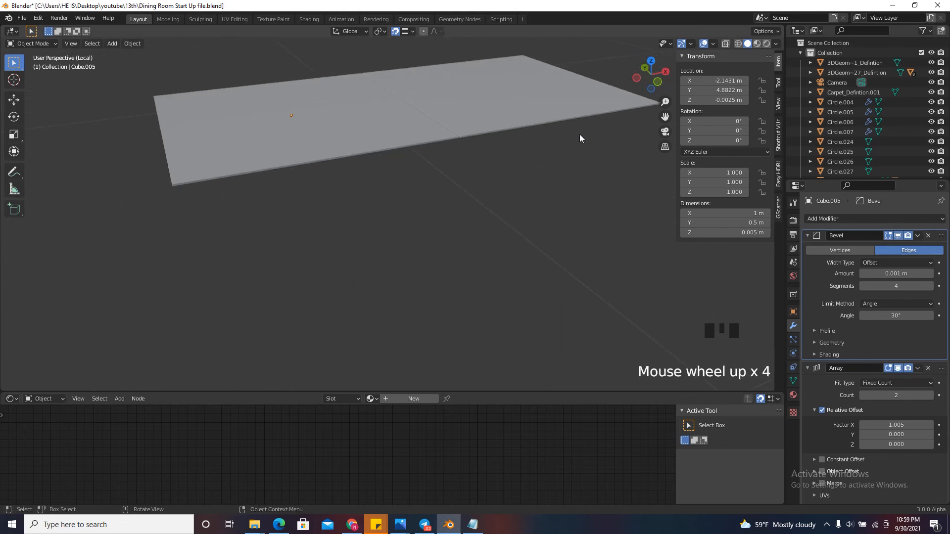
pyautogui.click(652, 61)
pyautogui.scroll(-2, 465, 197)
pyautogui.hotkey('alt', 'h')
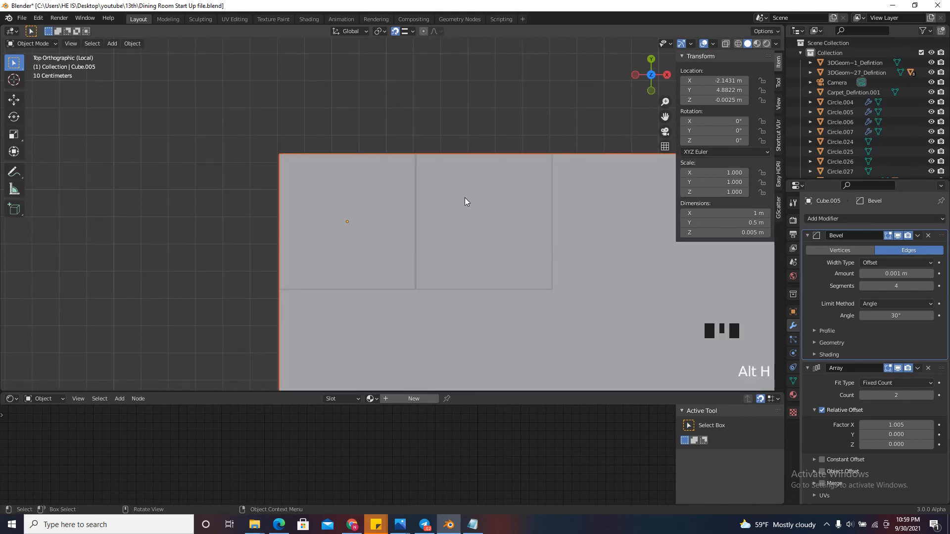
# Select the tiles and set the Array count to 11 so the row spans the floor's narrower upper part
pyautogui.scroll(-6, 464, 198)
pyautogui.click(406, 217)
pyautogui.scroll(-4, 453, 204)
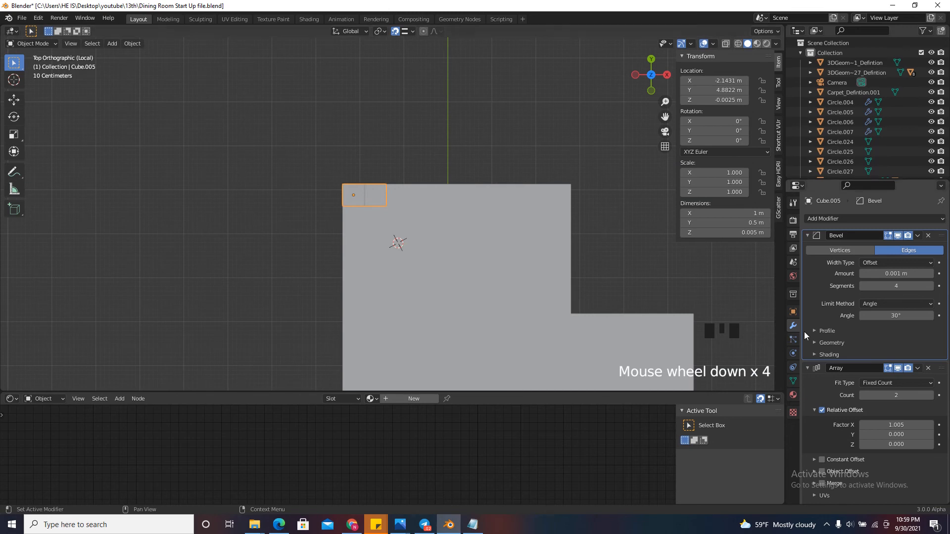
pyautogui.click(930, 395)
pyautogui.click(931, 395)
pyautogui.click(931, 395)
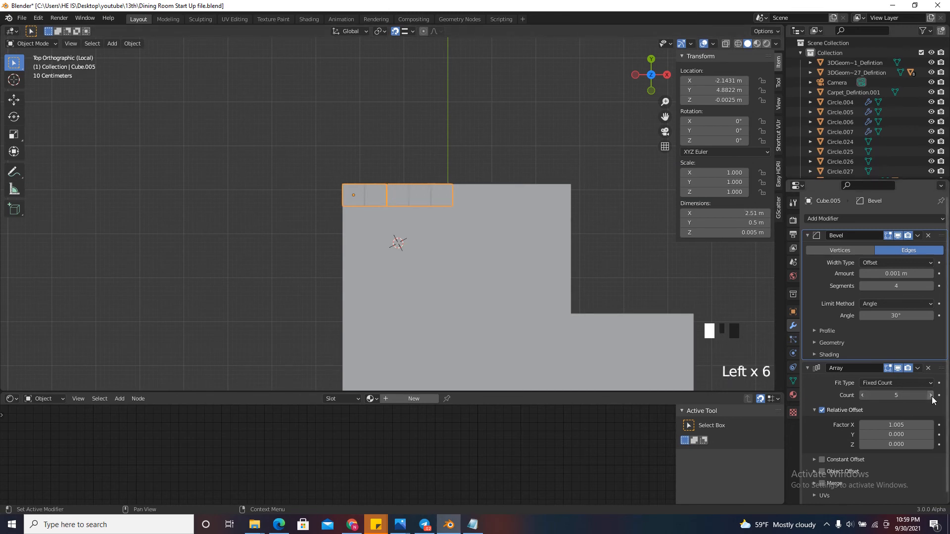
pyautogui.click(931, 395)
pyautogui.click(931, 396)
pyautogui.click(930, 395)
pyautogui.click(931, 396)
pyautogui.click(931, 396)
pyautogui.click(931, 395)
pyautogui.click(931, 396)
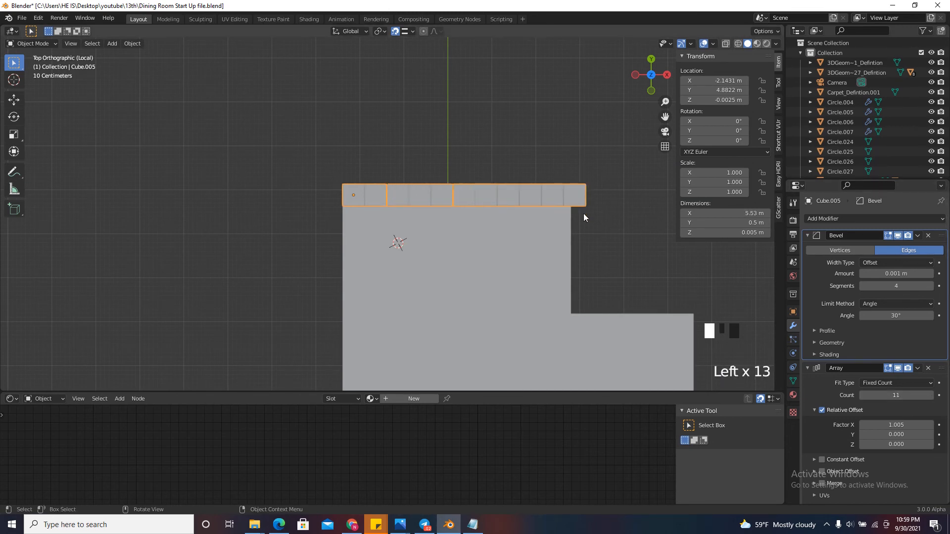
pyautogui.scroll(3, 536, 158)
pyautogui.scroll(-4, 535, 158)
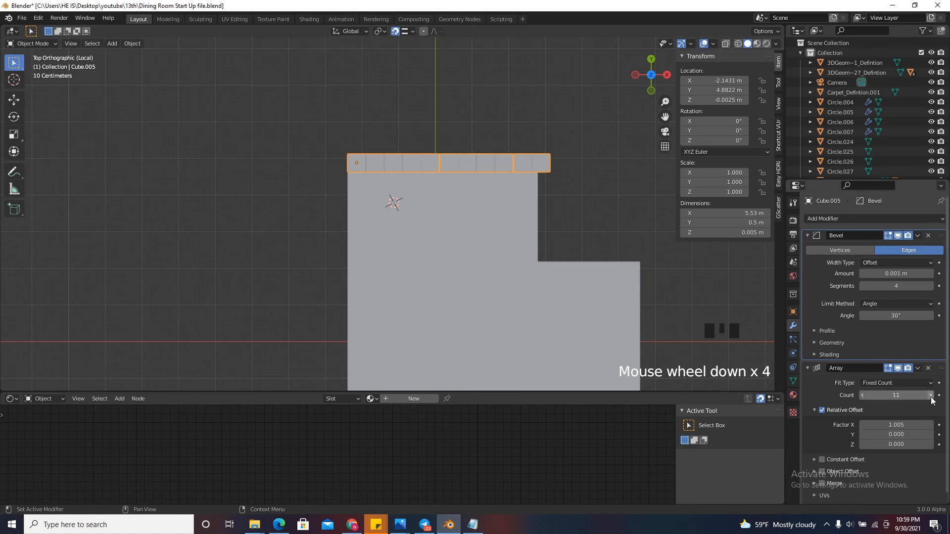
# Add a second Array modifier to the tile row and try a relative offset Y factor of 1
pyautogui.scroll(-4, 827, 262)
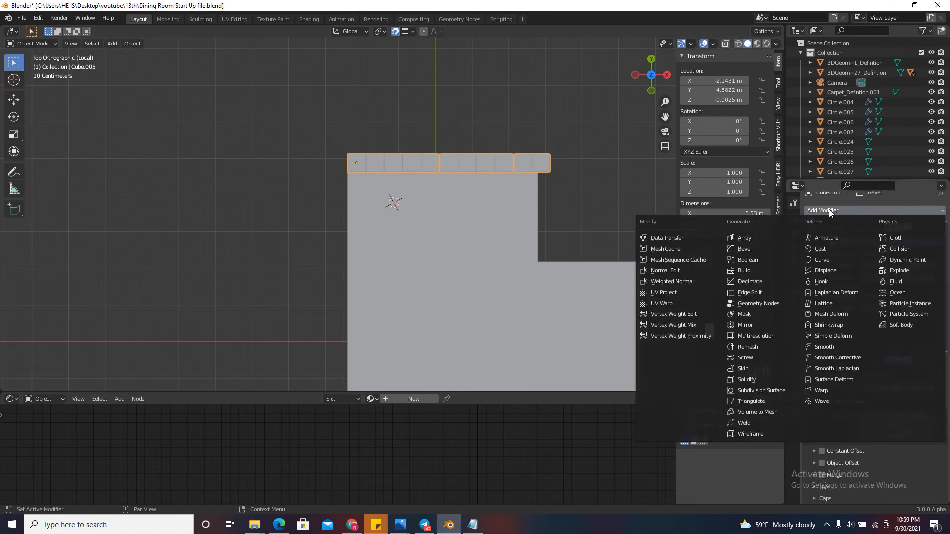
pyautogui.click(759, 239)
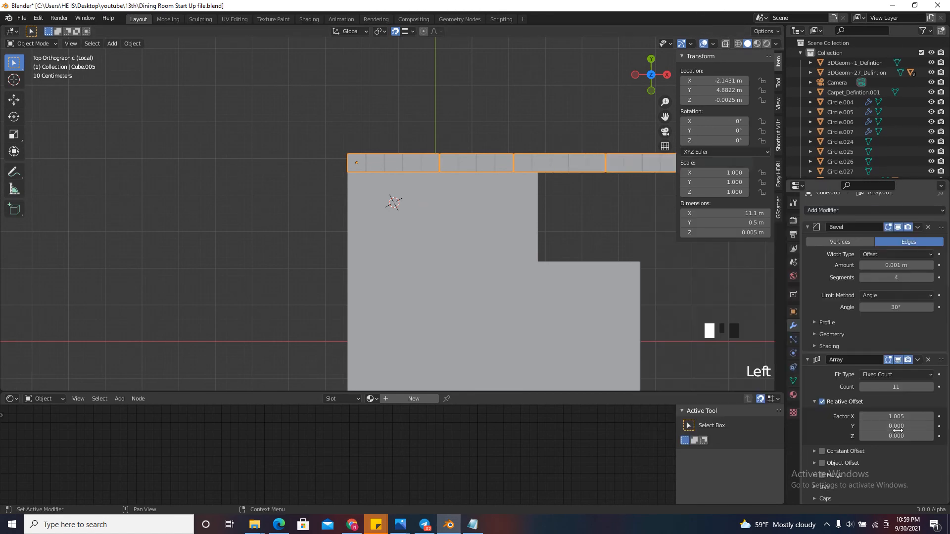
pyautogui.scroll(-13, 901, 468)
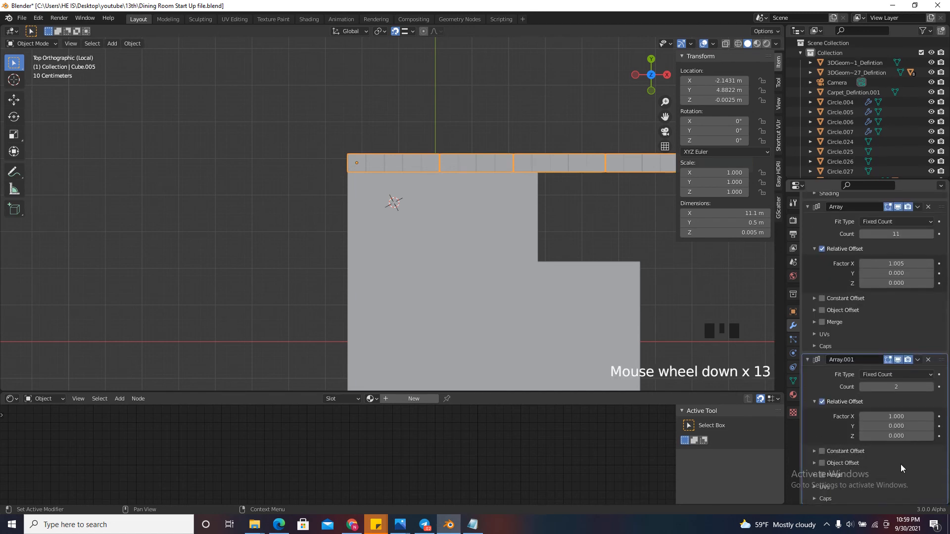
pyautogui.click(908, 426)
pyautogui.write('1')
pyautogui.press('Return')
# Set the second Array's relative offset to Y -1 and X 0 so the new row sits directly below the first
pyautogui.click(902, 424)
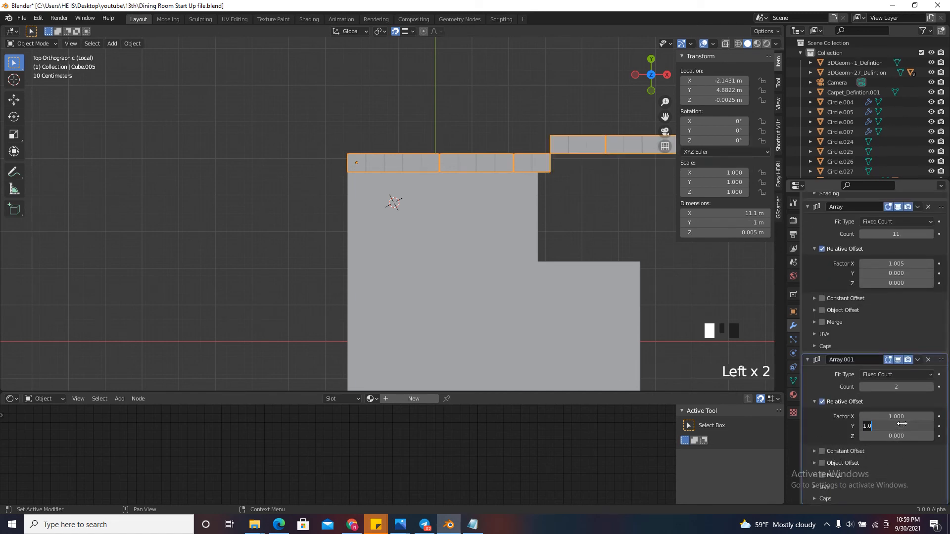
pyautogui.write('-1')
pyautogui.press('Return')
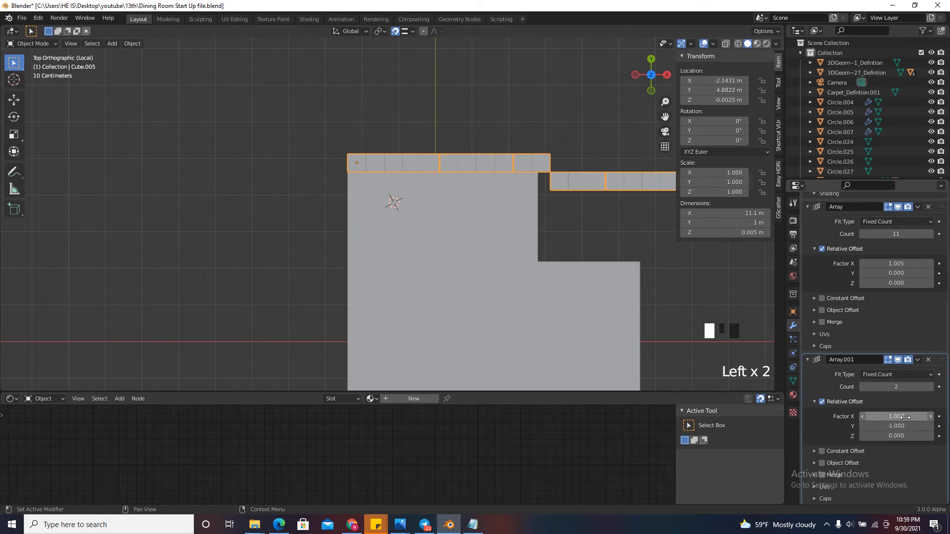
pyautogui.click(905, 417)
pyautogui.write('0')
pyautogui.press('Return')
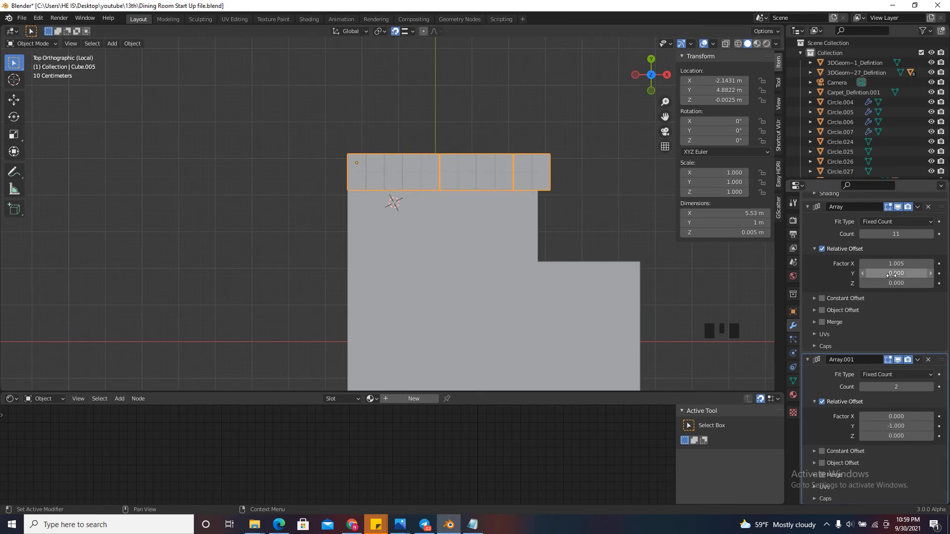
# Set the second Array's relative offset Y factor to -1.005 and check the gap between the rows
pyautogui.click(901, 263)
pyautogui.click(900, 428)
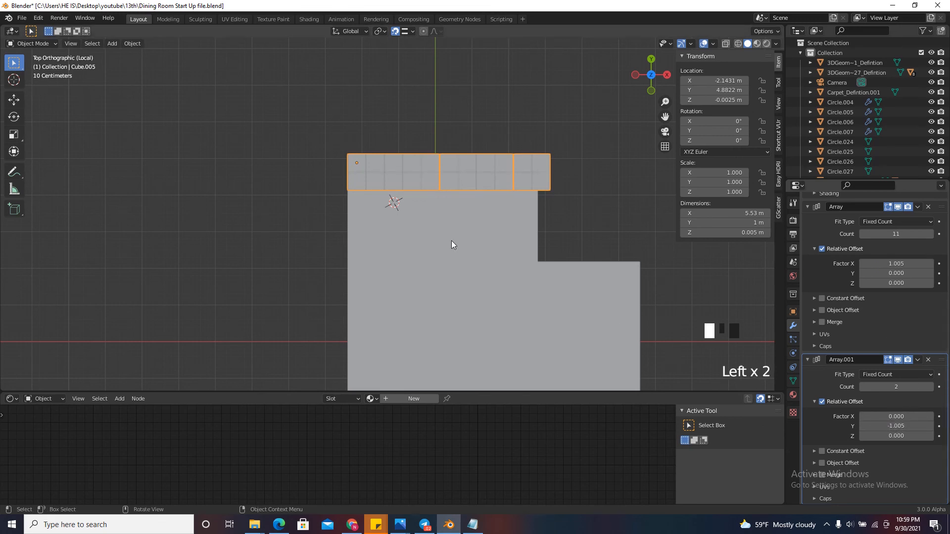
pyautogui.scroll(5, 448, 230)
pyautogui.scroll(1, 834, 330)
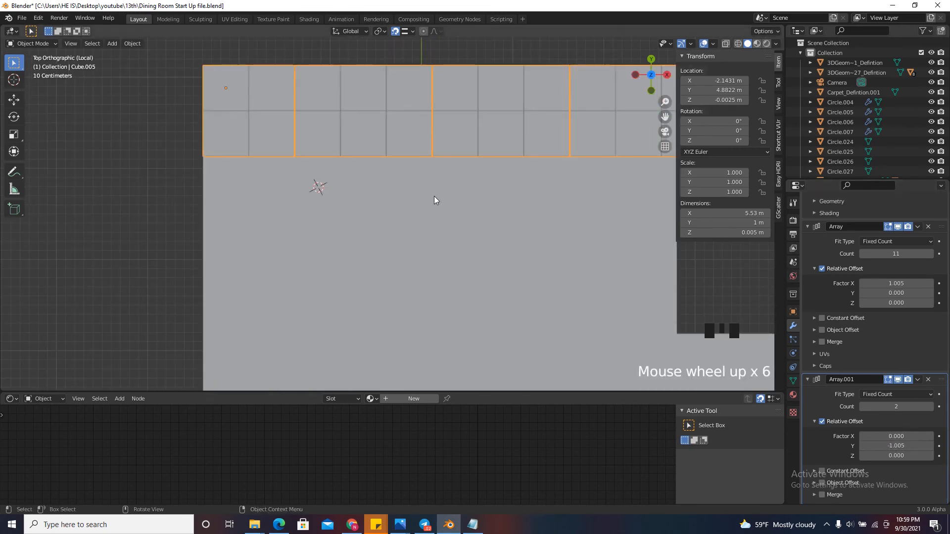
pyautogui.scroll(11, 371, 113)
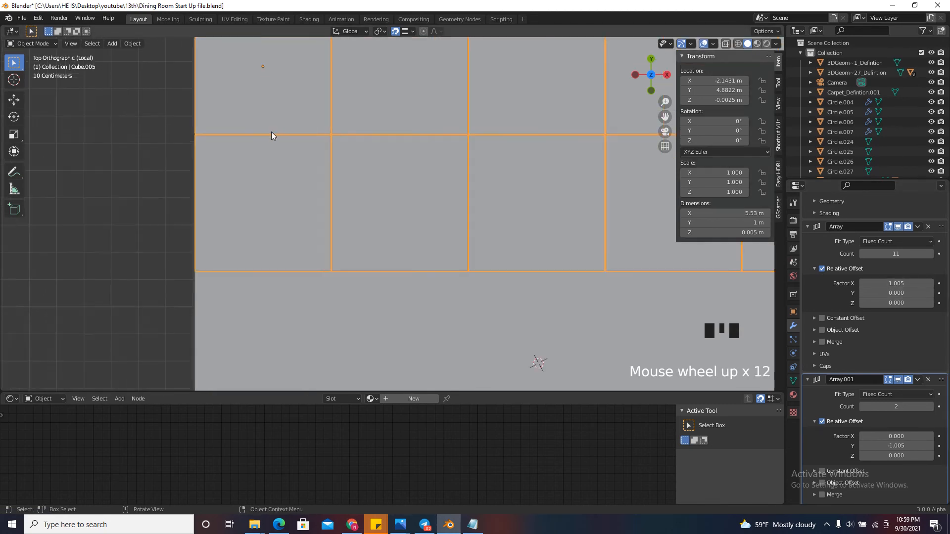
pyautogui.scroll(-7, 331, 125)
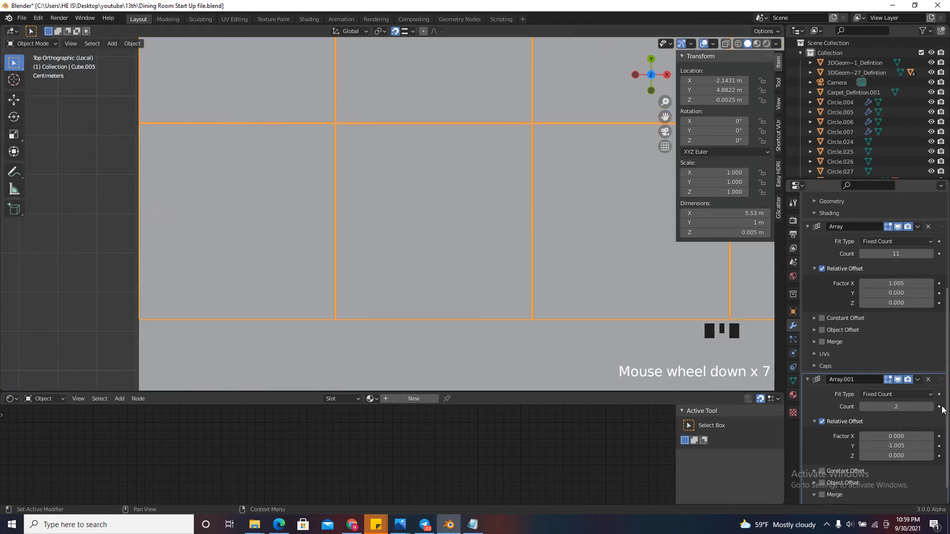
# Raise the second Array's count to 20 so the tile rows cover the full length of the floor plane
pyautogui.click(931, 407)
pyautogui.scroll(-11, 435, 261)
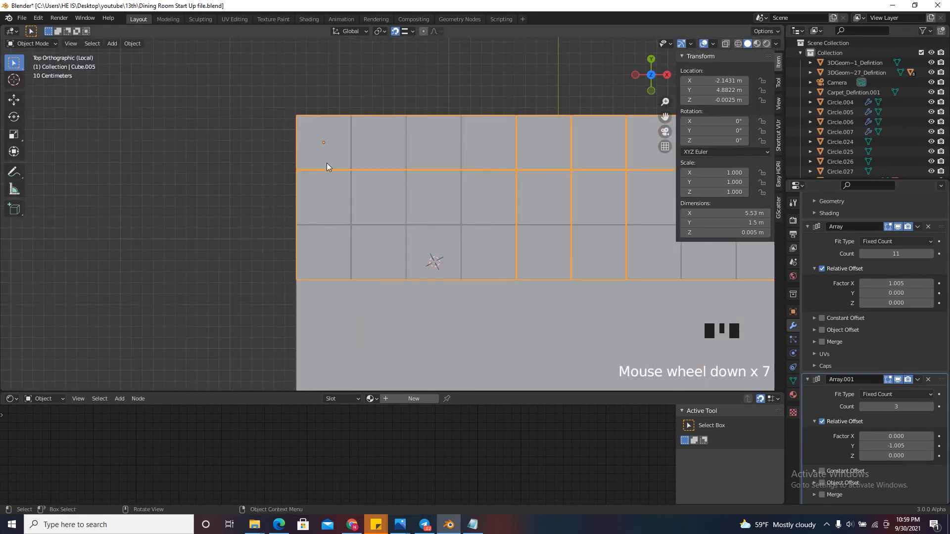
pyautogui.click(930, 407)
pyautogui.click(931, 407)
pyautogui.click(931, 407)
pyautogui.click(931, 406)
pyautogui.click(931, 407)
pyautogui.scroll(-4, 459, 179)
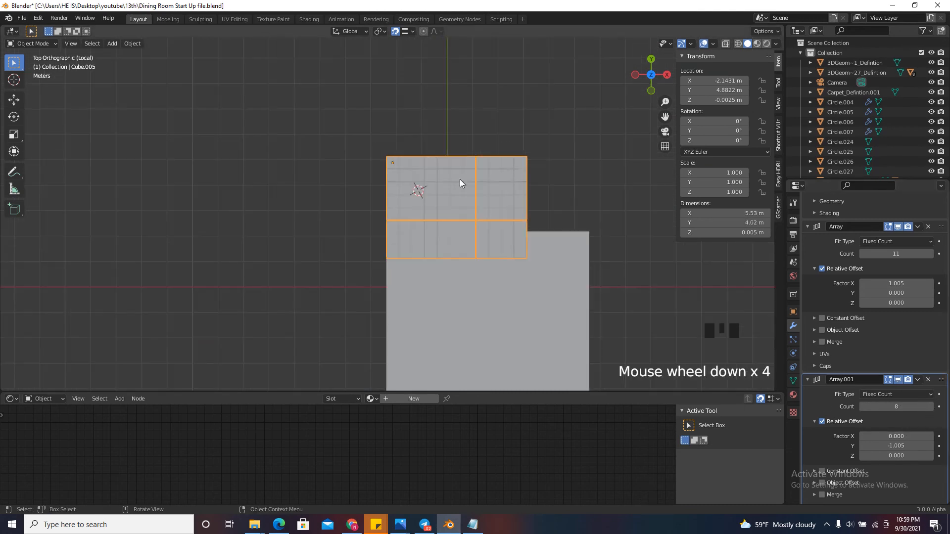
pyautogui.scroll(1, 459, 179)
pyautogui.scroll(-5, 936, 417)
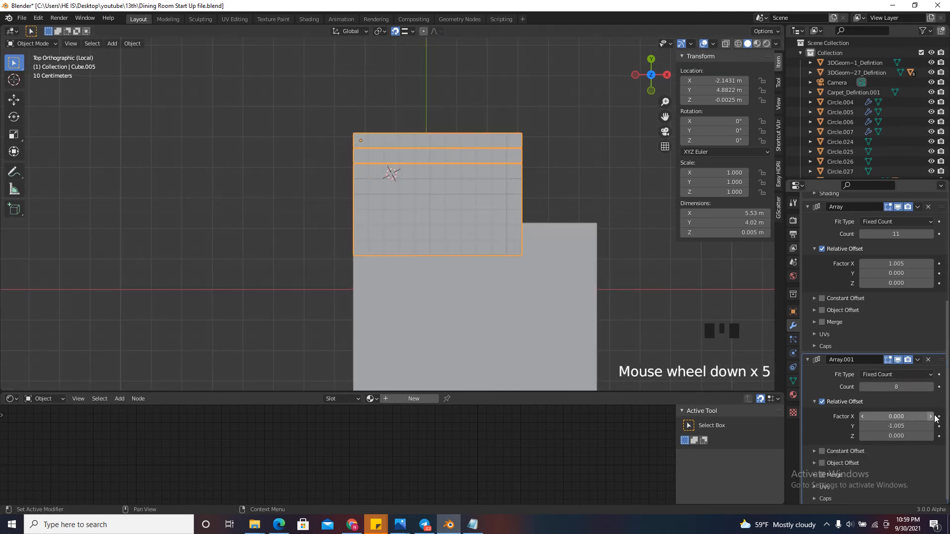
pyautogui.click(931, 387)
pyautogui.click(931, 387)
pyautogui.click(931, 387)
pyautogui.click(930, 387)
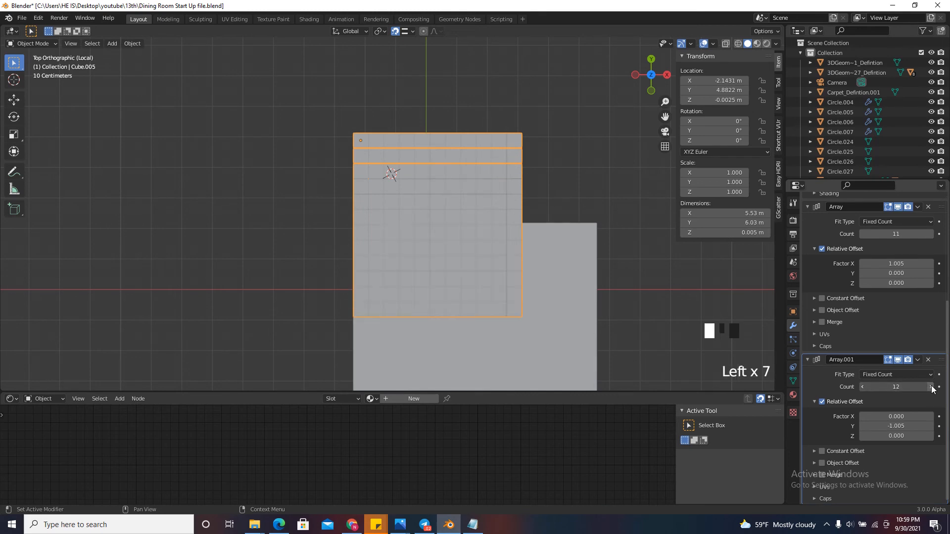
pyautogui.click(931, 387)
pyautogui.click(931, 387)
pyautogui.click(931, 387)
pyautogui.scroll(-3, 526, 194)
pyautogui.scroll(2, 526, 196)
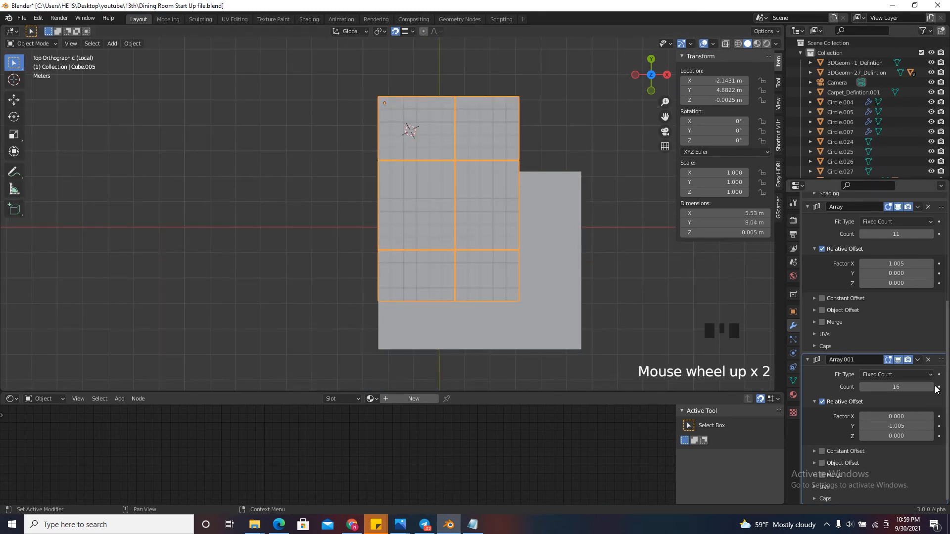
pyautogui.click(931, 387)
pyautogui.click(931, 387)
pyautogui.click(930, 387)
pyautogui.click(931, 387)
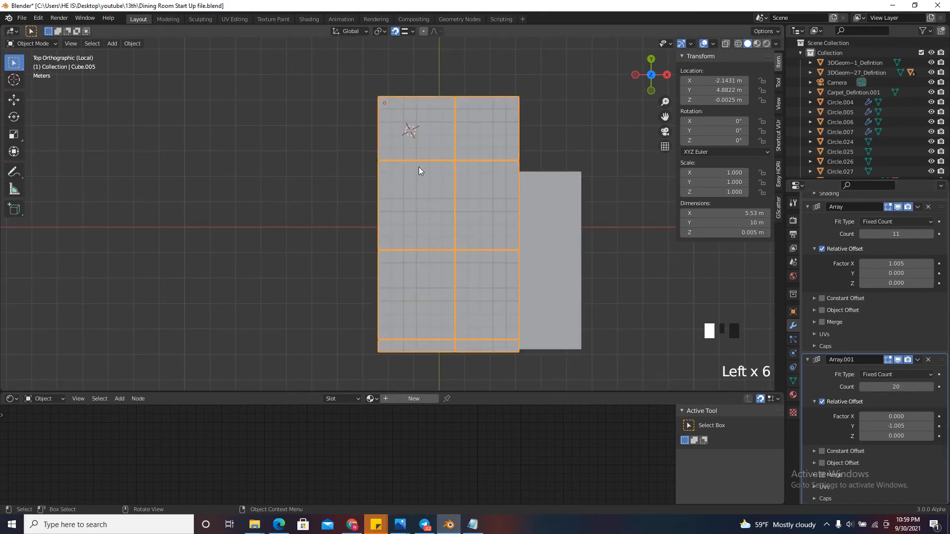
# Select the floor plane beneath the tile grid and hide it
pyautogui.scroll(3, 421, 169)
pyautogui.moveTo(646, 79); pyautogui.dragTo(567, 332)
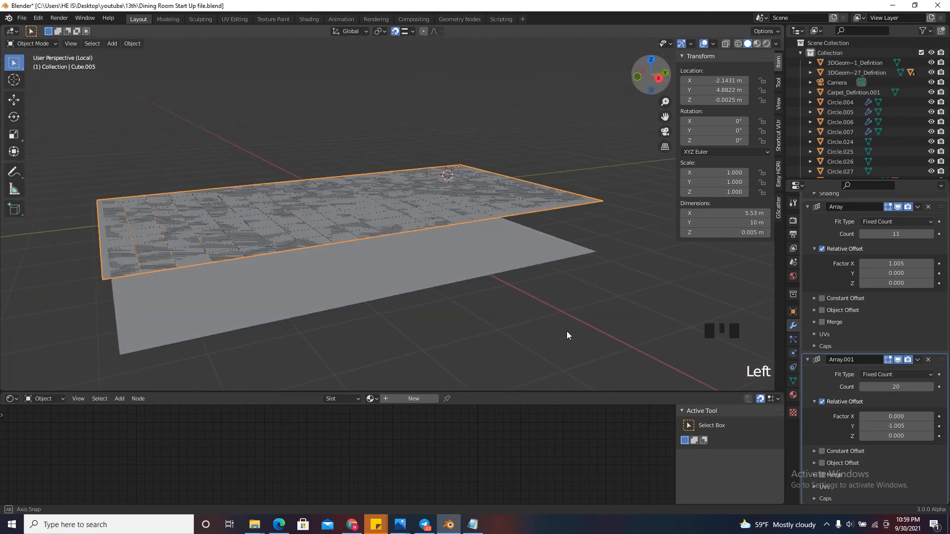
pyautogui.click(498, 253)
pyautogui.press('h')
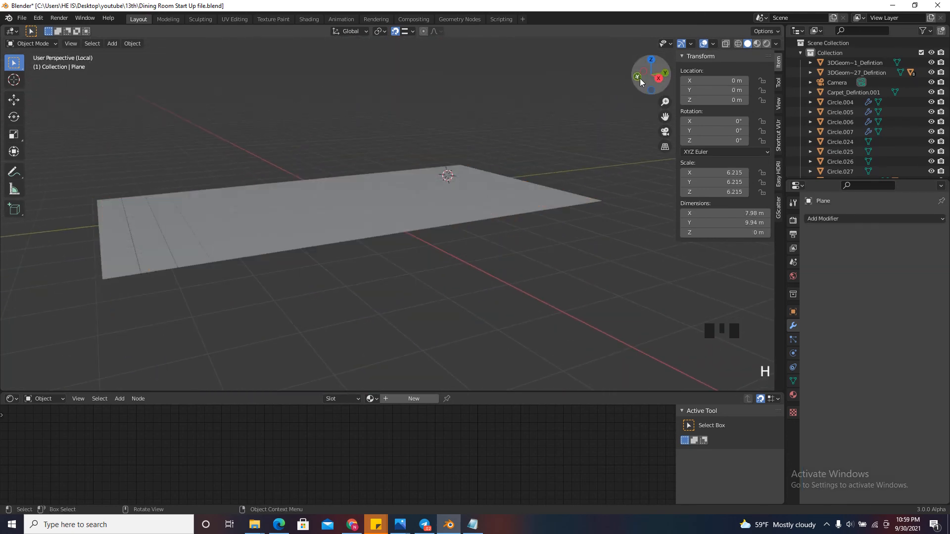
pyautogui.moveTo(639, 78); pyautogui.dragTo(547, 138)
pyautogui.scroll(3, 547, 148)
# Select the tile grid, give it a new material and name the material "Floor marble"
pyautogui.click(545, 174)
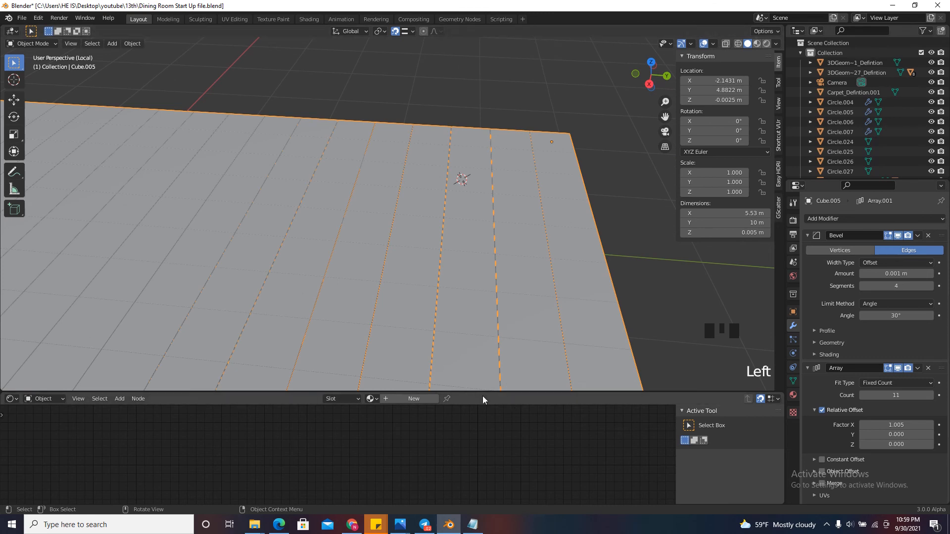
pyautogui.click(414, 399)
pyautogui.scroll(7, 840, 384)
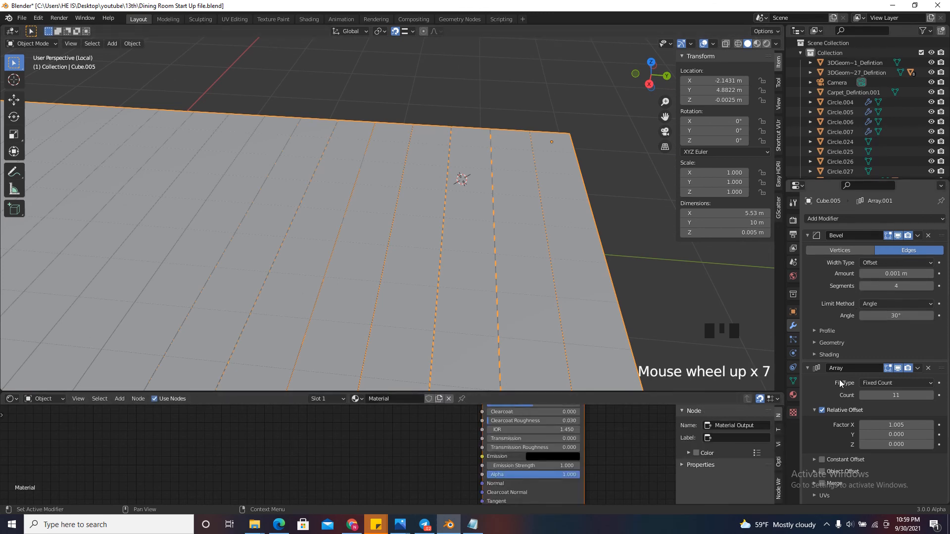
pyautogui.click(793, 396)
pyautogui.tripleClick(851, 219)
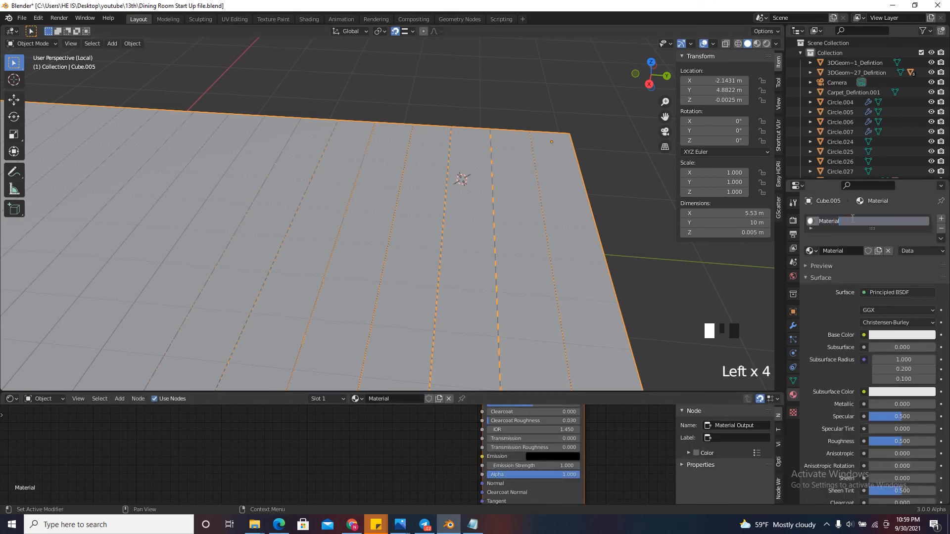
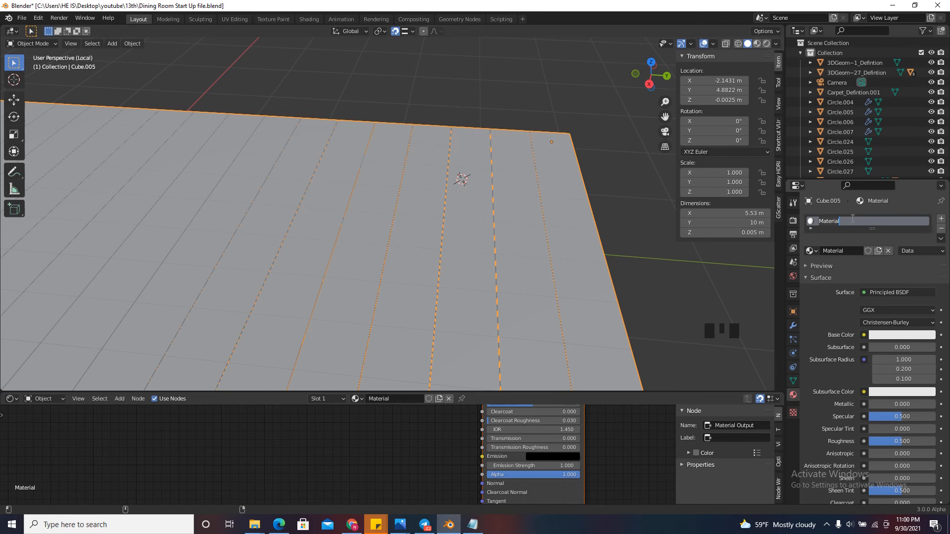
pyautogui.write('Floor marble')
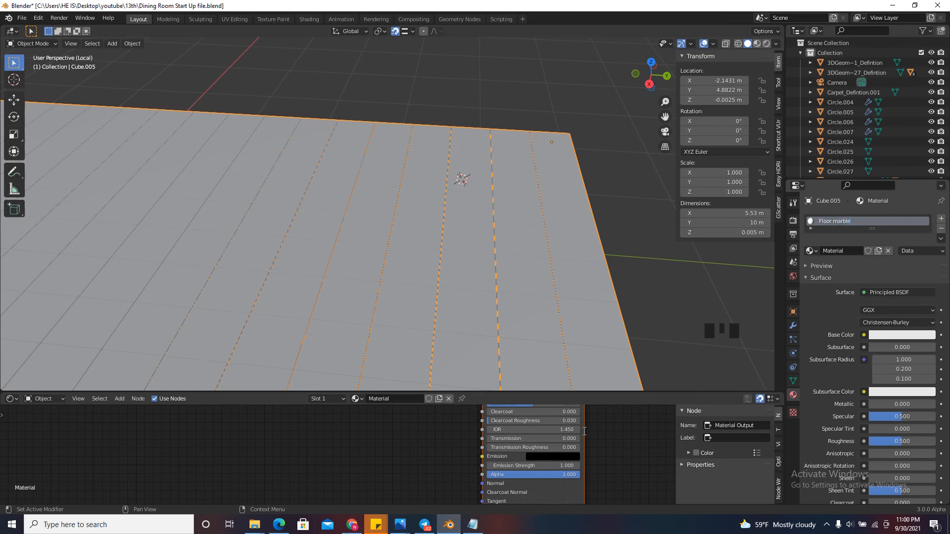
# Start the Principled Texture Setup on the Principled BSDF node and browse up to the parent Textures folder
pyautogui.moveTo(598, 391); pyautogui.dragTo(596, 186)
pyautogui.scroll(-4, 363, 424)
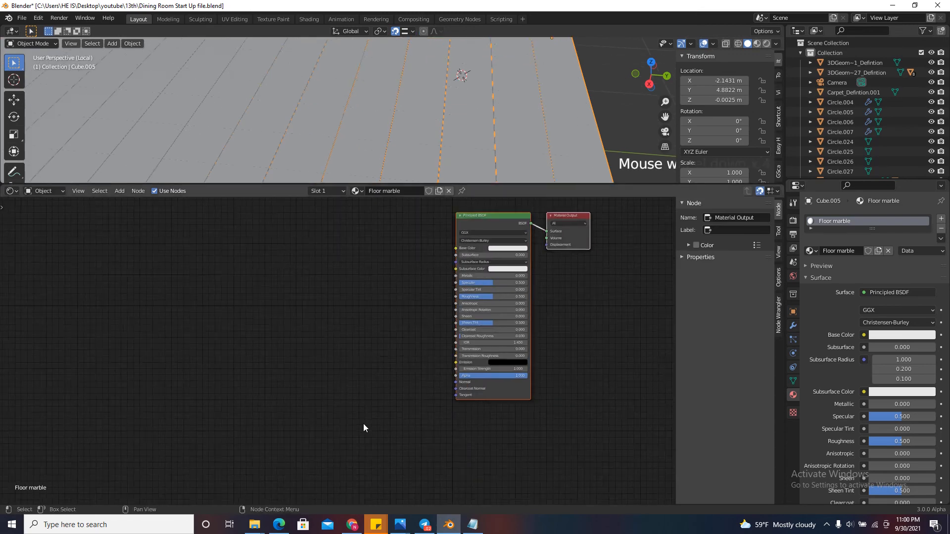
pyautogui.scroll(2, 465, 265)
pyautogui.click(468, 252)
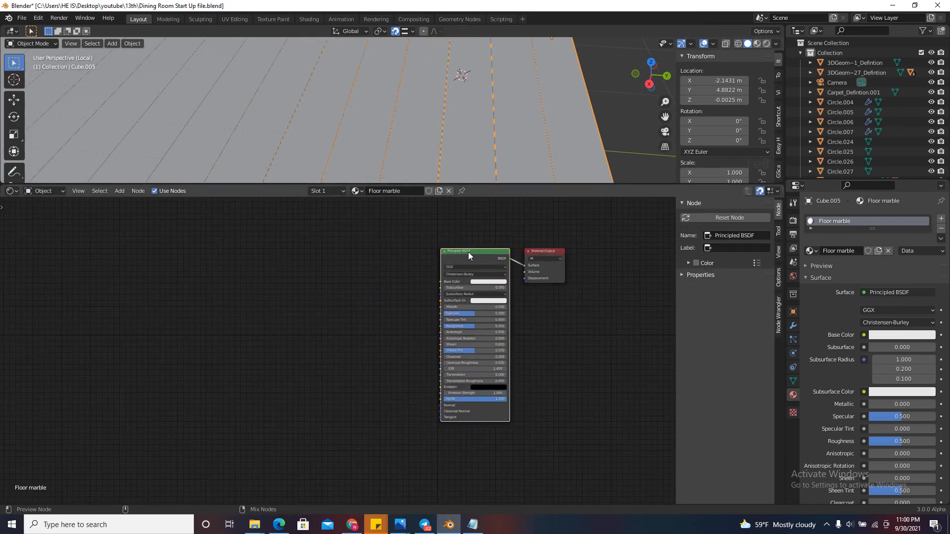
pyautogui.hotkey('ctrl', 'shift', 't')
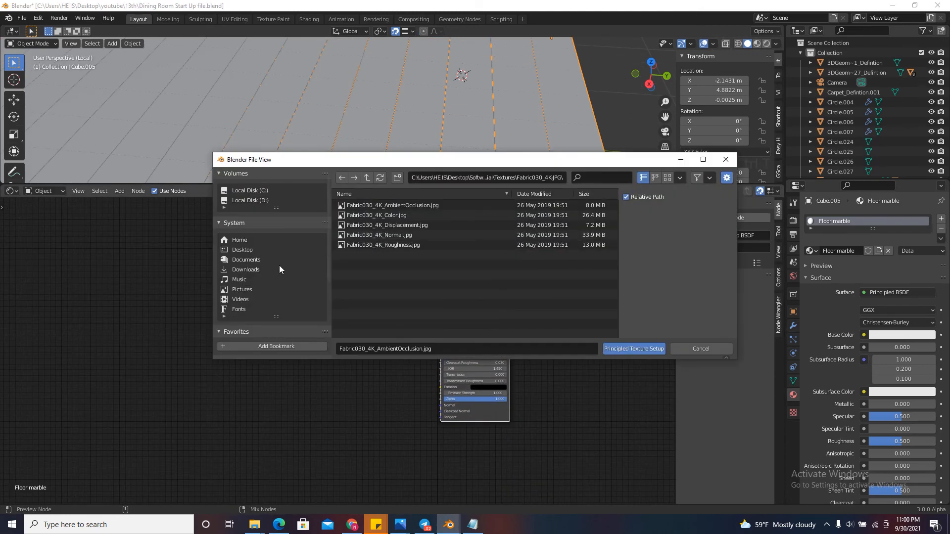
pyautogui.click(369, 177)
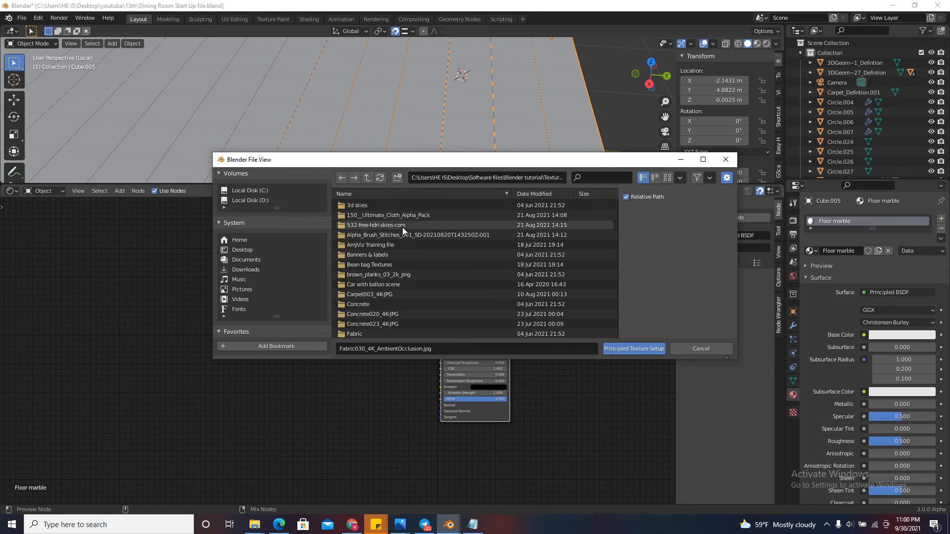
pyautogui.scroll(-8, 414, 248)
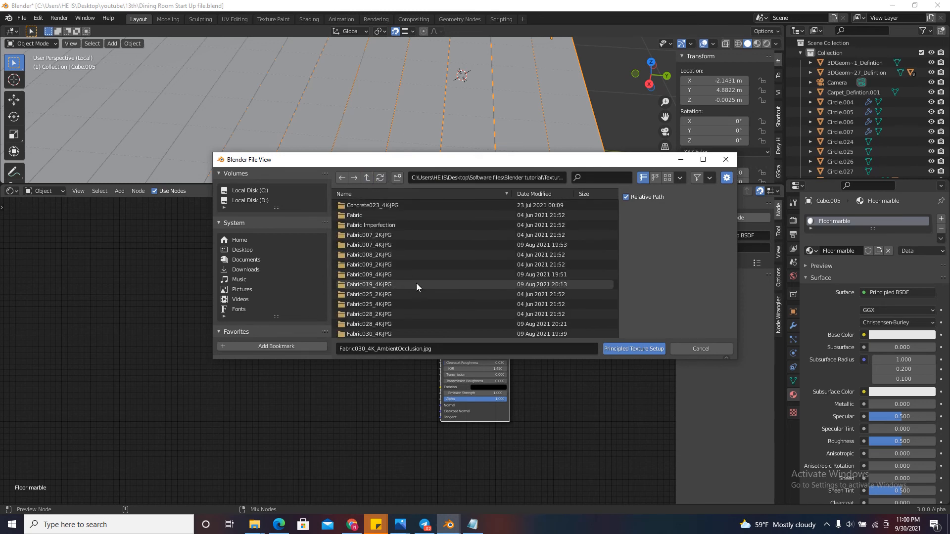
pyautogui.scroll(-3, 434, 257)
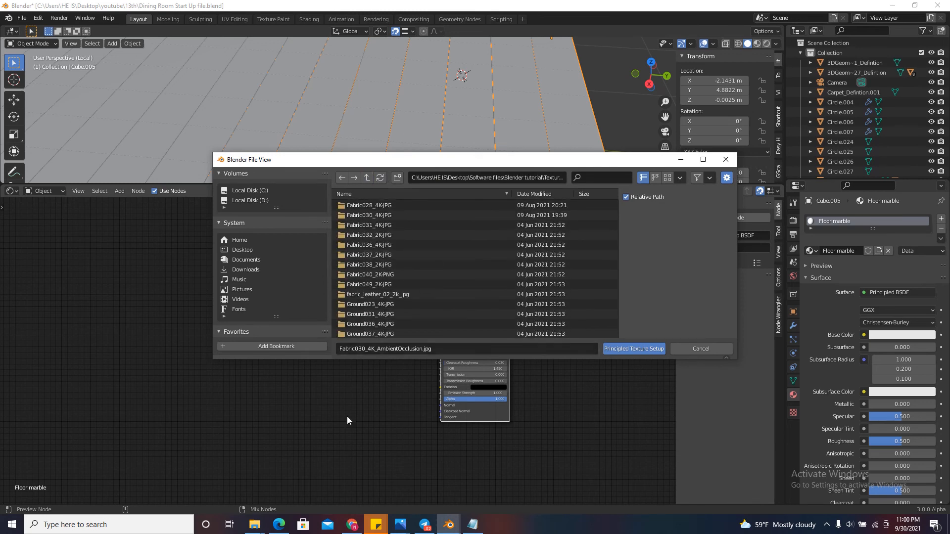
# Load the Color, Displacement, Normal and Roughness maps from the Marble012_2K-PNG folder into the Floor marble material
pyautogui.moveTo(255, 525)
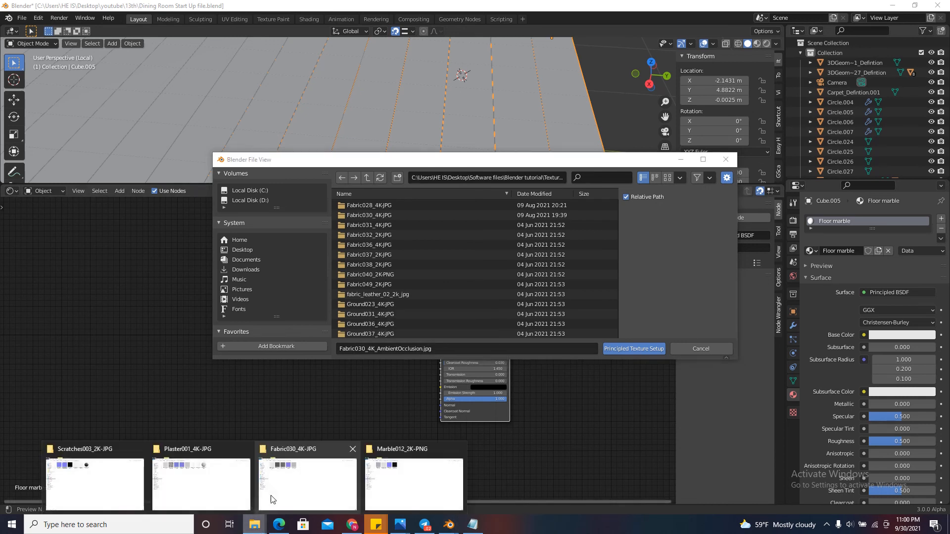
pyautogui.click(399, 491)
pyautogui.click(894, 5)
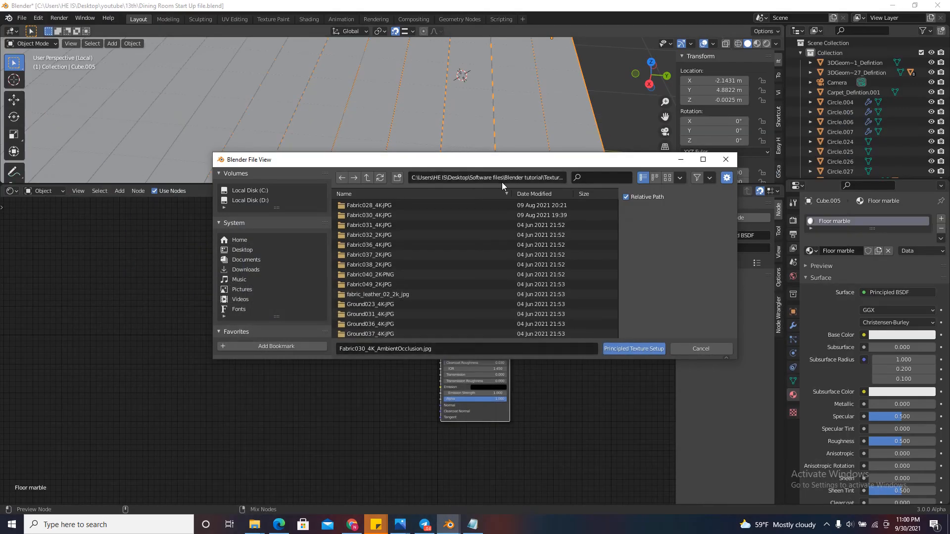
pyautogui.scroll(-10, 430, 283)
pyautogui.scroll(-8, 425, 286)
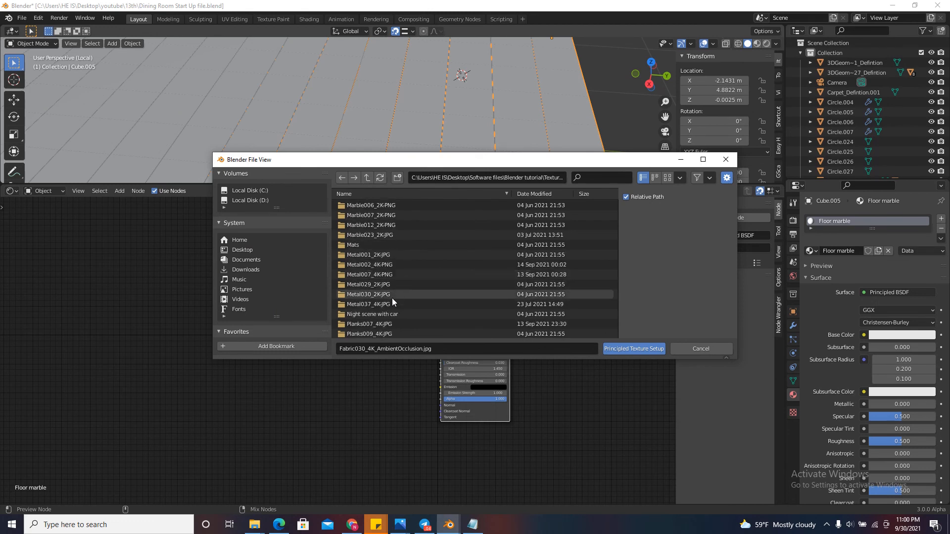
pyautogui.scroll(-3, 396, 303)
pyautogui.scroll(3, 396, 301)
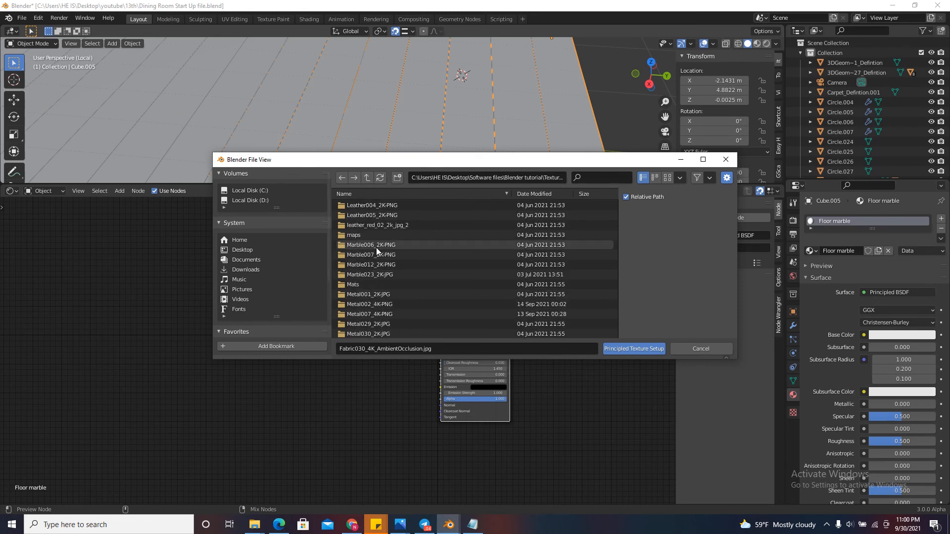
pyautogui.doubleClick(380, 264)
pyautogui.moveTo(436, 292); pyautogui.dragTo(399, 204)
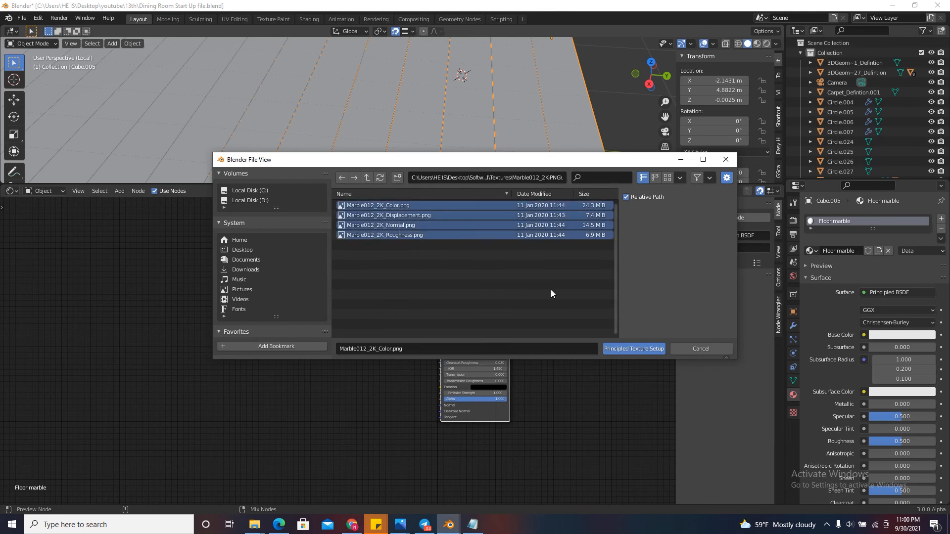
pyautogui.click(635, 350)
# Spread out the overlapping shader nodes, moving the Material Output node well clear of the Principled BSDF
pyautogui.scroll(-2, 569, 302)
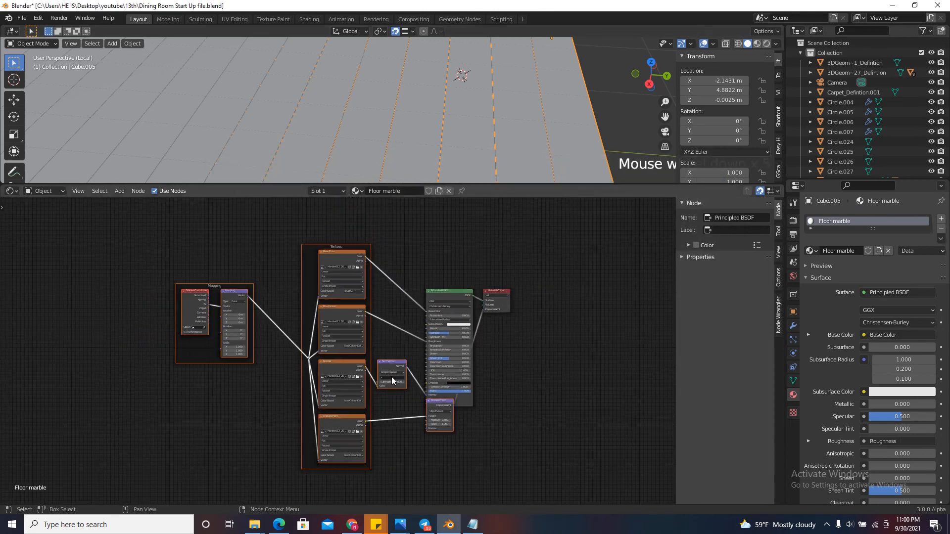
pyautogui.click(450, 317)
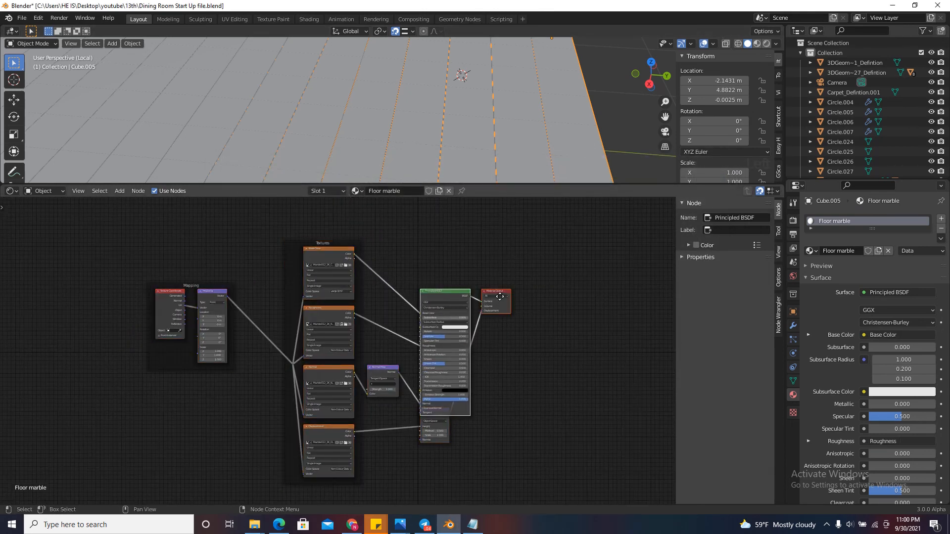
pyautogui.moveTo(499, 296); pyautogui.dragTo(622, 378)
pyautogui.scroll(-4, 471, 343)
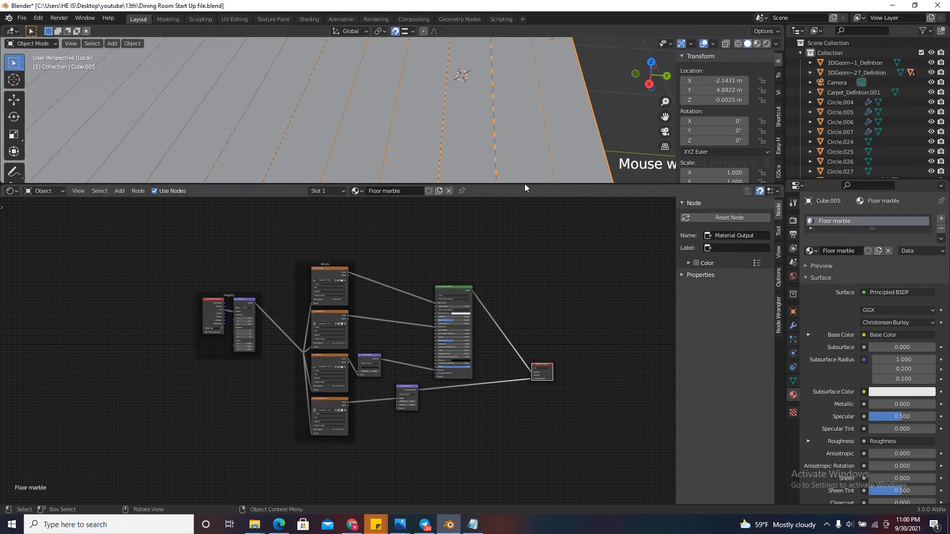
# Display the floor in Material Preview shading and inspect the marble texture across the tile grid
pyautogui.click(758, 44)
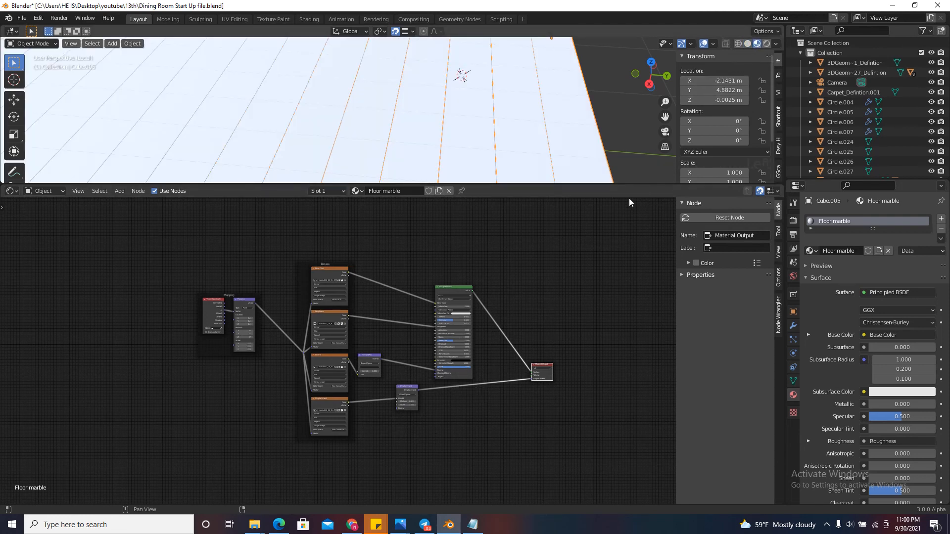
pyautogui.moveTo(637, 185); pyautogui.dragTo(631, 365)
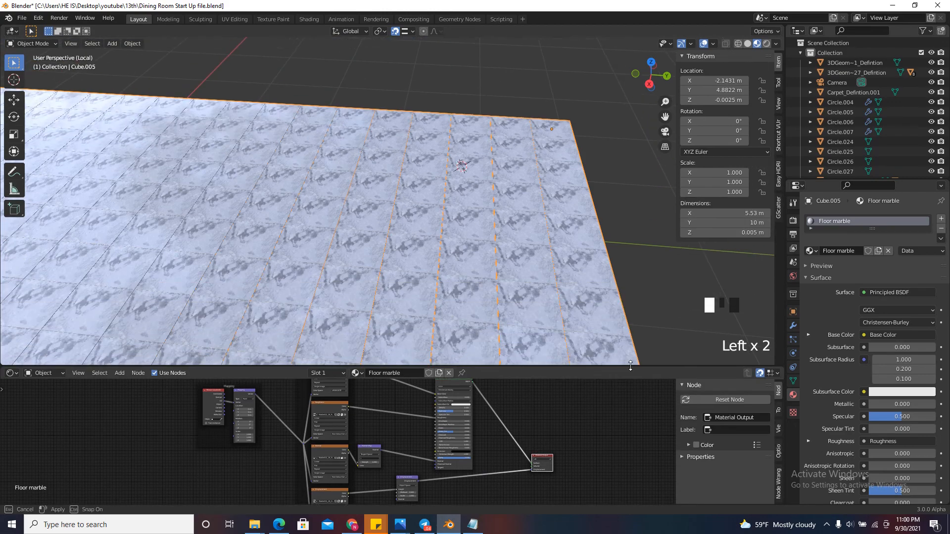
pyautogui.scroll(15, 574, 147)
pyautogui.hotkey('shift', '`')
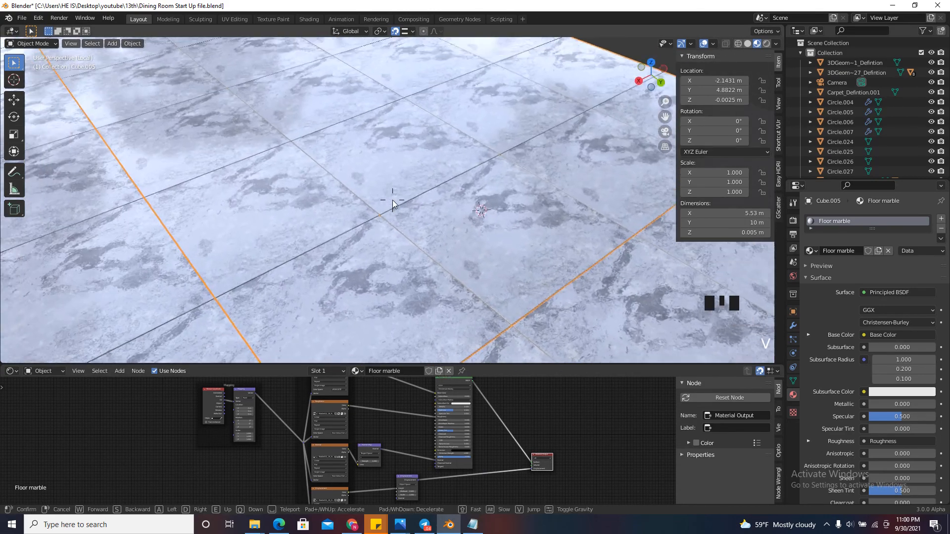
pyautogui.press('s')
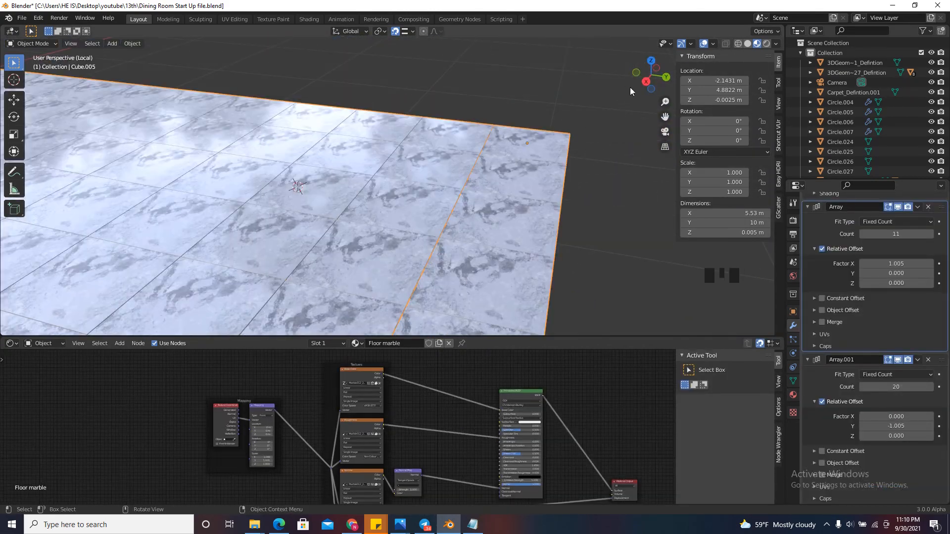
pyautogui.moveTo(654, 81); pyautogui.dragTo(577, 88)
pyautogui.scroll(-2, 604, 82)
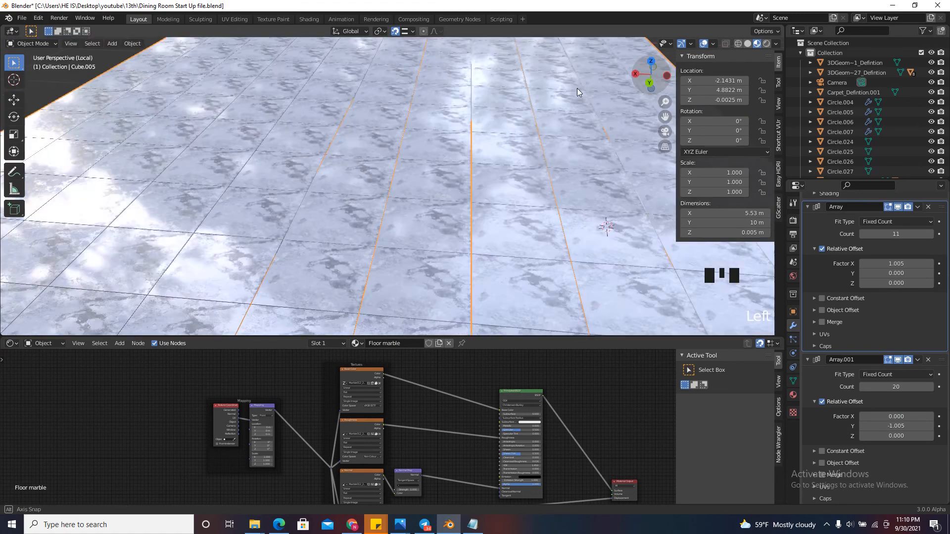
pyautogui.scroll(-6, 553, 315)
pyautogui.scroll(3, 553, 316)
pyautogui.scroll(-3, 495, 265)
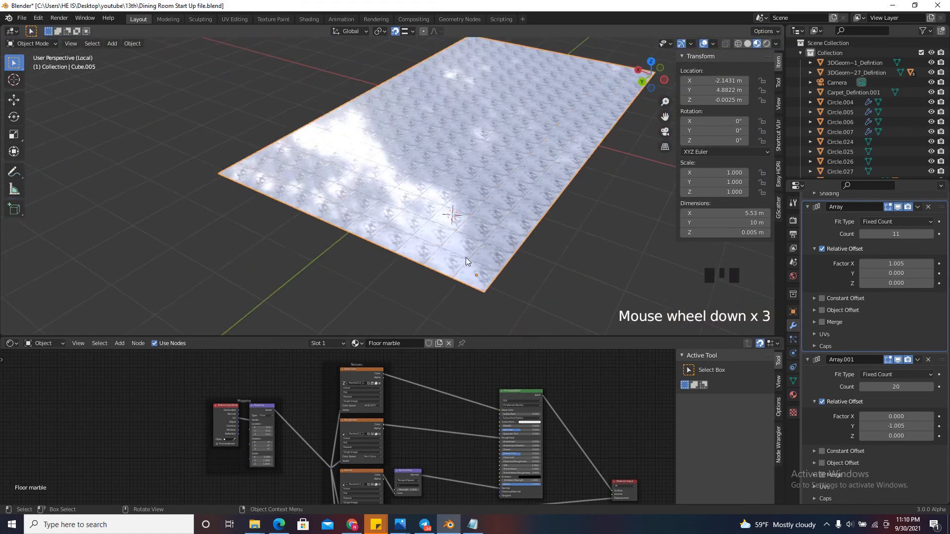
pyautogui.scroll(2, 466, 261)
# In Edit Mode, select the sharp edges of the original tile and mark them as seams
pyautogui.press('Tab')
pyautogui.scroll(3, 475, 277)
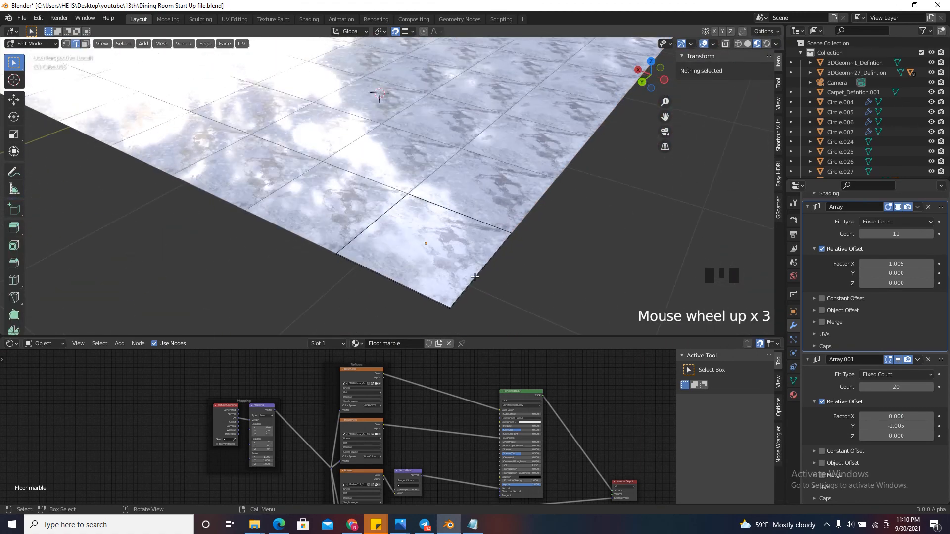
pyautogui.click(78, 45)
pyautogui.click(120, 45)
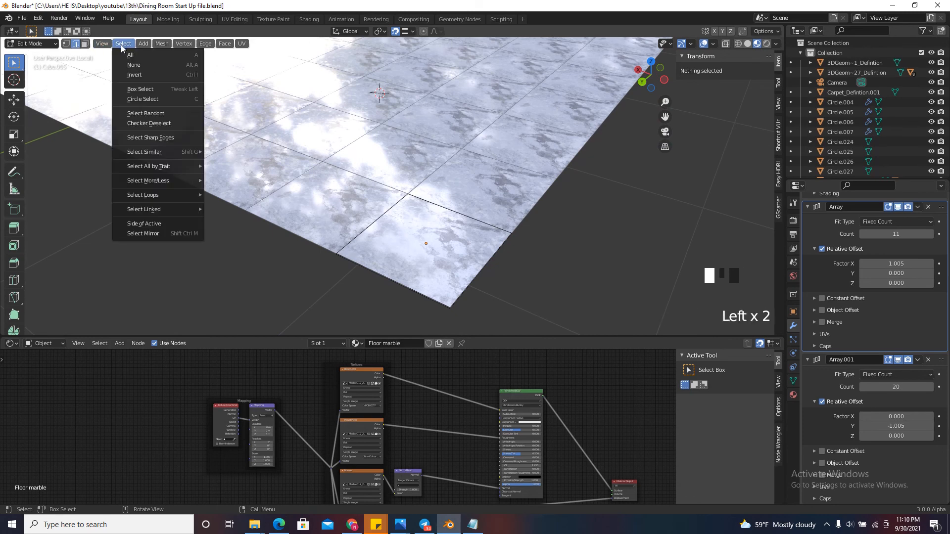
pyautogui.click(163, 138)
pyautogui.scroll(5, 435, 304)
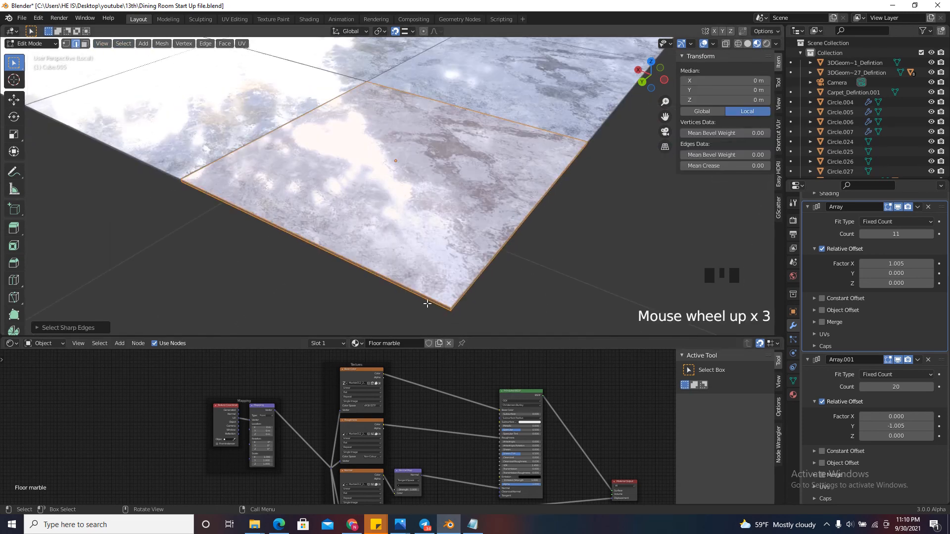
pyautogui.scroll(-3, 437, 252)
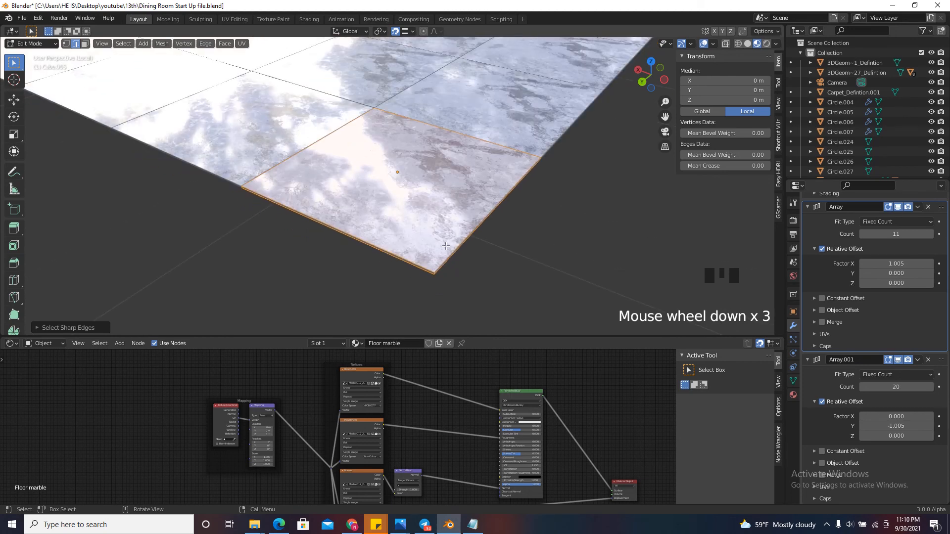
pyautogui.rightClick(408, 223)
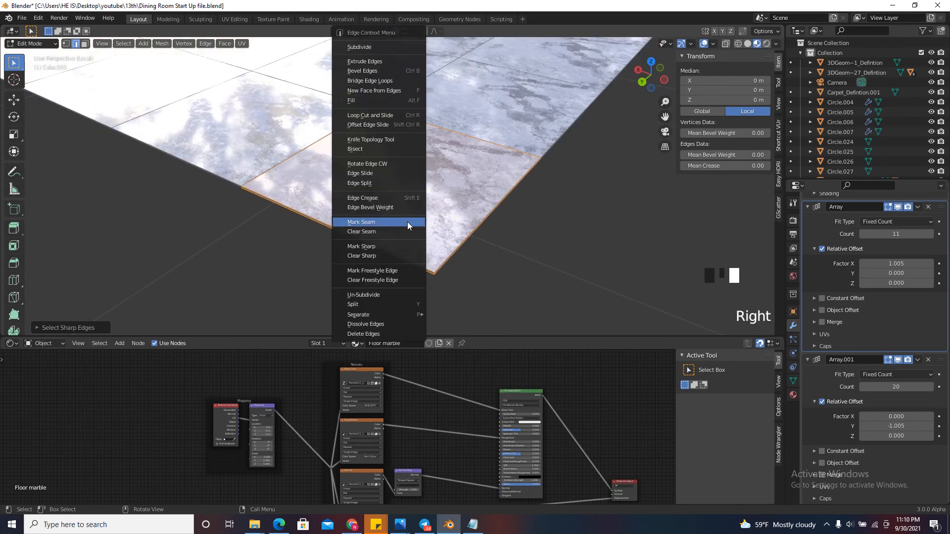
pyautogui.click(408, 222)
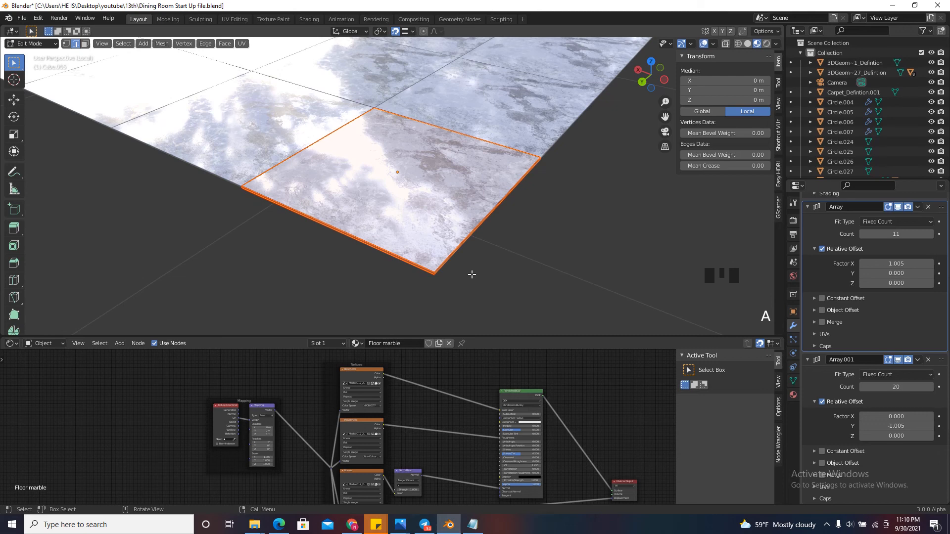
# Unwrap the whole tile mesh along its seams and return to Object Mode
pyautogui.press('u')
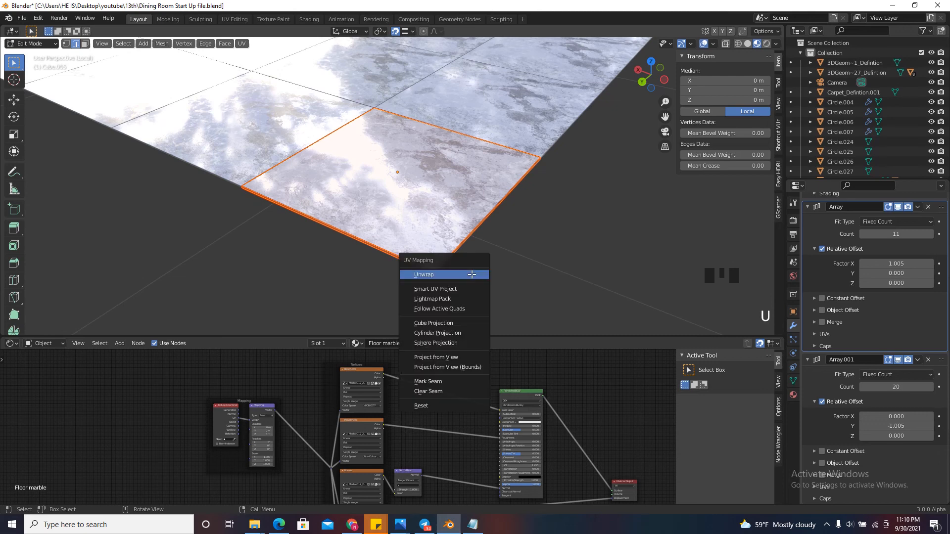
pyautogui.click(473, 275)
pyautogui.scroll(-3, 608, 115)
pyautogui.moveTo(646, 75); pyautogui.dragTo(609, 108)
pyautogui.scroll(-1, 609, 108)
pyautogui.press('Tab')
# Examine the unwrapped marble texture close up and across the whole floor from several angles, looking for repetition between tiles
pyautogui.scroll(4, 396, 203)
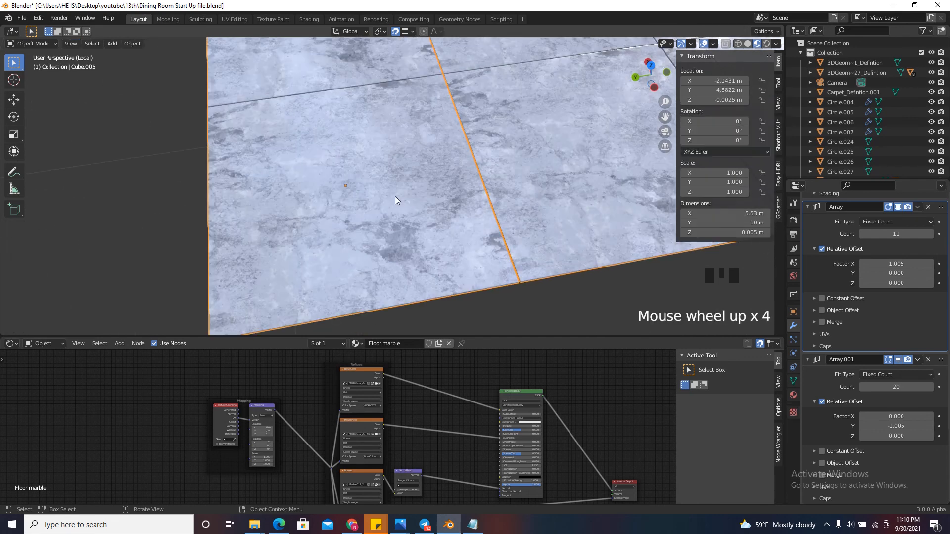
pyautogui.scroll(-2, 472, 181)
pyautogui.moveTo(651, 74); pyautogui.dragTo(643, 78)
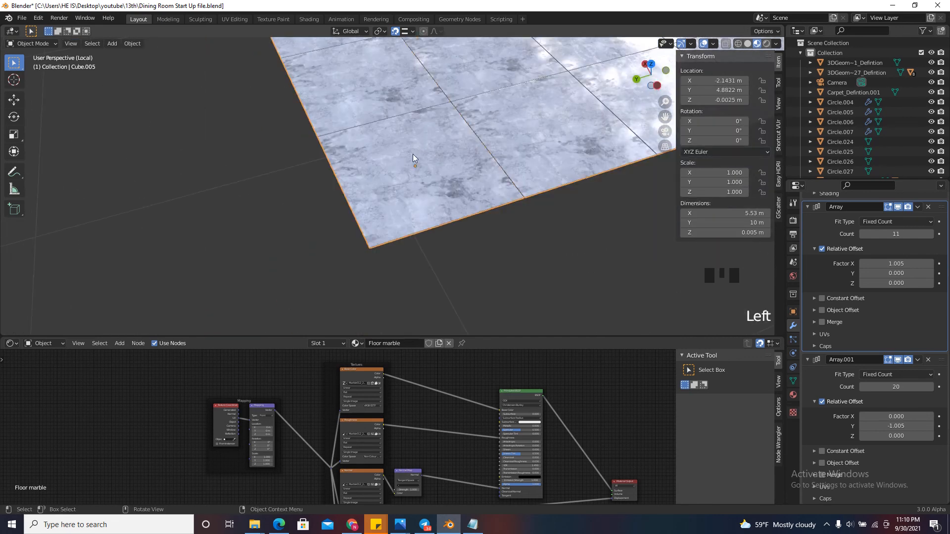
pyautogui.scroll(-7, 449, 271)
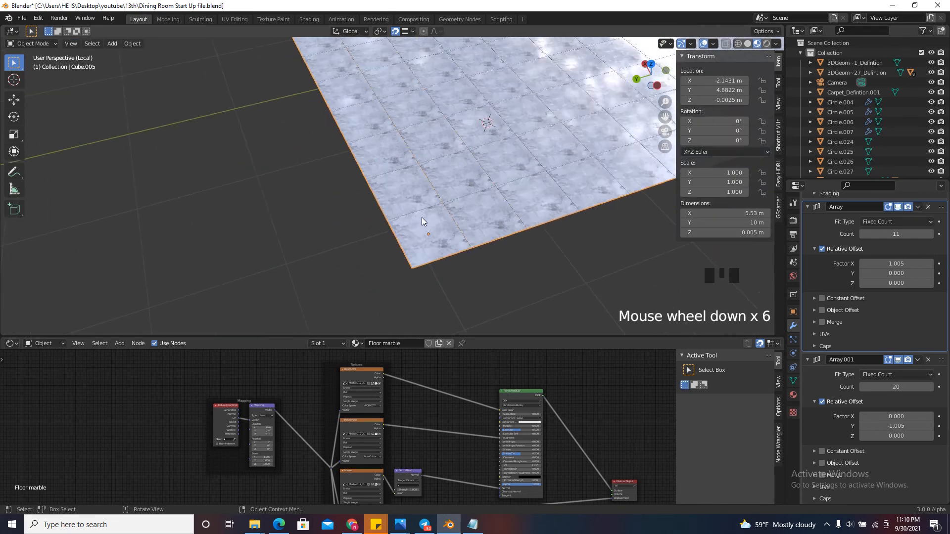
pyautogui.scroll(3, 666, 61)
pyautogui.moveTo(655, 70); pyautogui.dragTo(634, 74)
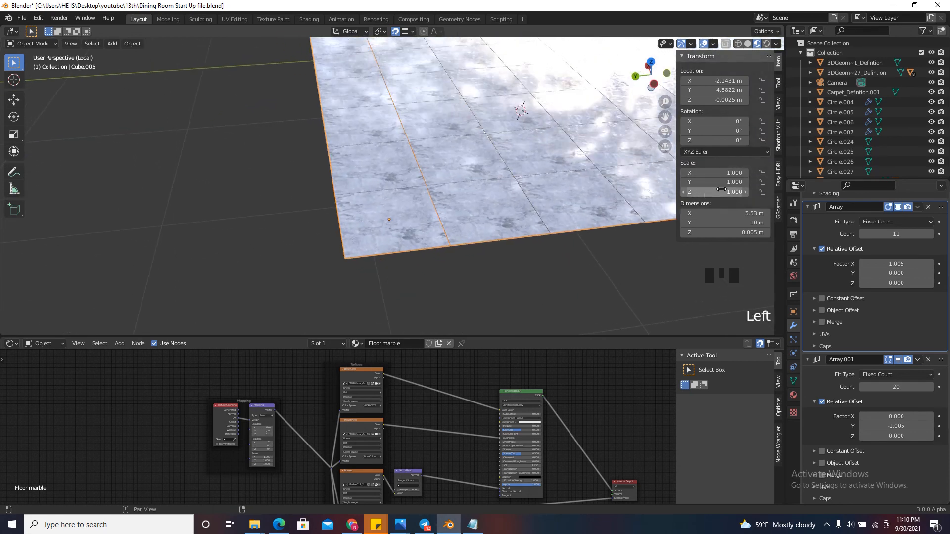
pyautogui.moveTo(647, 94); pyautogui.dragTo(634, 78)
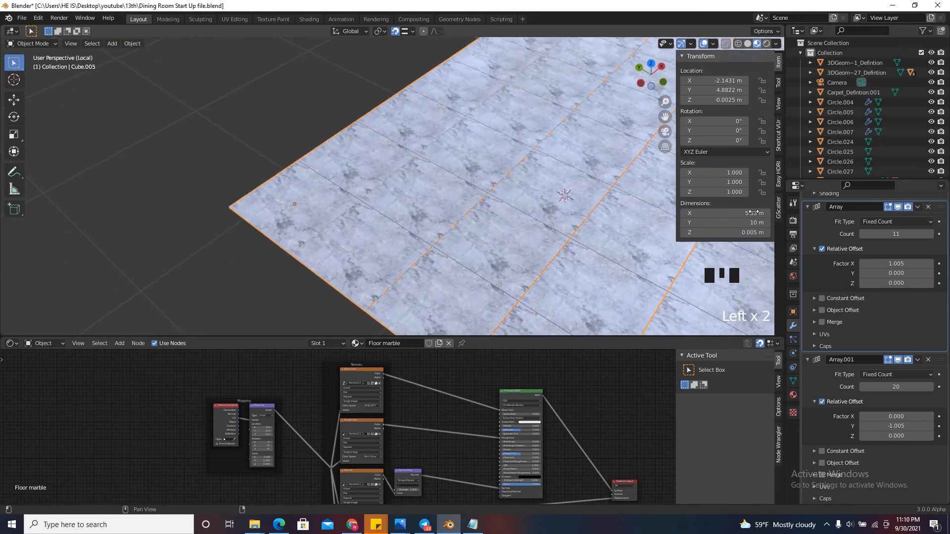
pyautogui.scroll(-2, 248, 163)
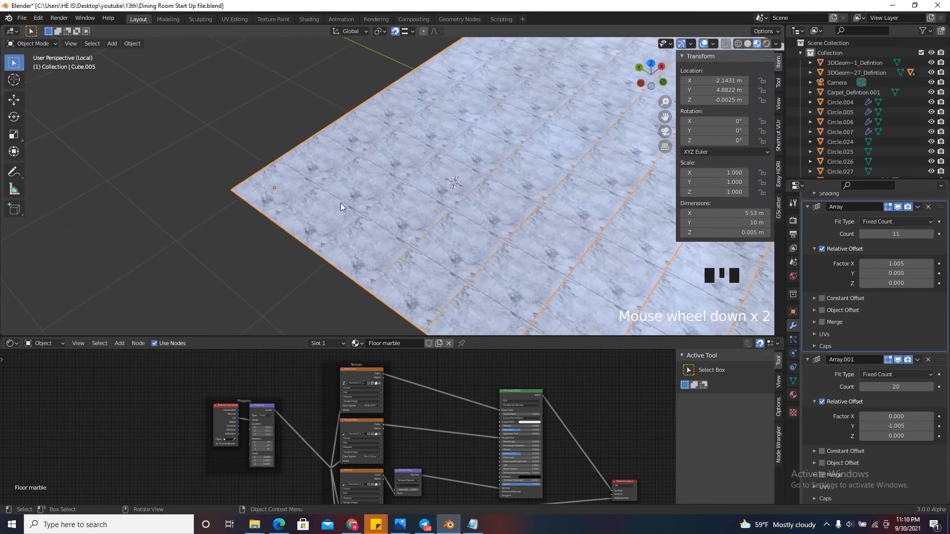
pyautogui.scroll(-8, 300, 166)
pyautogui.scroll(3, 483, 231)
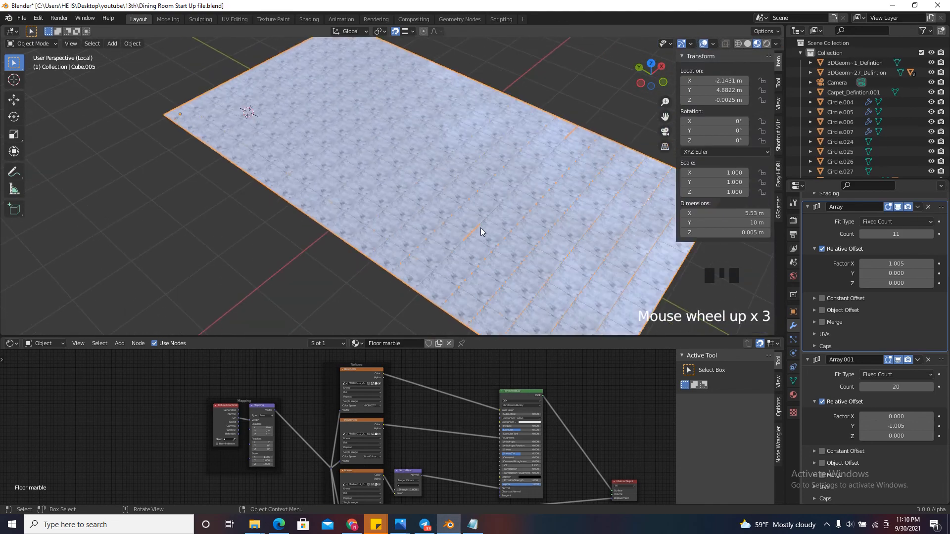
pyautogui.scroll(2, 428, 263)
pyautogui.scroll(-4, 498, 270)
pyautogui.scroll(11, 227, 155)
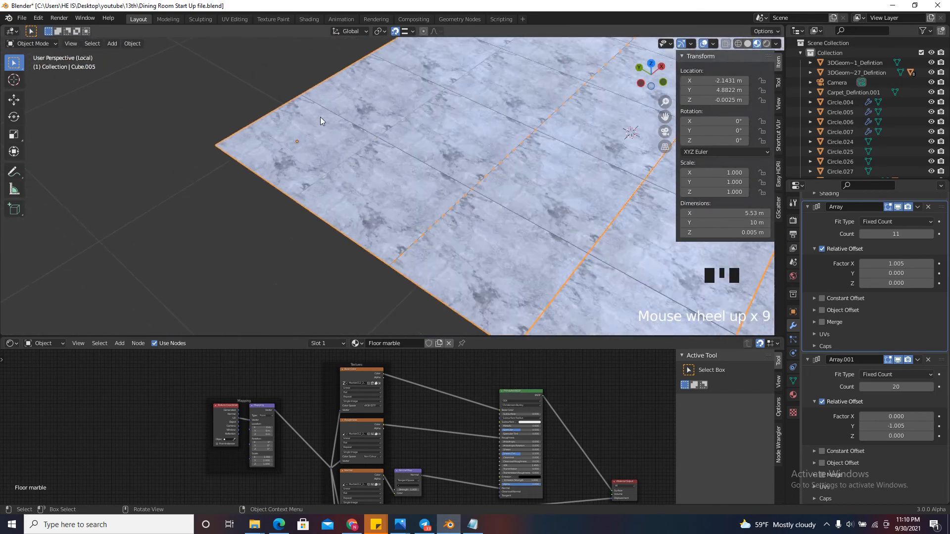
# Offset the UVs of the floor's first Array modifier by U 0.4487 and V -0.1697 to break up the marble repetition
pyautogui.click(791, 328)
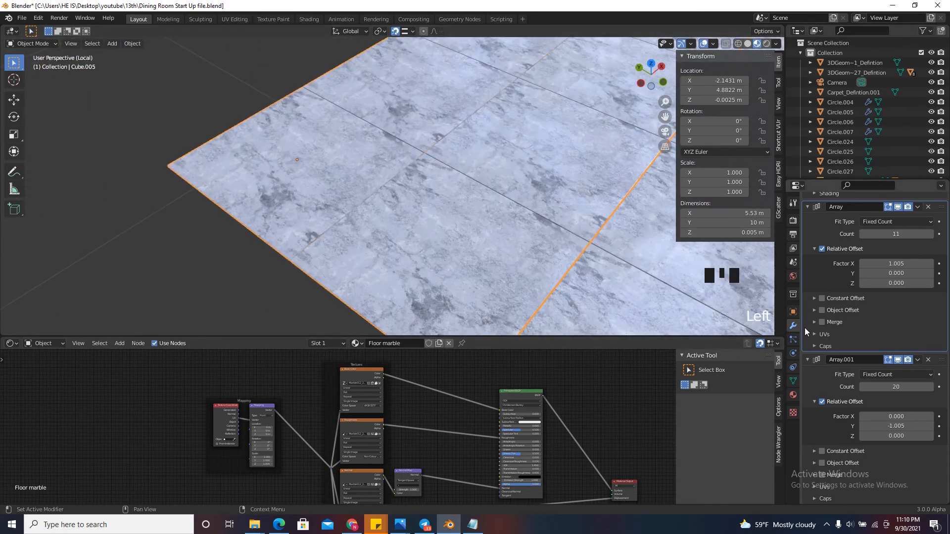
pyautogui.scroll(3, 847, 337)
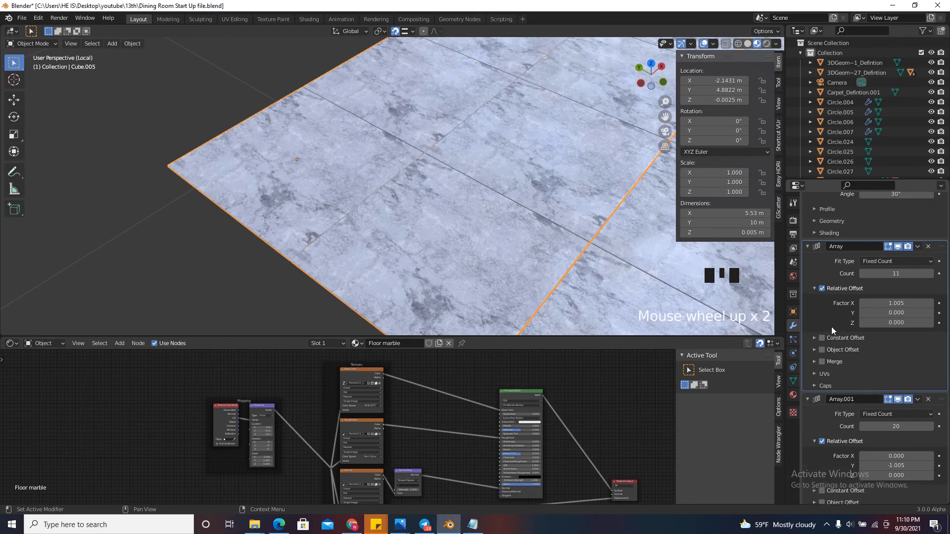
pyautogui.click(822, 394)
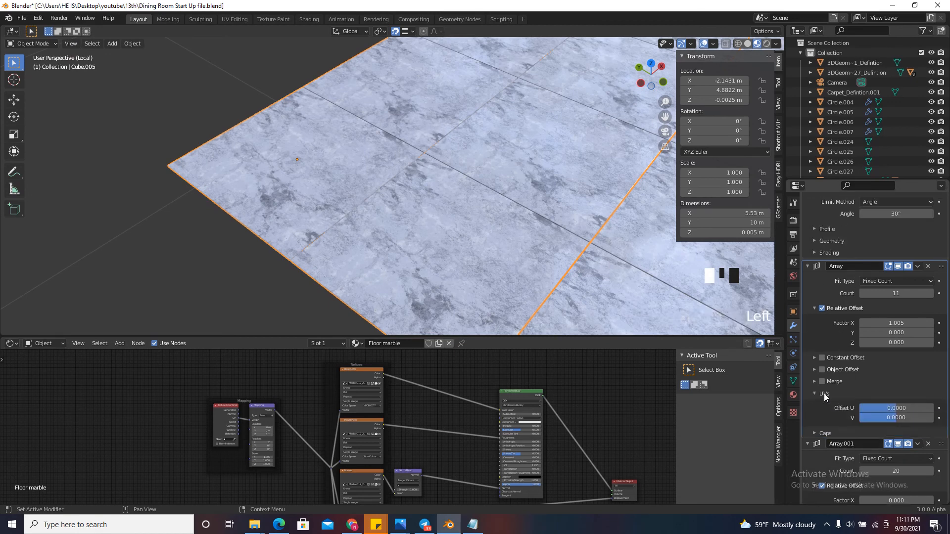
pyautogui.scroll(-3, 871, 382)
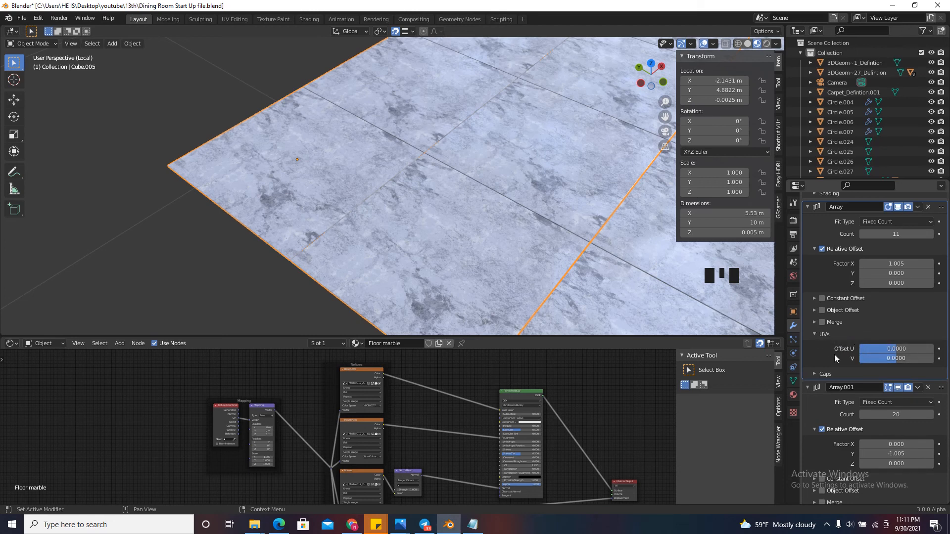
pyautogui.scroll(-3, 322, 222)
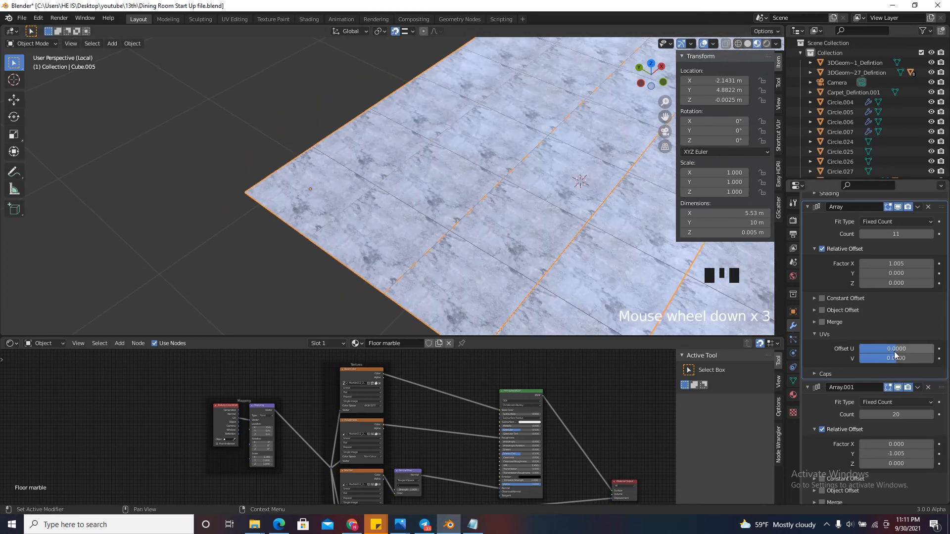
pyautogui.moveTo(896, 349); pyautogui.dragTo(723, 333)
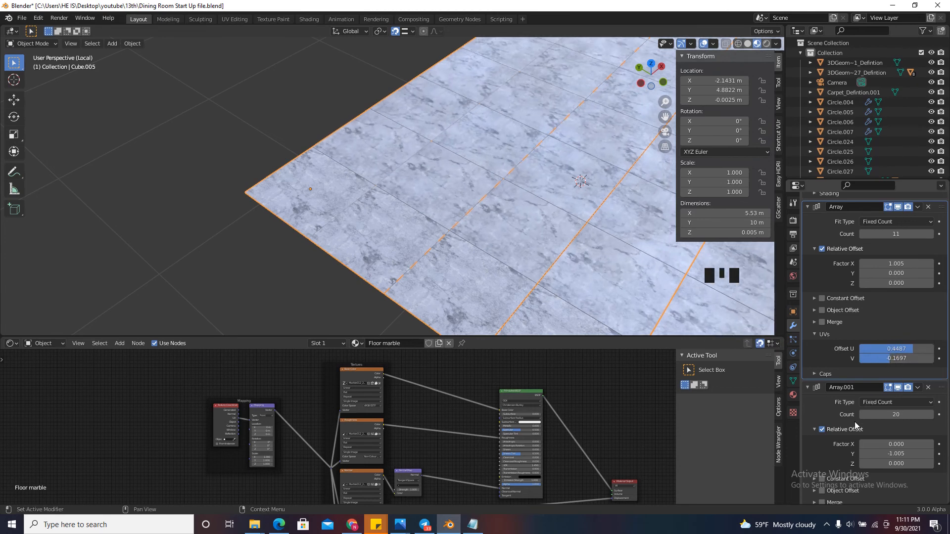
# Offset the UVs of the floor's second Array modifier, Array.001, by U 0.2901 and V -0.1105
pyautogui.scroll(-6, 858, 422)
pyautogui.scroll(-10, 859, 422)
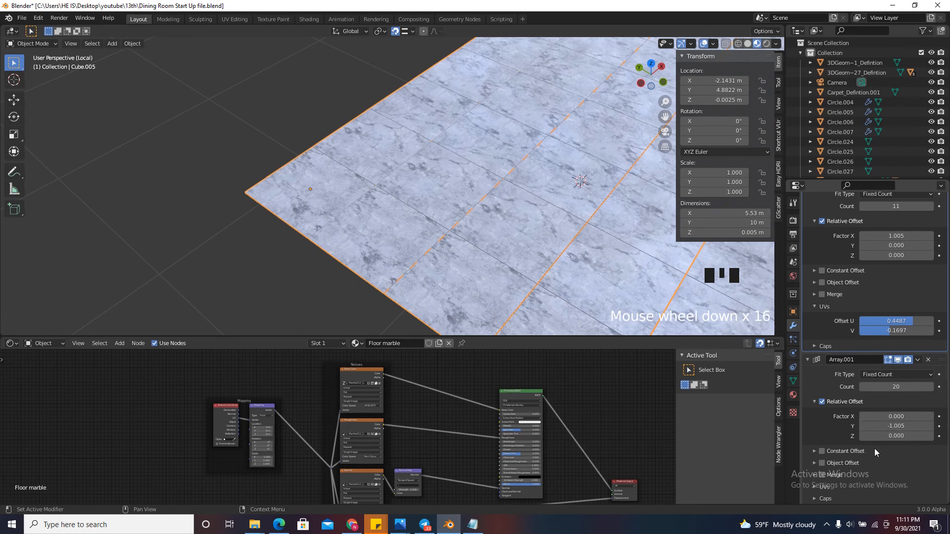
pyautogui.click(821, 488)
pyautogui.scroll(-18, 836, 447)
pyautogui.keyDown('shift'); pyautogui.moveTo(887, 476); pyautogui.dragTo(149, 499); pyautogui.keyUp('shift')
pyautogui.scroll(-9, 241, 81)
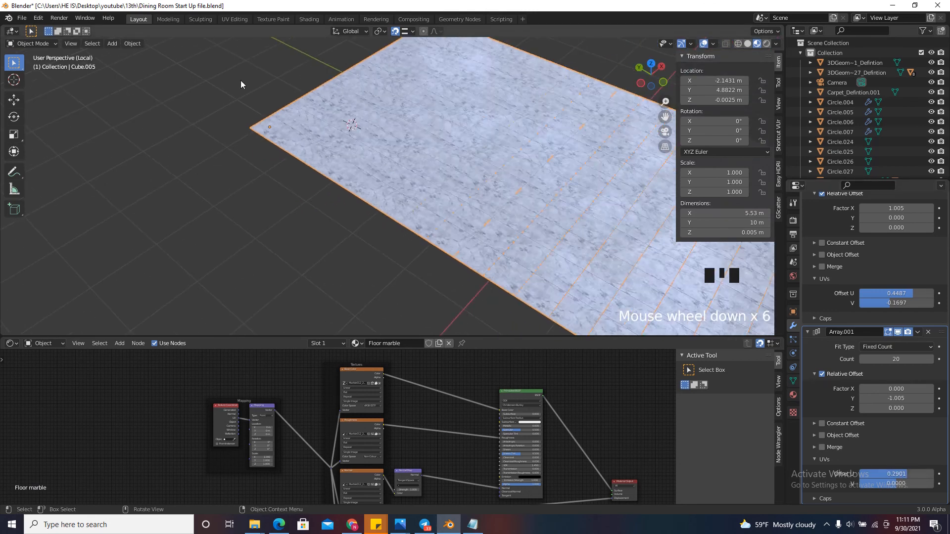
pyautogui.scroll(4, 498, 200)
pyautogui.scroll(-2, 426, 114)
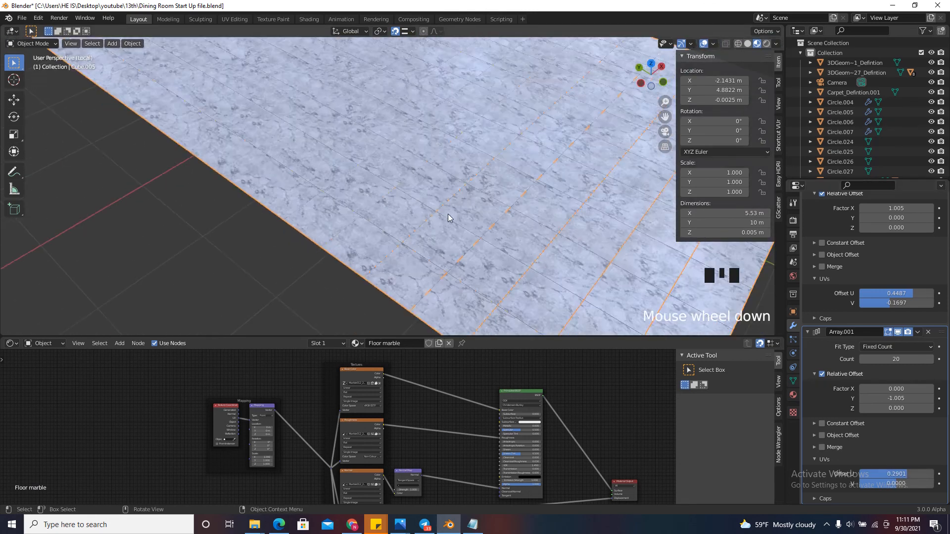
pyautogui.keyDown('shift'); pyautogui.moveTo(871, 483); pyautogui.dragTo(810, 474); pyautogui.keyUp('shift')
pyautogui.scroll(3, 367, 206)
pyautogui.scroll(1, 367, 207)
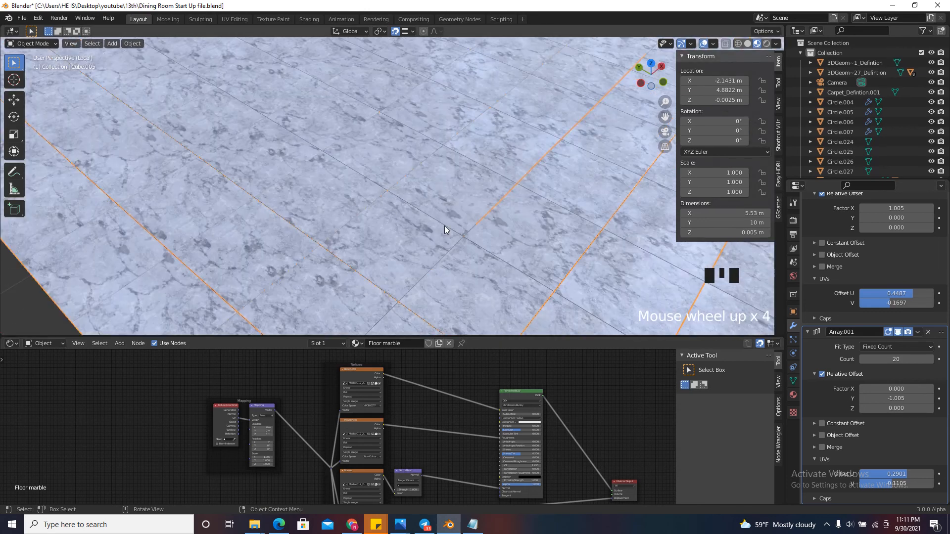
pyautogui.scroll(-5, 500, 241)
pyautogui.scroll(-2, 399, 438)
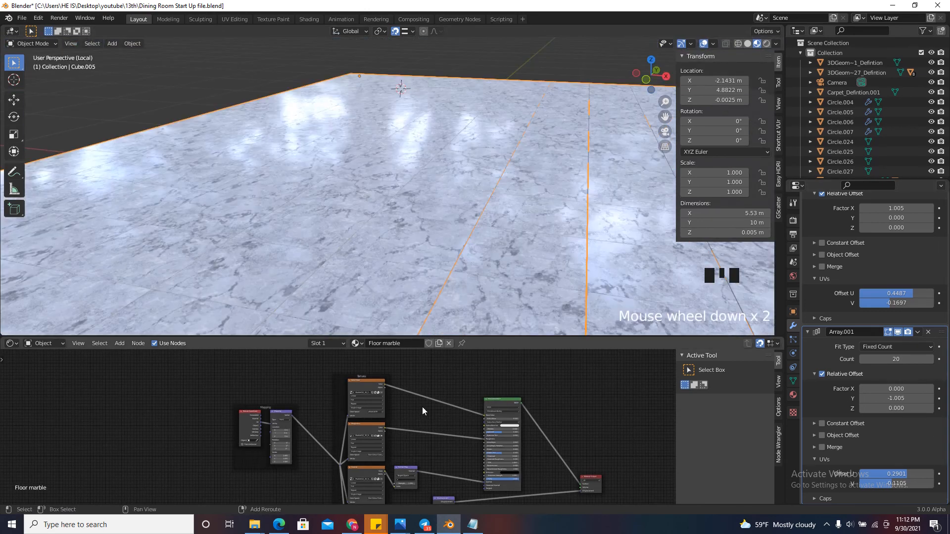
# Insert an RGB Curves node between the Base Color texture and the Principled BSDF's Base Color input
pyautogui.hotkey('shift', 'a')
pyautogui.click(403, 396)
pyautogui.write('rgb')
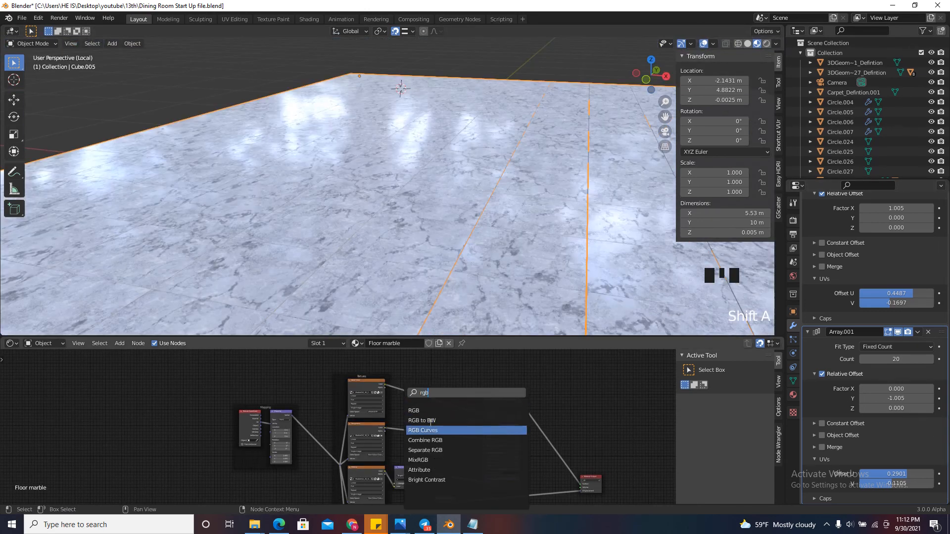
pyautogui.click(428, 428)
pyautogui.click(440, 409)
pyautogui.scroll(8, 440, 406)
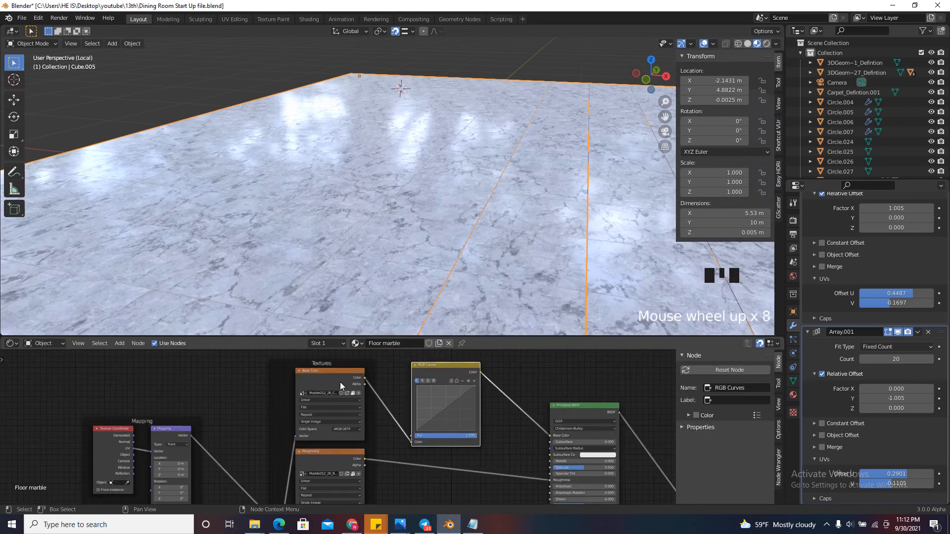
# Try brightening the marble with a combined-curve point at X 0.41364, Y 0.575, and delete that point
pyautogui.scroll(9, 460, 394)
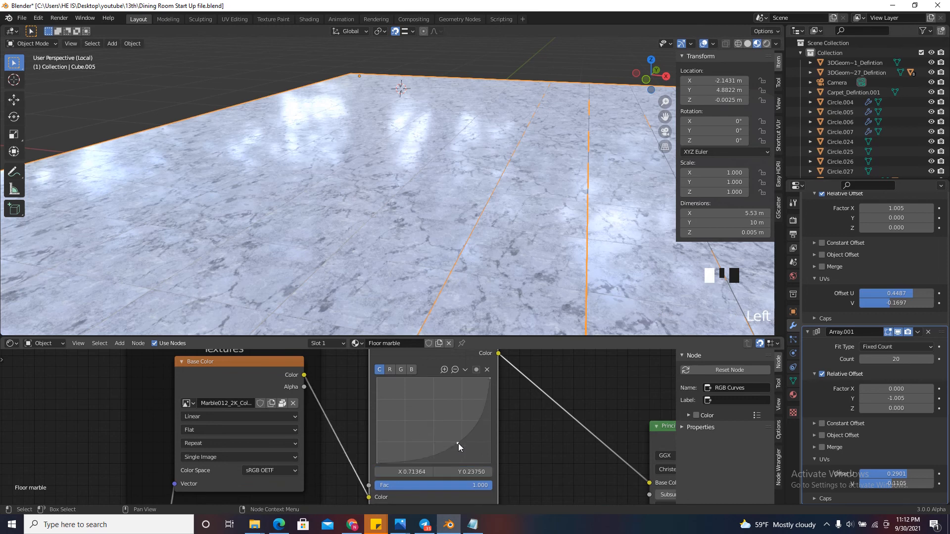
pyautogui.moveTo(459, 444); pyautogui.dragTo(423, 414)
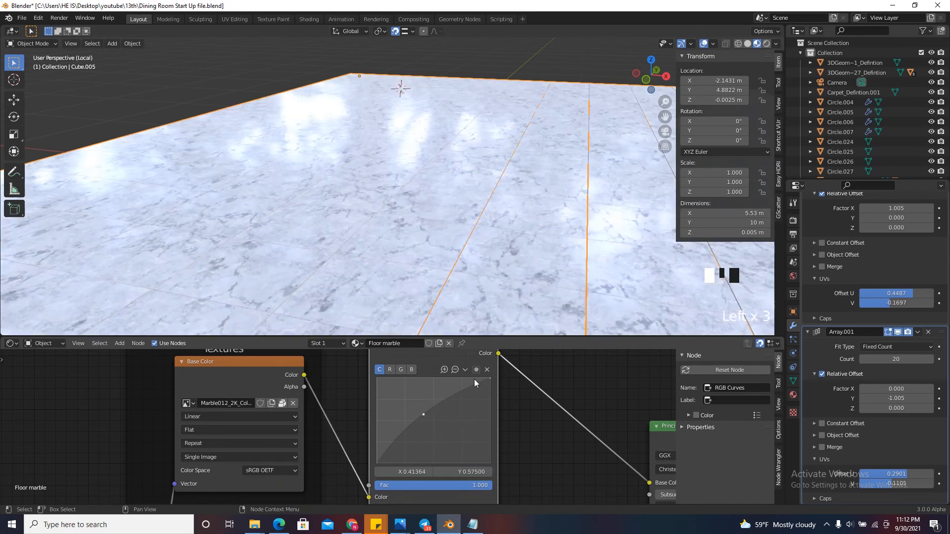
pyautogui.click(484, 370)
# Tint the marble by adding a point at about X 0.43, Y 0.49 on the RGB Curves node's red curve
pyautogui.click(390, 370)
pyautogui.scroll(2, 426, 411)
pyautogui.click(428, 426)
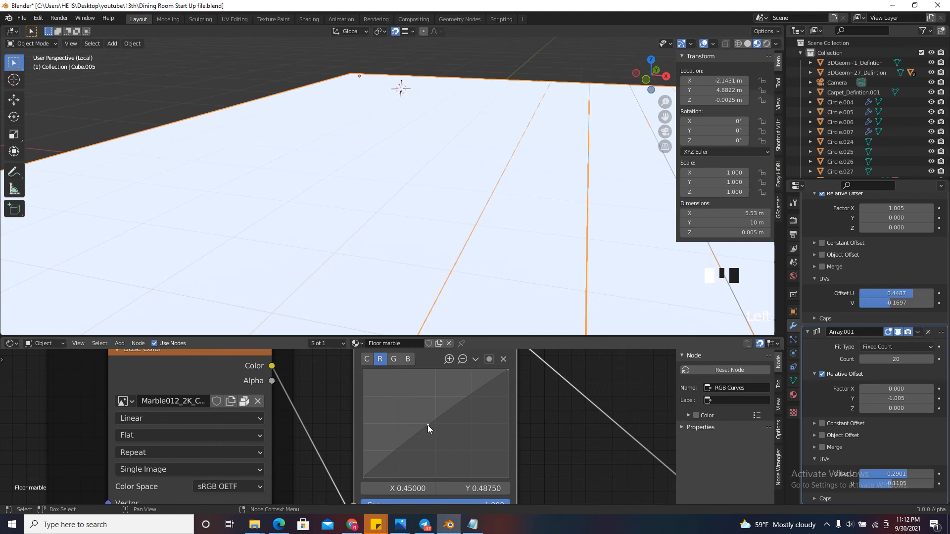
pyautogui.scroll(6, 427, 425)
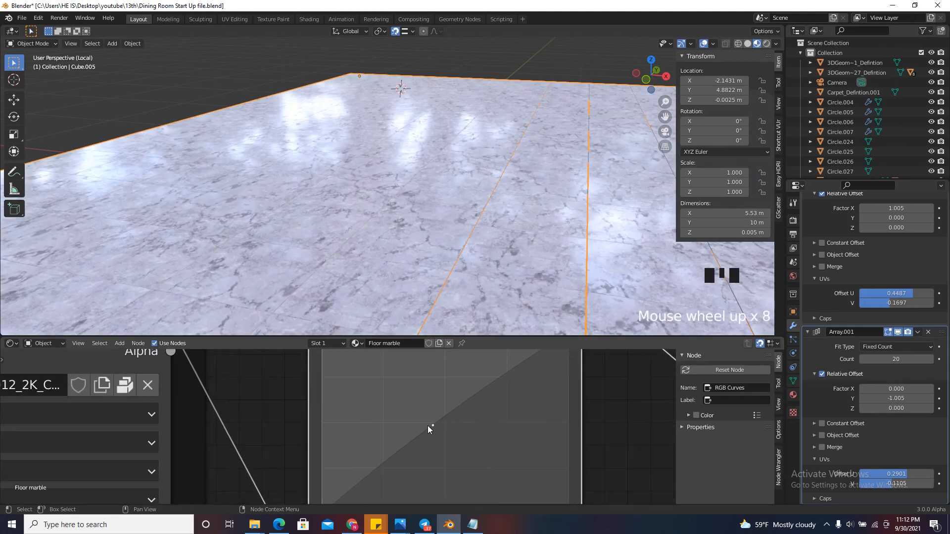
pyautogui.scroll(-4, 426, 426)
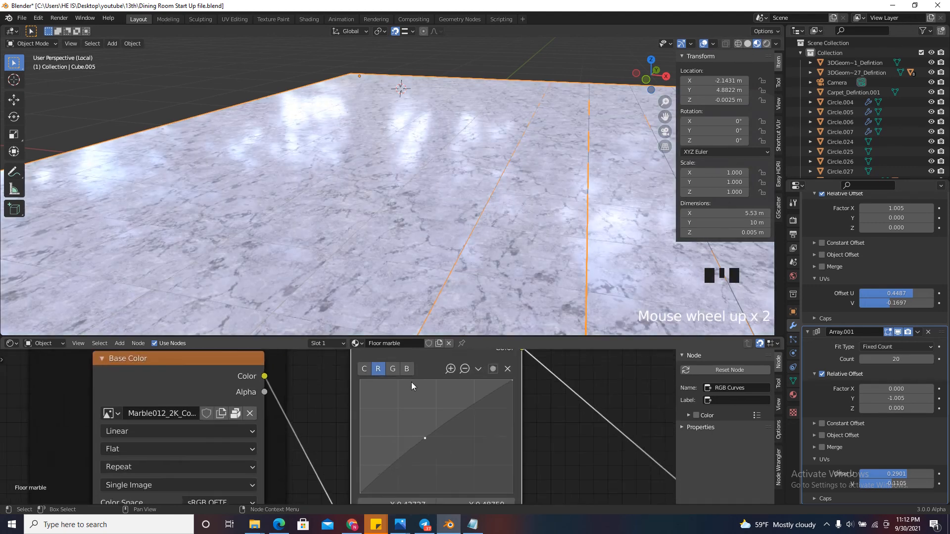
# Add a point at about X 0.477, Y 0.481 on the RGB Curves node's green curve and check the floor's tint
pyautogui.click(391, 368)
pyautogui.moveTo(439, 440)
pyautogui.mouseDown()
pyautogui.moveTo(443, 452)
pyautogui.moveTo(436, 448)
pyautogui.mouseUp()
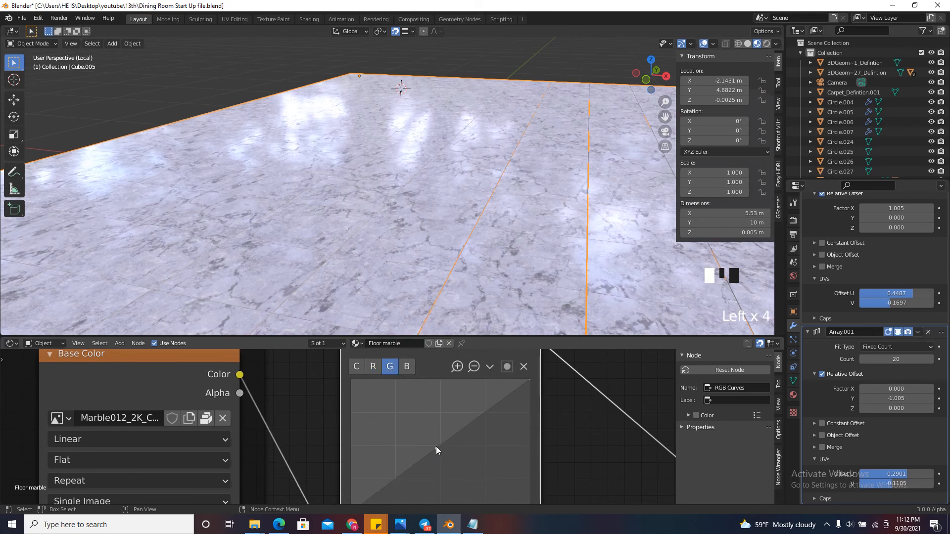
pyautogui.scroll(-4, 405, 430)
pyautogui.scroll(-4, 387, 292)
pyautogui.scroll(5, 376, 282)
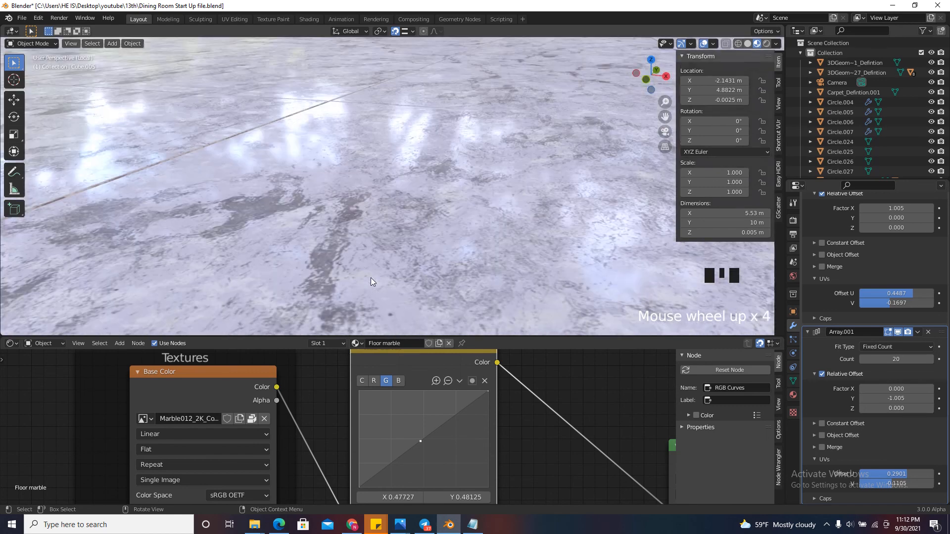
pyautogui.scroll(-2, 370, 278)
pyautogui.scroll(-6, 421, 411)
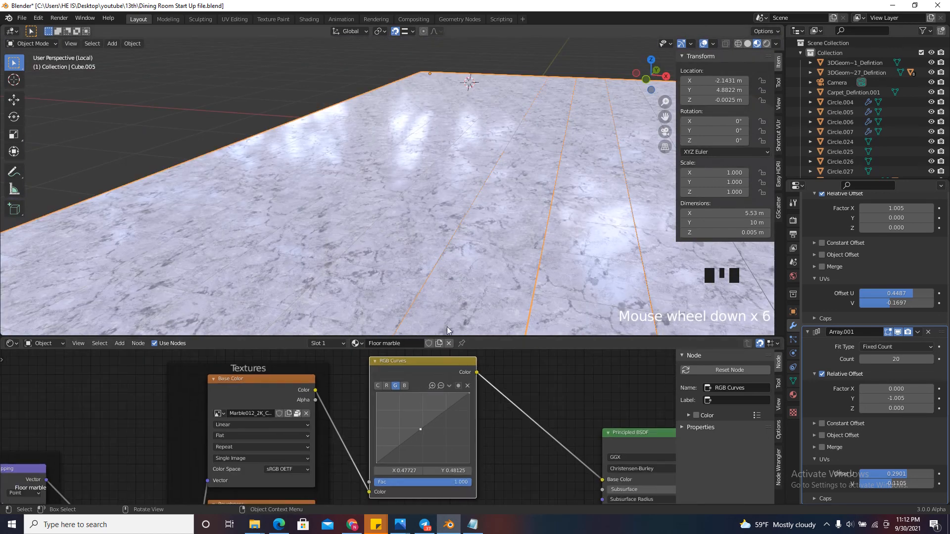
# Set the RGB Curves node's Fac to 0
pyautogui.scroll(-2, 445, 395)
pyautogui.scroll(4, 458, 473)
pyautogui.moveTo(458, 465); pyautogui.dragTo(458, 463)
pyautogui.click(457, 465)
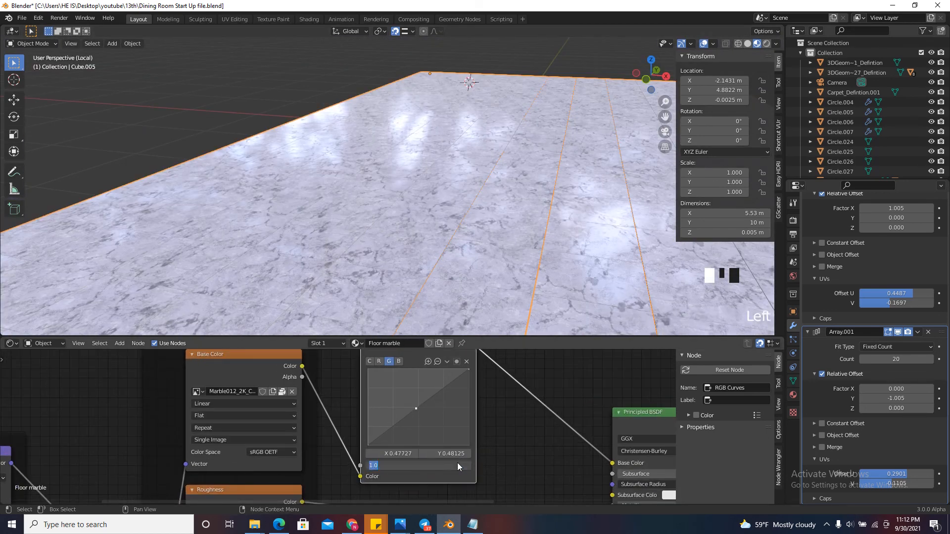
pyautogui.write('0')
pyautogui.press('Return')
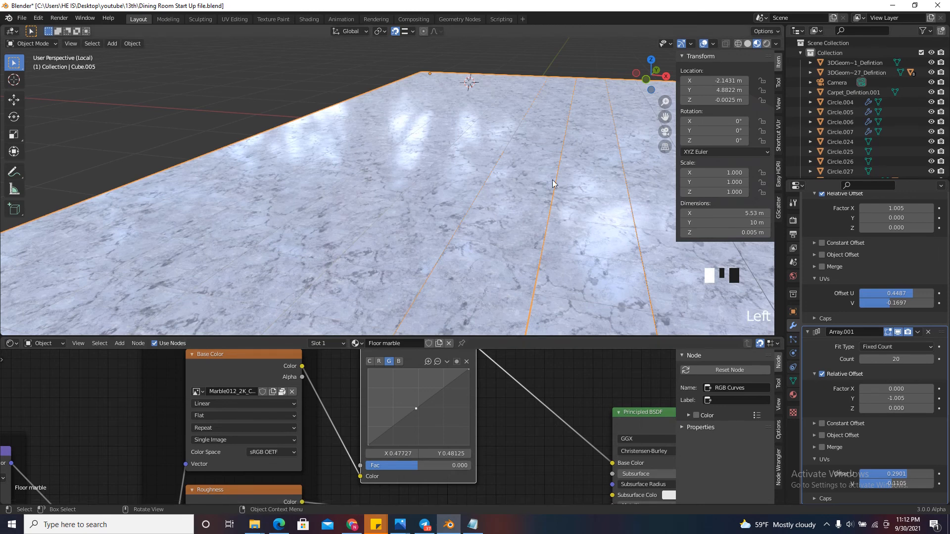
pyautogui.scroll(-7, 484, 417)
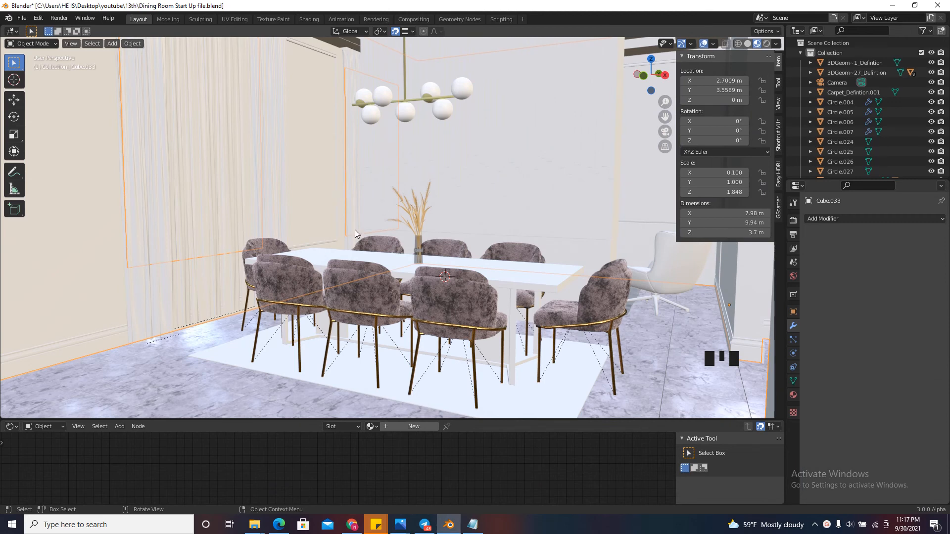
# Isolate the room's wall object in local view
pyautogui.hotkey('shift', 'h')
pyautogui.scroll(-9, 417, 299)
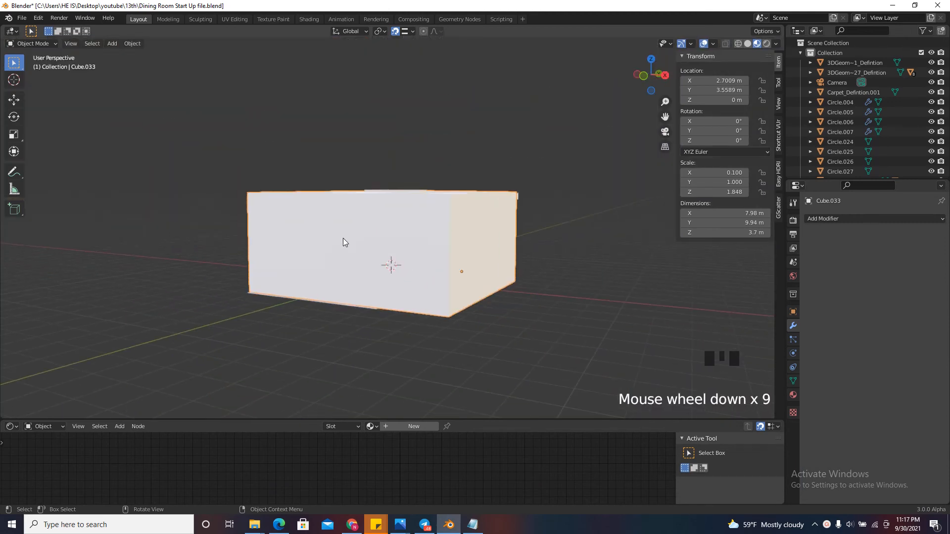
pyautogui.moveTo(643, 78); pyautogui.dragTo(642, 80)
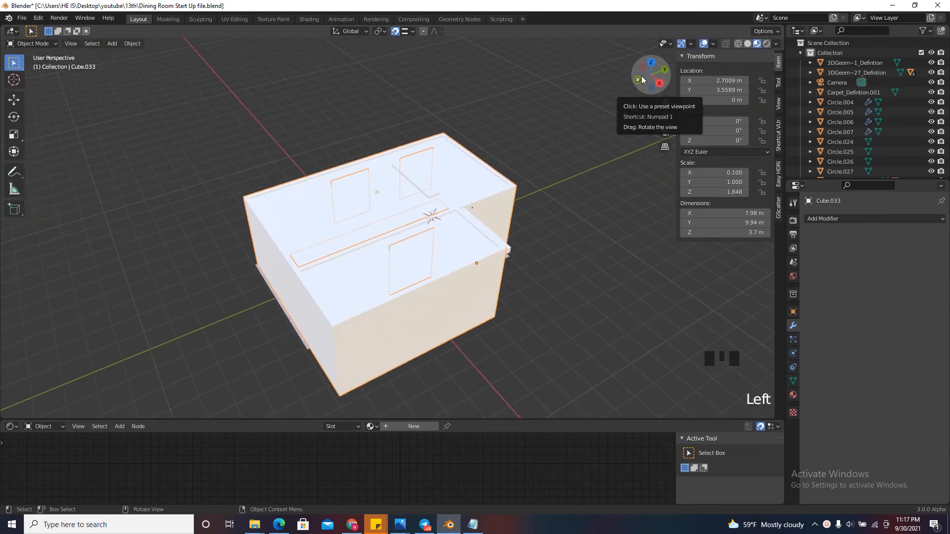
pyautogui.press('KP_Divide')
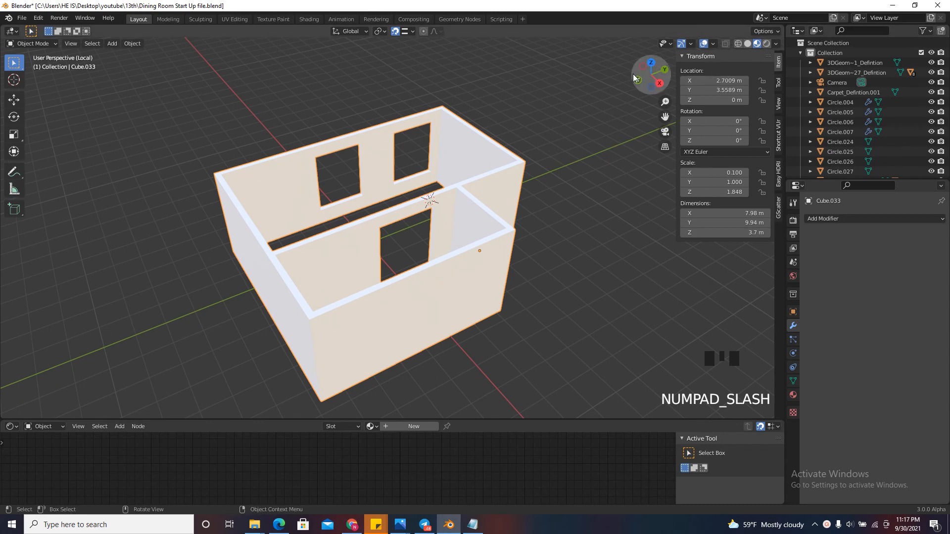
pyautogui.moveTo(643, 80)
pyautogui.mouseDown()
pyautogui.moveTo(709, 88)
pyautogui.moveTo(640, 80)
pyautogui.mouseUp()
pyautogui.scroll(3, 405, 111)
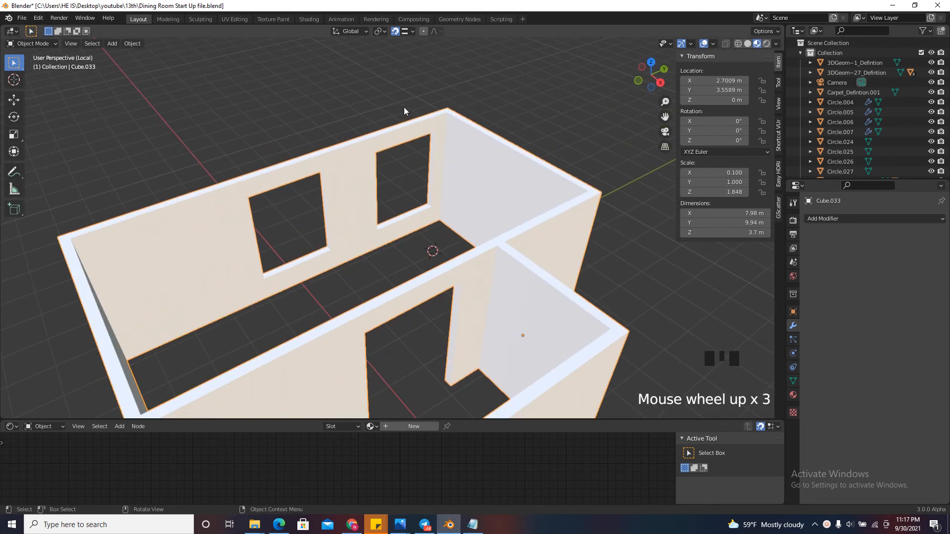
pyautogui.click(633, 59)
pyautogui.moveTo(637, 79); pyautogui.dragTo(308, 88)
pyautogui.scroll(-4, 566, 198)
# In Edit Mode, select the sharp edges of the walls and mark them as seams
pyautogui.press('Tab')
pyautogui.scroll(5, 564, 208)
pyautogui.scroll(-5, 391, 203)
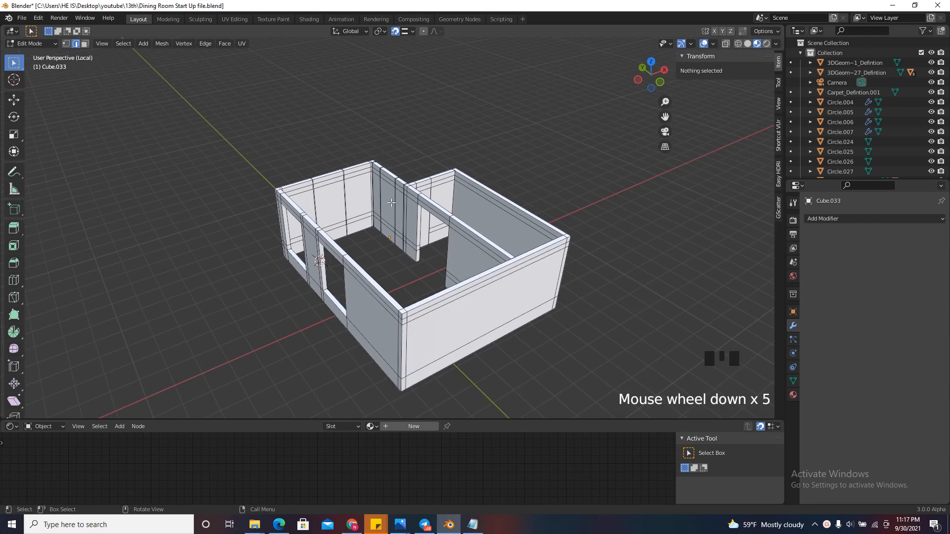
pyautogui.click(124, 43)
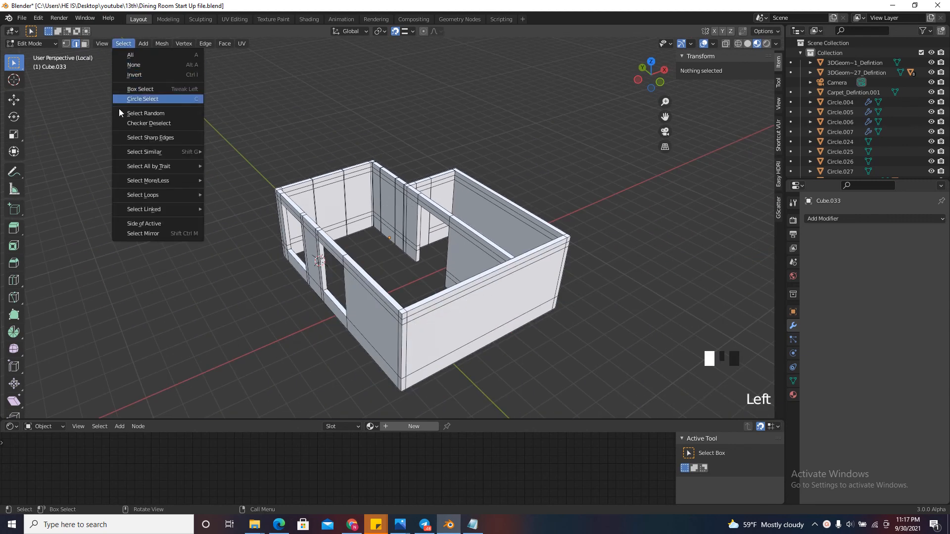
pyautogui.click(140, 135)
pyautogui.scroll(4, 368, 278)
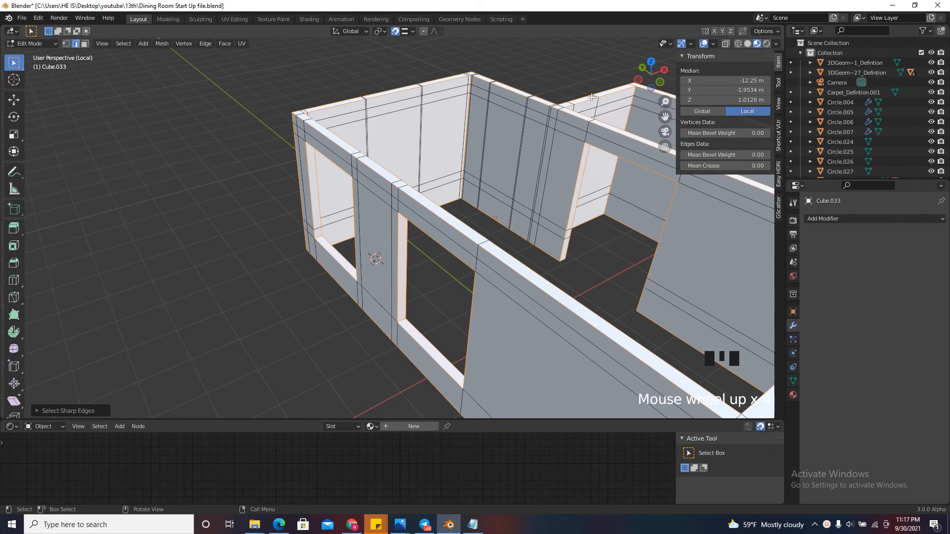
pyautogui.moveTo(649, 74); pyautogui.dragTo(402, 70)
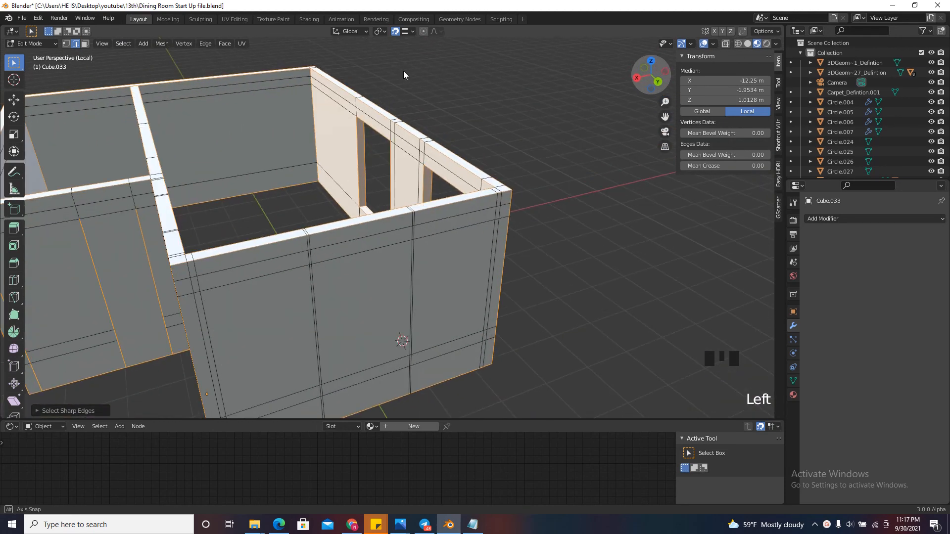
pyautogui.rightClick(556, 128)
pyautogui.click(534, 214)
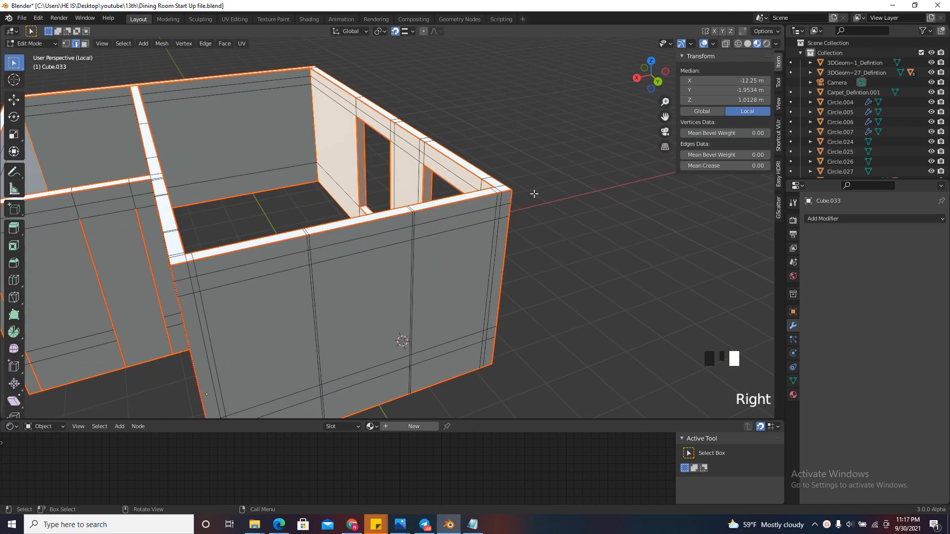
# Return to Object Mode and apply the scale of the wall object
pyautogui.scroll(-4, 534, 194)
pyautogui.press('Tab')
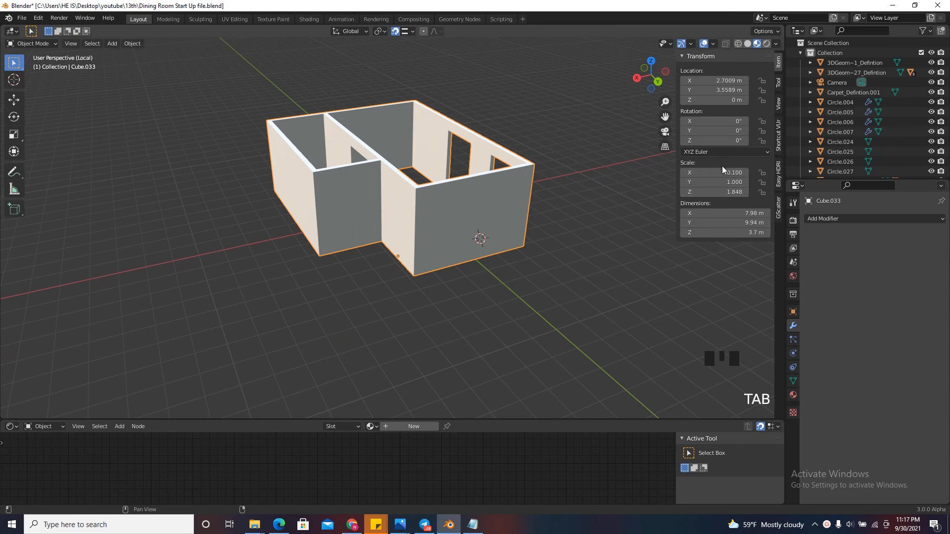
pyautogui.hotkey('ctrl', 'a')
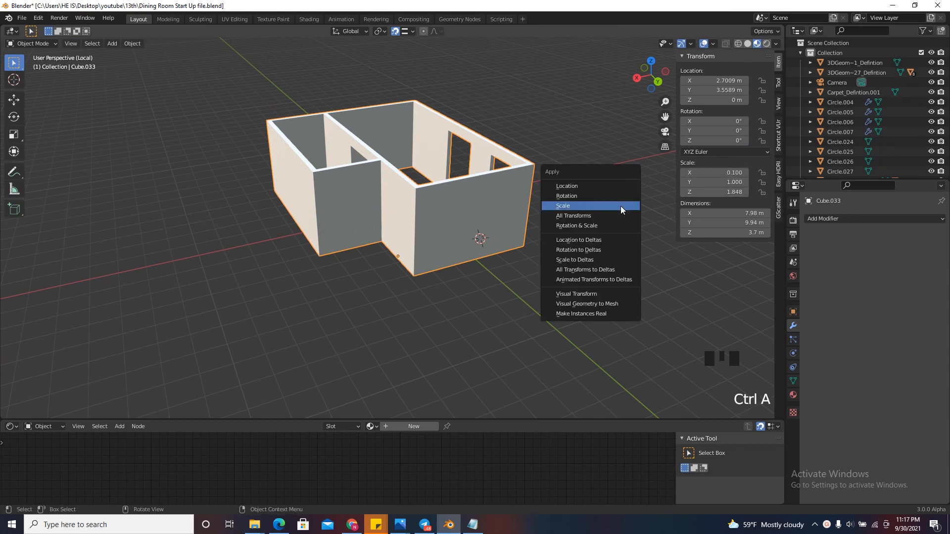
pyautogui.click(621, 206)
# In Edit Mode, select all of the wall geometry and unwrap it along the marked seams
pyautogui.moveTo(645, 71); pyautogui.dragTo(564, 74)
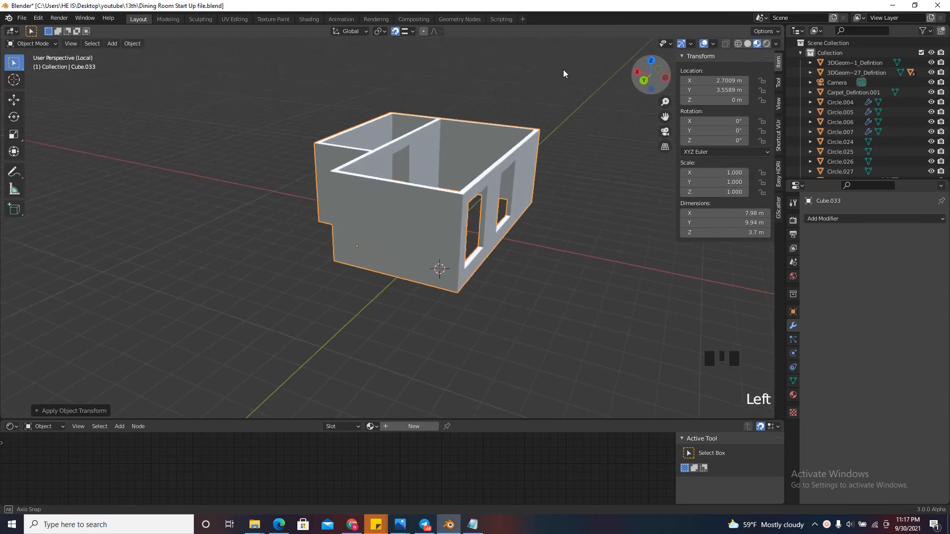
pyautogui.press('Tab')
pyautogui.scroll(5, 496, 269)
pyautogui.scroll(-4, 496, 270)
pyautogui.moveTo(646, 75); pyautogui.dragTo(555, 119)
pyautogui.press('a')
pyautogui.press('u')
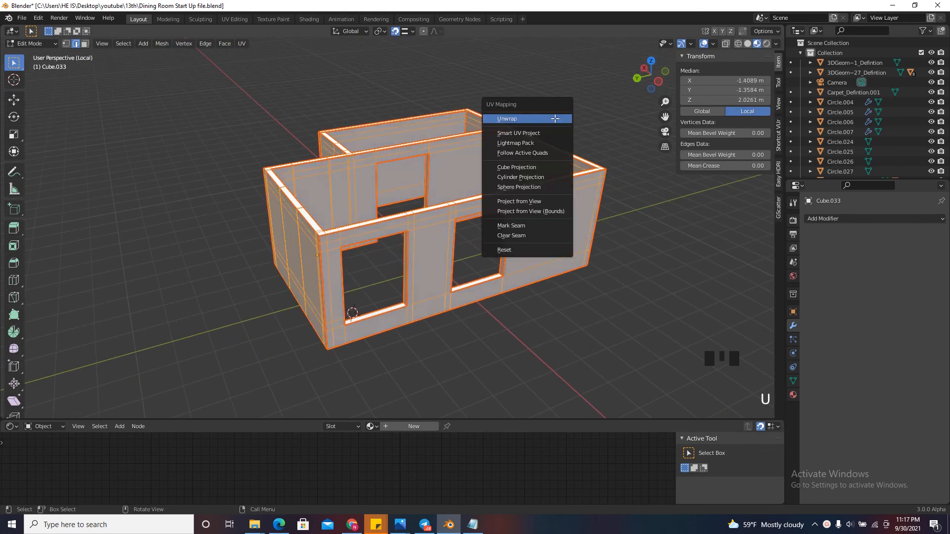
pyautogui.click(555, 119)
# Enlarge the lower editor, switch it to the UV Editor and inspect the walls' UV layout
pyautogui.moveTo(488, 420); pyautogui.dragTo(145, 296)
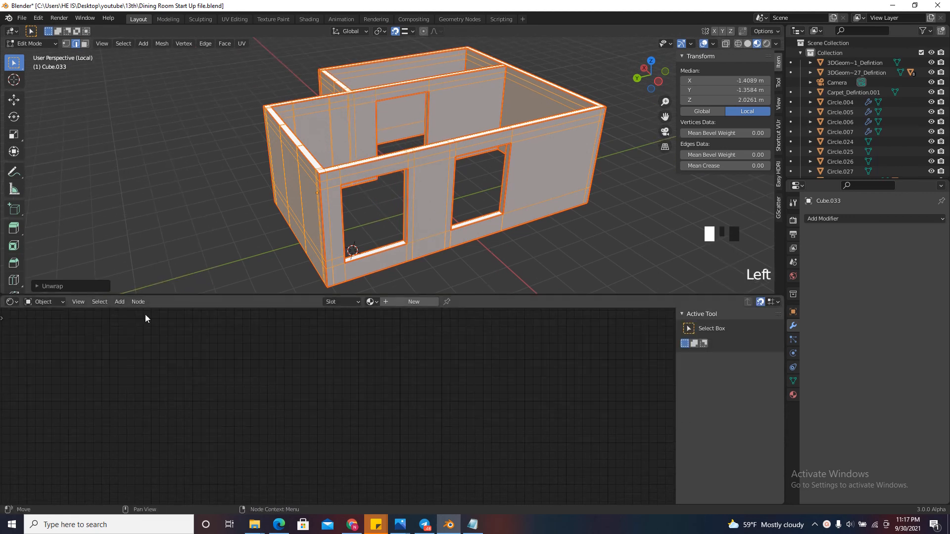
pyautogui.click(12, 302)
pyautogui.click(33, 354)
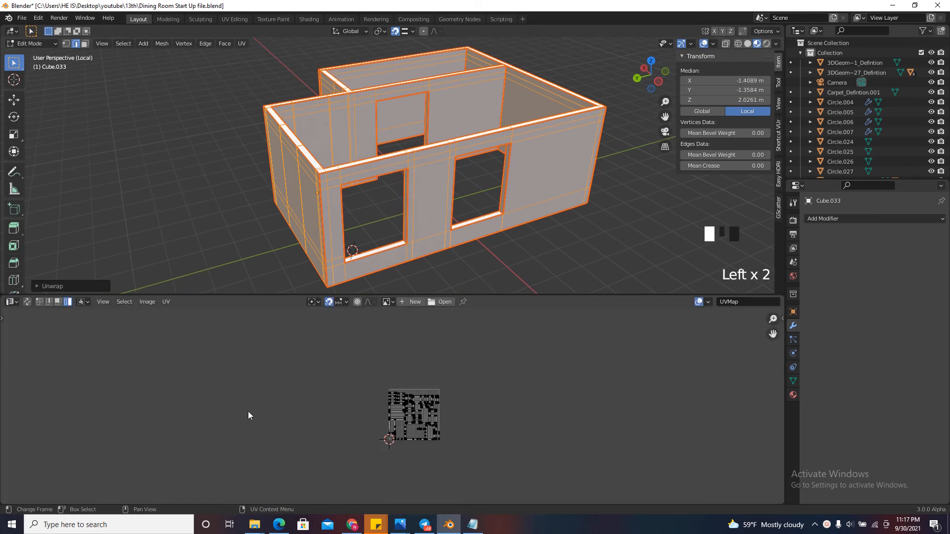
pyautogui.scroll(3, 401, 431)
pyautogui.scroll(4, 401, 431)
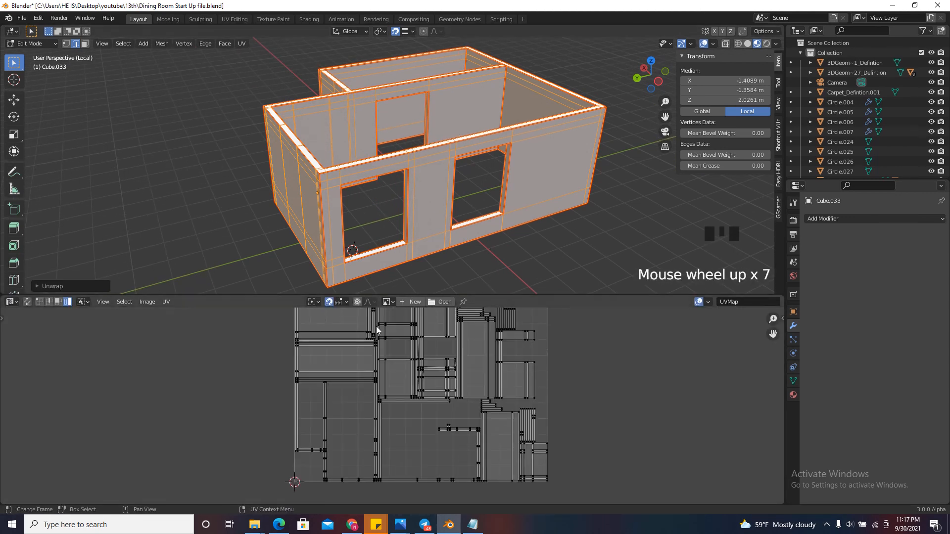
# Switch the lower area back to the Shader Editor and create a new material for the walls
pyautogui.click(11, 302)
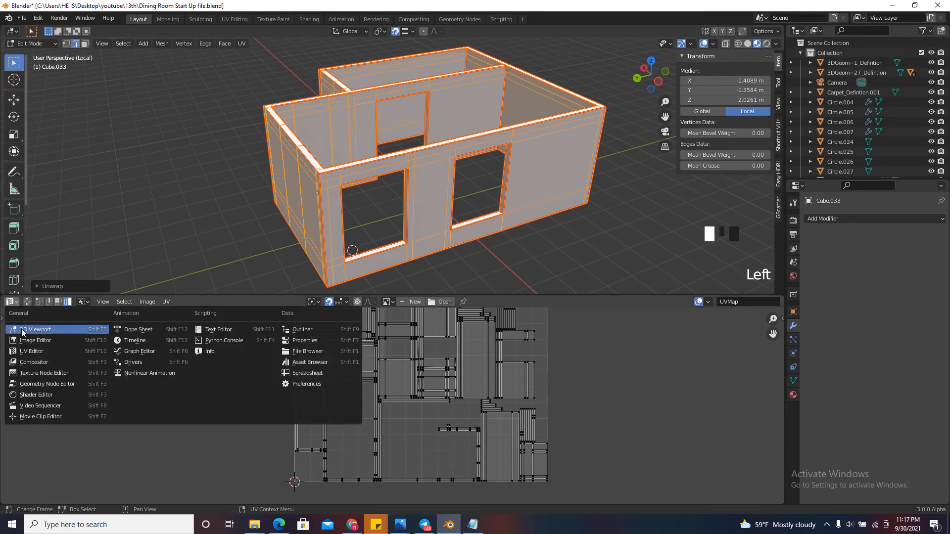
pyautogui.click(33, 394)
pyautogui.scroll(-4, 354, 329)
pyautogui.click(402, 301)
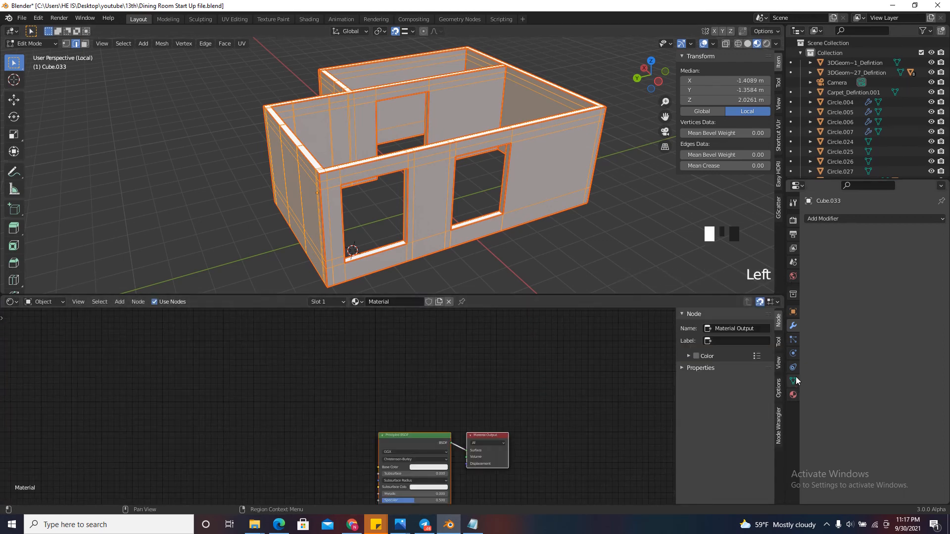
# Rename the walls' material Wall plaster
pyautogui.click(794, 395)
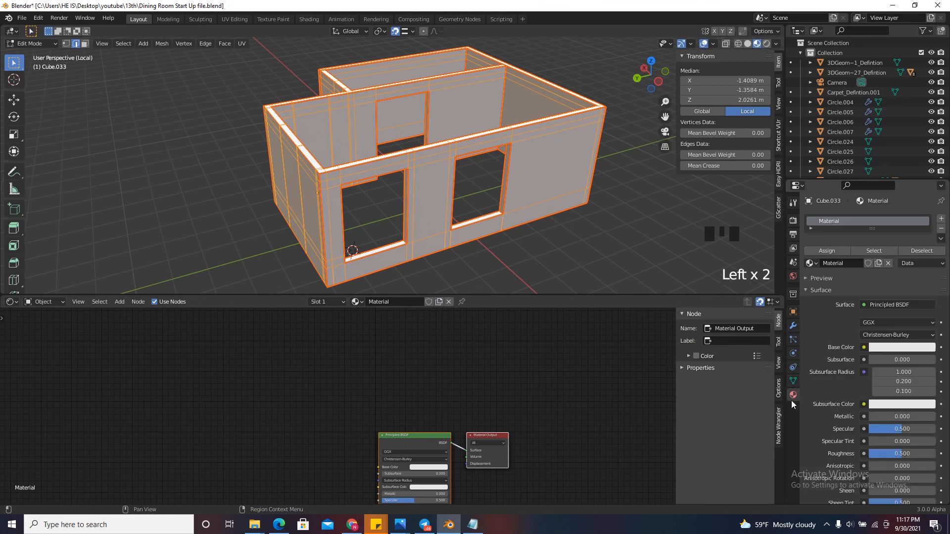
pyautogui.tripleClick(846, 223)
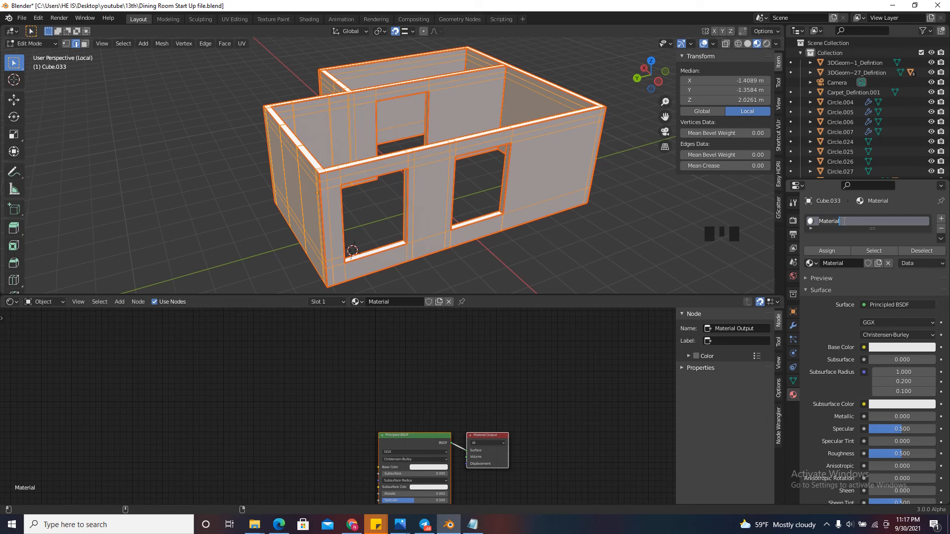
pyautogui.write('Wall plas')
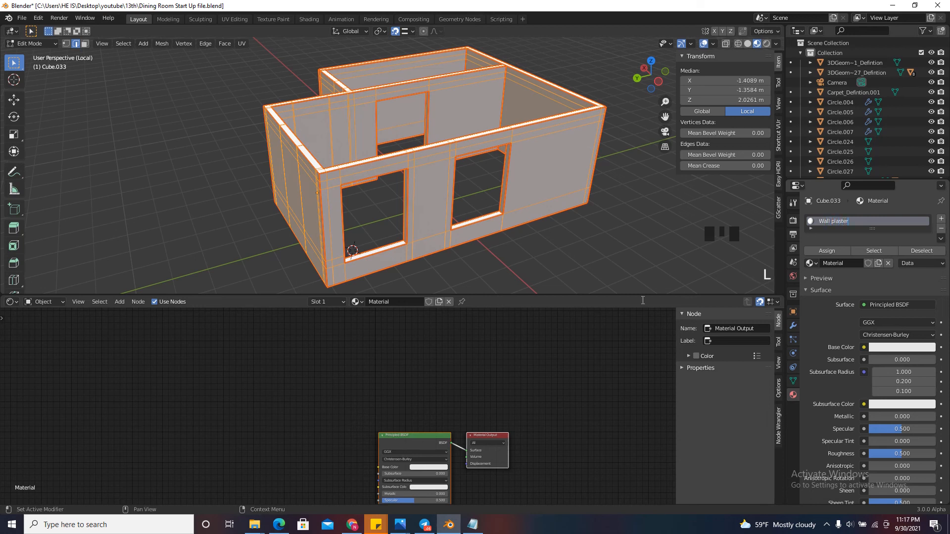
pyautogui.press('Return')
# Load the texture maps from the Plaster001_2K-PNG folder onto the Principled BSDF node with Node Wrangler's Principled Texture Setup
pyautogui.scroll(-6, 569, 350)
pyautogui.moveTo(475, 407); pyautogui.dragTo(453, 376)
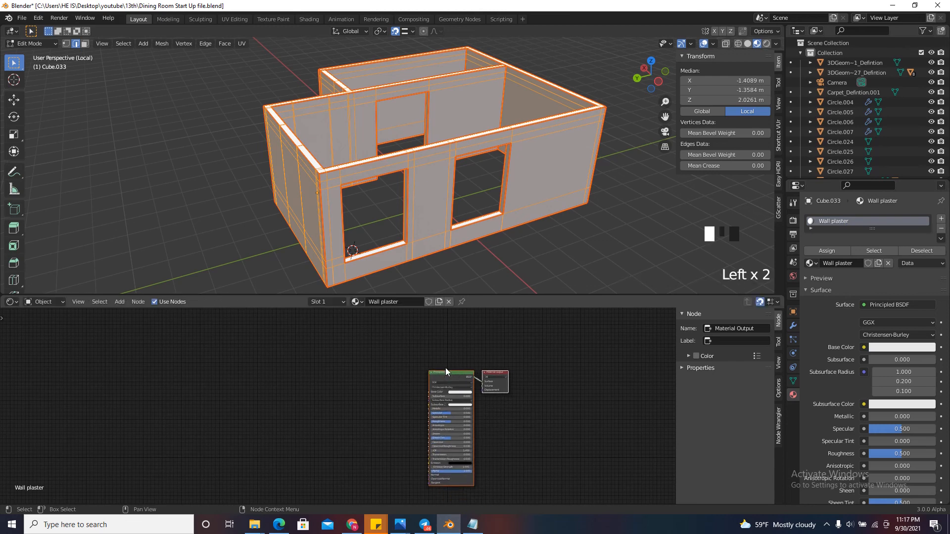
pyautogui.click(456, 377)
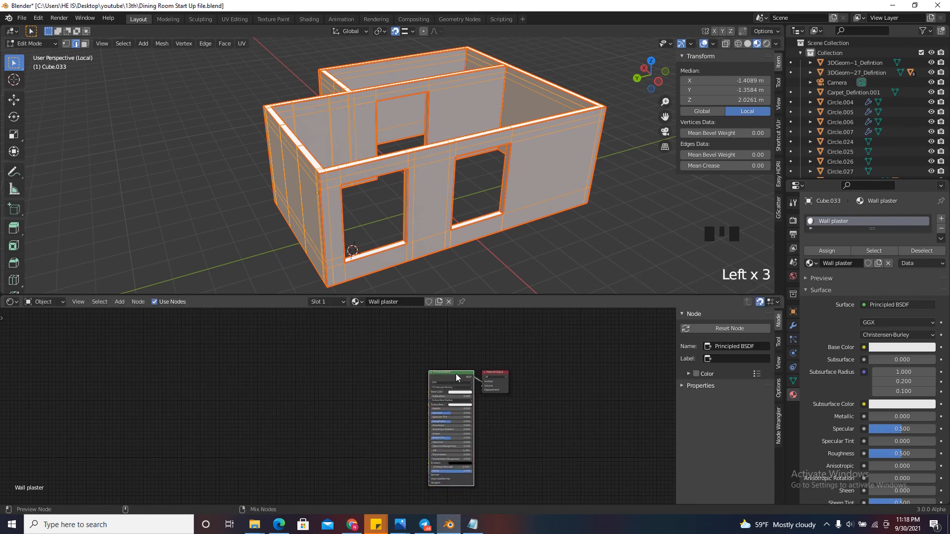
pyautogui.hotkey('ctrl', 'shift', 't')
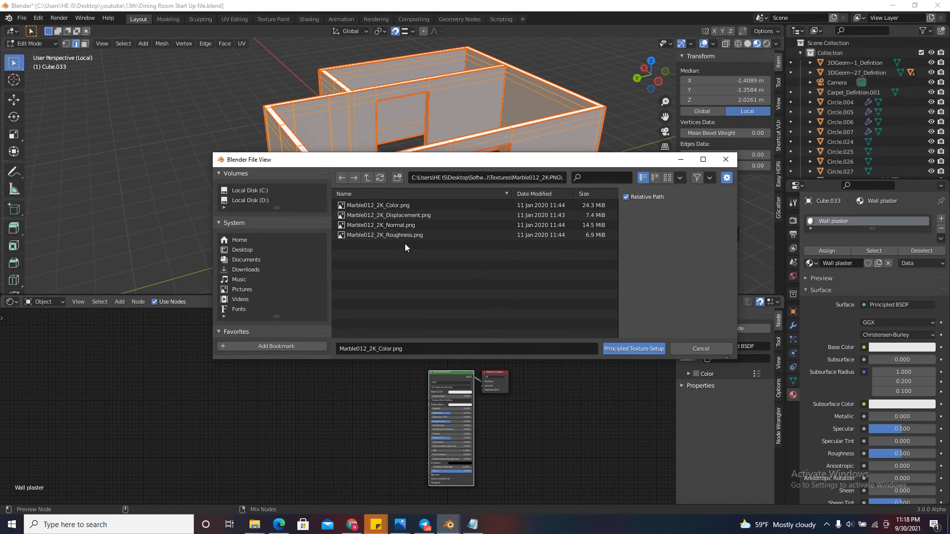
pyautogui.click(367, 181)
pyautogui.scroll(-10, 418, 255)
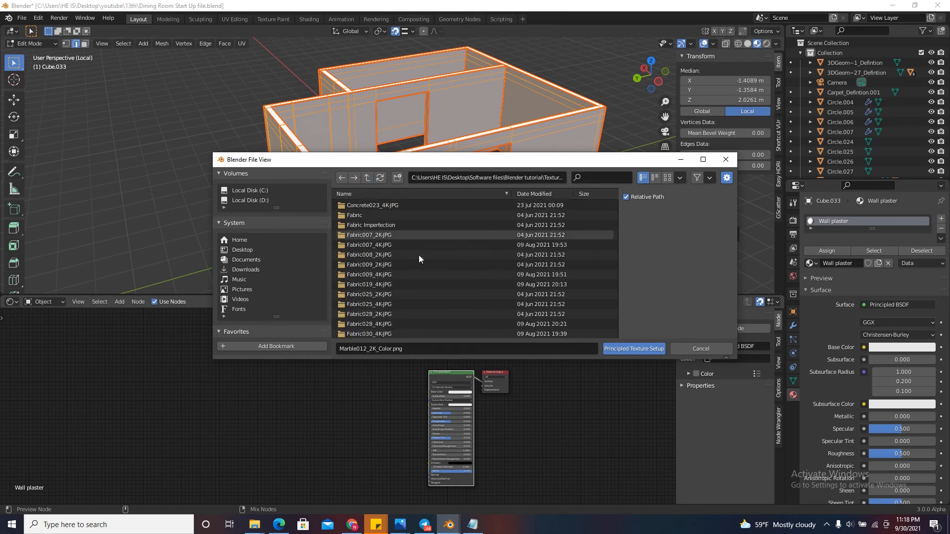
pyautogui.scroll(-2, 418, 255)
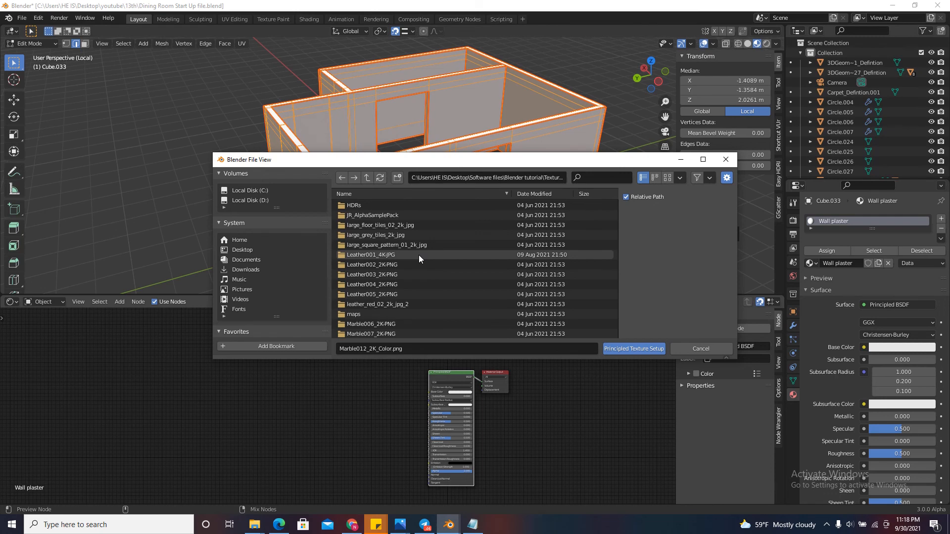
pyautogui.scroll(-10, 419, 254)
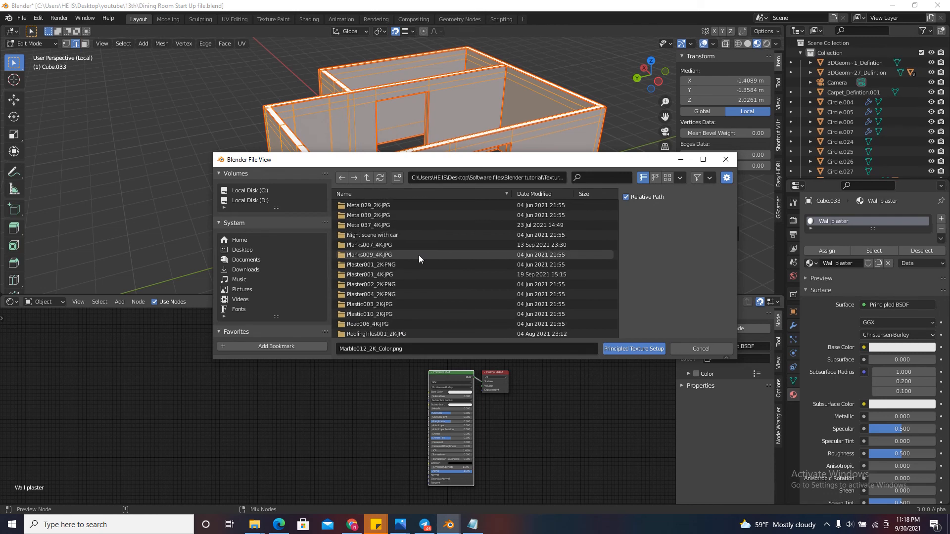
pyautogui.scroll(-3, 419, 255)
pyautogui.scroll(2, 388, 272)
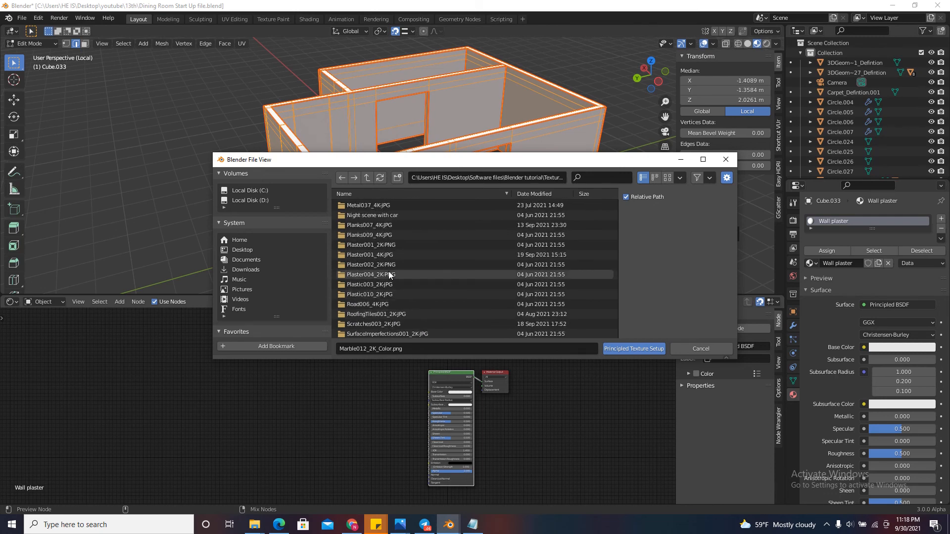
pyautogui.doubleClick(386, 245)
pyautogui.moveTo(434, 281); pyautogui.dragTo(387, 202)
pyautogui.click(628, 350)
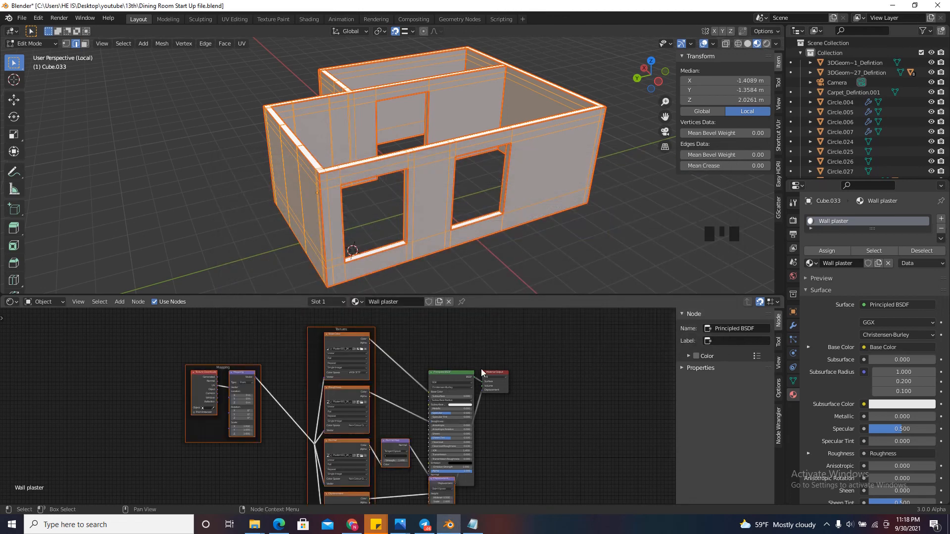
# Space out the node tree by moving the Principled BSDF and Material Output nodes farther from the texture nodes
pyautogui.scroll(-2, 498, 361)
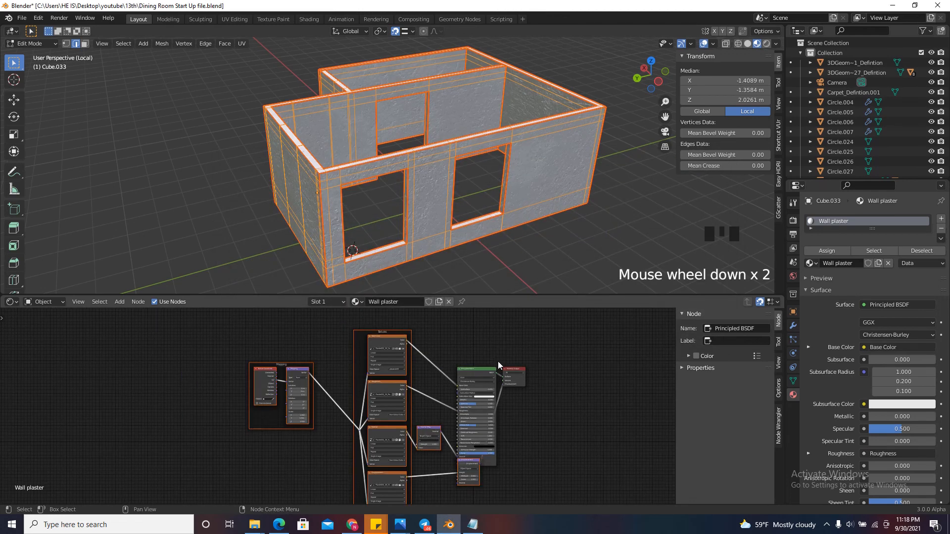
pyautogui.click(493, 391)
pyautogui.press('g')
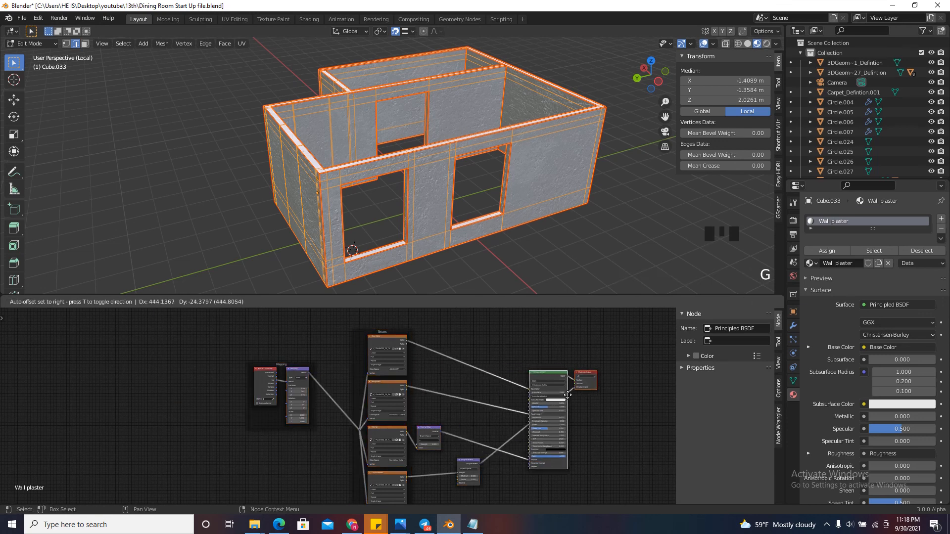
pyautogui.scroll(4, 568, 378)
pyautogui.click(561, 366)
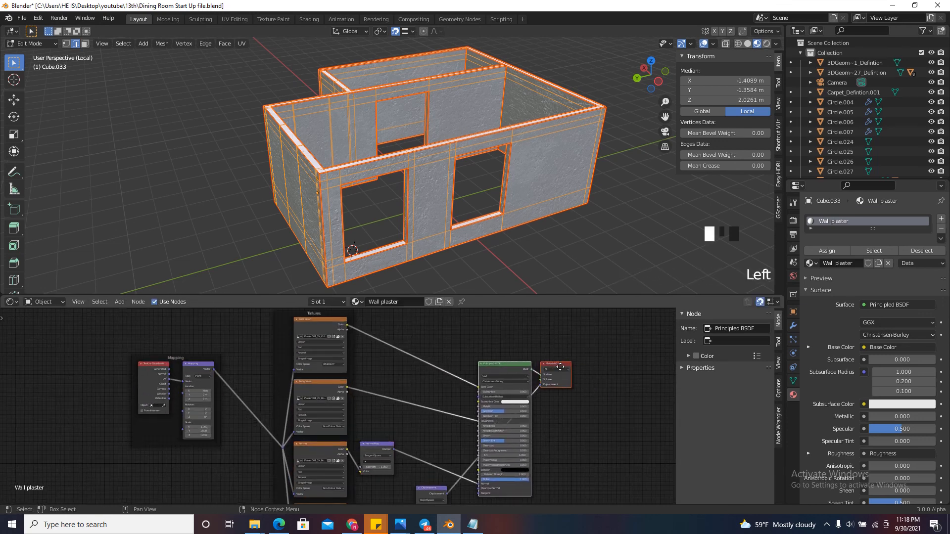
pyautogui.click(536, 348)
pyautogui.scroll(-4, 525, 384)
pyautogui.click(525, 385)
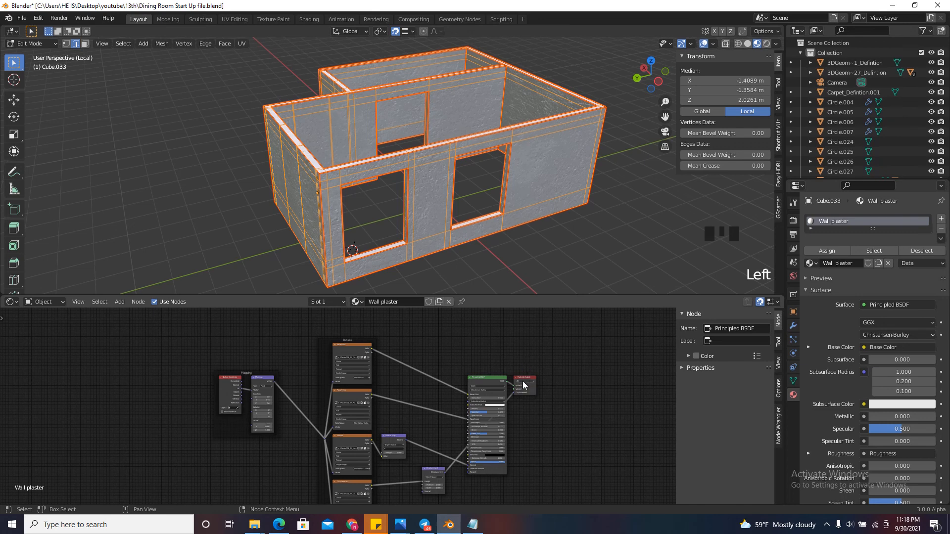
pyautogui.click(524, 380)
pyautogui.press('g')
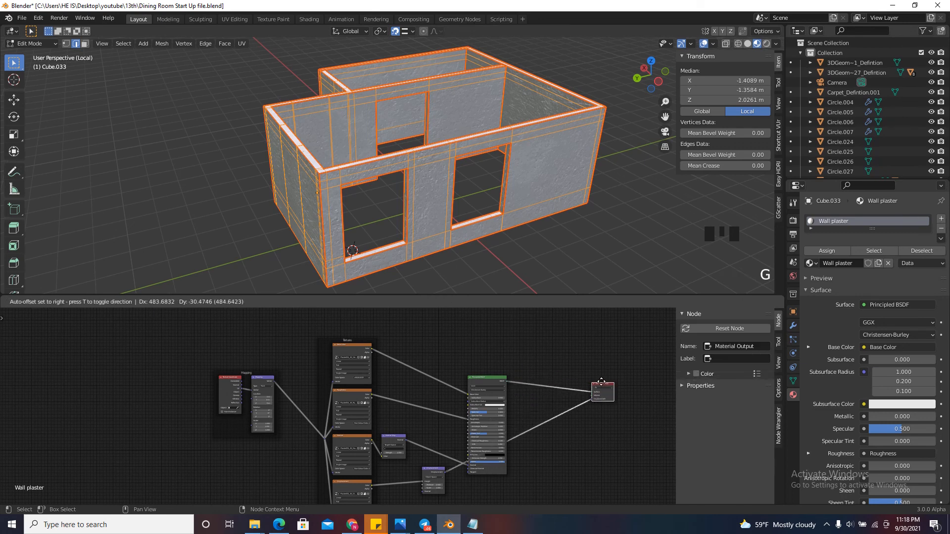
pyautogui.click(602, 391)
# Leave Edit Mode and examine the size of the plaster texture on the outer walls
pyautogui.scroll(4, 423, 196)
pyautogui.moveTo(659, 80); pyautogui.dragTo(537, 54)
pyautogui.scroll(-1, 617, 172)
pyautogui.scroll(-4, 617, 172)
pyautogui.press('Tab')
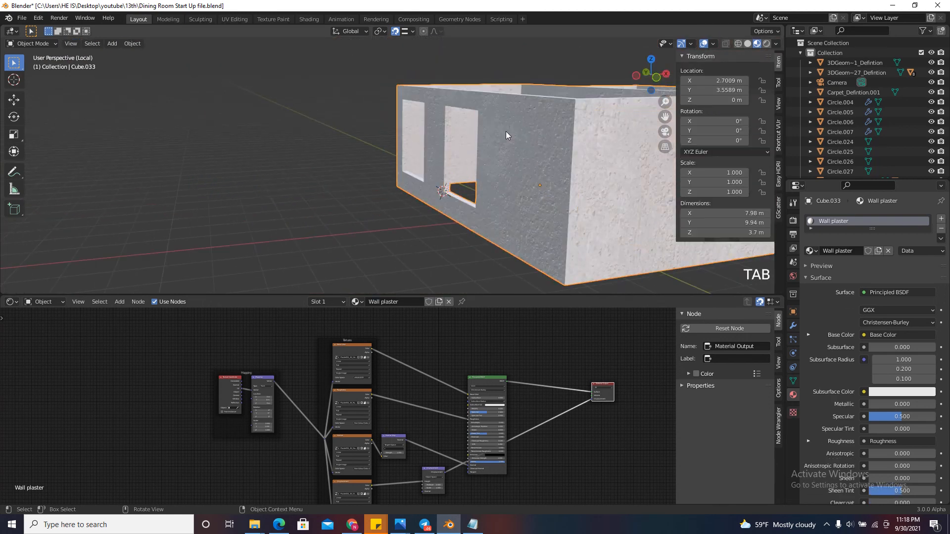
pyautogui.scroll(2, 590, 132)
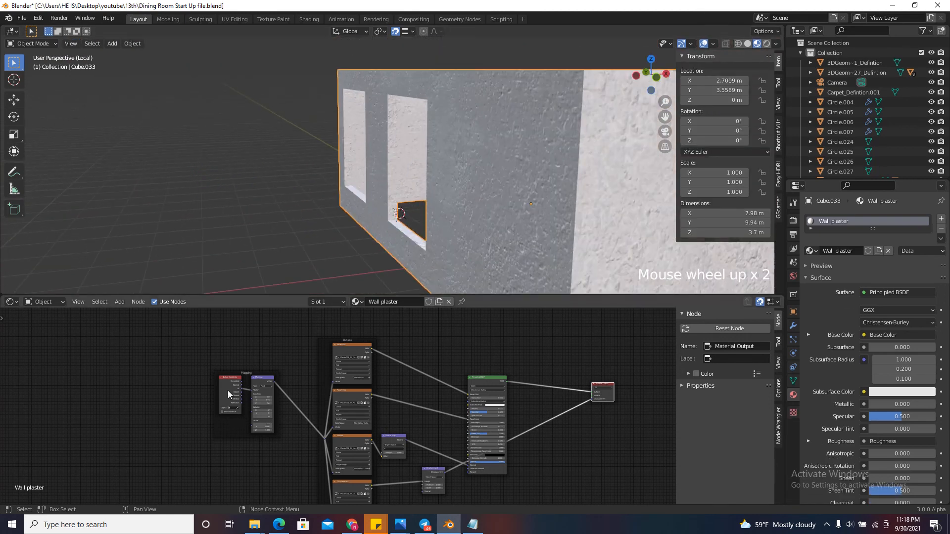
# Add a Value node in the Mapping frame and connect it to the Mapping node's Scale input
pyautogui.scroll(10, 226, 411)
pyautogui.hotkey('shift', 'a')
pyautogui.click(194, 394)
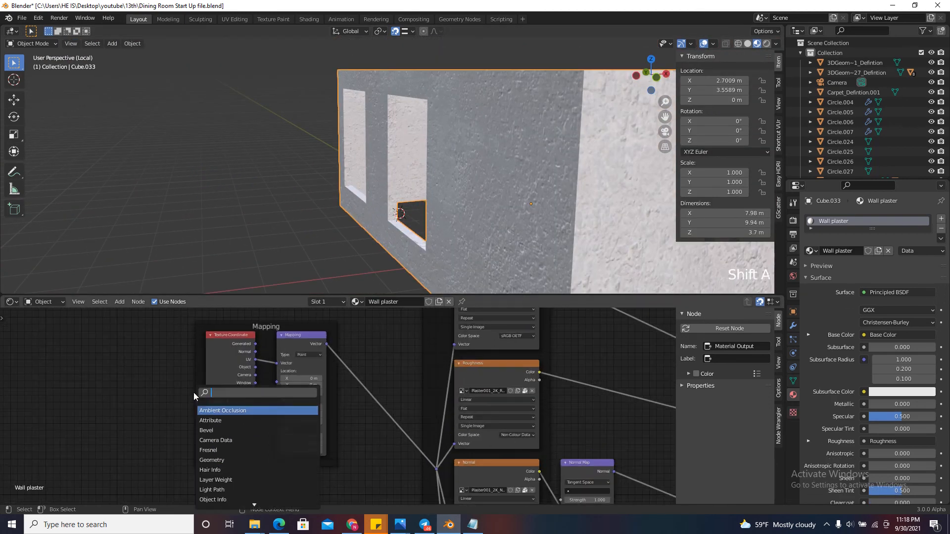
pyautogui.write('value')
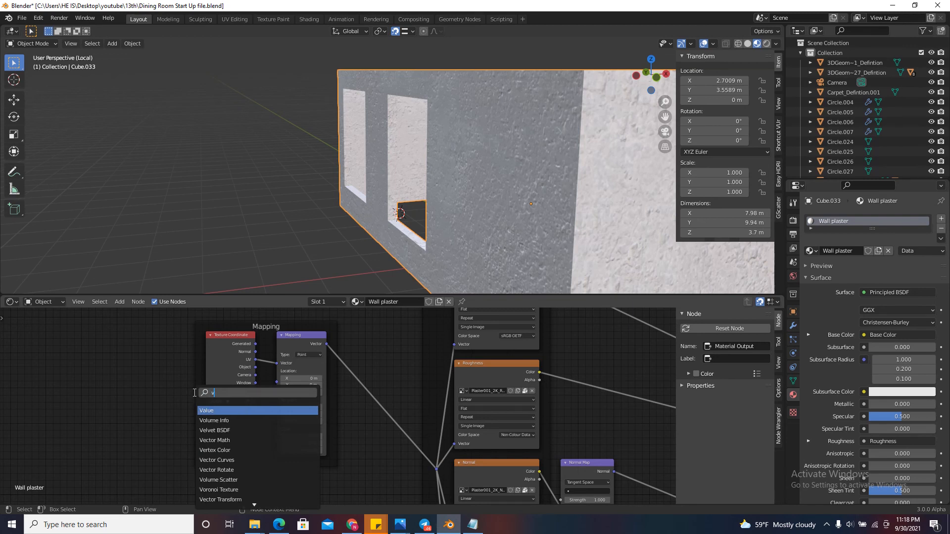
pyautogui.click(219, 410)
pyautogui.click(235, 448)
pyautogui.scroll(5, 247, 451)
pyautogui.moveTo(265, 439)
pyautogui.mouseDown()
pyautogui.moveTo(280, 434)
pyautogui.moveTo(270, 448)
pyautogui.mouseUp()
# Set the Value node to 10 and check the plaster's scale on the walls up close
pyautogui.doubleClick(229, 455)
pyautogui.write('10')
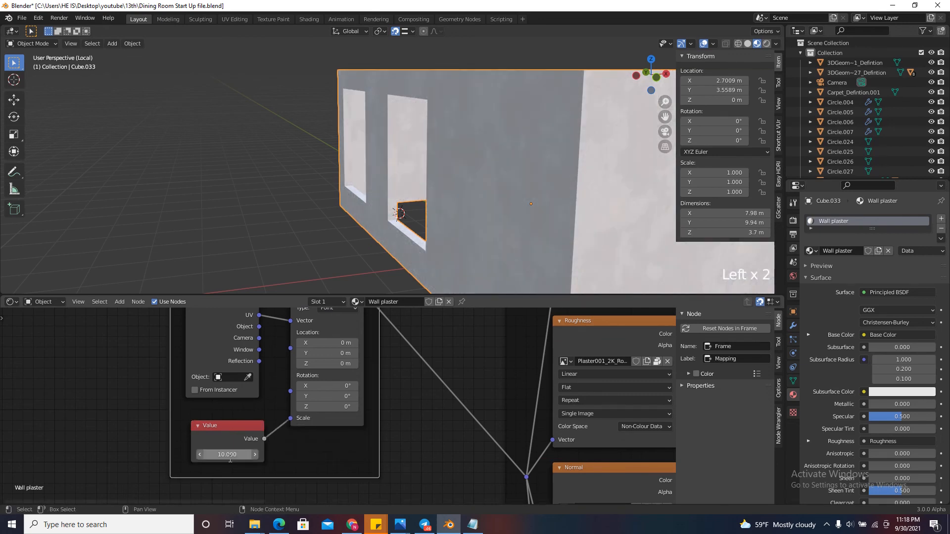
pyautogui.press('Return')
pyautogui.scroll(3, 480, 173)
pyautogui.scroll(-4, 483, 171)
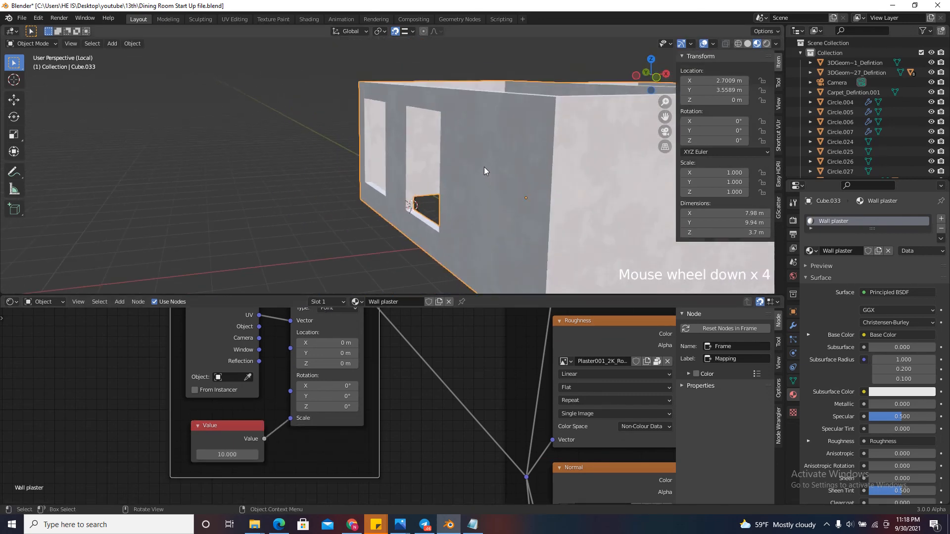
pyautogui.moveTo(659, 67)
pyautogui.mouseDown()
pyautogui.moveTo(703, 71)
pyautogui.moveTo(752, 46)
pyautogui.moveTo(658, 69)
pyautogui.mouseUp()
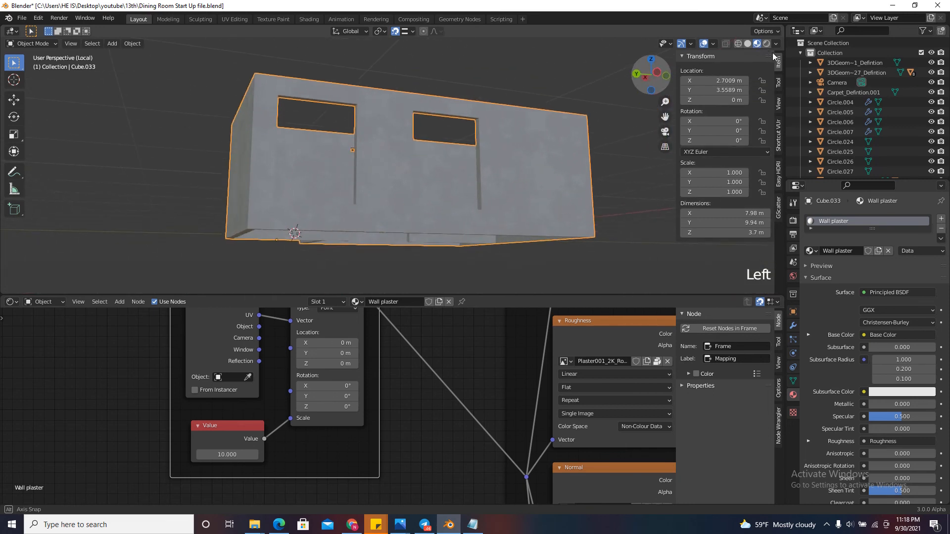
pyautogui.scroll(16, 542, 127)
pyautogui.scroll(-3, 533, 138)
pyautogui.scroll(-5, 544, 123)
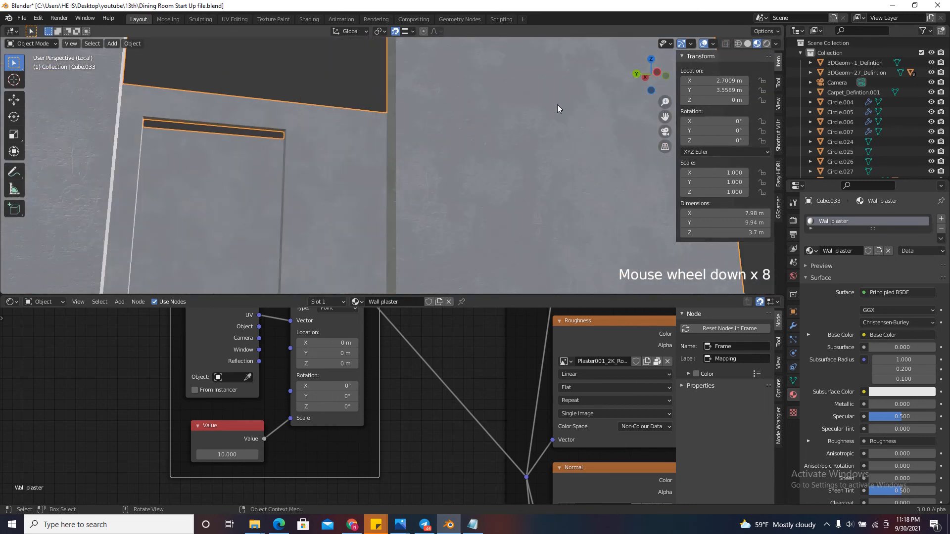
# Set the Value node driving the plaster's mapping scale to 20 and view the whole wall
pyautogui.click(231, 455)
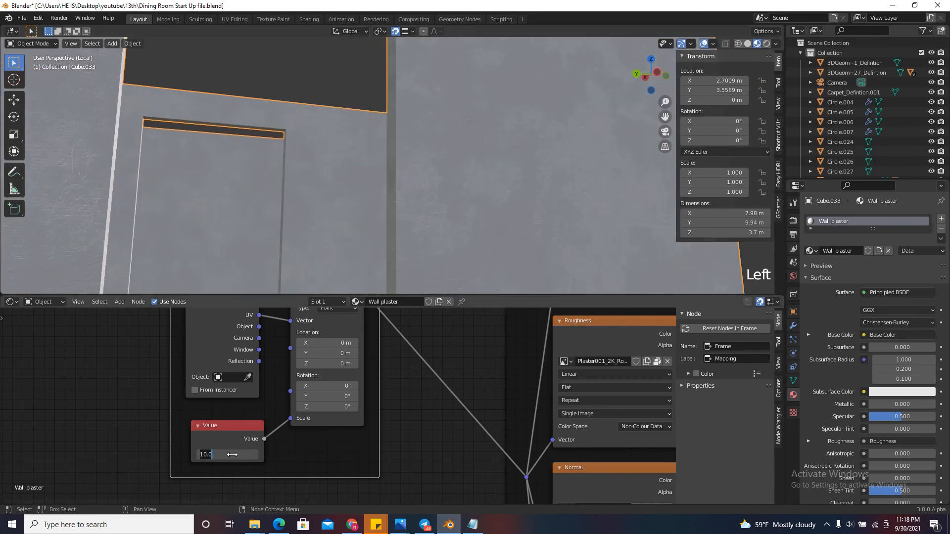
pyautogui.press('Return')
pyautogui.scroll(-7, 477, 133)
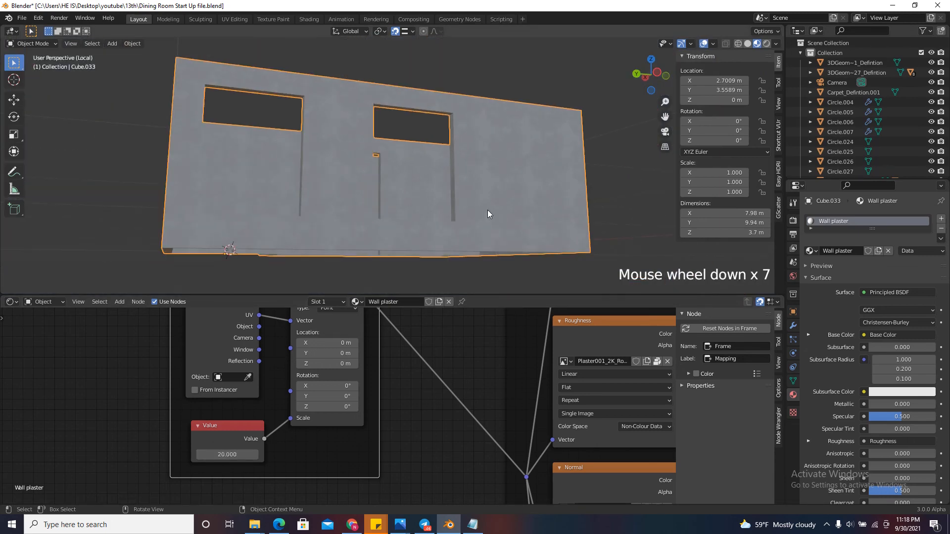
# Examine the plaster around the window openings from both sides, comparing rendered shading with material preview
pyautogui.moveTo(643, 80); pyautogui.dragTo(480, 120)
pyautogui.scroll(4, 480, 121)
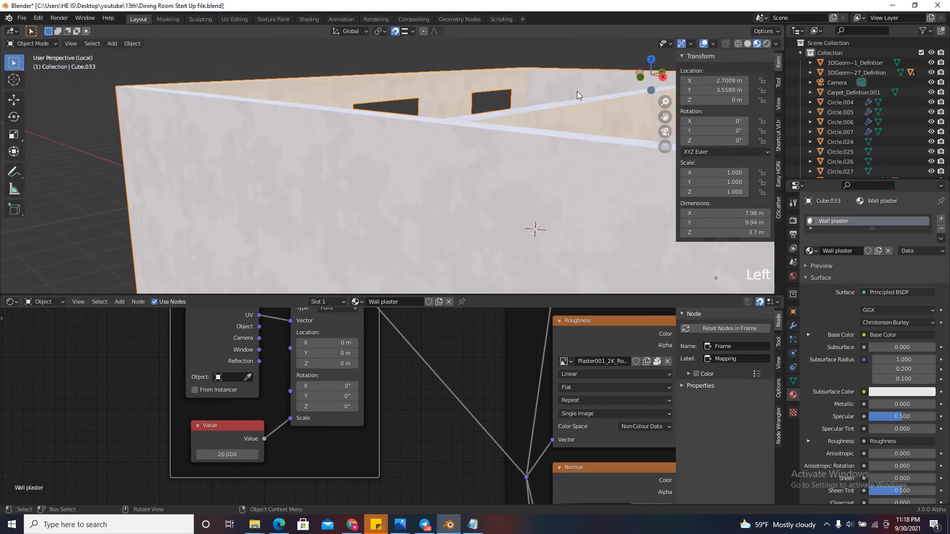
pyautogui.scroll(4, 403, 189)
pyautogui.scroll(-5, 403, 189)
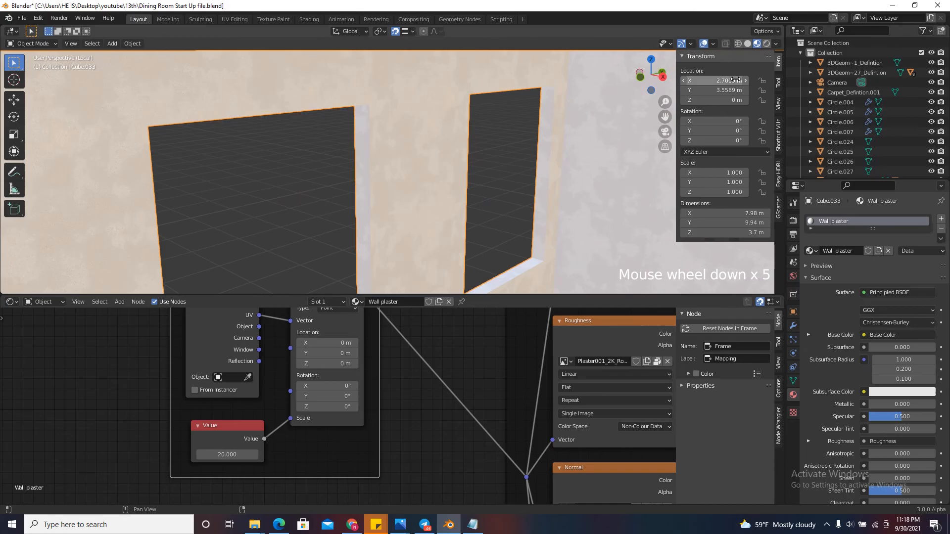
pyautogui.click(767, 44)
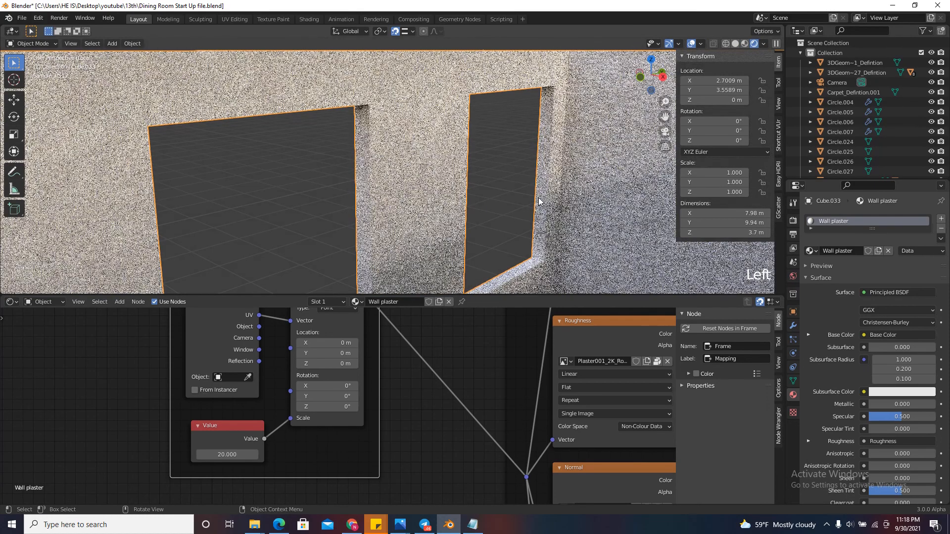
pyautogui.scroll(-4, 452, 130)
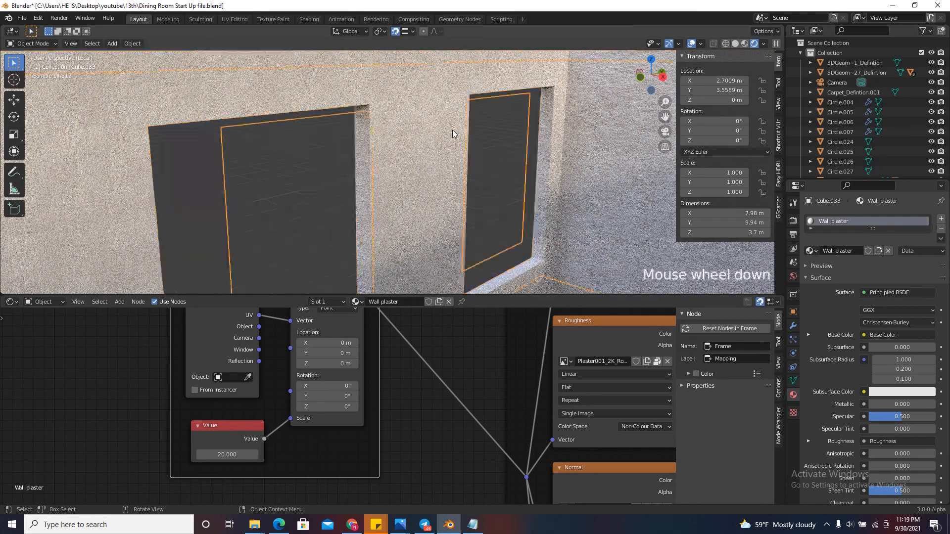
pyautogui.moveTo(651, 74); pyautogui.dragTo(756, 58)
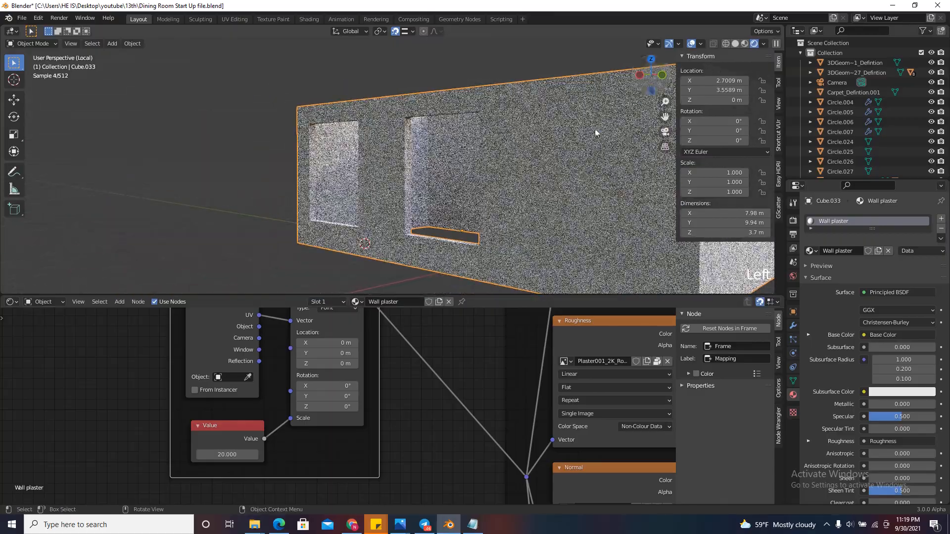
pyautogui.scroll(10, 409, 129)
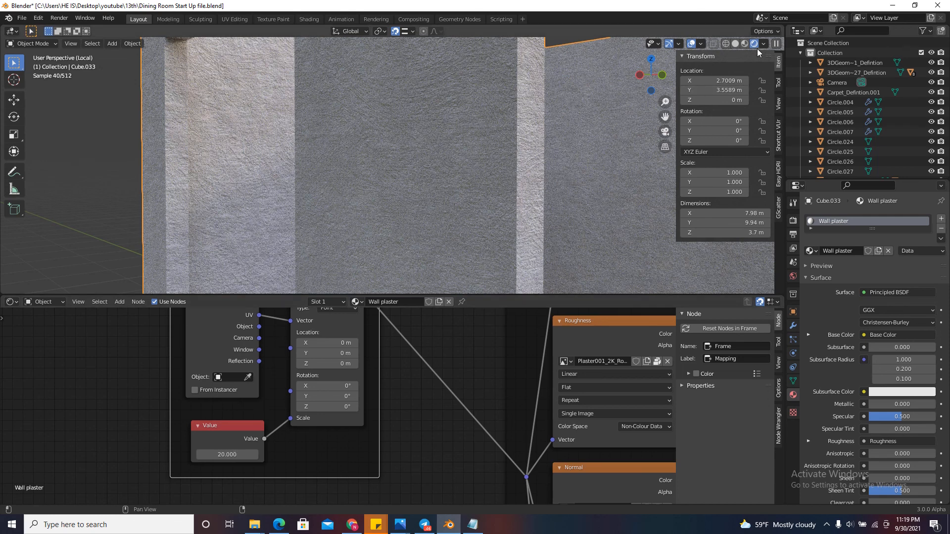
pyautogui.click(744, 44)
pyautogui.scroll(15, 460, 210)
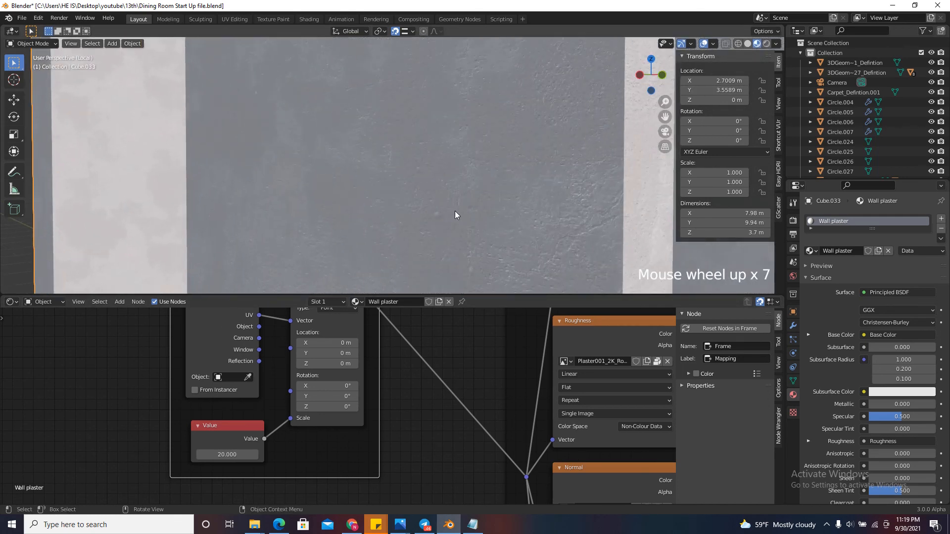
pyautogui.click(767, 43)
# Disconnect the displacement link from the Material Output and check the plaster in rendered shading
pyautogui.scroll(-7, 305, 433)
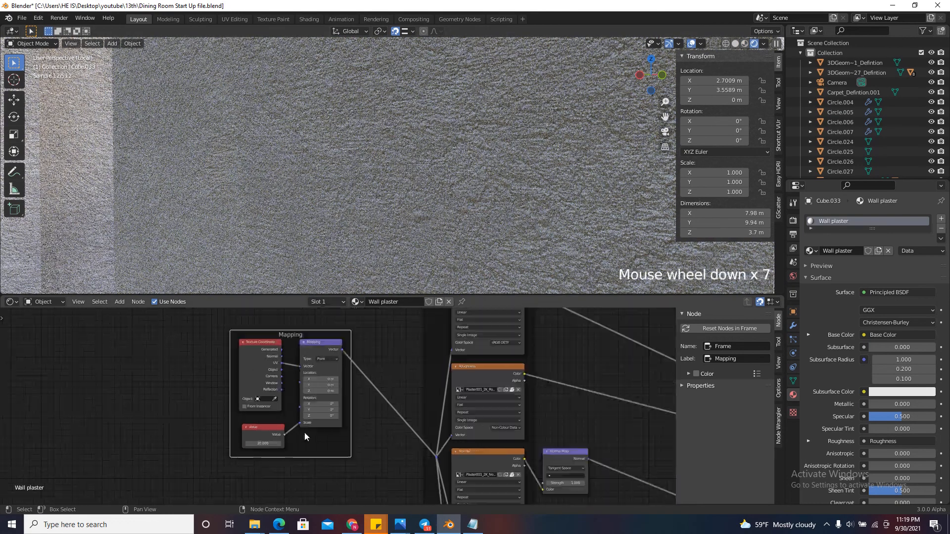
pyautogui.scroll(-8, 297, 437)
pyautogui.scroll(18, 471, 444)
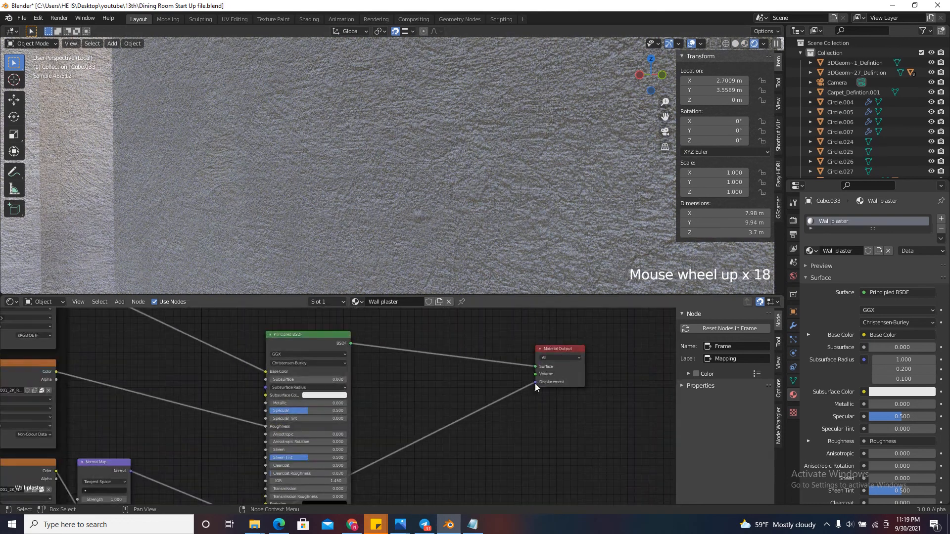
pyautogui.moveTo(534, 381); pyautogui.dragTo(510, 428)
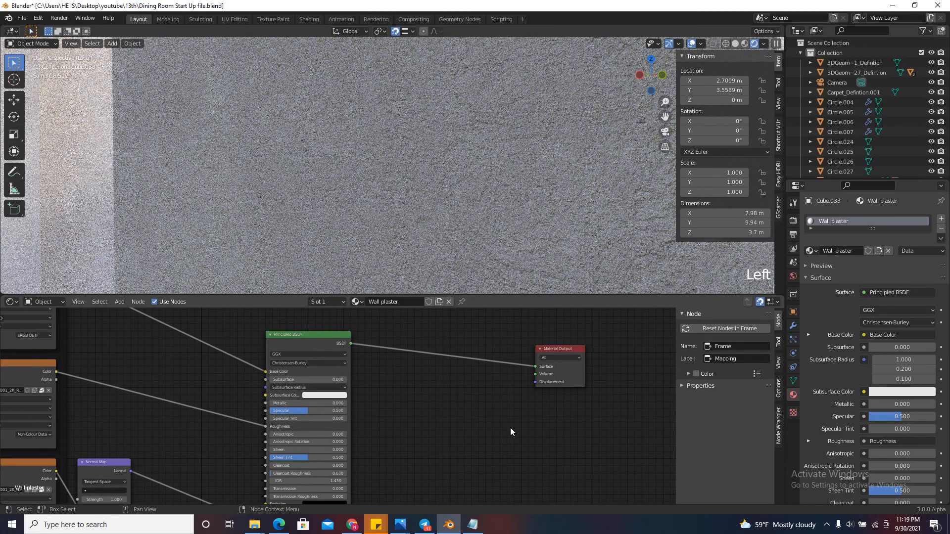
pyautogui.click(748, 44)
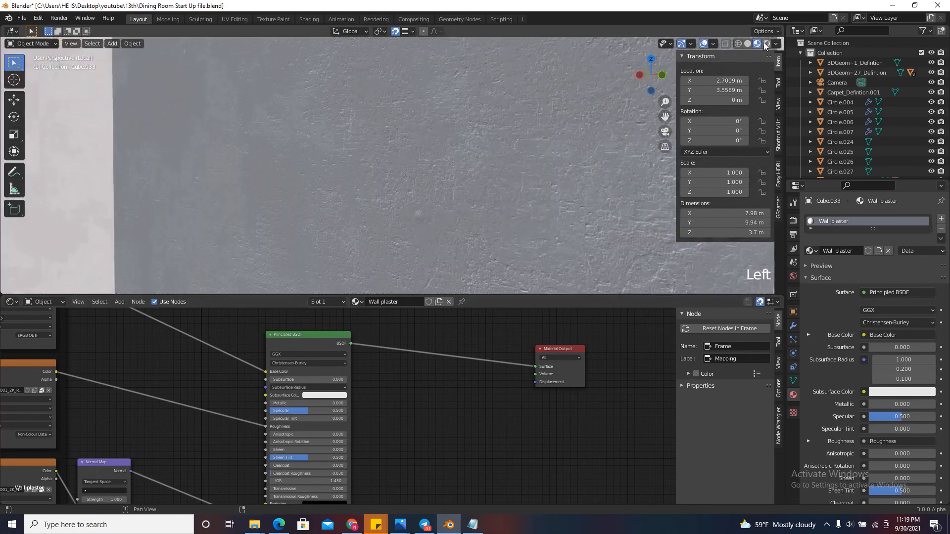
pyautogui.click(765, 44)
pyautogui.scroll(-6, 400, 126)
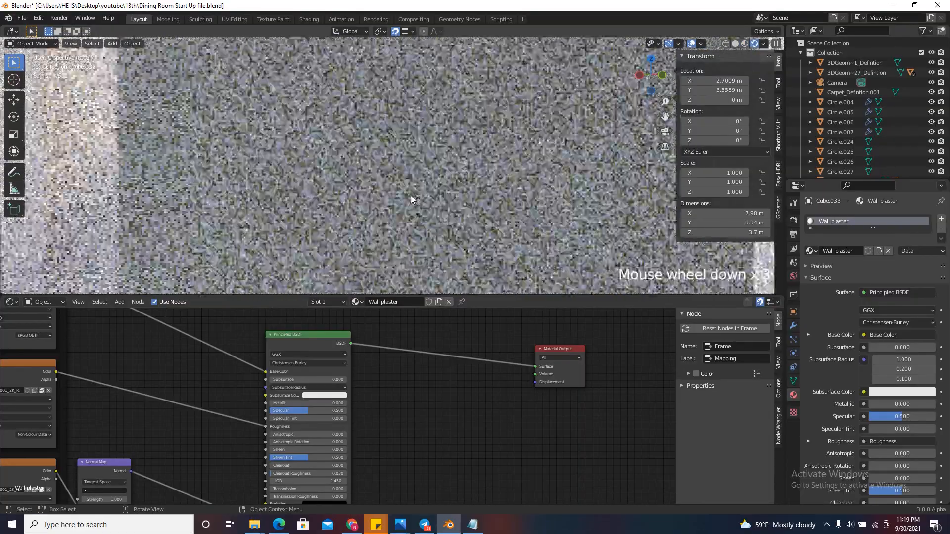
pyautogui.scroll(-6, 436, 144)
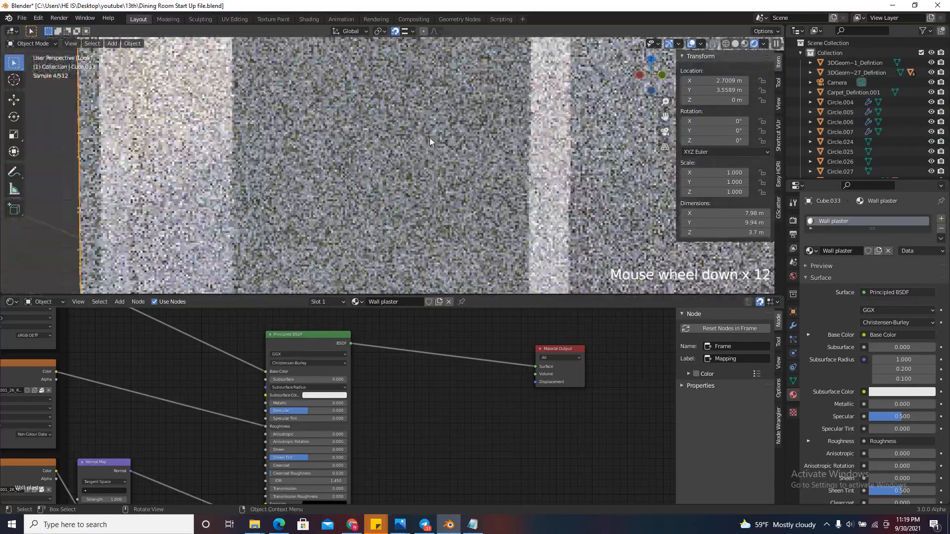
# Examine the plaster's surface detail on the outer walls up close and from a distance in material preview
pyautogui.click(746, 44)
pyautogui.scroll(-10, 474, 156)
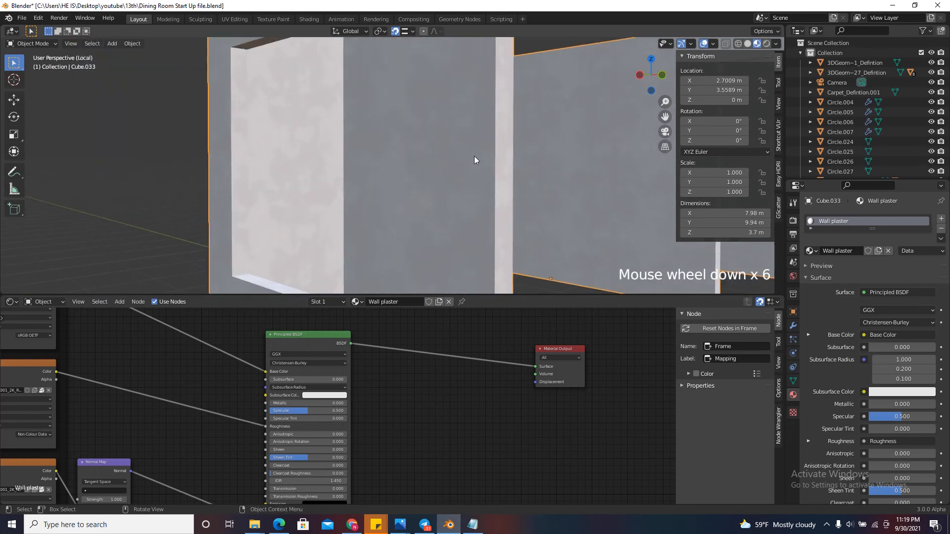
pyautogui.moveTo(642, 73); pyautogui.dragTo(727, 65)
pyautogui.scroll(7, 308, 202)
pyautogui.scroll(-1, 597, 147)
pyautogui.scroll(8, 545, 159)
pyautogui.scroll(-15, 475, 166)
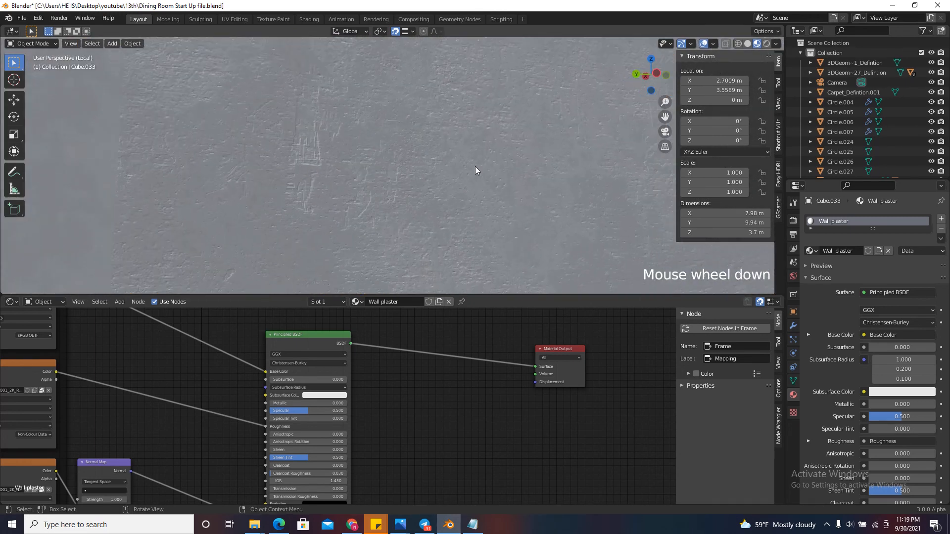
pyautogui.scroll(19, 346, 175)
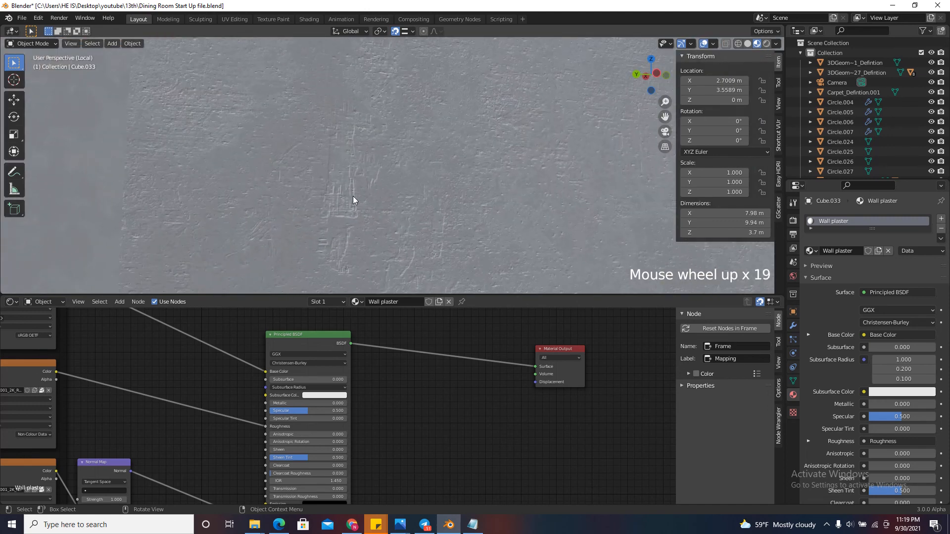
pyautogui.scroll(-16, 313, 163)
pyautogui.scroll(-7, 400, 160)
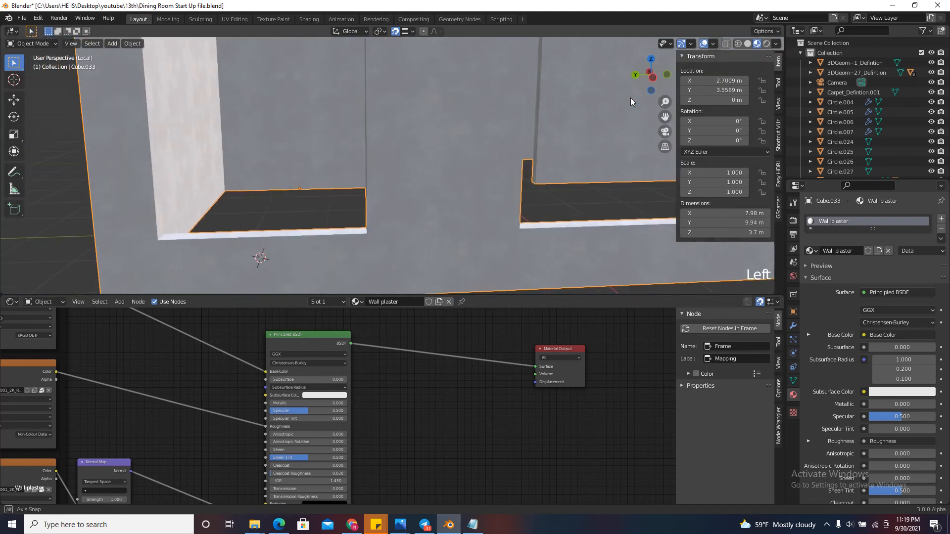
# Duplicate the Principled BSDF node of the Wall plaster material and place the copy above the original
pyautogui.scroll(-15, 429, 399)
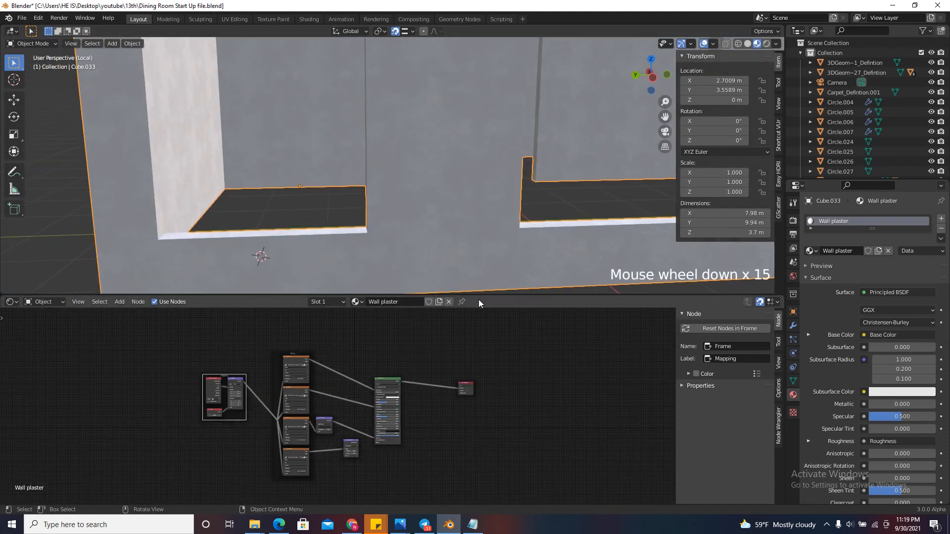
pyautogui.click(381, 379)
pyautogui.scroll(-6, 381, 380)
pyautogui.hotkey('shift', 'd')
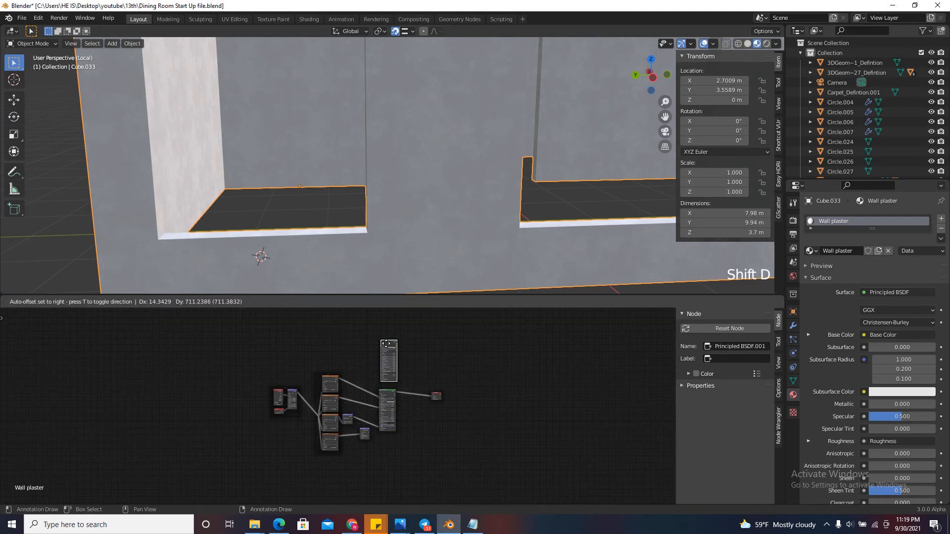
pyautogui.click(386, 353)
pyautogui.scroll(1, 386, 354)
pyautogui.scroll(9, 386, 353)
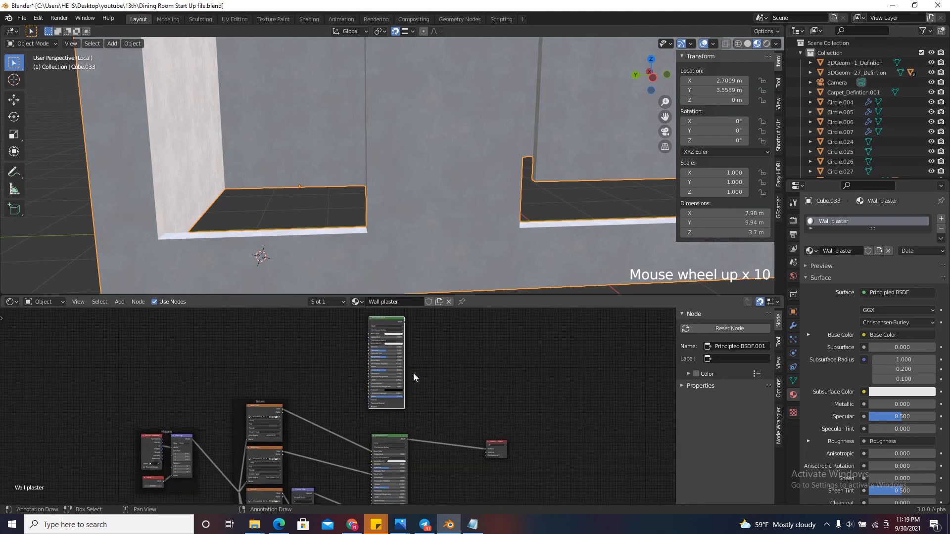
pyautogui.scroll(-8, 395, 334)
pyautogui.scroll(4, 395, 335)
pyautogui.hotkey('shift', 'a')
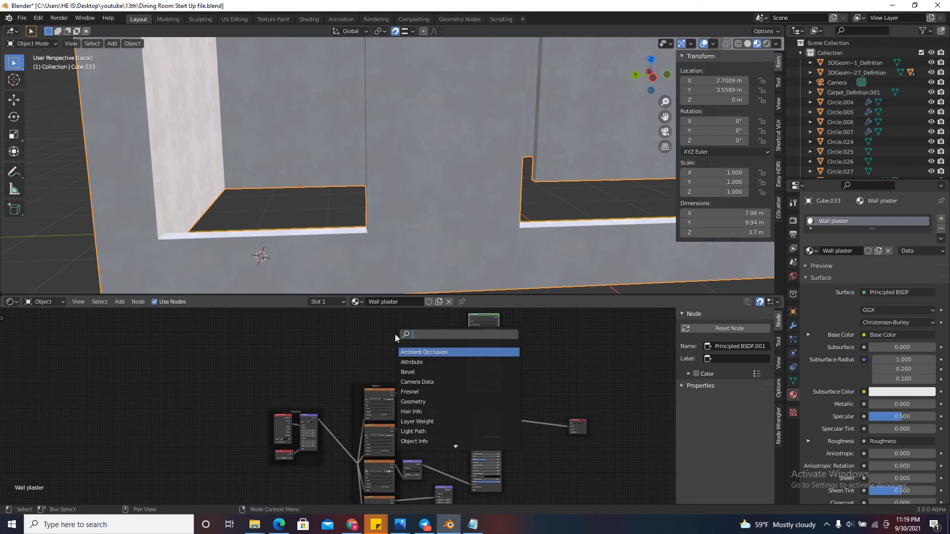
pyautogui.write('noise')
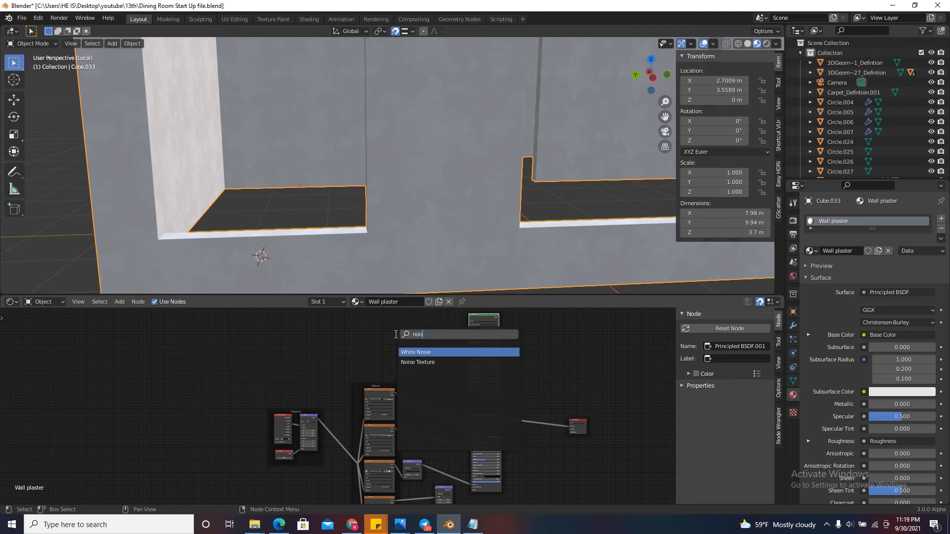
pyautogui.rightClick(423, 369)
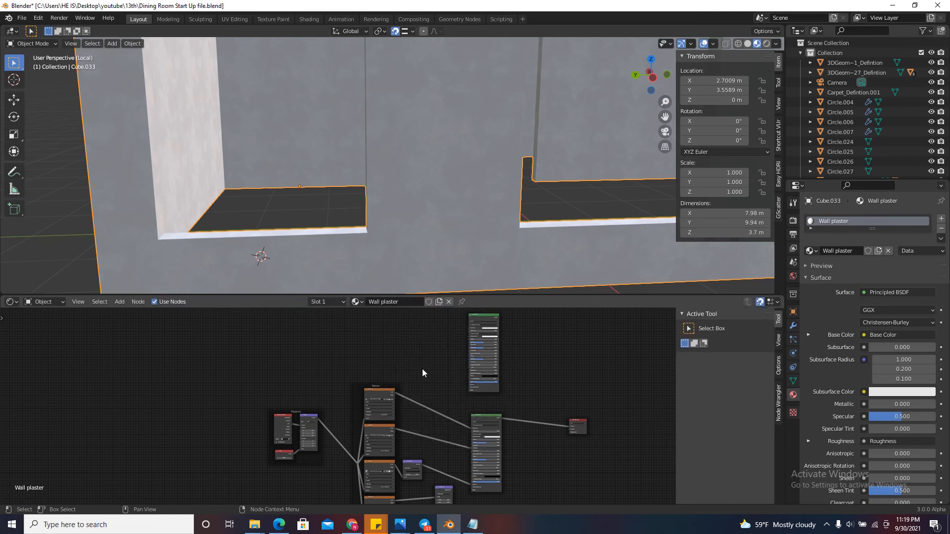
# Add a Noise Texture node above the plaster image textures
pyautogui.hotkey('shift', 'a')
pyautogui.click(421, 369)
pyautogui.write('noise')
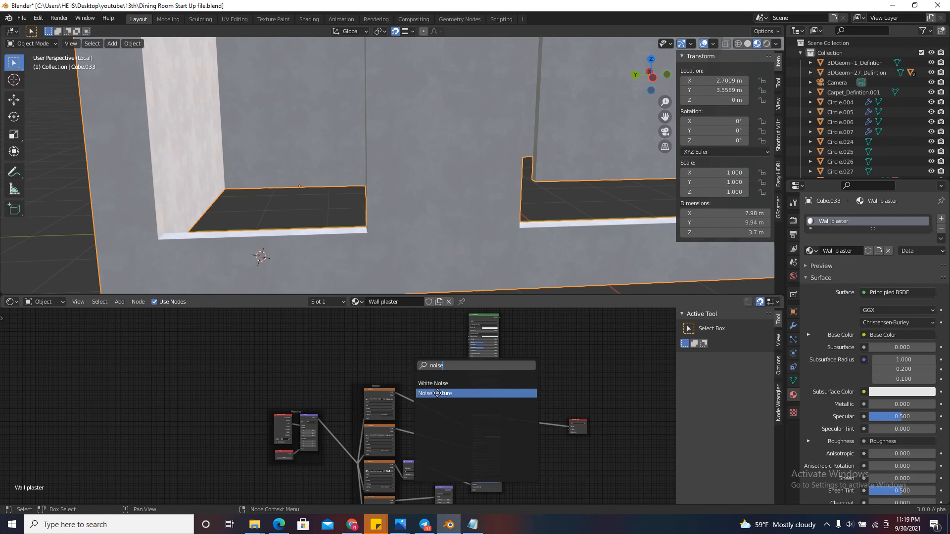
pyautogui.click(436, 393)
pyautogui.click(432, 383)
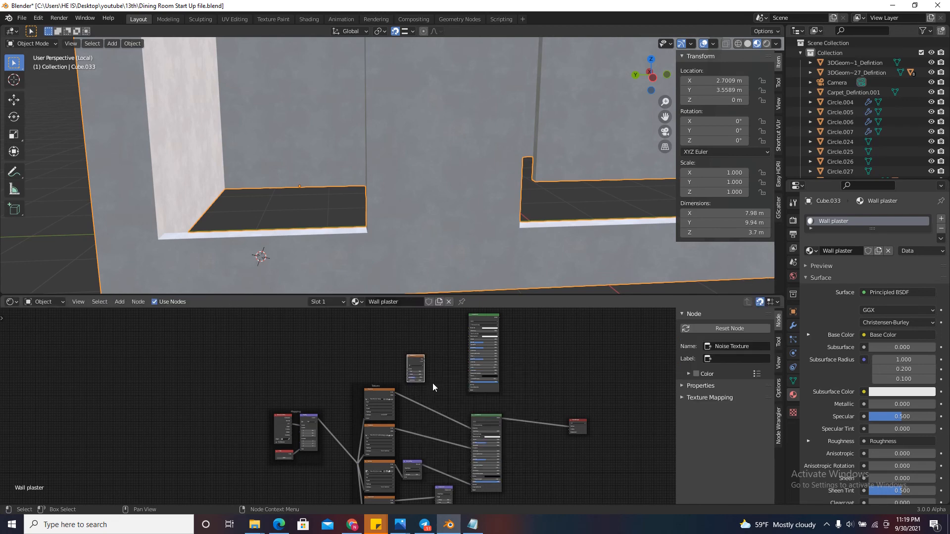
# Add Texture Coordinate and Mapping nodes to the Noise Texture, use Object coordinates, and space the three nodes out
pyautogui.scroll(6, 422, 345)
pyautogui.hotkey('ctrl', 't')
pyautogui.scroll(5, 399, 362)
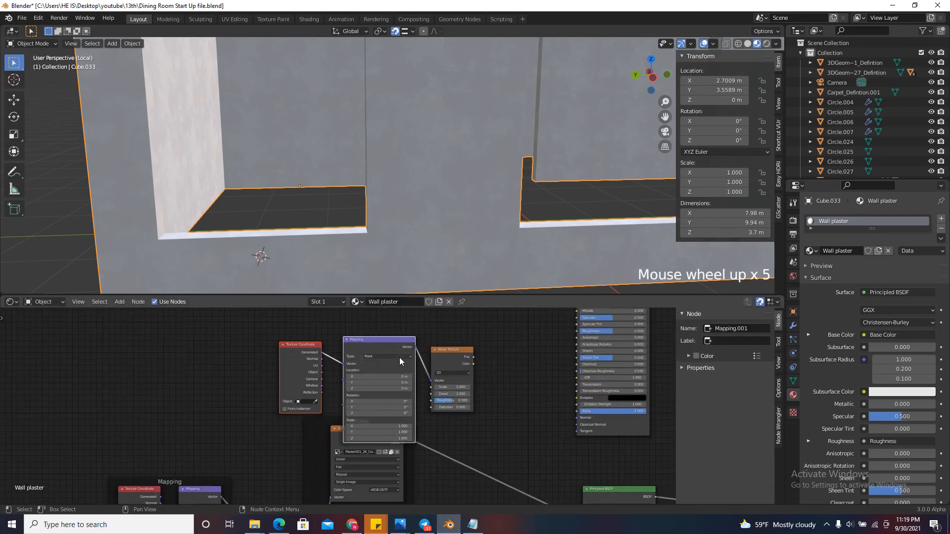
pyautogui.moveTo(322, 372); pyautogui.dragTo(344, 364)
pyautogui.scroll(-6, 379, 344)
pyautogui.moveTo(379, 334); pyautogui.dragTo(302, 373)
pyautogui.press('g')
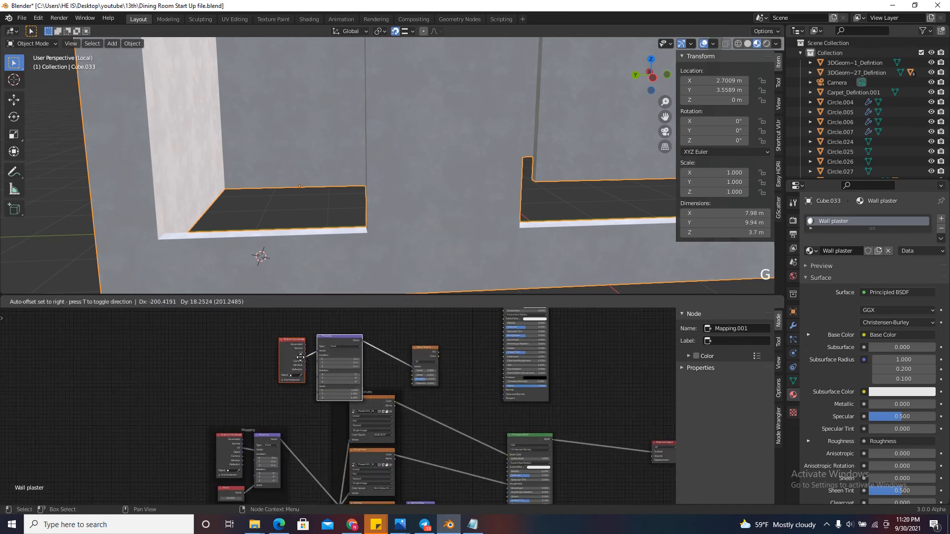
pyautogui.click(260, 354)
pyautogui.moveTo(420, 346); pyautogui.dragTo(367, 340)
# Add a Bump node, feeding the Noise Texture's Fac into Height and its Normal into the duplicate Principled BSDF's Normal
pyautogui.hotkey('shift', 'a')
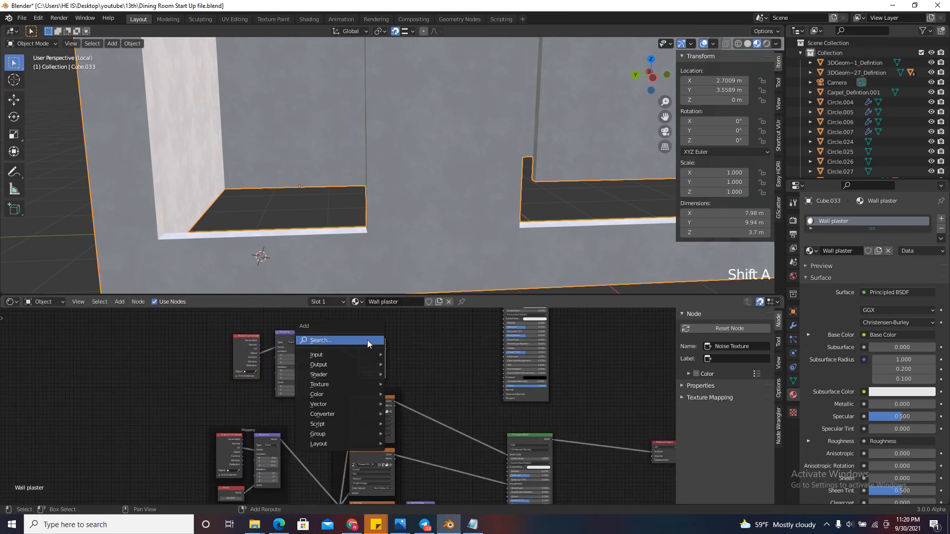
pyautogui.click(367, 340)
pyautogui.write('bump')
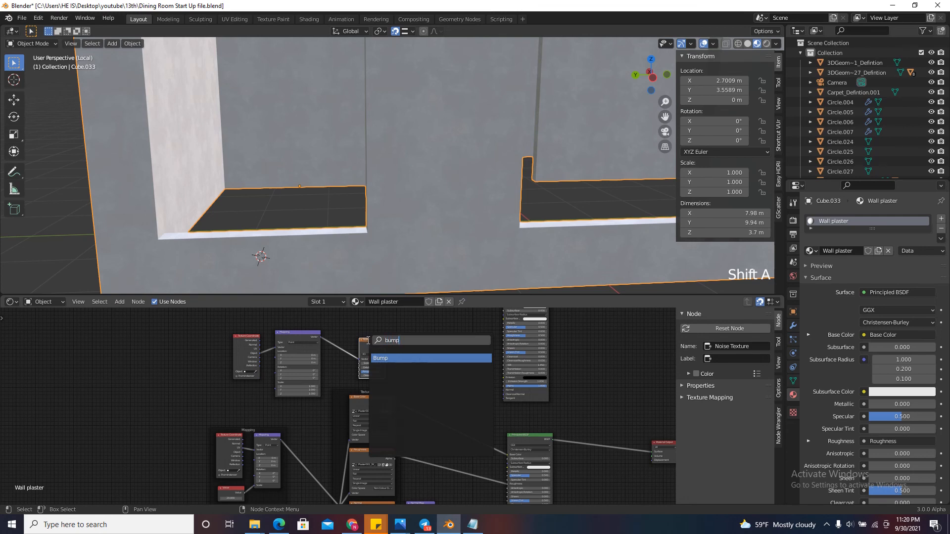
pyautogui.press('Return')
pyautogui.click(474, 366)
pyautogui.scroll(12, 477, 366)
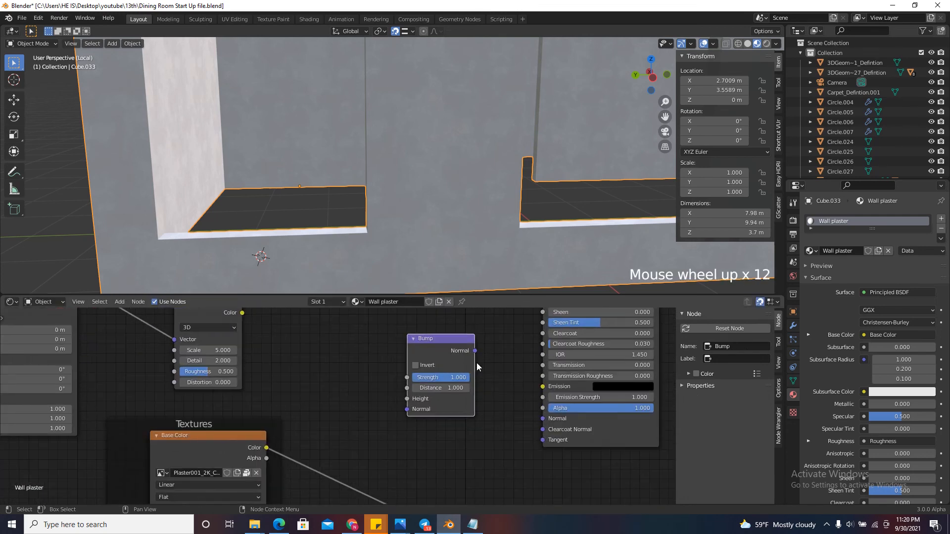
pyautogui.scroll(5, 473, 459)
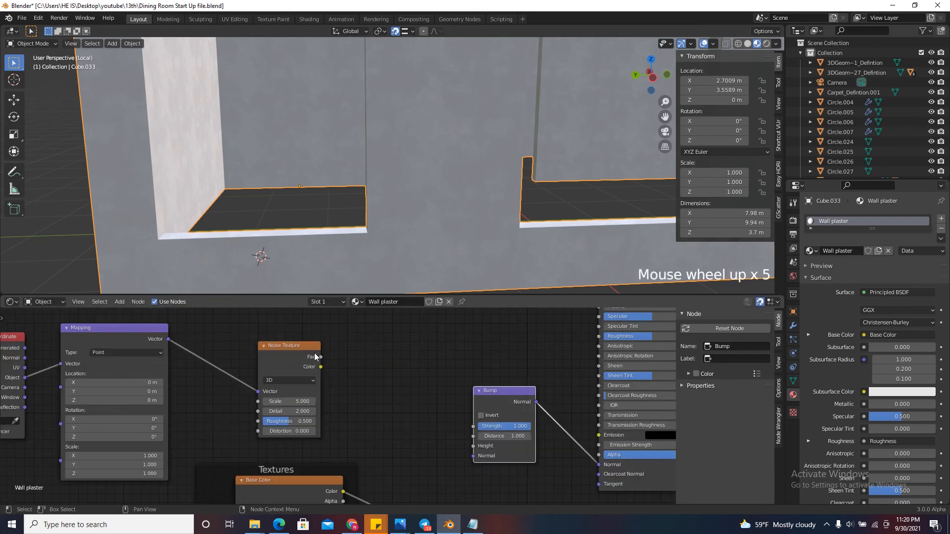
pyautogui.moveTo(321, 357); pyautogui.dragTo(470, 468)
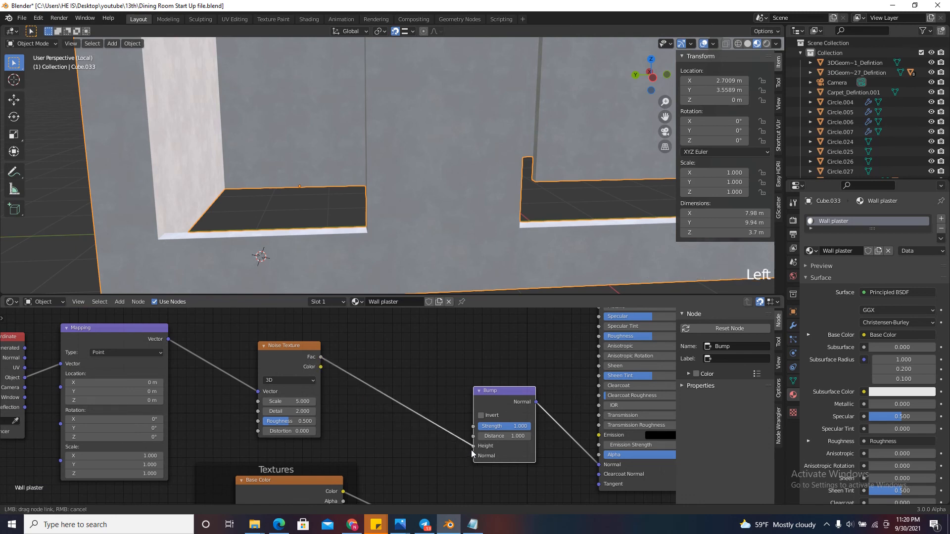
pyautogui.scroll(-5, 303, 384)
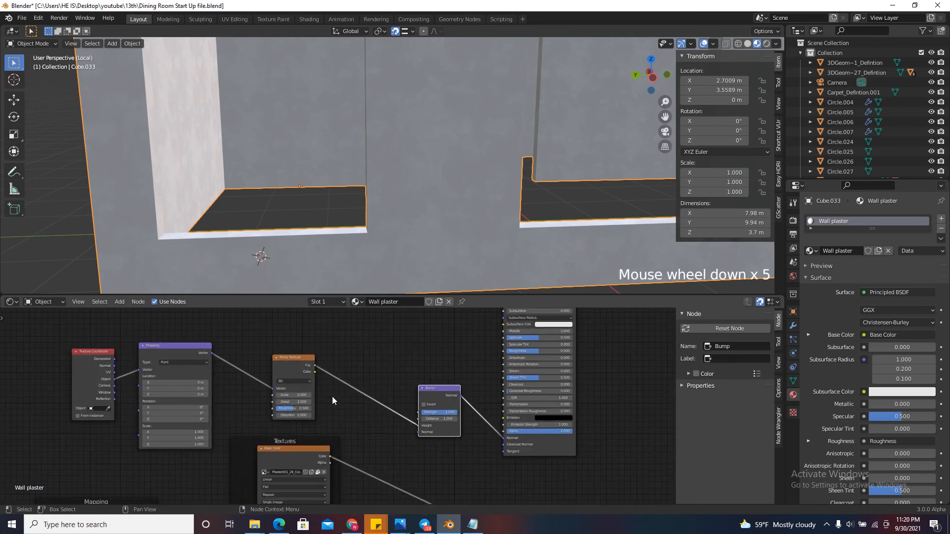
# Connect the duplicate Principled BSDF to the Material Output's surface and view the walls
pyautogui.scroll(-6, 332, 400)
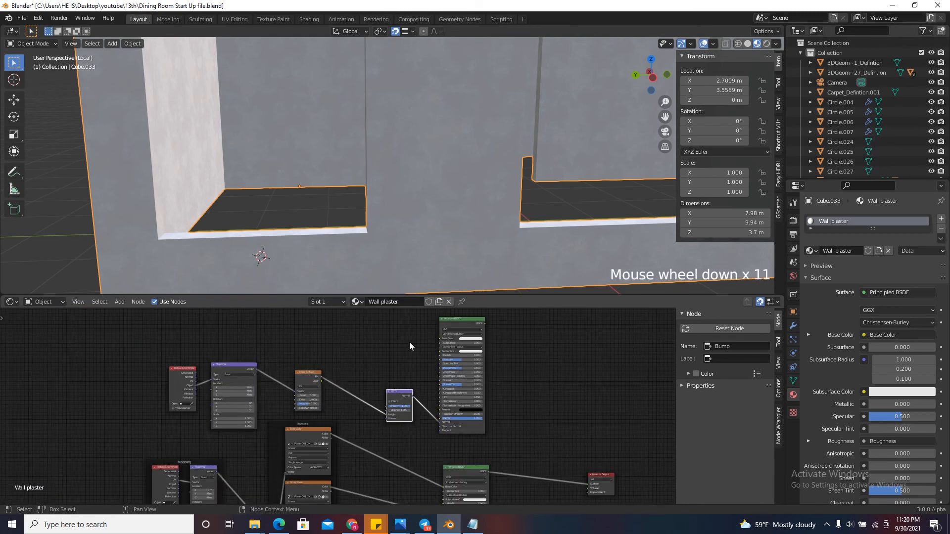
pyautogui.keyDown('ctrl'); pyautogui.keyDown('shift'); pyautogui.click(466, 322); pyautogui.keyUp('shift'); pyautogui.keyUp('ctrl')
pyautogui.scroll(-3, 479, 210)
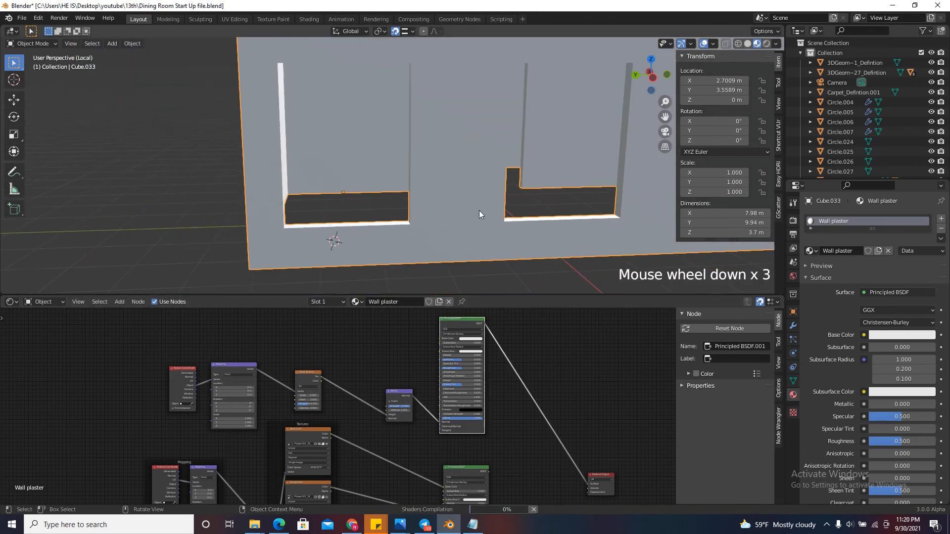
# Examine the noise bump on the walls from several angles, close up and from farther away
pyautogui.scroll(-1, 479, 210)
pyautogui.scroll(5, 504, 141)
pyautogui.moveTo(656, 76); pyautogui.dragTo(644, 94)
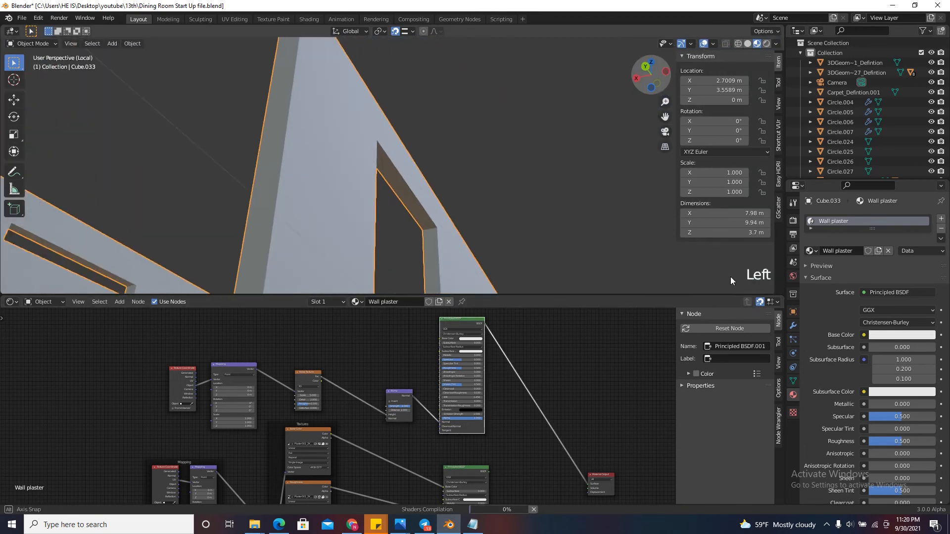
pyautogui.scroll(14, 348, 165)
pyautogui.scroll(-7, 497, 212)
pyautogui.scroll(11, 504, 112)
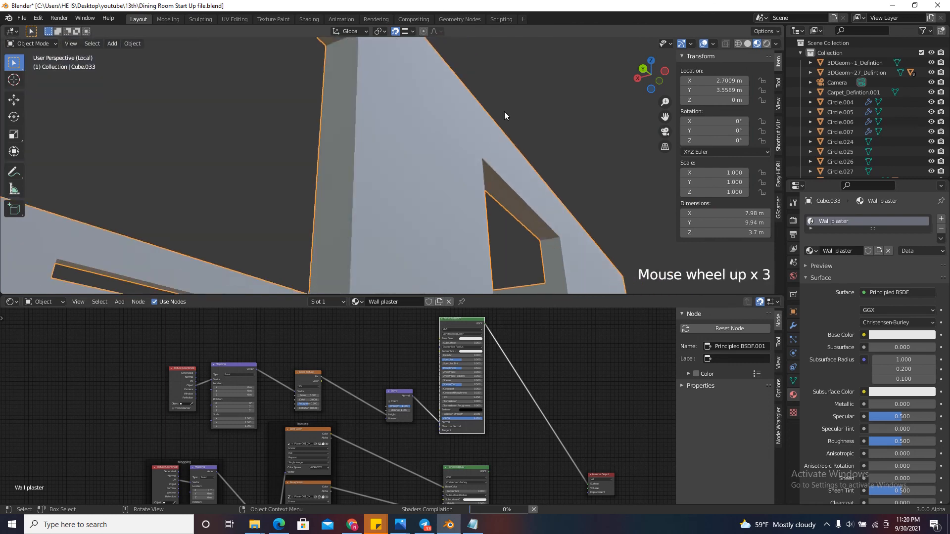
pyautogui.scroll(-12, 409, 229)
pyautogui.scroll(-1, 603, 62)
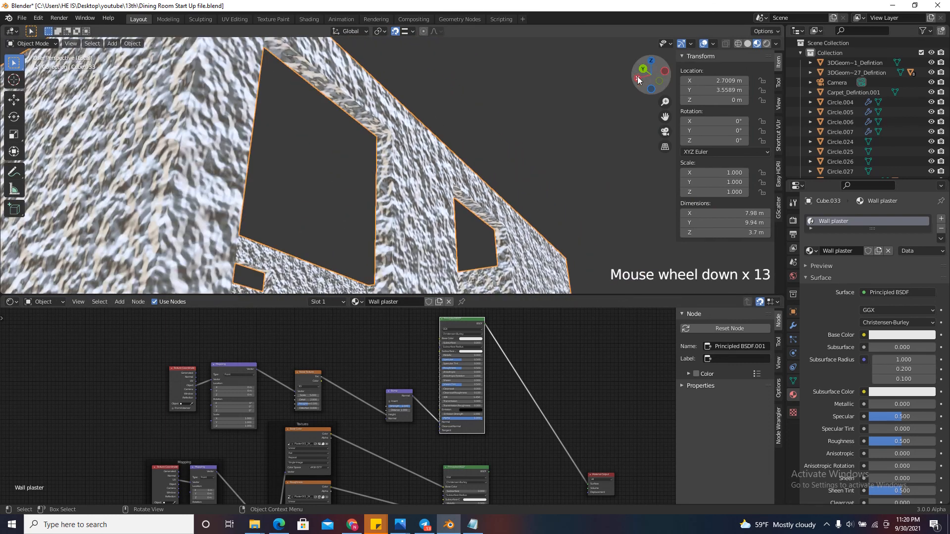
pyautogui.moveTo(637, 81); pyautogui.dragTo(766, 92)
pyautogui.scroll(8, 451, 211)
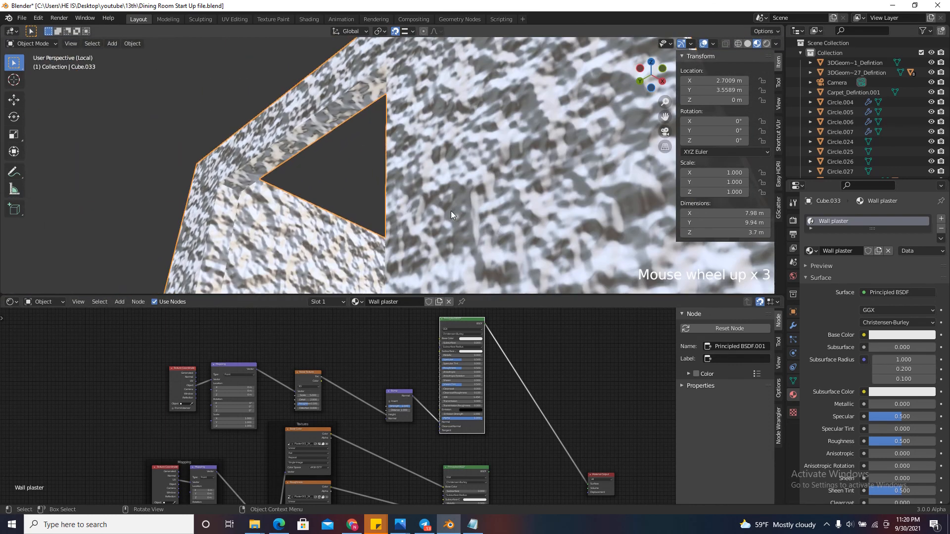
pyautogui.scroll(2, 325, 445)
# Try Noise Texture scales of 20 and 35, settle on 100, and check the relief on the walls
pyautogui.scroll(12, 328, 450)
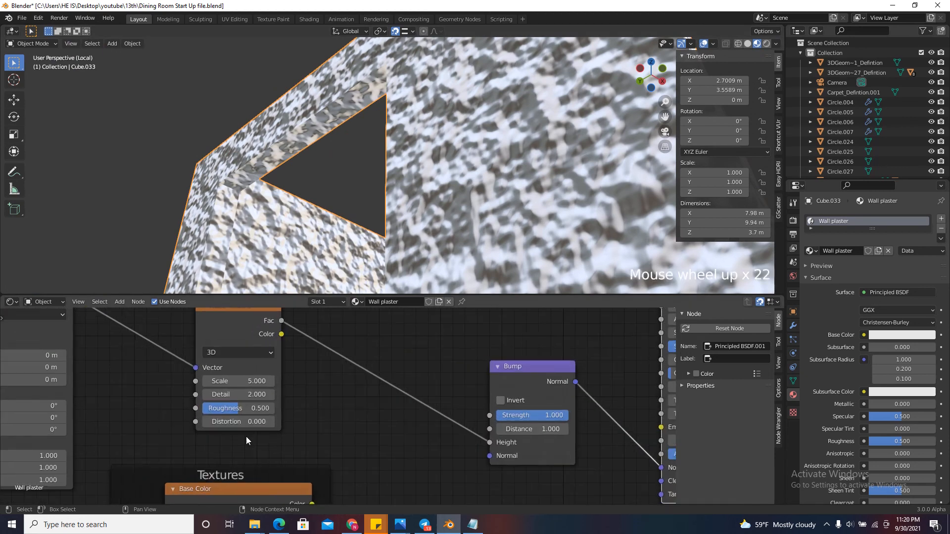
pyautogui.click(249, 384)
pyautogui.write('20')
pyautogui.press('Return')
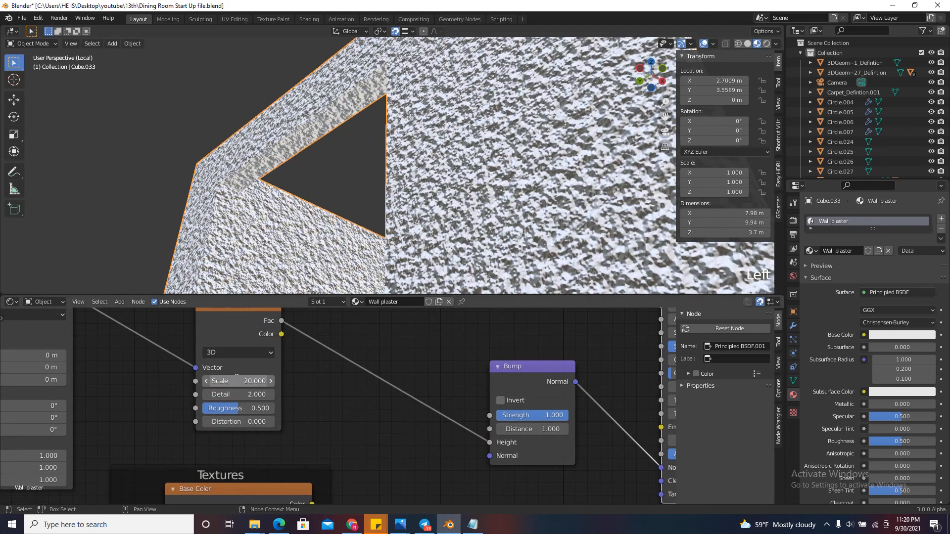
pyautogui.doubleClick(233, 377)
pyautogui.write('35')
pyautogui.press('Return')
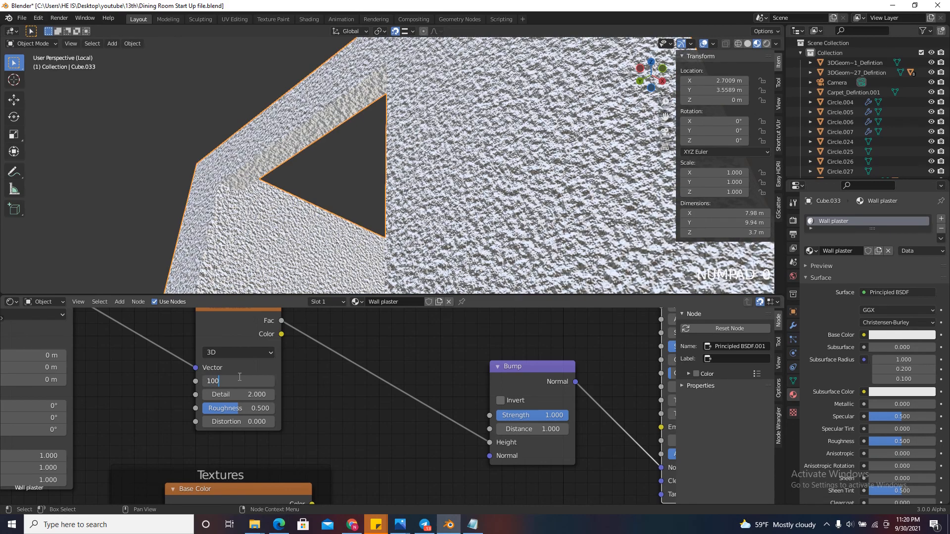
pyautogui.press('Return')
pyautogui.scroll(-5, 548, 156)
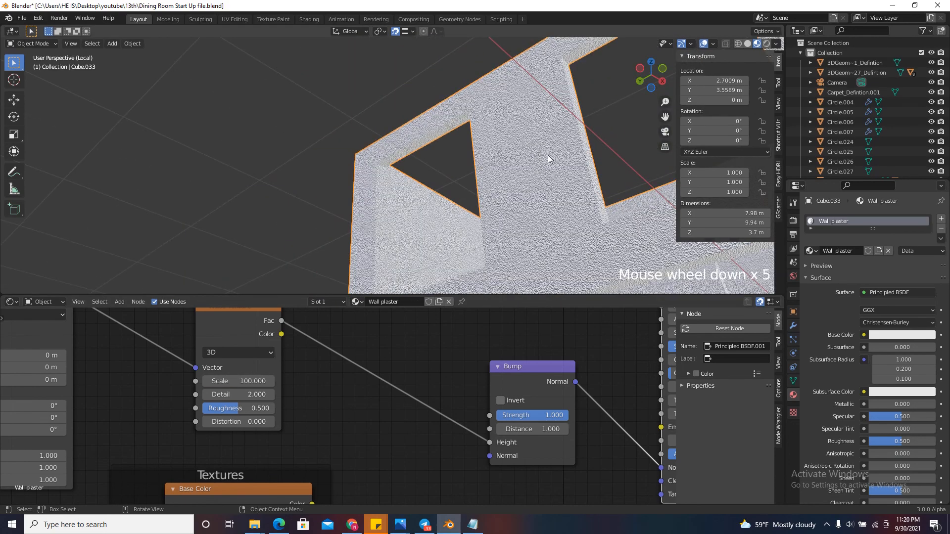
pyautogui.click(641, 82)
pyautogui.scroll(4, 430, 262)
pyautogui.scroll(-6, 197, 464)
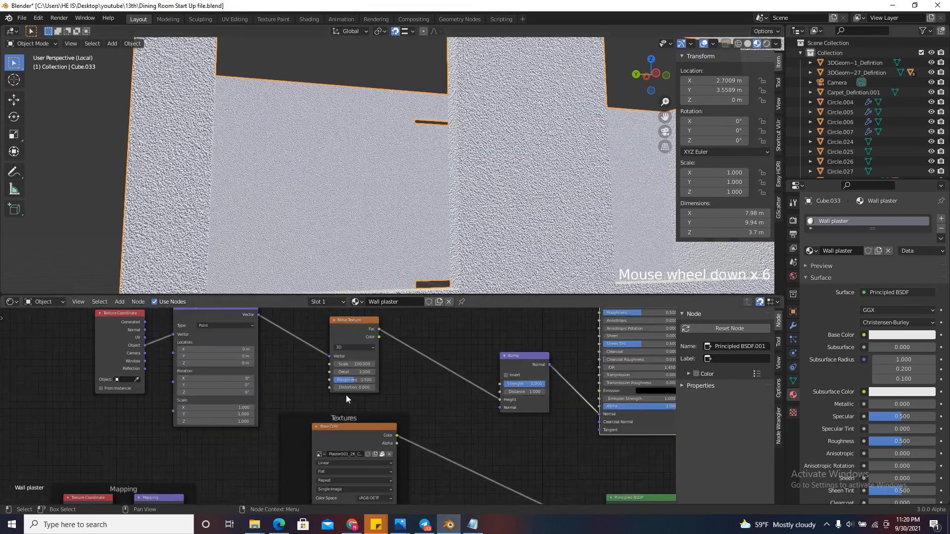
# Duplicate the plaster mapping's Value node and connect the copy to the Scale of the Noise Texture's Mapping node
pyautogui.scroll(-13, 225, 461)
pyautogui.scroll(6, 206, 460)
pyautogui.click(206, 465)
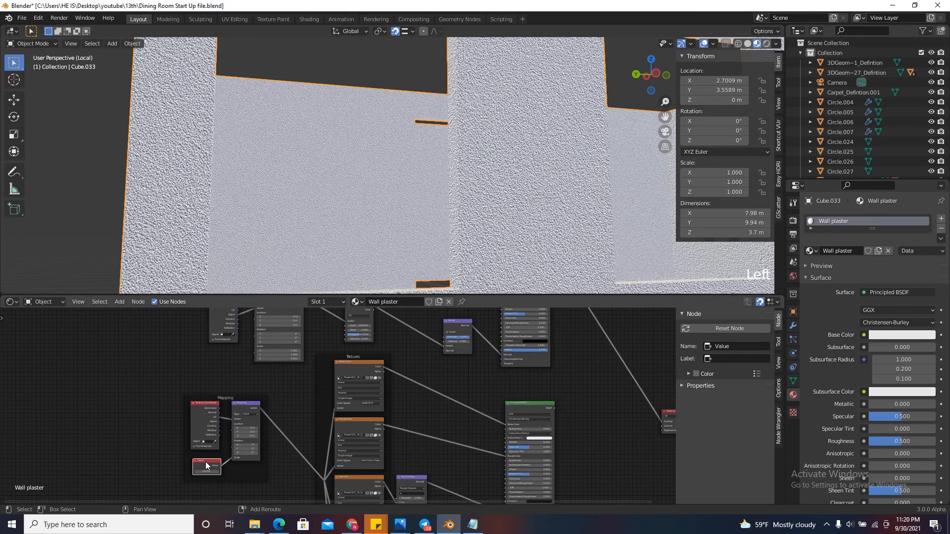
pyautogui.hotkey('shift', 'd')
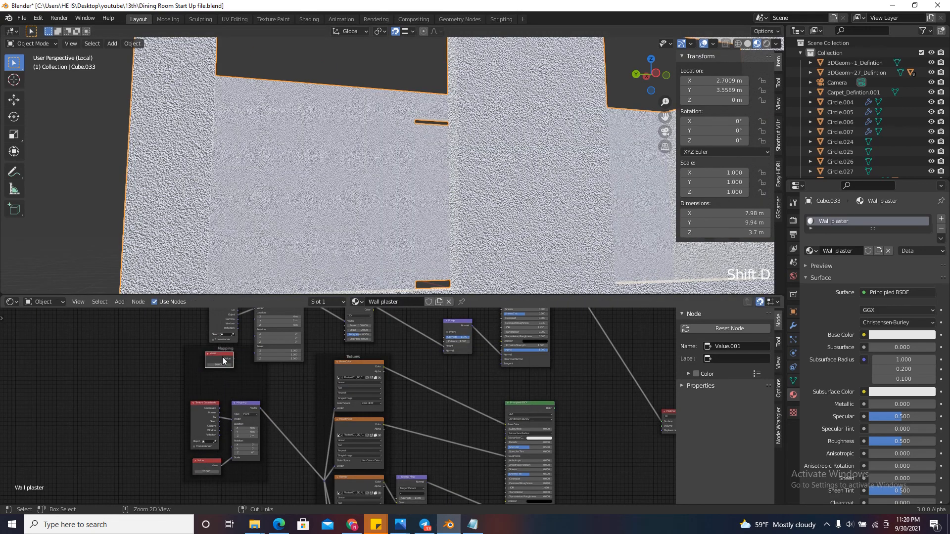
pyautogui.hotkey('ctrl', 'z')
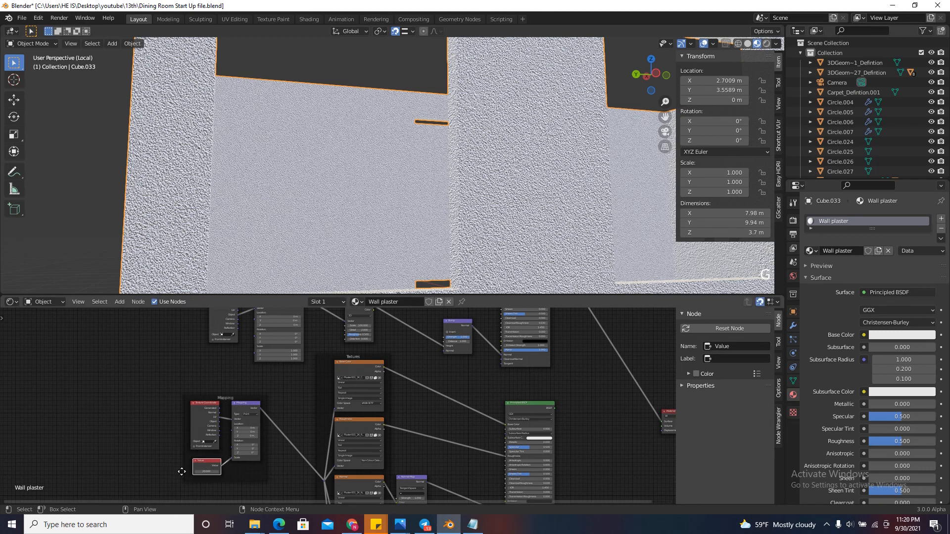
pyautogui.hotkey('shift', 'd')
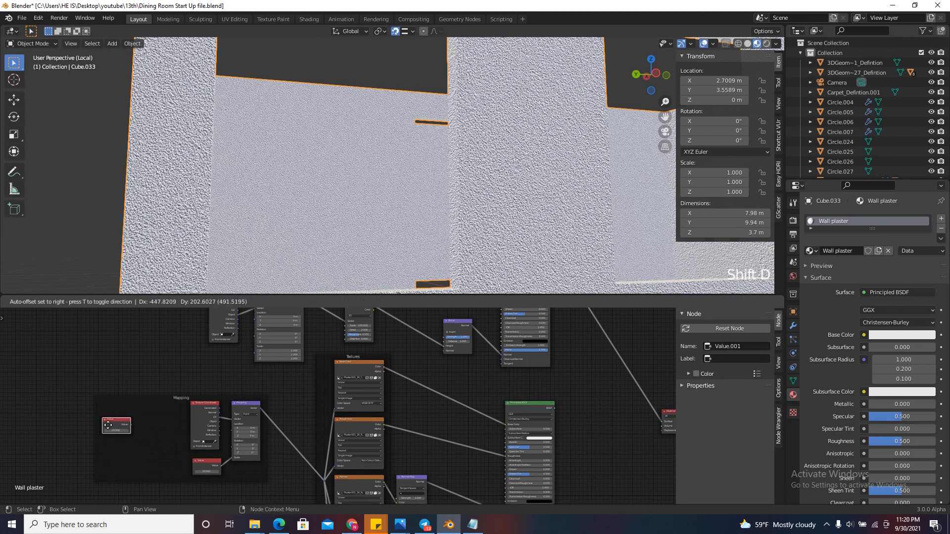
pyautogui.click(198, 373)
pyautogui.scroll(11, 223, 354)
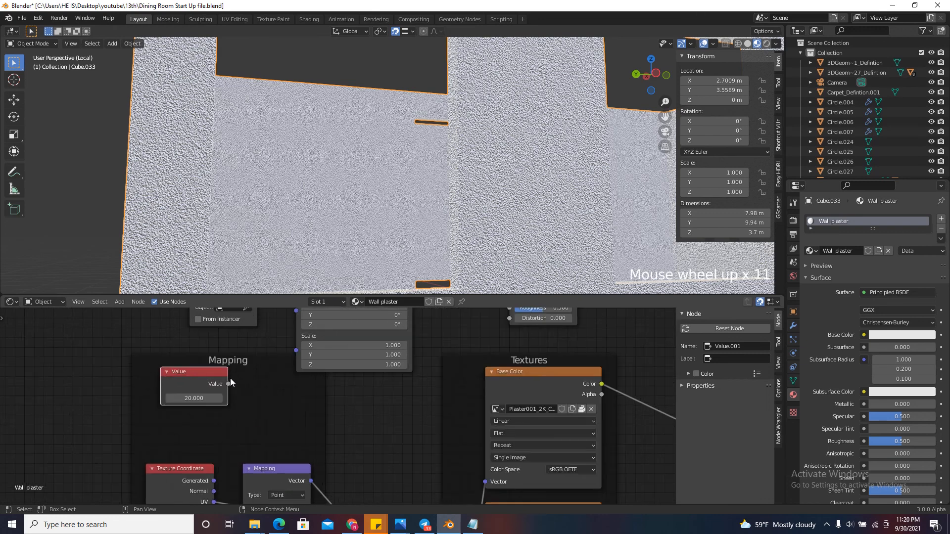
pyautogui.moveTo(228, 384); pyautogui.dragTo(279, 372)
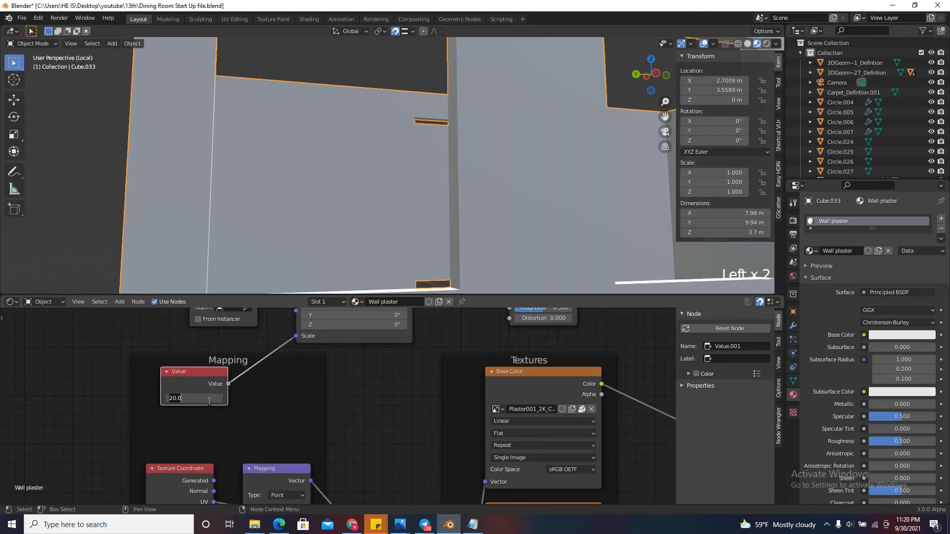
# Try 2 in the duplicated Value node, settle on 5, and check the bump size on the walls
pyautogui.scroll(18, 530, 155)
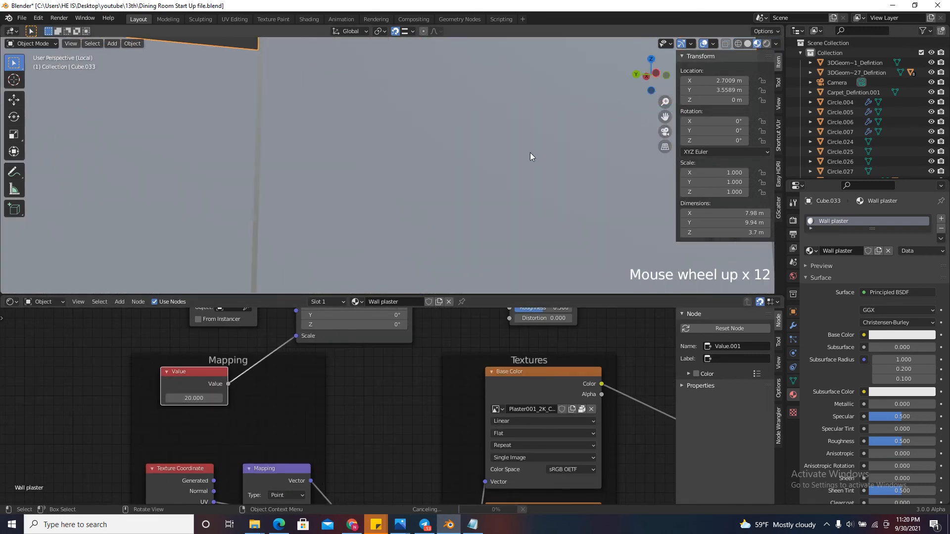
pyautogui.scroll(-13, 445, 174)
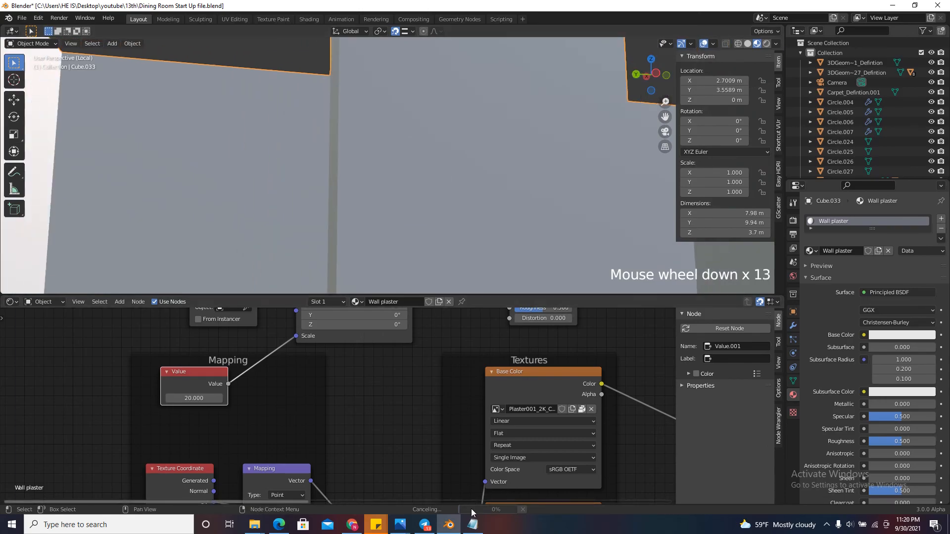
pyautogui.scroll(10, 399, 215)
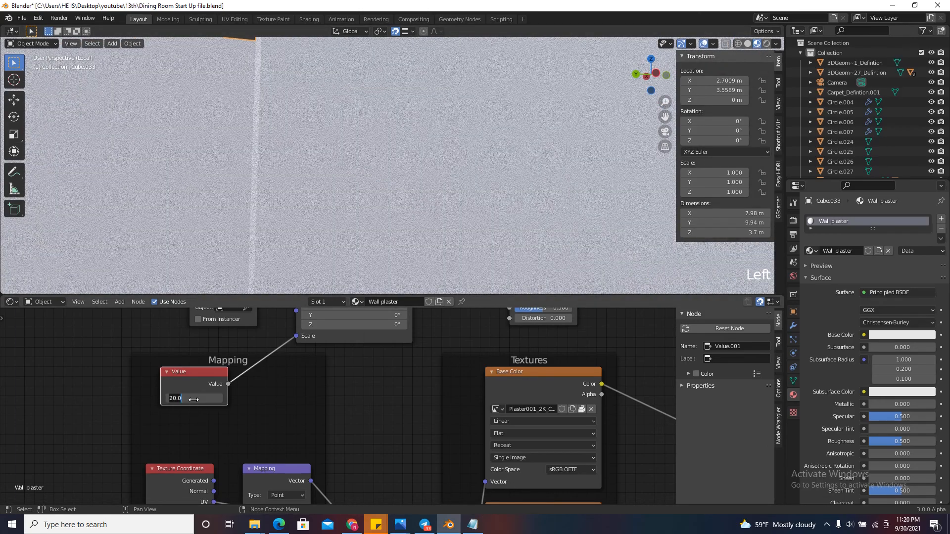
pyautogui.write('2')
pyautogui.press('Return')
pyautogui.write('5')
pyautogui.press('Return')
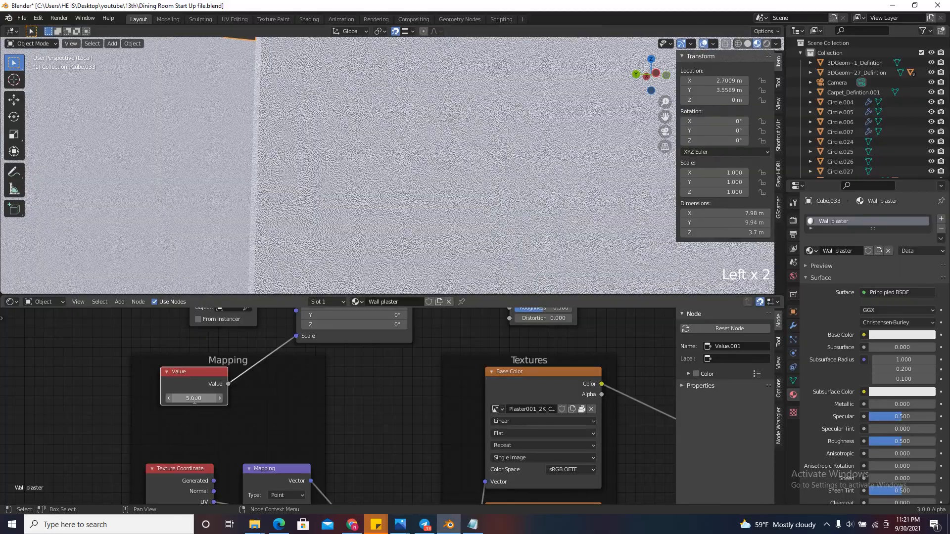
pyautogui.scroll(-17, 379, 156)
pyautogui.scroll(9, 419, 176)
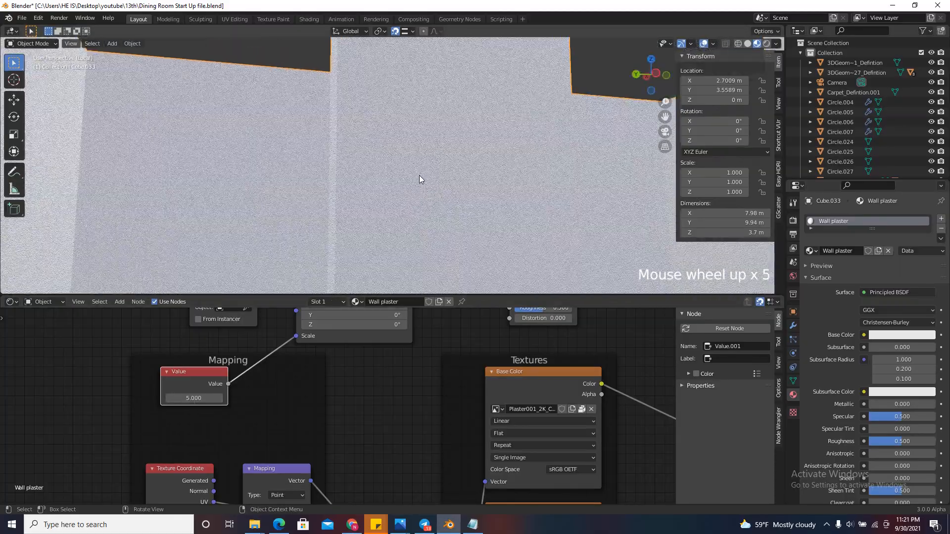
pyautogui.click(196, 398)
# Set the Bump node's Distance to 0.005 to soften the wall relief
pyautogui.scroll(-15, 403, 415)
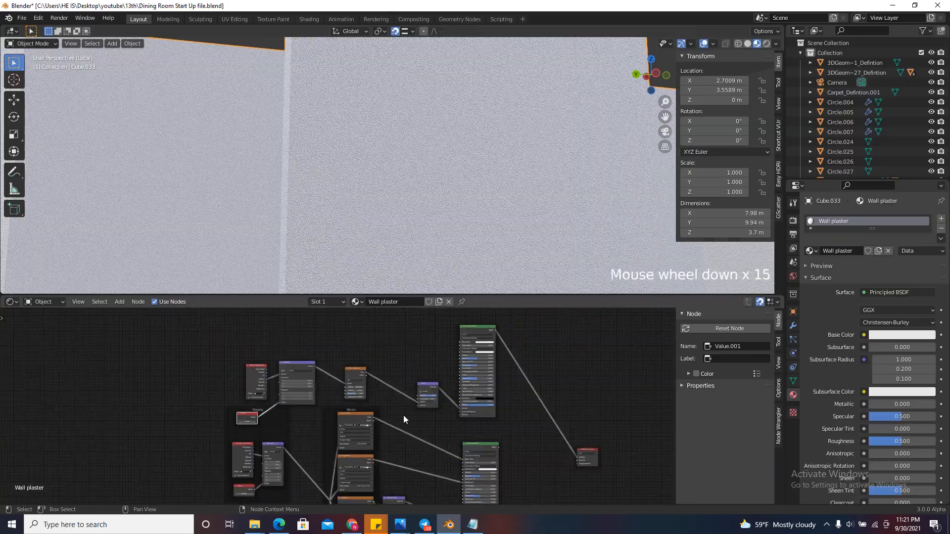
pyautogui.scroll(15, 465, 387)
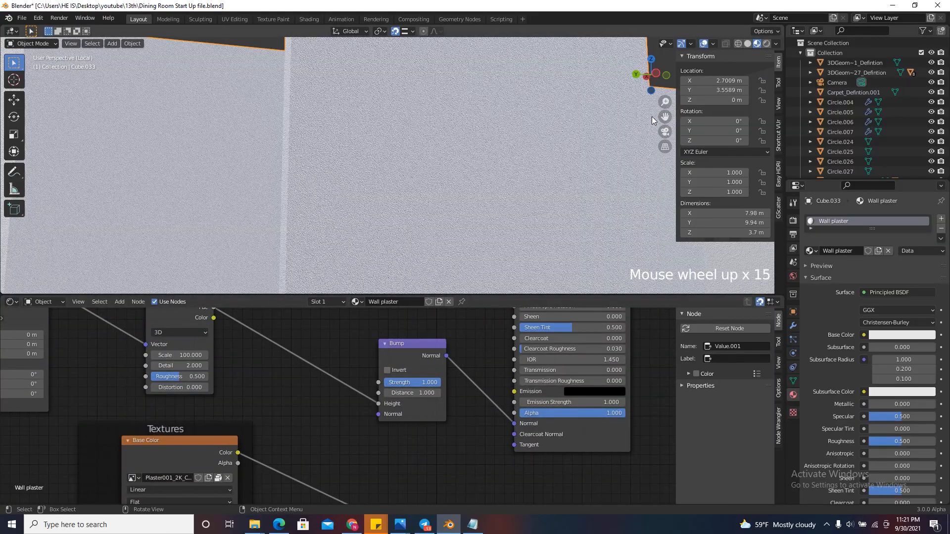
pyautogui.moveTo(653, 82); pyautogui.dragTo(644, 99)
pyautogui.scroll(-6, 599, 131)
pyautogui.scroll(14, 485, 180)
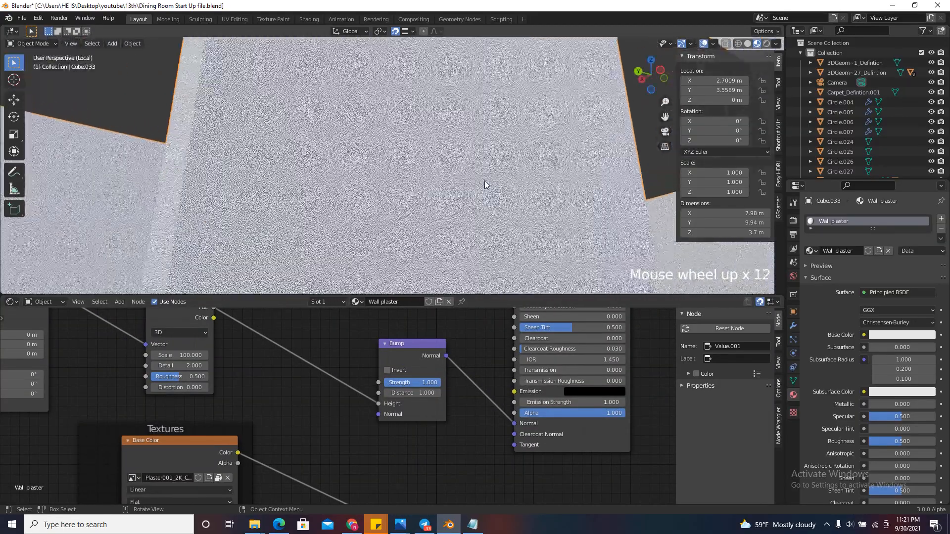
pyautogui.click(426, 393)
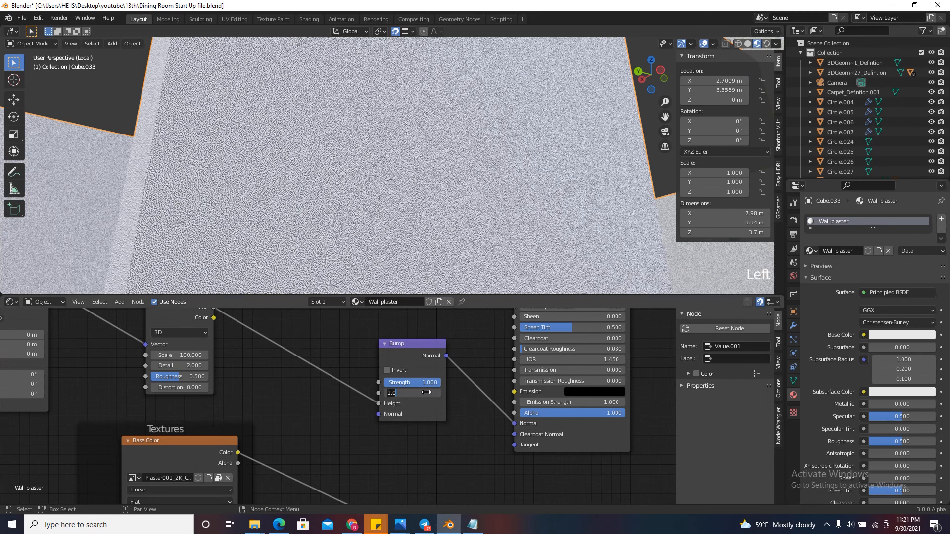
pyautogui.write('.00')
pyautogui.press('Return')
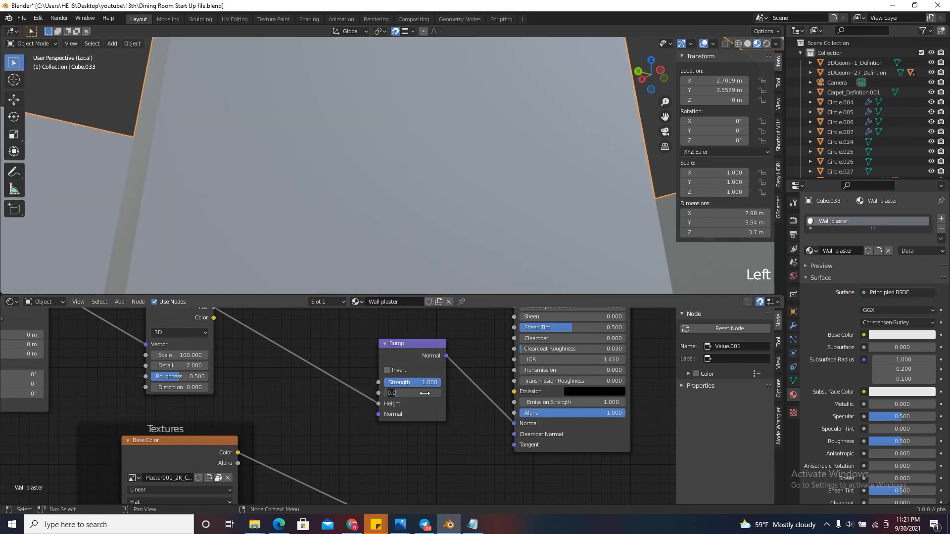
pyautogui.press('Return')
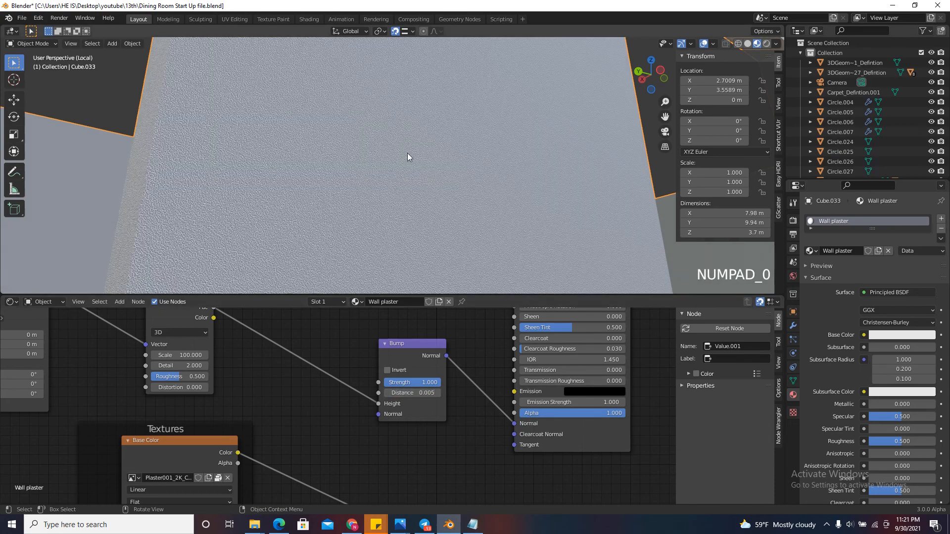
# Examine the softened bump on the wall surfaces and edges from another angle and at different distances
pyautogui.scroll(-4, 408, 153)
pyautogui.moveTo(649, 60); pyautogui.dragTo(535, 56)
pyautogui.scroll(-20, 487, 204)
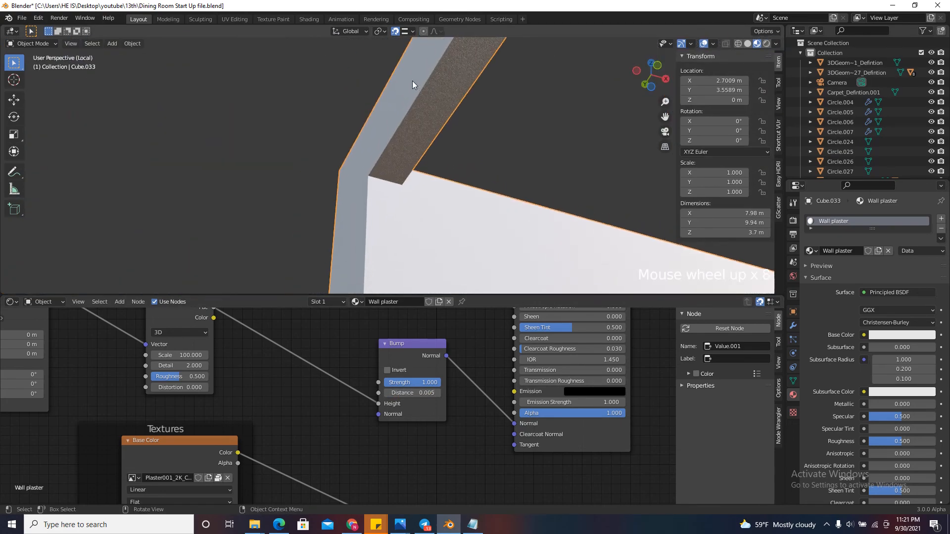
pyautogui.scroll(7, 524, 158)
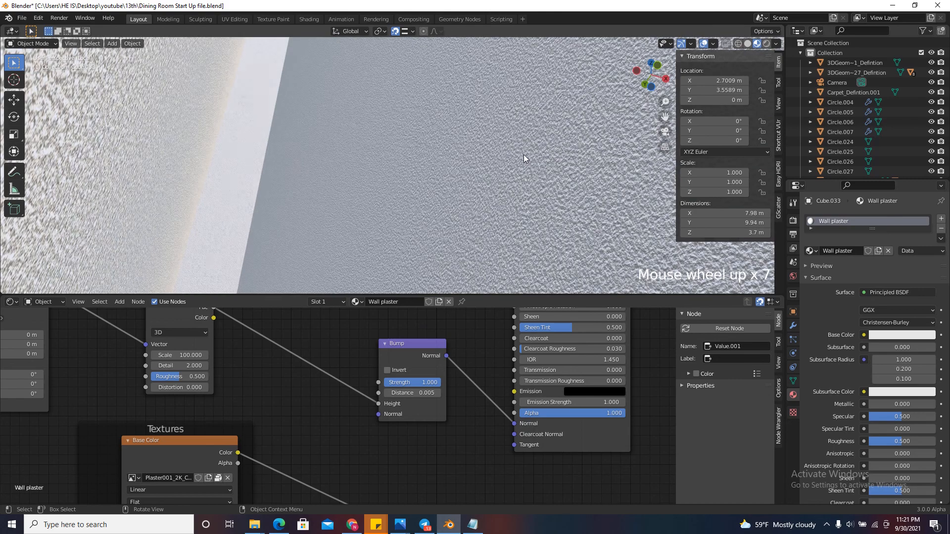
pyautogui.scroll(-1, 525, 195)
pyautogui.scroll(-6, 476, 466)
pyautogui.scroll(16, 534, 389)
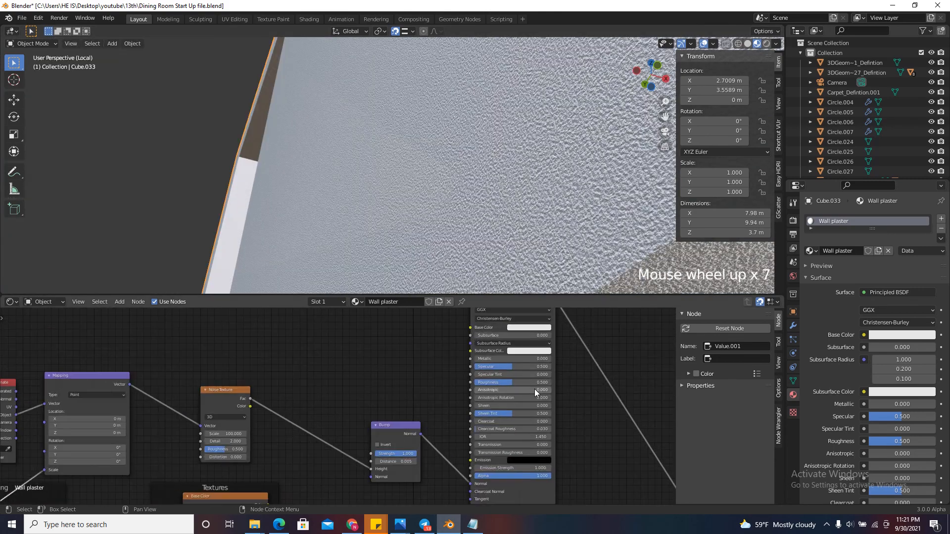
# Lower the Bump node's Strength to 0.283 and view the whole wall object
pyautogui.scroll(-14, 505, 387)
pyautogui.scroll(14, 421, 426)
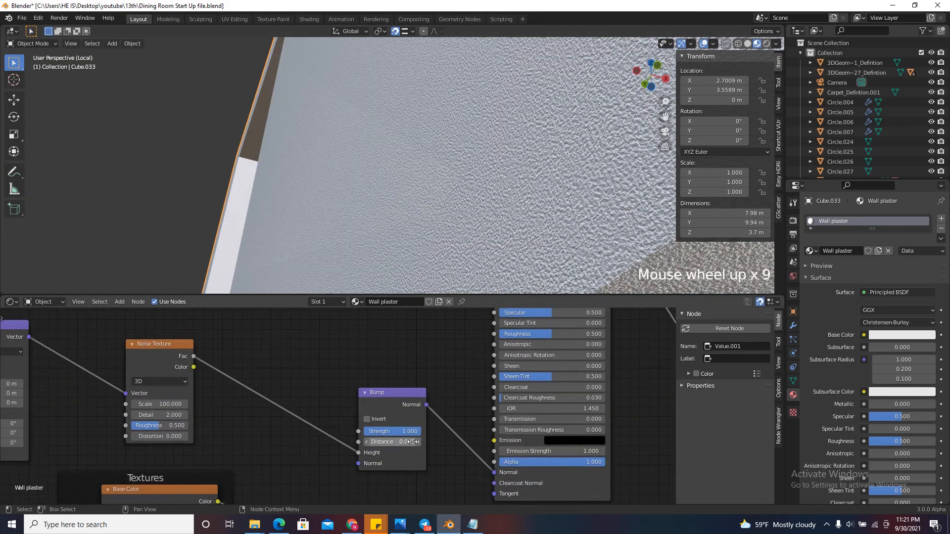
pyautogui.moveTo(414, 431); pyautogui.dragTo(344, 404)
pyautogui.scroll(-5, 588, 123)
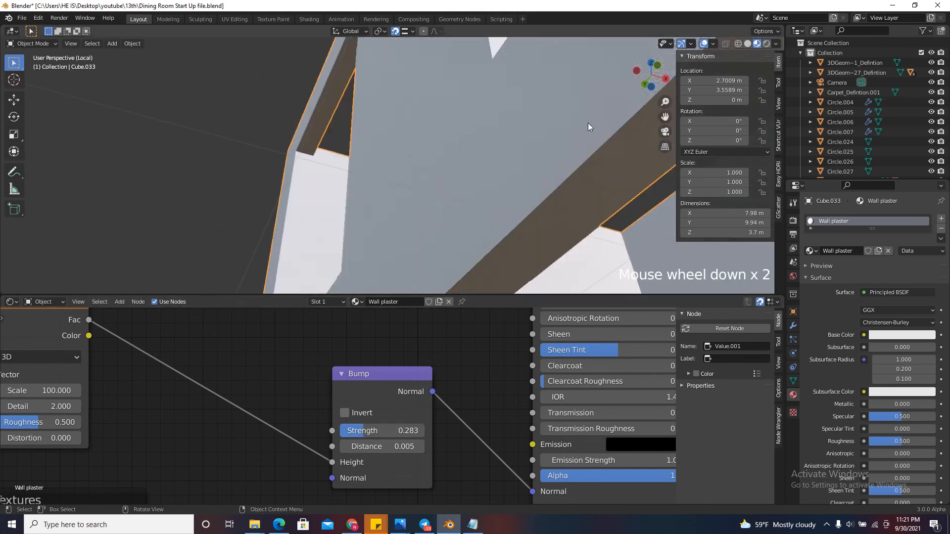
pyautogui.moveTo(639, 80); pyautogui.dragTo(744, 120, button='middle')
pyautogui.scroll(-7, 546, 174)
pyautogui.scroll(-12, 418, 352)
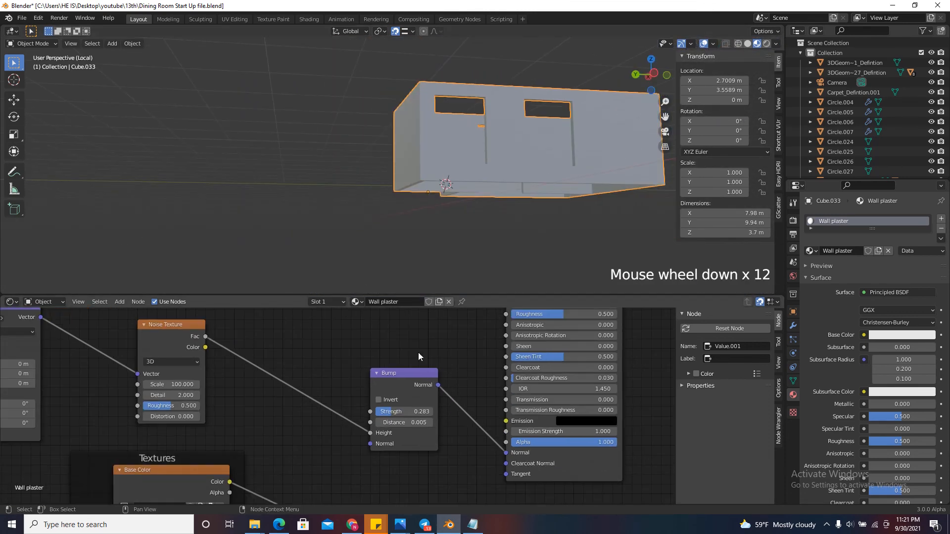
# Deselect the shader nodes and the wall object
pyautogui.scroll(-9, 445, 405)
pyautogui.scroll(5, 469, 451)
pyautogui.scroll(1, 462, 406)
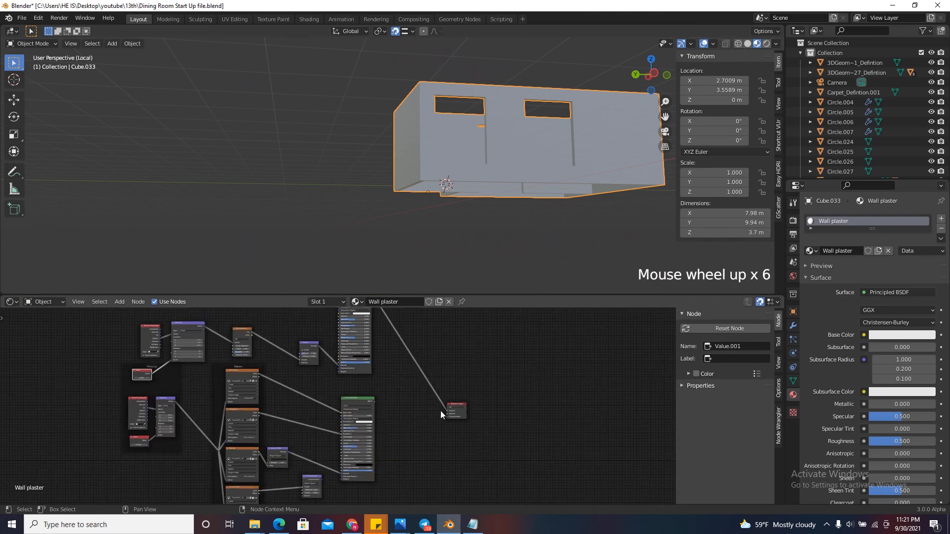
pyautogui.scroll(3, 446, 411)
pyautogui.moveTo(466, 395); pyautogui.dragTo(475, 357)
pyautogui.click(475, 357)
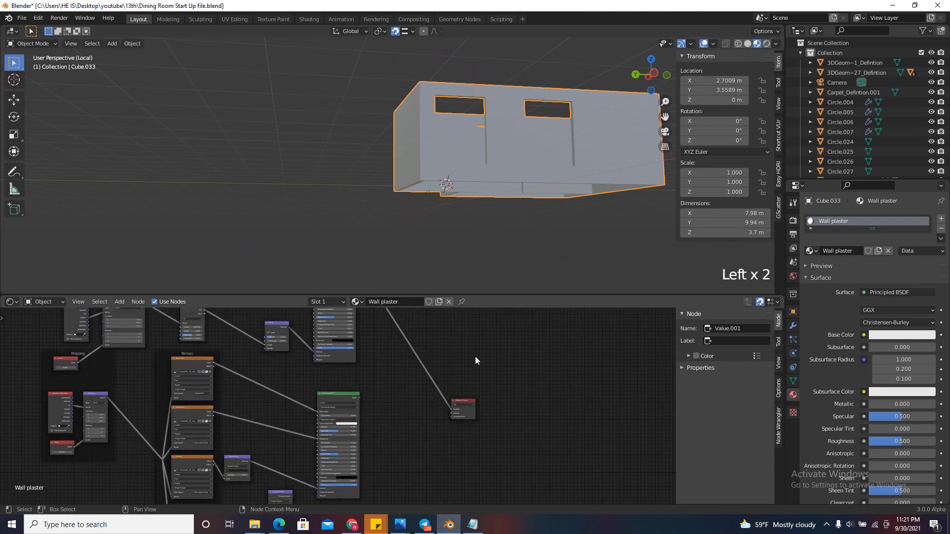
pyautogui.press('KP_Divide')
pyautogui.click(512, 206)
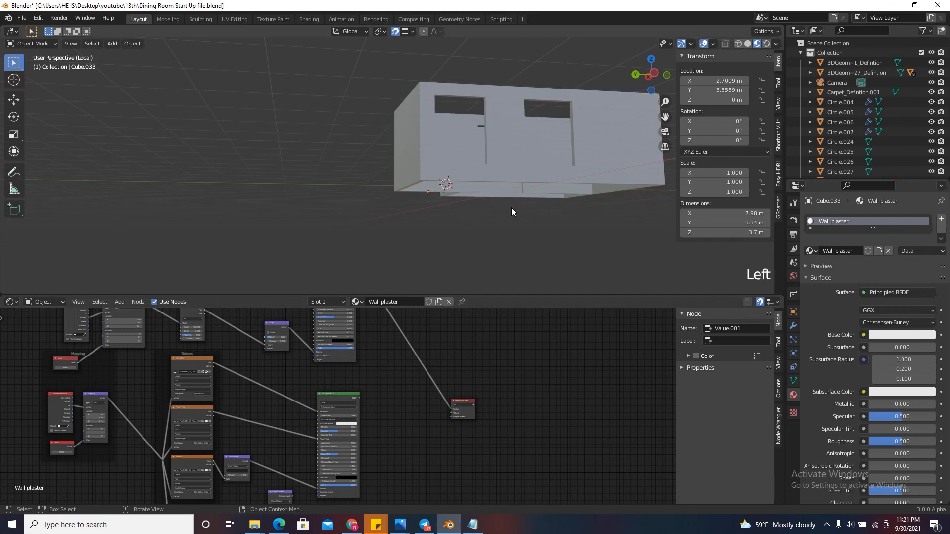
# Leave local view and hide the roof slab above the dining room
pyautogui.press('KP_Divide')
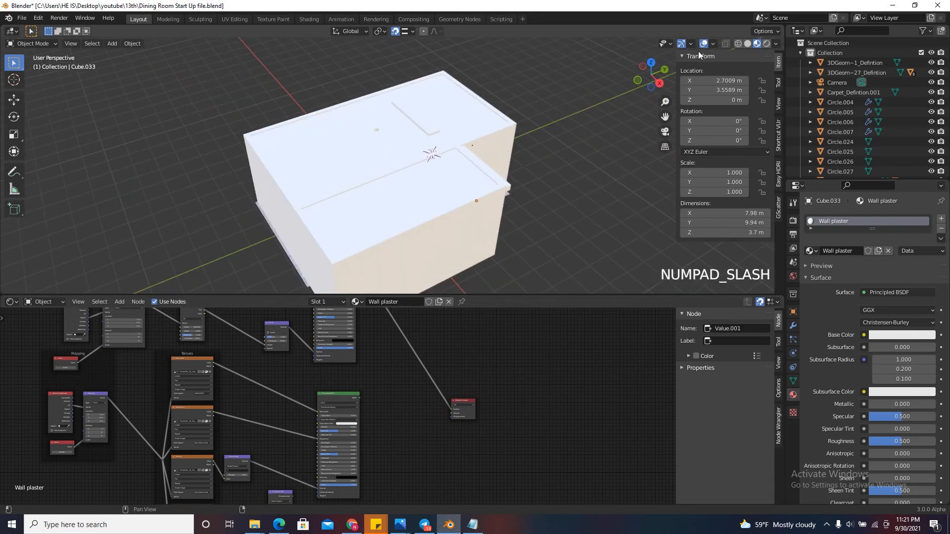
pyautogui.moveTo(653, 70); pyautogui.dragTo(640, 67)
pyautogui.click(396, 170)
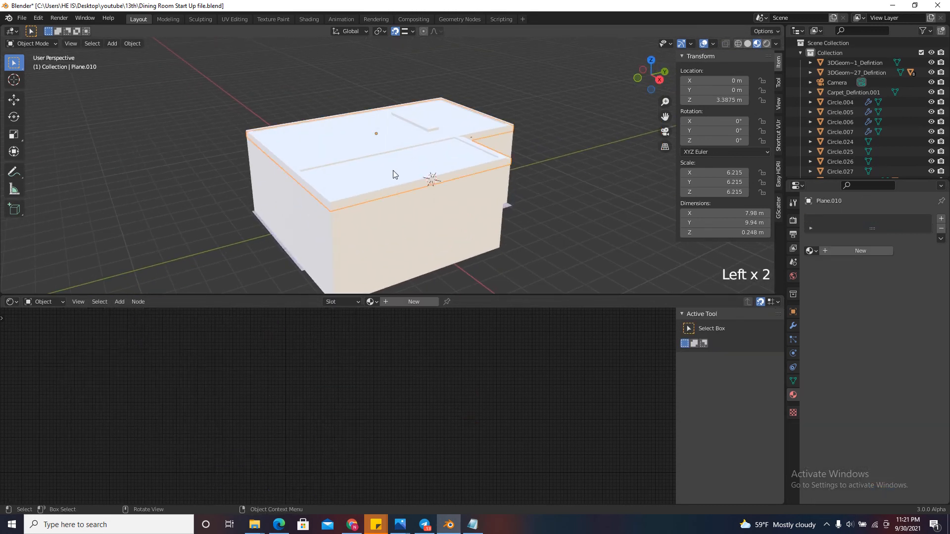
pyautogui.press('h')
pyautogui.scroll(20, 393, 174)
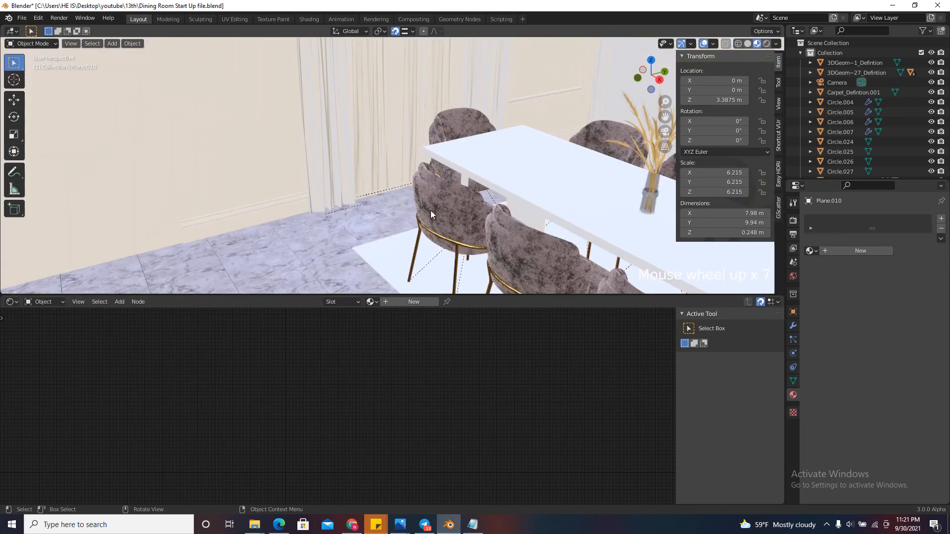
pyautogui.scroll(-7, 431, 210)
# Copy the Texture Coordinate, Mapping, Noise Texture, ColorRamp and Mix Shader nodes from the Chair leg metallic material
pyautogui.click(469, 186)
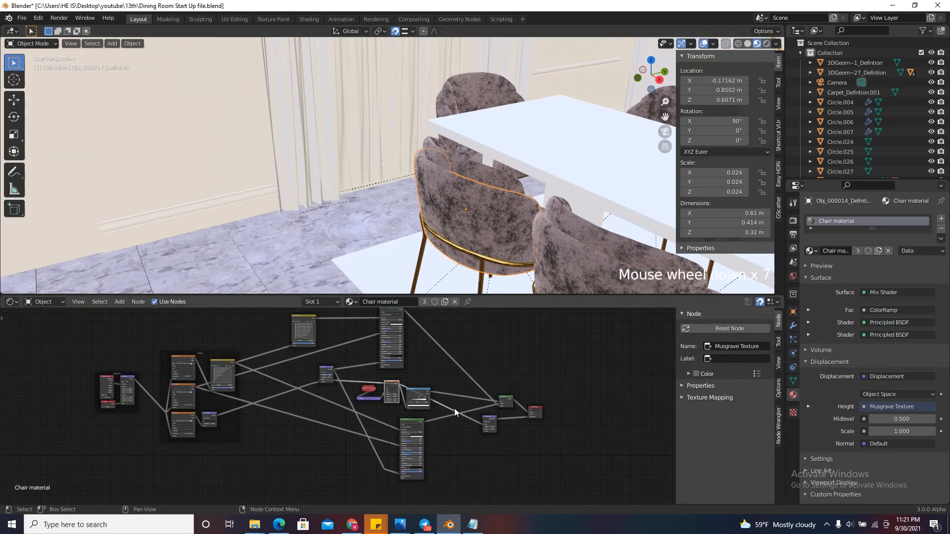
pyautogui.scroll(7, 454, 408)
pyautogui.scroll(-3, 445, 225)
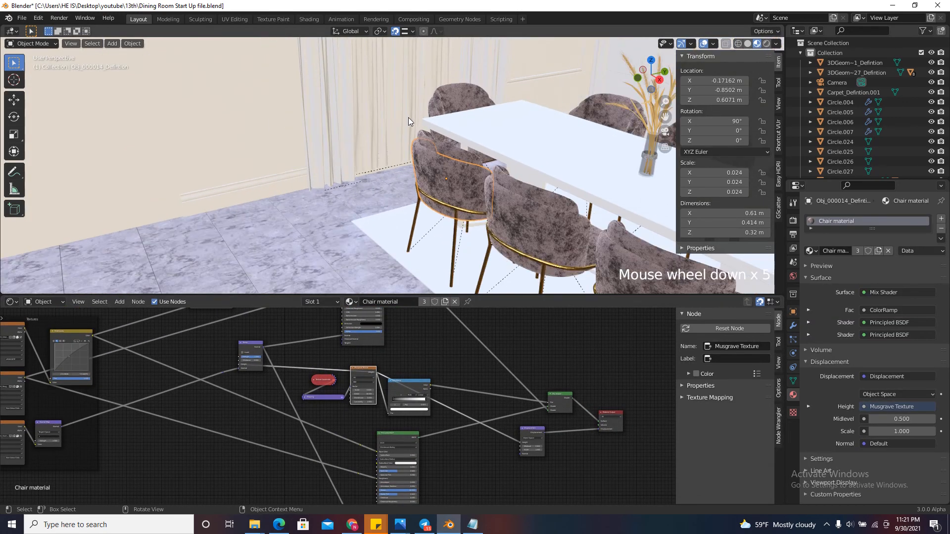
pyautogui.scroll(5, 449, 208)
pyautogui.click(448, 203)
pyautogui.scroll(-4, 450, 396)
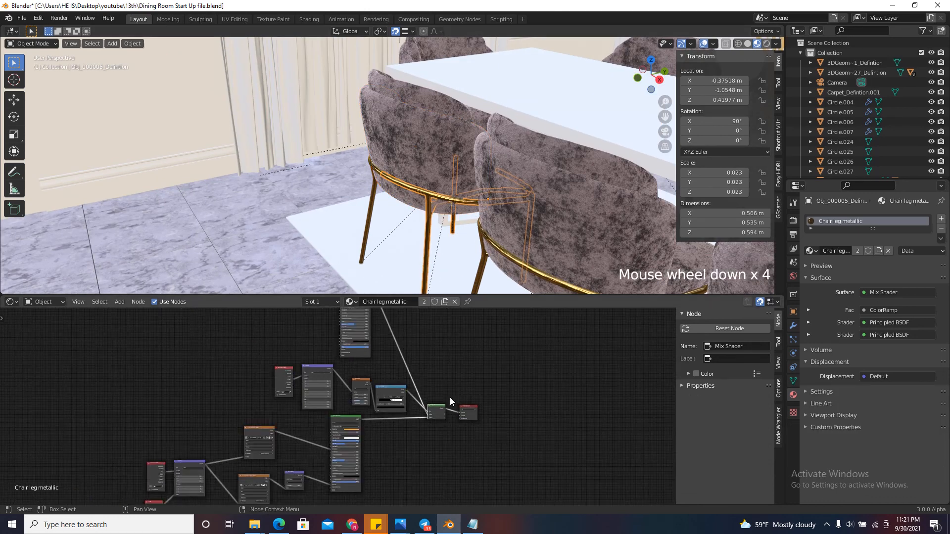
pyautogui.scroll(6, 379, 345)
pyautogui.click(195, 385)
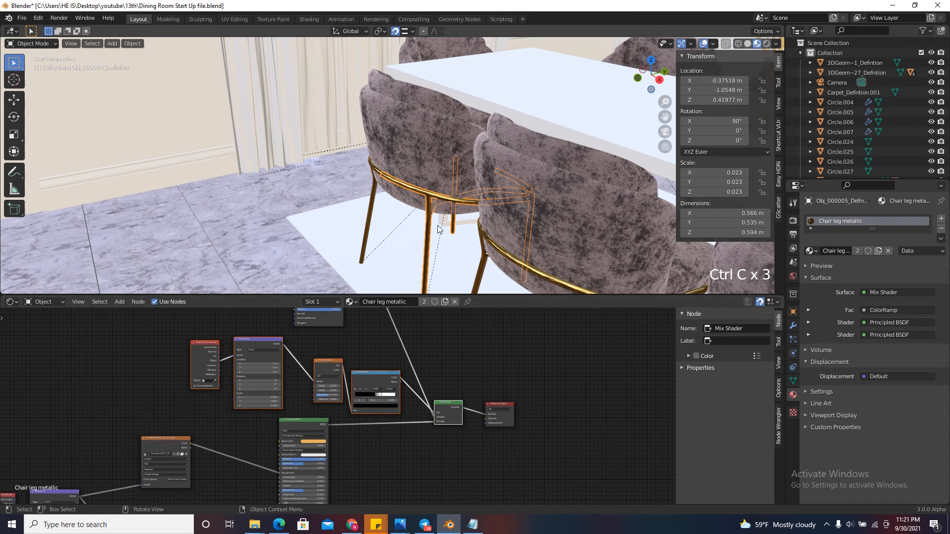
# Select the room's wall object and isolate it in local view
pyautogui.click(226, 161)
pyautogui.scroll(-14, 426, 453)
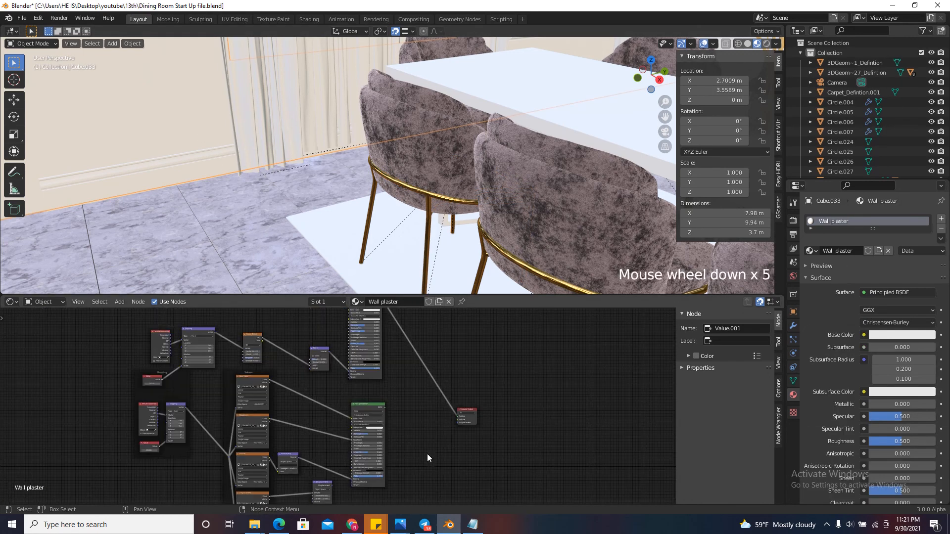
pyautogui.scroll(4, 436, 426)
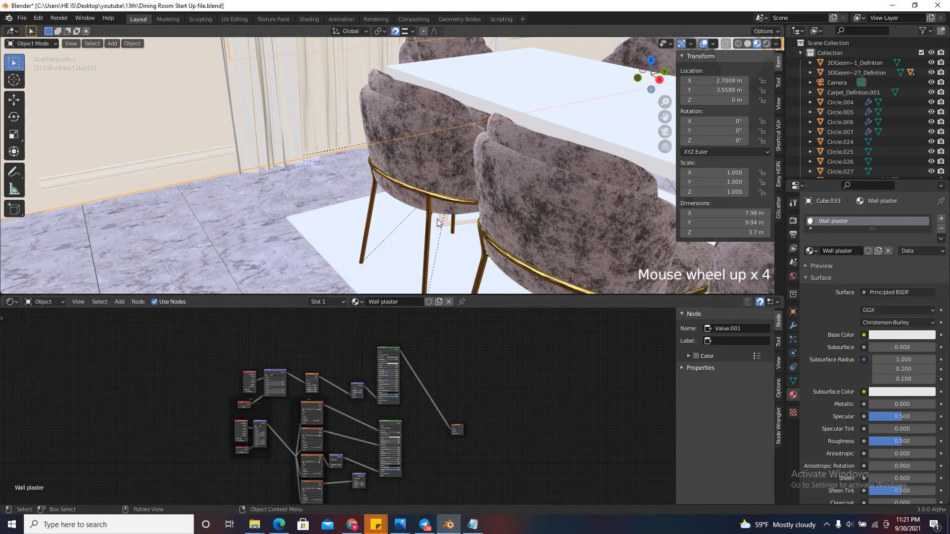
pyautogui.press('KP_Divide')
pyautogui.scroll(9, 322, 161)
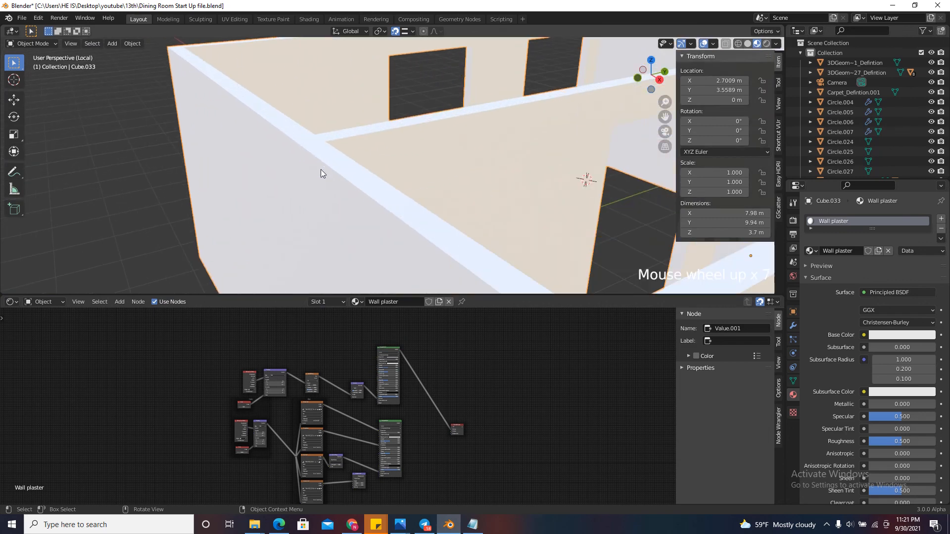
pyautogui.moveTo(641, 78)
pyautogui.mouseDown()
pyautogui.moveTo(758, 54)
pyautogui.moveTo(26, 49)
pyautogui.moveTo(648, 72)
pyautogui.mouseUp()
pyautogui.scroll(-6, 540, 184)
pyautogui.scroll(9, 322, 155)
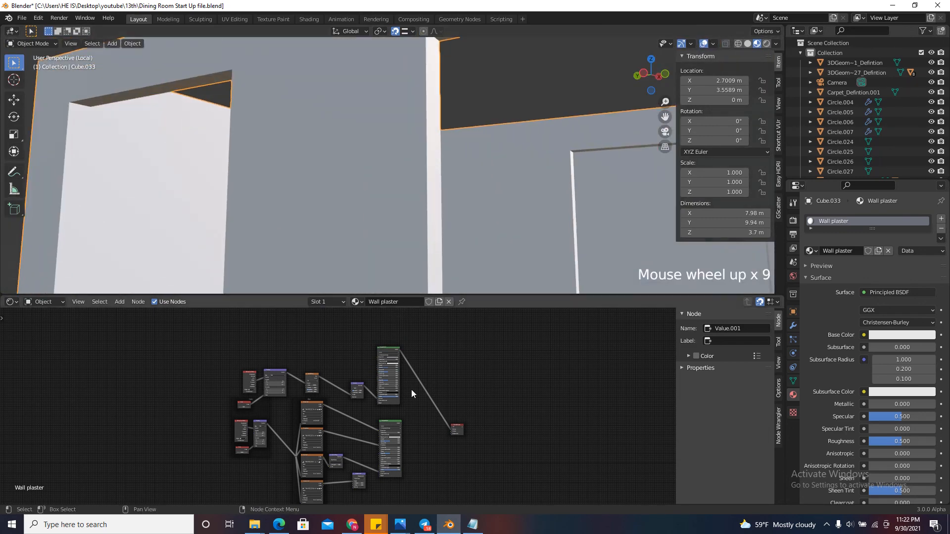
# Paste the copied noise mask and Mix Shader nodes into the Wall plaster material
pyautogui.scroll(-4, 416, 406)
pyautogui.scroll(5, 423, 428)
pyautogui.hotkey('ctrl', 'v')
pyautogui.scroll(5, 406, 428)
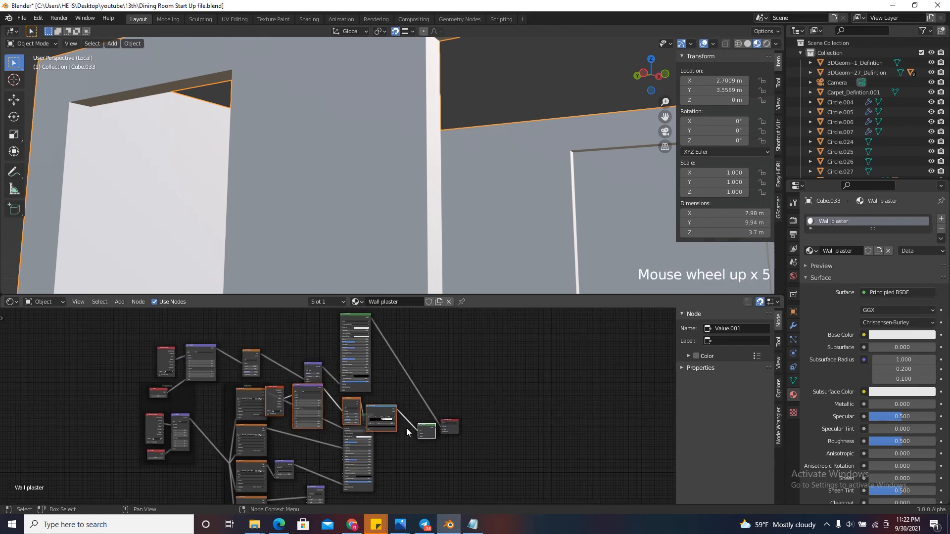
pyautogui.scroll(-12, 430, 436)
pyautogui.press('g')
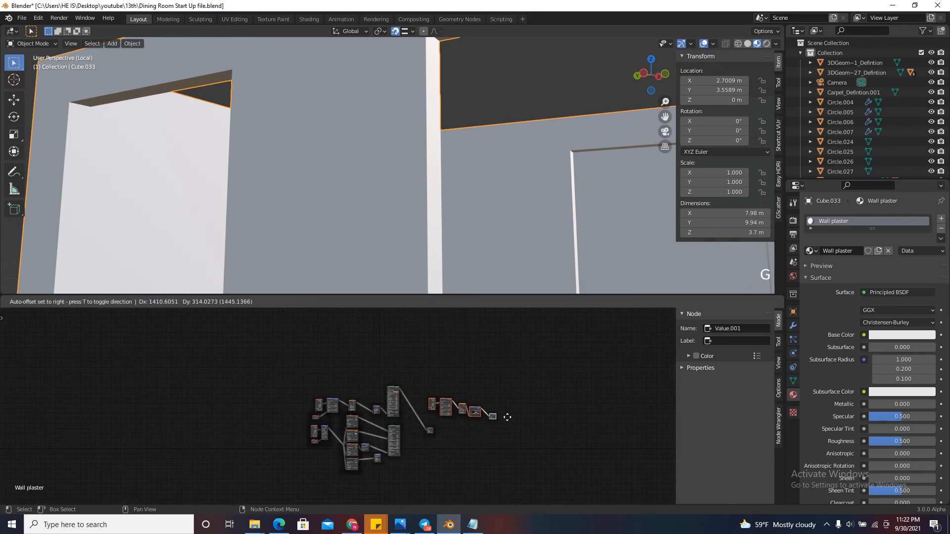
pyautogui.click(495, 415)
pyautogui.scroll(10, 441, 412)
# Move the Material Output farther right and the noise-bump shader nodes upward, away from the pasted nodes
pyautogui.moveTo(429, 422); pyautogui.dragTo(493, 375)
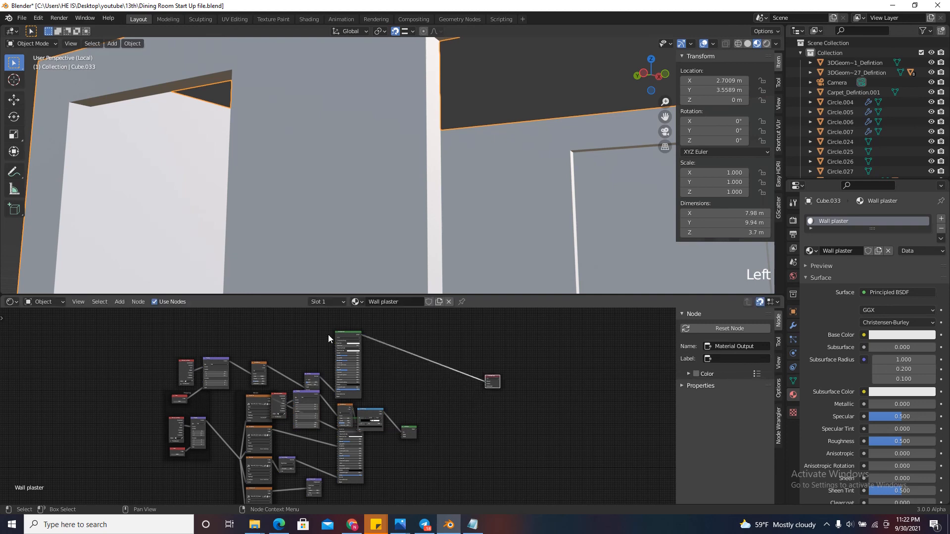
pyautogui.moveTo(346, 347); pyautogui.dragTo(328, 313)
pyautogui.scroll(5, 356, 344)
pyautogui.moveTo(357, 344); pyautogui.dragTo(188, 418)
pyautogui.press('g')
pyautogui.click(346, 366)
# Move the lower Principled BSDF, Displacement and plaster texture nodes down, clear of the pasted mask nodes
pyautogui.scroll(6, 381, 348)
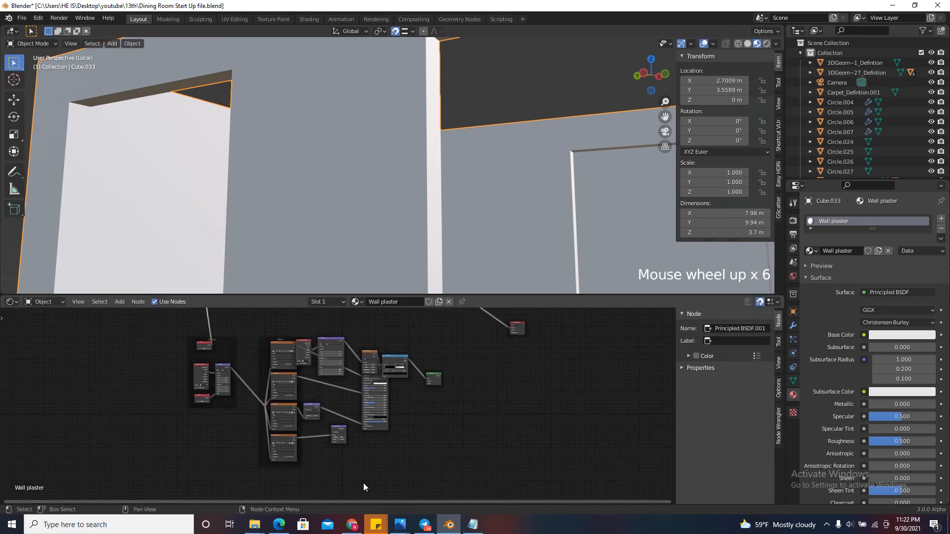
pyautogui.moveTo(387, 449); pyautogui.dragTo(331, 387)
pyautogui.press('g')
pyautogui.click(326, 419)
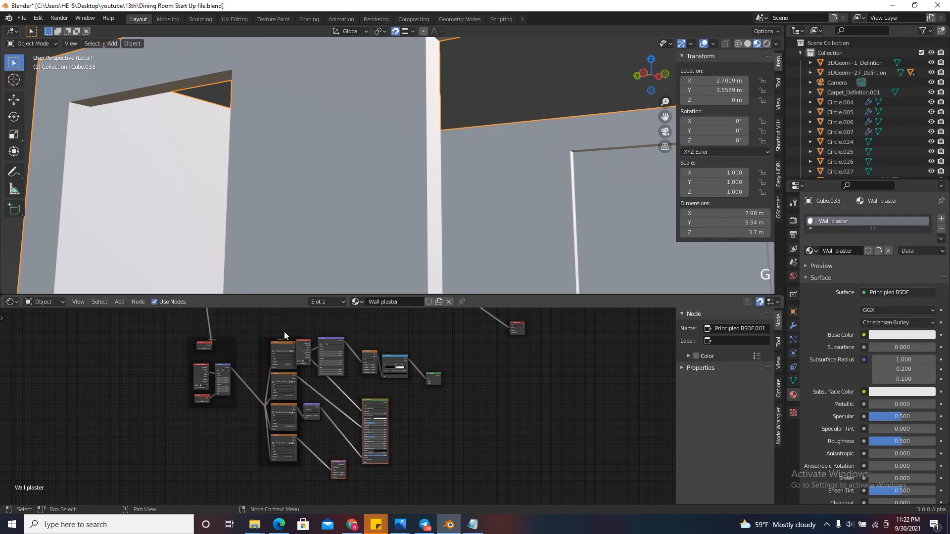
pyautogui.moveTo(284, 332); pyautogui.dragTo(259, 467)
pyautogui.press('g')
pyautogui.click(239, 492)
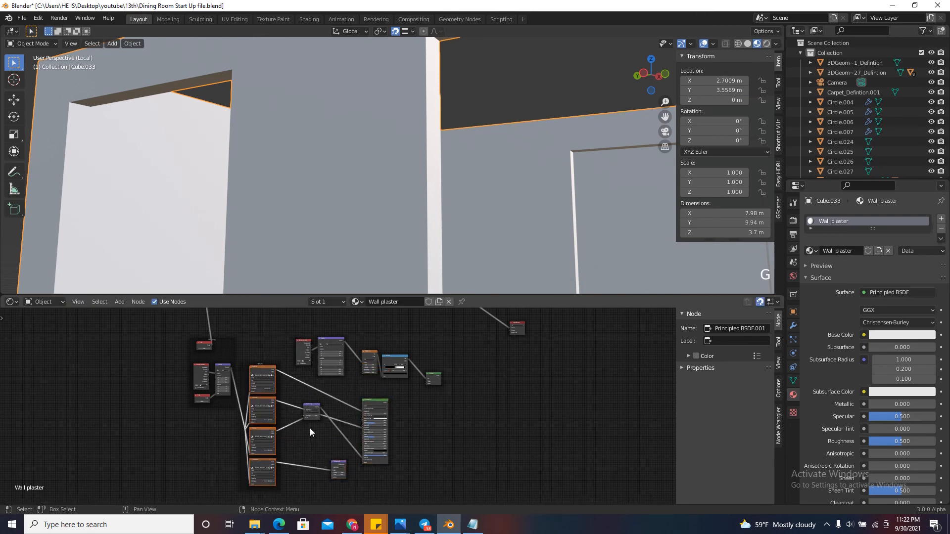
# Lower the Normal Map node beside its texture and connect the plaster-texture Principled BSDF to the Mix Shader
pyautogui.scroll(4, 310, 429)
pyautogui.moveTo(315, 399); pyautogui.dragTo(376, 431)
pyautogui.scroll(-6, 310, 428)
pyautogui.scroll(5, 416, 377)
pyautogui.scroll(6, 382, 423)
pyautogui.moveTo(298, 462); pyautogui.dragTo(401, 412)
pyautogui.scroll(-18, 388, 459)
pyautogui.scroll(4, 325, 325)
pyautogui.scroll(-3, 376, 427)
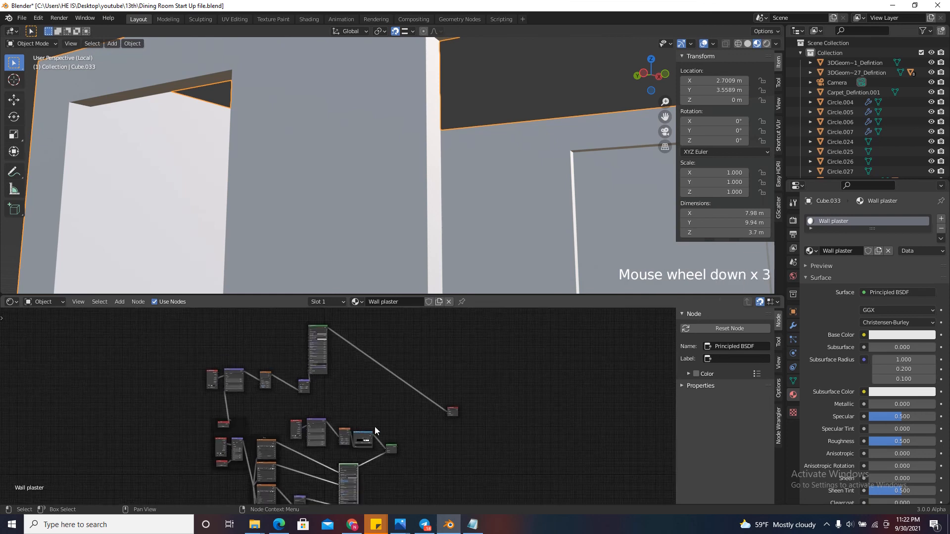
# Reposition the Mix Shader and route the noise-bump Principled BSDF through it to the Material Output's Surface
pyautogui.scroll(3, 383, 441)
pyautogui.moveTo(394, 451); pyautogui.dragTo(400, 410)
pyautogui.scroll(6, 327, 364)
pyautogui.scroll(-6, 343, 450)
pyautogui.scroll(6, 316, 346)
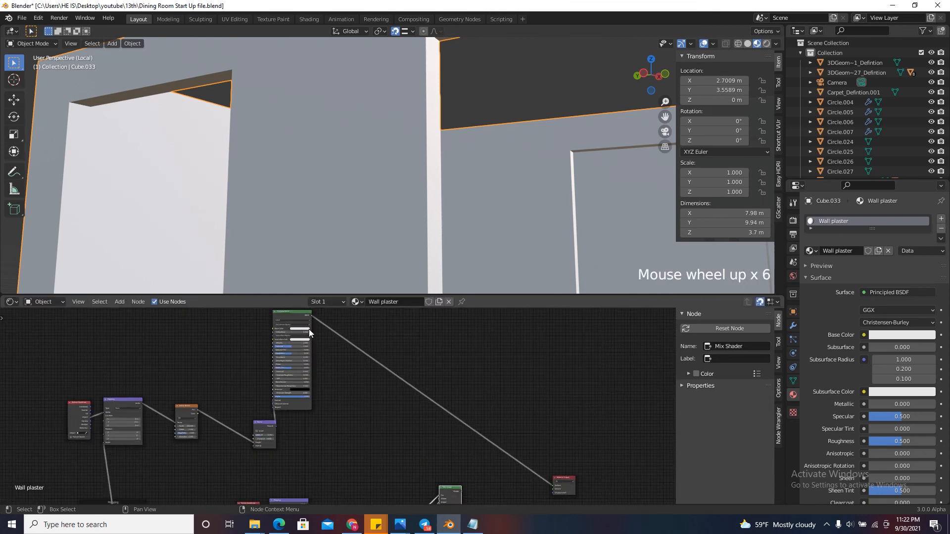
pyautogui.moveTo(310, 315); pyautogui.dragTo(572, 483)
pyautogui.scroll(4, 441, 496)
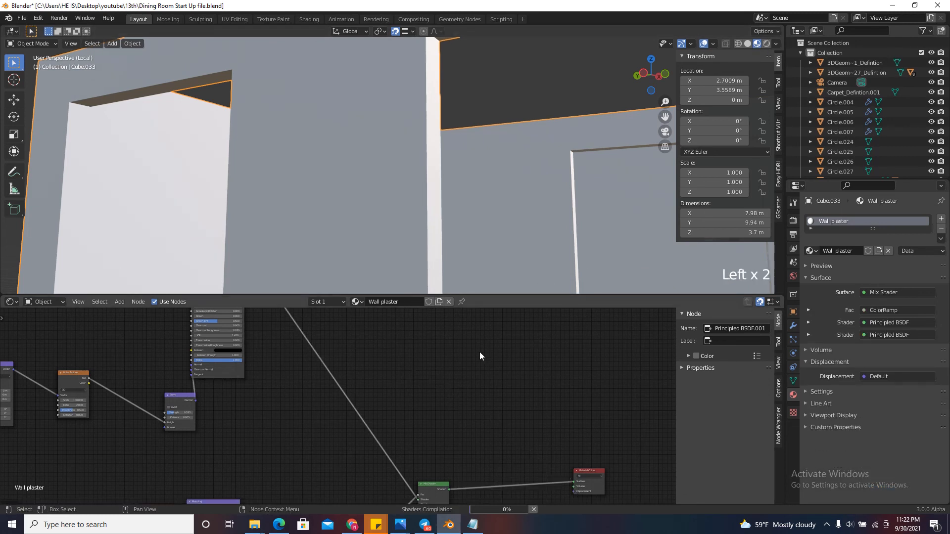
# Examine the blended plaster on the walls up close and from a distance
pyautogui.scroll(-13, 474, 360)
pyautogui.scroll(6, 474, 360)
pyautogui.scroll(-1, 395, 135)
pyautogui.scroll(-2, 361, 153)
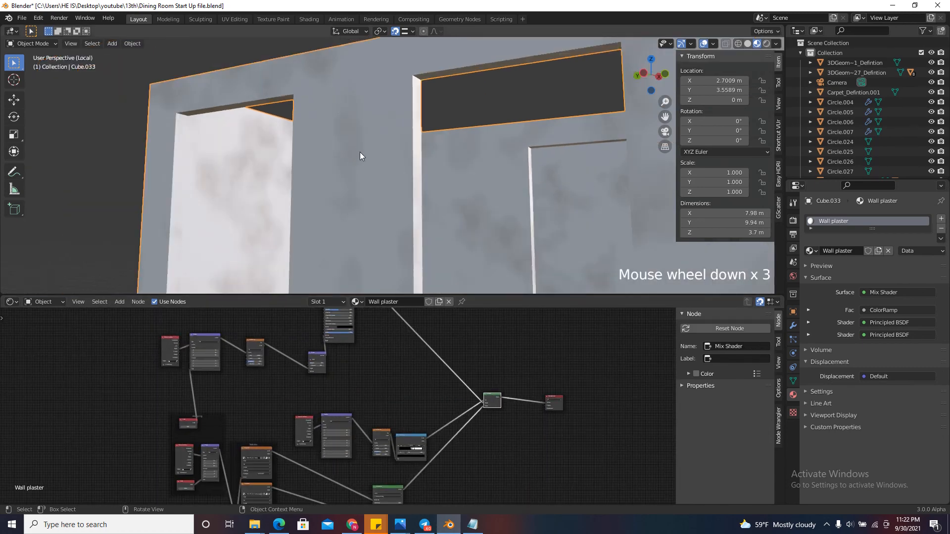
pyautogui.scroll(11, 348, 149)
pyautogui.scroll(-5, 367, 153)
pyautogui.scroll(-10, 367, 153)
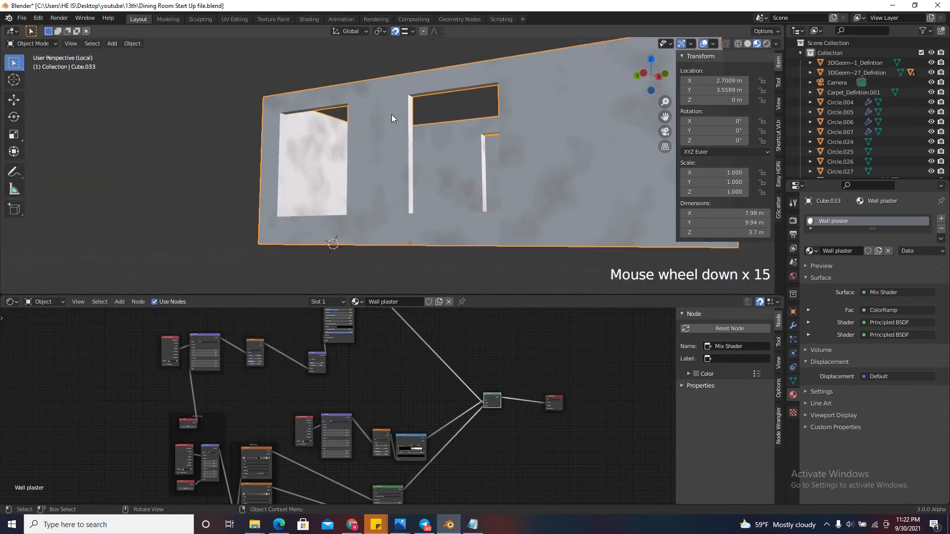
pyautogui.scroll(7, 556, 219)
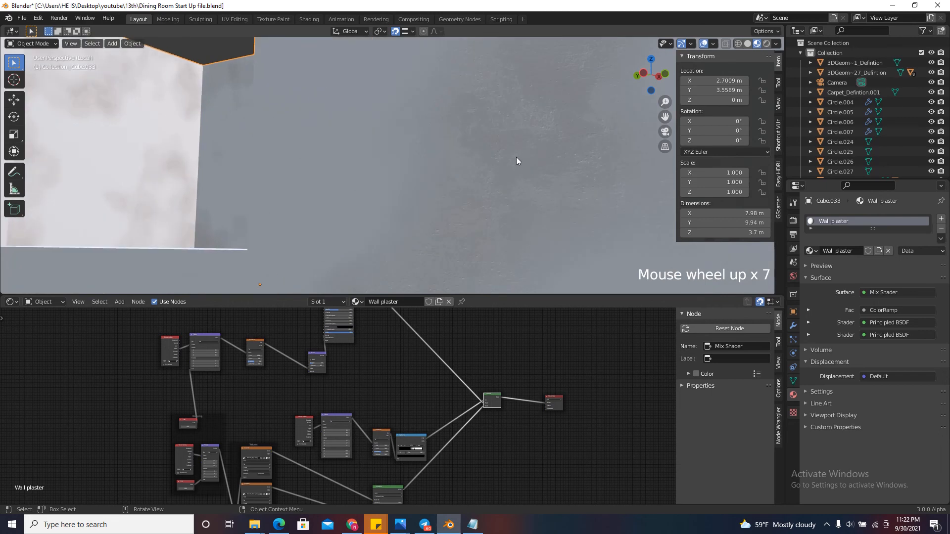
pyautogui.scroll(-8, 531, 149)
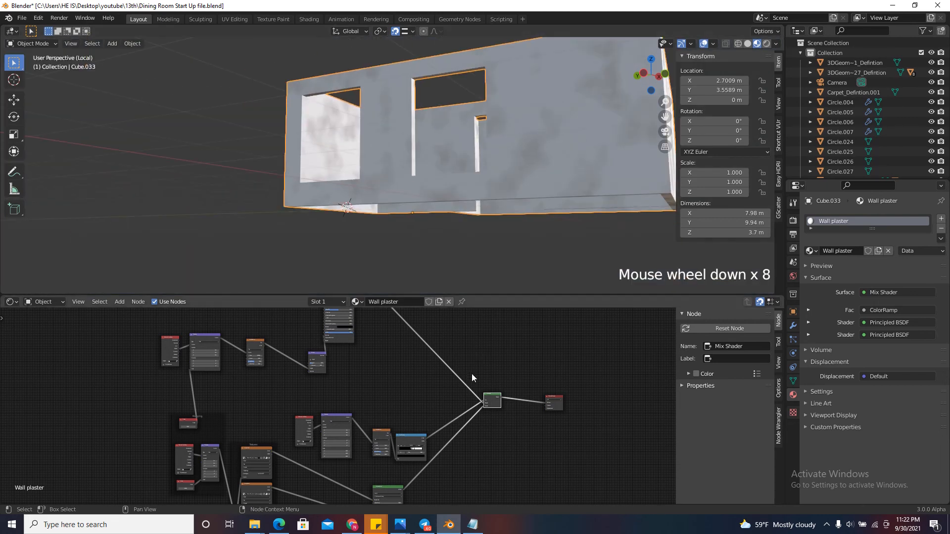
# Compare the ColorRamp mask with the Mix Shader result by previewing each in turn on the walls
pyautogui.keyDown('ctrl'); pyautogui.keyDown('shift'); pyautogui.click(408, 434); pyautogui.keyUp('shift'); pyautogui.keyUp('ctrl')
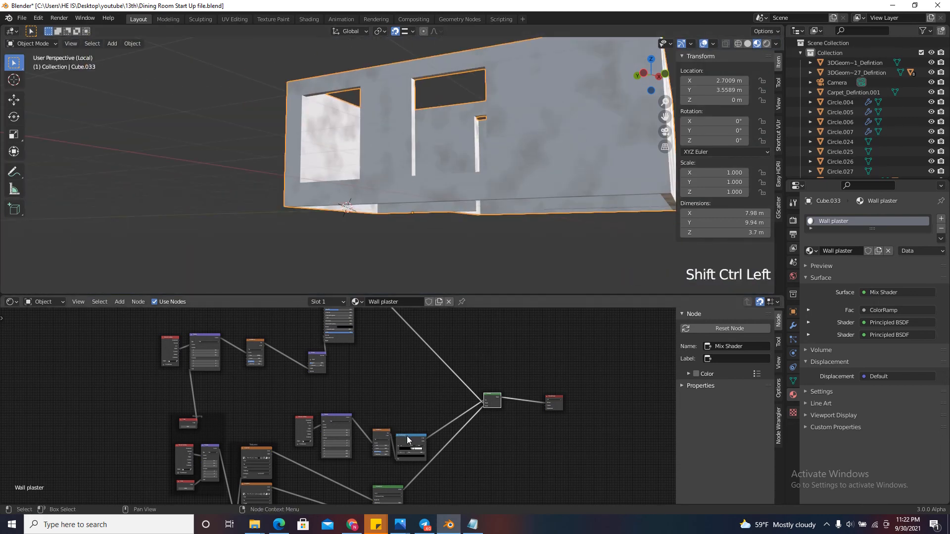
pyautogui.scroll(4, 409, 435)
pyautogui.keyDown('ctrl'); pyautogui.keyDown('shift'); pyautogui.click(410, 438); pyautogui.keyUp('shift'); pyautogui.keyUp('ctrl')
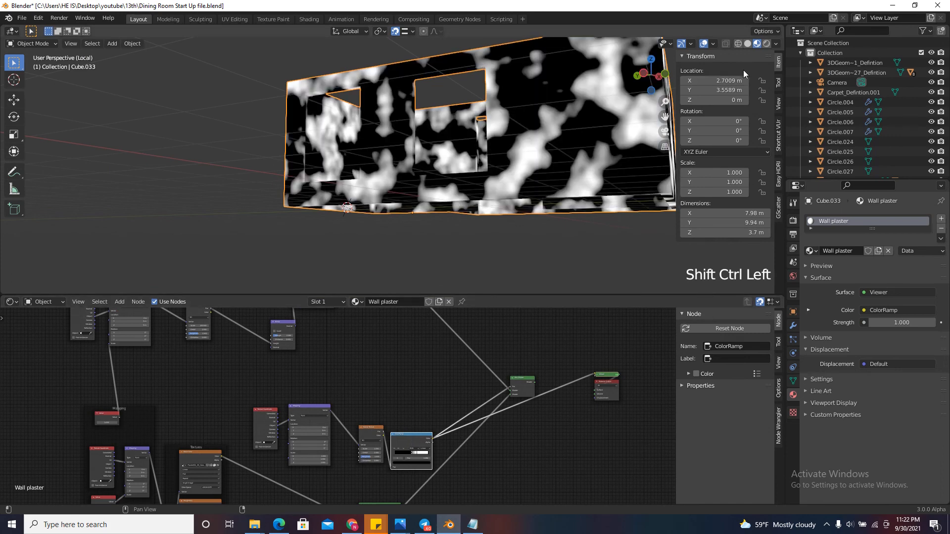
pyautogui.scroll(2, 521, 111)
pyautogui.scroll(-3, 483, 179)
pyautogui.scroll(2, 545, 170)
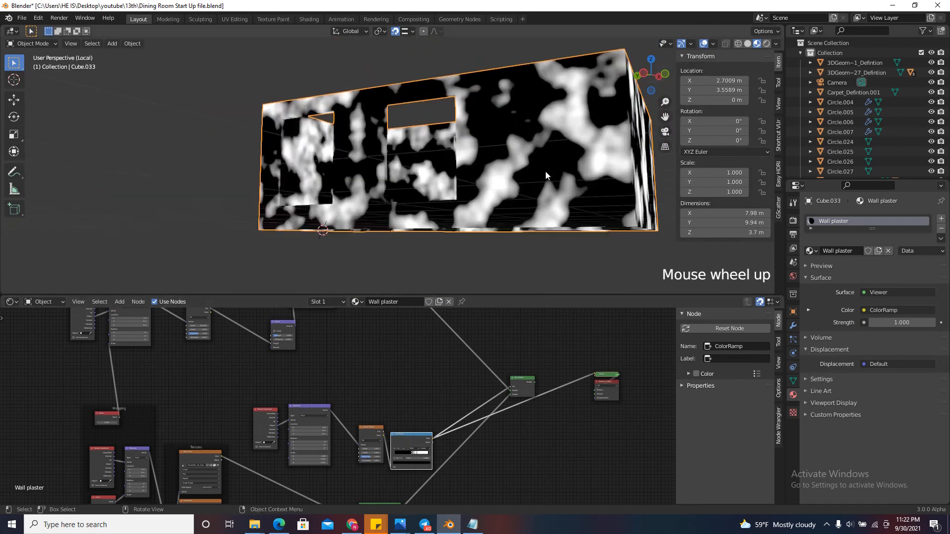
pyautogui.keyDown('ctrl'); pyautogui.keyDown('shift'); pyautogui.click(523, 382); pyautogui.keyUp('shift'); pyautogui.keyUp('ctrl')
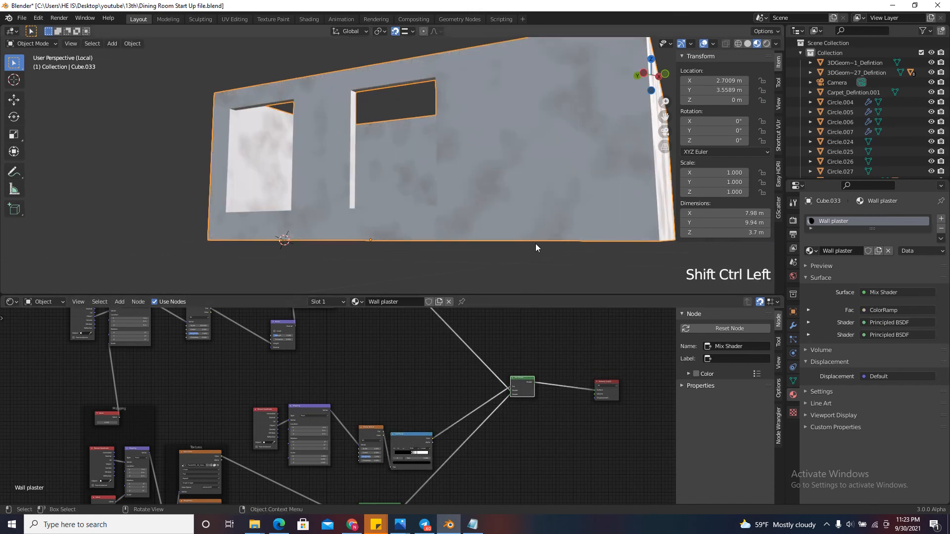
pyautogui.keyDown('ctrl'); pyautogui.keyDown('shift'); pyautogui.click(412, 438); pyautogui.keyUp('shift'); pyautogui.keyUp('ctrl')
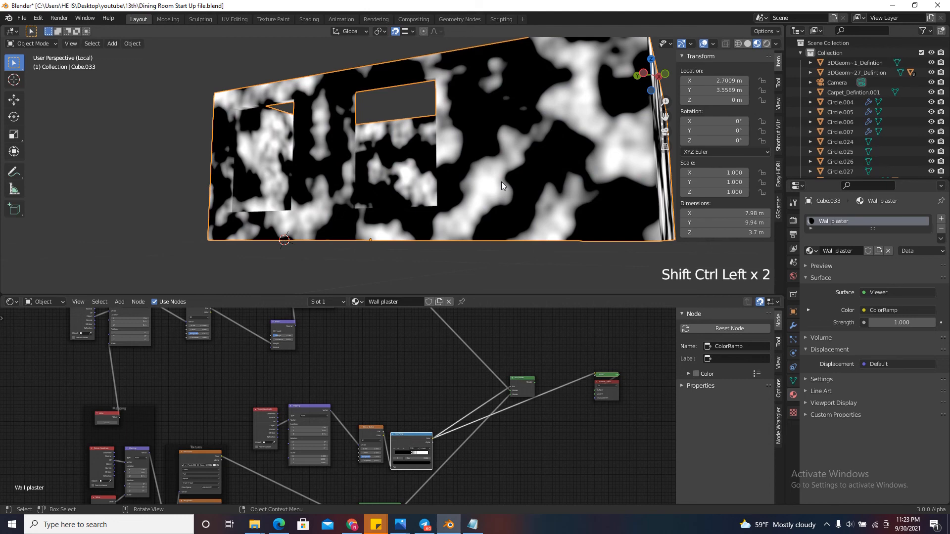
pyautogui.scroll(4, 515, 379)
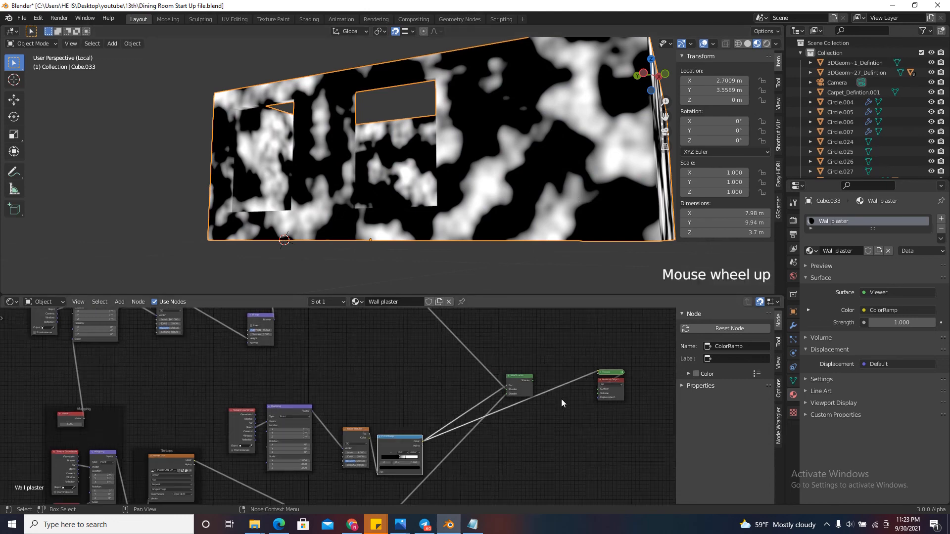
pyautogui.keyDown('ctrl'); pyautogui.keyDown('shift'); pyautogui.click(509, 372); pyautogui.keyUp('shift'); pyautogui.keyUp('ctrl')
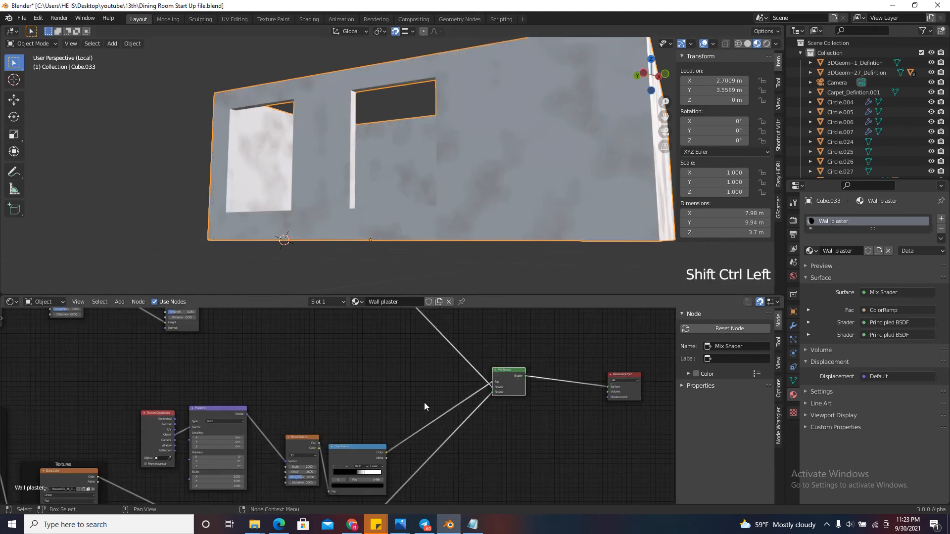
pyautogui.scroll(-4, 410, 426)
# Space out the mask's ColorRamp and Noise Texture nodes and check the blotches on the wall surfaces
pyautogui.click(376, 447)
pyautogui.moveTo(375, 447); pyautogui.dragTo(378, 425)
pyautogui.moveTo(442, 271); pyautogui.dragTo(527, 234, button='middle')
pyautogui.scroll(13, 577, 210)
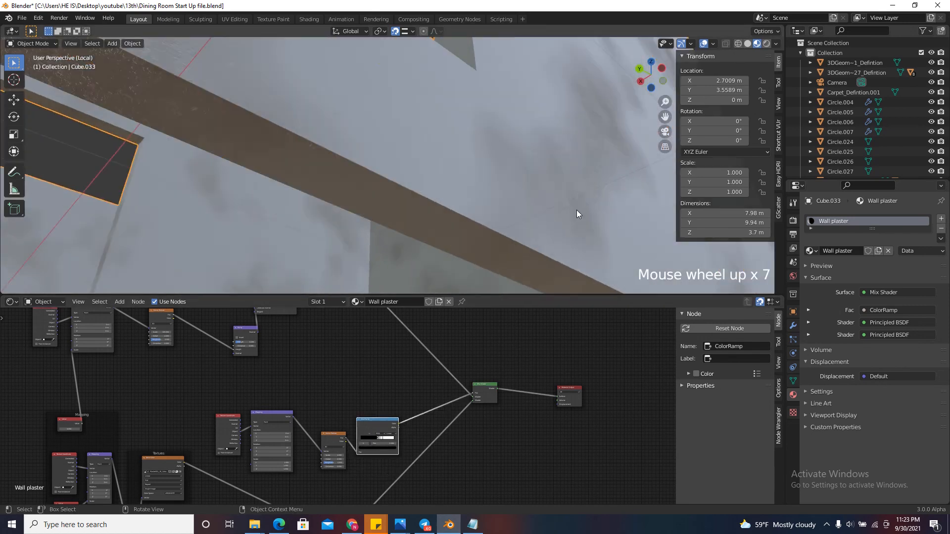
pyautogui.scroll(-5, 510, 221)
pyautogui.scroll(-3, 511, 226)
pyautogui.scroll(-7, 402, 419)
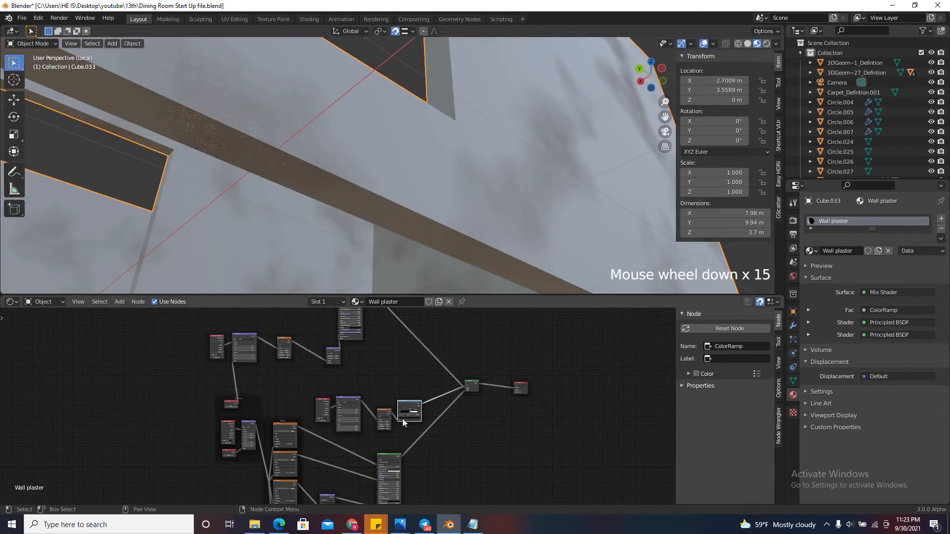
pyautogui.scroll(9, 378, 418)
pyautogui.moveTo(374, 424); pyautogui.dragTo(354, 390)
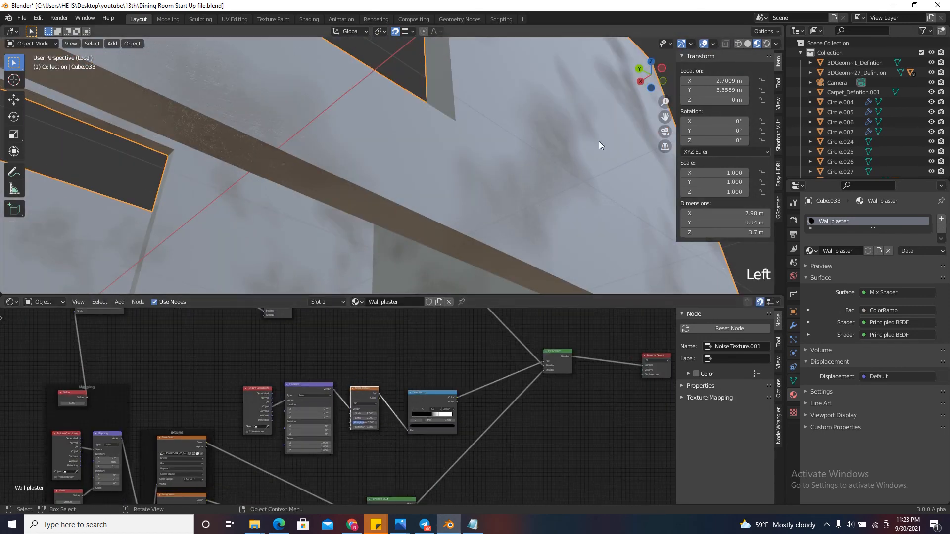
pyautogui.click(652, 84)
pyautogui.scroll(-6, 513, 226)
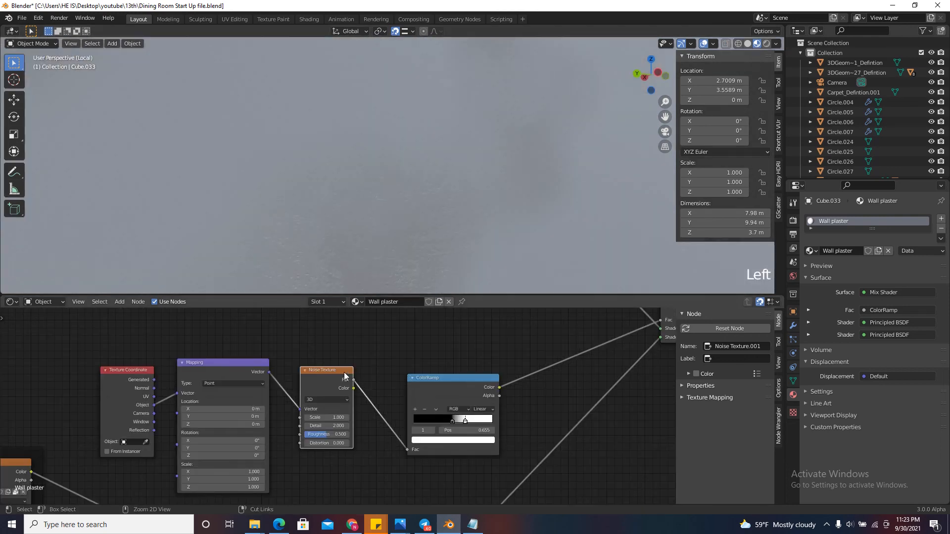
# Preview the ColorRamp mask on the walls and view the black-and-white blotches across the whole room
pyautogui.keyDown('ctrl'); pyautogui.keyDown('shift'); pyautogui.click(415, 377); pyautogui.keyUp('shift'); pyautogui.keyUp('ctrl')
pyautogui.scroll(-7, 441, 381)
pyautogui.scroll(-11, 512, 130)
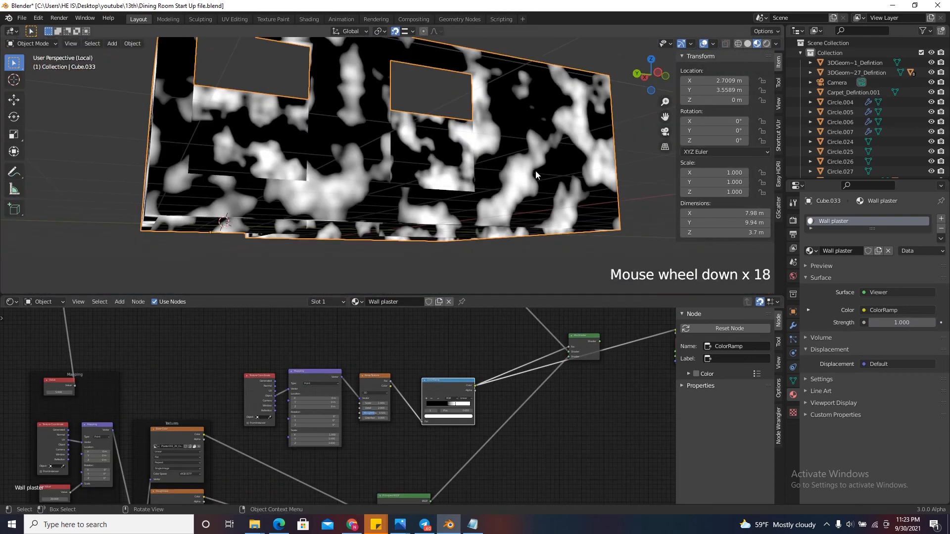
pyautogui.moveTo(662, 75); pyautogui.dragTo(586, 97)
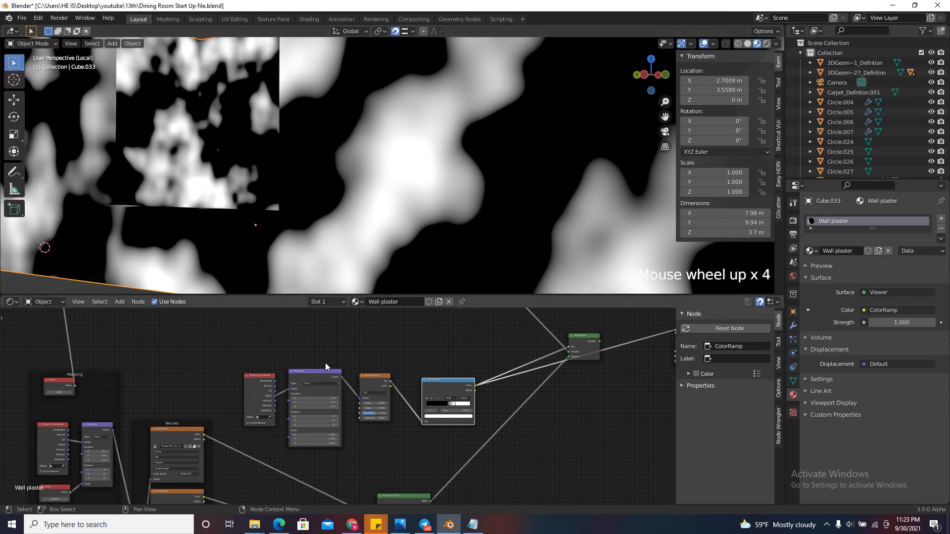
# Set the mask Noise Texture's Detail to 16 and its Roughness to 0.825
pyautogui.scroll(16, 337, 376)
pyautogui.click(381, 406)
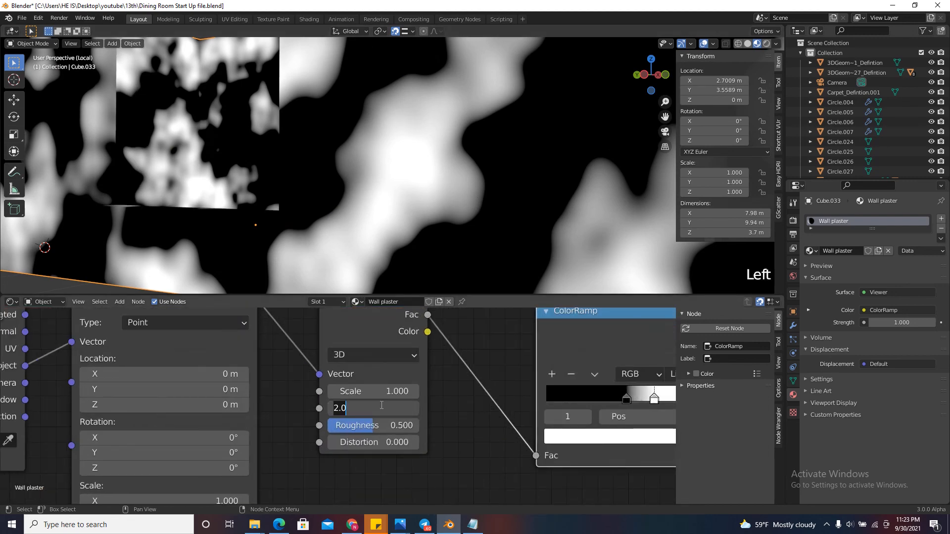
pyautogui.write('16')
pyautogui.press('Return')
pyautogui.scroll(-4, 468, 207)
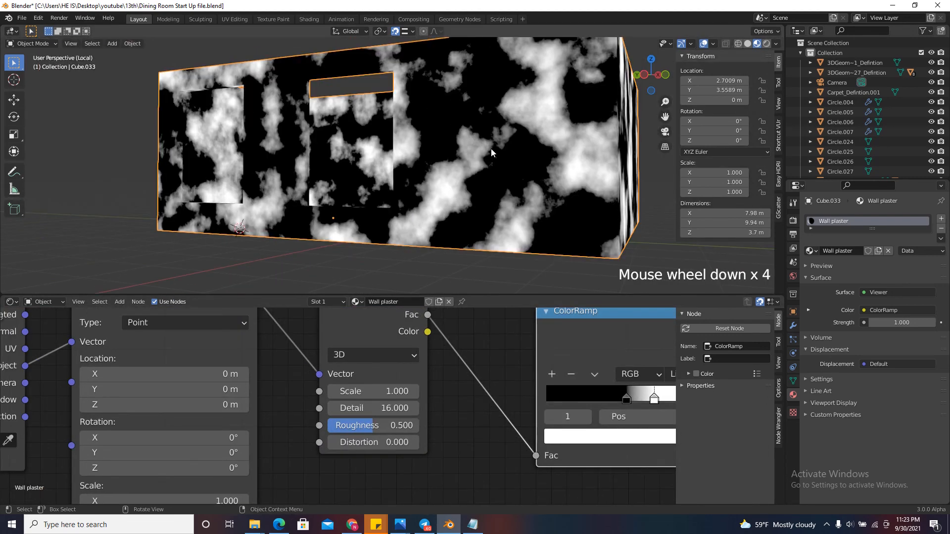
pyautogui.scroll(2, 353, 462)
pyautogui.moveTo(375, 425); pyautogui.dragTo(415, 423)
pyautogui.scroll(-12, 285, 447)
pyautogui.scroll(-7, 346, 435)
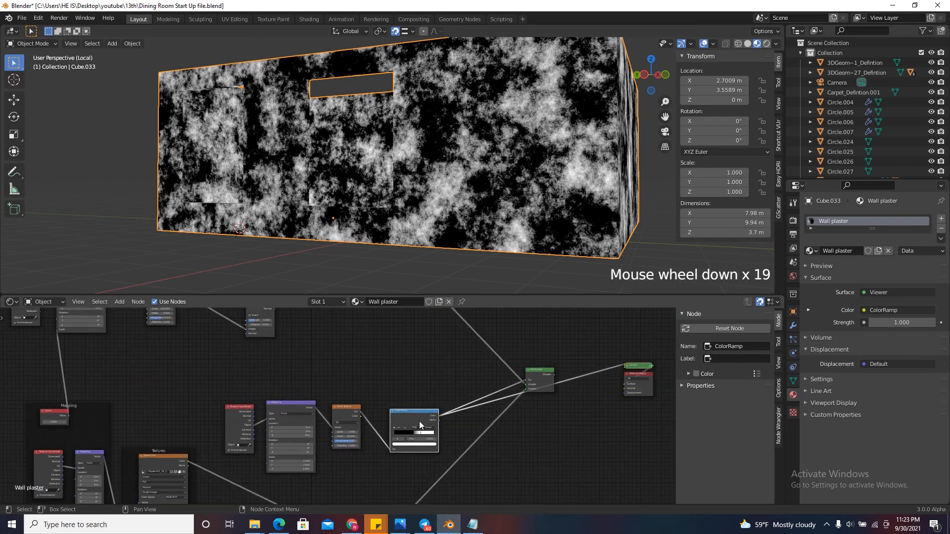
# Preview the Mix Shader result and examine the blended plaster on the walls from several angles and up close
pyautogui.keyDown('ctrl'); pyautogui.keyDown('shift'); pyautogui.click(540, 373); pyautogui.keyUp('shift'); pyautogui.keyUp('ctrl')
pyautogui.scroll(5, 444, 196)
pyautogui.scroll(-8, 443, 200)
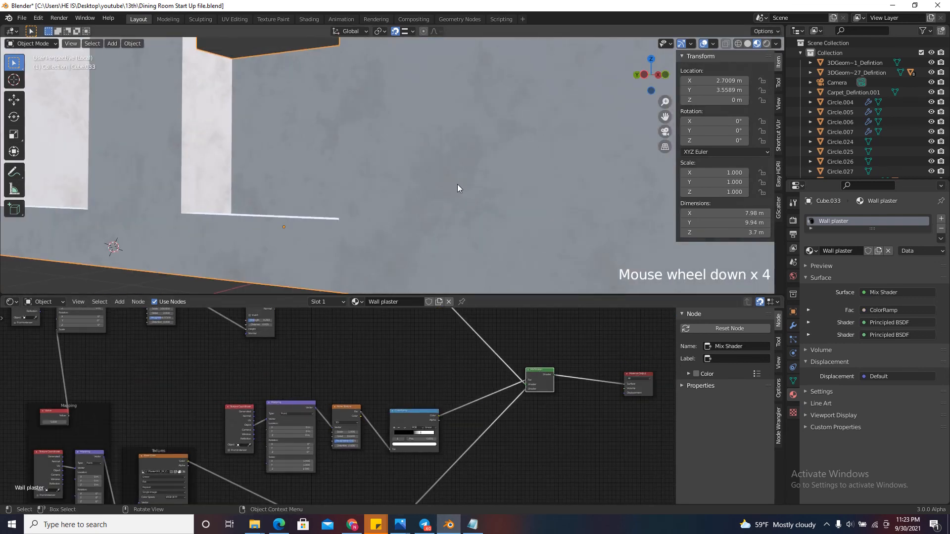
pyautogui.moveTo(649, 75); pyautogui.dragTo(533, 172)
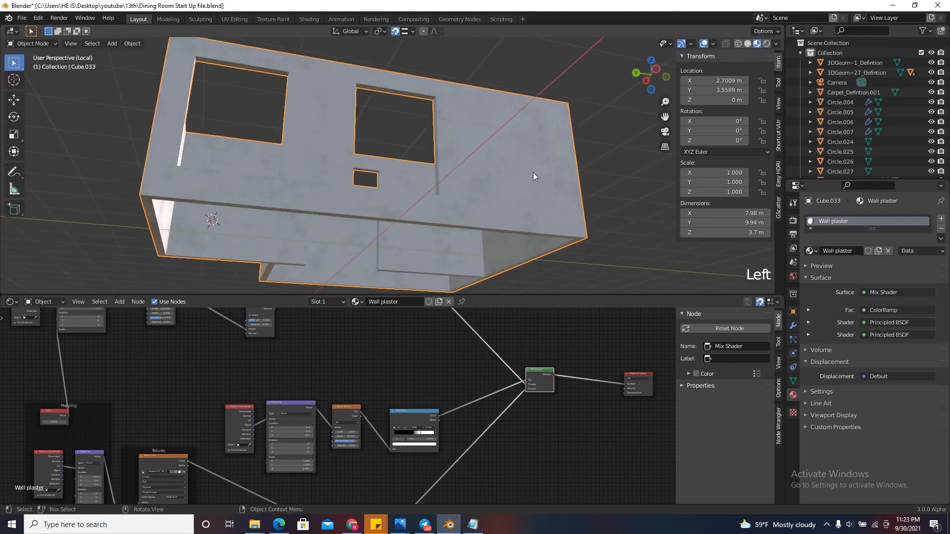
pyautogui.scroll(8, 476, 175)
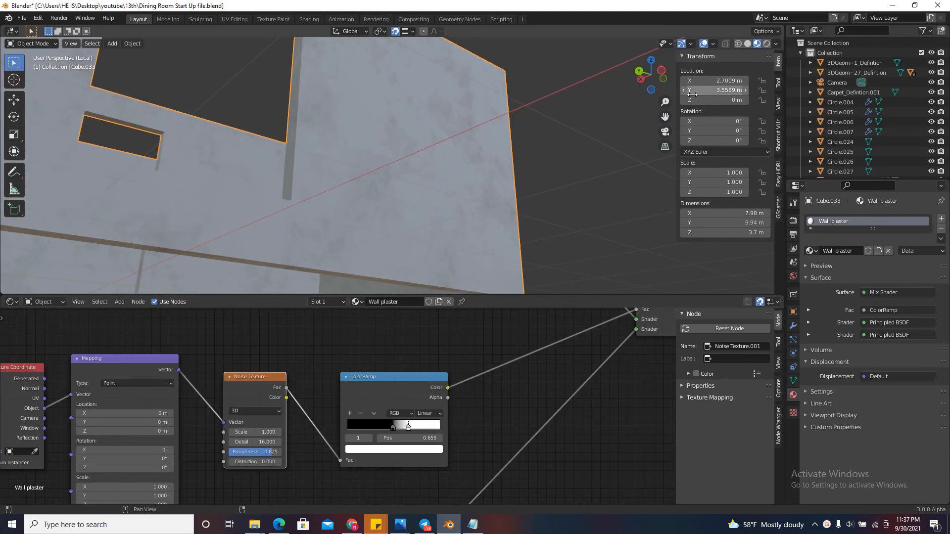
pyautogui.moveTo(651, 76); pyautogui.dragTo(644, 78)
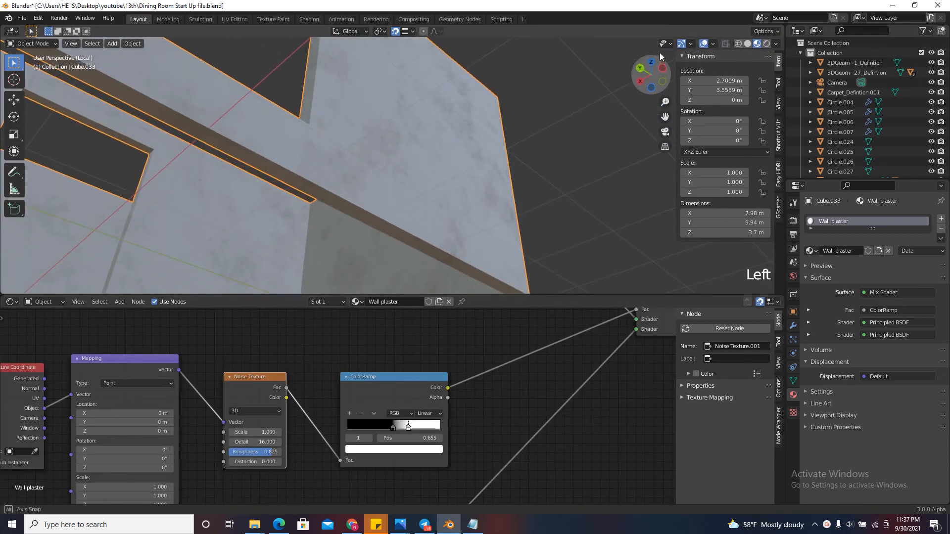
pyautogui.scroll(5, 398, 163)
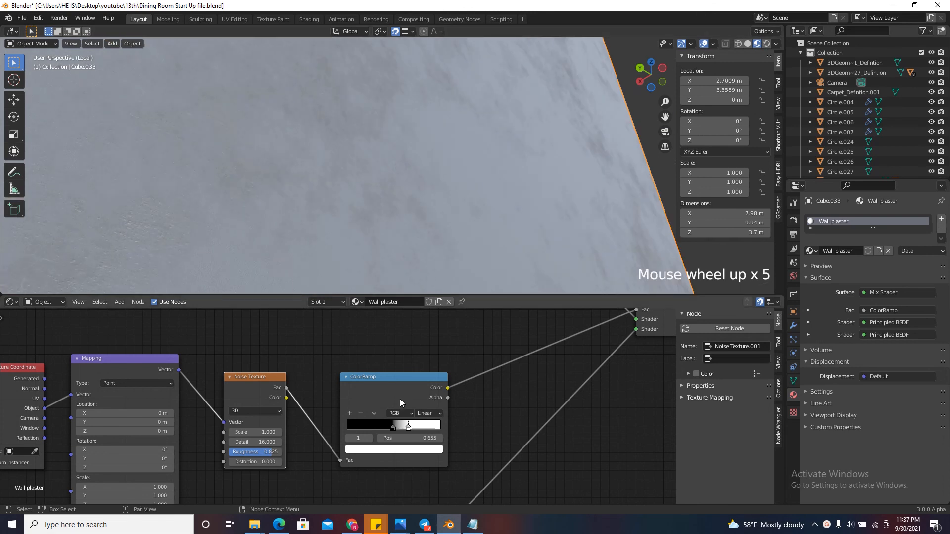
# Try darkening the white stop of the mask's ColorRamp, return it to full white and review the walls from outside
pyautogui.scroll(-4, 408, 431)
pyautogui.click(415, 390)
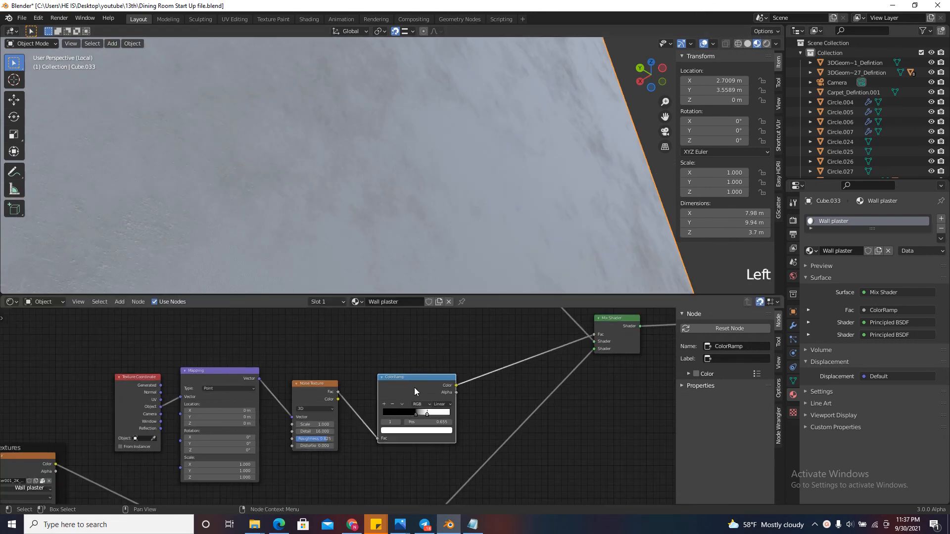
pyautogui.scroll(4, 432, 411)
pyautogui.click(432, 411)
pyautogui.click(433, 434)
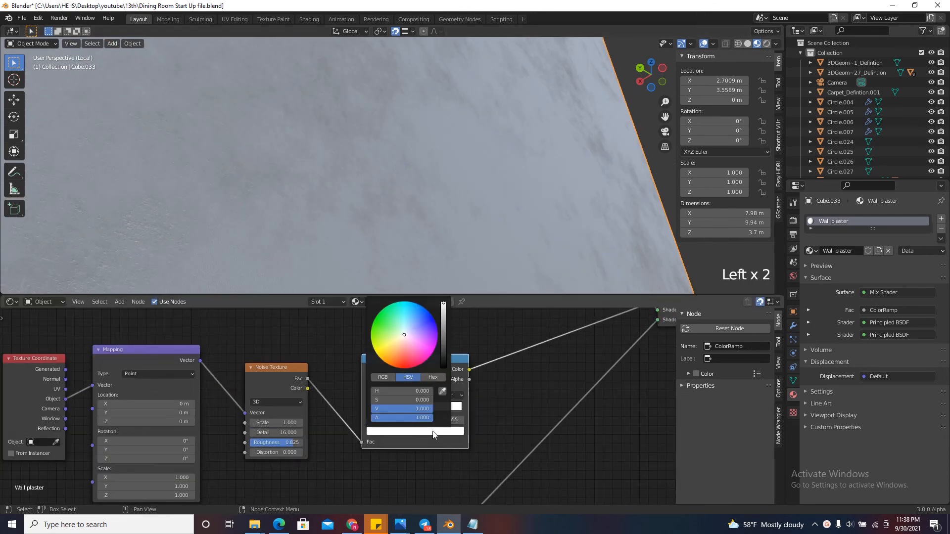
pyautogui.moveTo(443, 309)
pyautogui.mouseDown()
pyautogui.moveTo(448, 333)
pyautogui.moveTo(454, 287)
pyautogui.moveTo(468, 371)
pyautogui.moveTo(445, 303)
pyautogui.mouseUp()
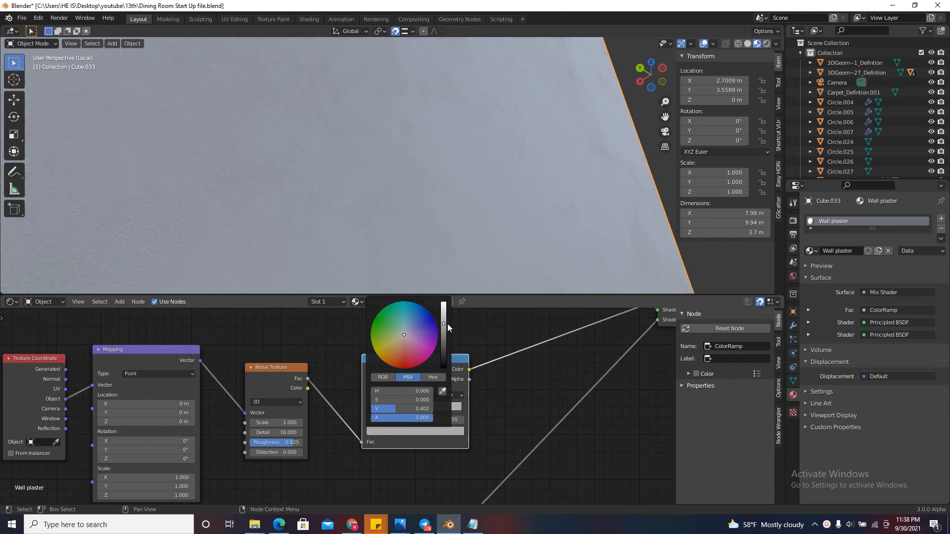
pyautogui.scroll(-1, 435, 185)
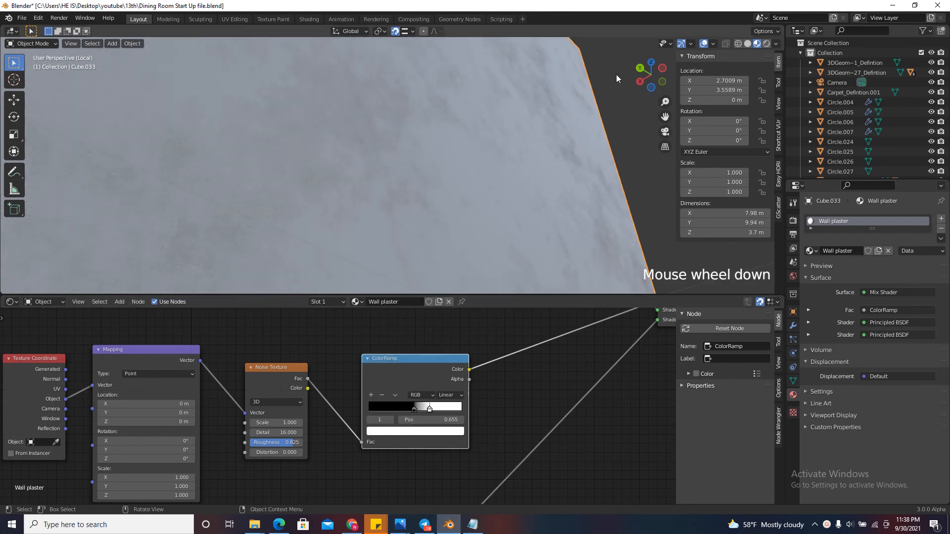
pyautogui.moveTo(634, 81)
pyautogui.mouseDown()
pyautogui.moveTo(625, 86)
pyautogui.moveTo(638, 83)
pyautogui.mouseUp()
pyautogui.scroll(-7, 470, 182)
pyautogui.scroll(-4, 395, 438)
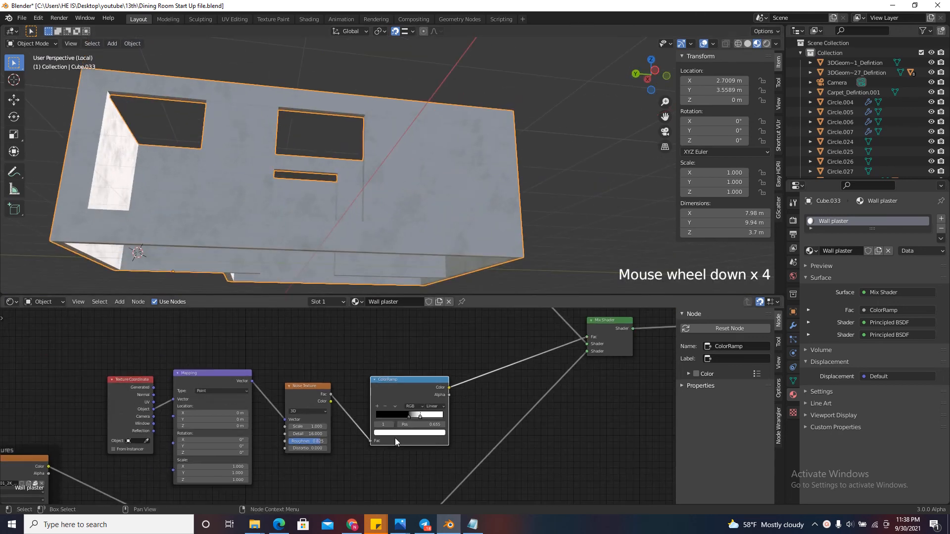
# Add a Musgrave Texture node above the mask's Noise Texture
pyautogui.click(302, 386)
pyautogui.scroll(-6, 355, 474)
pyautogui.scroll(3, 336, 397)
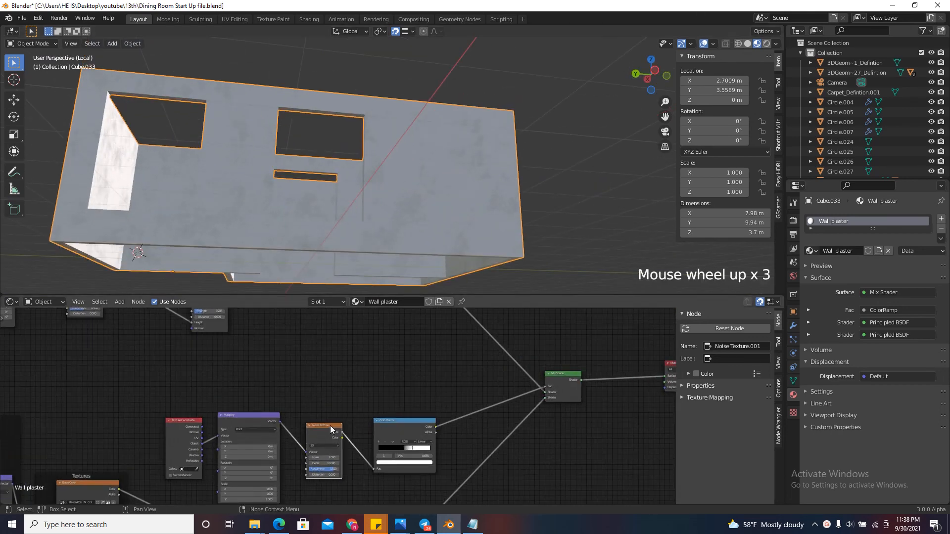
pyautogui.scroll(4, 330, 429)
pyautogui.hotkey('shift', 'a')
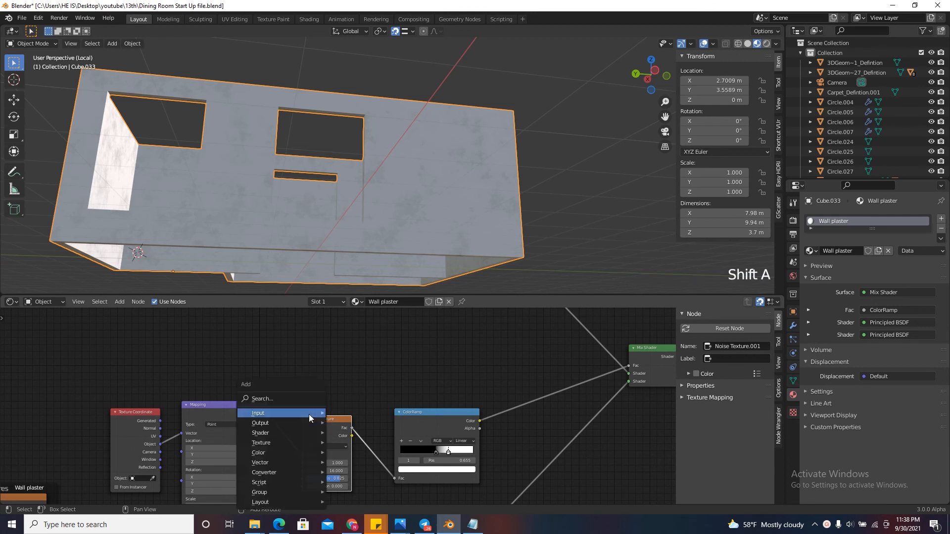
pyautogui.click(296, 403)
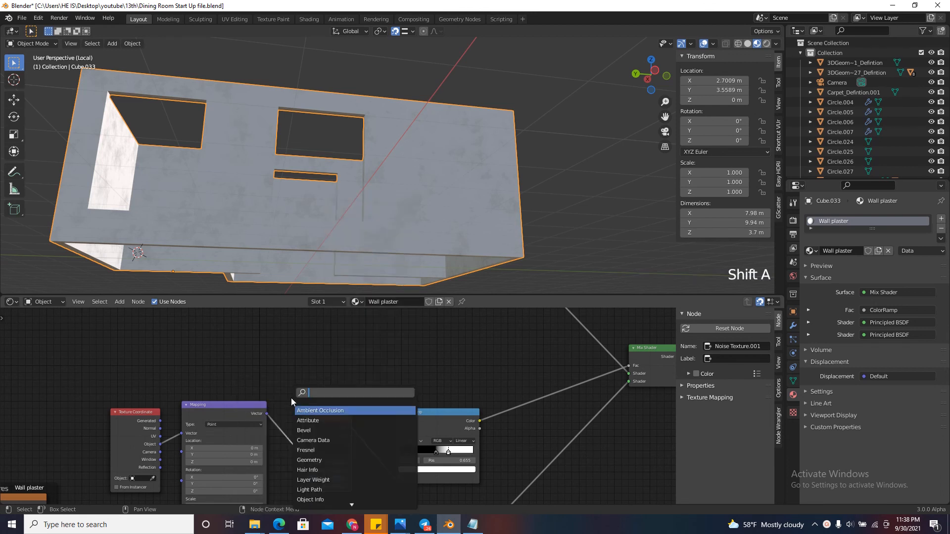
pyautogui.write('muz')
pyautogui.click(330, 411)
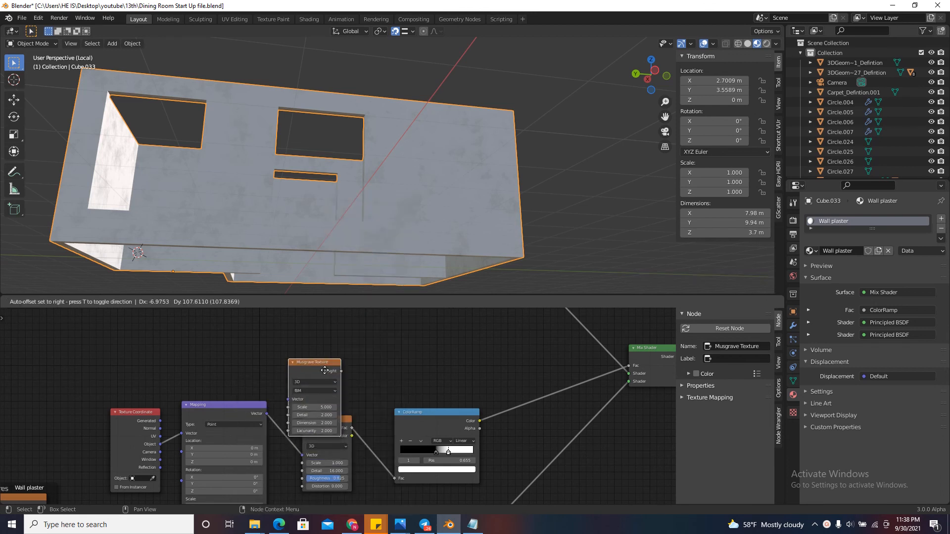
pyautogui.click(326, 374)
# Set the Musgrave Texture's Scale to 1, Detail to 16 and Dimension to 0
pyautogui.scroll(4, 325, 374)
pyautogui.moveTo(326, 374); pyautogui.dragTo(307, 374)
pyautogui.scroll(-4, 343, 400)
pyautogui.scroll(1, 331, 452)
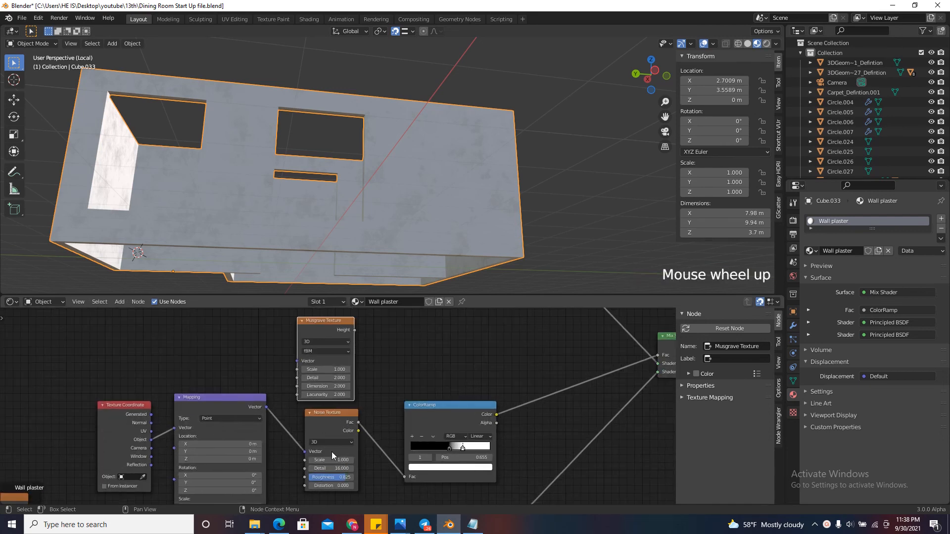
pyautogui.click(327, 386)
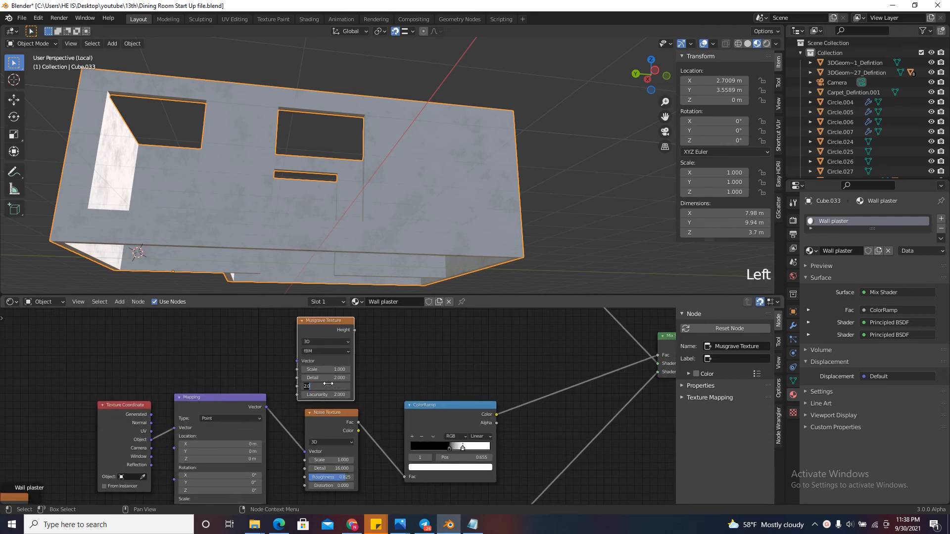
pyautogui.click(328, 378)
pyautogui.write('1')
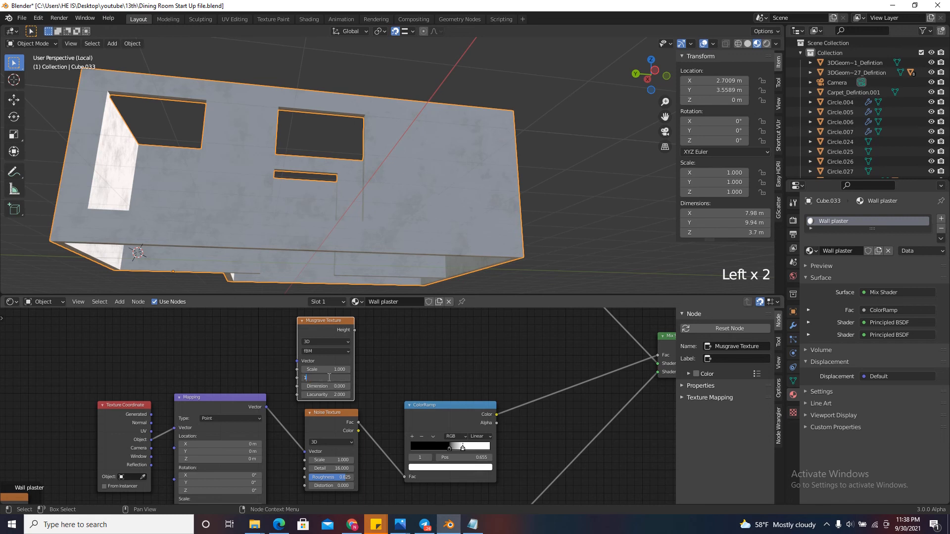
pyautogui.write('6')
pyautogui.press('Return')
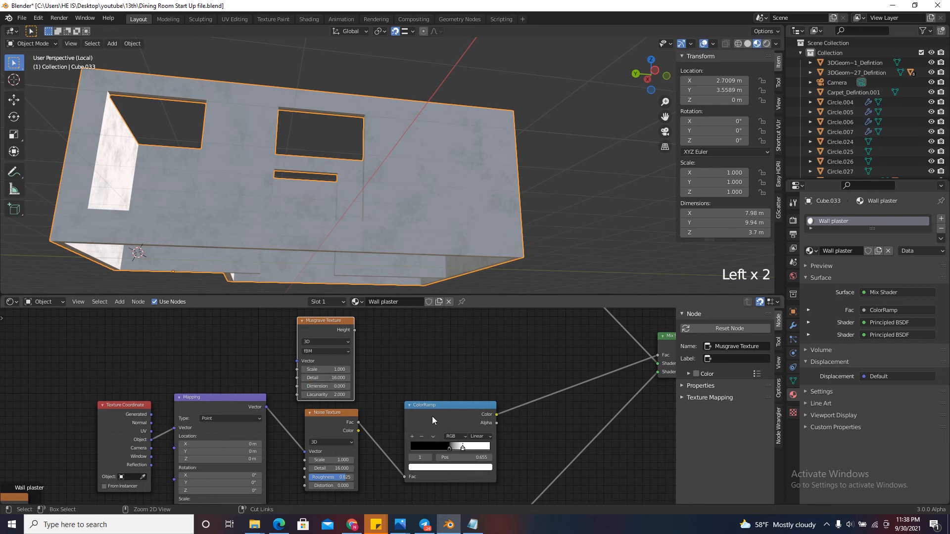
# With the ColorRamp previewed, connect the Musgrave Texture's Height to the ColorRamp's Fac and the Mapping output to the Musgrave Vector
pyautogui.keyDown('ctrl'); pyautogui.keyDown('shift'); pyautogui.click(438, 405); pyautogui.keyUp('shift'); pyautogui.keyUp('ctrl')
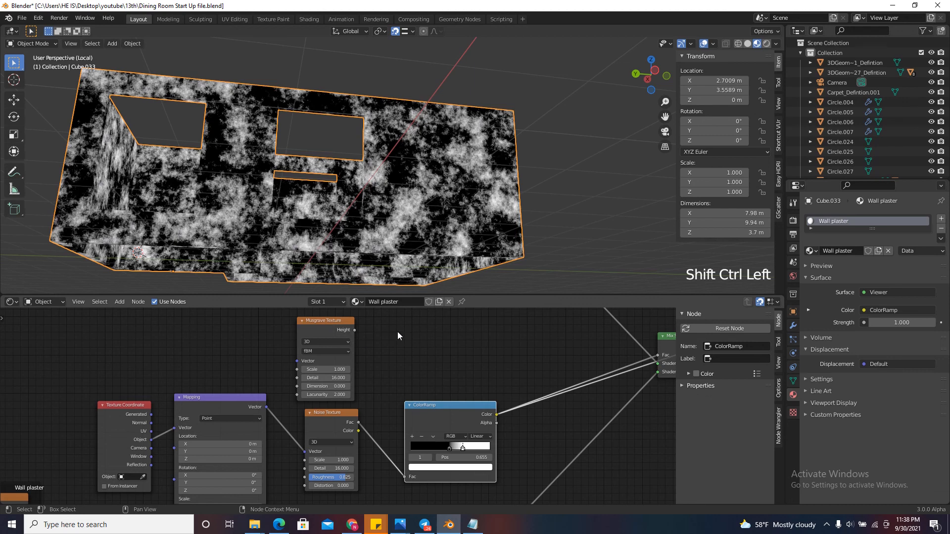
pyautogui.moveTo(355, 330); pyautogui.dragTo(409, 475)
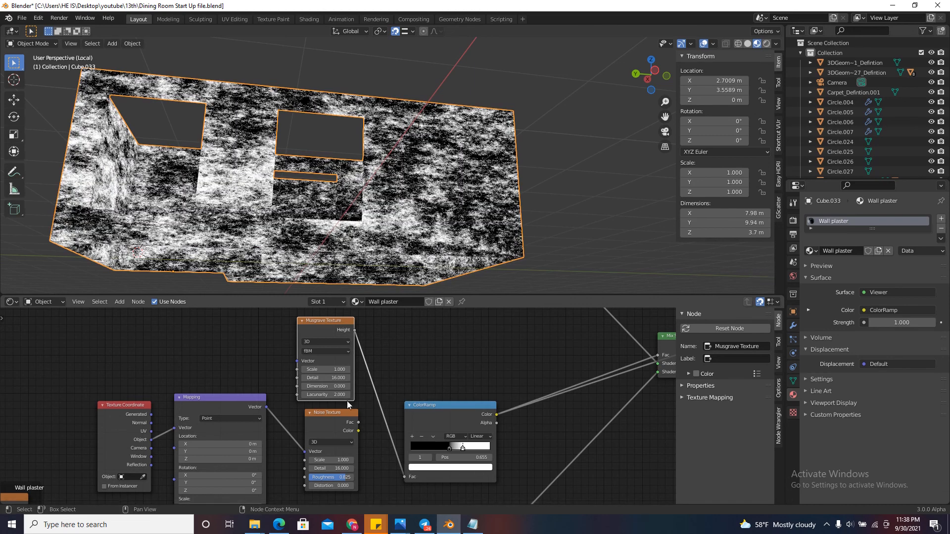
pyautogui.moveTo(267, 408); pyautogui.dragTo(297, 361)
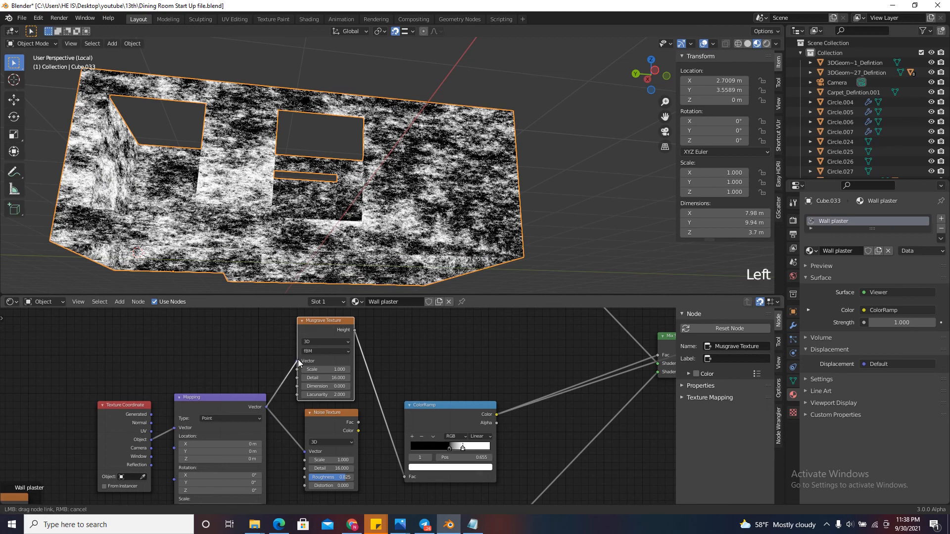
pyautogui.scroll(-3, 334, 423)
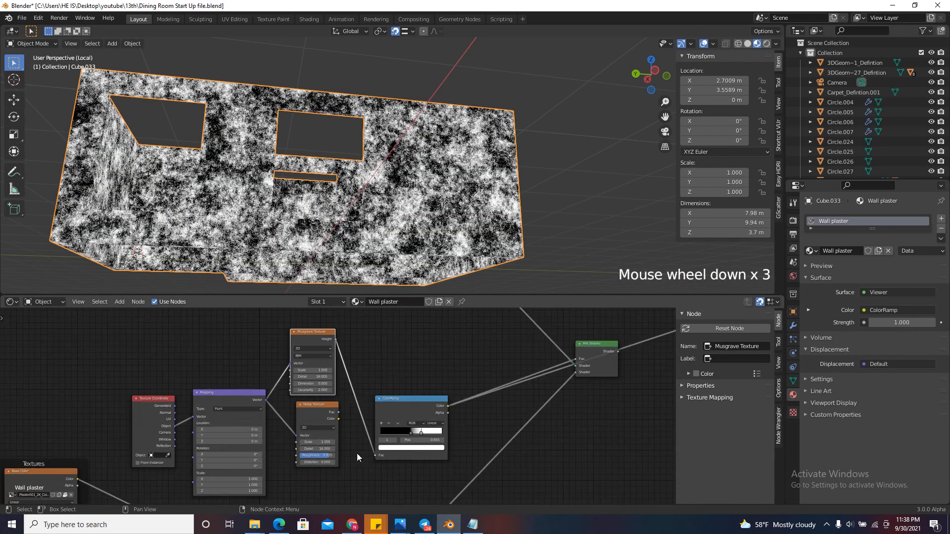
# Compare the Noise and Musgrave masks by alternately connecting each to the ColorRamp's Fac, ending with the Musgrave Height
pyautogui.scroll(8, 352, 406)
pyautogui.moveTo(359, 392); pyautogui.dragTo(424, 473)
pyautogui.scroll(-4, 363, 380)
pyautogui.scroll(-3, 363, 380)
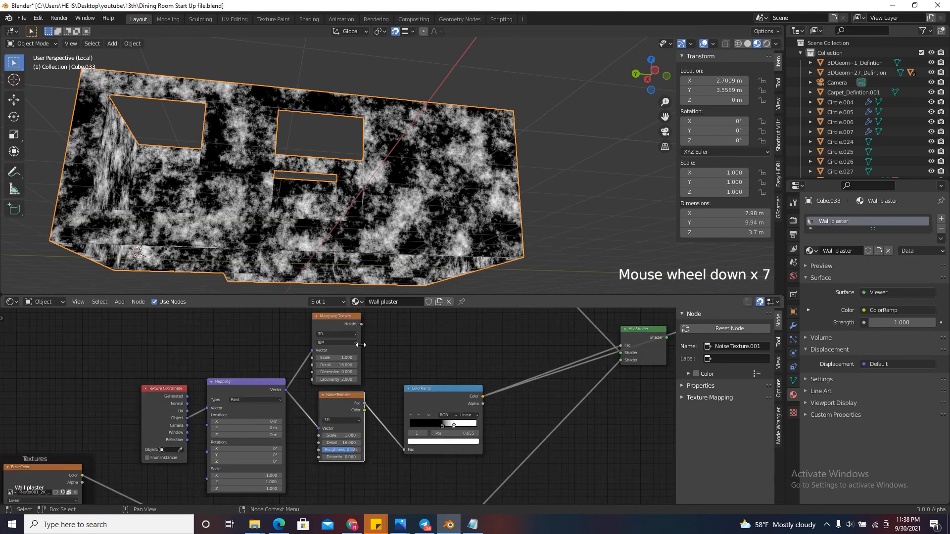
pyautogui.moveTo(361, 325); pyautogui.dragTo(406, 452)
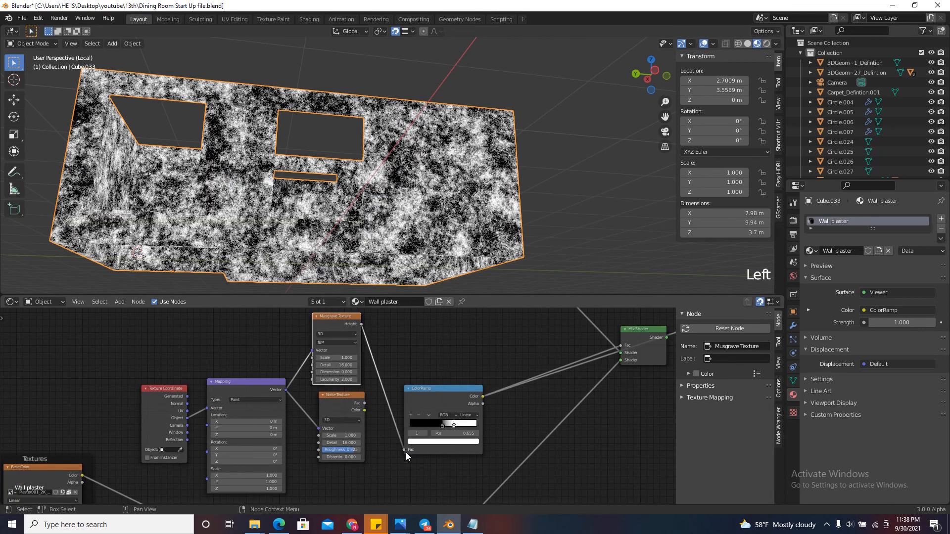
pyautogui.moveTo(365, 403); pyautogui.dragTo(405, 450)
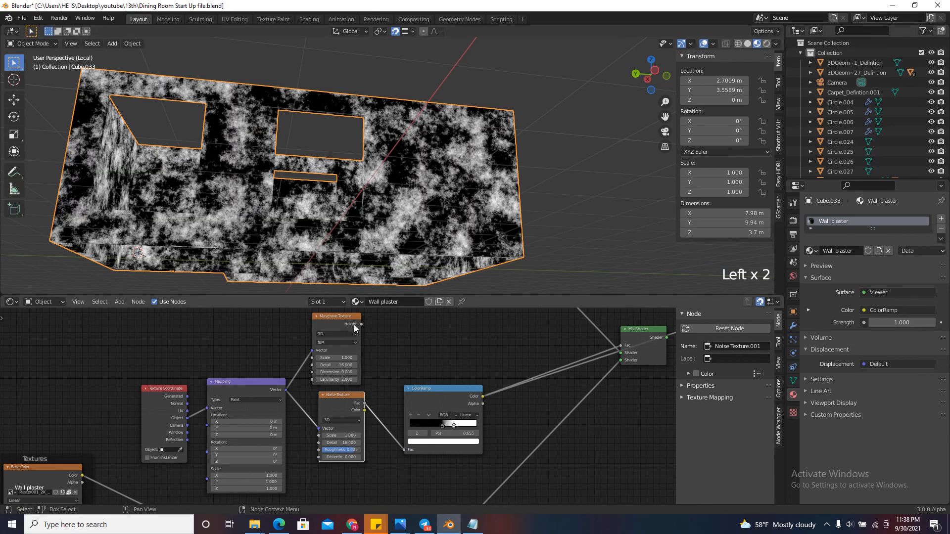
pyautogui.moveTo(361, 325); pyautogui.dragTo(404, 449)
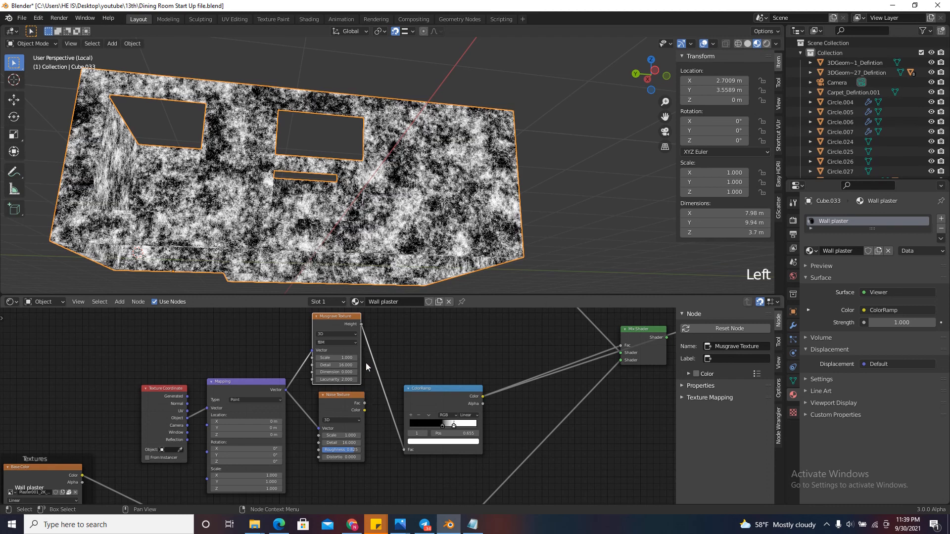
# Route the Mix Shader back to the Material Output's Surface and inspect the Musgrave-masked plaster on the walls
pyautogui.scroll(-4, 388, 405)
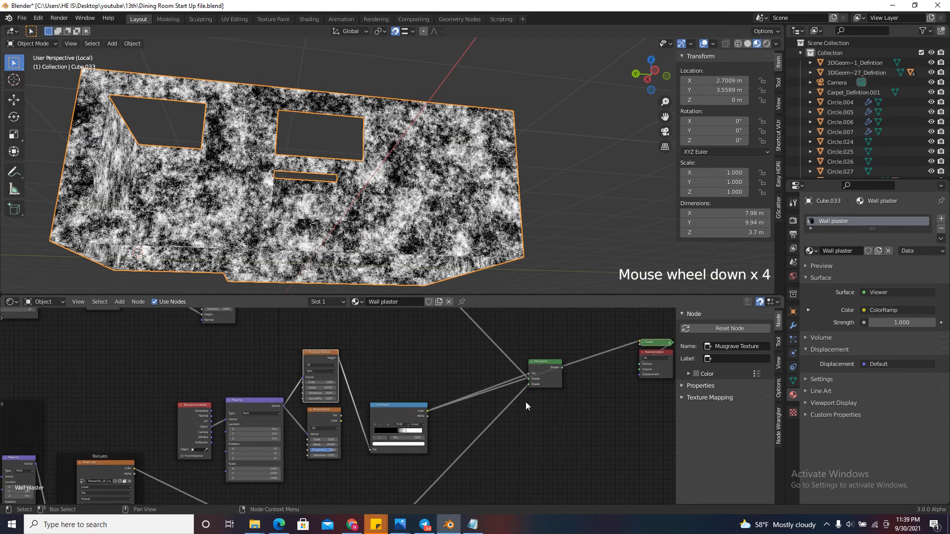
pyautogui.keyDown('ctrl'); pyautogui.keyDown('shift'); pyautogui.click(539, 364); pyautogui.keyUp('shift'); pyautogui.keyUp('ctrl')
pyautogui.scroll(3, 389, 242)
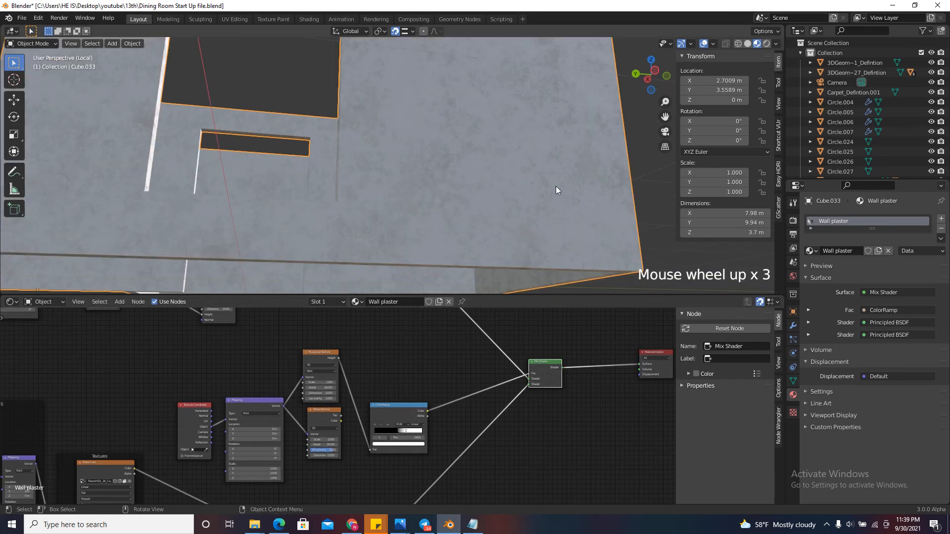
pyautogui.scroll(-2, 539, 225)
pyautogui.moveTo(652, 72)
pyautogui.mouseDown()
pyautogui.moveTo(657, 62)
pyautogui.moveTo(675, 290)
pyautogui.moveTo(660, 67)
pyautogui.moveTo(678, 54)
pyautogui.moveTo(587, 89)
pyautogui.moveTo(644, 94)
pyautogui.moveTo(656, 85)
pyautogui.moveTo(637, 82)
pyautogui.mouseUp()
pyautogui.scroll(5, 492, 192)
pyautogui.scroll(-3, 460, 255)
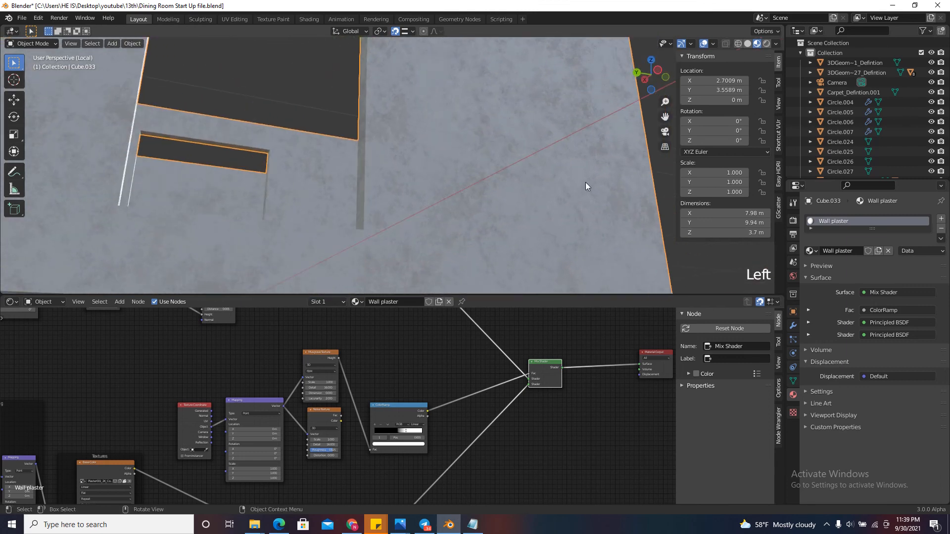
# Try the Wall plaster material without the Noise Texture node beside its ColorRamp, undo the deletion and enlarge the 3D view
pyautogui.click(319, 411)
pyautogui.press('Delete')
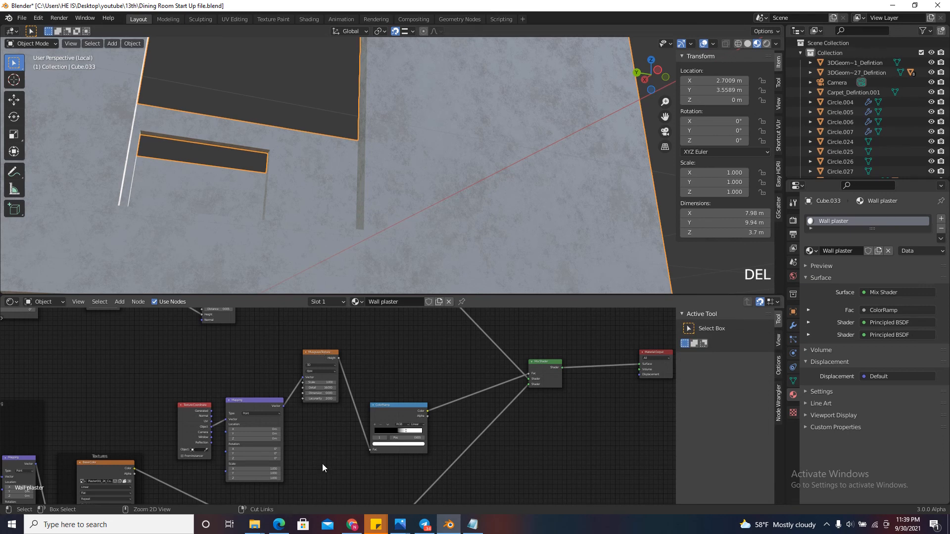
pyautogui.hotkey('ctrl', 'z')
pyautogui.scroll(3, 349, 439)
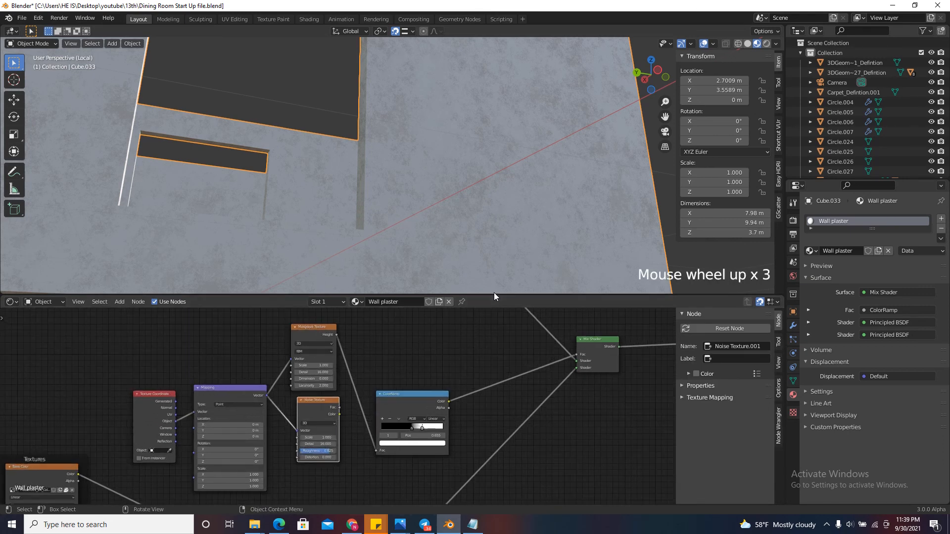
pyautogui.moveTo(494, 295); pyautogui.dragTo(501, 422)
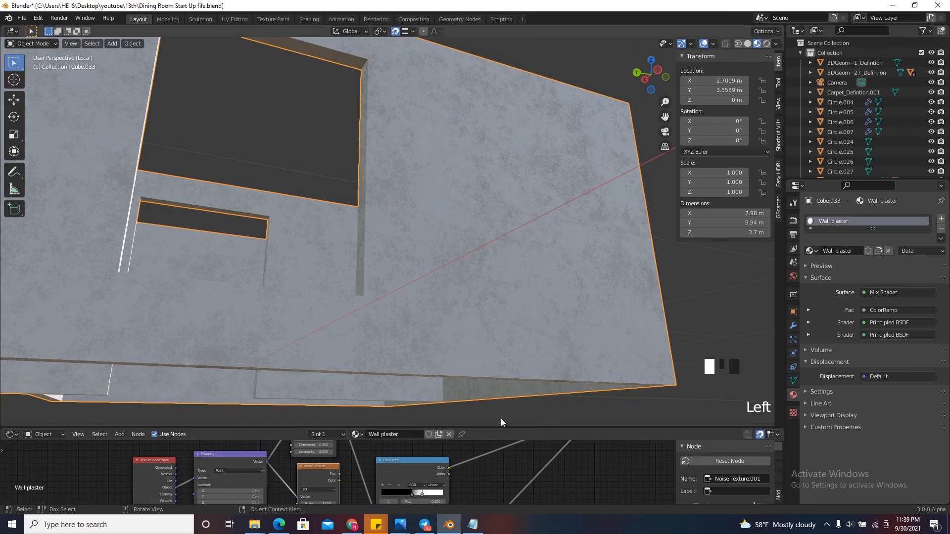
pyautogui.click(653, 75)
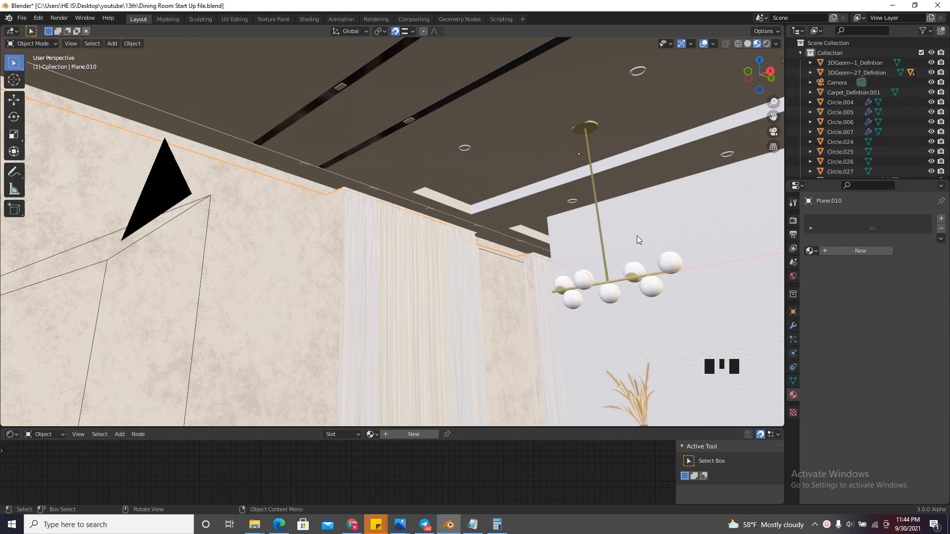
# Select the wall object, enlarge its node graph and copy all nodes of the Wall plaster material
pyautogui.click(348, 330)
pyautogui.click(304, 316)
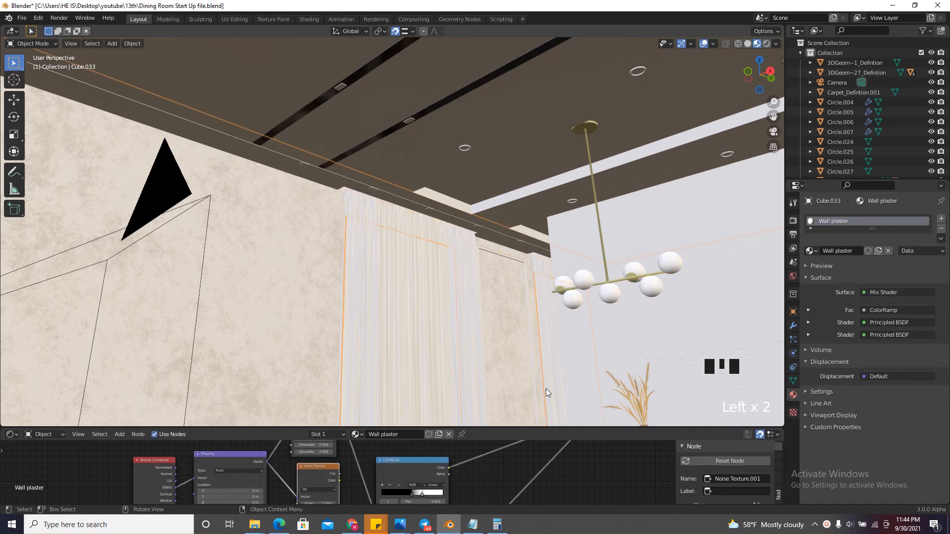
pyautogui.moveTo(500, 426); pyautogui.dragTo(495, 272)
pyautogui.scroll(-19, 411, 376)
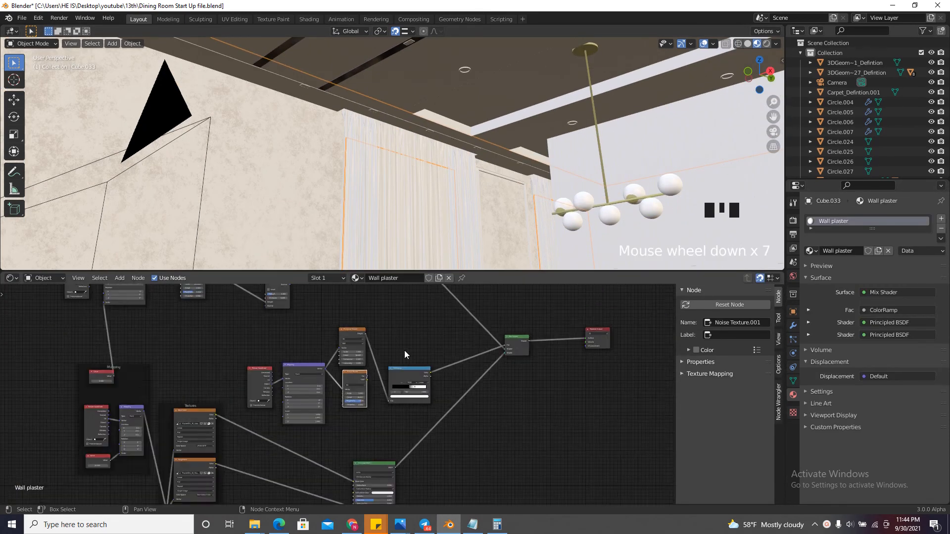
pyautogui.press('a')
pyautogui.hotkey('ctrl', 'c')
pyautogui.hotkey('ctrl', 'c')
pyautogui.hotkey('ctrl', 'c')
pyautogui.hotkey('ctrl', 'c')
pyautogui.hotkey('ctrl', 'c')
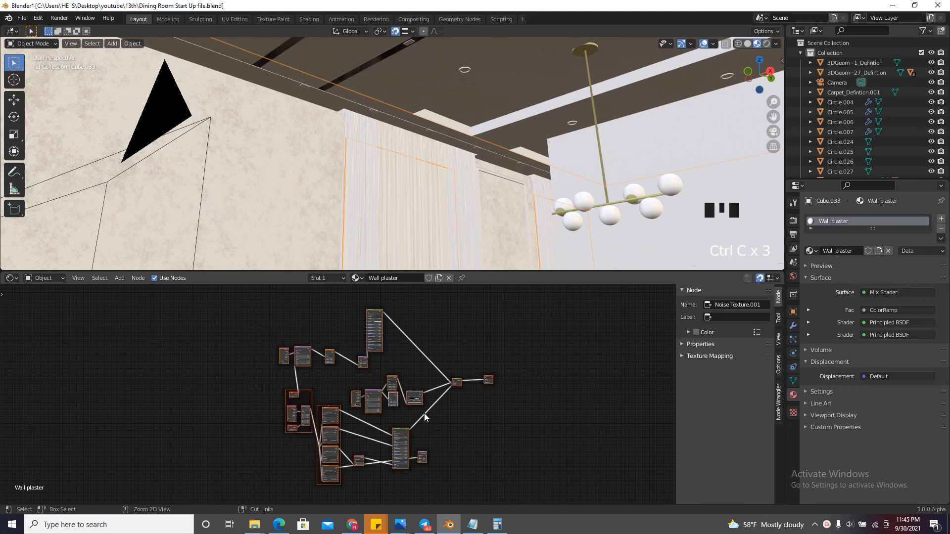
# Enlarge the 3D view, isolate the ceiling object Plane.010 in local view and enter Edit Mode
pyautogui.moveTo(498, 272); pyautogui.dragTo(497, 401)
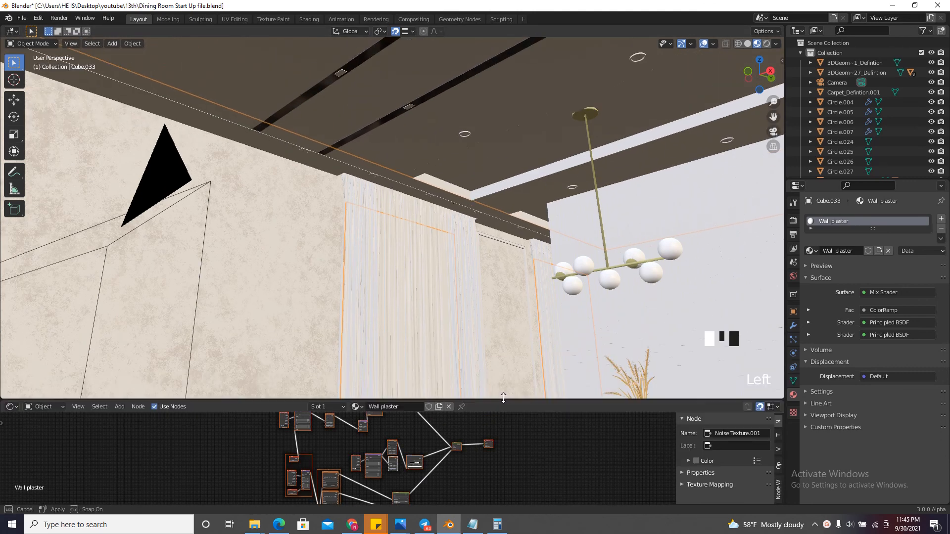
pyautogui.click(409, 143)
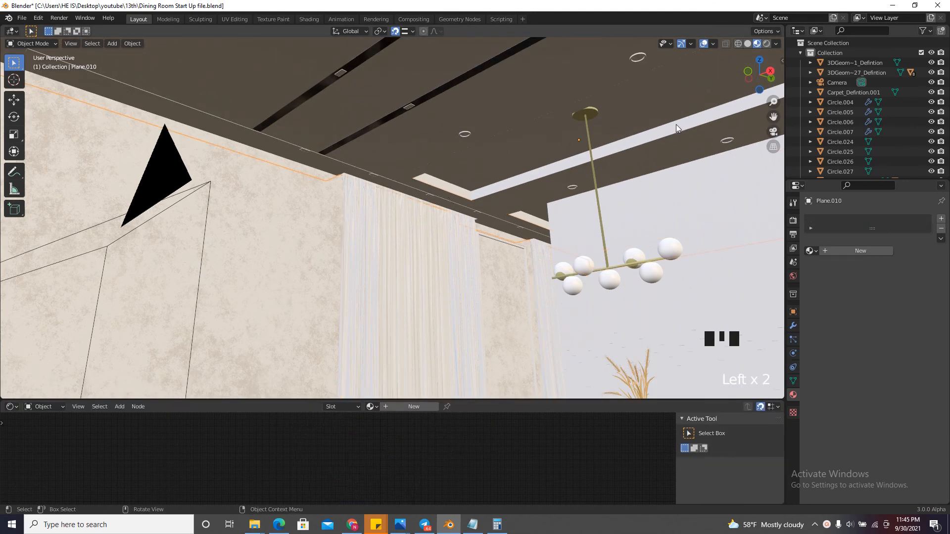
pyautogui.press('KP_Divide')
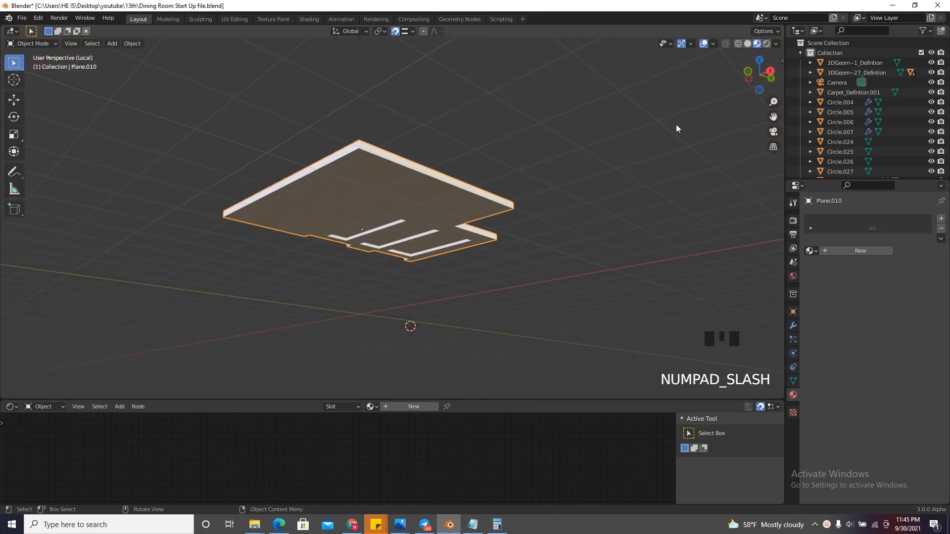
pyautogui.moveTo(751, 73); pyautogui.dragTo(738, 98)
pyautogui.press('Tab')
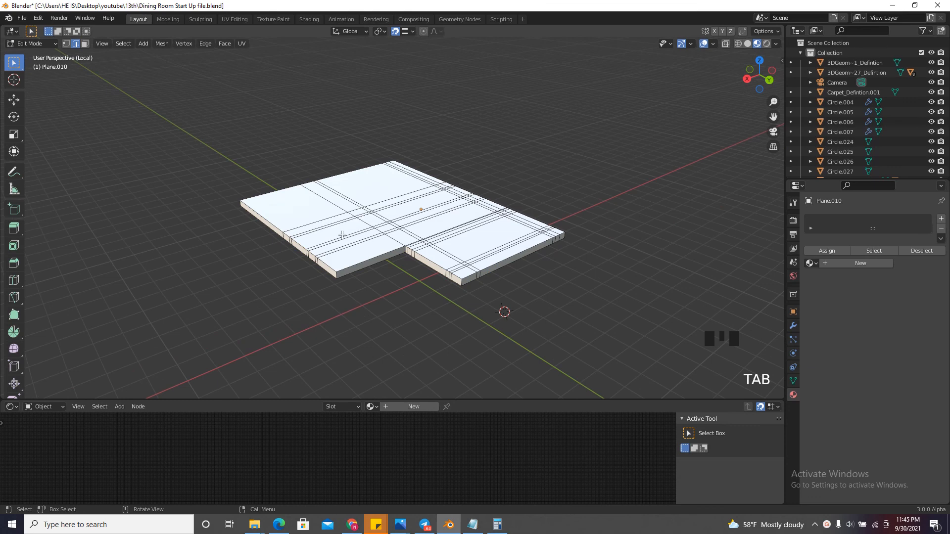
# In solid shading, circle-select the ceiling's upper surface from the top view and hide it to expose the recesses
pyautogui.click(760, 60)
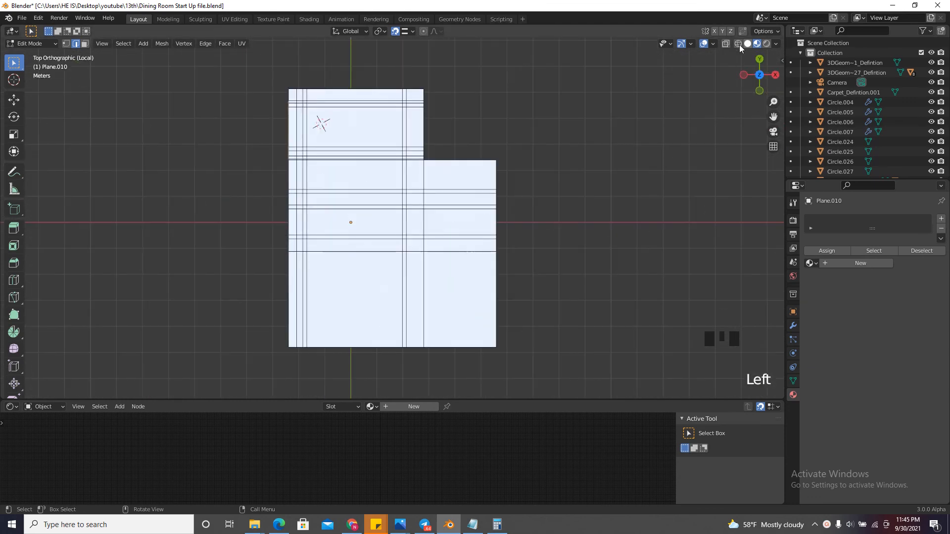
pyautogui.click(745, 45)
pyautogui.scroll(-3, 495, 116)
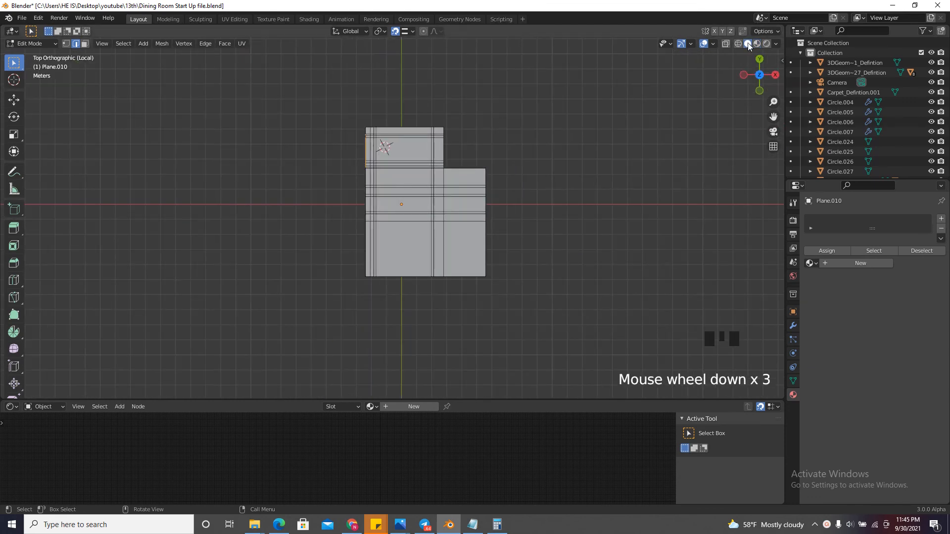
pyautogui.press('c')
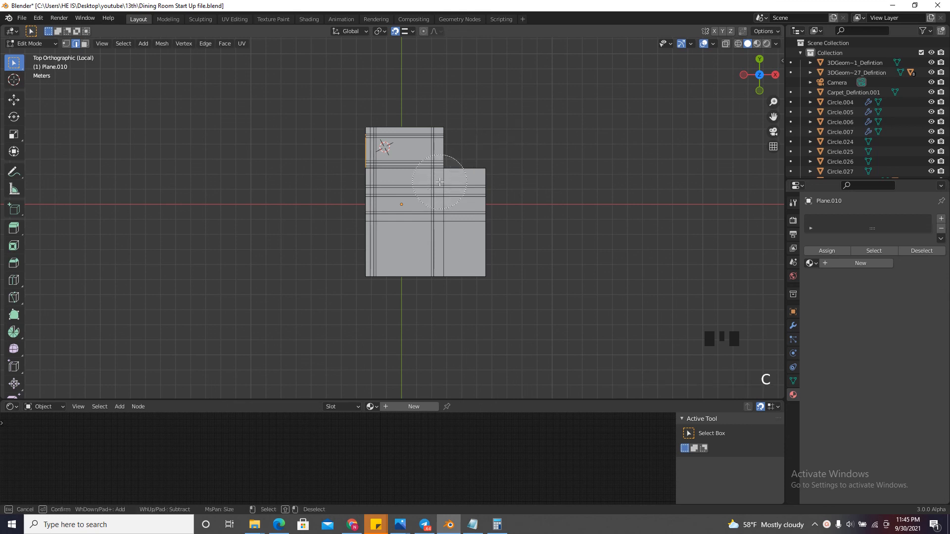
pyautogui.scroll(-5, 437, 224)
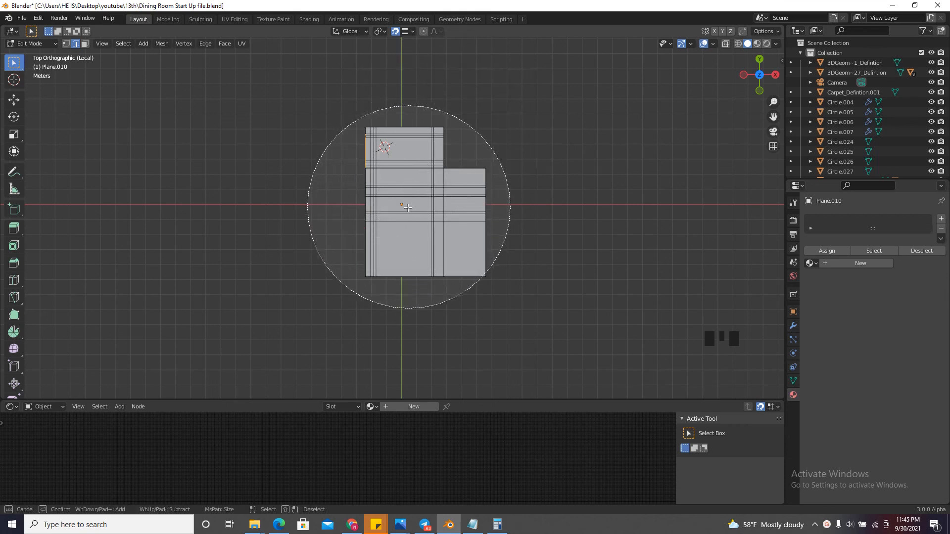
pyautogui.moveTo(411, 218); pyautogui.dragTo(392, 203)
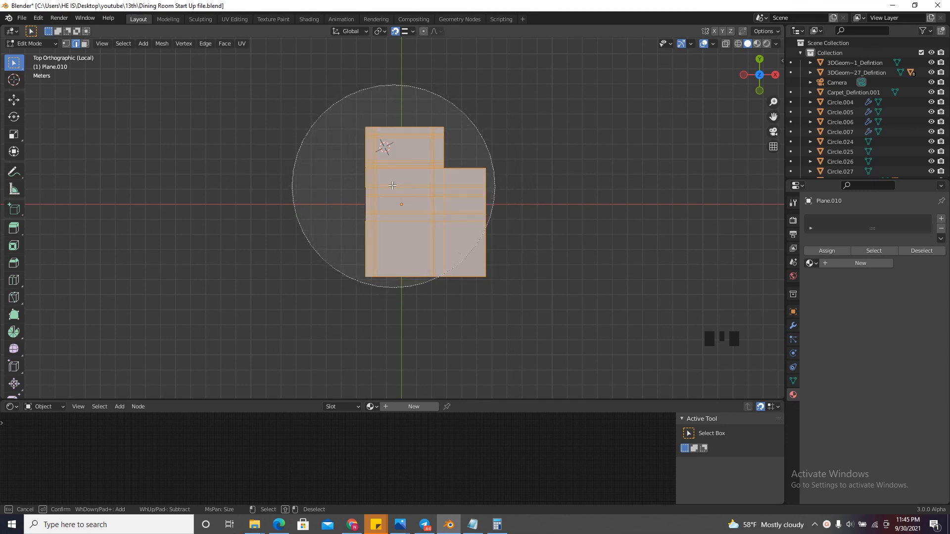
pyautogui.press('Escape')
pyautogui.press('h')
pyautogui.moveTo(759, 79); pyautogui.dragTo(675, 367)
pyautogui.scroll(10, 401, 217)
pyautogui.scroll(-2, 468, 265)
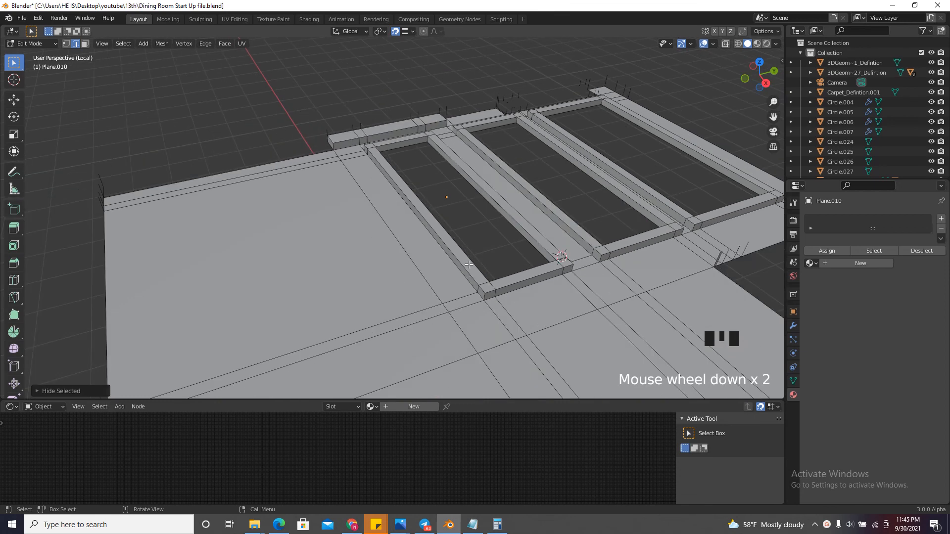
pyautogui.moveTo(740, 93); pyautogui.dragTo(724, 81)
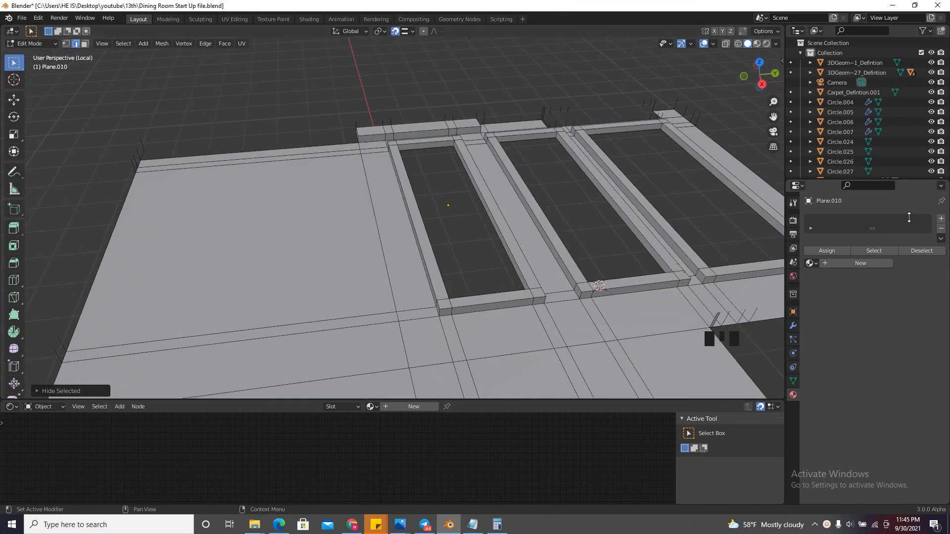
# Add a material slot to the ceiling with a new material named "Celiling plaster"
pyautogui.click(942, 219)
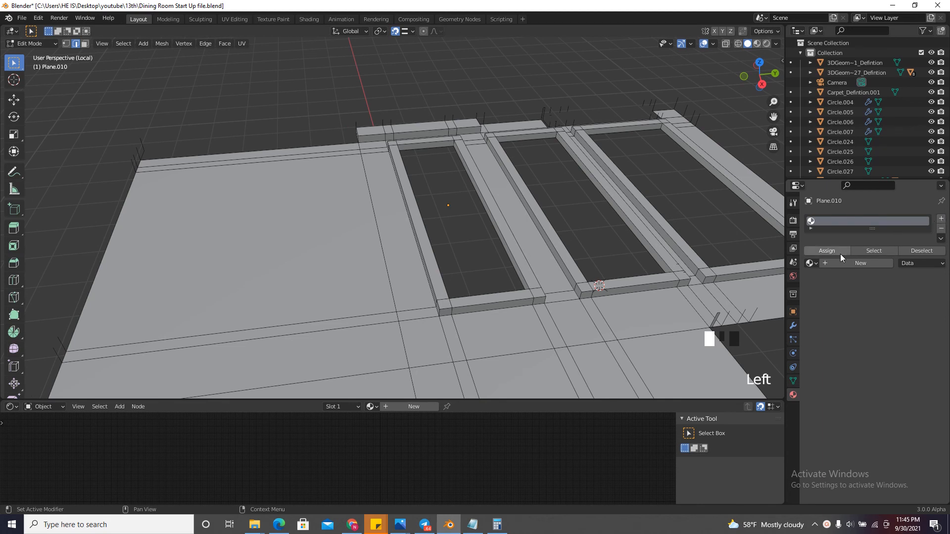
pyautogui.click(830, 262)
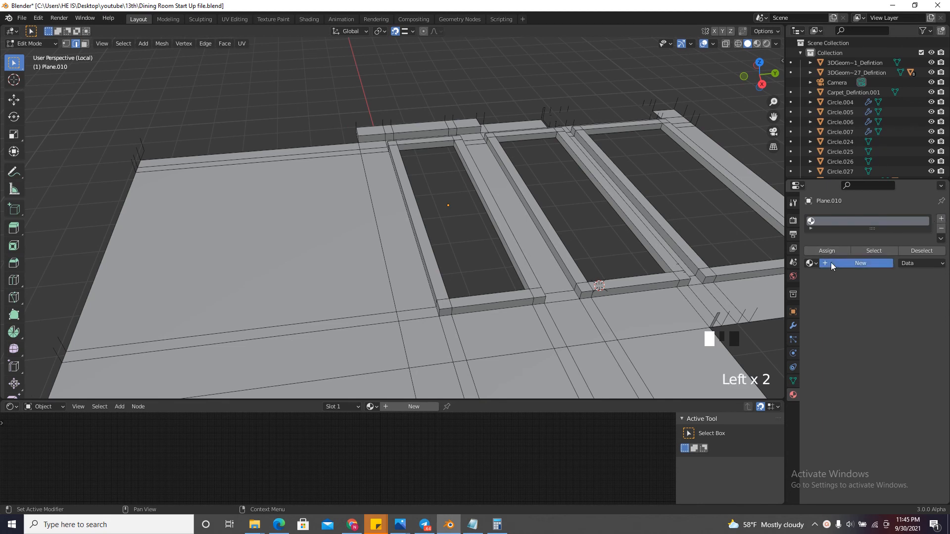
pyautogui.doubleClick(841, 222)
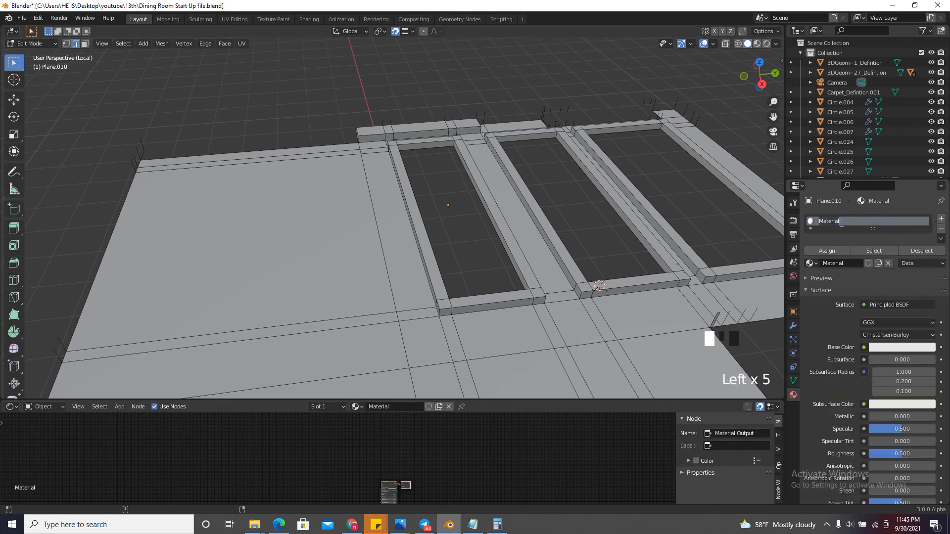
pyautogui.write('Ceil')
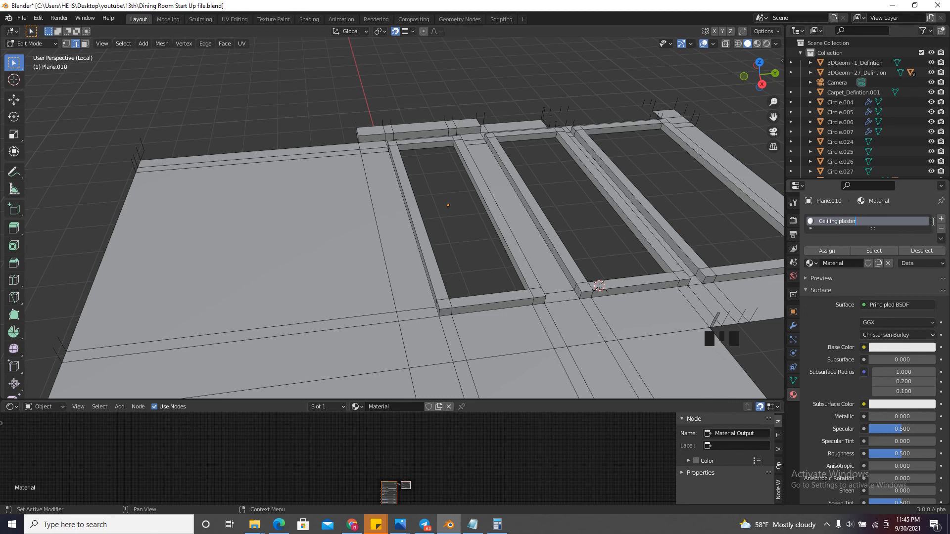
pyautogui.write('ing plaster')
# Add a second material slot to the ceiling with a new material named "Led light"
pyautogui.click(941, 219)
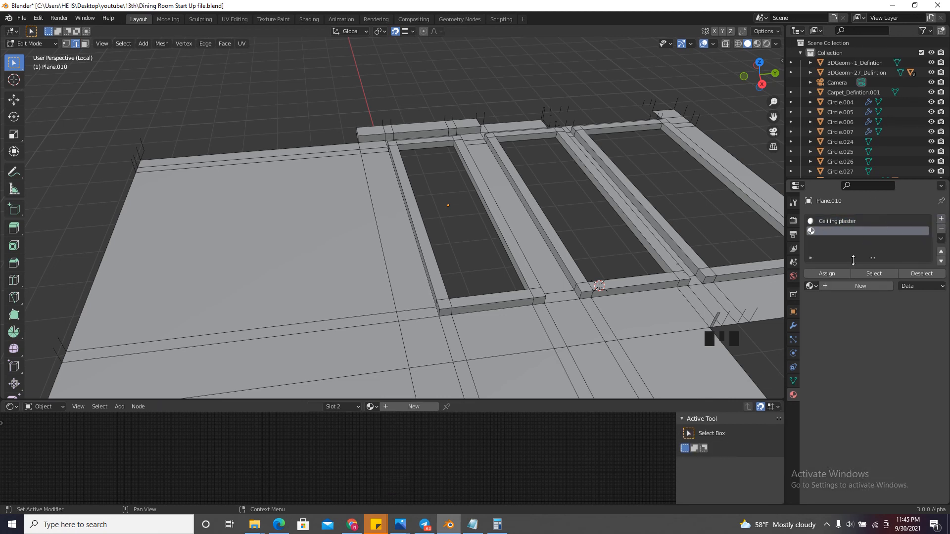
pyautogui.click(847, 286)
pyautogui.doubleClick(843, 233)
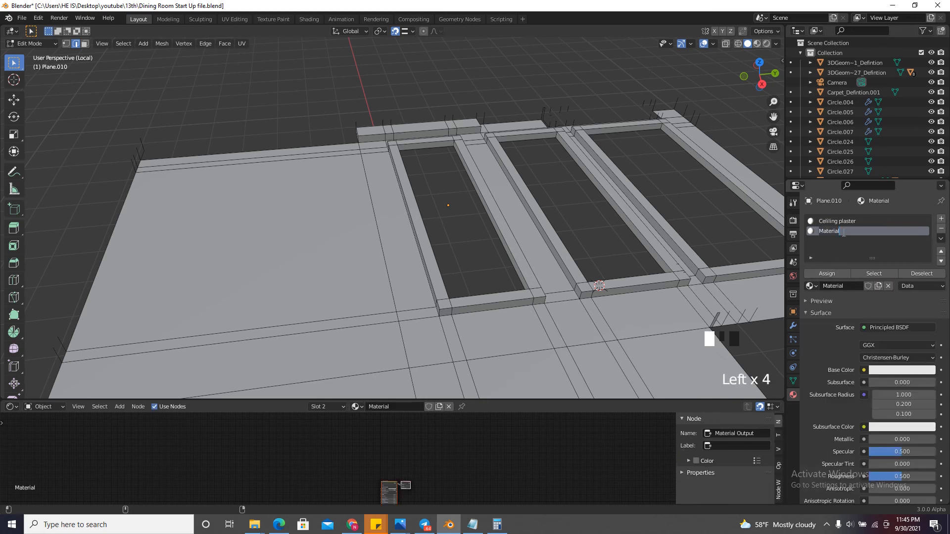
pyautogui.write('Led')
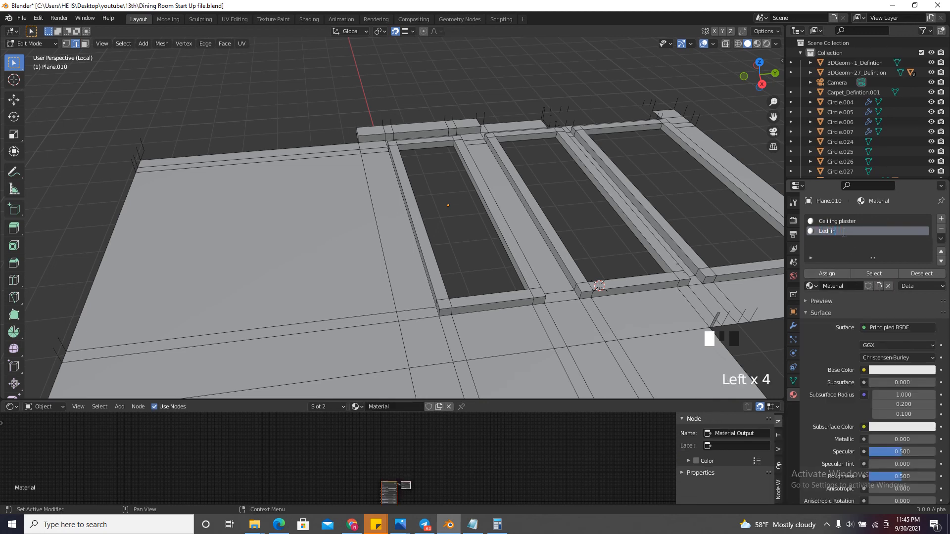
pyautogui.write(' lih')
pyautogui.press('BackSpace')
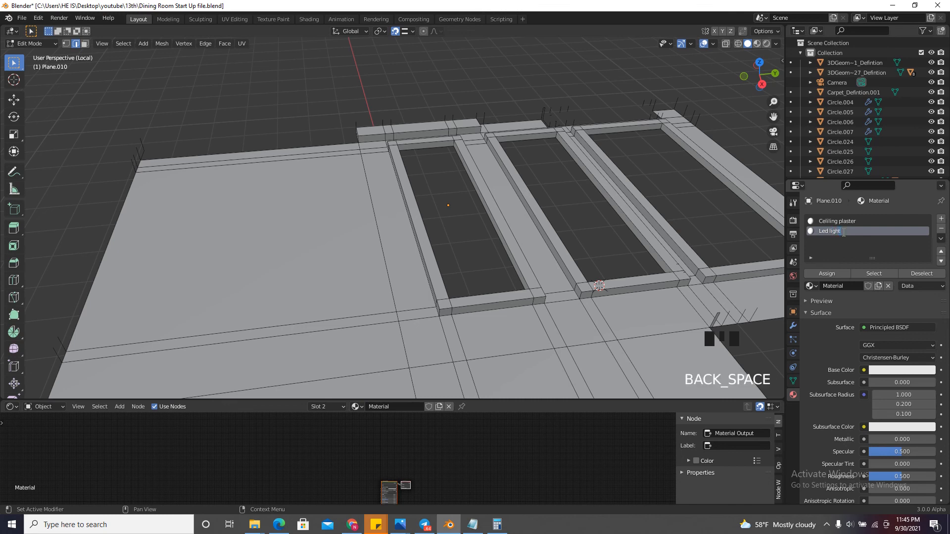
pyautogui.write('ght')
pyautogui.press('Return')
# Make Led light an Emission shader with strength 2 and a warm colour of hue 0.093 and saturation 0.371
pyautogui.click(878, 327)
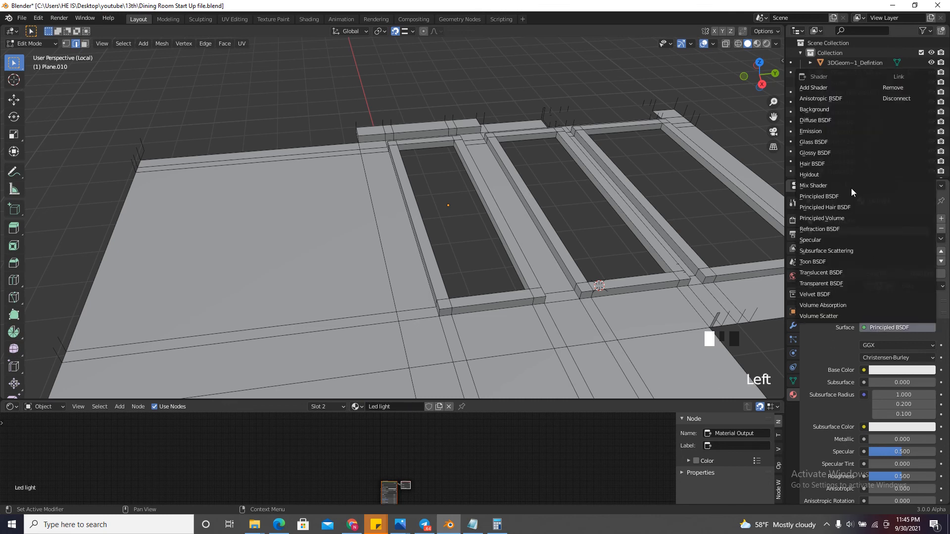
pyautogui.click(818, 129)
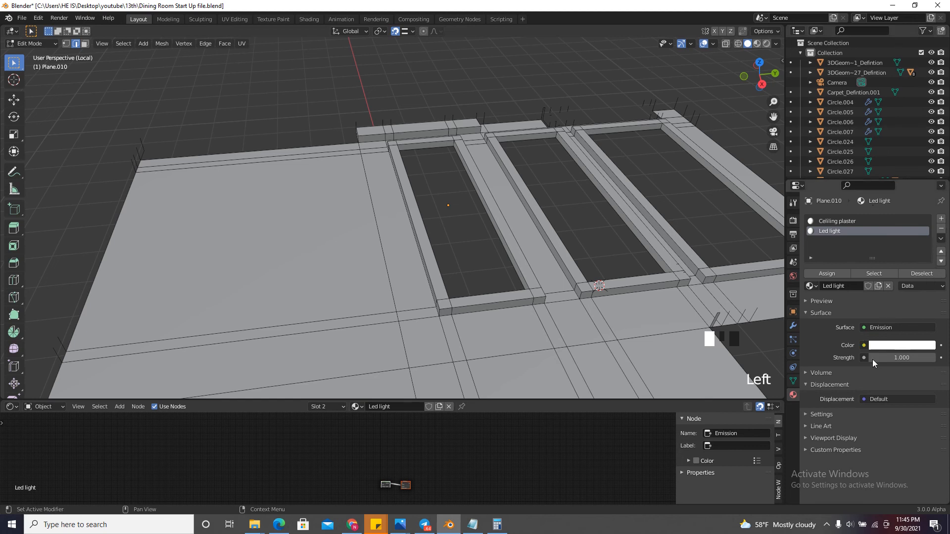
pyautogui.click(901, 359)
pyautogui.write('2')
pyautogui.press('Return')
pyautogui.click(901, 345)
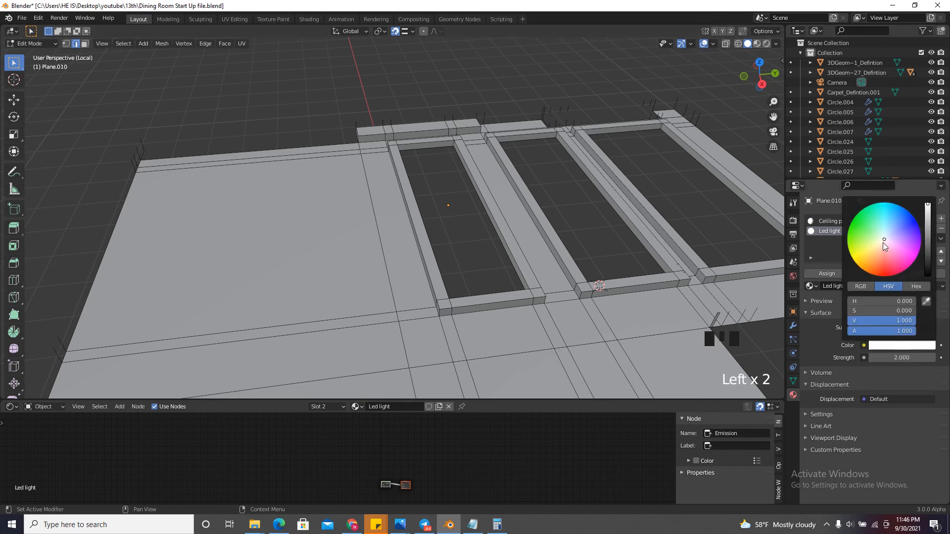
pyautogui.moveTo(865, 312)
pyautogui.mouseDown()
pyautogui.moveTo(880, 319)
pyautogui.moveTo(860, 303)
pyautogui.moveTo(874, 315)
pyautogui.mouseUp()
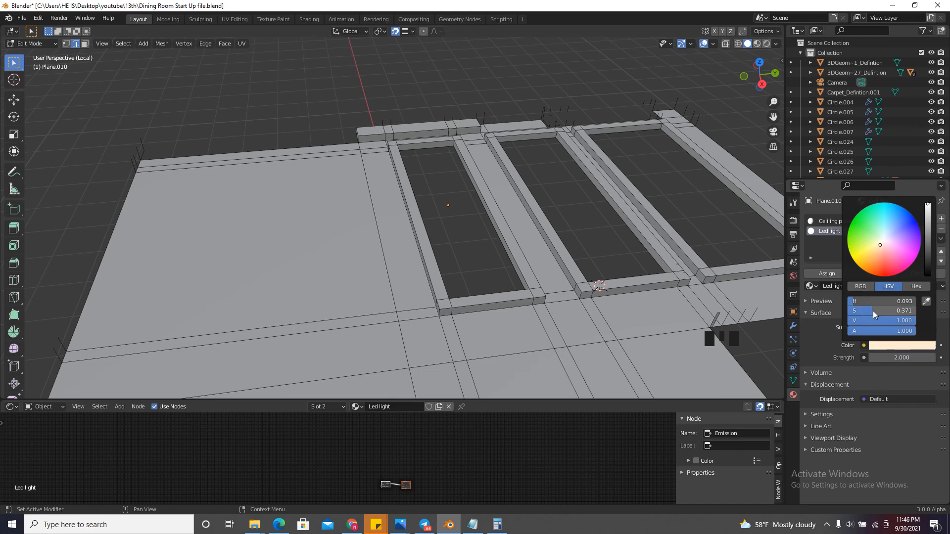
# Return to material preview shading and reveal the ceiling's hidden geometry
pyautogui.scroll(-4, 566, 225)
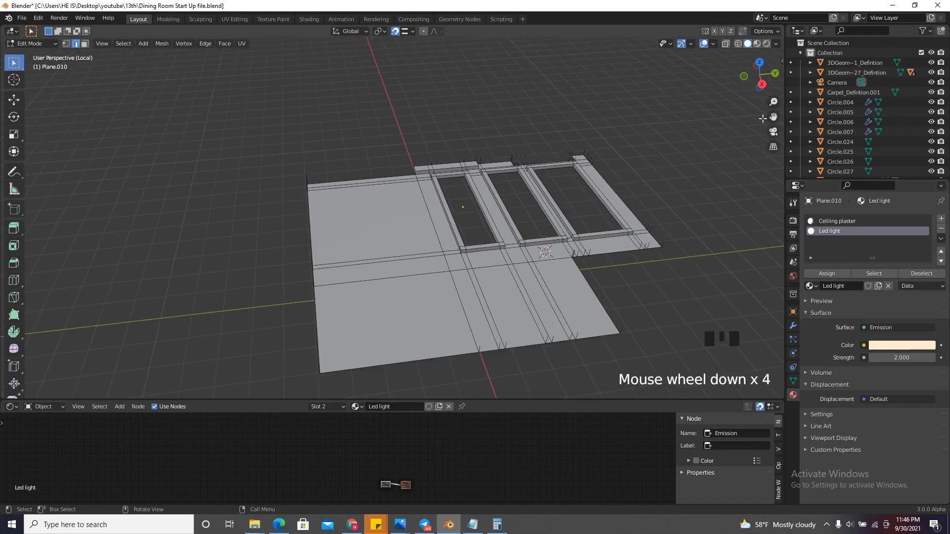
pyautogui.click(756, 44)
pyautogui.hotkey('alt', 'h')
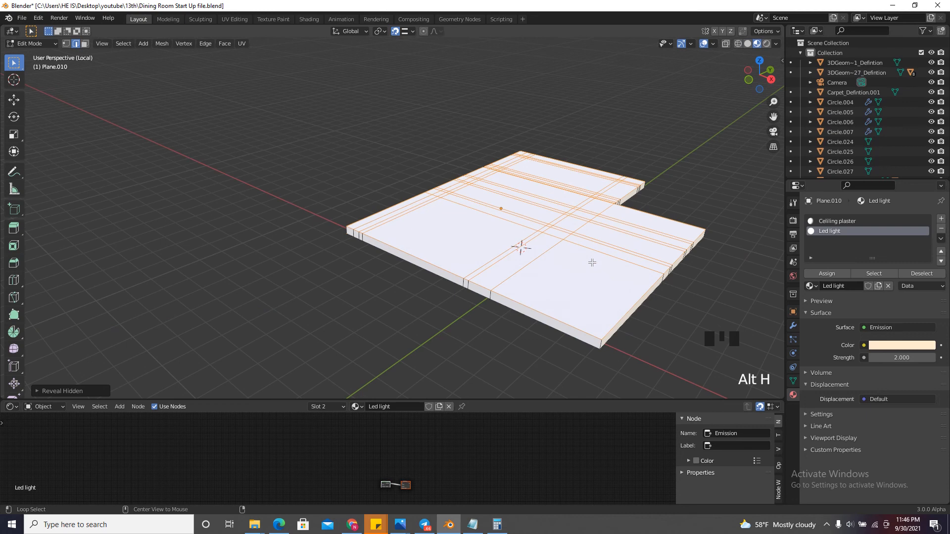
# Select the ceiling's sharp edges and mark them as seams
pyautogui.click(701, 130)
pyautogui.click(123, 44)
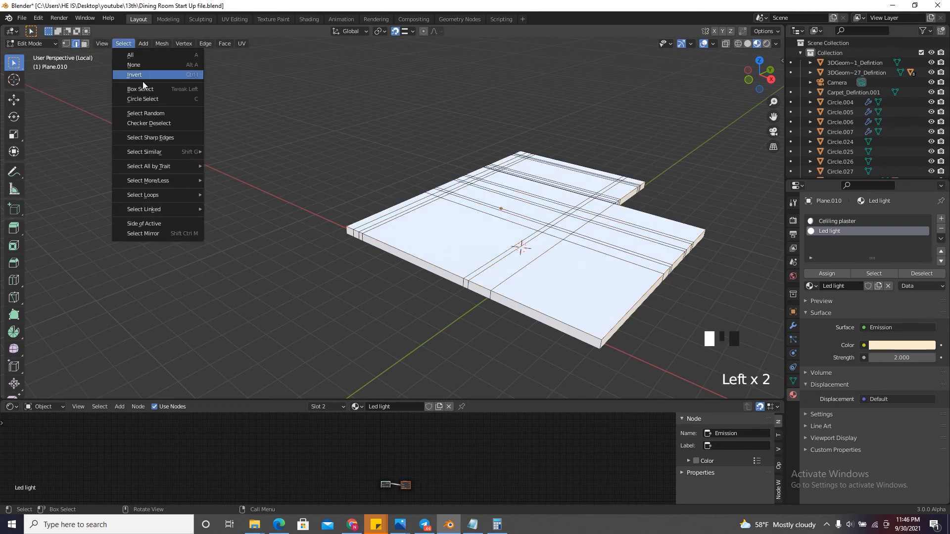
pyautogui.click(171, 140)
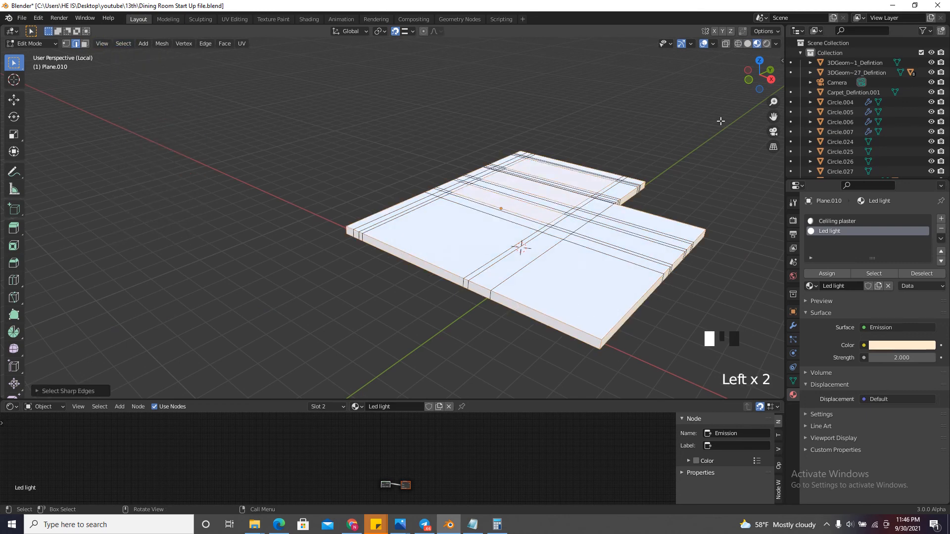
pyautogui.moveTo(741, 83); pyautogui.dragTo(658, 84)
pyautogui.rightClick(600, 196)
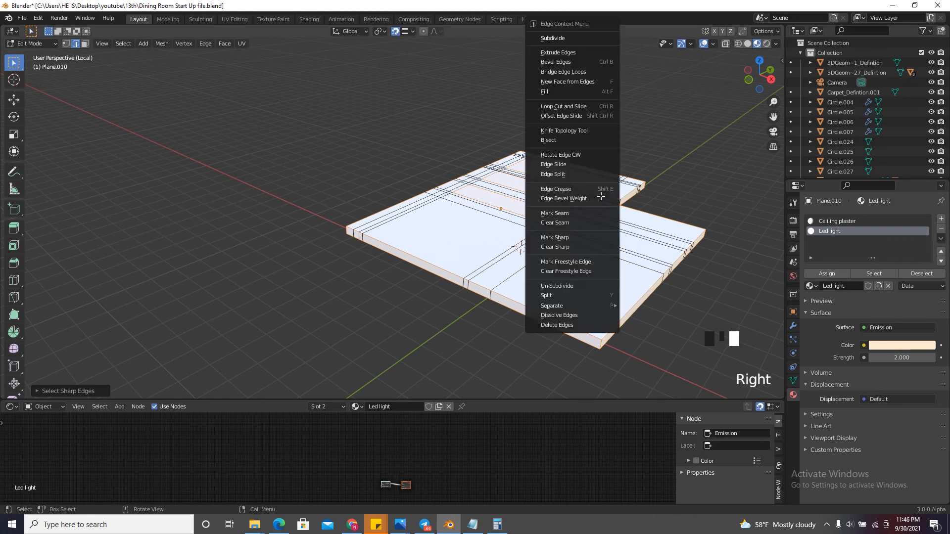
pyautogui.click(554, 216)
# Select the ceiling's entire mesh and unwrap it along the marked seams
pyautogui.moveTo(747, 84); pyautogui.dragTo(559, 232)
pyautogui.press('a')
pyautogui.press('u')
pyautogui.click(559, 231)
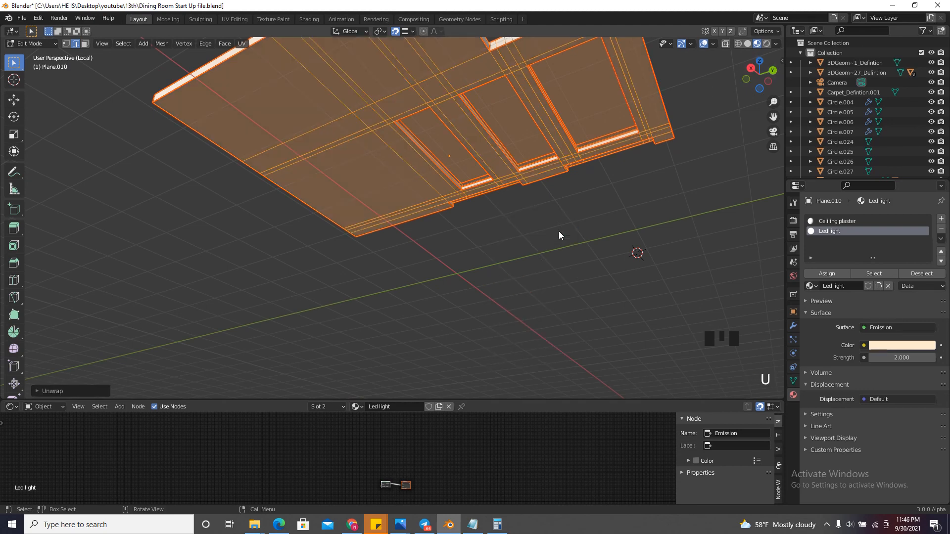
# Return to Object Mode and apply the ceiling's scale
pyautogui.press('Tab')
pyautogui.moveTo(744, 67); pyautogui.dragTo(761, 132)
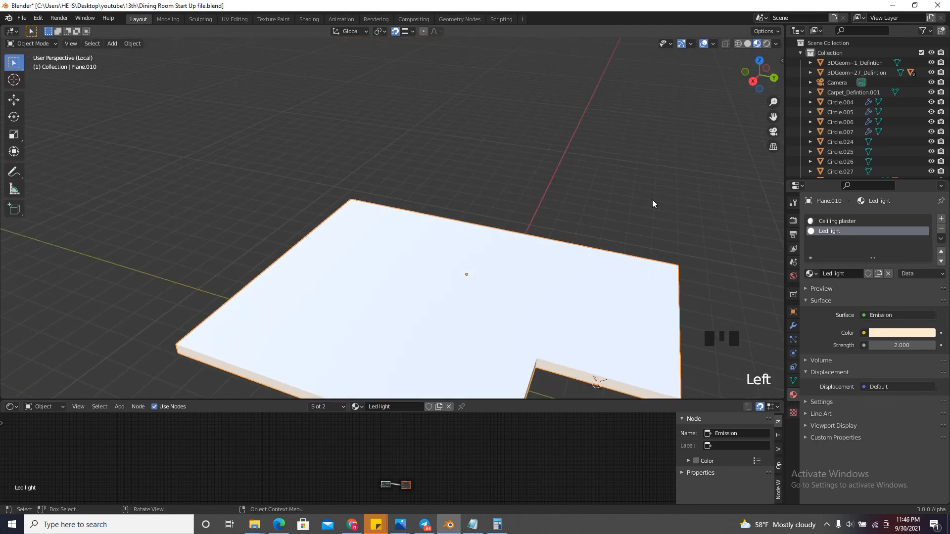
pyautogui.press('n')
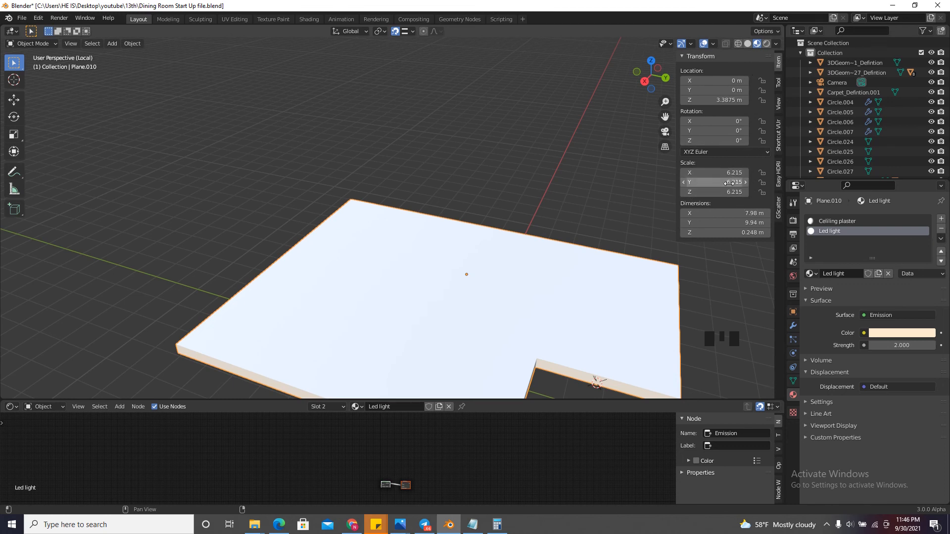
pyautogui.hotkey('ctrl', 'a')
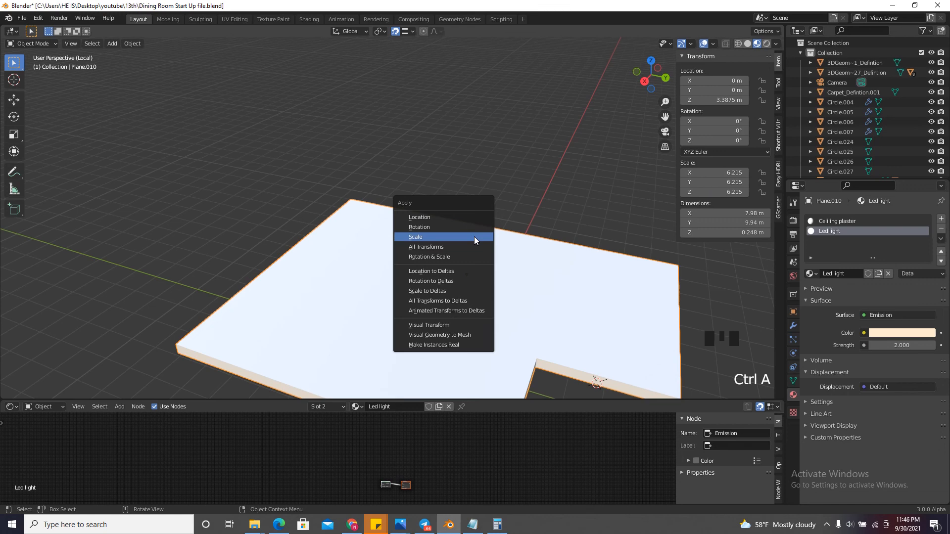
pyautogui.click(474, 237)
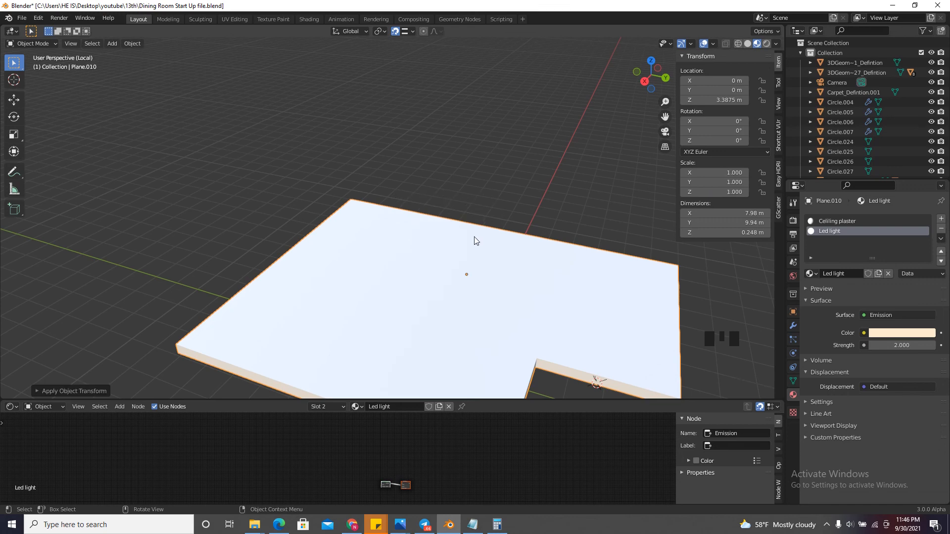
# Unwrap the whole ceiling mesh again using its applied scale
pyautogui.scroll(-3, 465, 218)
pyautogui.scroll(2, 496, 278)
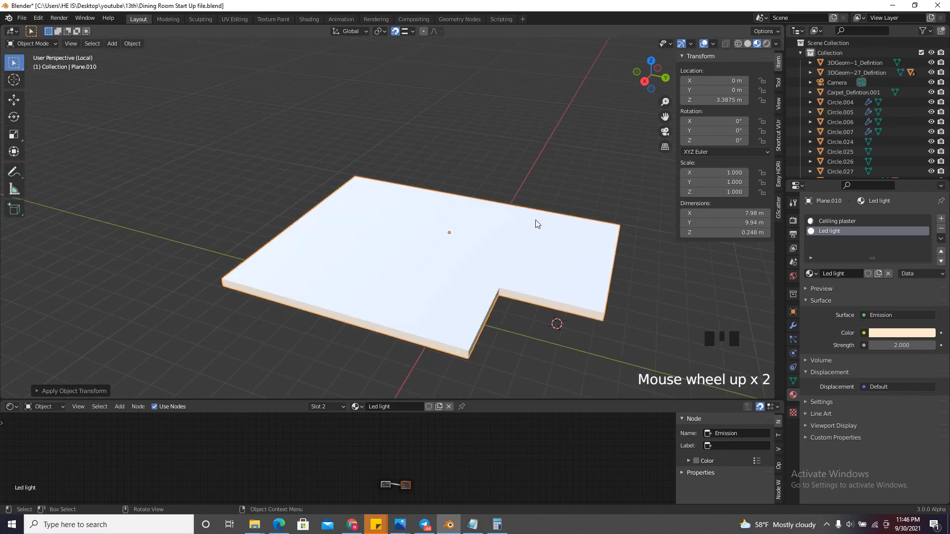
pyautogui.press('Tab')
pyautogui.press('a')
pyautogui.press('u')
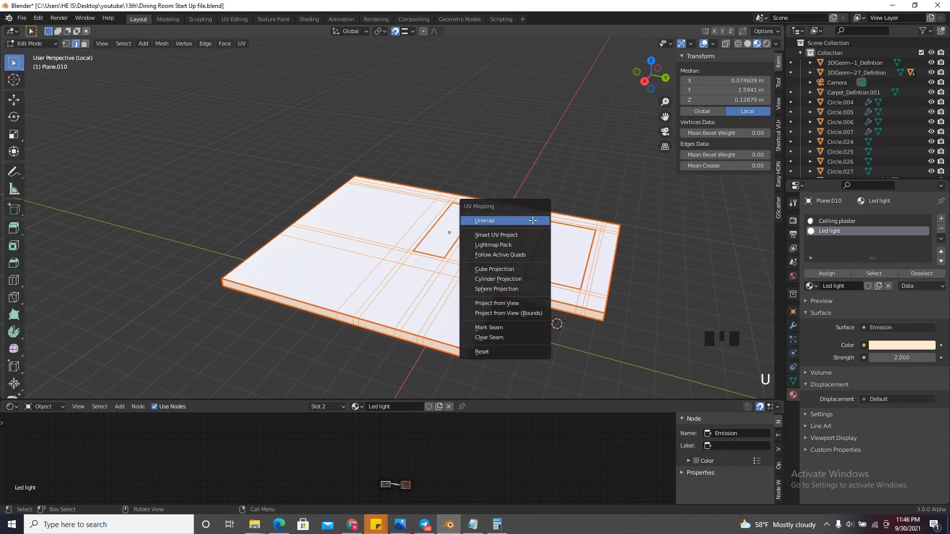
pyautogui.click(534, 224)
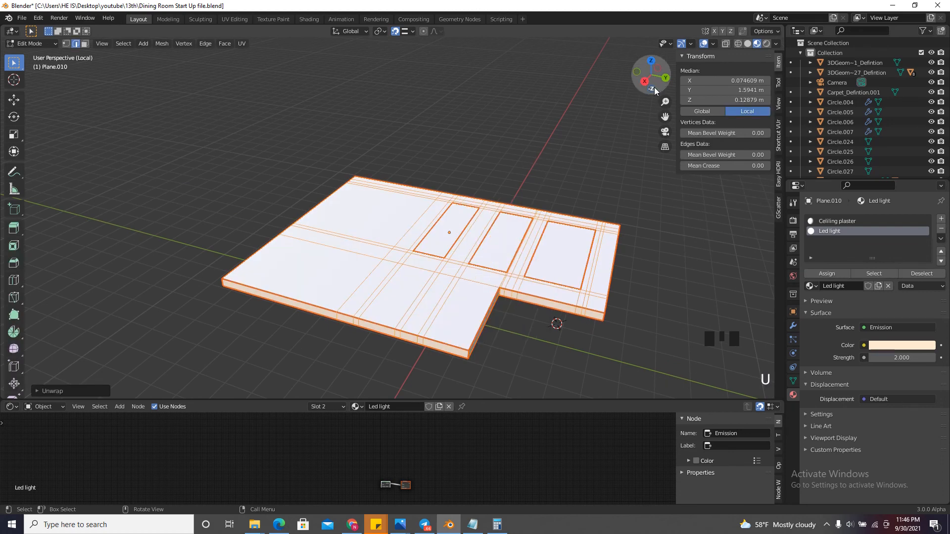
# Replace the default nodes of the Celiling plaster material with the copied plaster node setup
pyautogui.moveTo(652, 88); pyautogui.dragTo(720, 76)
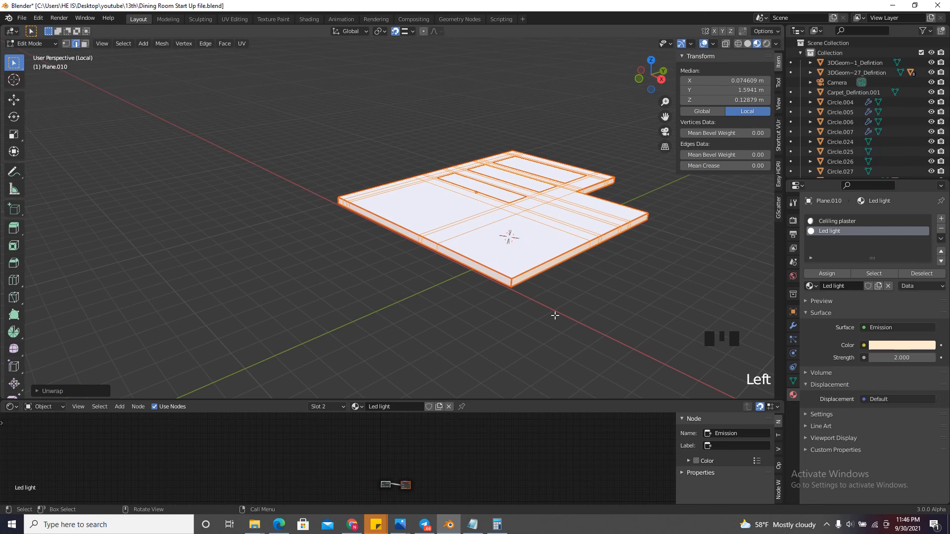
pyautogui.moveTo(484, 401); pyautogui.dragTo(484, 292)
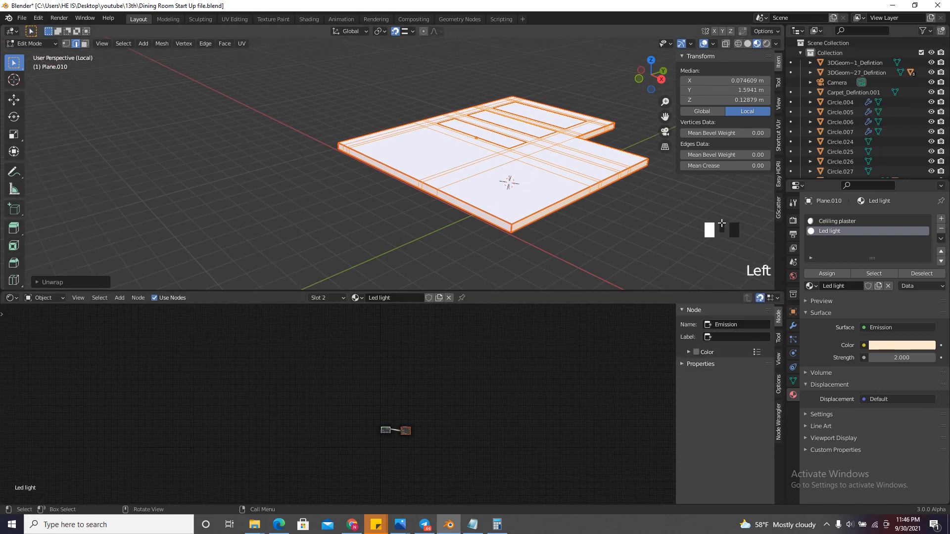
pyautogui.click(838, 221)
pyautogui.scroll(3, 406, 443)
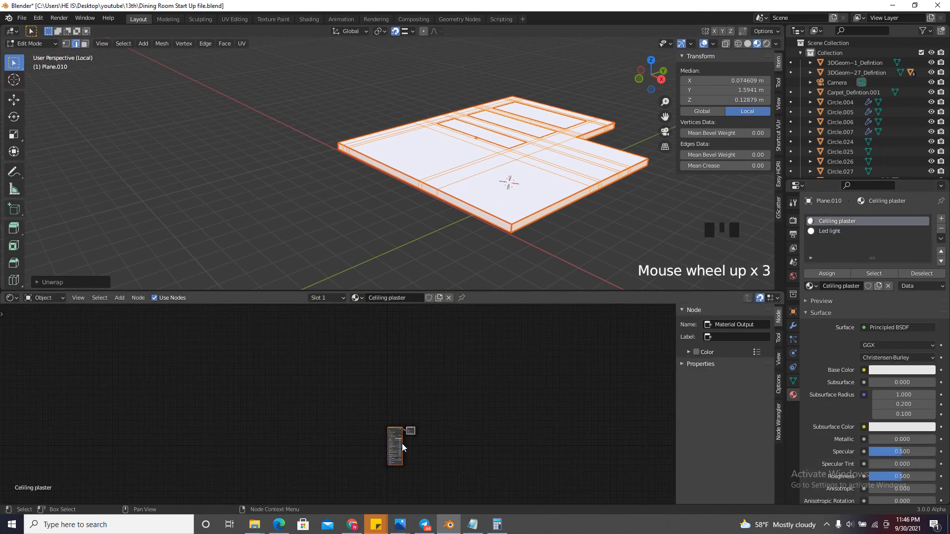
pyautogui.press('x')
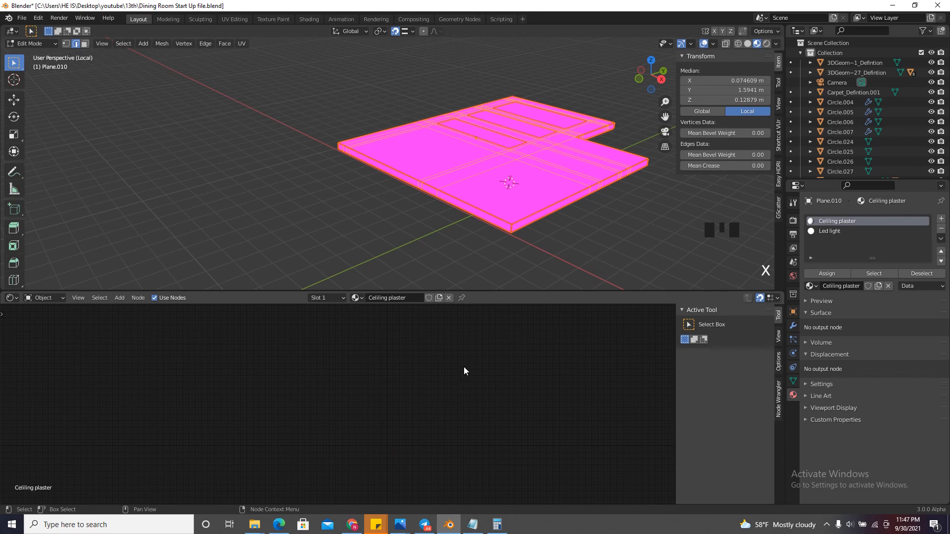
pyautogui.hotkey('ctrl', 'v')
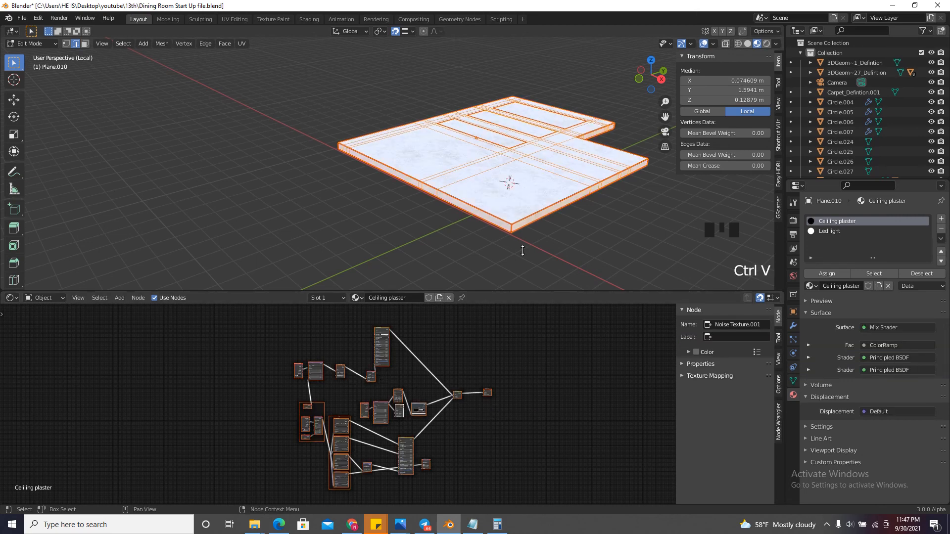
# Examine the plaster texture on the ceiling's underside and clear the mesh selection
pyautogui.scroll(1, 505, 203)
pyautogui.scroll(3, 504, 204)
pyautogui.moveTo(651, 74); pyautogui.dragTo(679, 251)
pyautogui.scroll(-3, 557, 115)
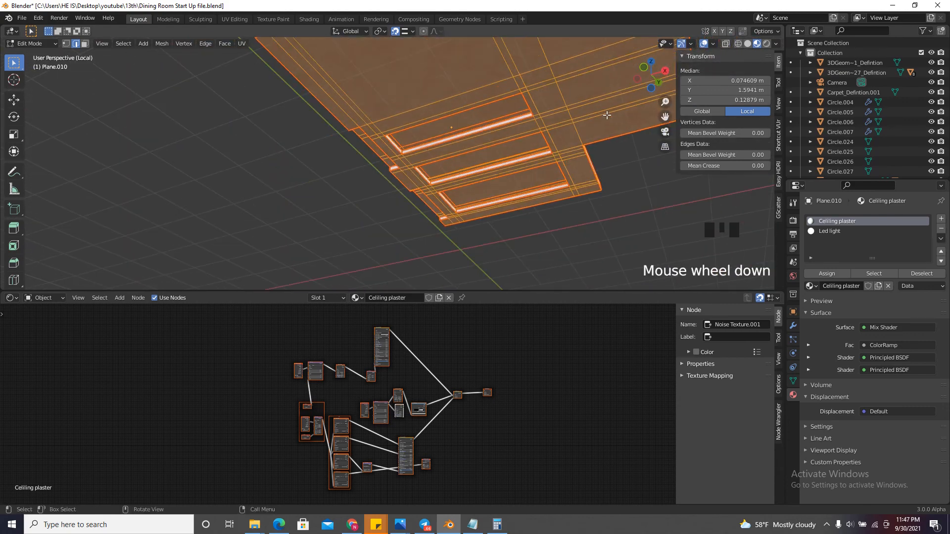
pyautogui.scroll(-5, 557, 115)
pyautogui.scroll(4, 518, 143)
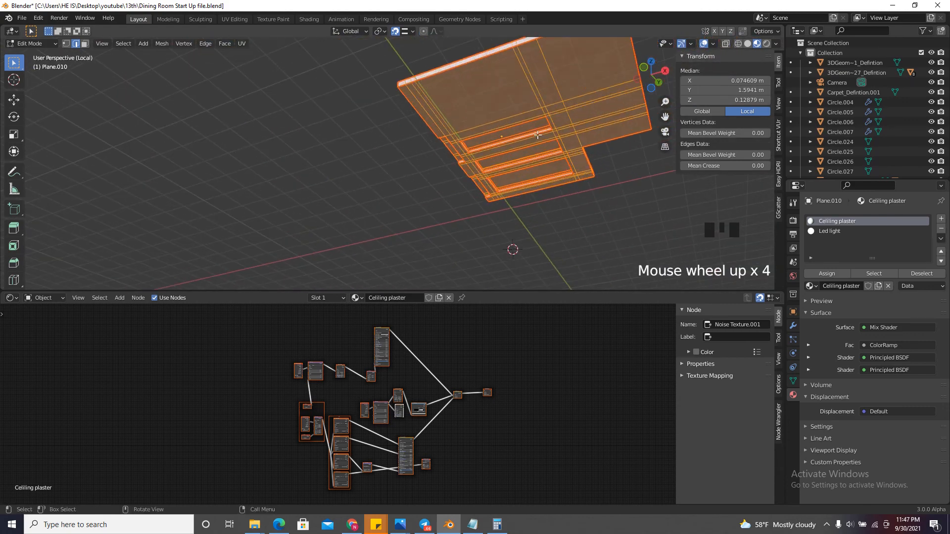
pyautogui.scroll(3, 418, 55)
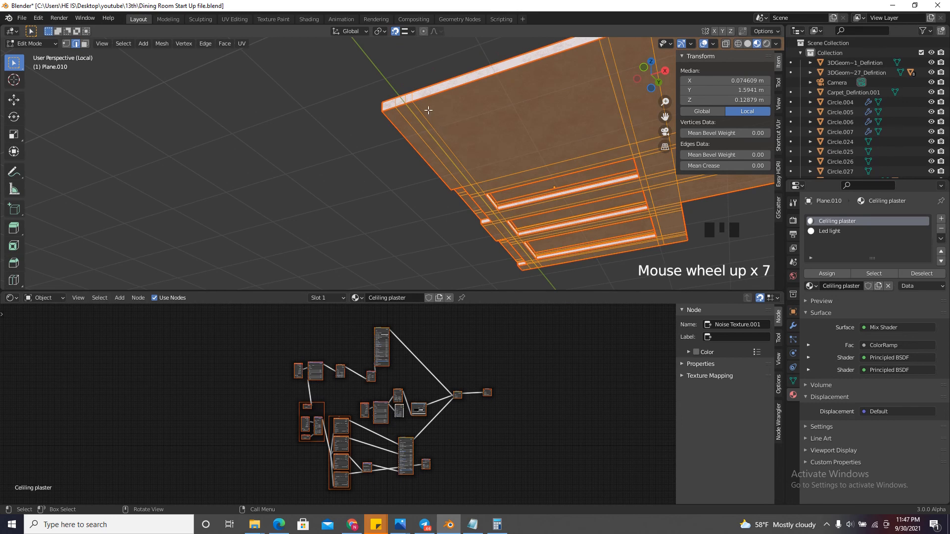
pyautogui.scroll(4, 429, 110)
pyautogui.scroll(-6, 328, 150)
pyautogui.click(394, 81)
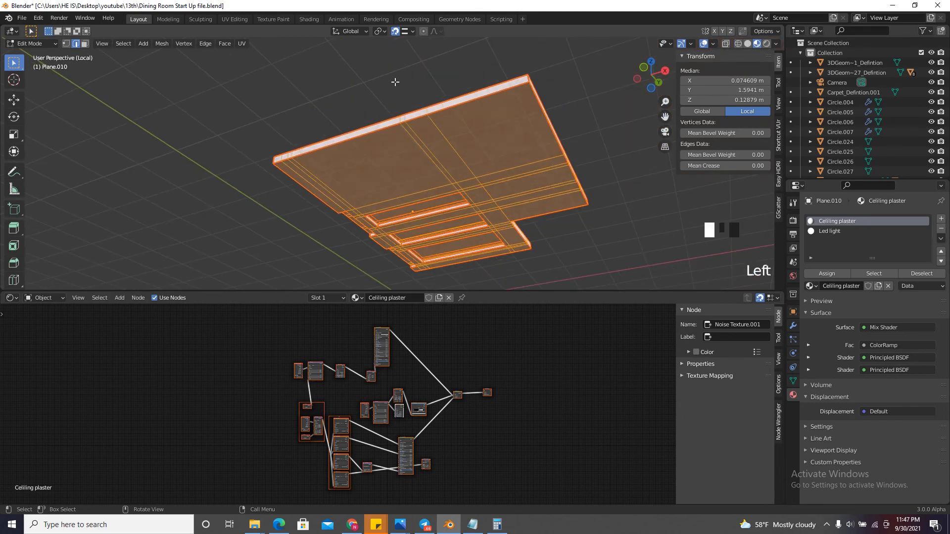
# Bring back the full room in Object Mode and hide the overlays in an enlarged viewport
pyautogui.press('KP_Divide')
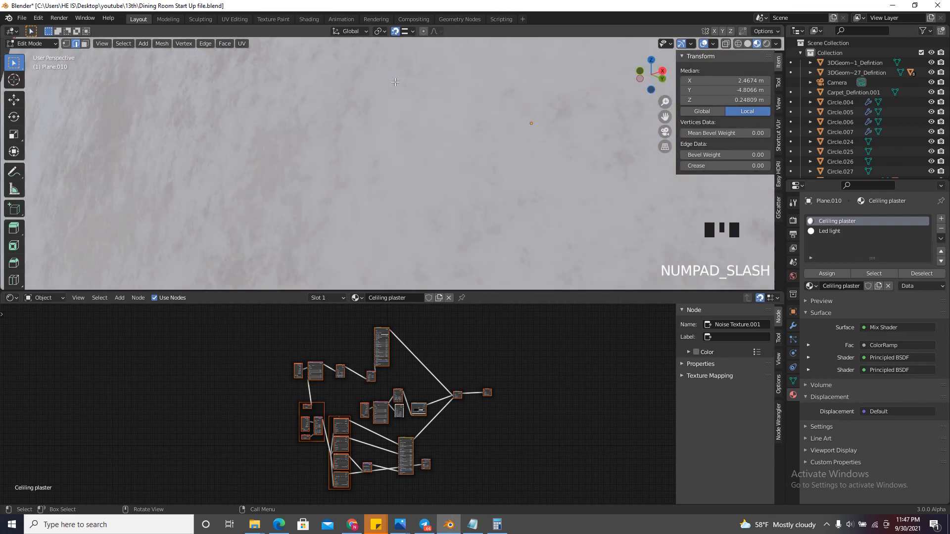
pyautogui.scroll(-4, 419, 193)
pyautogui.scroll(4, 419, 193)
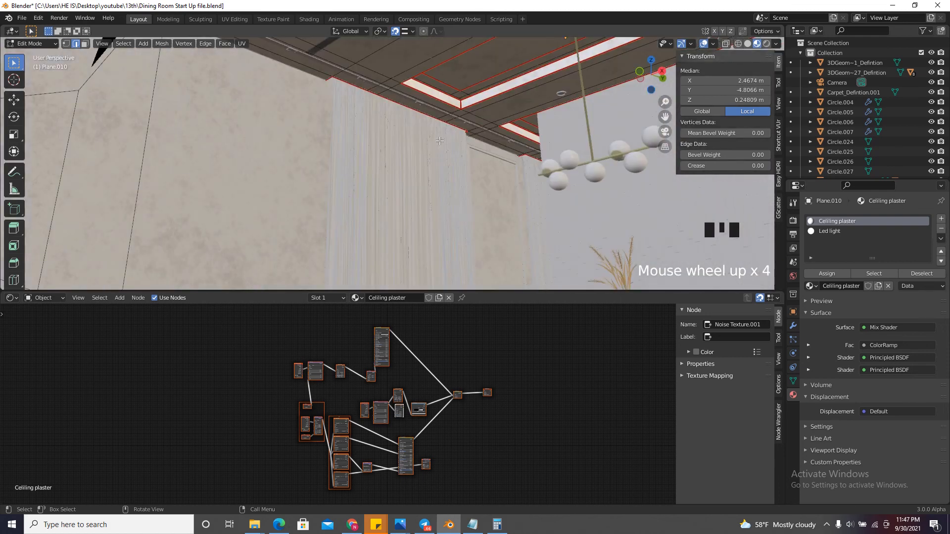
pyautogui.press('Tab')
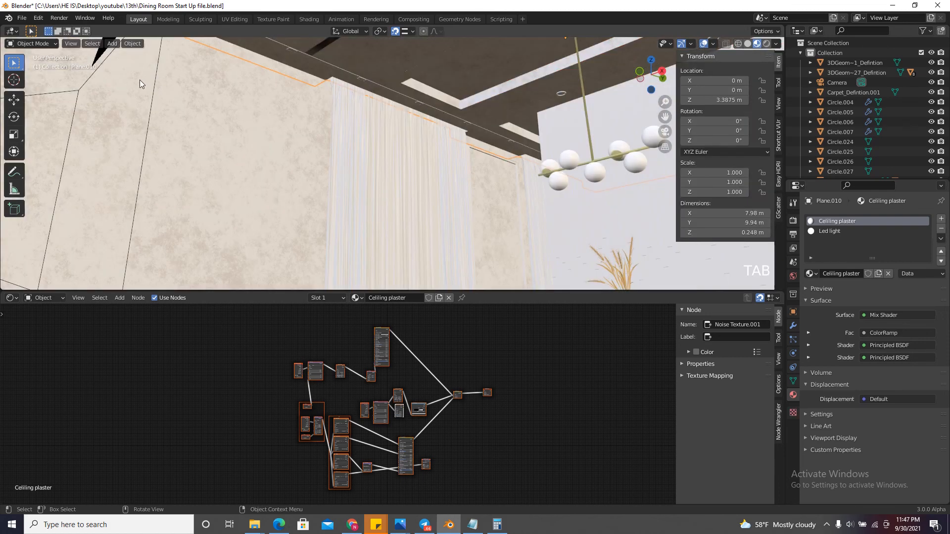
pyautogui.click(703, 43)
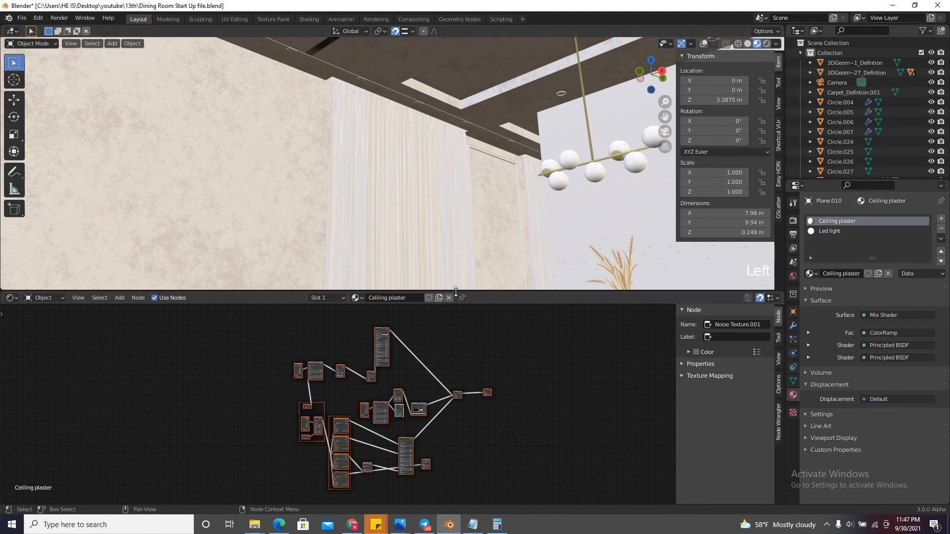
pyautogui.moveTo(429, 291); pyautogui.dragTo(428, 367)
# Turn the overlays back on and isolate the rectangular spotlight fixture in the ceiling's dark recess
pyautogui.scroll(9, 368, 91)
pyautogui.scroll(7, 261, 169)
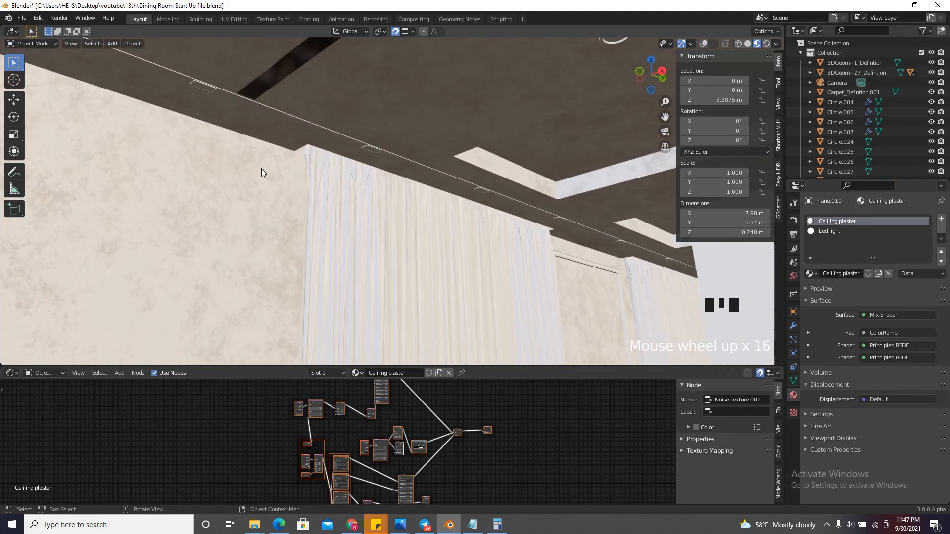
pyautogui.scroll(-13, 379, 198)
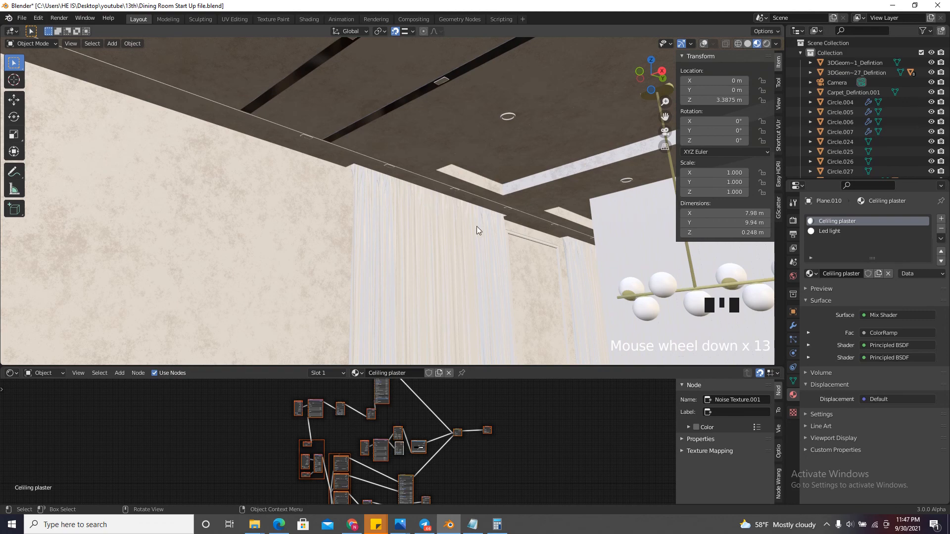
pyautogui.scroll(-3, 352, 197)
pyautogui.scroll(13, 354, 117)
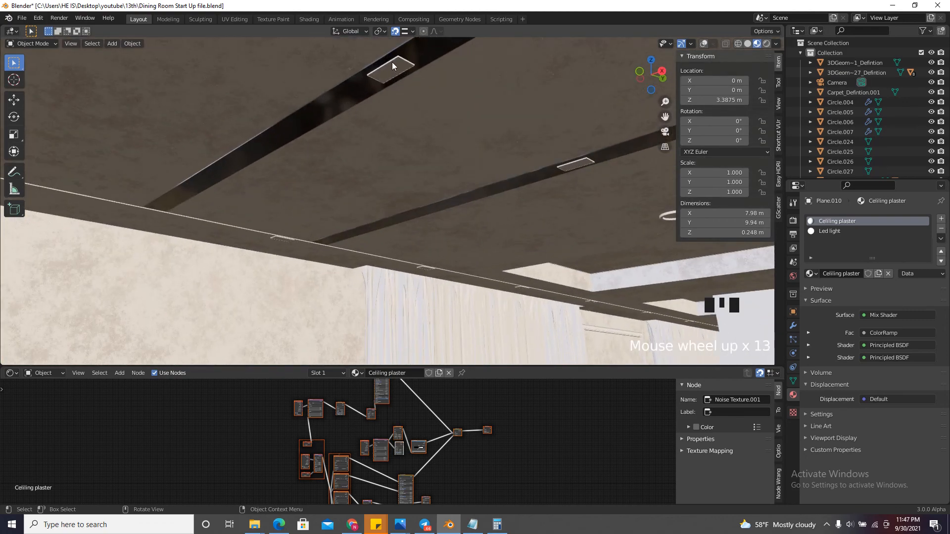
pyautogui.click(390, 77)
pyautogui.click(703, 44)
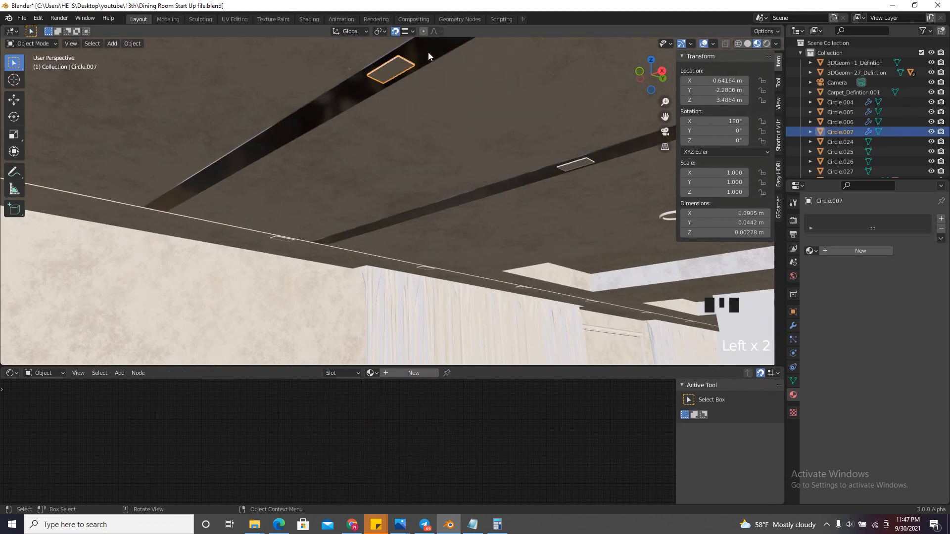
pyautogui.scroll(9, 369, 87)
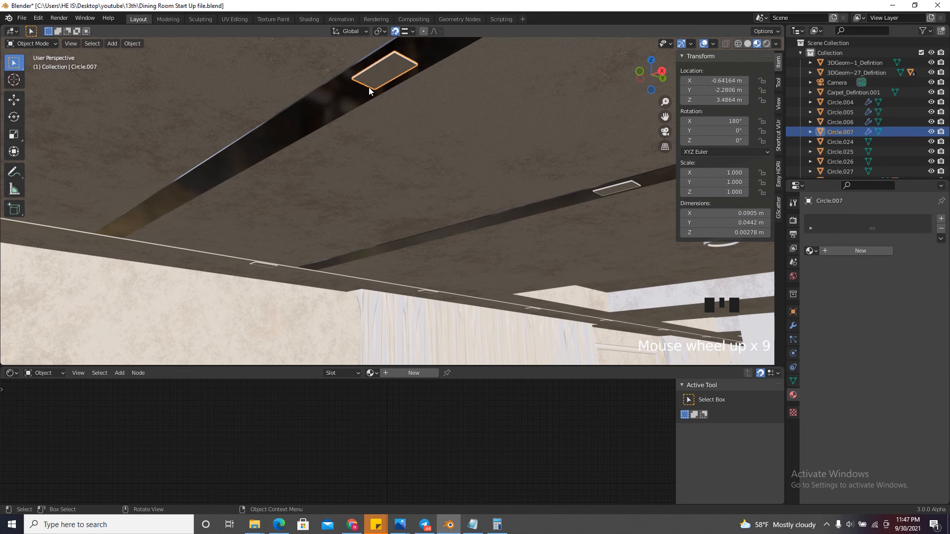
pyautogui.press('KP_Divide')
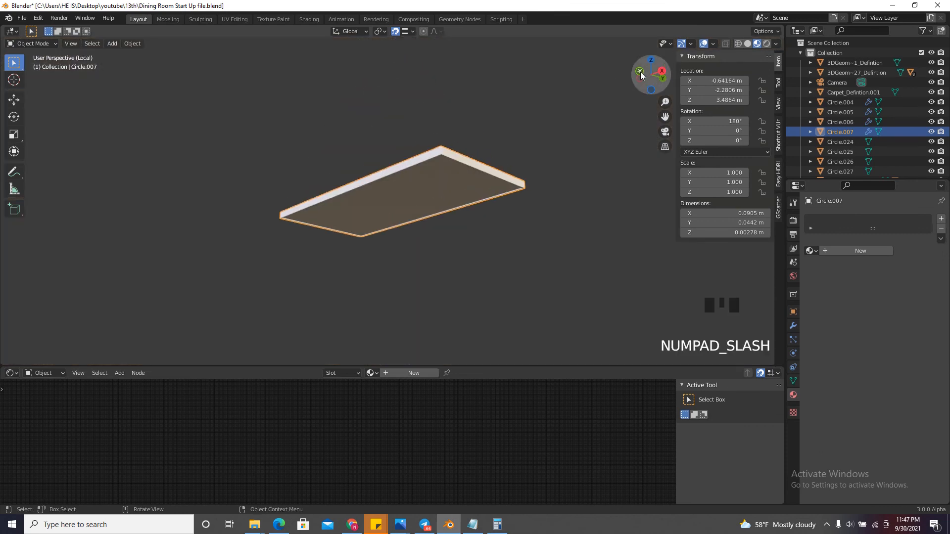
# Open the isolated spotlight fixture in Edit Mode with none of its geometry selected
pyautogui.moveTo(652, 74); pyautogui.dragTo(619, 343)
pyautogui.scroll(-5, 473, 218)
pyautogui.press('Tab')
pyautogui.scroll(2, 468, 220)
pyautogui.scroll(3, 468, 220)
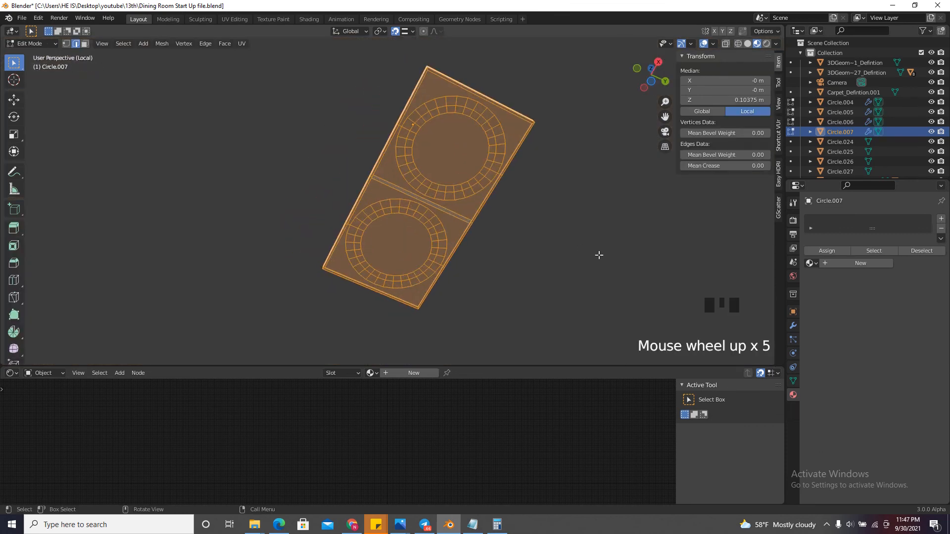
pyautogui.click(598, 255)
# Switch to face selection for the spotlight fixture's mesh, with its underside in view
pyautogui.moveTo(651, 74); pyautogui.dragTo(673, 121)
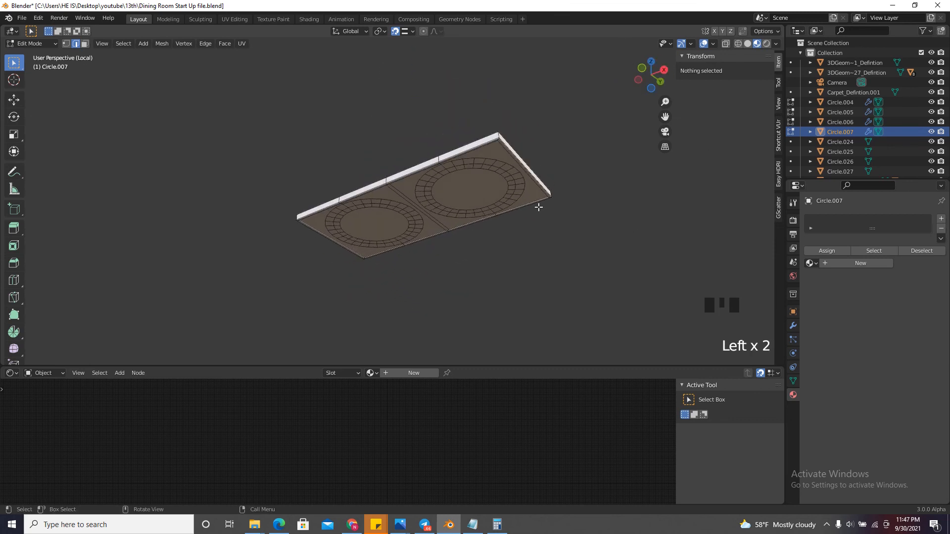
pyautogui.scroll(3, 421, 208)
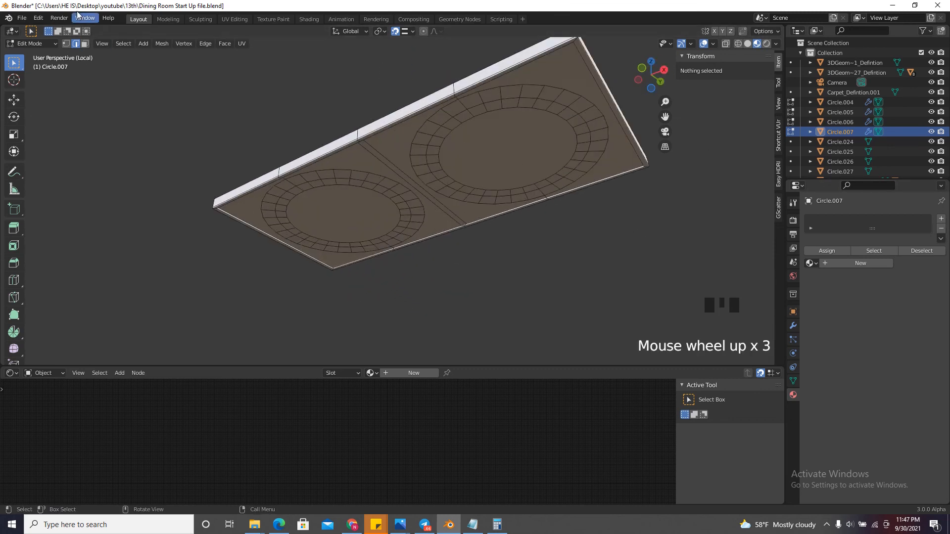
pyautogui.click(84, 44)
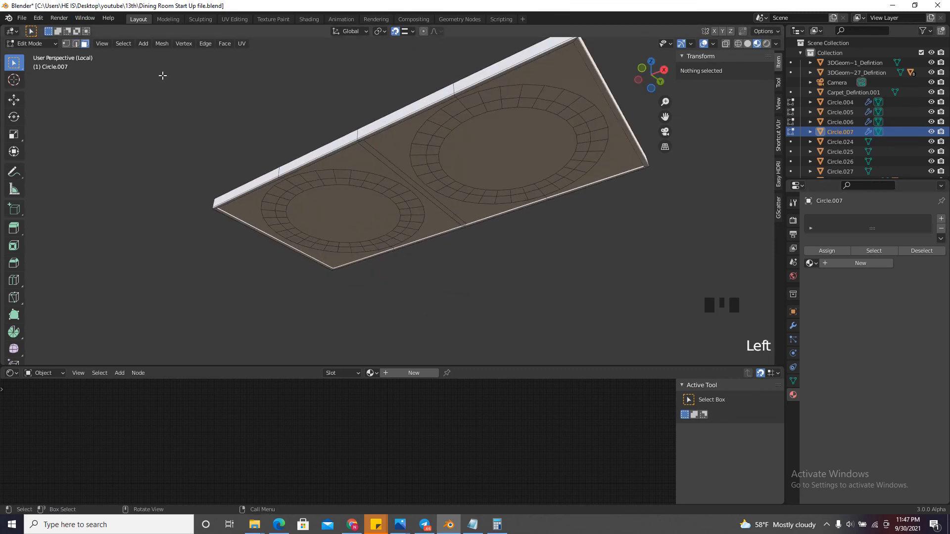
# Add a material slot to the spotlight fixture and create a new material named "White material" in it
pyautogui.click(941, 220)
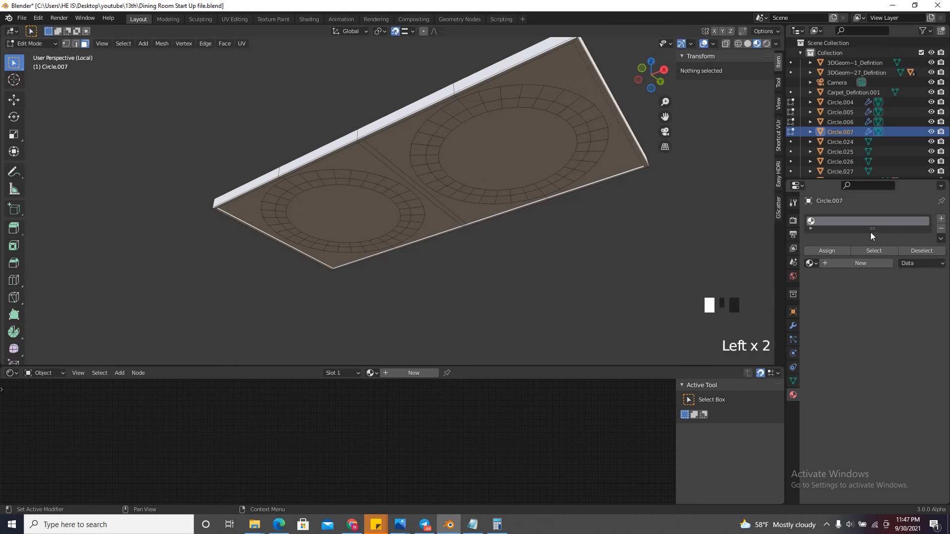
pyautogui.click(841, 264)
pyautogui.click(843, 221)
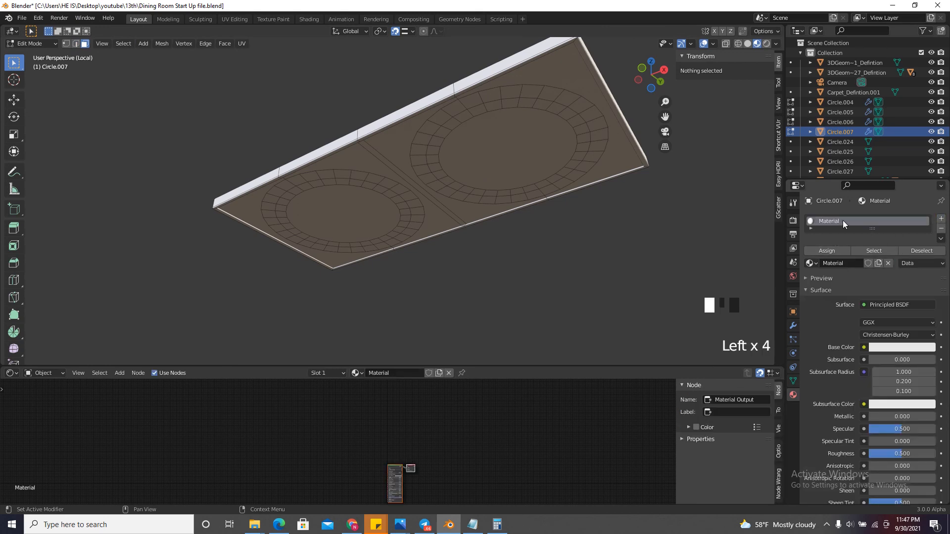
pyautogui.doubleClick(842, 221)
pyautogui.write('W')
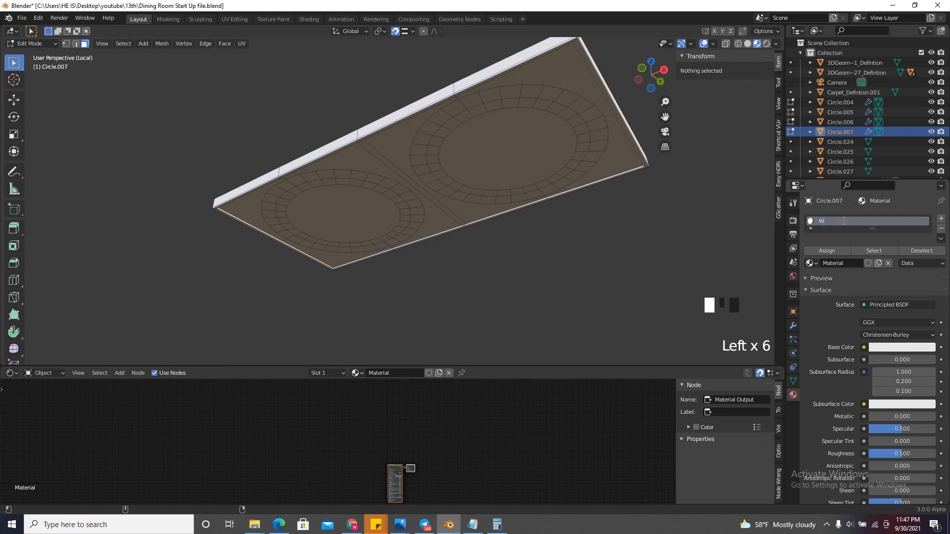
pyautogui.write('hite ma')
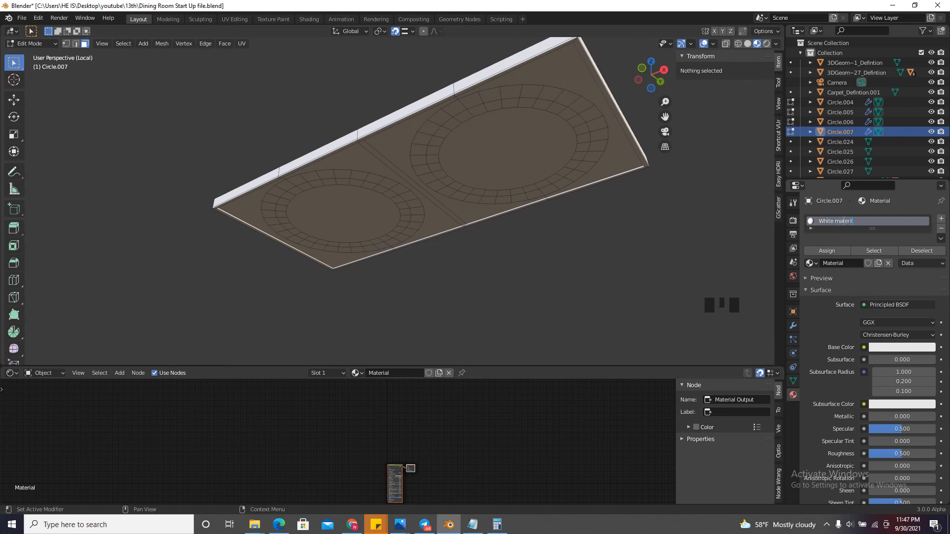
pyautogui.write('terial')
pyautogui.press('BackSpace')
pyautogui.write('al')
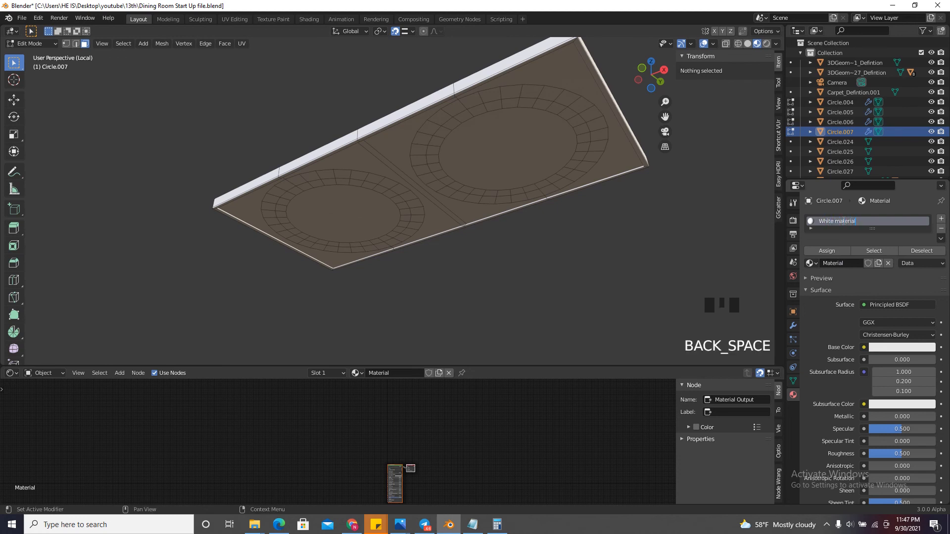
pyautogui.press('Return')
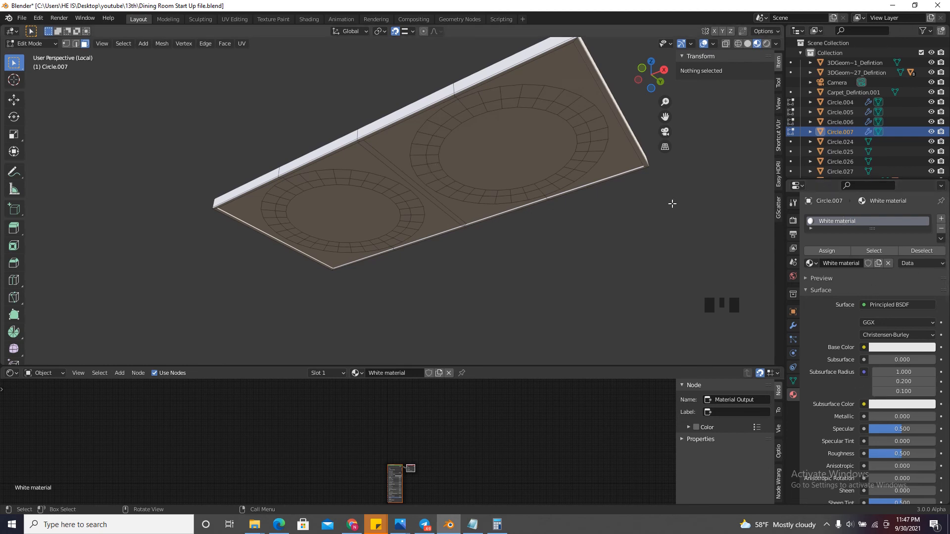
# Add a second material slot to the fixture with a new material named "Black spot light"
pyautogui.click(941, 218)
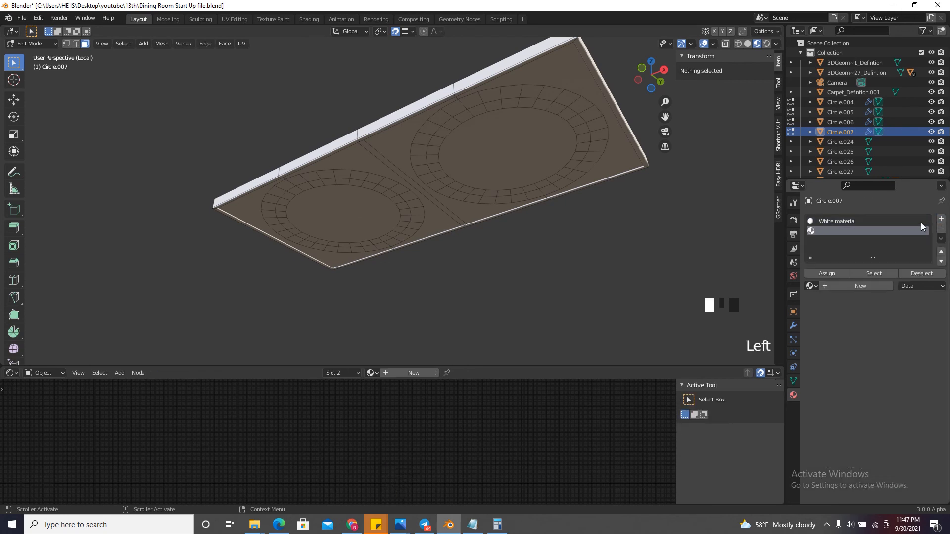
pyautogui.click(840, 288)
pyautogui.click(842, 286)
pyautogui.click(844, 233)
pyautogui.doubleClick(844, 233)
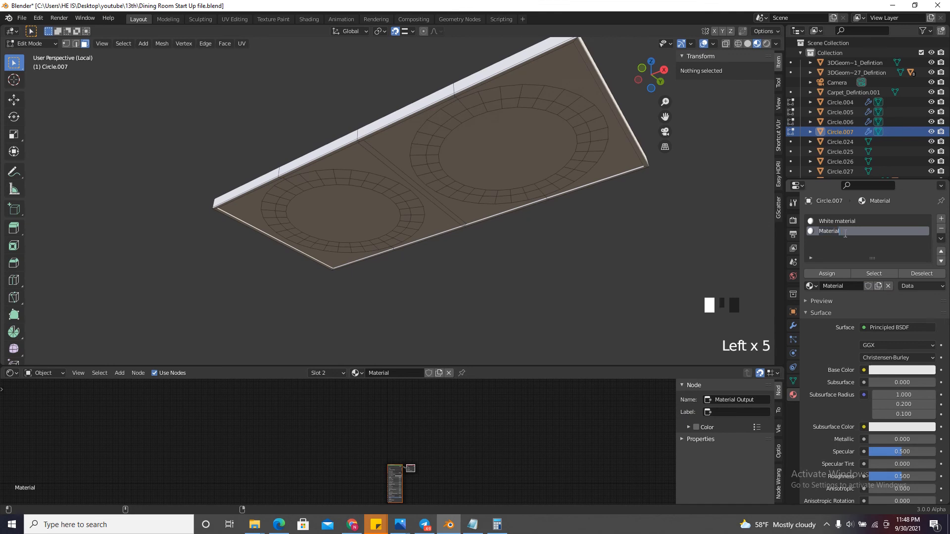
pyautogui.write('Black')
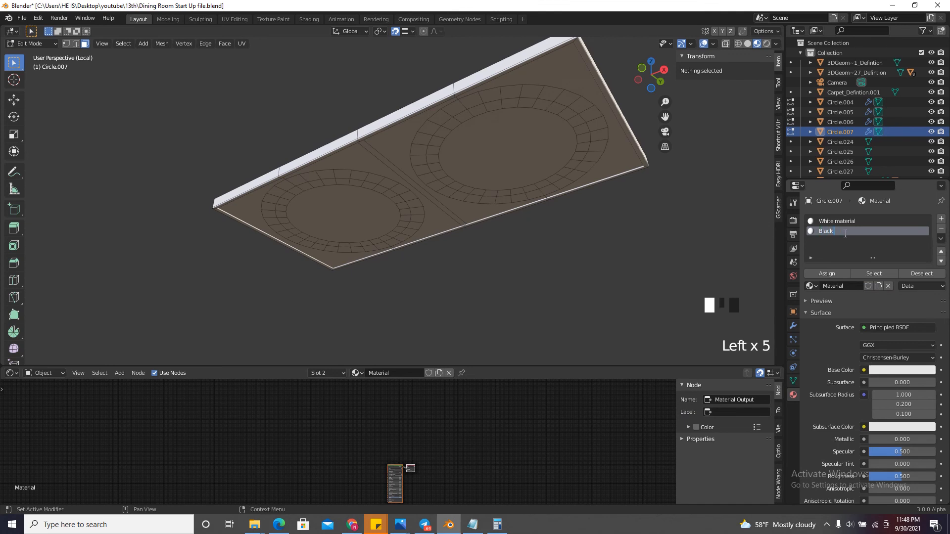
pyautogui.write(' spotlight')
pyautogui.press('Return')
# Set the Black spot light material's base color to near-black and its roughness to 0.088
pyautogui.click(875, 375)
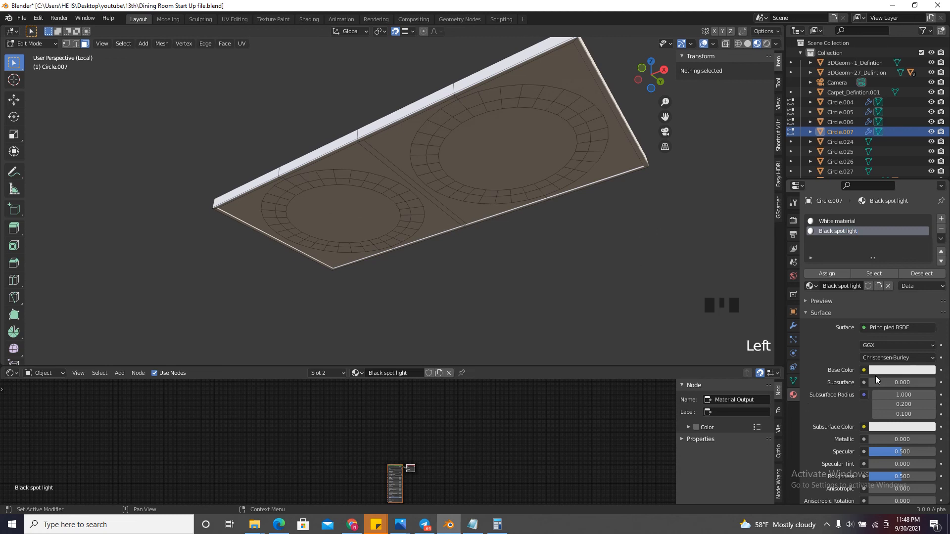
pyautogui.click(880, 373)
pyautogui.click(902, 370)
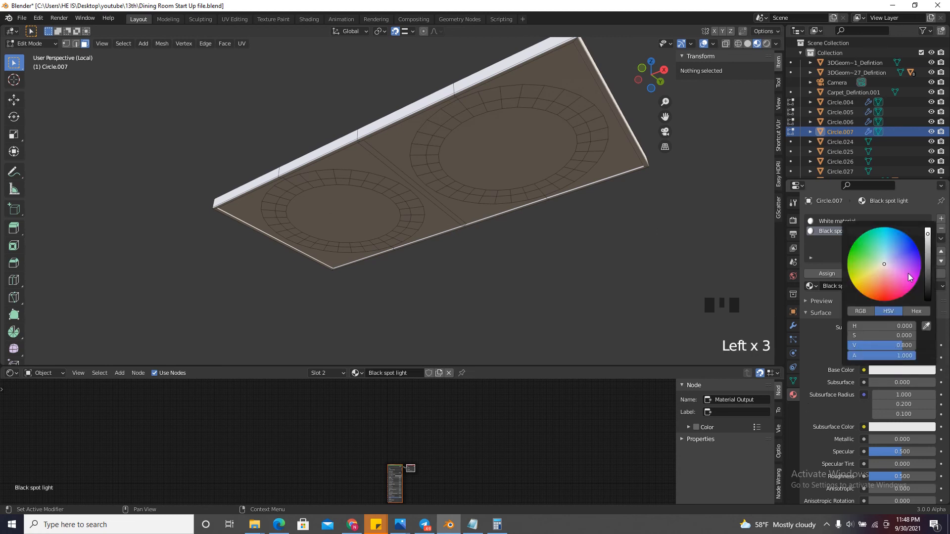
pyautogui.moveTo(928, 232); pyautogui.dragTo(942, 296)
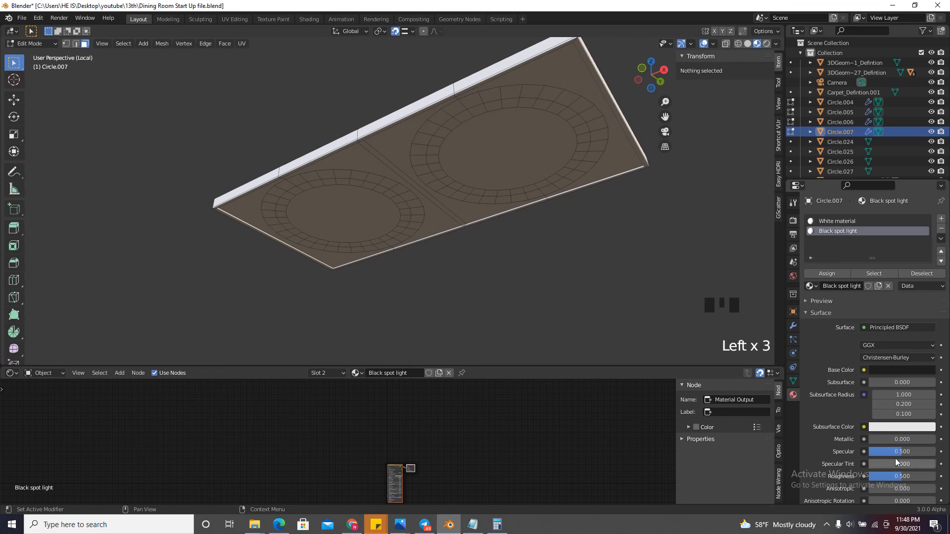
pyautogui.moveTo(893, 479); pyautogui.dragTo(863, 467)
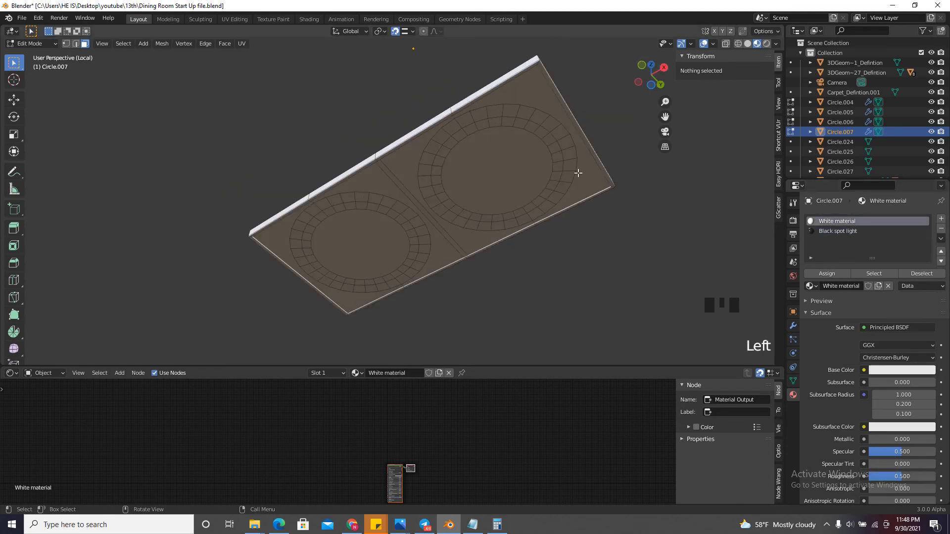
# Assign the Black spot light material to the four flat underside faces surrounding the fixture's two circular lamps
pyautogui.scroll(2, 467, 257)
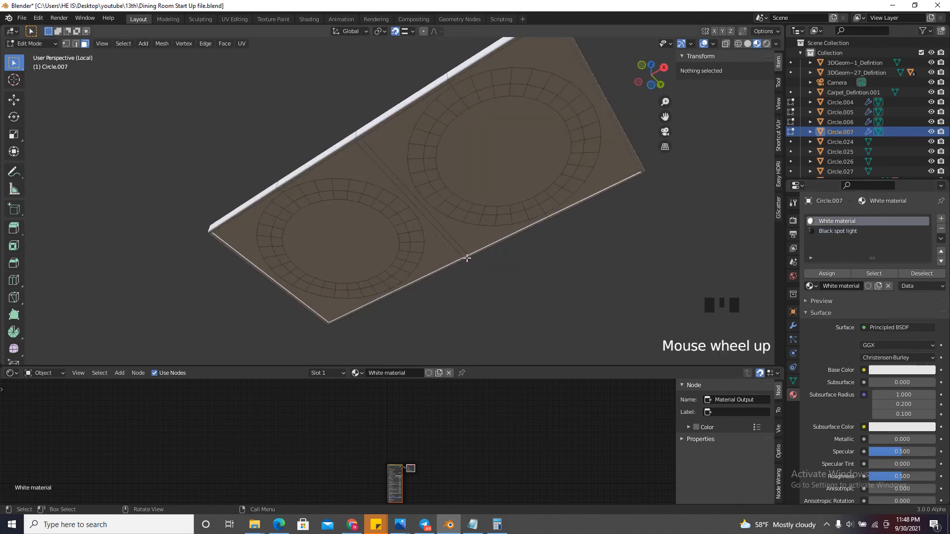
pyautogui.click(390, 139)
pyautogui.scroll(-3, 494, 140)
pyautogui.click(483, 153)
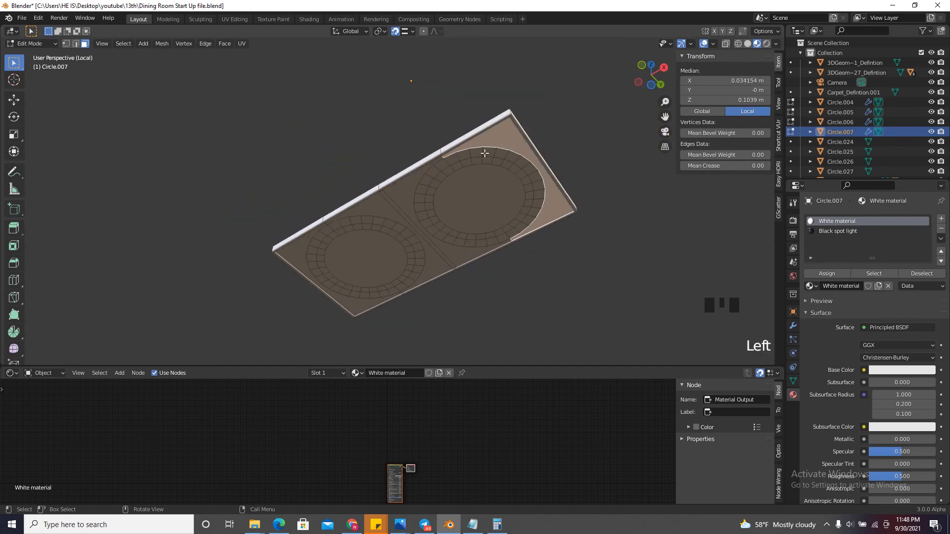
pyautogui.scroll(2, 443, 183)
pyautogui.keyDown('shift'); pyautogui.click(406, 178); pyautogui.keyUp('shift')
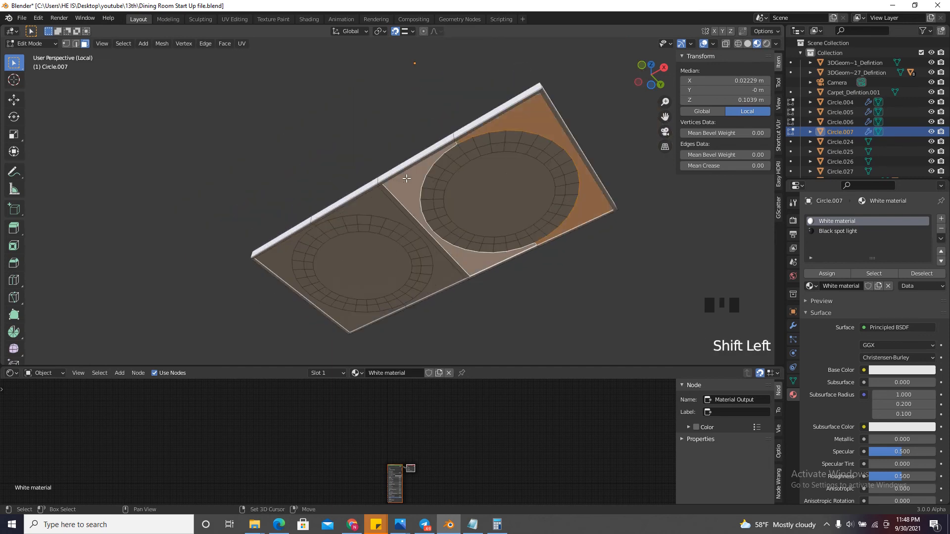
pyautogui.keyDown('shift'); pyautogui.click(365, 214); pyautogui.keyUp('shift')
pyautogui.keyDown('shift'); pyautogui.click(294, 256); pyautogui.keyUp('shift')
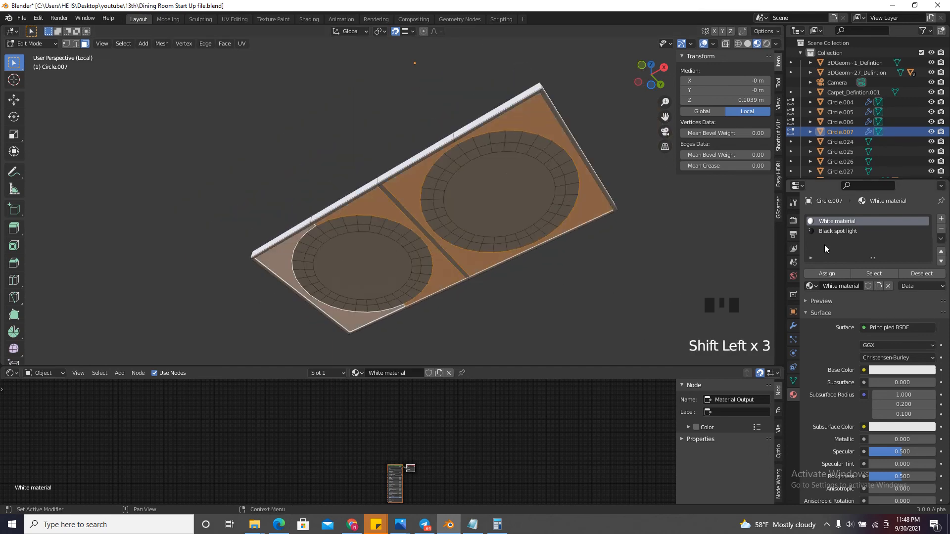
pyautogui.click(843, 231)
pyautogui.click(827, 274)
pyautogui.click(639, 267)
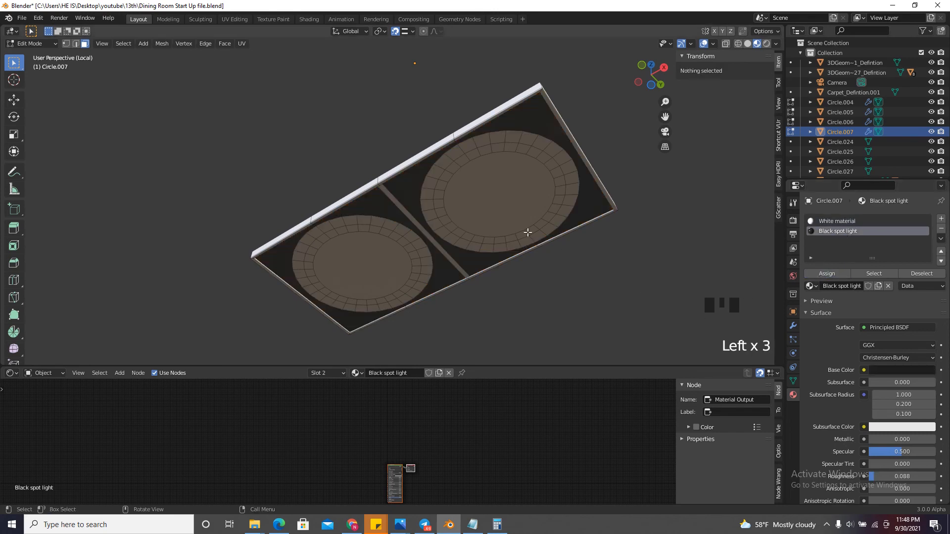
# Assign the Black spot light material to the inner face ring of both circular lamps and clear the selection
pyautogui.scroll(1, 484, 226)
pyautogui.scroll(4, 435, 206)
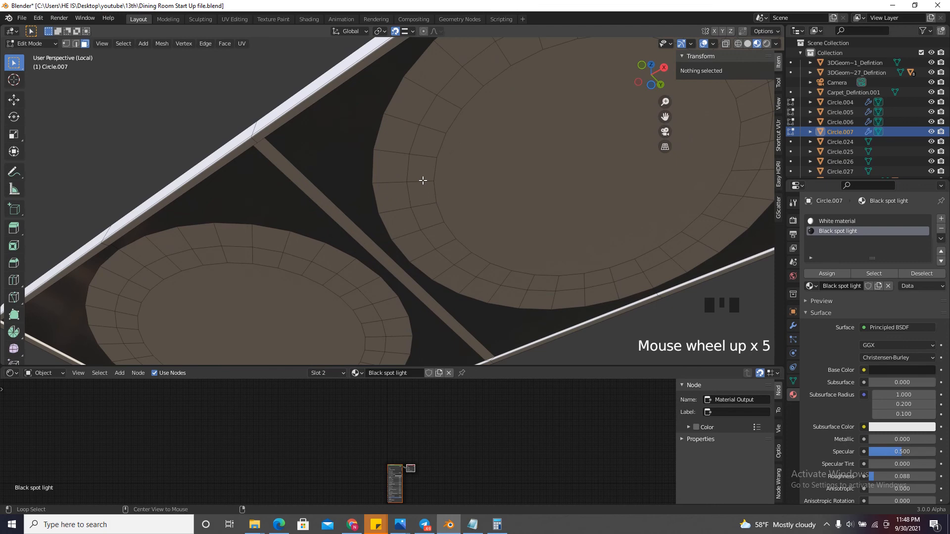
pyautogui.keyDown('alt'); pyautogui.click(422, 181); pyautogui.keyUp('alt')
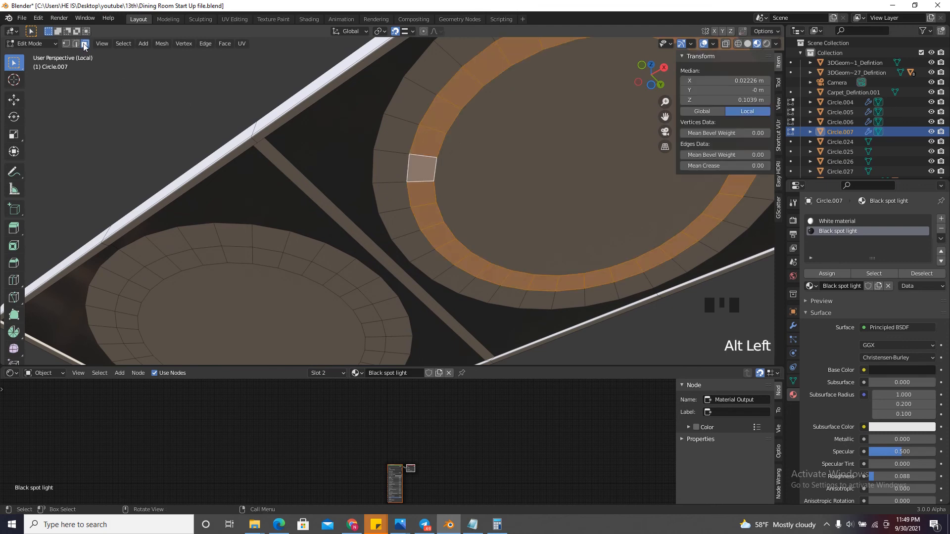
pyautogui.scroll(-3, 480, 192)
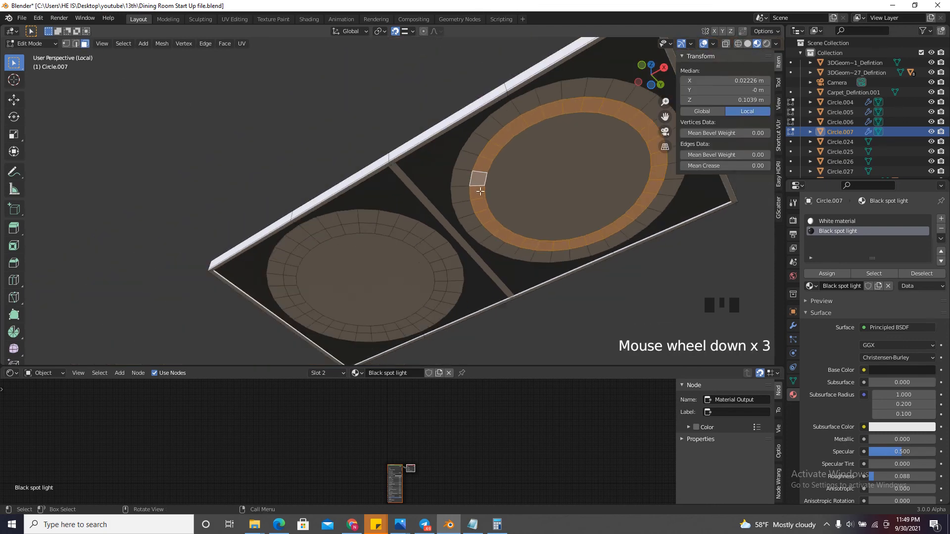
pyautogui.scroll(3, 412, 251)
pyautogui.keyDown('alt'); pyautogui.keyDown('shift'); pyautogui.click(417, 245); pyautogui.keyUp('shift'); pyautogui.keyUp('alt')
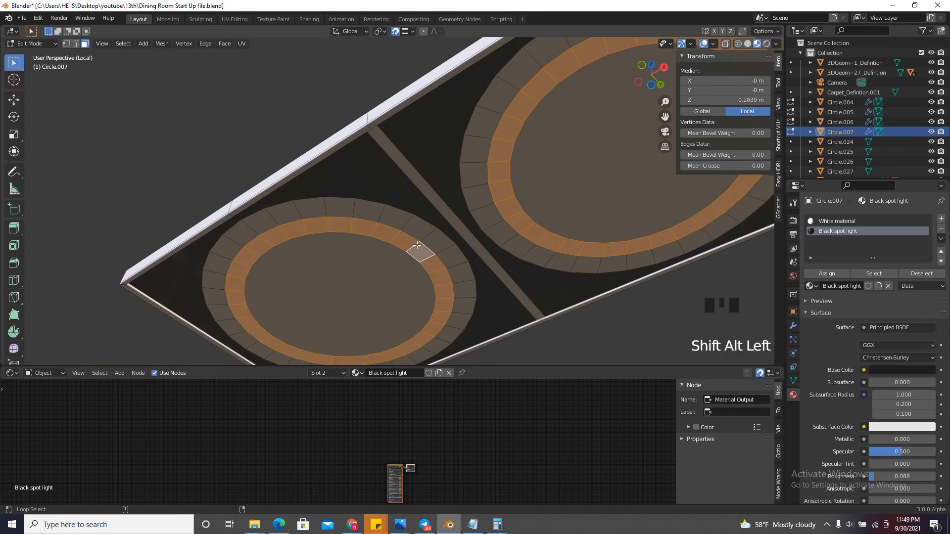
pyautogui.scroll(-1, 368, 198)
pyautogui.click(827, 274)
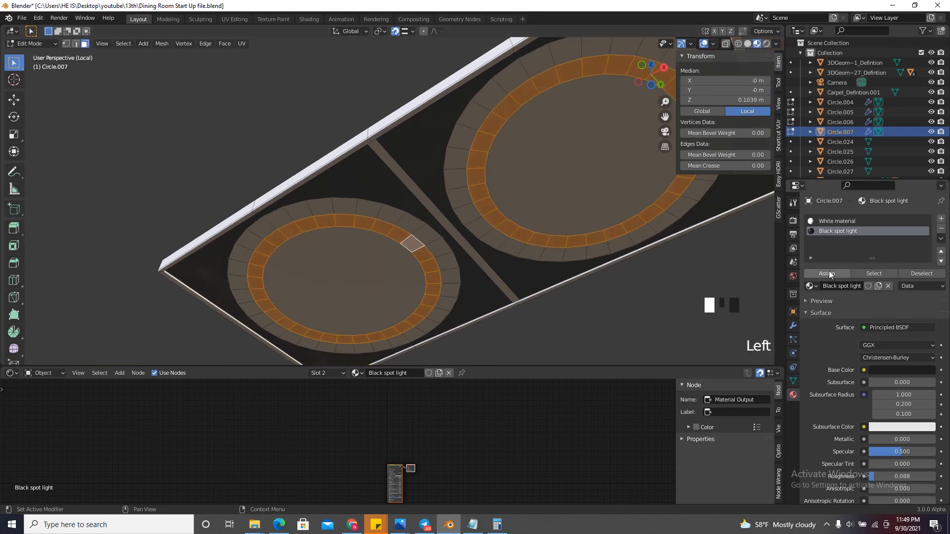
pyautogui.scroll(-5, 552, 238)
pyautogui.click(523, 244)
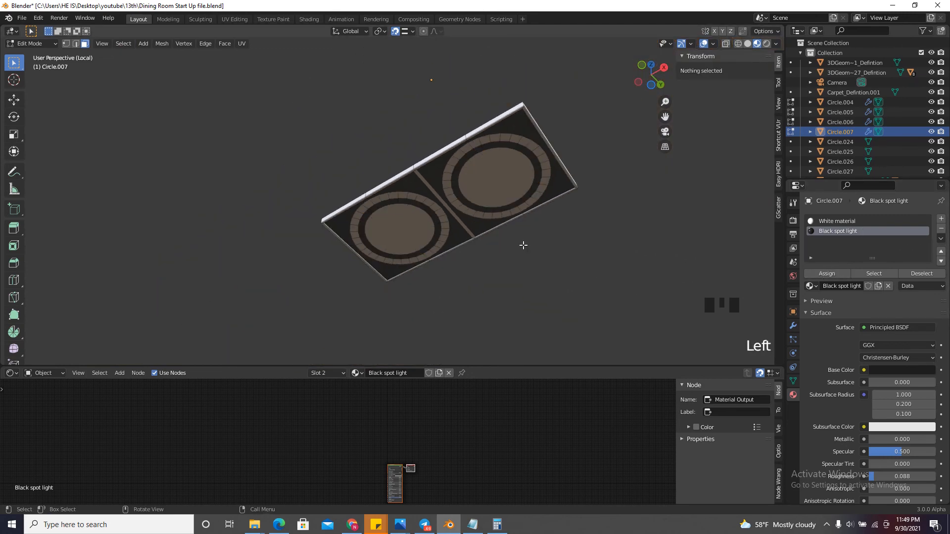
# Add a third material slot to the fixture with a new material named "Spot light emmsion"
pyautogui.scroll(6, 492, 149)
pyautogui.scroll(-4, 524, 206)
pyautogui.scroll(2, 457, 197)
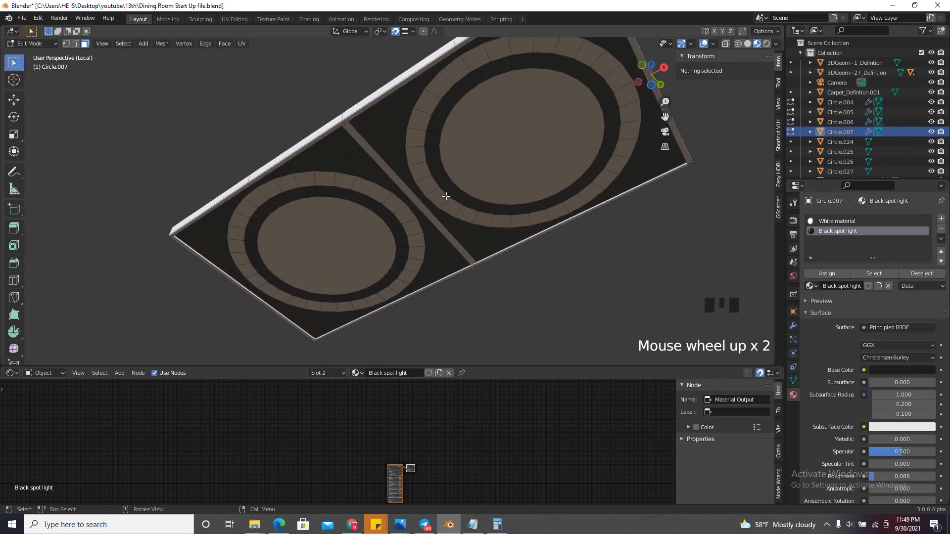
pyautogui.click(941, 219)
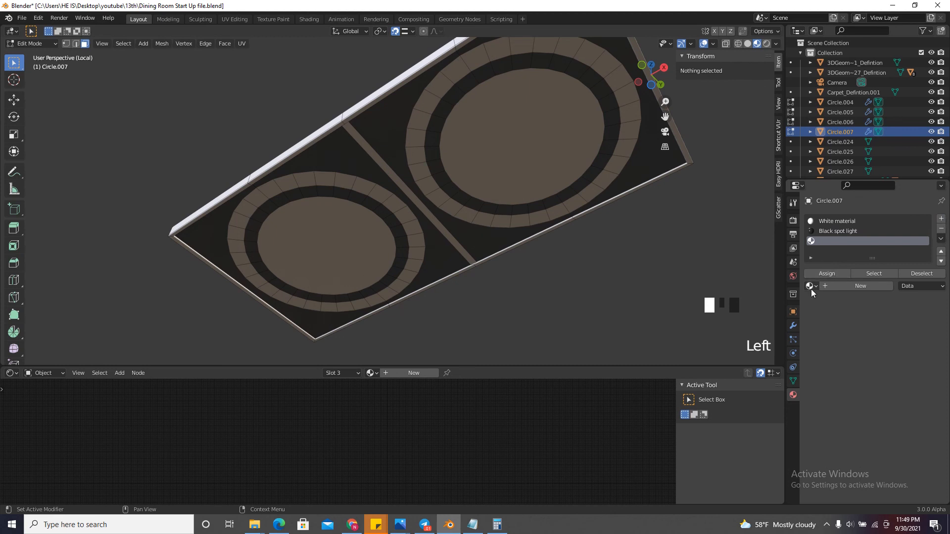
pyautogui.click(831, 286)
pyautogui.click(836, 242)
pyautogui.click(836, 243)
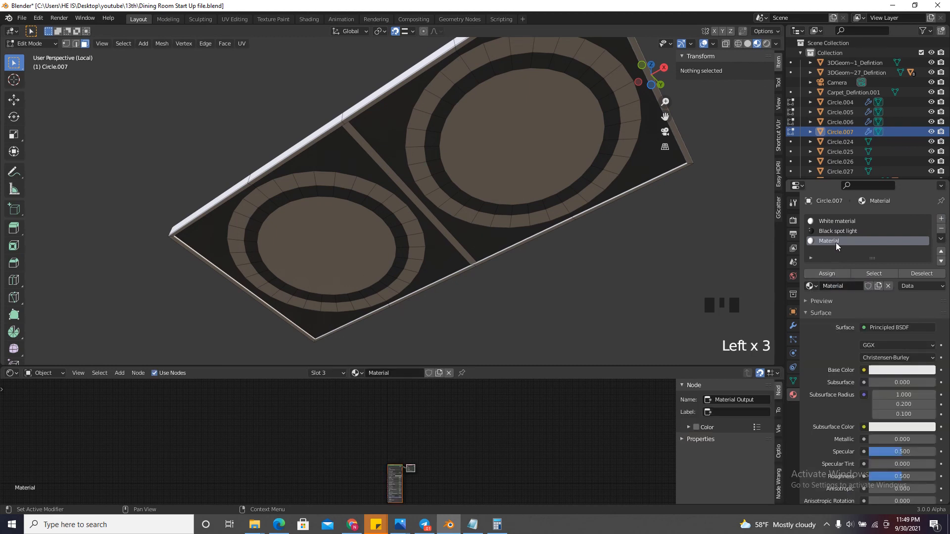
pyautogui.click(836, 242)
pyautogui.doubleClick(836, 242)
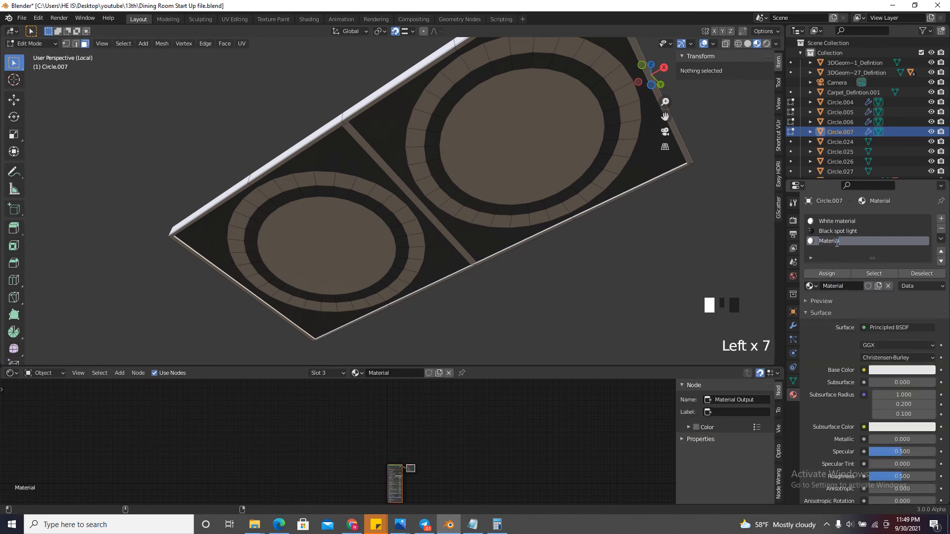
pyautogui.write('sP')
pyautogui.press('BackSpace')
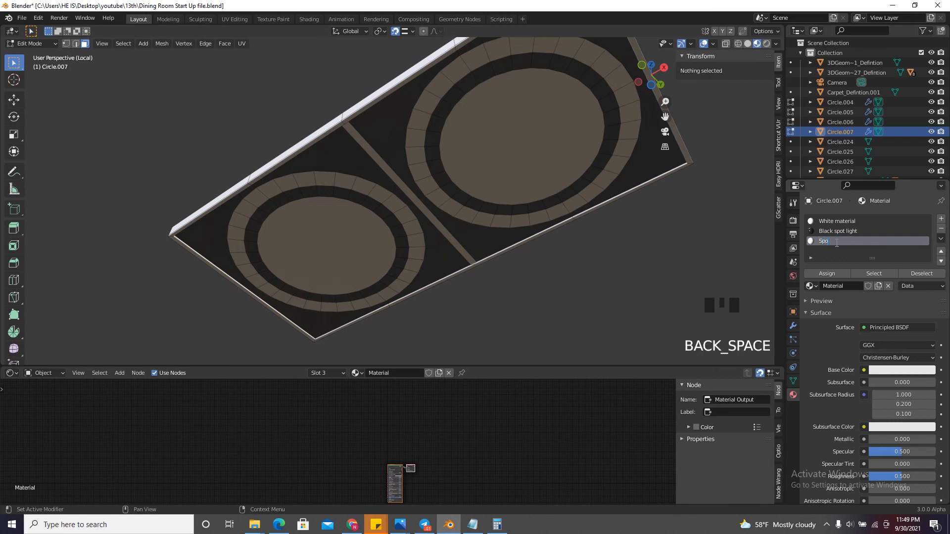
pyautogui.write('pot light')
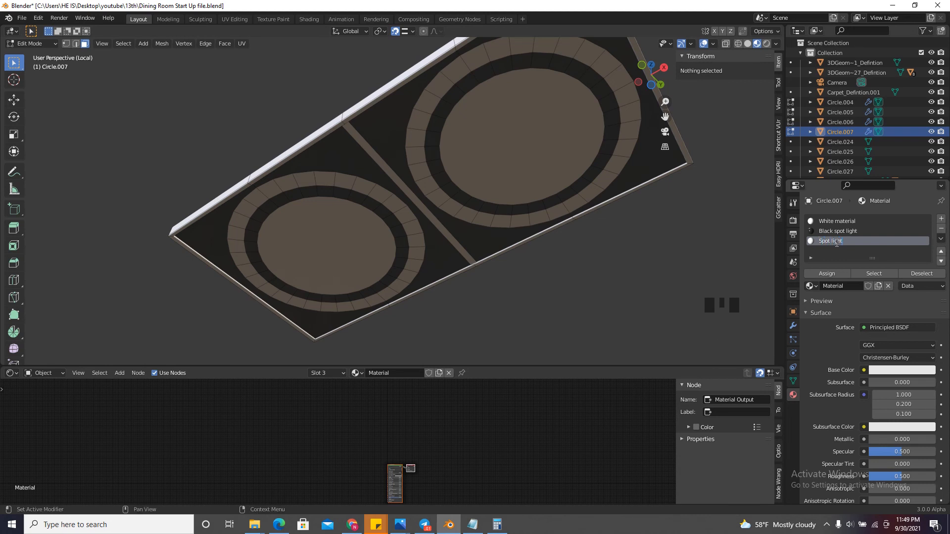
pyautogui.write(' emmsion')
# Change the Spot light emmsion material's surface to Emission with strength 5 and a pale warm peach color
pyautogui.click(889, 327)
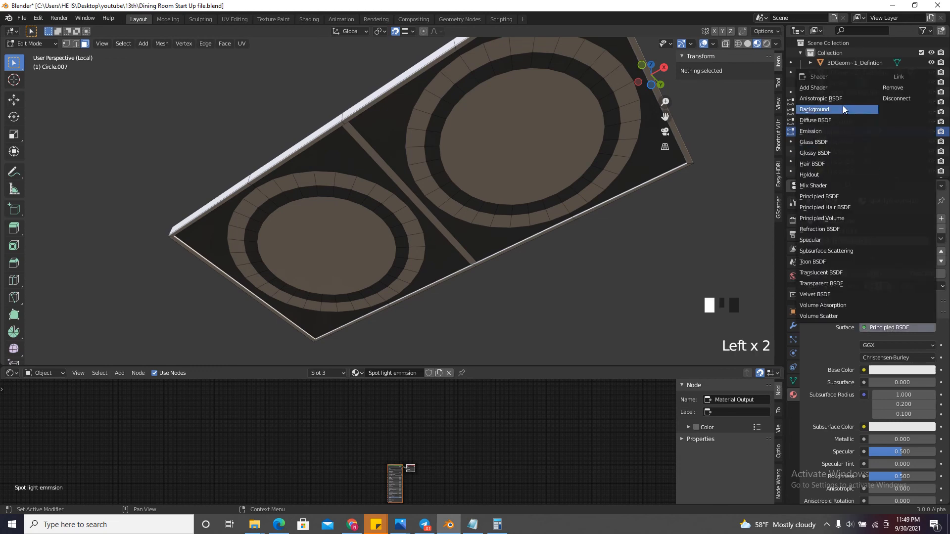
pyautogui.click(841, 132)
pyautogui.click(905, 357)
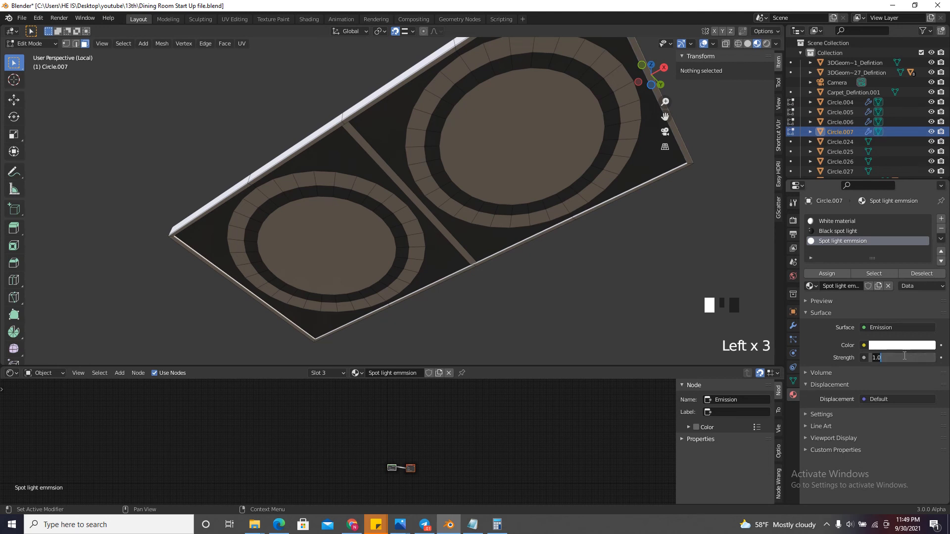
pyautogui.write('5')
pyautogui.press('Return')
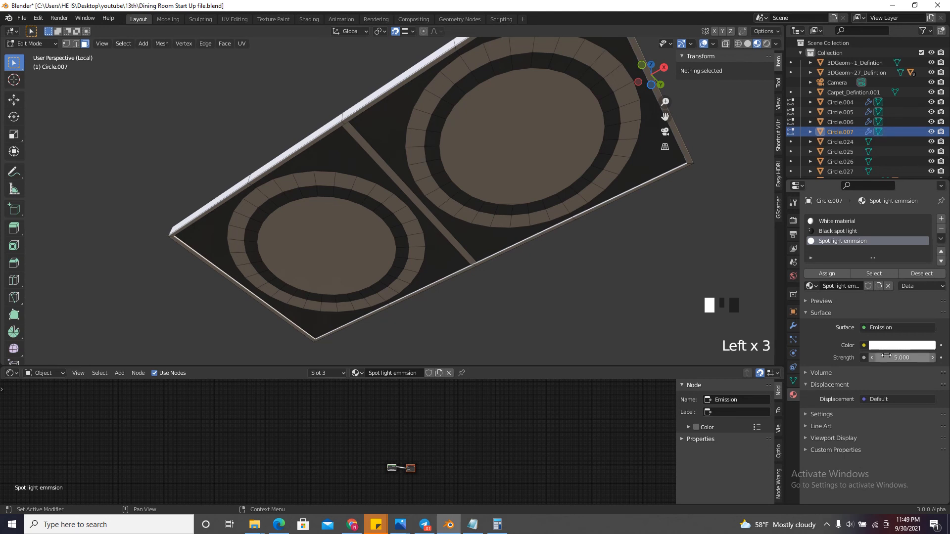
pyautogui.click(902, 346)
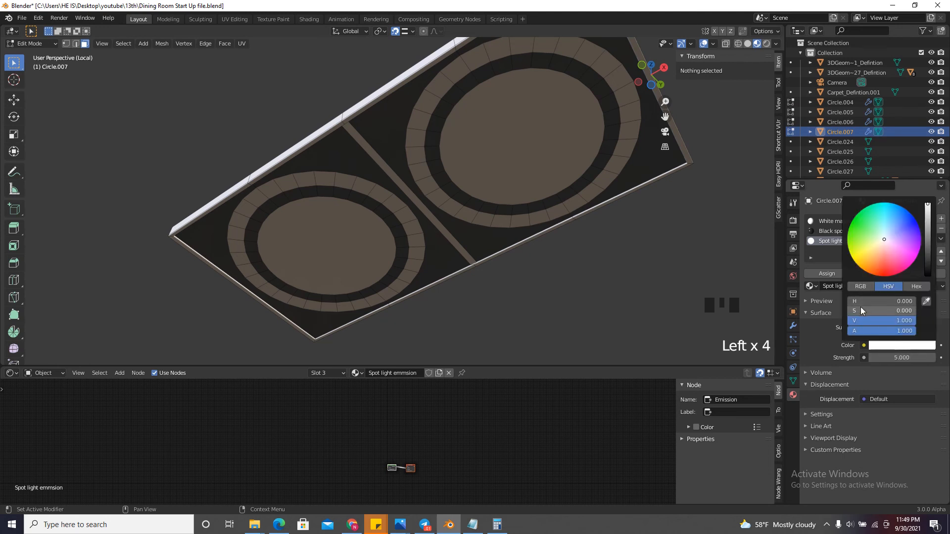
pyautogui.moveTo(862, 310)
pyautogui.mouseDown()
pyautogui.moveTo(890, 323)
pyautogui.moveTo(866, 306)
pyautogui.mouseUp()
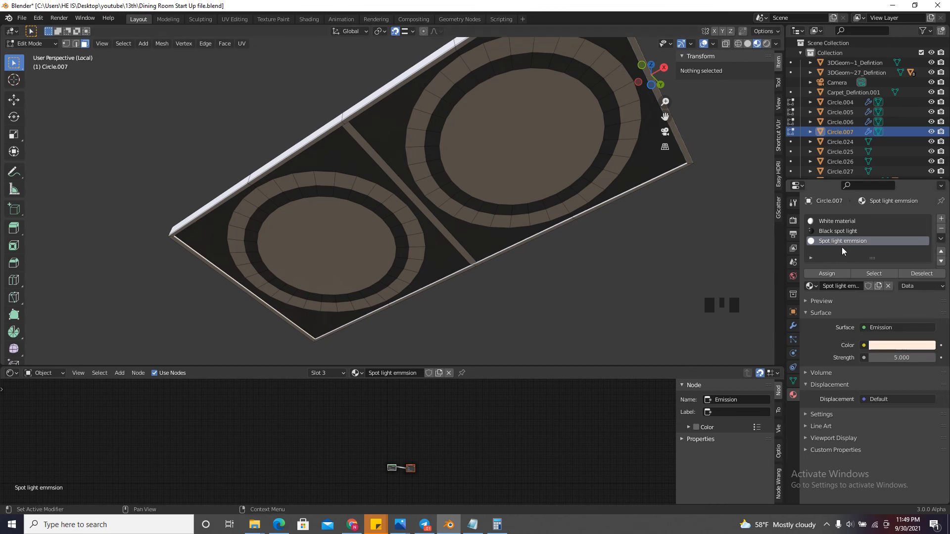
# Assign the Spot light emmsion material to the central discs and outer face rings of both lamps, and leave mesh editing
pyautogui.scroll(-2, 492, 276)
pyautogui.click(376, 246)
pyautogui.scroll(3, 376, 246)
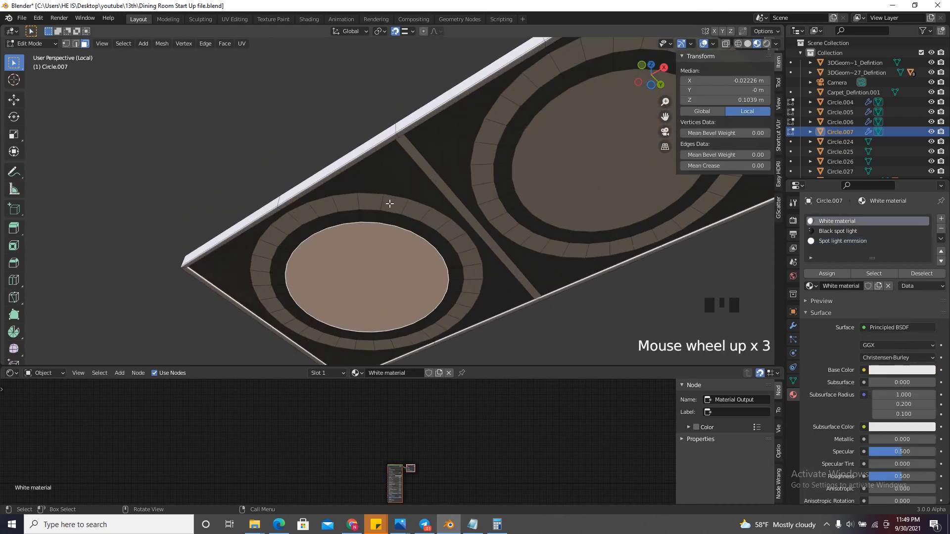
pyautogui.keyDown('alt'); pyautogui.keyDown('shift'); pyautogui.click(383, 205); pyautogui.keyUp('shift'); pyautogui.keyUp('alt')
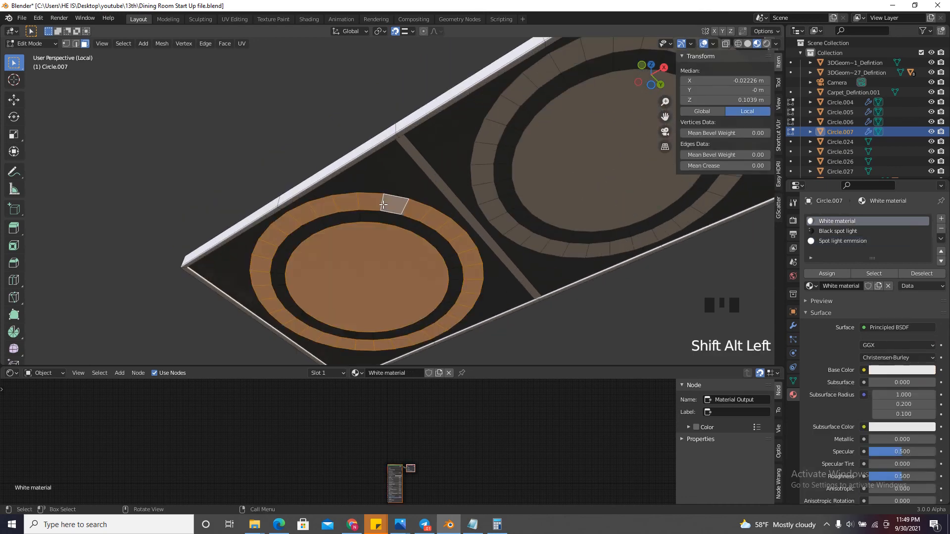
pyautogui.keyDown('alt'); pyautogui.keyDown('shift'); pyautogui.click(481, 144); pyautogui.keyUp('shift'); pyautogui.keyUp('alt')
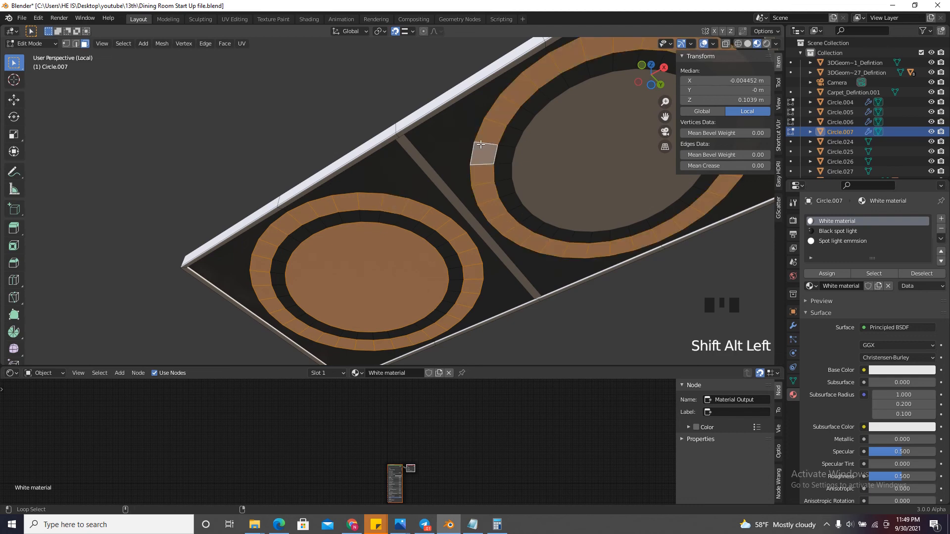
pyautogui.scroll(2, 498, 127)
pyautogui.keyDown('shift'); pyautogui.click(499, 168); pyautogui.keyUp('shift')
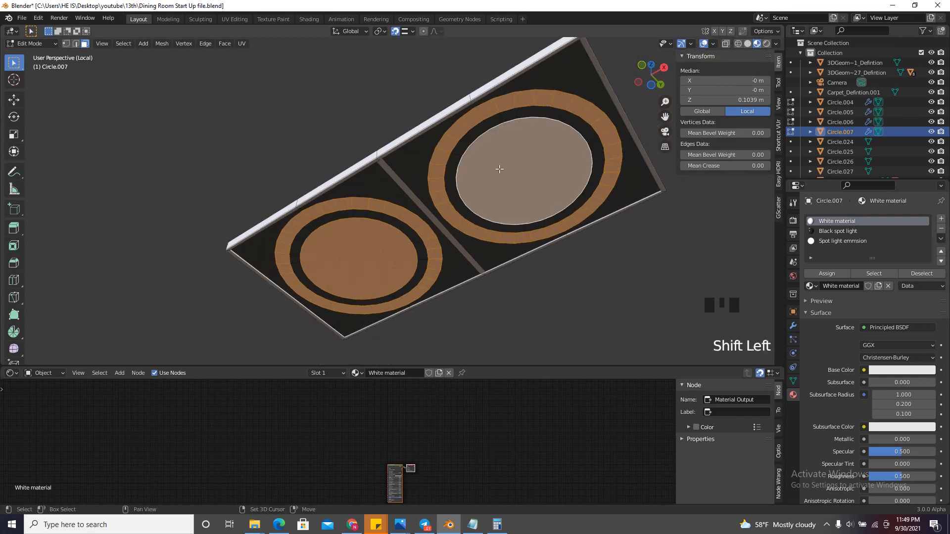
pyautogui.click(838, 242)
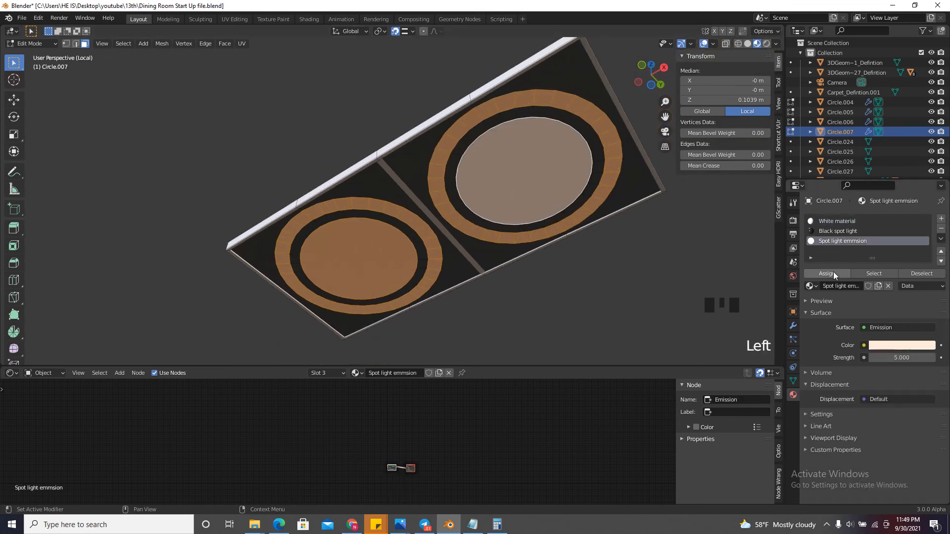
pyautogui.click(827, 273)
pyautogui.press('Tab')
# Save the file and exit local view to bring back the whole room
pyautogui.scroll(-3, 566, 263)
pyautogui.moveTo(645, 74); pyautogui.dragTo(636, 126)
pyautogui.hotkey('ctrl', 's')
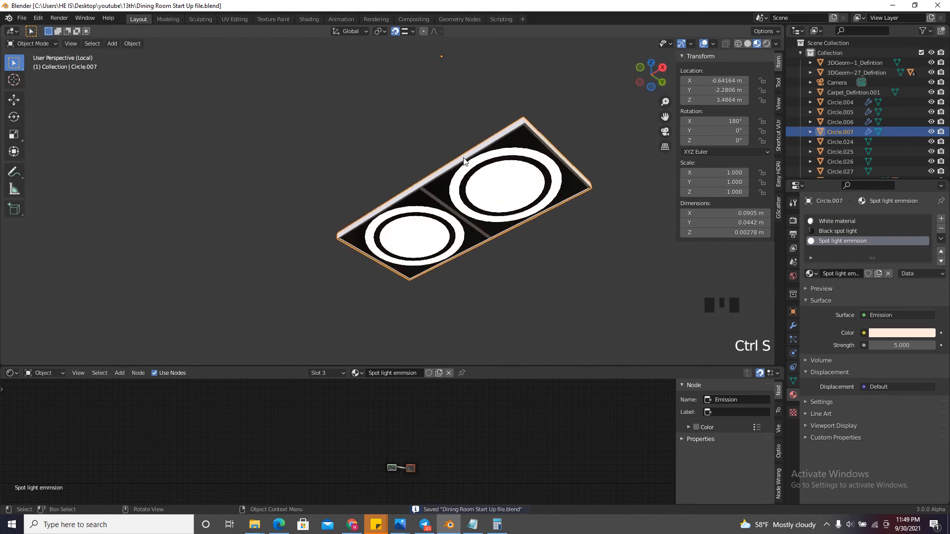
pyautogui.press('KP_Divide')
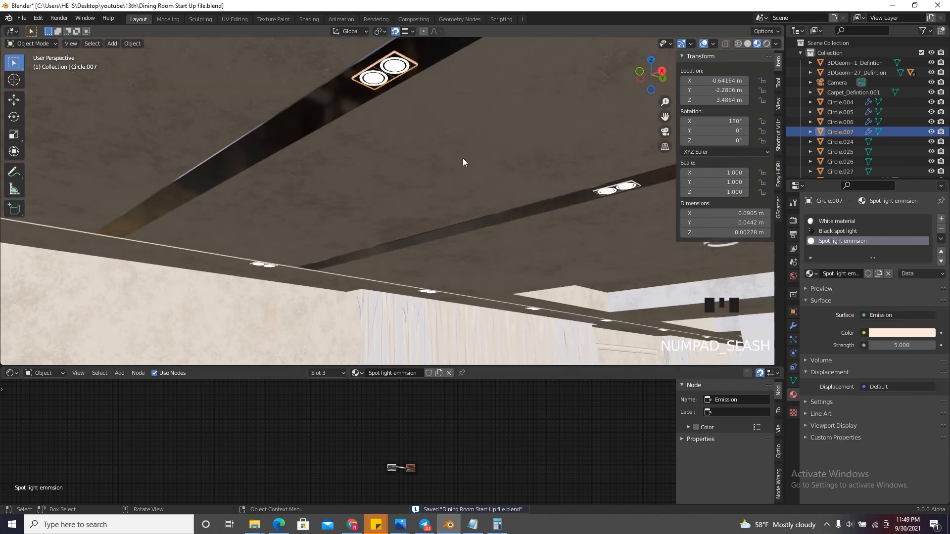
# Enter mesh editing on the round recessed ceiling light and add a material slot holding the existing White material
pyautogui.press('v')
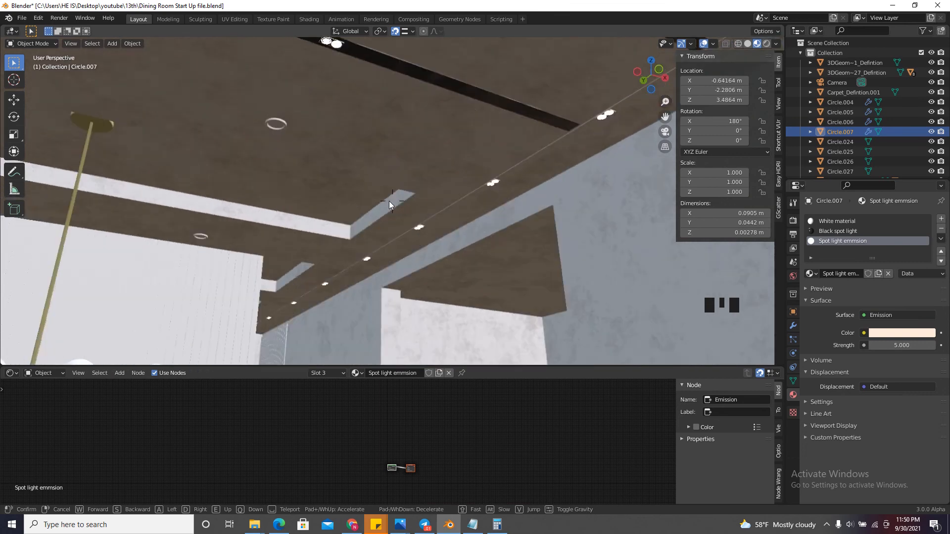
pyautogui.press('w')
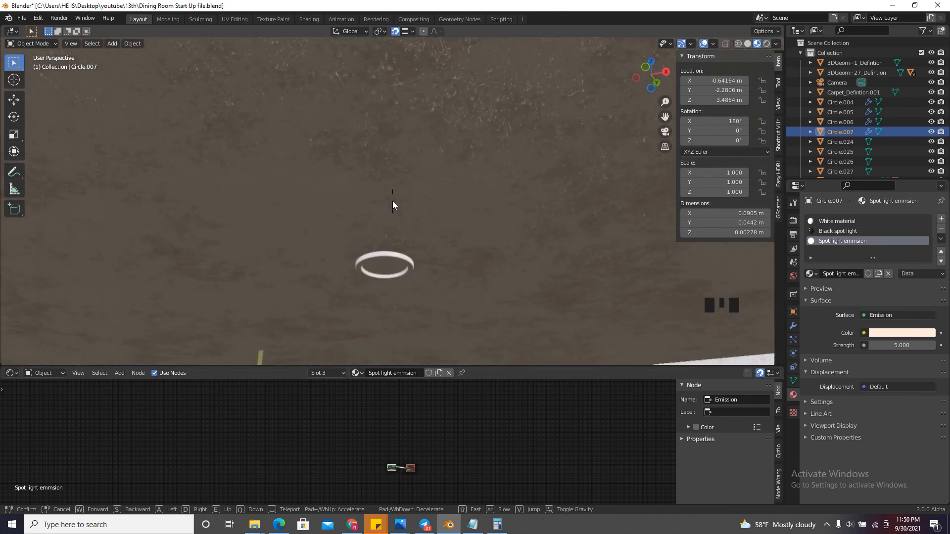
pyautogui.click(393, 201)
pyautogui.click(373, 185)
pyautogui.press('Tab')
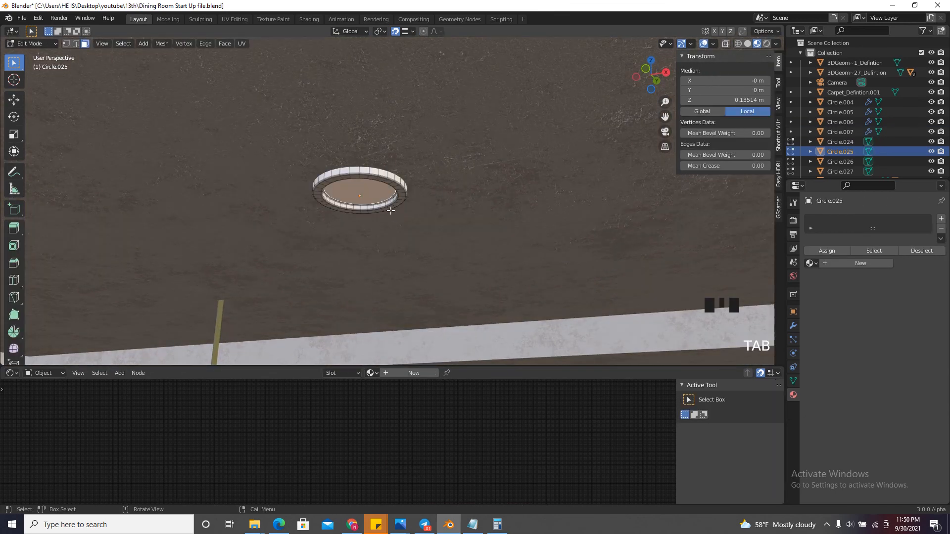
pyautogui.click(942, 218)
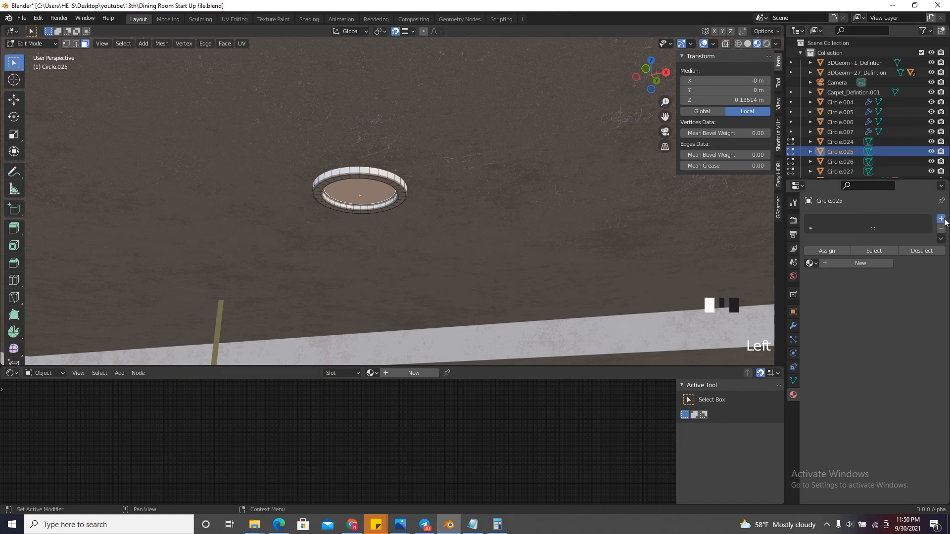
pyautogui.scroll(4, 816, 229)
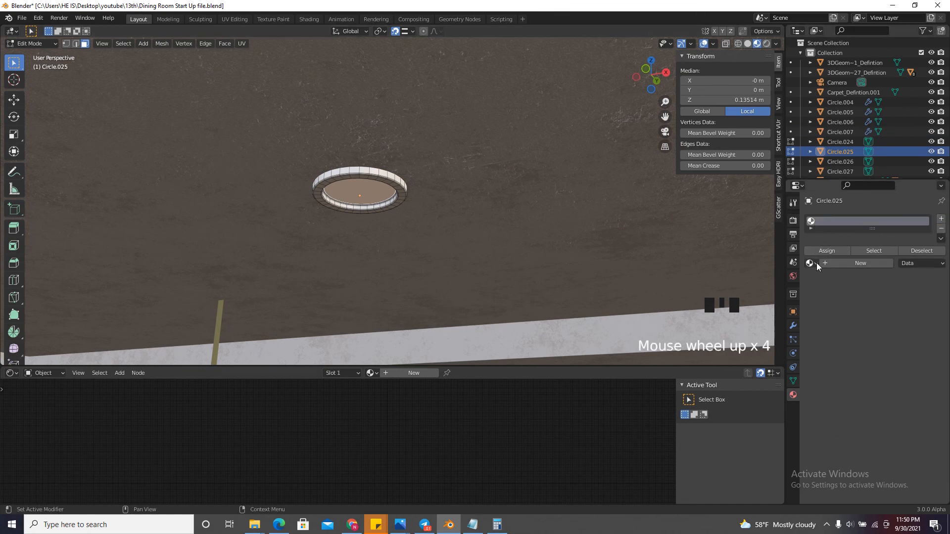
pyautogui.click(812, 264)
pyautogui.write('white')
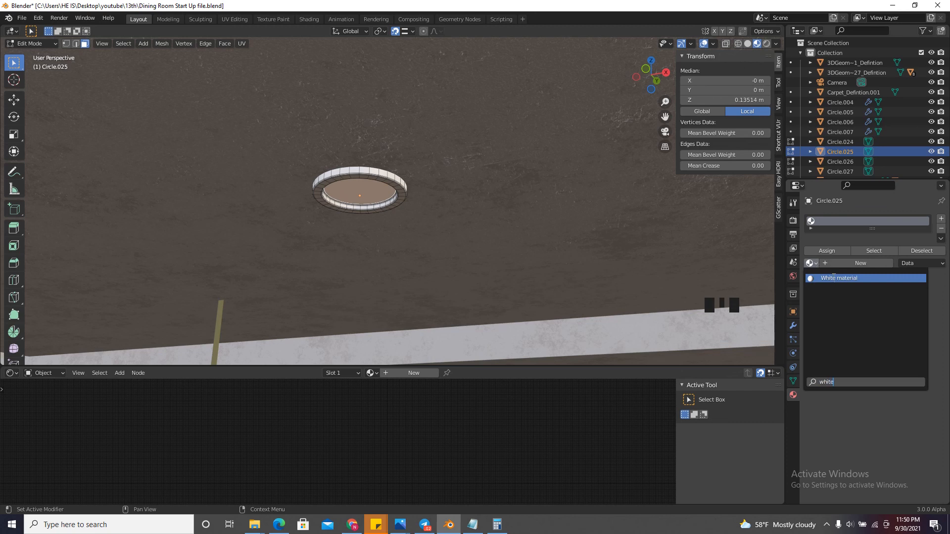
pyautogui.click(834, 277)
pyautogui.scroll(1, 835, 237)
pyautogui.moveTo(838, 229); pyautogui.dragTo(839, 252)
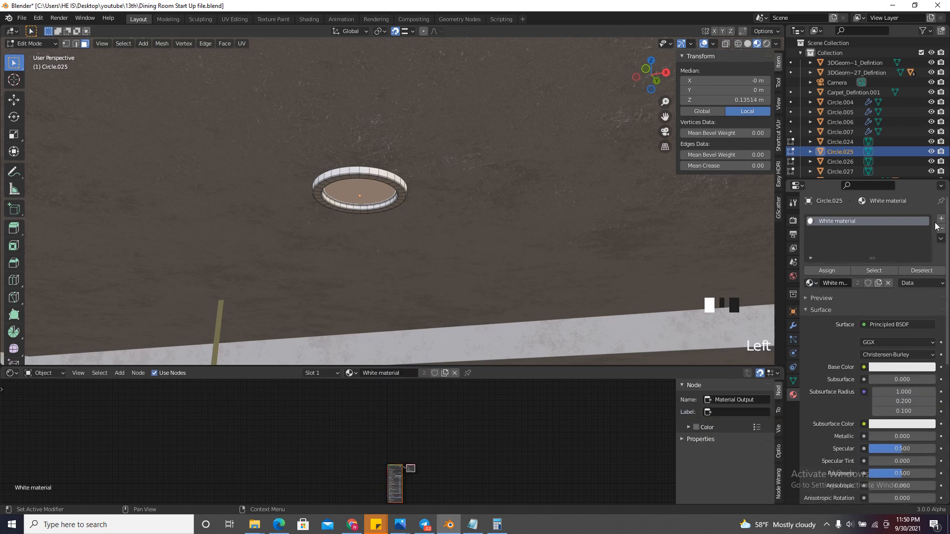
# Add a second material slot to the round ceiling light with the existing Spot light emmsion material
pyautogui.click(941, 219)
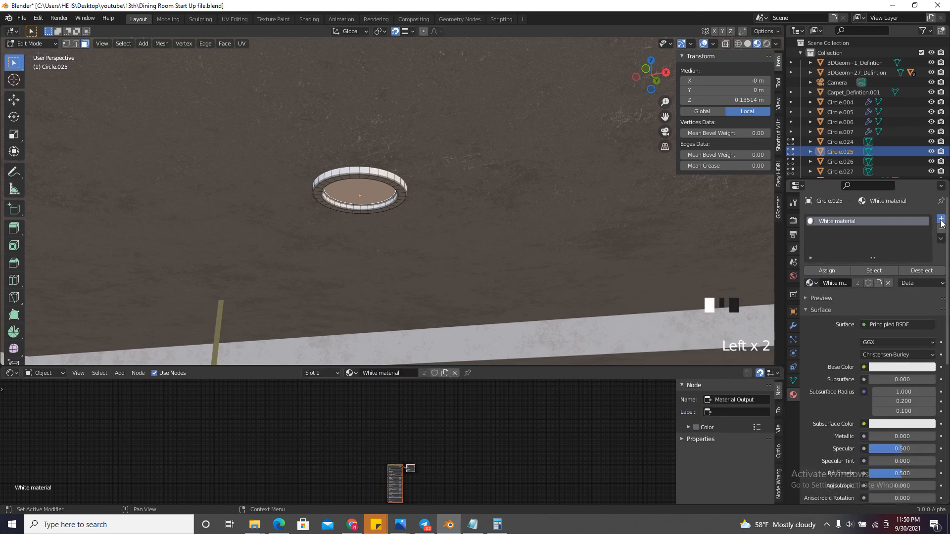
pyautogui.click(815, 286)
pyautogui.write('spo')
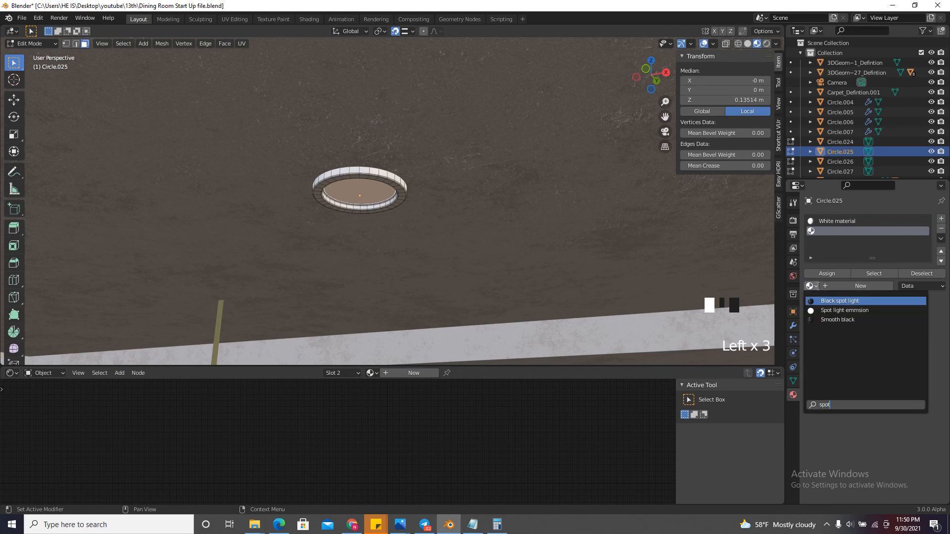
pyautogui.write('t')
pyautogui.click(841, 311)
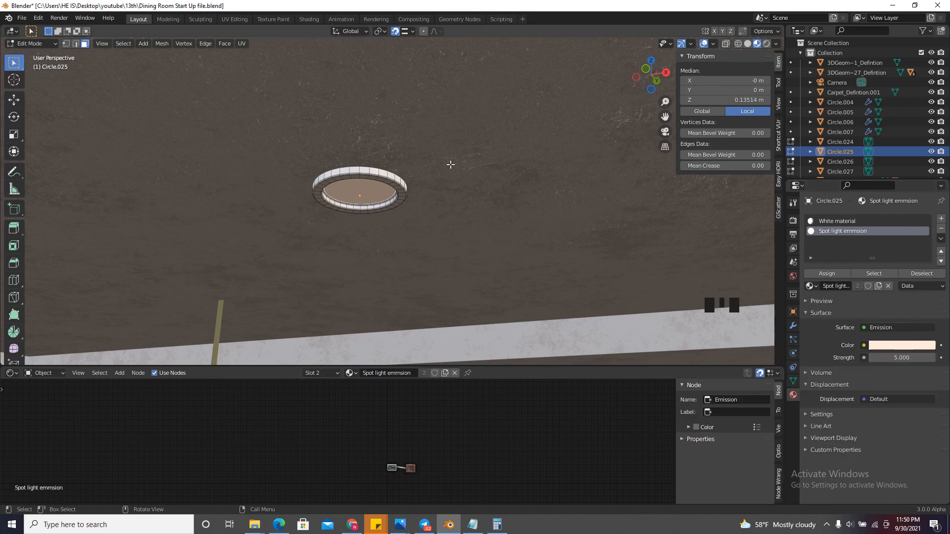
# Assign the Spot light emmsion material to the round ceiling light's central disc and return to Object Mode
pyautogui.moveTo(655, 77); pyautogui.dragTo(644, 86)
pyautogui.scroll(-6, 493, 144)
pyautogui.scroll(6, 492, 143)
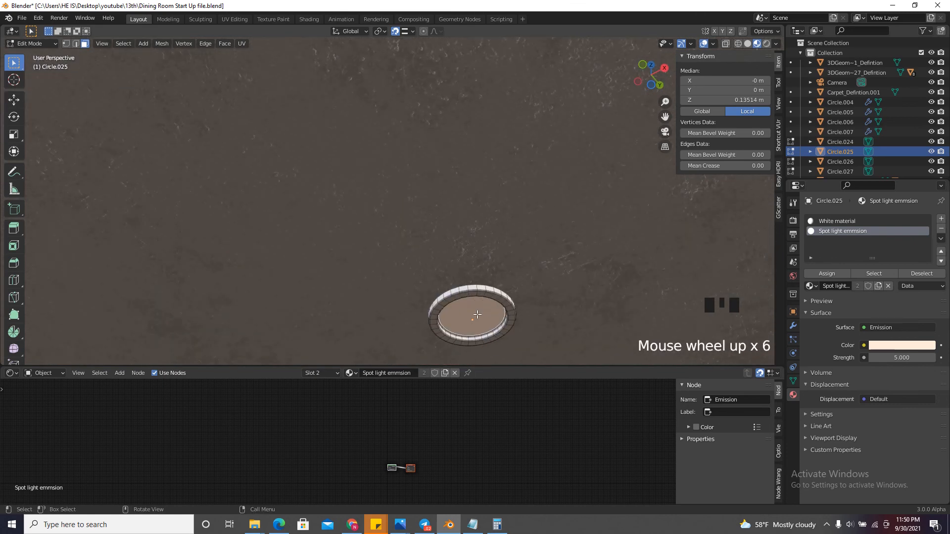
pyautogui.rightClick(474, 349)
pyautogui.click(484, 314)
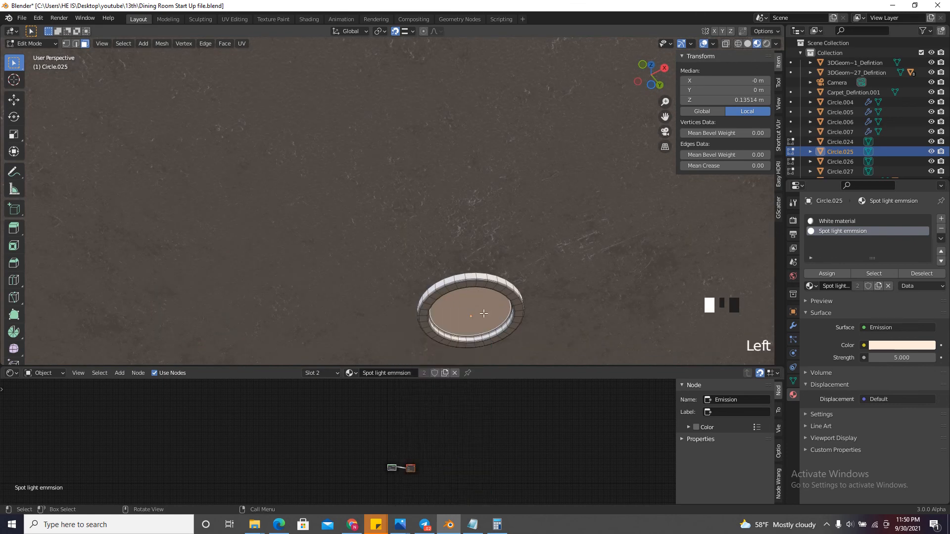
pyautogui.click(442, 278)
pyautogui.click(467, 319)
pyautogui.click(841, 231)
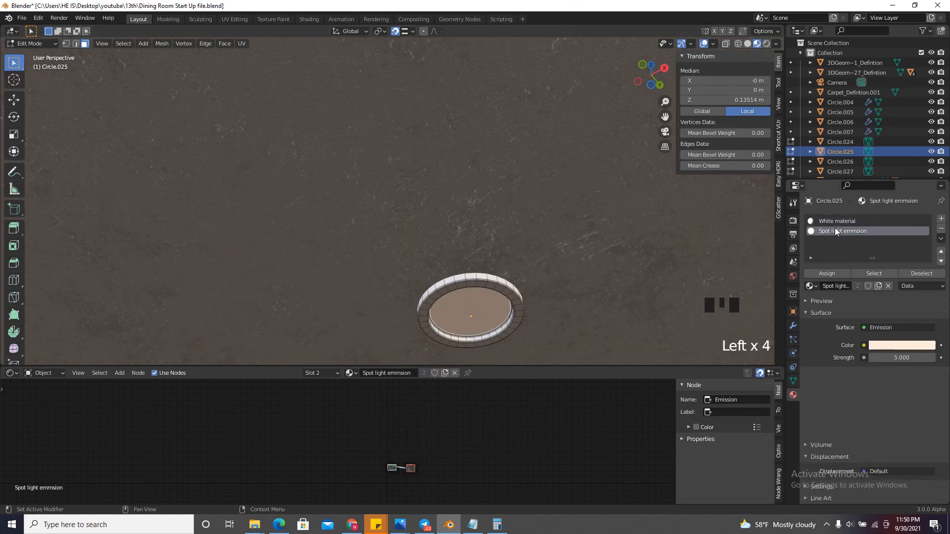
pyautogui.click(827, 274)
pyautogui.click(827, 274)
pyautogui.press('Tab')
# Examine the textured dining room and its ceiling lights through the scene camera
pyautogui.scroll(-19, 512, 233)
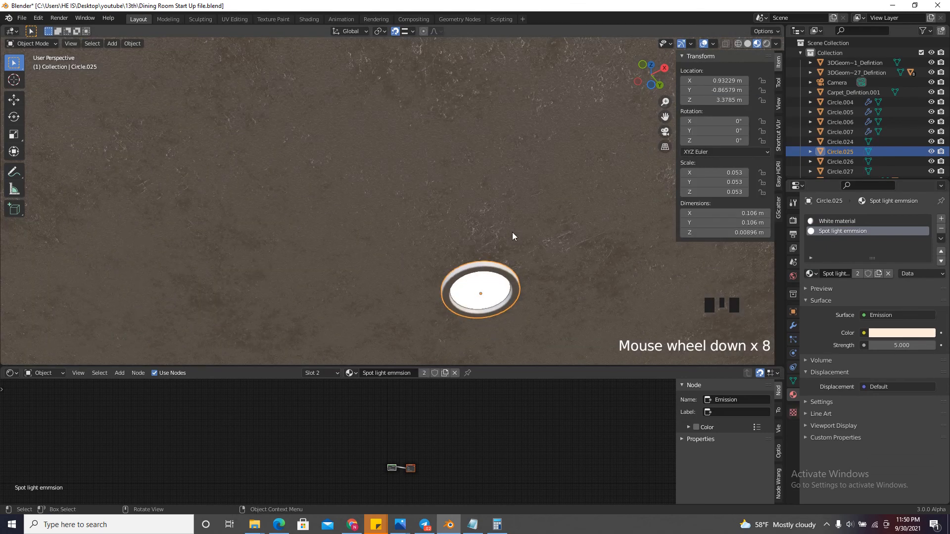
pyautogui.moveTo(644, 74); pyautogui.dragTo(682, 112)
pyautogui.scroll(-5, 565, 147)
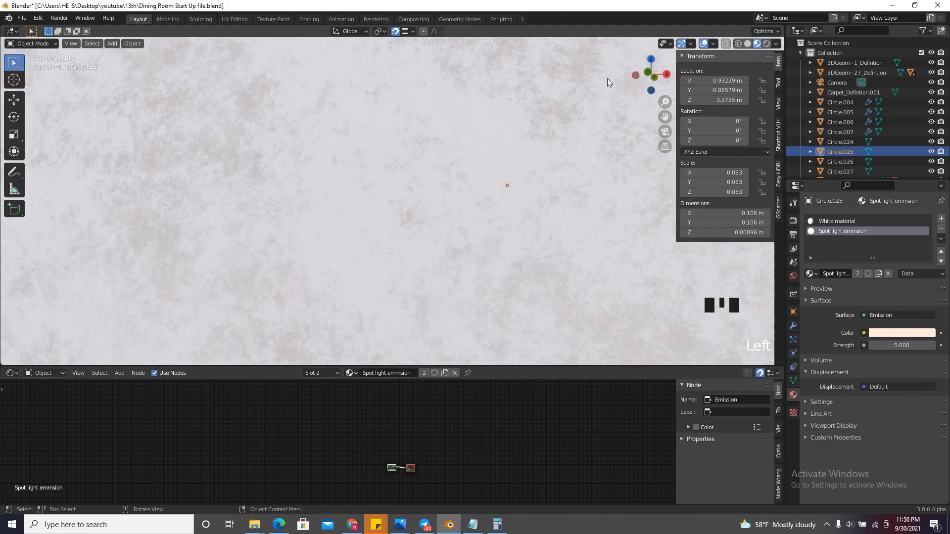
pyautogui.scroll(8, 461, 238)
pyautogui.hotkey('shift', '`')
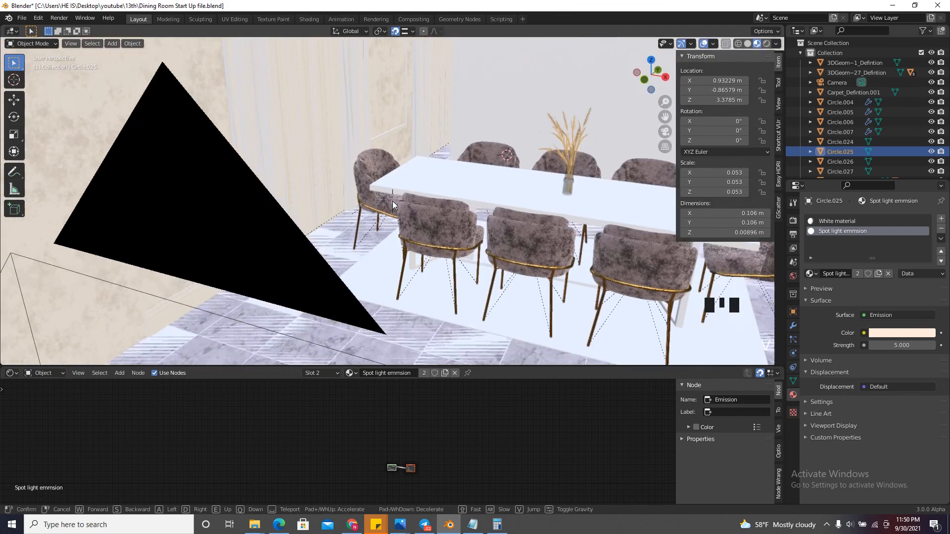
pyautogui.press('KP_0')
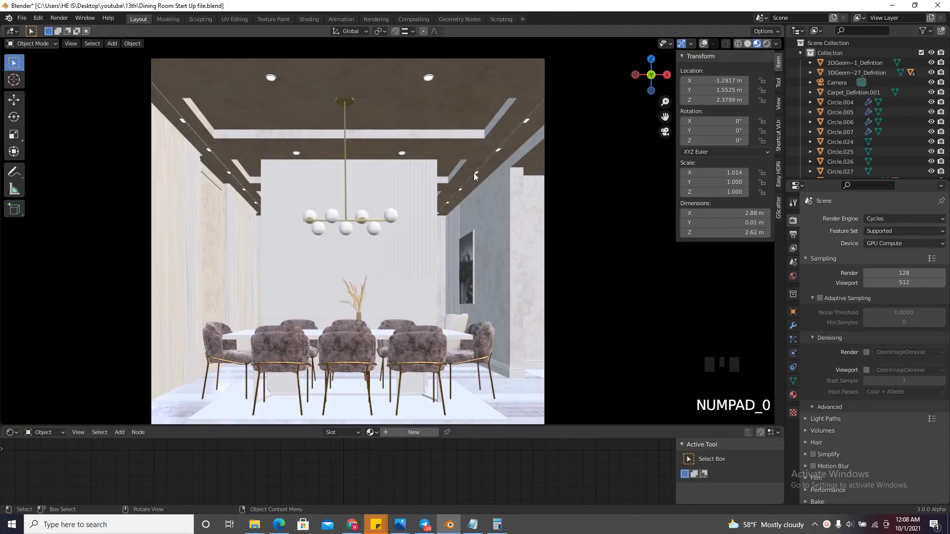
pyautogui.scroll(-1, 466, 195)
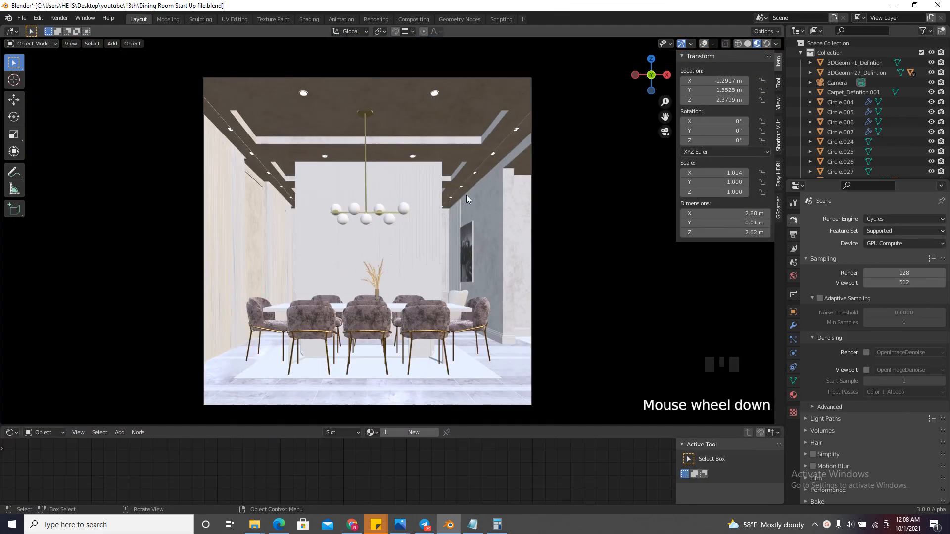
pyautogui.scroll(2, 307, 414)
pyautogui.scroll(-1, 400, 417)
pyautogui.scroll(-1, 452, 222)
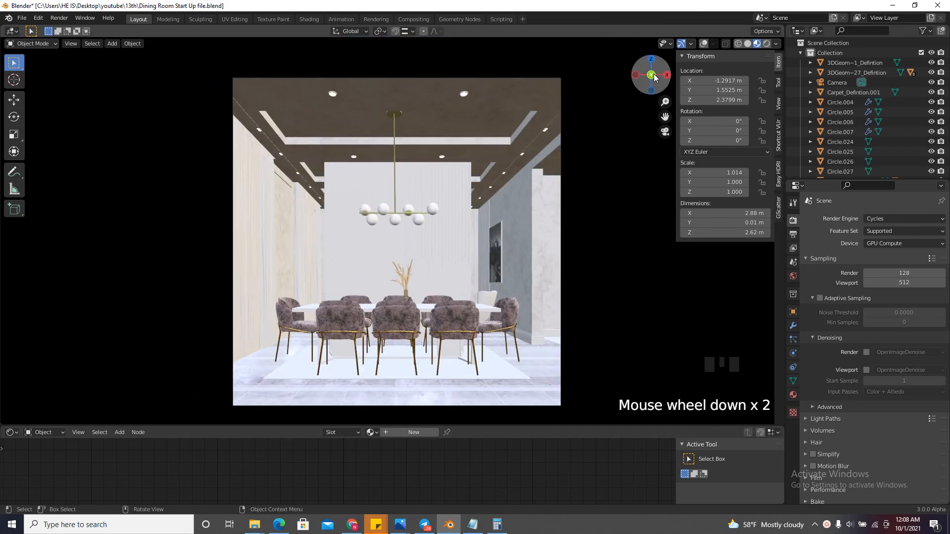
# Turn on the viewport overlays and show the material properties of the grey carpet beneath the round coffee table
pyautogui.moveTo(654, 74); pyautogui.dragTo(627, 99)
pyautogui.scroll(4, 415, 325)
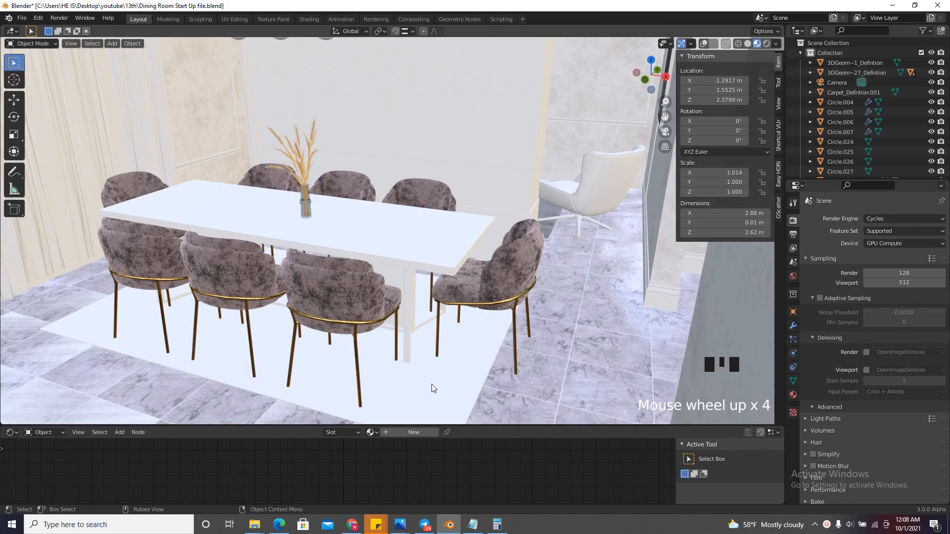
pyautogui.click(431, 384)
pyautogui.moveTo(646, 53); pyautogui.dragTo(556, 234)
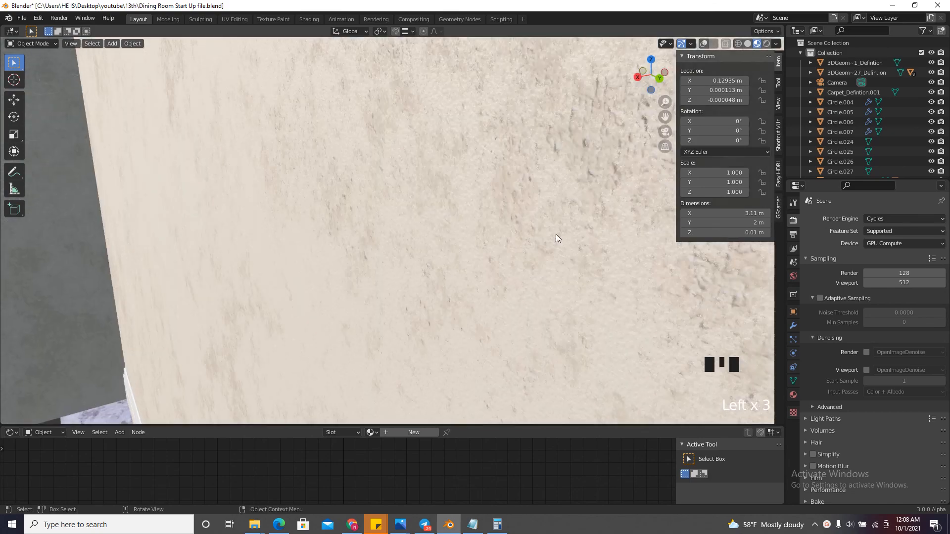
pyautogui.scroll(2, 534, 343)
pyautogui.click(477, 390)
pyautogui.click(702, 43)
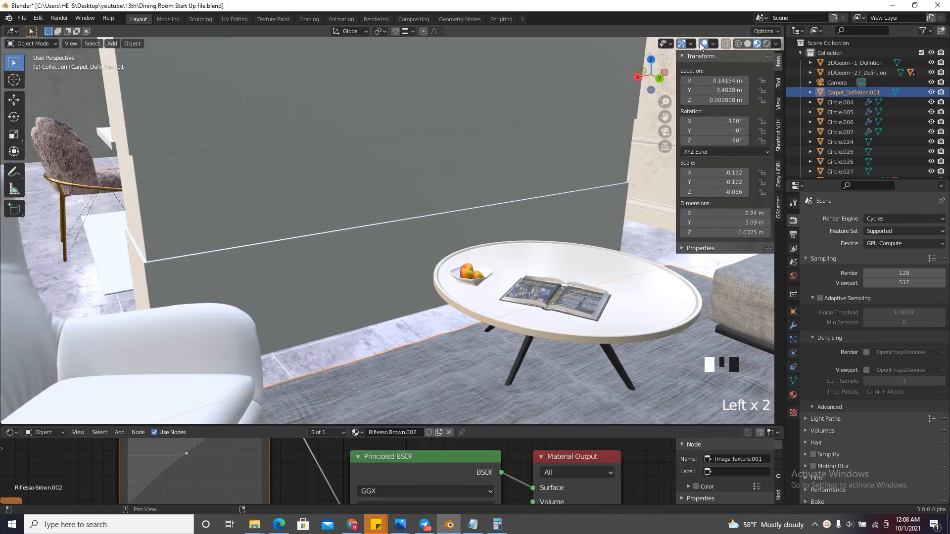
pyautogui.moveTo(652, 79); pyautogui.dragTo(678, 89)
pyautogui.click(794, 396)
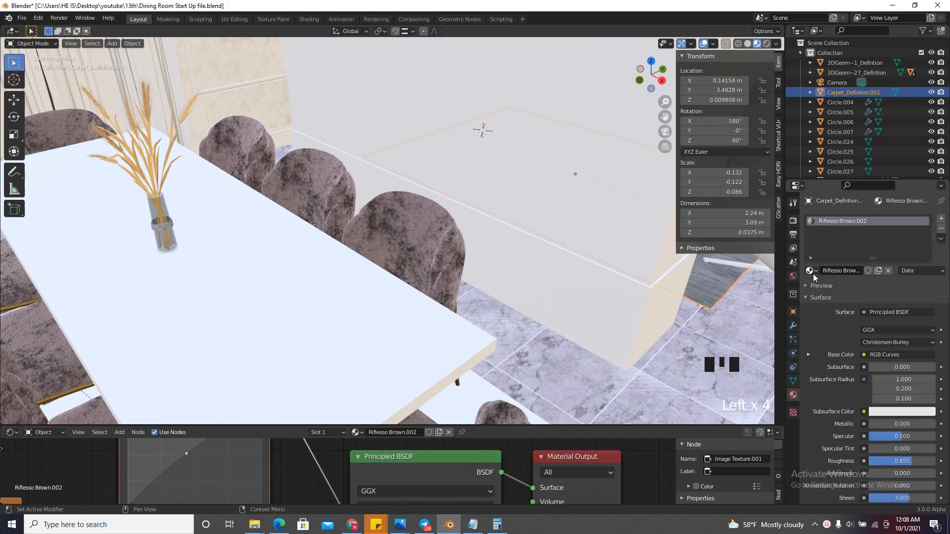
# Apply the coffee table carpet's Riflesso Brown.002 material to the carpet beneath the dining table and select that carpet
pyautogui.scroll(2, 581, 283)
pyautogui.scroll(-2, 324, 291)
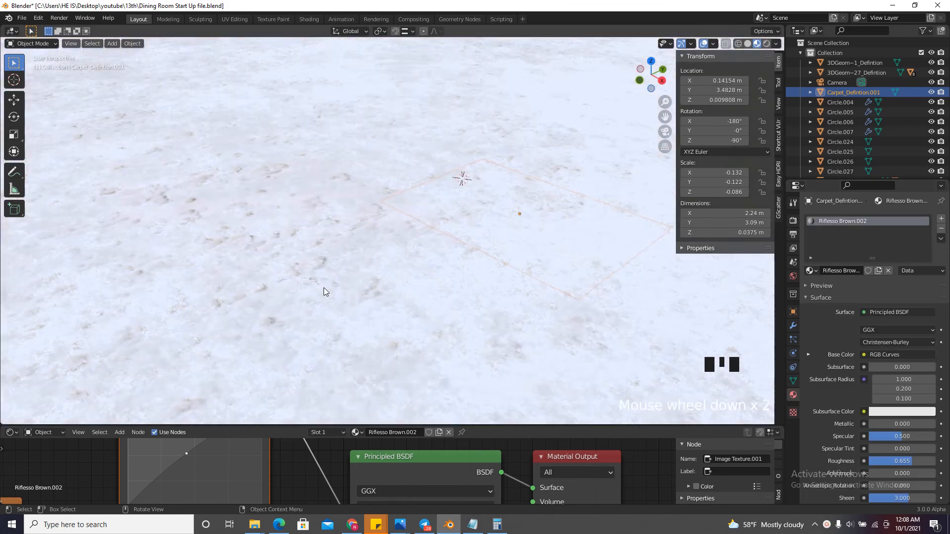
pyautogui.scroll(3, 324, 292)
pyautogui.moveTo(810, 271); pyautogui.dragTo(208, 390)
pyautogui.scroll(-2, 485, 212)
pyautogui.scroll(2, 437, 203)
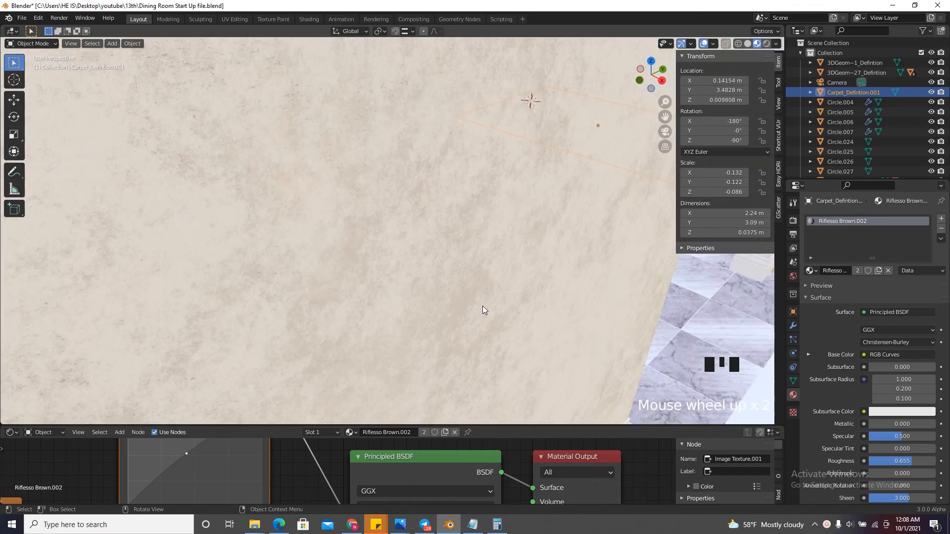
pyautogui.scroll(1, 468, 297)
pyautogui.click(480, 237)
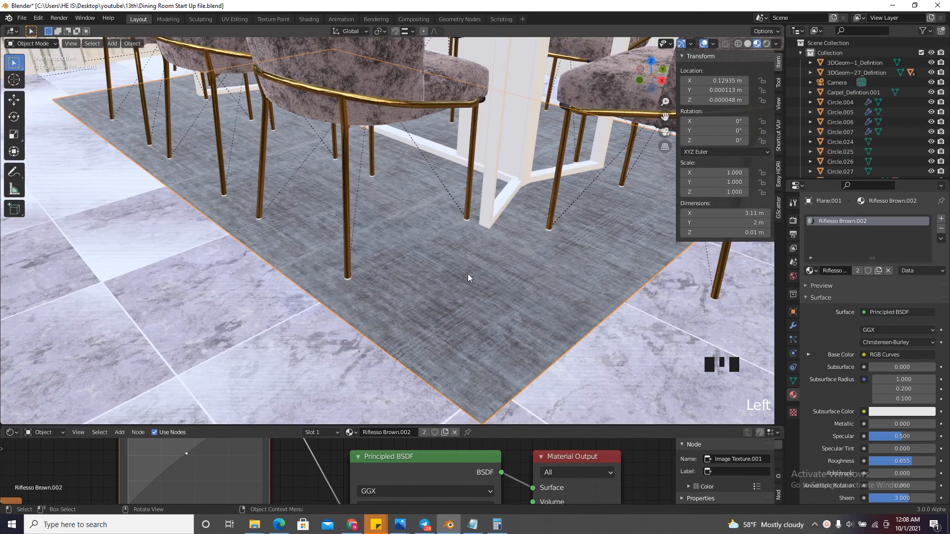
# Apply the Solidify modifier on the dining table carpet, keeping its Bevel modifier
pyautogui.press('Tab')
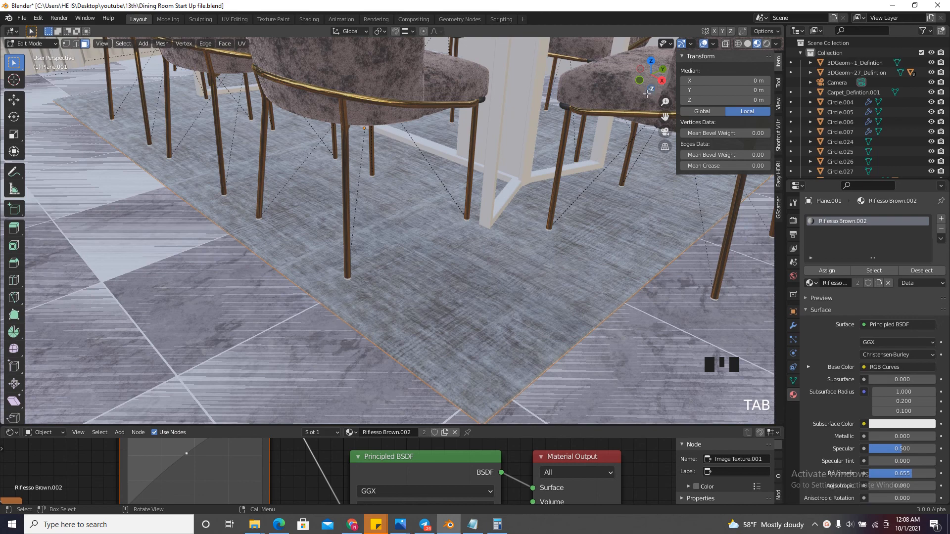
pyautogui.moveTo(648, 93); pyautogui.dragTo(626, 160)
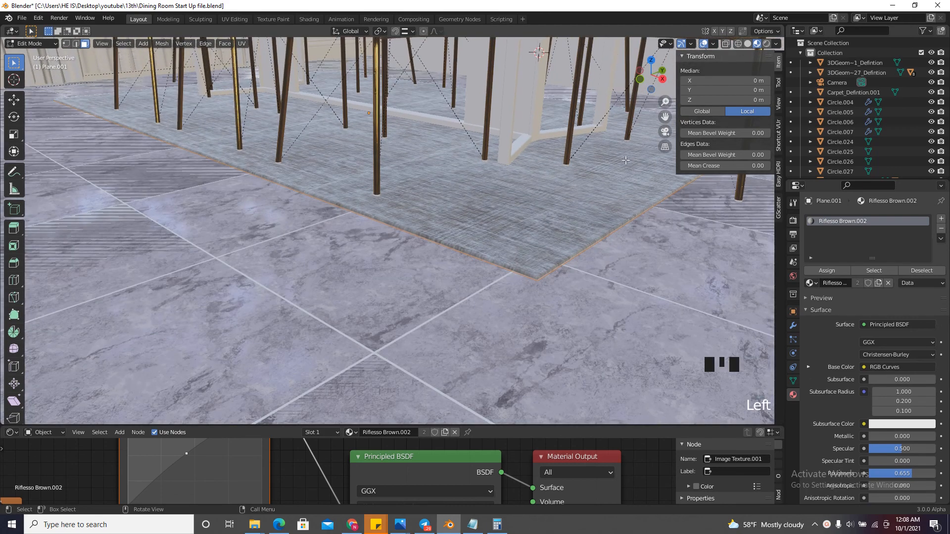
pyautogui.click(794, 326)
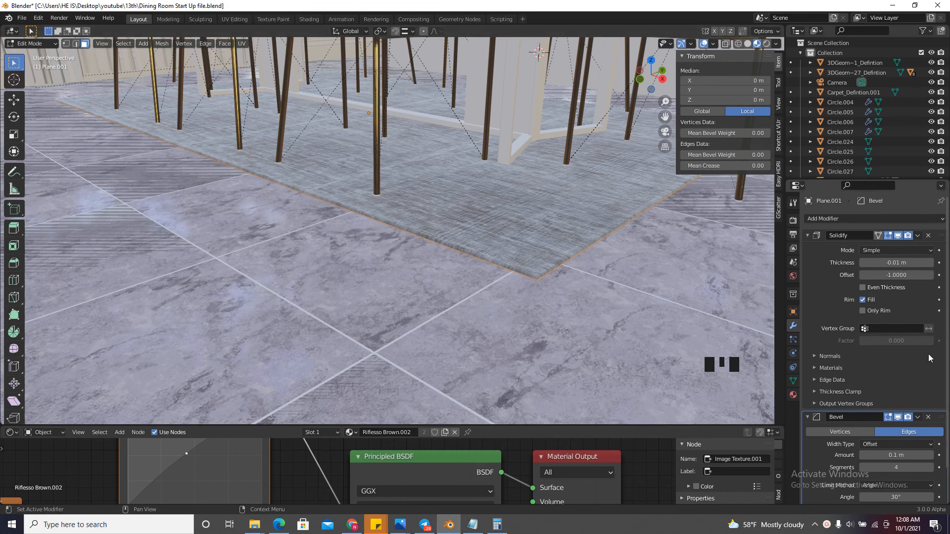
pyautogui.press('Tab')
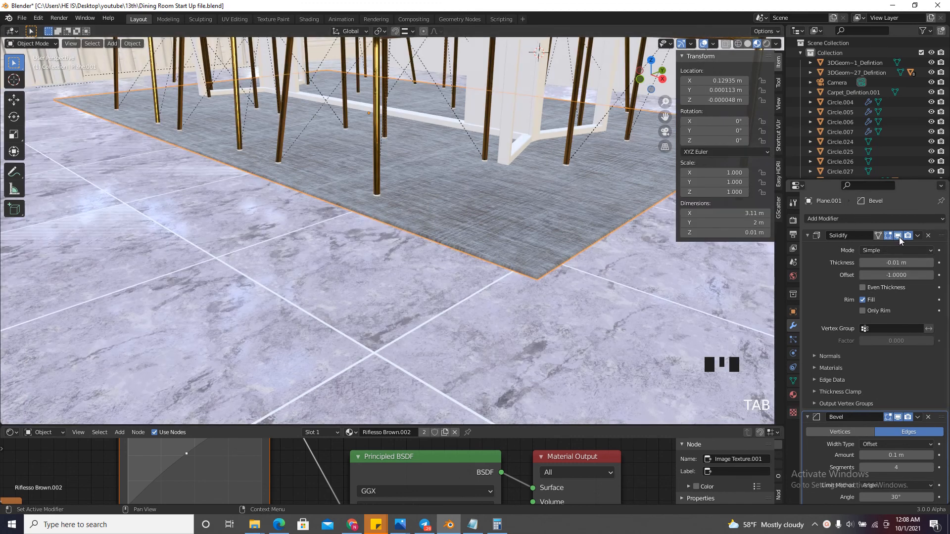
pyautogui.click(919, 236)
pyautogui.click(886, 247)
pyautogui.press('Tab')
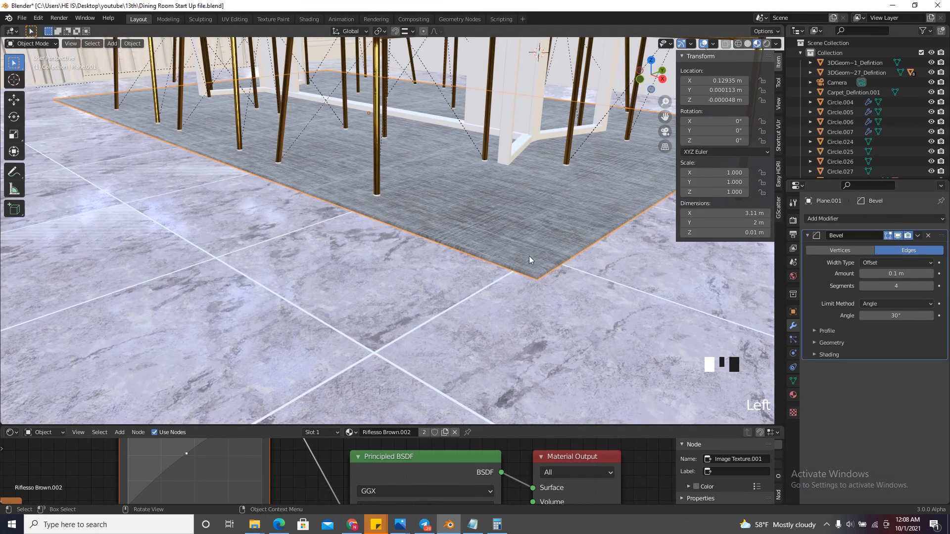
pyautogui.press('Tab')
# Enlarge the node editor and copy the Texture Coordinate, Mapping, Noise Texture, ColorRamp and Mix Shader nodes from a dining chair's Chair leg metallic material
pyautogui.moveTo(384, 424); pyautogui.dragTo(386, 338)
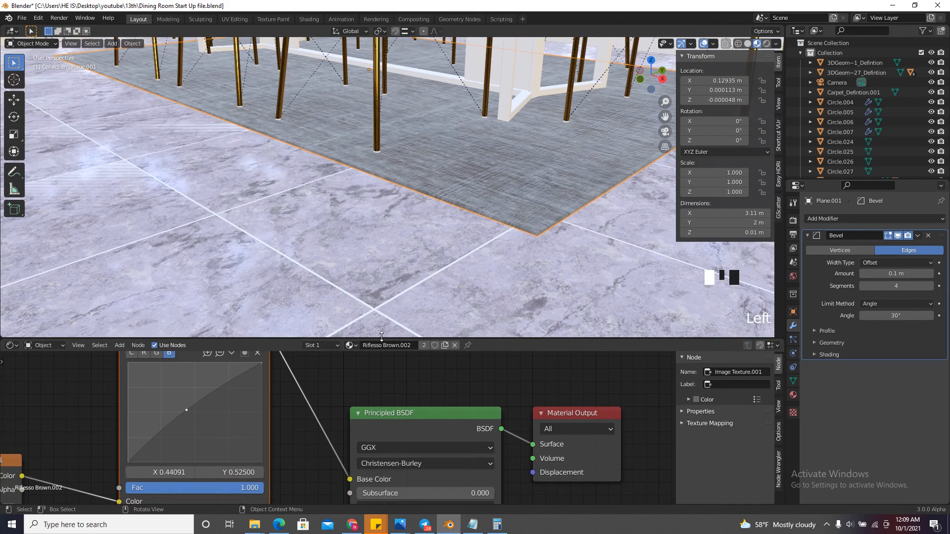
pyautogui.click(375, 121)
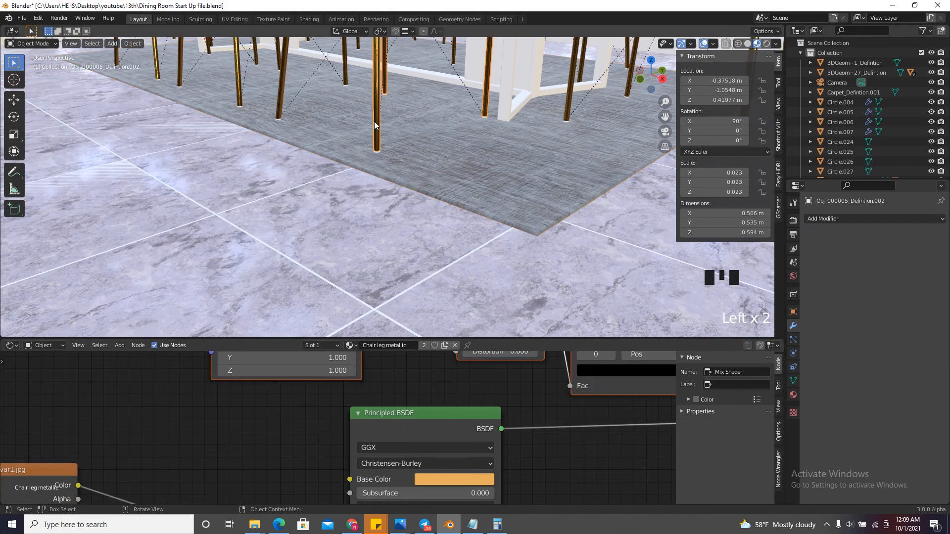
pyautogui.scroll(-5, 376, 426)
pyautogui.scroll(-6, 396, 99)
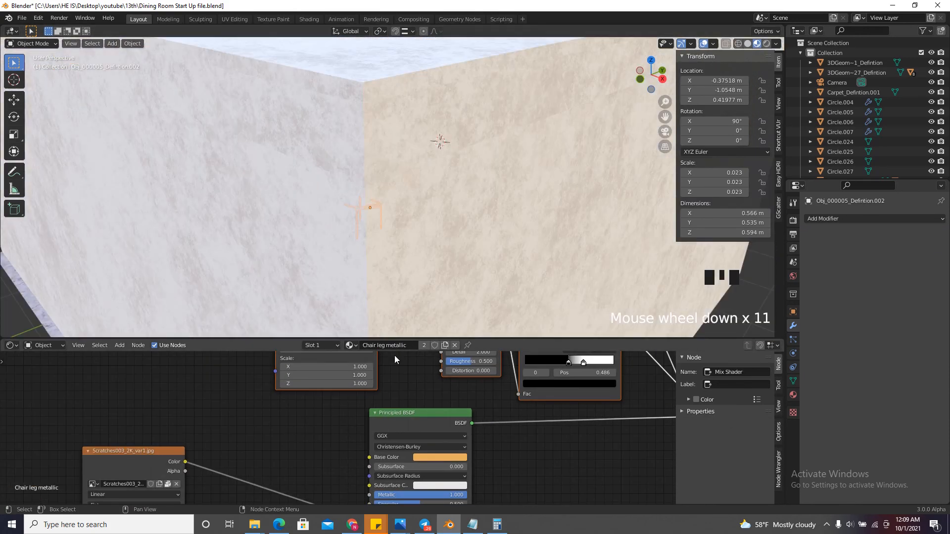
pyautogui.scroll(5, 379, 201)
pyautogui.scroll(-13, 428, 450)
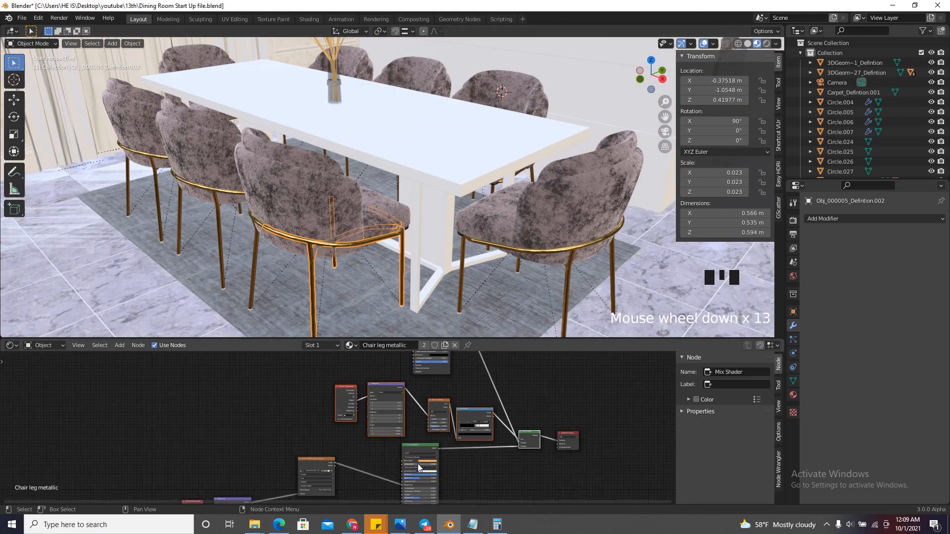
pyautogui.scroll(10, 428, 450)
pyautogui.moveTo(504, 429); pyautogui.dragTo(213, 458)
pyautogui.scroll(-3, 386, 462)
pyautogui.hotkey('ctrl', 'c')
pyautogui.hotkey('ctrl', 'c')
pyautogui.hotkey('ctrl', 'c')
pyautogui.hotkey('ctrl', 'c')
pyautogui.hotkey('ctrl', 'c')
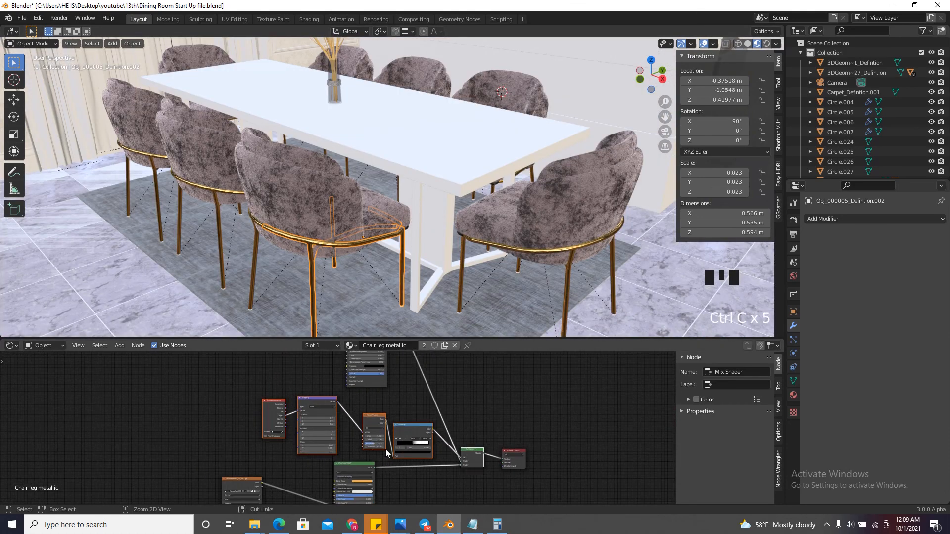
# Paste the copied noise and Mix Shader nodes into the dining carpet's material and place them above the existing nodes
pyautogui.click(350, 320)
pyautogui.scroll(-6, 414, 426)
pyautogui.scroll(1, 348, 459)
pyautogui.moveTo(457, 437); pyautogui.dragTo(456, 437)
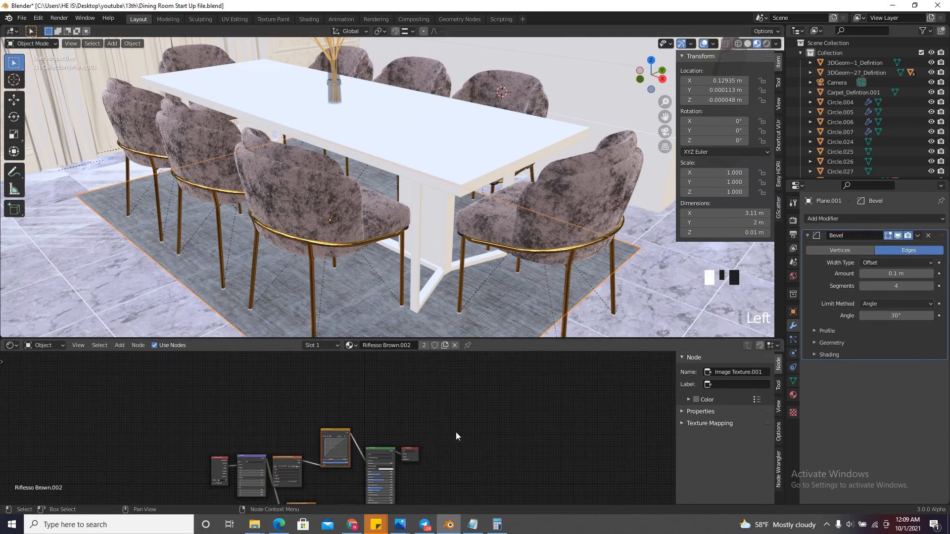
pyautogui.scroll(-3, 409, 448)
pyautogui.hotkey('ctrl', 'v')
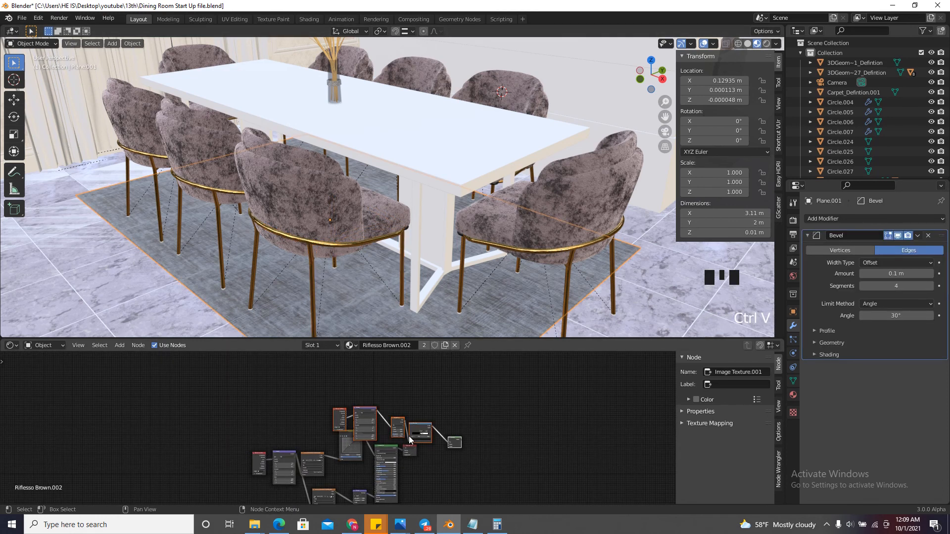
pyautogui.press('g')
pyautogui.click(398, 428)
pyautogui.scroll(3, 409, 425)
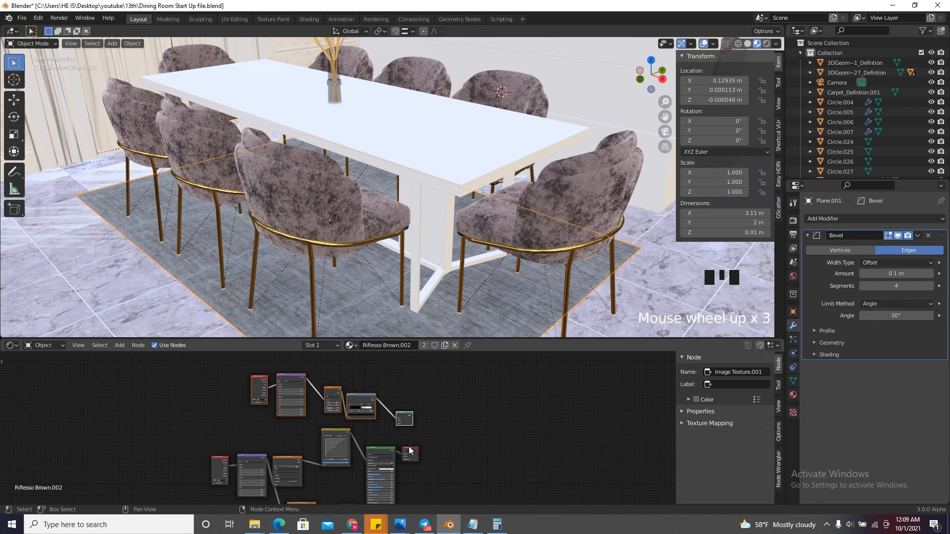
# Make room for the Mix Shader and route the Principled BSDF through its second shader input to the Material Output's Surface
pyautogui.moveTo(409, 447); pyautogui.dragTo(468, 435)
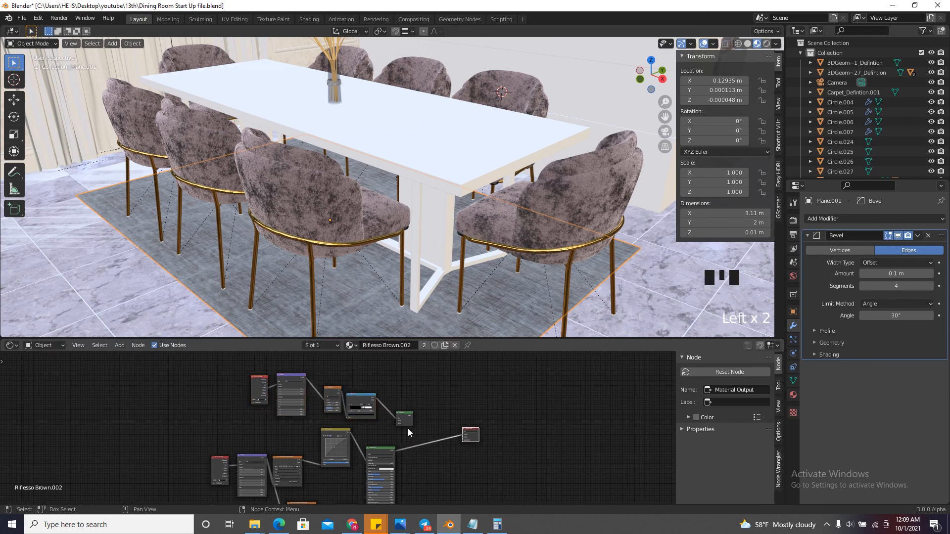
pyautogui.scroll(7, 411, 419)
pyautogui.scroll(2, 416, 421)
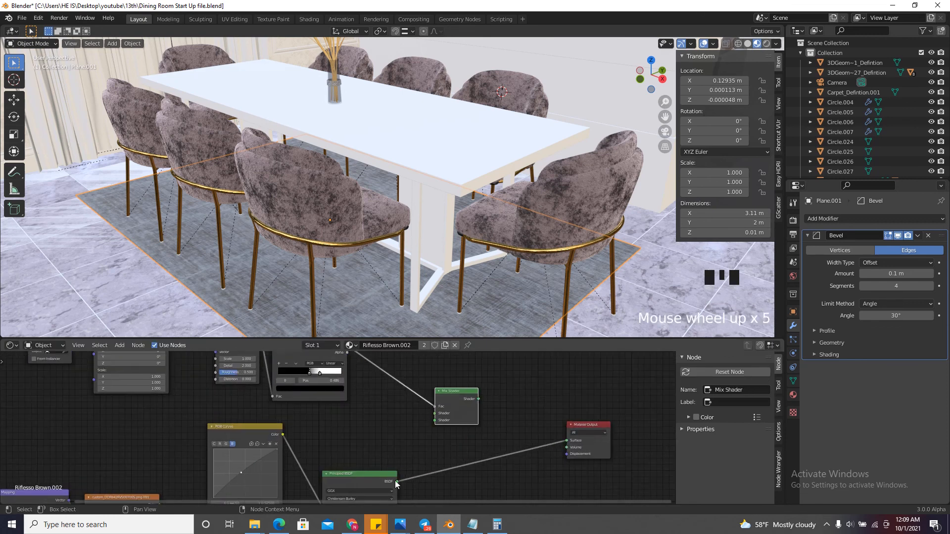
pyautogui.moveTo(397, 481); pyautogui.dragTo(435, 421)
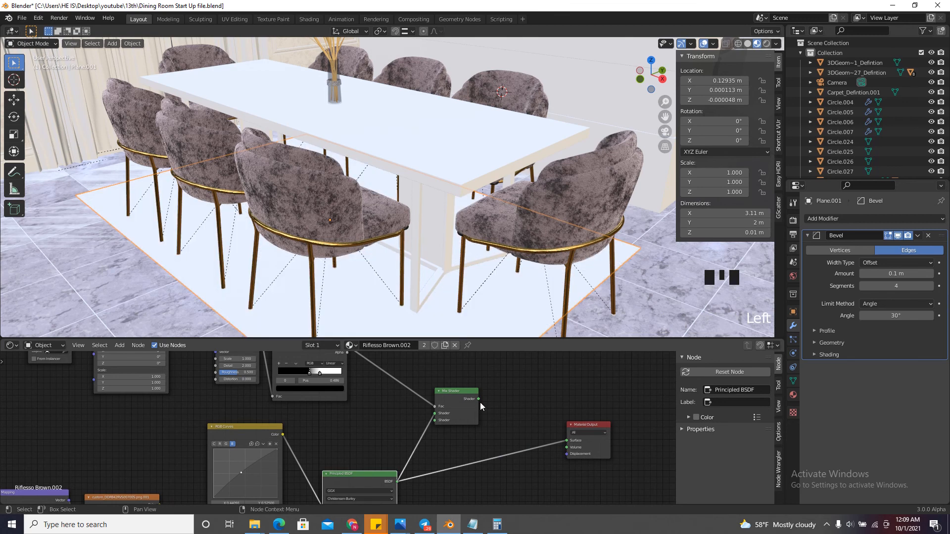
pyautogui.moveTo(479, 399); pyautogui.dragTo(565, 441)
pyautogui.scroll(-16, 544, 435)
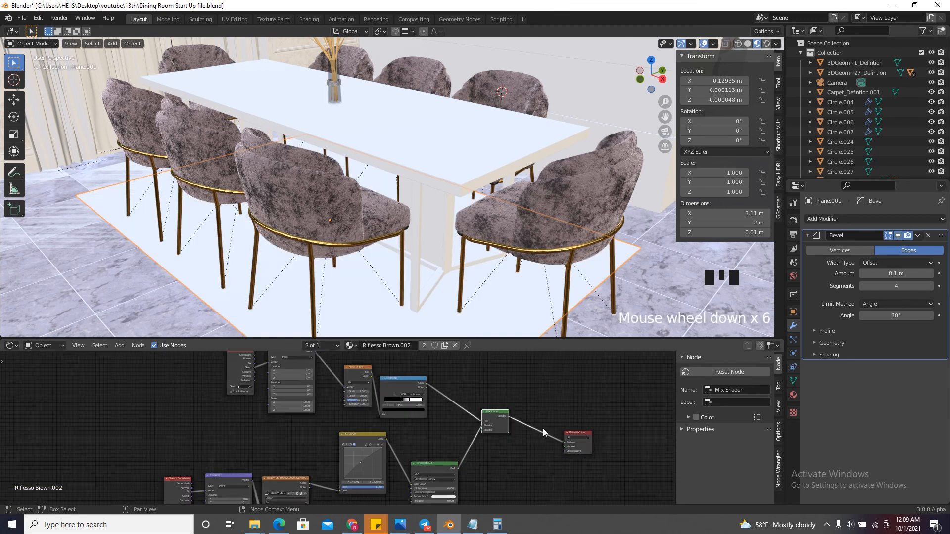
# Duplicate the carpet's Principled BSDF with its texture nodes and place the copy above the noise nodes
pyautogui.click(492, 431)
pyautogui.moveTo(493, 430); pyautogui.dragTo(375, 381)
pyautogui.scroll(-5, 372, 482)
pyautogui.scroll(5, 460, 380)
pyautogui.scroll(3, 450, 371)
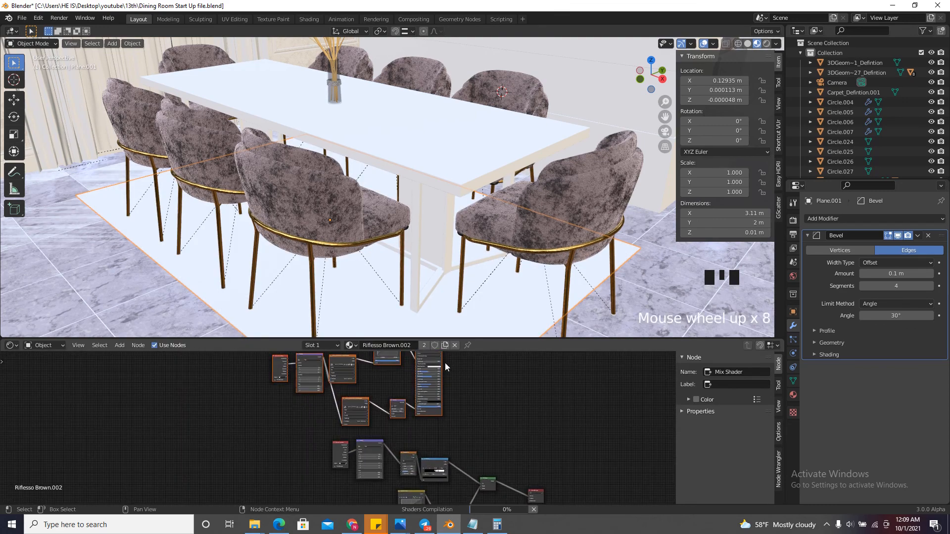
pyautogui.scroll(-3, 443, 369)
pyautogui.scroll(1, 439, 396)
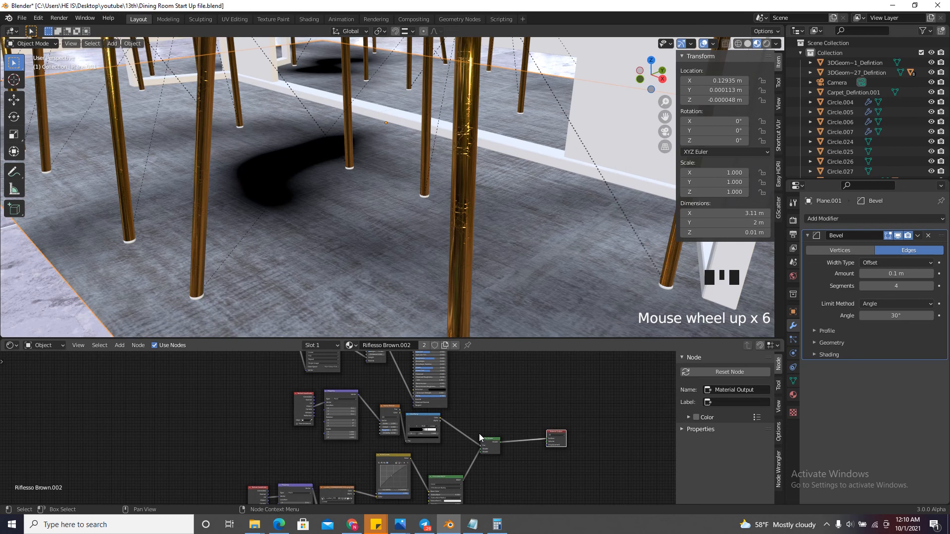
# Reposition the Mix Shader and connect the duplicated Principled BSDF to its remaining shader input
pyautogui.click(485, 441)
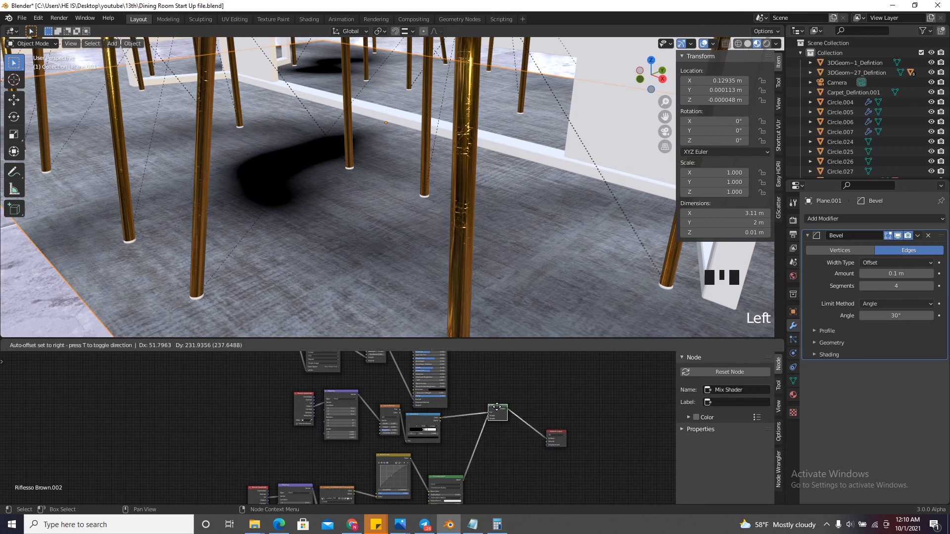
pyautogui.scroll(-6, 482, 435)
pyautogui.scroll(10, 461, 366)
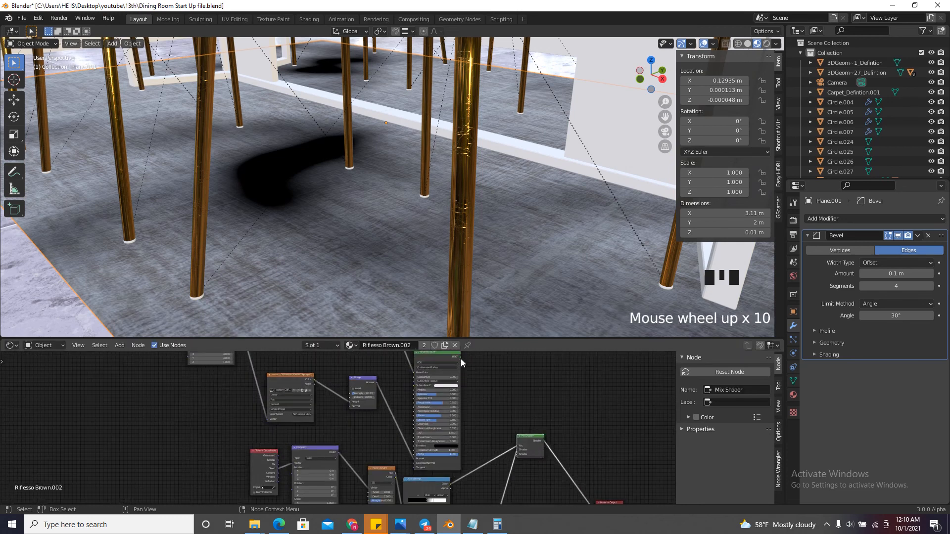
pyautogui.moveTo(461, 356); pyautogui.dragTo(486, 426)
pyautogui.moveTo(516, 458); pyautogui.dragTo(517, 454)
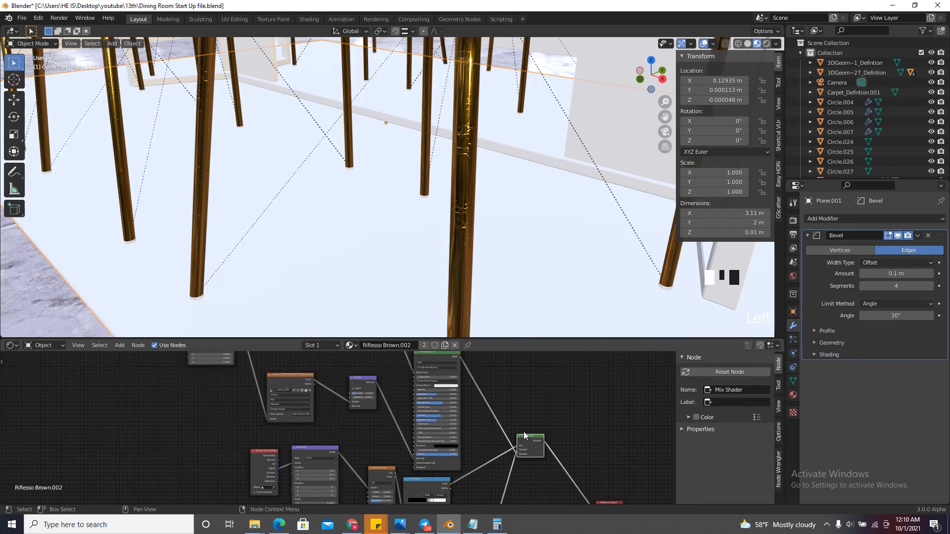
pyautogui.scroll(3, 524, 443)
pyautogui.scroll(3, 531, 446)
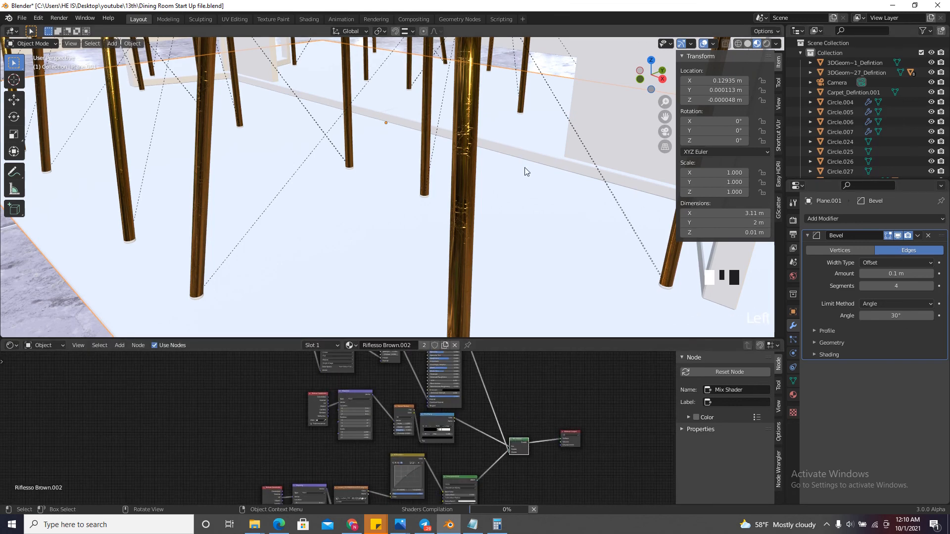
# Isolate the dining carpet in local view and set its Noise Texture's Detail to 16
pyautogui.press('KP_Divide')
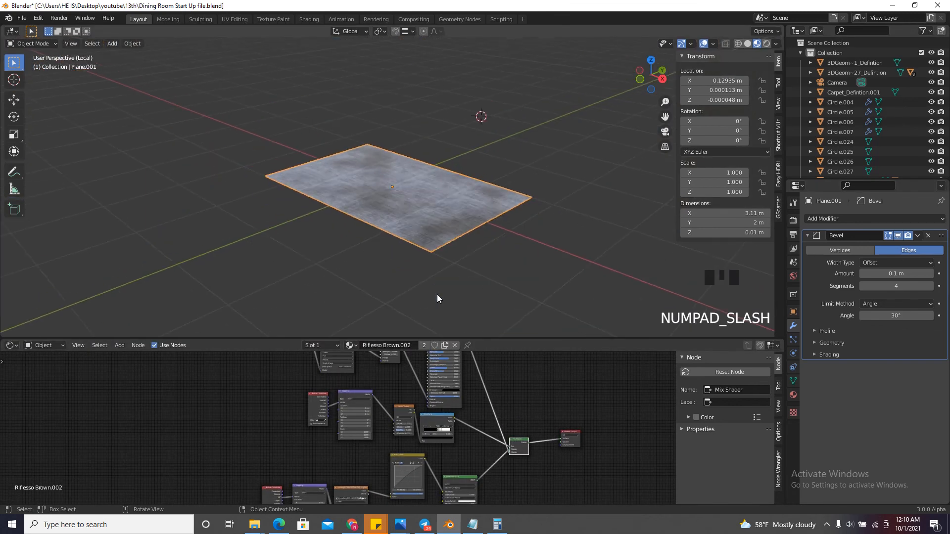
pyautogui.scroll(5, 426, 254)
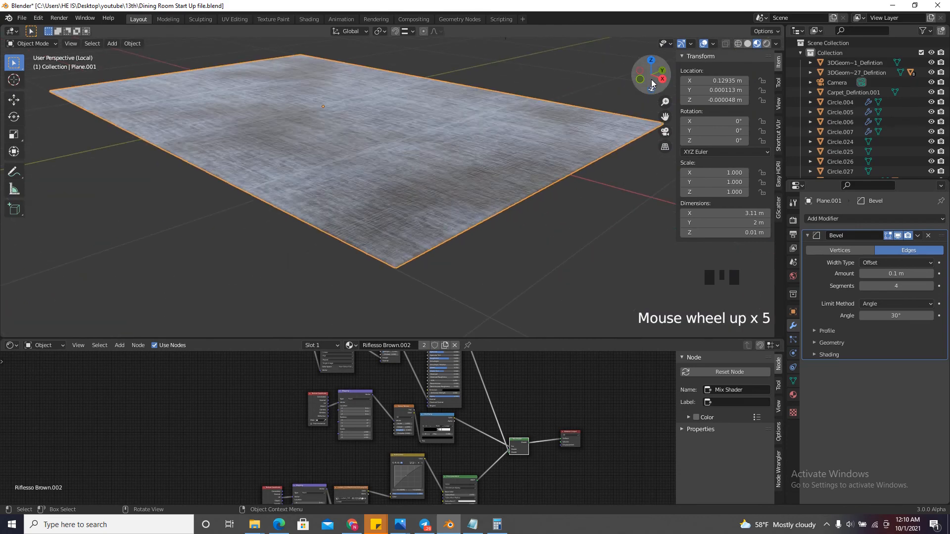
pyautogui.moveTo(651, 74); pyautogui.dragTo(277, 149)
pyautogui.scroll(-3, 361, 445)
pyautogui.scroll(16, 361, 445)
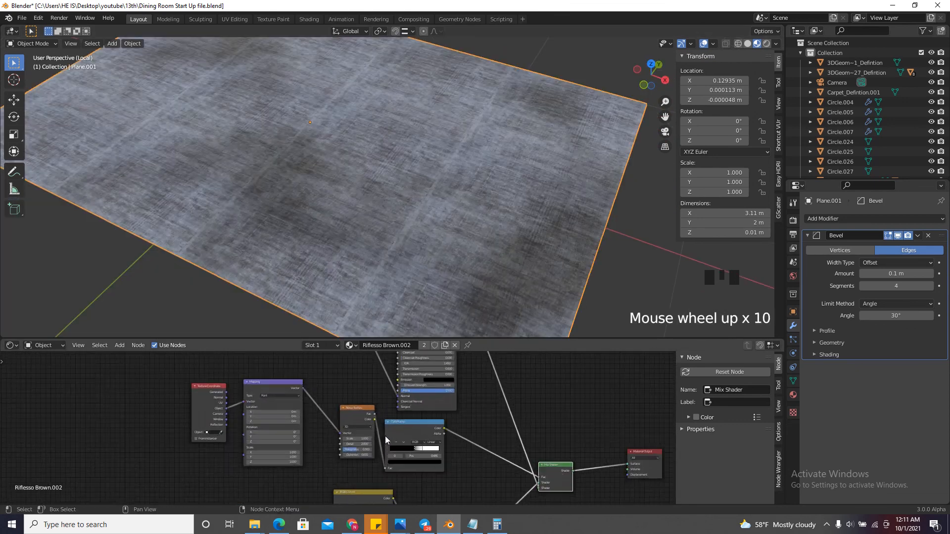
pyautogui.moveTo(360, 445); pyautogui.dragTo(369, 444)
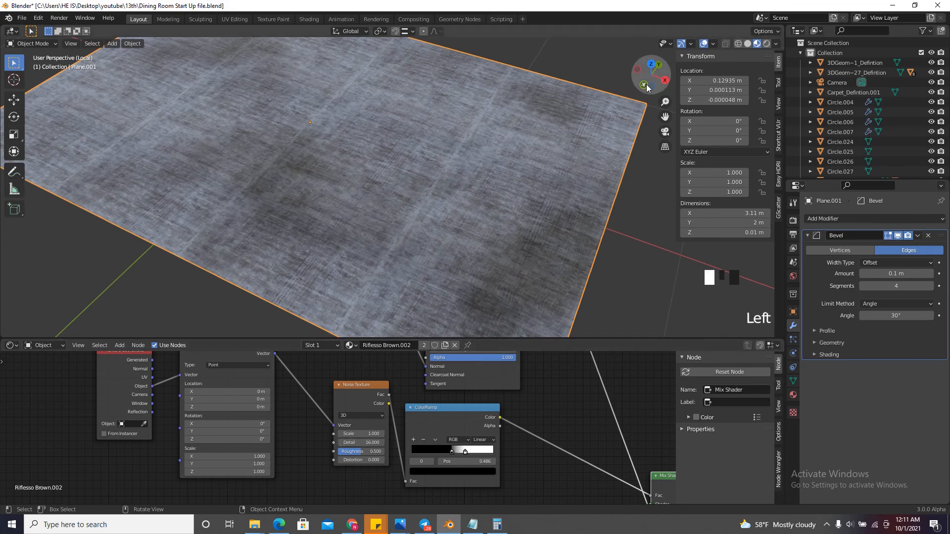
pyautogui.moveTo(652, 75); pyautogui.dragTo(742, 56)
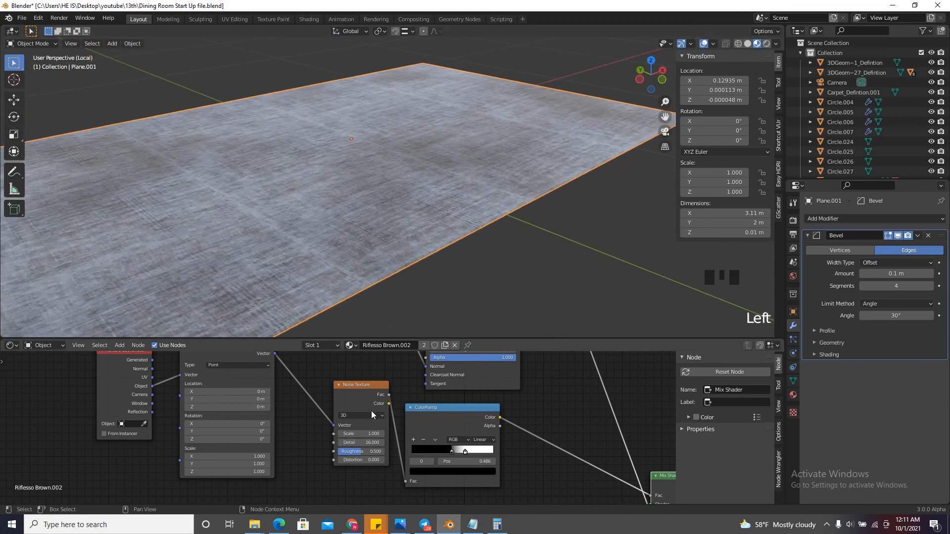
# Add a Musgrave Texture node to the carpet material and place it above the Noise Texture
pyautogui.click(363, 385)
pyautogui.click(360, 388)
pyautogui.scroll(-7, 346, 415)
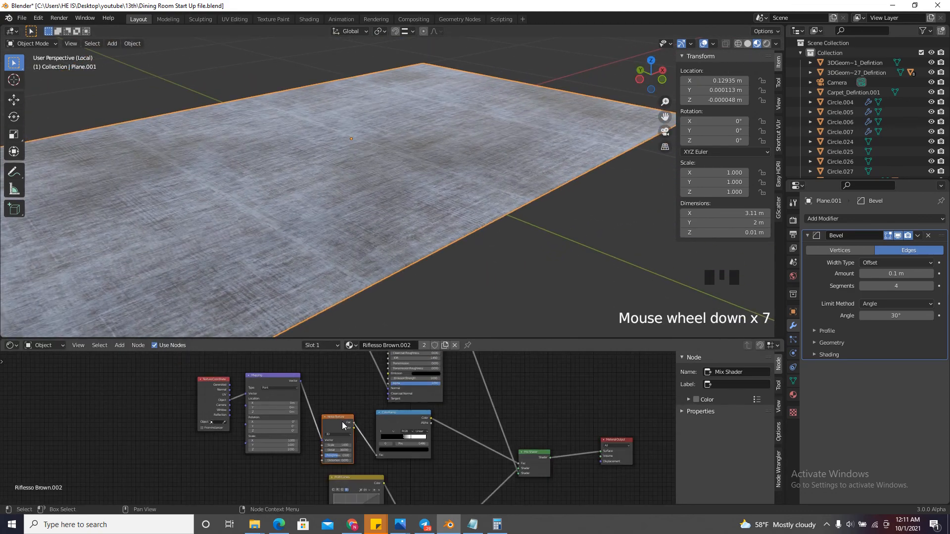
pyautogui.hotkey('shift', 'a')
pyautogui.click(337, 399)
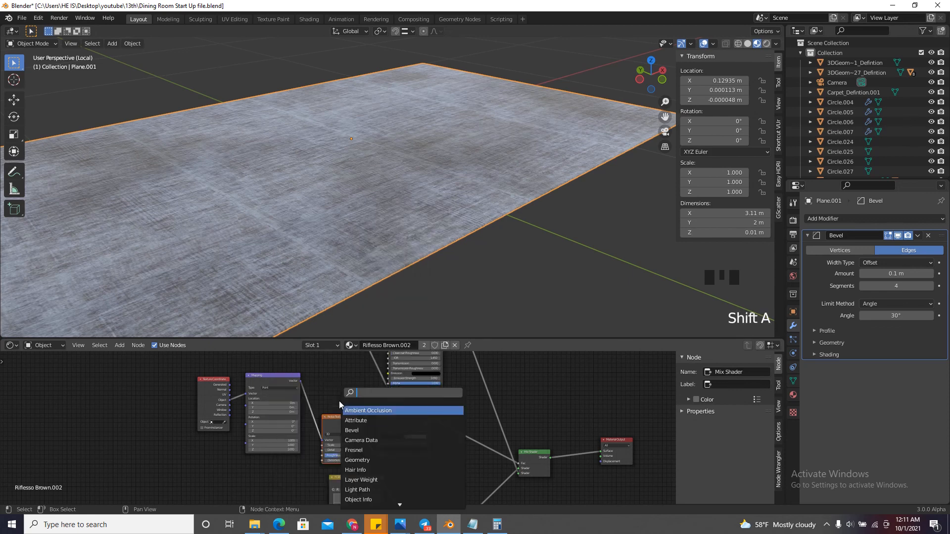
pyautogui.write('muz')
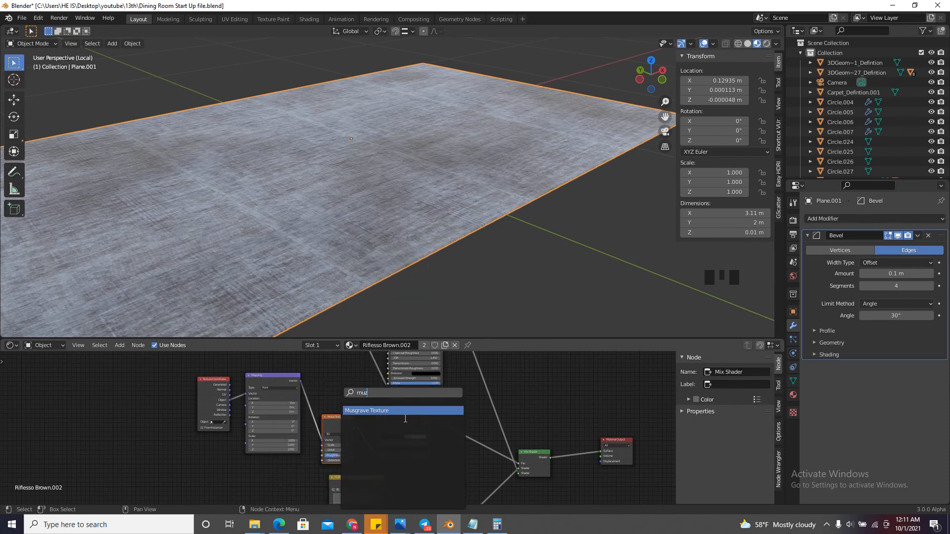
pyautogui.click(386, 411)
pyautogui.click(341, 380)
pyautogui.scroll(-3, 343, 381)
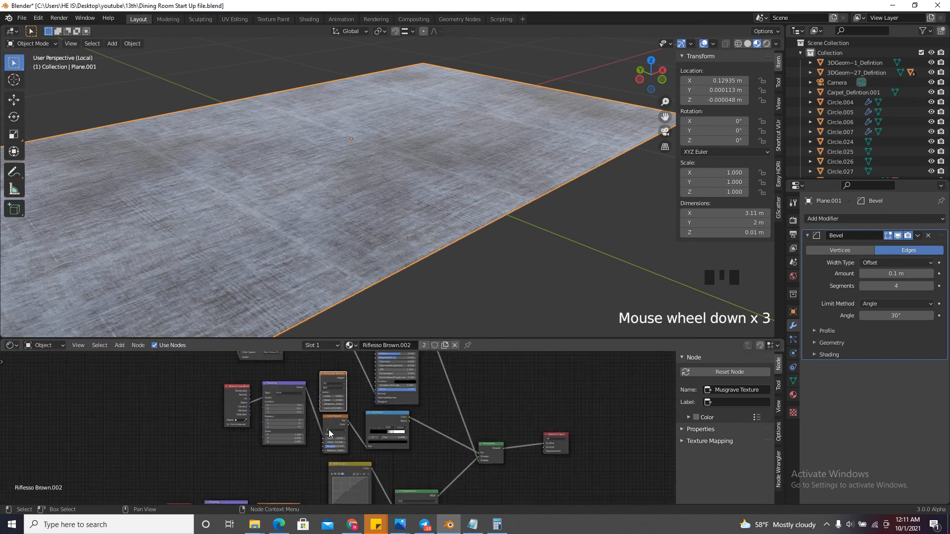
# Set the carpet's Musgrave Texture Scale to 1 and Dimension to 0
pyautogui.scroll(6, 343, 381)
pyautogui.scroll(4, 343, 381)
pyautogui.click(331, 414)
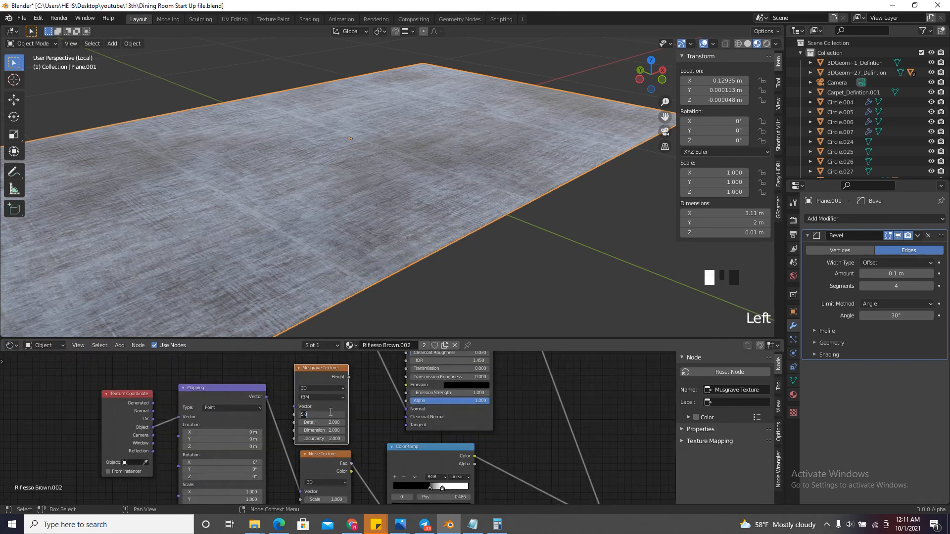
pyautogui.click(316, 430)
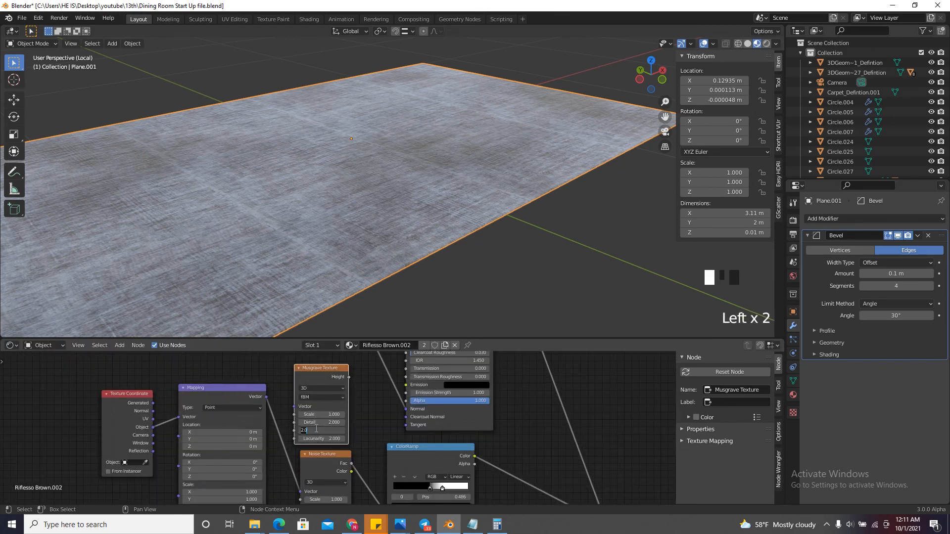
# Feed the Musgrave Texture's Height into the ColorRamp's Fac and delete the Noise Texture node
pyautogui.moveTo(348, 377); pyautogui.dragTo(380, 479)
pyautogui.scroll(-5, 367, 416)
pyautogui.moveTo(353, 387); pyautogui.dragTo(382, 484)
pyautogui.click(334, 444)
pyautogui.press('Delete')
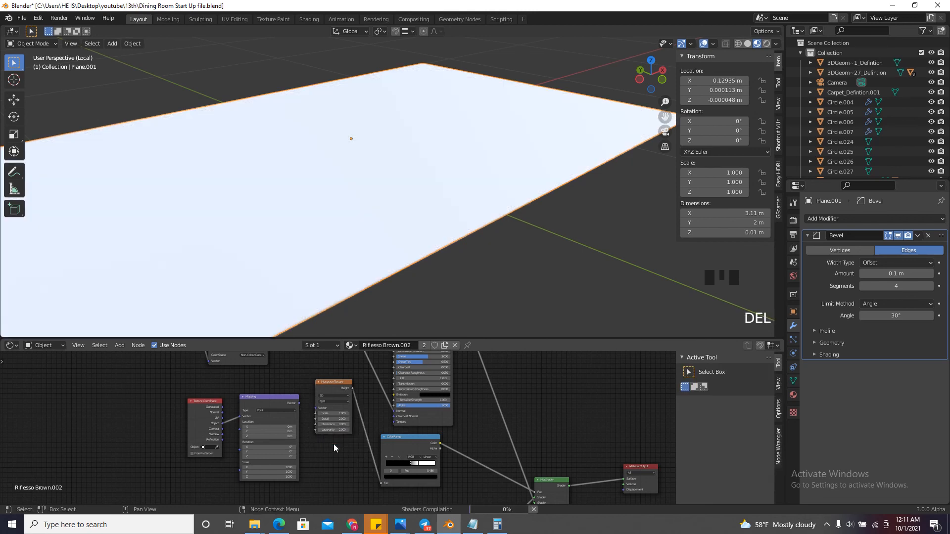
# Connect the Mapping node's Vector to the Musgrave Texture and place the Musgrave node between the Mapping and ColorRamp nodes
pyautogui.scroll(5, 315, 417)
pyautogui.moveTo(291, 396); pyautogui.dragTo(330, 403)
pyautogui.scroll(-3, 342, 401)
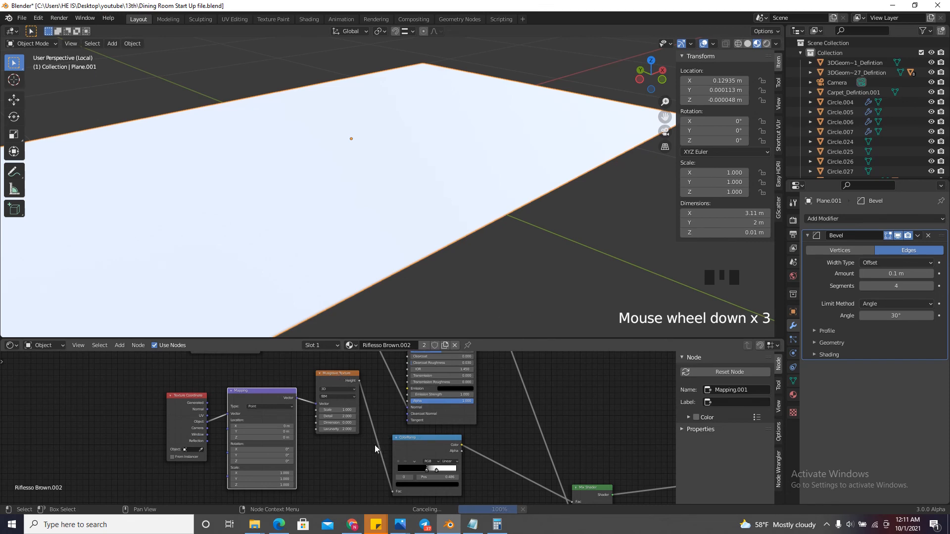
pyautogui.click(355, 388)
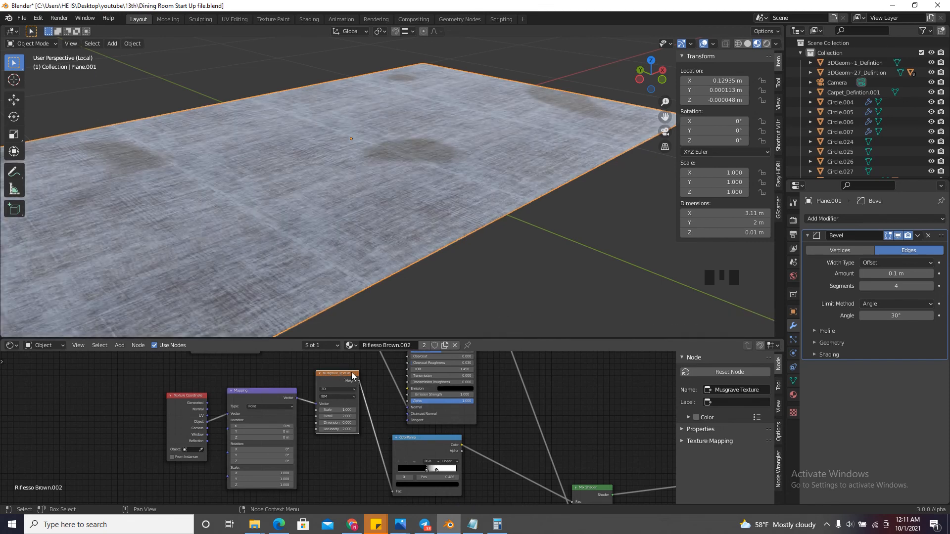
pyautogui.moveTo(353, 376); pyautogui.dragTo(346, 422)
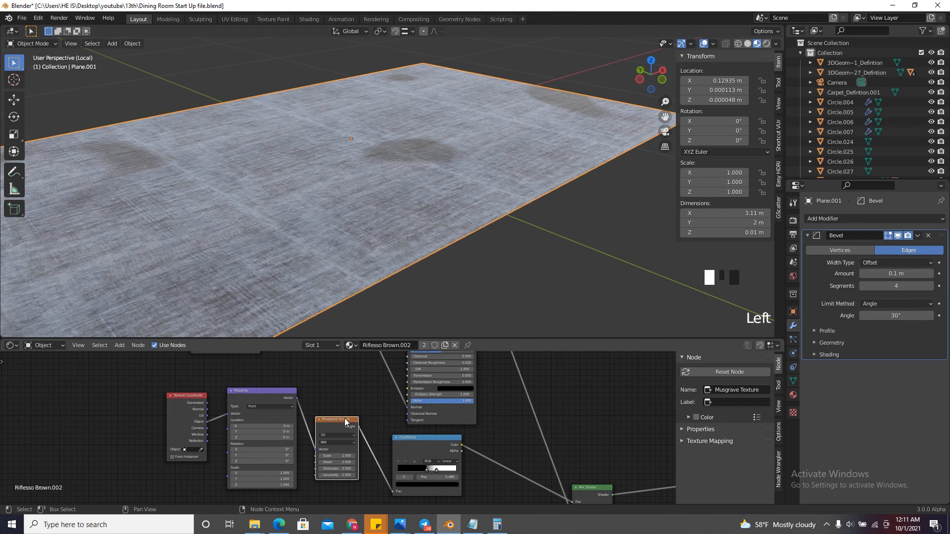
# Preview the ColorRamp output on the carpet and set the Musgrave Texture's Detail to 16
pyautogui.keyDown('ctrl'); pyautogui.keyDown('shift'); pyautogui.click(413, 438); pyautogui.keyUp('shift'); pyautogui.keyUp('ctrl')
pyautogui.moveTo(648, 79)
pyautogui.mouseDown()
pyautogui.moveTo(623, 100)
pyautogui.moveTo(632, 81)
pyautogui.mouseUp()
pyautogui.scroll(5, 371, 455)
pyautogui.click(335, 463)
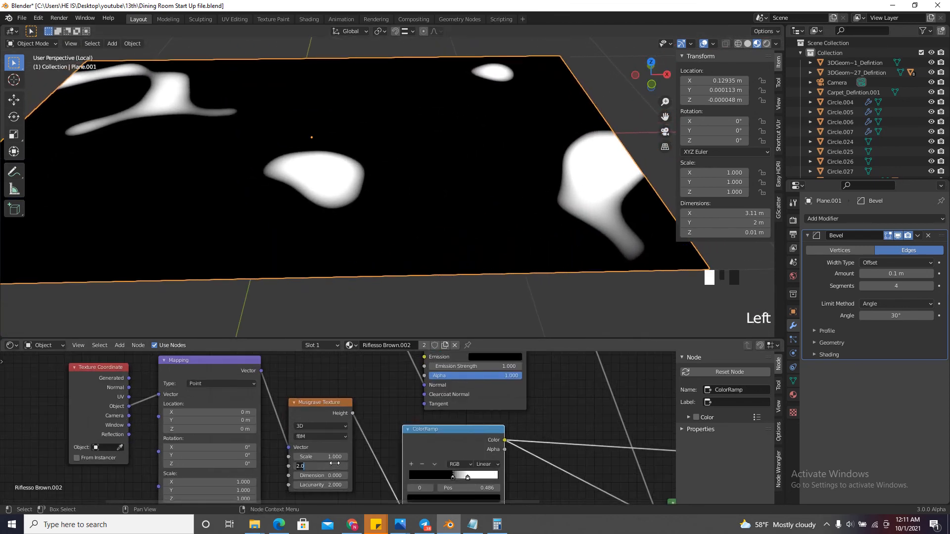
pyautogui.write('16')
pyautogui.press('Return')
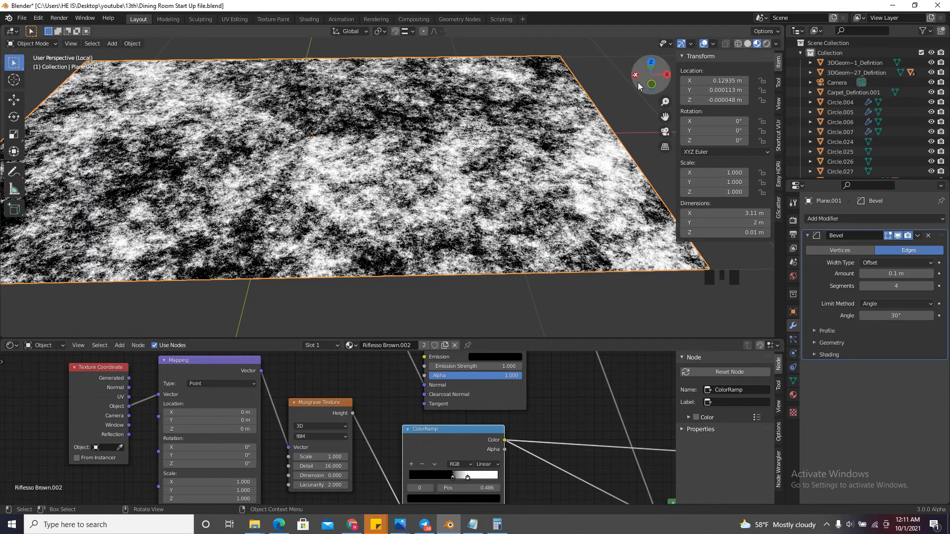
# Reconnect the Mix Shader to the material output to preview the combined carpet material
pyautogui.moveTo(643, 77); pyautogui.dragTo(623, 80)
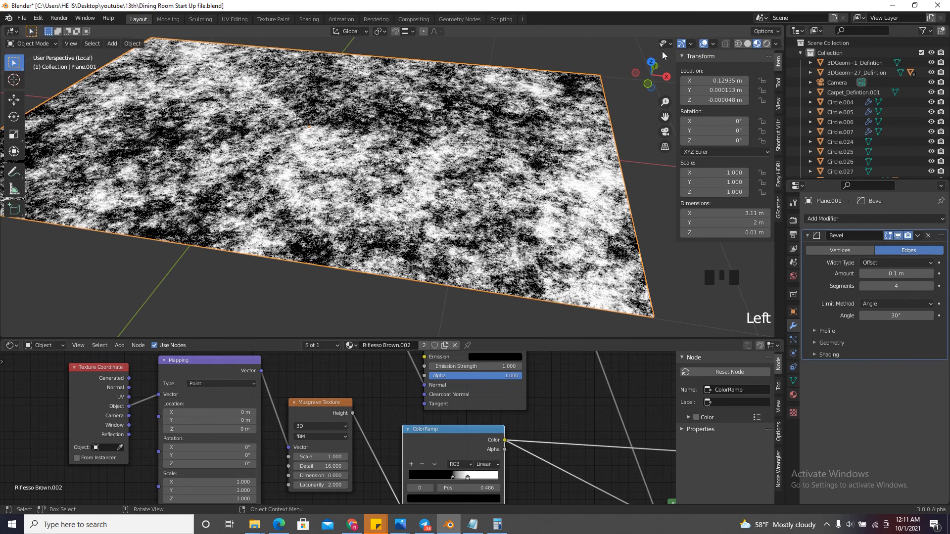
pyautogui.scroll(-13, 454, 443)
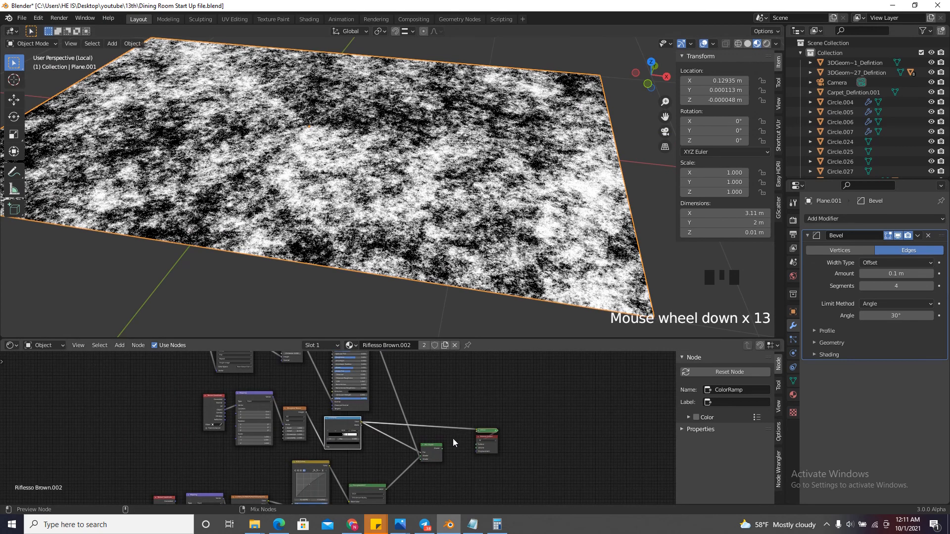
pyautogui.keyDown('ctrl'); pyautogui.keyDown('shift'); pyautogui.click(434, 449); pyautogui.keyUp('shift'); pyautogui.keyUp('ctrl')
pyautogui.scroll(6, 431, 452)
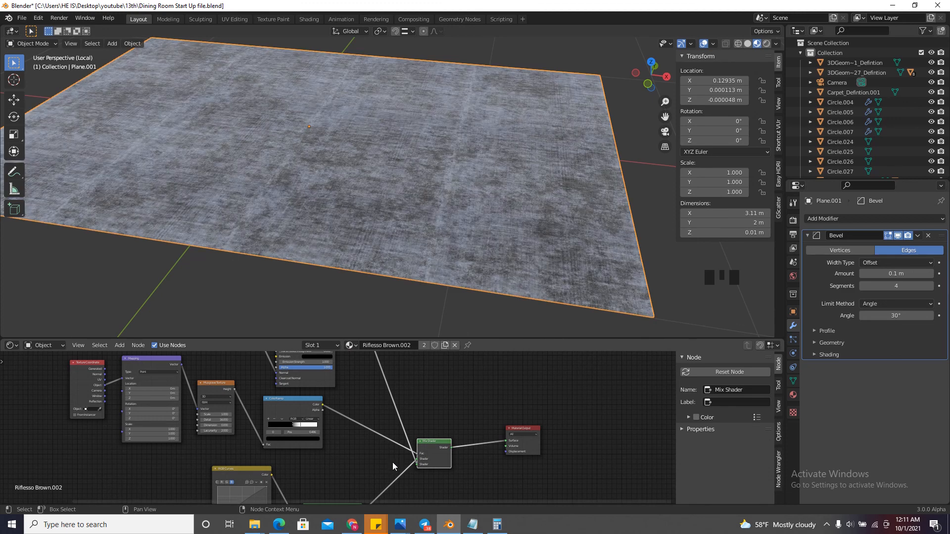
# Raise the middle point of the lower Principled BSDF's RGB Curves to about X 0.627, Y 0.388 to lighten the carpet
pyautogui.moveTo(651, 74); pyautogui.dragTo(642, 78)
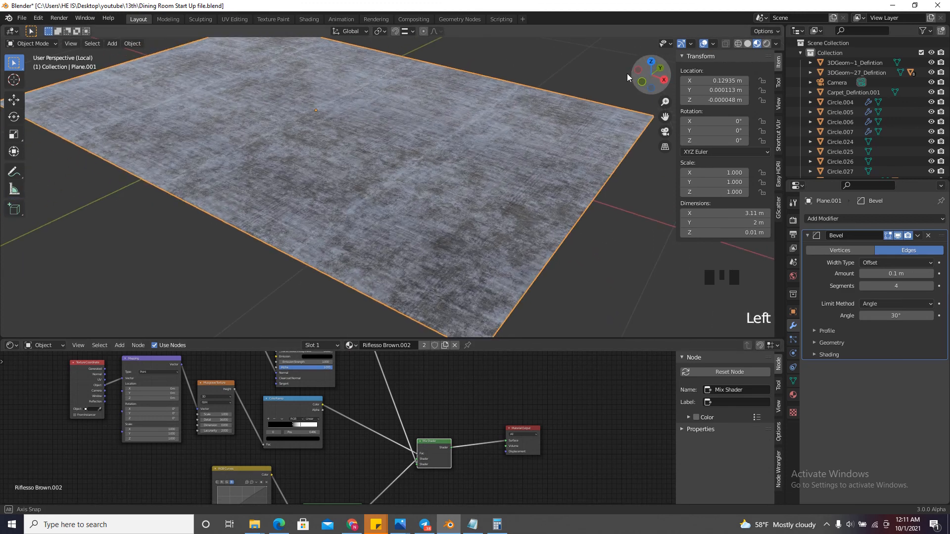
pyautogui.scroll(3, 474, 300)
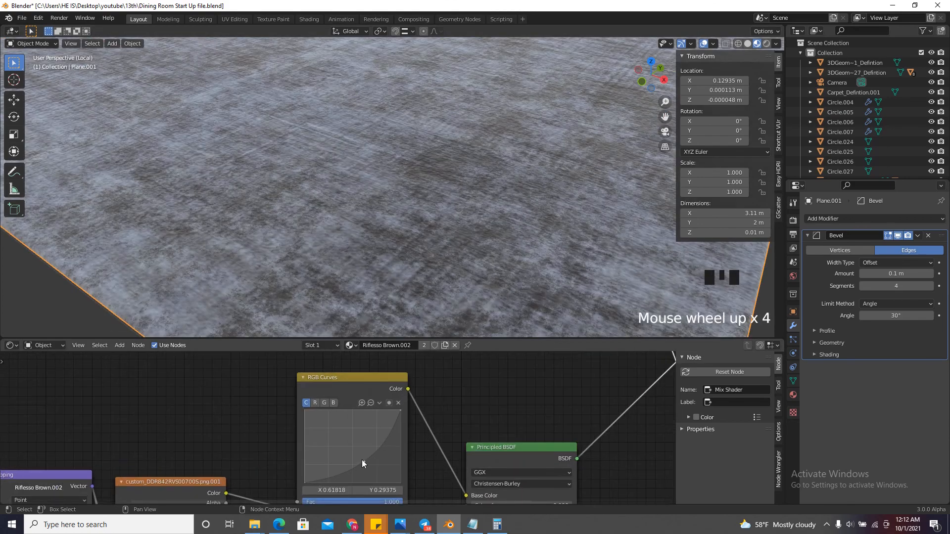
pyautogui.moveTo(361, 459)
pyautogui.mouseDown()
pyautogui.moveTo(374, 467)
pyautogui.moveTo(366, 455)
pyautogui.mouseUp()
pyautogui.scroll(-4, 376, 192)
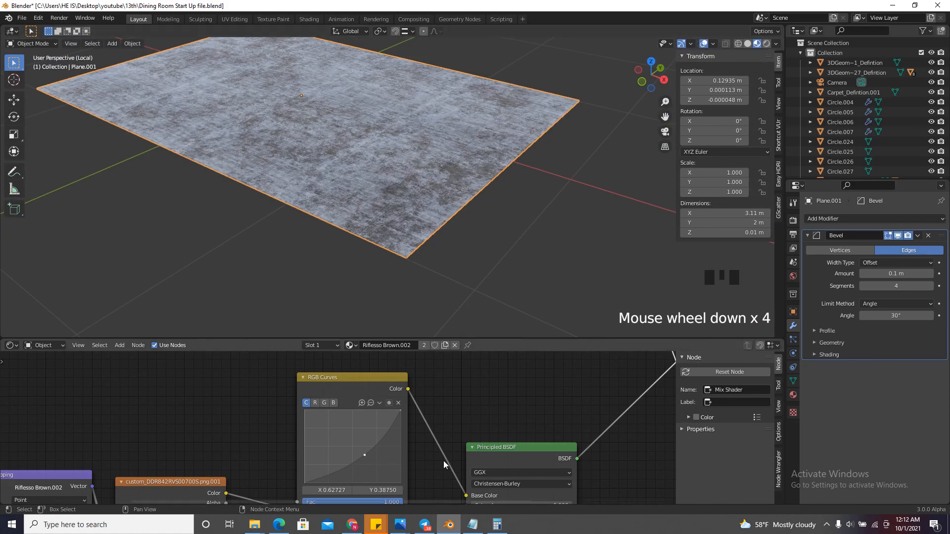
pyautogui.scroll(-16, 441, 445)
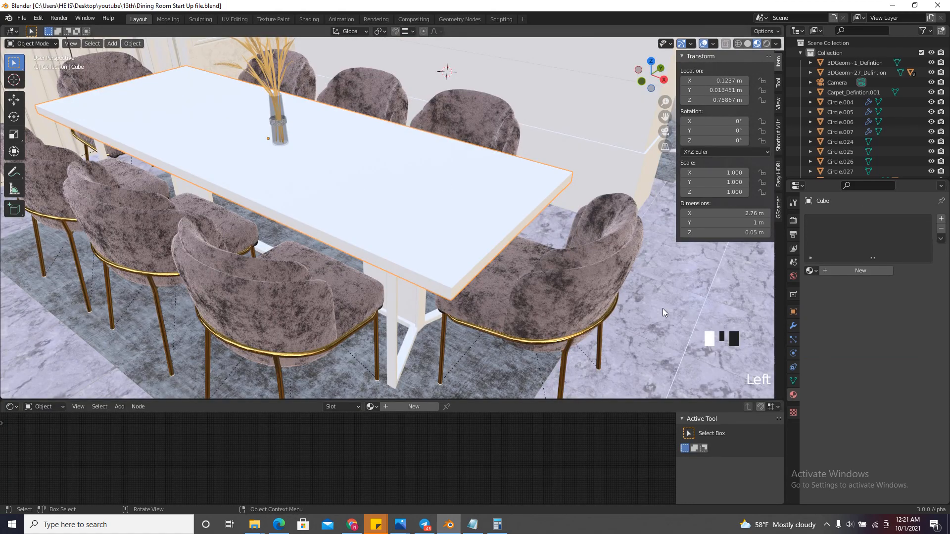
# Select the marble floor and copy all nodes of its Floor marble material
pyautogui.click(663, 308)
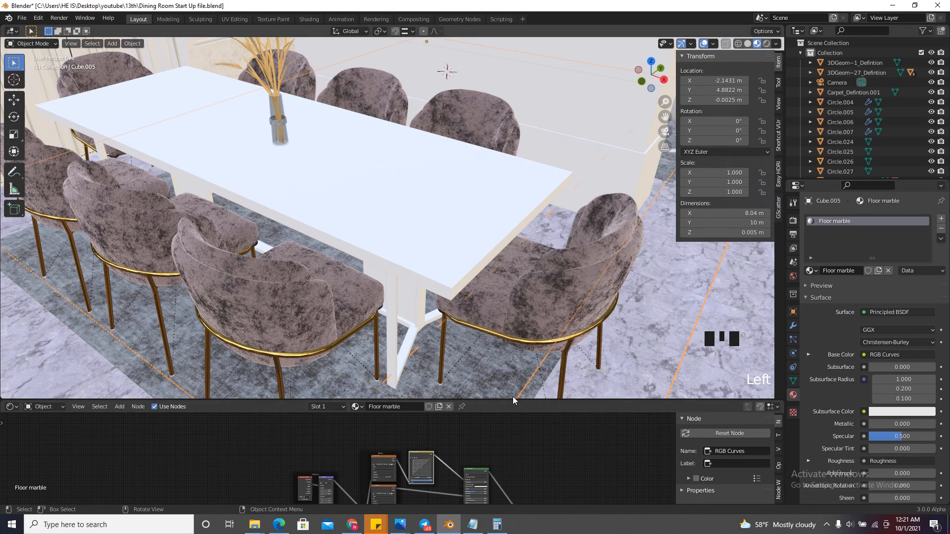
pyautogui.moveTo(514, 399); pyautogui.dragTo(514, 239)
pyautogui.scroll(-2, 391, 383)
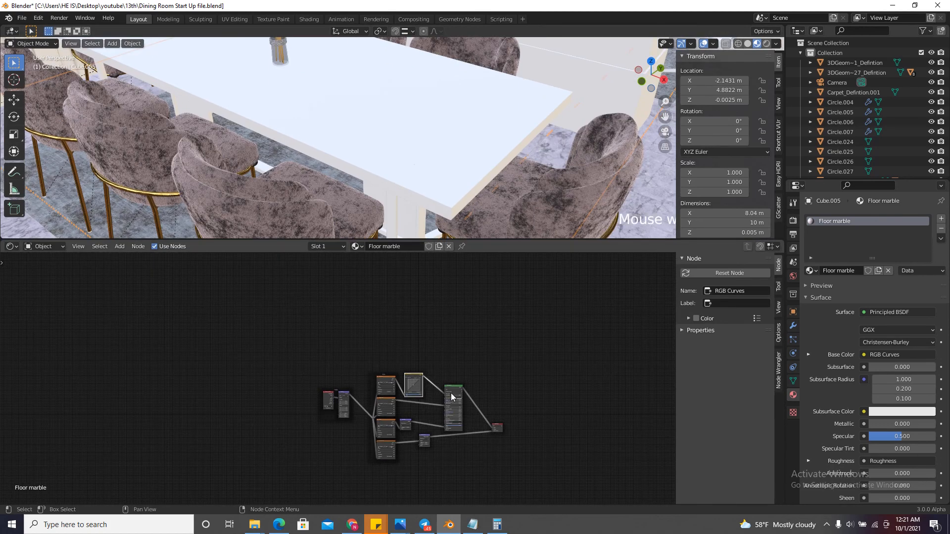
pyautogui.scroll(1, 451, 393)
pyautogui.press('a')
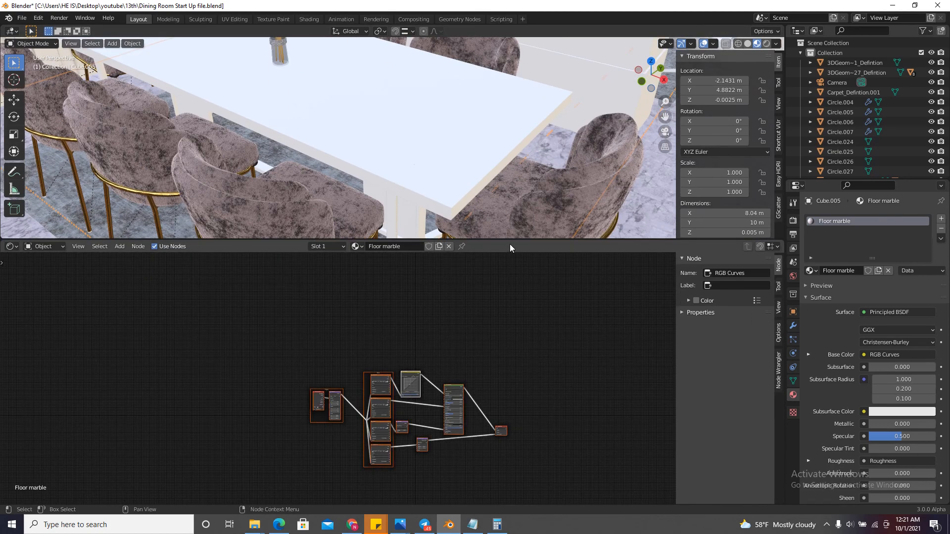
pyautogui.moveTo(513, 240); pyautogui.dragTo(512, 400)
# Select the tabletop and UV unwrap its whole mesh, returning to Object Mode
pyautogui.click(423, 261)
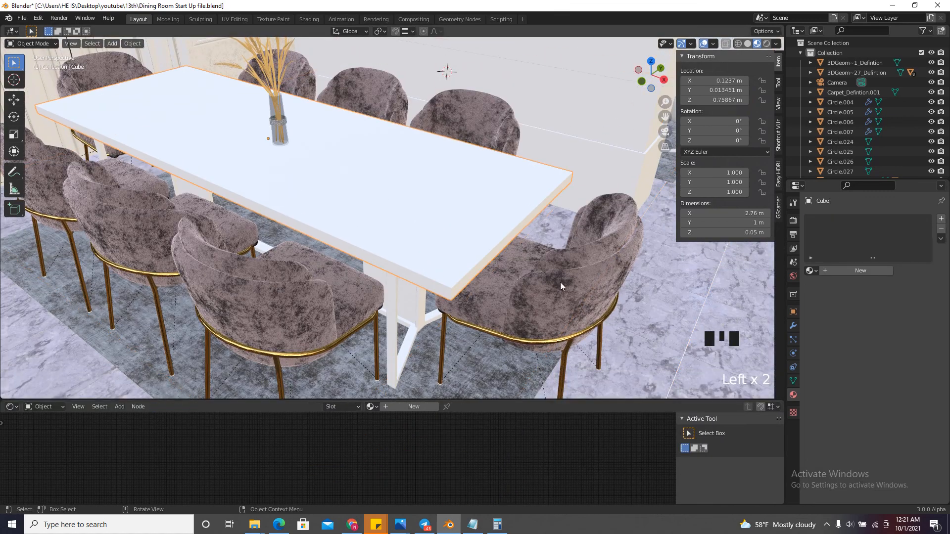
pyautogui.press('Tab')
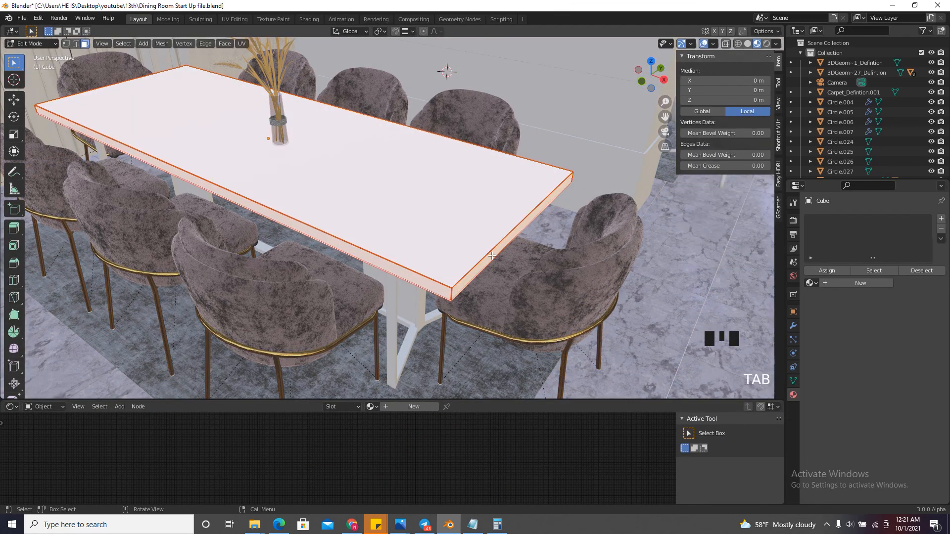
pyautogui.press('u')
pyautogui.click(493, 257)
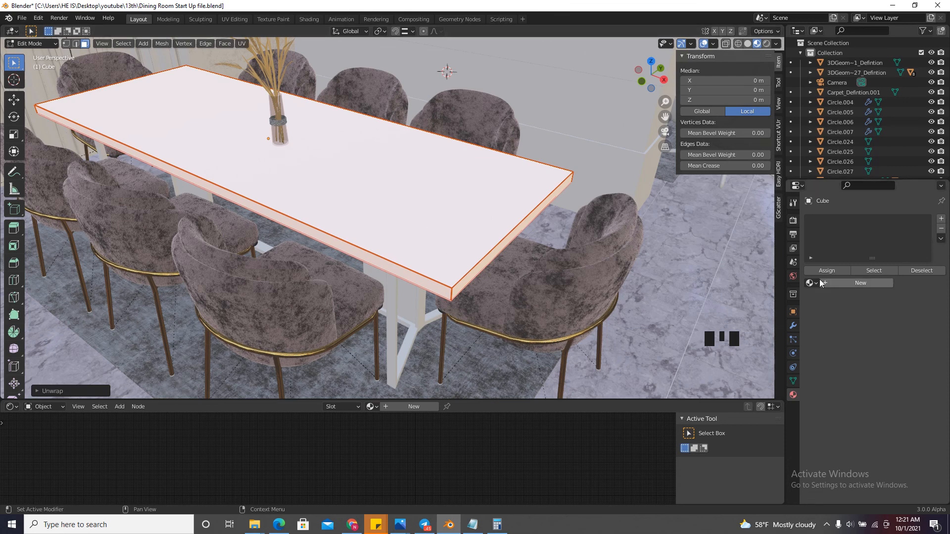
pyautogui.press('Tab')
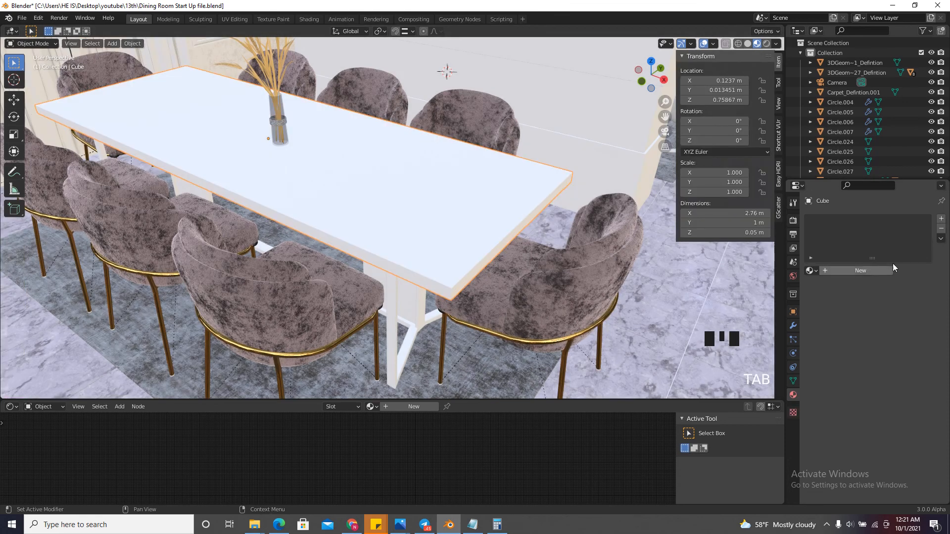
# Add a new material to the tabletop and name it "Table marble"
pyautogui.click(941, 219)
pyautogui.click(830, 272)
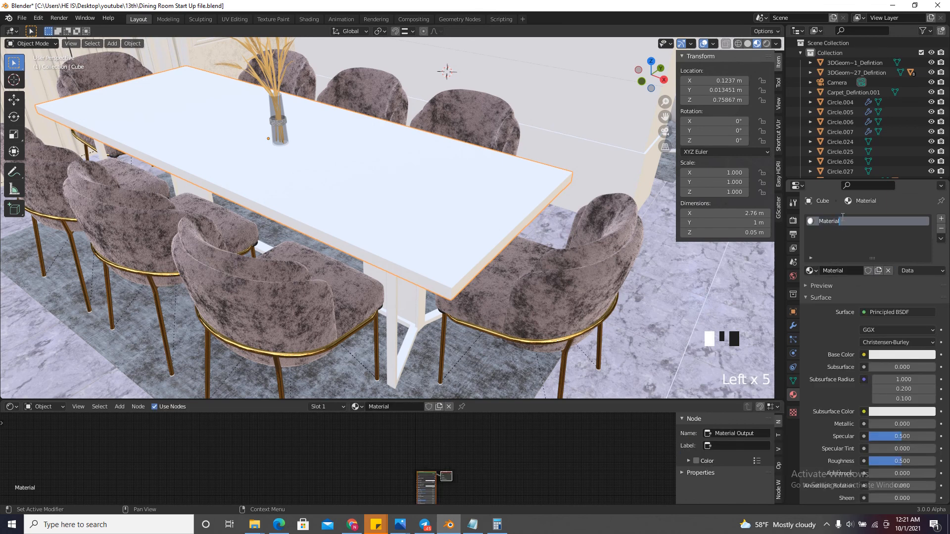
pyautogui.write('M')
pyautogui.press('BackSpace')
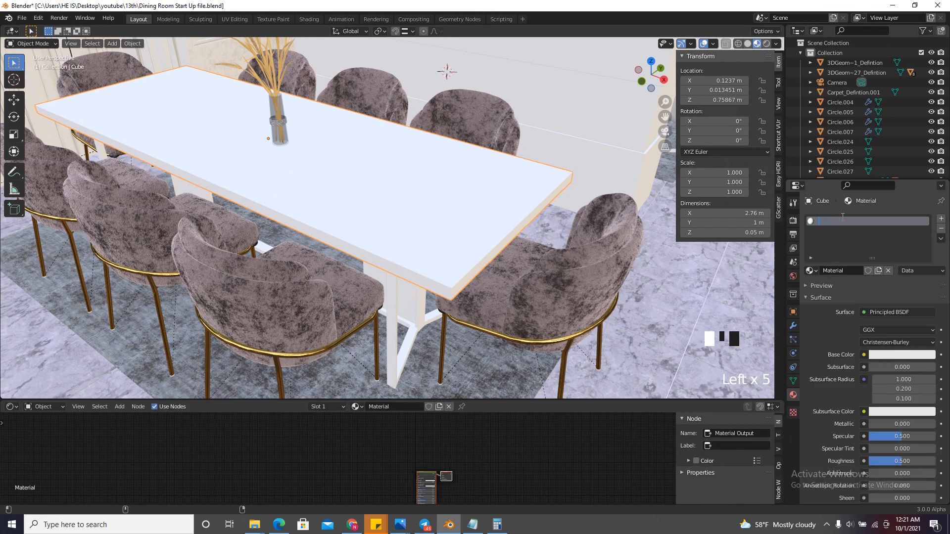
pyautogui.write('Tabl')
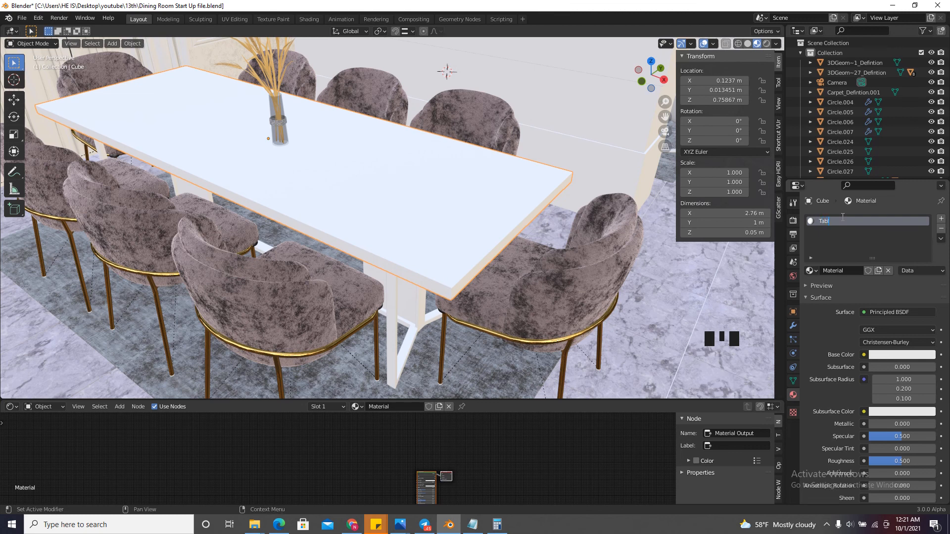
pyautogui.write('e marble')
pyautogui.press('Return')
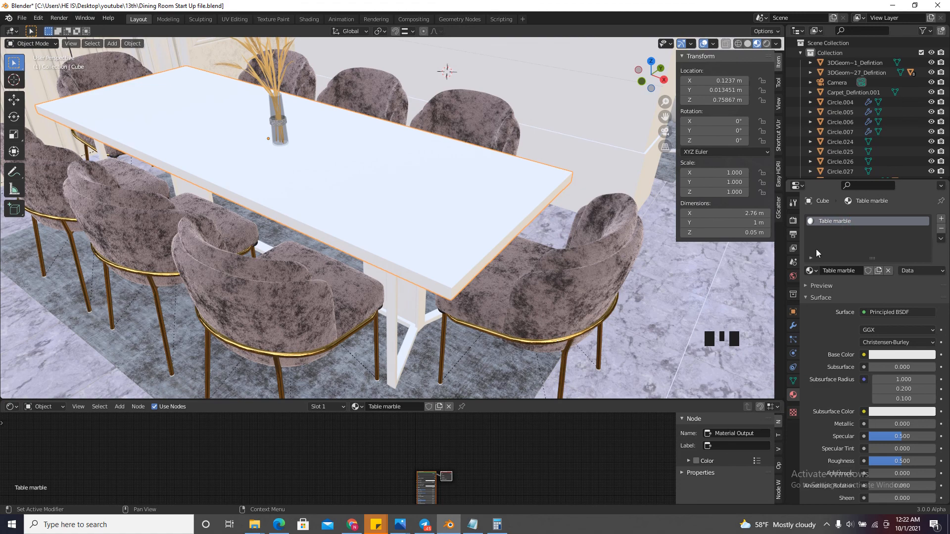
# Delete the Table marble material's default nodes and paste in the copied floor marble nodes
pyautogui.scroll(-7, 466, 440)
pyautogui.press('x')
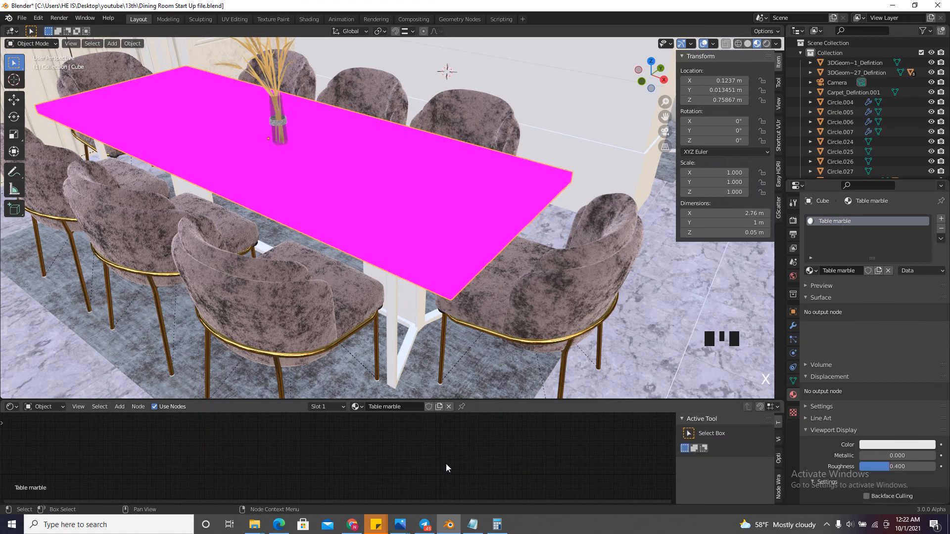
pyautogui.moveTo(490, 399); pyautogui.dragTo(487, 307)
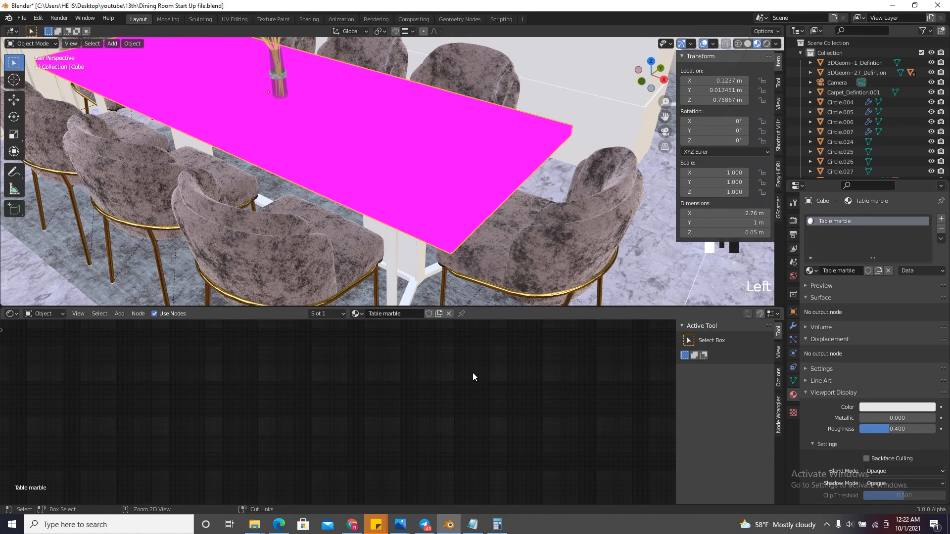
pyautogui.hotkey('ctrl', 'z')
# Lower the Fac of the Table marble material's RGB Curves node
pyautogui.scroll(2, 462, 430)
pyautogui.scroll(20, 462, 430)
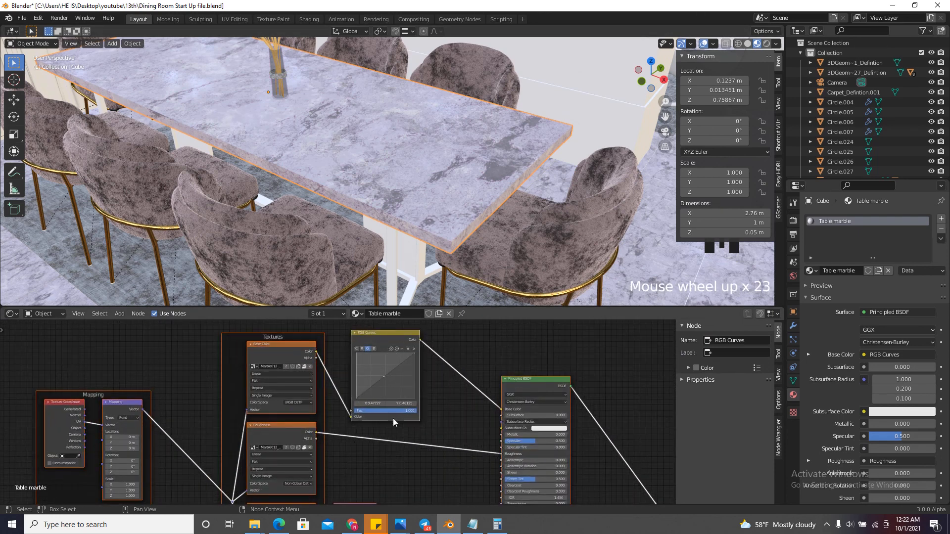
pyautogui.click(400, 412)
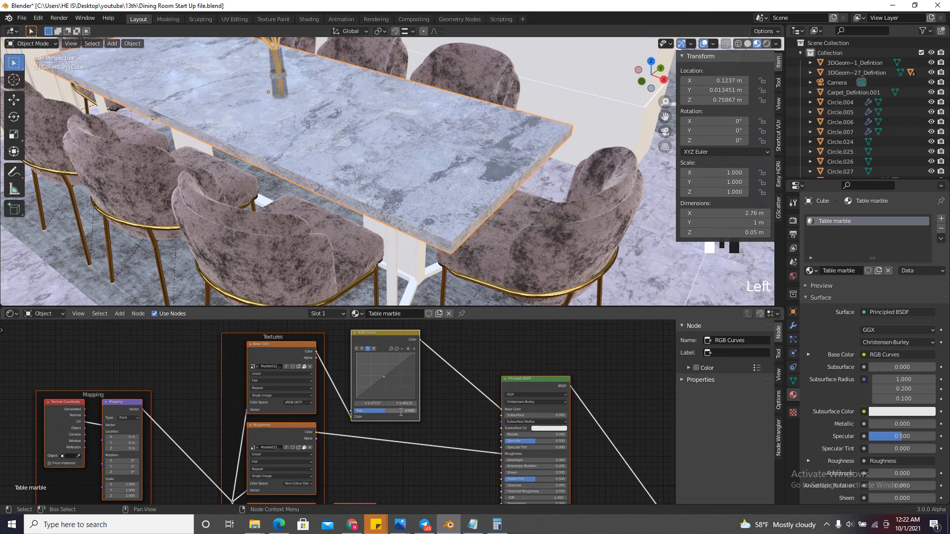
pyautogui.scroll(-8, 424, 403)
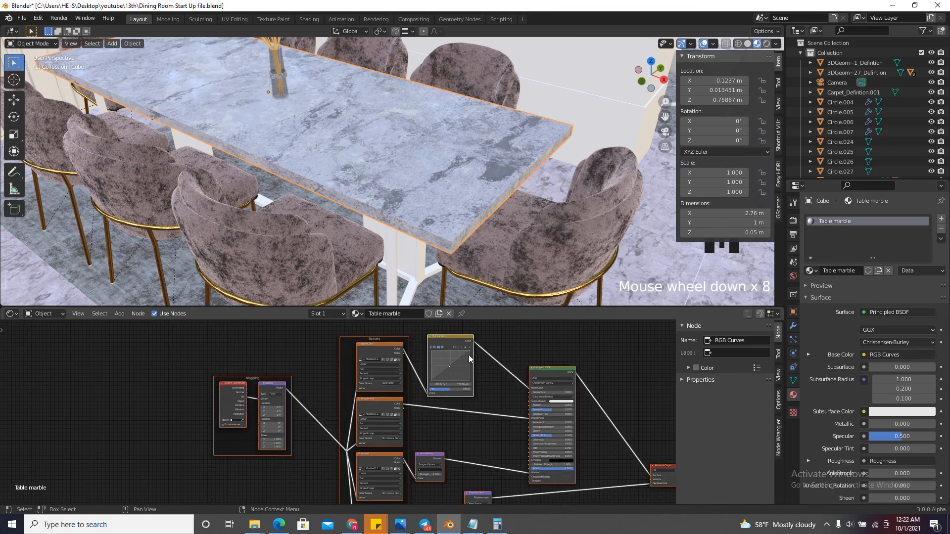
pyautogui.scroll(7, 295, 417)
pyautogui.scroll(2, 295, 417)
pyautogui.hotkey('shift', 'a')
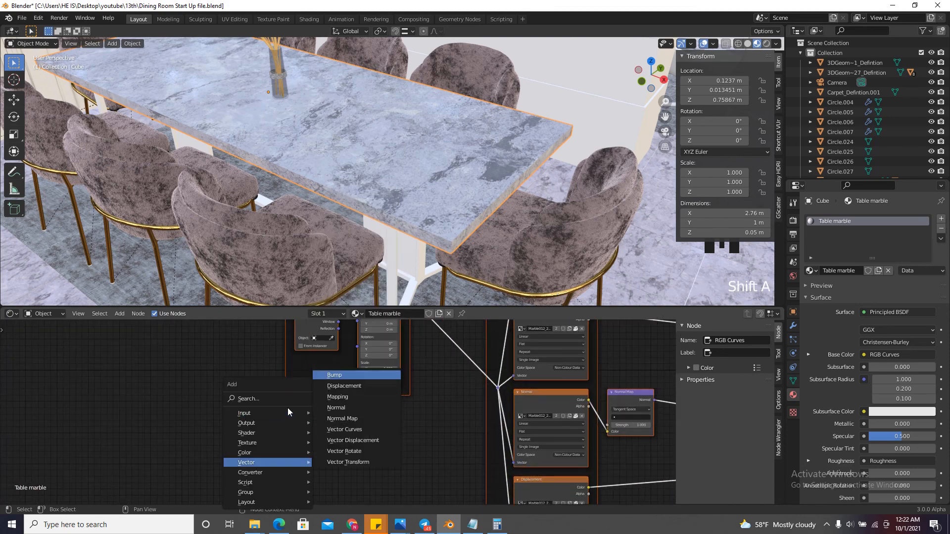
pyautogui.press('e')
pyautogui.rightClick(298, 372)
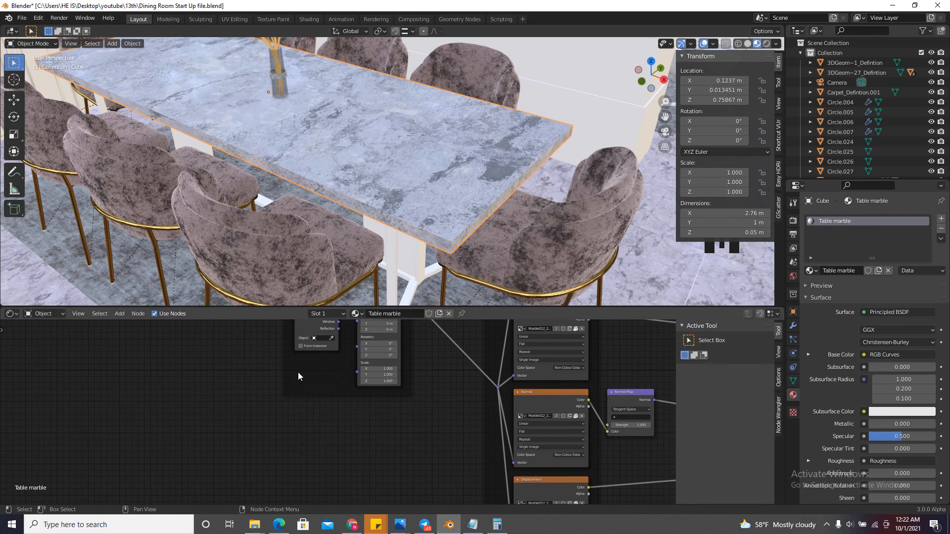
# Add a Value node to the Table marble material and place it beside the Mapping node's Scale inputs
pyautogui.hotkey('shift', 'a')
pyautogui.click(268, 317)
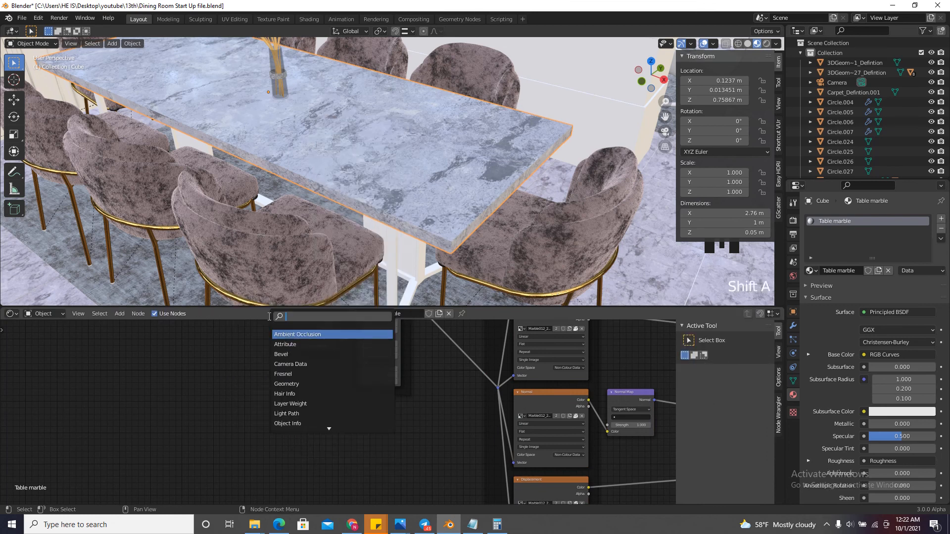
pyautogui.write('va')
pyautogui.press('Return')
pyautogui.click(337, 379)
pyautogui.scroll(2, 337, 380)
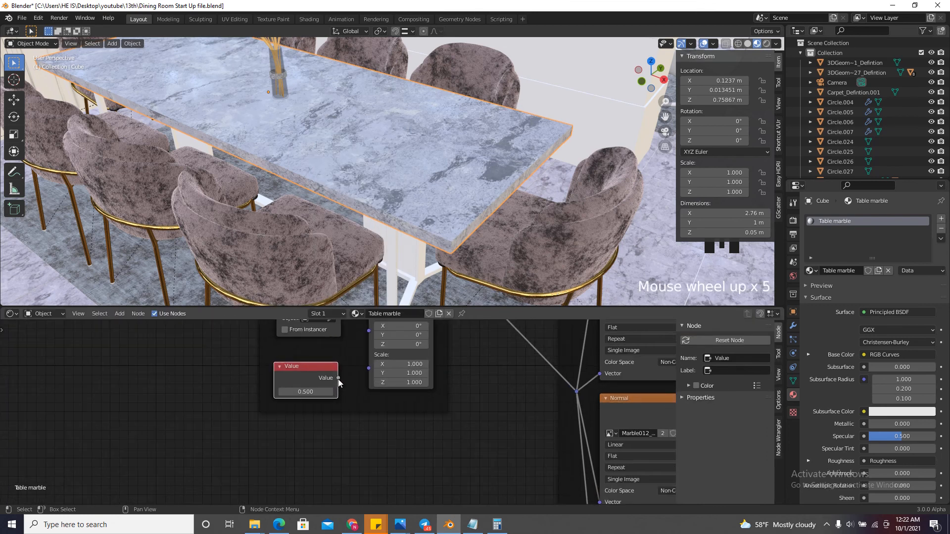
# Connect the Value node to the Mapping node's Scale in the Table marble material and set the value to 2
pyautogui.moveTo(338, 378); pyautogui.dragTo(369, 365)
pyautogui.doubleClick(305, 391)
pyautogui.write('2')
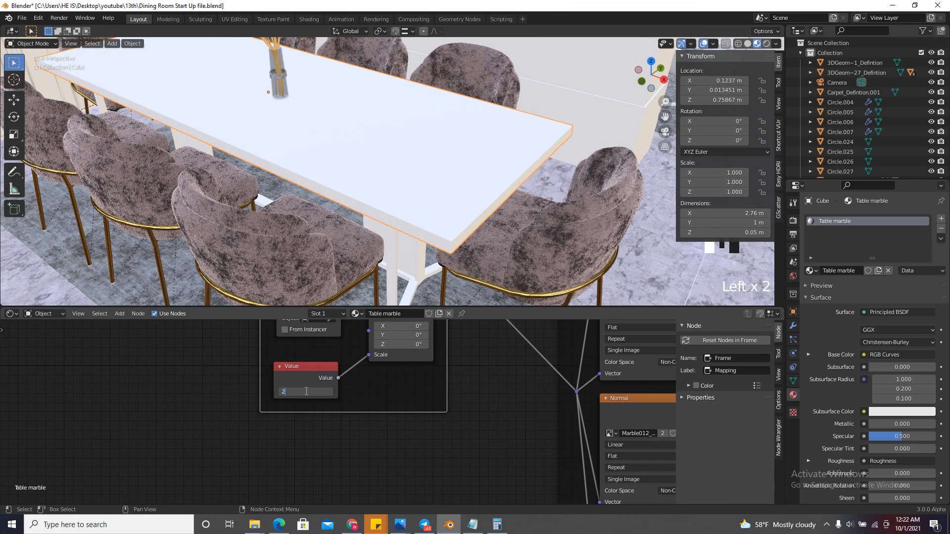
pyautogui.press('Return')
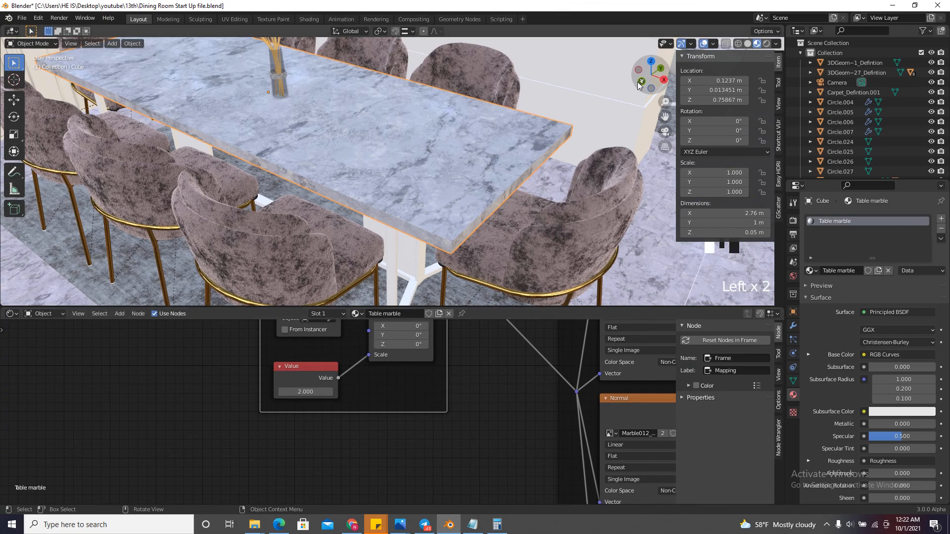
# Isolate the tabletop, the table base and one chair's metal leg frame in local view
pyautogui.moveTo(640, 77); pyautogui.dragTo(566, 98)
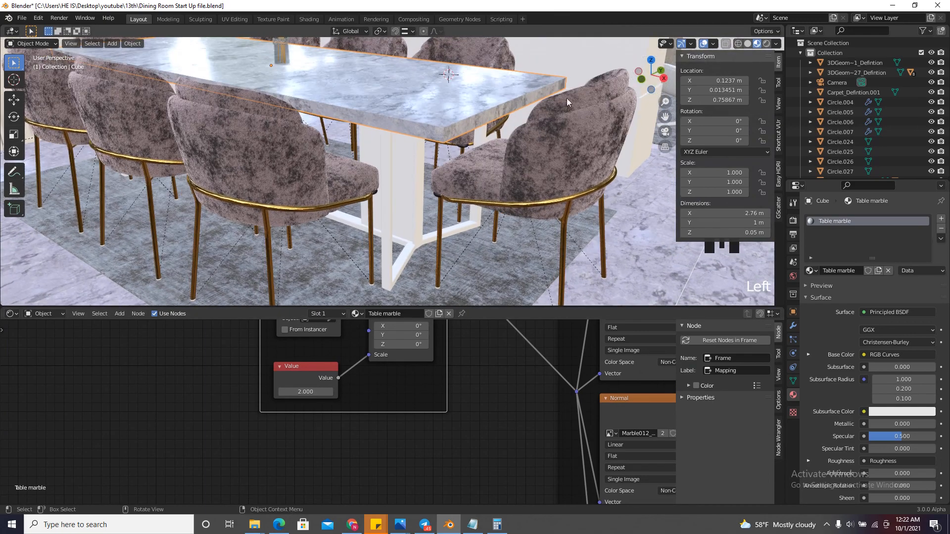
pyautogui.click(390, 157)
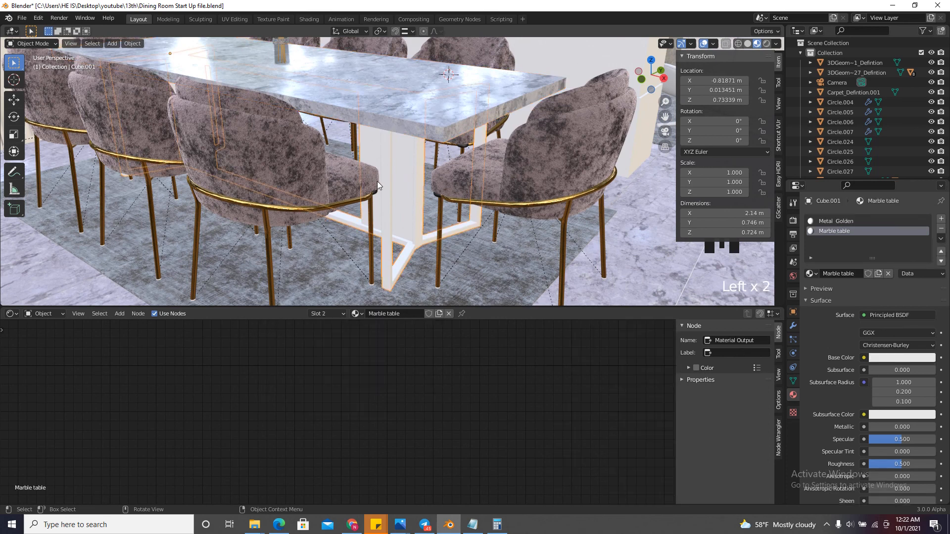
pyautogui.keyDown('shift'); pyautogui.click(396, 122); pyautogui.keyUp('shift')
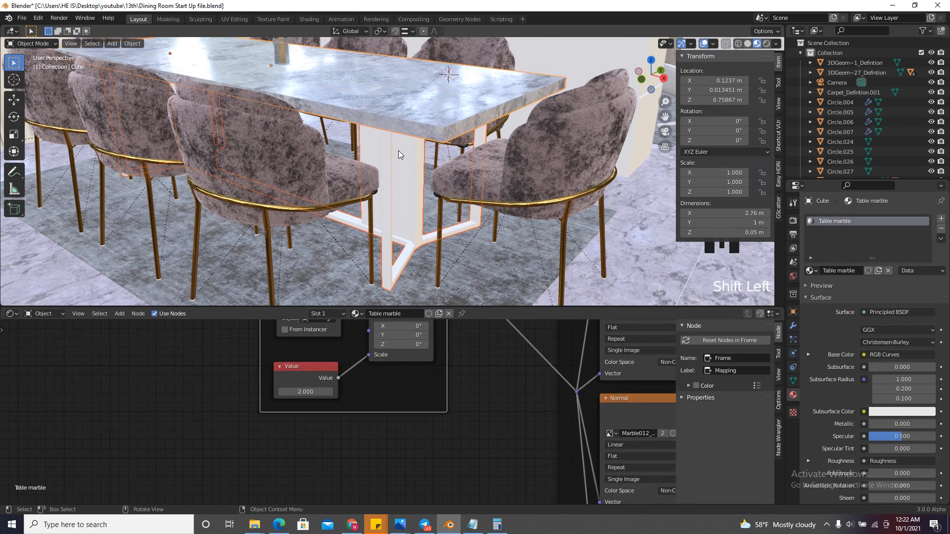
pyautogui.keyDown('shift'); pyautogui.click(334, 208); pyautogui.keyUp('shift')
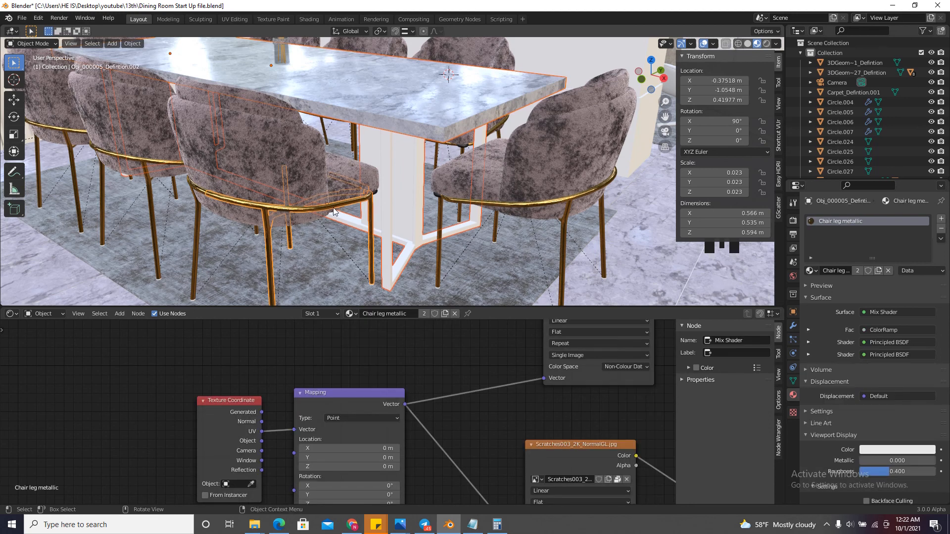
pyautogui.press('KP_Divide')
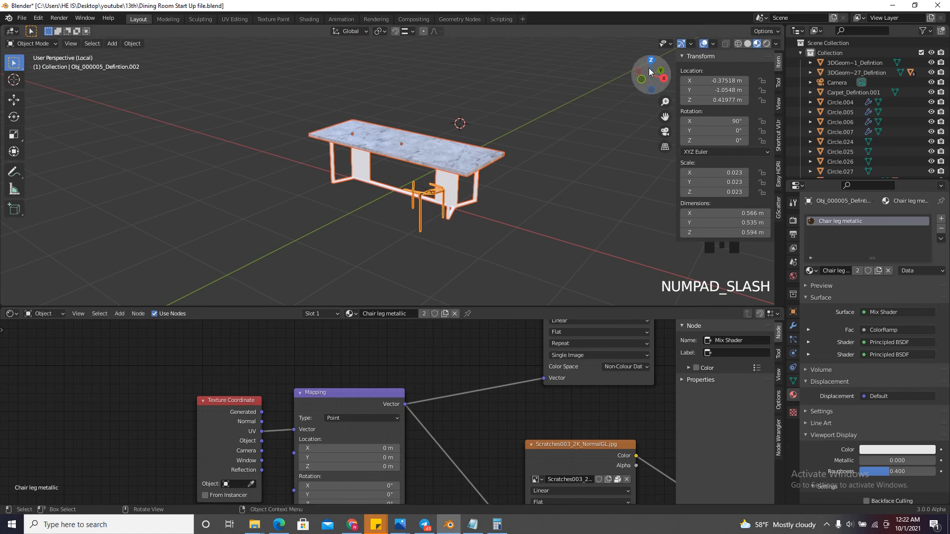
pyautogui.moveTo(650, 68); pyautogui.dragTo(617, 73)
pyautogui.scroll(3, 519, 173)
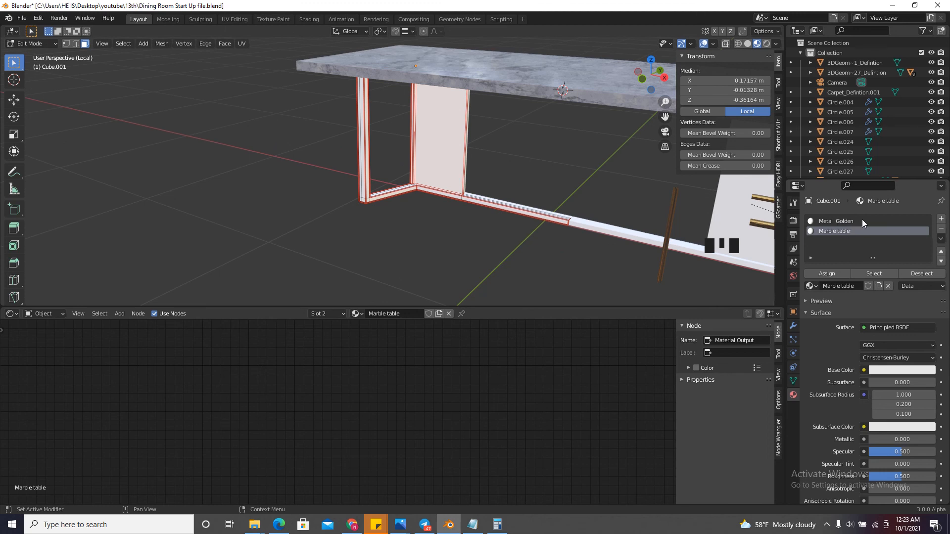
# Replace the Marble table material in the table base's second slot with the existing Table marble material
pyautogui.click(812, 286)
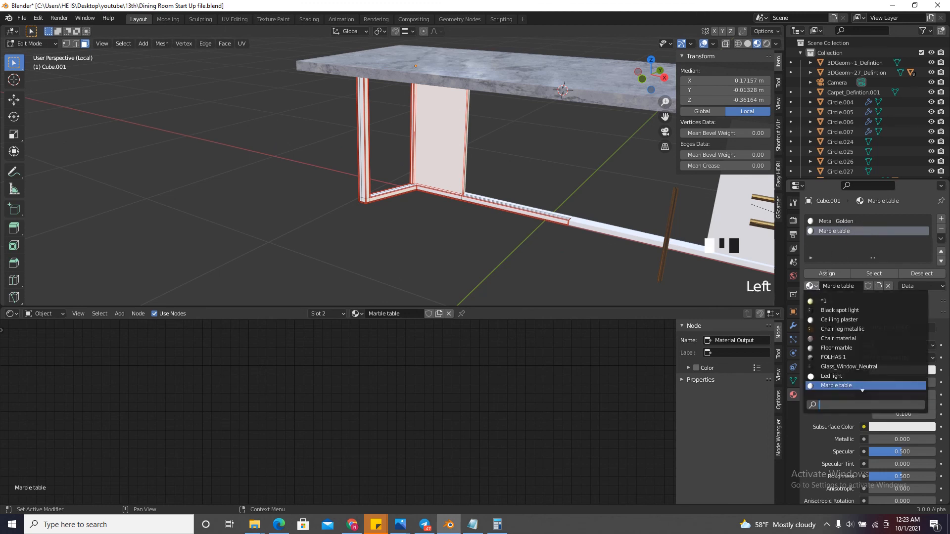
pyautogui.write('tab')
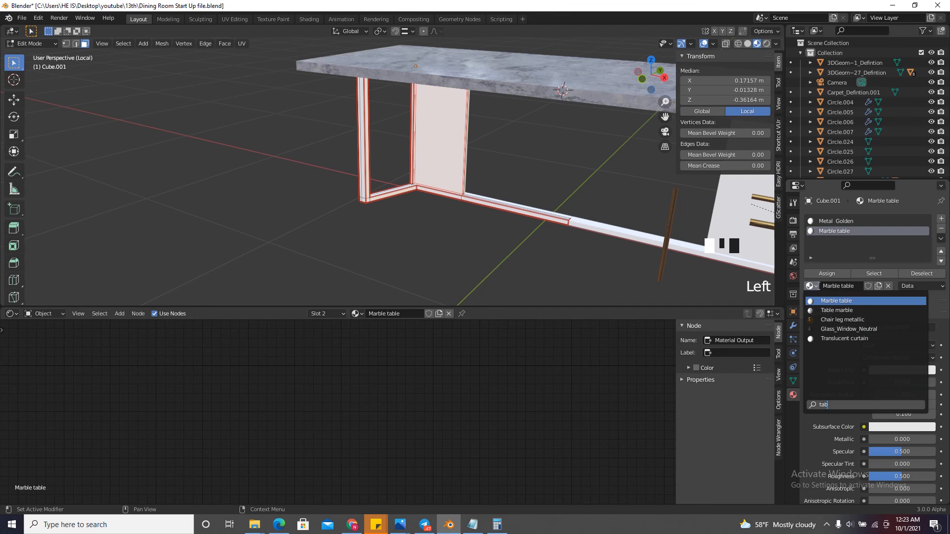
pyautogui.click(836, 311)
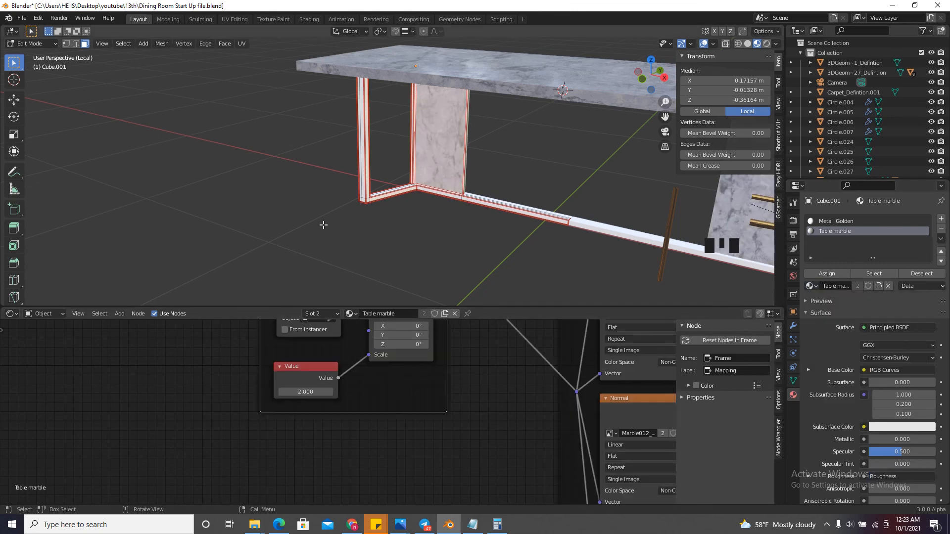
pyautogui.scroll(-5, 324, 225)
pyautogui.scroll(6, 417, 193)
pyautogui.scroll(-2, 573, 227)
pyautogui.moveTo(634, 84); pyautogui.dragTo(640, 87)
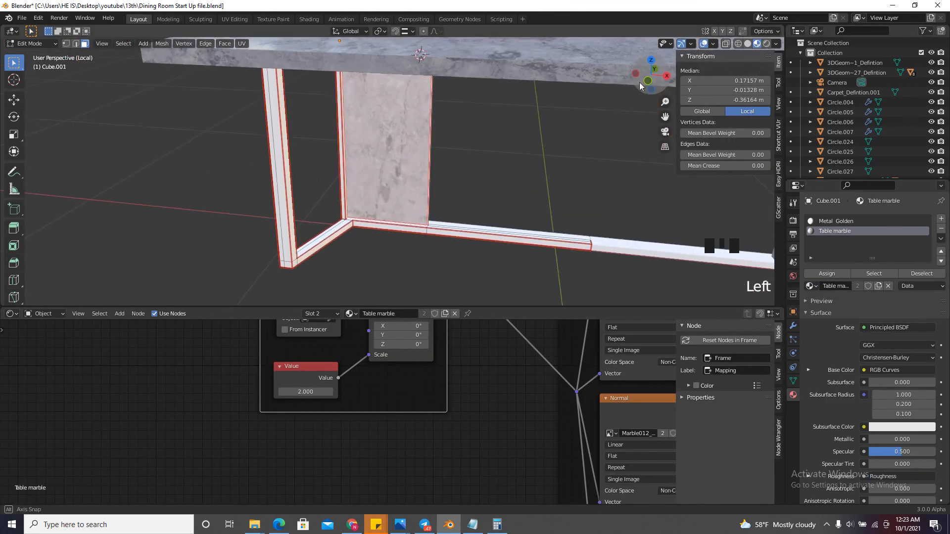
# Replace the Metal Golden material in the table base's first slot with the existing Chair leg metallic material
pyautogui.click(838, 221)
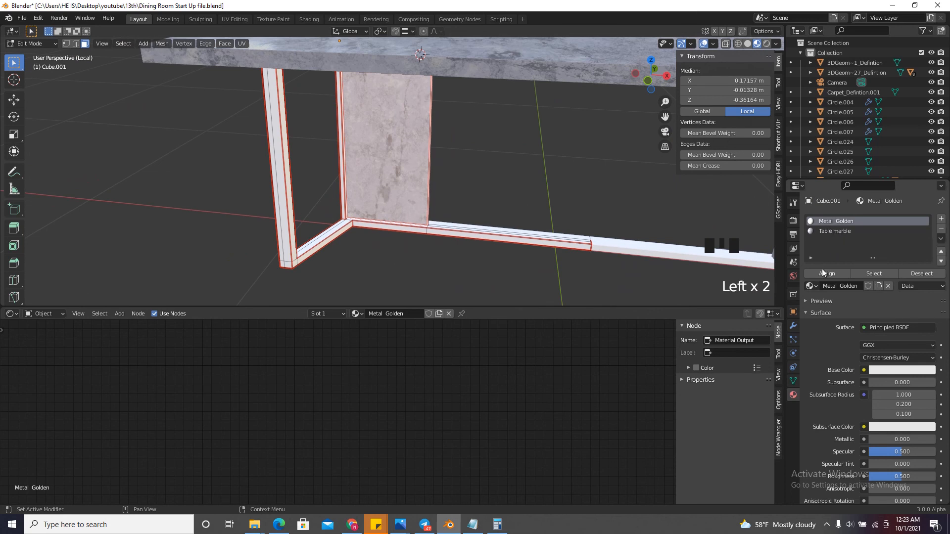
pyautogui.scroll(-4, 604, 233)
pyautogui.click(596, 216)
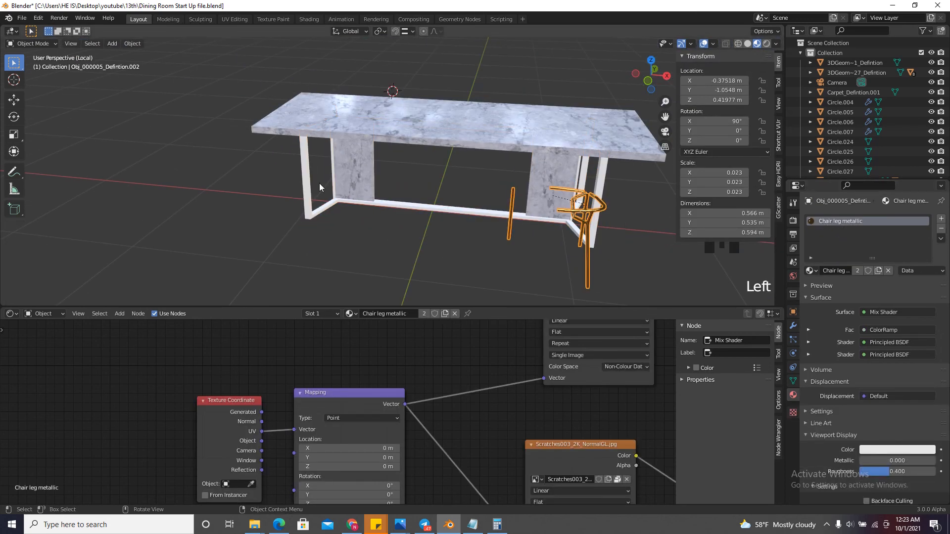
pyautogui.click(309, 215)
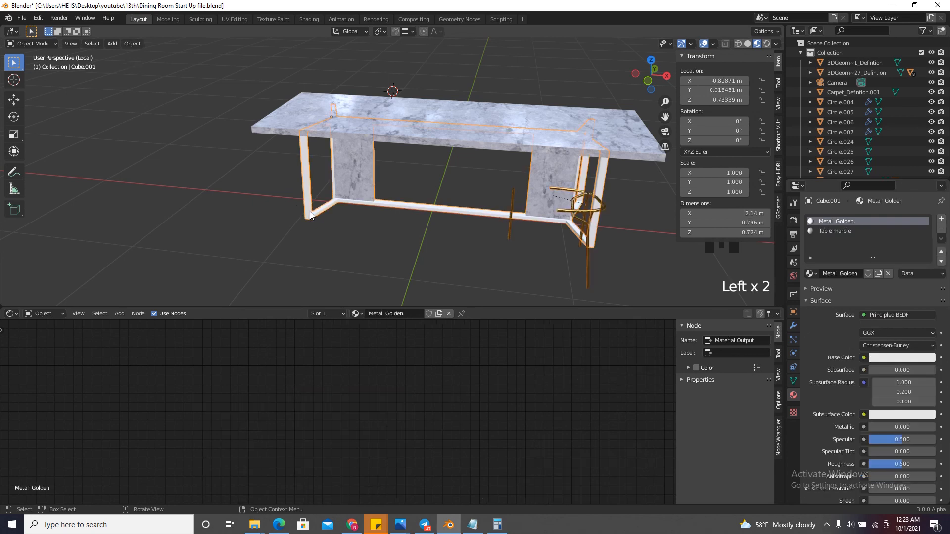
pyautogui.click(812, 274)
pyautogui.write('cha')
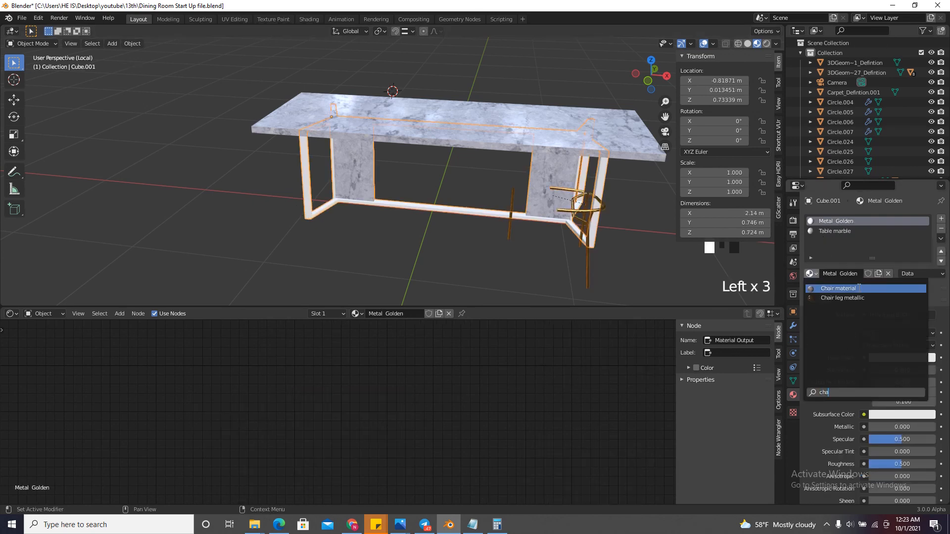
pyautogui.click(838, 289)
pyautogui.scroll(4, 611, 239)
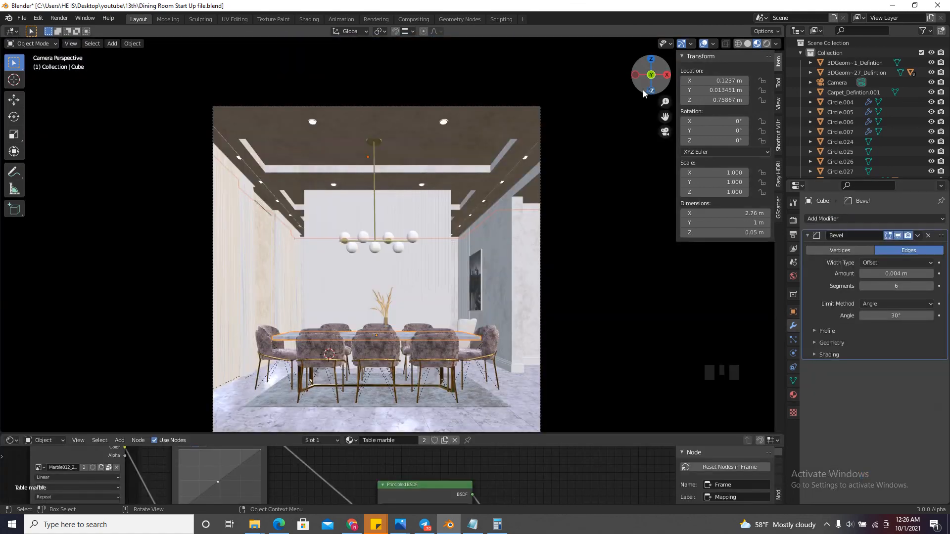
# Hide the room's ceiling plane to open up the interior from above
pyautogui.moveTo(645, 94)
pyautogui.mouseDown()
pyautogui.moveTo(622, 90)
pyautogui.moveTo(648, 78)
pyautogui.mouseUp()
pyautogui.scroll(-4, 403, 222)
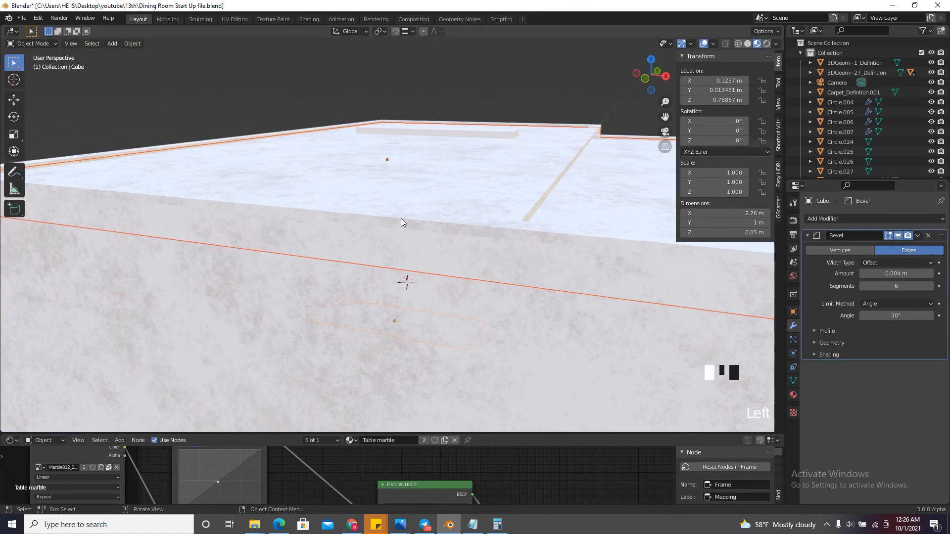
pyautogui.scroll(-6, 401, 218)
pyautogui.scroll(3, 331, 307)
pyautogui.click(324, 315)
pyautogui.press('h')
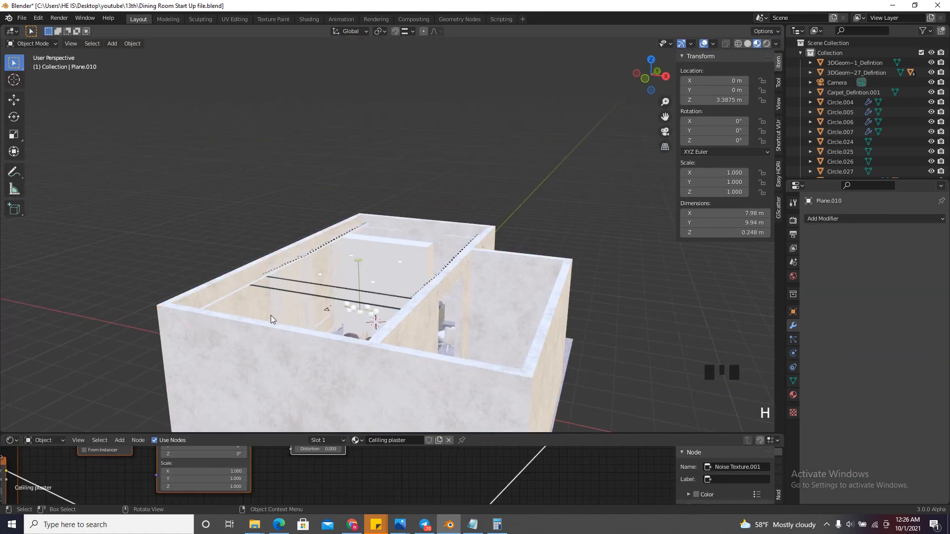
# Enlarge the node editor, add a new material to the sheer curtain panel behind the table and name it "Translucent curtian"
pyautogui.scroll(6, 271, 316)
pyautogui.click(317, 308)
pyautogui.moveTo(652, 74); pyautogui.dragTo(588, 114)
pyautogui.scroll(4, 263, 342)
pyautogui.scroll(-4, 424, 295)
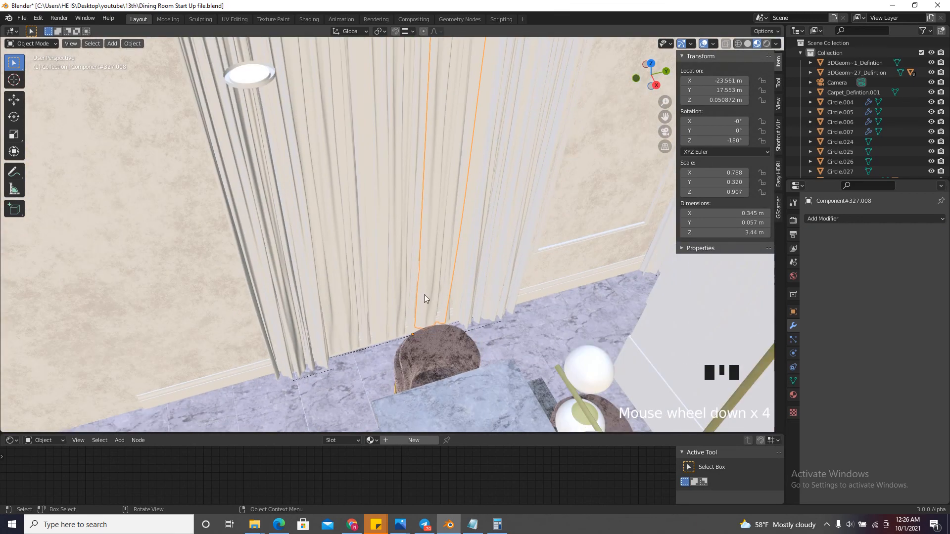
pyautogui.moveTo(515, 433); pyautogui.dragTo(367, 297)
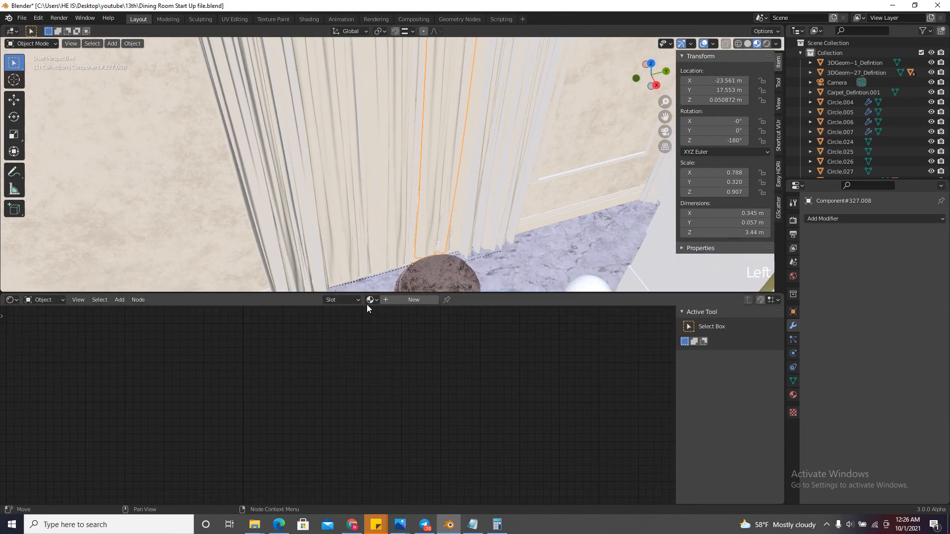
pyautogui.click(409, 301)
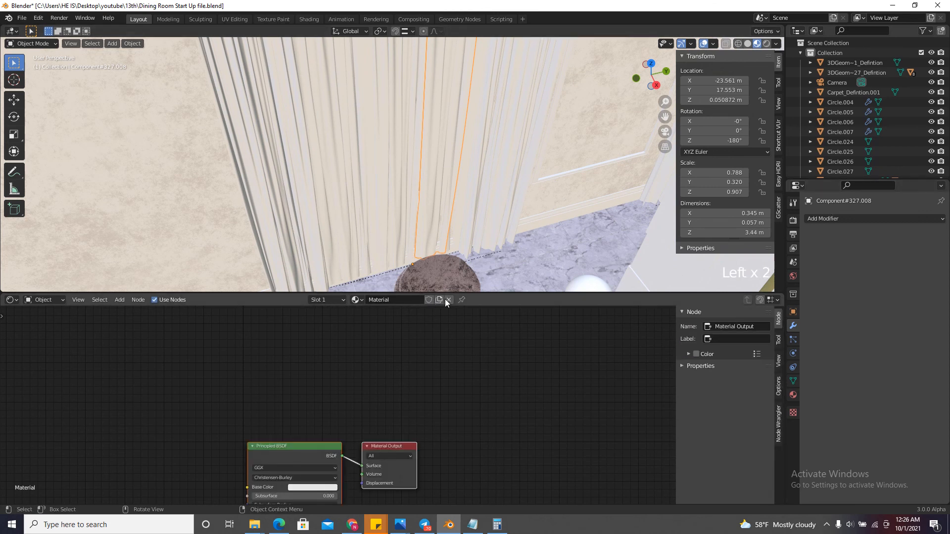
pyautogui.click(407, 299)
pyautogui.write('Translucent')
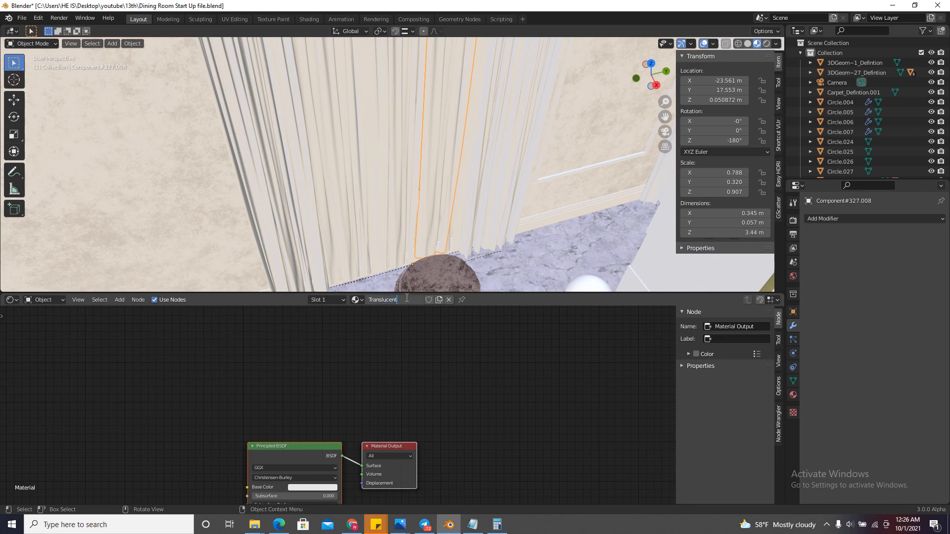
pyautogui.write(' curtian')
pyautogui.press('Return')
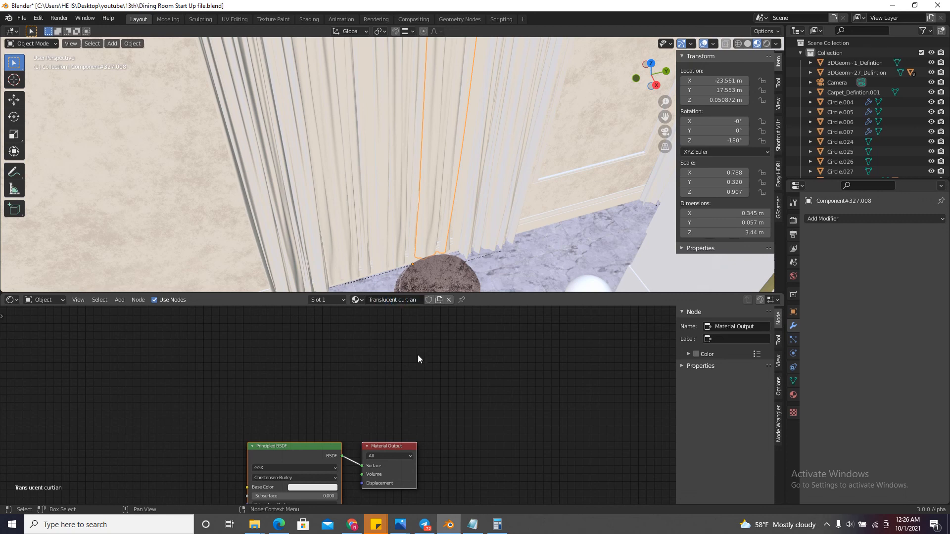
# Delete the Principled BSDF node from the Translucent curtian material
pyautogui.scroll(-4, 417, 379)
pyautogui.moveTo(375, 406); pyautogui.dragTo(363, 380)
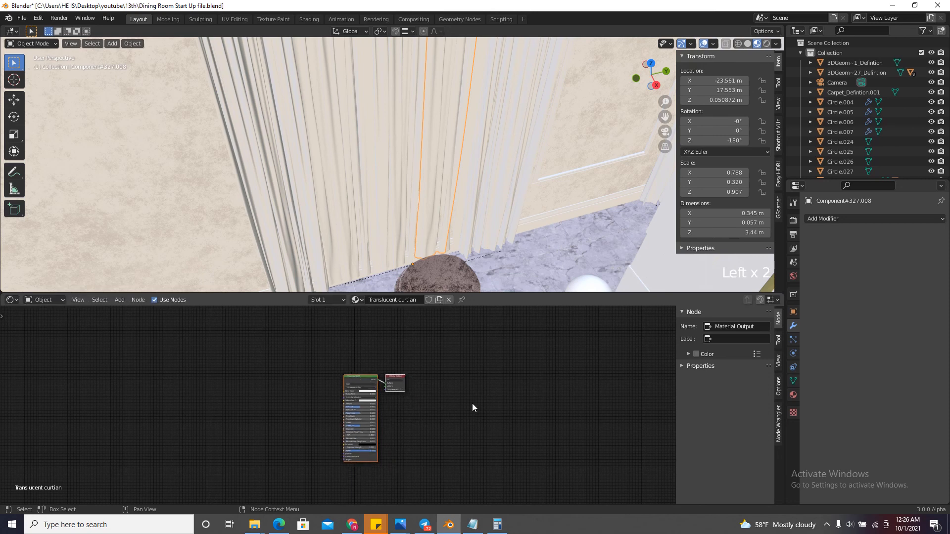
pyautogui.scroll(2, 355, 379)
pyautogui.click(363, 376)
pyautogui.press('Delete')
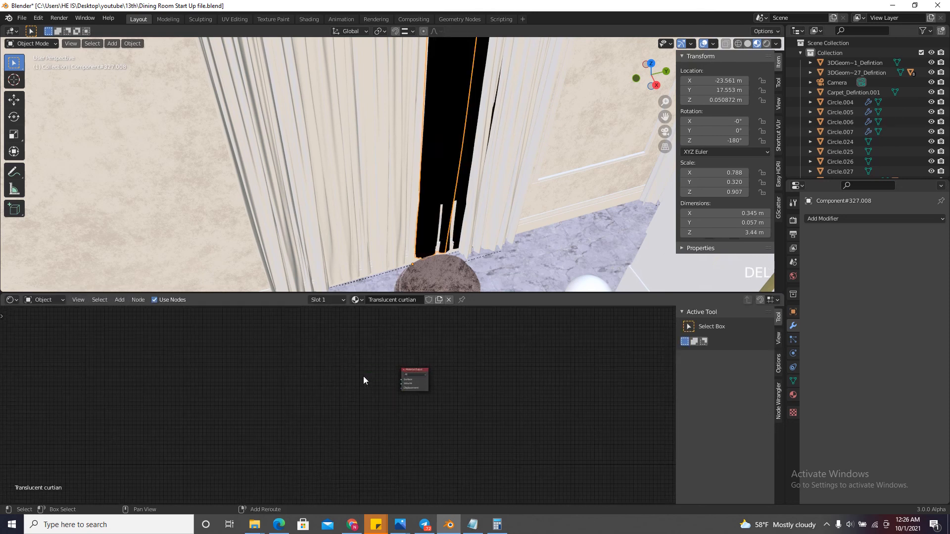
# Add two Transparent BSDF nodes to the curtain material, one above the other ahead of the Material Output
pyautogui.hotkey('shift', 'a')
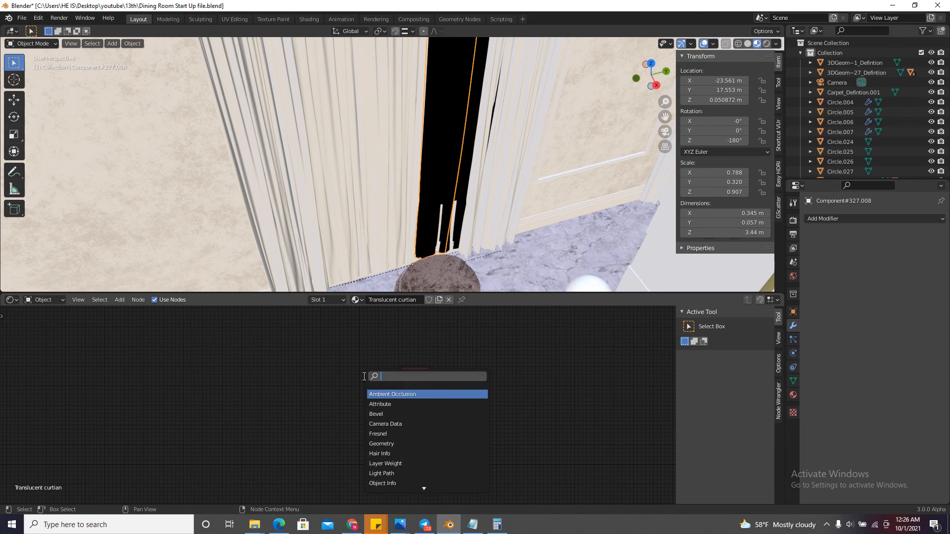
pyautogui.write('trans')
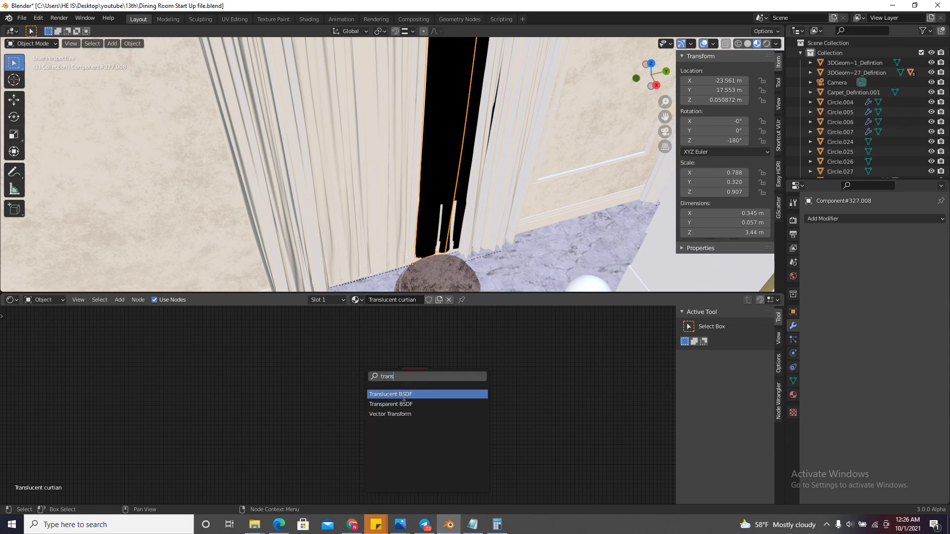
pyautogui.press('Down')
pyautogui.press('Return')
pyautogui.click(276, 358)
pyautogui.hotkey('shift', 'a')
pyautogui.click(277, 358)
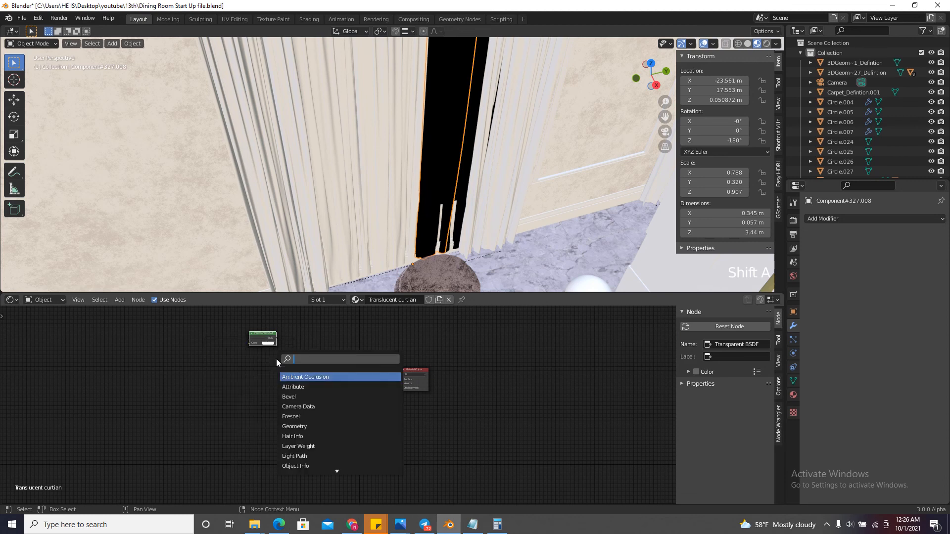
pyautogui.write('trans')
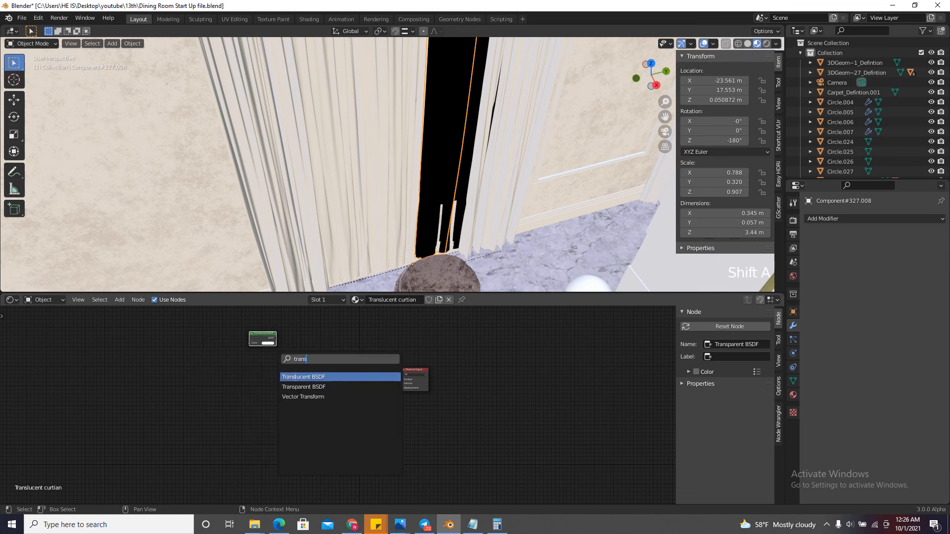
pyautogui.click(305, 388)
pyautogui.click(289, 416)
# Add a Mix Shader node between the two Transparent BSDF nodes and the Material Output
pyautogui.hotkey('shift', 'a')
pyautogui.click(274, 396)
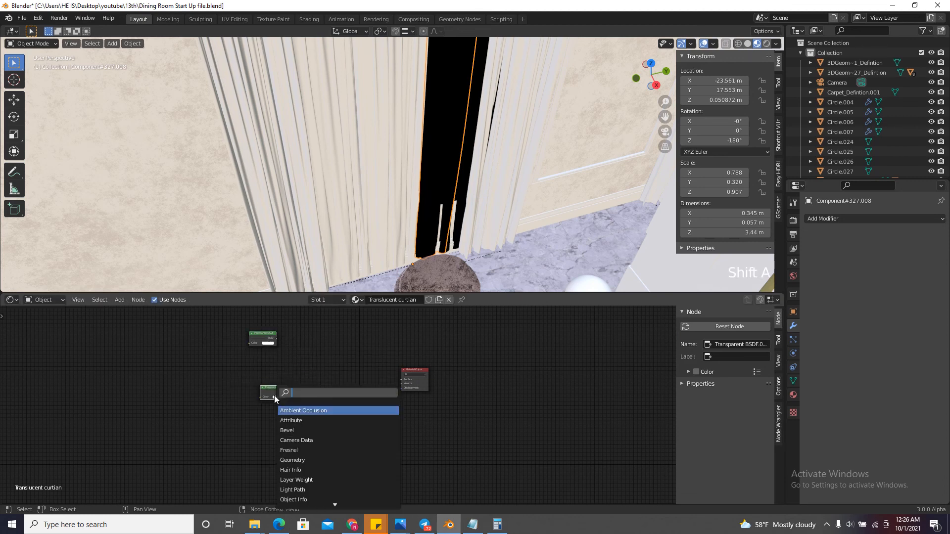
pyautogui.write('mix')
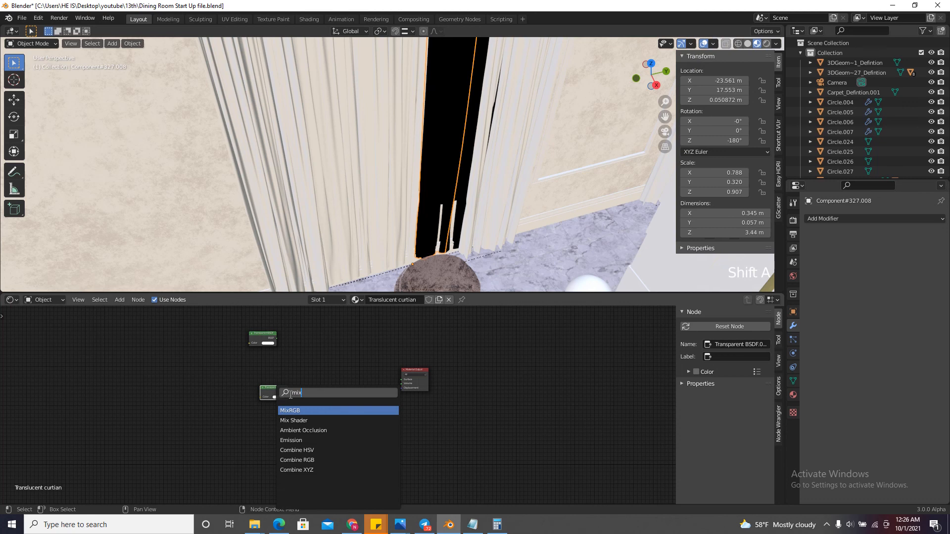
pyautogui.click(293, 421)
pyautogui.click(348, 374)
pyautogui.scroll(4, 313, 351)
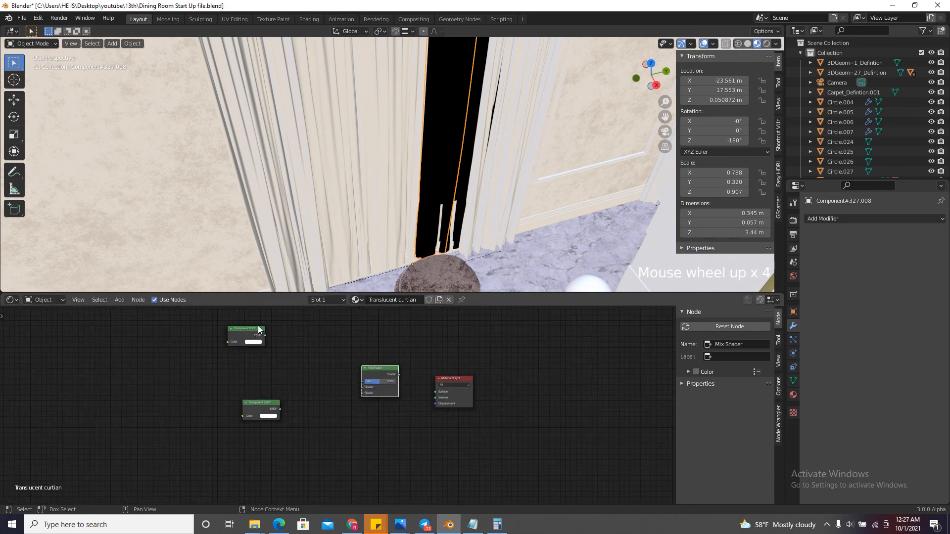
# Line up the two Transparent BSDF nodes one below the other before the Mix Shader, and select the upper one
pyautogui.moveTo(259, 333); pyautogui.dragTo(295, 347)
pyautogui.scroll(5, 259, 367)
pyautogui.moveTo(254, 418); pyautogui.dragTo(290, 406)
pyautogui.scroll(4, 320, 346)
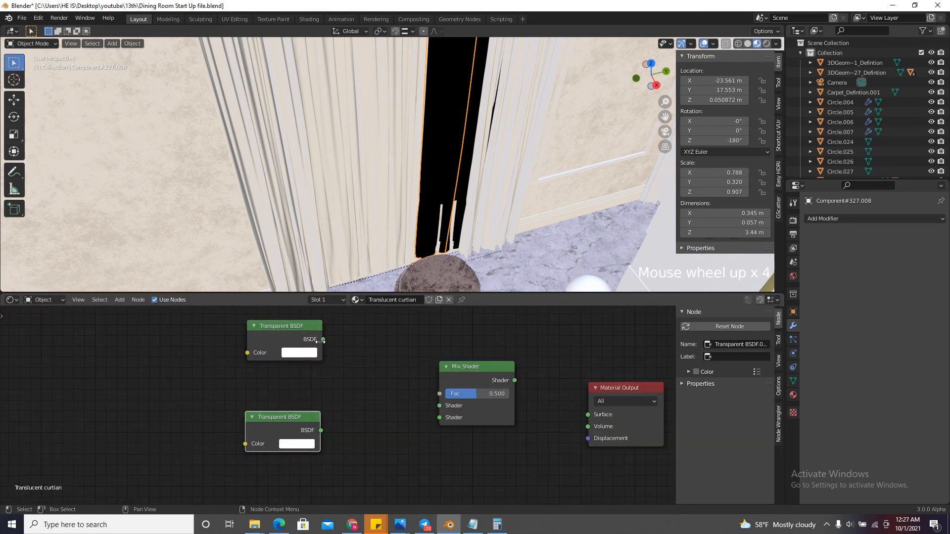
pyautogui.click(280, 328)
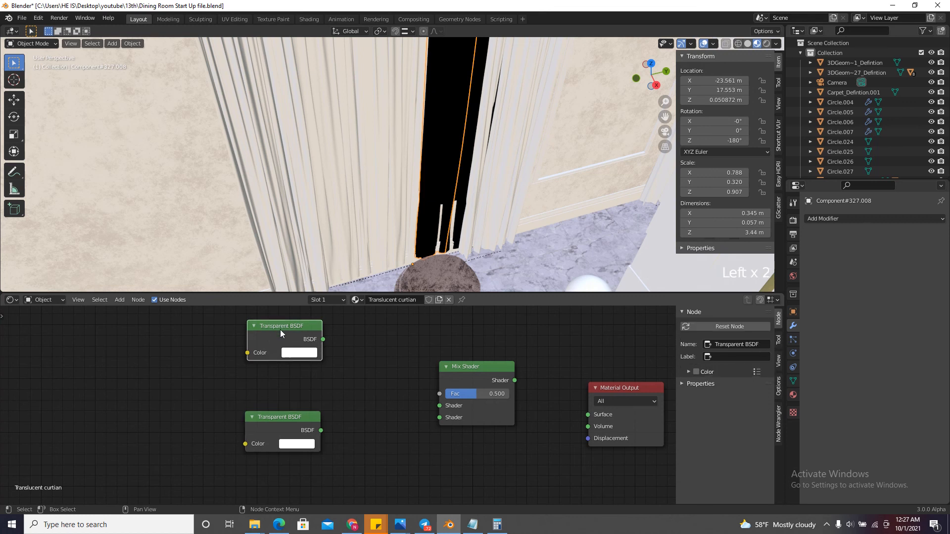
# Replace the upper Transparent BSDF node with a Translucent BSDF node above the remaining Transparent BSDF
pyautogui.press('Delete')
pyautogui.hotkey('shift', 'a')
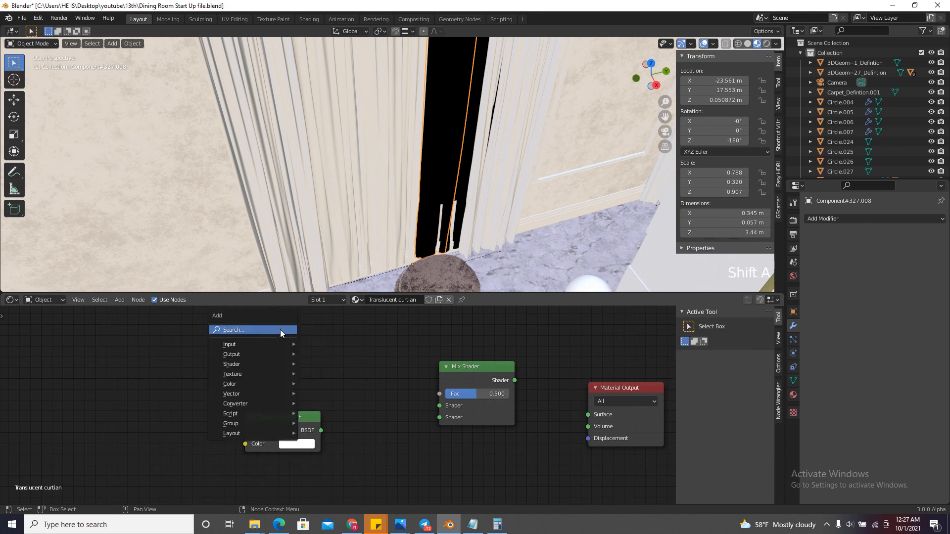
pyautogui.write('tras')
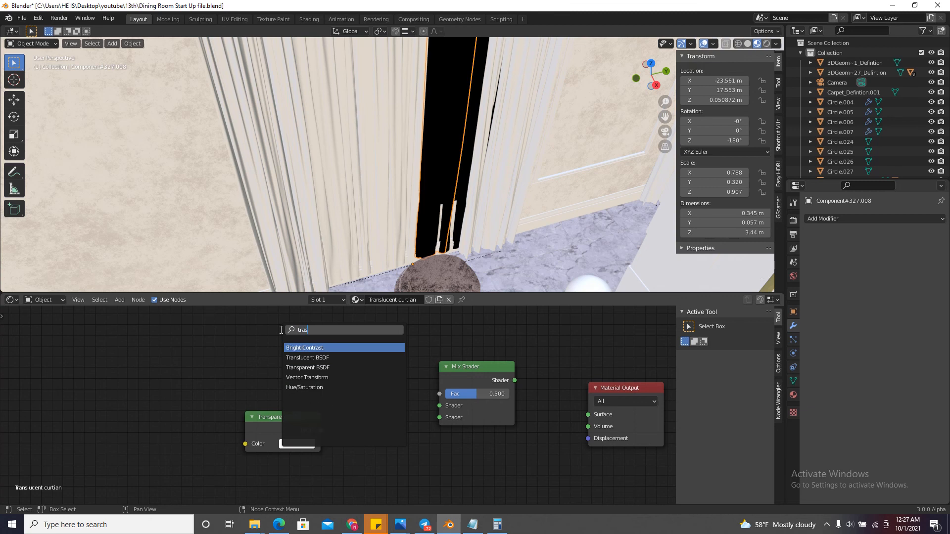
pyautogui.click(307, 357)
pyautogui.click(333, 365)
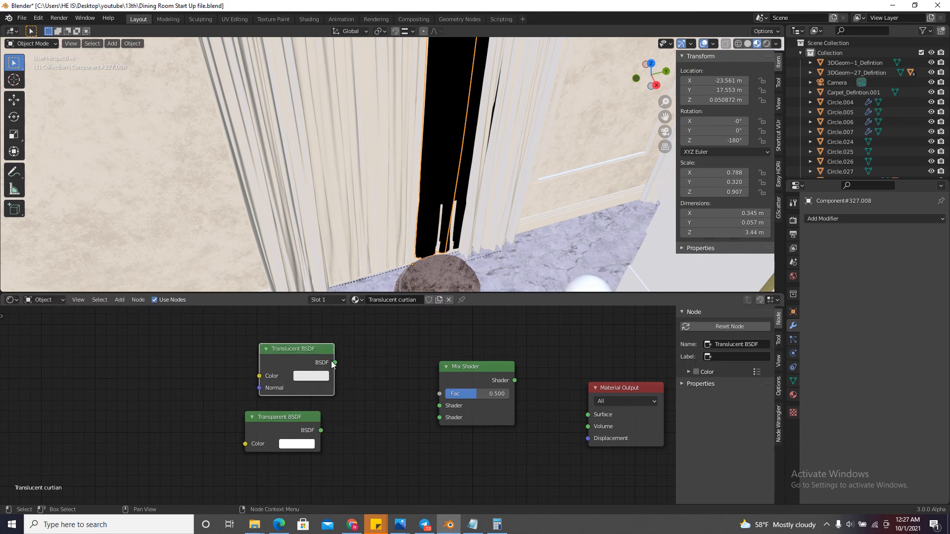
# Connect the Translucent and Transparent BSDFs to the Mix Shader's first and second Shader inputs, and its output to the Material Output's Surface
pyautogui.moveTo(336, 363); pyautogui.dragTo(439, 406)
pyautogui.moveTo(321, 431); pyautogui.dragTo(440, 417)
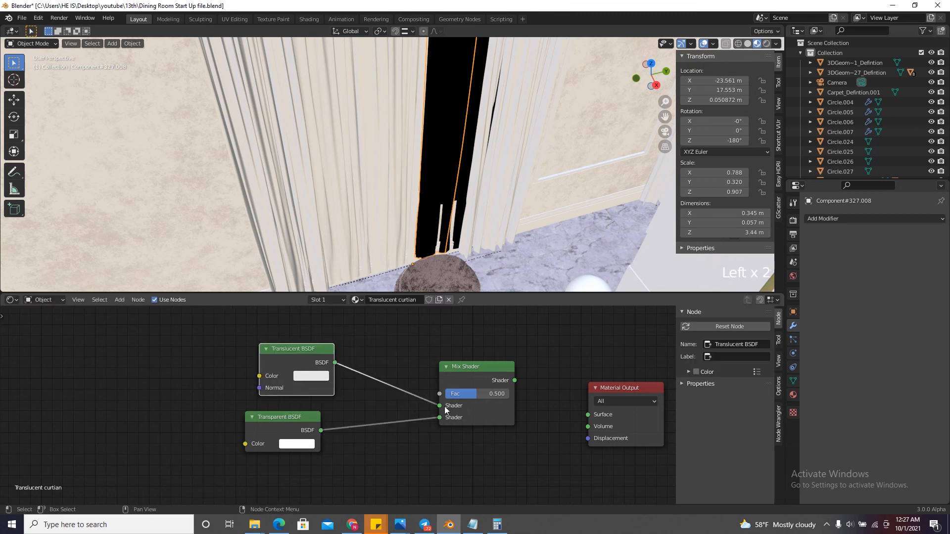
pyautogui.moveTo(516, 381); pyautogui.dragTo(588, 414)
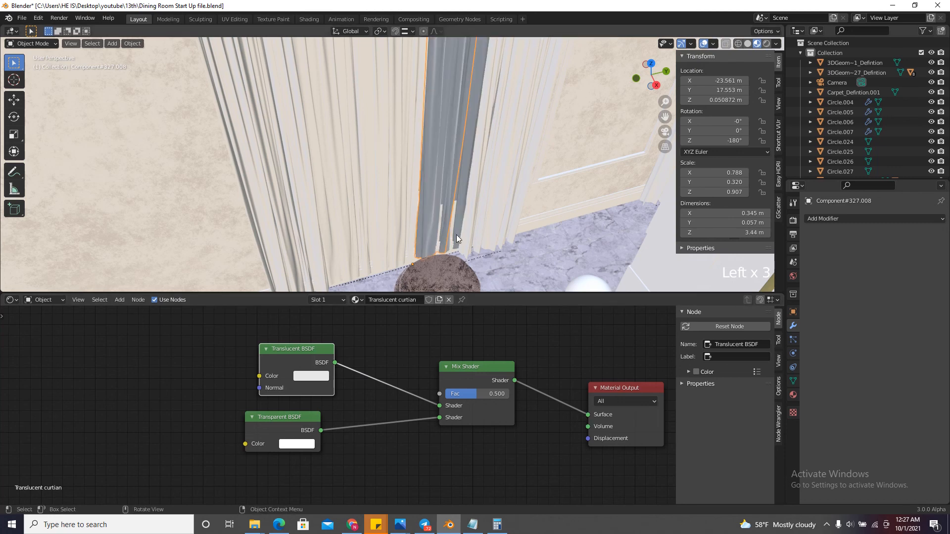
# Set the curtain material's Mix Shader Fac to 0.825
pyautogui.scroll(5, 604, 439)
pyautogui.scroll(-3, 461, 383)
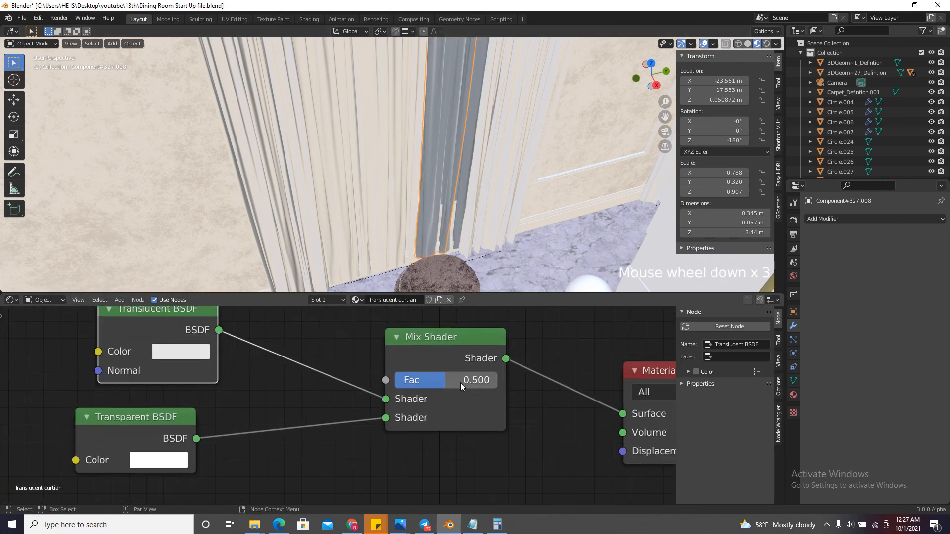
pyautogui.moveTo(458, 379); pyautogui.dragTo(506, 364)
# Select the neighbouring sheer curtain panels with the finished panel as active, and link its material to them
pyautogui.scroll(-2, 500, 190)
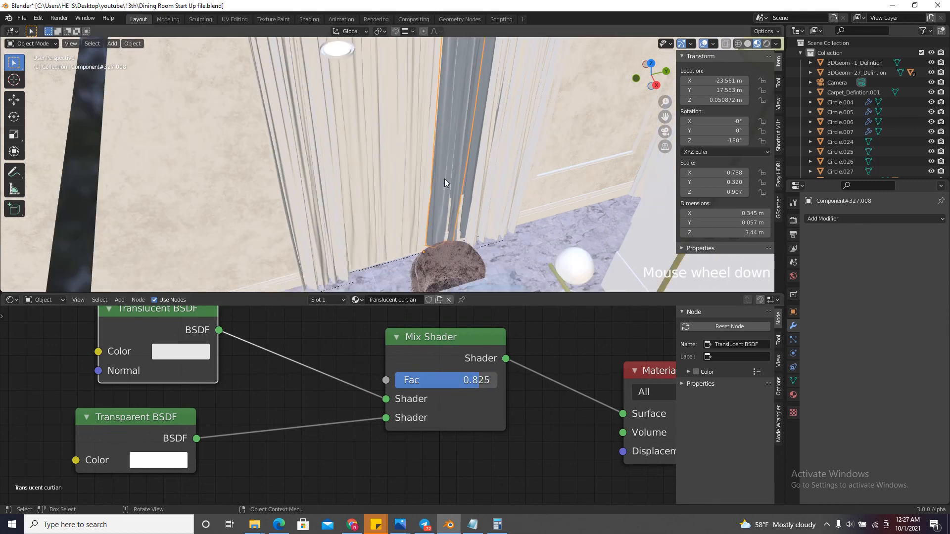
pyautogui.click(427, 193)
pyautogui.scroll(2, 445, 186)
pyautogui.keyDown('shift'); pyautogui.click(375, 207); pyautogui.keyUp('shift')
pyautogui.keyDown('shift'); pyautogui.click(341, 211); pyautogui.keyUp('shift')
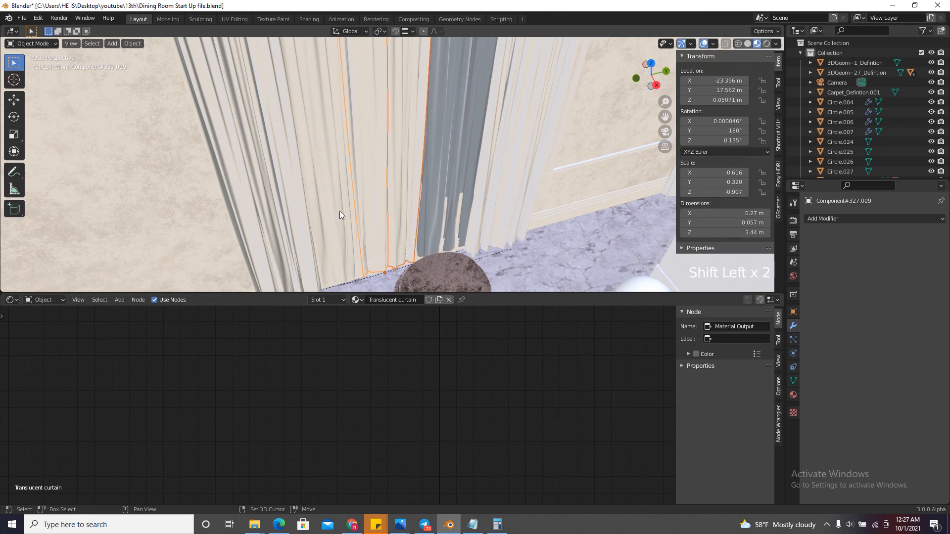
pyautogui.scroll(-2, 332, 259)
pyautogui.keyDown('shift'); pyautogui.click(411, 203); pyautogui.keyUp('shift')
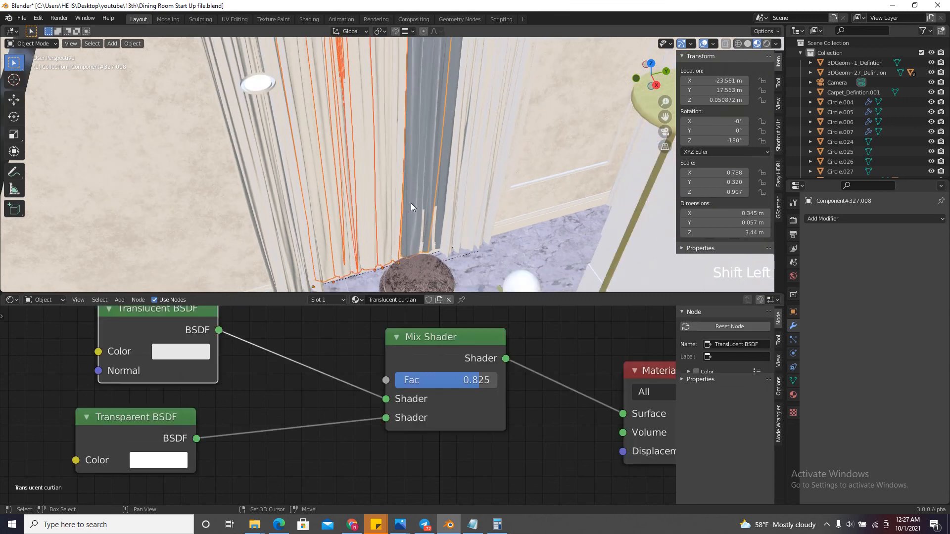
pyautogui.hotkey('ctrl', 'l')
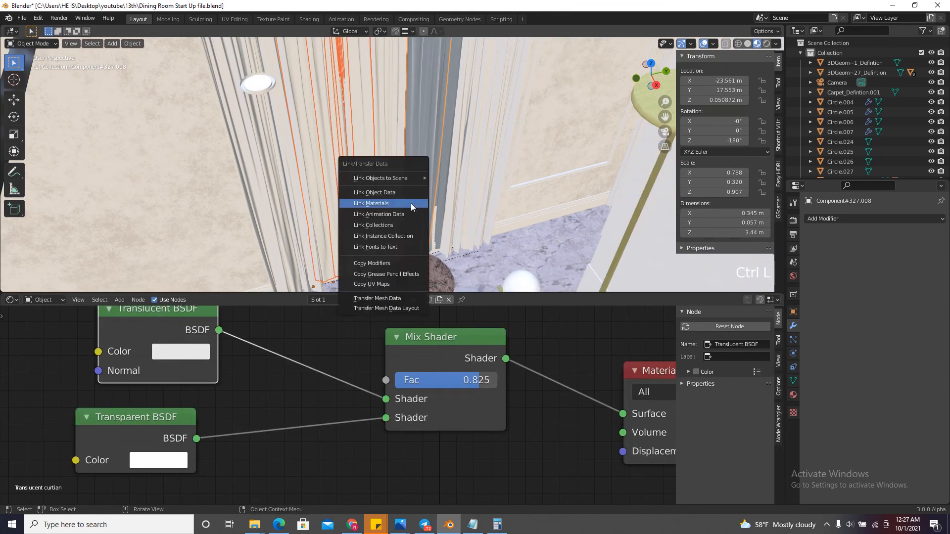
pyautogui.click(410, 203)
# Look through the camera, unhide all hidden objects, and enlarge the 3D viewport to show the whole camera frame
pyautogui.moveTo(644, 103); pyautogui.dragTo(695, 54)
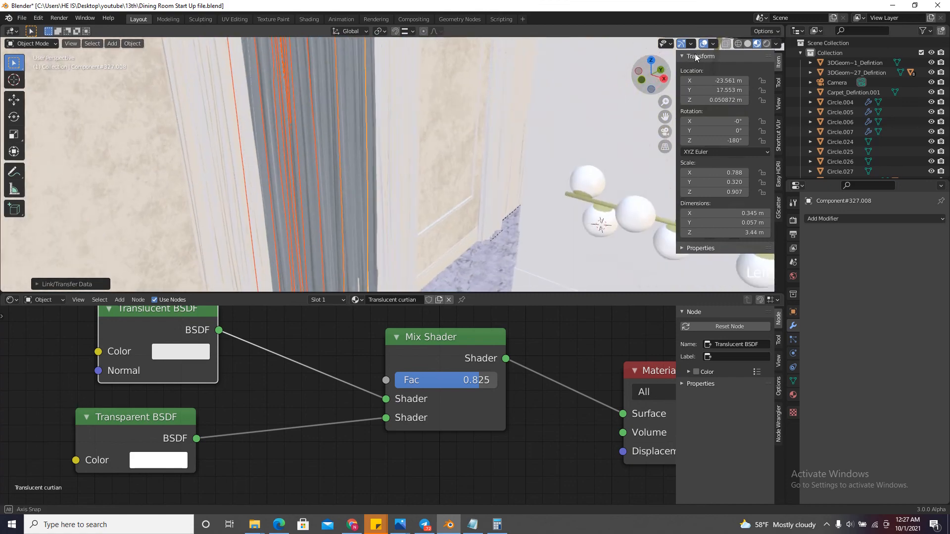
pyautogui.scroll(-5, 477, 243)
pyautogui.scroll(-5, 477, 242)
pyautogui.click(326, 205)
pyautogui.press('KP_0')
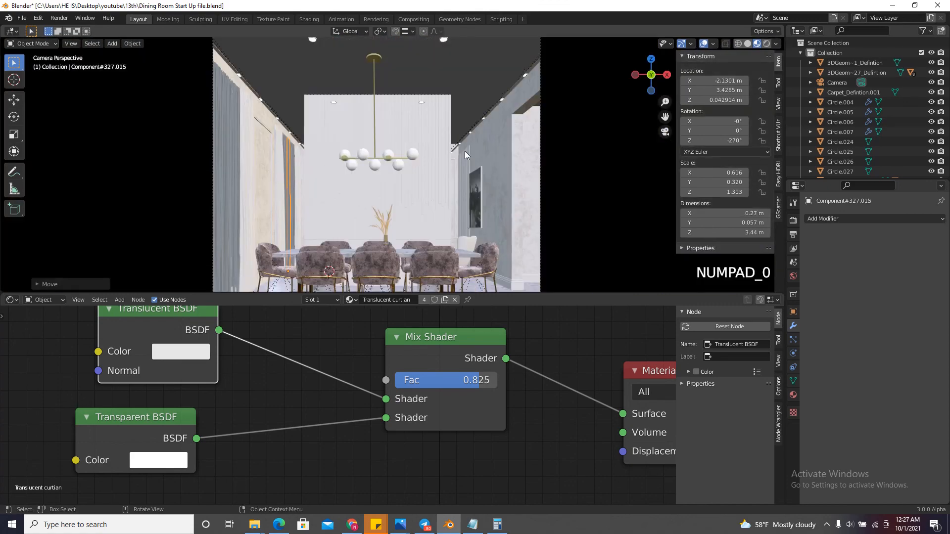
pyautogui.hotkey('alt', 'h')
pyautogui.moveTo(587, 294); pyautogui.dragTo(592, 471)
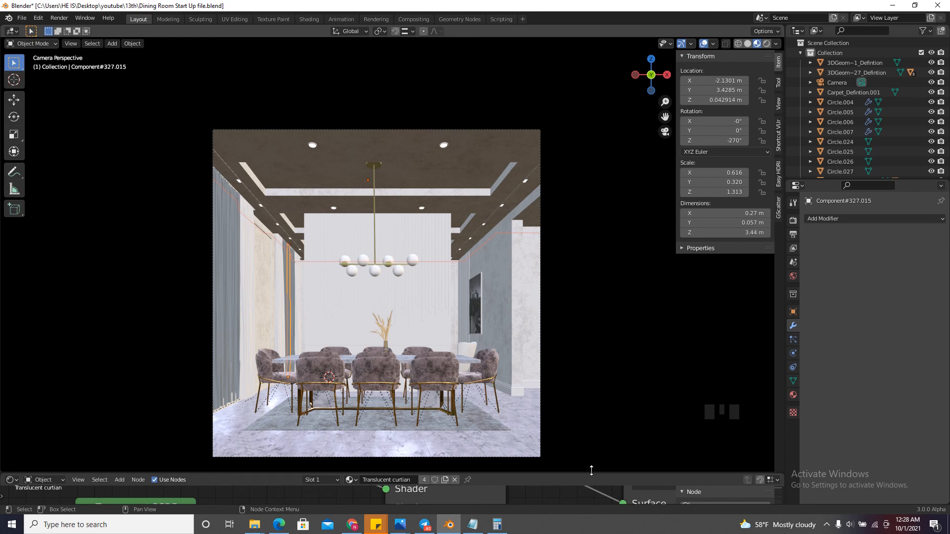
# Create the world nodes with the Easy HDRI add-on
pyautogui.click(793, 395)
pyautogui.click(779, 174)
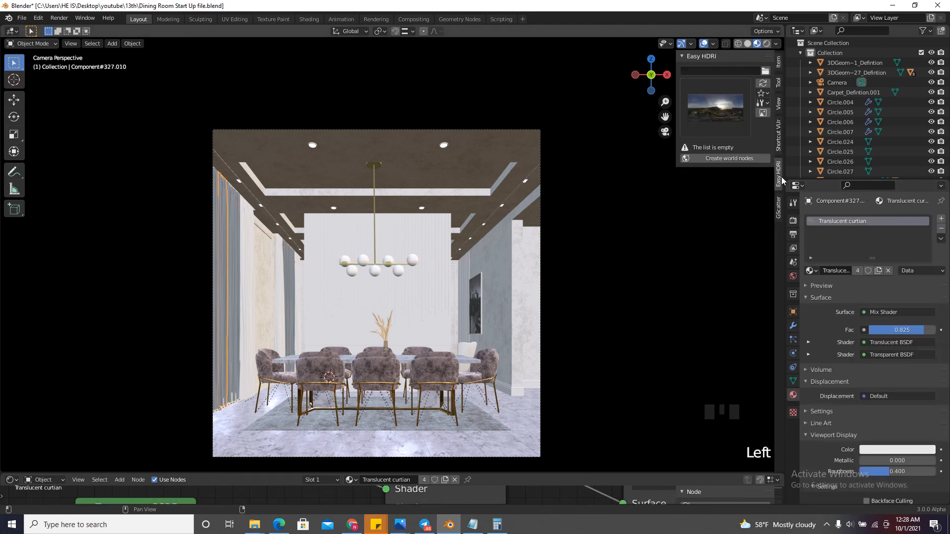
pyautogui.click(694, 123)
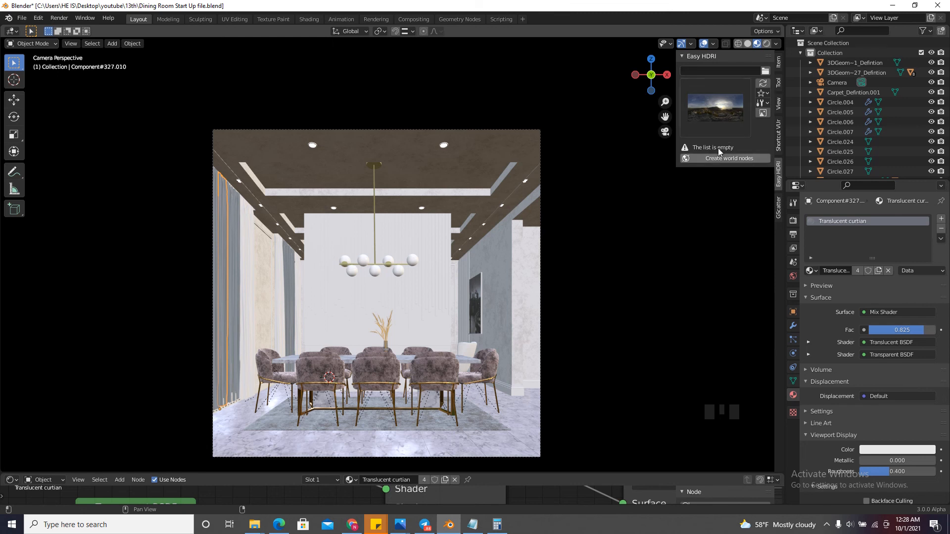
pyautogui.click(717, 159)
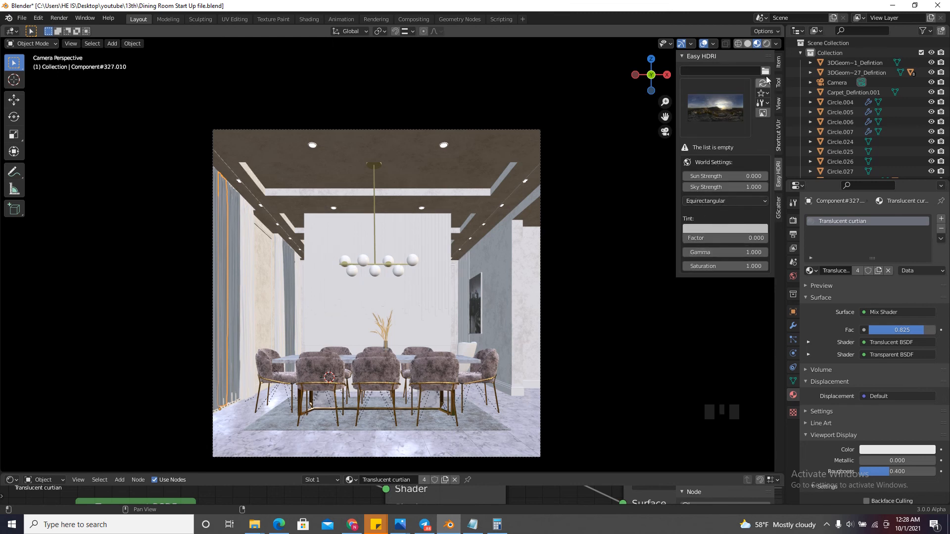
# Switch the viewport to Rendered shading and light it with the Scene World
pyautogui.click(767, 45)
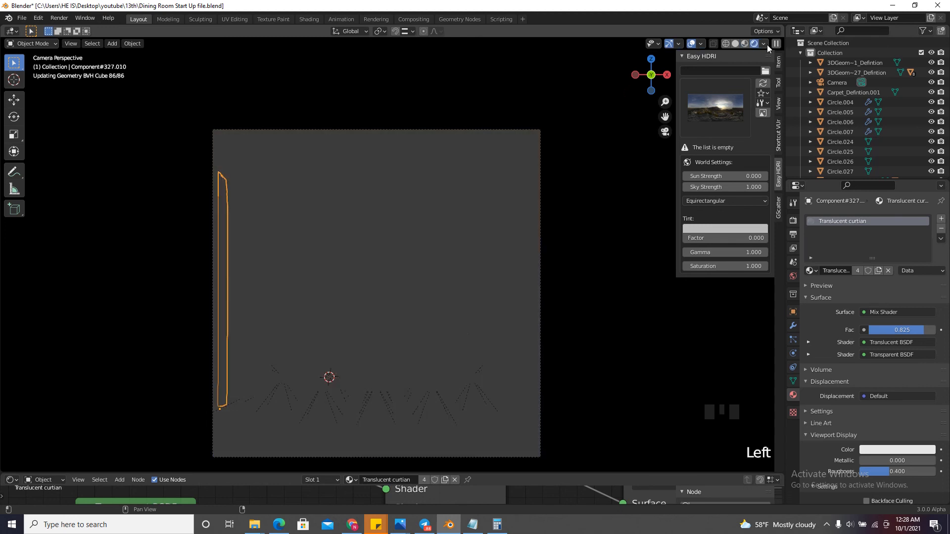
pyautogui.click(793, 220)
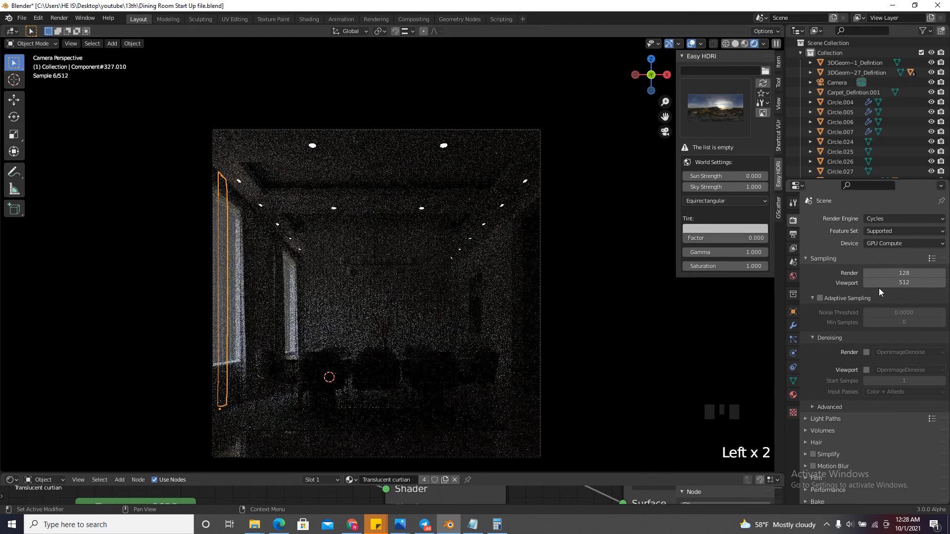
pyautogui.click(764, 43)
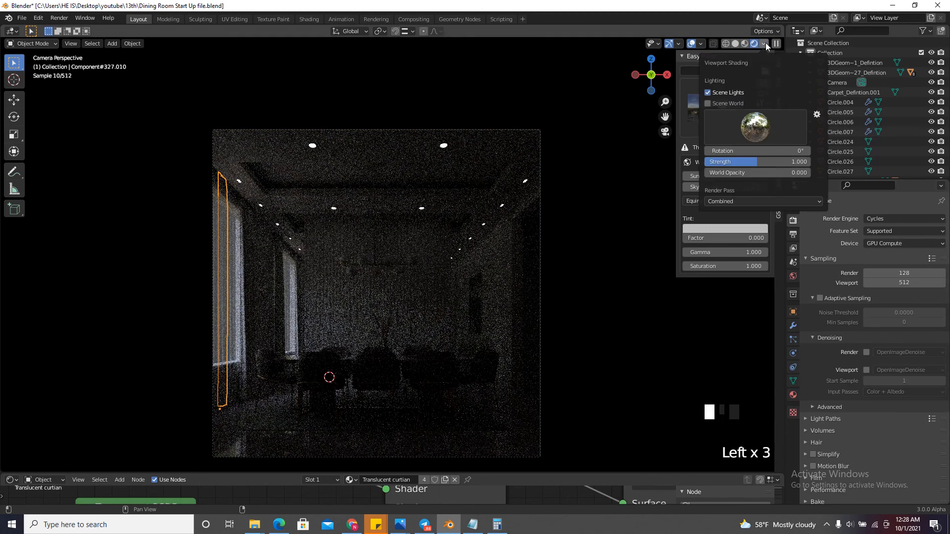
pyautogui.click(717, 104)
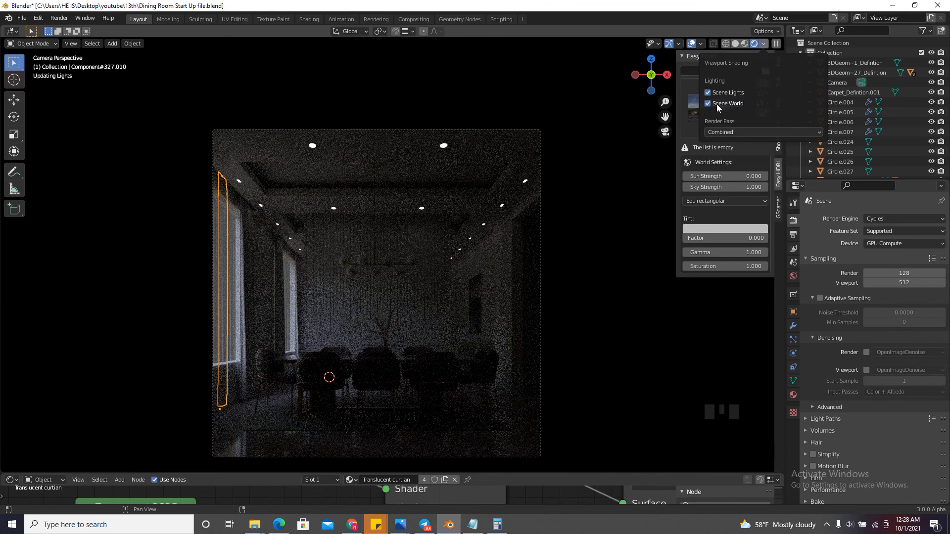
pyautogui.press('Escape')
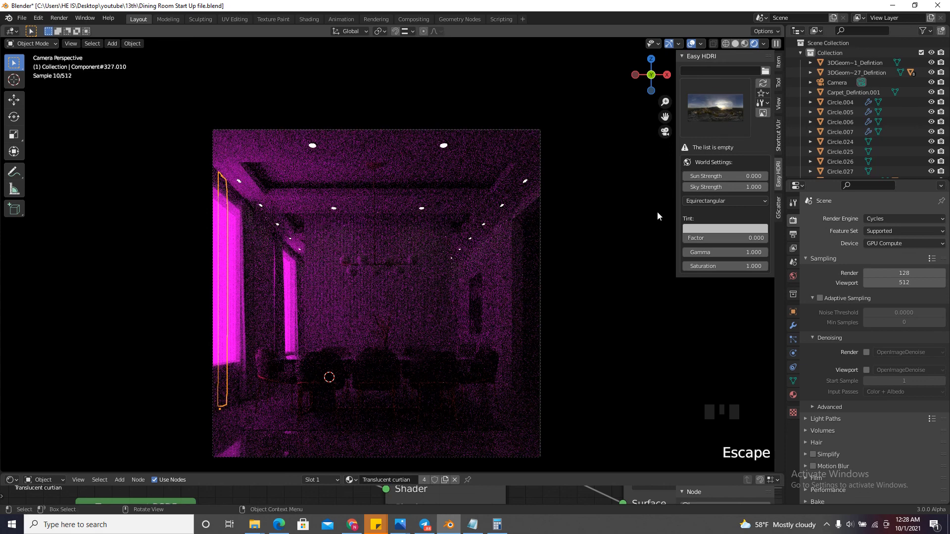
# Try to apply the evening_road HDRI from the Easy HDRI thumbnails
pyautogui.click(716, 108)
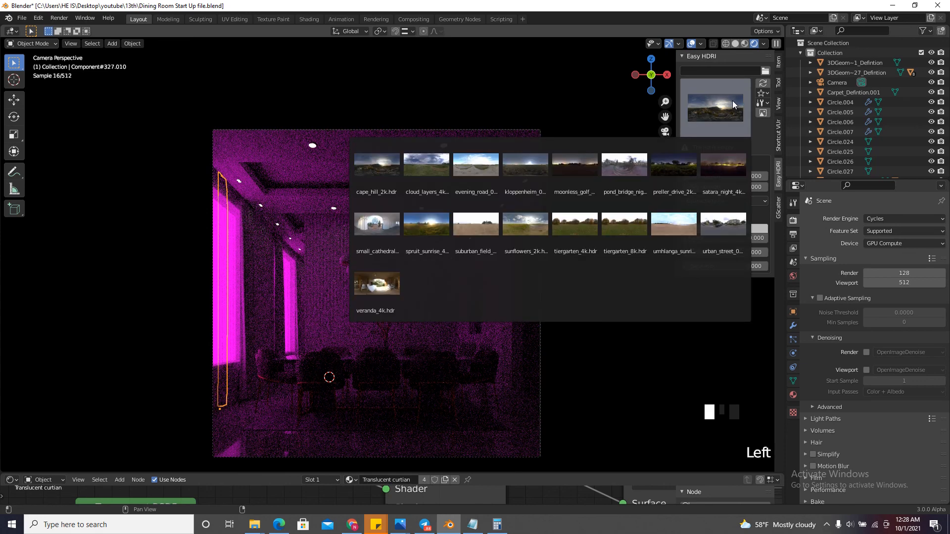
pyautogui.click(487, 167)
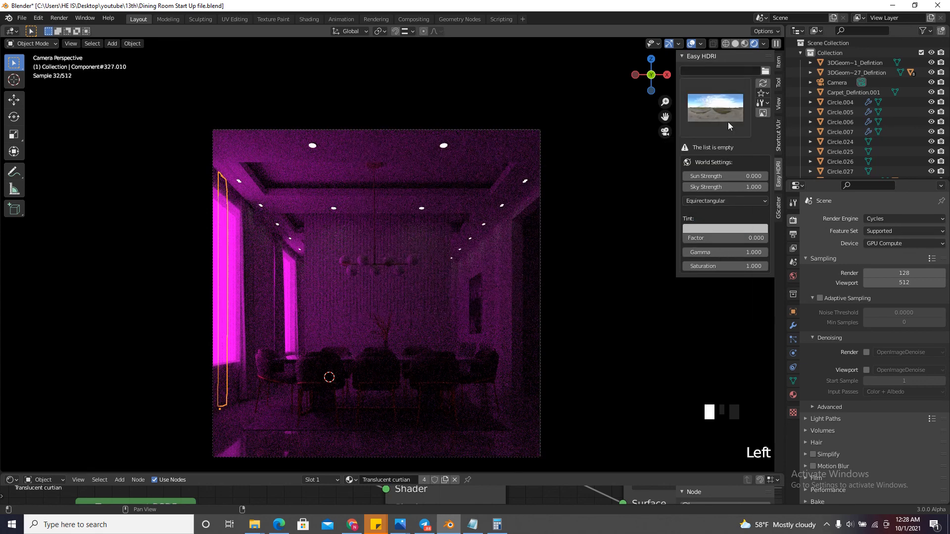
pyautogui.click(723, 108)
pyautogui.click(604, 242)
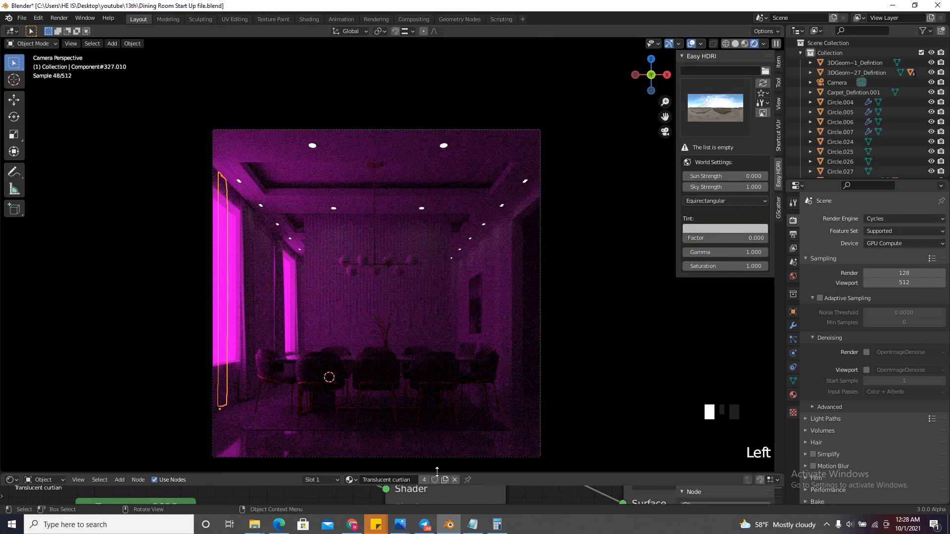
# Enlarge the shader editor and display the complete EasyHDR world node tree in it
pyautogui.moveTo(437, 472); pyautogui.dragTo(437, 270)
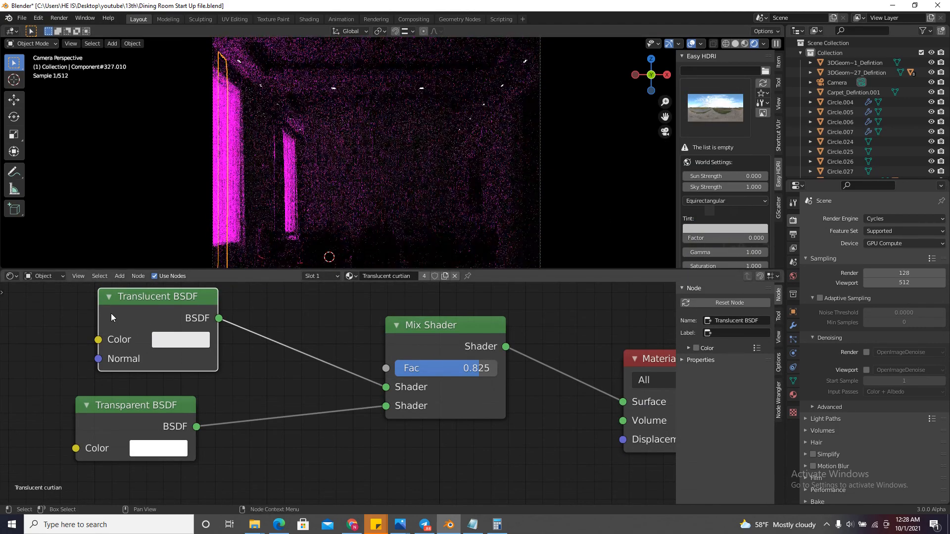
pyautogui.click(40, 275)
pyautogui.click(49, 314)
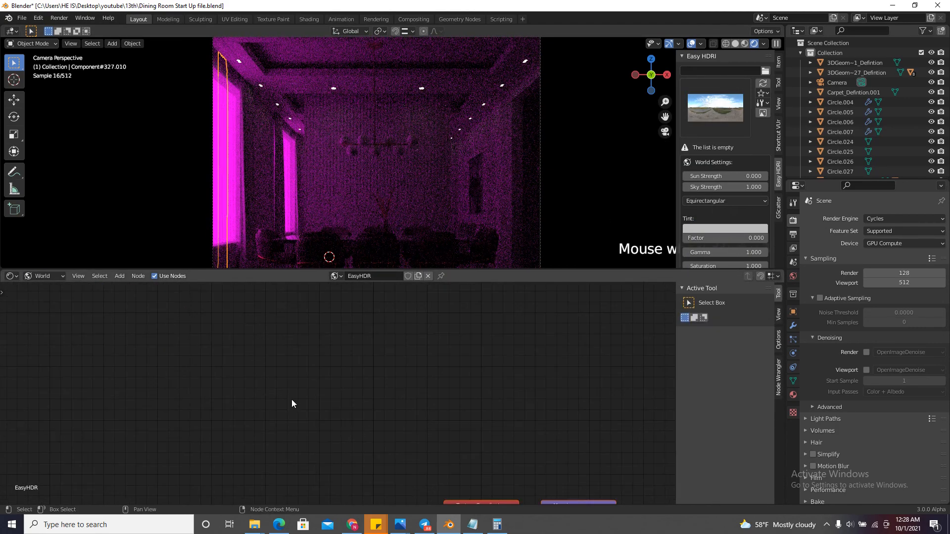
pyautogui.press('Home')
pyautogui.scroll(4, 573, 364)
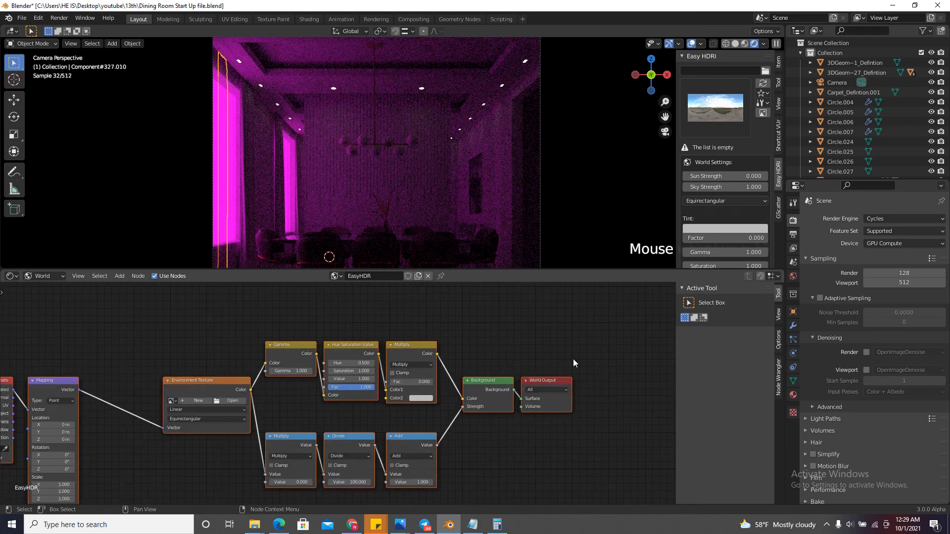
# Spread out the world nodes by moving Background and World Output further right and the Environment Texture further left
pyautogui.moveTo(573, 363); pyautogui.dragTo(486, 433)
pyautogui.moveTo(501, 400); pyautogui.dragTo(545, 391)
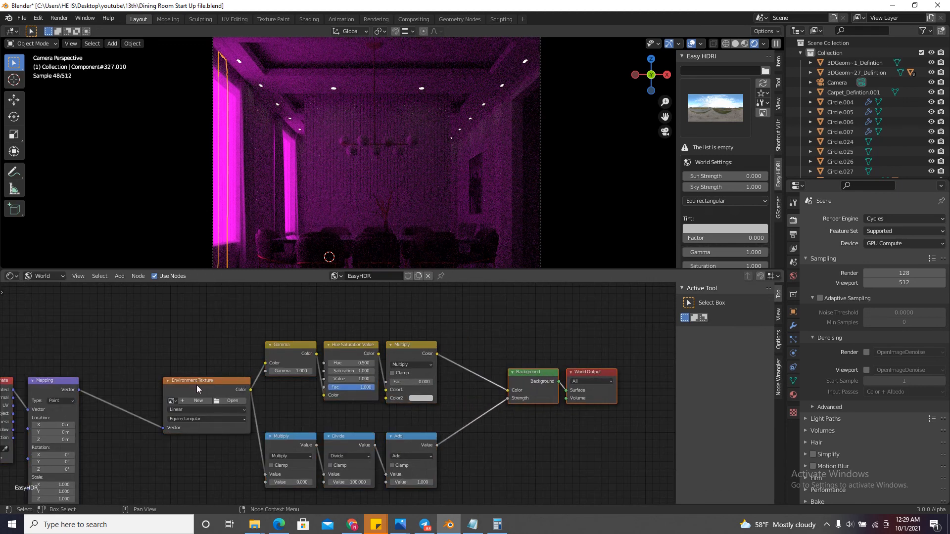
pyautogui.moveTo(197, 385); pyautogui.dragTo(161, 393)
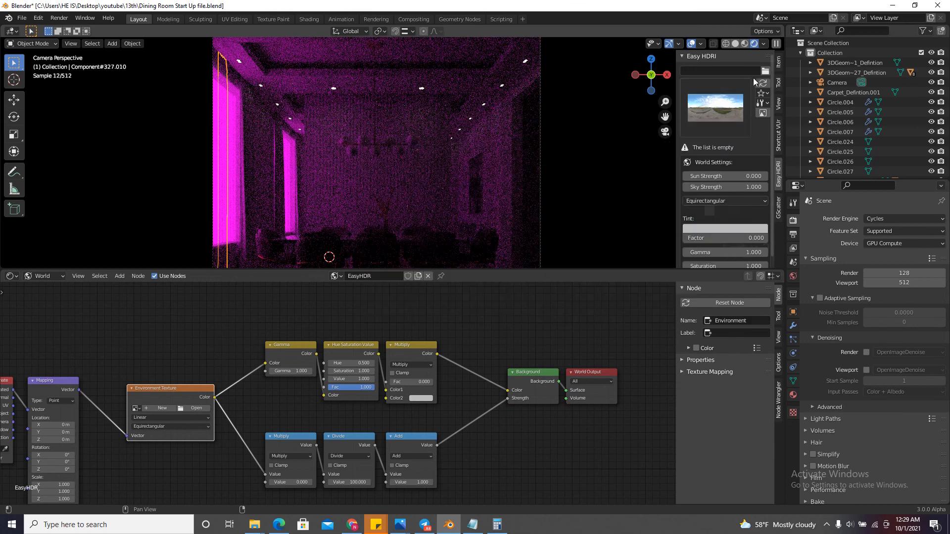
# Set the Easy HDRI image folder to the recent Textures folder
pyautogui.click(765, 70)
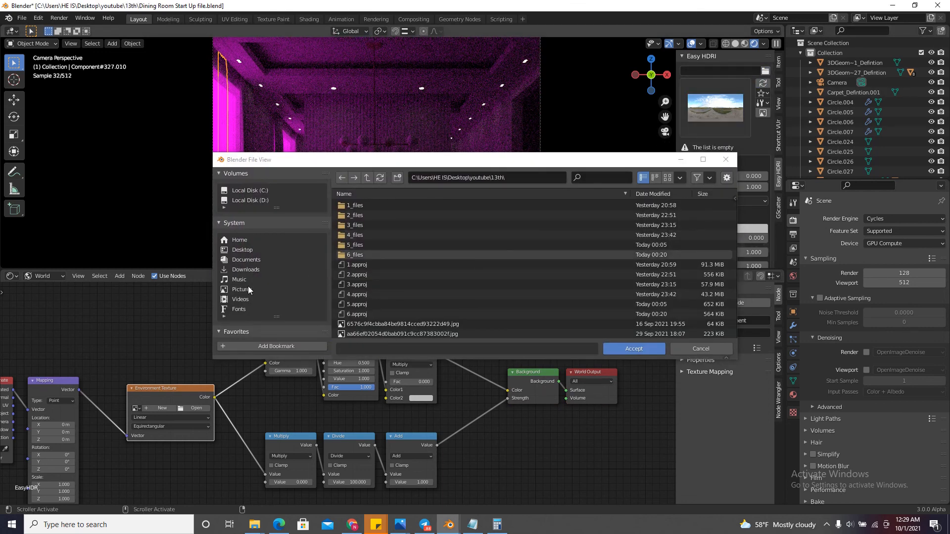
pyautogui.scroll(-3, 390, 264)
pyautogui.scroll(-5, 241, 280)
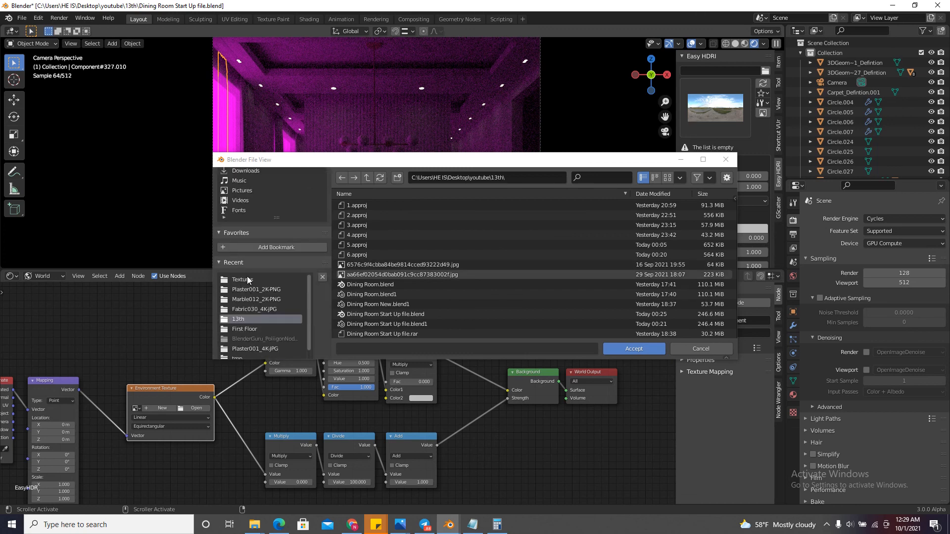
pyautogui.click(248, 280)
pyautogui.click(544, 334)
pyautogui.click(625, 348)
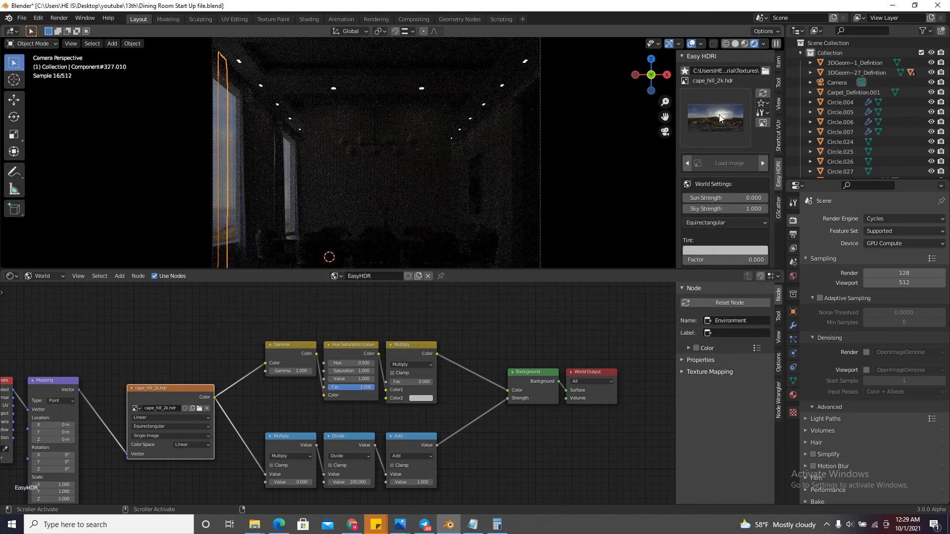
# Apply the evening_road_01_4k.exr HDRI from the Easy HDRI thumbnails and set the sky strength to 10
pyautogui.click(720, 118)
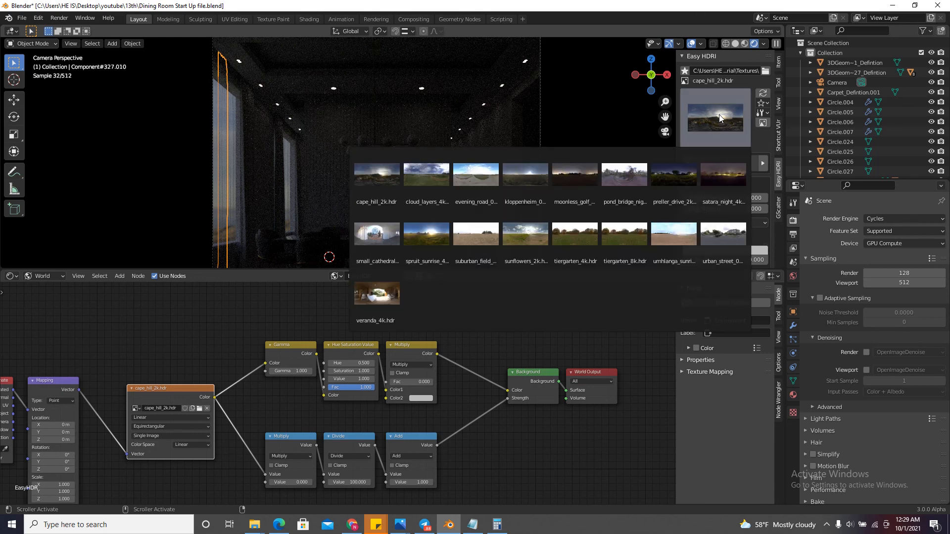
pyautogui.click(489, 184)
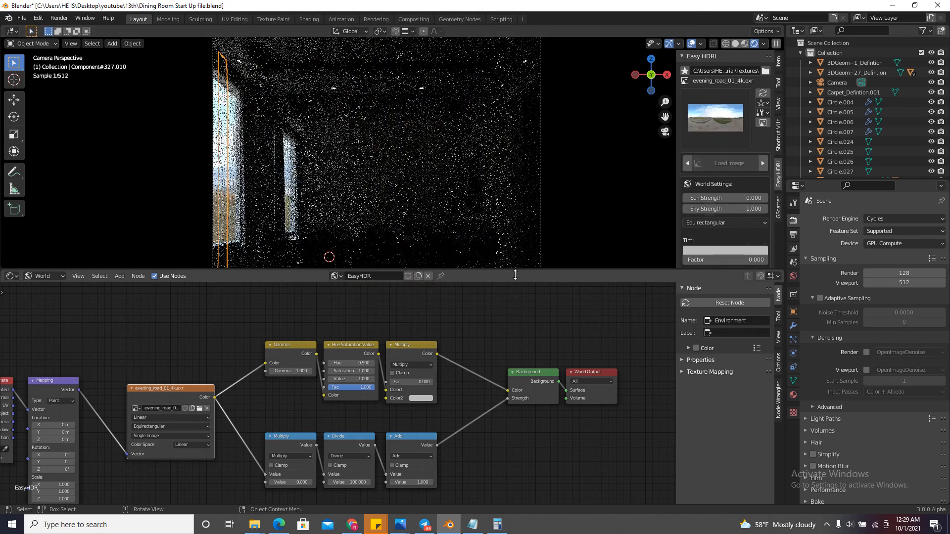
pyautogui.click(736, 209)
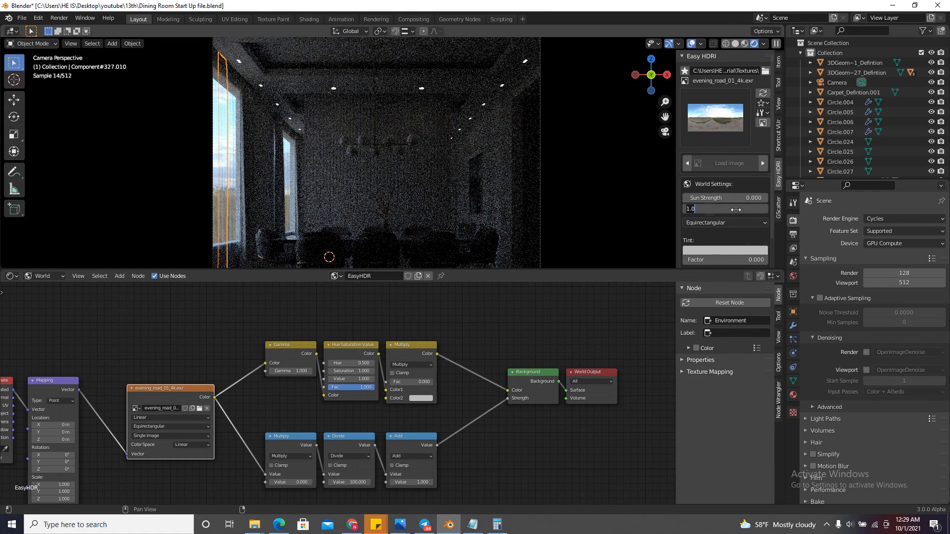
pyautogui.write('5.0')
pyautogui.press('Return')
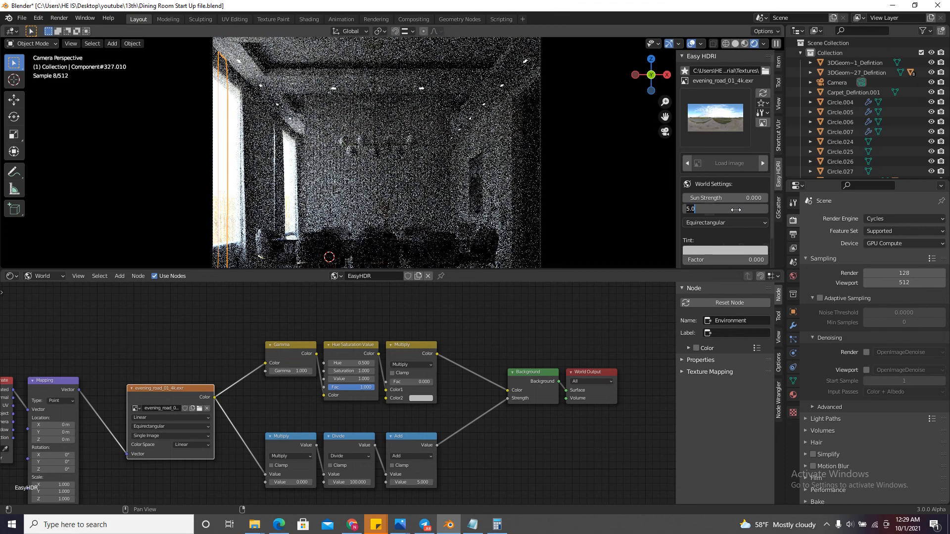
pyautogui.write('10')
pyautogui.press('Return')
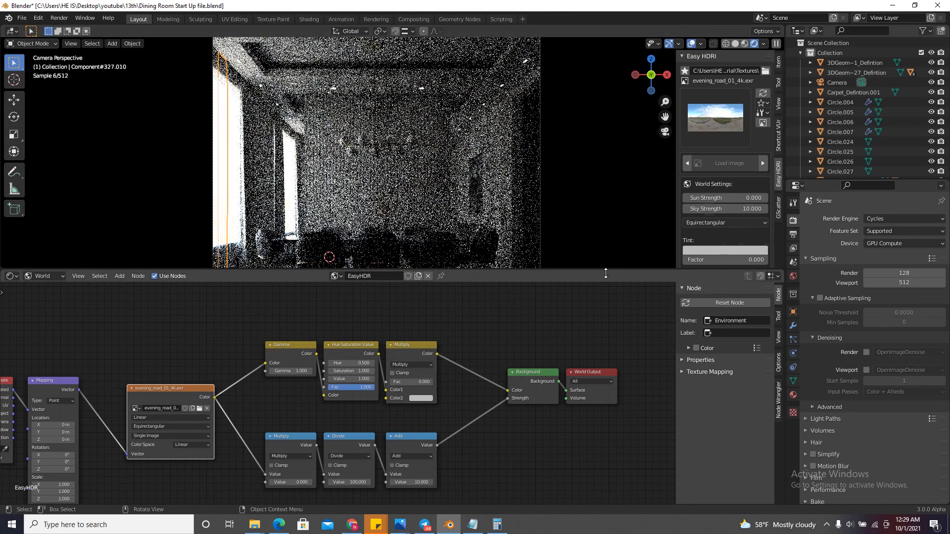
# Enlarge the 3D viewport above the node editor and set the Easy HDRI sun strength to 2
pyautogui.moveTo(605, 274); pyautogui.dragTo(607, 390)
pyautogui.click(751, 198)
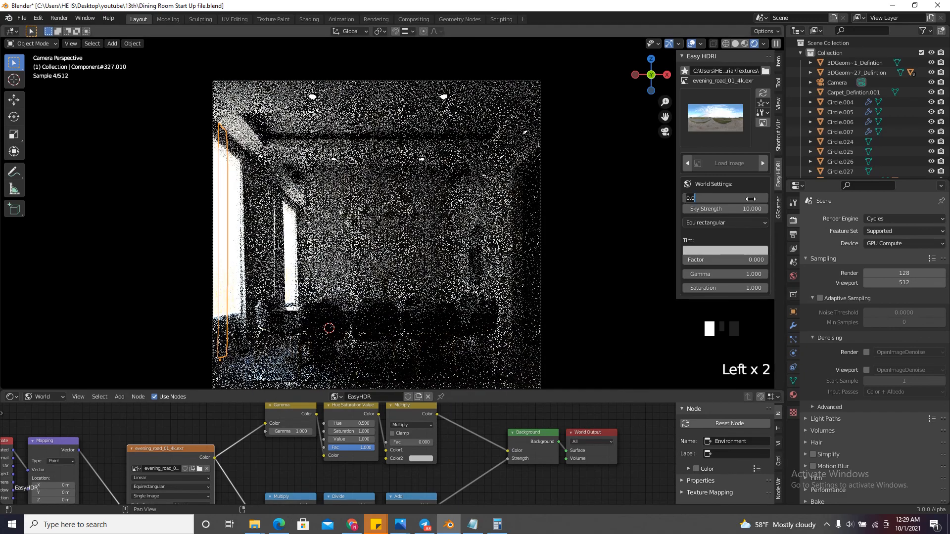
pyautogui.write('2')
pyautogui.press('Return')
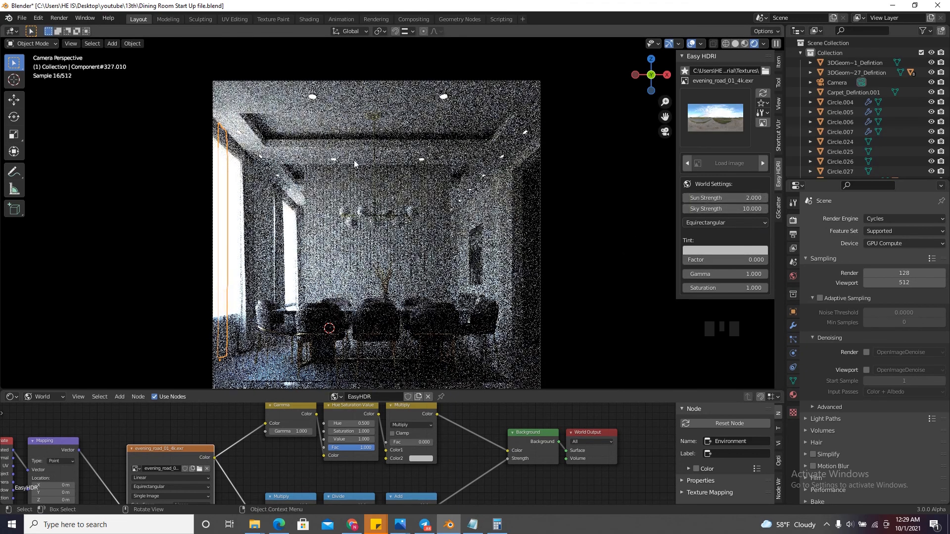
# Enable OpenImageDenoise viewport denoising in the render settings and view the dining room without overlays
pyautogui.scroll(-2, 323, 127)
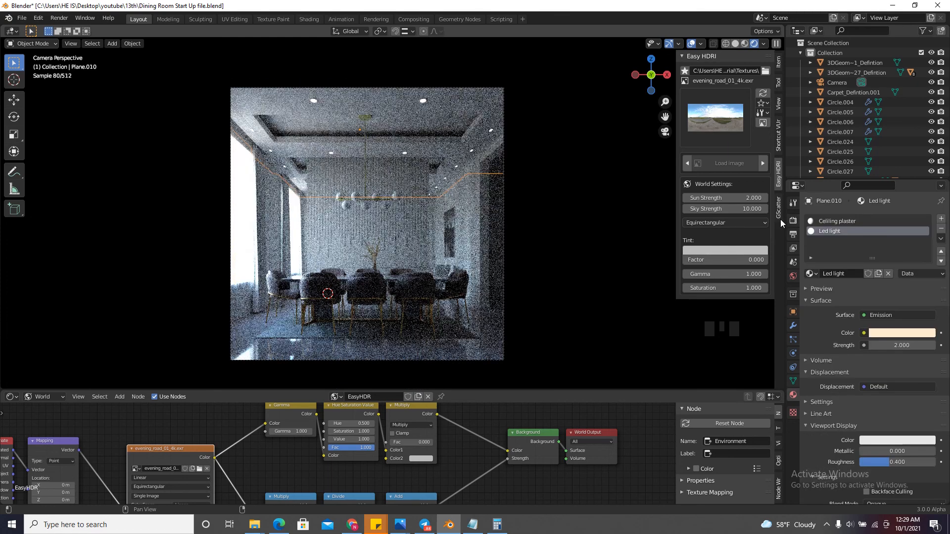
pyautogui.click(792, 220)
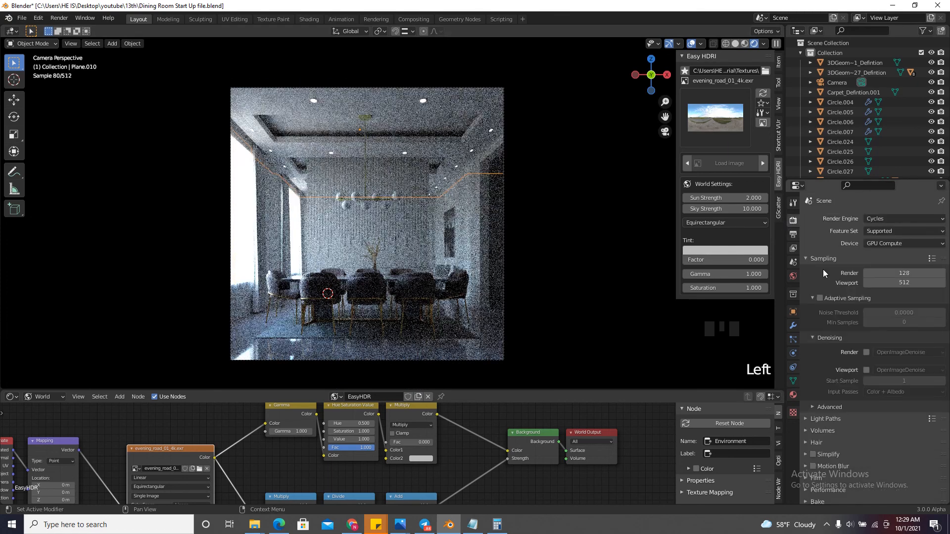
pyautogui.click(867, 371)
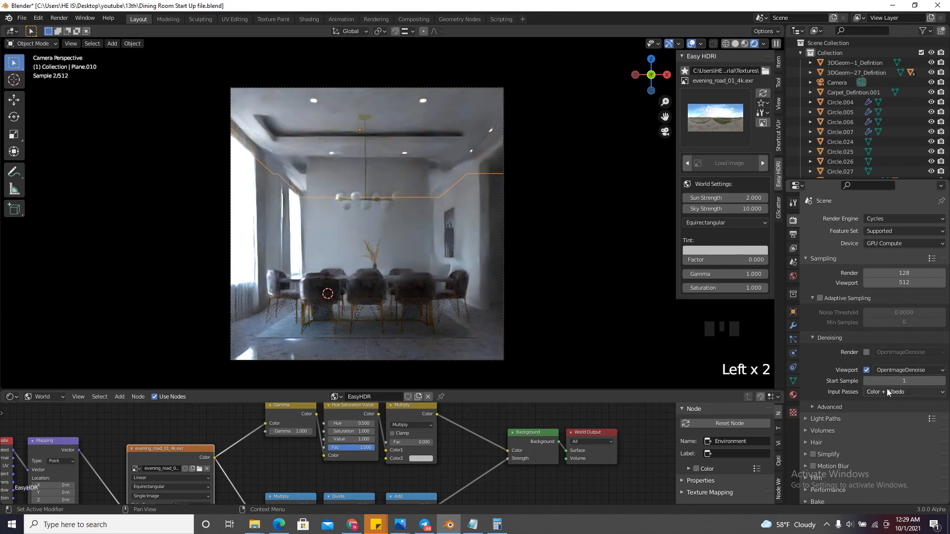
pyautogui.scroll(2, 429, 311)
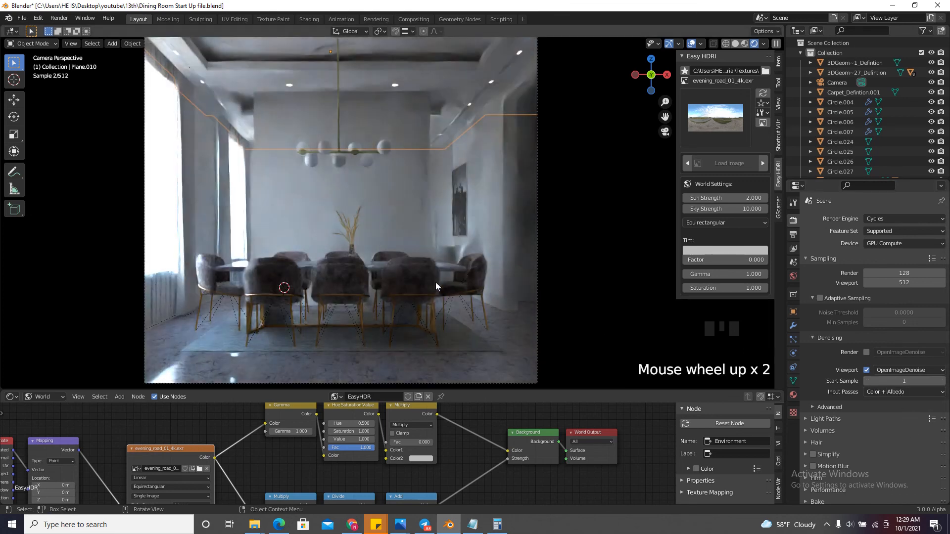
pyautogui.click(566, 160)
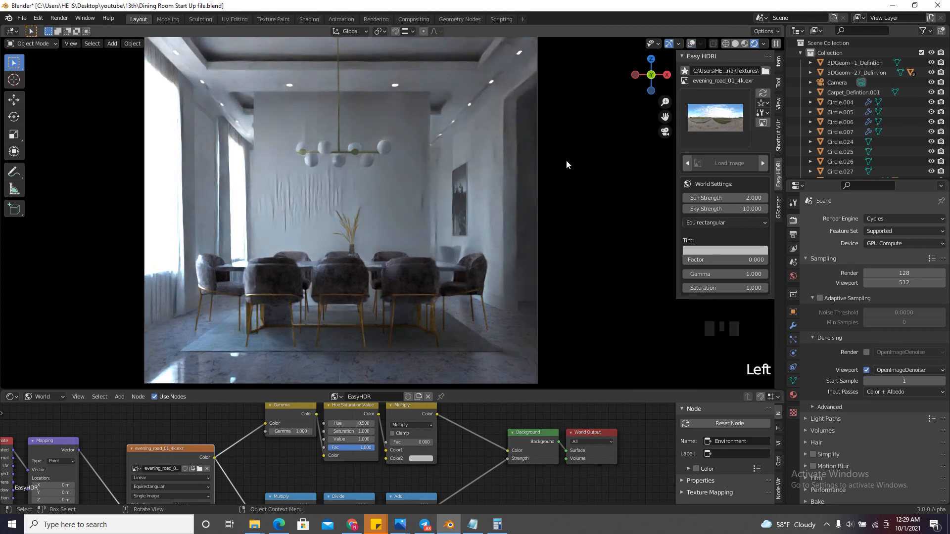
# Set the color management view transform to Filmic Log Encoding Base
pyautogui.scroll(-15, 838, 352)
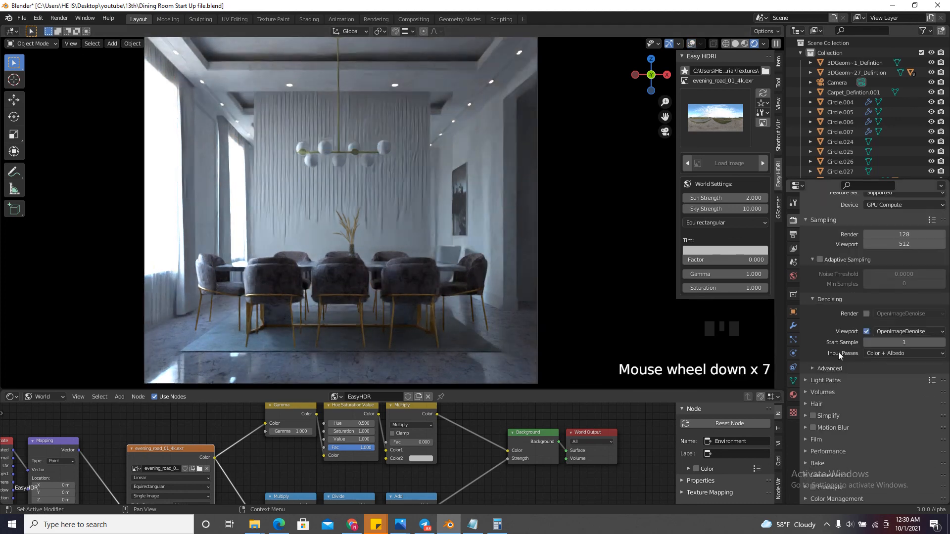
pyautogui.click(833, 499)
pyautogui.scroll(-8, 840, 445)
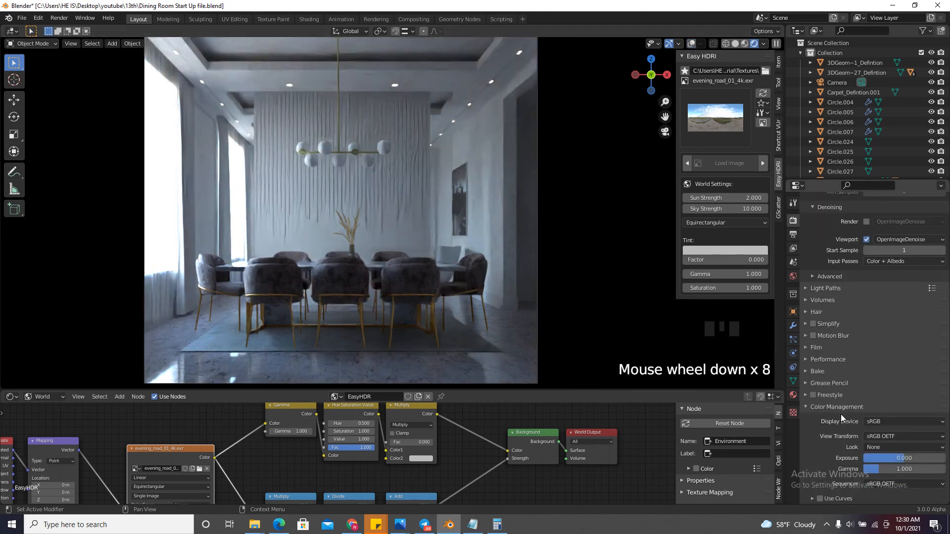
pyautogui.click(891, 436)
pyautogui.click(895, 480)
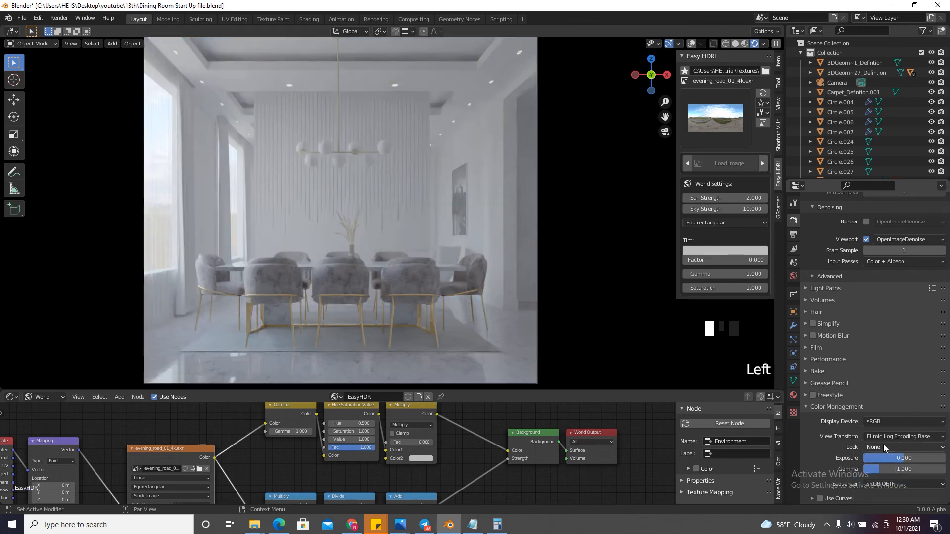
# Set the color management look to Medium High Contrast and compare it with the neighbouring contrast looks
pyautogui.click(883, 445)
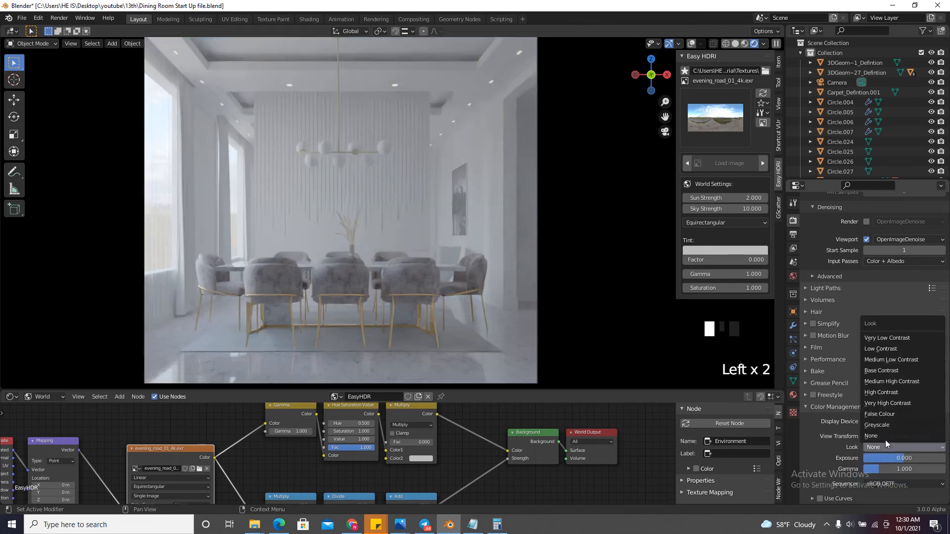
pyautogui.click(919, 383)
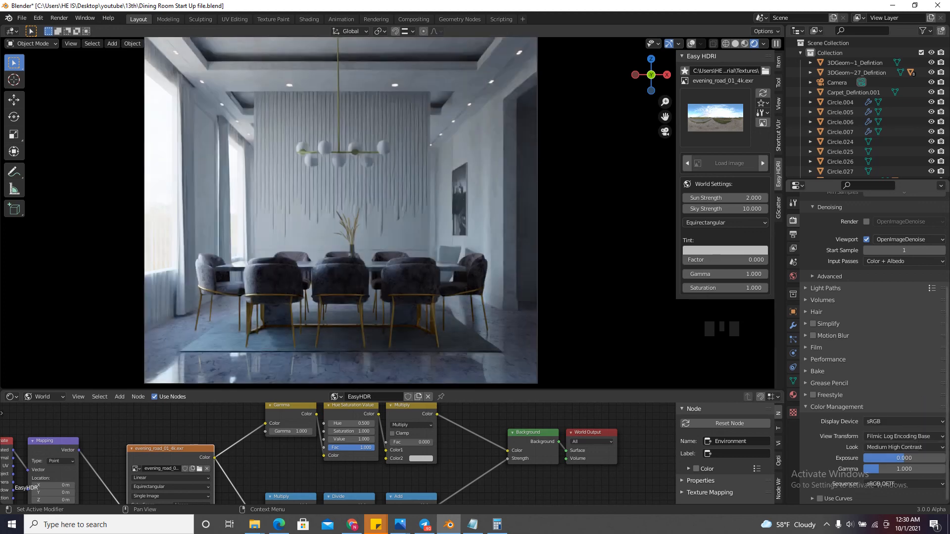
pyautogui.click(889, 447)
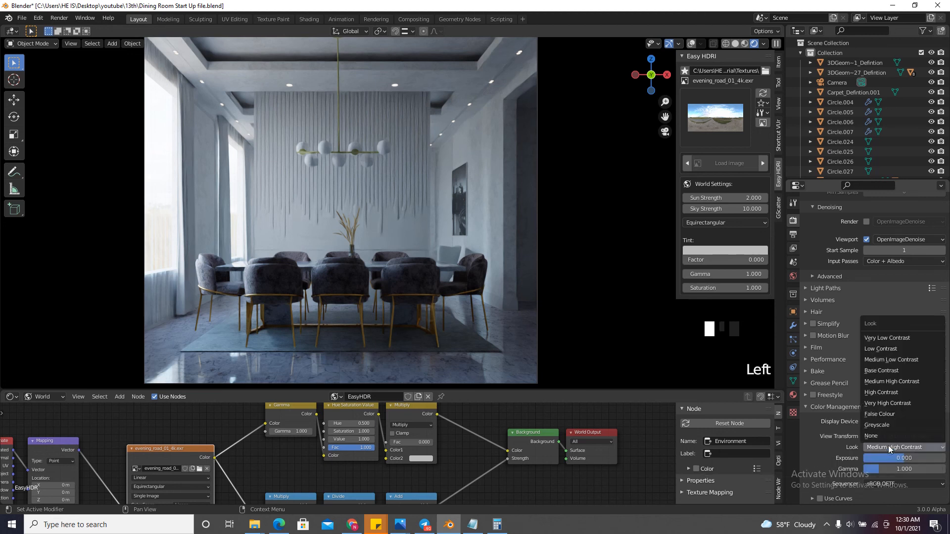
pyautogui.click(894, 376)
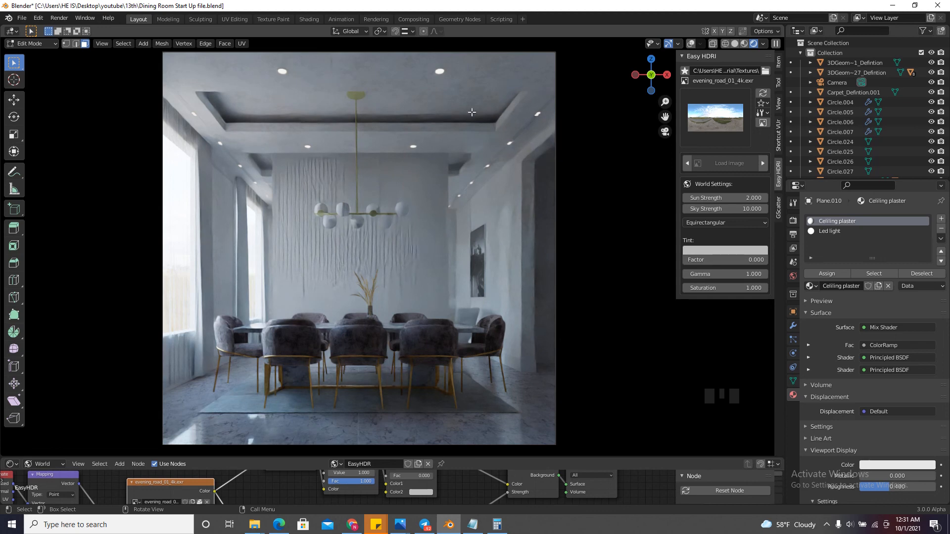
# Switch the viewport to solid shading, return to Object Mode with the ceiling selected, and show the overlays again
pyautogui.click(734, 44)
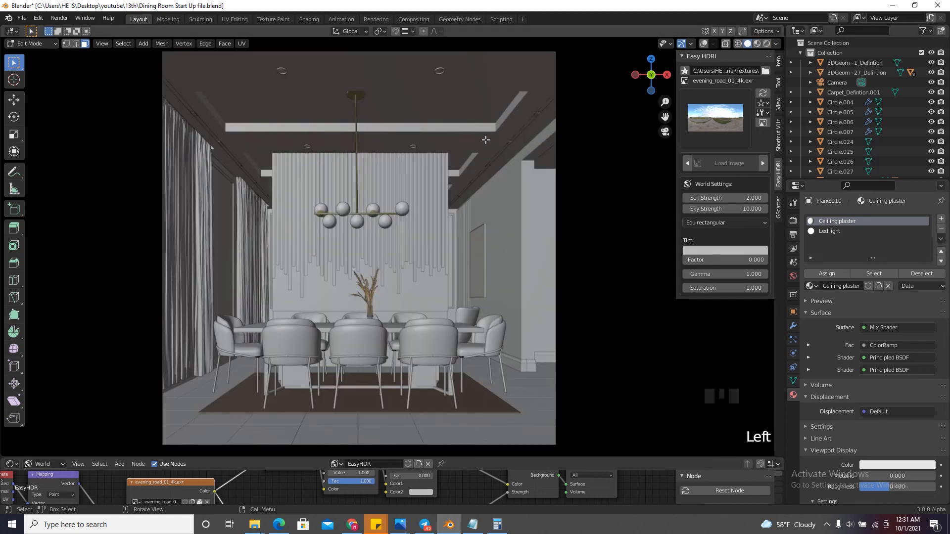
pyautogui.press('Tab')
pyautogui.click(314, 129)
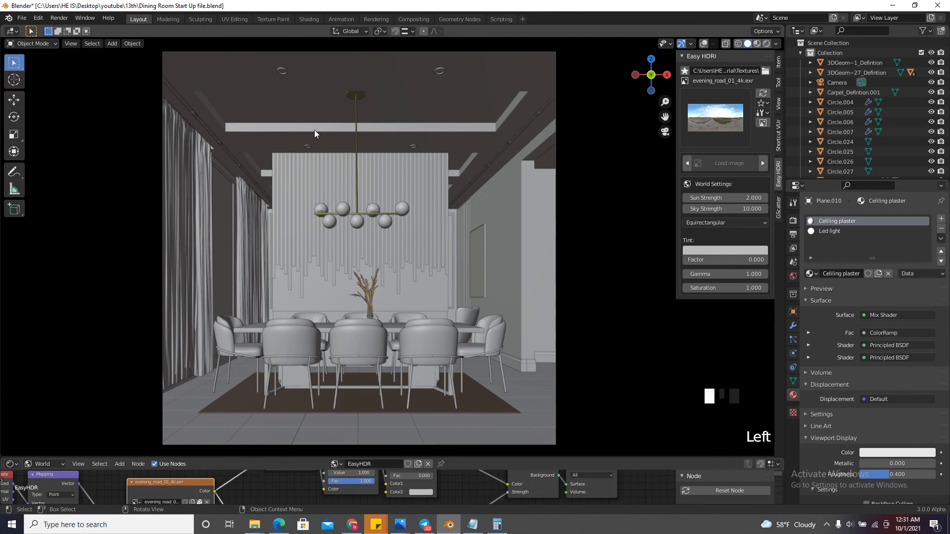
pyautogui.click(704, 44)
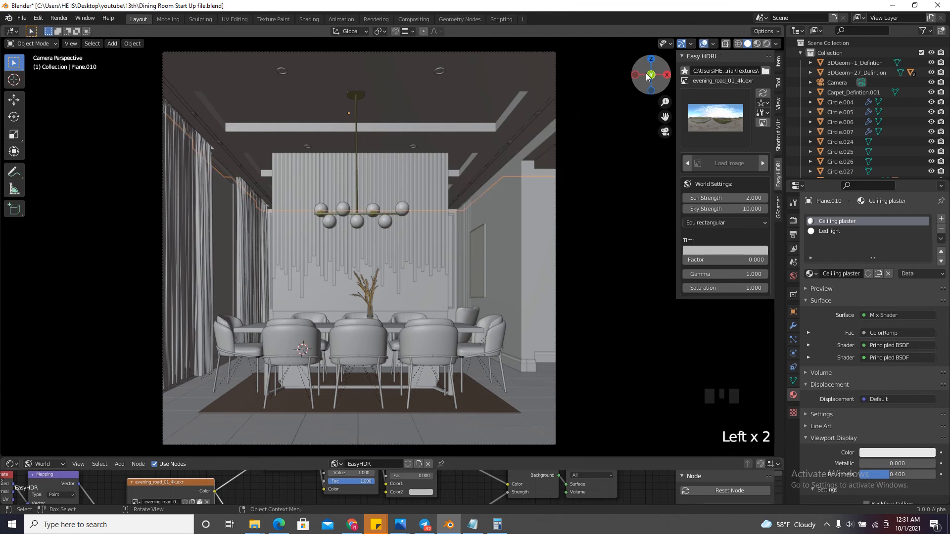
# Leave the camera view and isolate the ceiling object in local view
pyautogui.moveTo(651, 74); pyautogui.dragTo(612, 111)
pyautogui.scroll(-6, 353, 332)
pyautogui.scroll(-4, 352, 331)
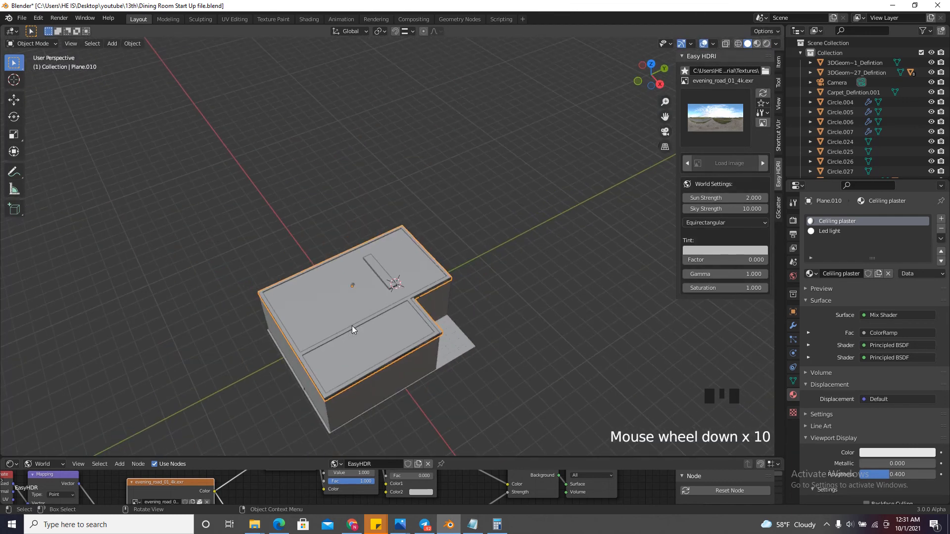
pyautogui.press('KP_Divide')
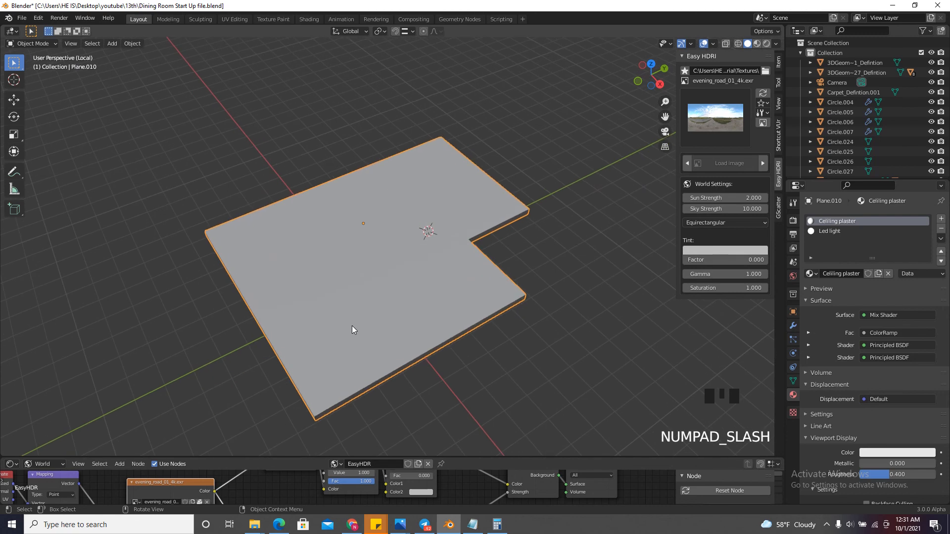
# In Edit Mode, circle-select the ceiling's upward-facing faces from the top view and hide them to expose the recesses
pyautogui.click(652, 65)
pyautogui.press('Tab')
pyautogui.scroll(-4, 312, 247)
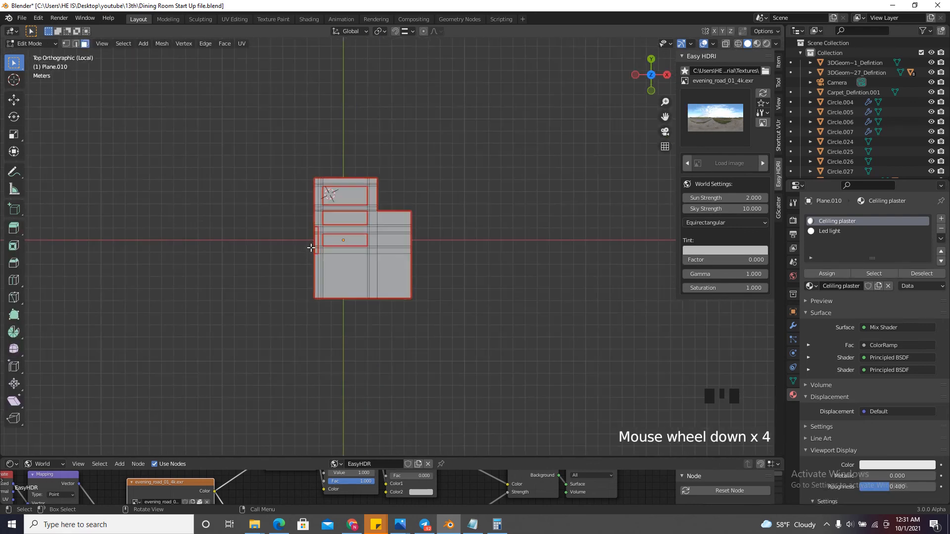
pyautogui.press('c')
pyautogui.scroll(-2, 367, 248)
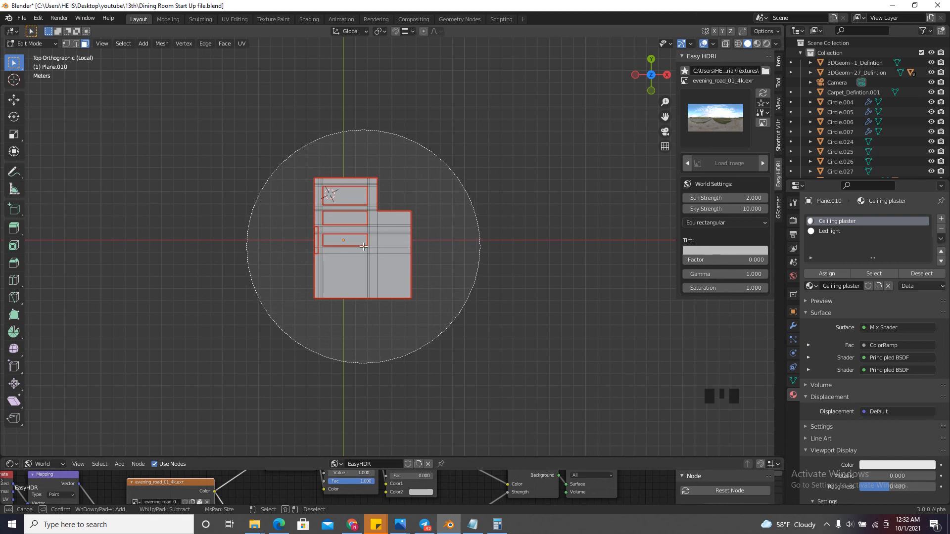
pyautogui.click(363, 246)
pyautogui.press('Escape')
pyautogui.moveTo(641, 72)
pyautogui.mouseDown()
pyautogui.moveTo(653, 82)
pyautogui.moveTo(638, 87)
pyautogui.mouseUp()
pyautogui.scroll(7, 388, 233)
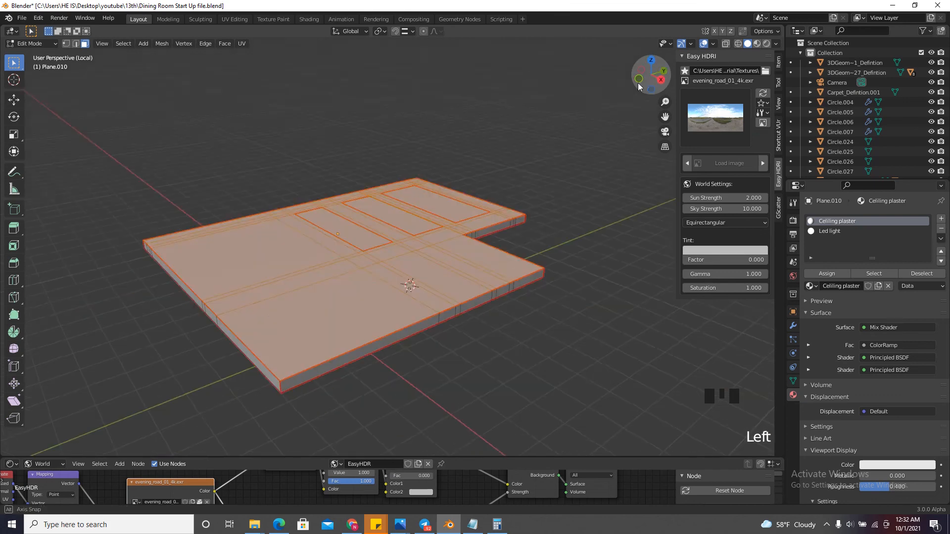
pyautogui.press('h')
pyautogui.scroll(4, 376, 236)
pyautogui.scroll(-1, 364, 354)
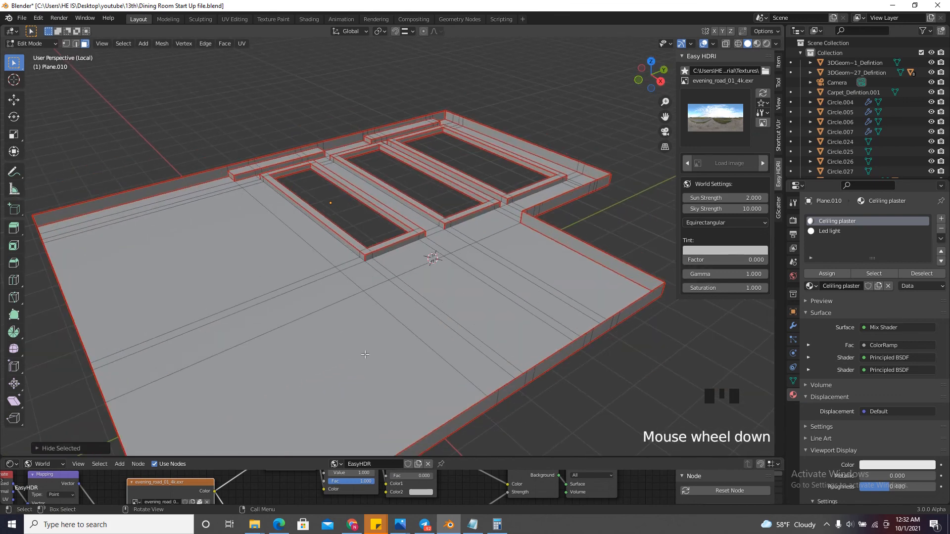
# Select the ring of ledge faces around the nearest rectangular ceiling recess and assign the Led light material to them
pyautogui.scroll(-1, 851, 232)
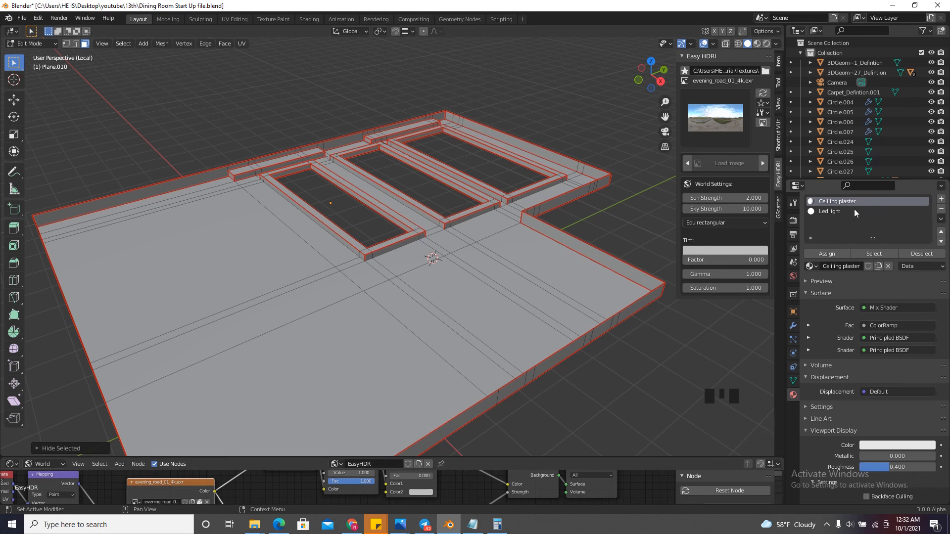
pyautogui.scroll(7, 374, 286)
pyautogui.click(365, 287)
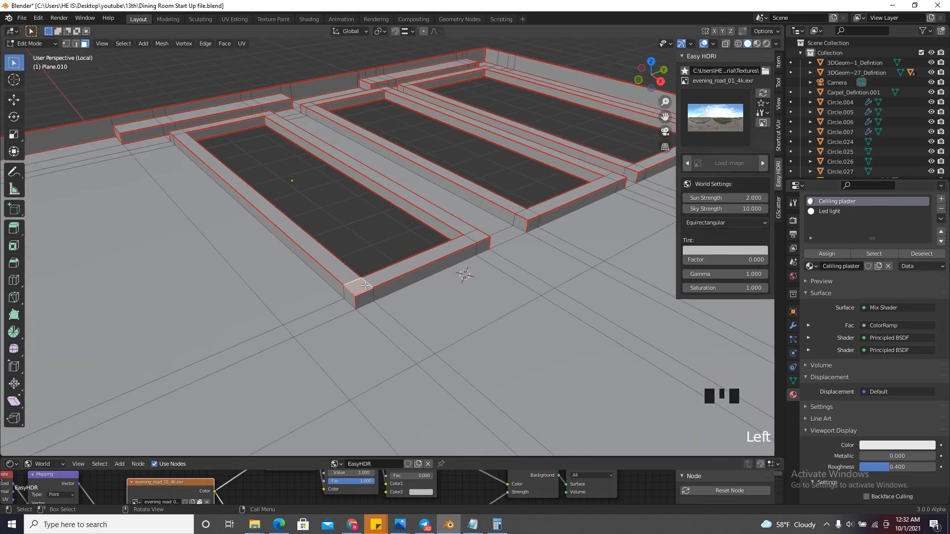
pyautogui.scroll(-3, 504, 396)
pyautogui.scroll(3, 437, 294)
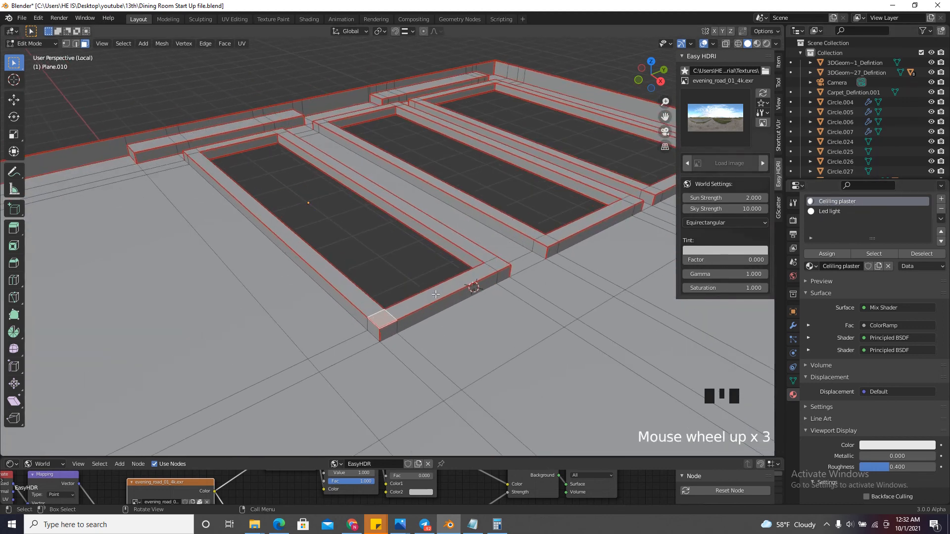
pyautogui.keyDown('ctrl'); pyautogui.click(514, 266); pyautogui.keyUp('ctrl')
pyautogui.scroll(-5, 514, 266)
pyautogui.scroll(4, 327, 194)
pyautogui.scroll(1, 347, 180)
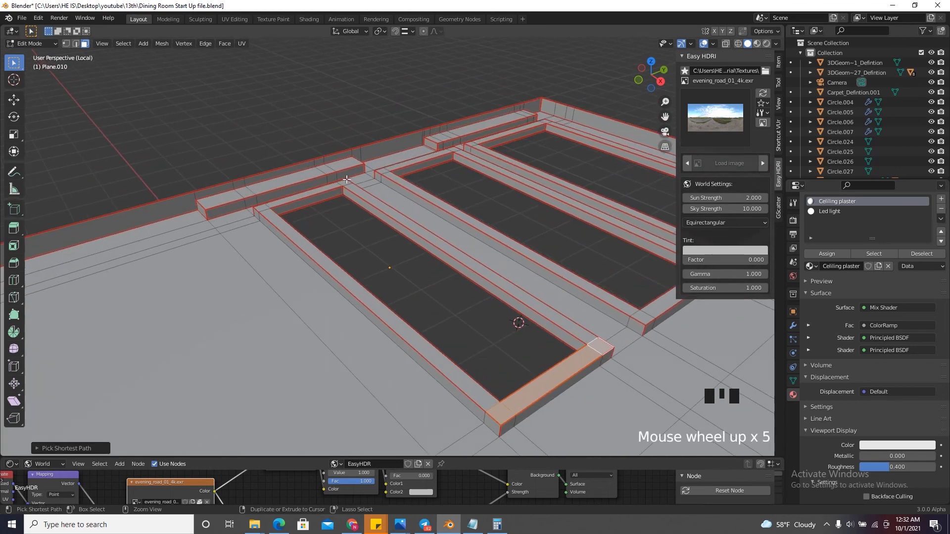
pyautogui.keyDown('ctrl'); pyautogui.click(345, 182); pyautogui.keyUp('ctrl')
pyautogui.keyDown('ctrl'); pyautogui.click(261, 207); pyautogui.keyUp('ctrl')
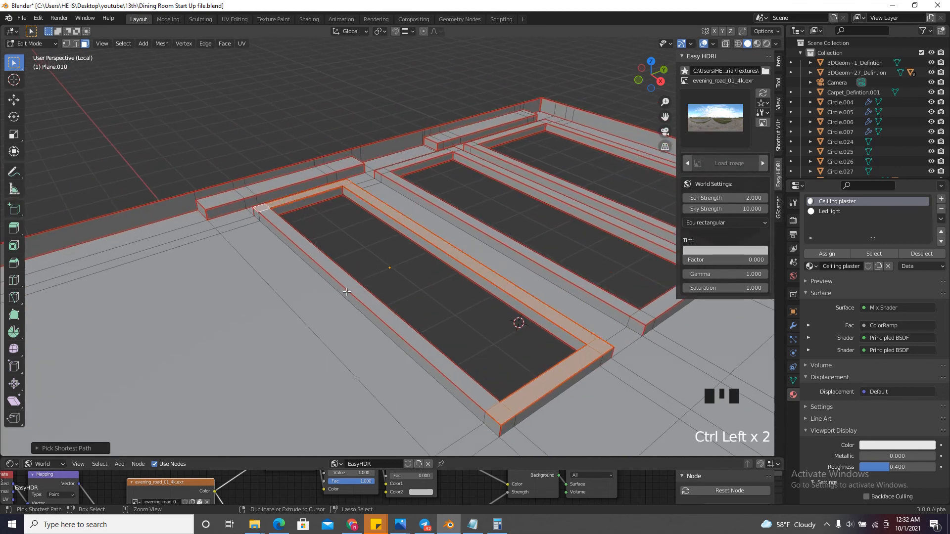
pyautogui.keyDown('ctrl'); pyautogui.click(355, 288); pyautogui.keyUp('ctrl')
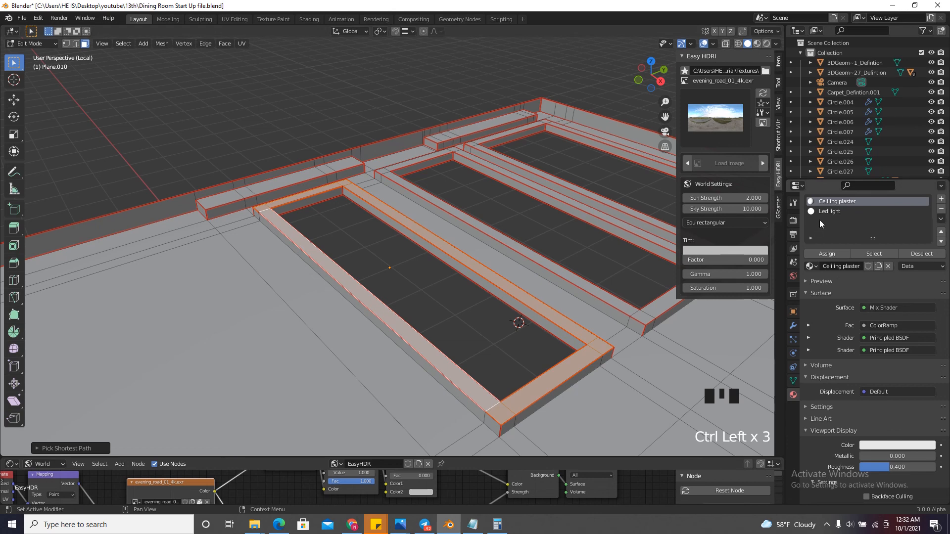
pyautogui.click(831, 211)
pyautogui.click(826, 254)
pyautogui.scroll(-2, 458, 340)
pyautogui.click(517, 398)
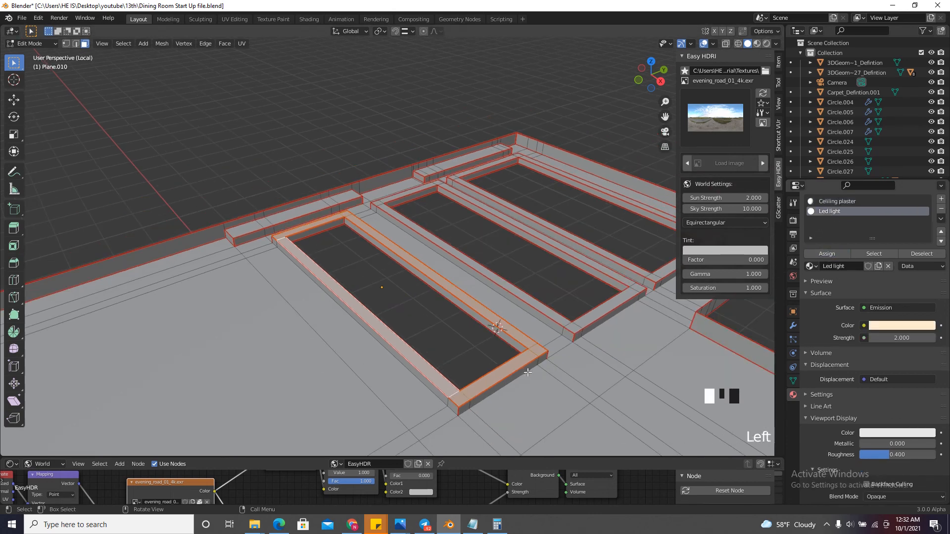
# Select the ring of ledge faces around the middle rectangular ceiling recess and assign the Led light material to them
pyautogui.scroll(-5, 508, 376)
pyautogui.scroll(5, 508, 345)
pyautogui.click(456, 339)
pyautogui.scroll(3, 456, 338)
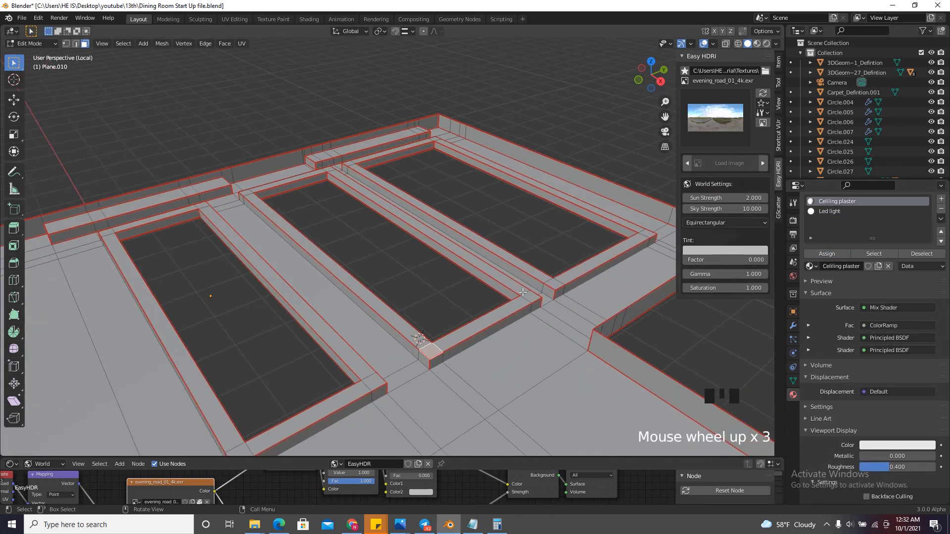
pyautogui.keyDown('ctrl'); pyautogui.click(547, 309); pyautogui.keyUp('ctrl')
pyautogui.scroll(3, 307, 175)
pyautogui.keyDown('ctrl'); pyautogui.click(315, 177); pyautogui.keyUp('ctrl')
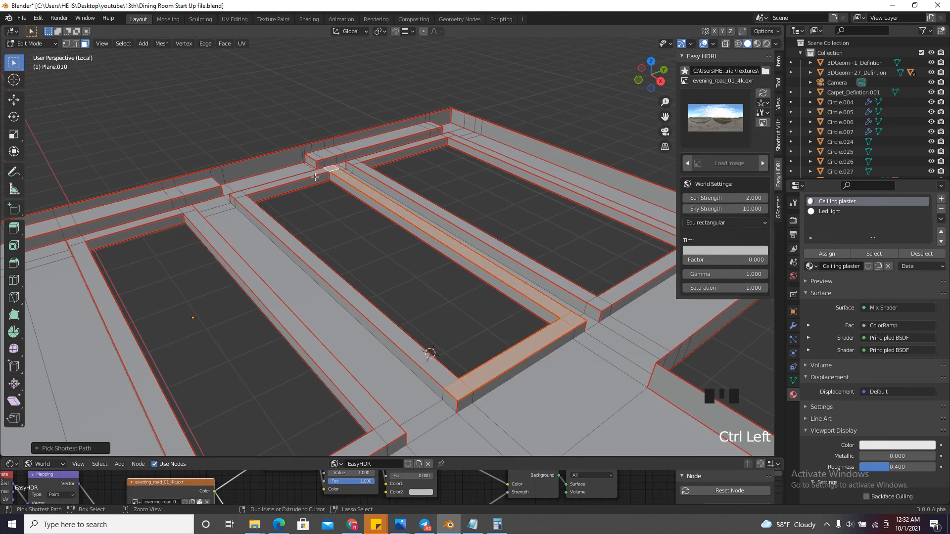
pyautogui.keyDown('ctrl'); pyautogui.click(232, 193); pyautogui.keyUp('ctrl')
pyautogui.hotkey('ctrl', 'z')
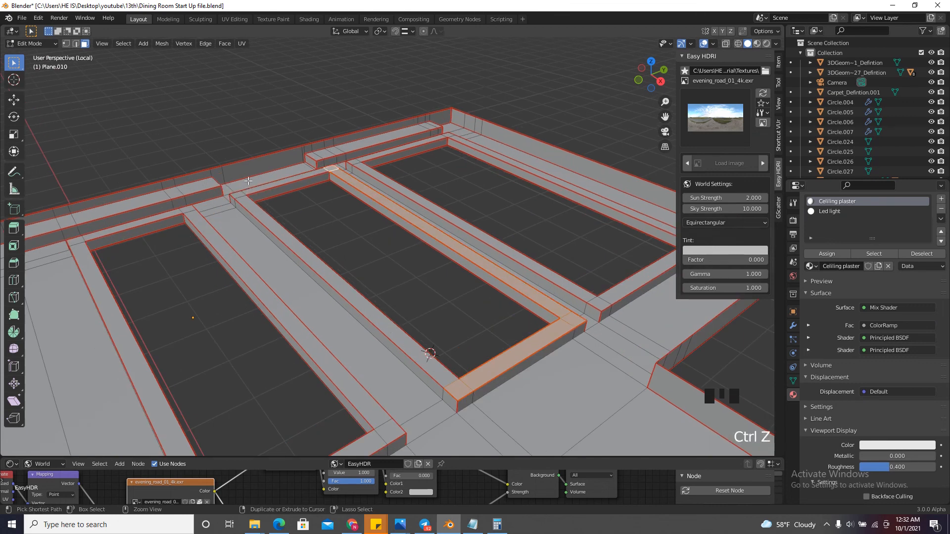
pyautogui.keyDown('ctrl'); pyautogui.click(241, 194); pyautogui.keyUp('ctrl')
pyautogui.keyDown('ctrl'); pyautogui.click(441, 372); pyautogui.keyUp('ctrl')
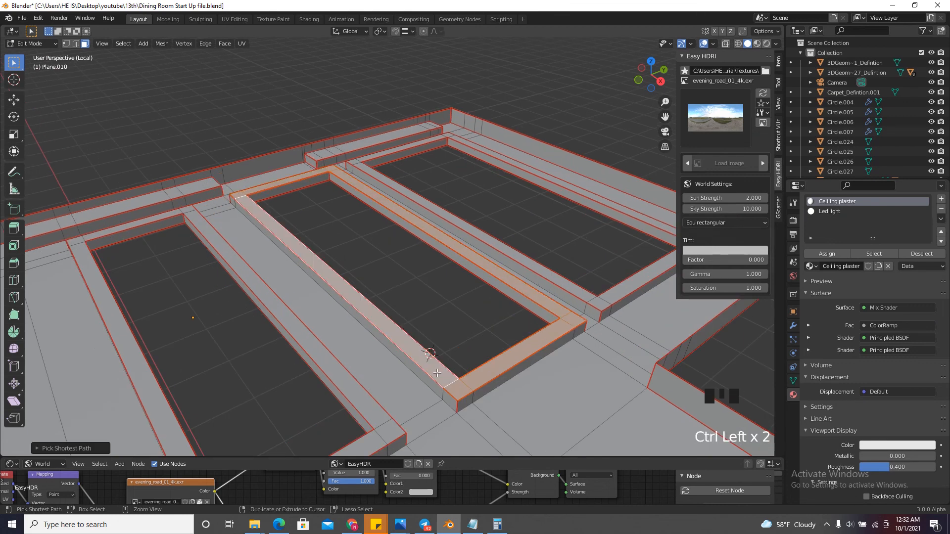
pyautogui.click(828, 210)
pyautogui.click(830, 255)
# Select the ledge faces around the remaining rectangular ceiling recess, assign the Led light material to them, and clear the selection
pyautogui.scroll(-6, 327, 352)
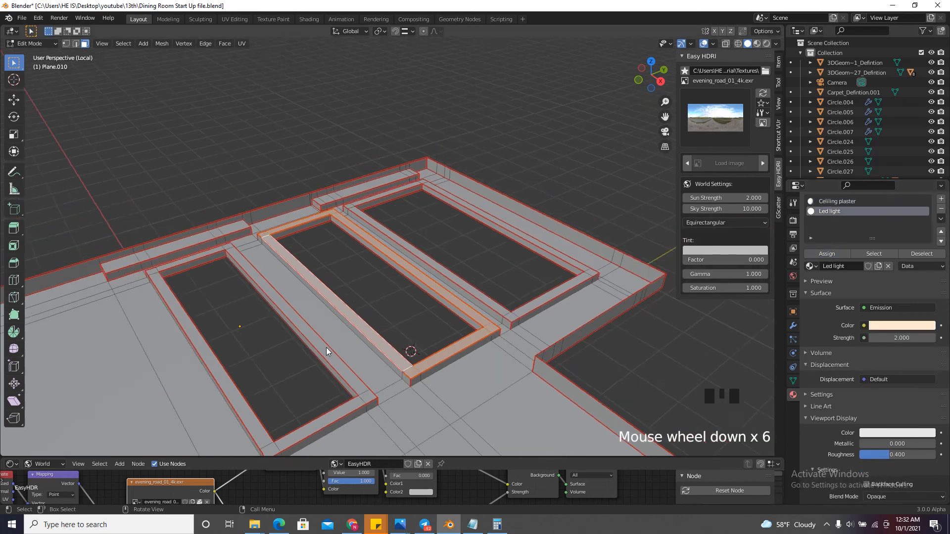
pyautogui.keyDown('ctrl'); pyautogui.click(259, 185); pyautogui.keyUp('ctrl')
pyautogui.keyDown('ctrl'); pyautogui.click(473, 352); pyautogui.keyUp('ctrl')
pyautogui.click(830, 212)
pyautogui.click(827, 253)
pyautogui.scroll(-11, 453, 221)
pyautogui.click(424, 232)
pyautogui.scroll(-5, 423, 233)
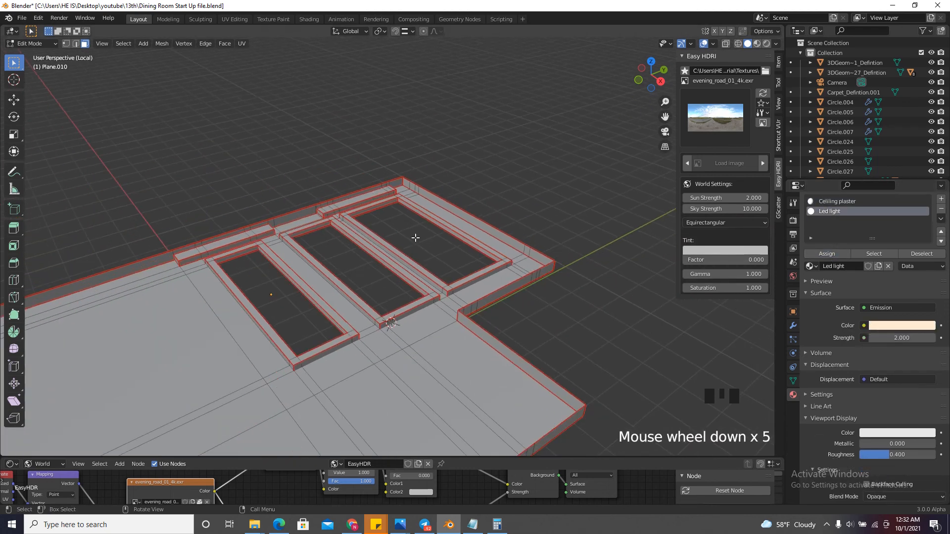
# Reveal the hidden ceiling faces, exit local view, and return to the camera view
pyautogui.hotkey('alt', 'h')
pyautogui.click(450, 199)
pyautogui.press('KP_Divide')
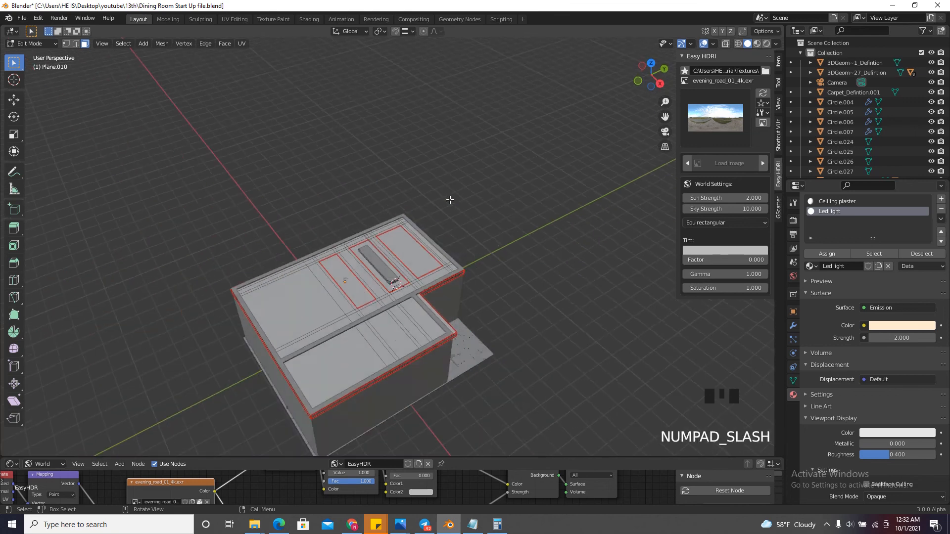
pyautogui.moveTo(667, 88); pyautogui.dragTo(593, 131)
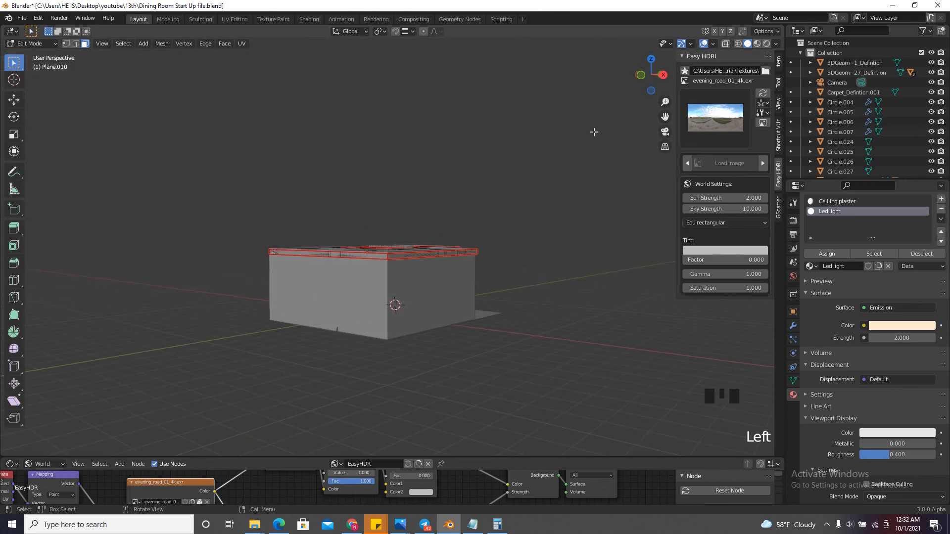
pyautogui.press('KP_0')
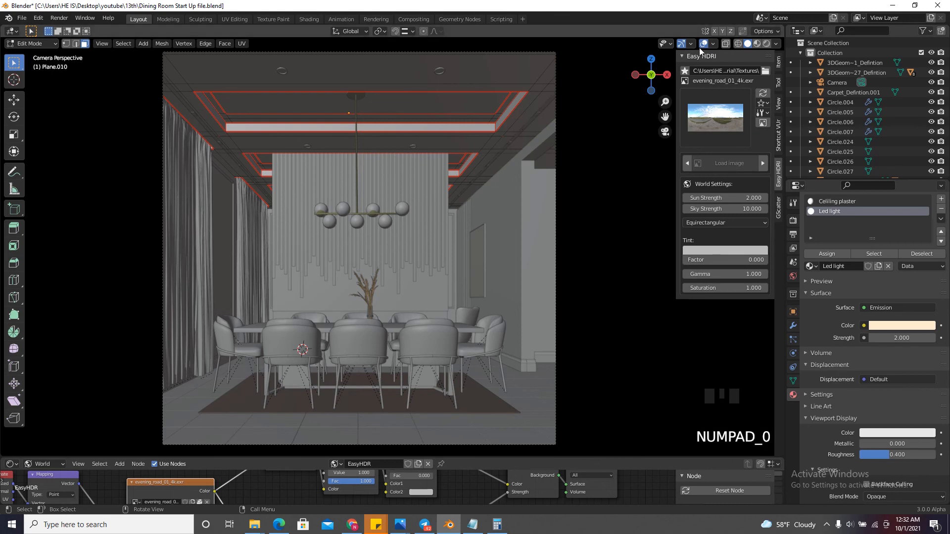
# Return to Object Mode and assign the existing Smooth black material to the long ceiling strip on the side opposite the curtains
pyautogui.click(704, 43)
pyautogui.scroll(8, 515, 148)
pyautogui.press('Tab')
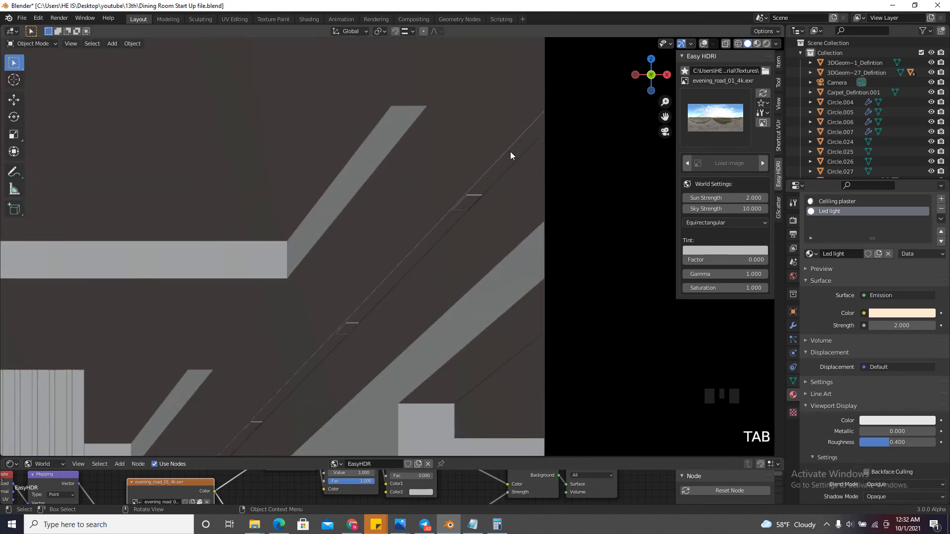
pyautogui.click(511, 156)
pyautogui.click(703, 43)
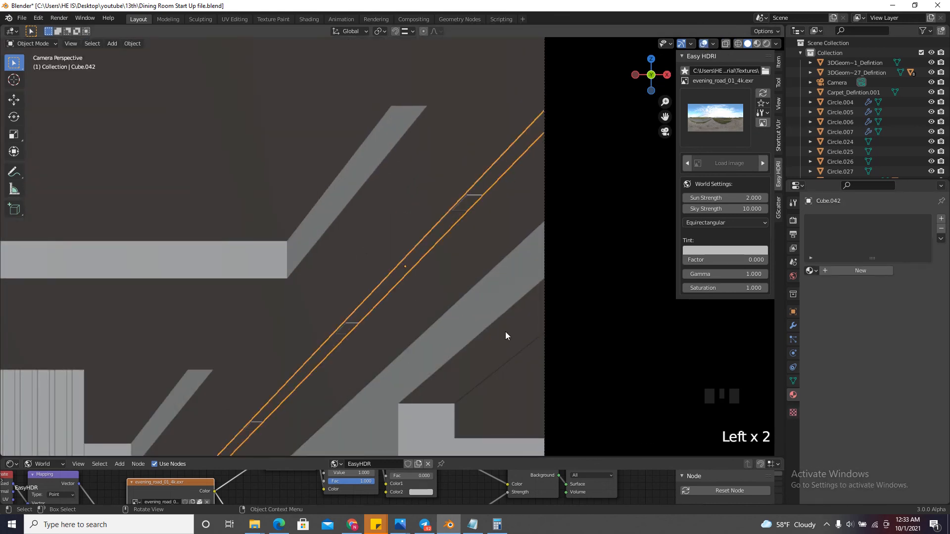
pyautogui.click(809, 272)
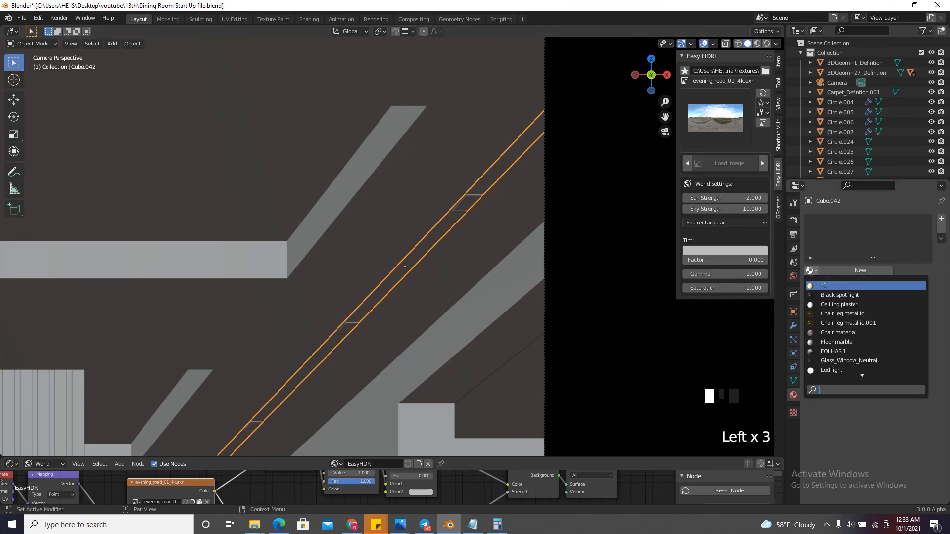
pyautogui.write('ba')
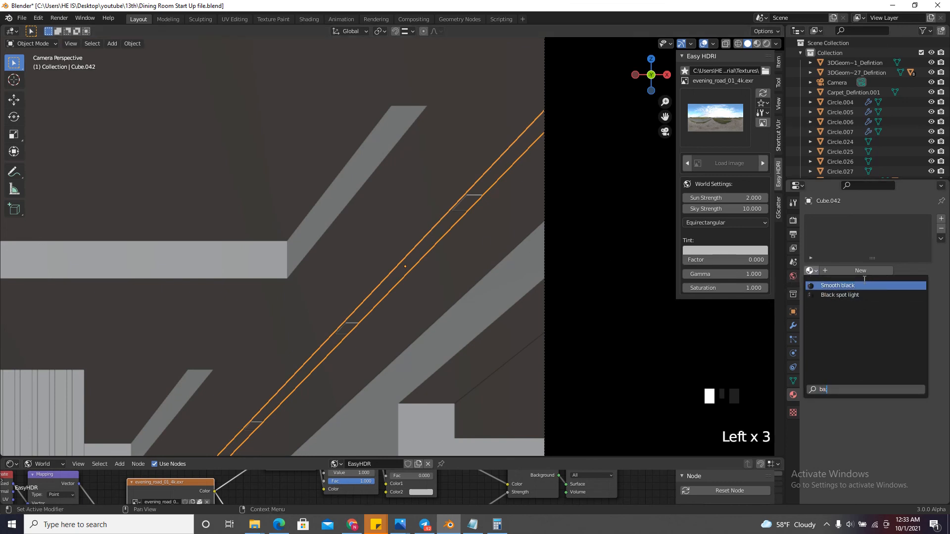
pyautogui.click(885, 287)
# Select the matching ceiling strip above the curtains and check which material it uses
pyautogui.scroll(-10, 526, 213)
pyautogui.scroll(7, 393, 203)
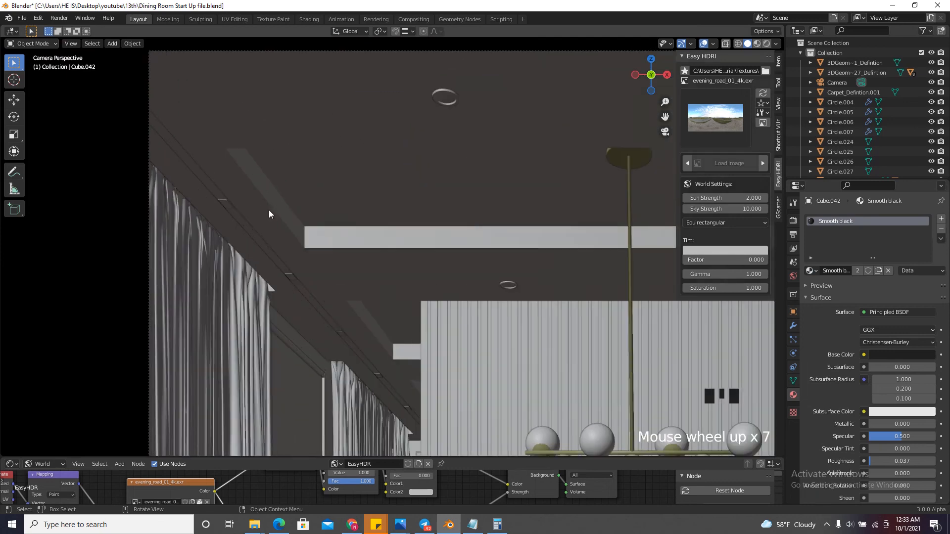
pyautogui.click(249, 223)
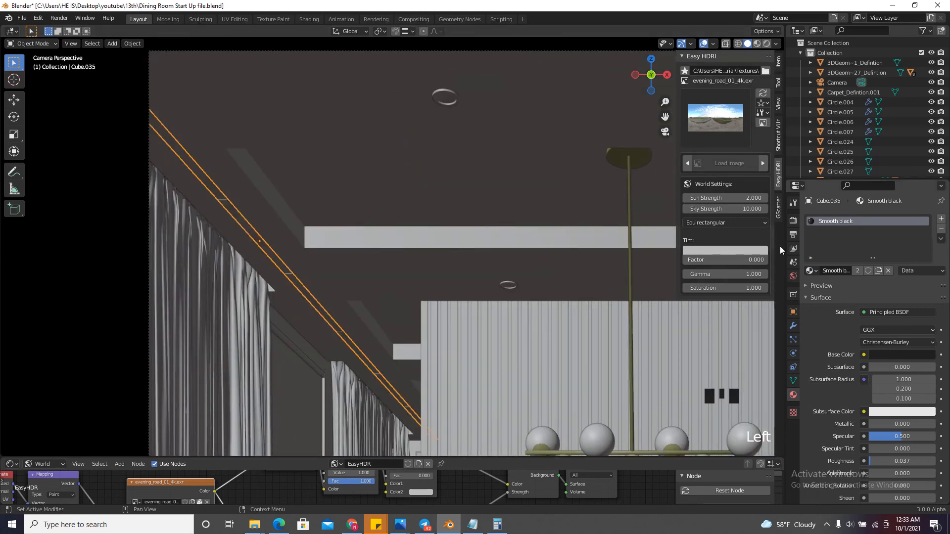
pyautogui.scroll(-5, 193, 210)
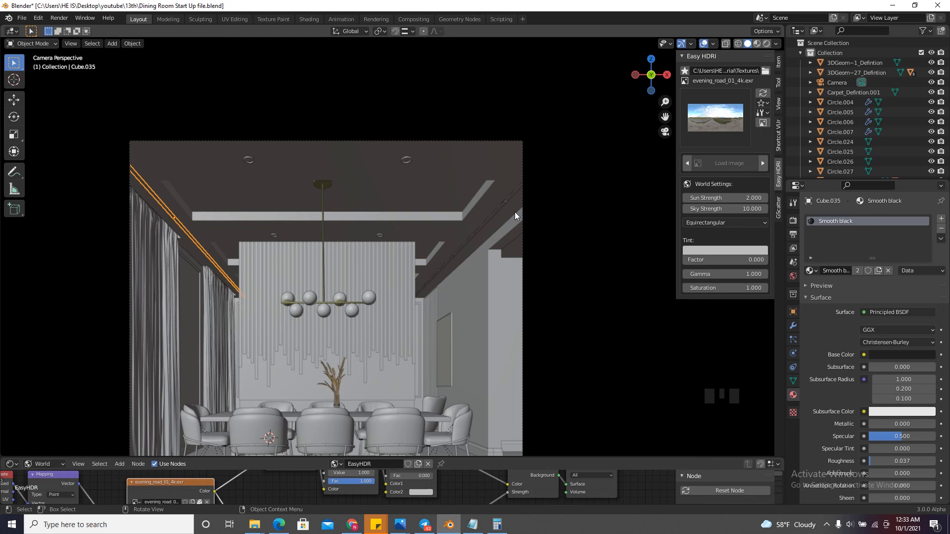
pyautogui.click(489, 220)
pyautogui.click(175, 219)
# Switch the viewport to rendered shading and hide the overlays to examine the ceiling lights and strips in the camera view
pyautogui.click(767, 44)
pyautogui.scroll(-2, 613, 165)
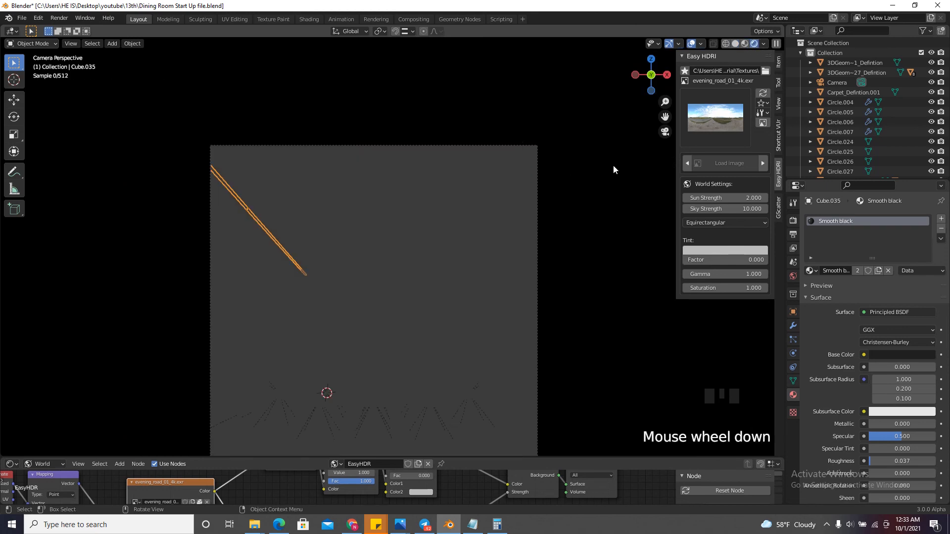
pyautogui.scroll(2, 411, 414)
pyautogui.scroll(-1, 412, 395)
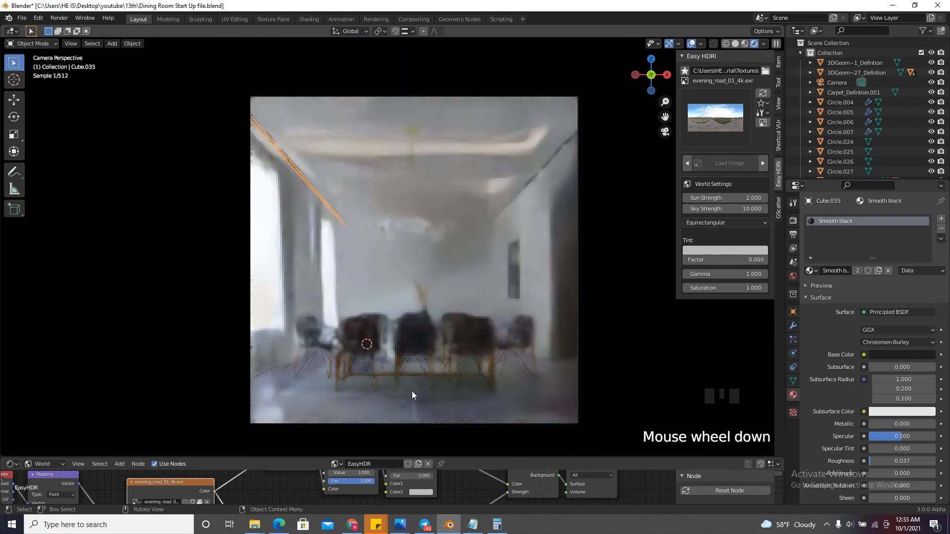
pyautogui.scroll(1, 410, 373)
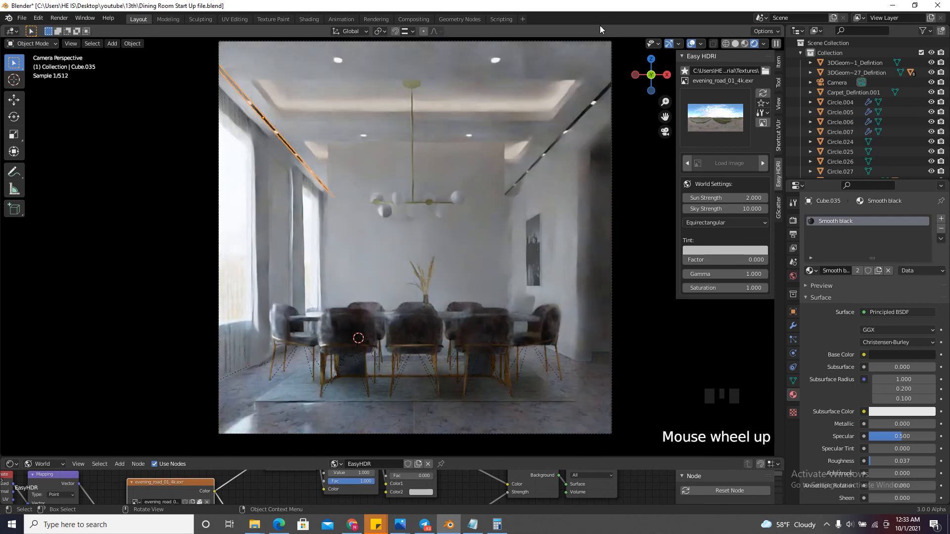
pyautogui.click(691, 44)
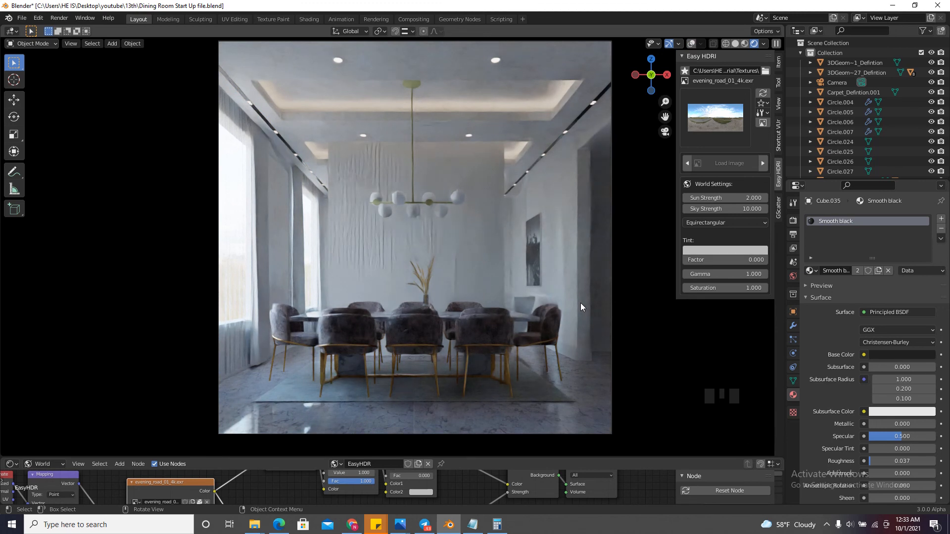
# Show the overlays again and set the Mix Shader factor of the window curtain's translucent material to 0.700
pyautogui.click(691, 43)
pyautogui.click(245, 219)
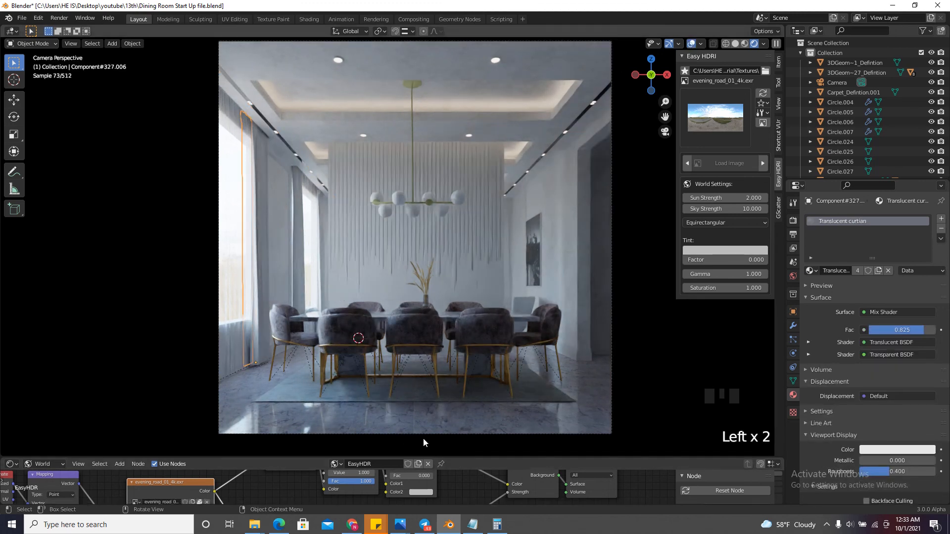
pyautogui.moveTo(924, 330)
pyautogui.mouseDown()
pyautogui.moveTo(896, 326)
pyautogui.moveTo(916, 330)
pyautogui.mouseUp()
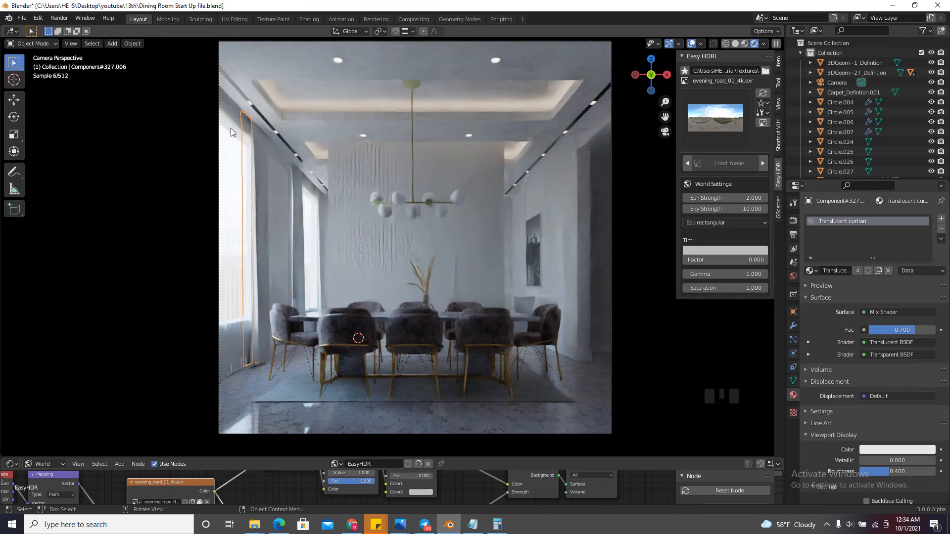
# Switch to solid shading, leave the camera view, and select the last panel of the window curtains, which has no material
pyautogui.click(735, 44)
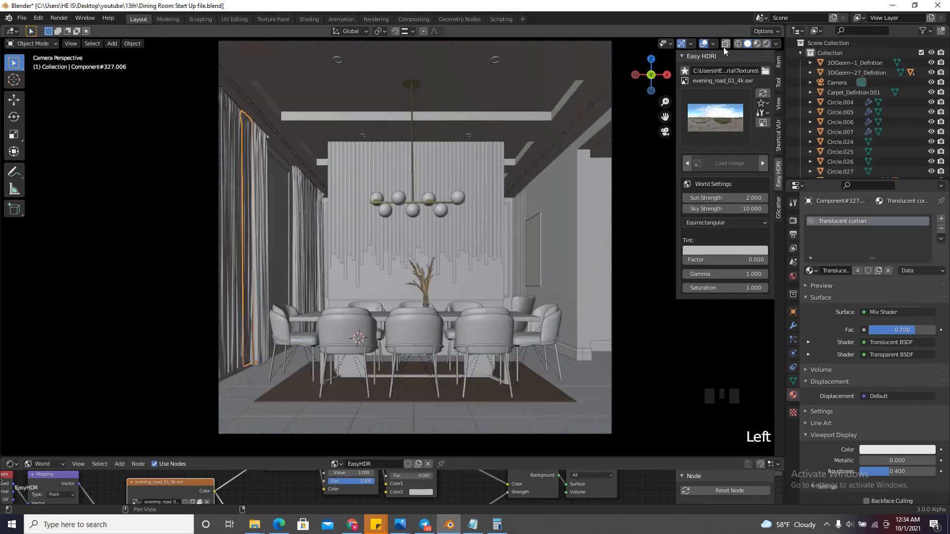
pyautogui.moveTo(664, 78); pyautogui.dragTo(538, 151)
pyautogui.scroll(-5, 269, 271)
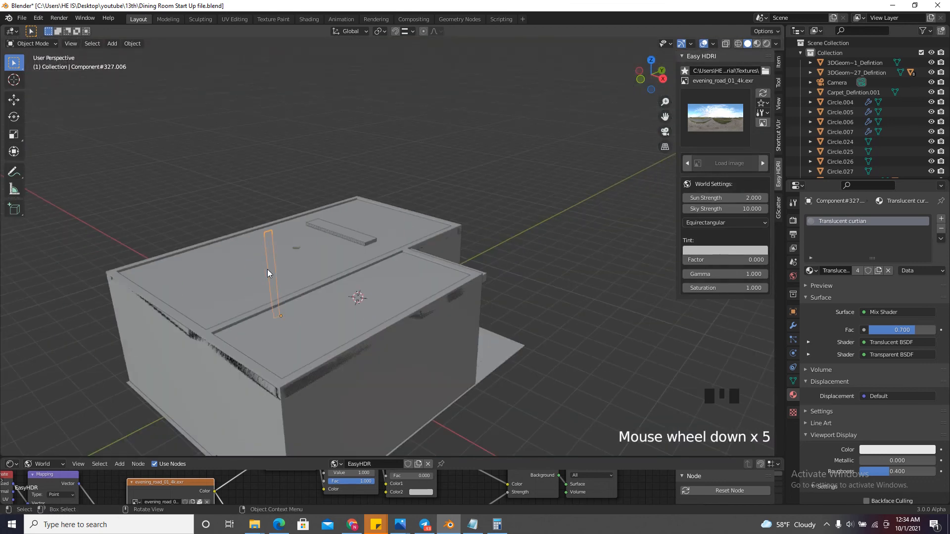
pyautogui.click(247, 282)
pyautogui.scroll(6, 260, 265)
pyautogui.click(336, 237)
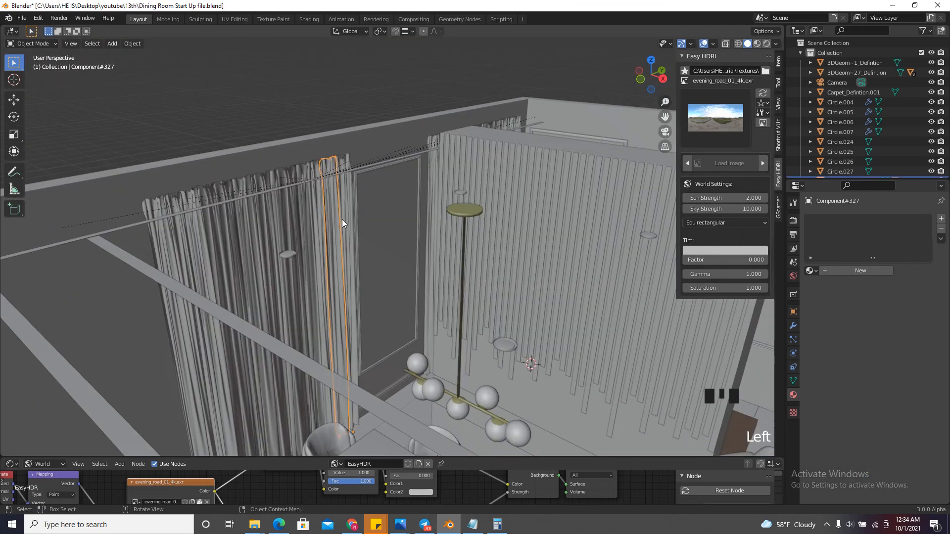
pyautogui.moveTo(649, 75); pyautogui.dragTo(636, 113)
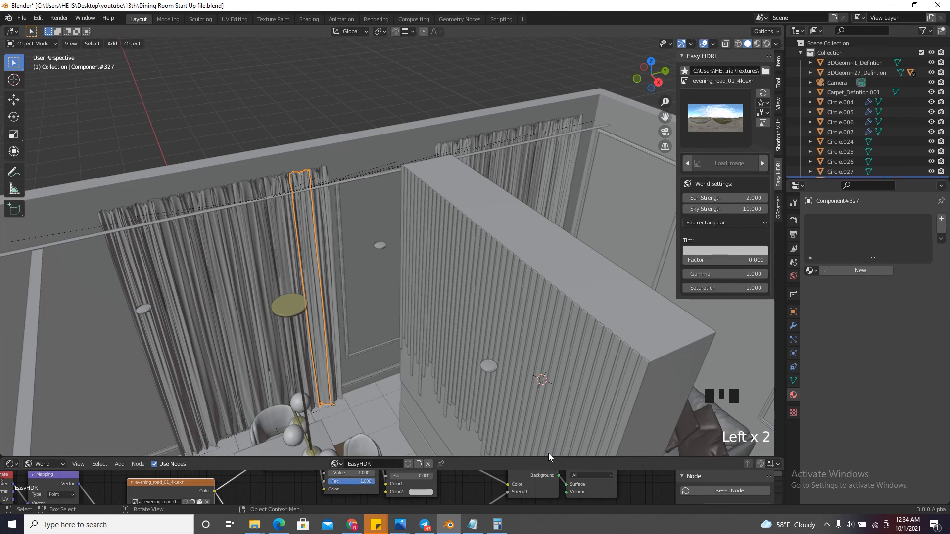
pyautogui.click(325, 203)
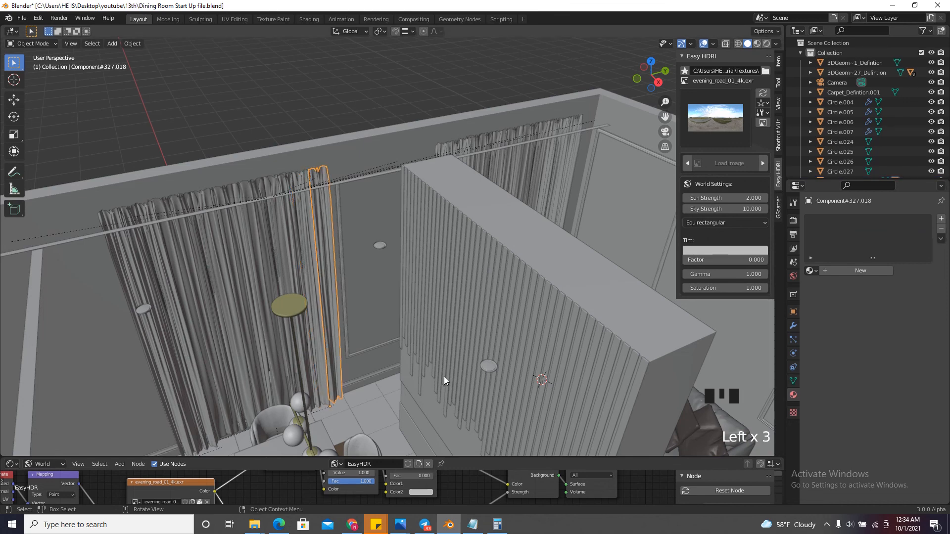
# Change the shader editor from World to Object shading and resize its area below the viewport
pyautogui.moveTo(462, 458); pyautogui.dragTo(277, 139)
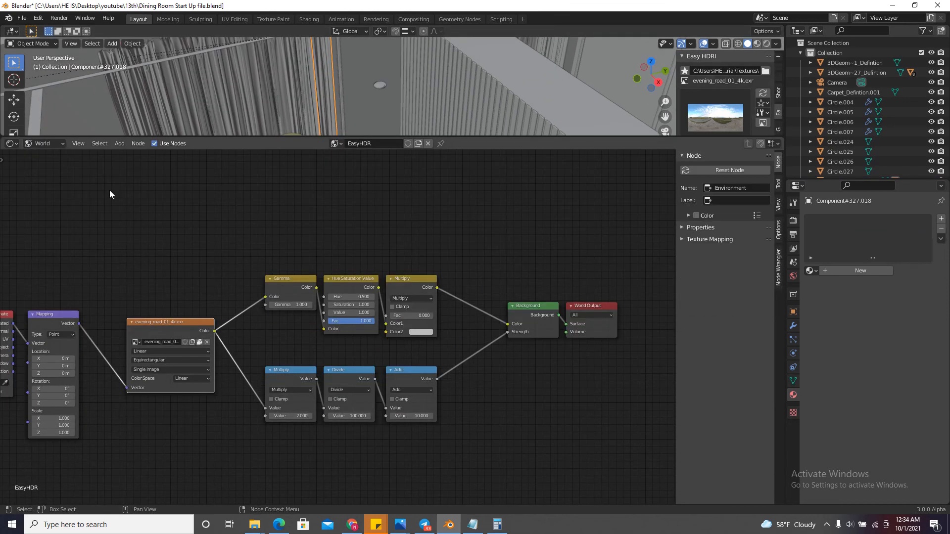
pyautogui.click(52, 144)
pyautogui.click(46, 158)
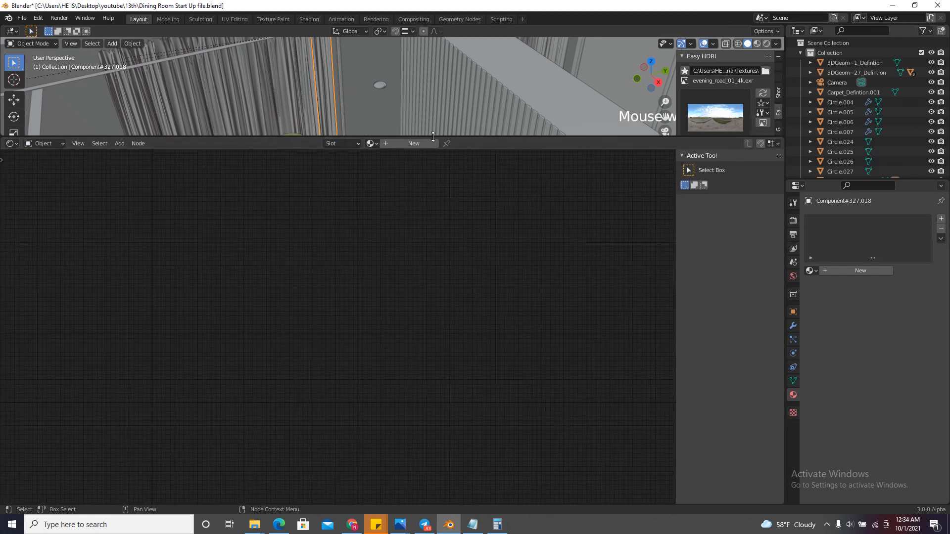
pyautogui.moveTo(453, 140); pyautogui.dragTo(458, 300)
# Create a new material named Curtain for the selected curtain panel and delete its default shader nodes
pyautogui.click(406, 360)
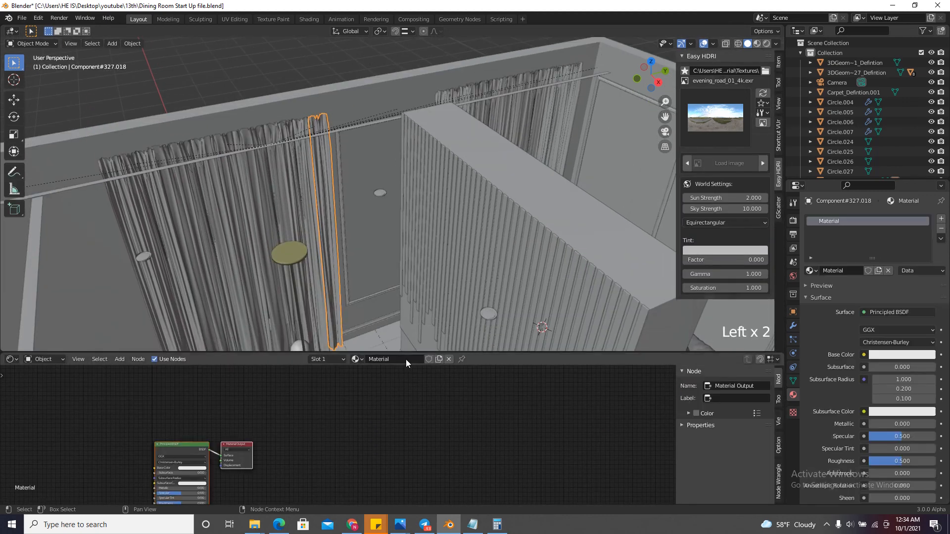
pyautogui.doubleClick(850, 222)
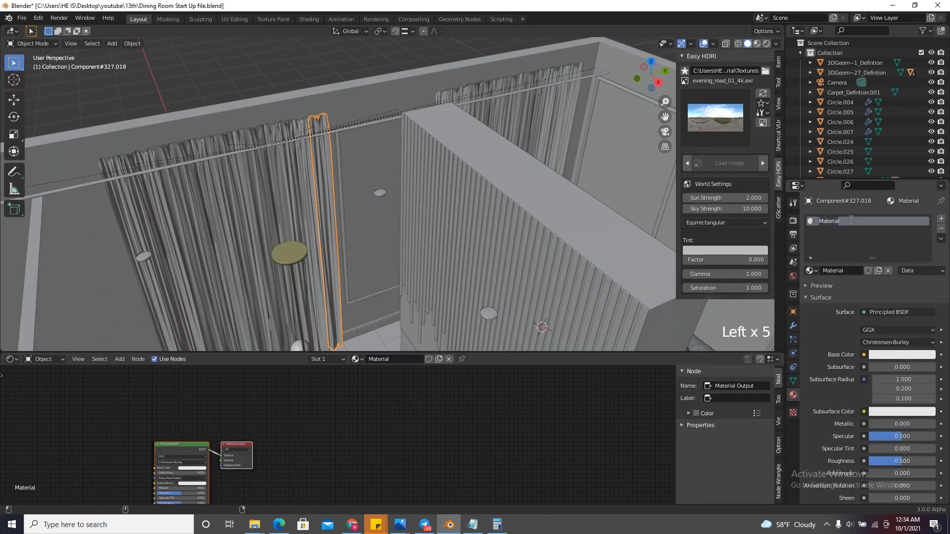
pyautogui.write('Curtain')
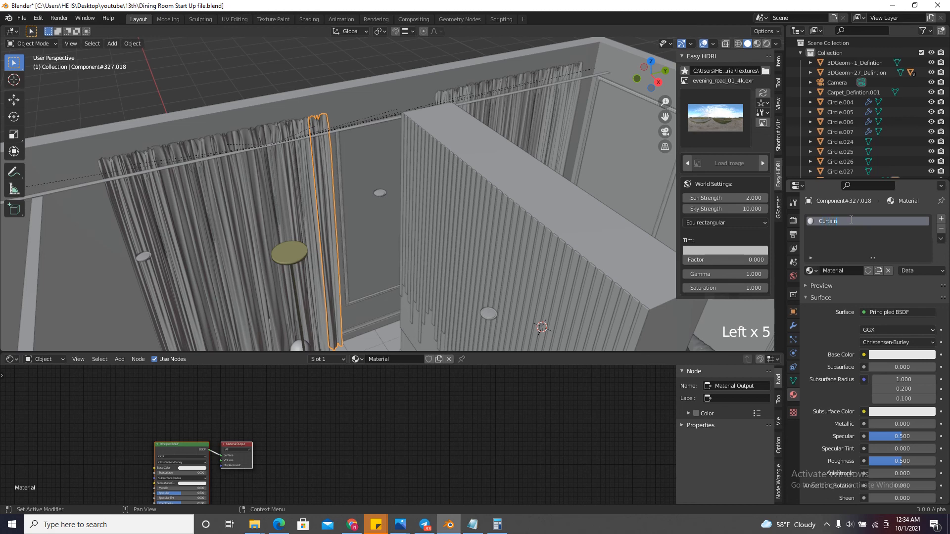
pyautogui.press('Return')
pyautogui.scroll(-11, 366, 420)
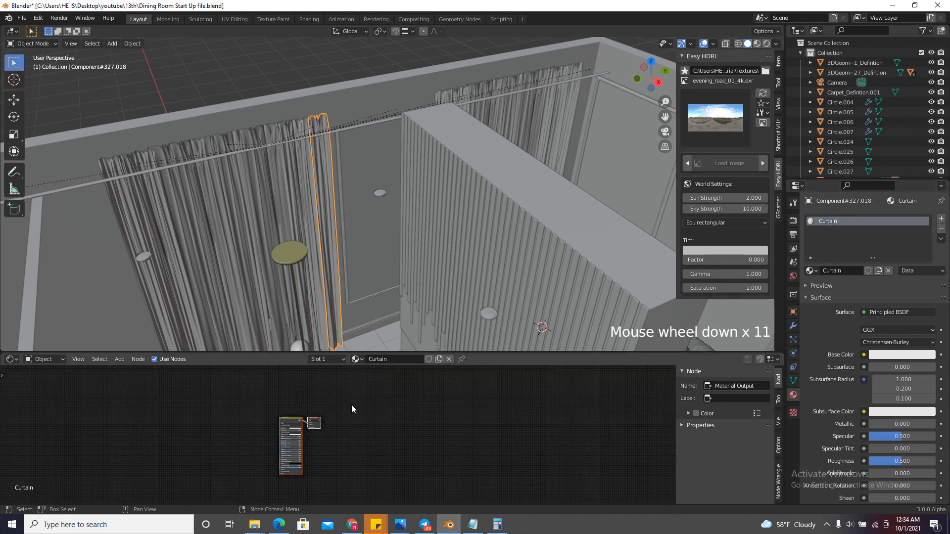
pyautogui.press('x')
# Copy the mapping and texture node groups from the dining chair's Chair material
pyautogui.click(241, 209)
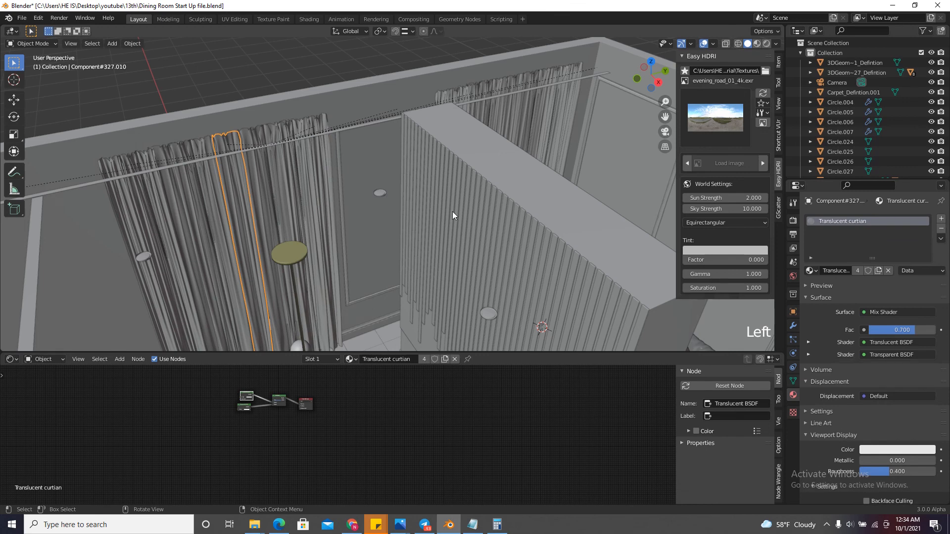
pyautogui.scroll(-4, 453, 215)
pyautogui.scroll(8, 357, 283)
pyautogui.click(358, 283)
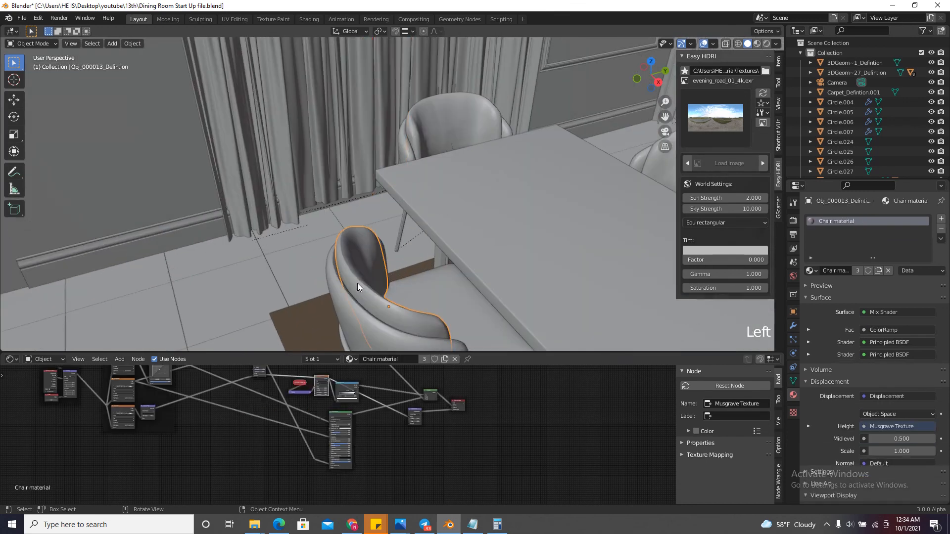
pyautogui.scroll(-7, 423, 456)
pyautogui.scroll(1, 303, 427)
pyautogui.scroll(8, 303, 426)
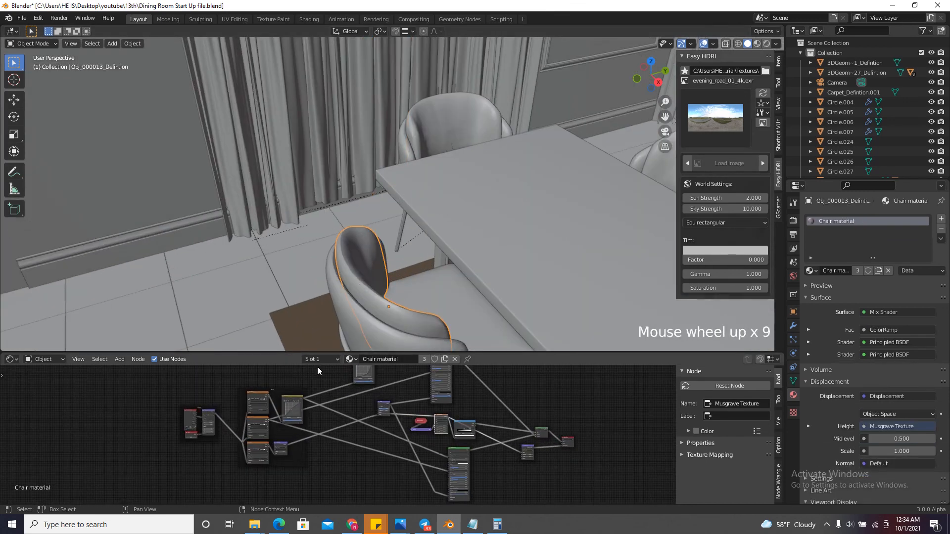
pyautogui.moveTo(317, 371); pyautogui.dragTo(149, 491)
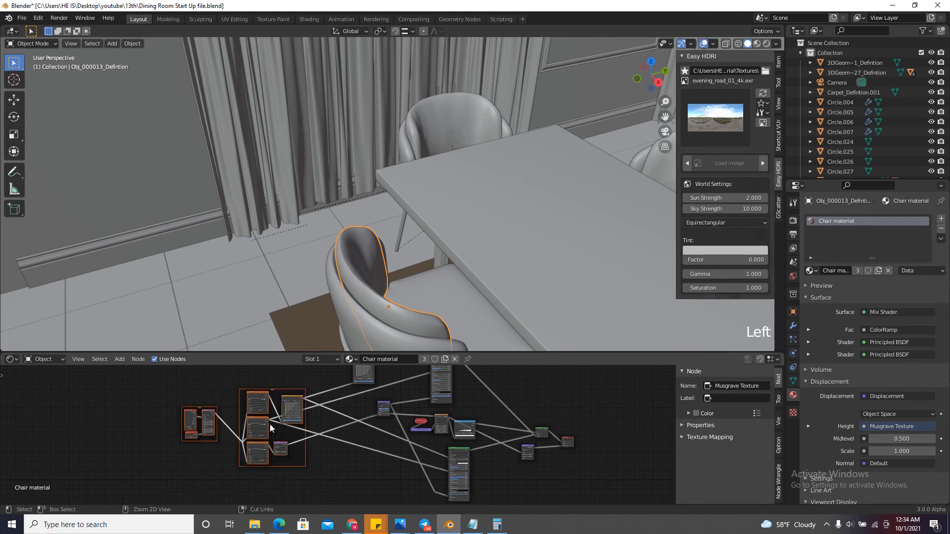
pyautogui.hotkey('ctrl', 'c')
pyautogui.hotkey('ctrl', 'c')
pyautogui.hotkey('ctrl', 'c')
pyautogui.scroll(-3, 305, 229)
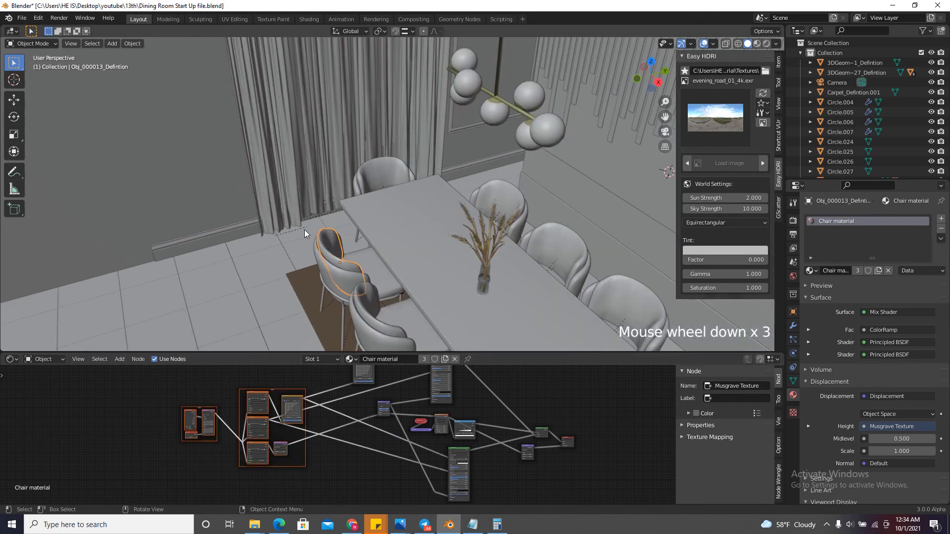
# Select the curtain panel that uses the empty Curtain material and paste the copied mapping and texture nodes into it
pyautogui.click(429, 89)
pyautogui.scroll(-4, 380, 424)
pyautogui.hotkey('ctrl', 'v')
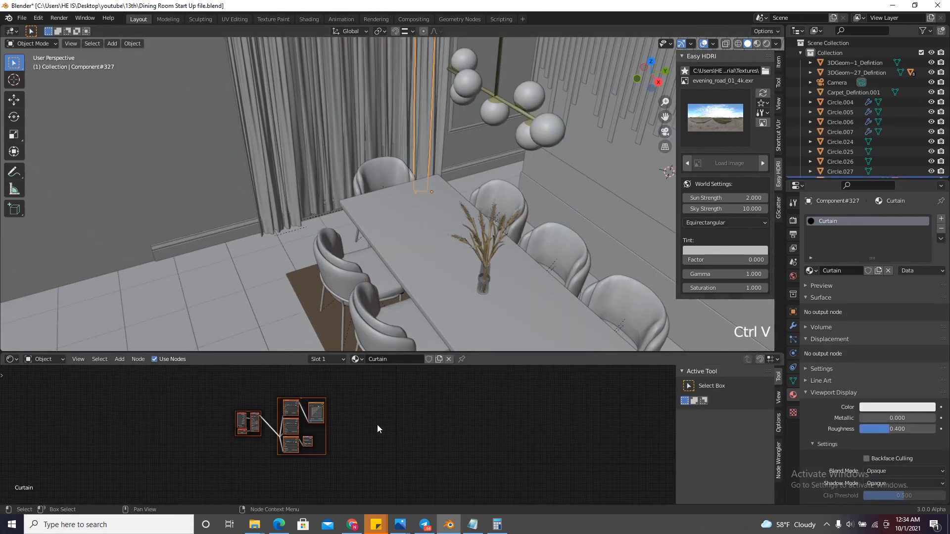
pyautogui.scroll(4, 385, 399)
# Add a Principled BSDF node beside the pasted texture nodes in the Curtain material
pyautogui.click(385, 400)
pyautogui.hotkey('shift', 'a')
pyautogui.click(384, 400)
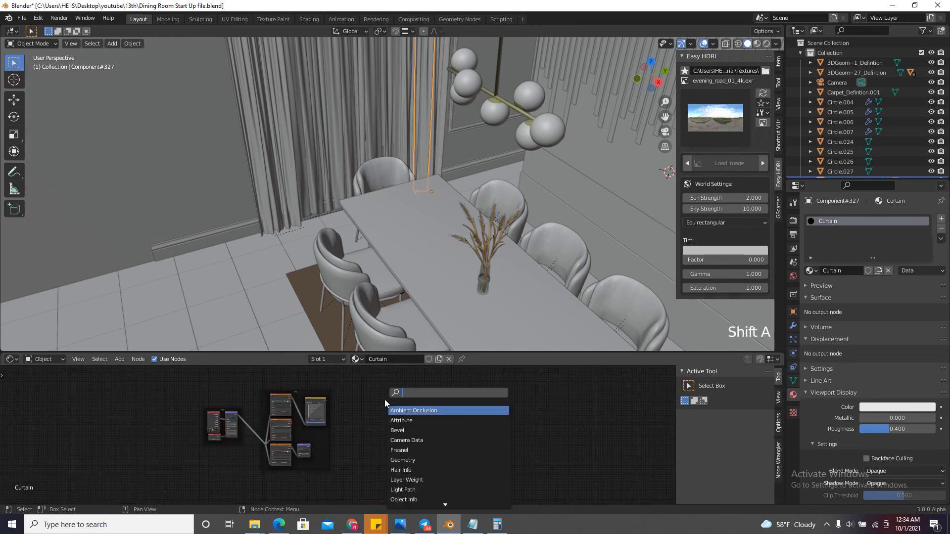
pyautogui.write('pr')
pyautogui.click(426, 411)
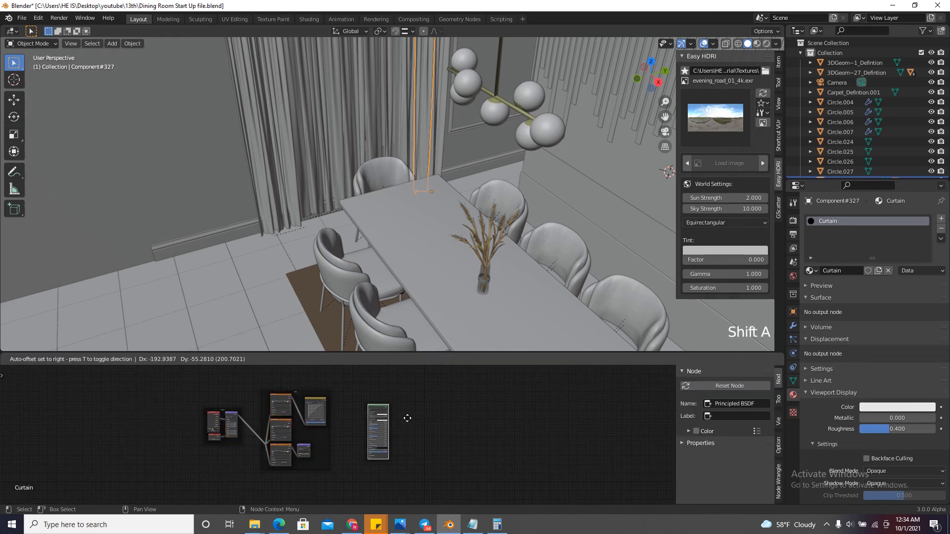
pyautogui.click(403, 398)
# Add a Material Output node and connect the Principled BSDF to its Surface input
pyautogui.scroll(2, 403, 398)
pyautogui.hotkey('shift', 'a')
pyautogui.click(400, 397)
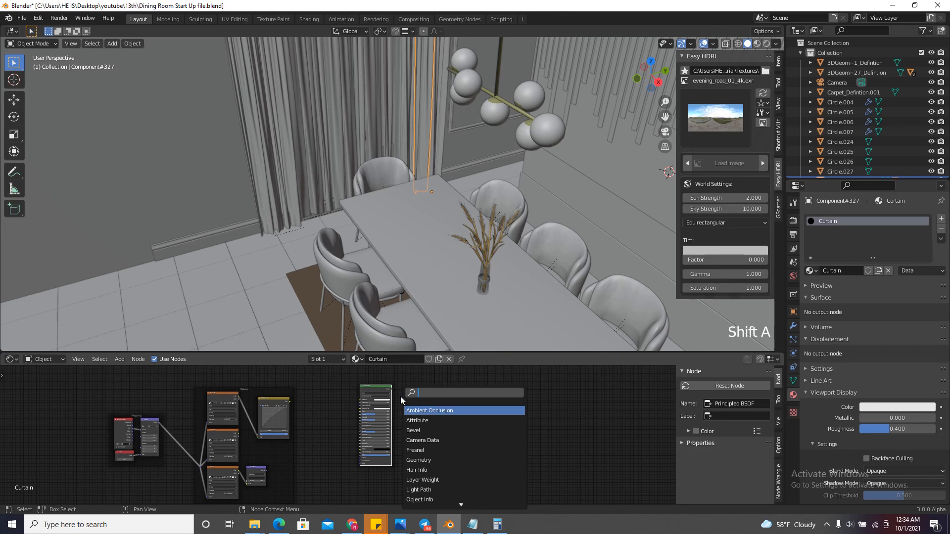
pyautogui.write('mate')
pyautogui.click(426, 411)
pyautogui.click(431, 412)
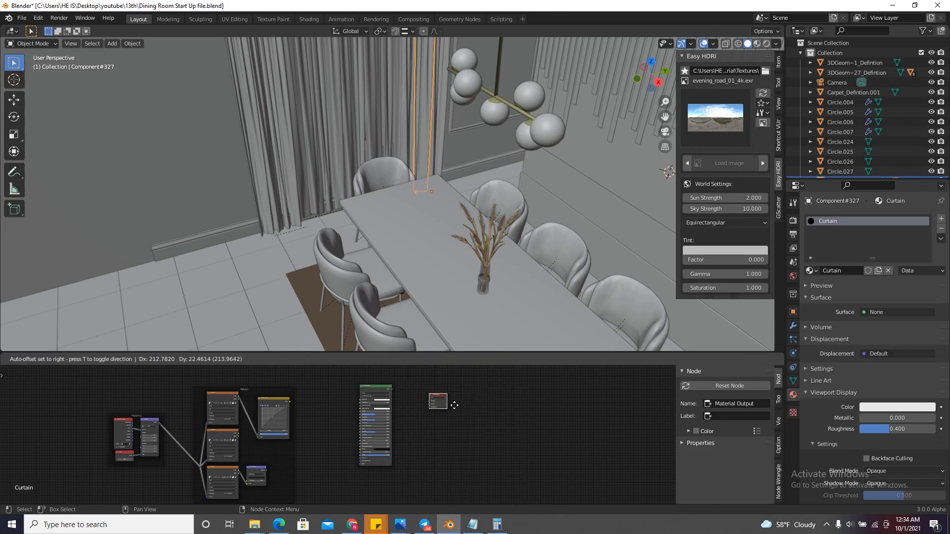
pyautogui.scroll(12, 419, 388)
pyautogui.click(382, 389)
pyautogui.moveTo(382, 389); pyautogui.dragTo(468, 422)
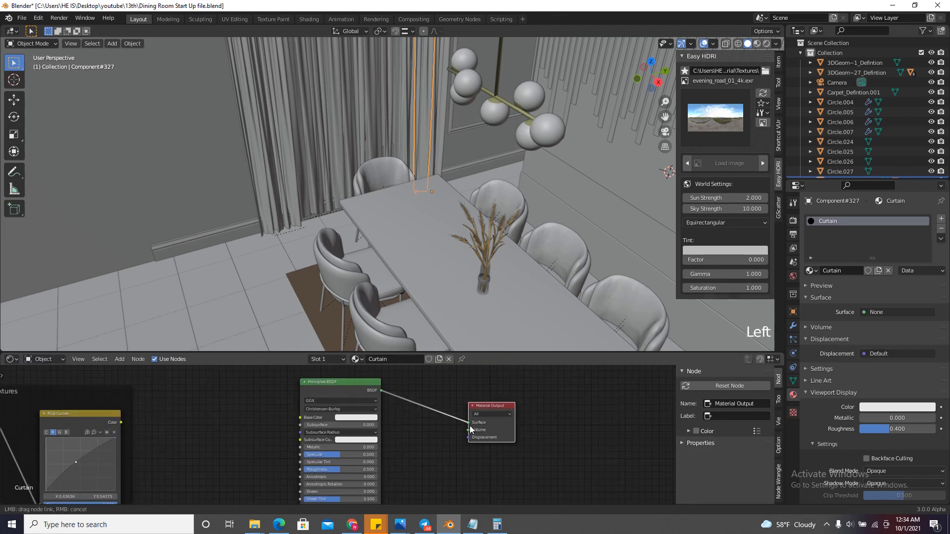
# Connect the RGB Curves color output to the Principled BSDF's Base Color
pyautogui.scroll(-3, 361, 424)
pyautogui.scroll(3, 180, 423)
pyautogui.moveTo(180, 422); pyautogui.dragTo(361, 416)
pyautogui.scroll(-7, 356, 379)
pyautogui.scroll(6, 274, 461)
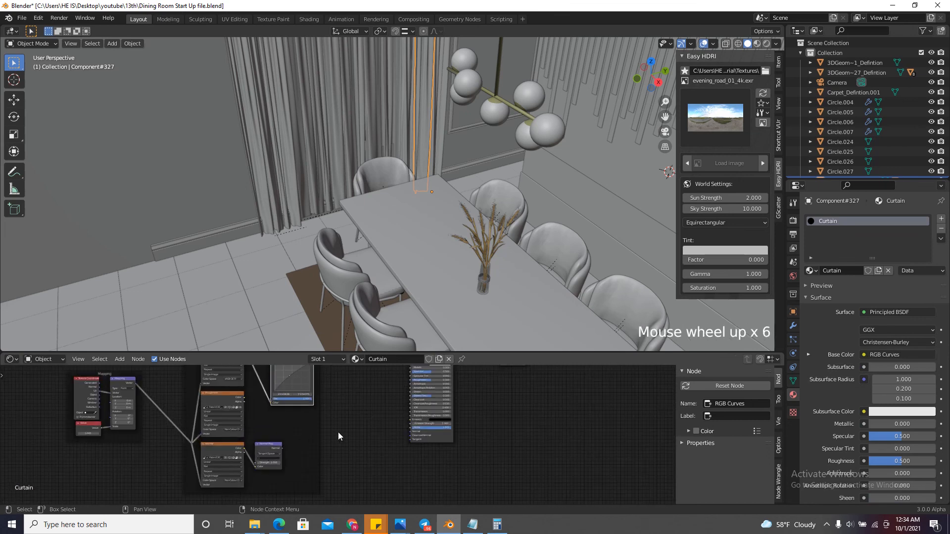
# Connect the Normal Map to the Principled BSDF's Normal input and the roughness texture's color to its Roughness input
pyautogui.scroll(9, 247, 455)
pyautogui.moveTo(257, 456); pyautogui.dragTo(518, 422)
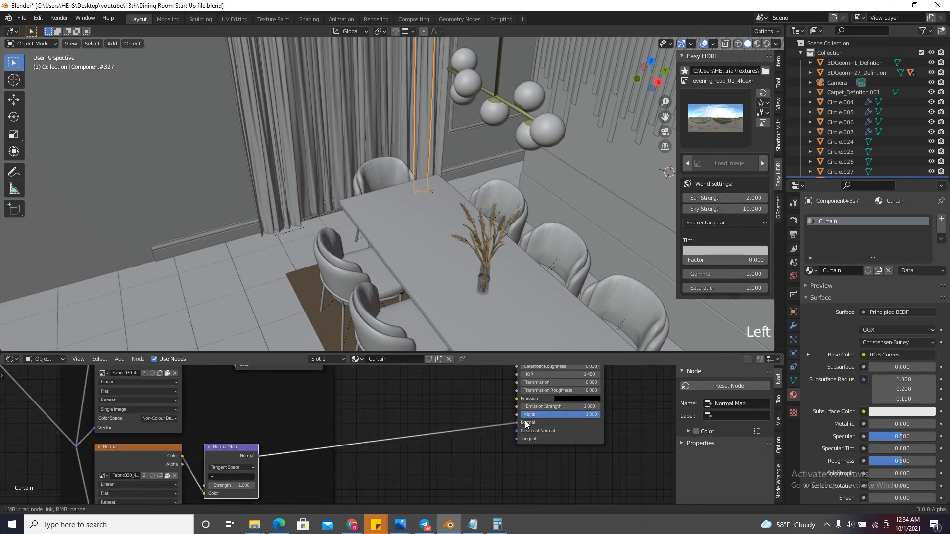
pyautogui.scroll(-7, 320, 500)
pyautogui.scroll(5, 383, 393)
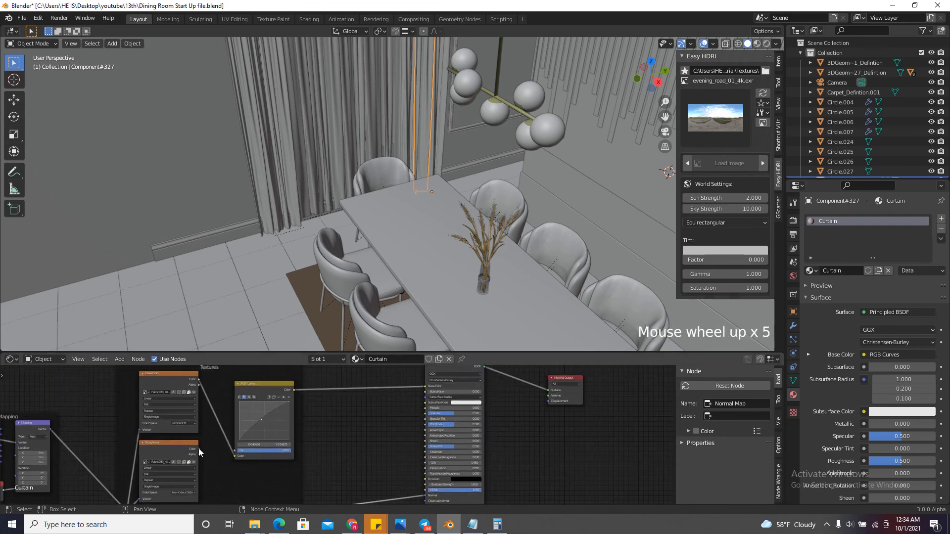
pyautogui.moveTo(199, 449); pyautogui.dragTo(426, 425)
pyautogui.scroll(-2, 405, 434)
pyautogui.scroll(-8, 440, 128)
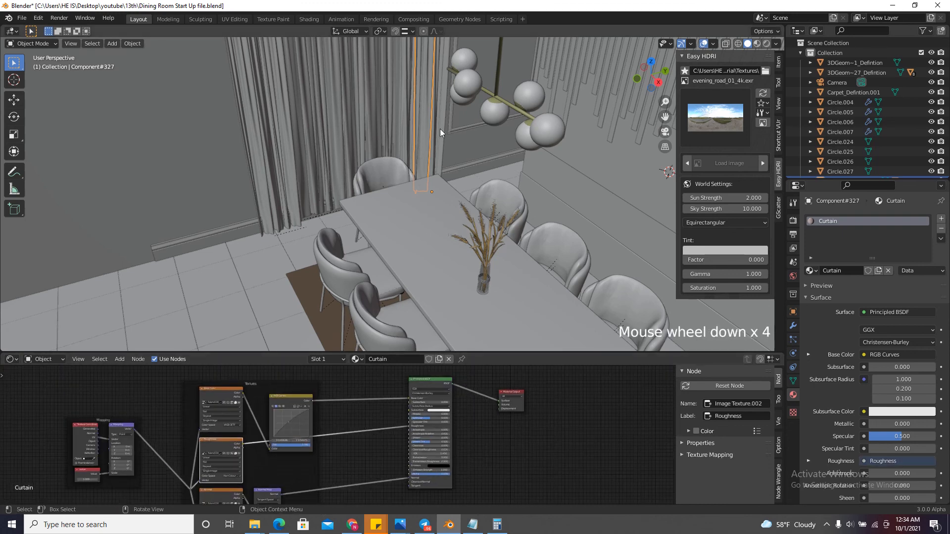
# Isolate the curtain panel in local view and show it in material preview shading
pyautogui.scroll(4, 444, 117)
pyautogui.press('KP_Divide')
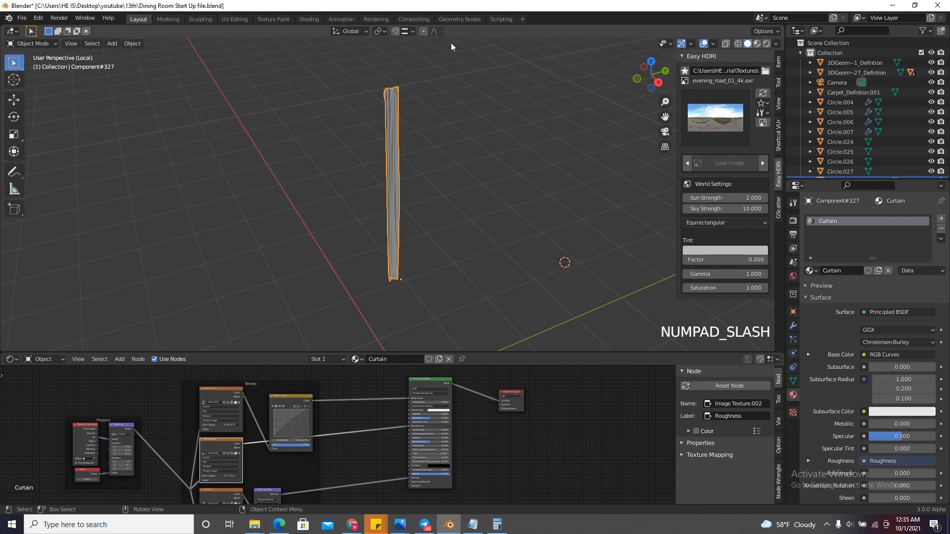
pyautogui.scroll(5, 408, 71)
pyautogui.click(757, 44)
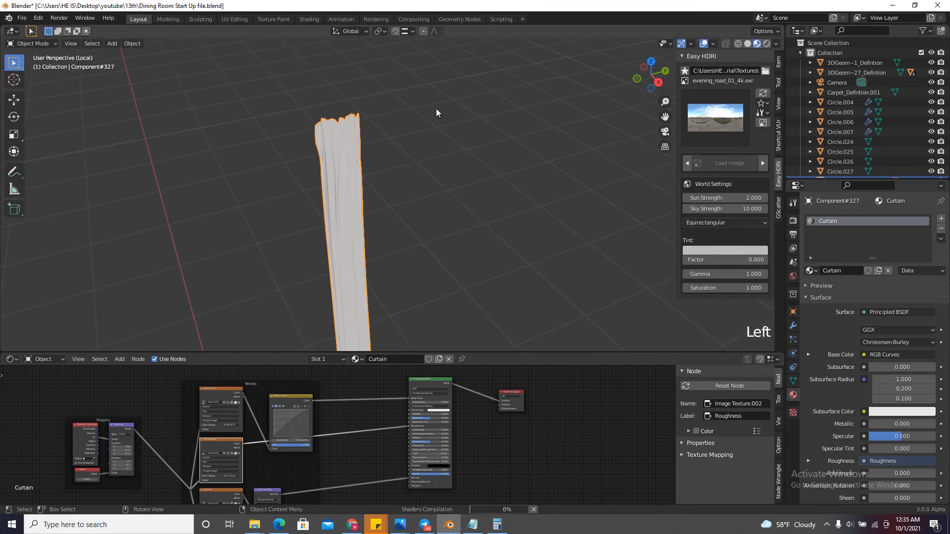
pyautogui.scroll(2, 352, 167)
pyautogui.scroll(4, 352, 167)
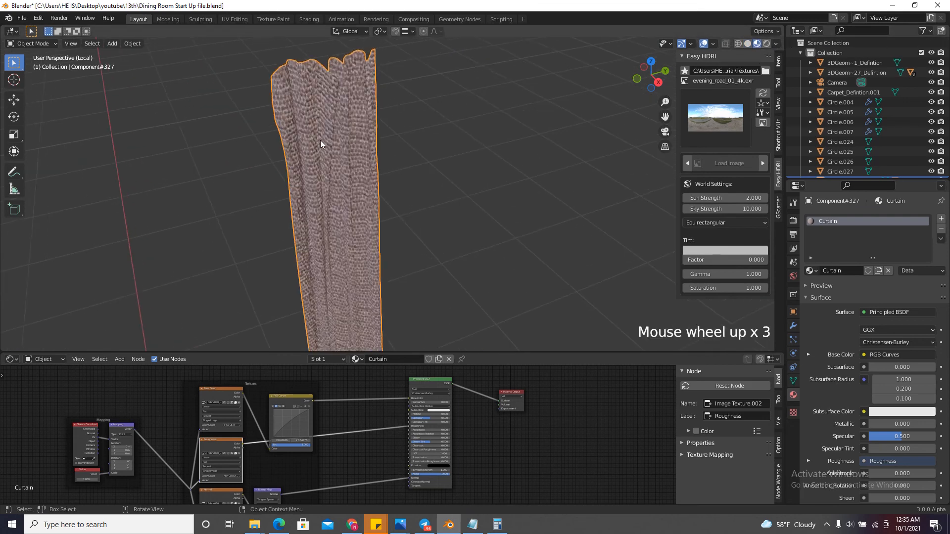
pyautogui.scroll(-4, 363, 171)
pyautogui.moveTo(663, 66); pyautogui.dragTo(643, 53)
pyautogui.scroll(-4, 444, 165)
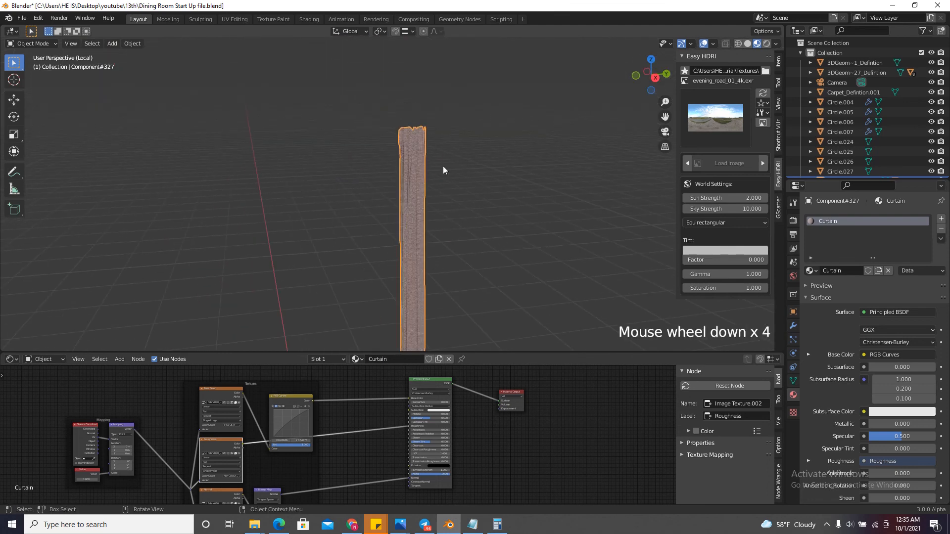
# Unwrap the curtain panel's whole mesh with Smart UV Project and return to Object Mode
pyautogui.press('Tab')
pyautogui.scroll(3, 411, 148)
pyautogui.press('u')
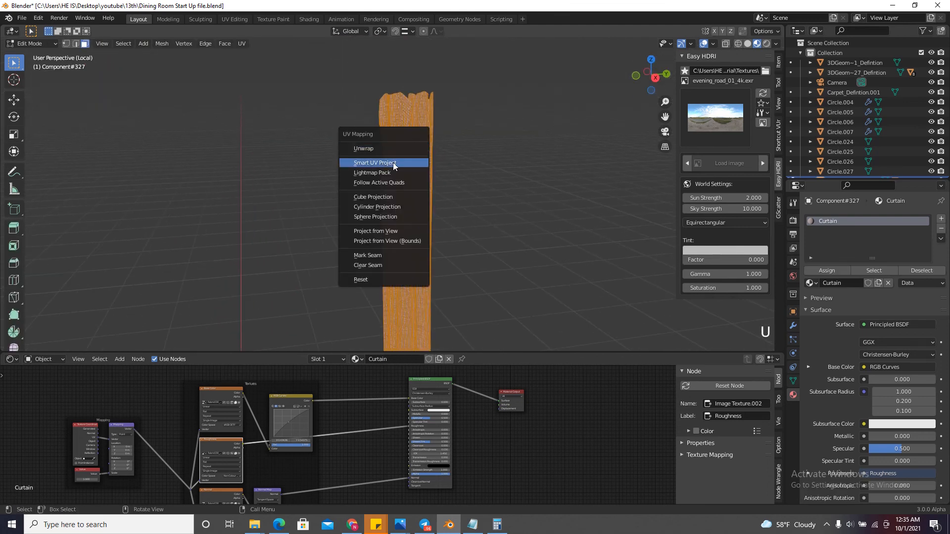
pyautogui.click(393, 163)
pyautogui.click(396, 241)
pyautogui.scroll(2, 396, 241)
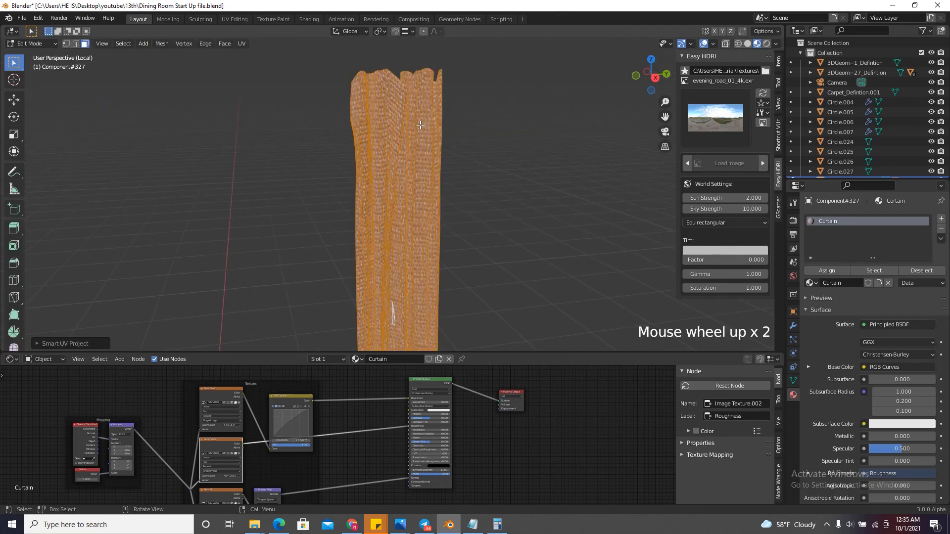
pyautogui.moveTo(651, 75); pyautogui.dragTo(556, 121)
pyautogui.press('Tab')
pyautogui.scroll(2, 540, 124)
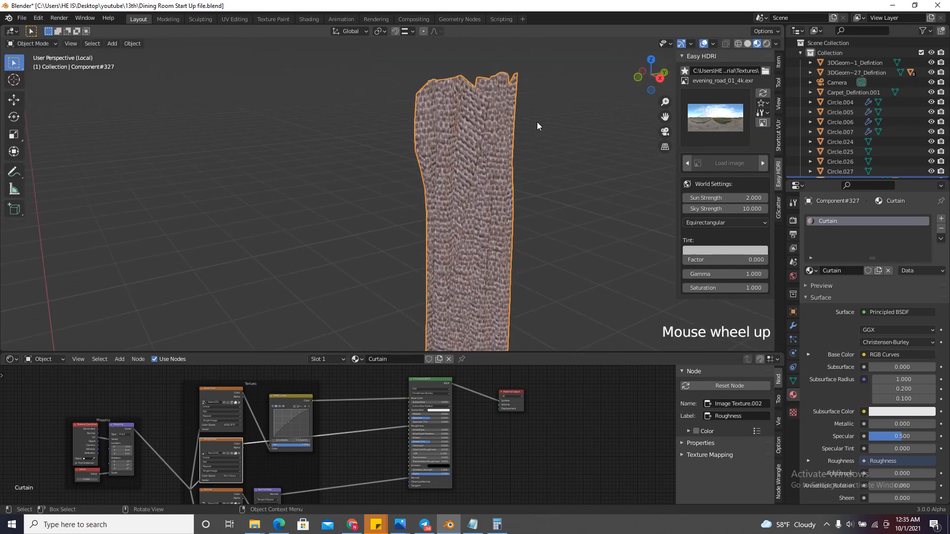
# Try a texture scale of 5 in the Curtain material's Value node, ending with 8
pyautogui.moveTo(638, 77); pyautogui.dragTo(639, 53)
pyautogui.scroll(2, 501, 238)
pyautogui.scroll(-6, 262, 424)
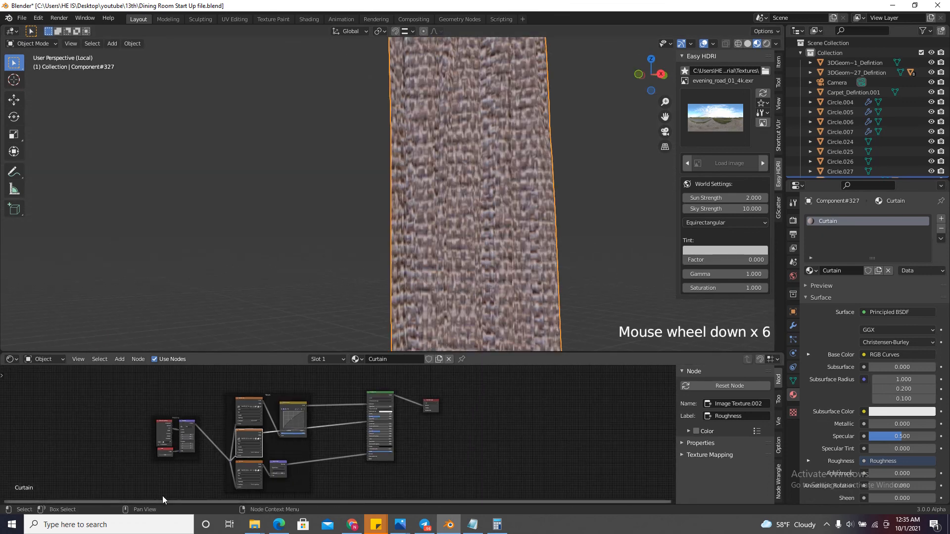
pyautogui.scroll(14, 173, 396)
pyautogui.click(179, 414)
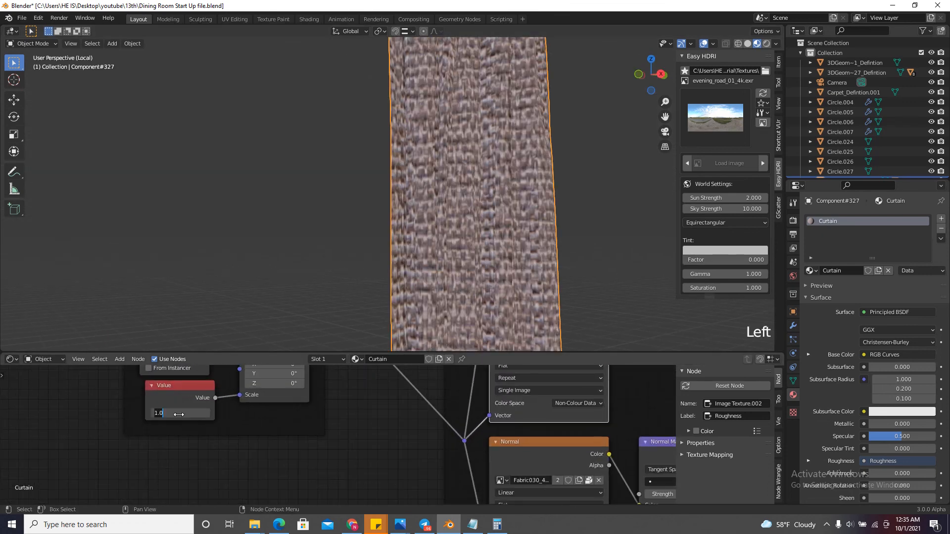
pyautogui.write('5.1')
pyautogui.press('Return')
pyautogui.doubleClick(171, 414)
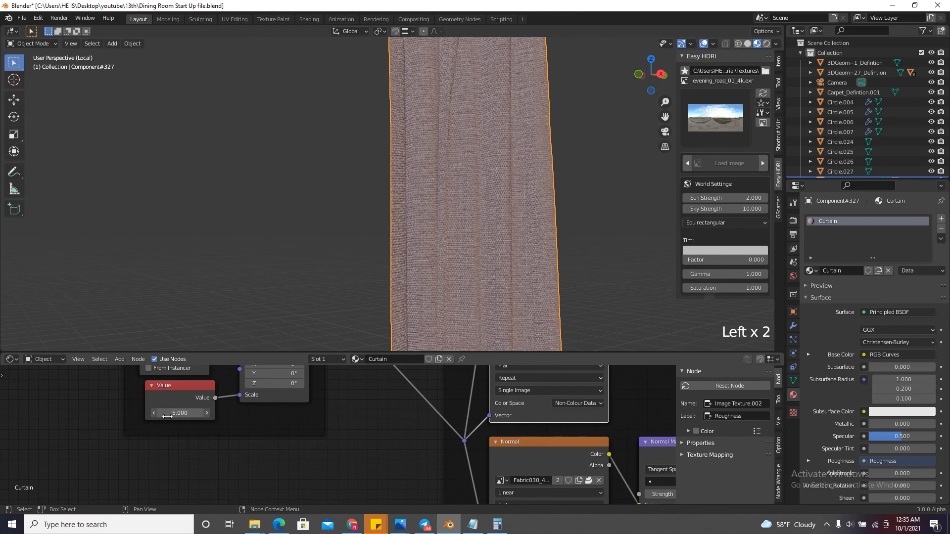
pyautogui.write('8')
pyautogui.press('Return')
pyautogui.scroll(-2, 520, 124)
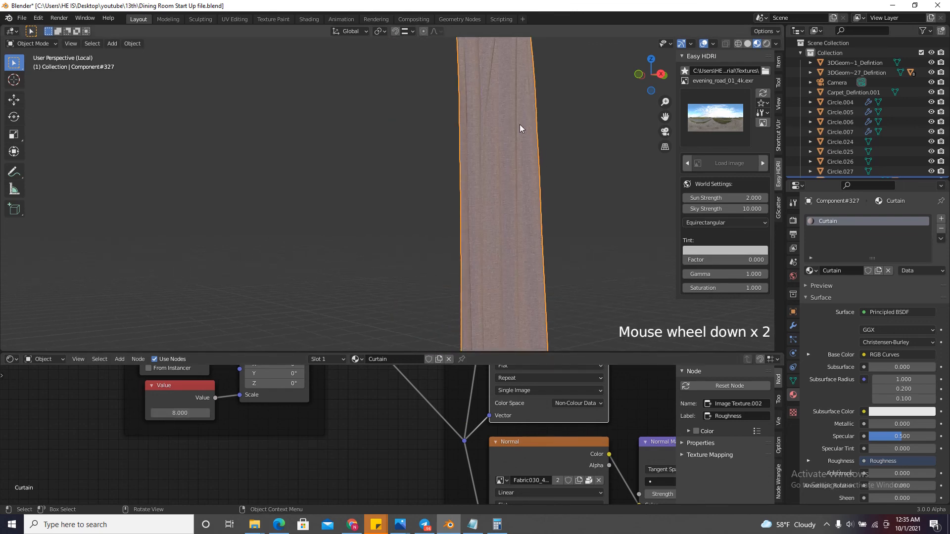
pyautogui.moveTo(652, 75)
pyautogui.mouseDown()
pyautogui.moveTo(649, 111)
pyautogui.moveTo(658, 80)
pyautogui.mouseUp()
pyautogui.scroll(-20, 255, 450)
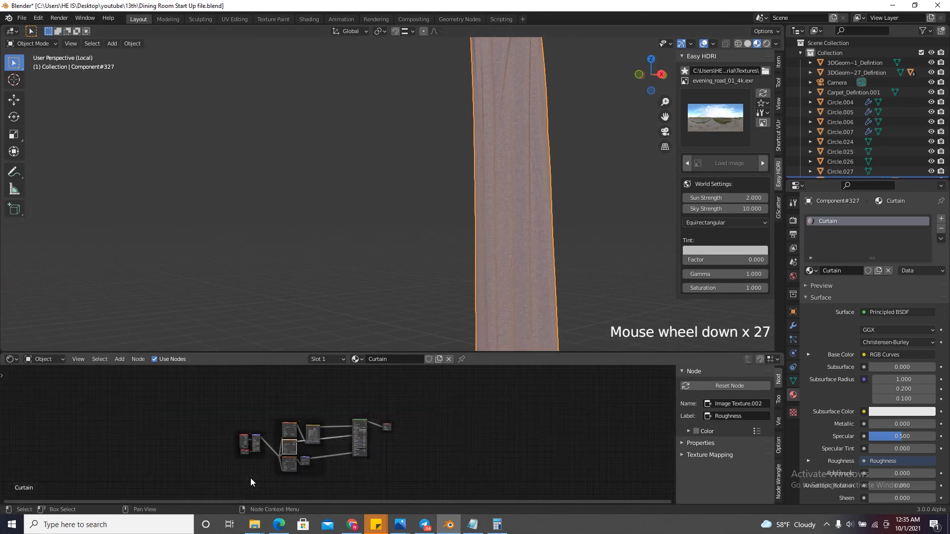
# Move the Material Output away from the Principled BSDF and add a Transparent BSDF node above them
pyautogui.scroll(13, 285, 458)
pyautogui.click(271, 478)
pyautogui.press('g')
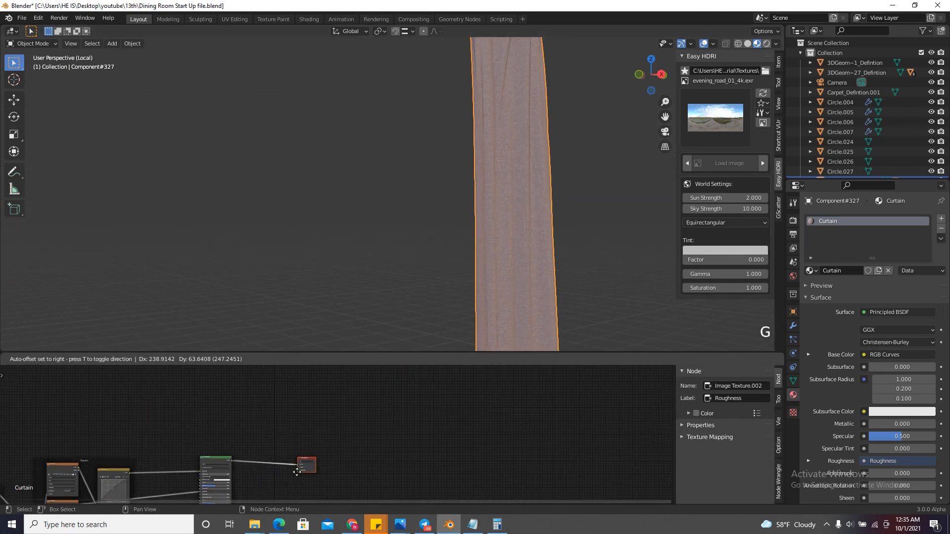
pyautogui.click(321, 471)
pyautogui.hotkey('shift', 'a')
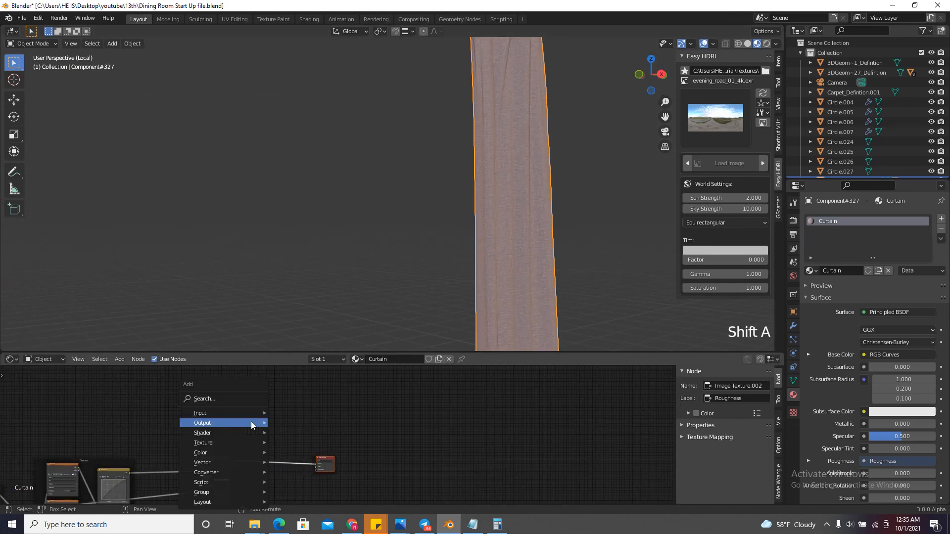
pyautogui.click(237, 401)
pyautogui.write('tr')
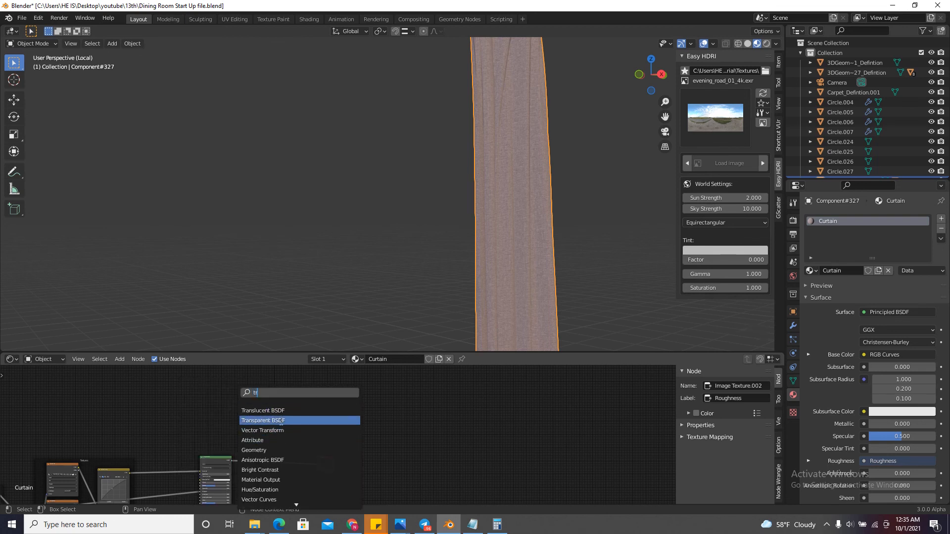
pyautogui.click(281, 422)
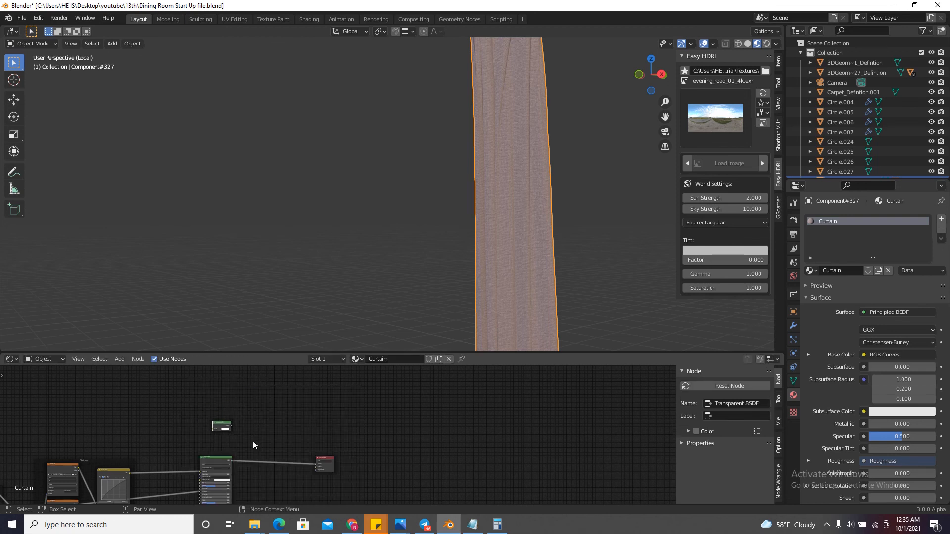
pyautogui.click(253, 441)
# Insert a Mix Shader between the Principled BSDF and Material Output, and connect the Transparent BSDF to its second shader input
pyautogui.hotkey('shift', 'a')
pyautogui.click(227, 400)
pyautogui.write('mix')
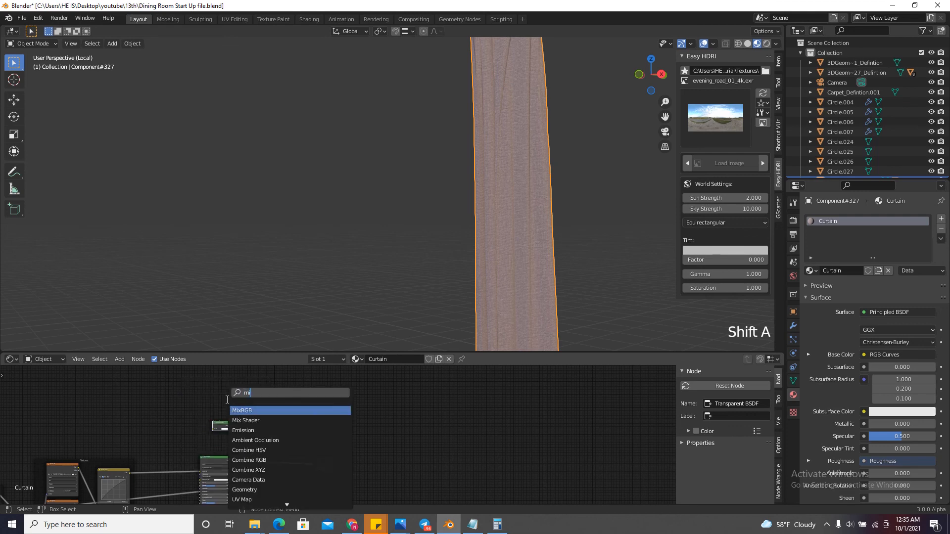
pyautogui.click(258, 423)
pyautogui.click(292, 463)
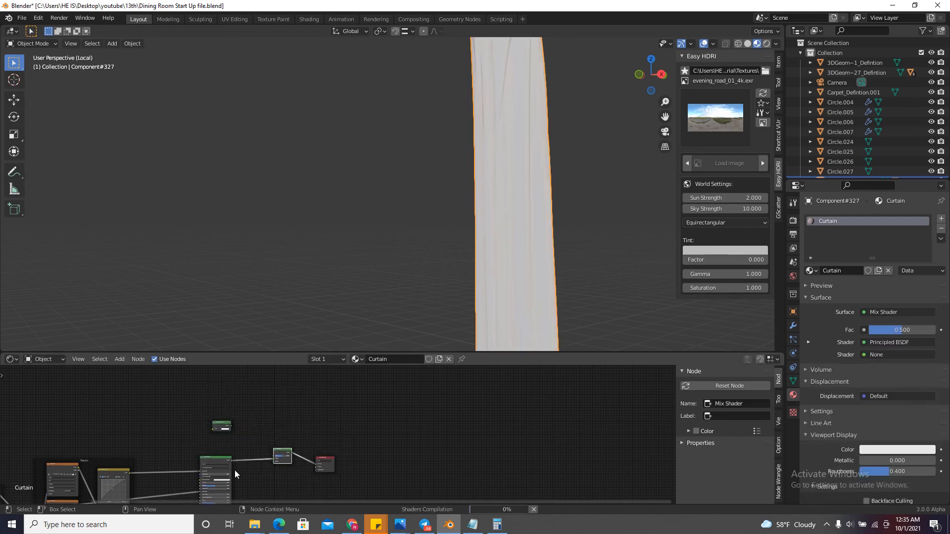
pyautogui.scroll(10, 235, 470)
pyautogui.moveTo(230, 404); pyautogui.dragTo(322, 482)
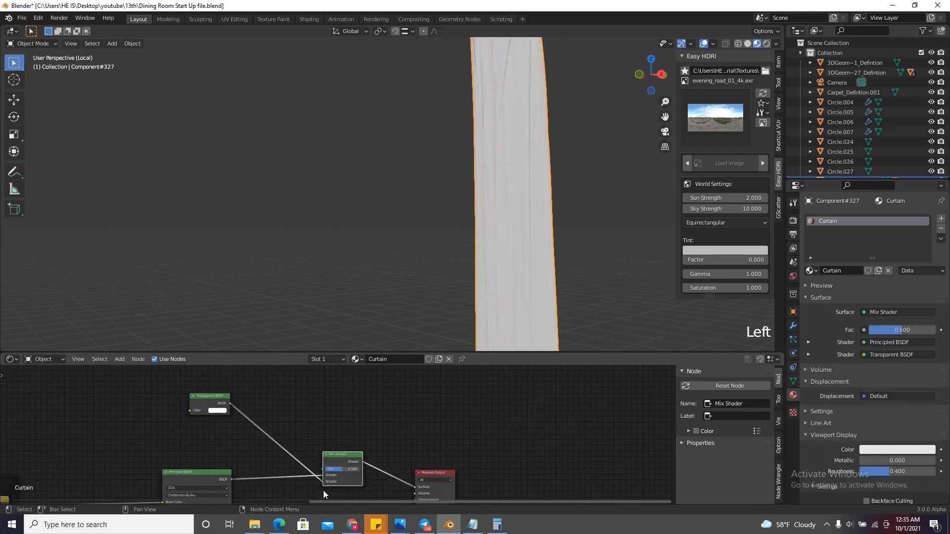
# Set the Mix Shader factor to 0.642 and examine the curtain fabric up close
pyautogui.scroll(10, 324, 490)
pyautogui.moveTo(349, 453)
pyautogui.mouseDown()
pyautogui.moveTo(304, 432)
pyautogui.moveTo(393, 461)
pyautogui.moveTo(343, 441)
pyautogui.moveTo(362, 448)
pyautogui.moveTo(341, 452)
pyautogui.mouseUp()
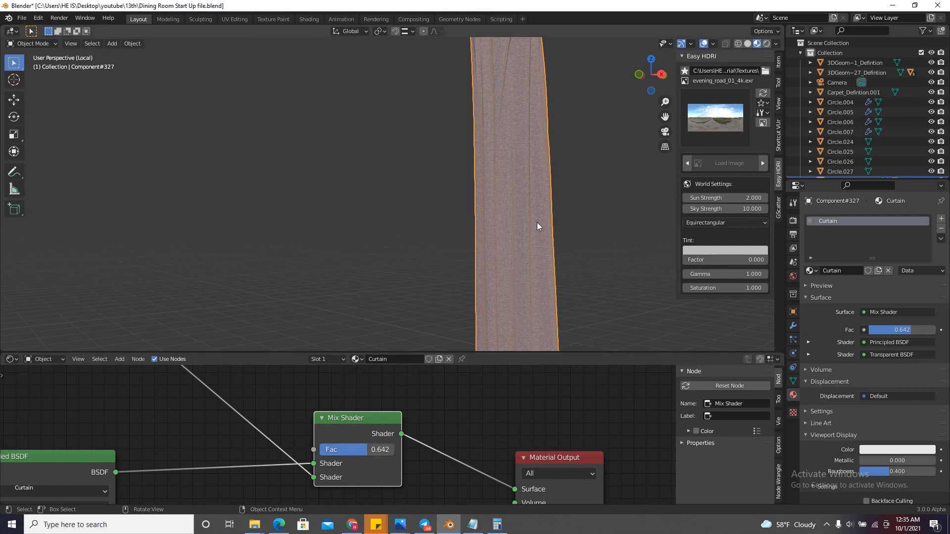
pyautogui.scroll(-4, 537, 131)
pyautogui.scroll(8, 535, 200)
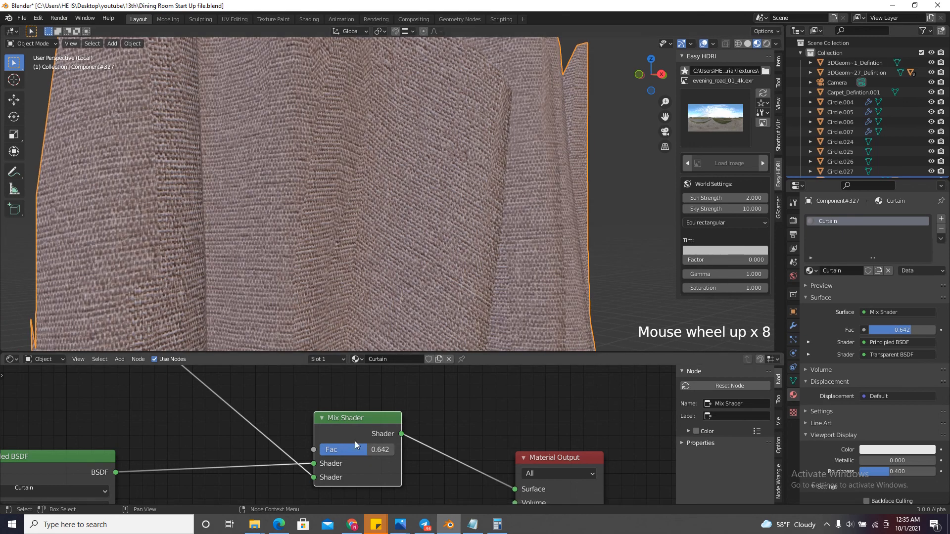
pyautogui.scroll(-7, 391, 436)
pyautogui.scroll(10, 410, 429)
pyautogui.scroll(-6, 384, 483)
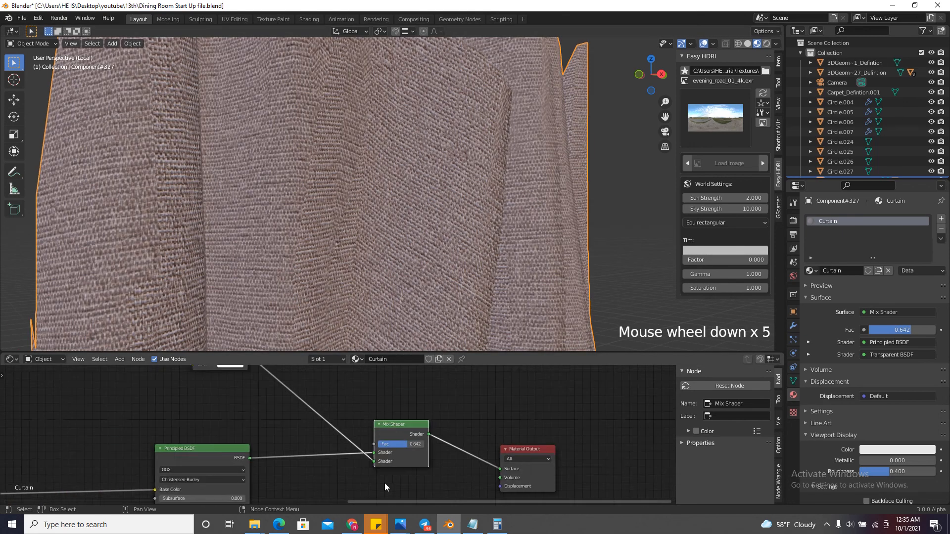
# Raise the Curtain material's Mix Shader factor to 1.000 and check the whole curtain panel
pyautogui.scroll(5, 403, 451)
pyautogui.moveTo(400, 447); pyautogui.dragTo(464, 457)
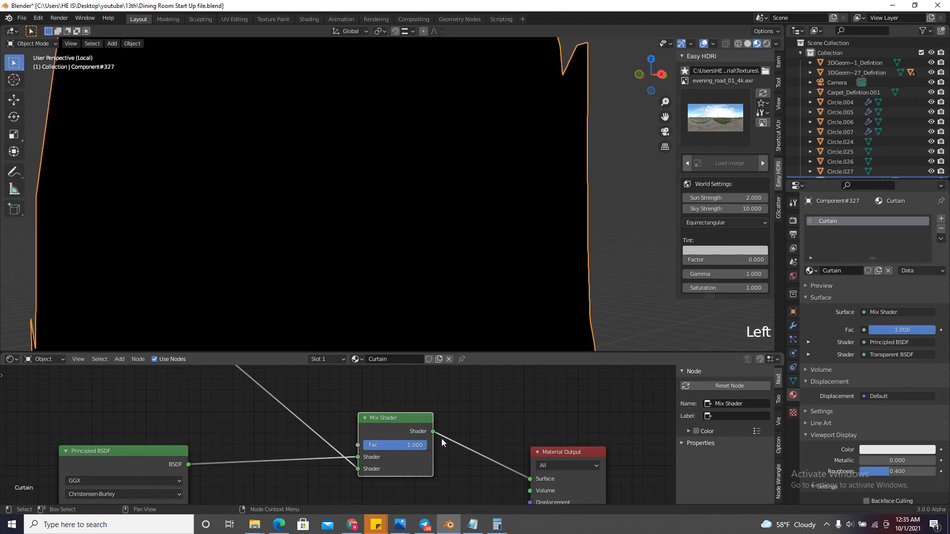
pyautogui.scroll(-3, 416, 450)
pyautogui.scroll(-10, 474, 174)
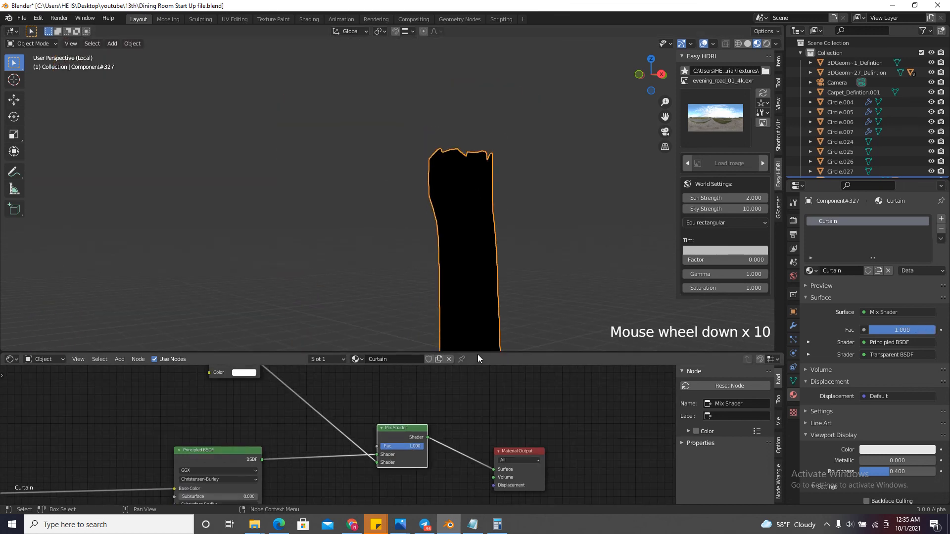
# Lower the mix factor of the Curtain material's Mix Shader to 0
pyautogui.scroll(-6, 290, 431)
pyautogui.scroll(6, 215, 385)
pyautogui.scroll(-6, 388, 500)
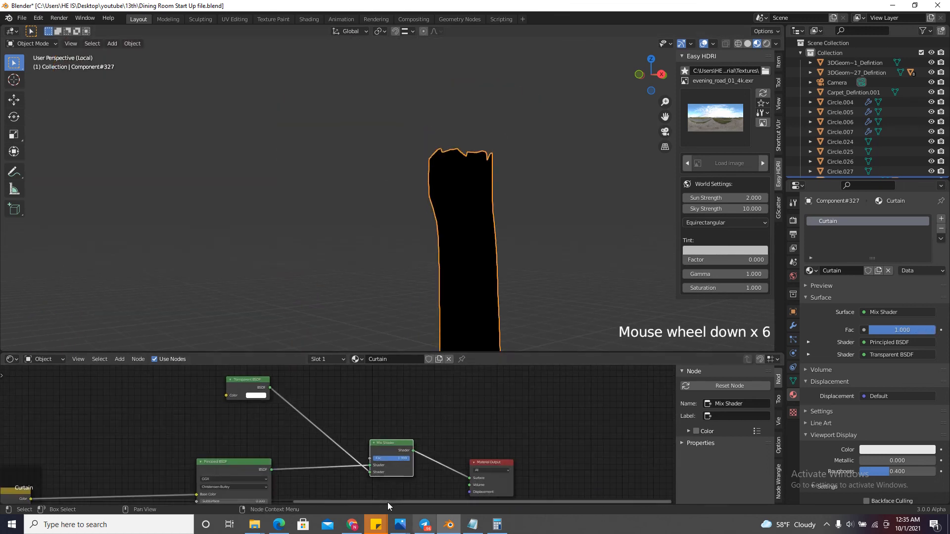
pyautogui.scroll(4, 388, 459)
pyautogui.moveTo(388, 459); pyautogui.dragTo(343, 459)
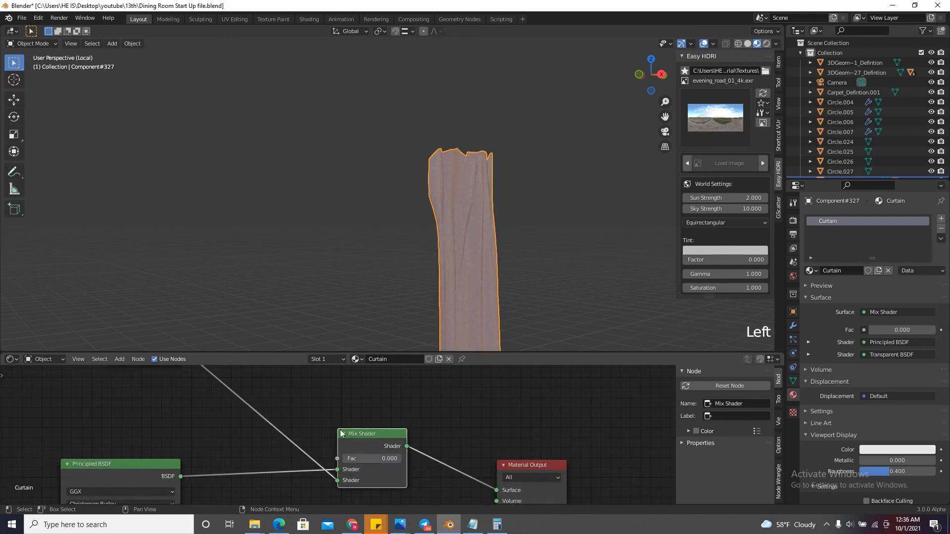
# Examine the Curtain material's texture and RGB Curves nodes together with the fabric weave on the curtain
pyautogui.scroll(-14, 402, 377)
pyautogui.scroll(-4, 402, 377)
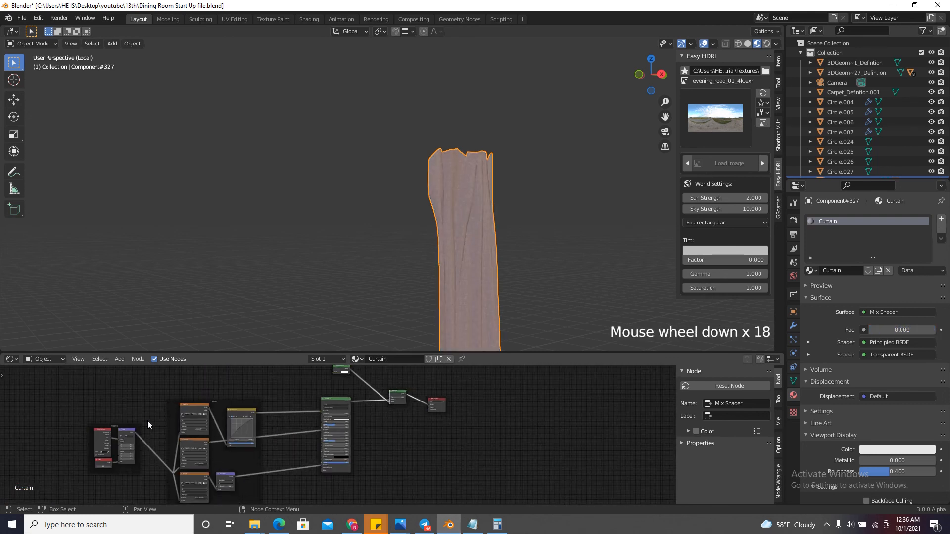
pyautogui.scroll(2, 349, 429)
pyautogui.scroll(10, 437, 242)
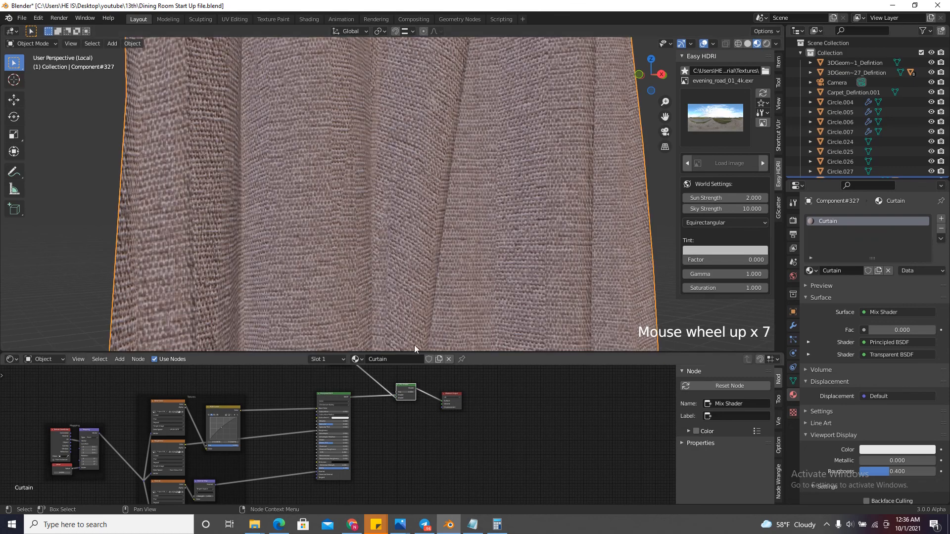
pyautogui.scroll(3, 431, 373)
pyautogui.scroll(-8, 406, 251)
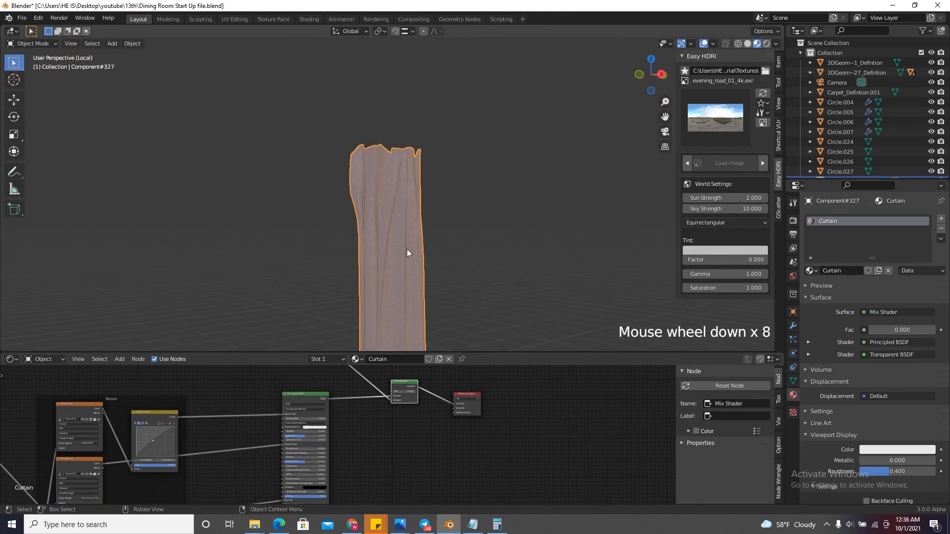
pyautogui.scroll(3, 121, 464)
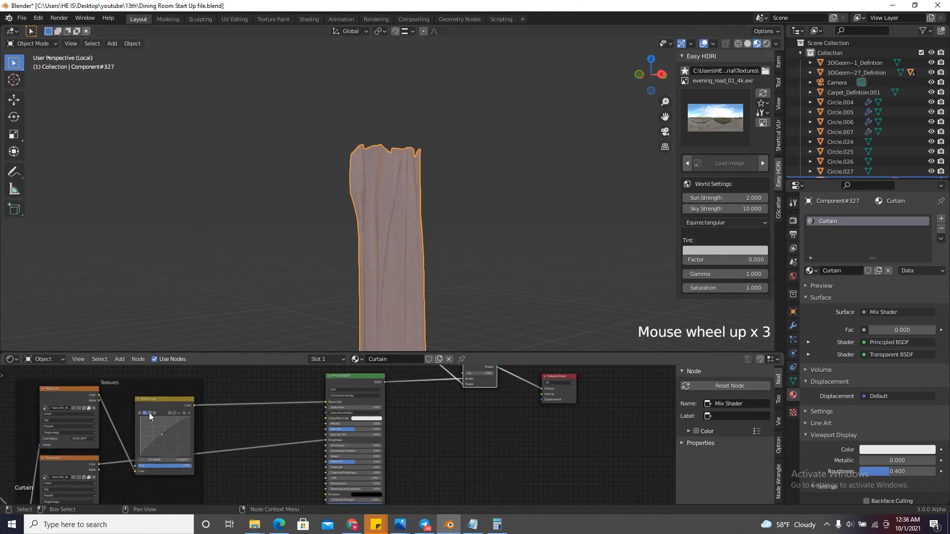
pyautogui.moveTo(150, 413); pyautogui.dragTo(201, 384)
pyautogui.scroll(5, 228, 382)
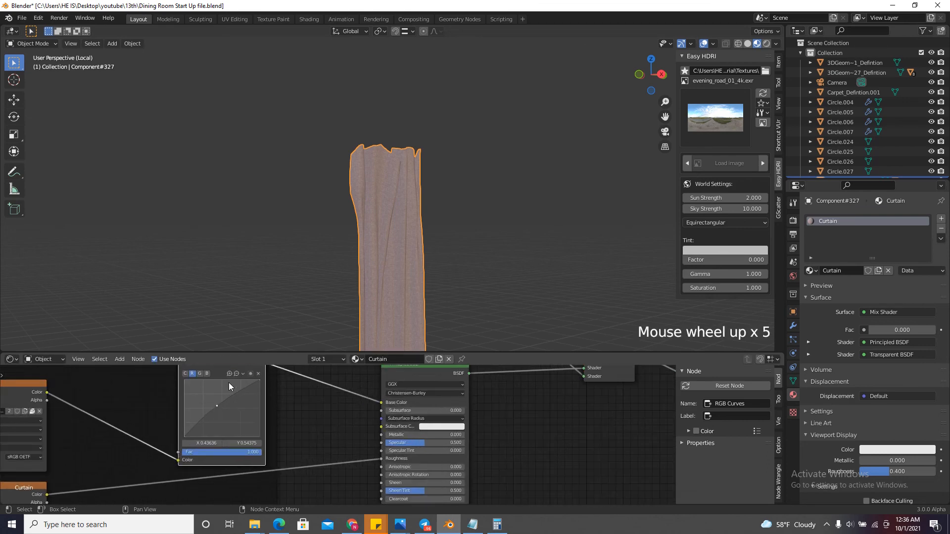
# Exit the curtain's isolated view and look at the whole dining room through the camera
pyautogui.press('KP_0')
pyautogui.press('KP_Divide')
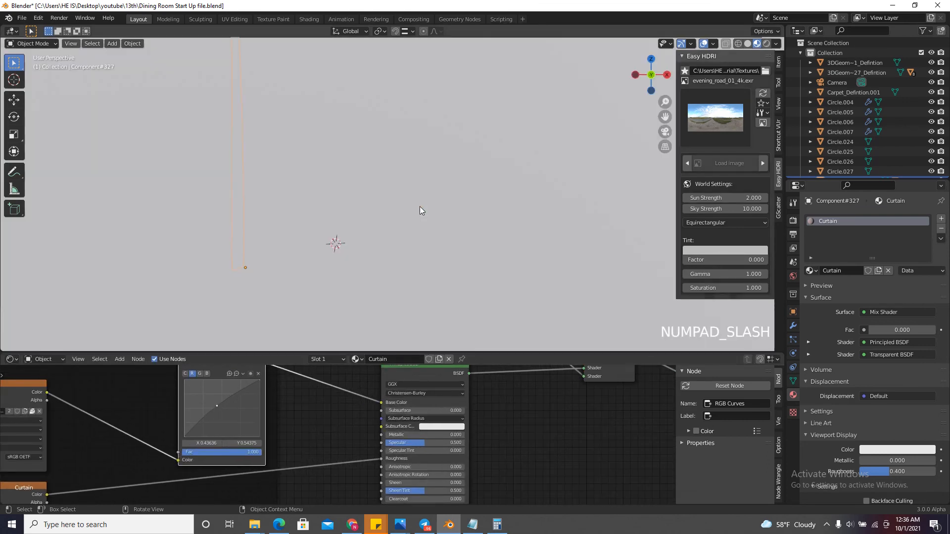
pyautogui.scroll(-14, 394, 211)
pyautogui.scroll(2, 394, 211)
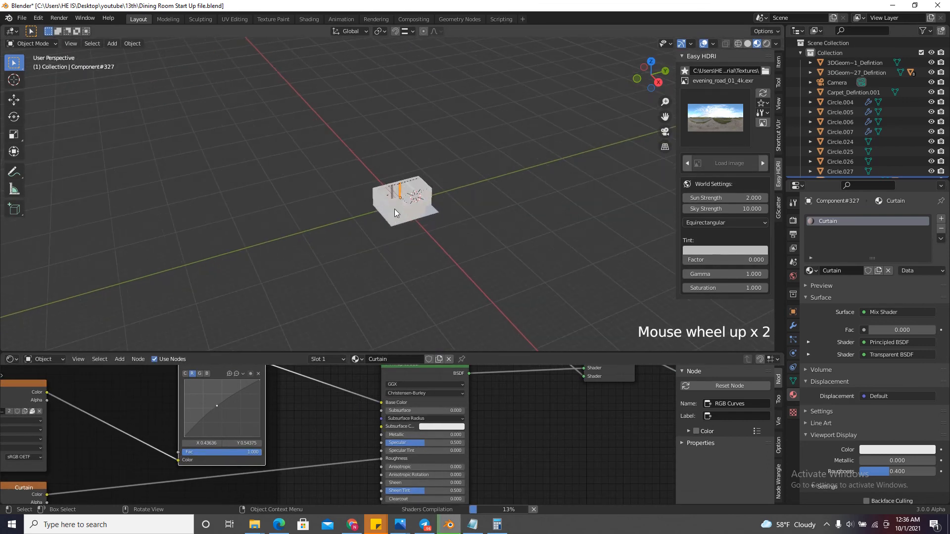
pyautogui.press('KP_0')
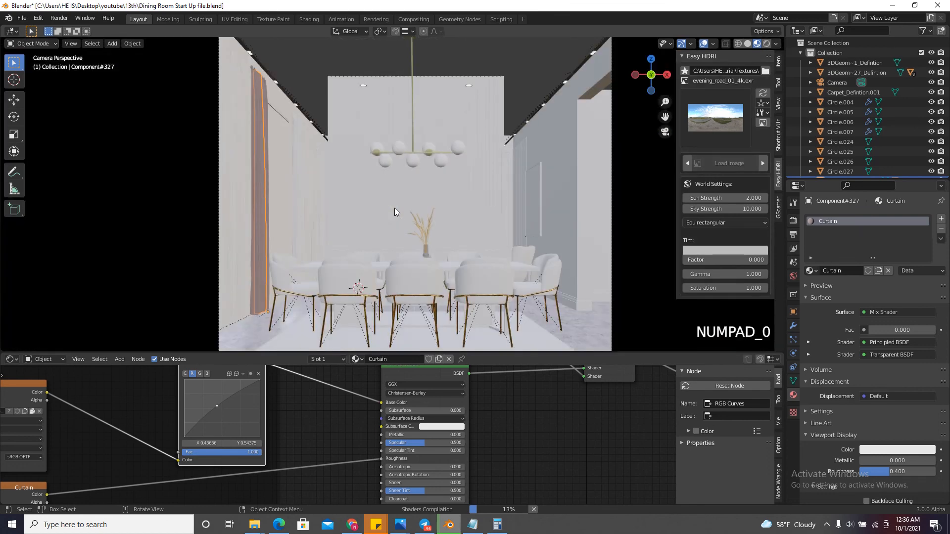
# Hide the viewport overlays and show the dining room in rendered shading
pyautogui.click(496, 96)
pyautogui.hotkey('alt', 'g')
pyautogui.scroll(4, 560, 221)
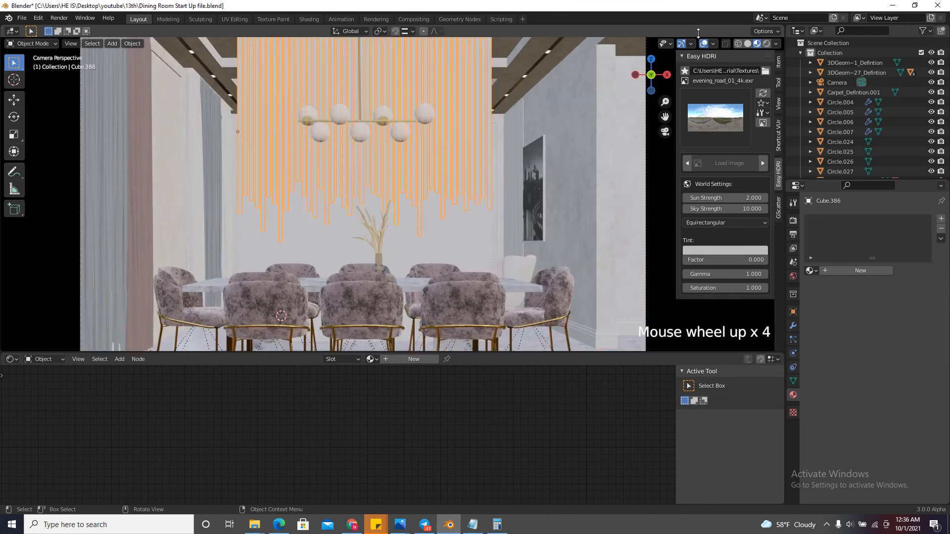
pyautogui.click(704, 44)
pyautogui.scroll(-2, 360, 238)
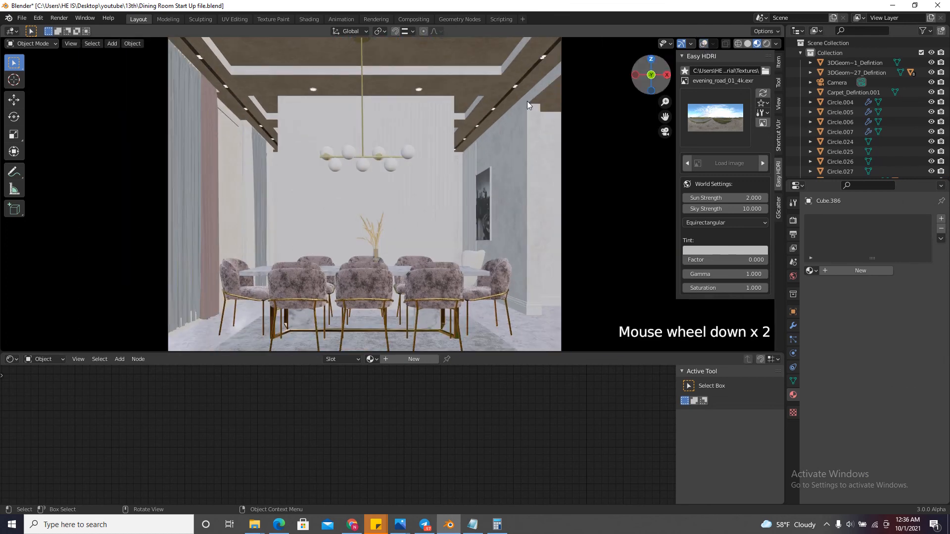
pyautogui.click(768, 43)
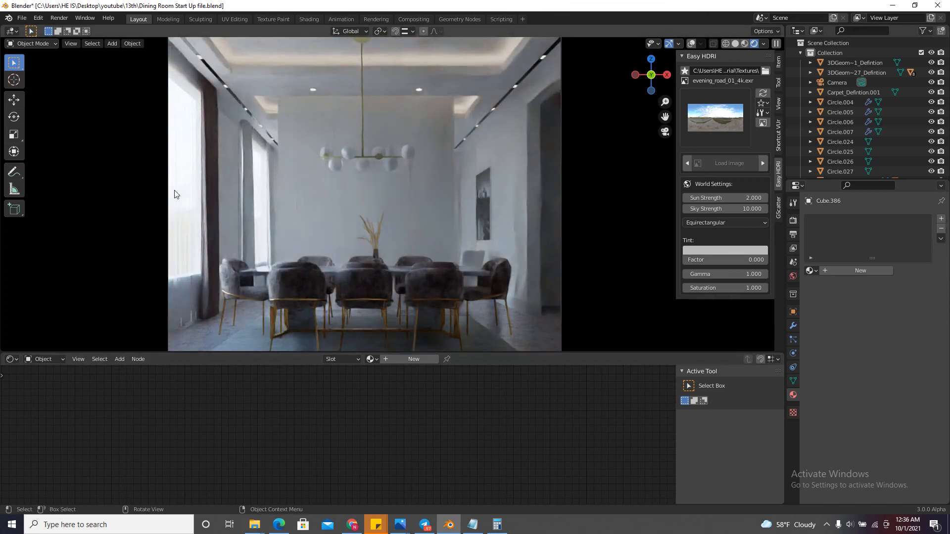
# Select the brown curtain at the near window and raise its Mix Shader factor to 0.383
pyautogui.click(214, 171)
pyautogui.scroll(-13, 384, 456)
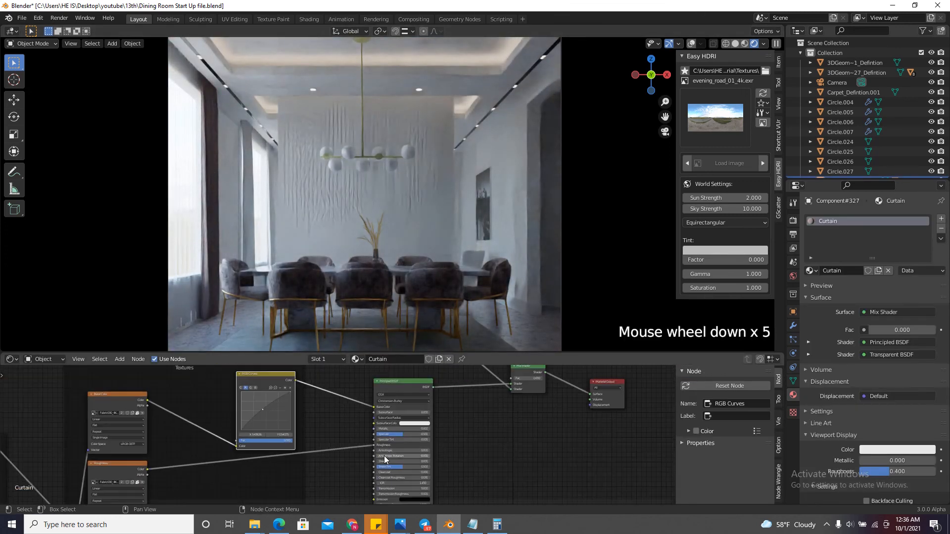
pyautogui.scroll(4, 462, 420)
pyautogui.scroll(20, 463, 420)
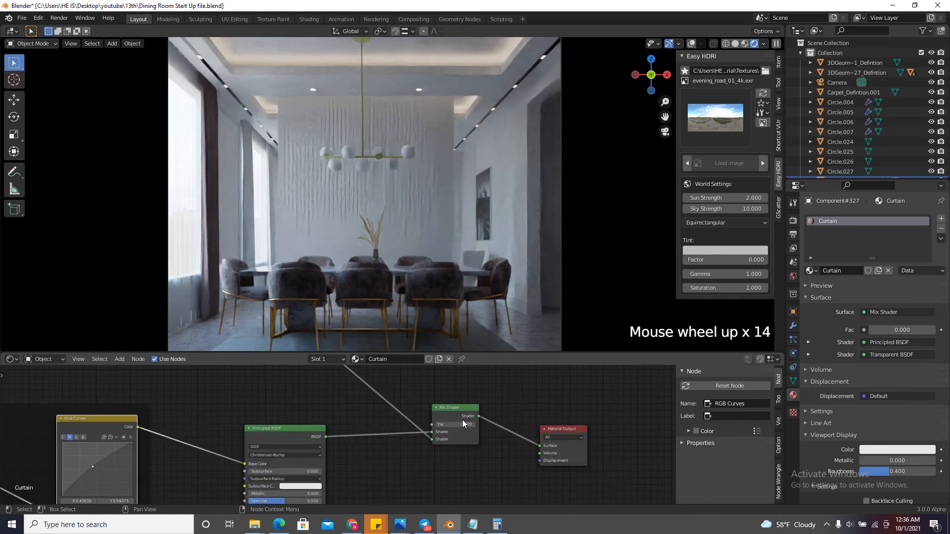
pyautogui.moveTo(460, 433)
pyautogui.mouseDown()
pyautogui.moveTo(486, 435)
pyautogui.moveTo(463, 428)
pyautogui.moveTo(477, 438)
pyautogui.mouseUp()
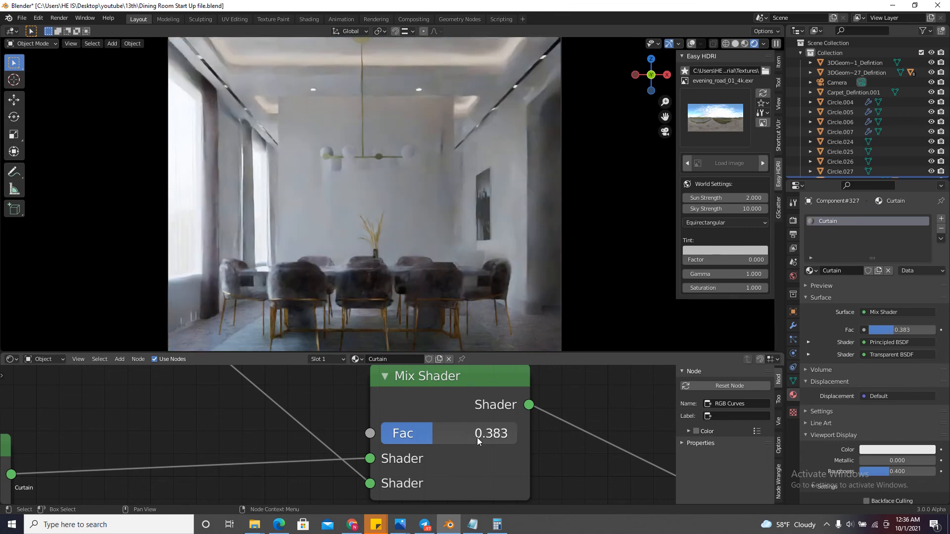
# Try lower Mix Shader factors of 0.333 and 0 while viewing the curtain up close
pyautogui.scroll(9, 212, 252)
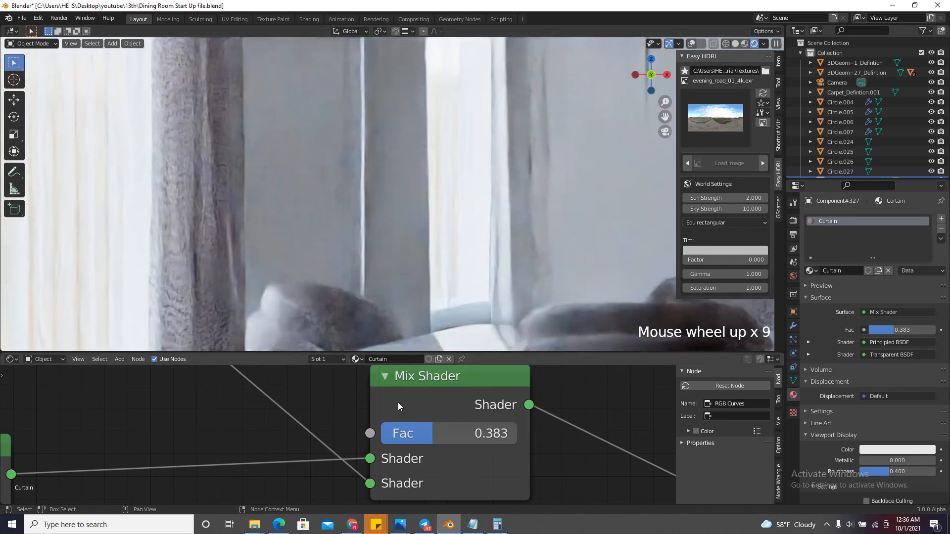
pyautogui.moveTo(479, 438); pyautogui.dragTo(427, 435)
pyautogui.click(426, 432)
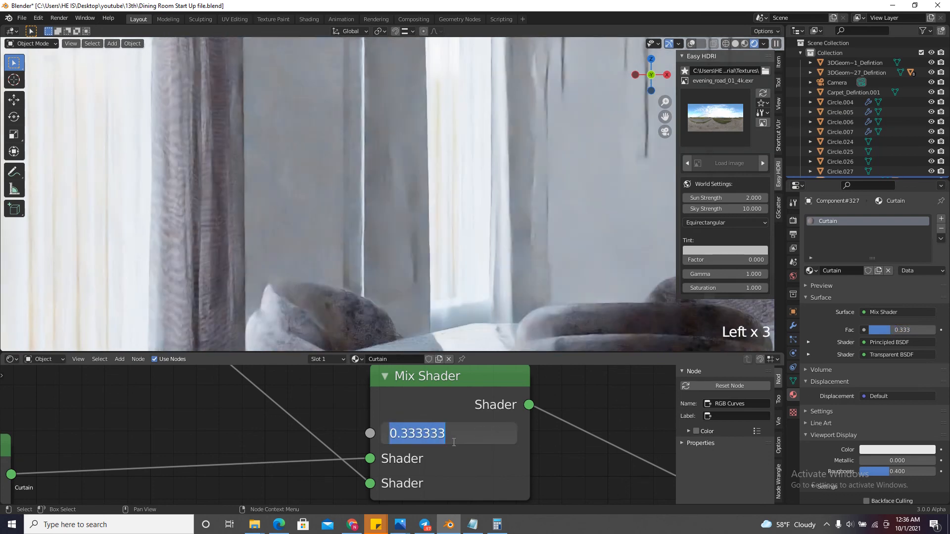
pyautogui.press('Escape')
pyautogui.moveTo(414, 435); pyautogui.dragTo(371, 434)
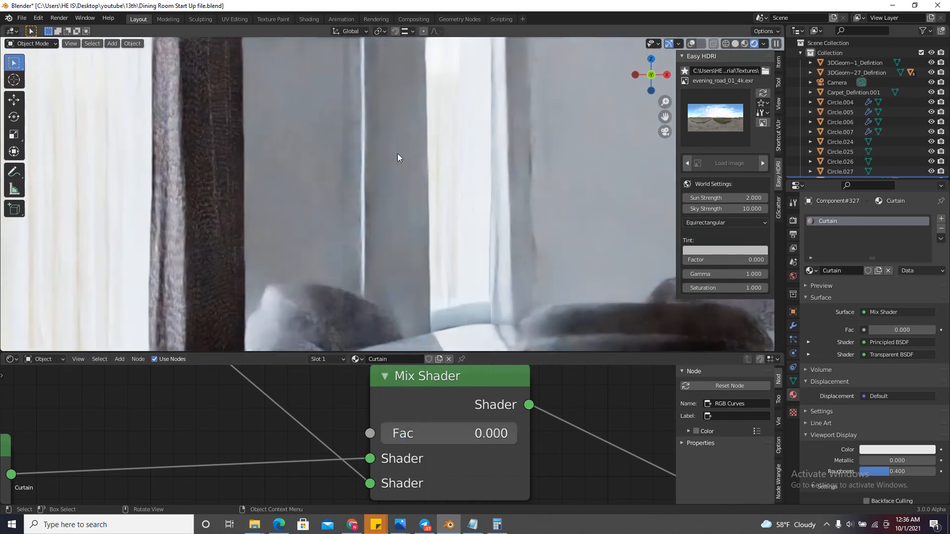
# Set the Curtain material's Mix Shader factor to 0.25
pyautogui.scroll(-4, 332, 215)
pyautogui.click(410, 434)
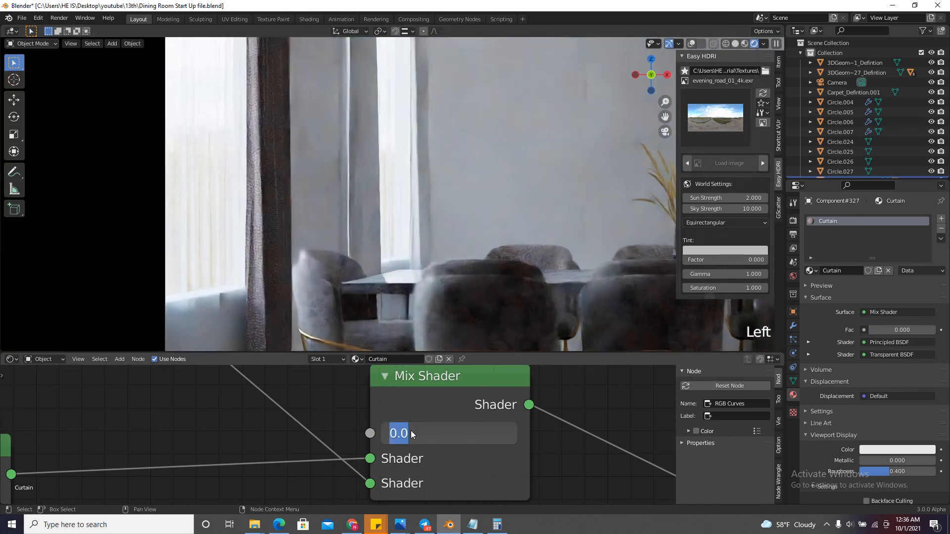
pyautogui.write('.25')
pyautogui.press('Return')
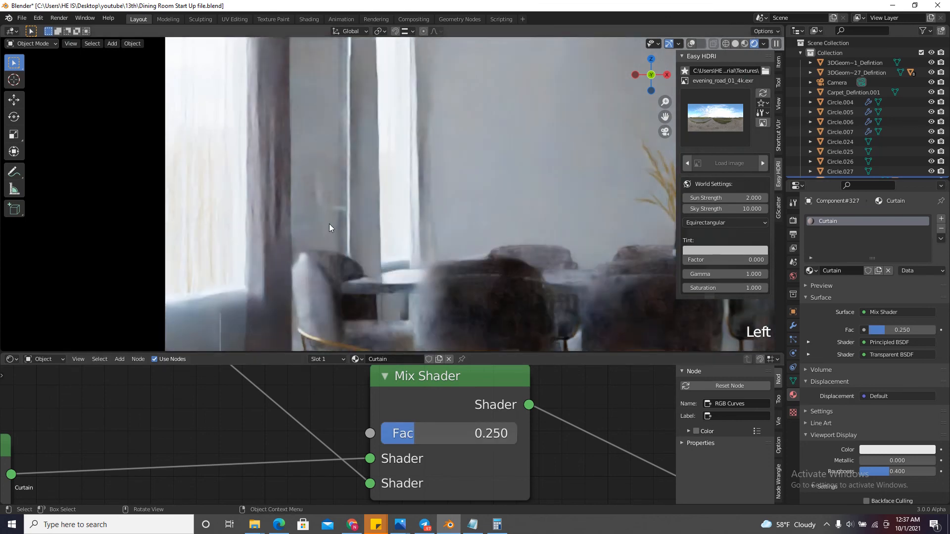
# Switch to solid shading, view the room from above and hide its ceiling plane
pyautogui.click(735, 43)
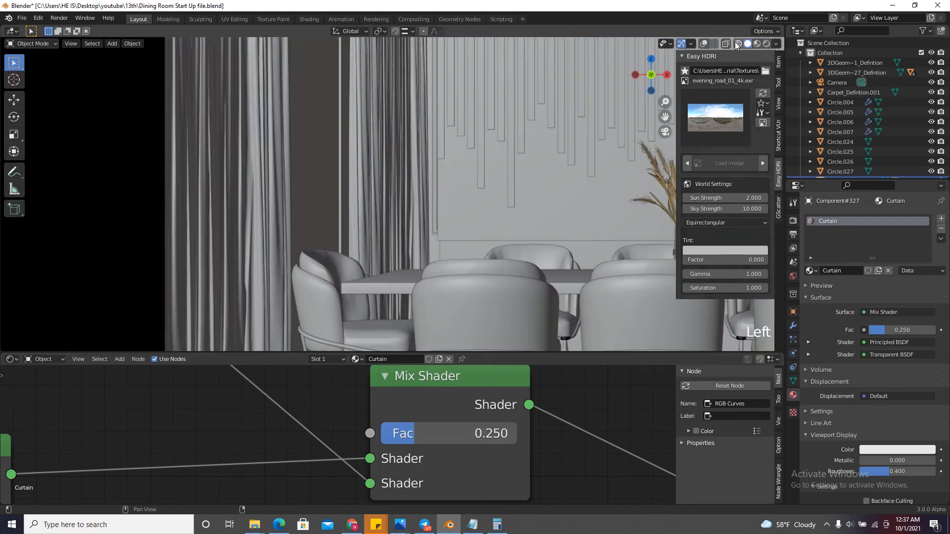
pyautogui.moveTo(658, 74); pyautogui.dragTo(618, 116)
pyautogui.scroll(-7, 462, 196)
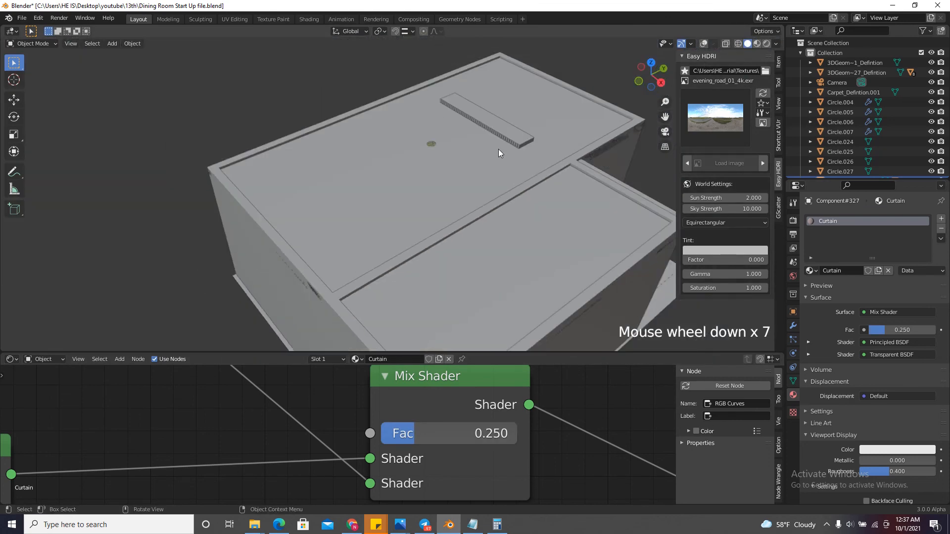
pyautogui.click(473, 160)
pyautogui.press('h')
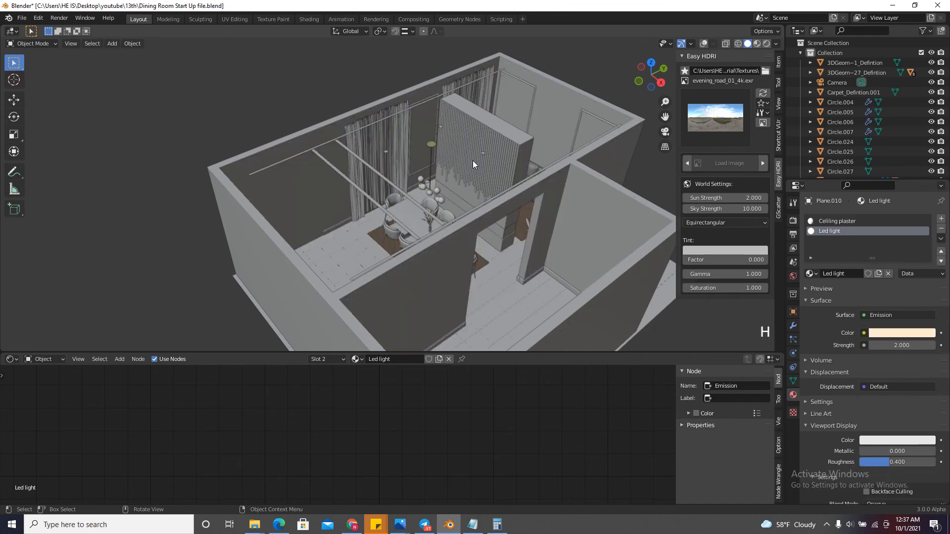
# Switch to material preview shading and show the viewport overlays over the opened room
pyautogui.click(757, 43)
pyautogui.scroll(4, 396, 120)
pyautogui.scroll(-6, 561, 106)
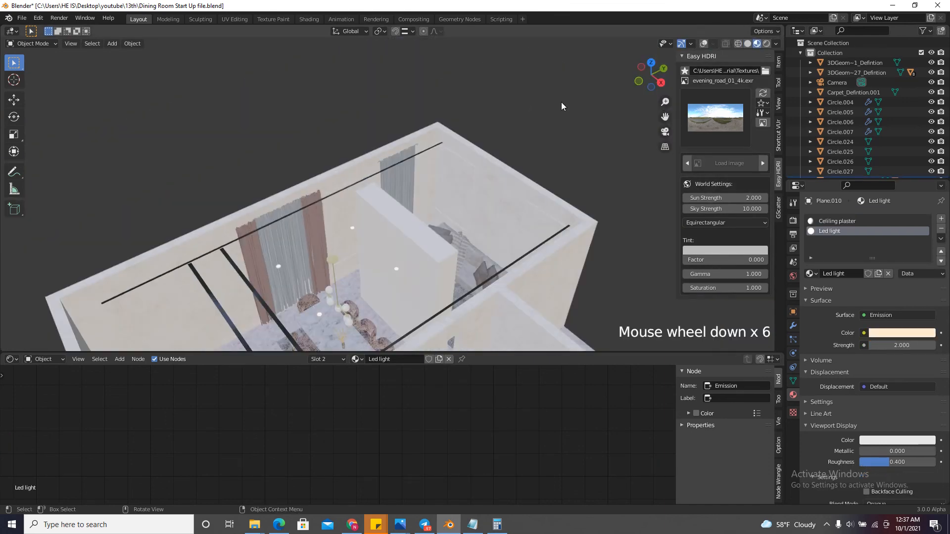
pyautogui.click(704, 43)
pyautogui.scroll(5, 354, 195)
# Assign the near brown curtain's Curtain material to the side panels of the far window's curtain
pyautogui.click(354, 195)
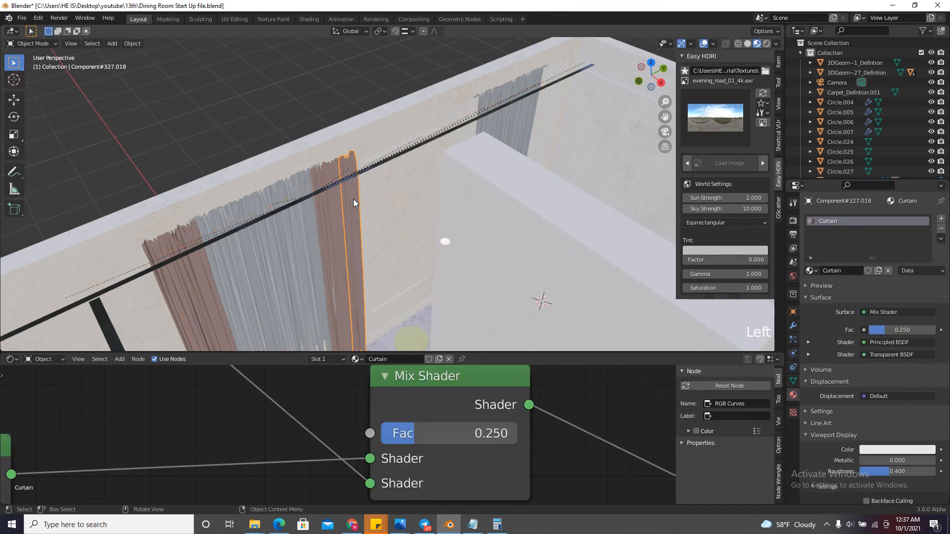
pyautogui.scroll(-3, 489, 186)
pyautogui.scroll(10, 428, 134)
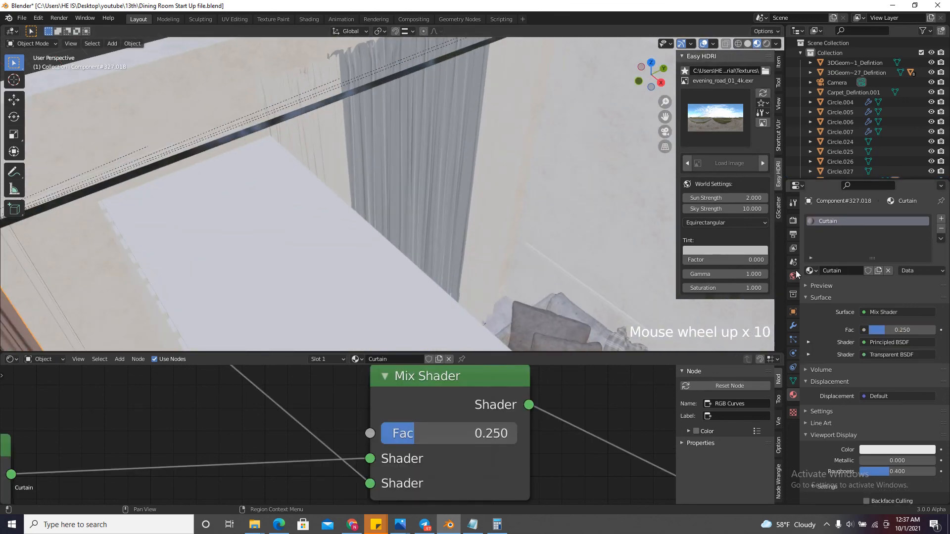
pyautogui.moveTo(810, 270); pyautogui.dragTo(317, 145)
pyautogui.scroll(-6, 430, 124)
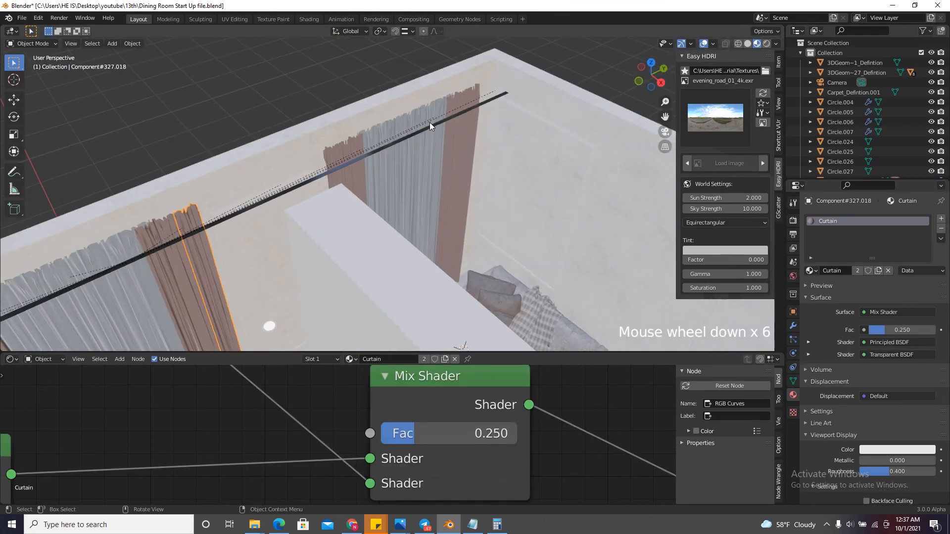
pyautogui.scroll(-1, 461, 159)
# Return to the camera view and enlarge the 3D viewport over the node editor
pyautogui.moveTo(634, 79); pyautogui.dragTo(659, 53)
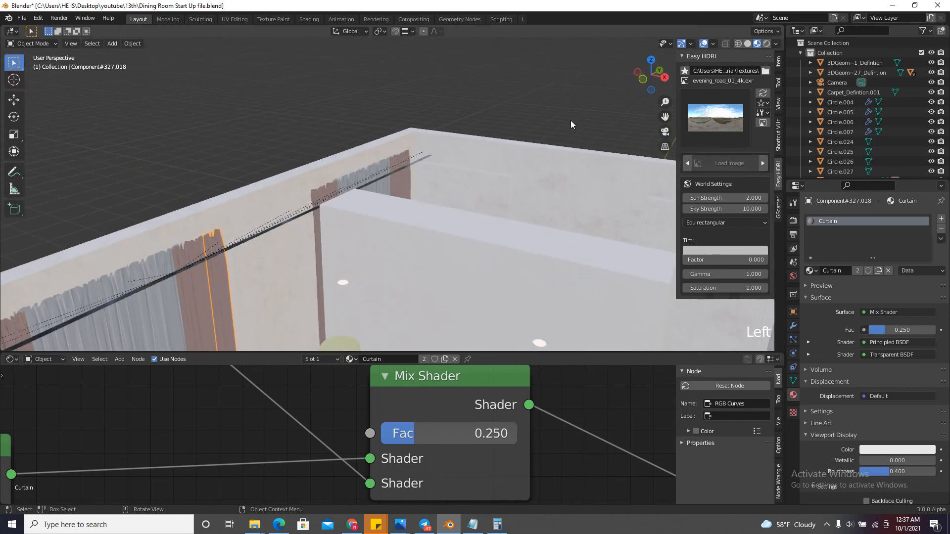
pyautogui.scroll(-5, 274, 162)
pyautogui.scroll(-3, 276, 161)
pyautogui.press('KP_0')
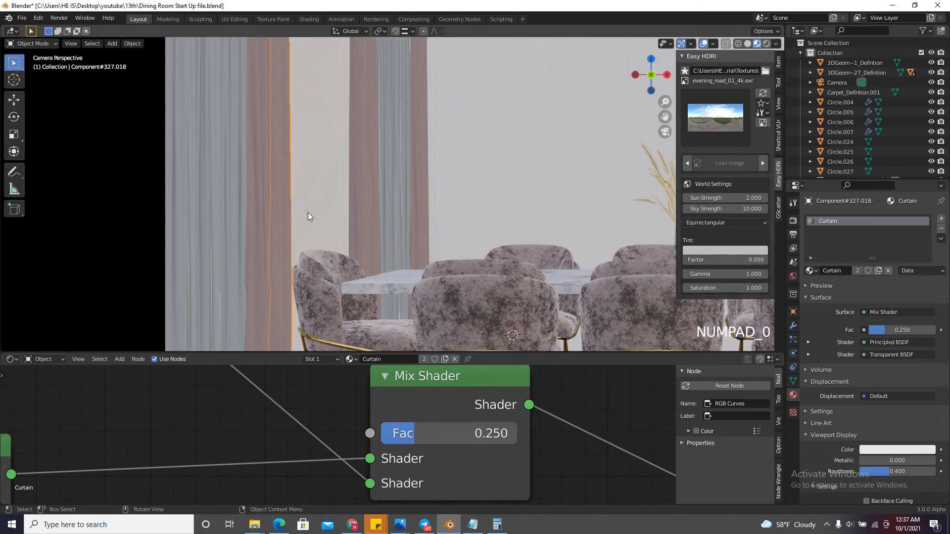
pyautogui.moveTo(447, 353); pyautogui.dragTo(445, 472)
pyautogui.scroll(-8, 291, 385)
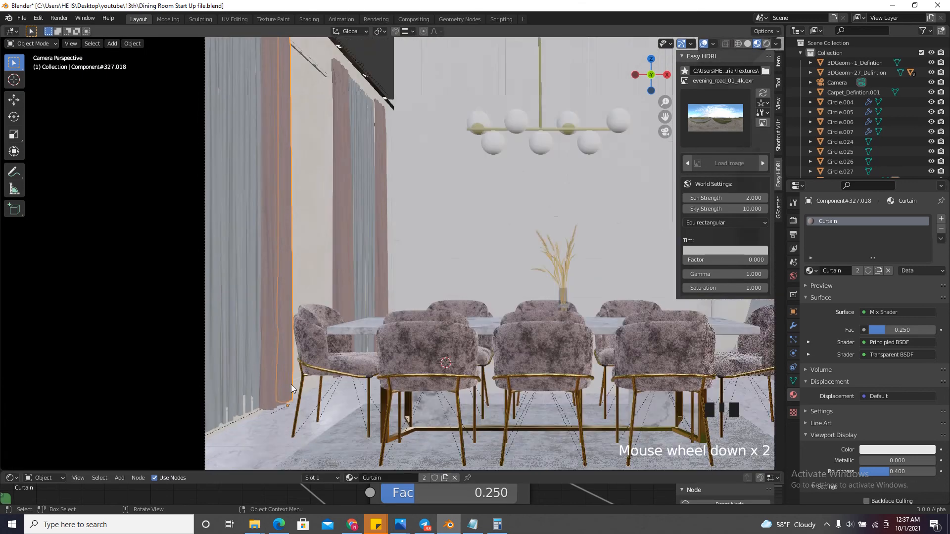
# Unhide the ceiling and preview the room in rendered shading with the overlays hidden
pyautogui.scroll(2, 384, 372)
pyautogui.hotkey('alt', 'h')
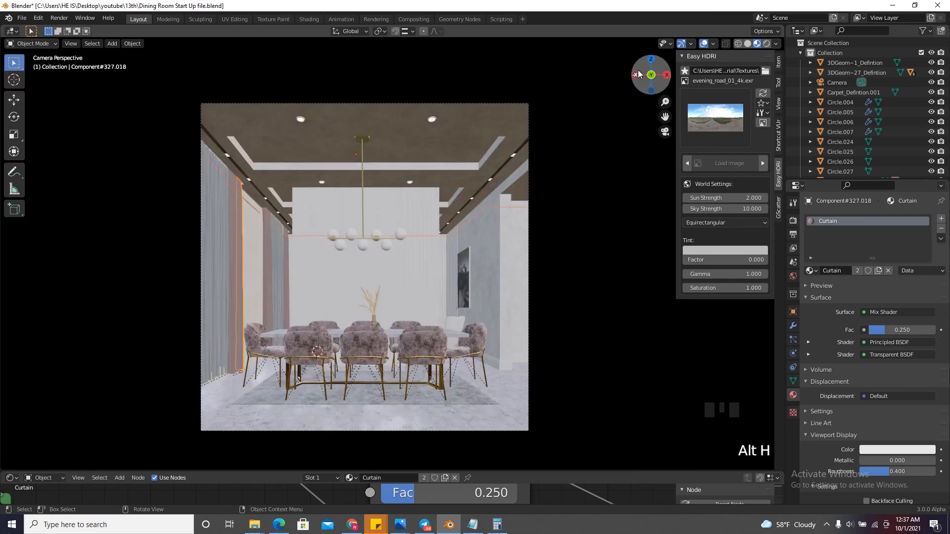
pyautogui.click(763, 43)
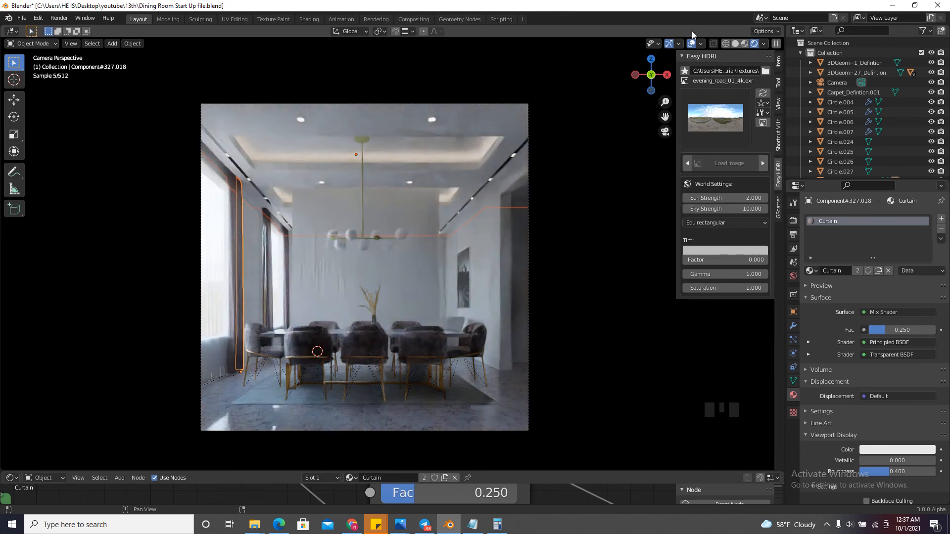
pyautogui.click(691, 44)
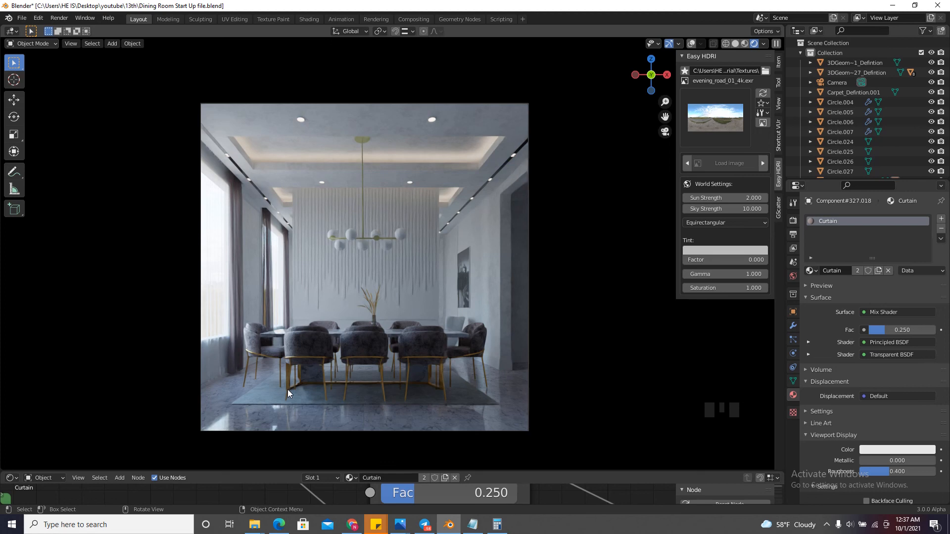
pyautogui.scroll(5, 322, 171)
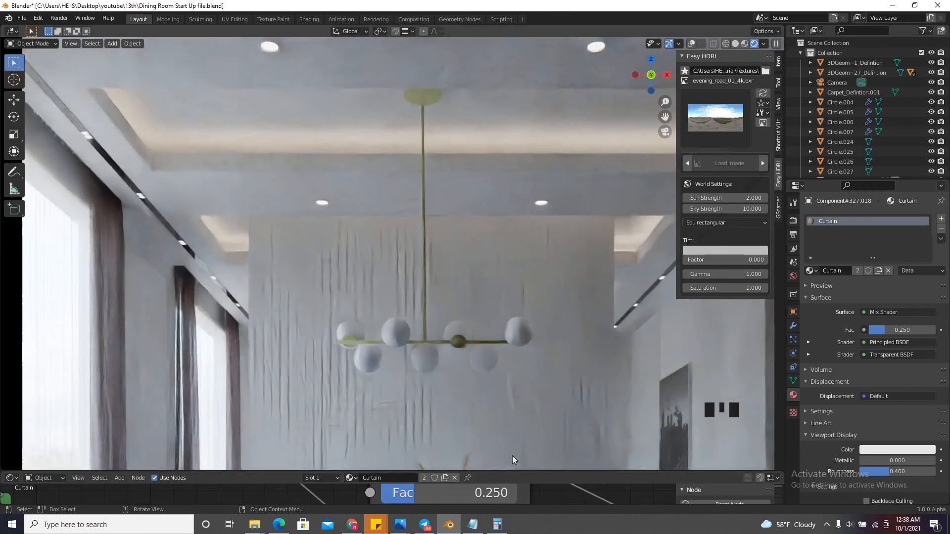
# Restrict the rendered preview to a narrow strip of the ceiling near the front downlights with a render region
pyautogui.scroll(-4, 382, 261)
pyautogui.hotkey('ctrl', 'b')
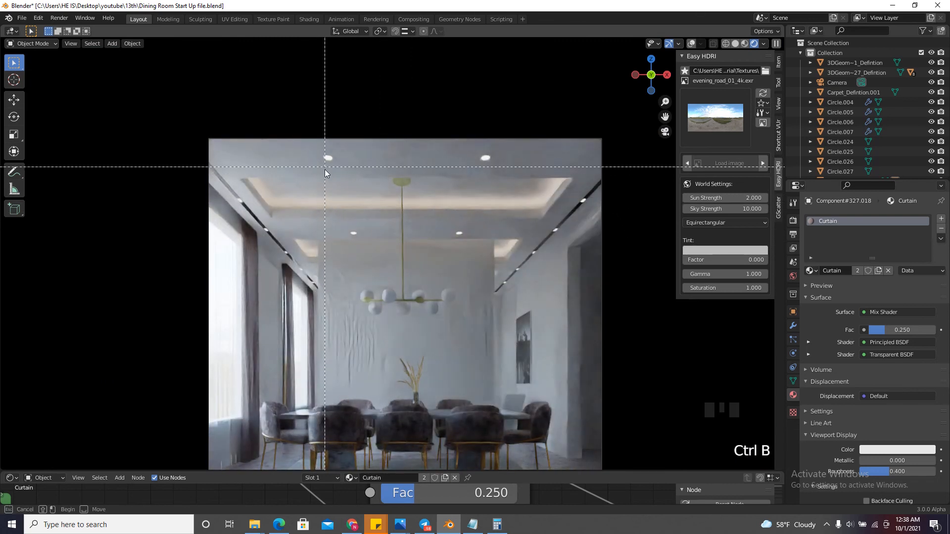
pyautogui.moveTo(309, 145); pyautogui.dragTo(462, 177)
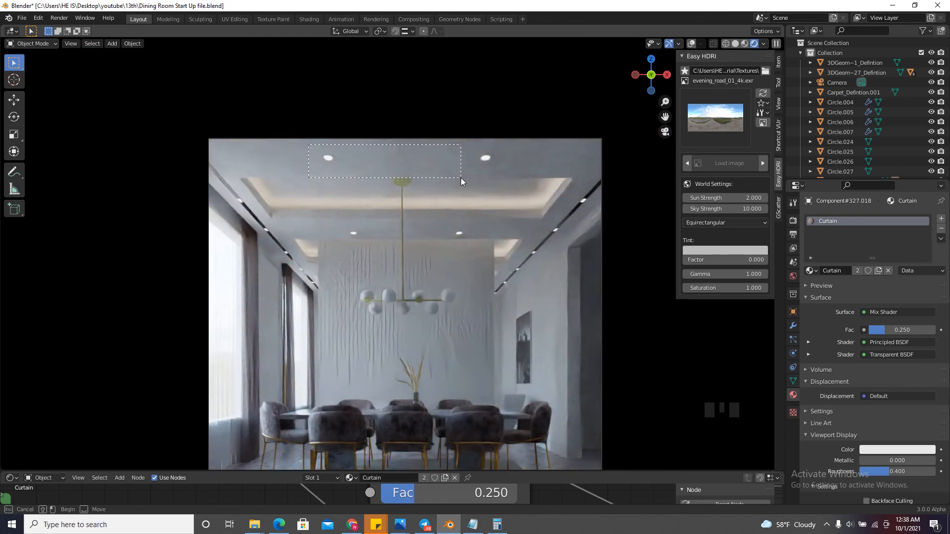
pyautogui.scroll(9, 388, 154)
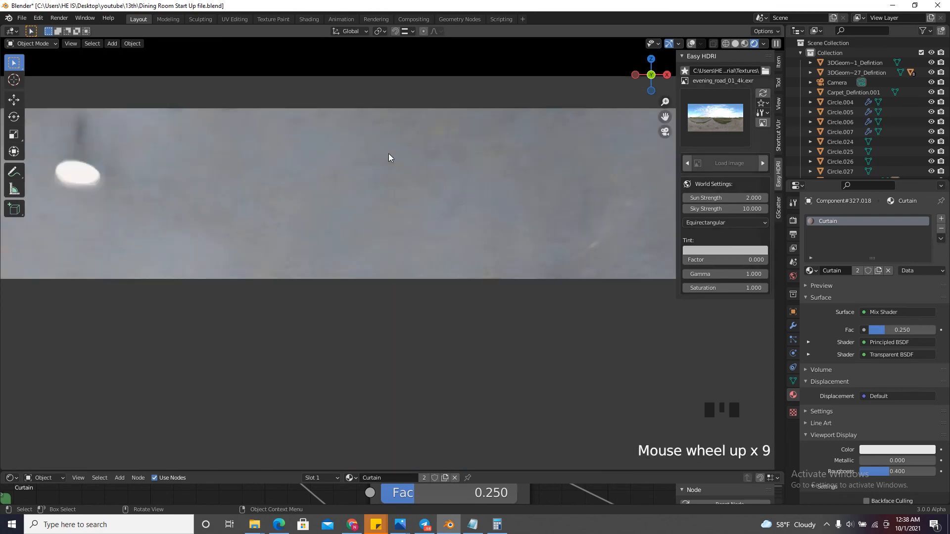
pyautogui.scroll(-6, 311, 165)
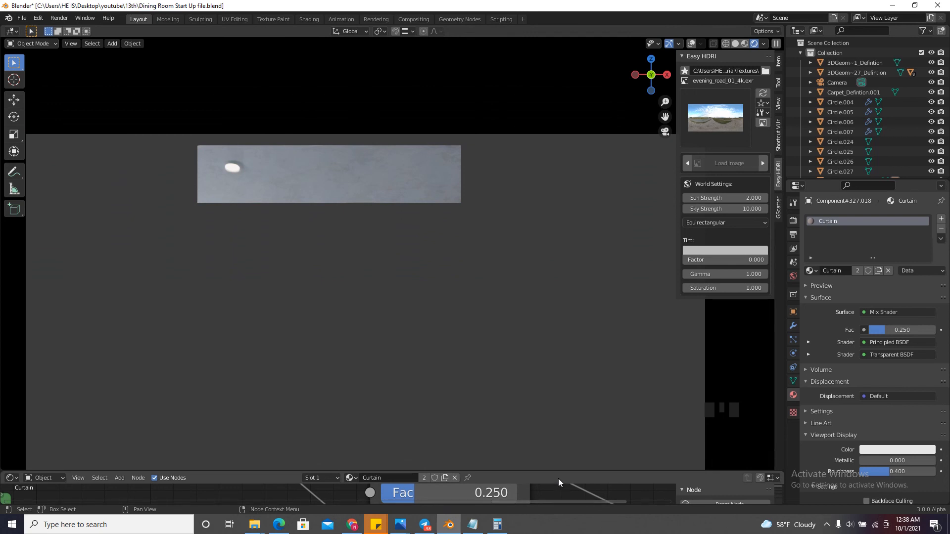
# Enlarge the node editor, select the ceiling with overlays shown, and bring up the ColorRamp node of its Ceiling plaster material
pyautogui.moveTo(558, 470); pyautogui.dragTo(578, 252)
pyautogui.scroll(5, 400, 223)
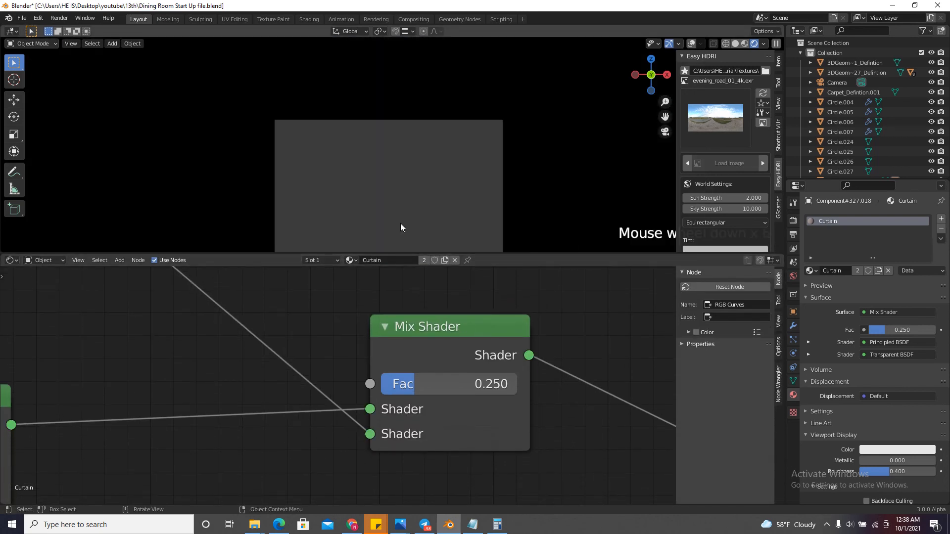
pyautogui.scroll(1, 389, 118)
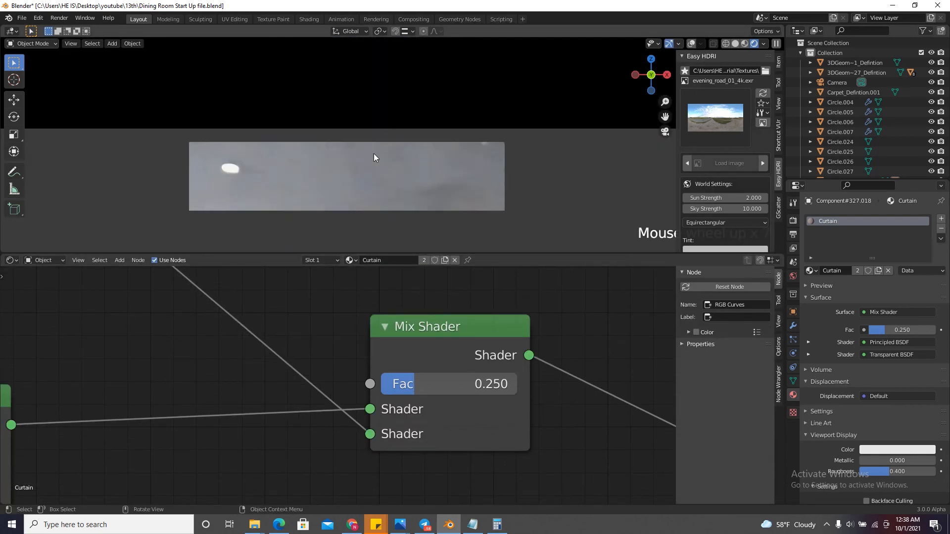
pyautogui.click(370, 171)
pyautogui.click(692, 43)
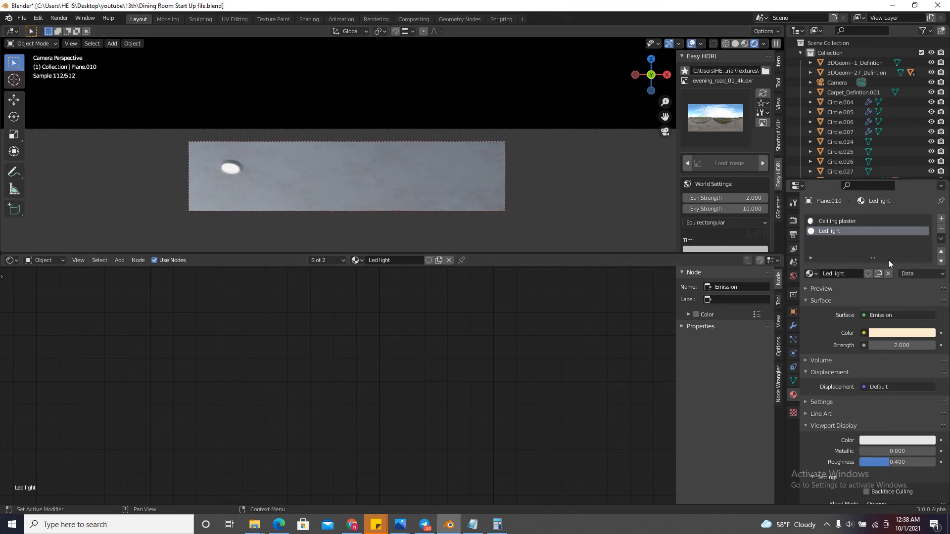
pyautogui.click(842, 221)
pyautogui.scroll(-20, 459, 370)
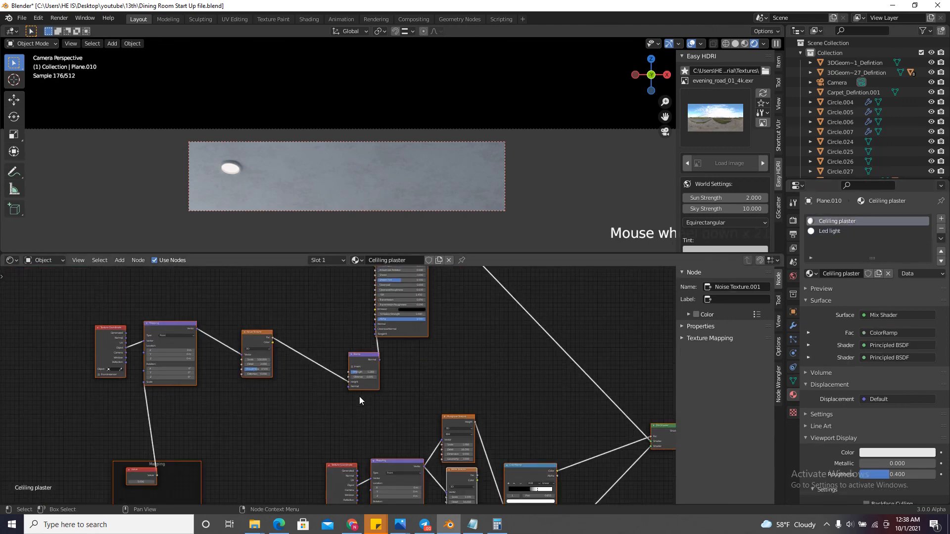
pyautogui.scroll(20, 346, 378)
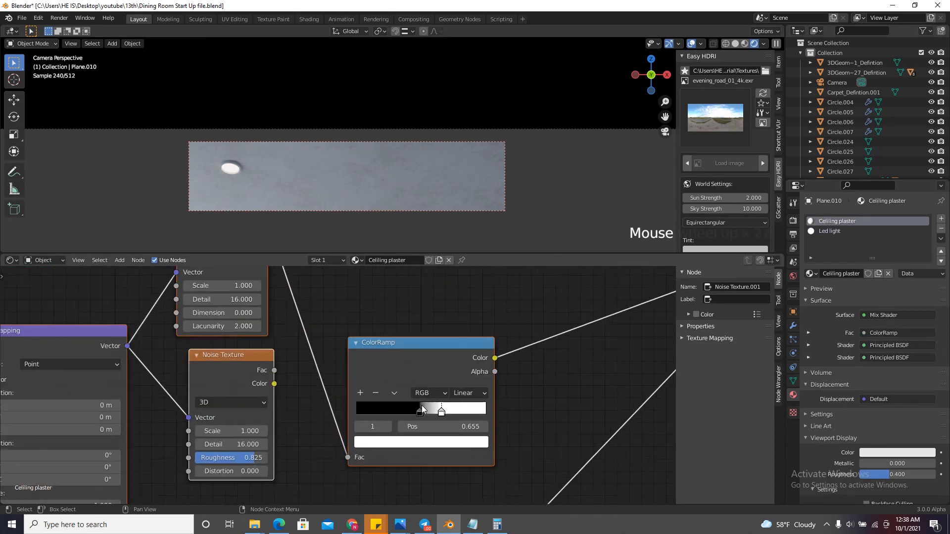
# Darken the ColorRamp's white stop in the Ceiling plaster material to a light grey, checking it in material preview and rendered shading
pyautogui.click(457, 420)
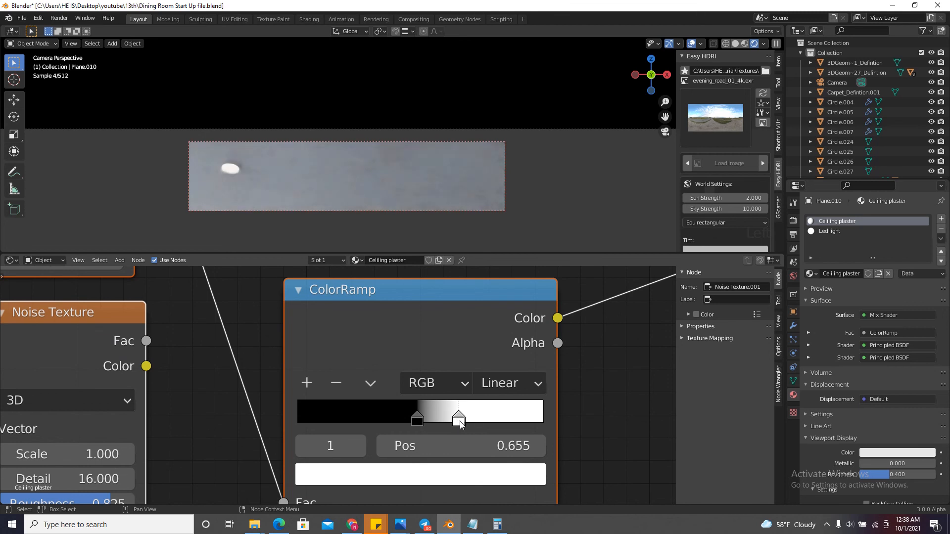
pyautogui.click(743, 44)
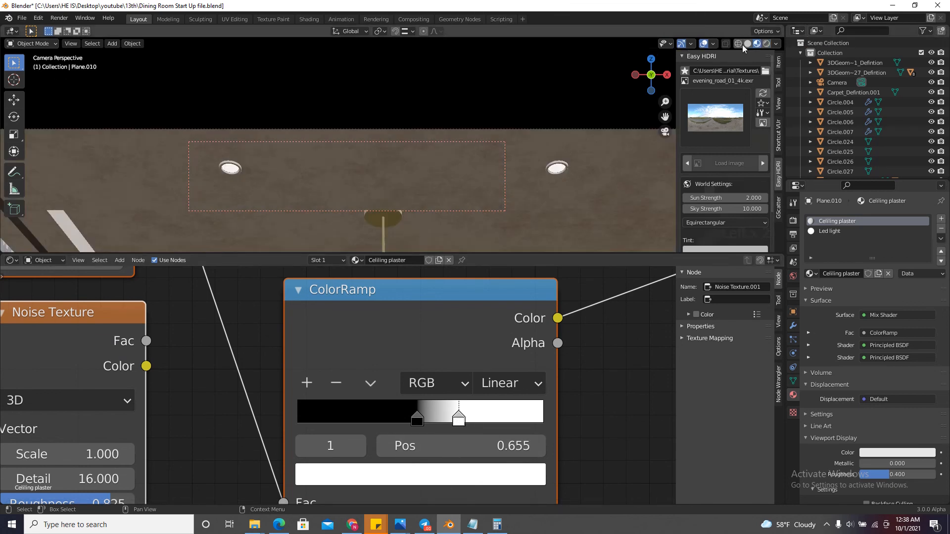
pyautogui.scroll(4, 396, 183)
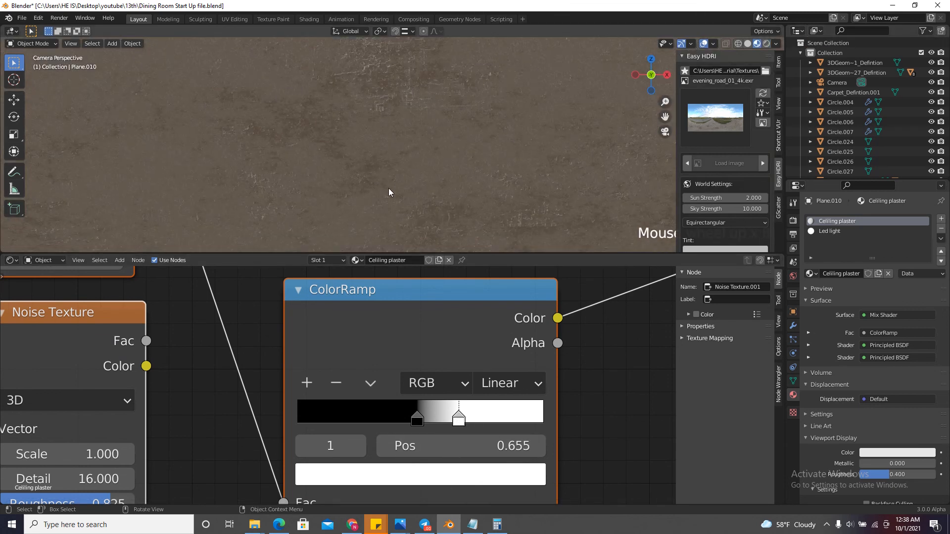
pyautogui.click(439, 476)
pyautogui.moveTo(494, 153); pyautogui.dragTo(502, 212)
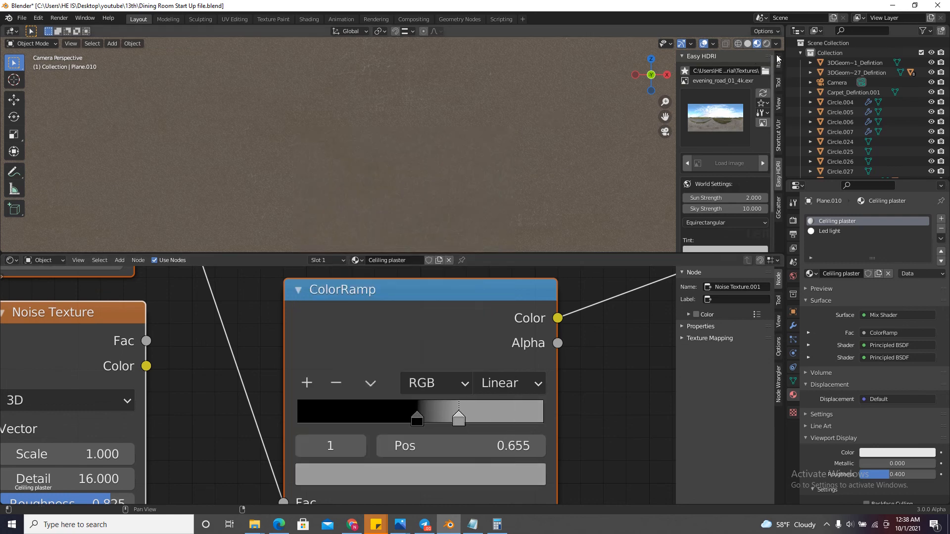
pyautogui.click(768, 43)
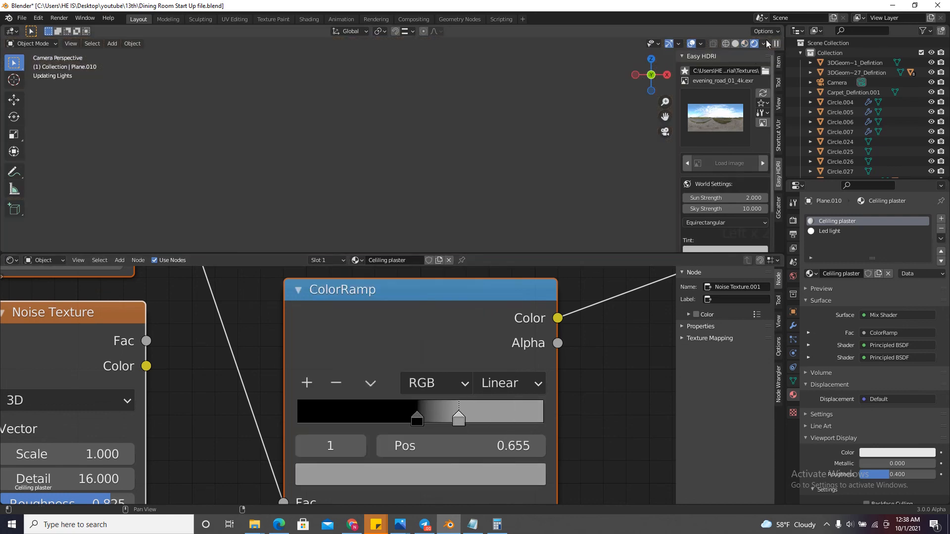
pyautogui.scroll(-3, 358, 178)
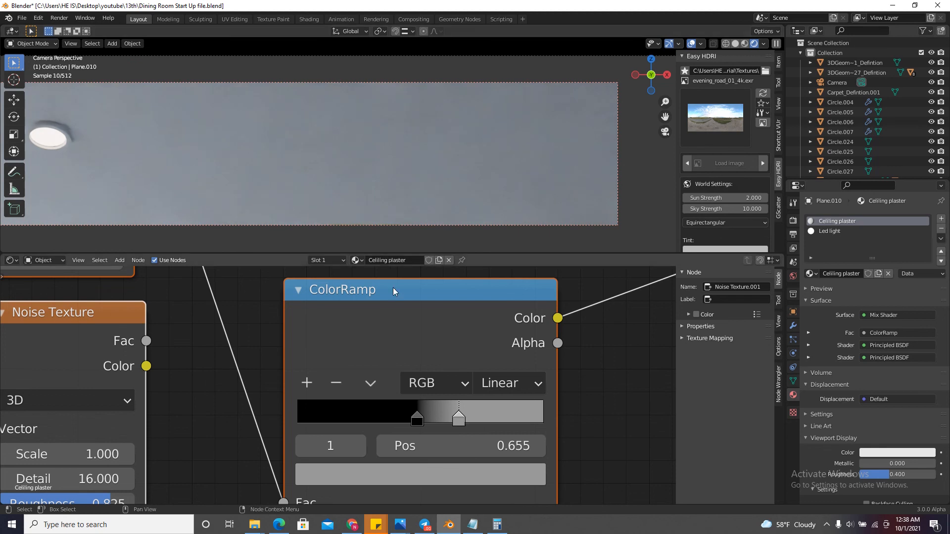
pyautogui.click(455, 473)
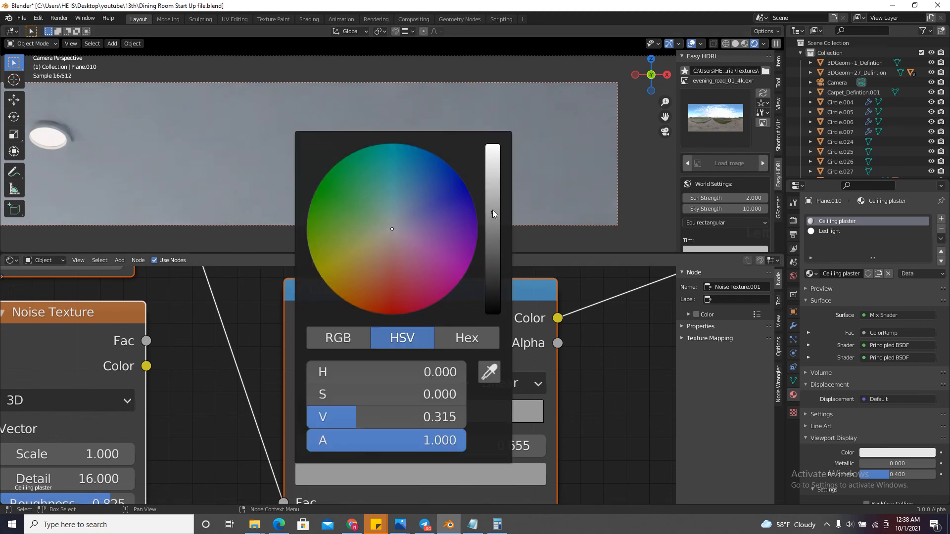
pyautogui.moveTo(492, 211); pyautogui.dragTo(492, 197)
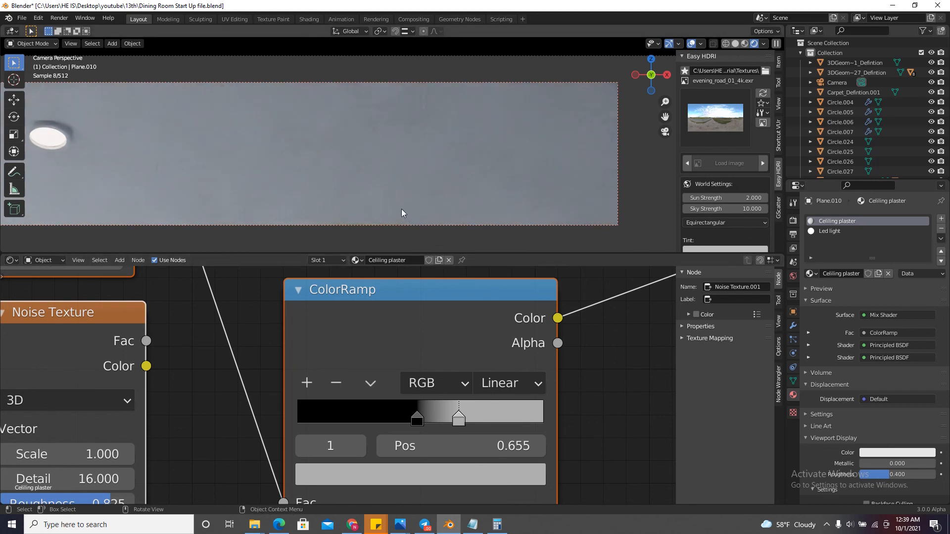
# Enlarge the 3D viewport, extend the render region over the whole camera frame and hide the overlays
pyautogui.scroll(-5, 350, 172)
pyautogui.scroll(-10, 349, 172)
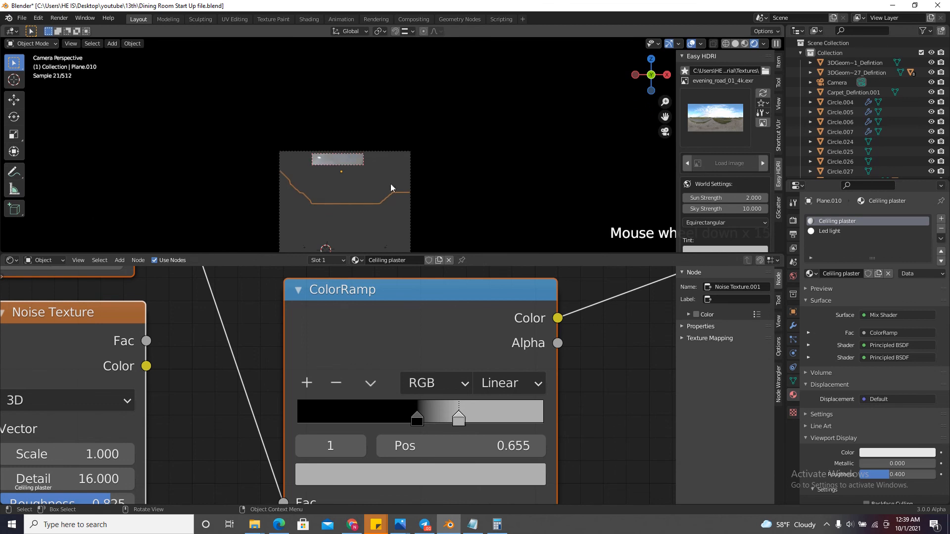
pyautogui.moveTo(484, 254); pyautogui.dragTo(475, 429)
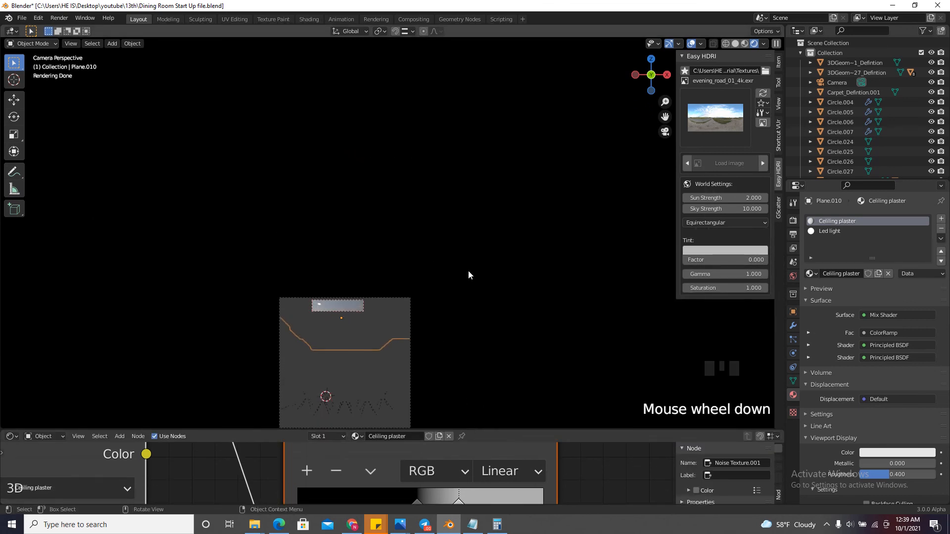
pyautogui.scroll(4, 365, 352)
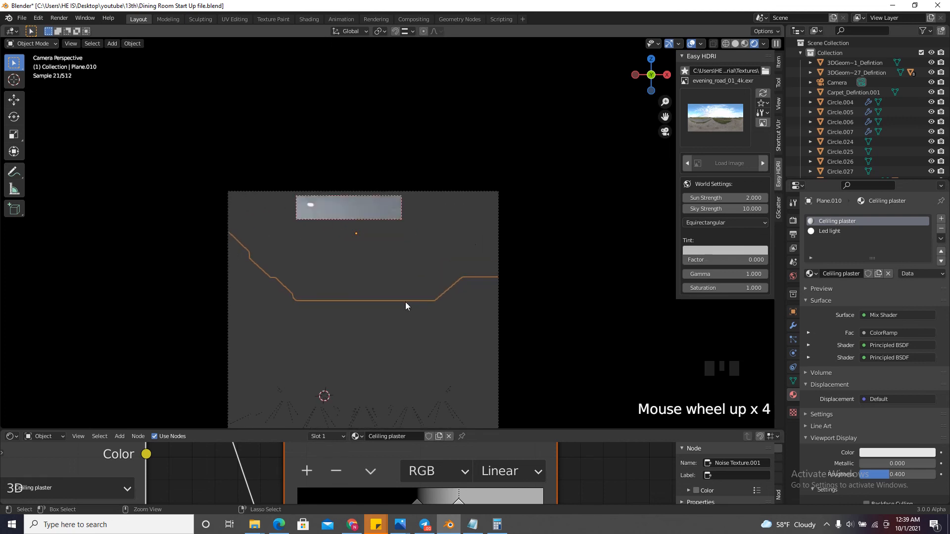
pyautogui.scroll(-3, 416, 171)
pyautogui.hotkey('ctrl', 'b')
pyautogui.moveTo(385, 278); pyautogui.dragTo(501, 358)
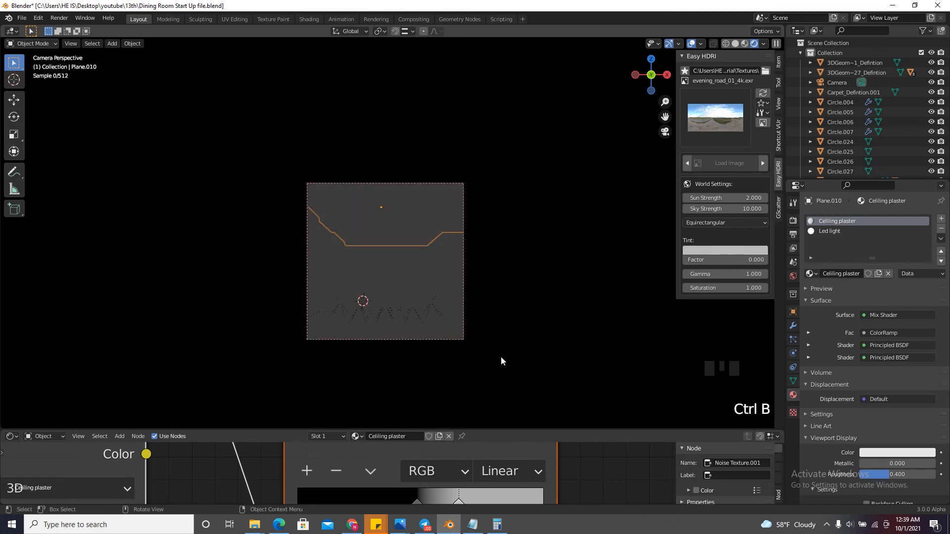
pyautogui.scroll(3, 444, 325)
pyautogui.scroll(2, 263, 152)
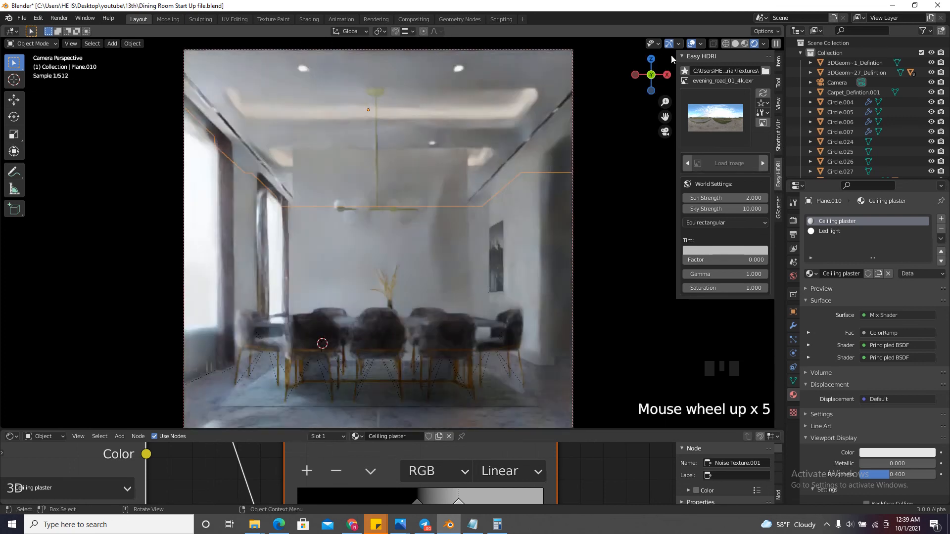
pyautogui.click(692, 44)
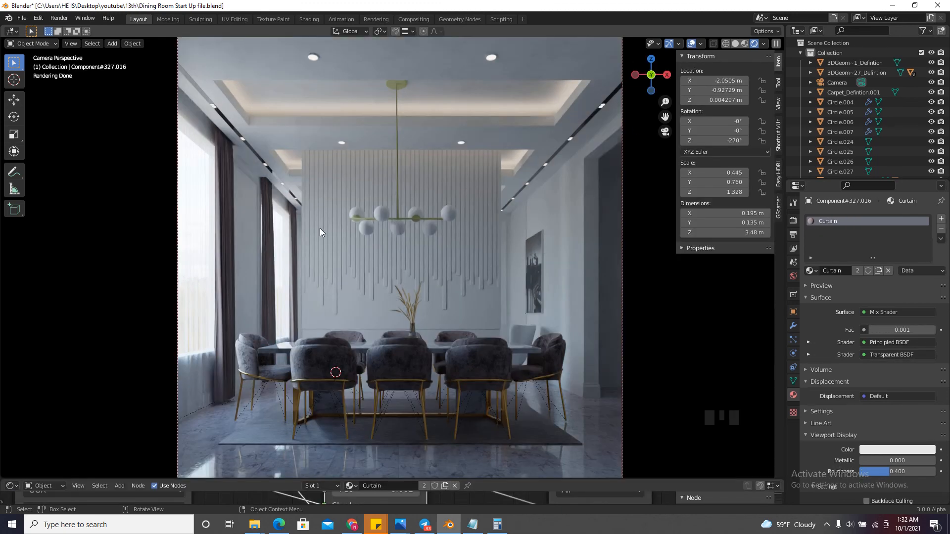
# Set the Easy HDRI world's Sky Strength to 5
pyautogui.click(779, 173)
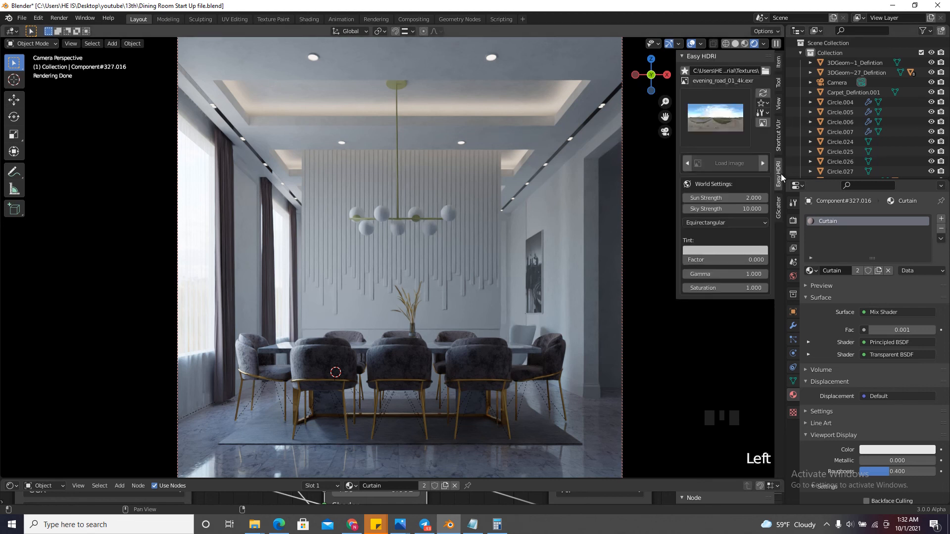
pyautogui.doubleClick(711, 209)
pyautogui.write('5')
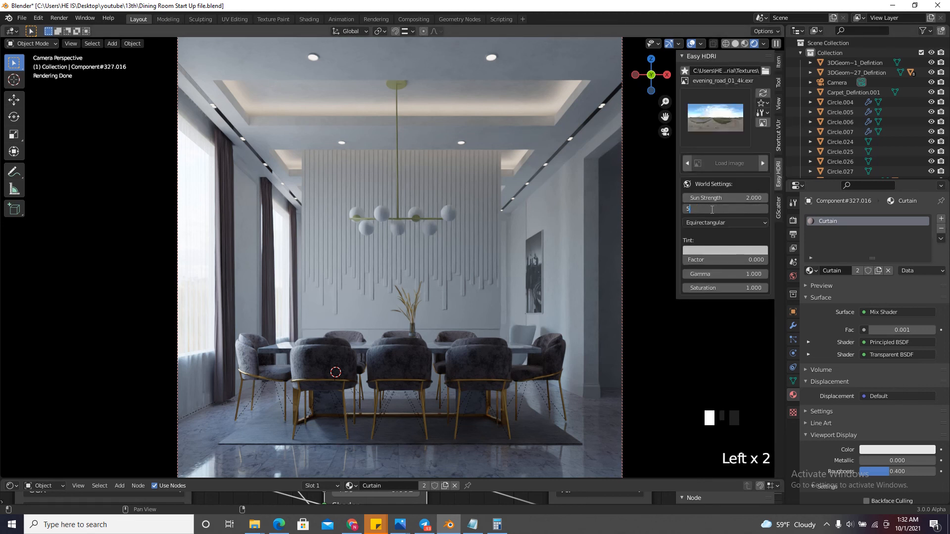
pyautogui.press('Return')
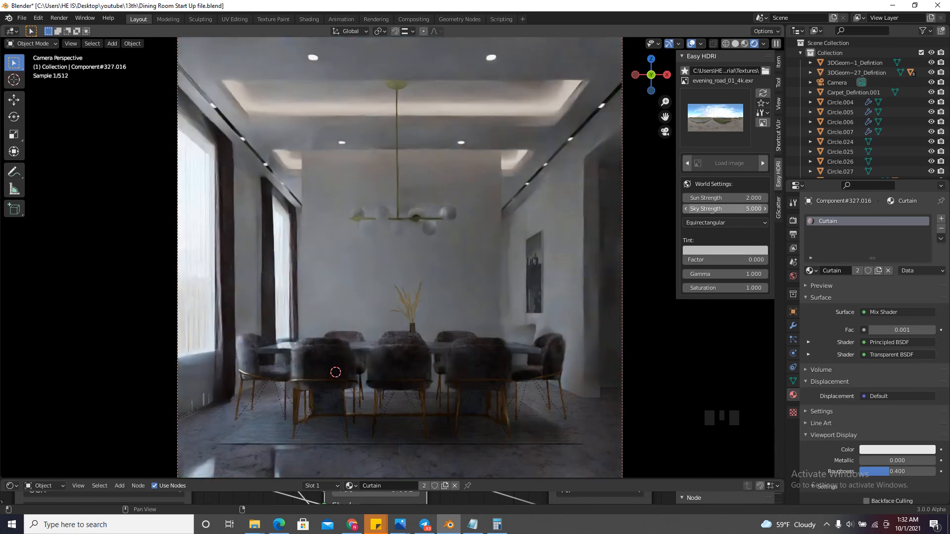
# Switch to solid shading and select the globe chandelier above the dining table
pyautogui.click(735, 44)
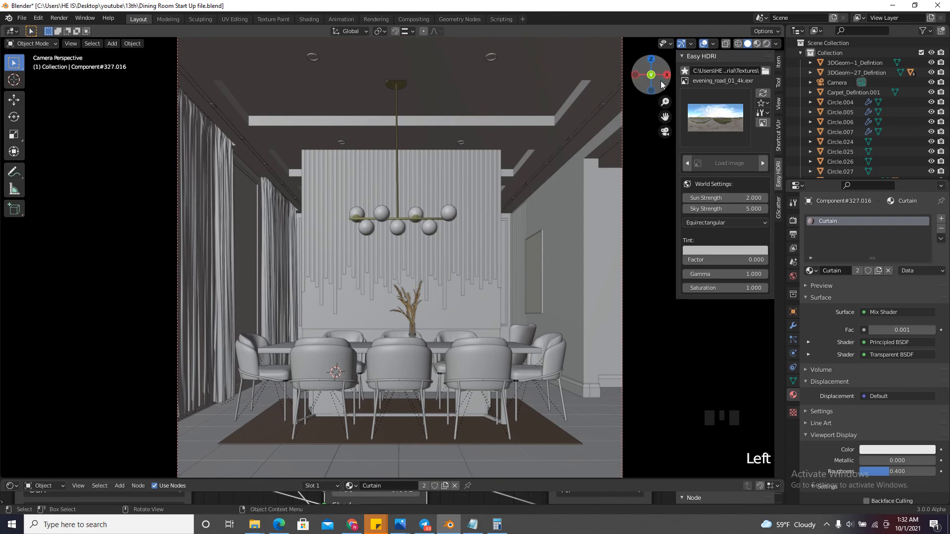
pyautogui.moveTo(652, 74); pyautogui.dragTo(609, 94)
pyautogui.scroll(-2, 424, 235)
pyautogui.scroll(7, 352, 149)
pyautogui.click(366, 195)
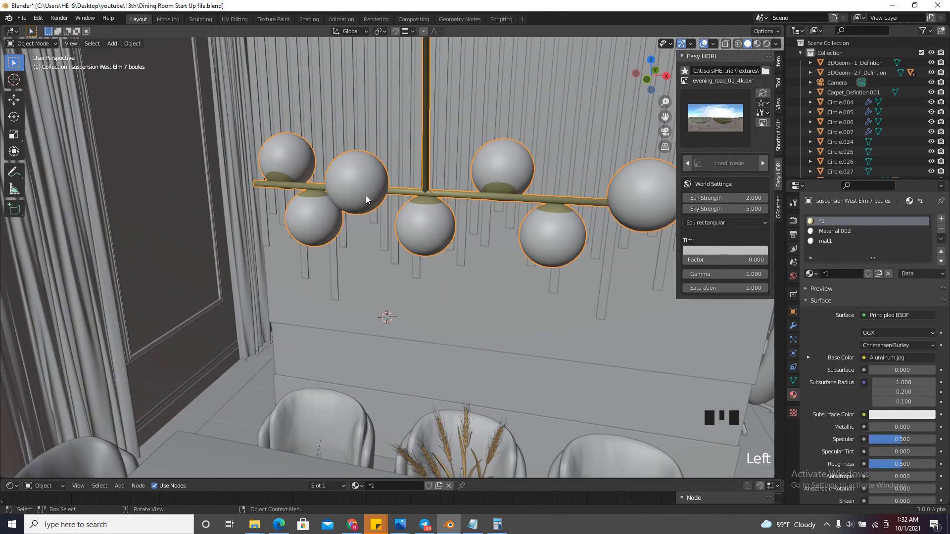
pyautogui.scroll(-2, 382, 216)
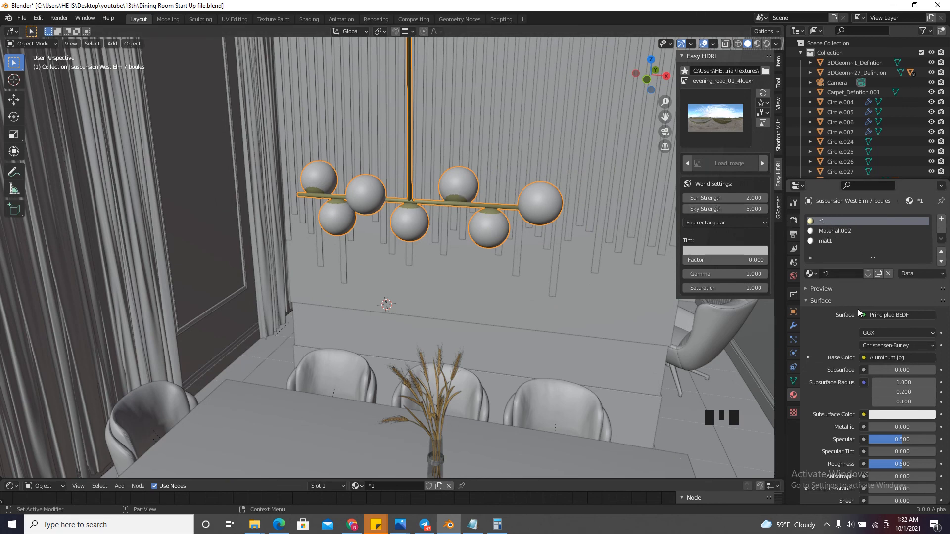
# Enlarge the node editor and delete the image texture node feeding the base color of the chandelier's *1 material
pyautogui.moveTo(580, 480); pyautogui.dragTo(545, 255)
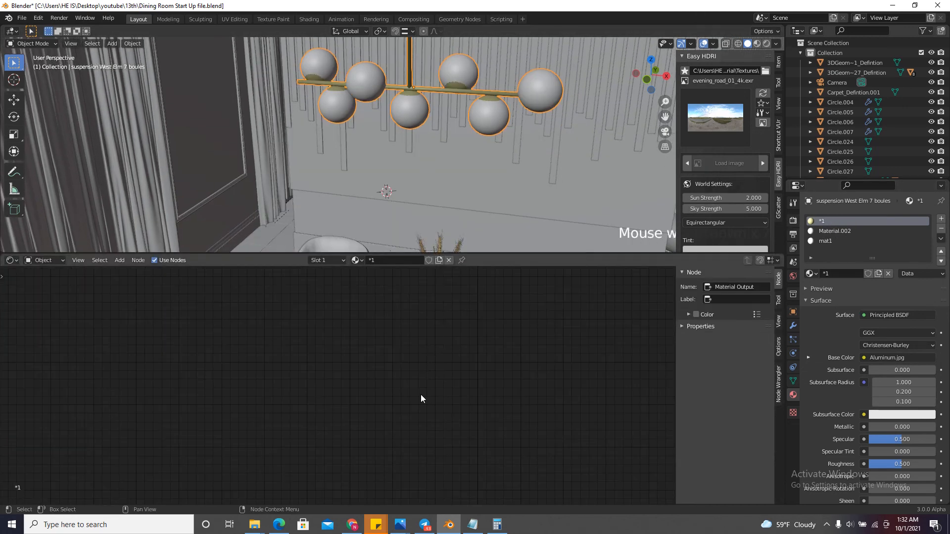
pyautogui.scroll(-15, 420, 394)
pyautogui.scroll(12, 417, 440)
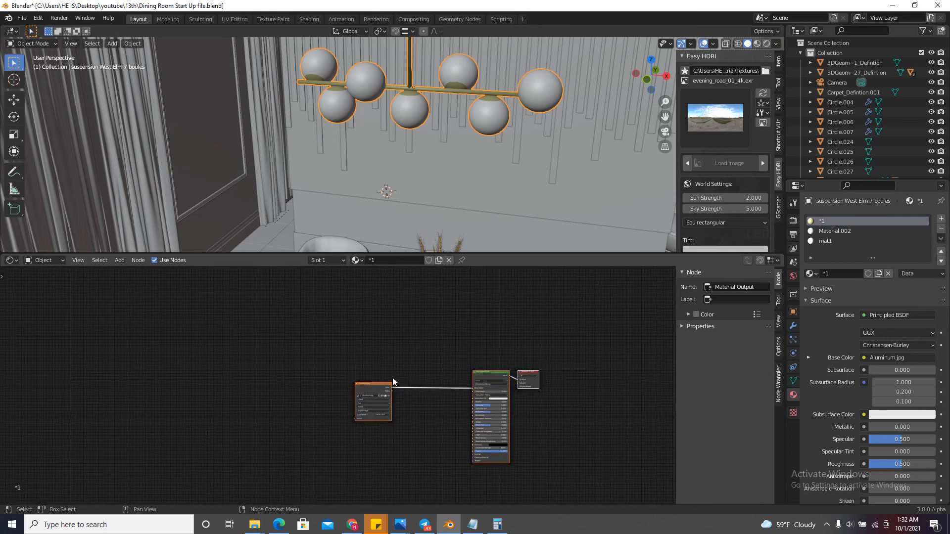
pyautogui.moveTo(340, 426); pyautogui.dragTo(430, 358)
pyautogui.press('x')
pyautogui.scroll(6, 481, 392)
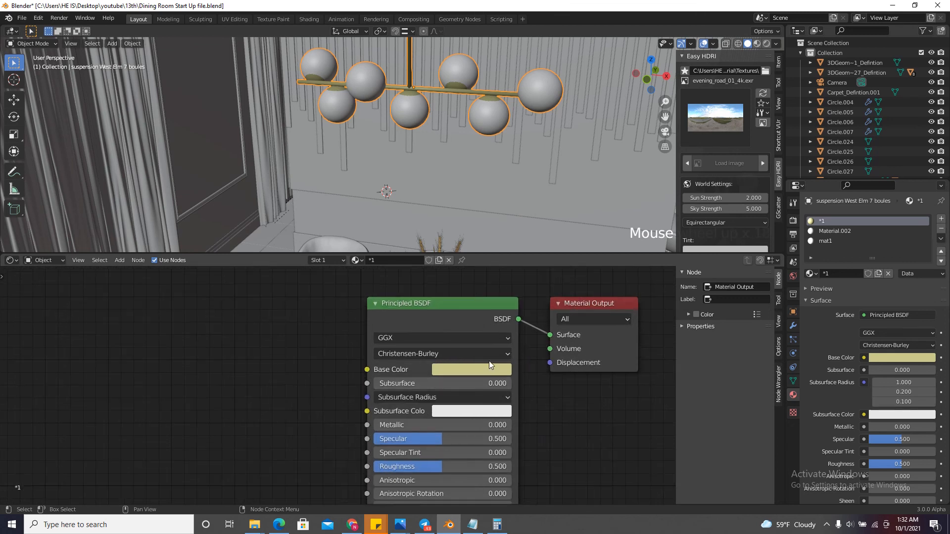
# Set the *1 material's Metallic to 1.000 and Roughness to 0.032, and isolate the chandelier in local view
pyautogui.moveTo(391, 426); pyautogui.dragTo(474, 433)
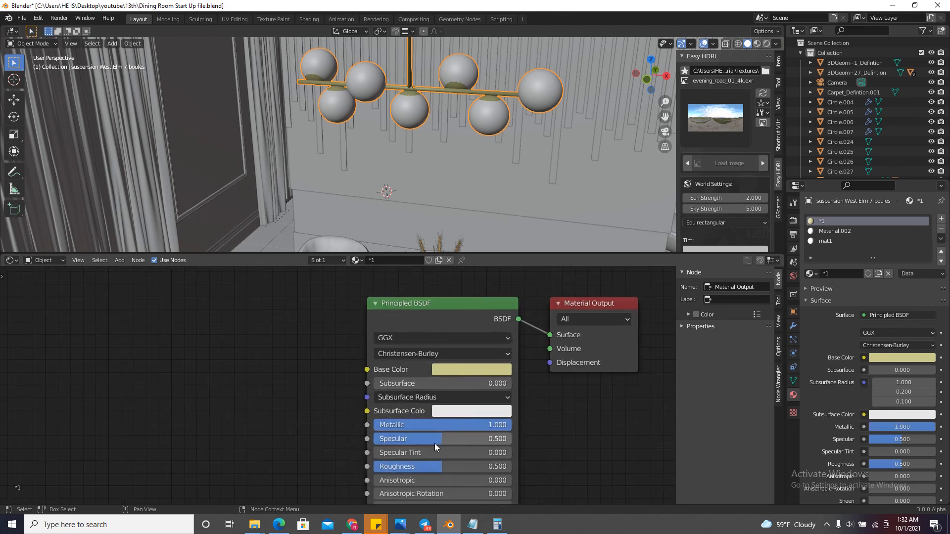
pyautogui.moveTo(426, 471); pyautogui.dragTo(358, 467)
pyautogui.moveTo(407, 233); pyautogui.dragTo(459, 91, button='middle')
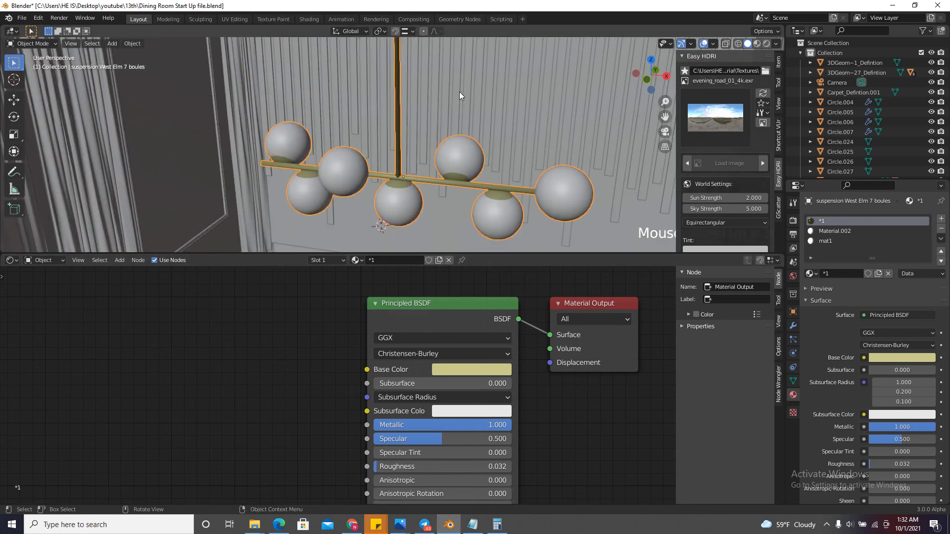
pyautogui.press('KP_Divide')
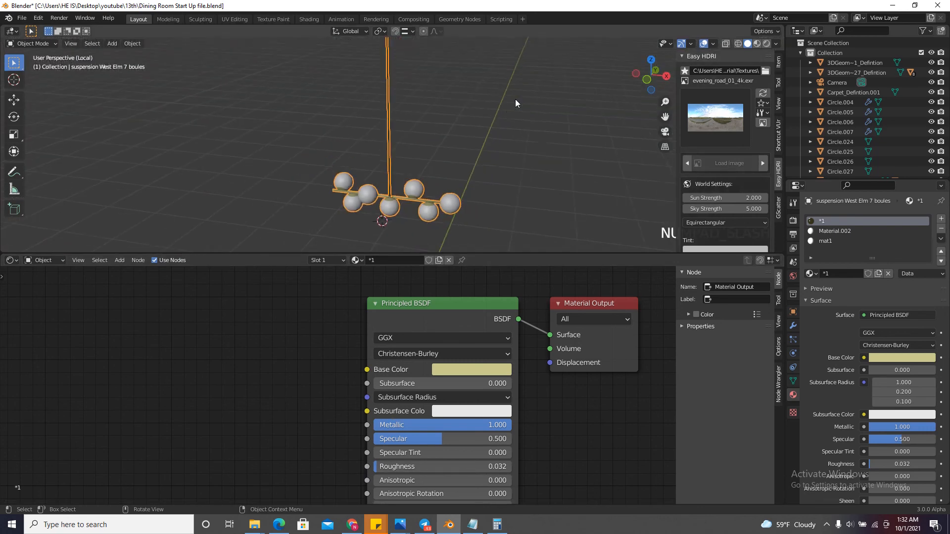
# Enlarge the 3D viewport around the isolated chandelier and switch it to Material Preview shading
pyautogui.scroll(5, 536, 91)
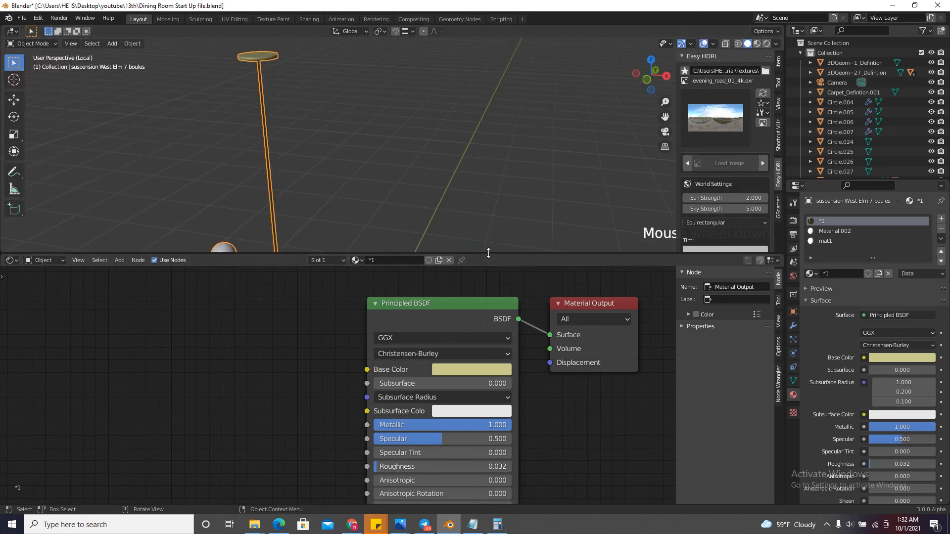
pyautogui.click(488, 218)
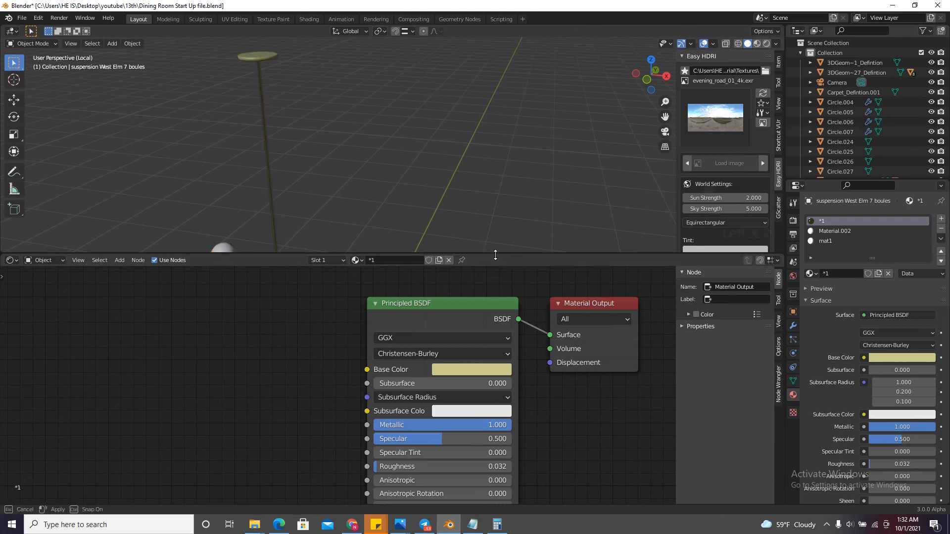
pyautogui.moveTo(491, 256); pyautogui.dragTo(445, 385)
pyautogui.scroll(-4, 410, 263)
pyautogui.scroll(8, 340, 293)
pyautogui.click(353, 290)
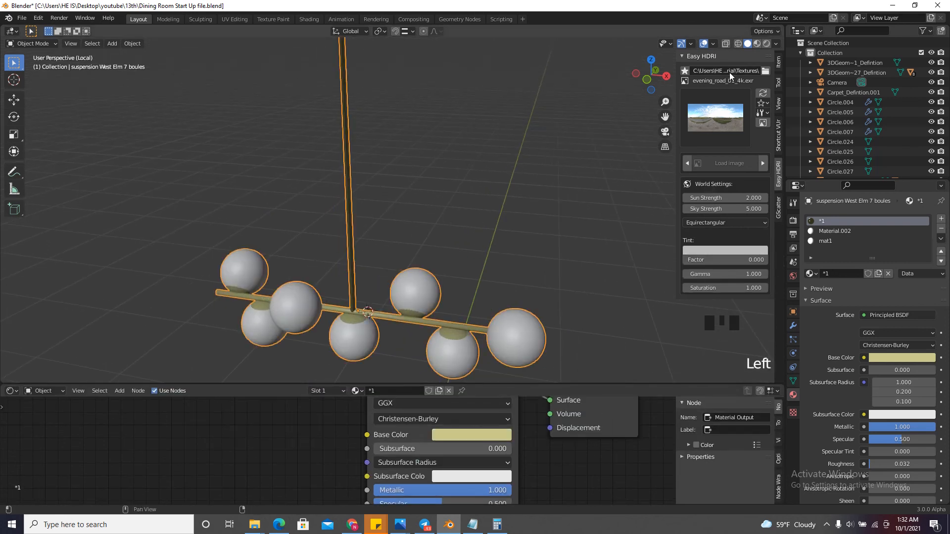
pyautogui.click(757, 43)
# Change the *1 material's base color to a warm gold with hue 0.090, saturation 0.882 and value 0.592
pyautogui.scroll(16, 417, 287)
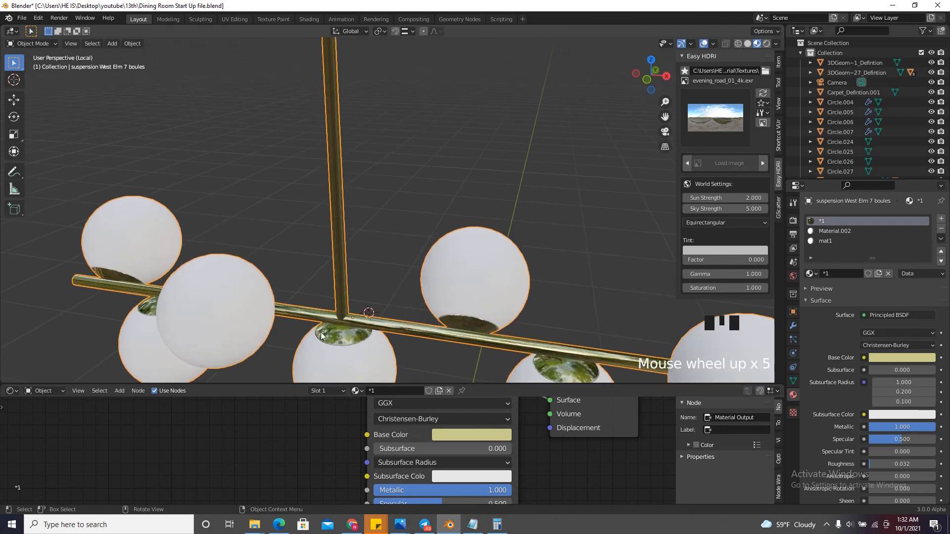
pyautogui.scroll(2, 345, 329)
pyautogui.scroll(8, 432, 473)
pyautogui.click(477, 413)
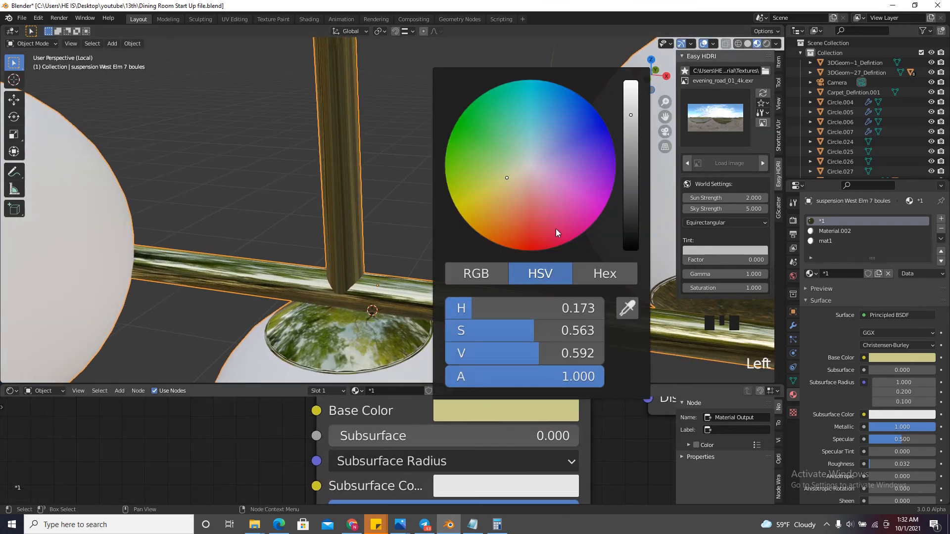
pyautogui.moveTo(512, 179); pyautogui.dragTo(496, 207)
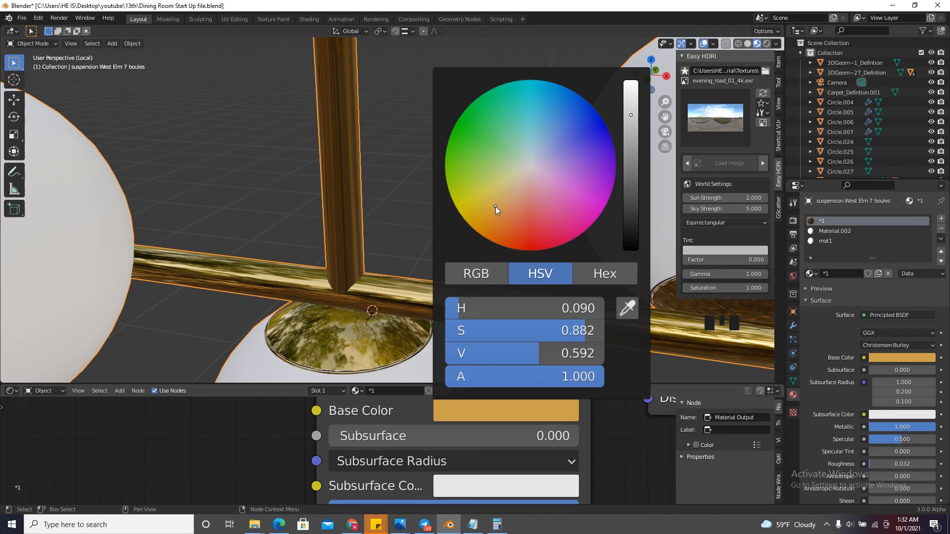
pyautogui.scroll(-18, 314, 305)
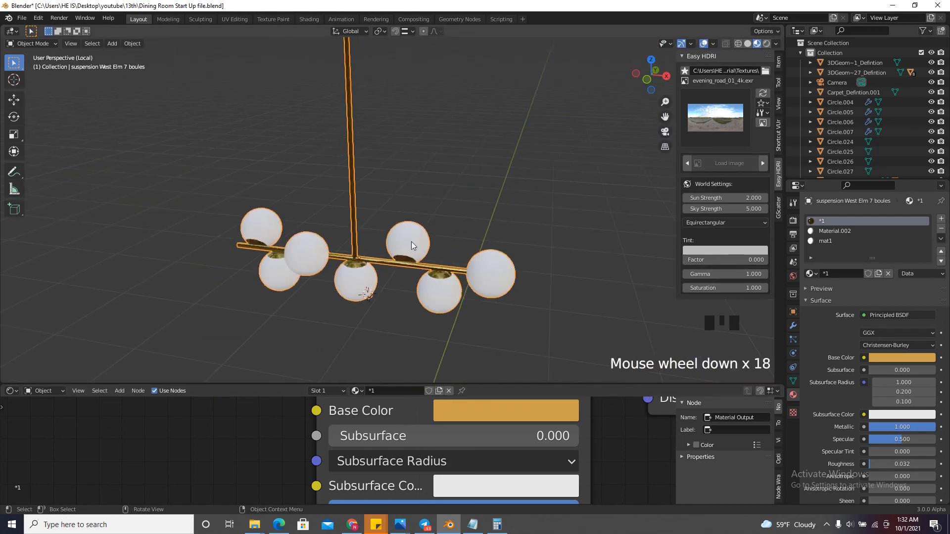
# Separate the whole chandelier mesh by loose parts and return to Object Mode
pyautogui.scroll(4, 396, 228)
pyautogui.scroll(-4, 456, 184)
pyautogui.press('Tab')
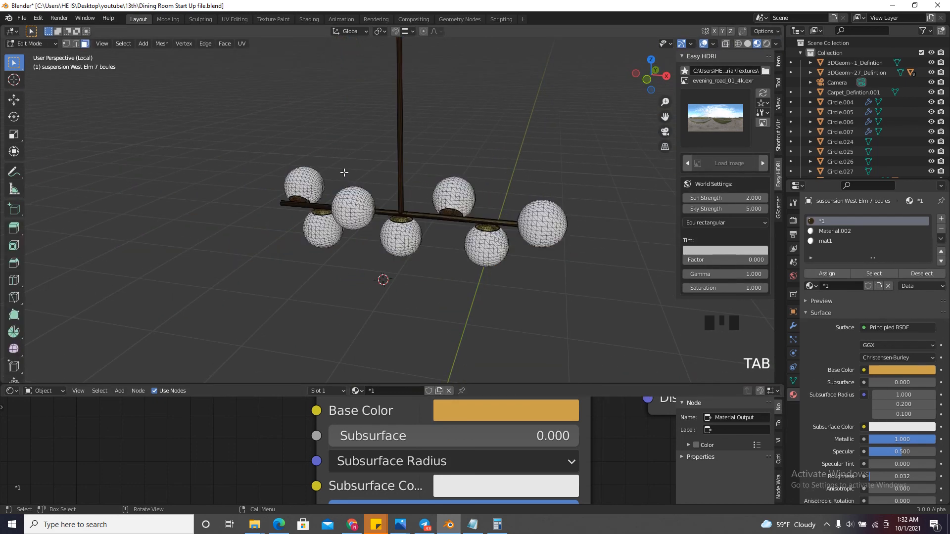
pyautogui.press('a')
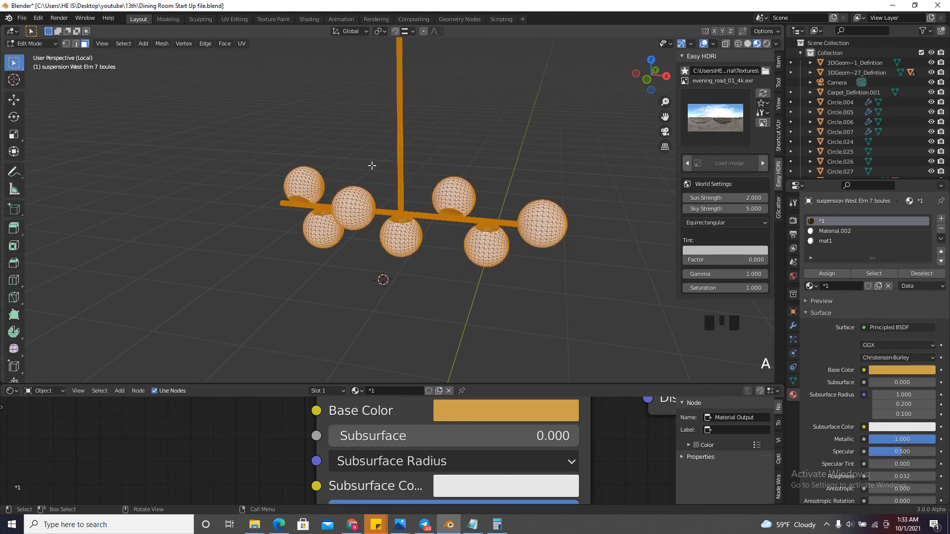
pyautogui.press('p')
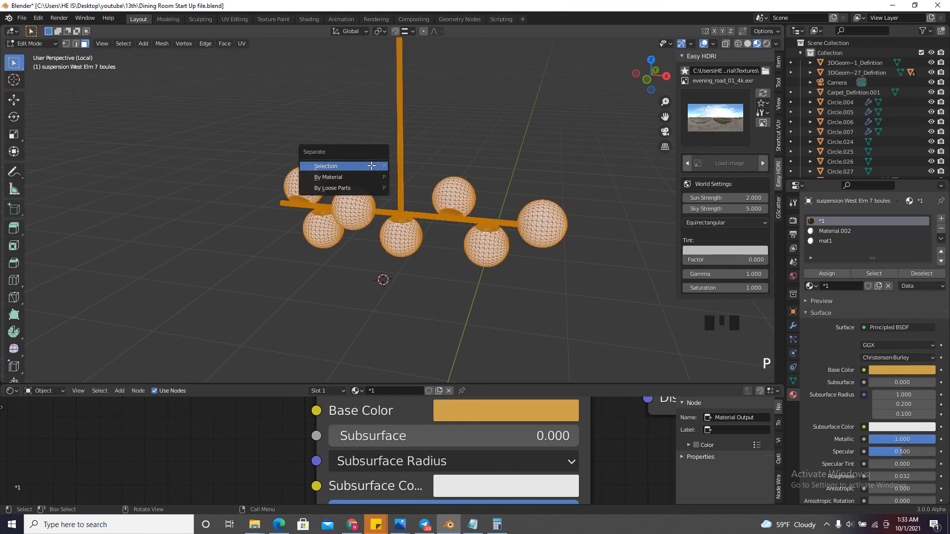
pyautogui.click(343, 187)
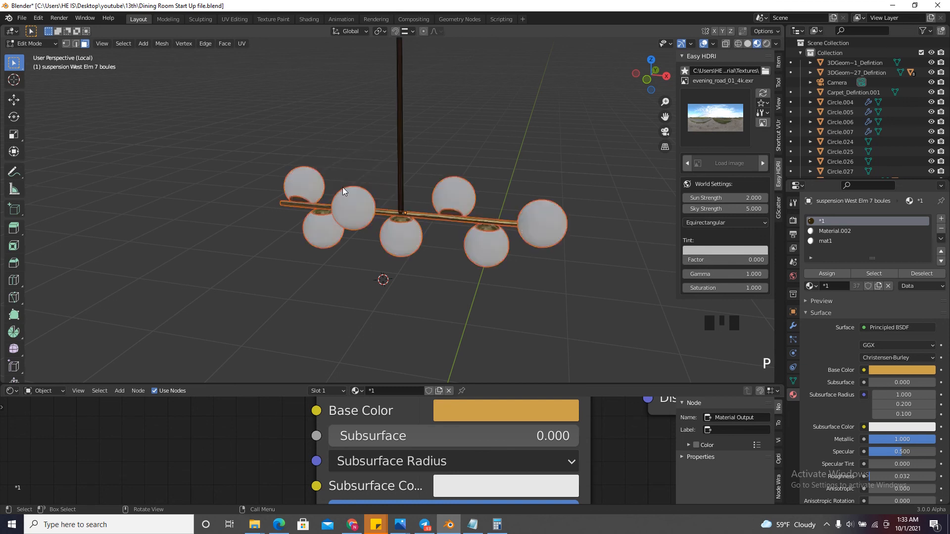
pyautogui.click(345, 236)
pyautogui.press('Tab')
# Examine the chandelier's separated globes and metal caps by selecting them one at a time and test-moving some without keeping the moves
pyautogui.click(354, 206)
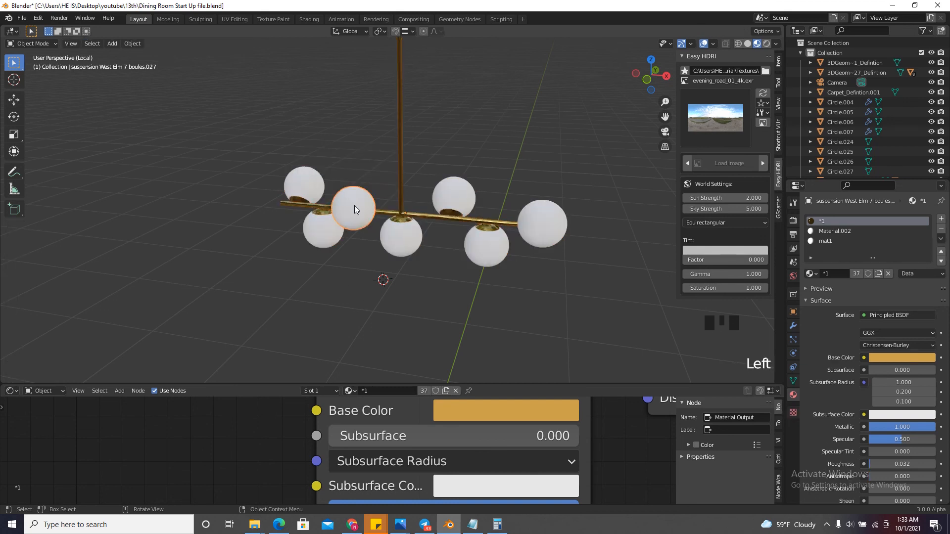
pyautogui.click(469, 194)
pyautogui.scroll(3, 468, 212)
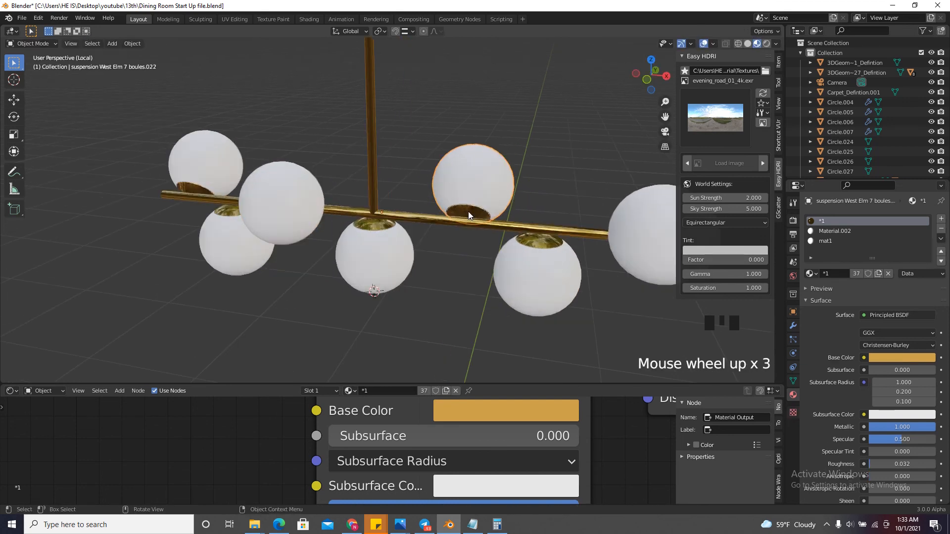
pyautogui.click(468, 210)
pyautogui.press('g')
pyautogui.rightClick(457, 218)
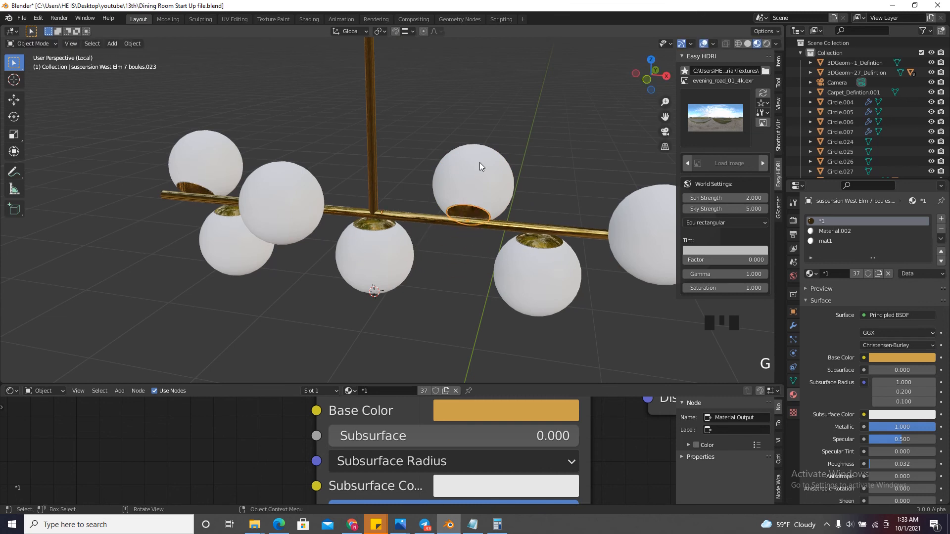
pyautogui.click(482, 165)
pyautogui.click(541, 244)
pyautogui.click(541, 242)
pyautogui.scroll(-3, 465, 249)
pyautogui.press('g')
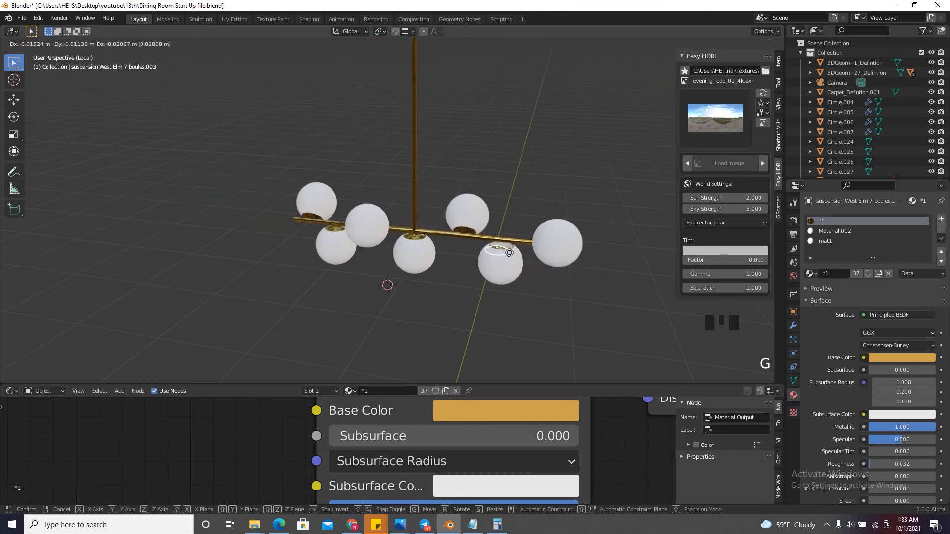
pyautogui.rightClick(520, 265)
pyautogui.scroll(3, 522, 267)
pyautogui.click(500, 272)
pyautogui.press('g')
pyautogui.rightClick(515, 260)
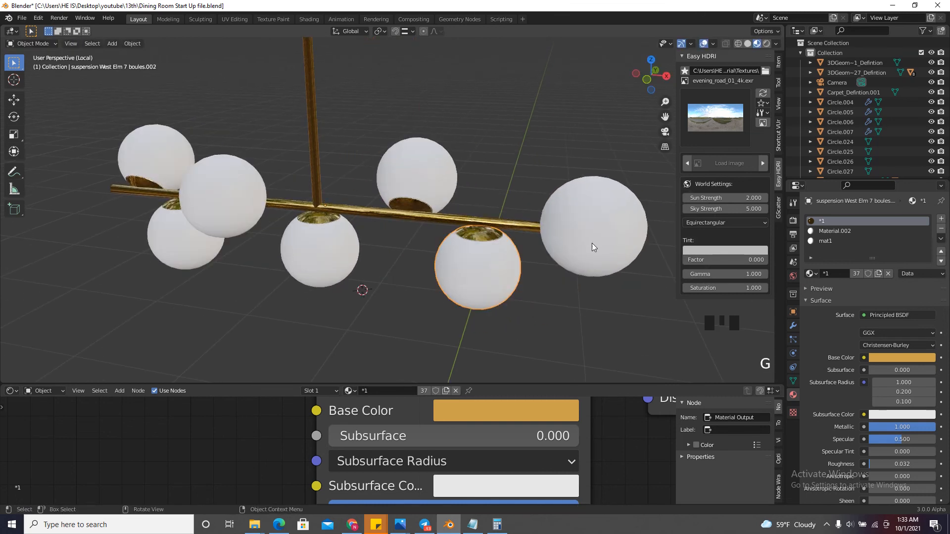
pyautogui.click(587, 236)
pyautogui.moveTo(643, 88); pyautogui.dragTo(533, 92)
pyautogui.scroll(-2, 501, 180)
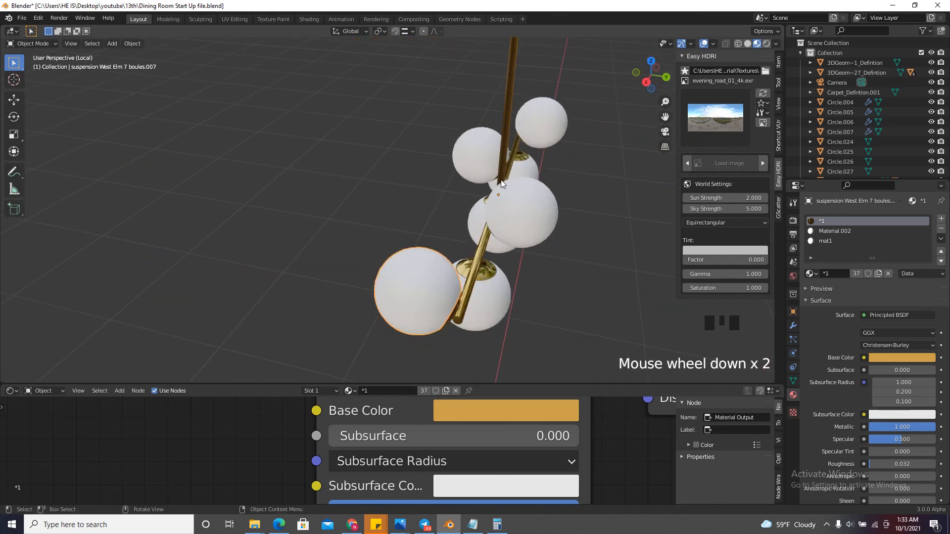
pyautogui.click(422, 274)
# Set the origin of the upper globe at the far end of the chandelier's bar to its geometry
pyautogui.moveTo(652, 75); pyautogui.dragTo(618, 70)
pyautogui.scroll(-2, 586, 247)
pyautogui.scroll(5, 401, 189)
pyautogui.click(340, 176)
pyautogui.rightClick(346, 180)
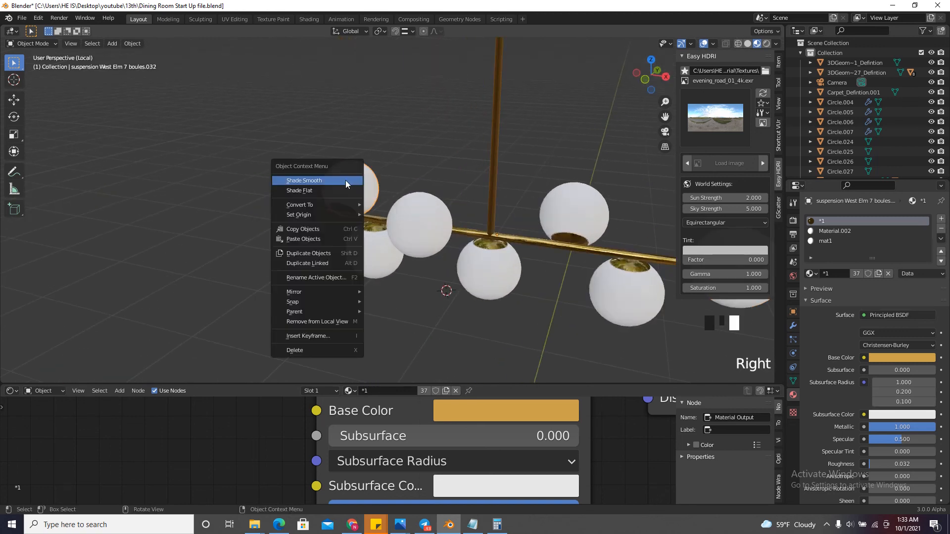
pyautogui.moveTo(361, 219)
pyautogui.click(389, 225)
# Try snapping the selected end globe to the 3D cursor, and undo it
pyautogui.scroll(4, 340, 180)
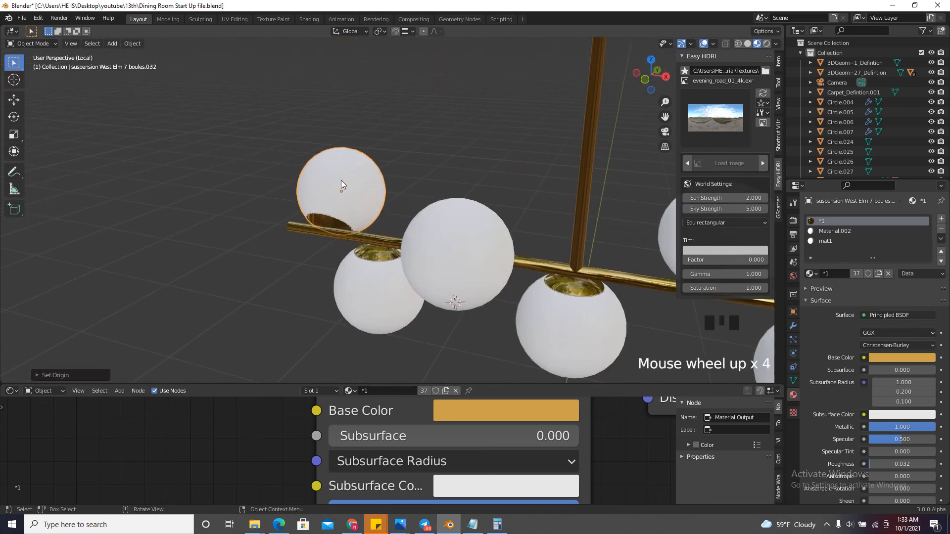
pyautogui.rightClick(339, 183)
pyautogui.moveTo(322, 272)
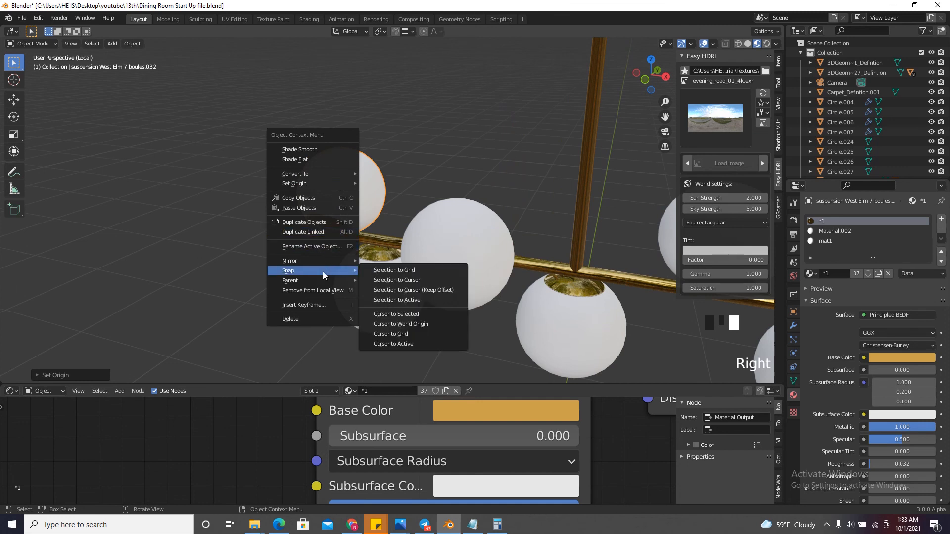
pyautogui.click(388, 278)
pyautogui.rightClick(350, 197)
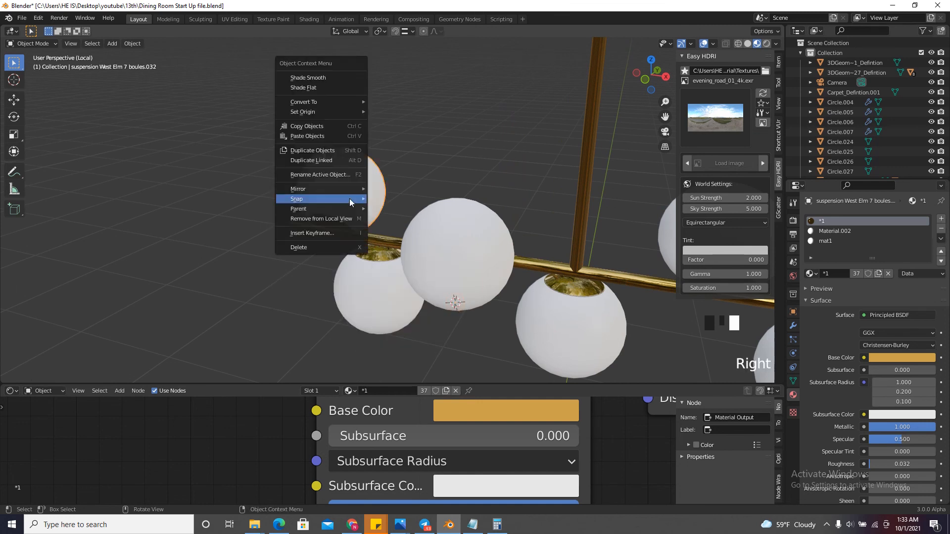
pyautogui.moveTo(349, 198)
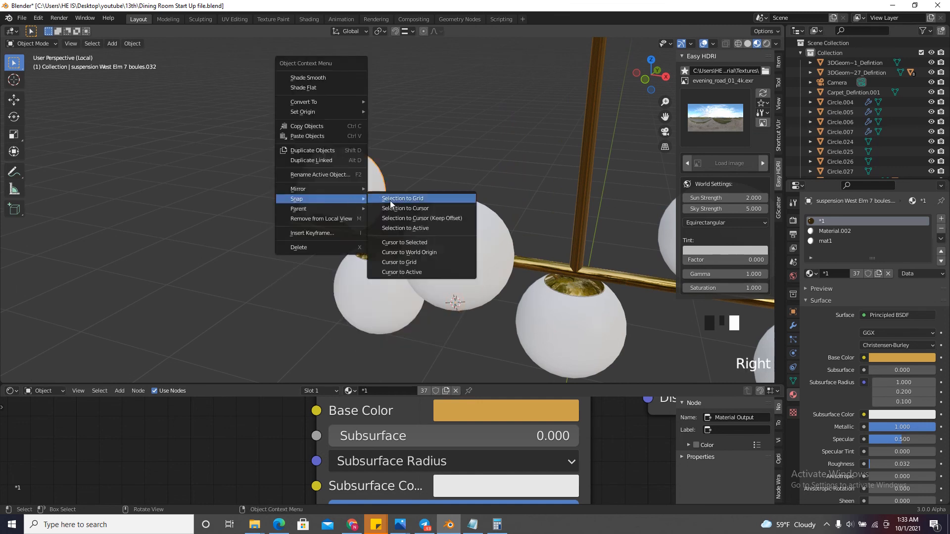
pyautogui.click(421, 209)
pyautogui.hotkey('ctrl', 'z')
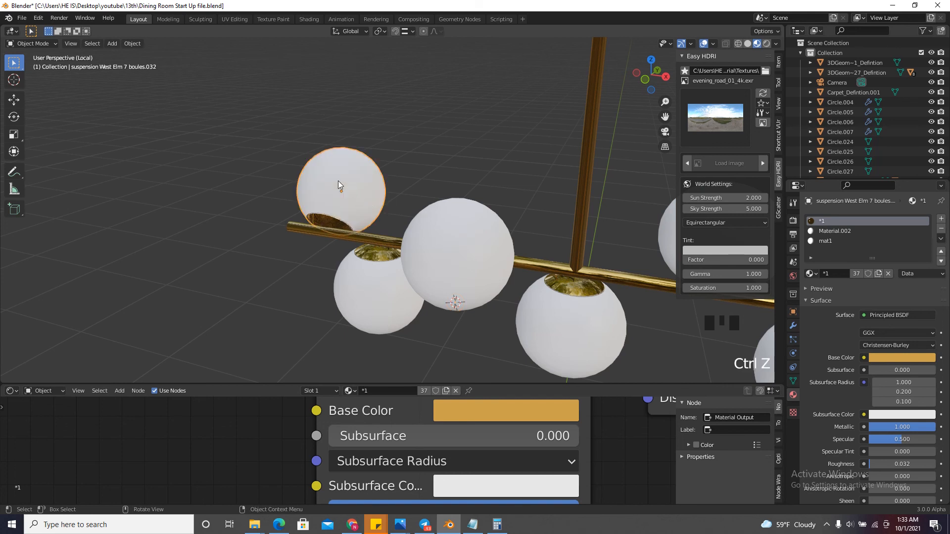
# Snap the 3D cursor to the selected end globe
pyautogui.rightClick(337, 180)
pyautogui.moveTo(337, 180)
pyautogui.click(402, 224)
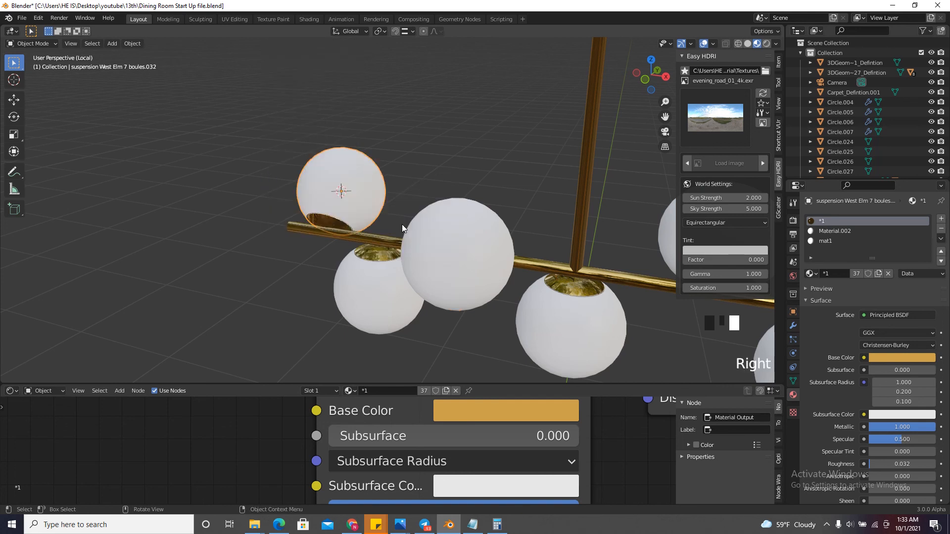
# Add a point light at the 3D cursor inside the end globe and set its radius to 0.067 m
pyautogui.scroll(-3, 385, 184)
pyautogui.moveTo(629, 91); pyautogui.dragTo(592, 96)
pyautogui.hotkey('shift', 'a')
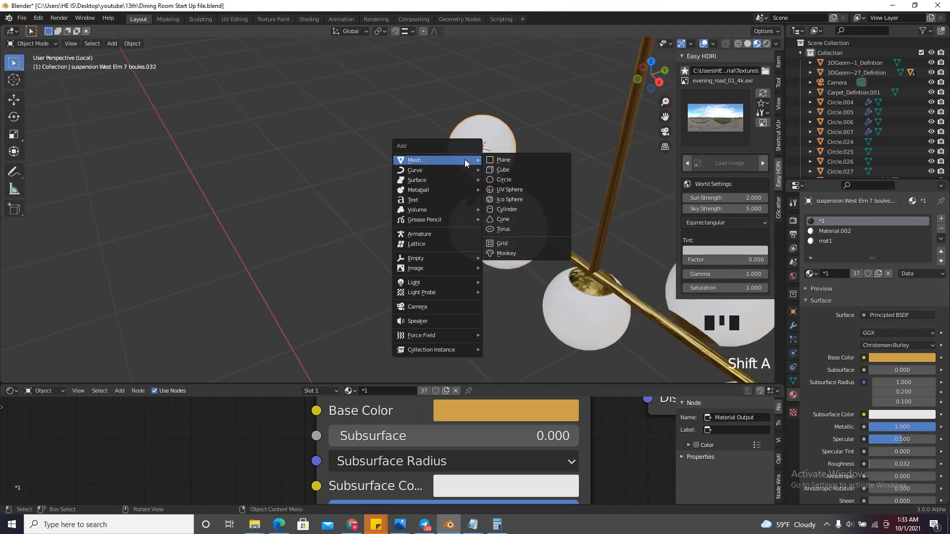
pyautogui.moveTo(433, 280)
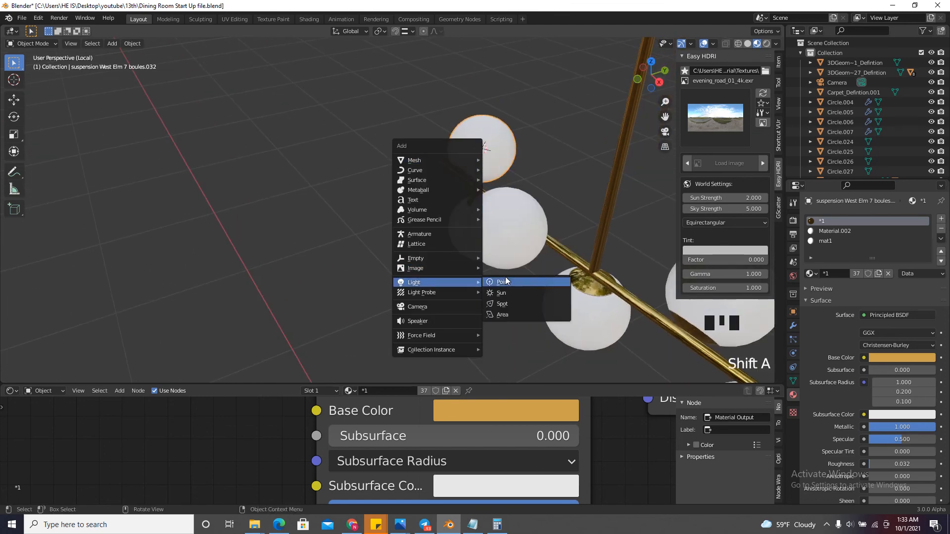
pyautogui.click(516, 284)
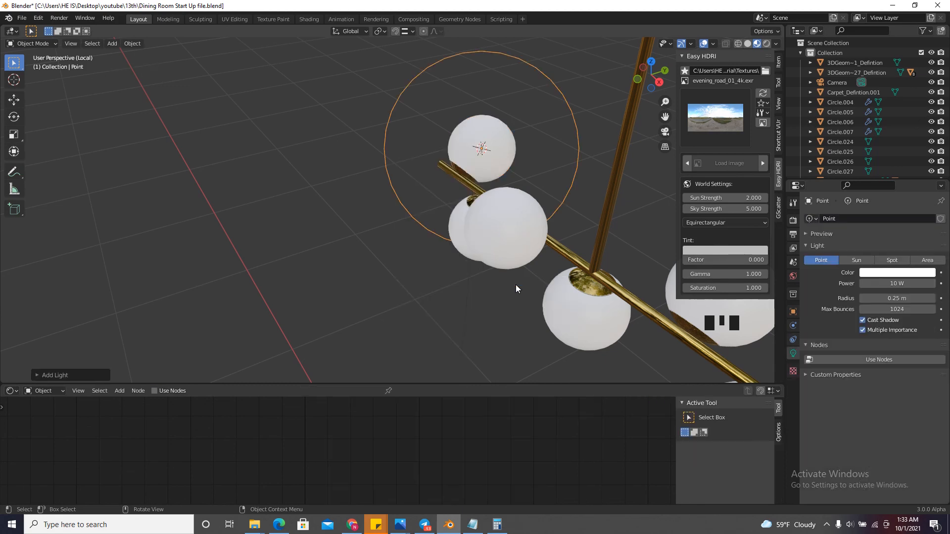
pyautogui.scroll(3, 500, 145)
pyautogui.scroll(-4, 521, 280)
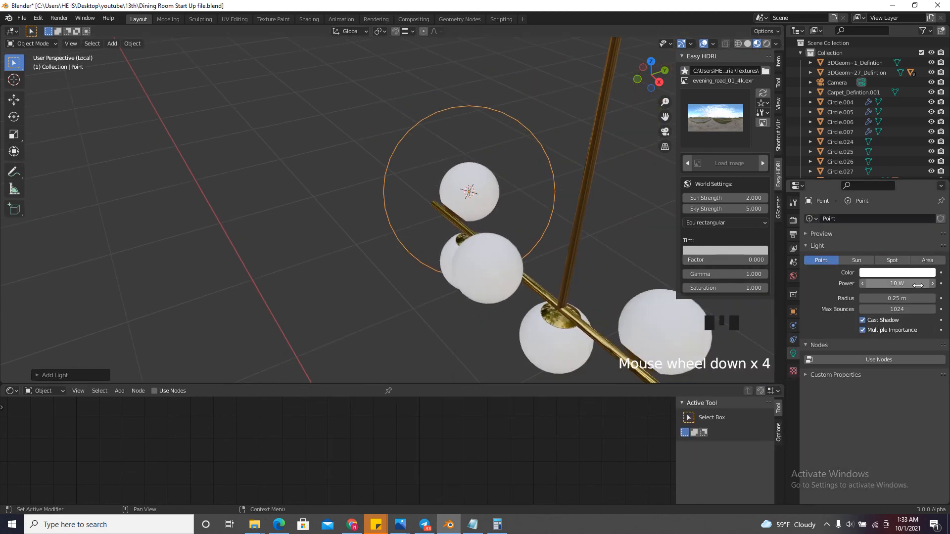
pyautogui.keyDown('shift'); pyautogui.moveTo(905, 298); pyautogui.dragTo(832, 258); pyautogui.keyUp('shift')
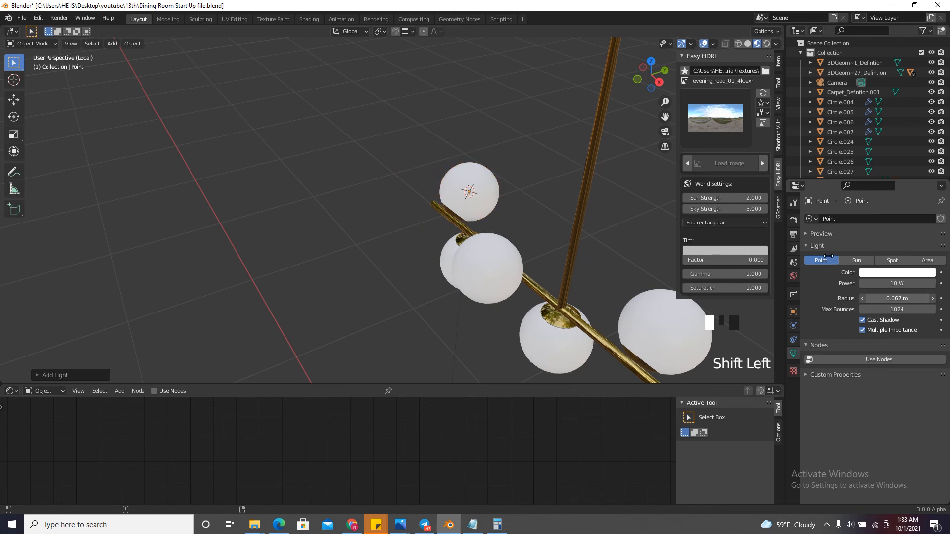
# Select the end globe that encloses the point light and hide it, keeping Material Preview shading
pyautogui.click(748, 45)
pyautogui.scroll(10, 509, 173)
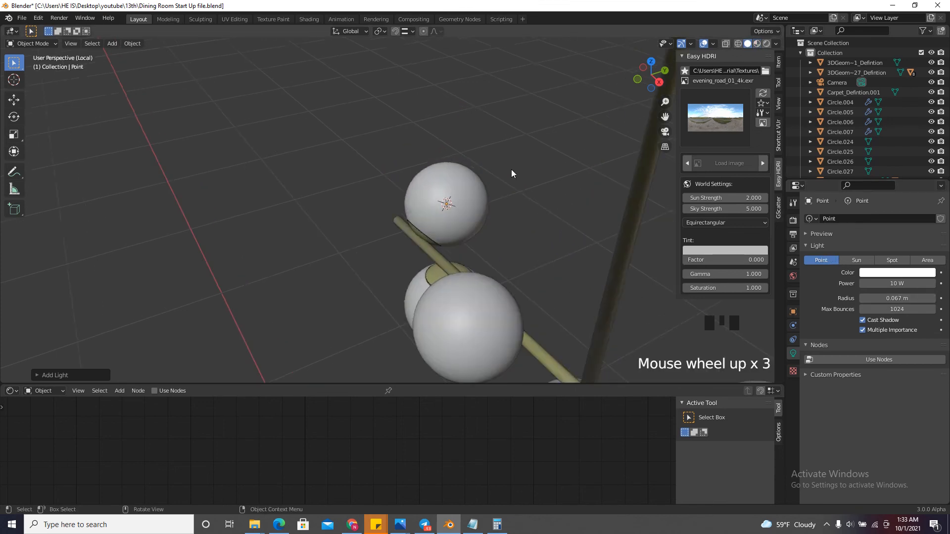
pyautogui.click(424, 218)
pyautogui.click(757, 44)
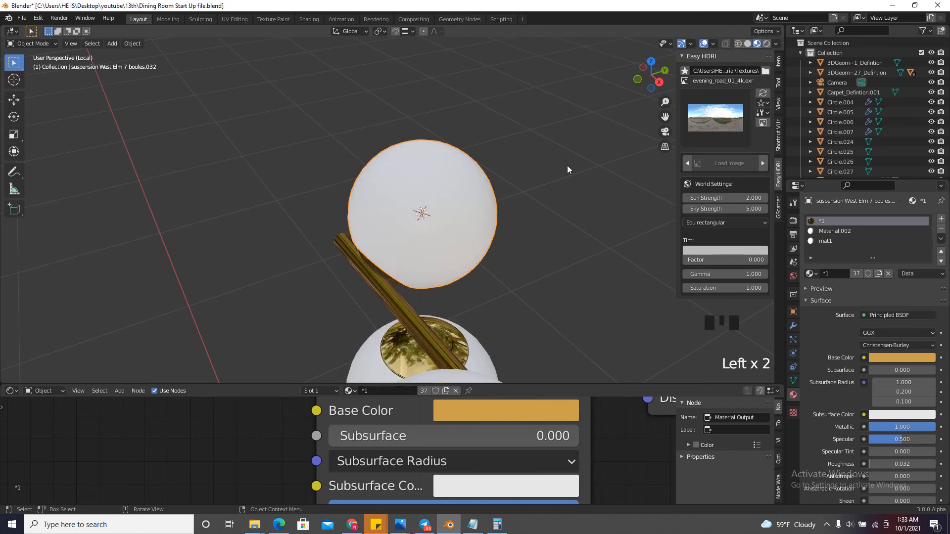
pyautogui.click(659, 81)
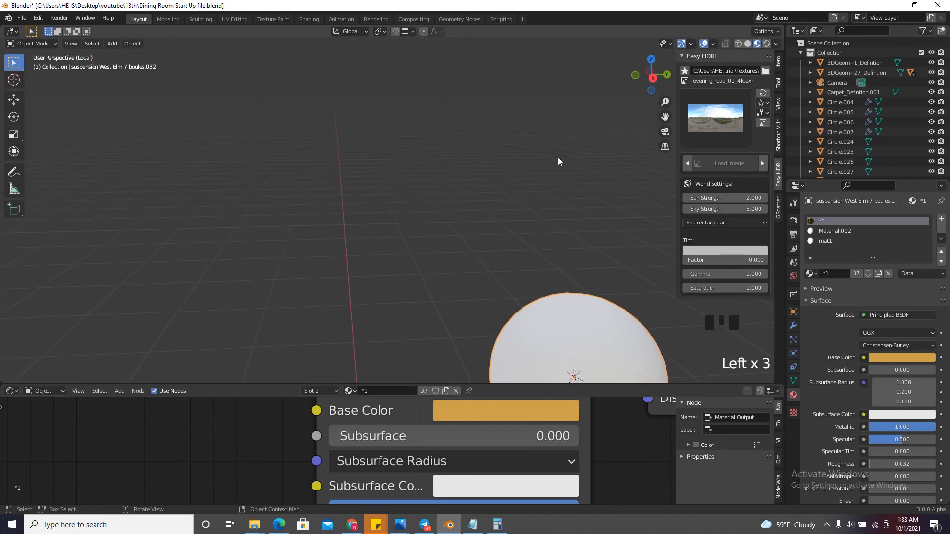
pyautogui.scroll(-9, 381, 252)
pyautogui.scroll(9, 423, 313)
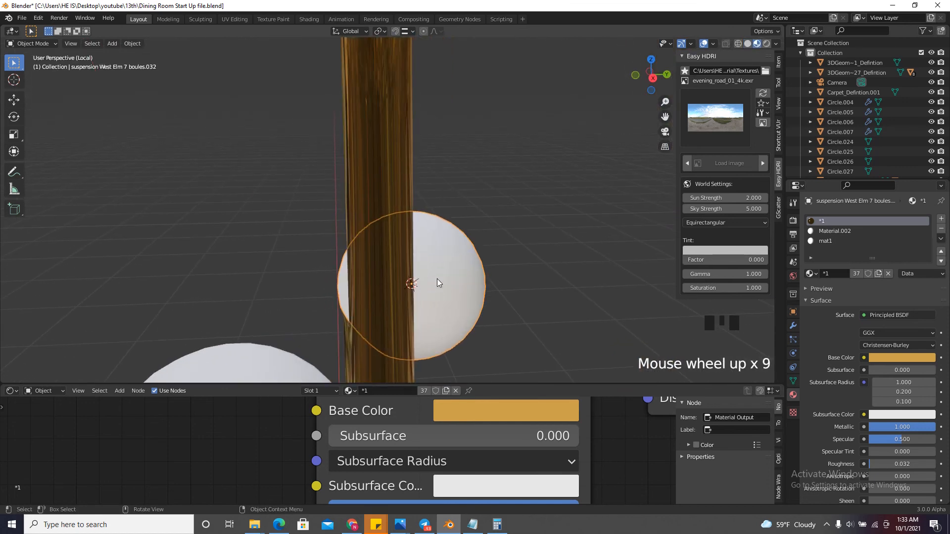
pyautogui.press('h')
# Select the point light and set its power to 1 W
pyautogui.click(468, 258)
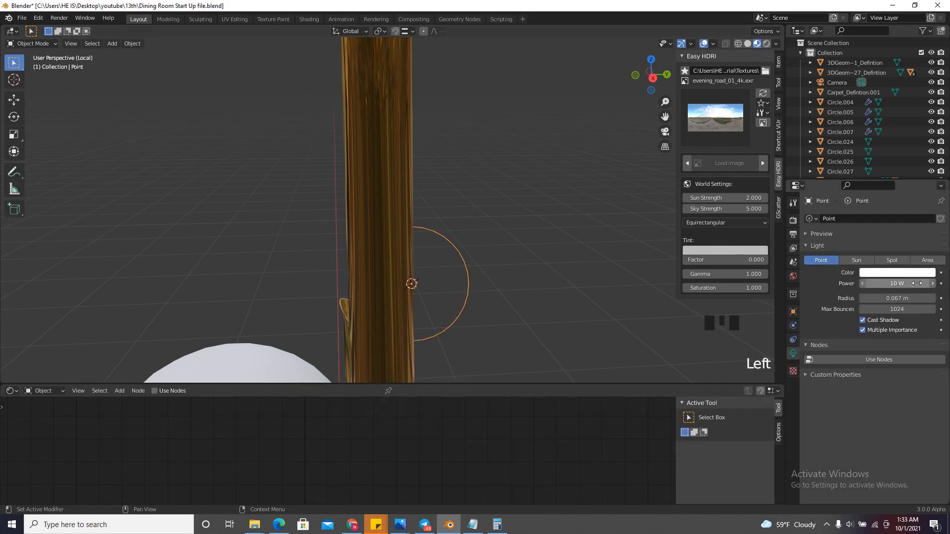
pyautogui.keyDown('shift'); pyautogui.moveTo(917, 284); pyautogui.dragTo(899, 275); pyautogui.keyUp('shift')
pyautogui.keyDown('shift'); pyautogui.moveTo(836, 249); pyautogui.dragTo(819, 250); pyautogui.keyUp('shift')
pyautogui.click(917, 284)
pyautogui.write('1')
pyautogui.press('Return')
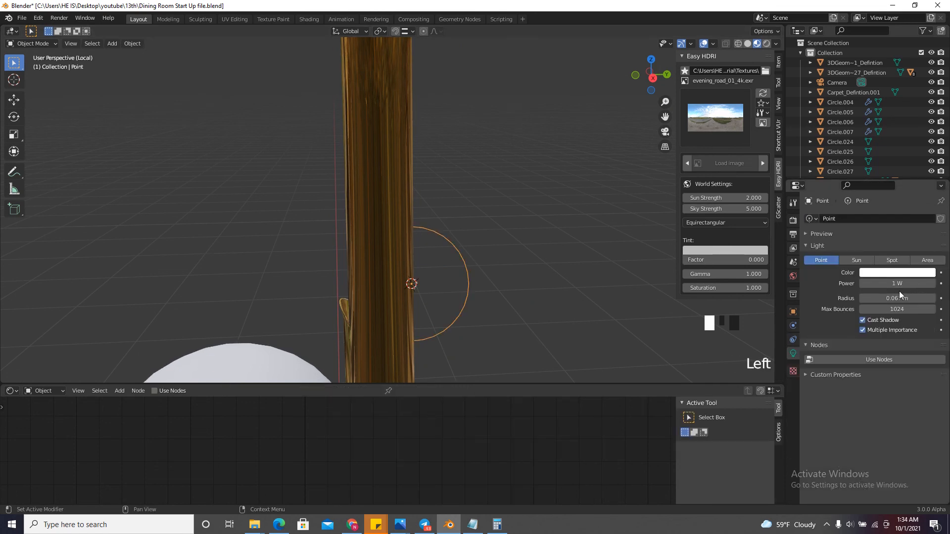
# Reduce the point light's radius to 0.027 m and unhide the end globe
pyautogui.hotkey('shift', 'Escape')
pyautogui.keyDown('shift'); pyautogui.moveTo(905, 307); pyautogui.dragTo(884, 298); pyautogui.keyUp('shift')
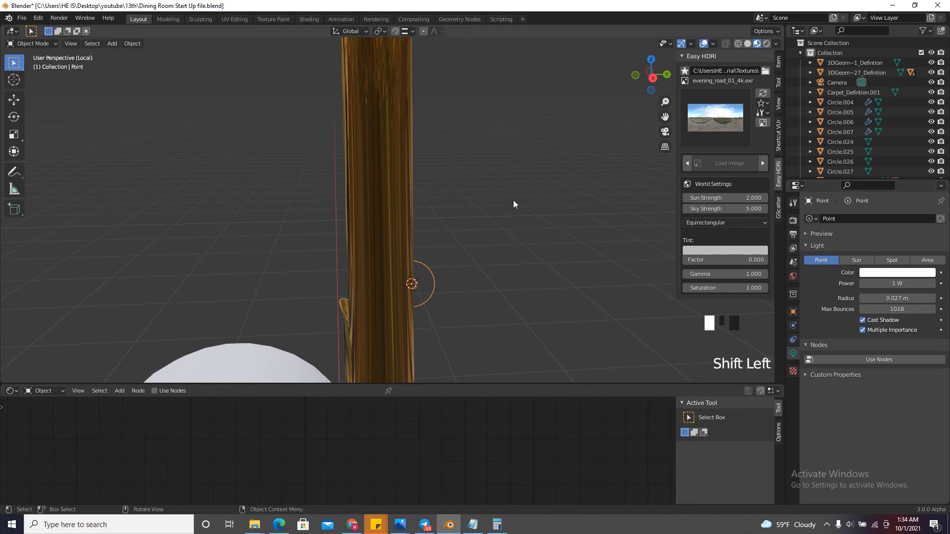
pyautogui.scroll(-3, 512, 200)
pyautogui.hotkey('alt', 'h')
# Select the end globe around the point light and remove all of its material slots
pyautogui.click(398, 225)
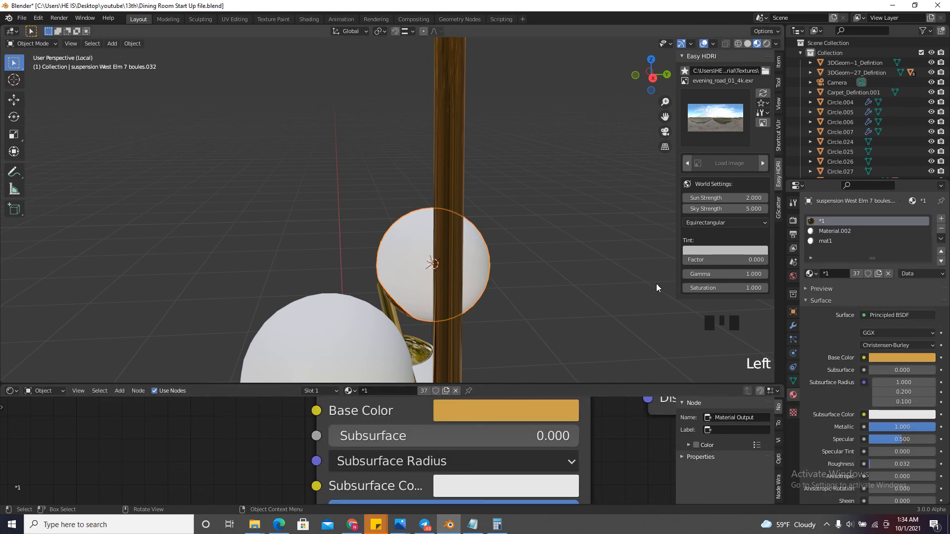
pyautogui.moveTo(651, 74); pyautogui.dragTo(702, 96)
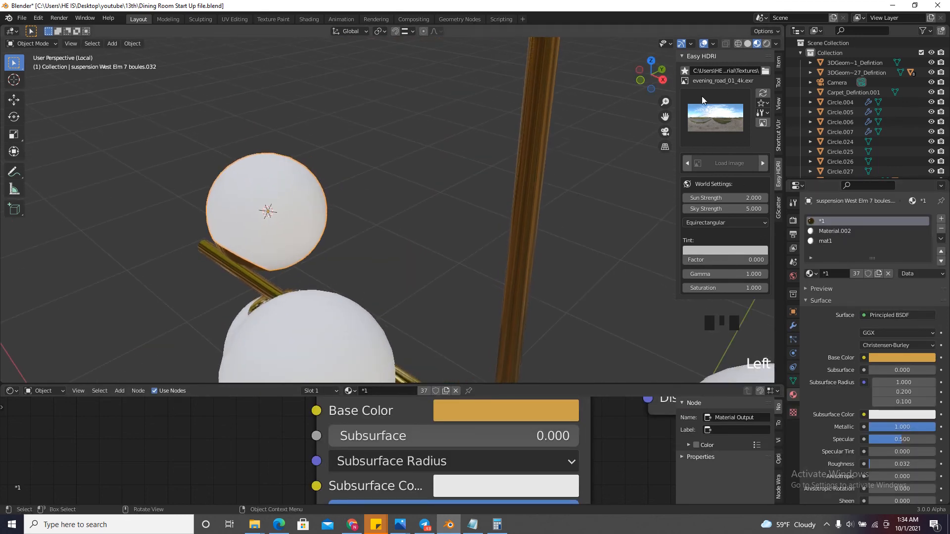
pyautogui.click(940, 229)
pyautogui.click(940, 229)
pyautogui.click(940, 229)
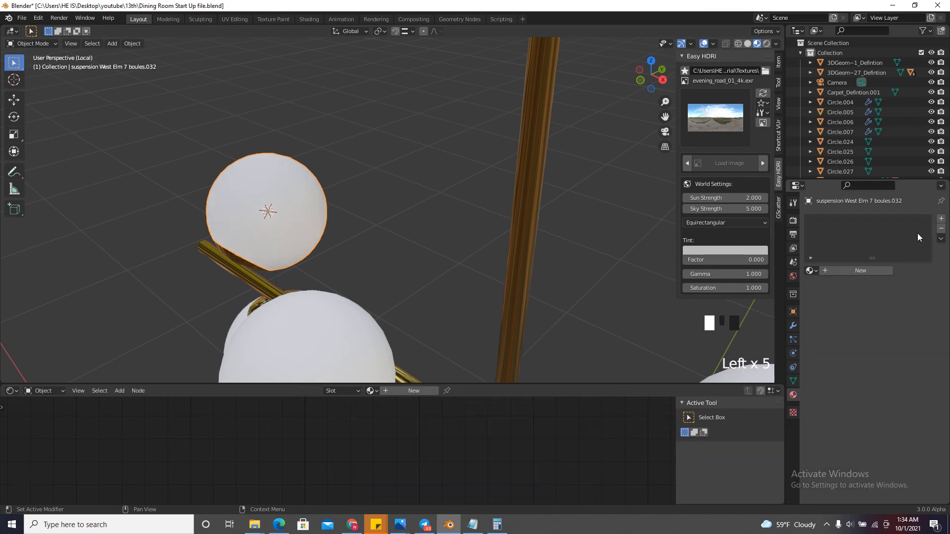
# Add a new material to the end globe and name it "Lamp translucent"
pyautogui.click(373, 122)
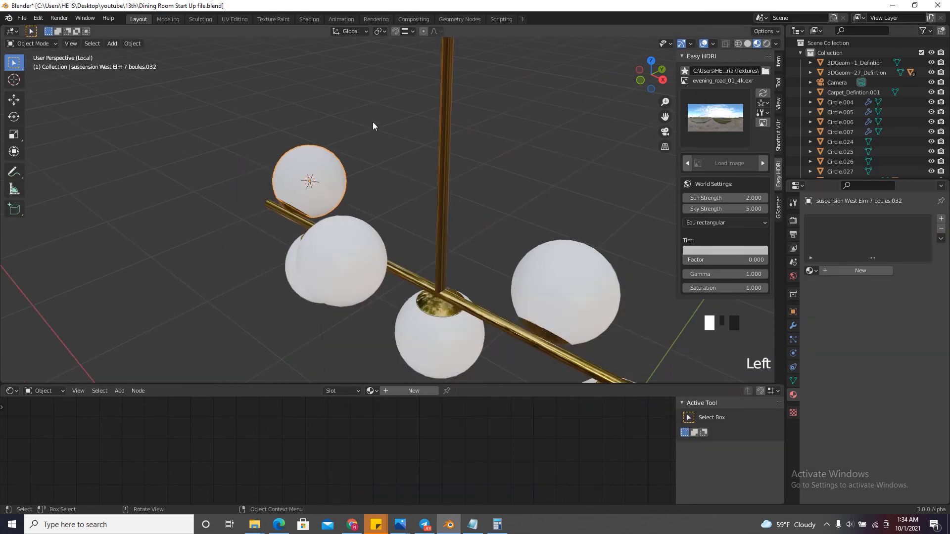
pyautogui.click(340, 166)
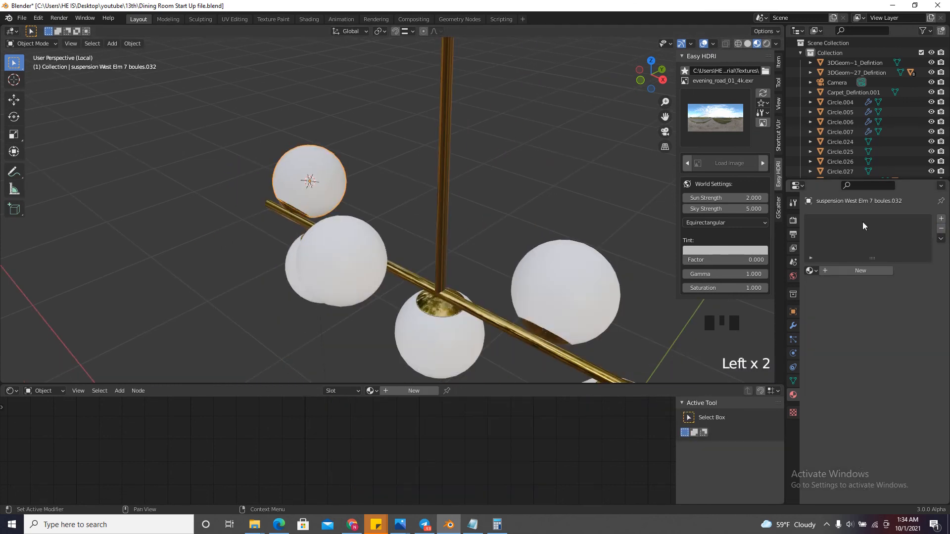
pyautogui.click(941, 219)
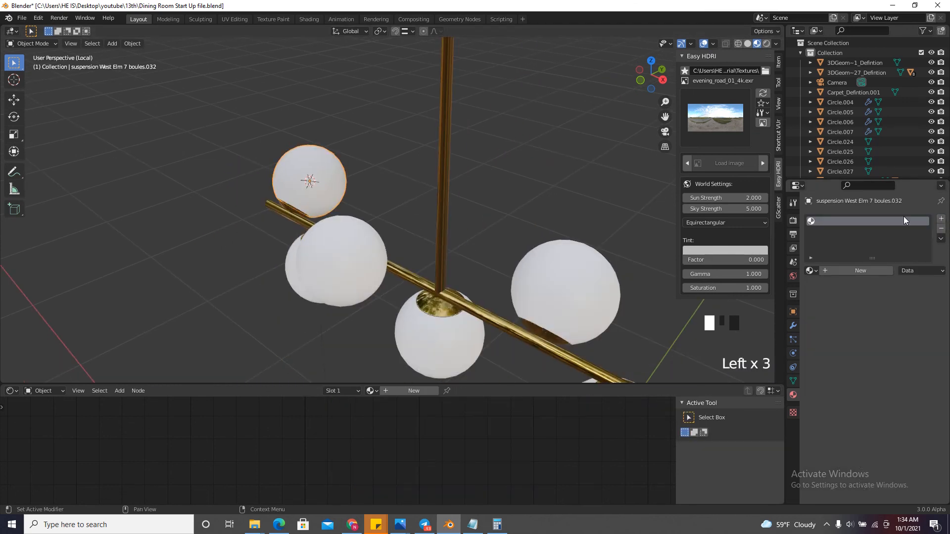
pyautogui.click(852, 272)
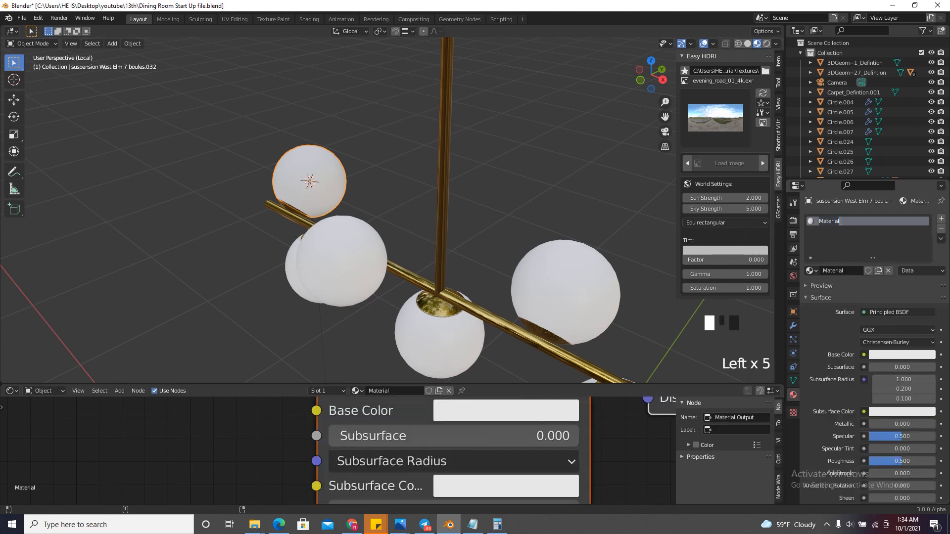
pyautogui.write('Lamp')
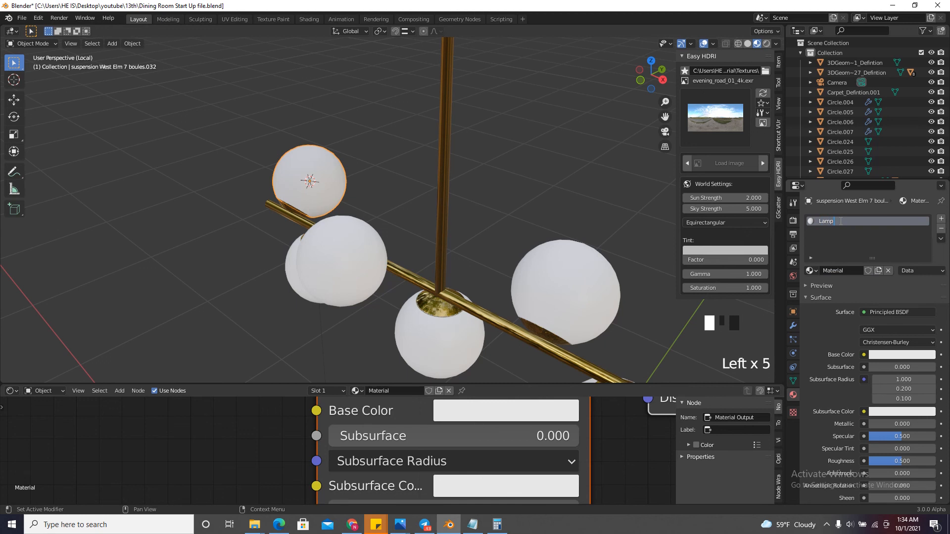
pyautogui.write(' ta')
pyautogui.press('Return')
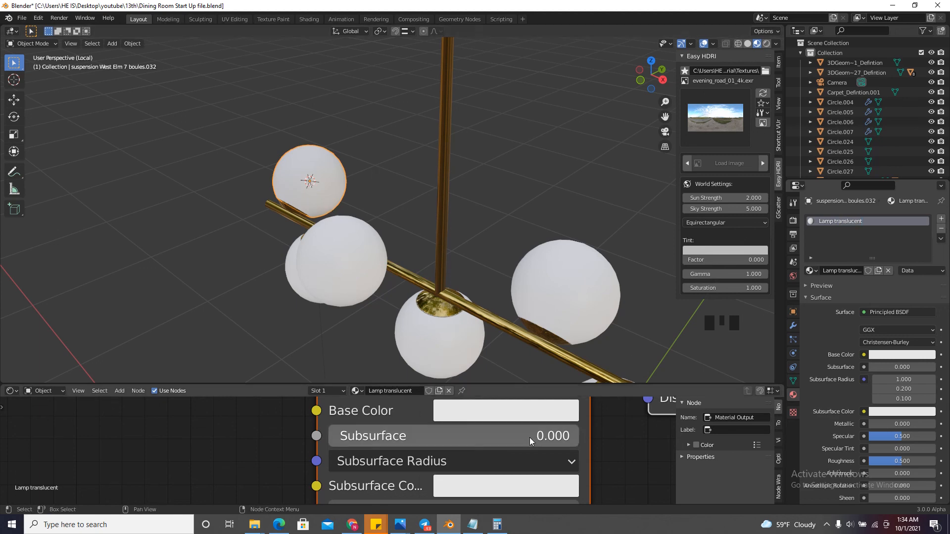
# Enlarge the shader node area and delete the Principled BSDF node from the Lamp translucent material
pyautogui.moveTo(532, 385); pyautogui.dragTo(542, 167)
pyautogui.scroll(-5, 381, 387)
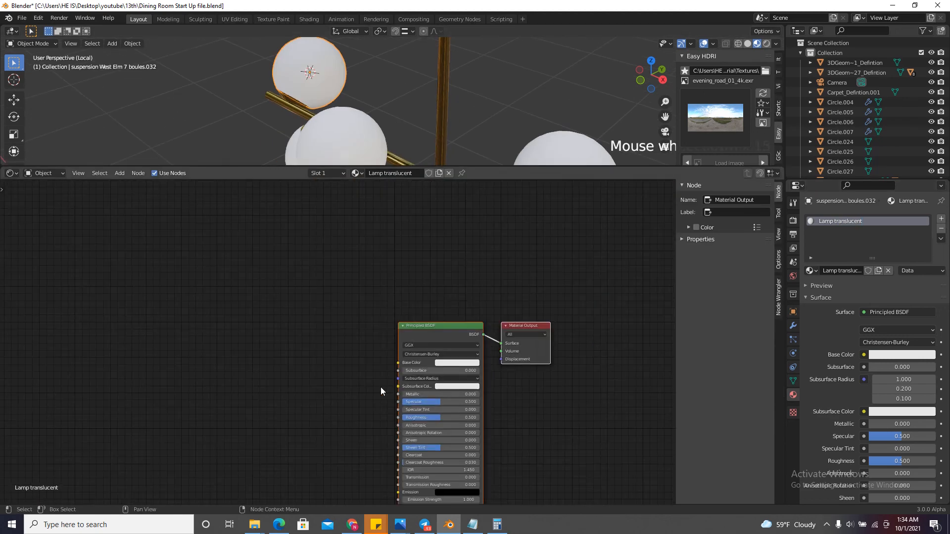
pyautogui.moveTo(456, 298); pyautogui.dragTo(400, 359)
pyautogui.press('x')
# Add a Translucent BSDF node to the lower left of the Material Output node
pyautogui.hotkey('shift', 'a')
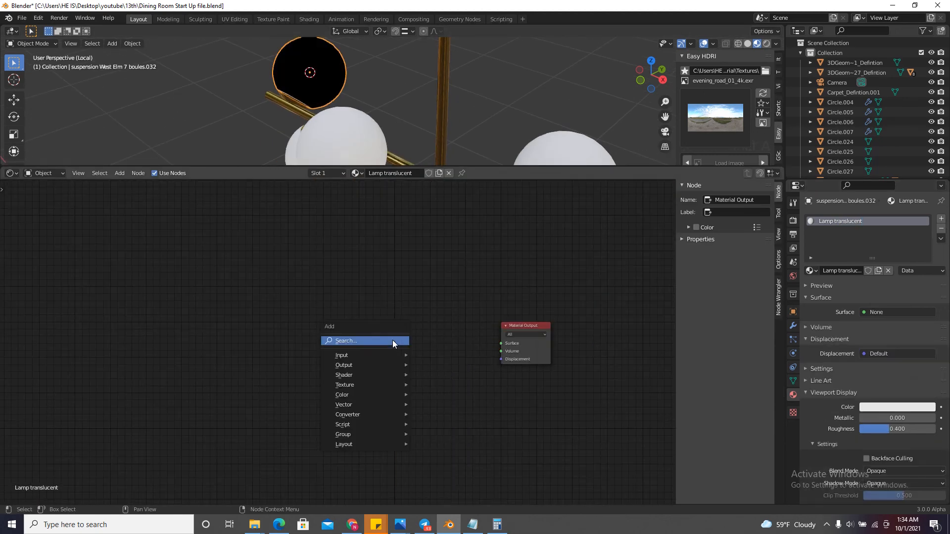
pyautogui.click(366, 341)
pyautogui.write('tra')
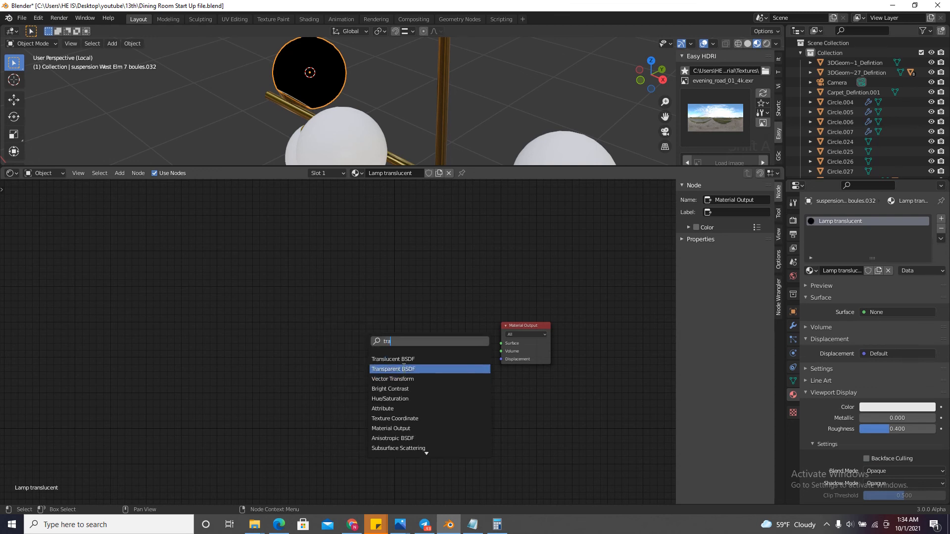
pyautogui.click(404, 358)
pyautogui.click(401, 391)
pyautogui.hotkey('shift', 'a')
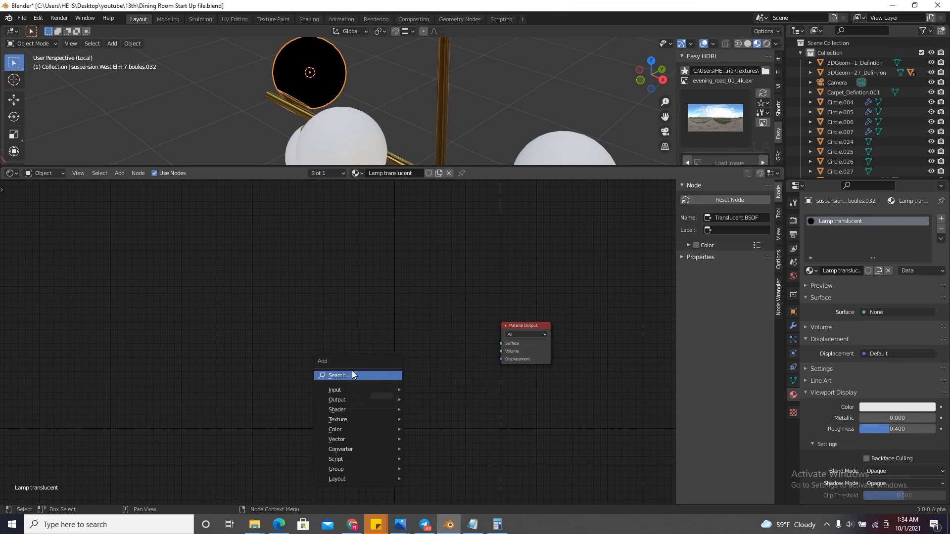
pyautogui.click(352, 371)
pyautogui.write('mi')
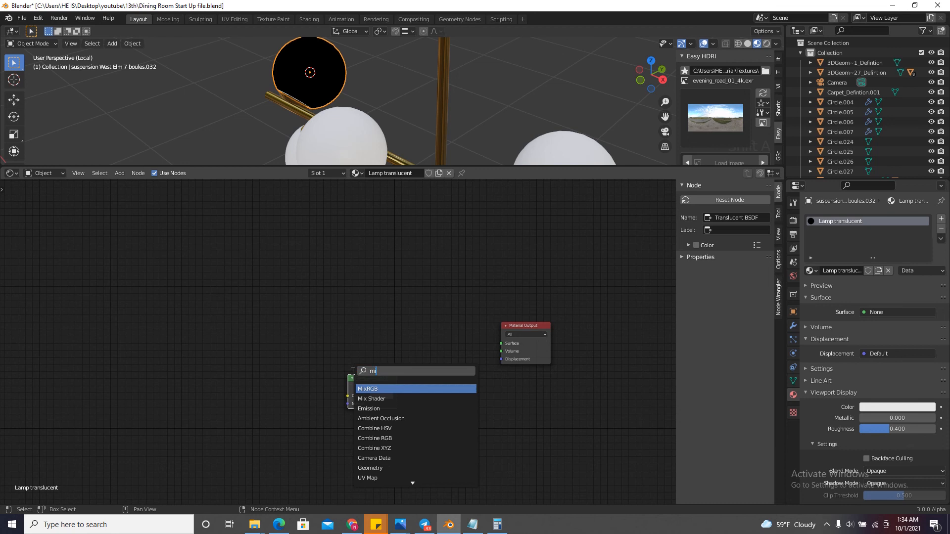
pyautogui.press('BackSpace')
pyautogui.press('BackSpace')
pyautogui.write('tra')
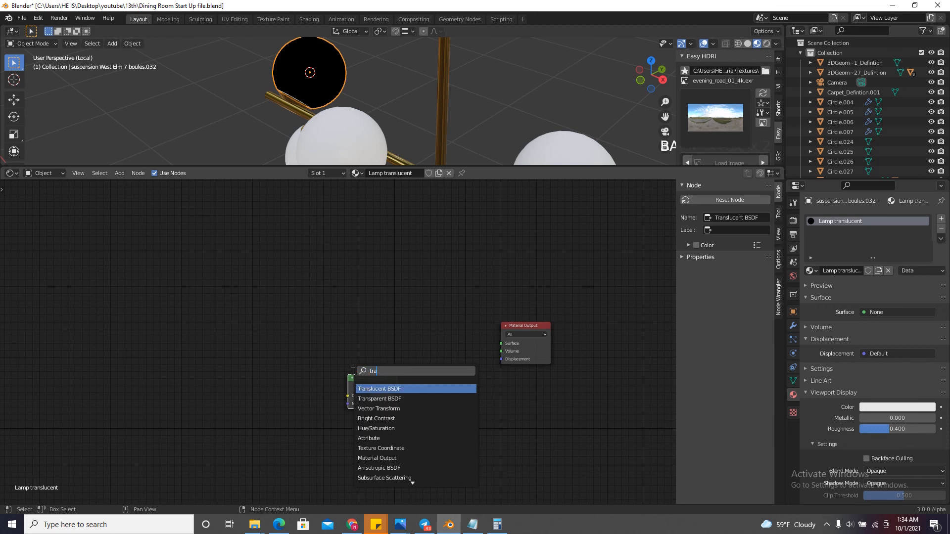
pyautogui.click(377, 389)
pyautogui.rightClick(379, 388)
# Add a Transparent BSDF node and place it above the Translucent BSDF node
pyautogui.hotkey('shift', 'a')
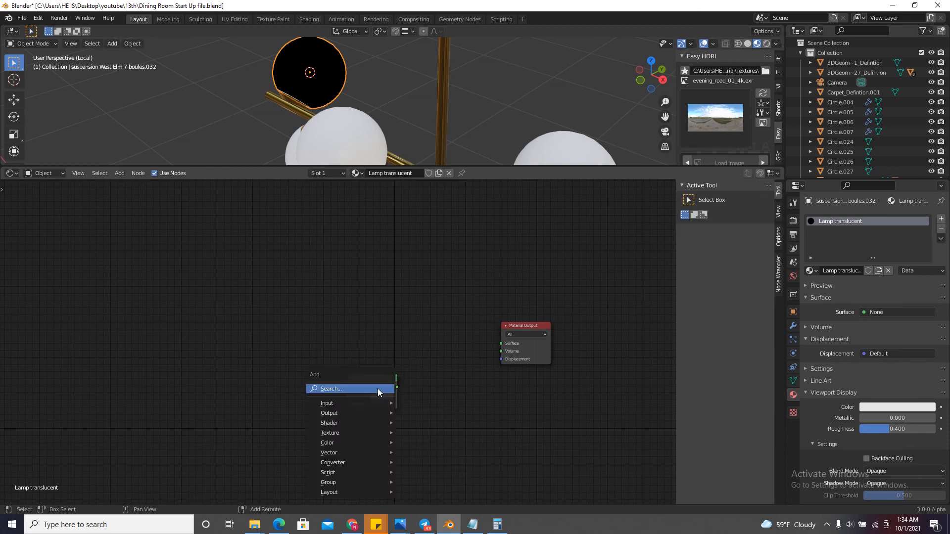
pyautogui.click(378, 389)
pyautogui.write('trans')
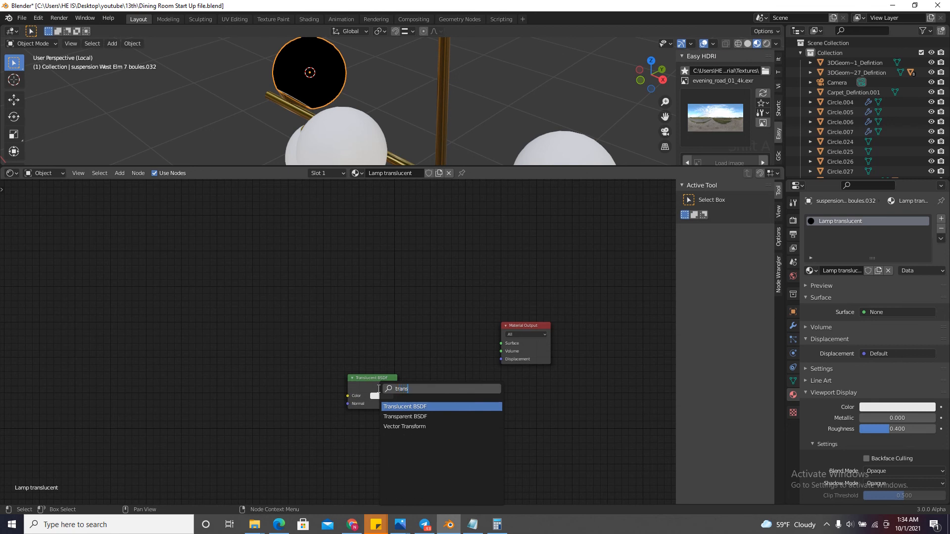
pyautogui.press('Down')
pyautogui.press('Return')
pyautogui.click(372, 333)
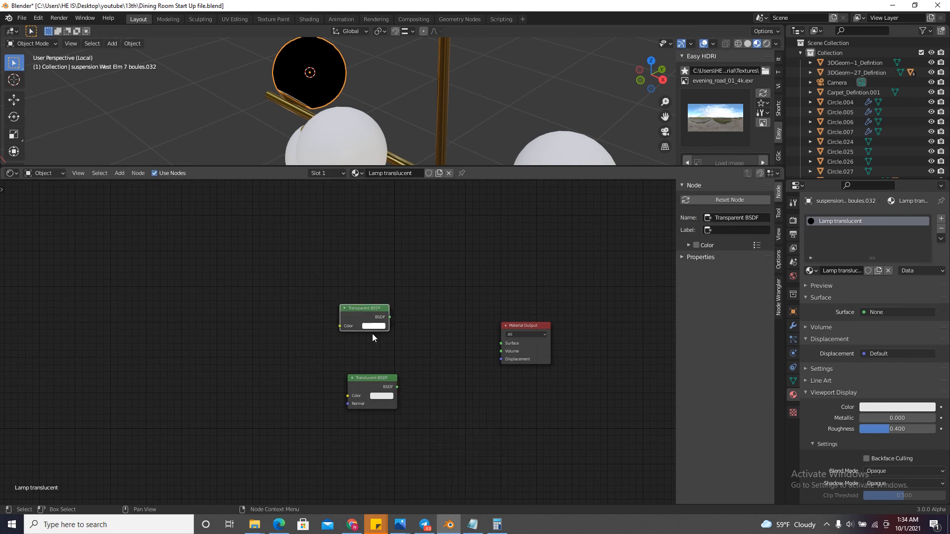
# Add a Mix Shader node between the two BSDF nodes and the Material Output
pyautogui.hotkey('shift', 'a')
pyautogui.click(372, 330)
pyautogui.write('mix')
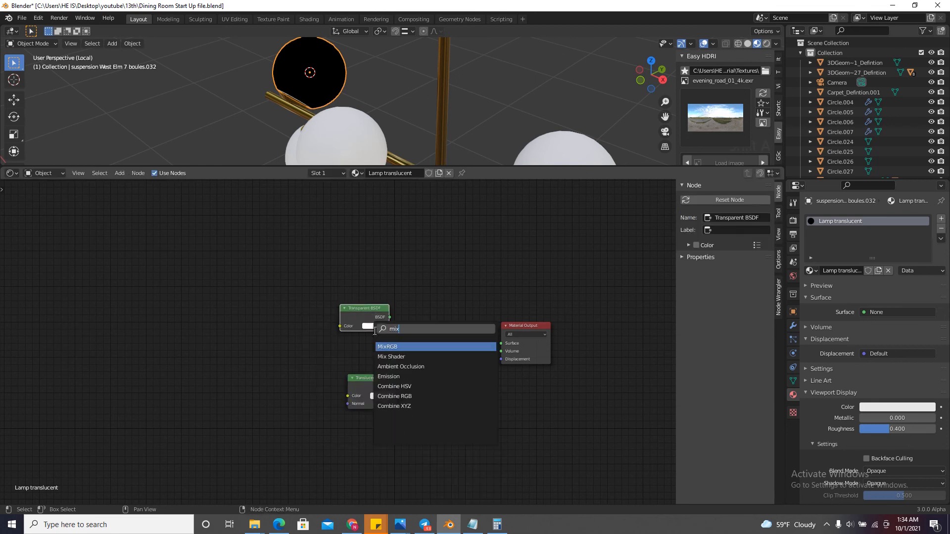
pyautogui.press('Down')
pyautogui.press('Return')
pyautogui.click(448, 334)
# Connect the Transparent BSDF to the Mix Shader's first shader input and the Translucent BSDF to the second
pyautogui.scroll(2, 447, 333)
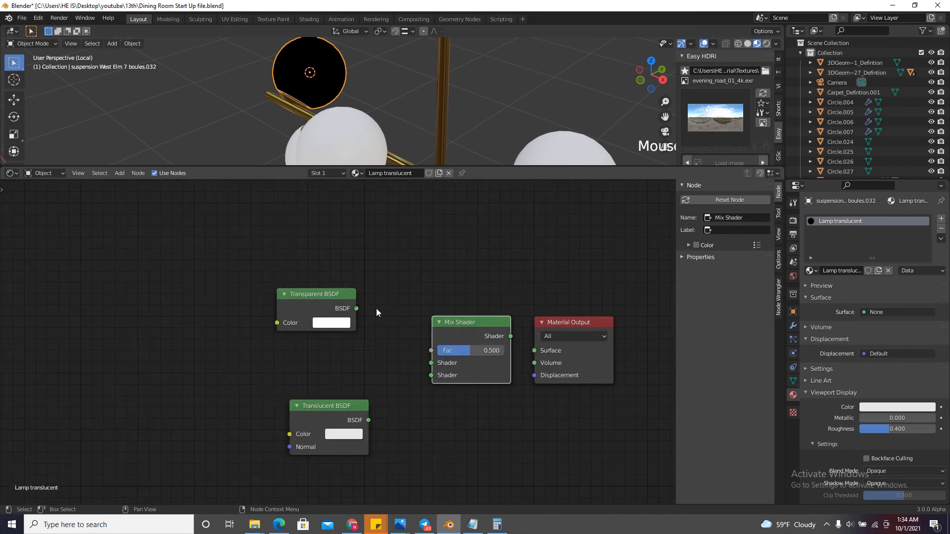
pyautogui.moveTo(357, 308); pyautogui.dragTo(431, 362)
pyautogui.moveTo(368, 420); pyautogui.dragTo(436, 373)
# Set the Mix Shader's factor to 0.800
pyautogui.scroll(3, 479, 348)
pyautogui.moveTo(474, 343); pyautogui.dragTo(521, 356)
pyautogui.scroll(-2, 470, 307)
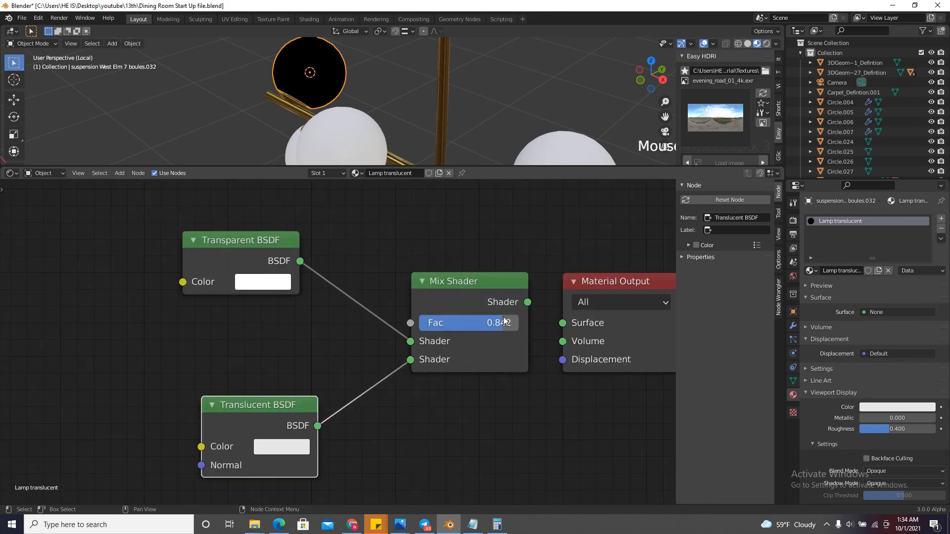
pyautogui.moveTo(505, 320); pyautogui.dragTo(555, 339)
pyautogui.moveTo(491, 320)
pyautogui.mouseDown()
pyautogui.moveTo(463, 305)
pyautogui.moveTo(475, 313)
pyautogui.mouseUp()
pyautogui.scroll(-1, 301, 354)
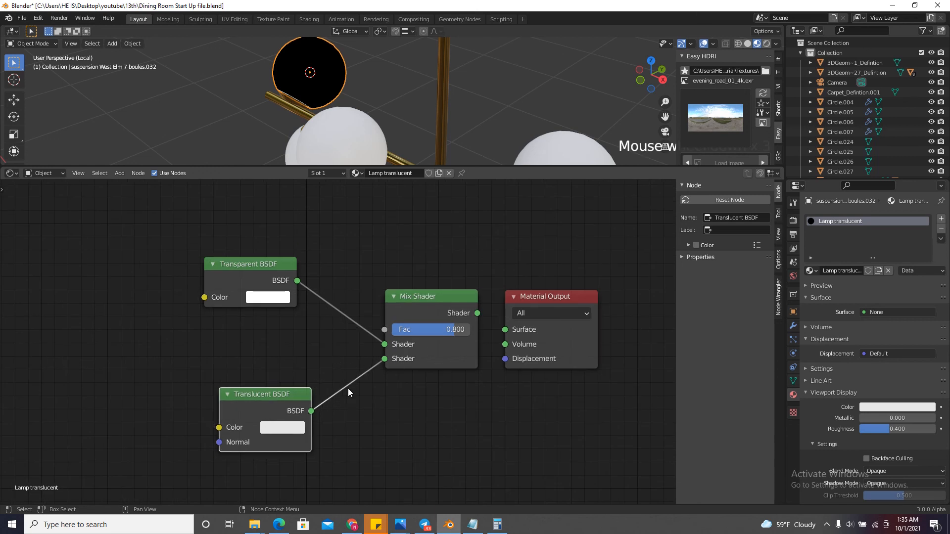
# Connect the Mix Shader output to the Material Output's Surface input and tidy the node positions
pyautogui.moveTo(265, 400); pyautogui.dragTo(245, 390)
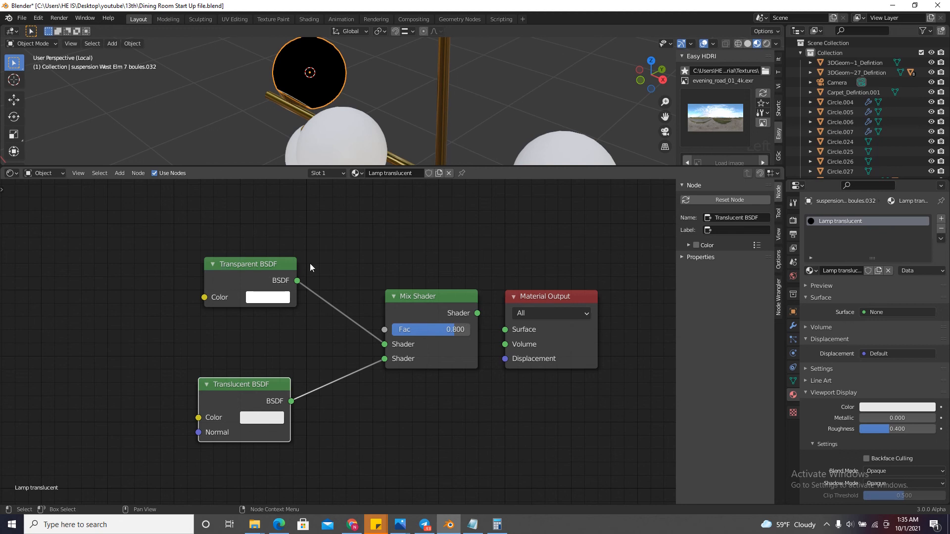
pyautogui.moveTo(477, 314); pyautogui.dragTo(505, 329)
pyautogui.moveTo(440, 315); pyautogui.dragTo(414, 330)
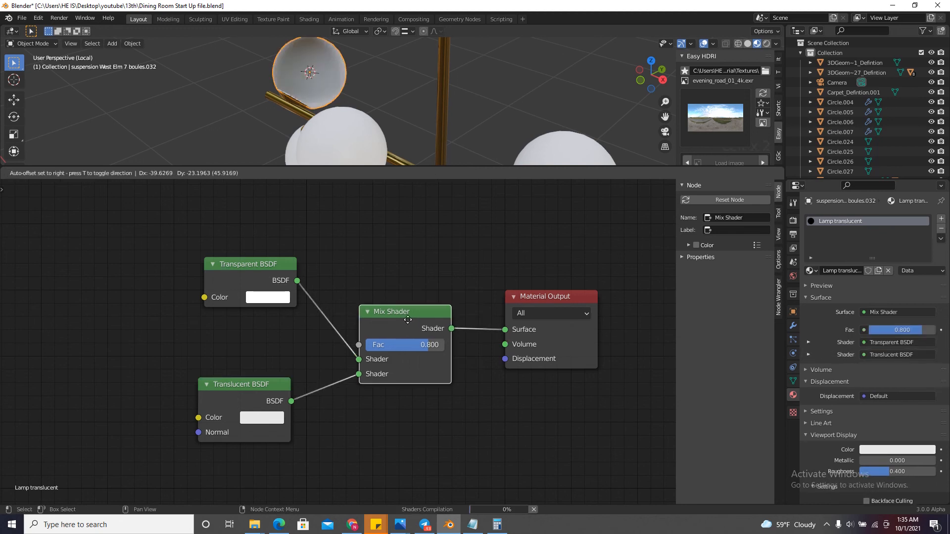
# Select the point light inside the end globe by temporarily hiding the globe
pyautogui.scroll(3, 303, 79)
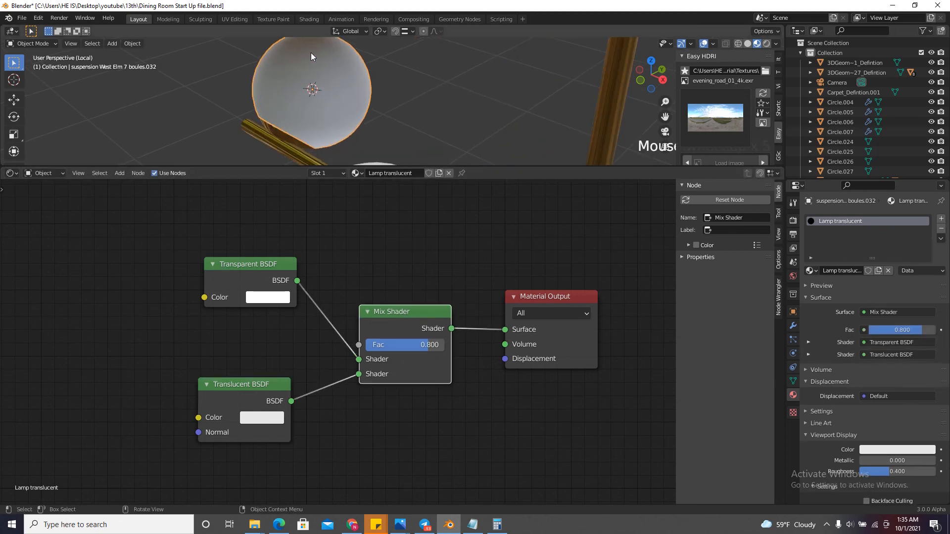
pyautogui.press('h')
pyautogui.click(344, 91)
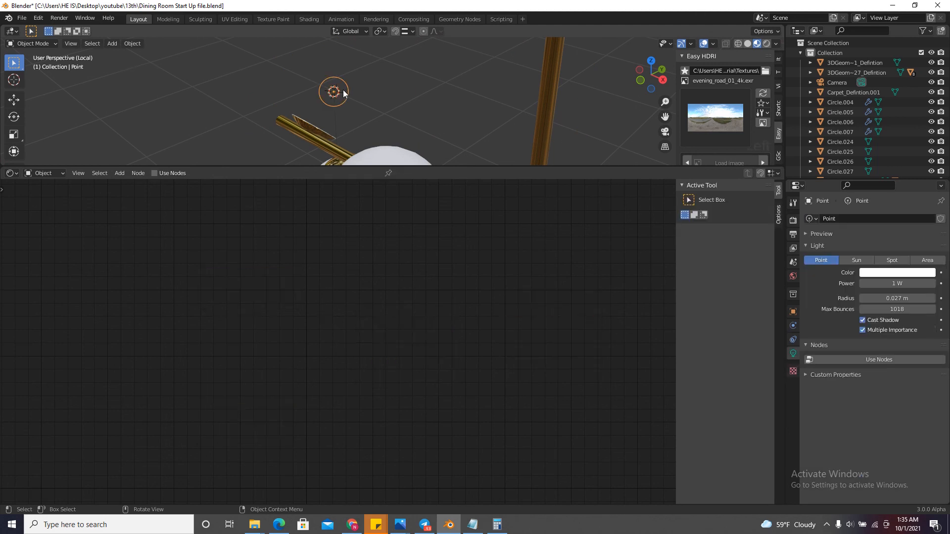
pyautogui.hotkey('alt', 'h')
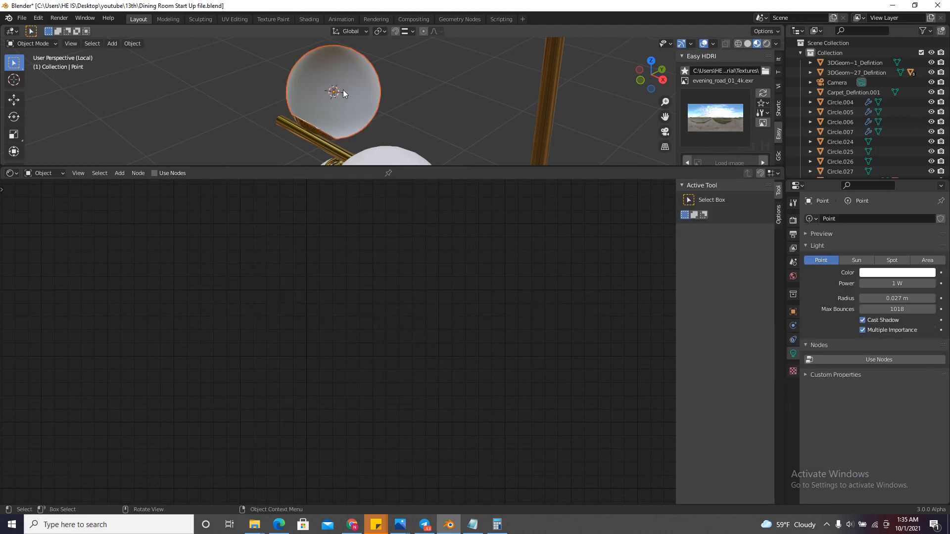
# Enlarge the 3D viewport around the chandelier's end globe and switch it to Rendered shading
pyautogui.scroll(-3, 386, 133)
pyautogui.moveTo(403, 166); pyautogui.dragTo(379, 362)
pyautogui.scroll(8, 361, 194)
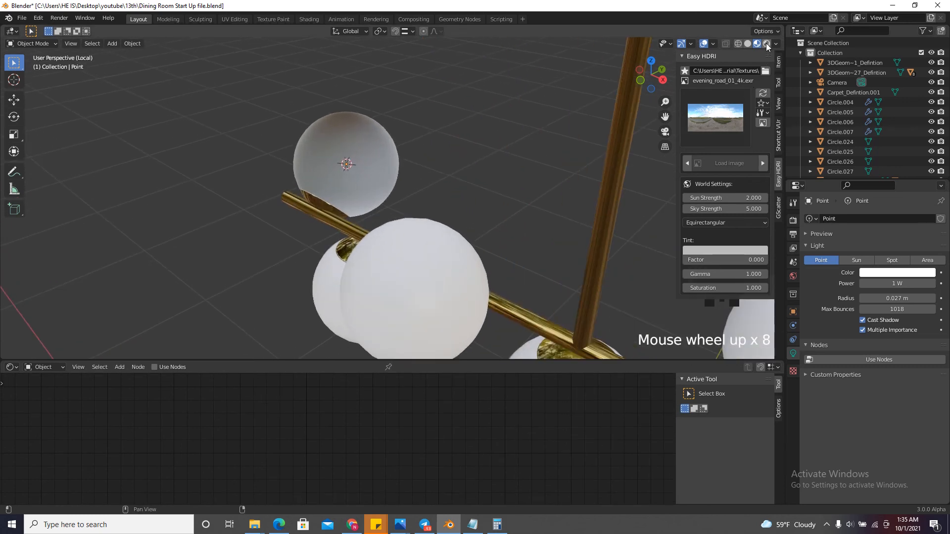
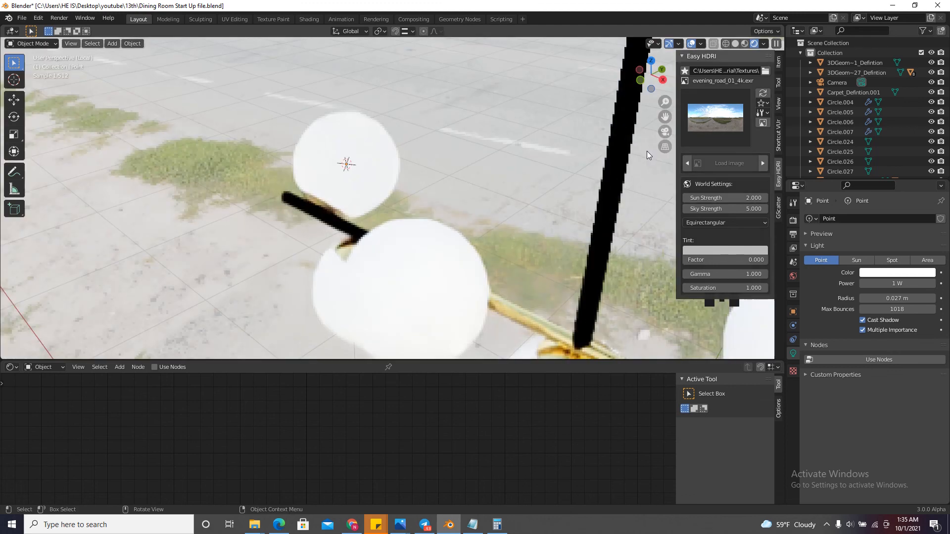
# Set the HDRI world's Sky Strength and Sun Strength to 0
pyautogui.click(744, 207)
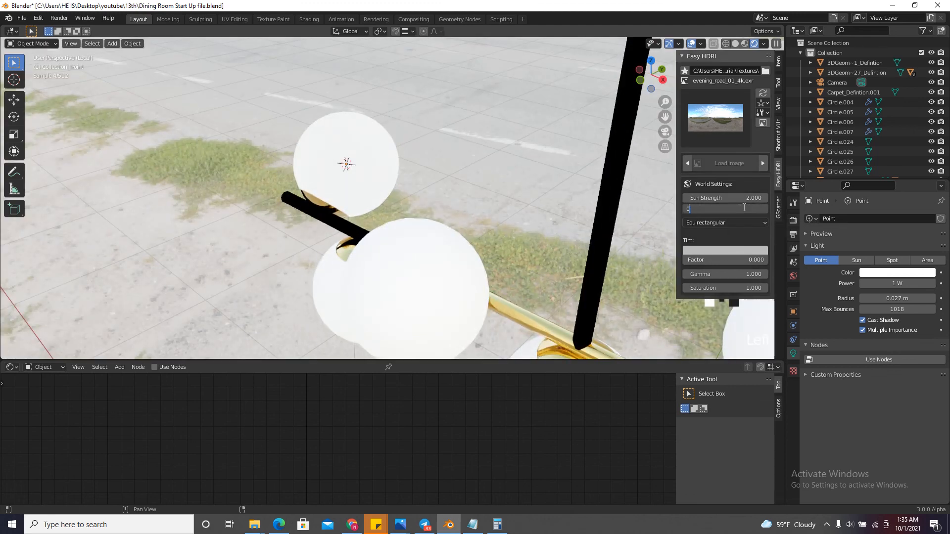
pyautogui.write('0')
pyautogui.press('Return')
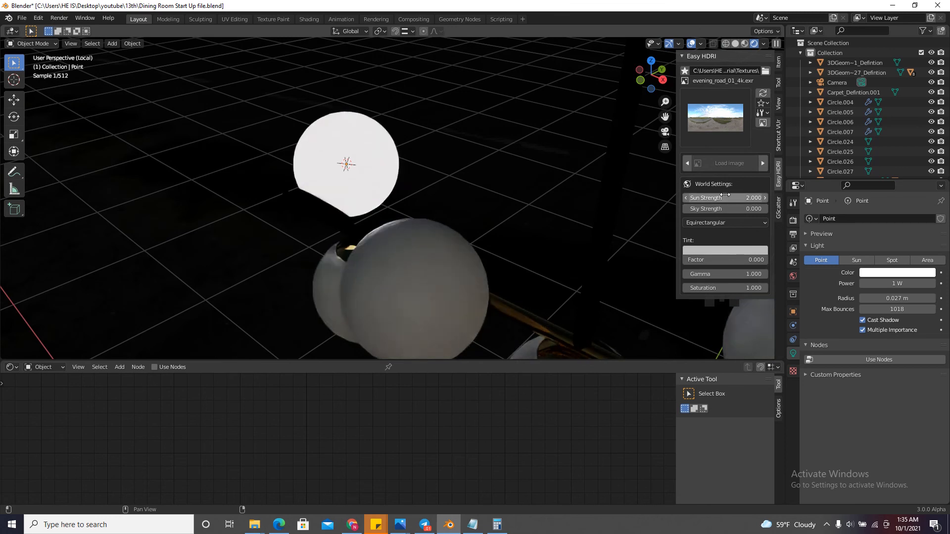
pyautogui.click(725, 198)
pyautogui.write('0')
pyautogui.press('Return')
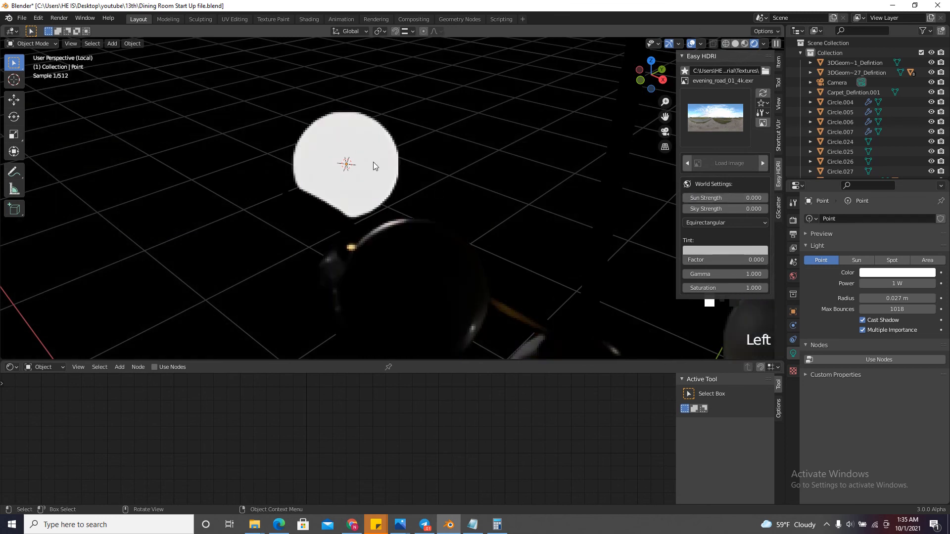
# Select the lit end globe and compare Mix Shader factors of 0 and 0.5 in its material, settling on 0.8
pyautogui.scroll(-4, 435, 115)
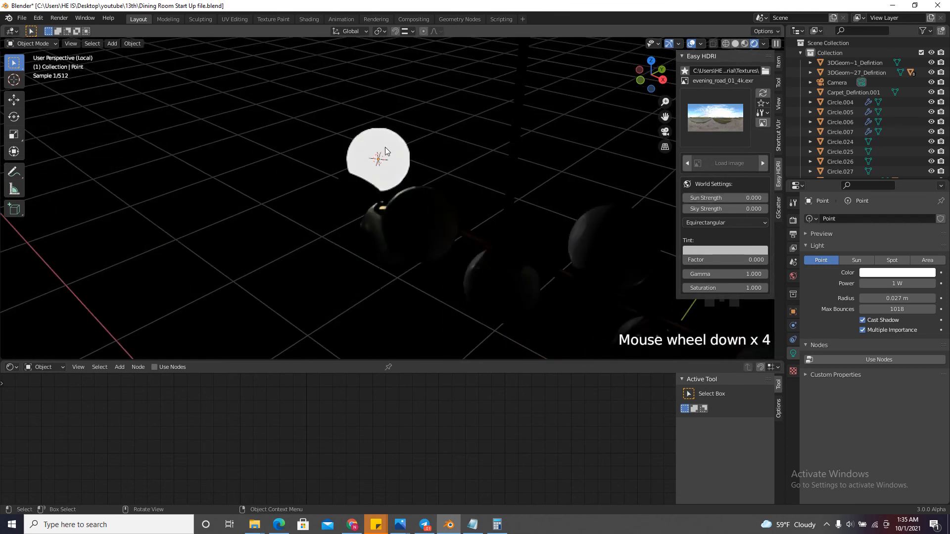
pyautogui.scroll(5, 385, 147)
pyautogui.click(381, 195)
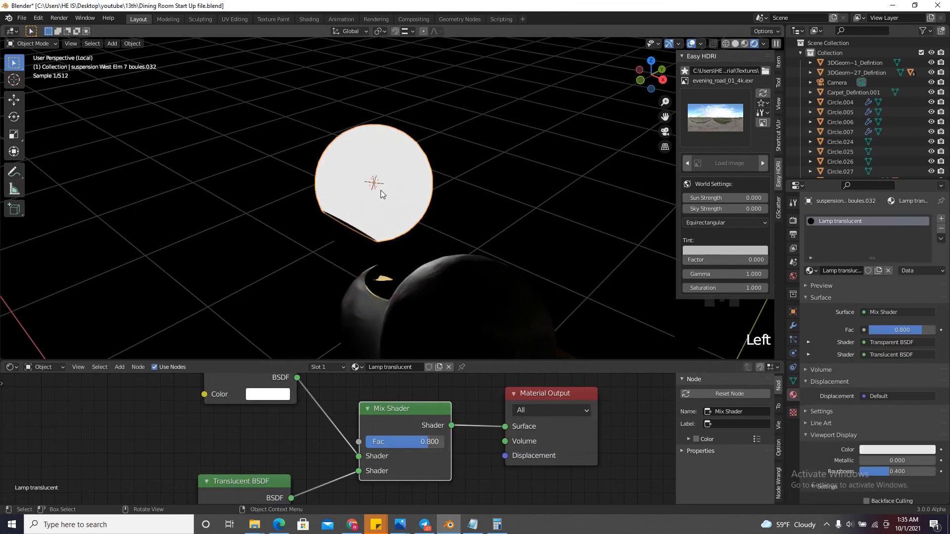
pyautogui.scroll(3, 446, 439)
pyautogui.click(418, 447)
pyautogui.moveTo(417, 447); pyautogui.dragTo(346, 421)
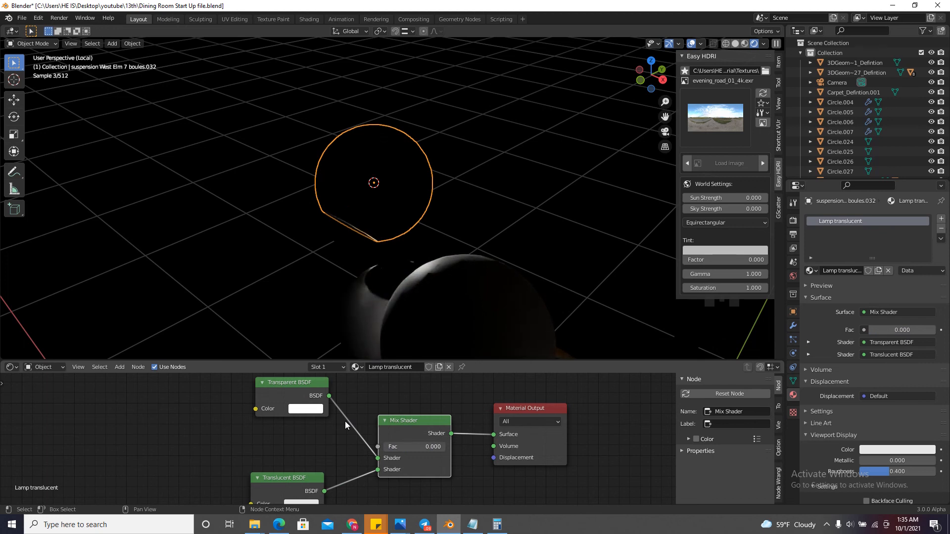
pyautogui.moveTo(346, 420); pyautogui.dragTo(400, 420)
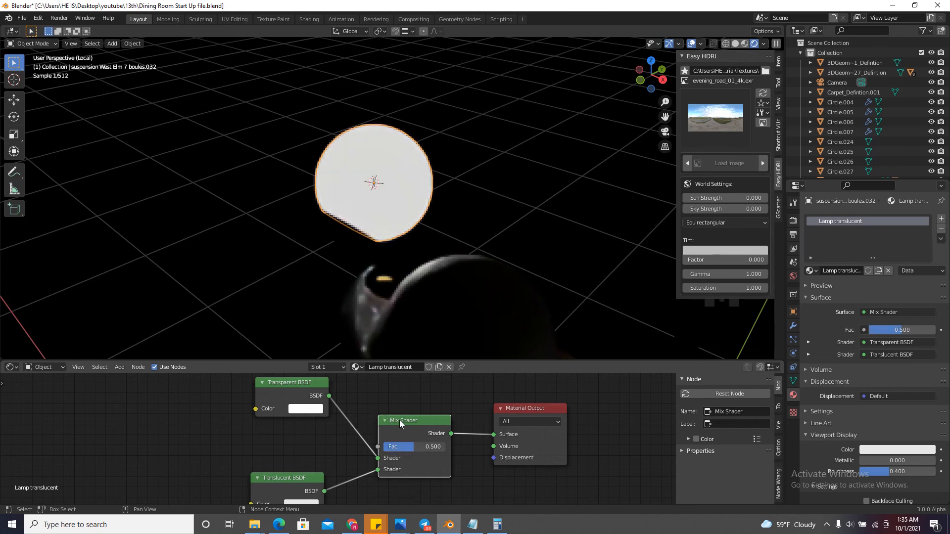
pyautogui.scroll(5, 412, 448)
pyautogui.moveTo(423, 454); pyautogui.dragTo(456, 461)
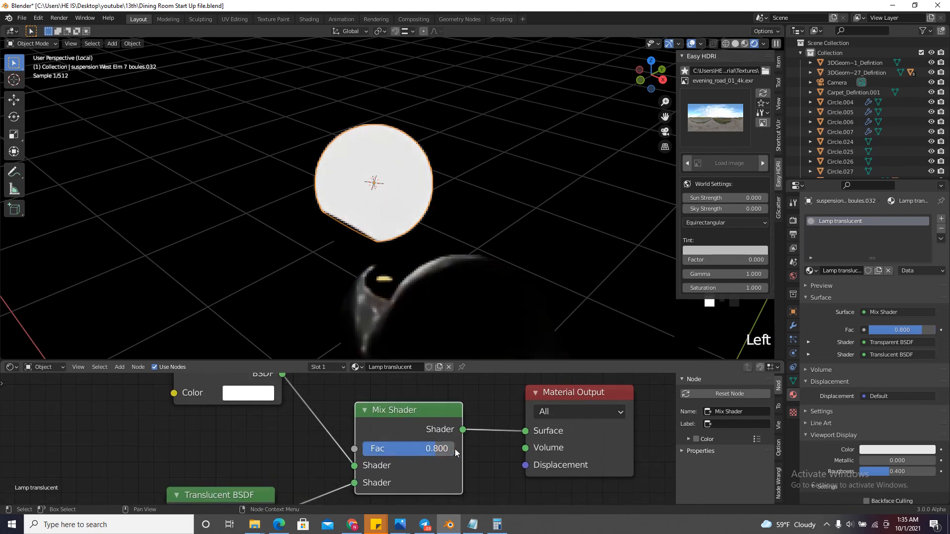
# Tint the Translucent BSDF color a very pale warm pink and switch the viewport to Solid shading
pyautogui.scroll(-15, 435, 449)
pyautogui.scroll(12, 387, 451)
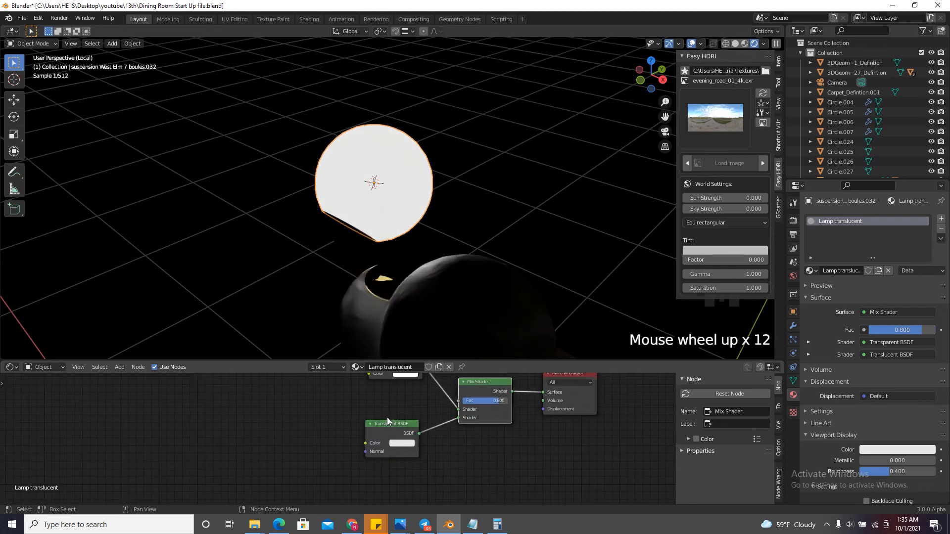
pyautogui.scroll(12, 387, 418)
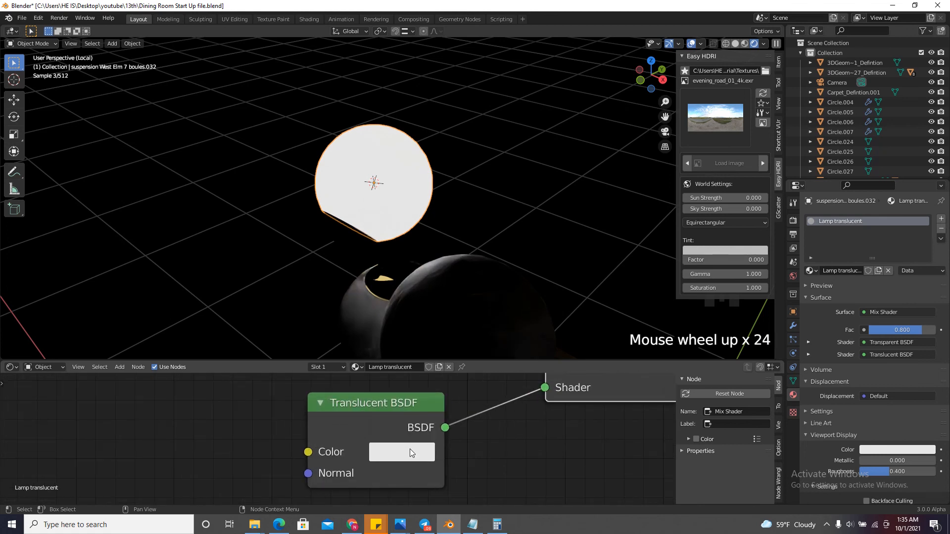
pyautogui.click(409, 451)
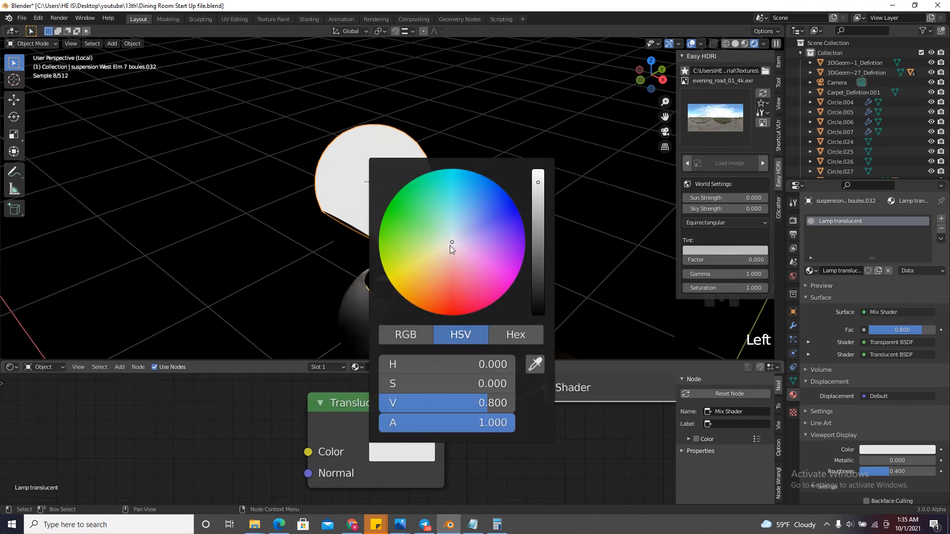
pyautogui.moveTo(450, 246); pyautogui.dragTo(450, 248)
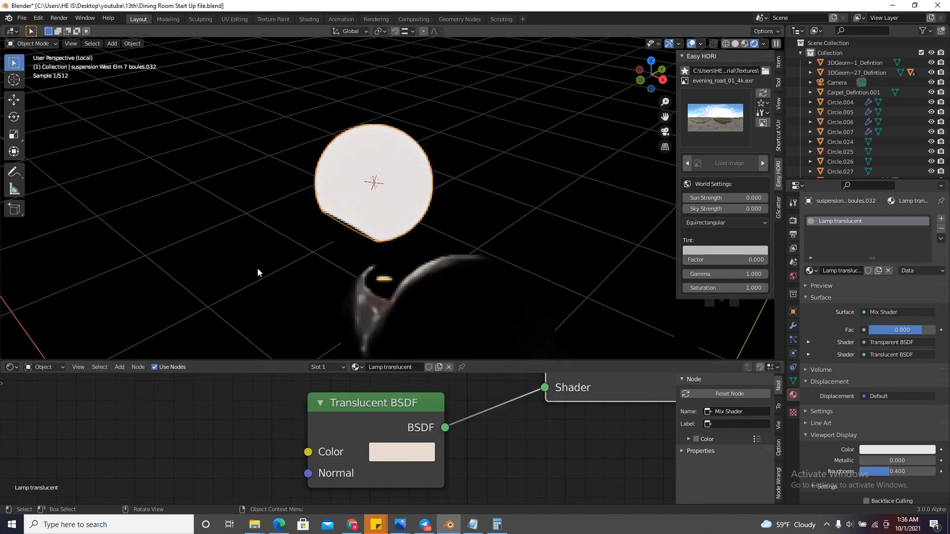
pyautogui.click(257, 268)
pyautogui.scroll(-4, 396, 181)
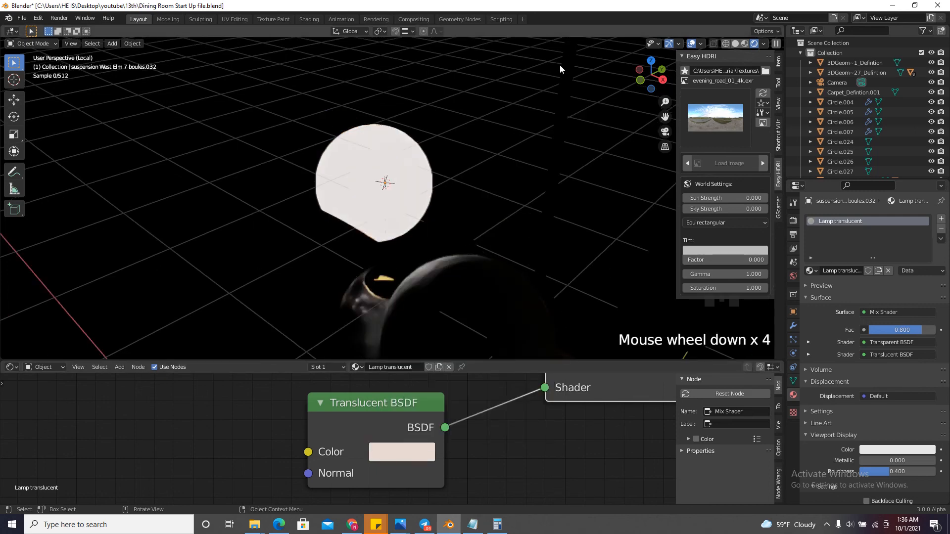
pyautogui.click(736, 44)
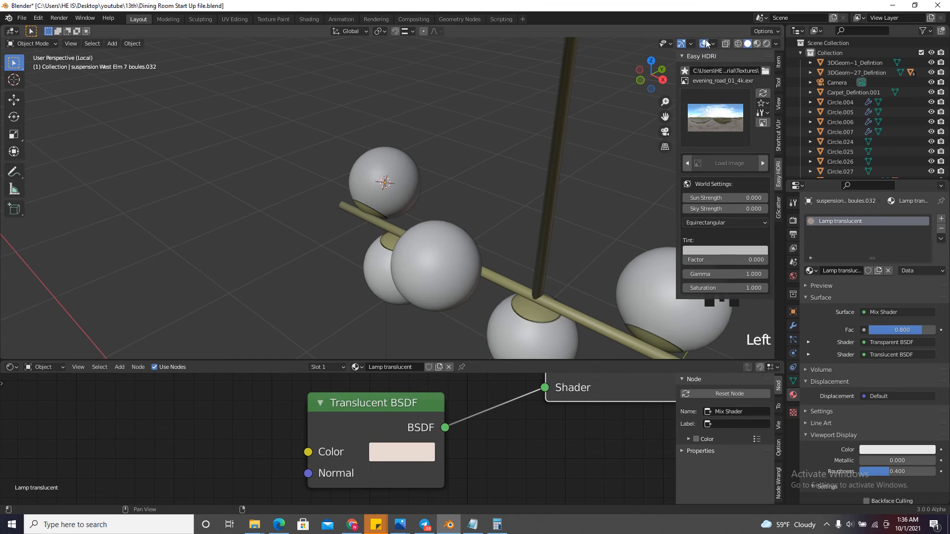
pyautogui.click(392, 177)
pyautogui.scroll(-2, 391, 180)
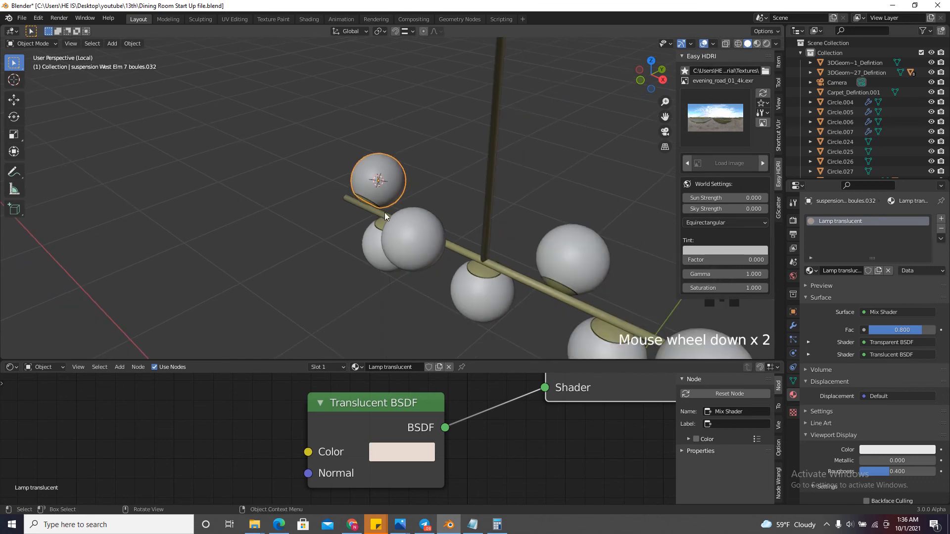
pyautogui.keyDown('shift'); pyautogui.click(416, 245); pyautogui.keyUp('shift')
pyautogui.keyDown('shift'); pyautogui.click(552, 243); pyautogui.keyUp('shift')
pyautogui.scroll(-4, 489, 257)
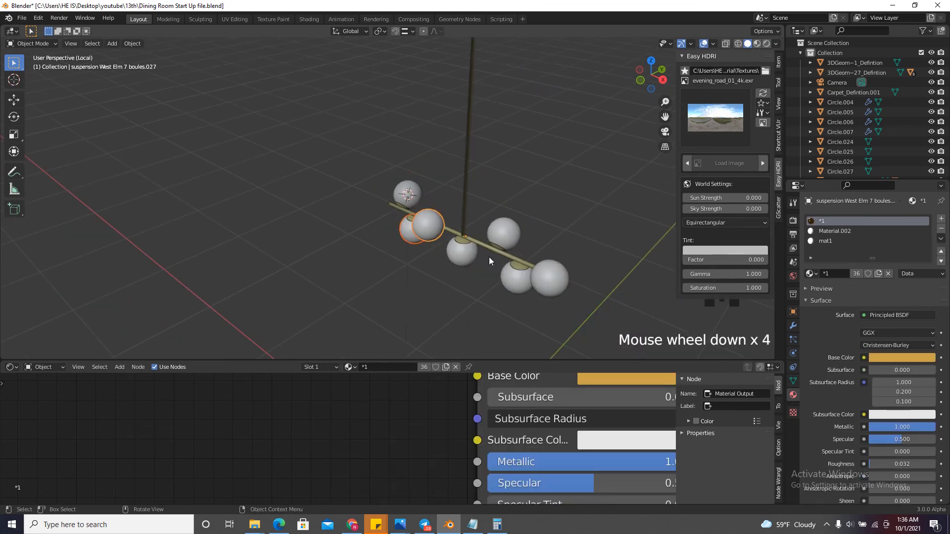
# Remove every material slot from the large globe at the chandelier's near end
pyautogui.scroll(2, 506, 232)
pyautogui.click(562, 278)
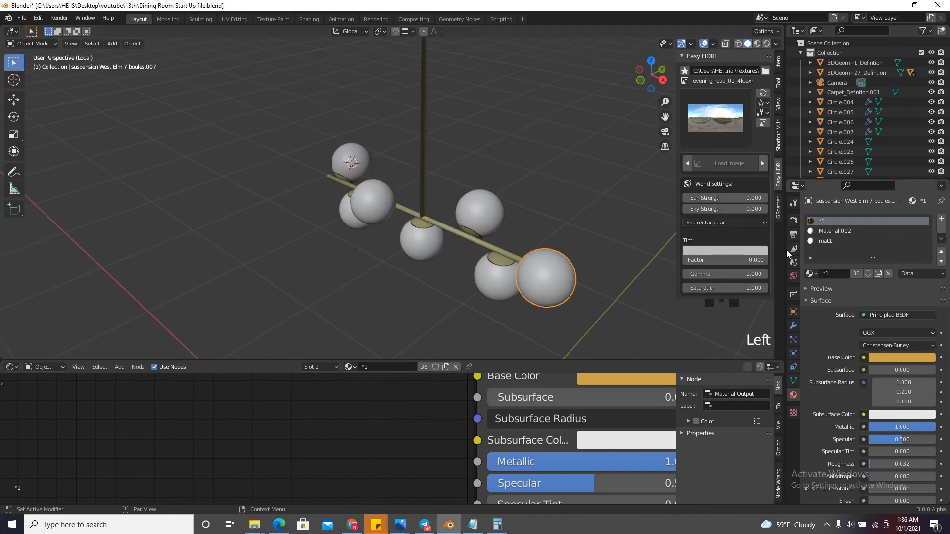
pyautogui.click(940, 229)
pyautogui.click(940, 229)
pyautogui.click(940, 229)
pyautogui.click(940, 229)
# Remove every material slot from the globe hanging below the bar beside the near-end globe
pyautogui.click(492, 284)
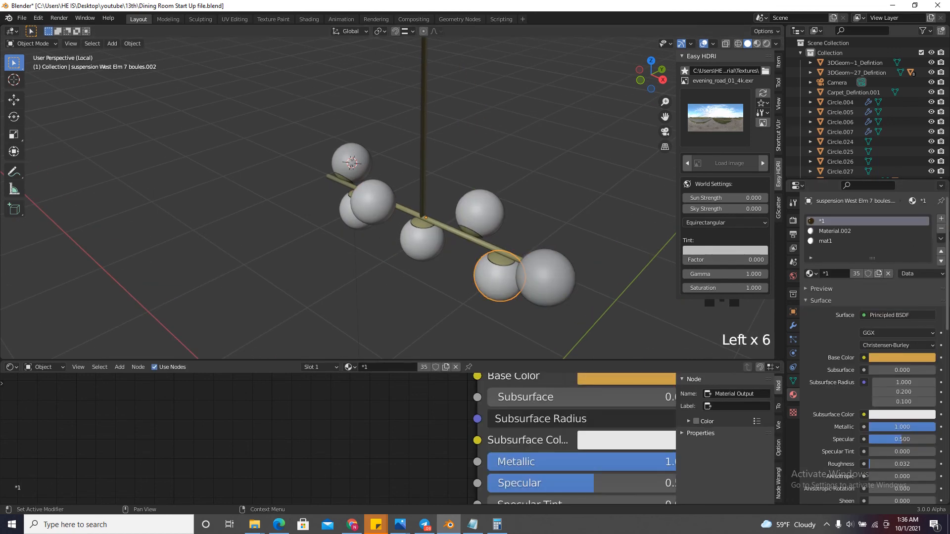
pyautogui.click(940, 229)
pyautogui.click(940, 229)
pyautogui.click(940, 228)
pyautogui.click(941, 228)
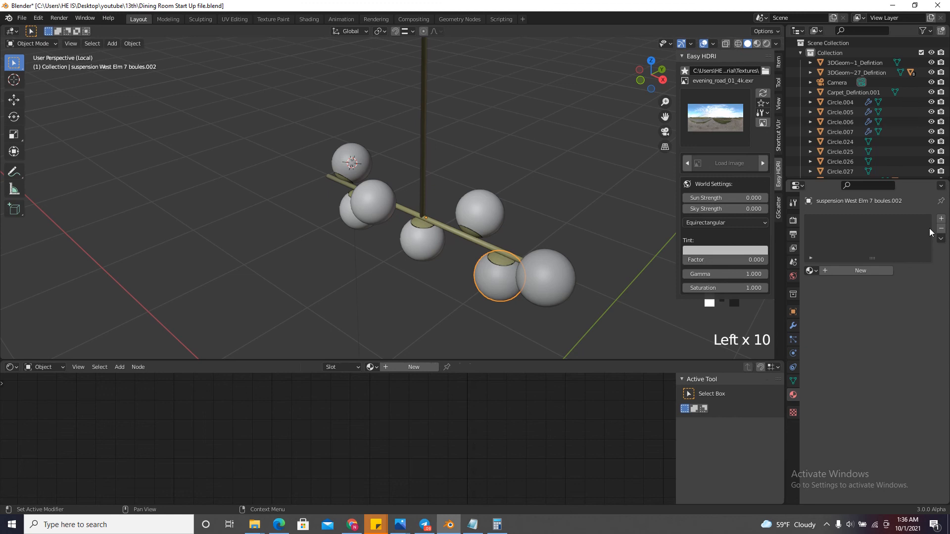
# Remove every material slot from the globe above the bar between the hanging rod and the near end
pyautogui.click(489, 224)
pyautogui.click(940, 229)
pyautogui.click(941, 228)
pyautogui.click(941, 229)
pyautogui.click(941, 228)
pyautogui.click(940, 228)
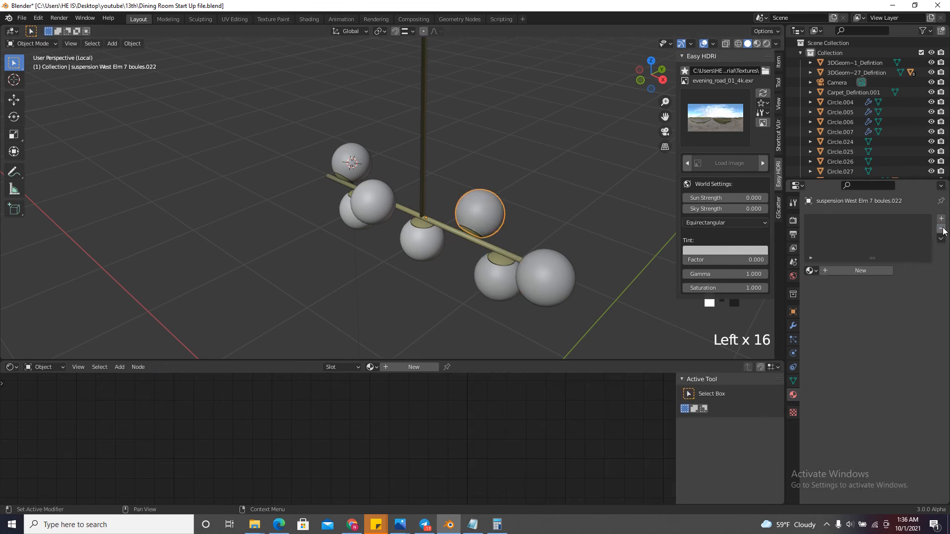
# Remove every material slot from the globe hanging below the bar directly under the rod
pyautogui.click(417, 246)
pyautogui.click(941, 229)
pyautogui.click(940, 229)
pyautogui.click(941, 228)
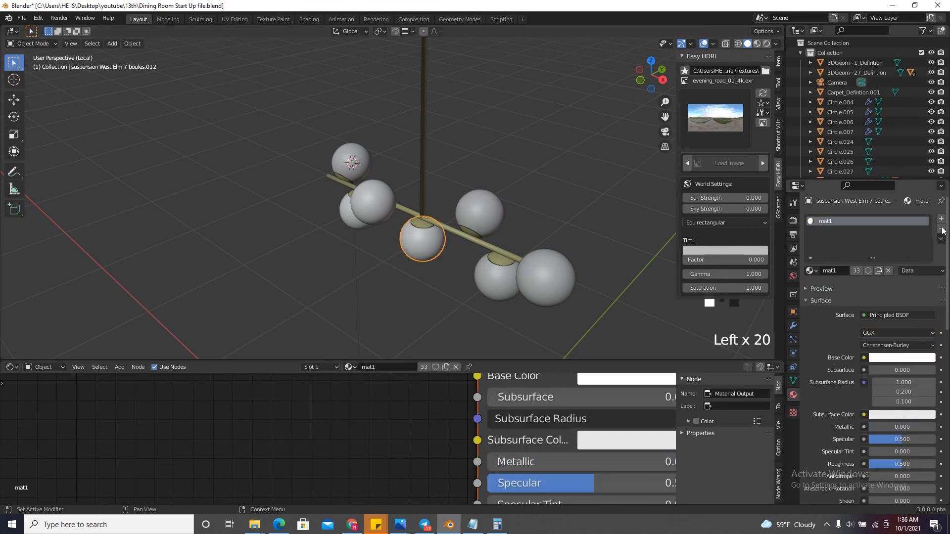
pyautogui.click(940, 228)
# Remove every material slot from the larger front globe between the rod and the far-end globe
pyautogui.click(414, 224)
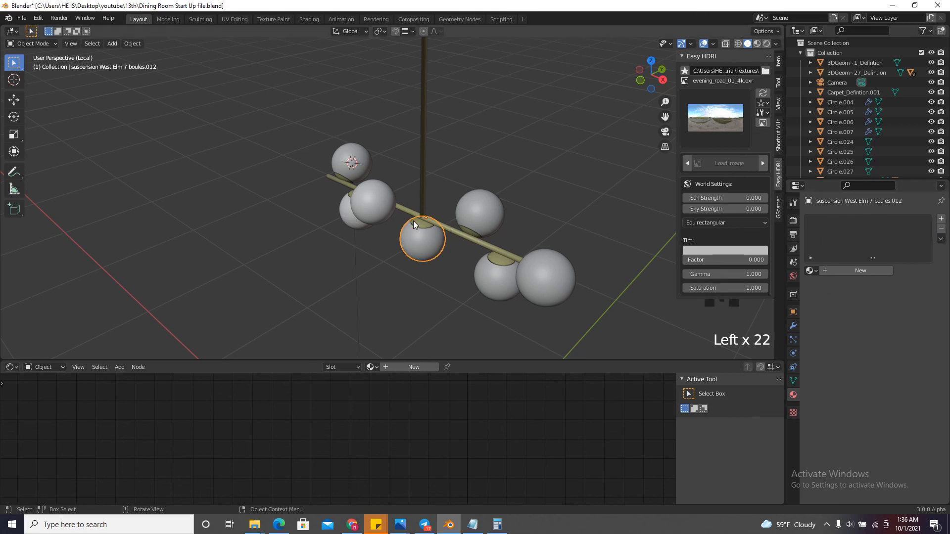
pyautogui.click(358, 221)
pyautogui.click(941, 229)
pyautogui.click(940, 229)
pyautogui.click(940, 228)
pyautogui.click(941, 228)
pyautogui.click(940, 228)
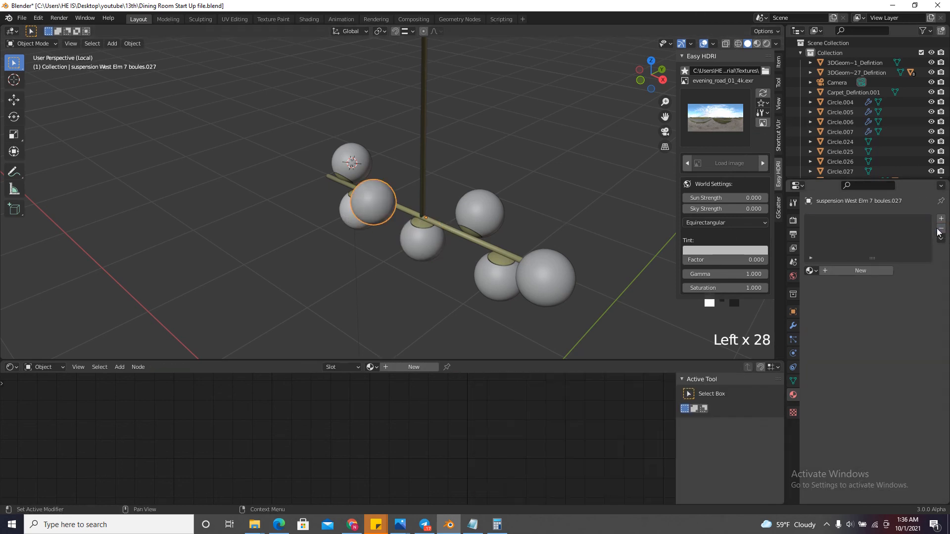
# Remove every material slot from the lower globe partly hidden behind the larger front globe
pyautogui.click(354, 223)
pyautogui.click(941, 229)
pyautogui.click(941, 228)
pyautogui.click(940, 229)
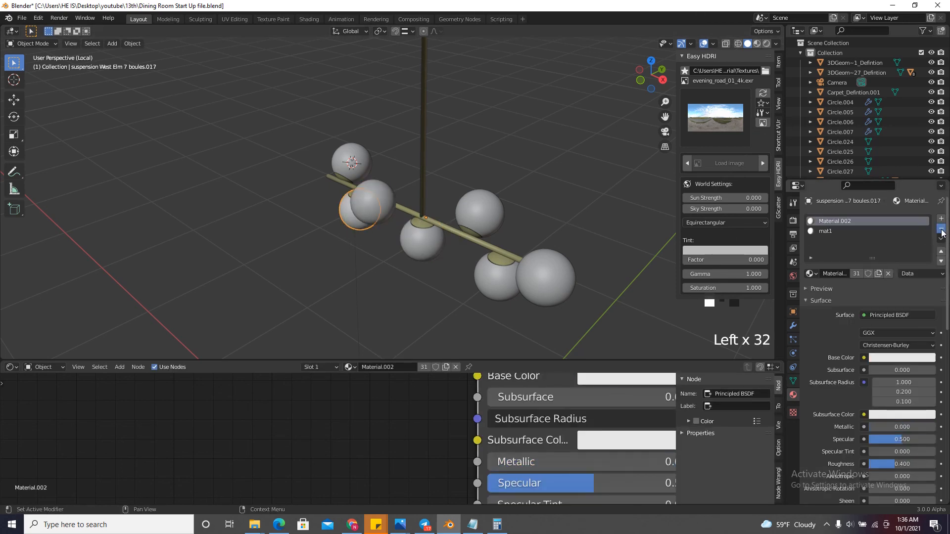
pyautogui.click(940, 228)
# Link the far-end globe's Lamp translucent material to the other six globes, keeping the far-end globe active
pyautogui.scroll(3, 371, 198)
pyautogui.keyDown('shift'); pyautogui.click(388, 233); pyautogui.keyUp('shift')
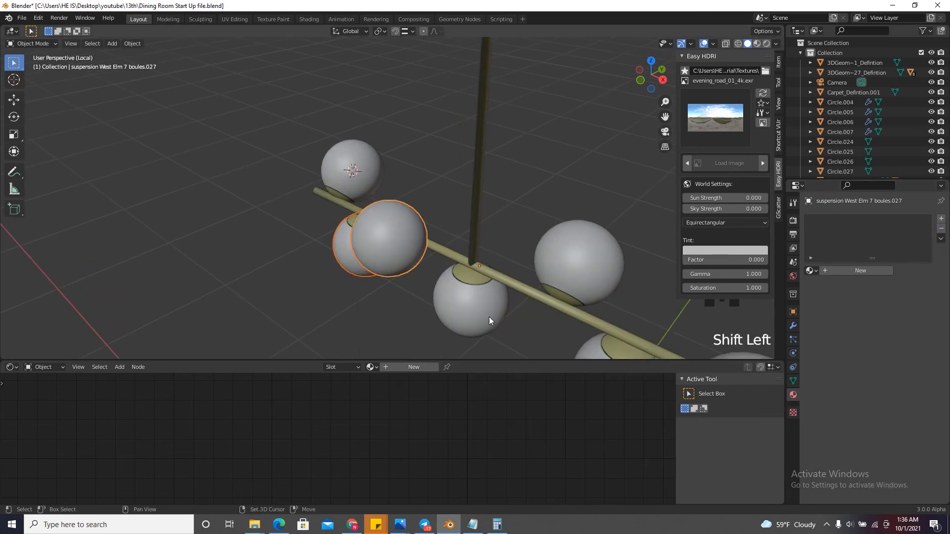
pyautogui.keyDown('shift'); pyautogui.click(488, 314); pyautogui.keyUp('shift')
pyautogui.keyDown('shift'); pyautogui.click(555, 264); pyautogui.keyUp('shift')
pyautogui.scroll(-4, 440, 198)
pyautogui.keyDown('shift'); pyautogui.click(551, 291); pyautogui.keyUp('shift')
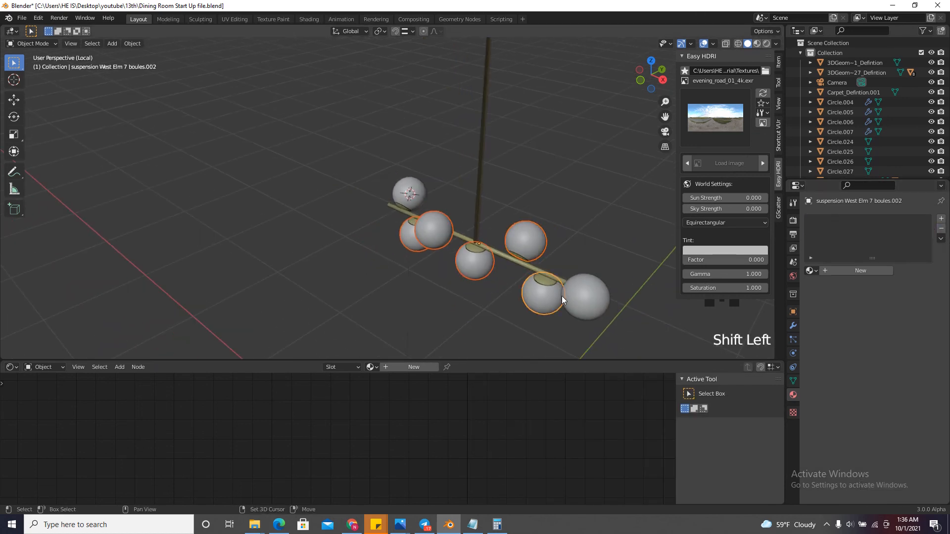
pyautogui.keyDown('shift'); pyautogui.click(566, 286); pyautogui.keyUp('shift')
pyautogui.scroll(4, 351, 173)
pyautogui.keyDown('shift'); pyautogui.click(352, 168); pyautogui.keyUp('shift')
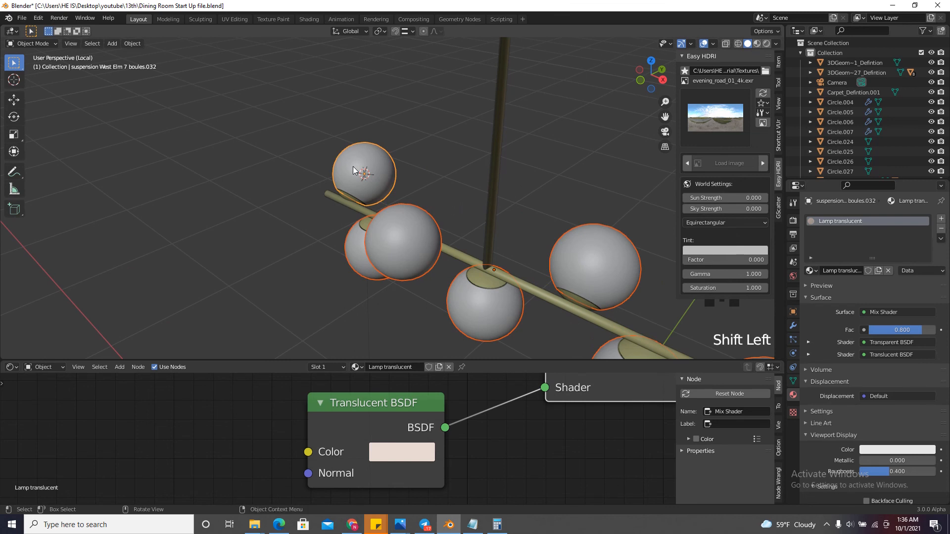
pyautogui.hotkey('ctrl', 'l')
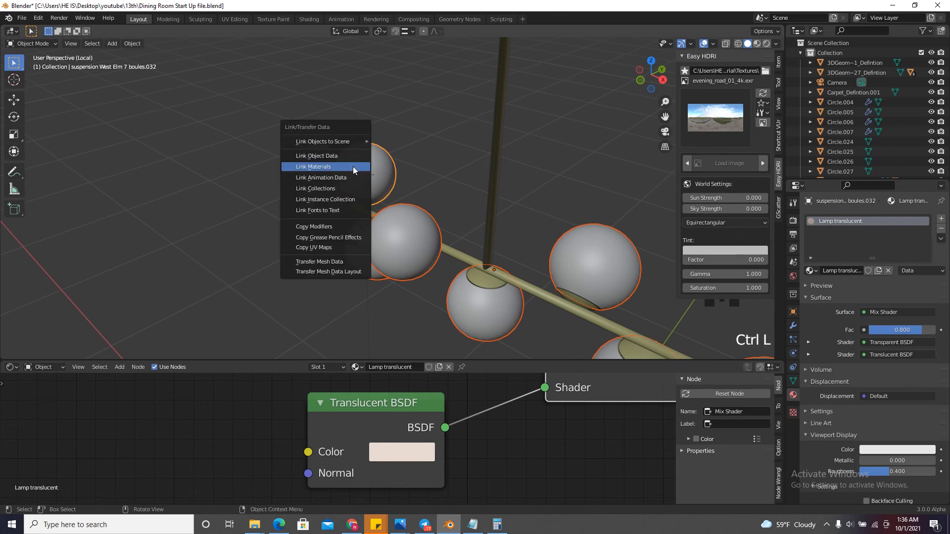
pyautogui.click(353, 167)
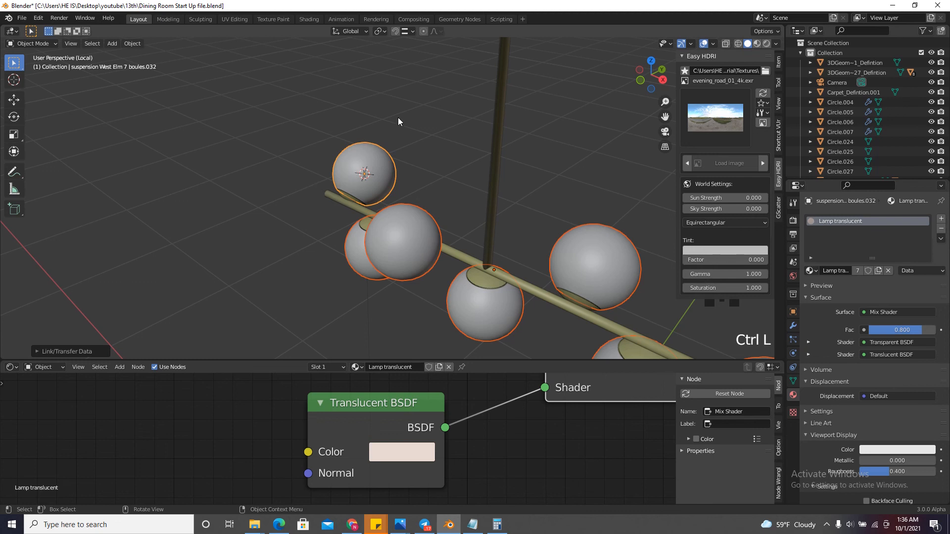
# Check the material assigned to individual globes at the chandelier's far end
pyautogui.click(402, 180)
pyautogui.click(389, 235)
pyautogui.scroll(-2, 389, 236)
pyautogui.click(369, 249)
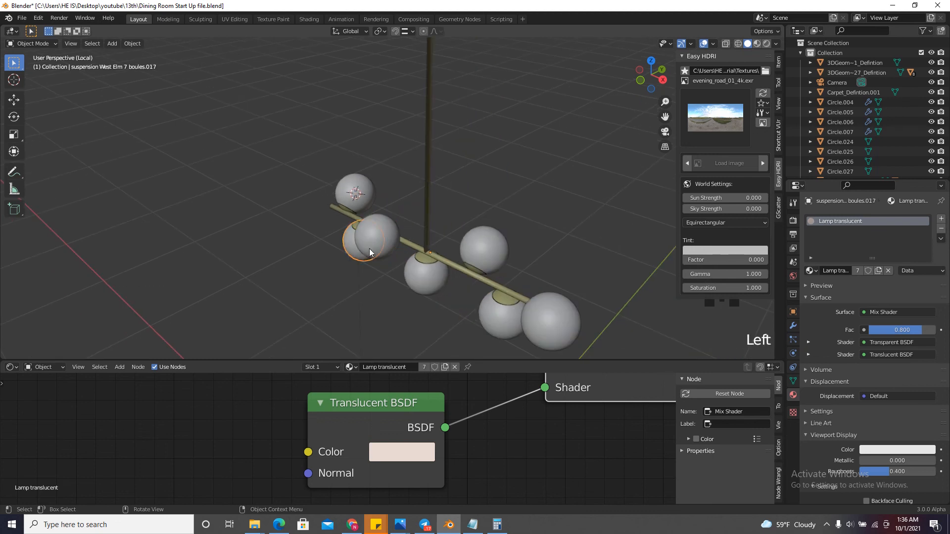
pyautogui.click(349, 197)
pyautogui.scroll(-3, 434, 150)
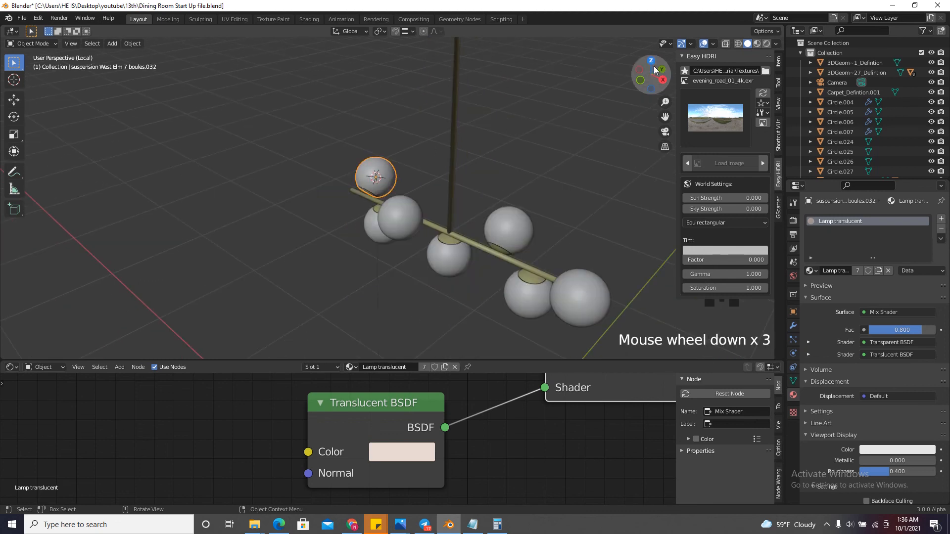
# Snap the 3D cursor to the lower globe next to the far-end globe and try moving that globe
pyautogui.moveTo(654, 67); pyautogui.dragTo(376, 283)
pyautogui.scroll(8, 298, 246)
pyautogui.click(317, 230)
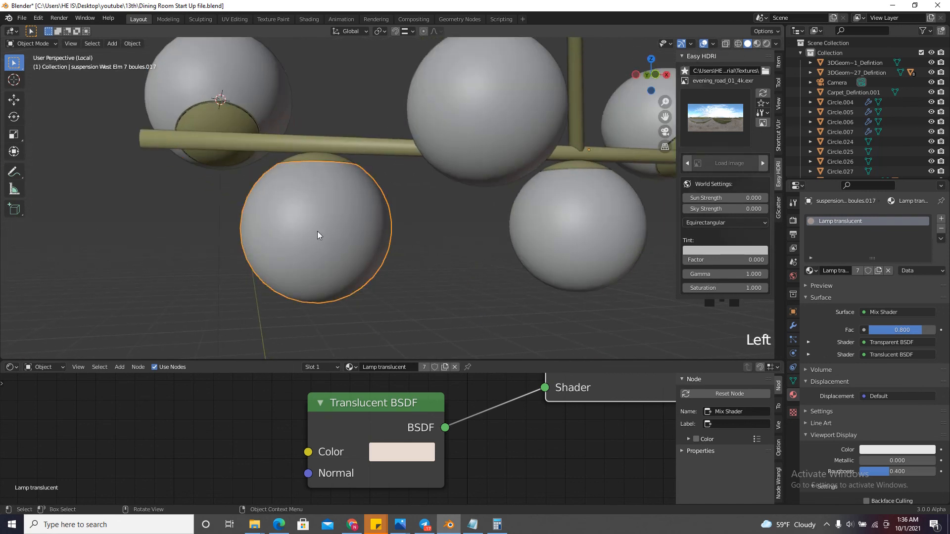
pyautogui.scroll(-4, 317, 231)
pyautogui.rightClick(316, 222)
pyautogui.moveTo(317, 221)
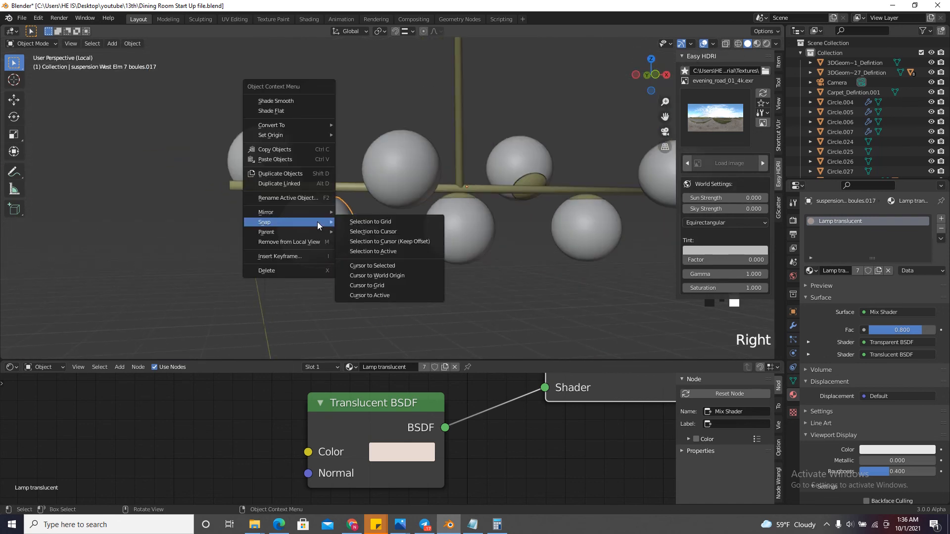
pyautogui.click(384, 266)
pyautogui.press('g')
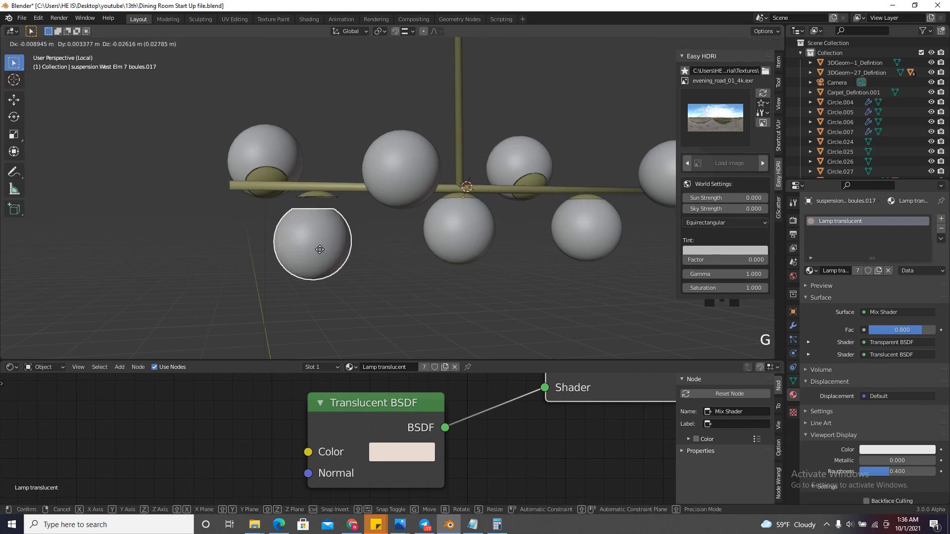
pyautogui.click(331, 224)
# Set the lower globe's origin to its geometry
pyautogui.rightClick(330, 221)
pyautogui.moveTo(316, 134)
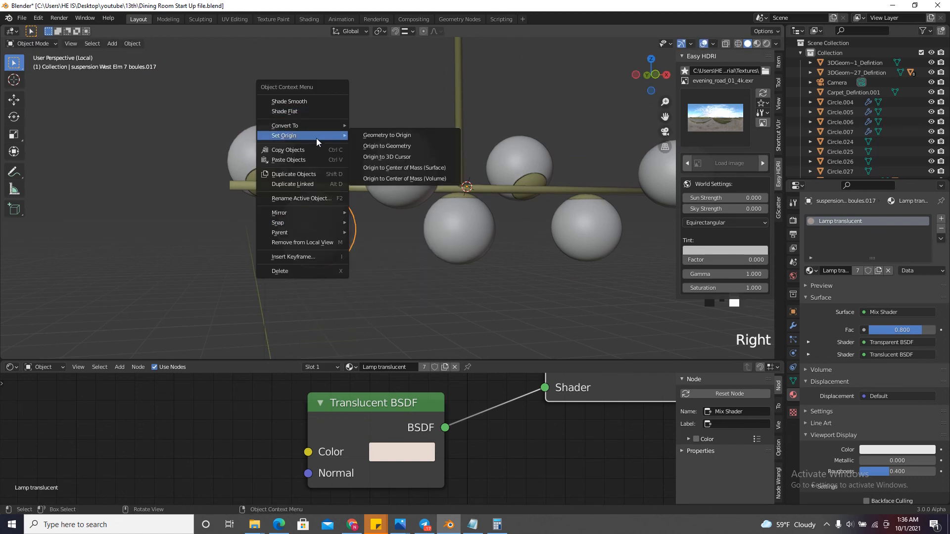
pyautogui.click(392, 141)
# Set the origins of the remaining five globes, from the third globe to the near end, to their geometry
pyautogui.scroll(-4, 355, 227)
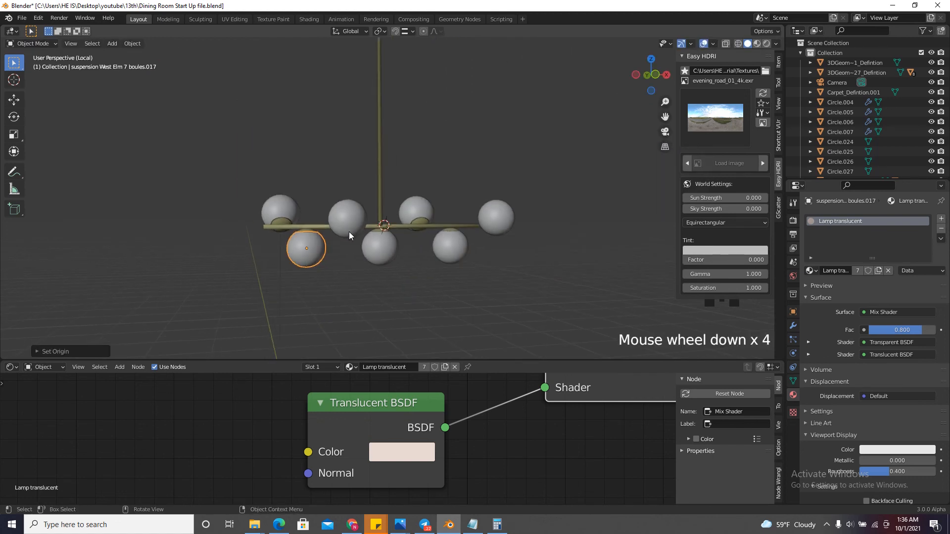
pyautogui.click(349, 217)
pyautogui.scroll(2, 351, 219)
pyautogui.keyDown('shift'); pyautogui.click(381, 245); pyautogui.keyUp('shift')
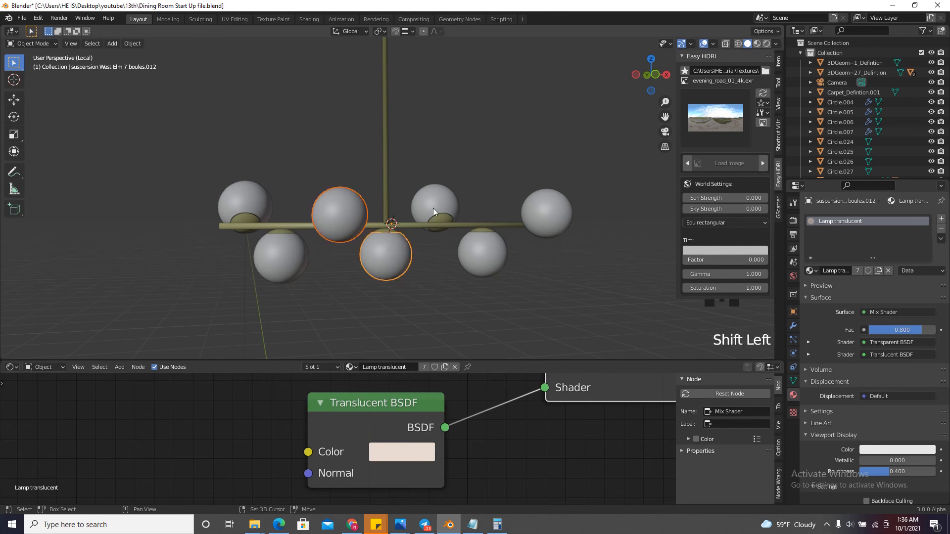
pyautogui.keyDown('shift'); pyautogui.click(432, 208); pyautogui.keyUp('shift')
pyautogui.keyDown('shift'); pyautogui.click(484, 255); pyautogui.keyUp('shift')
pyautogui.keyDown('shift'); pyautogui.click(552, 212); pyautogui.keyUp('shift')
pyautogui.rightClick(558, 208)
pyautogui.moveTo(591, 203)
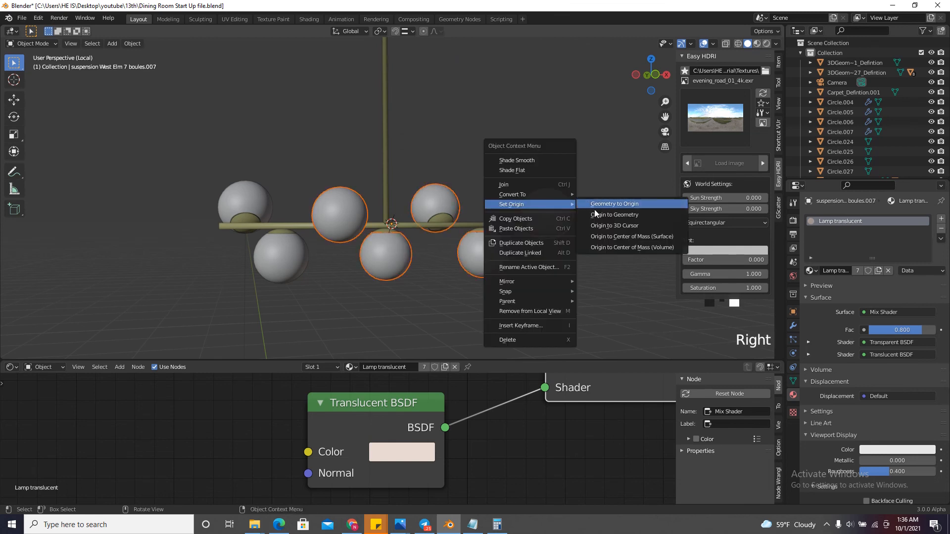
pyautogui.click(653, 213)
pyautogui.click(510, 130)
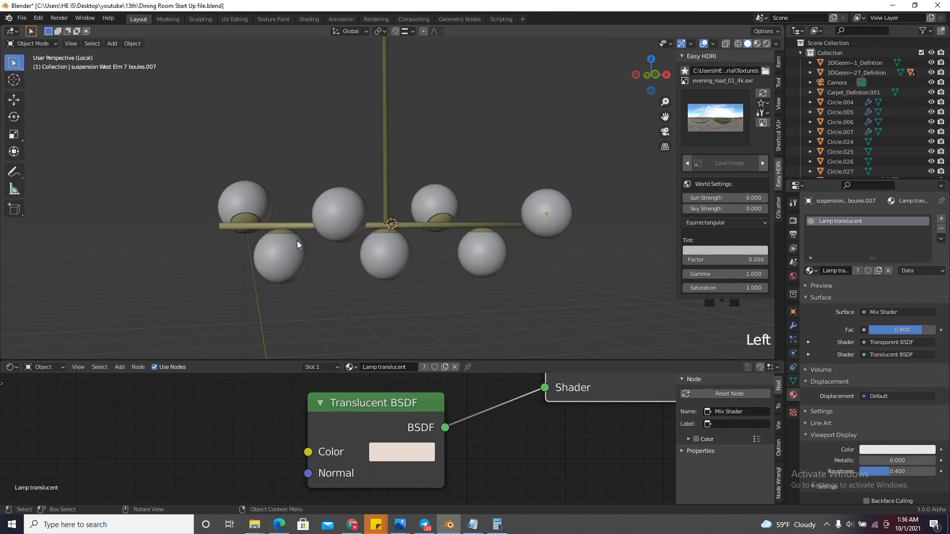
# Snap the 3D cursor to the centre of the lower globe next to the far-end globe
pyautogui.scroll(3, 266, 256)
pyautogui.click(270, 260)
pyautogui.scroll(-3, 296, 277)
pyautogui.moveTo(646, 79); pyautogui.dragTo(616, 108)
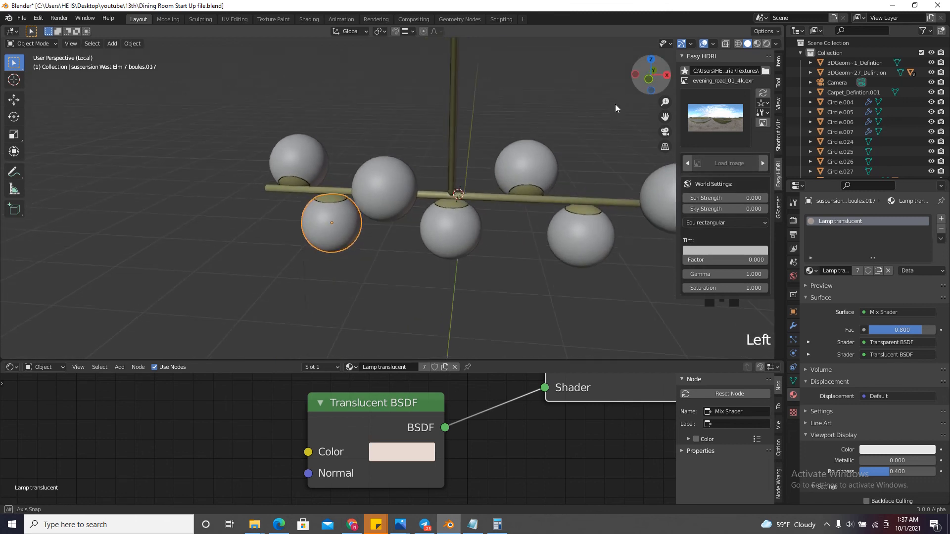
pyautogui.scroll(-3, 334, 241)
pyautogui.scroll(9, 433, 228)
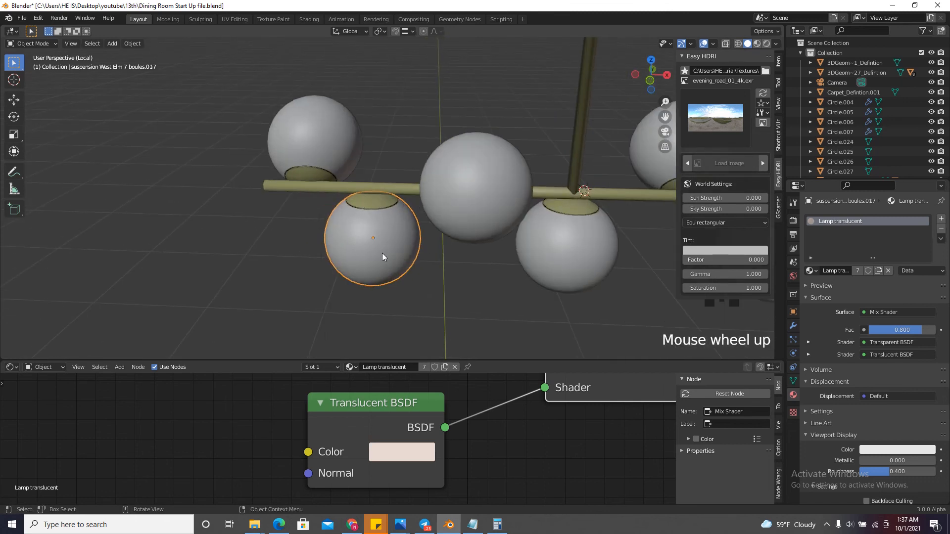
pyautogui.scroll(2, 382, 256)
pyautogui.rightClick(361, 216)
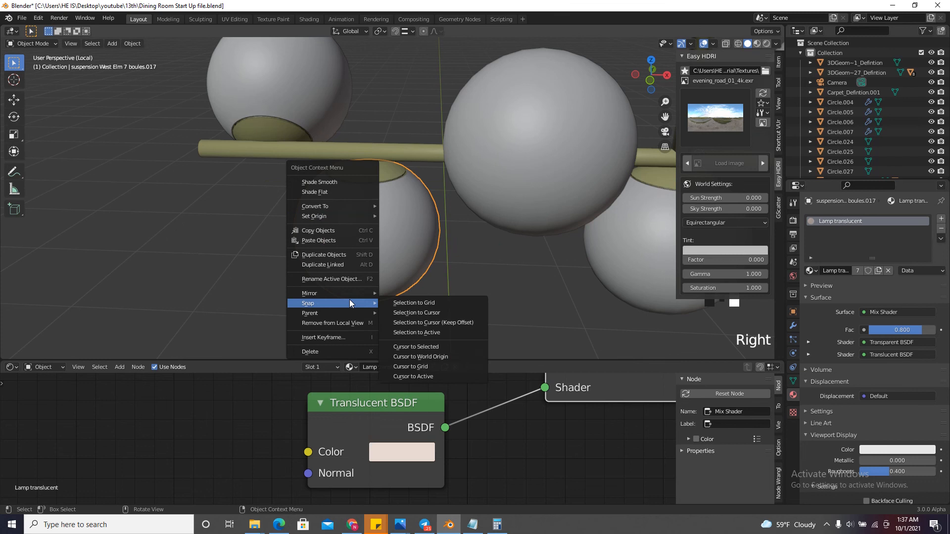
pyautogui.click(417, 347)
pyautogui.scroll(-3, 388, 261)
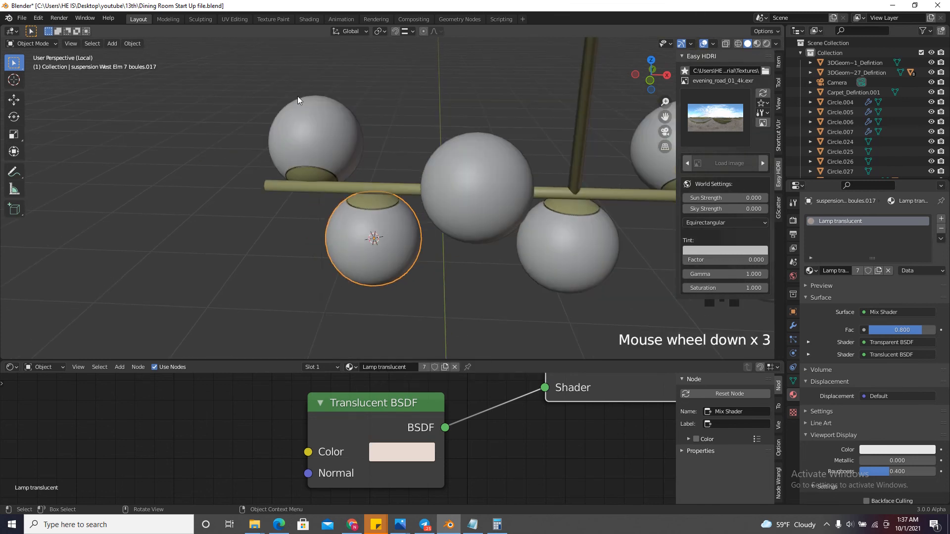
# Hide the far-end globe, try duplicating its point light independently and delete that copy
pyautogui.click(322, 128)
pyautogui.press('h')
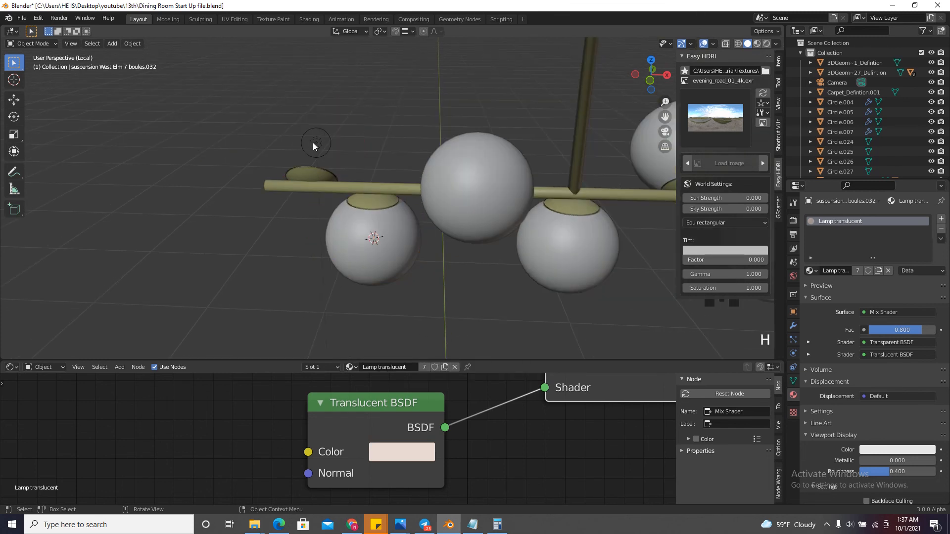
pyautogui.click(315, 144)
pyautogui.hotkey('shift', 'd')
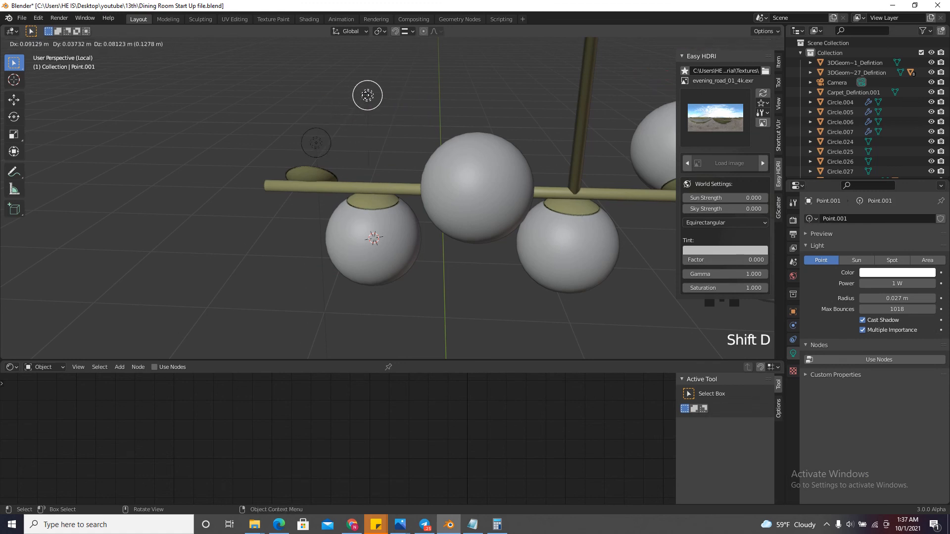
pyautogui.press('Delete')
# Create a linked duplicate of the far-end point light and snap it to the 3D cursor in the lower globe
pyautogui.click(314, 144)
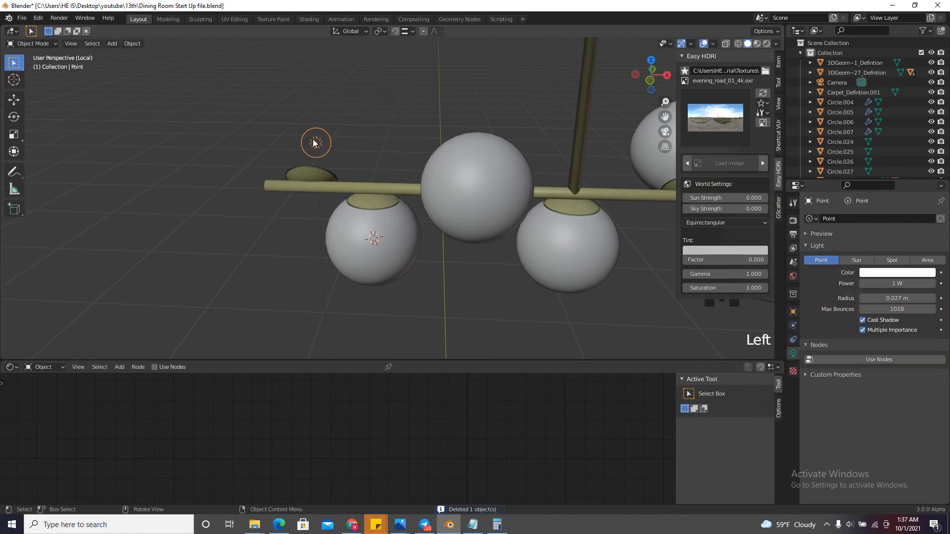
pyautogui.hotkey('alt', 'd')
pyautogui.click(371, 84)
pyautogui.scroll(3, 345, 113)
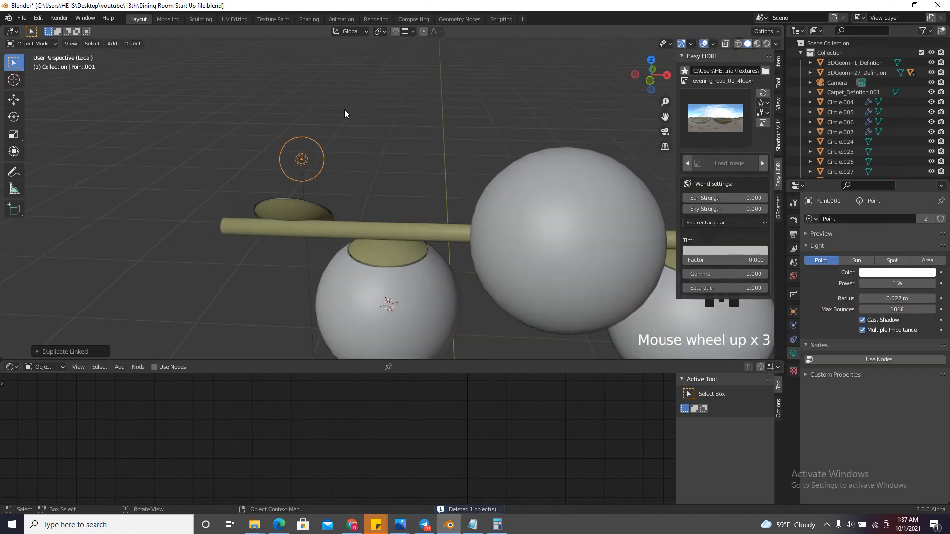
pyautogui.rightClick(305, 159)
pyautogui.moveTo(305, 159)
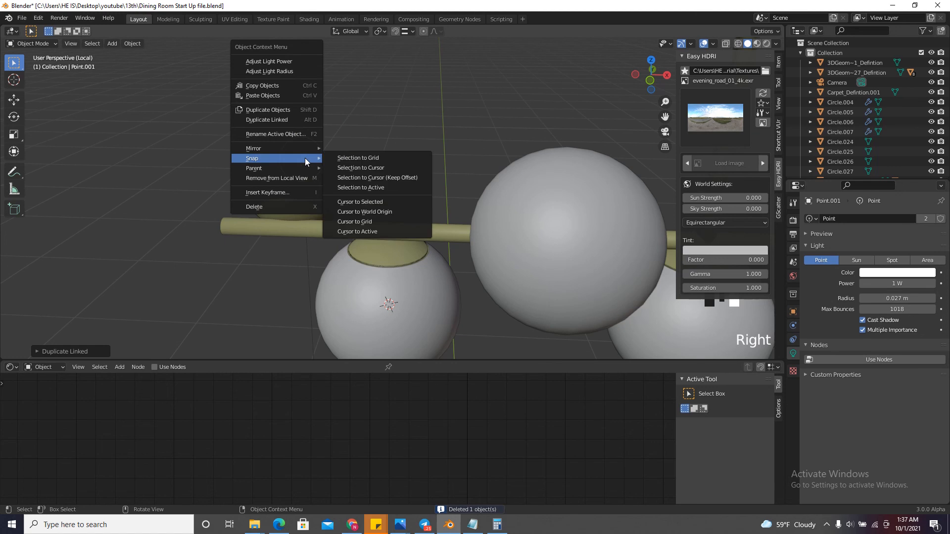
pyautogui.click(344, 167)
pyautogui.scroll(-3, 358, 162)
# Hide the lower globe and select the linked point light inside it to check its placement
pyautogui.click(375, 249)
pyautogui.press('h')
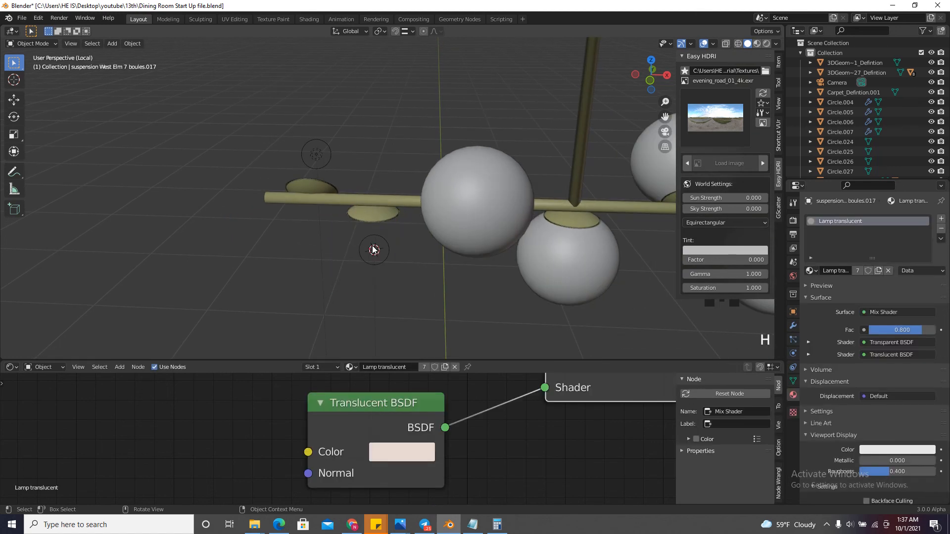
pyautogui.scroll(-5, 319, 233)
pyautogui.scroll(5, 297, 243)
pyautogui.click(300, 246)
pyautogui.scroll(-1, 259, 259)
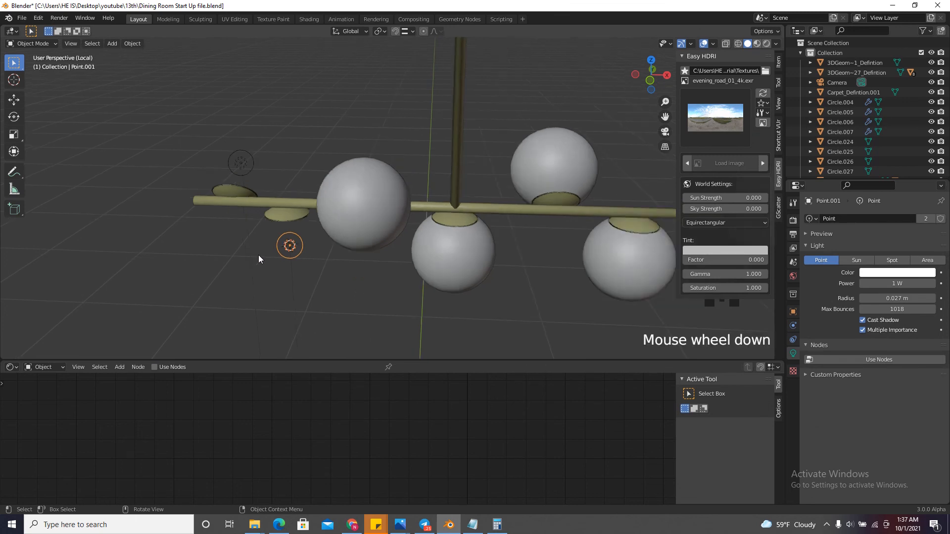
# Snap the 3D cursor to the centre of the third globe from the chandelier's far end
pyautogui.scroll(-2, 297, 242)
pyautogui.click(333, 223)
pyautogui.moveTo(656, 76); pyautogui.dragTo(682, 53)
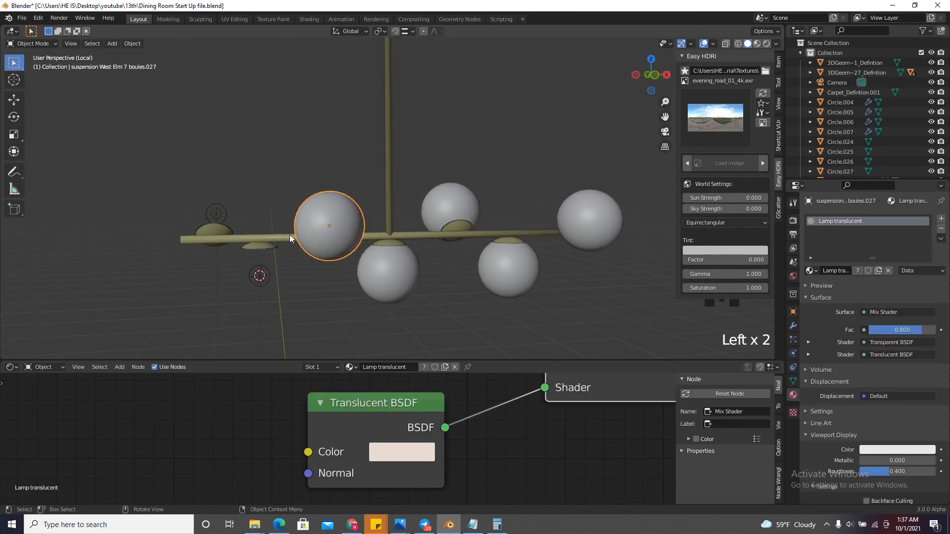
pyautogui.rightClick(325, 220)
pyautogui.moveTo(325, 220)
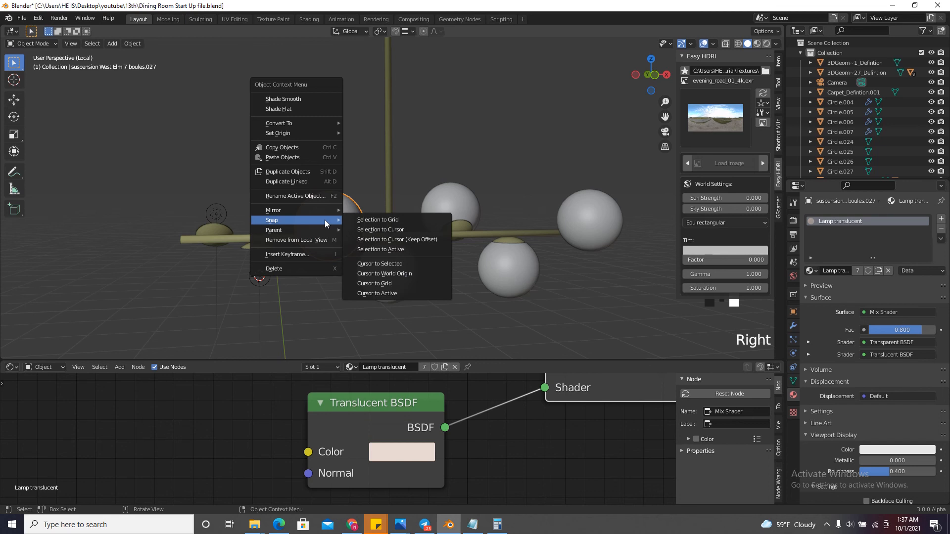
pyautogui.click(361, 262)
# Hide the third globe, make a linked duplicate of the point light and snap it to the 3D cursor
pyautogui.press('h')
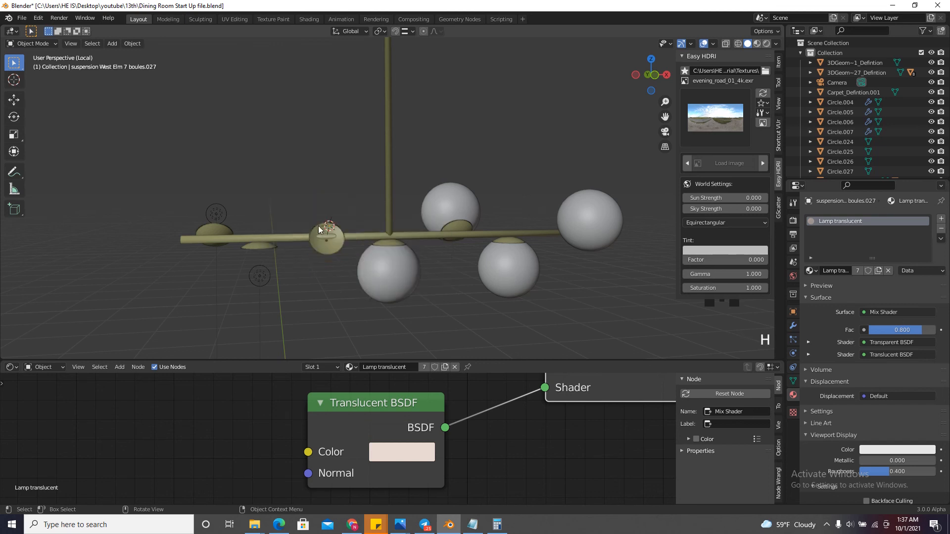
pyautogui.click(260, 276)
pyautogui.hotkey('alt', 'd')
pyautogui.press('Escape')
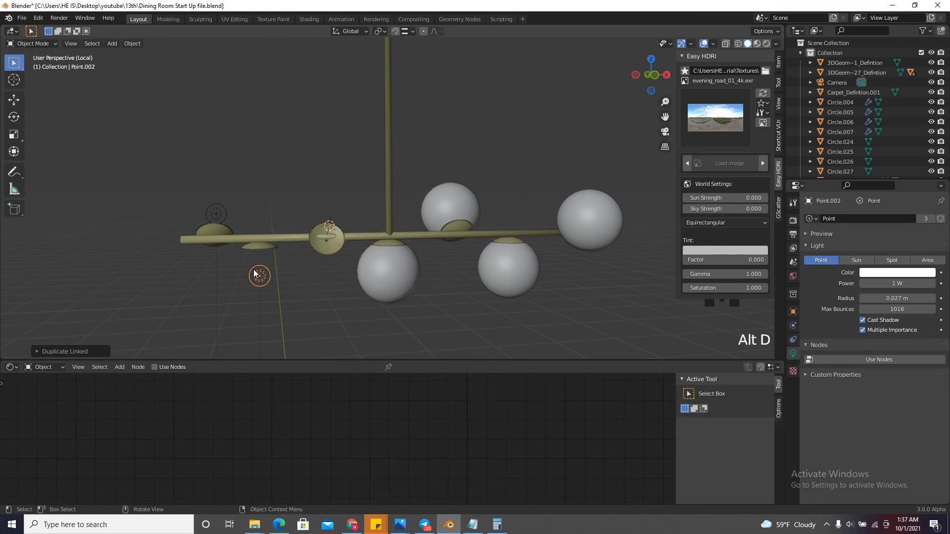
pyautogui.rightClick(254, 274)
pyautogui.moveTo(254, 273)
pyautogui.click(302, 275)
pyautogui.scroll(2, 300, 218)
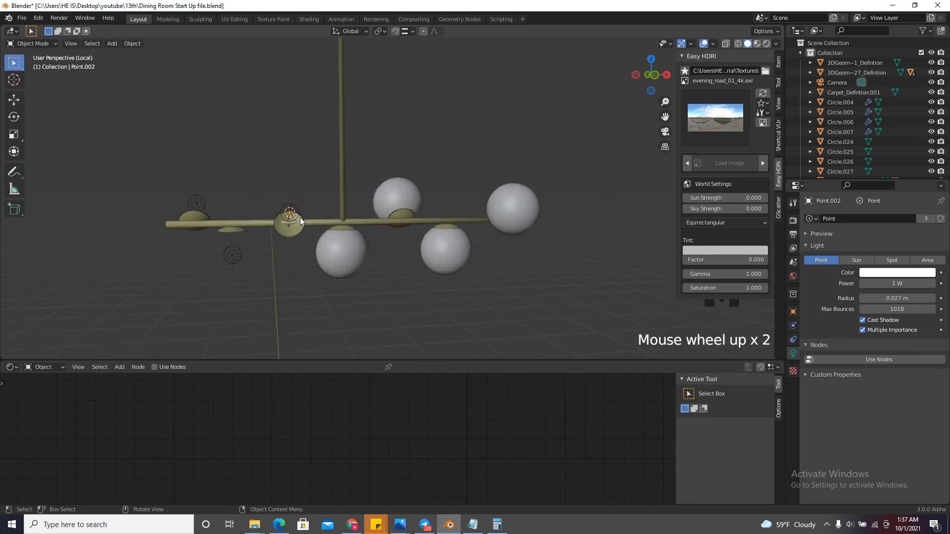
pyautogui.scroll(1, 299, 218)
# Reveal all hidden globes and hide only the third globe to expose its point light
pyautogui.hotkey('alt', 'h')
pyautogui.click(340, 201)
pyautogui.click(304, 226)
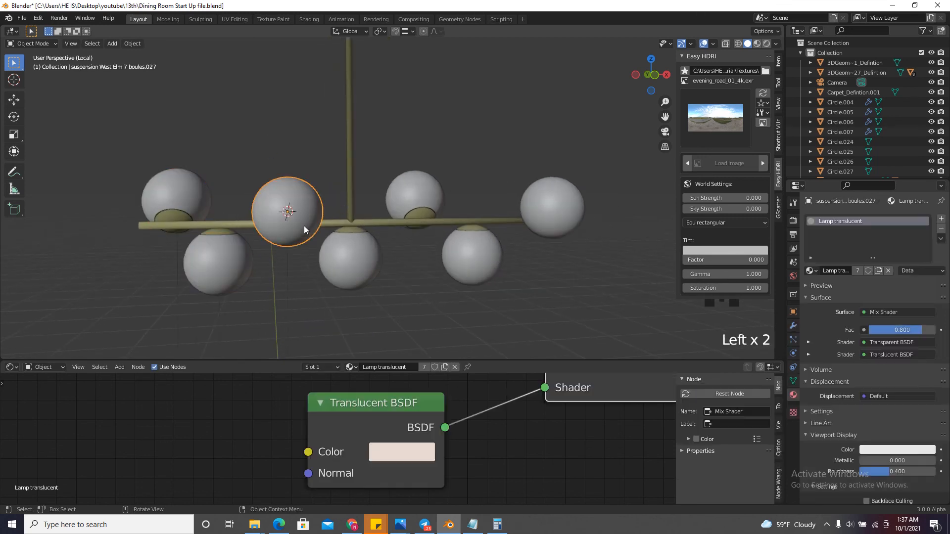
pyautogui.press('h')
pyautogui.moveTo(643, 75); pyautogui.dragTo(624, 111)
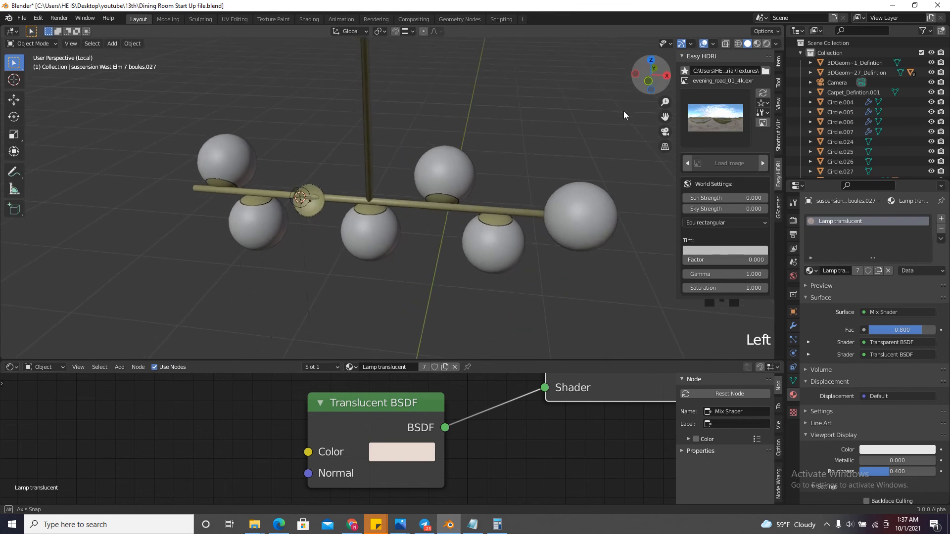
# Snap the 3D cursor to the lower globe beside the hanging rod and hide that globe
pyautogui.click(361, 243)
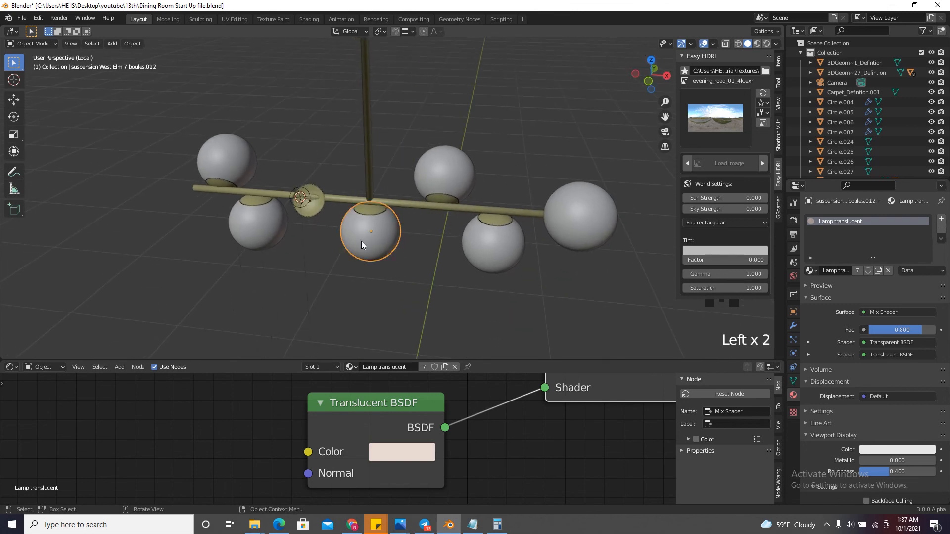
pyautogui.scroll(3, 361, 242)
pyautogui.rightClick(259, 174)
pyautogui.press('h')
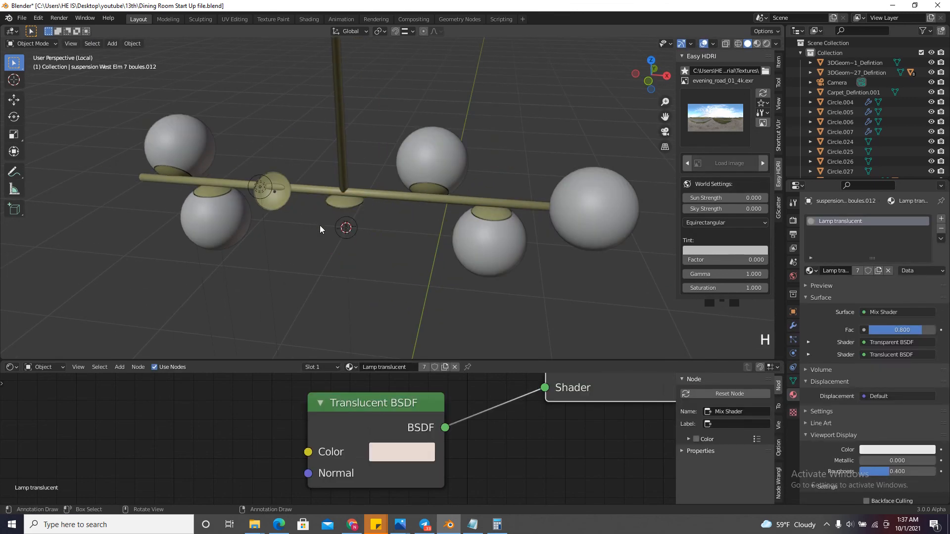
# Place linked point light duplicates at the centres of the three globes between the third globe and the near end
pyautogui.click(201, 206)
pyautogui.hotkey('shift', 'd')
pyautogui.rightClick(298, 243)
pyautogui.press('h')
pyautogui.click(415, 239)
pyautogui.rightClick(235, 227)
pyautogui.click(227, 222)
# Make a linked duplicate of the point light and snap it to the 3D cursor in the near-end globe
pyautogui.scroll(-3, 297, 237)
pyautogui.click(413, 225)
pyautogui.hotkey('shift', 'd')
pyautogui.rightClick(379, 239)
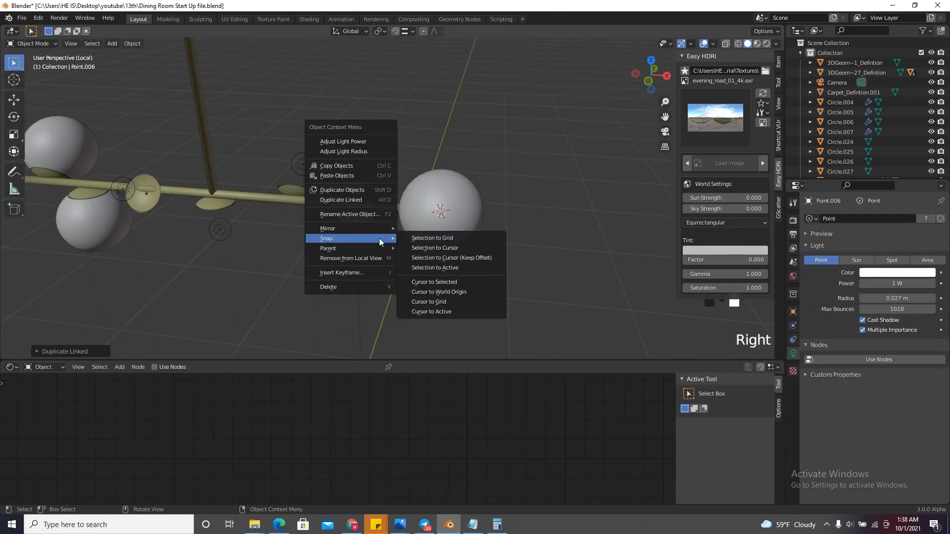
pyautogui.click(441, 248)
# Reveal all hidden globes and check the point light placed inside the near-end globe
pyautogui.hotkey('alt', 'h')
pyautogui.scroll(-3, 457, 176)
pyautogui.scroll(-3, 518, 93)
pyautogui.moveTo(490, 217); pyautogui.dragTo(272, 250)
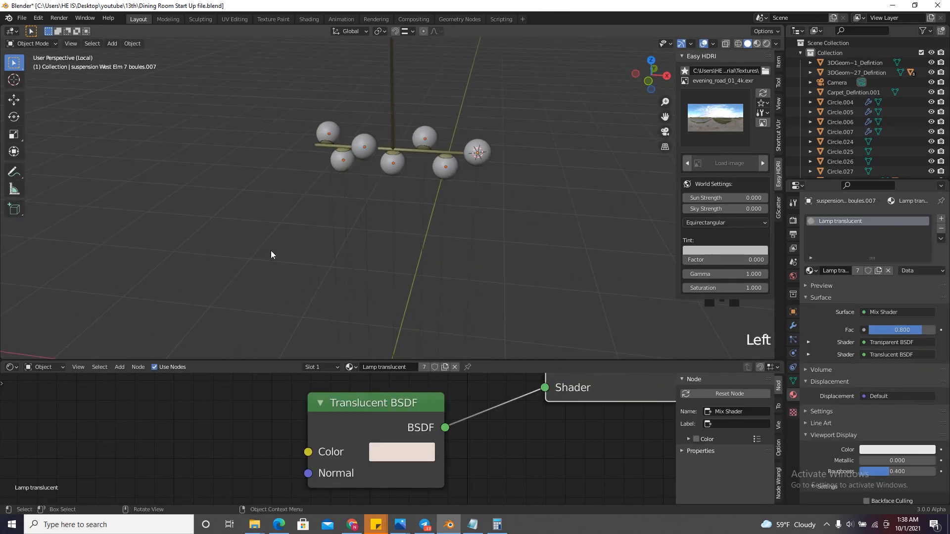
pyautogui.scroll(2, 472, 165)
pyautogui.click(481, 147)
pyautogui.scroll(-5, 334, 189)
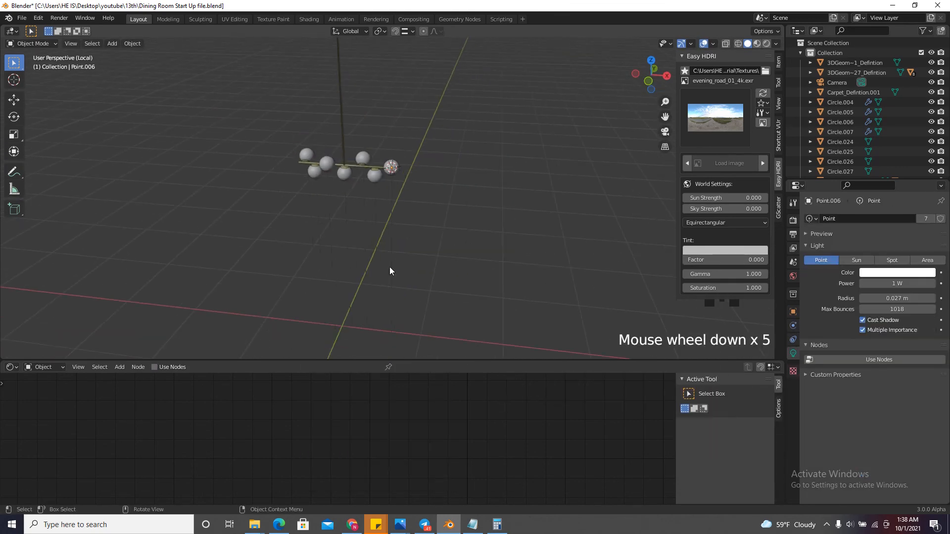
pyautogui.scroll(2, 369, 208)
pyautogui.scroll(3, 390, 194)
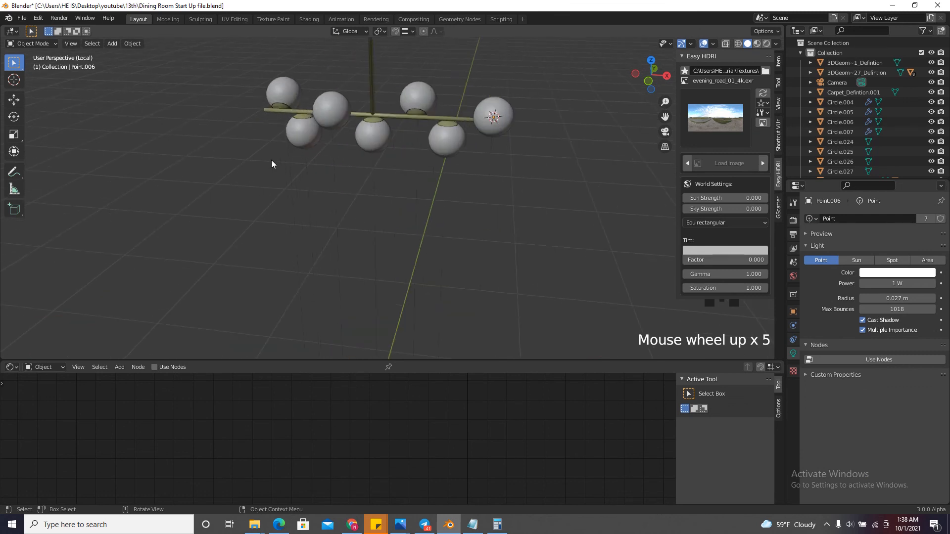
pyautogui.moveTo(634, 77); pyautogui.dragTo(611, 68)
pyautogui.scroll(-3, 386, 241)
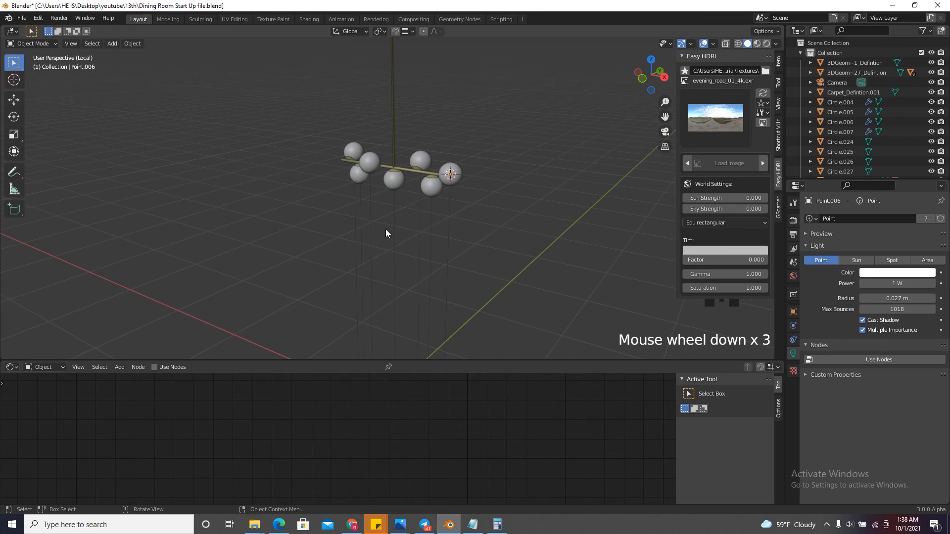
pyautogui.scroll(4, 408, 219)
# Hide the globes along the chandelier to expose the point lights inside them
pyautogui.click(461, 161)
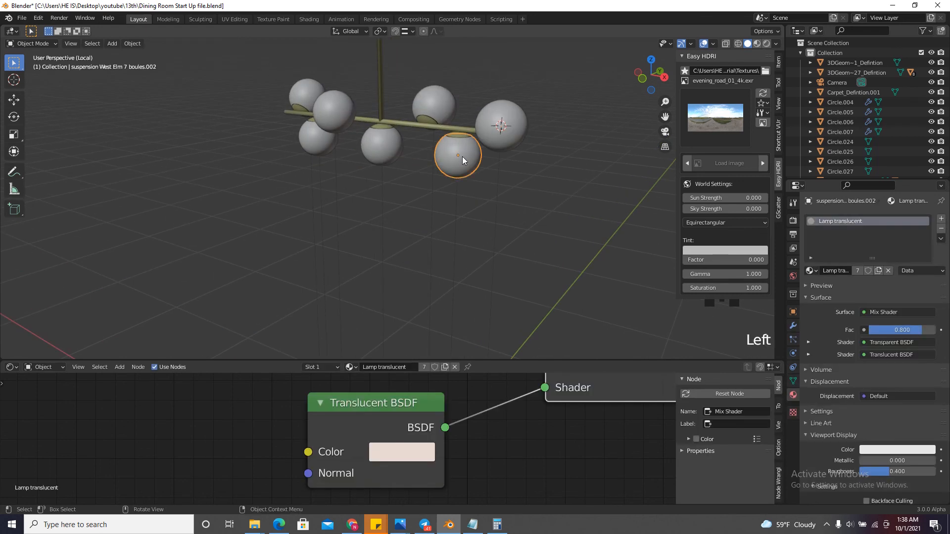
pyautogui.press('h')
pyautogui.click(462, 159)
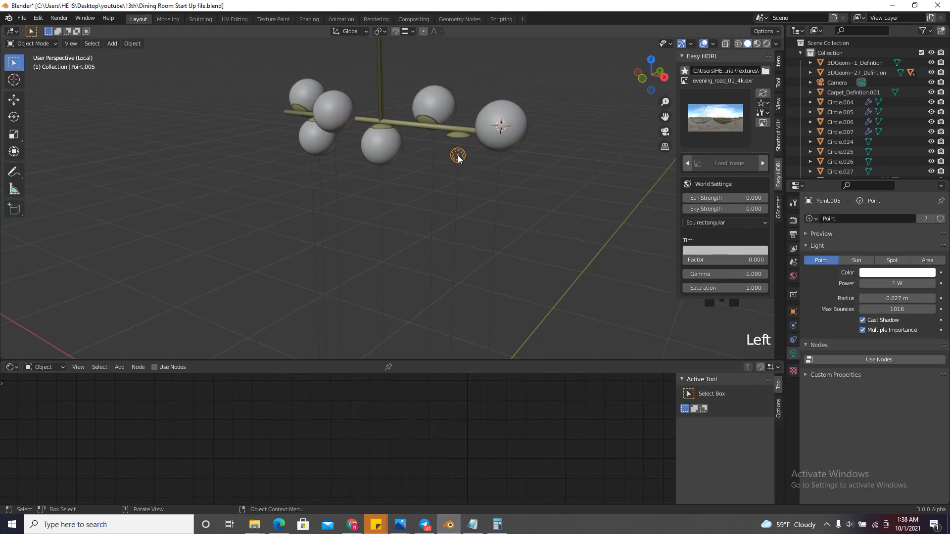
pyautogui.click(387, 150)
pyautogui.press('h')
pyautogui.click(303, 98)
pyautogui.press('h')
pyautogui.click(309, 130)
pyautogui.press('h')
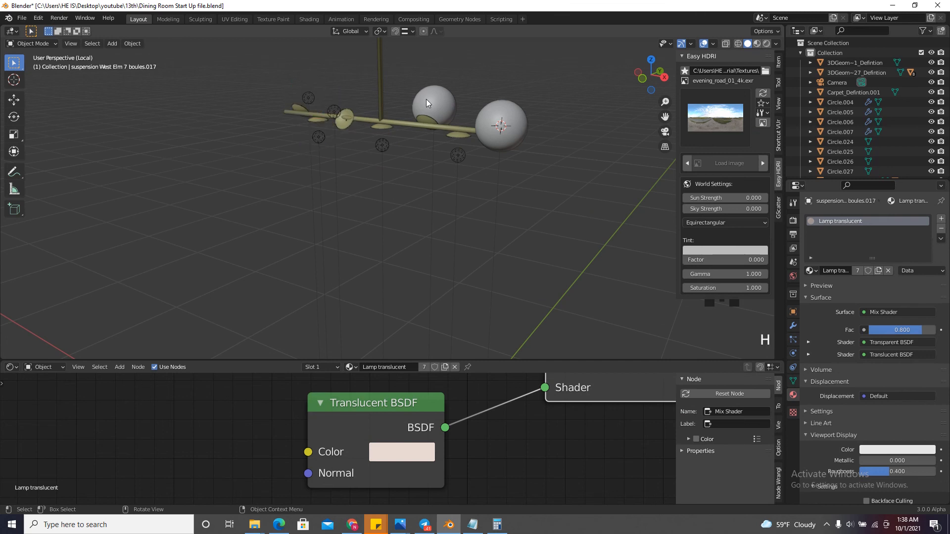
# Set the linked point lights' power to 31.8 W and check the value on neighbouring lights
pyautogui.click(456, 161)
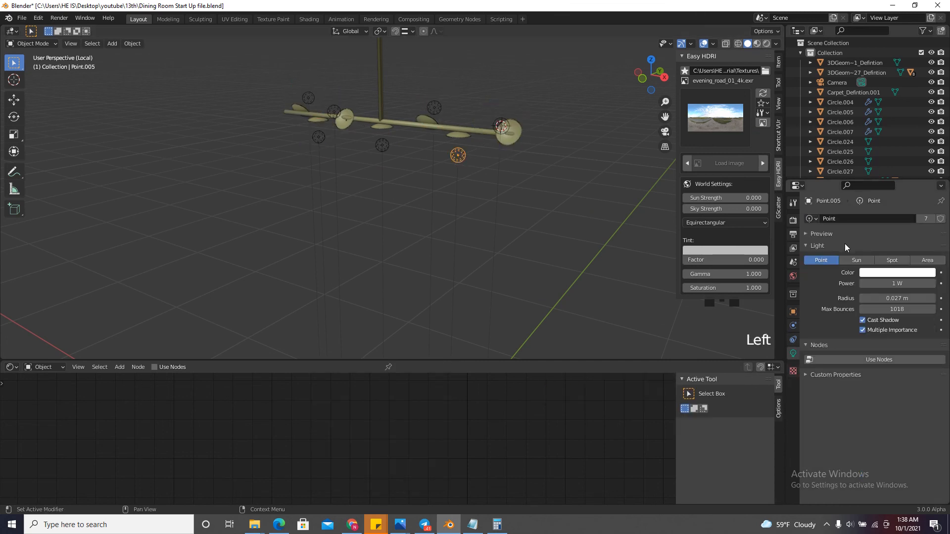
pyautogui.moveTo(877, 282); pyautogui.dragTo(91, 289)
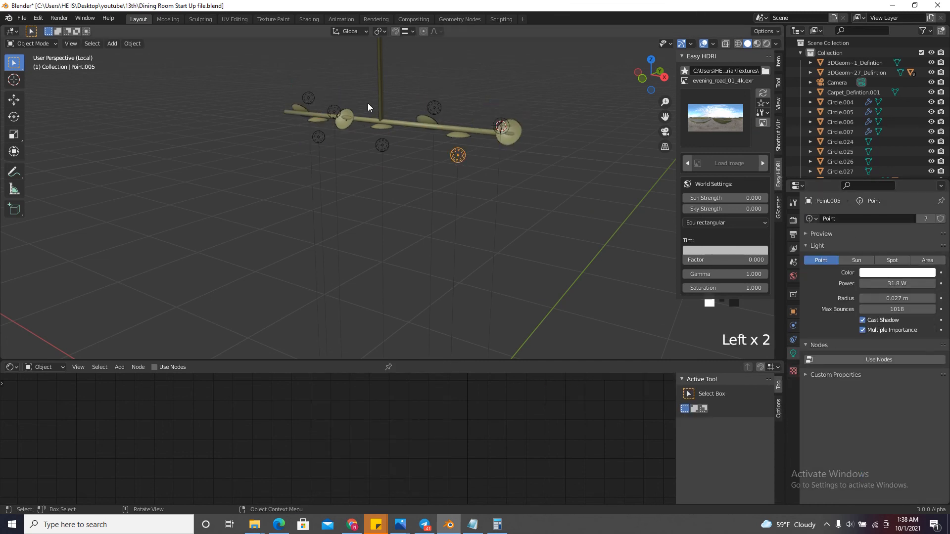
pyautogui.click(380, 145)
pyautogui.click(319, 142)
pyautogui.scroll(3, 337, 99)
pyautogui.click(330, 124)
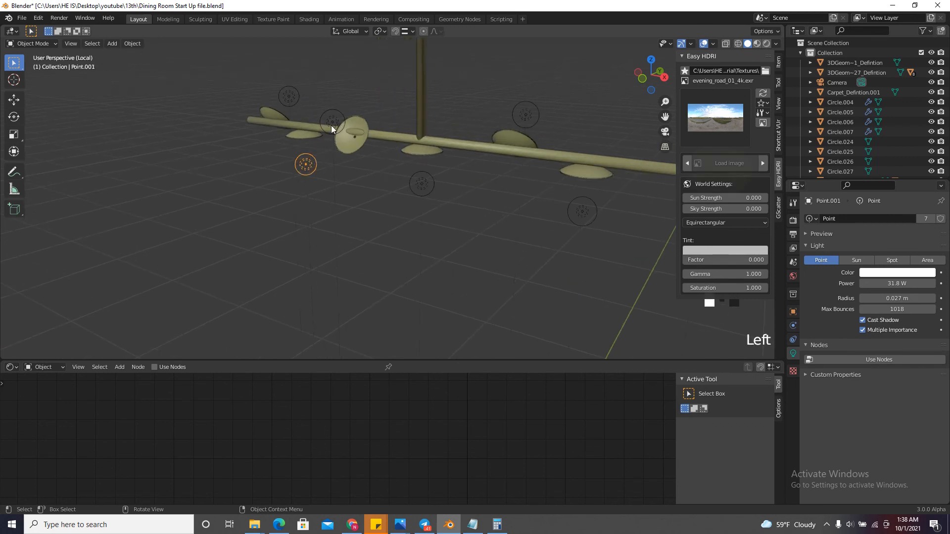
# Check the shared power value on further chandelier point lights and reveal all the hidden globes
pyautogui.scroll(-6, 310, 145)
pyautogui.scroll(4, 385, 110)
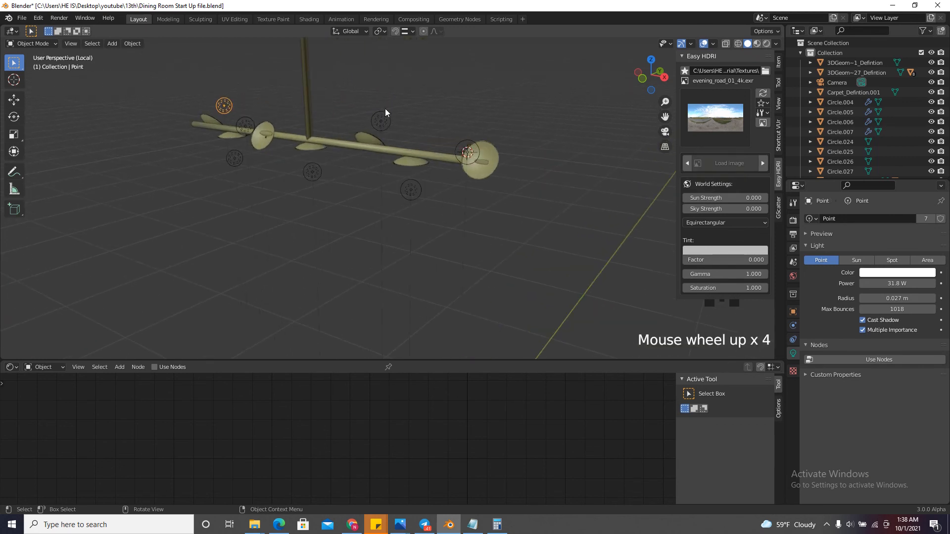
pyautogui.click(383, 120)
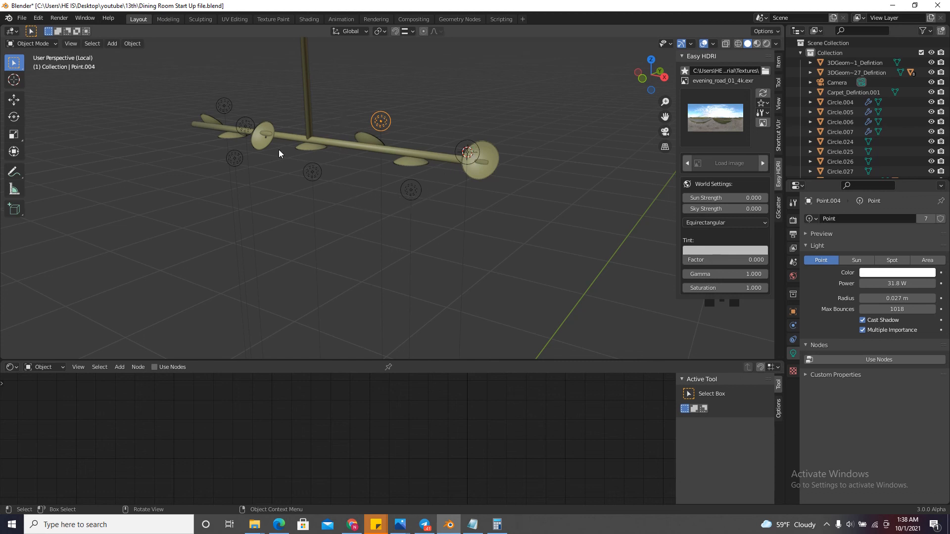
pyautogui.hotkey('alt', 'h')
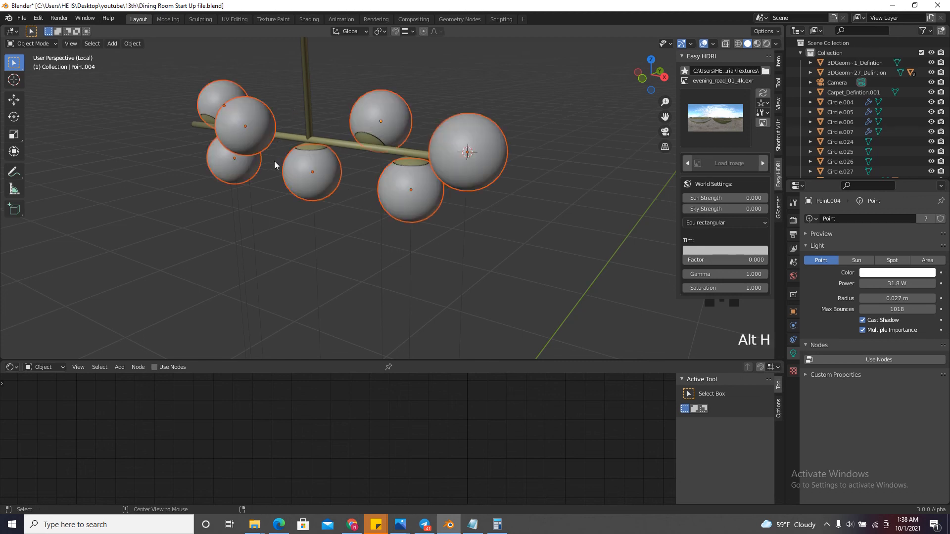
pyautogui.click(330, 236)
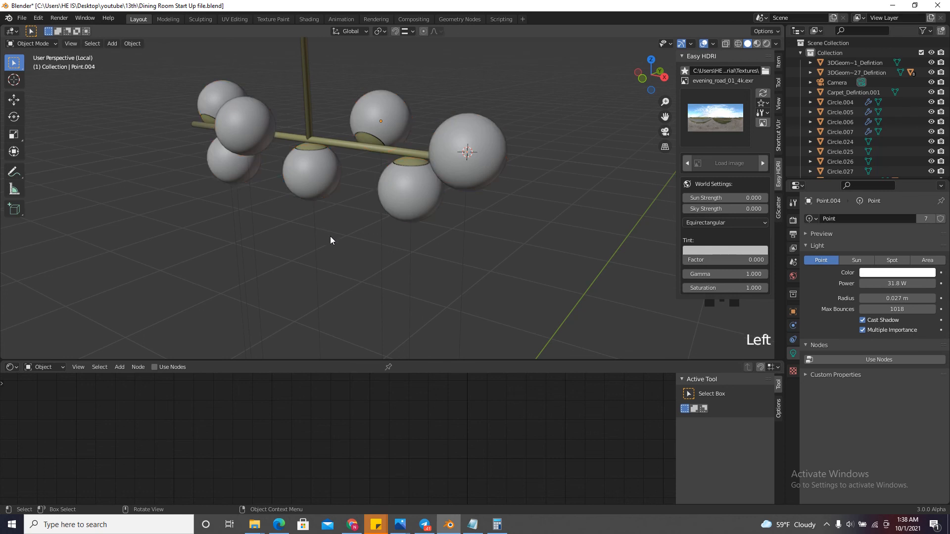
pyautogui.doubleClick(898, 283)
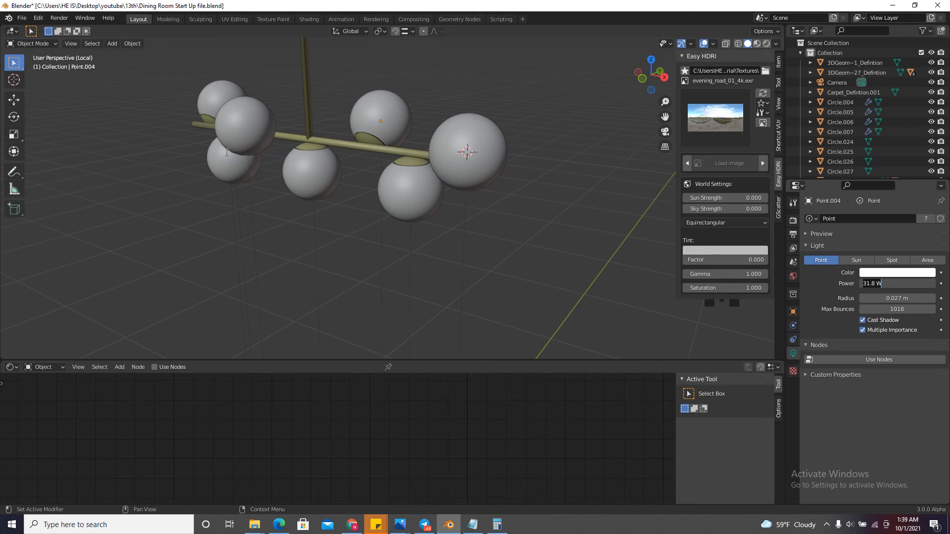
pyautogui.press('Return')
# Show the full dining room through the camera in an enlarged 3D viewport and save the file
pyautogui.press('KP_0')
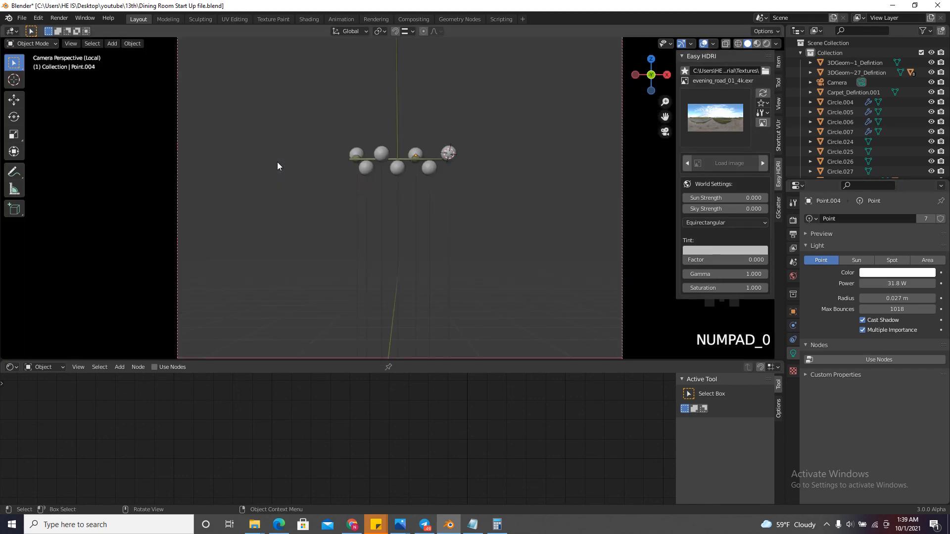
pyautogui.press('KP_Divide')
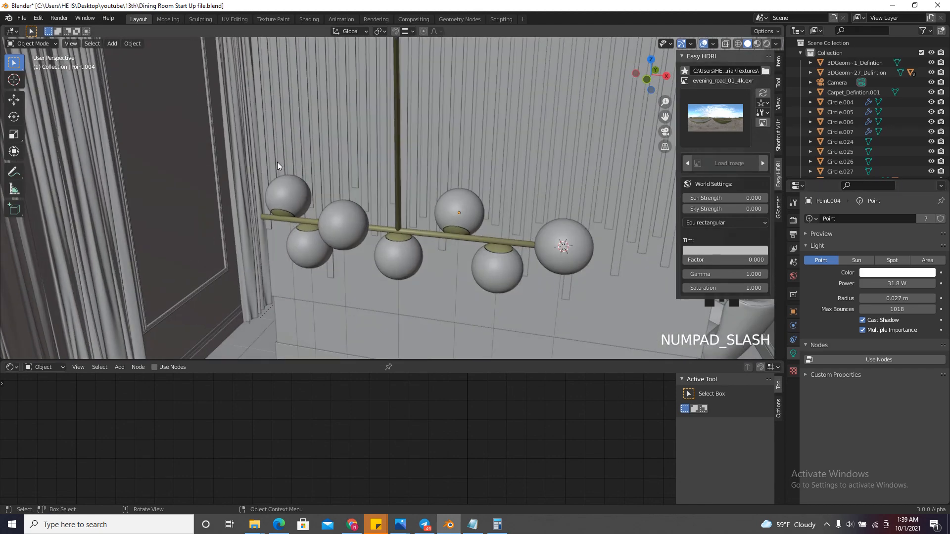
pyautogui.press('KP_0')
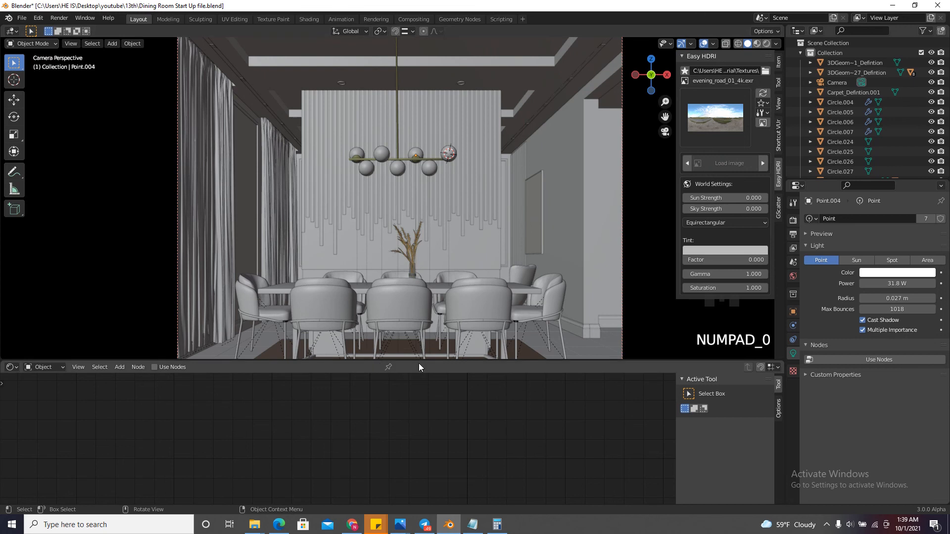
pyautogui.click(421, 358)
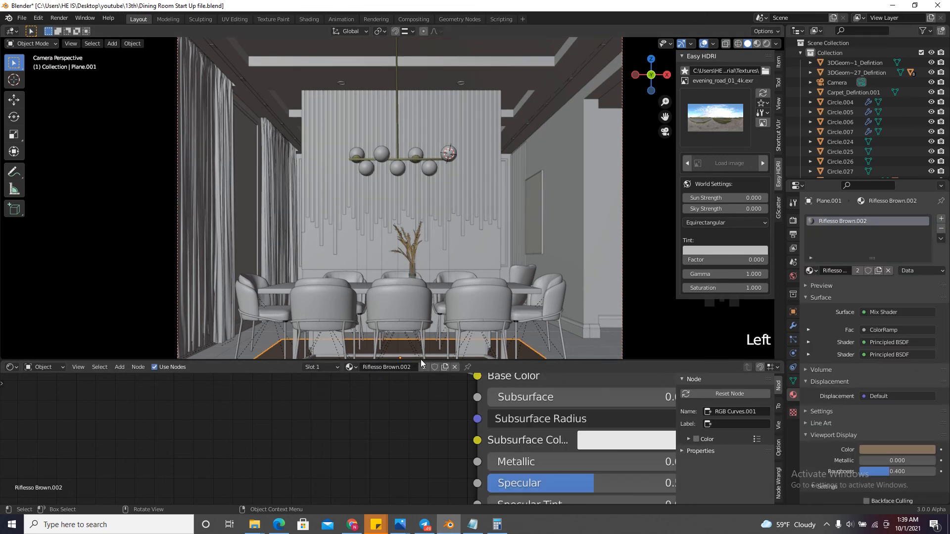
pyautogui.moveTo(421, 361); pyautogui.dragTo(418, 493)
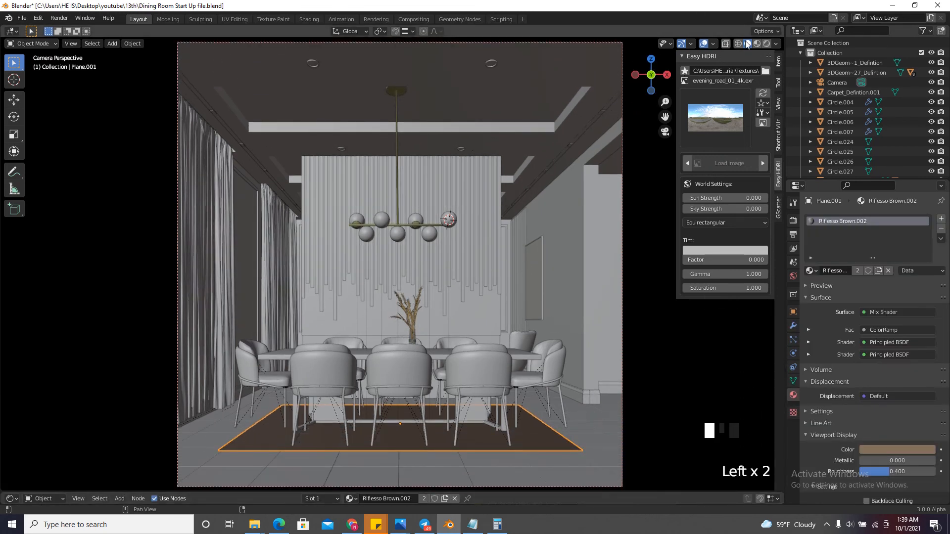
pyautogui.hotkey('ctrl', 's')
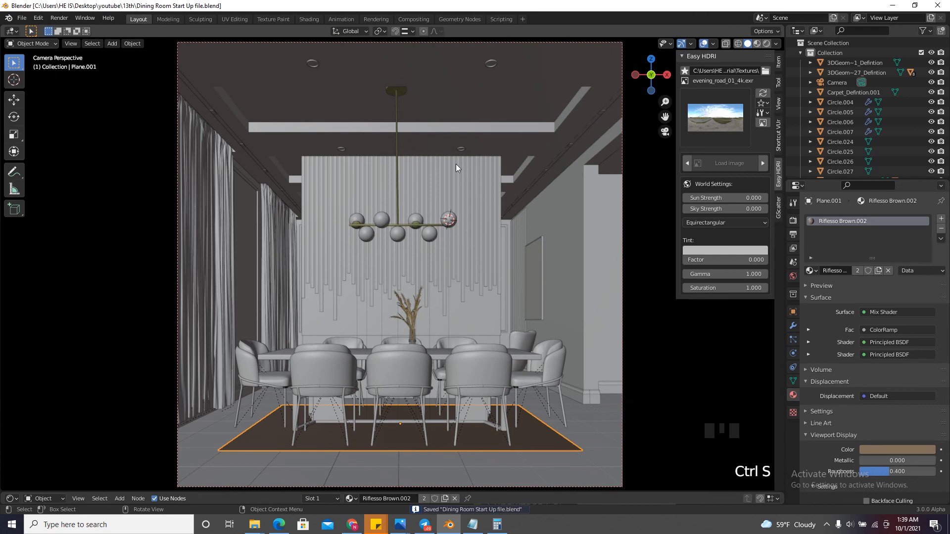
# Select the point light inside the chandelier's end globe, restore the globe and set the linked lights' power to 5 W
pyautogui.scroll(4, 450, 226)
pyautogui.click(454, 232)
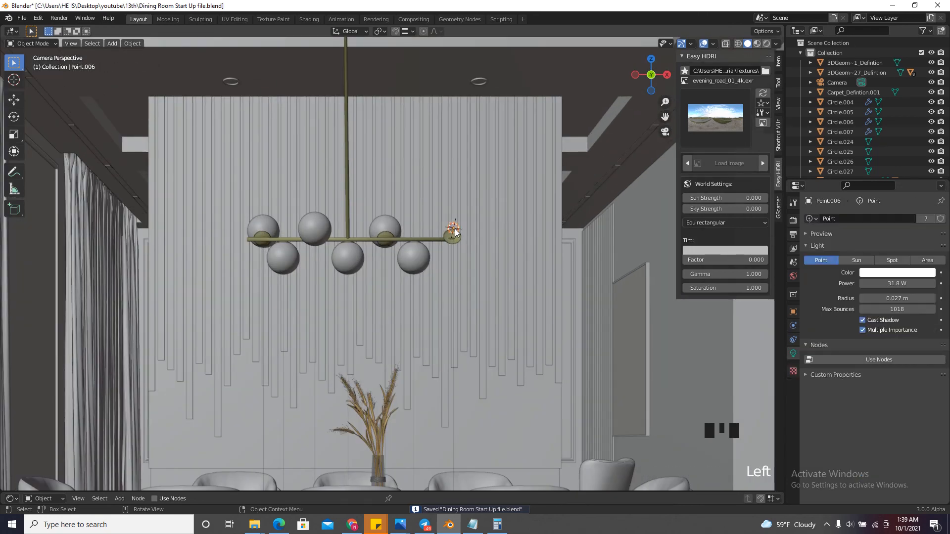
pyautogui.scroll(7, 455, 232)
pyautogui.hotkey('alt', 'h')
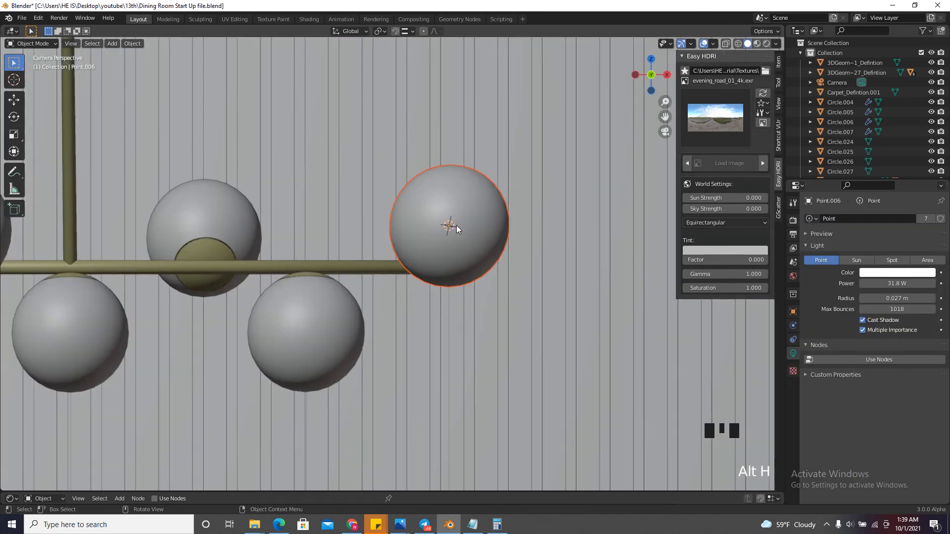
pyautogui.scroll(-9, 457, 225)
pyautogui.scroll(-2, 475, 266)
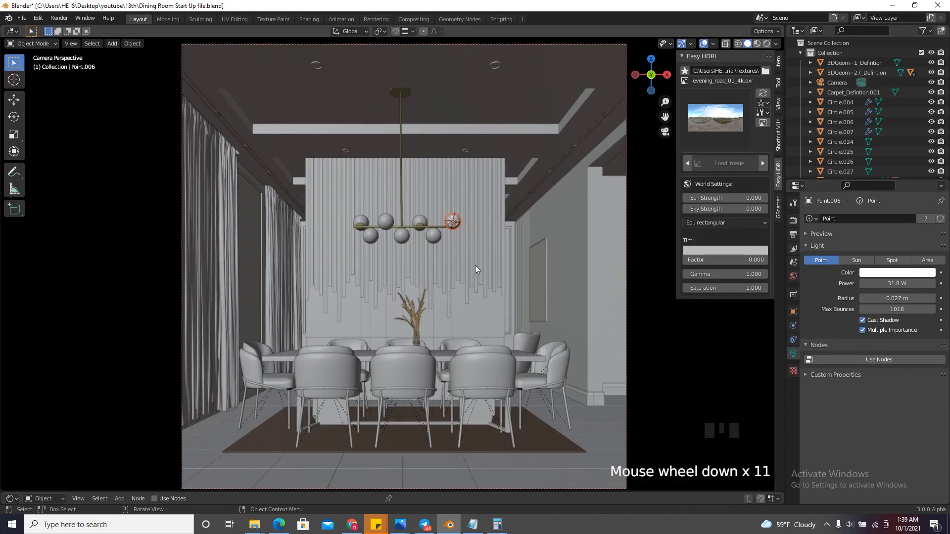
pyautogui.click(905, 284)
pyautogui.write('5')
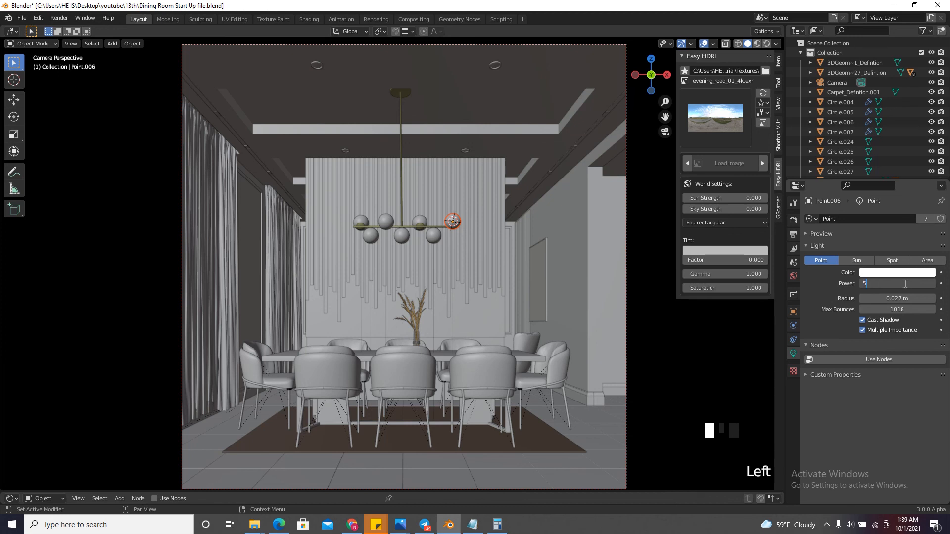
pyautogui.press('Return')
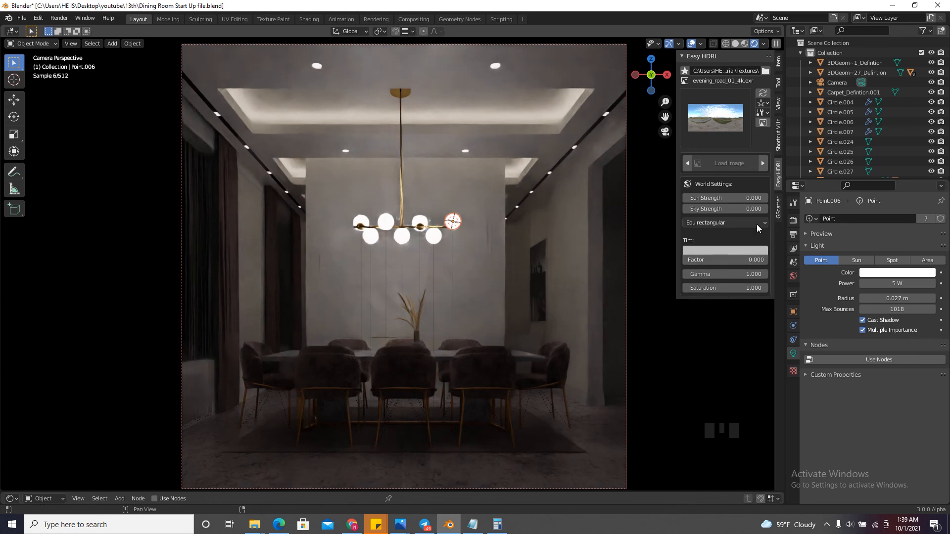
# Set the world's Sky Strength to 5 and Sun Strength to 1 to try daylight in the rendered view
pyautogui.click(750, 207)
pyautogui.write('5')
pyautogui.press('Return')
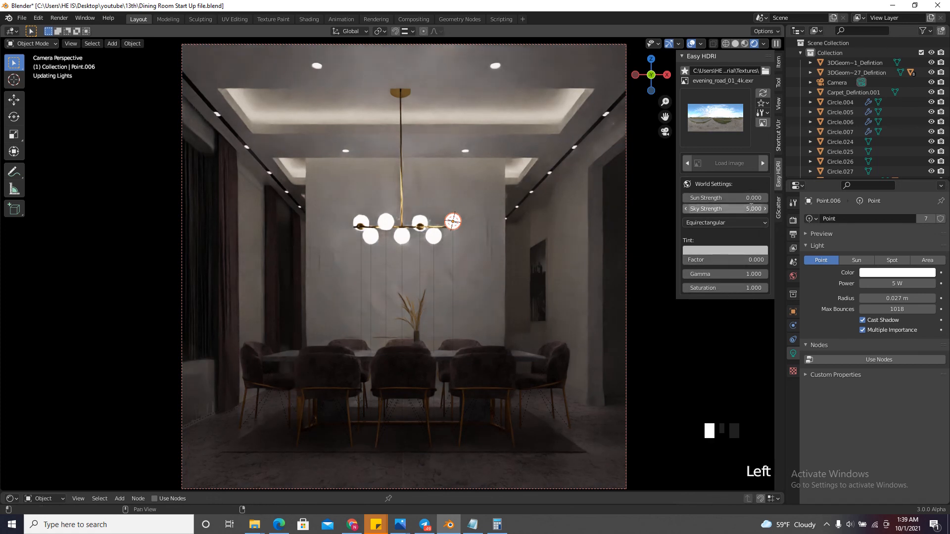
pyautogui.click(751, 202)
pyautogui.write('1.9')
pyautogui.press('Return')
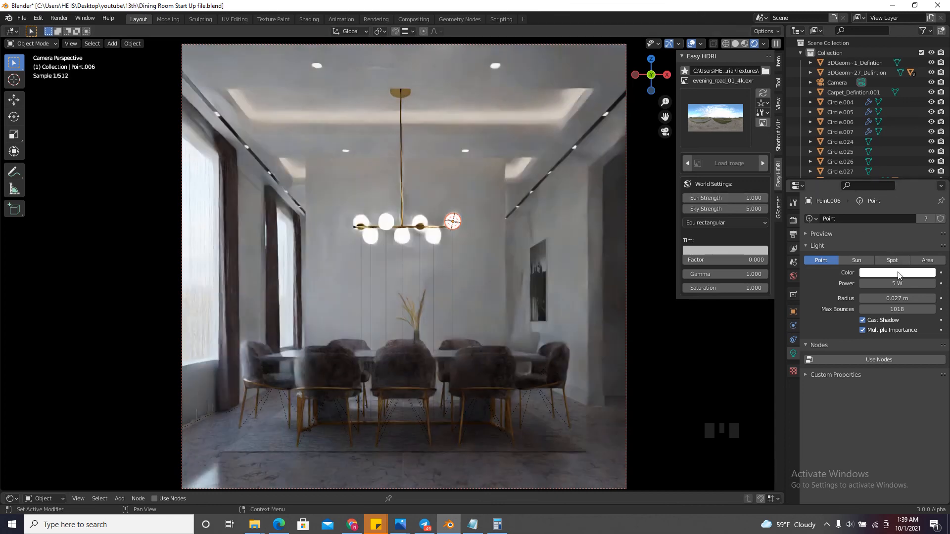
# Set the linked point lights' power to 1 W and hide the viewport overlays
pyautogui.click(899, 286)
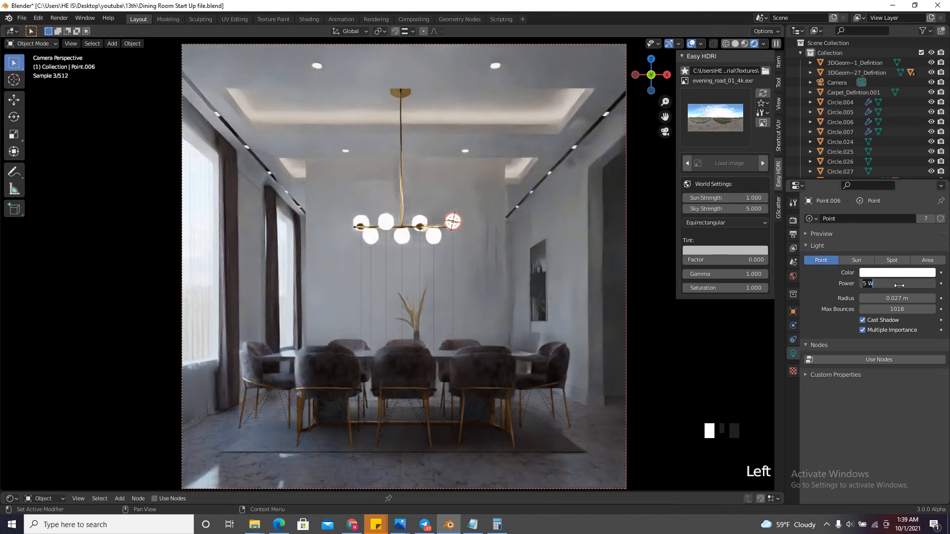
pyautogui.write('1')
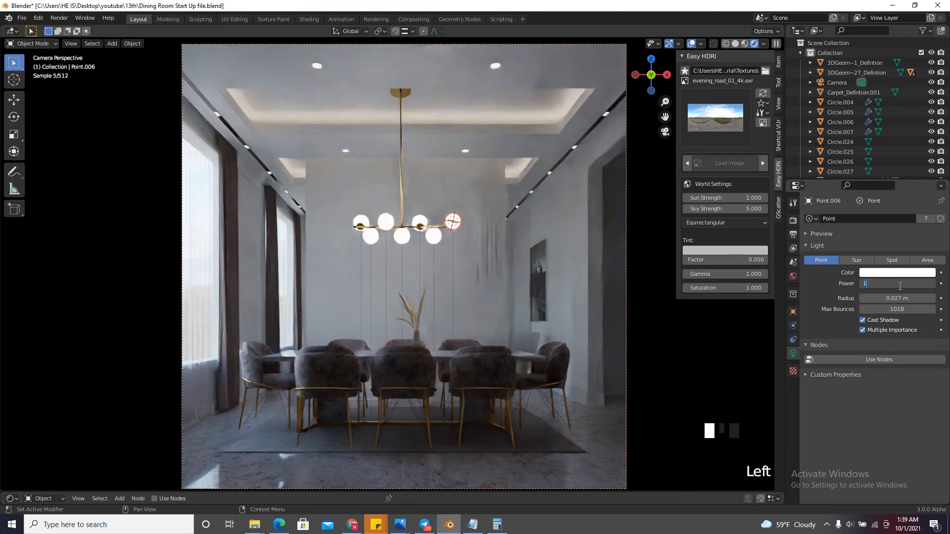
pyautogui.press('Return')
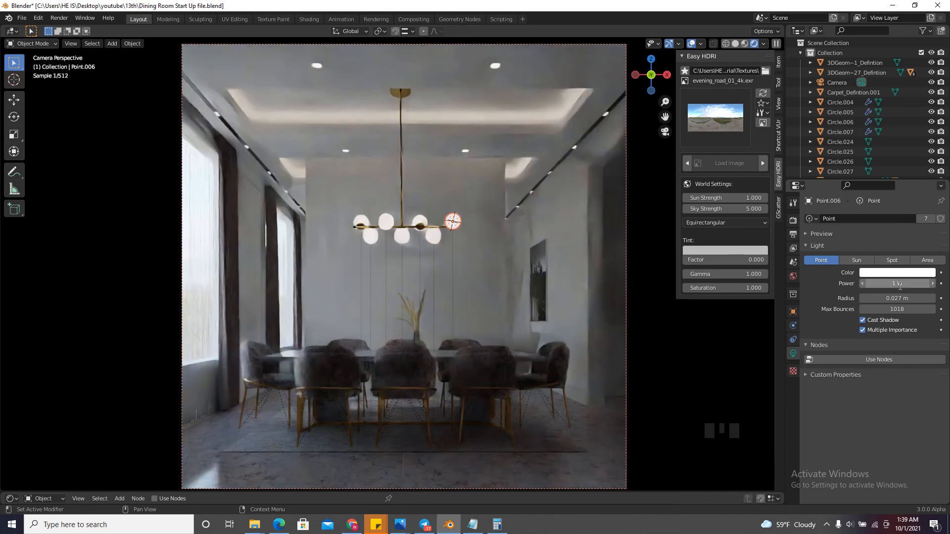
pyautogui.click(691, 43)
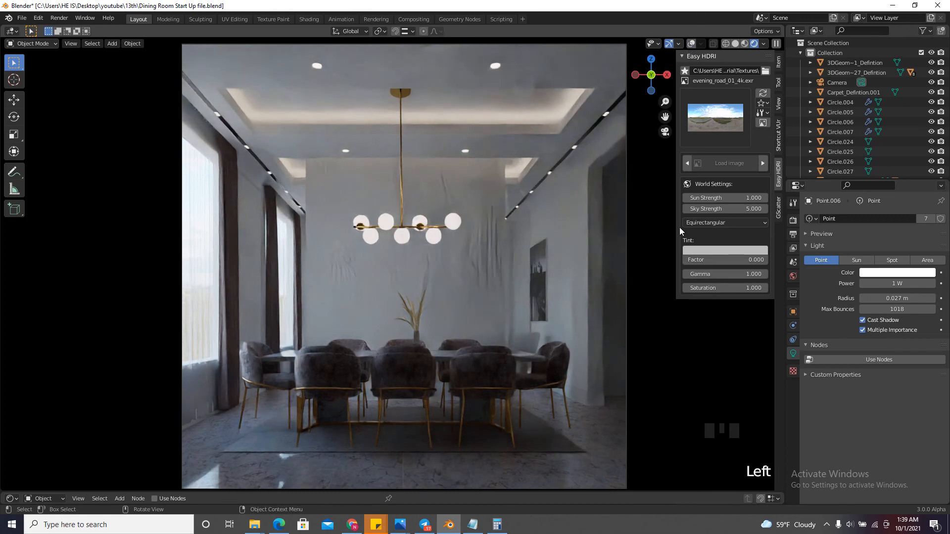
# Set the world's Sky Strength and Sun Strength to 0
pyautogui.click(736, 203)
pyautogui.click(729, 209)
pyautogui.write('0')
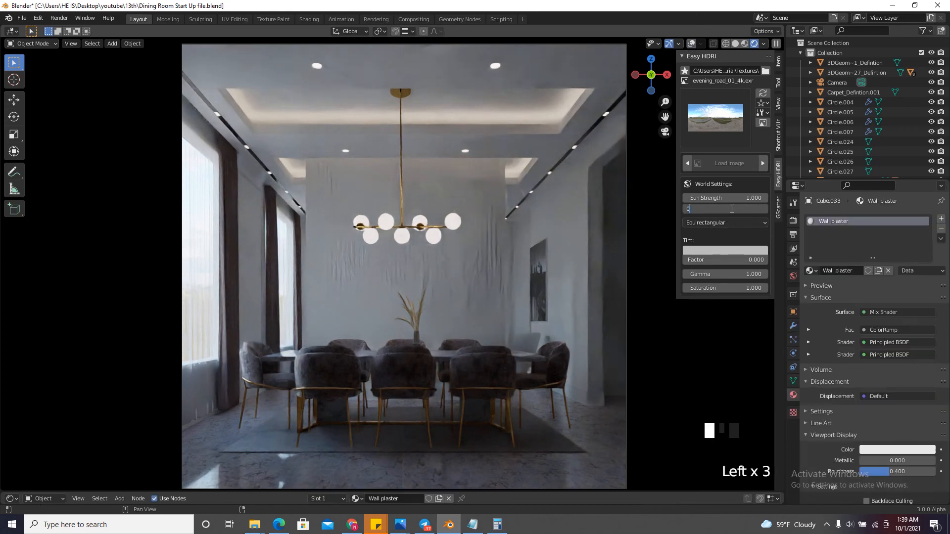
pyautogui.press('Return')
pyautogui.click(717, 198)
pyautogui.write('0')
pyautogui.press('Return')
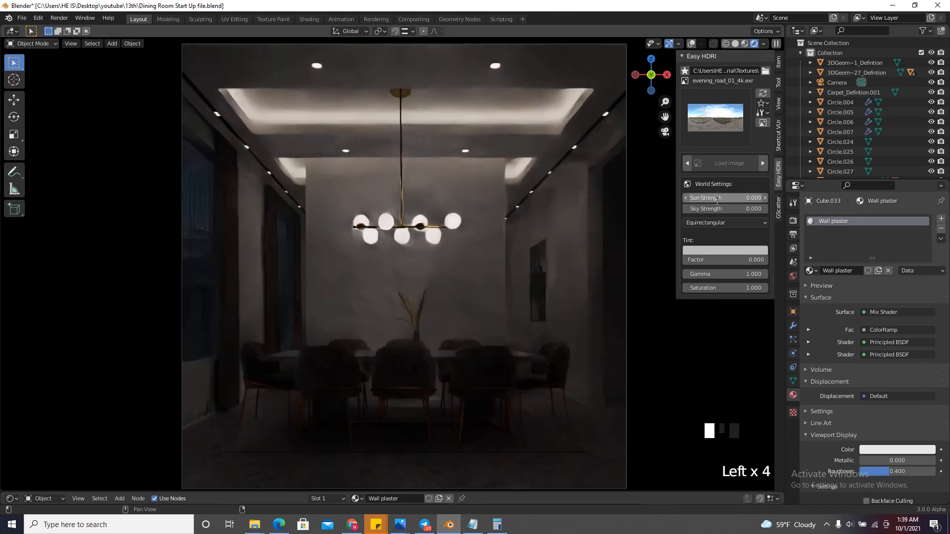
# Hide the chandelier's end globe in solid shading, restore the overlays and select the point light inside it
pyautogui.click(453, 219)
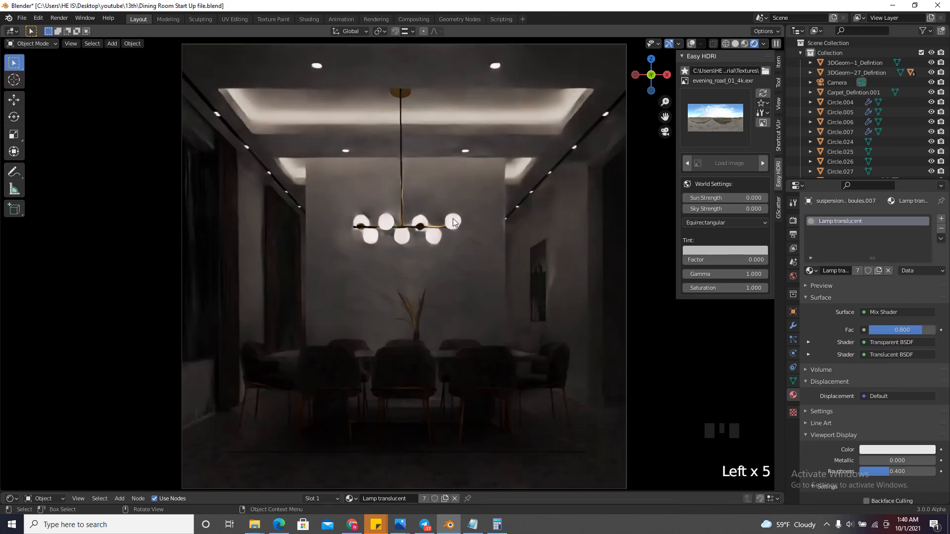
pyautogui.click(453, 218)
pyautogui.click(453, 220)
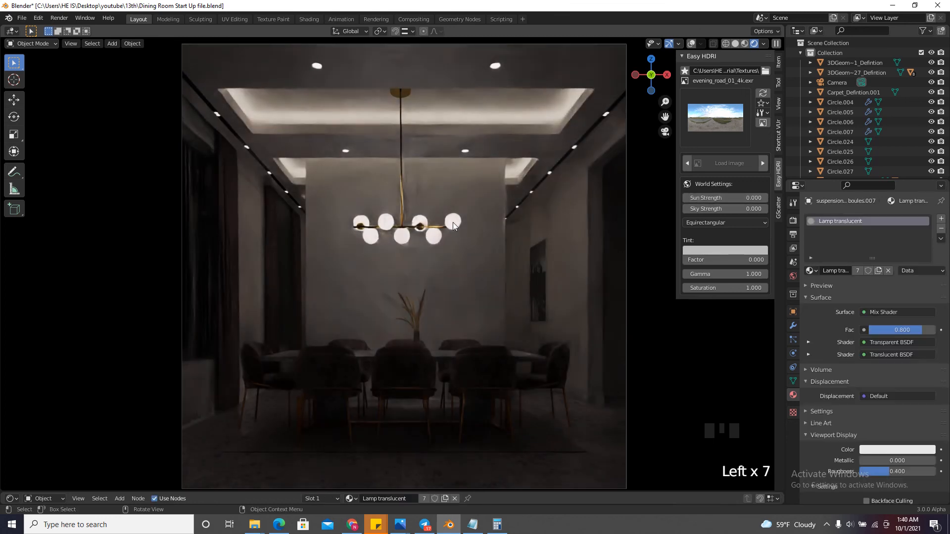
pyautogui.click(452, 222)
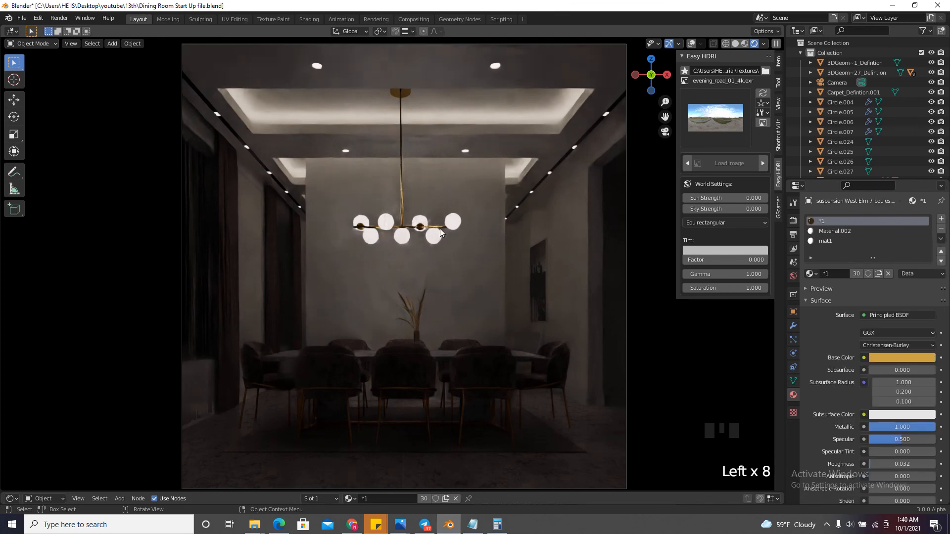
pyautogui.scroll(5, 441, 228)
pyautogui.click(736, 44)
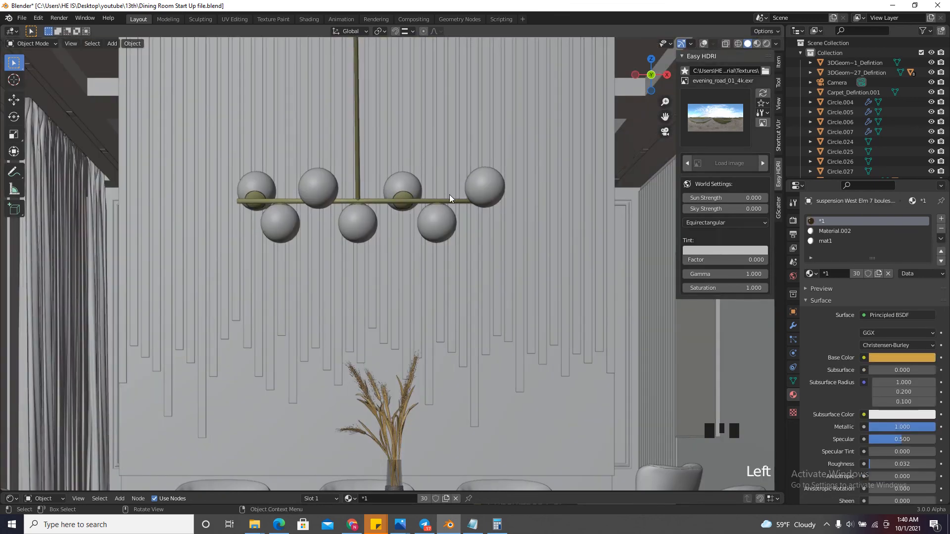
pyautogui.click(477, 178)
pyautogui.press('h')
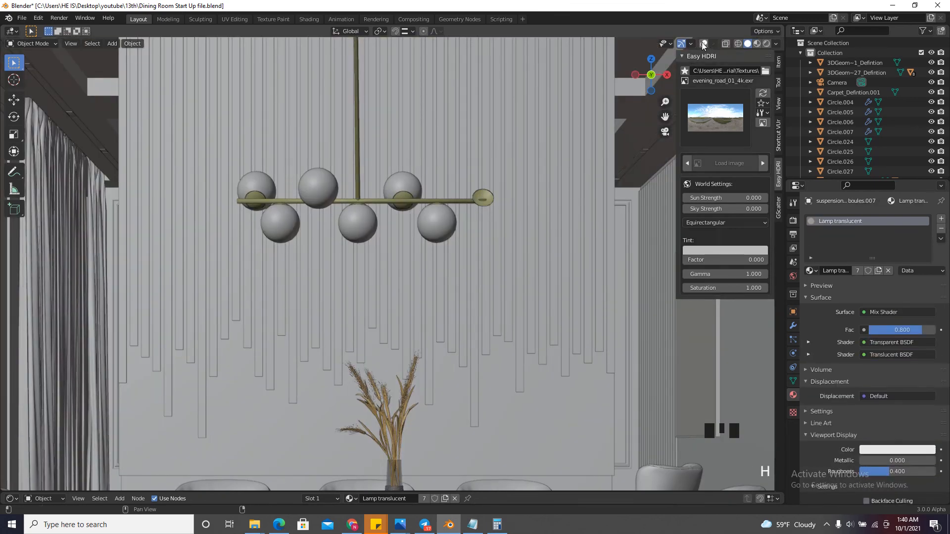
pyautogui.click(703, 44)
pyautogui.click(488, 184)
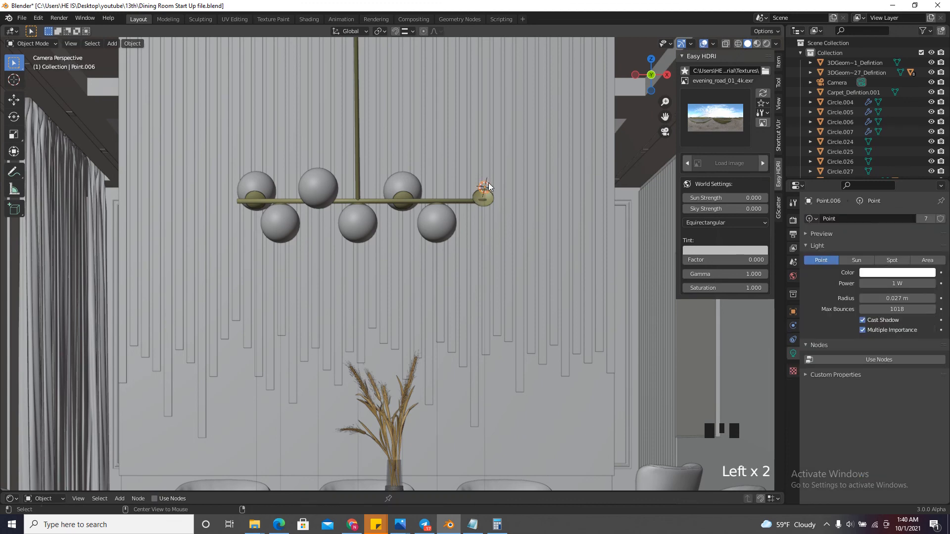
# Reveal the end globe and set the linked point lights' power to 2 W in rendered shading
pyautogui.hotkey('alt', 'h')
pyautogui.scroll(-5, 513, 147)
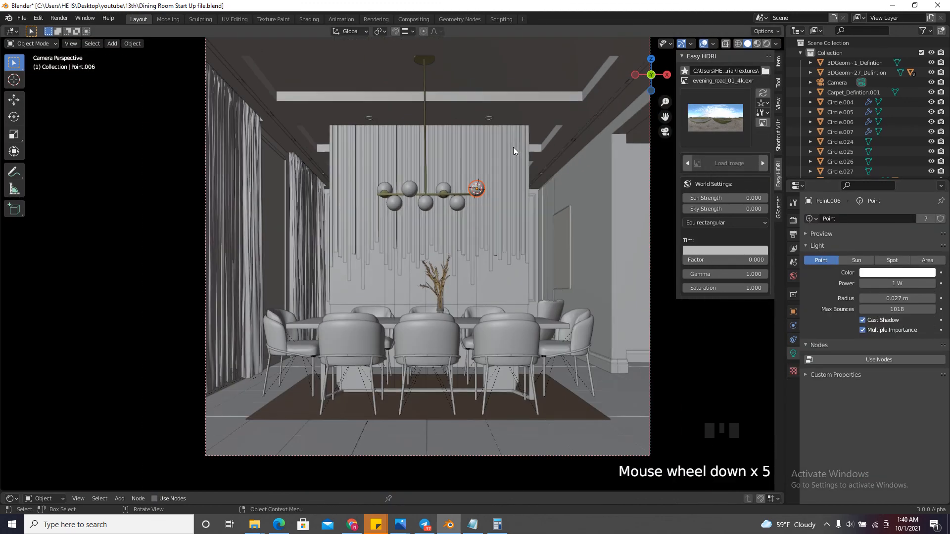
pyautogui.scroll(1, 510, 176)
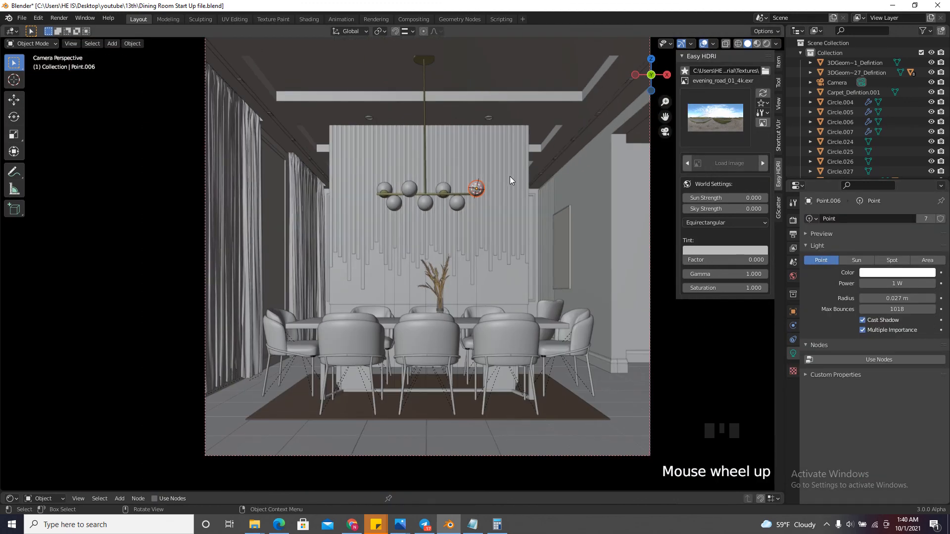
pyautogui.click(766, 43)
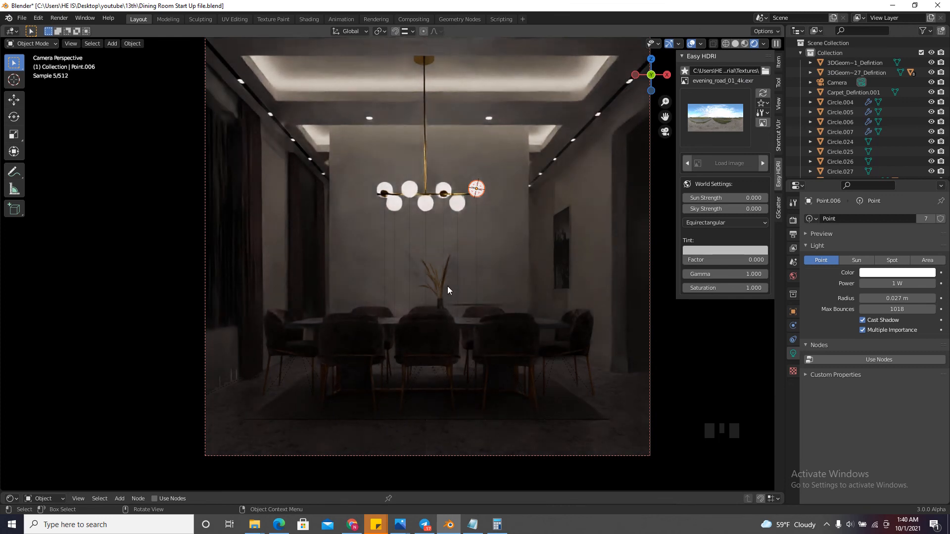
pyautogui.click(912, 283)
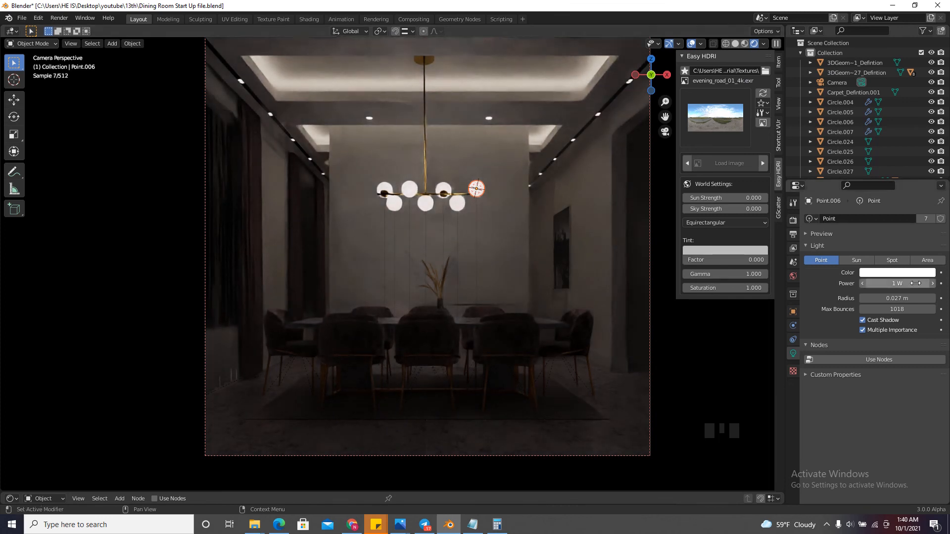
pyautogui.write('2')
pyautogui.press('Return')
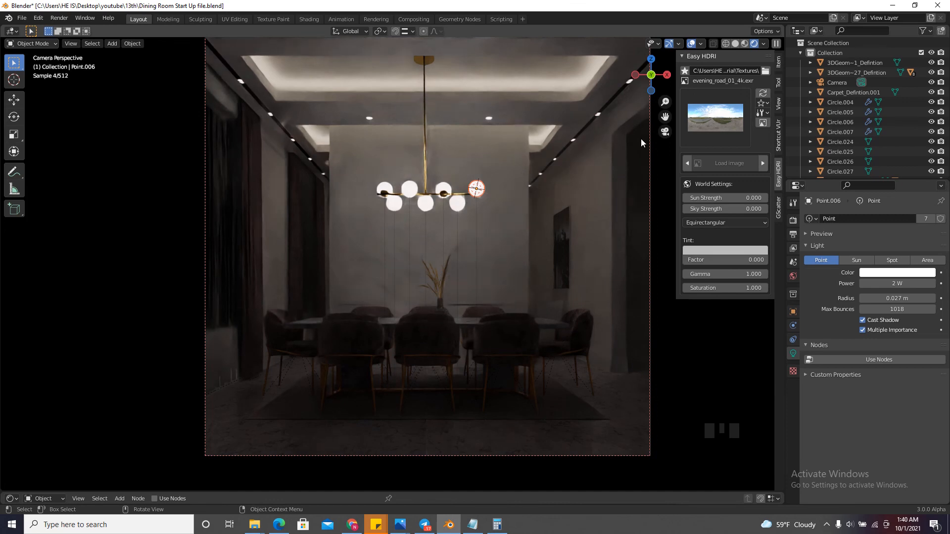
# Hide the dining room's ceiling mesh in solid shading to expose the interior from above
pyautogui.click(737, 44)
pyautogui.moveTo(651, 75); pyautogui.dragTo(484, 251)
pyautogui.click(485, 251)
pyautogui.press('h')
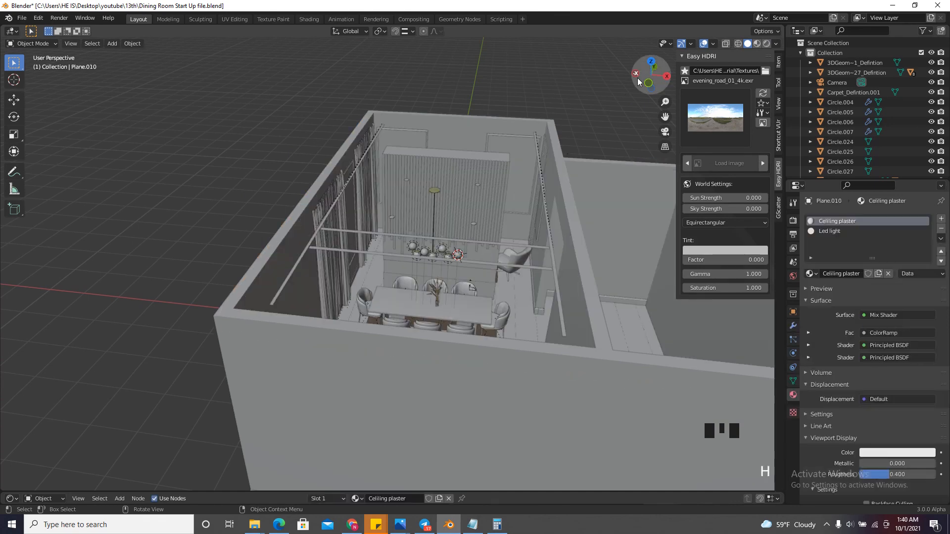
# Place the 3D cursor on the downlight behind the back row's window-side chair and add an area light there
pyautogui.moveTo(651, 72); pyautogui.dragTo(652, 108)
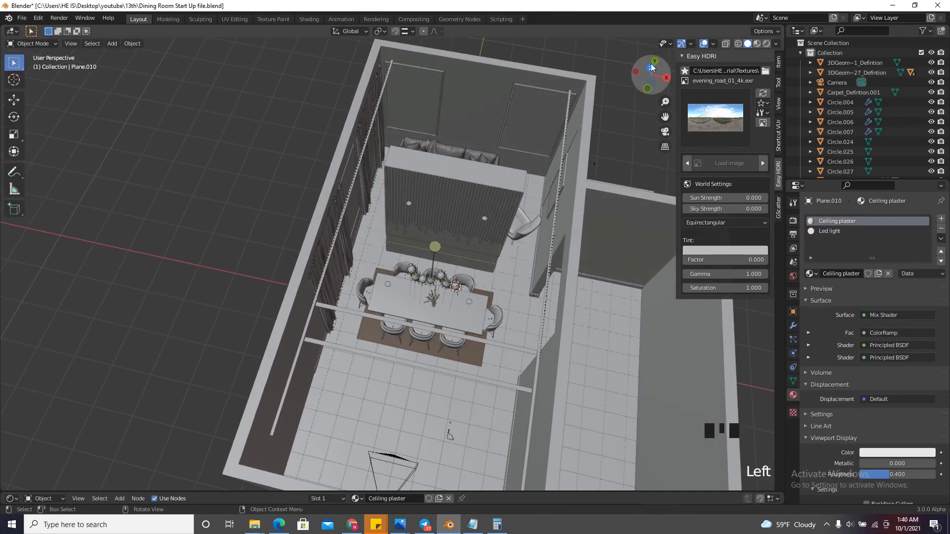
pyautogui.click(651, 68)
pyautogui.scroll(3, 454, 236)
pyautogui.scroll(10, 347, 248)
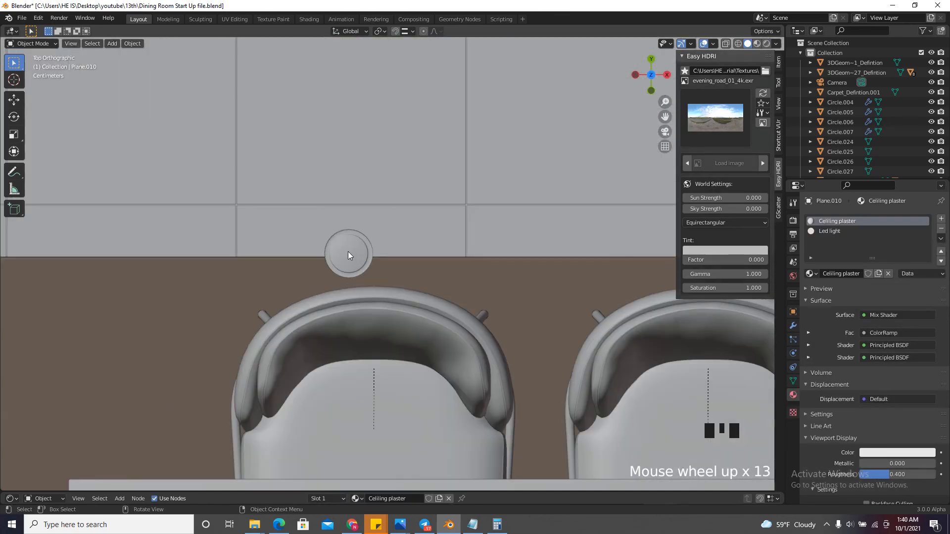
pyautogui.keyDown('shift'); pyautogui.rightClick(348, 252); pyautogui.keyUp('shift')
pyautogui.scroll(3, 350, 253)
pyautogui.hotkey('shift', 'a')
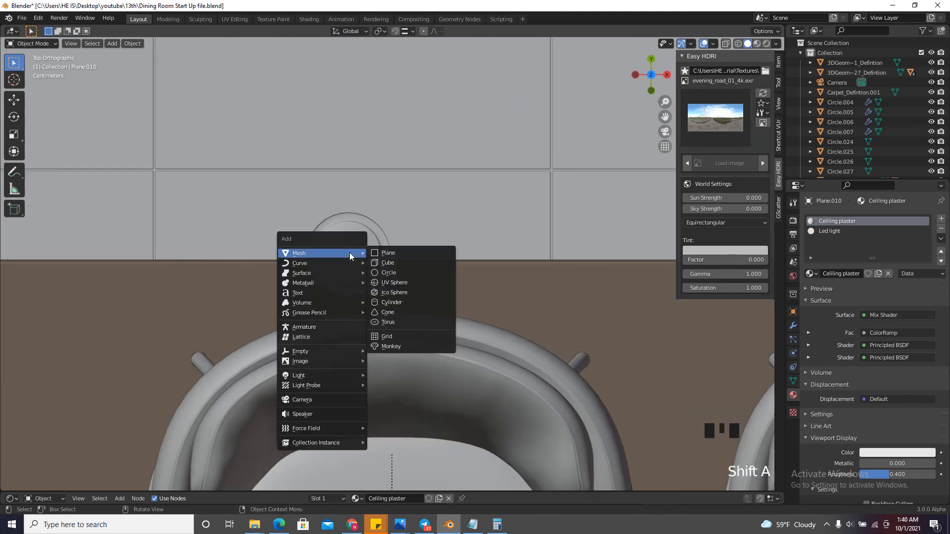
pyautogui.moveTo(322, 376)
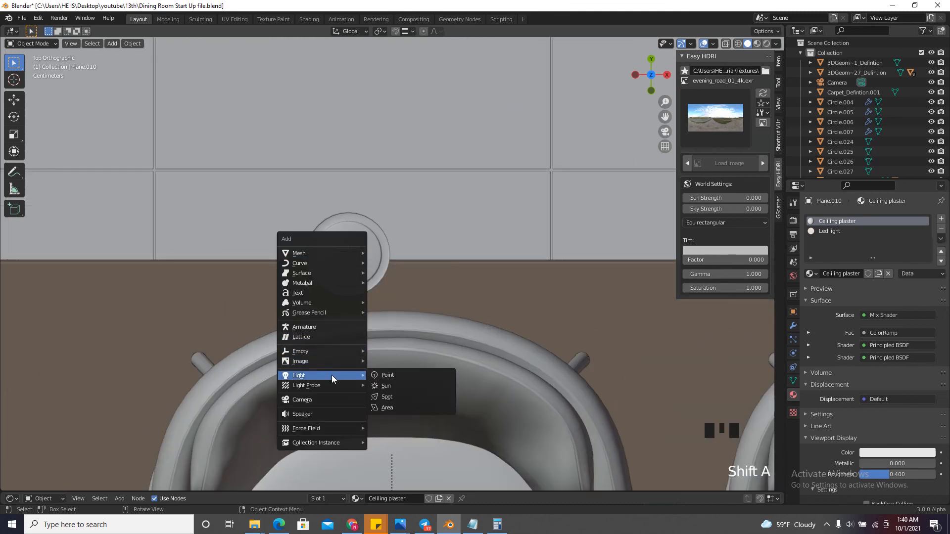
pyautogui.click(394, 406)
# Set the new area light's shape to Disk
pyautogui.scroll(-6, 347, 262)
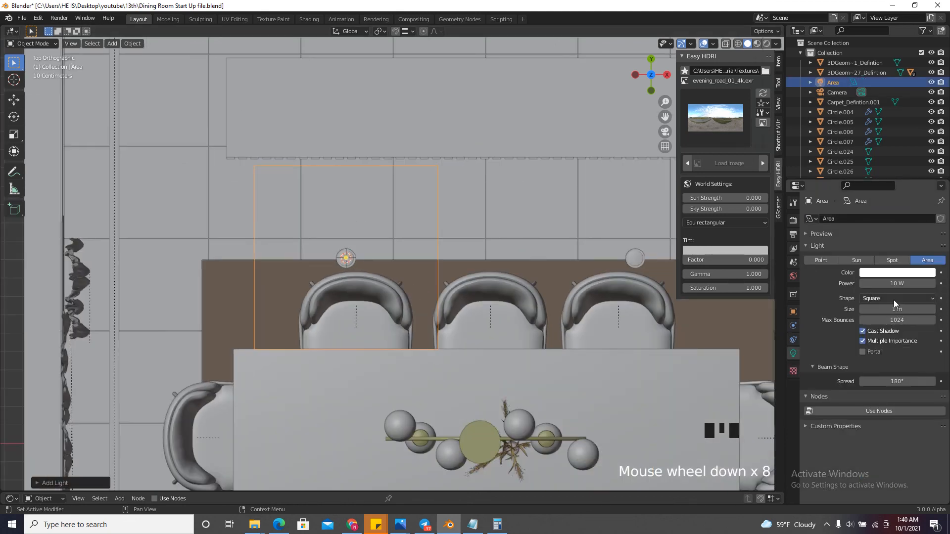
pyautogui.click(893, 299)
pyautogui.click(889, 335)
pyautogui.scroll(2, 412, 237)
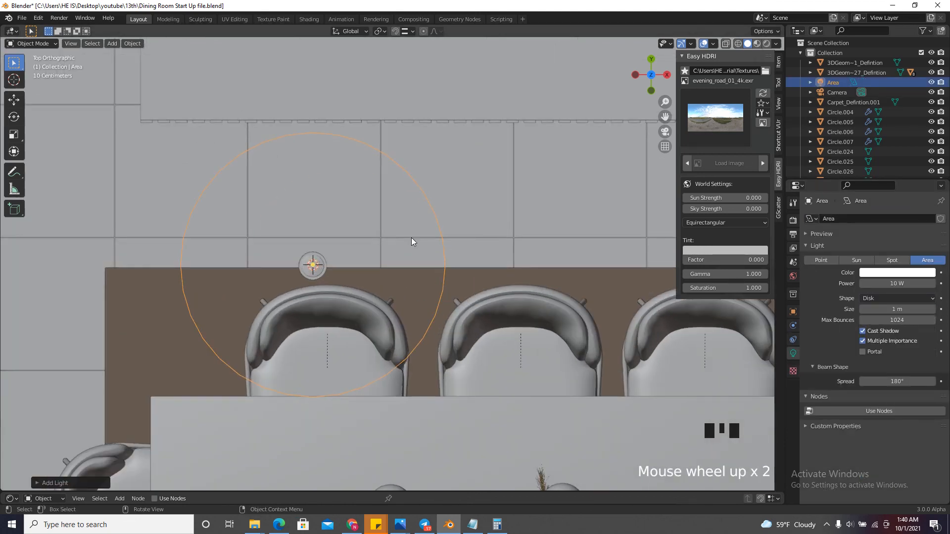
pyautogui.press('s')
pyautogui.rightClick(381, 302)
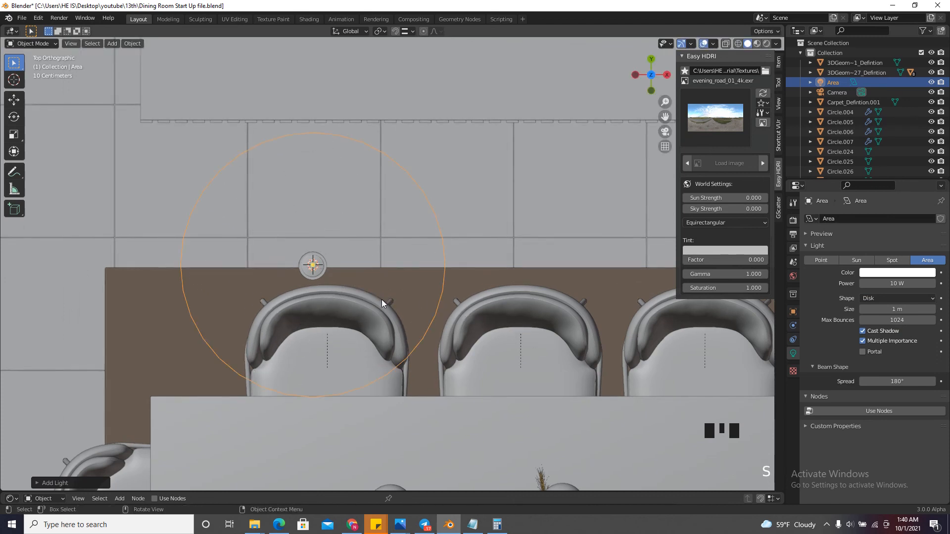
# Reduce the disk light's size to 0.078 m and centre it on the downlight in top view
pyautogui.moveTo(908, 309); pyautogui.dragTo(854, 292)
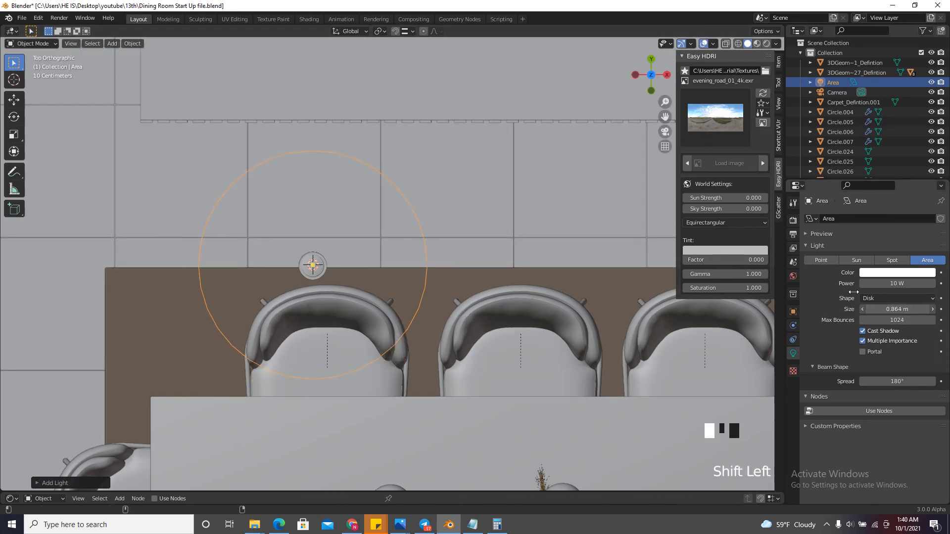
pyautogui.keyDown('shift'); pyautogui.moveTo(495, 264); pyautogui.dragTo(477, 313); pyautogui.keyUp('shift')
pyautogui.scroll(5, 269, 255)
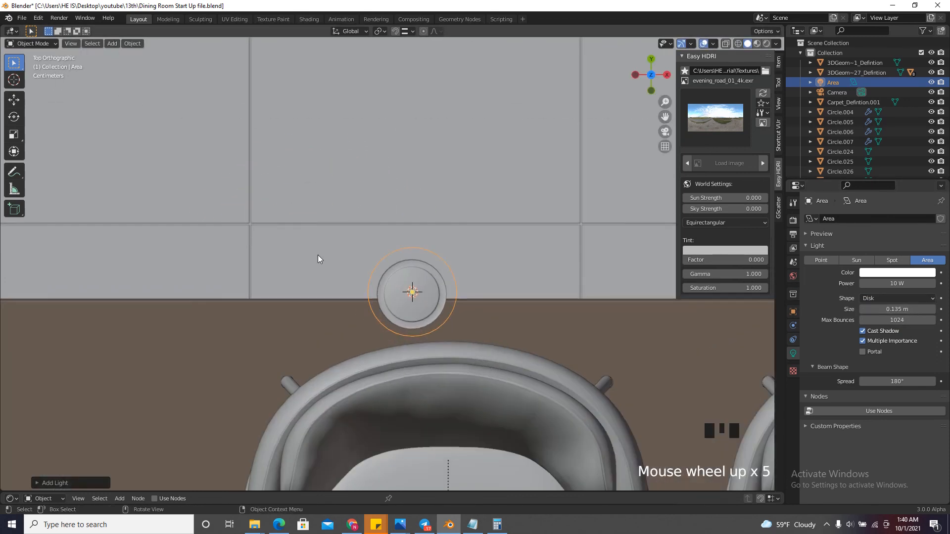
pyautogui.scroll(3, 497, 319)
pyautogui.keyDown('shift'); pyautogui.moveTo(925, 314); pyautogui.dragTo(526, 230); pyautogui.keyUp('shift')
pyautogui.scroll(2, 350, 273)
pyautogui.press('g')
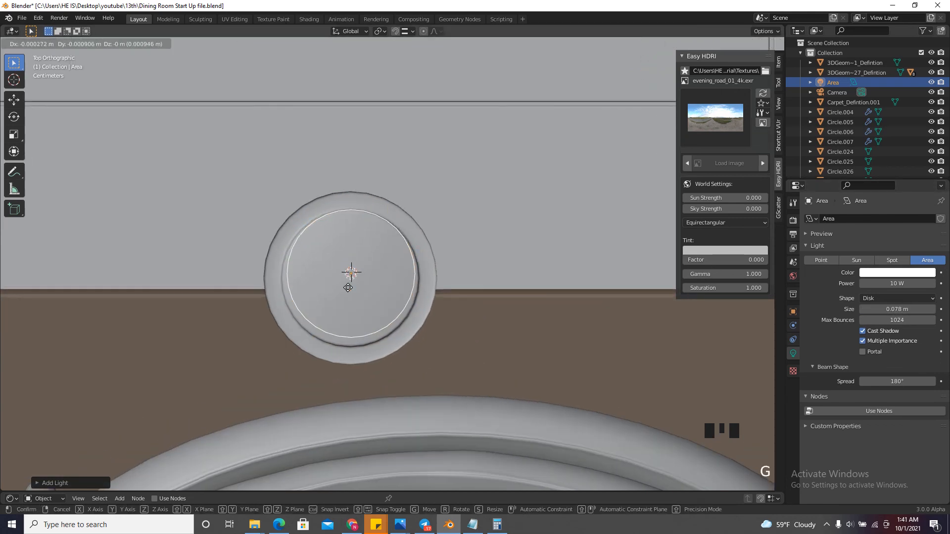
pyautogui.click(338, 331)
# Move the disk light slightly along Z so it sits inside the downlight's ring, just below its inner face
pyautogui.scroll(-10, 339, 331)
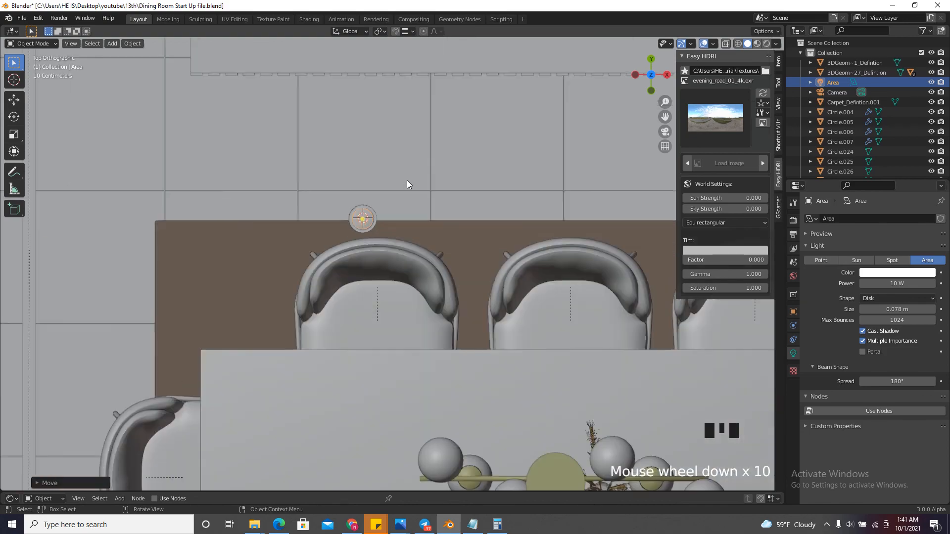
pyautogui.moveTo(645, 79); pyautogui.dragTo(598, 429)
pyautogui.scroll(-5, 515, 246)
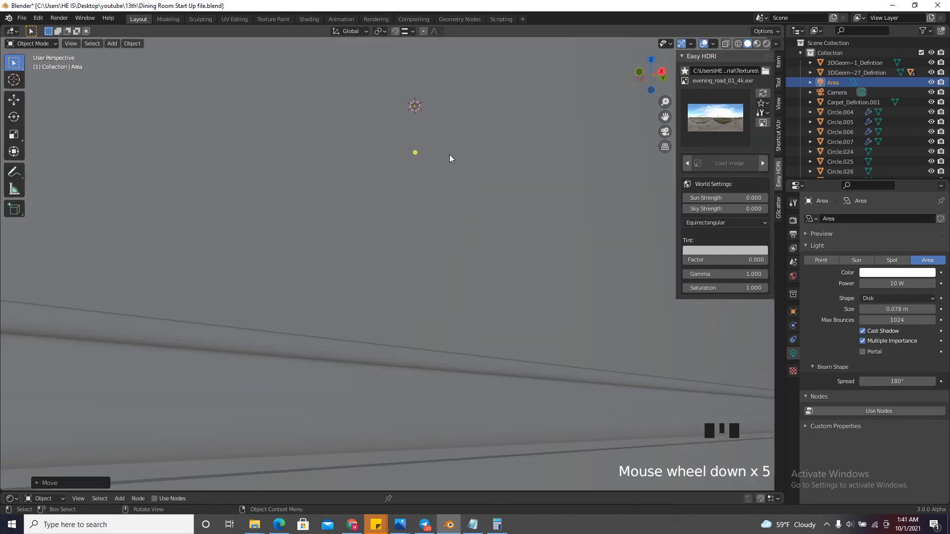
pyautogui.scroll(6, 450, 156)
pyautogui.scroll(-1, 453, 293)
pyautogui.scroll(14, 438, 172)
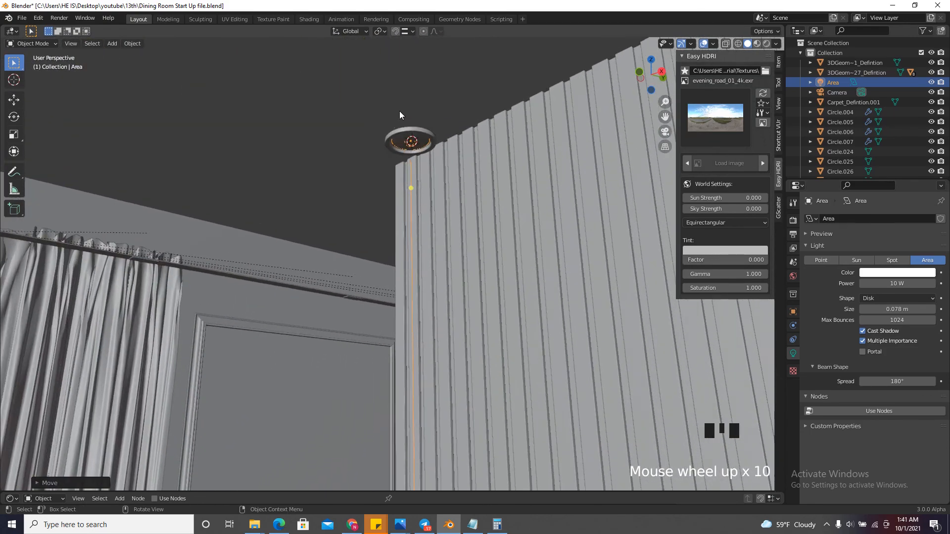
pyautogui.hotkey('shift', '`')
pyautogui.press('w')
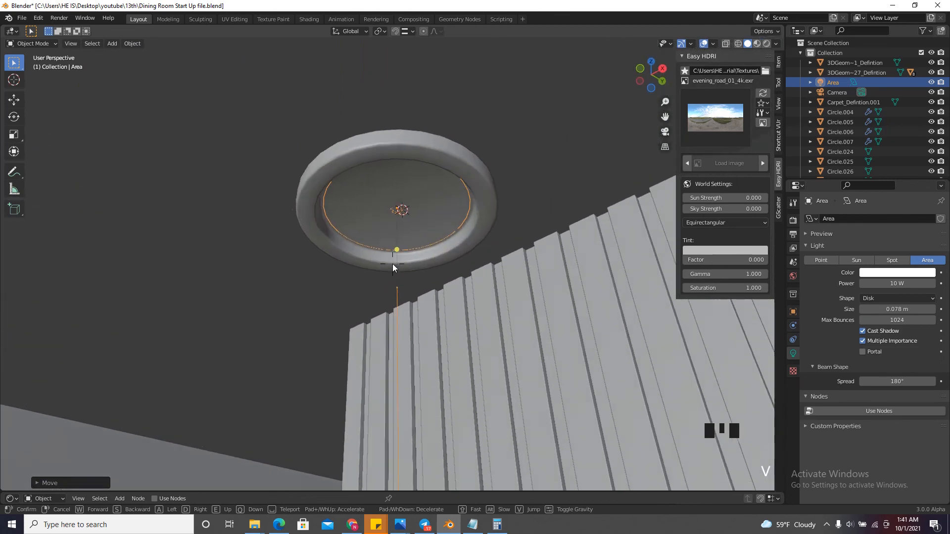
pyautogui.click(393, 264)
pyautogui.press('g')
pyautogui.press('z')
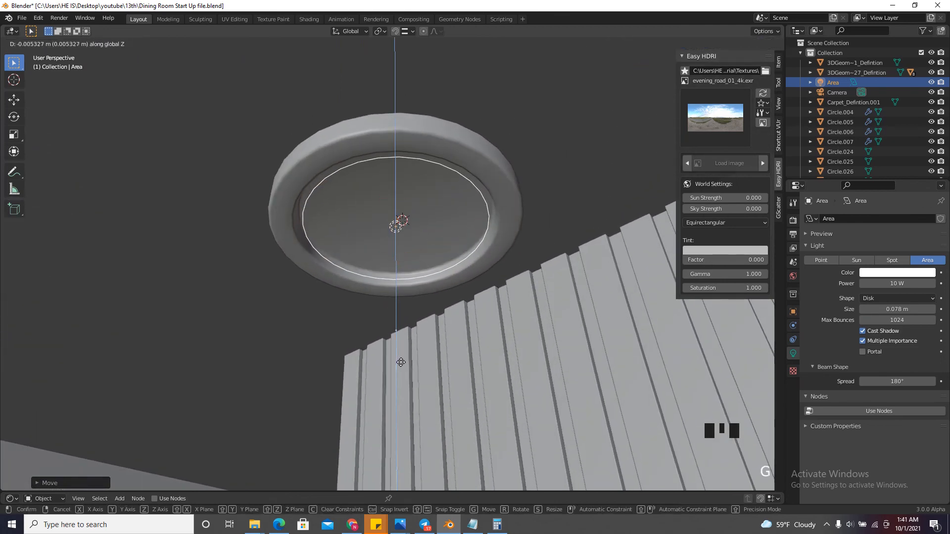
pyautogui.click(418, 319)
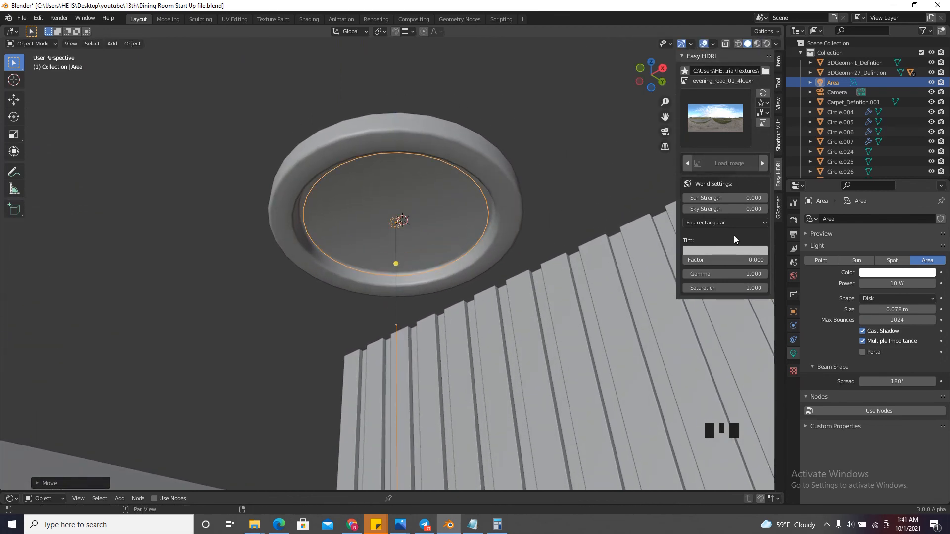
# Set the disk light's power to 0.5 W
pyautogui.click(910, 283)
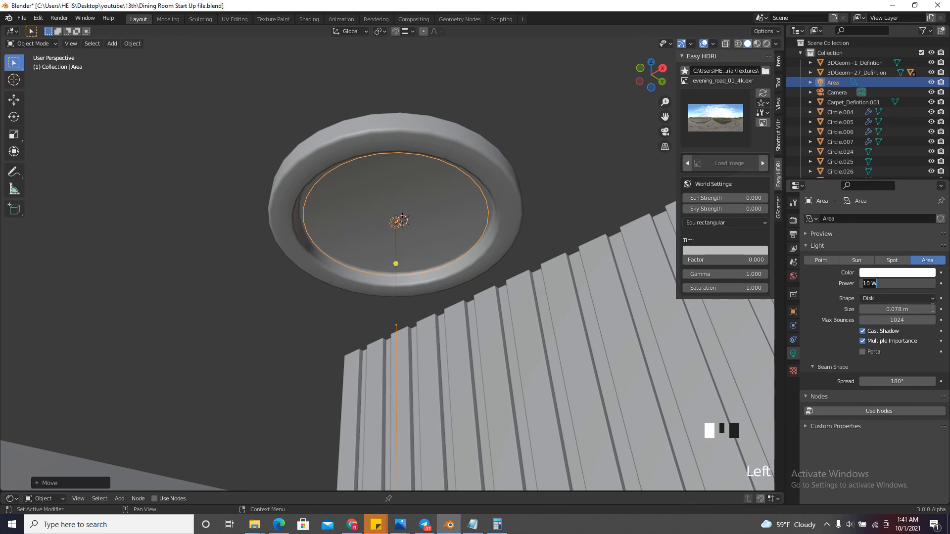
pyautogui.write('0.5')
pyautogui.press('Return')
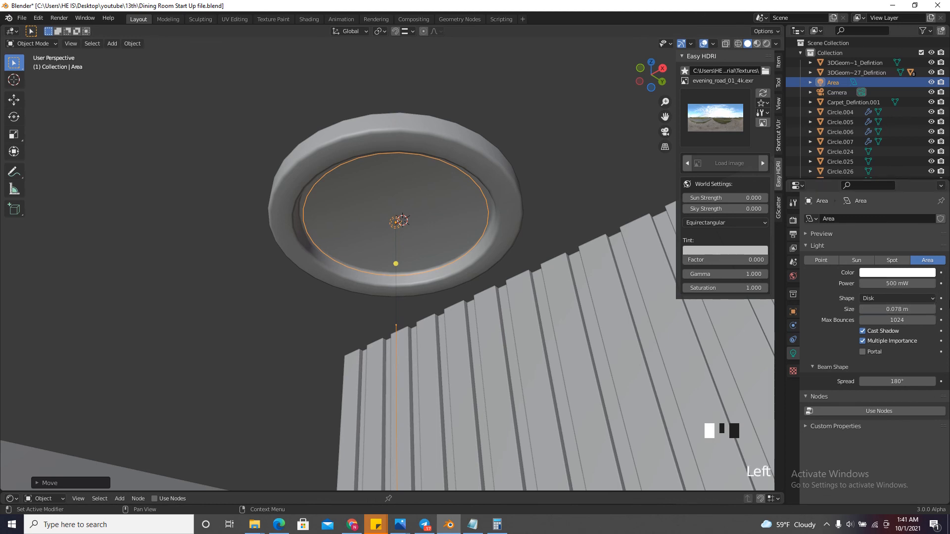
# Turn on X-ray in top view and make a linked duplicate of the disk light along X at the other back-row downlight
pyautogui.click(660, 62)
pyautogui.scroll(-19, 266, 254)
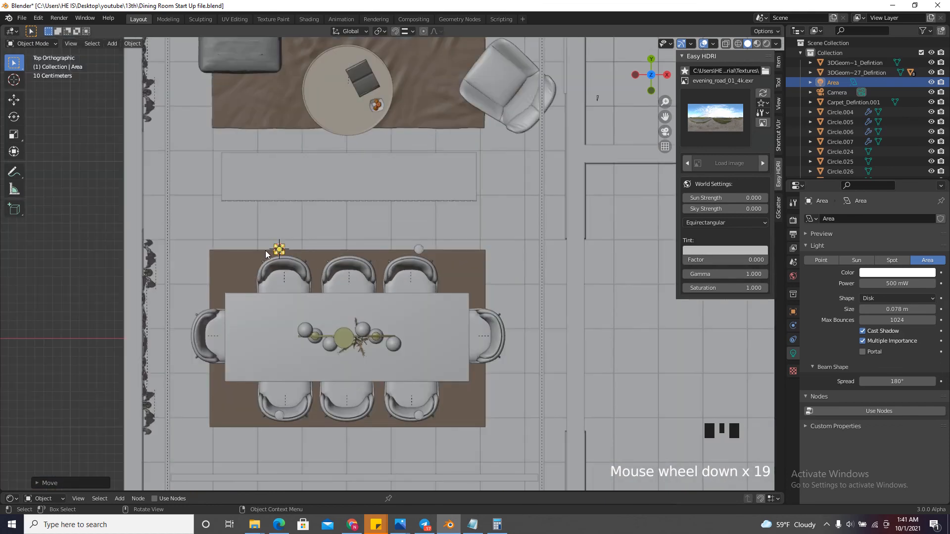
pyautogui.click(725, 44)
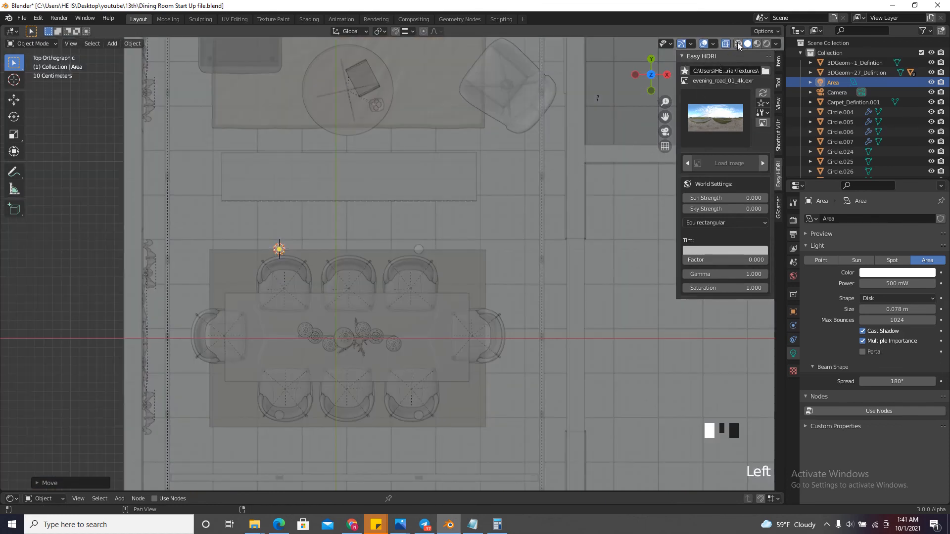
pyautogui.scroll(2, 462, 239)
pyautogui.hotkey('alt', 'd')
pyautogui.press('x')
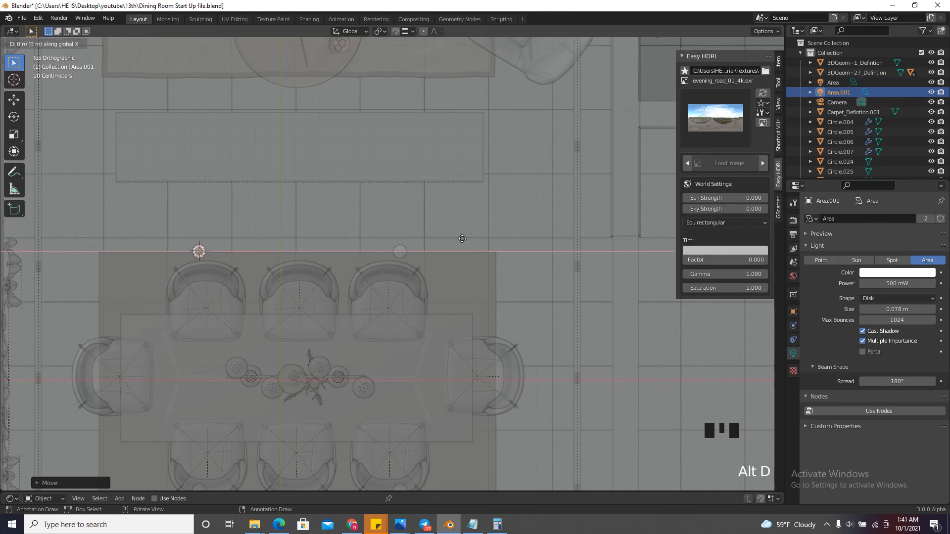
pyautogui.click(462, 238)
# Centre the duplicated disk light on its back-row downlight by shifting it along X
pyautogui.scroll(14, 384, 260)
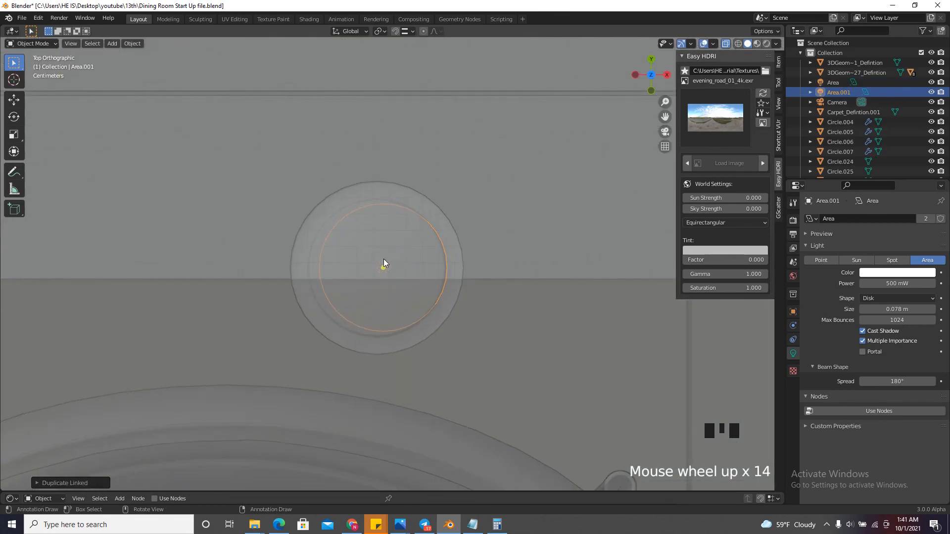
pyautogui.scroll(1, 384, 259)
pyautogui.press('g')
pyautogui.press('x')
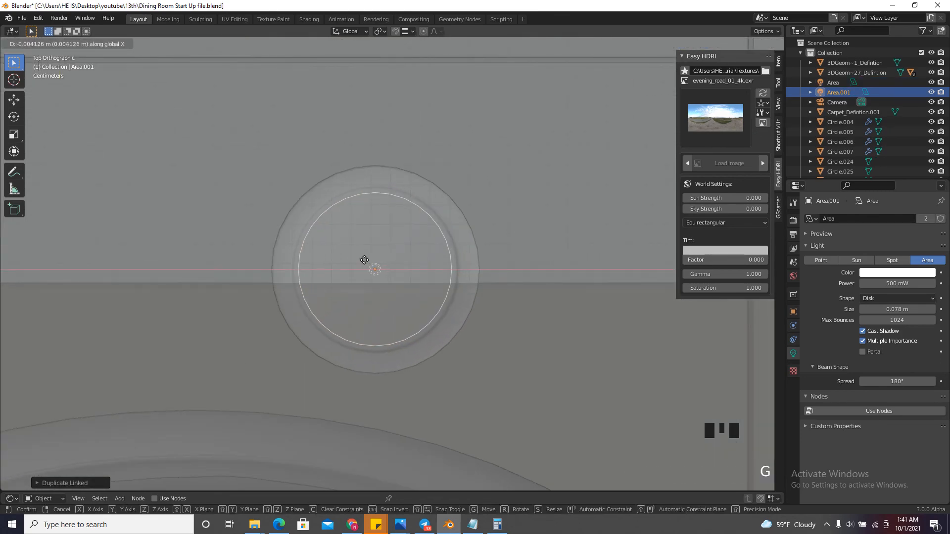
pyautogui.click(365, 259)
# Make a linked duplicate of the second disk light along Y and bring it onto the front-row downlight in line with it
pyautogui.scroll(-20, 395, 187)
pyautogui.hotkey('alt', 'd')
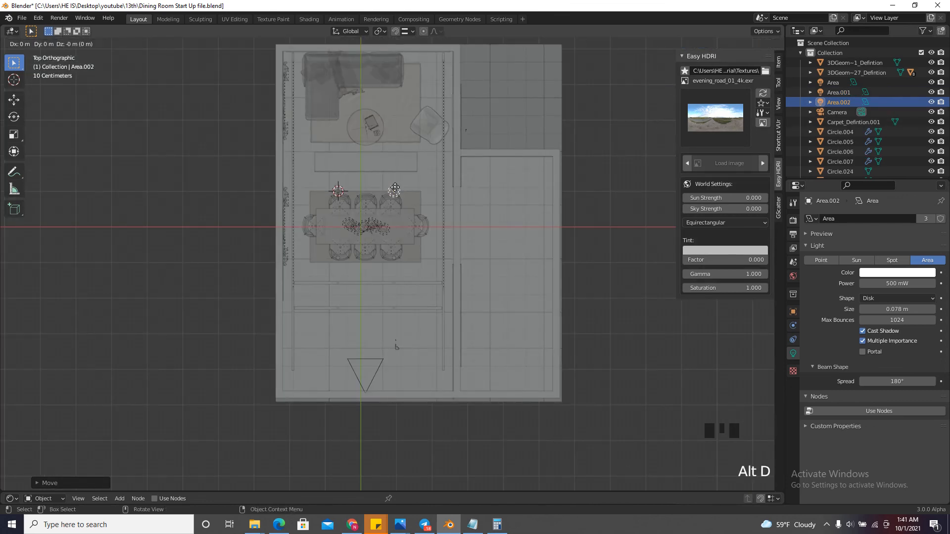
pyautogui.press('y')
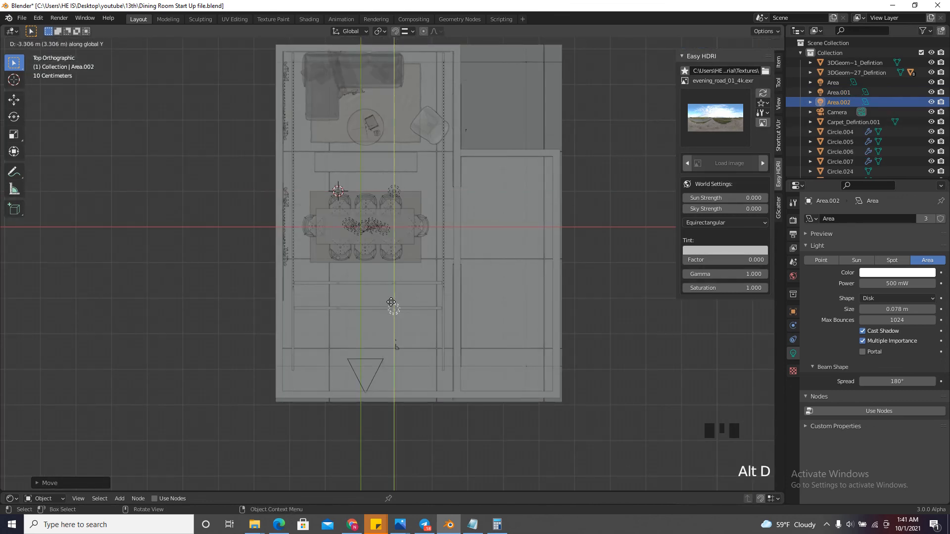
pyautogui.click(390, 302)
pyautogui.scroll(9, 395, 297)
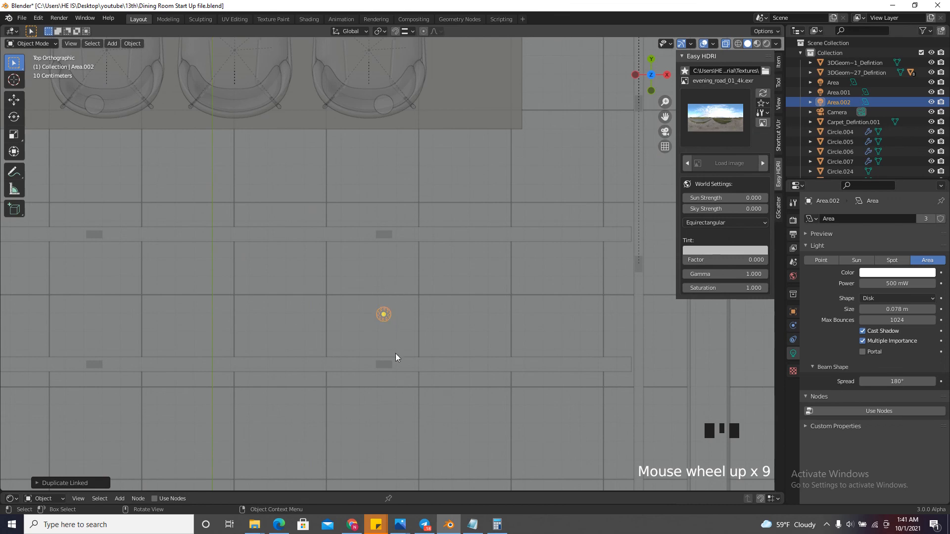
pyautogui.scroll(-4, 394, 360)
pyautogui.press('g')
pyautogui.click(388, 231)
# Centre the third disk light on its front-row downlight by shifting it along Y
pyautogui.scroll(15, 391, 228)
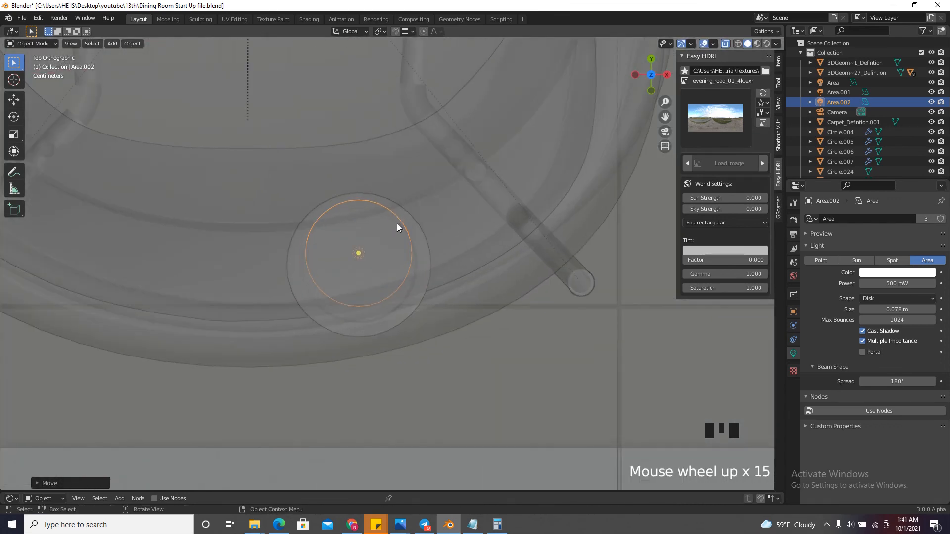
pyautogui.scroll(5, 391, 233)
pyautogui.press('g')
pyautogui.press('y')
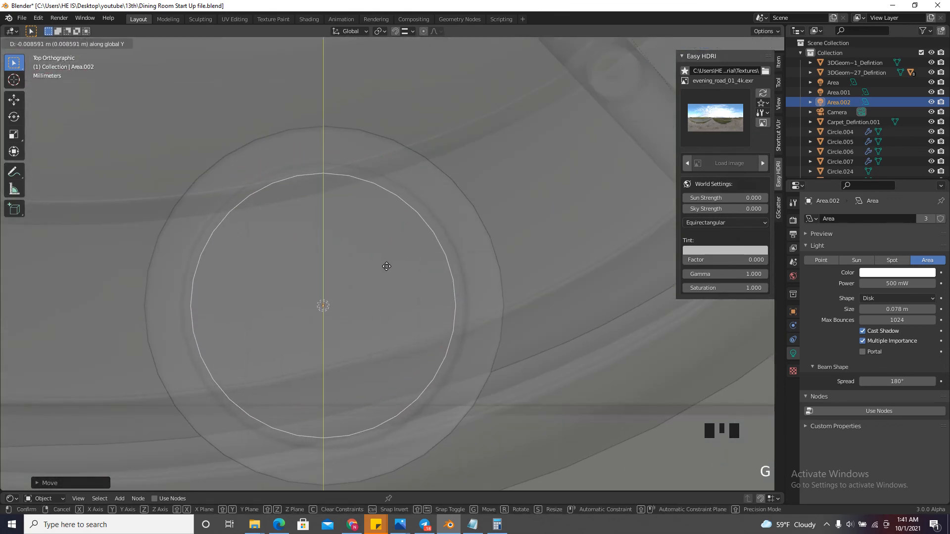
pyautogui.scroll(-16, 589, 234)
pyautogui.click(603, 242)
# Make a linked duplicate of the third disk light along X and centre it on the remaining front-row downlight
pyautogui.hotkey('alt', 'd')
pyautogui.press('x')
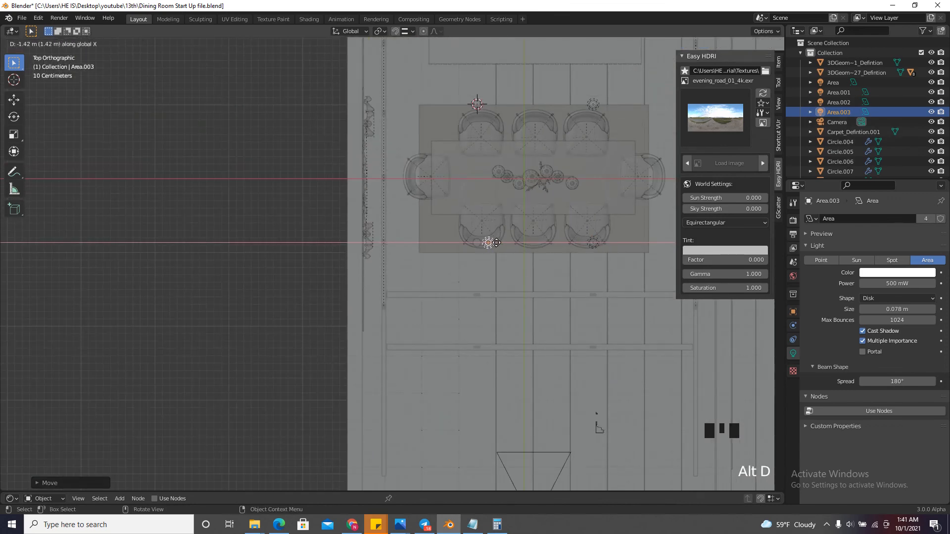
pyautogui.scroll(12, 497, 242)
pyautogui.press('g')
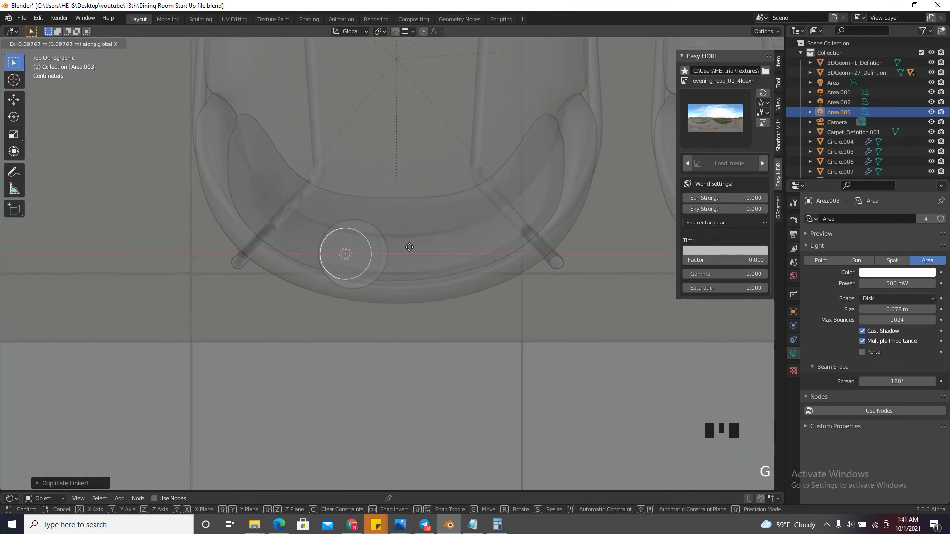
pyautogui.click(489, 242)
pyautogui.scroll(7, 368, 250)
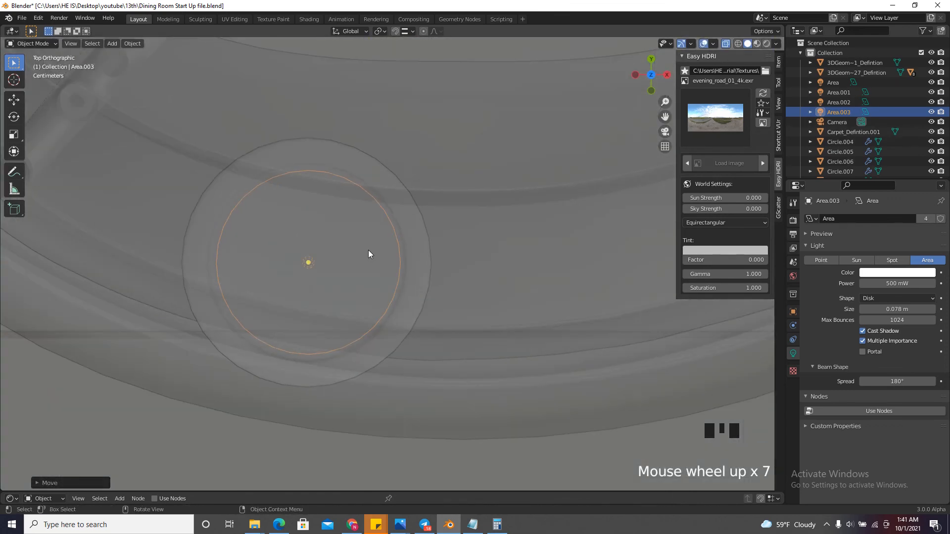
pyautogui.scroll(-20, 369, 251)
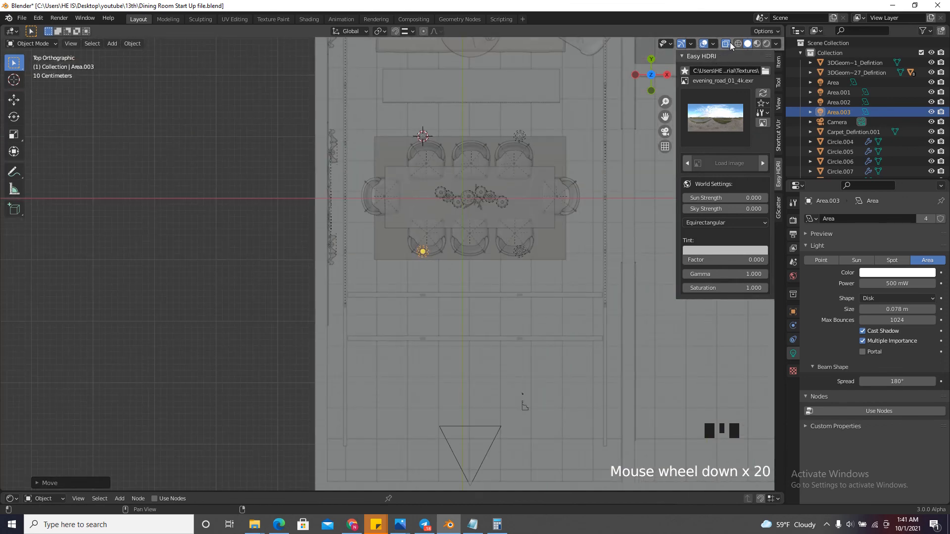
# Show the scene as wireframe and place an independent duplicate of the disk light over the nearest twin-spot fixture on the curtain-side track
pyautogui.scroll(20, 314, 312)
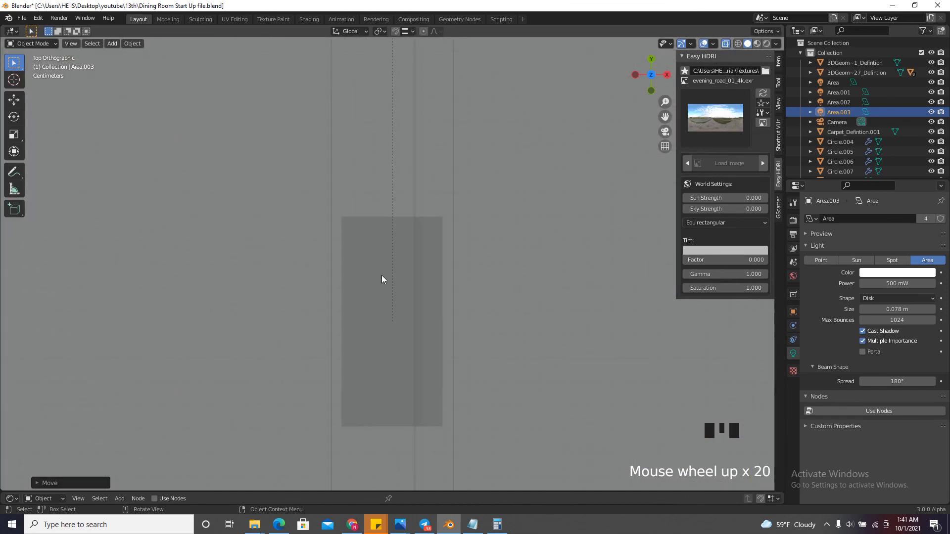
pyautogui.scroll(-6, 412, 287)
pyautogui.click(740, 43)
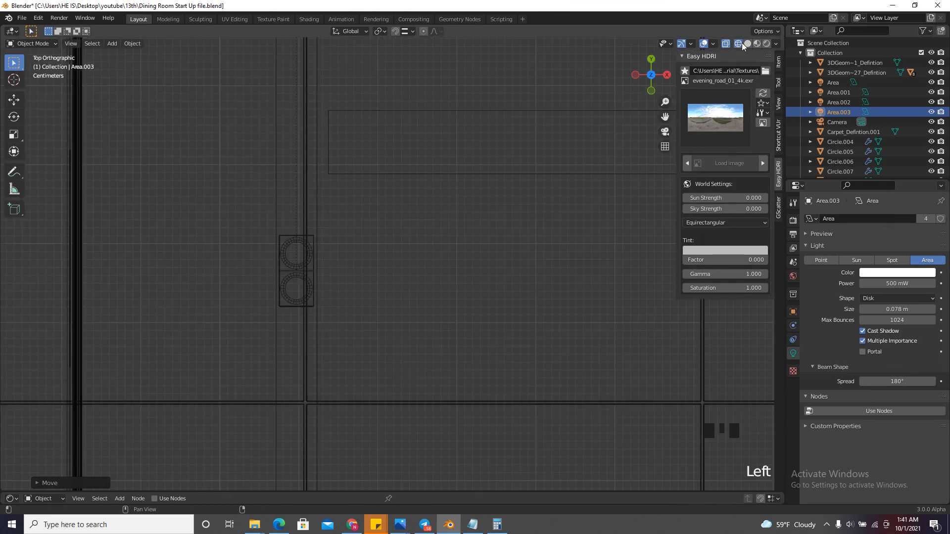
pyautogui.scroll(-13, 407, 227)
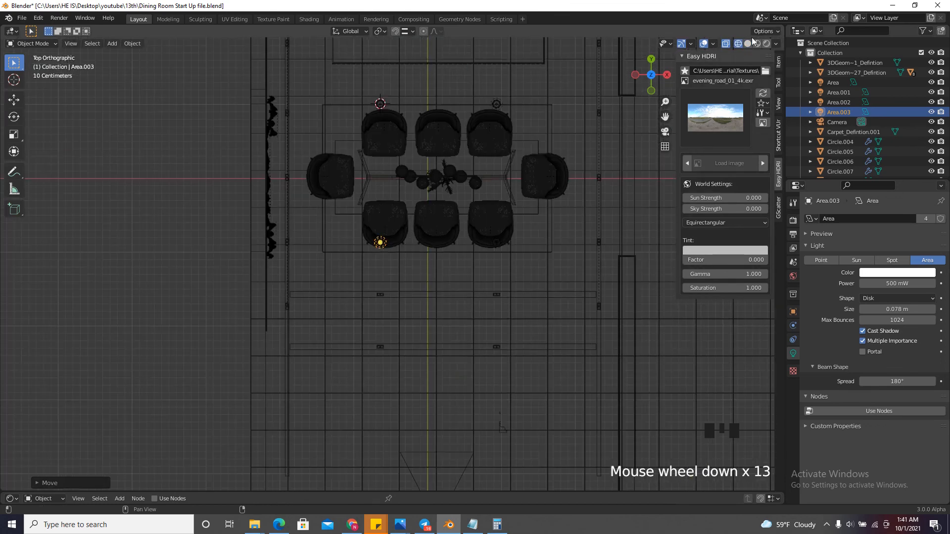
pyautogui.scroll(4, 366, 246)
pyautogui.scroll(-1, 452, 224)
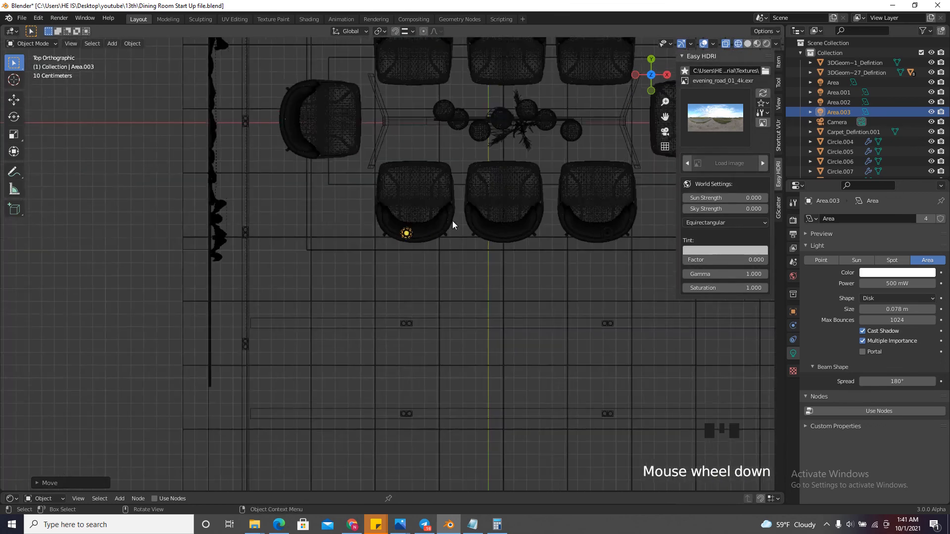
pyautogui.scroll(-3, 422, 233)
pyautogui.hotkey('shift', 'd')
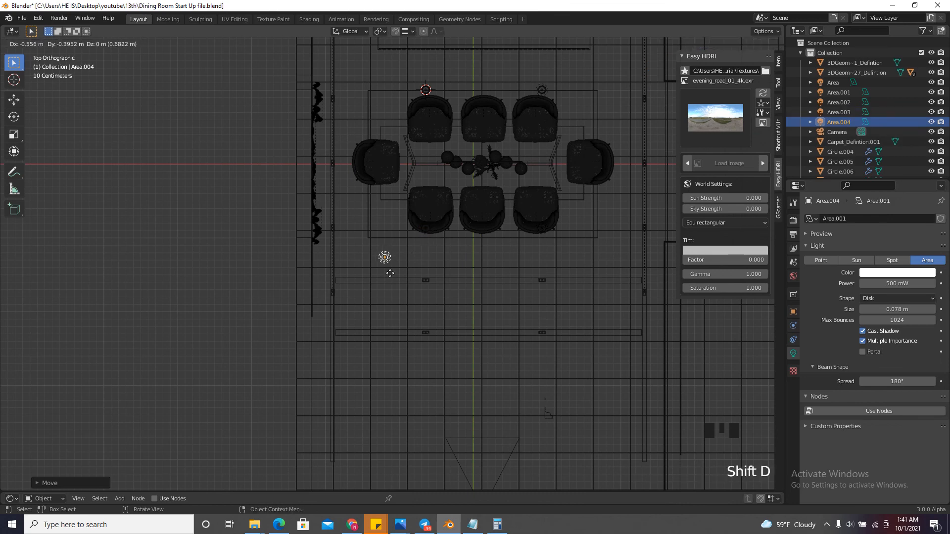
pyautogui.scroll(6, 342, 317)
pyautogui.press('g')
pyautogui.click(315, 177)
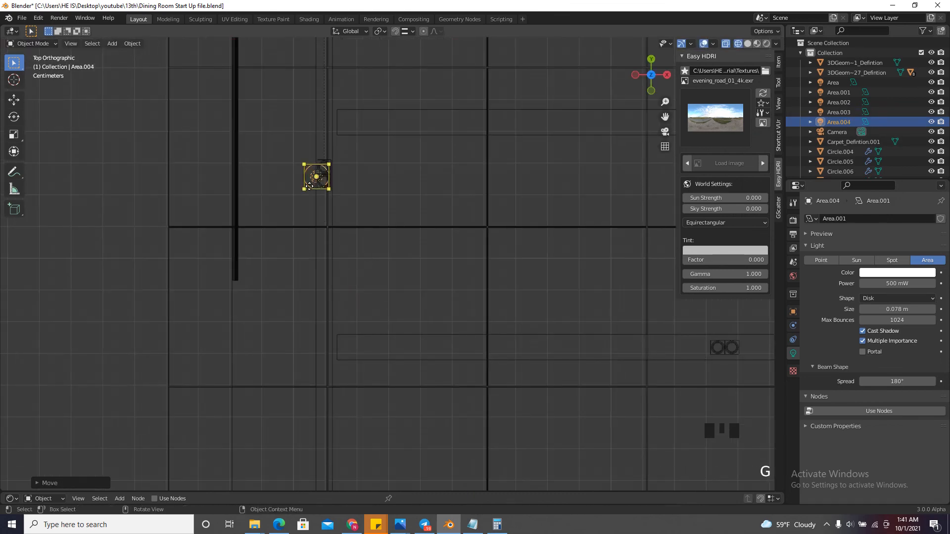
# Centre the duplicated disk light on the upper ring of the twin-spot fixture
pyautogui.scroll(9, 318, 162)
pyautogui.scroll(1, 361, 229)
pyautogui.press('g')
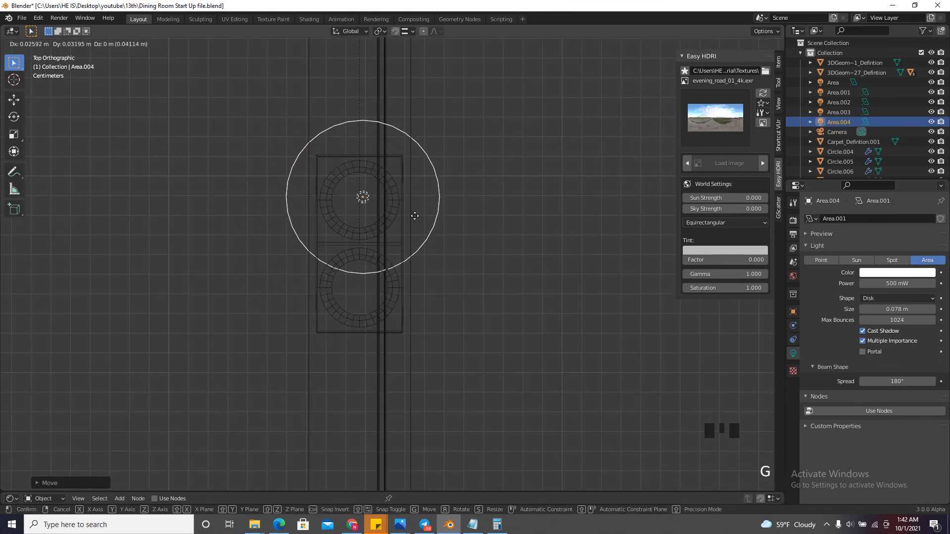
pyautogui.click(415, 216)
pyautogui.scroll(4, 398, 200)
pyautogui.press('g')
pyautogui.click(383, 203)
# Set the duplicated disk light's size to 0.028 m and align it with the spot's inner ring
pyautogui.press('s')
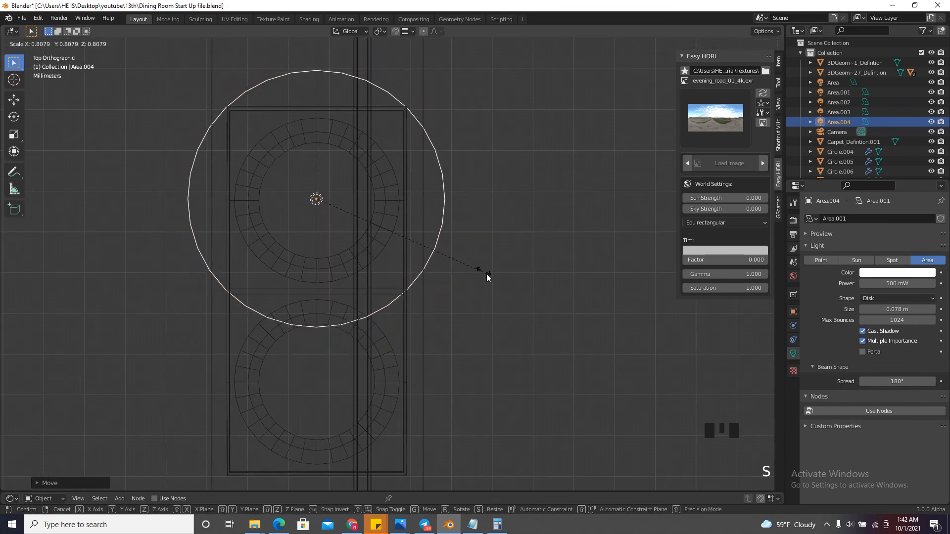
pyautogui.rightClick(411, 239)
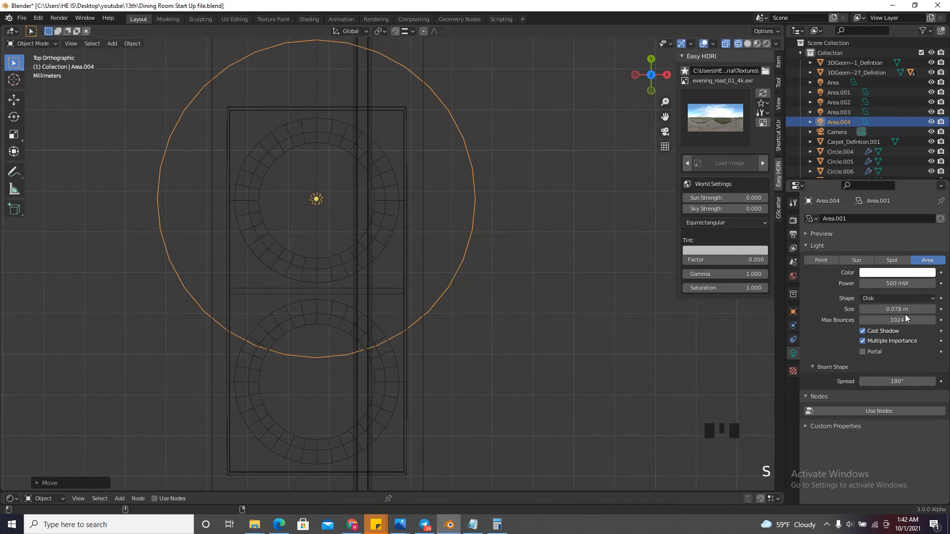
pyautogui.moveTo(871, 310)
pyautogui.keyDown('shift'); pyautogui.mouseDown()
pyautogui.moveTo(837, 310)
pyautogui.moveTo(883, 297)
pyautogui.moveTo(874, 297)
pyautogui.mouseUp(); pyautogui.keyUp('shift')
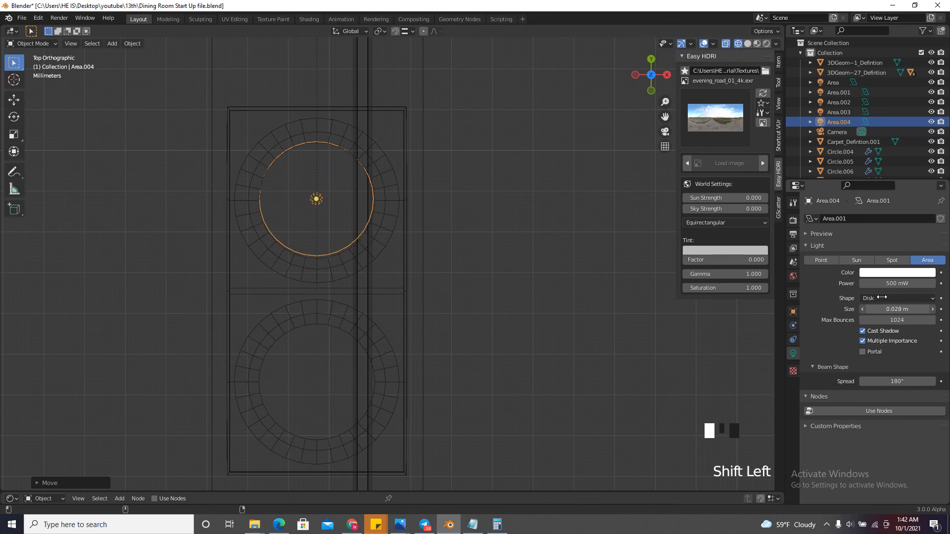
pyautogui.scroll(3, 357, 183)
pyautogui.press('g')
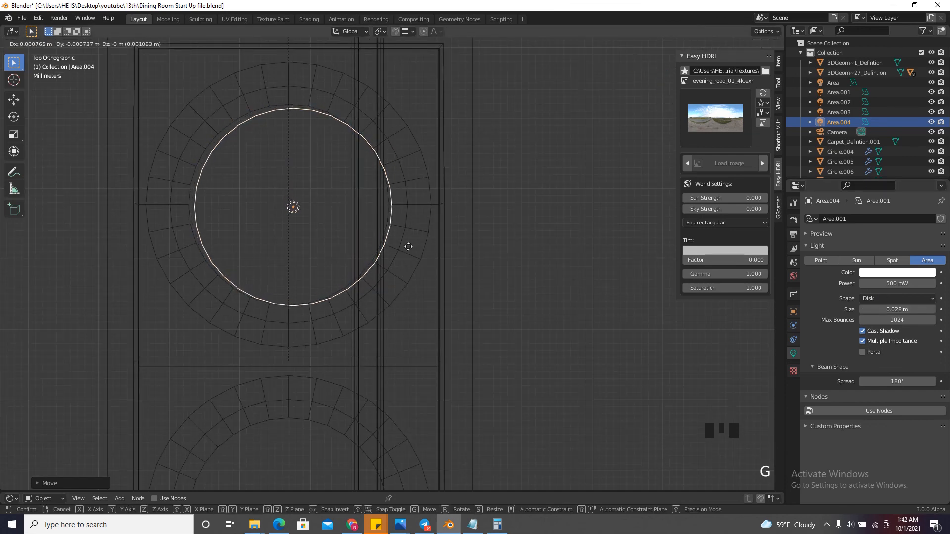
pyautogui.click(372, 231)
pyautogui.scroll(-7, 372, 231)
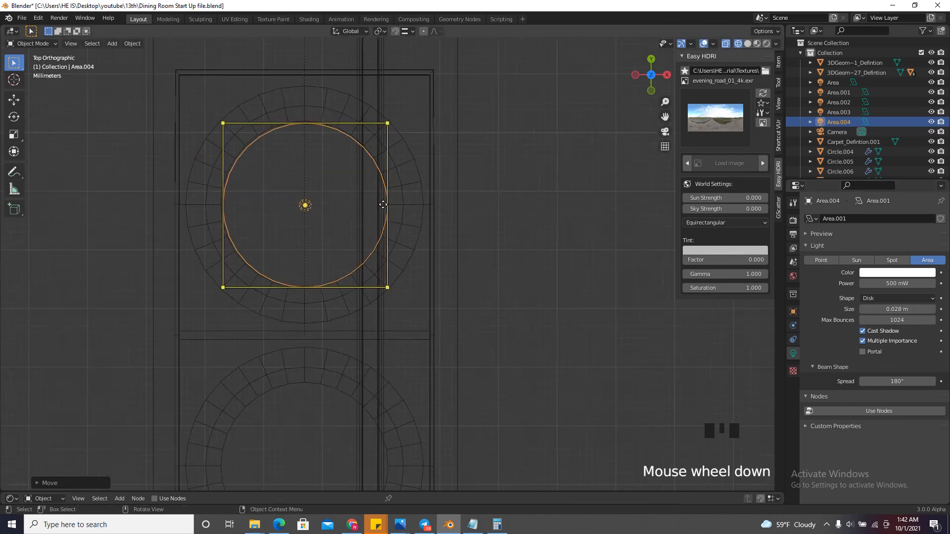
# Return to opaque solid shading and lower the small disk light slightly along Z so it sits just below the fixture's underside
pyautogui.click(747, 46)
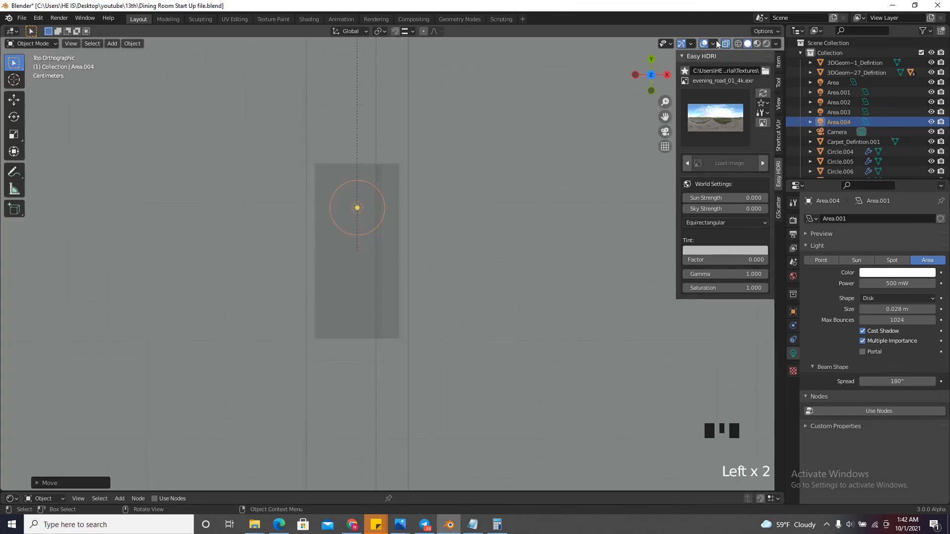
pyautogui.click(725, 43)
pyautogui.moveTo(643, 65); pyautogui.dragTo(588, 128)
pyautogui.scroll(8, 447, 244)
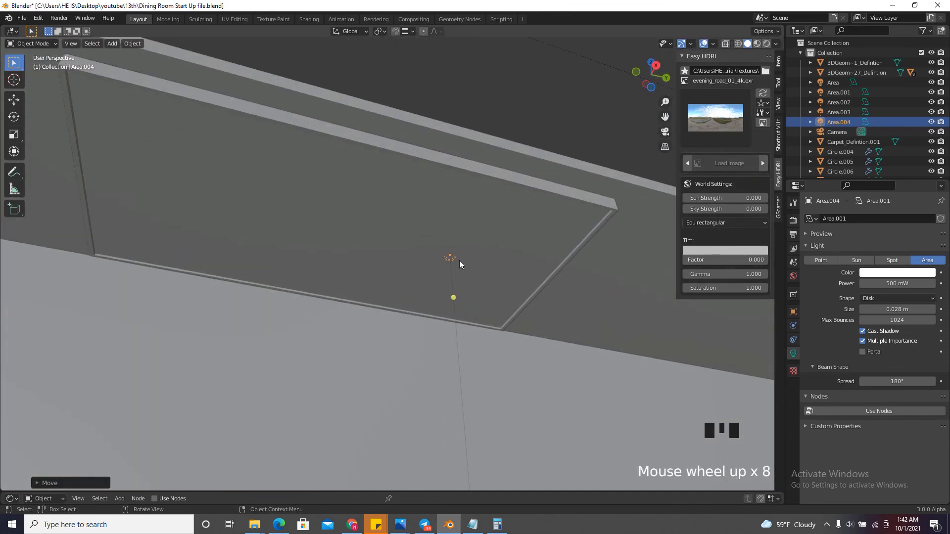
pyautogui.press('g')
pyautogui.press('z')
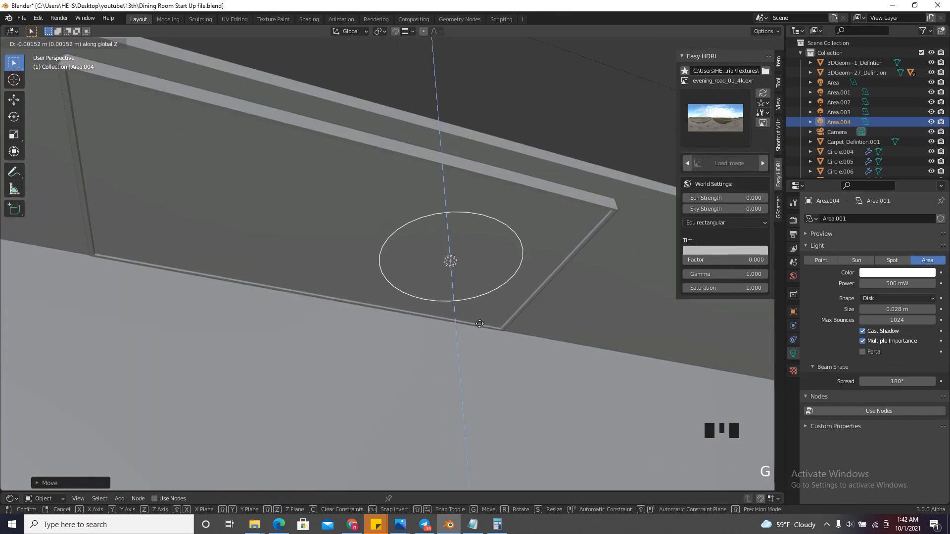
pyautogui.click(509, 303)
# In a top wireframe view, make a linked duplicate of the small disk light along Y and centre it on the fixture's second ring
pyautogui.click(652, 67)
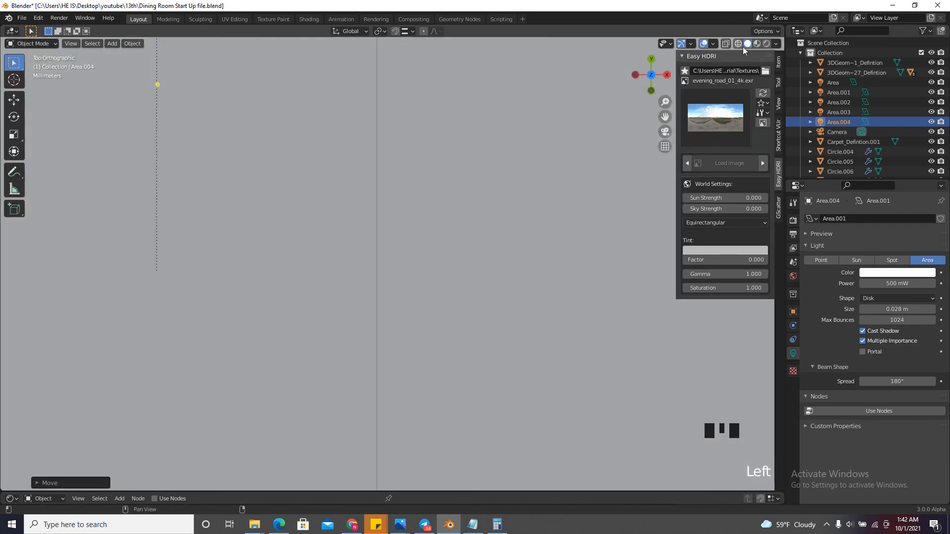
pyautogui.click(652, 74)
pyautogui.scroll(-6, 443, 159)
pyautogui.scroll(-4, 443, 158)
pyautogui.scroll(6, 429, 204)
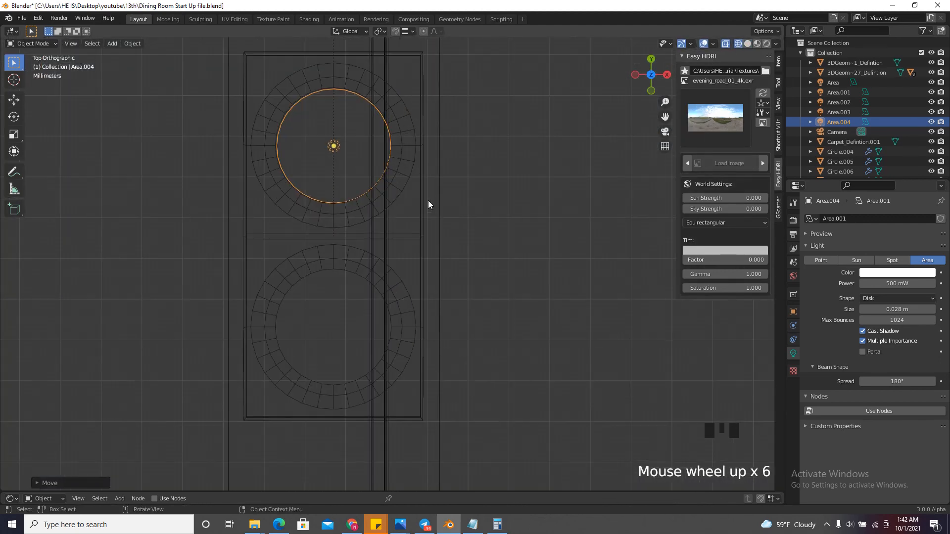
pyautogui.hotkey('alt', 'd')
pyautogui.press('x')
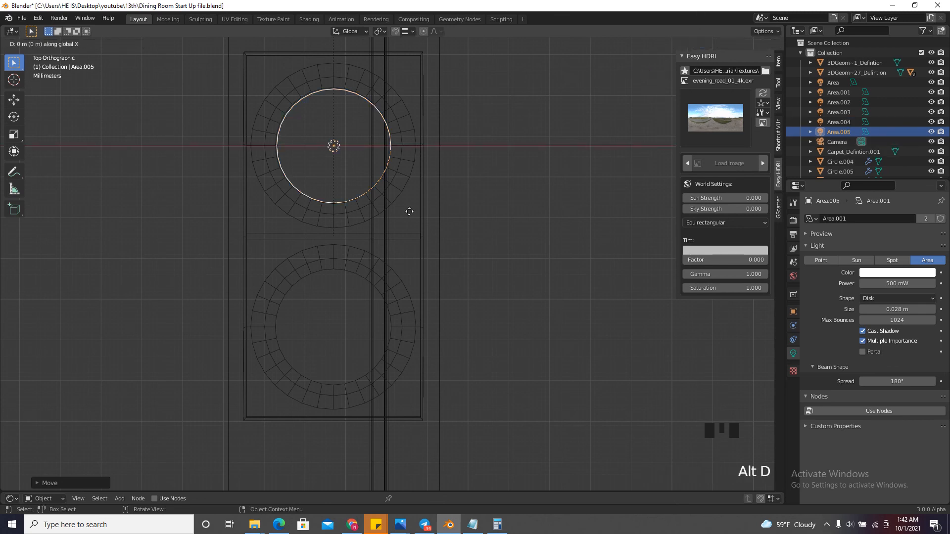
pyautogui.press('y')
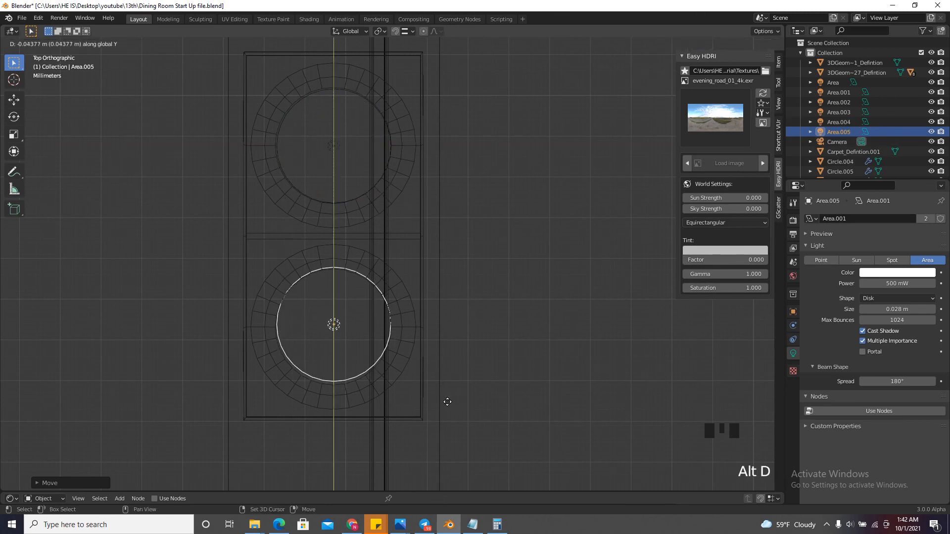
pyautogui.click(453, 419)
# Select both small disk lights and make a linked duplicate of the pair along Y near the next fixture on the track
pyautogui.scroll(-3, 420, 247)
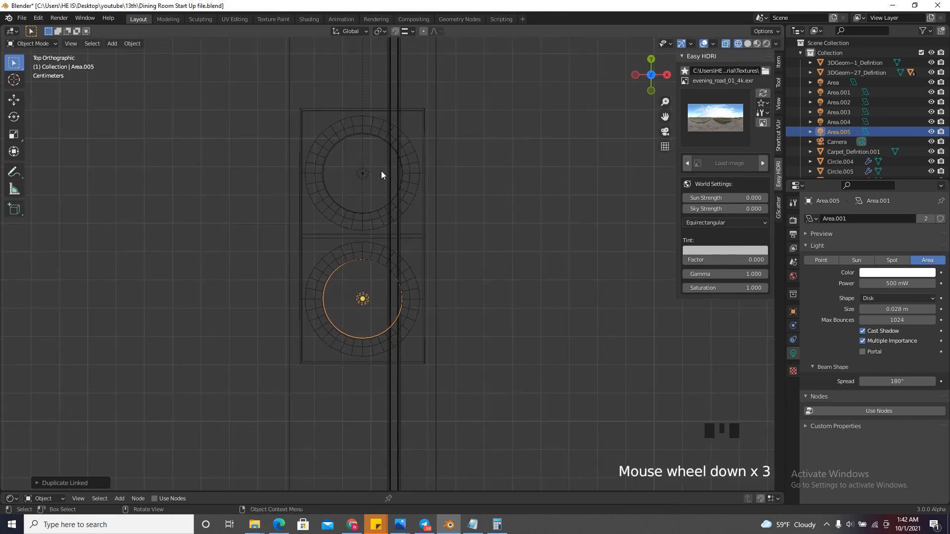
pyautogui.keyDown('shift'); pyautogui.click(366, 174); pyautogui.keyUp('shift')
pyautogui.scroll(-14, 333, 281)
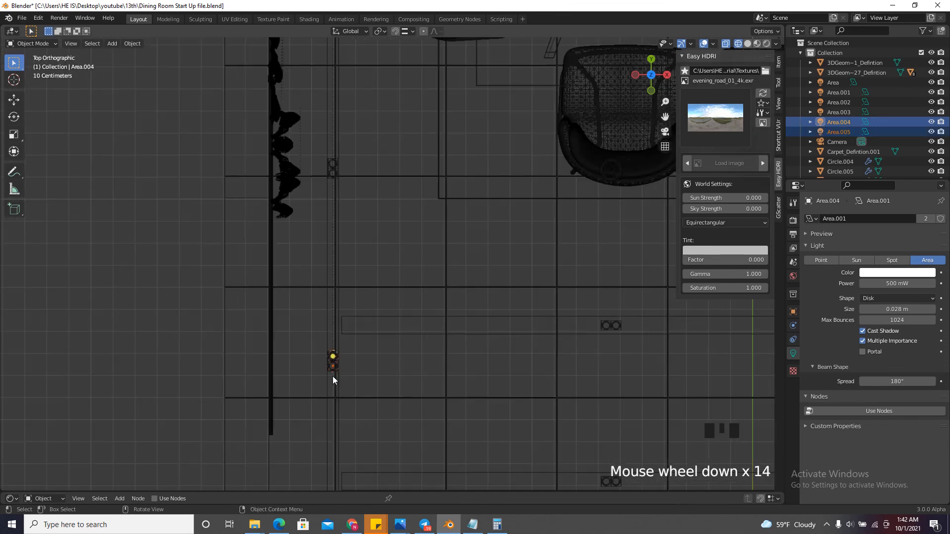
pyautogui.hotkey('alt', 'd')
pyautogui.press('x')
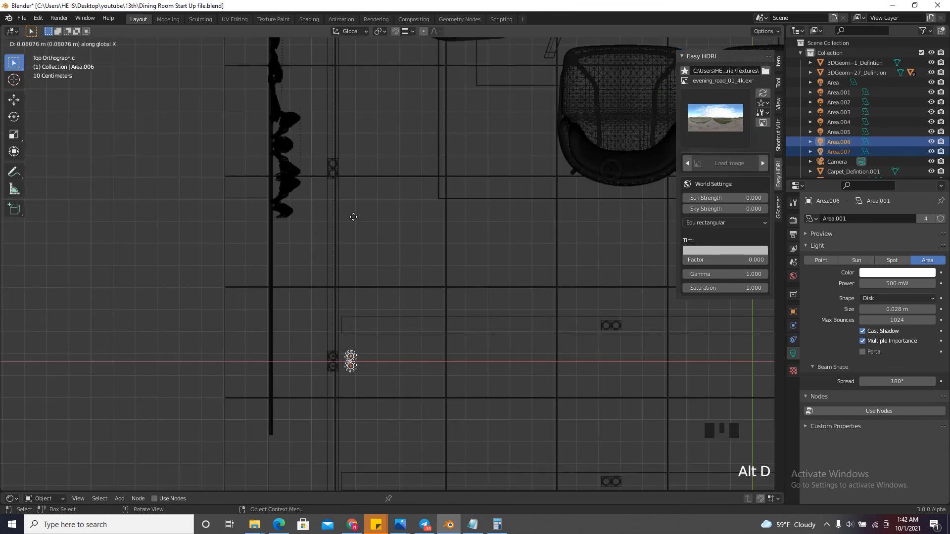
pyautogui.press('y')
pyautogui.click(345, 139)
# Shift the duplicated light pair along Y until both disks are centred in the rings of the second twin-spot fixture
pyautogui.scroll(5, 337, 145)
pyautogui.press('g')
pyautogui.press('y')
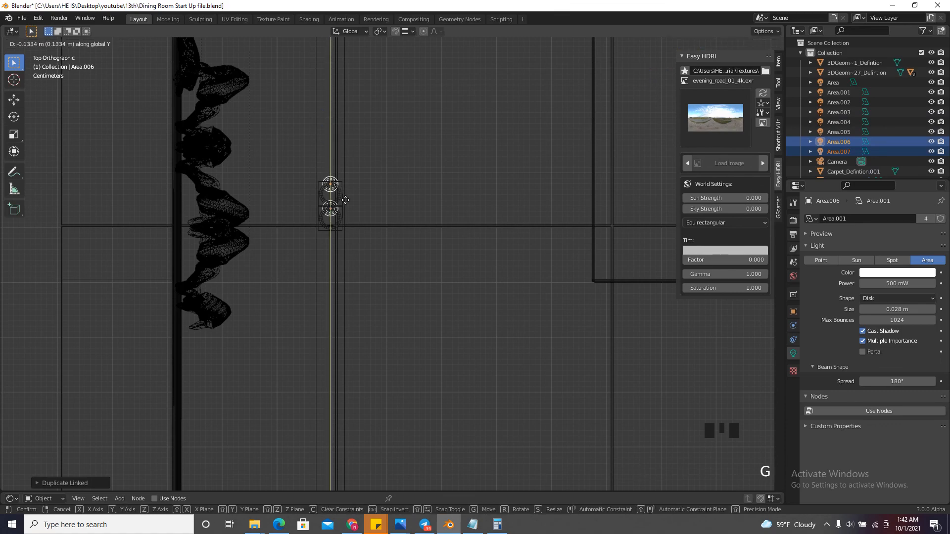
pyautogui.click(343, 201)
pyautogui.scroll(5, 327, 175)
pyautogui.press('g')
pyautogui.press('y')
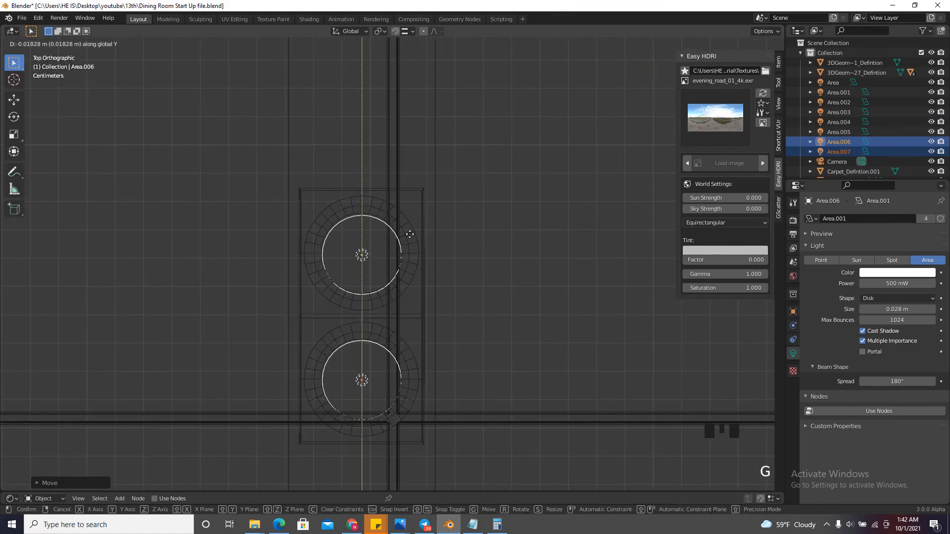
# Make further linked duplicates of the light pair for the remaining curtain-side track fixtures and align them with the spot rings
pyautogui.hotkey('alt', 'd')
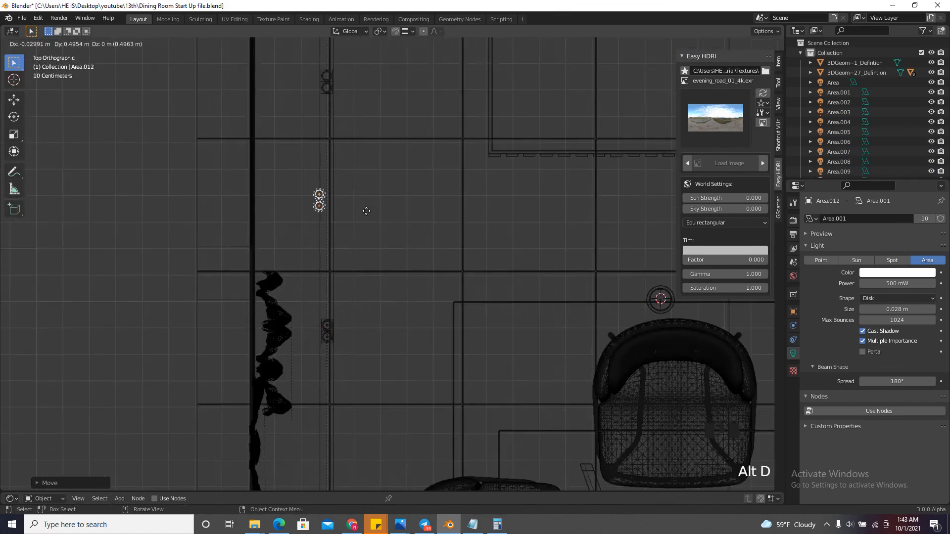
pyautogui.scroll(10, 352, 244)
pyautogui.scroll(3, 261, 248)
pyautogui.press('g')
pyautogui.click(269, 147)
pyautogui.scroll(-18, 219, 158)
# Place linked duplicates of the light pair on the opposite track's fixtures and the remaining twin spots, centring each pair on its rings
pyautogui.hotkey('alt', 'd')
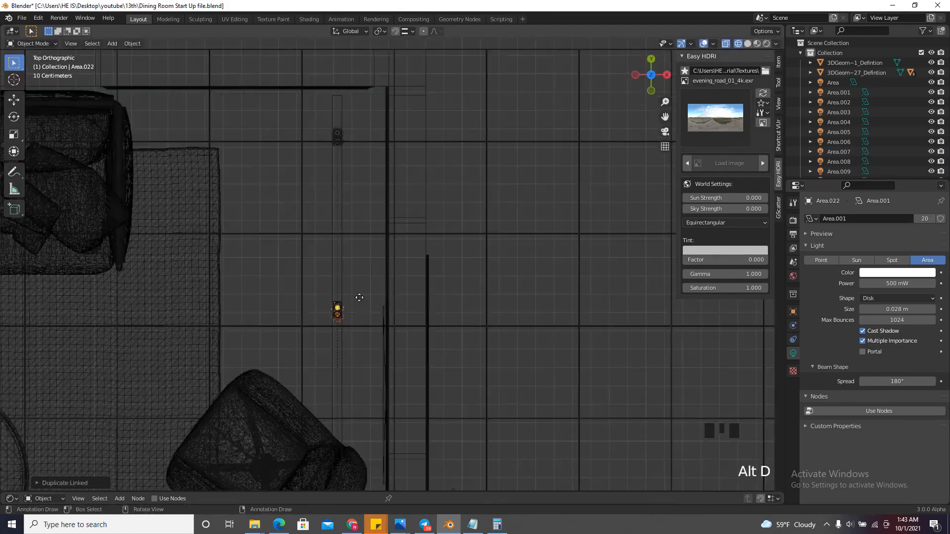
pyautogui.click(359, 299)
pyautogui.scroll(9, 360, 273)
pyautogui.scroll(20, 287, 304)
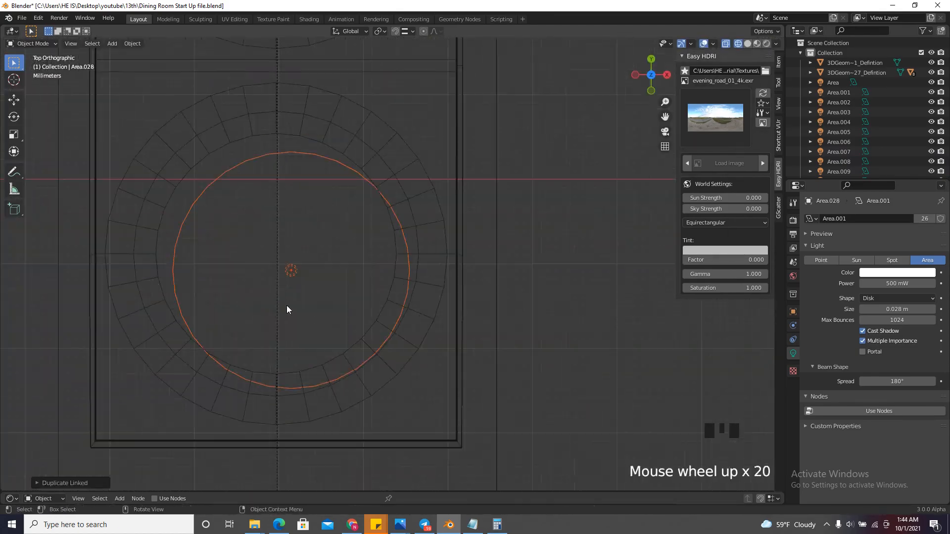
pyautogui.press('g')
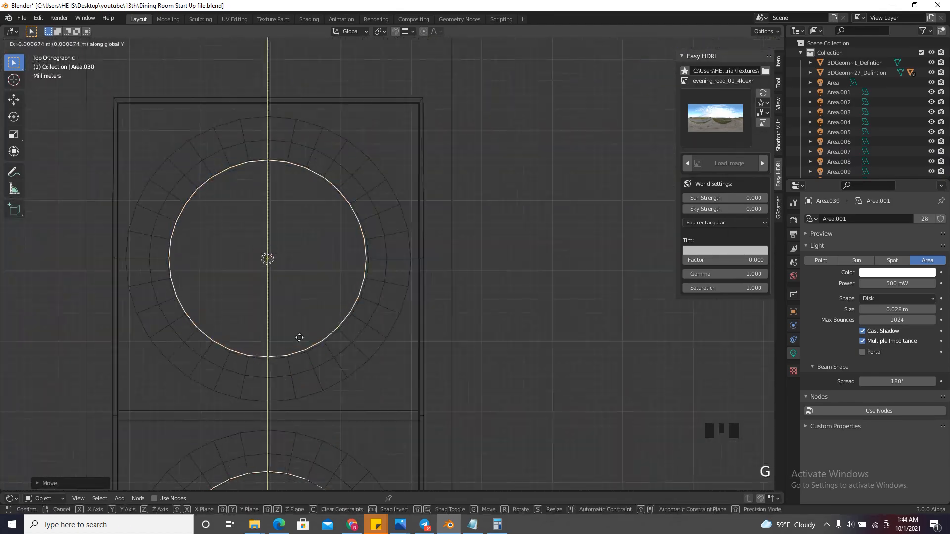
pyautogui.click(331, 302)
pyautogui.keyDown('shift'); pyautogui.scroll(3, 331, 302); pyautogui.keyUp('shift')
pyautogui.scroll(-5, 346, 258)
pyautogui.hotkey('alt', 'd')
# Look through the camera in solid shading and examine the placement of the lights along the ceiling and tracks
pyautogui.scroll(-2, 288, 388)
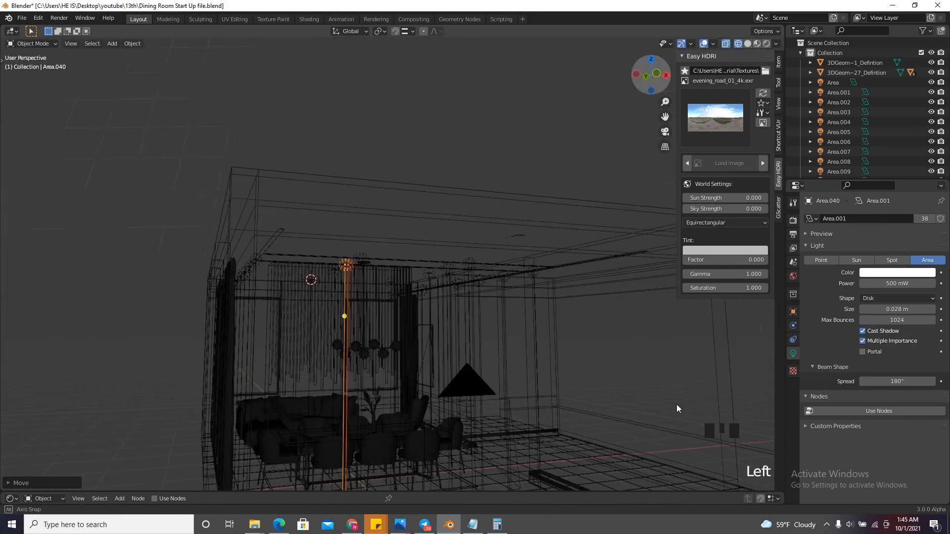
pyautogui.press('KP_0')
pyautogui.scroll(-2, 277, 259)
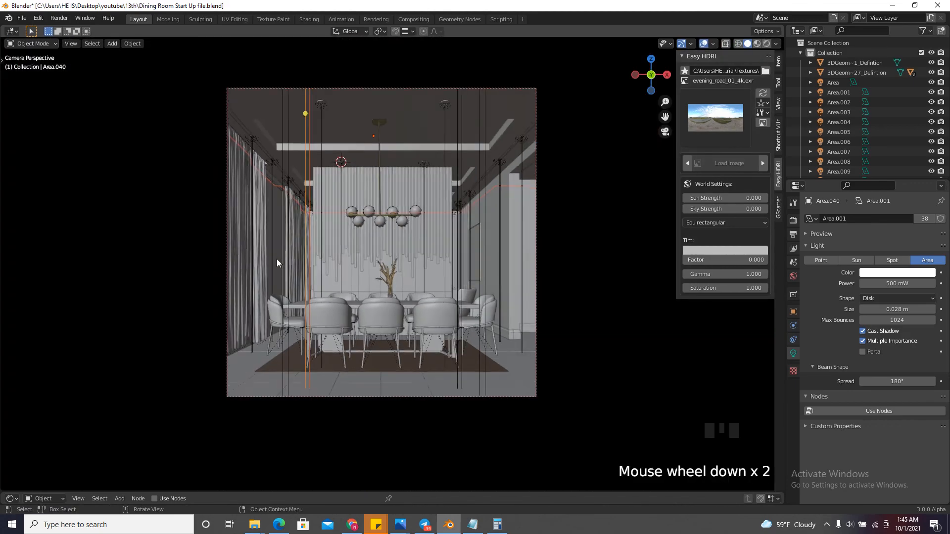
pyautogui.scroll(5, 265, 168)
pyautogui.scroll(12, 265, 169)
pyautogui.scroll(-14, 236, 117)
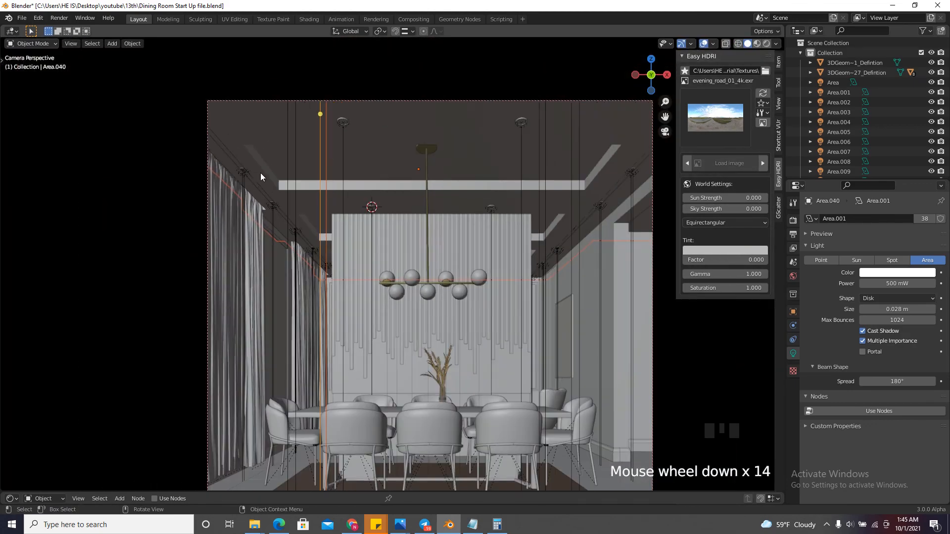
pyautogui.scroll(-2, 260, 174)
pyautogui.scroll(1, 465, 345)
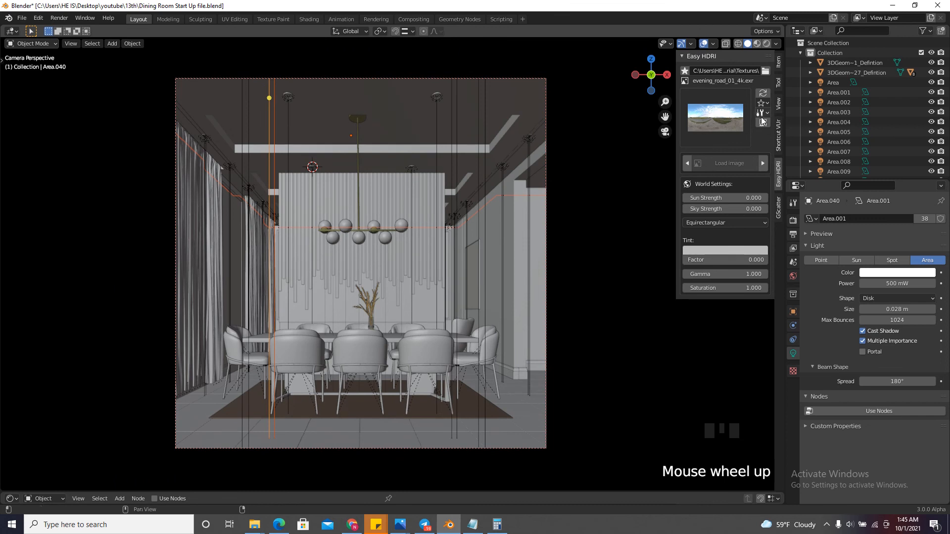
# Display the camera view in rendered shading and select the nearest spot light on the track opposite the curtains
pyautogui.click(766, 44)
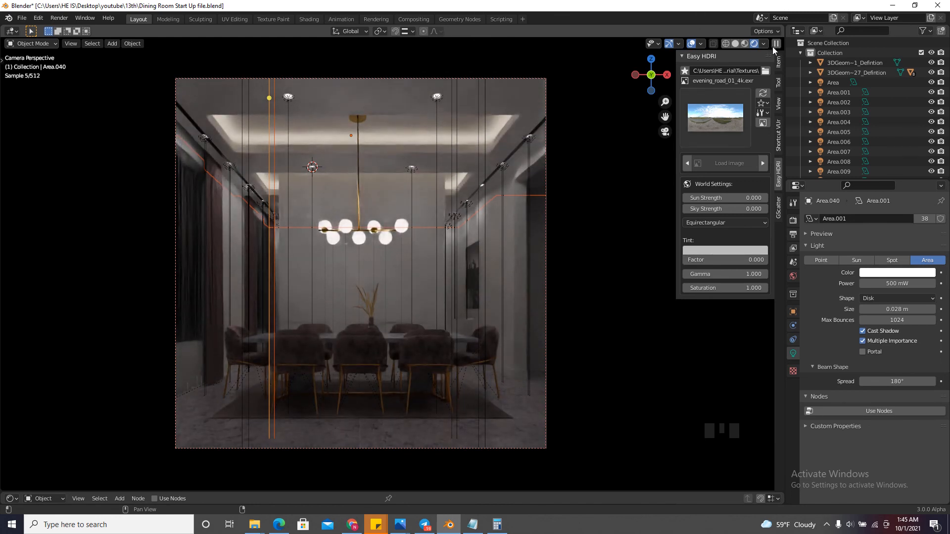
pyautogui.click(436, 114)
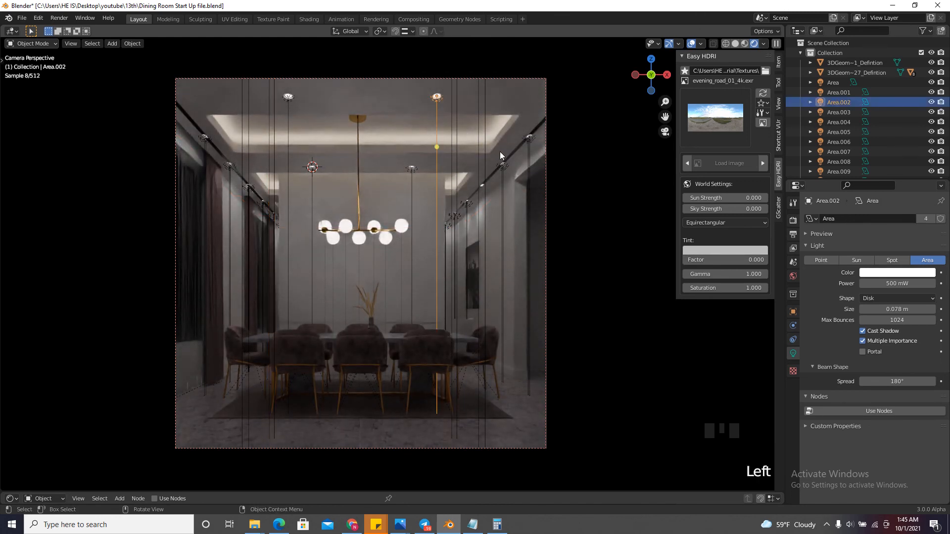
pyautogui.click(527, 159)
pyautogui.scroll(3, 534, 157)
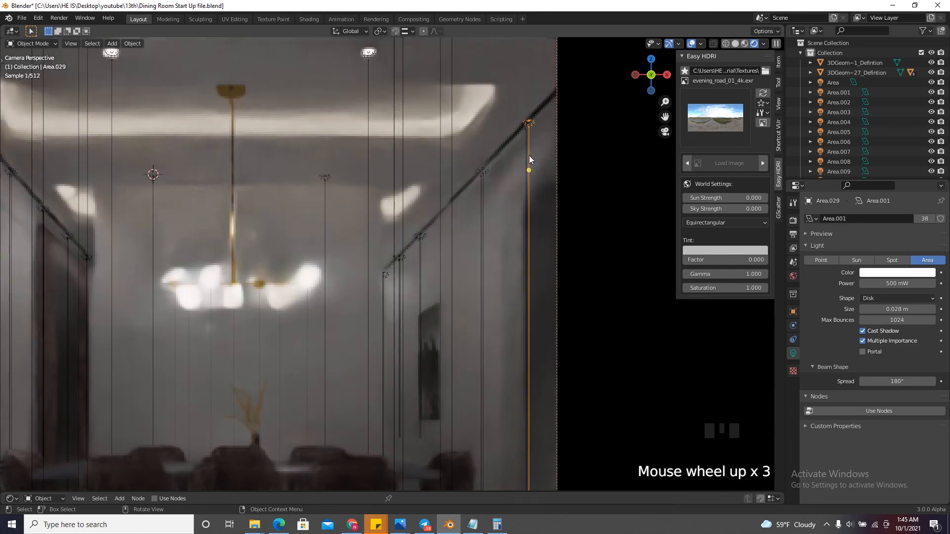
# Set the linked track spot lights' power to 0 W
pyautogui.click(895, 284)
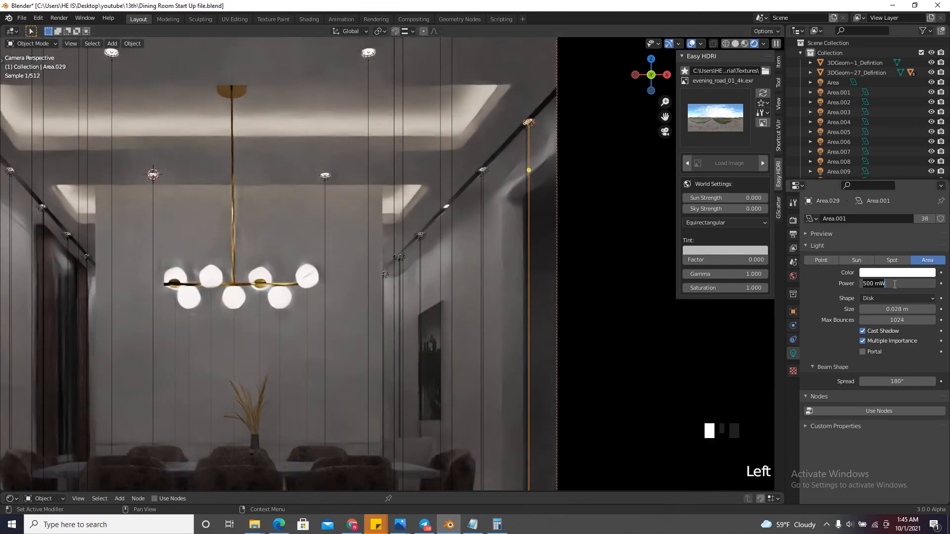
pyautogui.write('0')
pyautogui.press('Return')
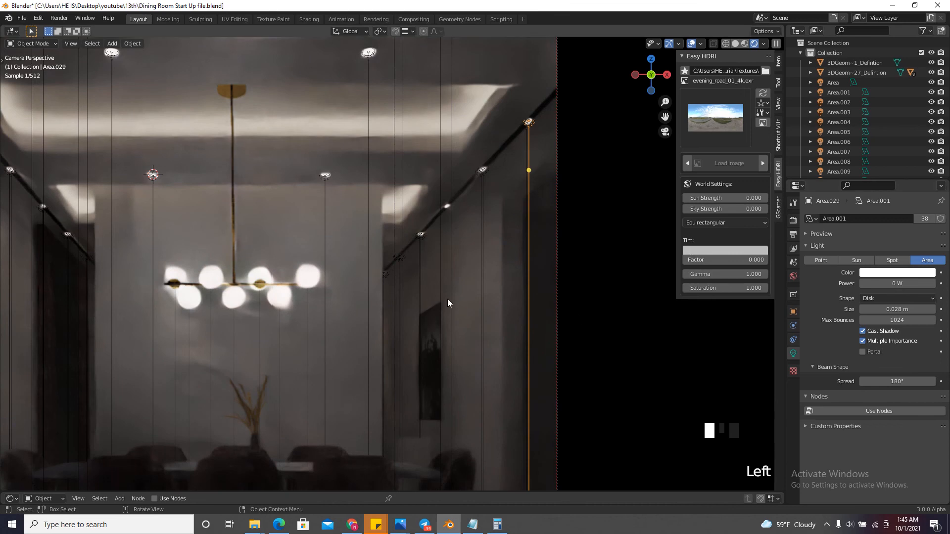
# Set the linked track spot lights' power to 0.1 W and their colour to a light warm orange
pyautogui.scroll(-2, 448, 299)
pyautogui.click(905, 284)
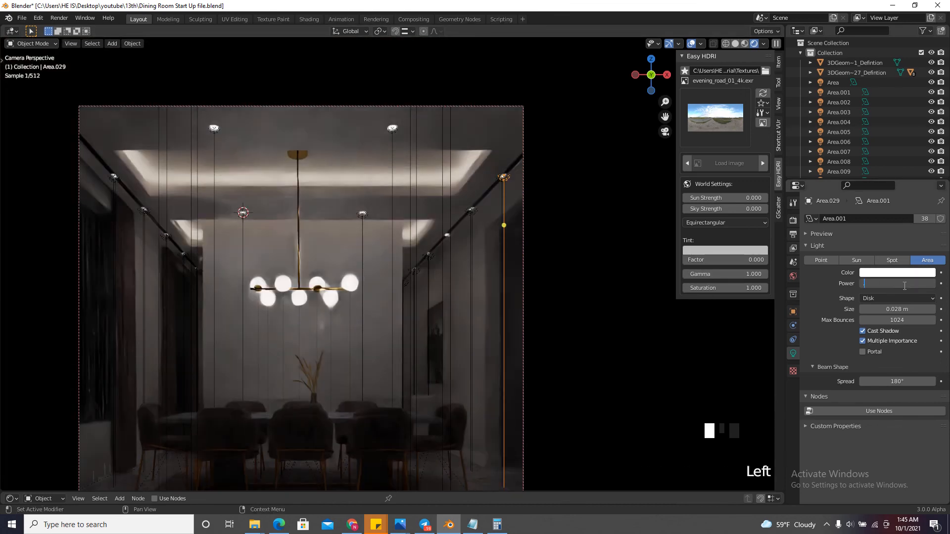
pyautogui.write('.1')
pyautogui.press('Return')
pyautogui.scroll(-2, 499, 237)
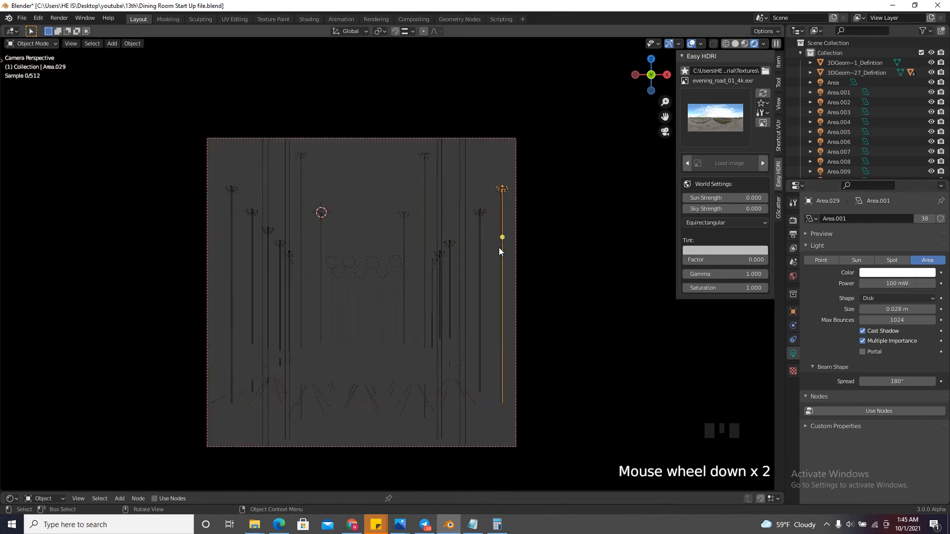
pyautogui.scroll(2, 492, 334)
pyautogui.click(886, 274)
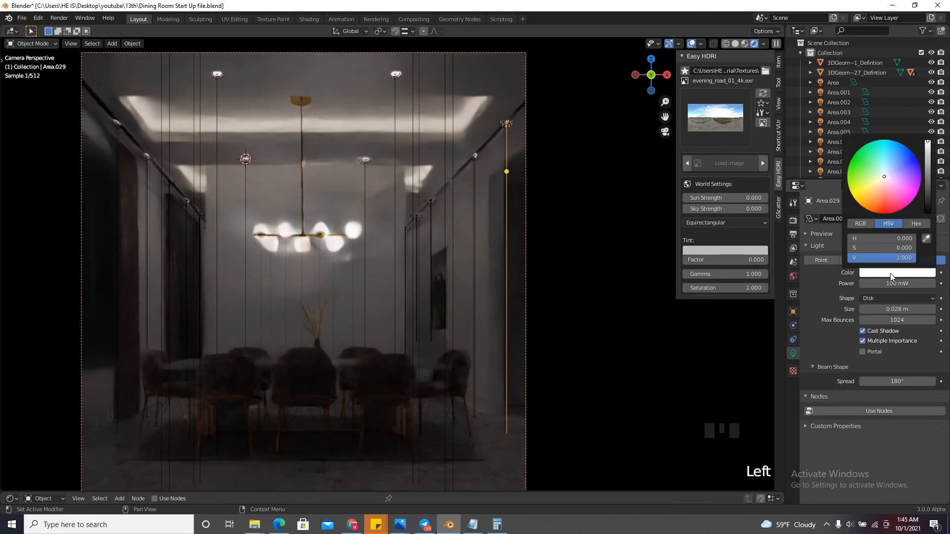
pyautogui.click(880, 186)
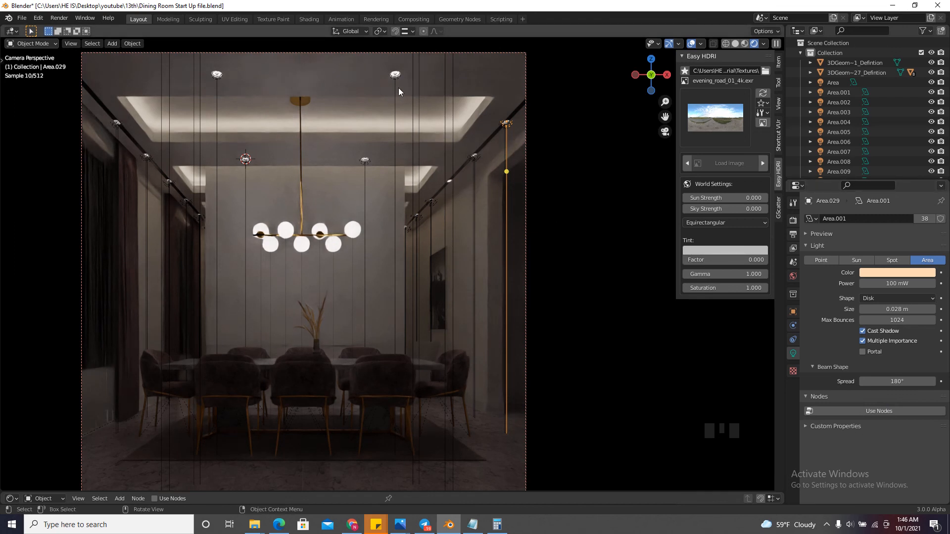
# Set the HDRI environment's sun strength to 2 and its sky strength to 5
pyautogui.click(755, 198)
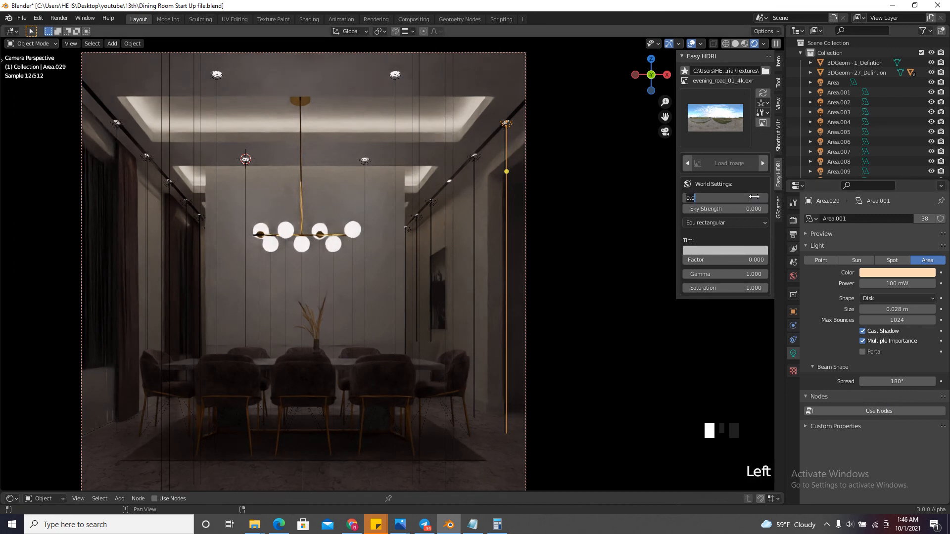
pyautogui.press('Return')
pyautogui.click(749, 215)
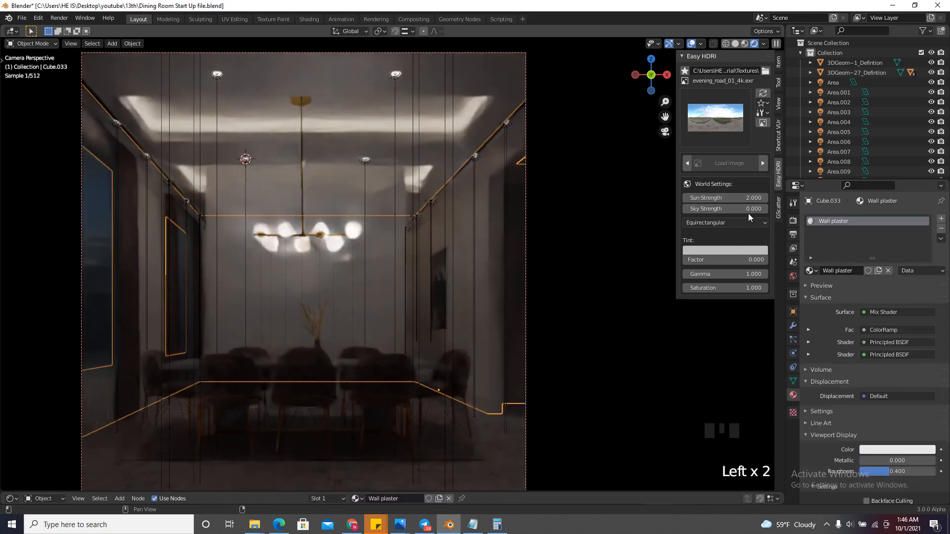
pyautogui.click(745, 211)
pyautogui.write('5')
pyautogui.press('Return')
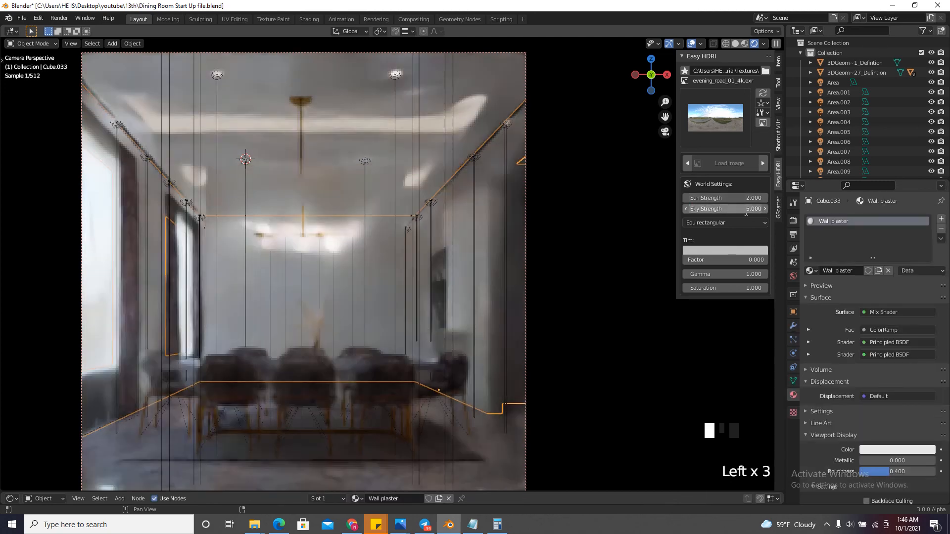
# Hide the viewport overlays and set the HDRI sky strength to 7.5
pyautogui.click(694, 43)
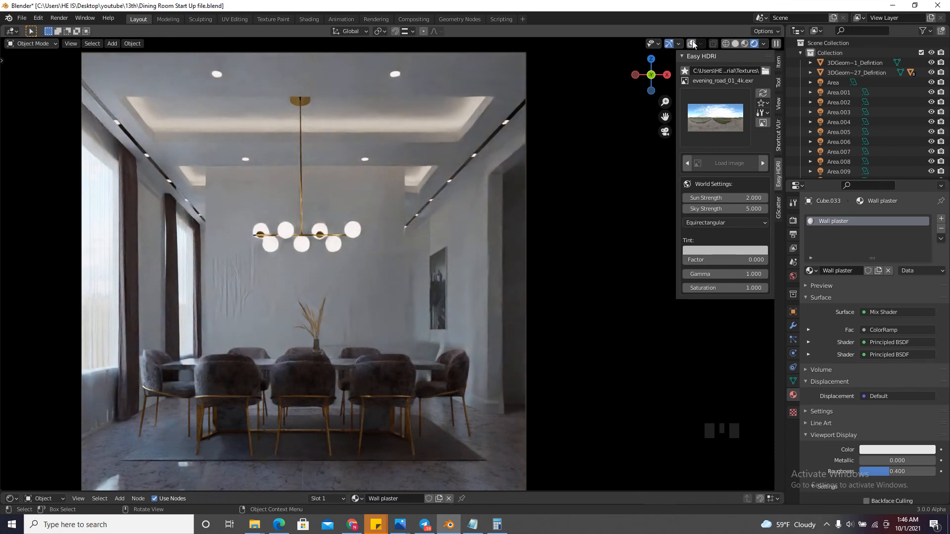
pyautogui.click(726, 208)
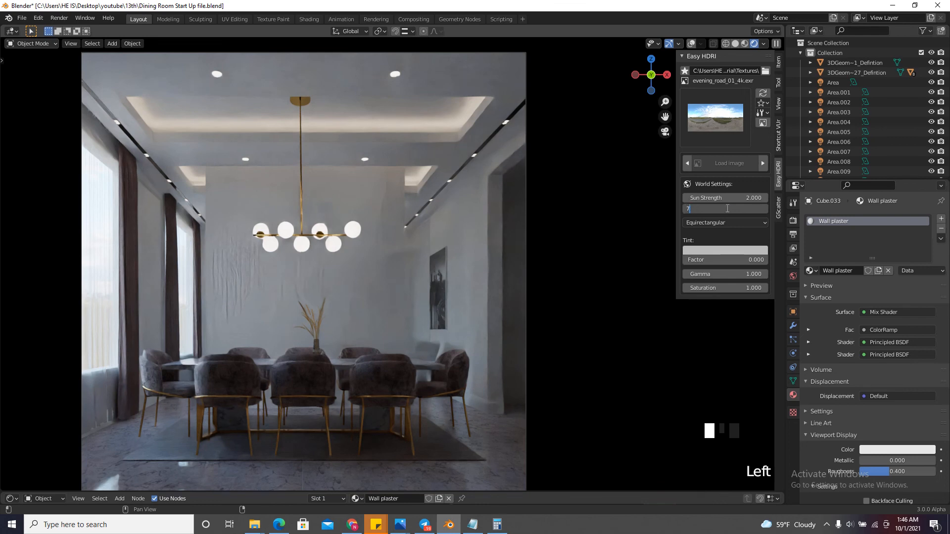
pyautogui.write('7.5')
pyautogui.press('Return')
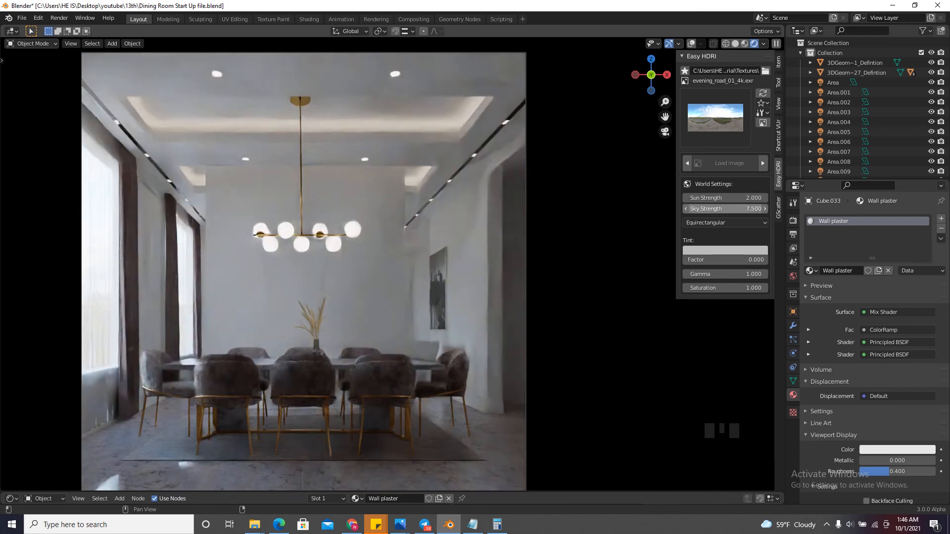
# Compare the sunflowers_2k, umhlanga_sunrise_4k and evening_road_01_4k HDRIs in the render and apply umhlanga_sunrise_4k.hdr as the environment
pyautogui.click(731, 123)
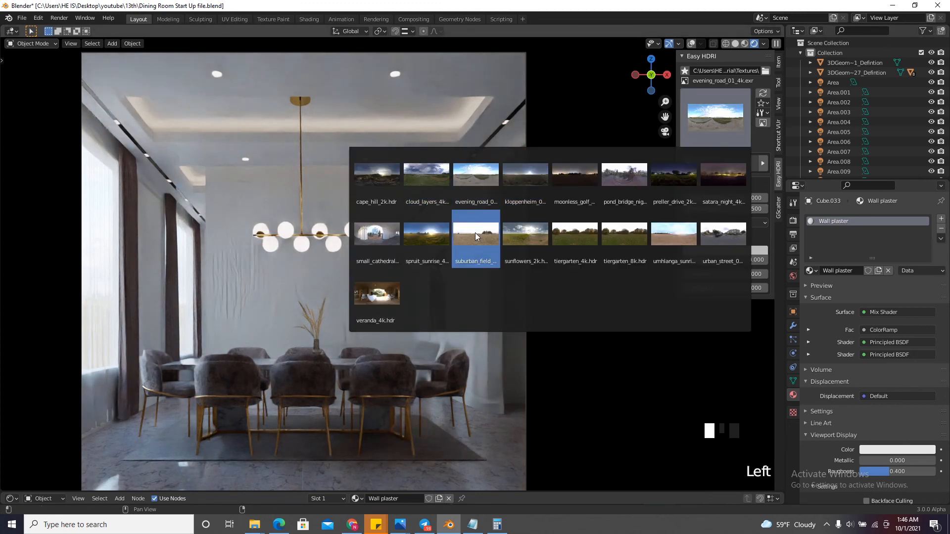
pyautogui.click(514, 232)
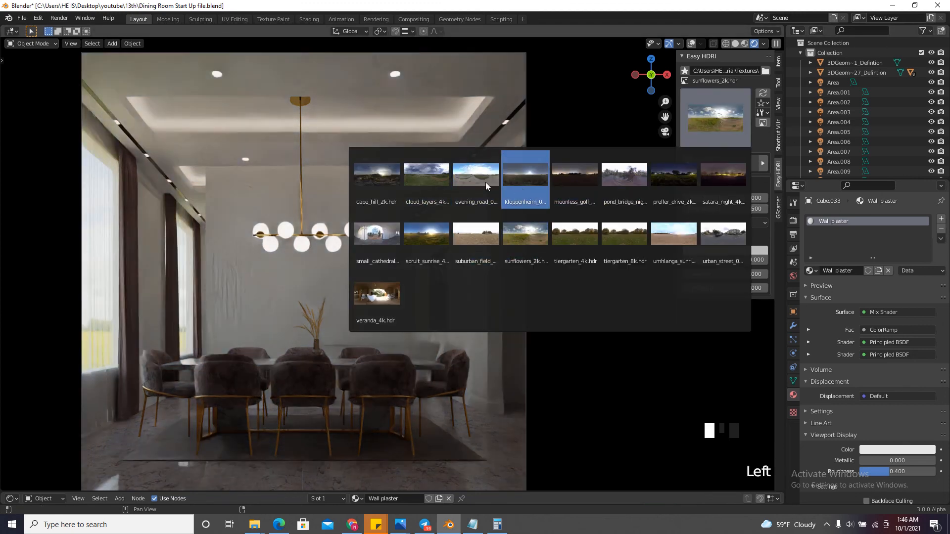
pyautogui.click(670, 235)
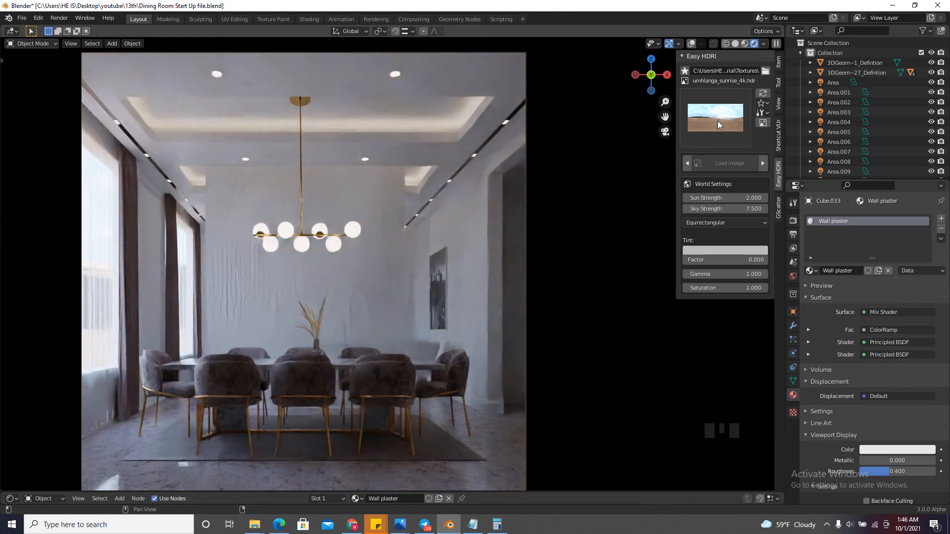
pyautogui.click(718, 121)
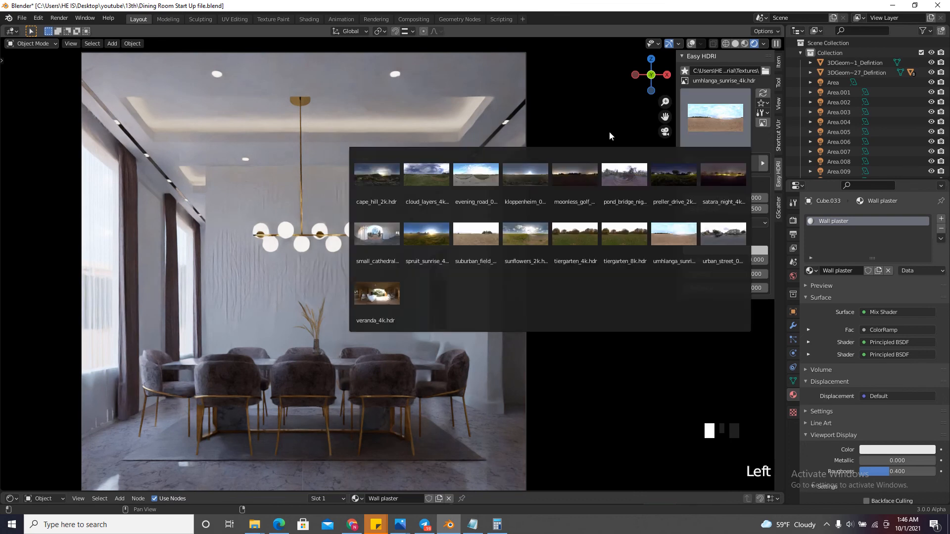
pyautogui.click(483, 177)
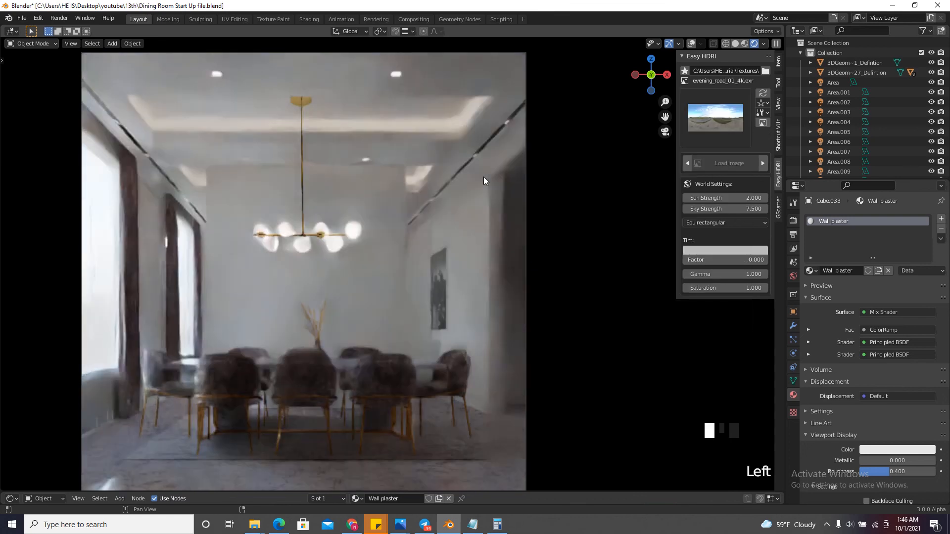
pyautogui.click(716, 118)
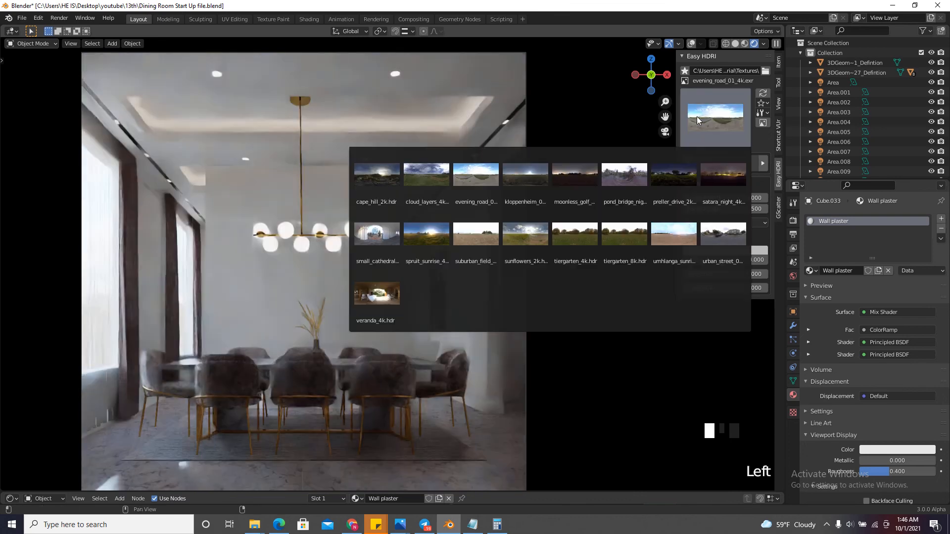
pyautogui.click(688, 241)
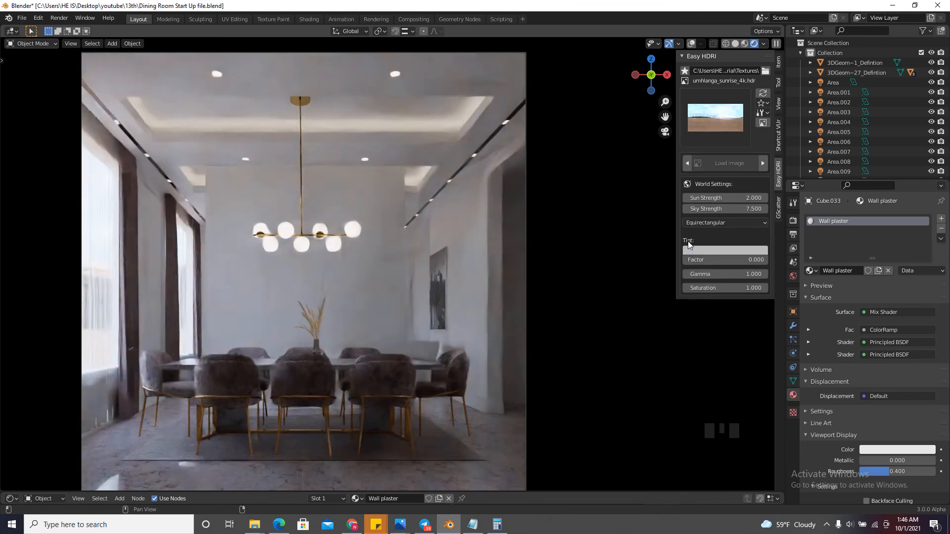
# Show the overlays again and set the power of the chandelier's linked point lights to 1.5 W
pyautogui.click(691, 44)
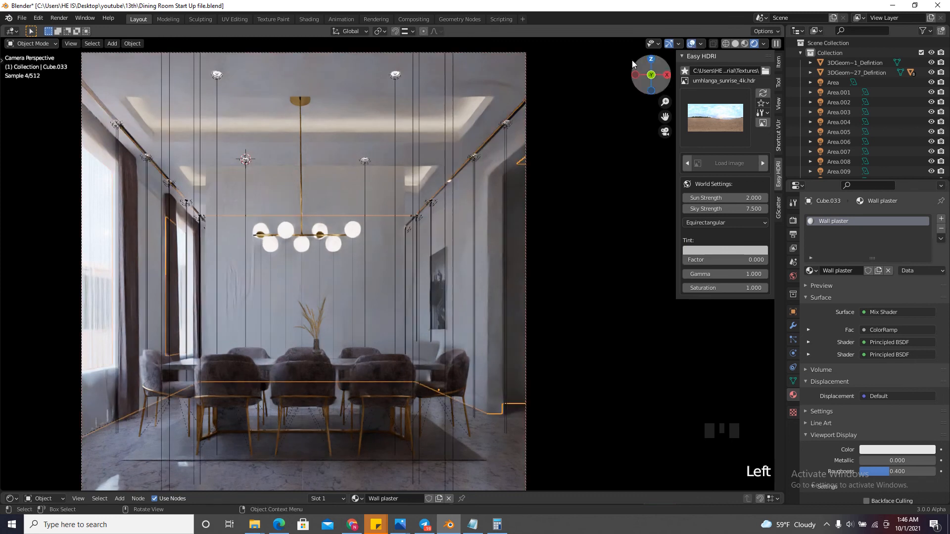
pyautogui.click(353, 249)
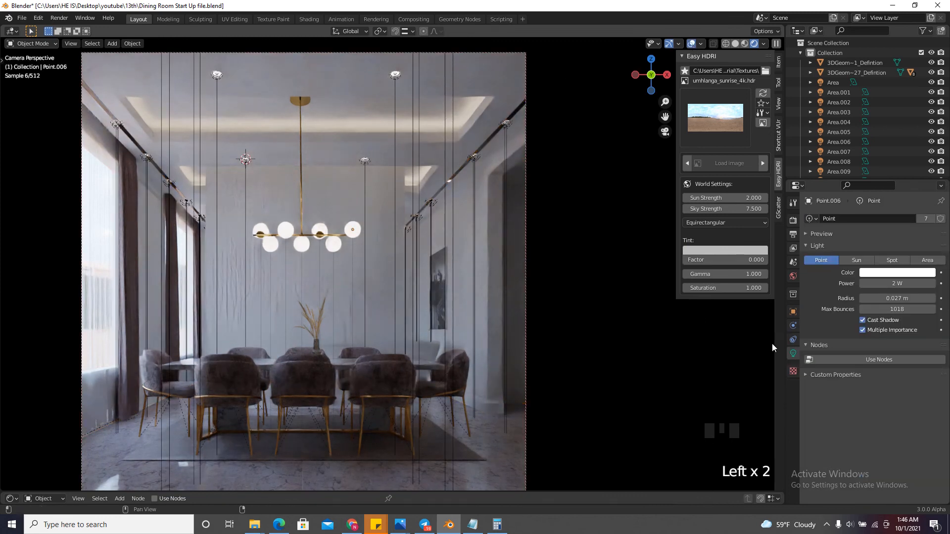
pyautogui.click(910, 283)
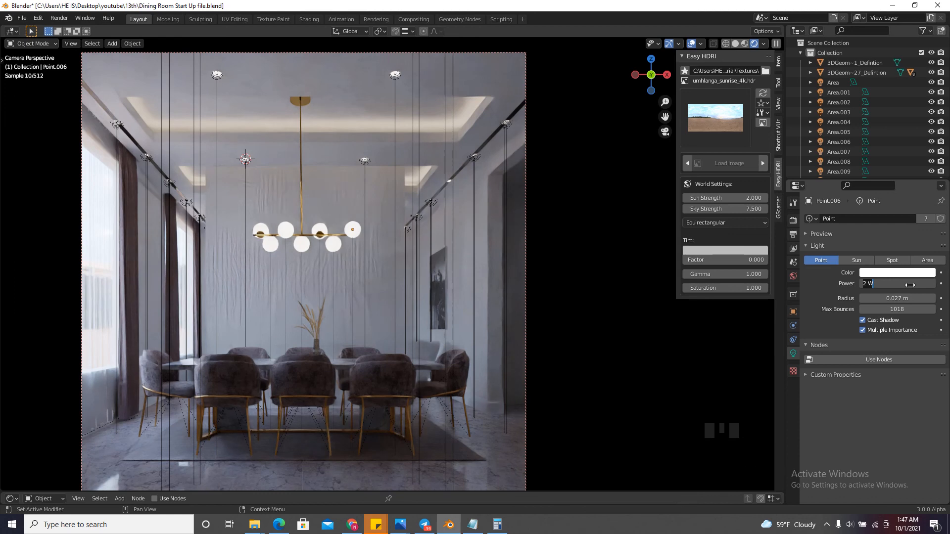
pyautogui.press('BackSpace')
pyautogui.press('BackSpace')
pyautogui.press('BackSpace')
pyautogui.write('1.5')
pyautogui.press('Return')
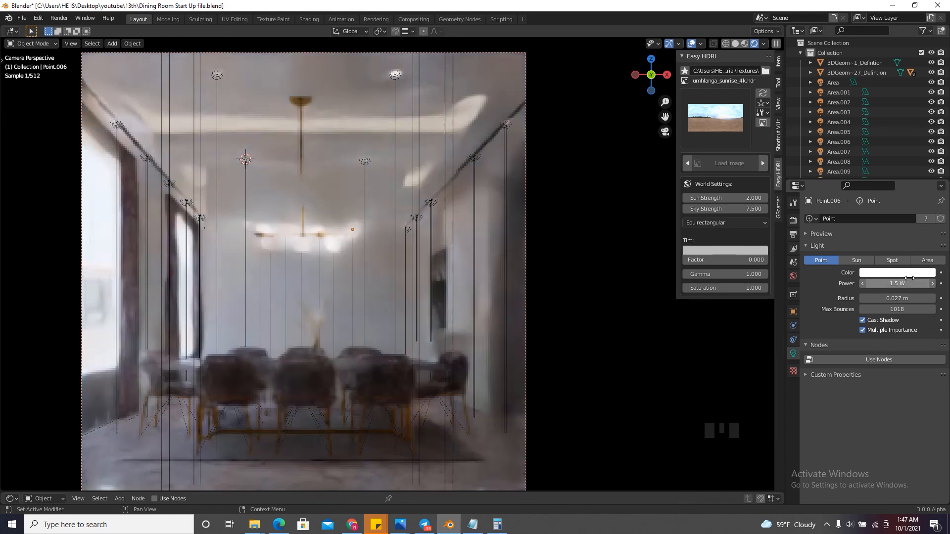
# Set the chandelier point lights' colour to a pale warm peach and save the file
pyautogui.click(908, 274)
pyautogui.moveTo(880, 181); pyautogui.dragTo(881, 184)
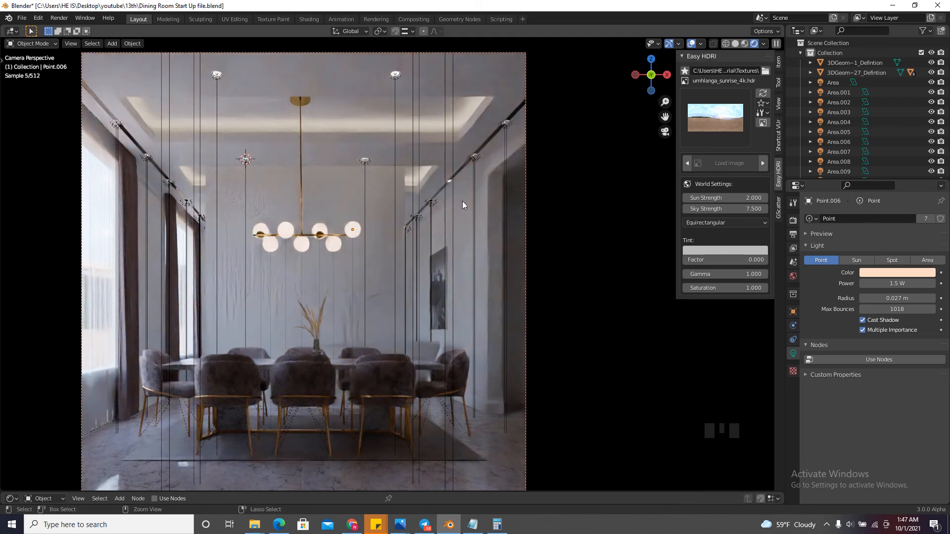
pyautogui.hotkey('ctrl', 's')
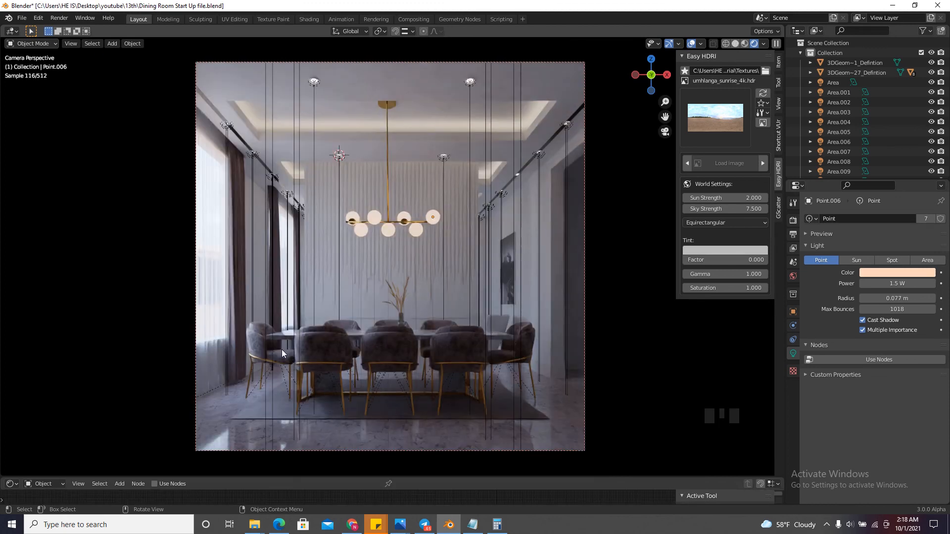
# Examine the node setup of the front chair's Chair material in an enlarged shader editor, then collapse it and select the plaster walls
pyautogui.click(318, 353)
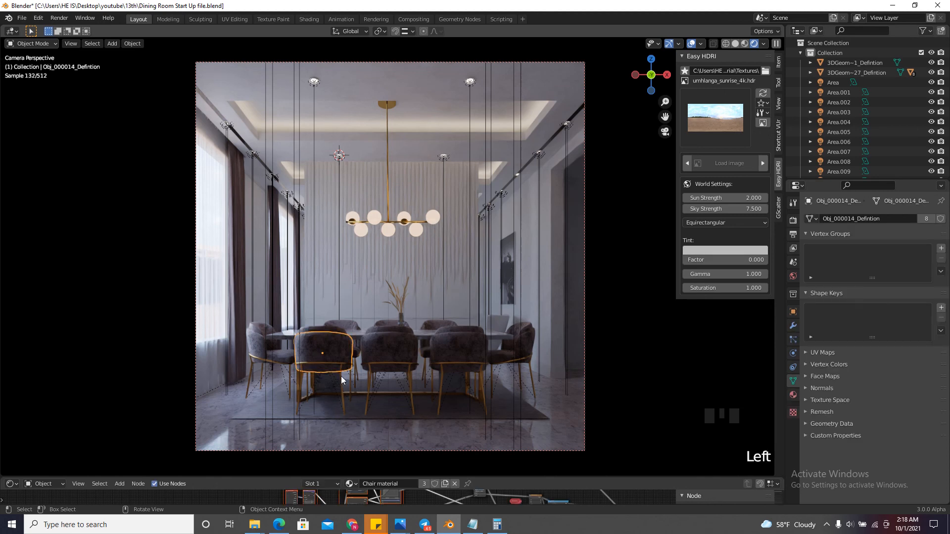
pyautogui.moveTo(494, 477); pyautogui.dragTo(494, 314)
pyautogui.scroll(-2, 431, 436)
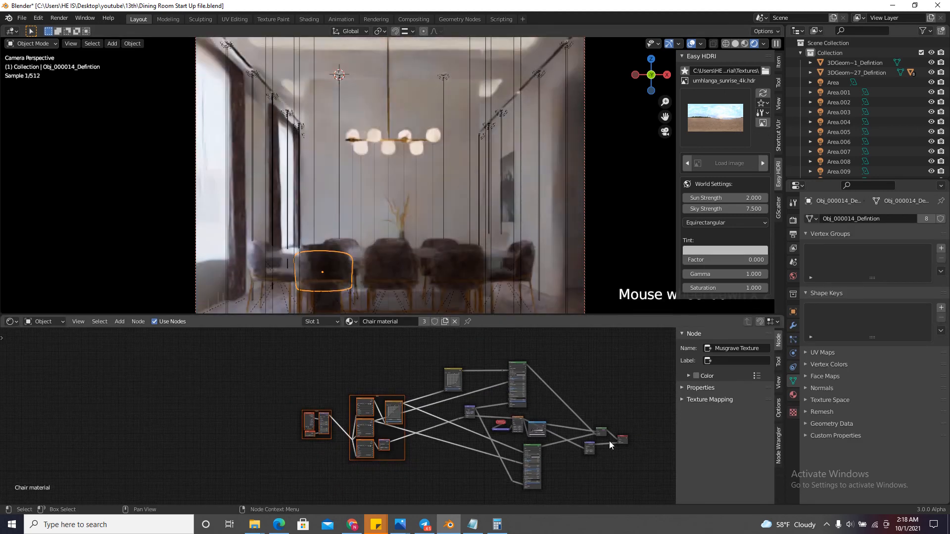
pyautogui.scroll(2, 611, 446)
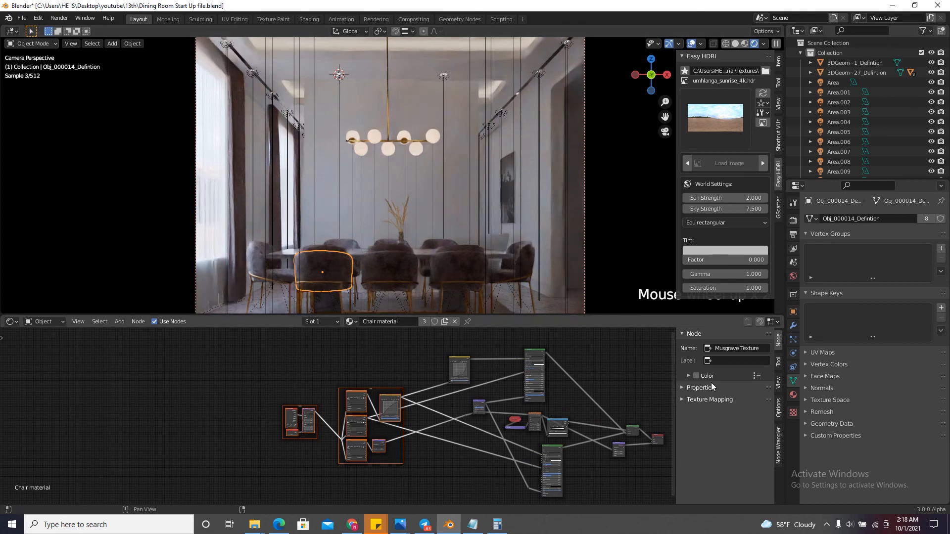
pyautogui.moveTo(637, 315); pyautogui.dragTo(637, 337)
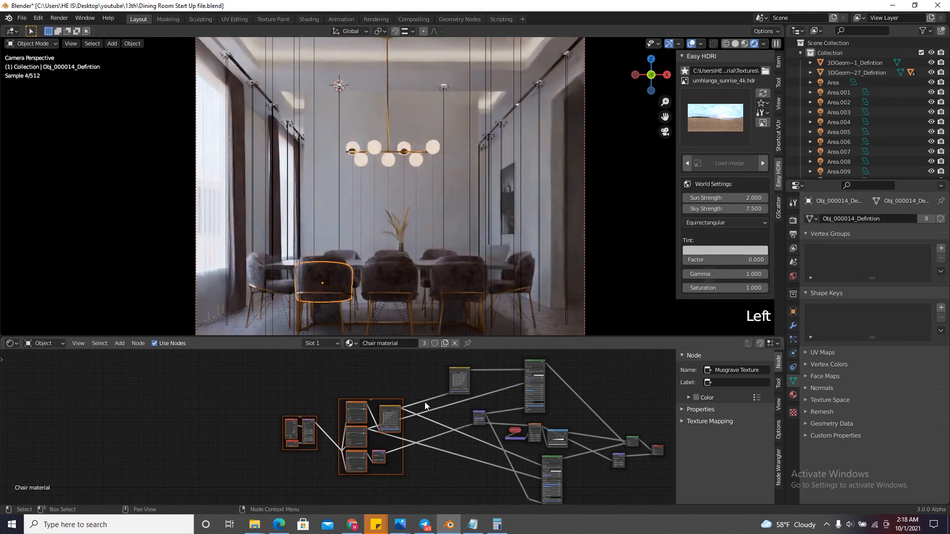
pyautogui.scroll(11, 456, 384)
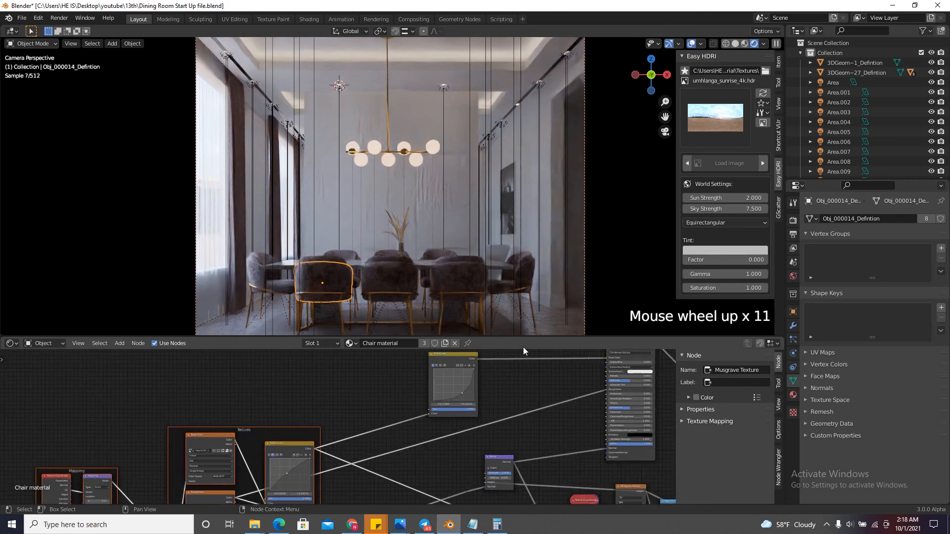
pyautogui.moveTo(527, 337); pyautogui.dragTo(527, 493)
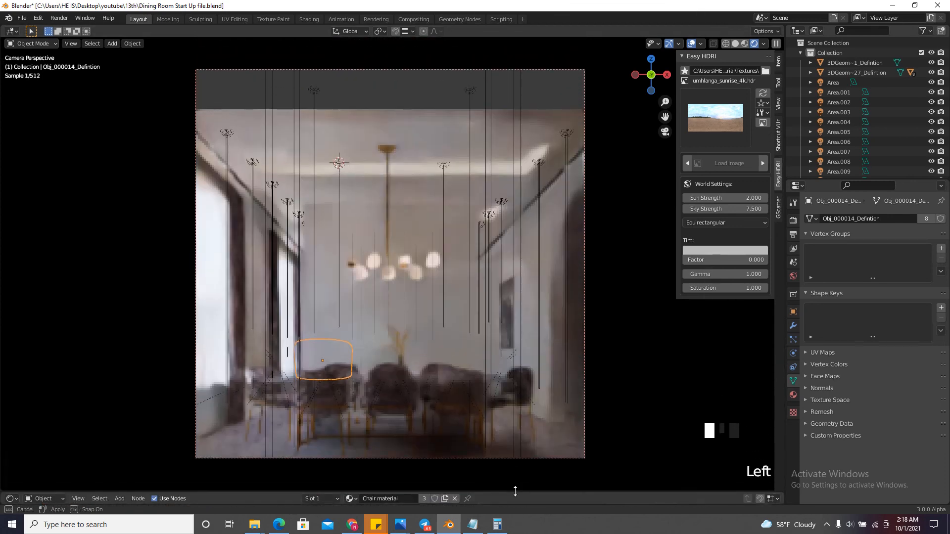
pyautogui.click(543, 233)
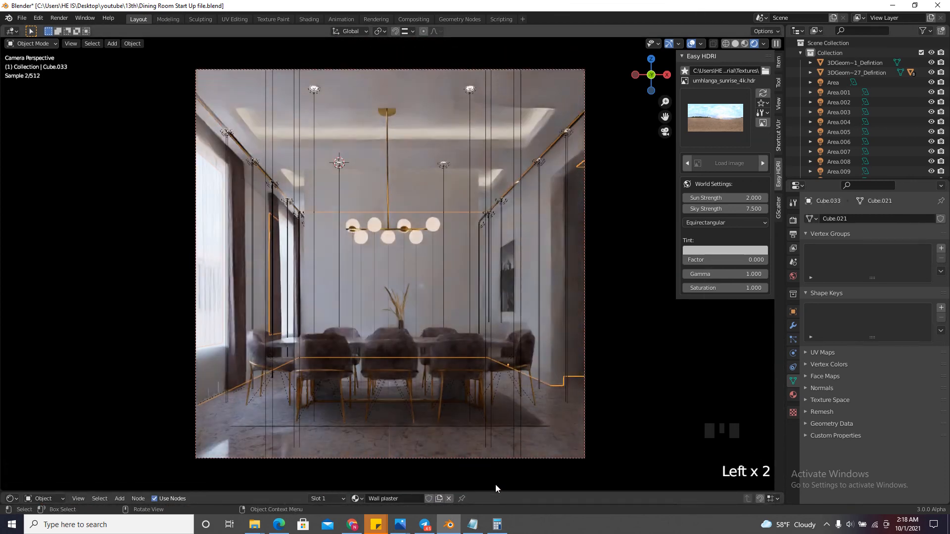
# Give the base colour of the uppermost Principled BSDF in the Wall plaster material a pale pink tint with a saturation of 0.121
pyautogui.moveTo(497, 494); pyautogui.dragTo(411, 303)
pyautogui.scroll(-5, 415, 443)
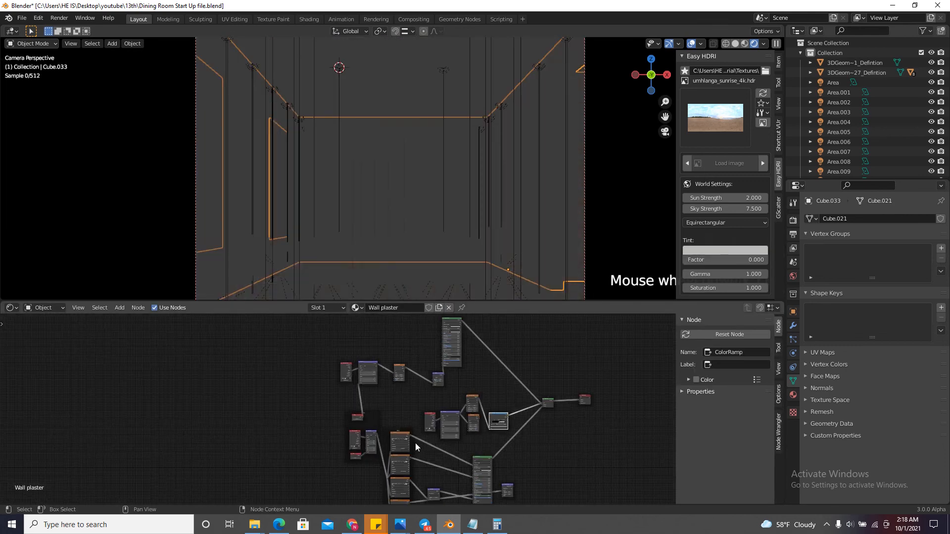
pyautogui.scroll(3, 452, 432)
pyautogui.scroll(-3, 450, 437)
pyautogui.scroll(4, 451, 438)
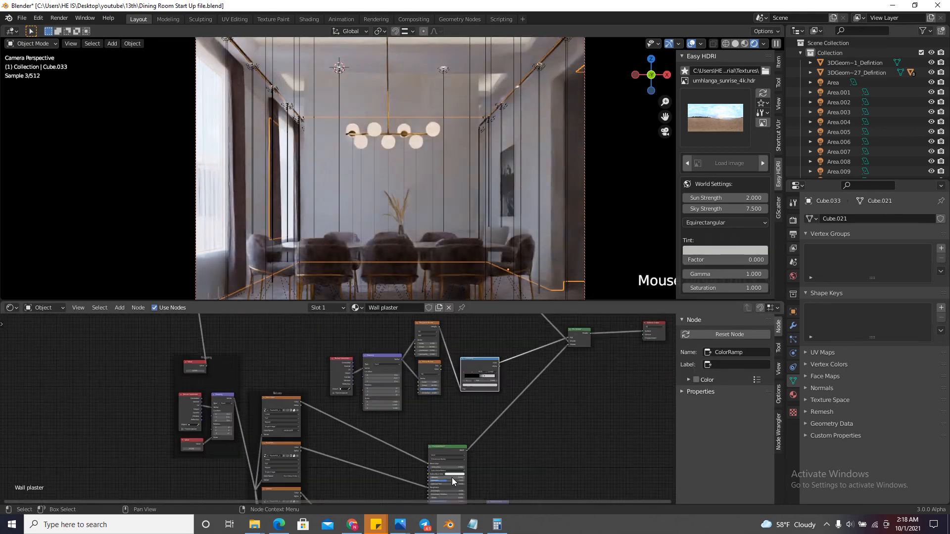
pyautogui.scroll(-3, 481, 442)
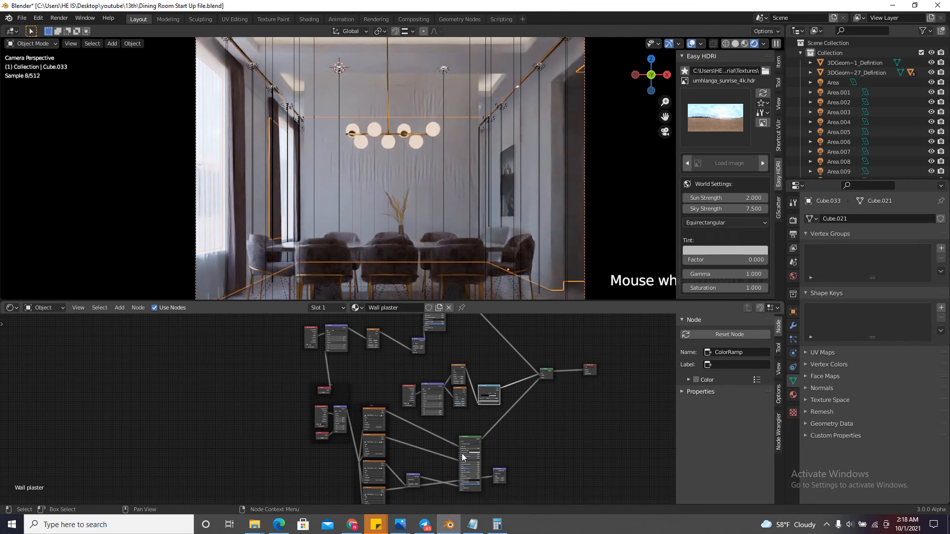
pyautogui.scroll(-2, 461, 430)
pyautogui.scroll(3, 445, 346)
pyautogui.scroll(7, 441, 328)
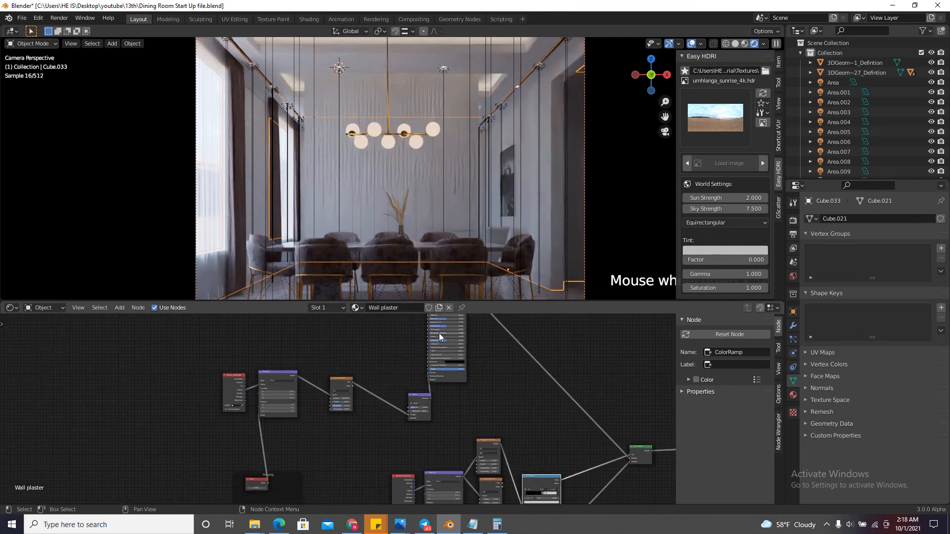
pyautogui.click(447, 343)
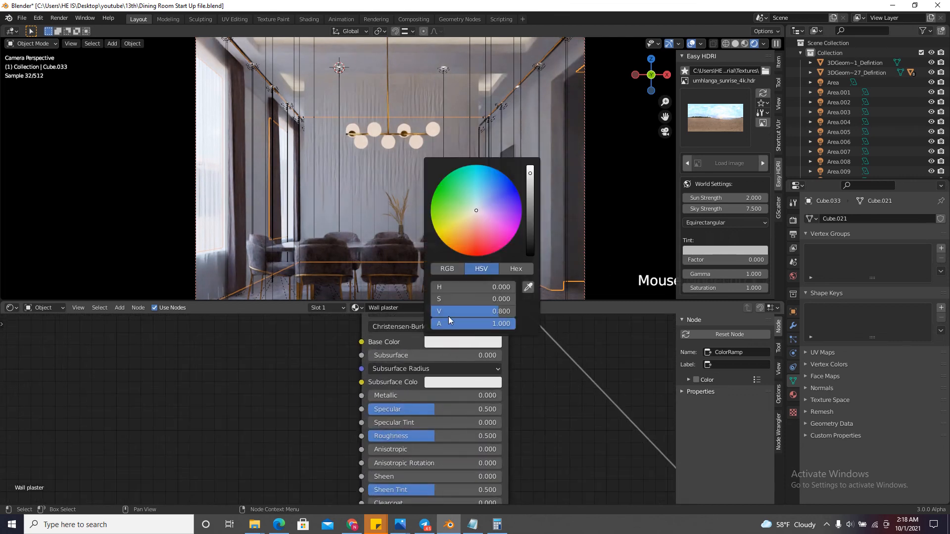
pyautogui.moveTo(438, 300); pyautogui.dragTo(453, 301)
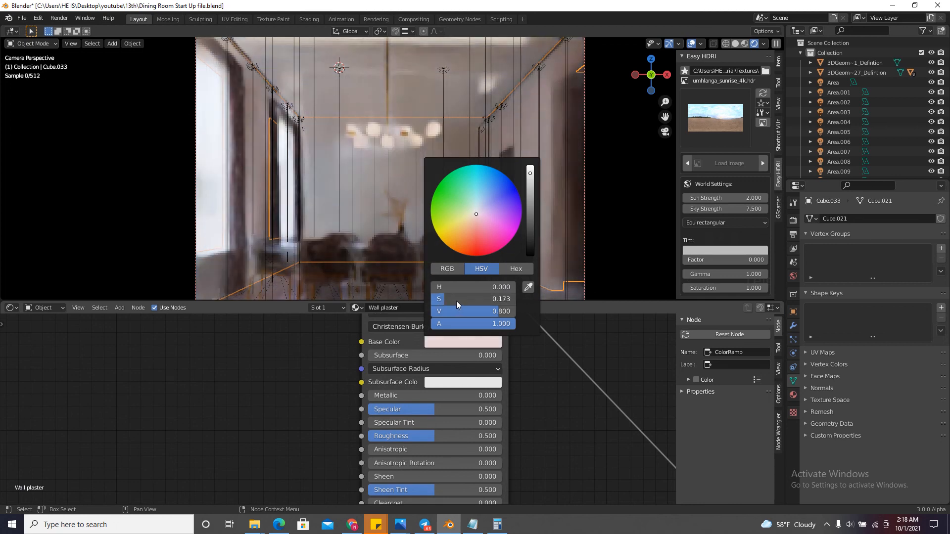
# Shift the hue and saturation of the wall plaster's base colour to a pale warm beige
pyautogui.scroll(5, 553, 91)
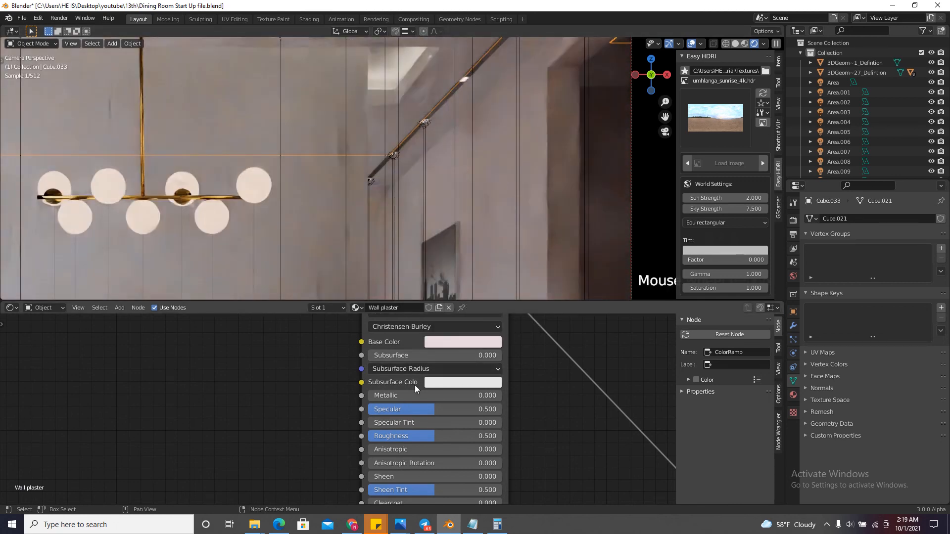
pyautogui.scroll(1, 415, 389)
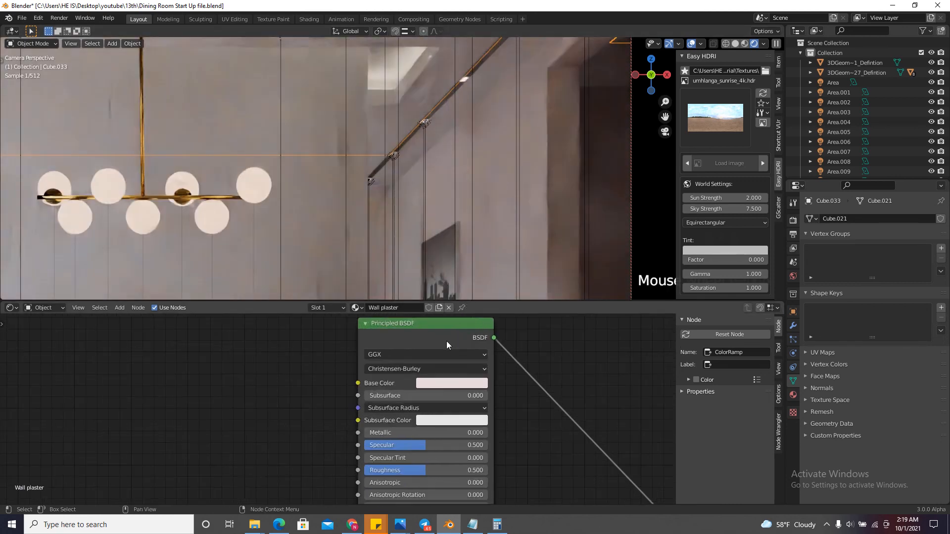
pyautogui.click(451, 390)
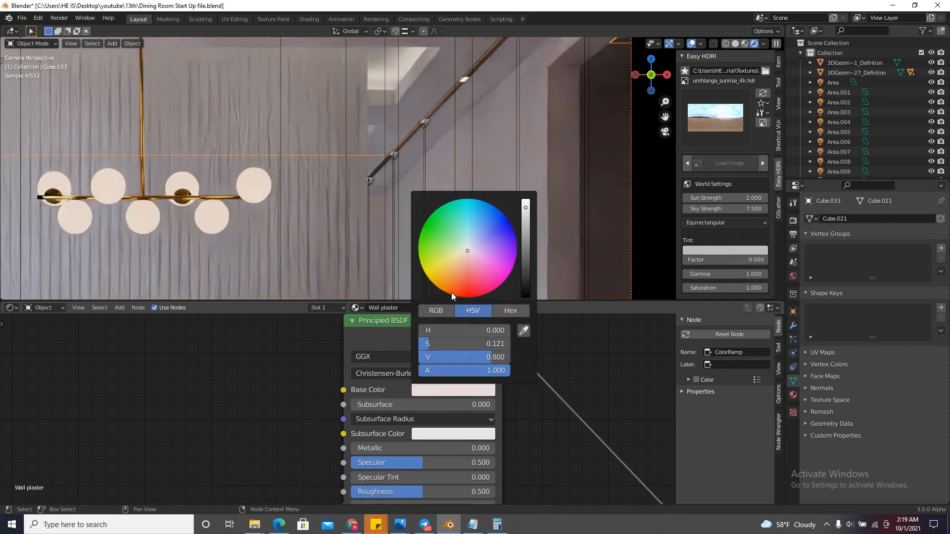
pyautogui.moveTo(432, 329); pyautogui.dragTo(444, 334)
pyautogui.press('Escape')
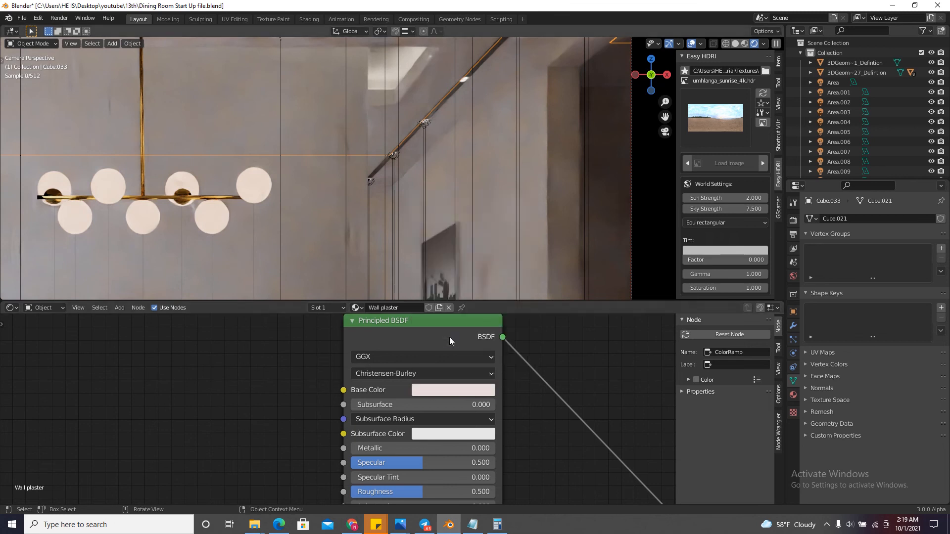
pyautogui.click(436, 394)
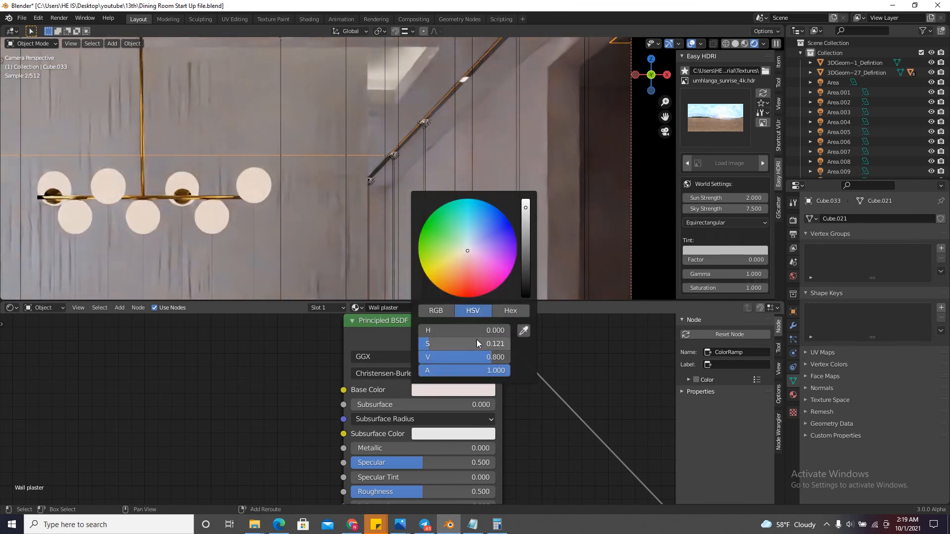
pyautogui.moveTo(476, 344); pyautogui.dragTo(449, 338)
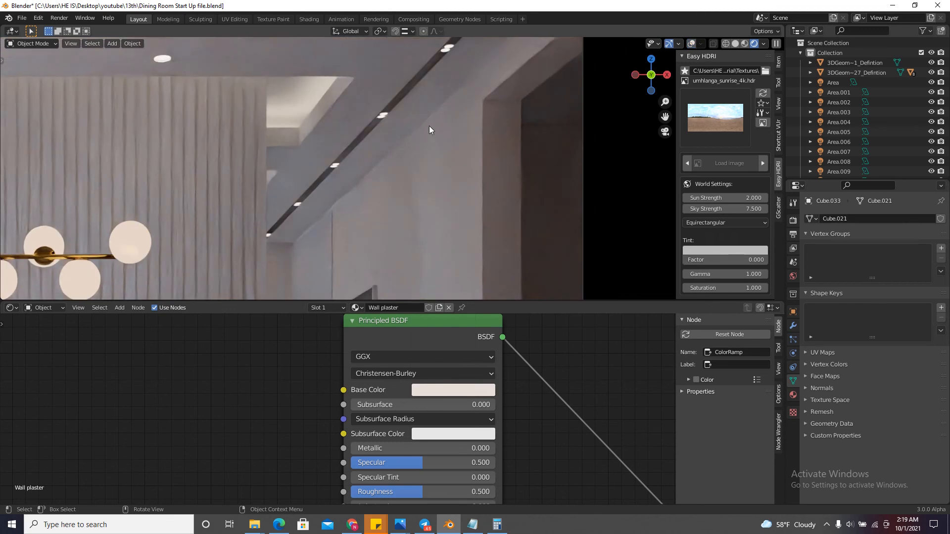
# Enlarge the 3D viewport again and examine the plaster wall colour in the full camera render
pyautogui.scroll(-5, 415, 123)
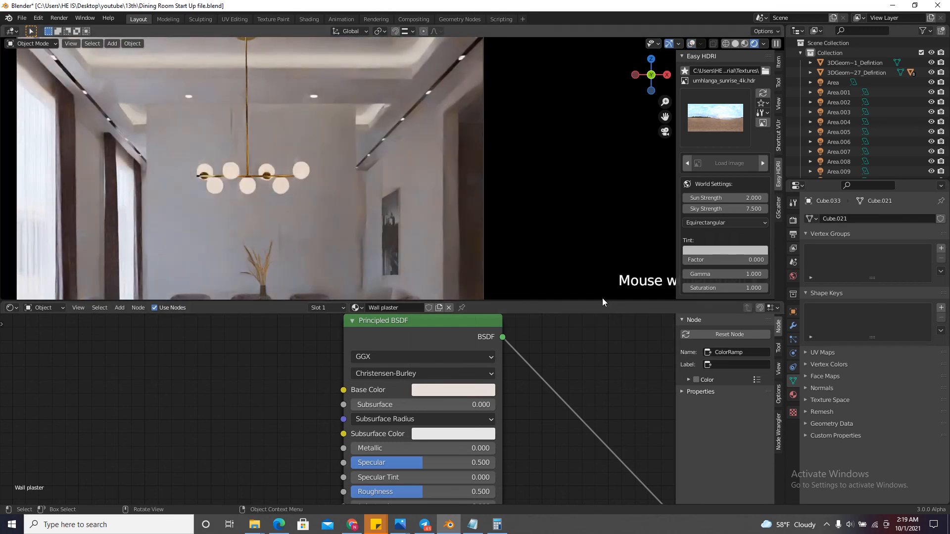
pyautogui.moveTo(602, 300); pyautogui.dragTo(619, 433)
pyautogui.scroll(-4, 579, 293)
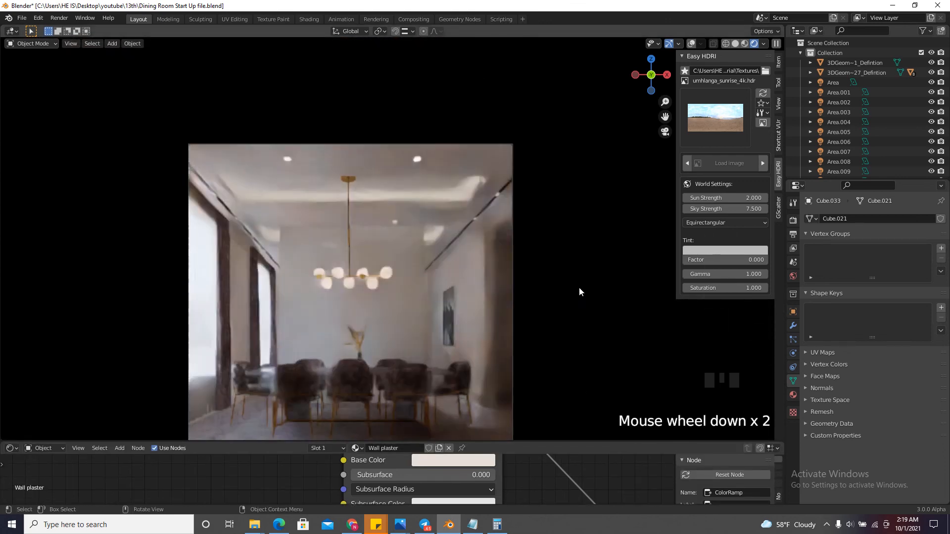
pyautogui.scroll(3, 480, 376)
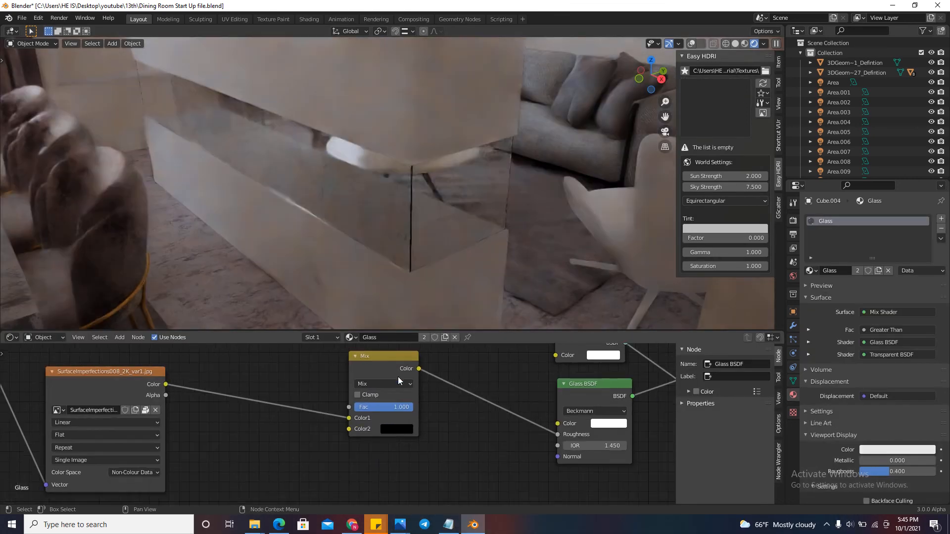
# Lower the factor of the Mix node that feeds the surface imperfections texture into the glass material's roughness
pyautogui.scroll(2, 398, 376)
pyautogui.moveTo(414, 414); pyautogui.dragTo(345, 396)
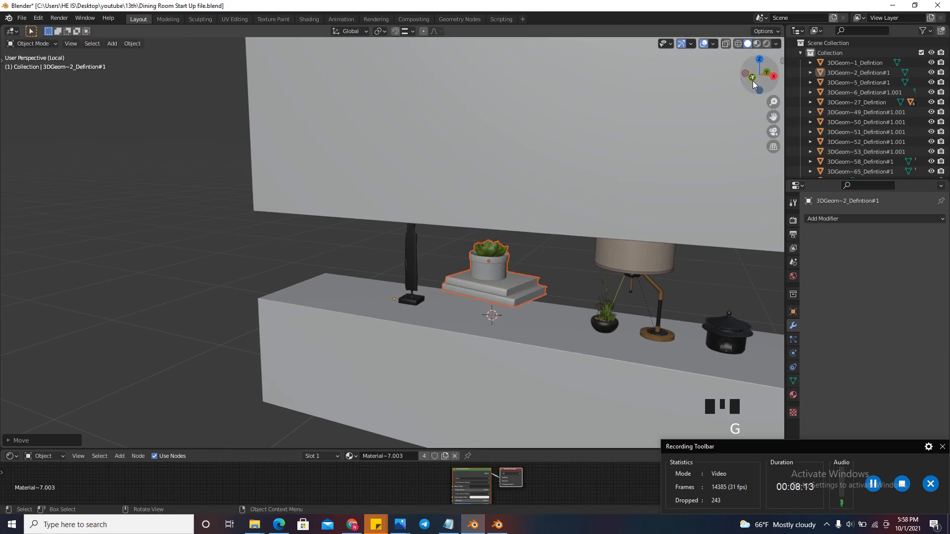
# Switch to the front orthographic view and move the stacked slabs with the potted succulent towards the fireplace unit's ledge
pyautogui.click(753, 81)
pyautogui.click(753, 81)
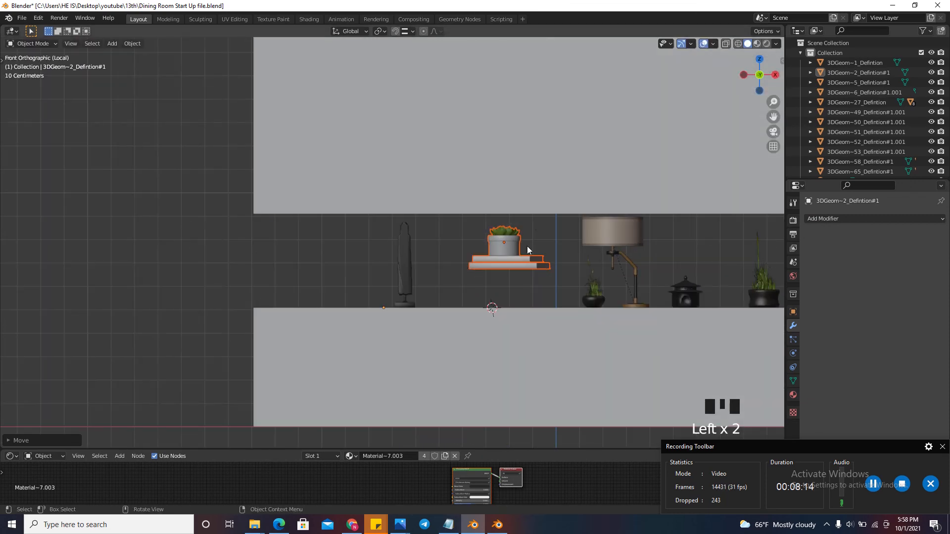
pyautogui.scroll(-3, 518, 291)
pyautogui.press('g')
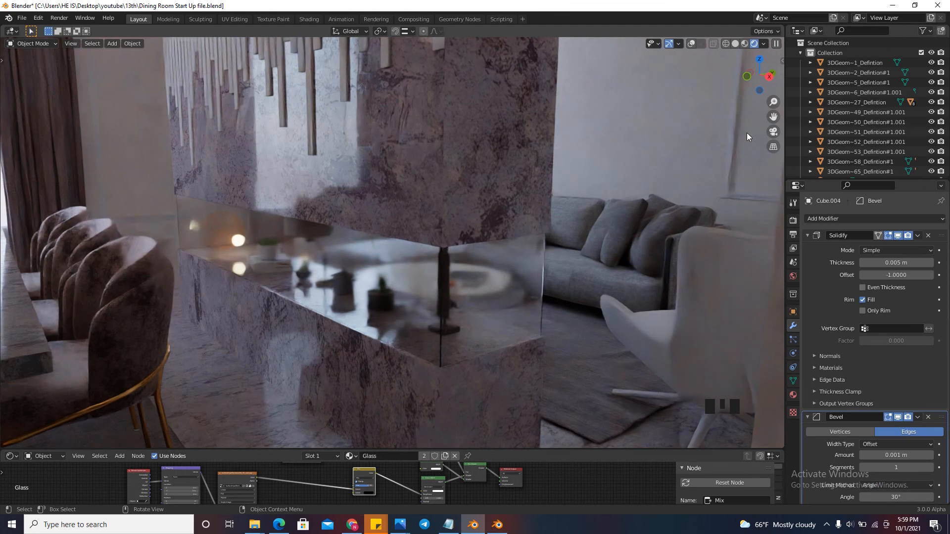
# Make a linked duplicate of the potted plant about 2.5 m along negative Y, beside the dining table's curtain wall
pyautogui.hotkey('alt', 'd')
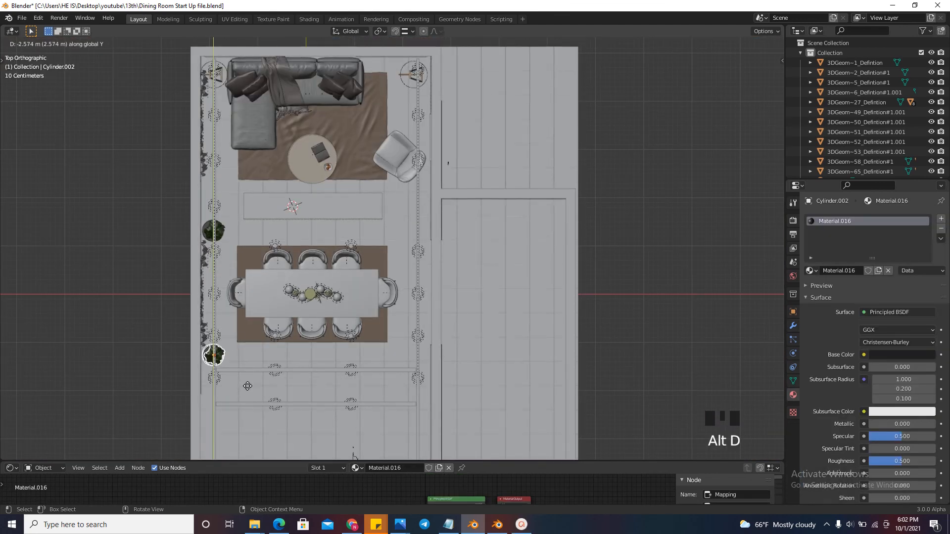
pyautogui.click(251, 379)
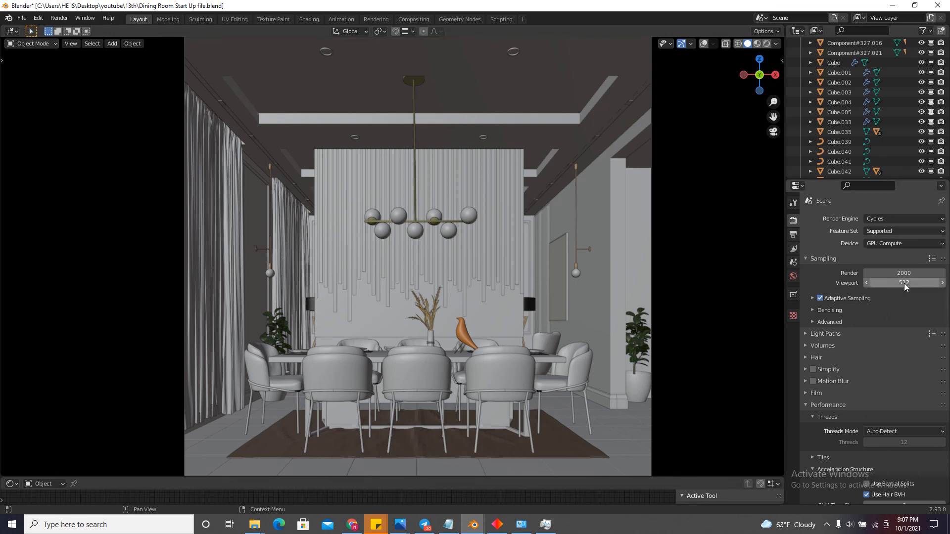
# Examine the adaptive sampling and denoising settings, keeping NLM as the render denoiser
pyautogui.click(812, 299)
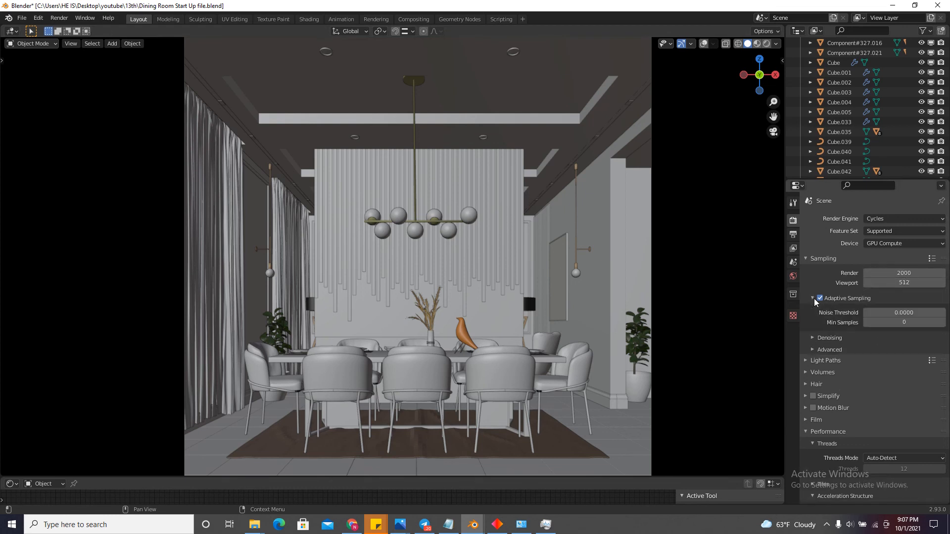
pyautogui.click(830, 339)
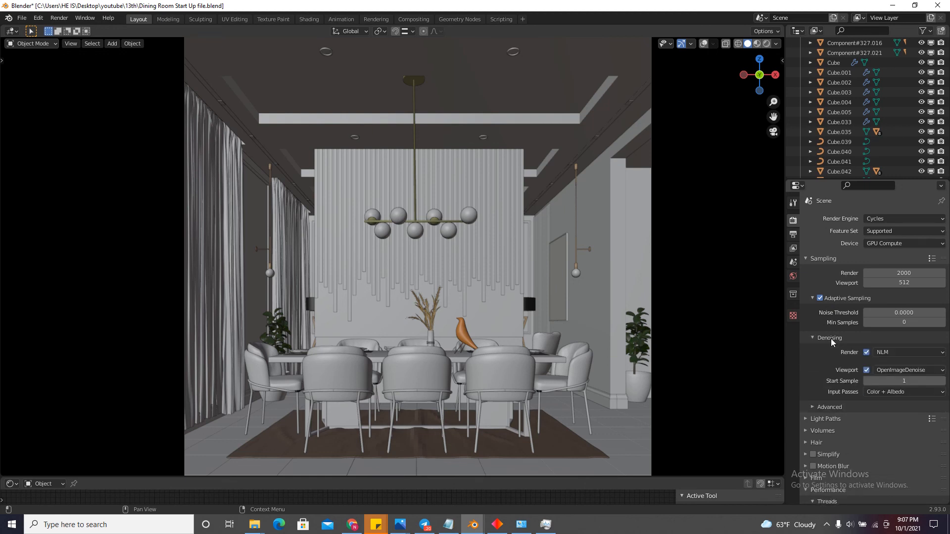
pyautogui.click(867, 352)
pyautogui.click(880, 352)
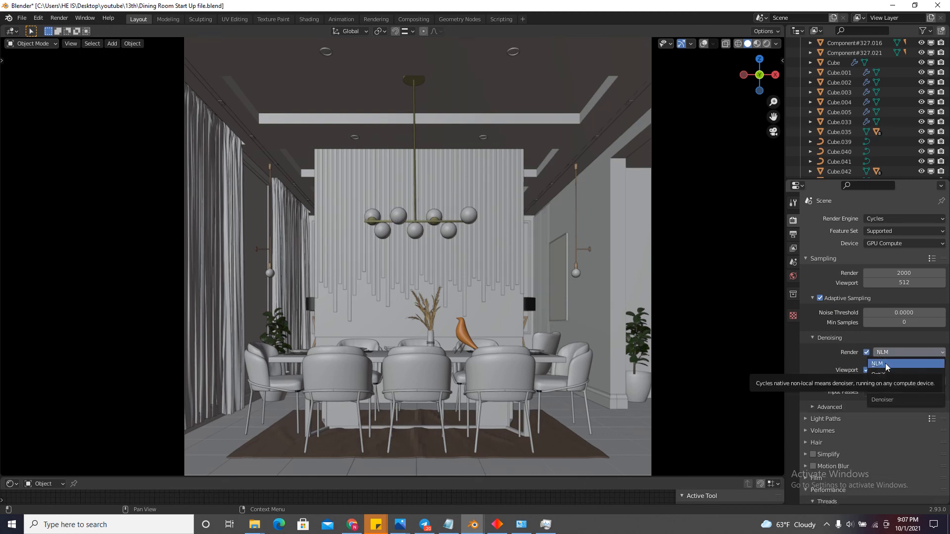
pyautogui.click(886, 363)
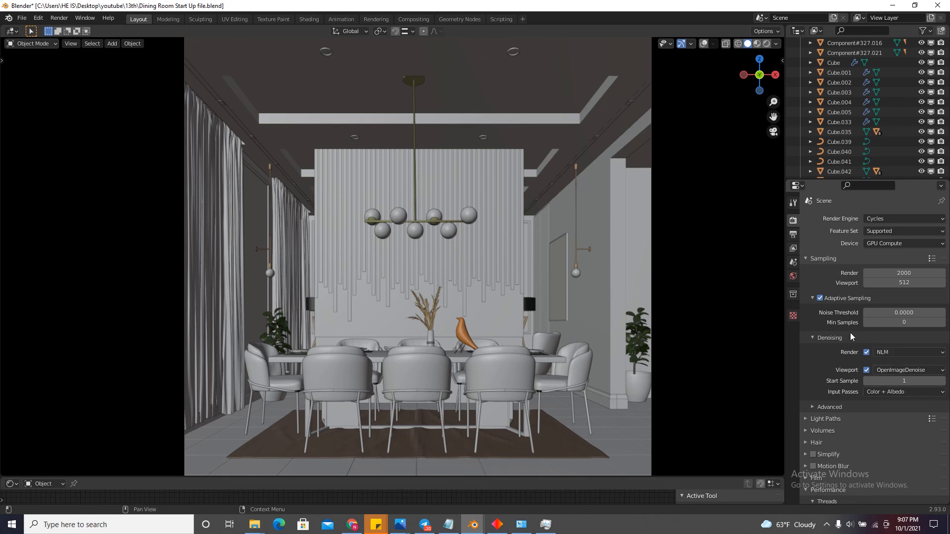
# Examine the render performance settings, including the tile size, acceleration structure and viewport options
pyautogui.scroll(-6, 869, 337)
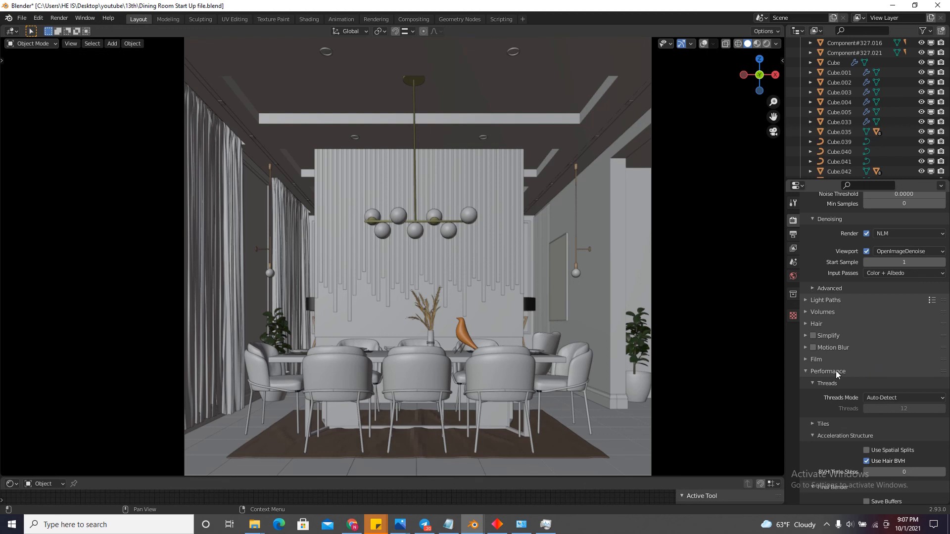
pyautogui.scroll(-5, 836, 370)
pyautogui.click(823, 325)
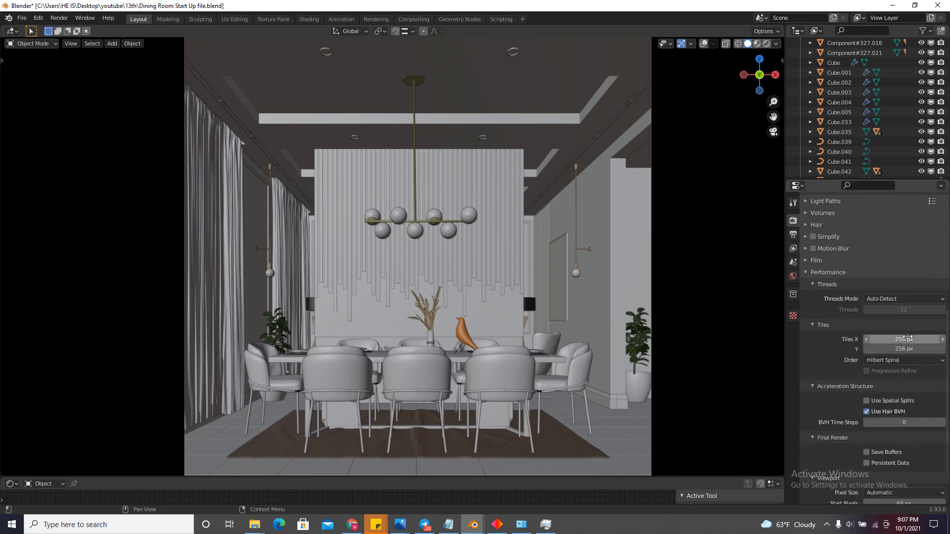
pyautogui.scroll(3, 905, 339)
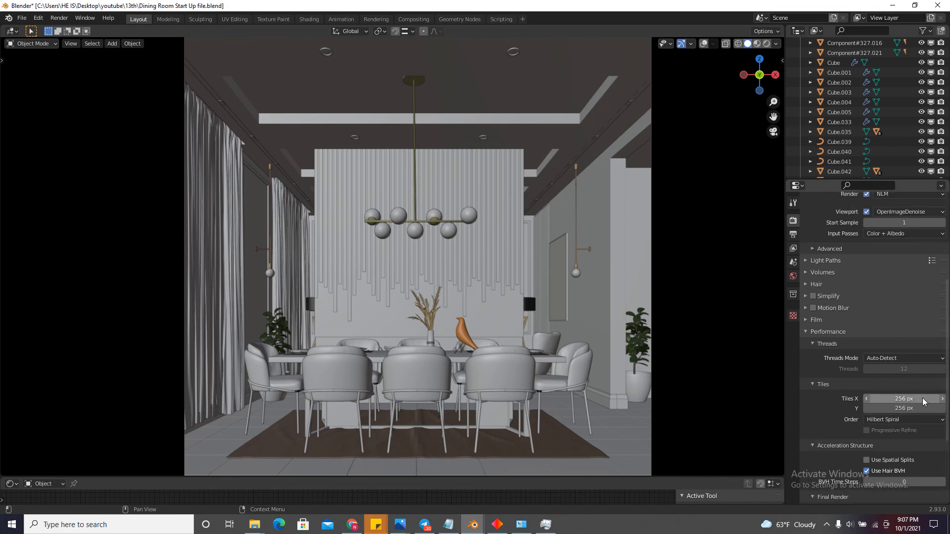
pyautogui.scroll(-6, 887, 400)
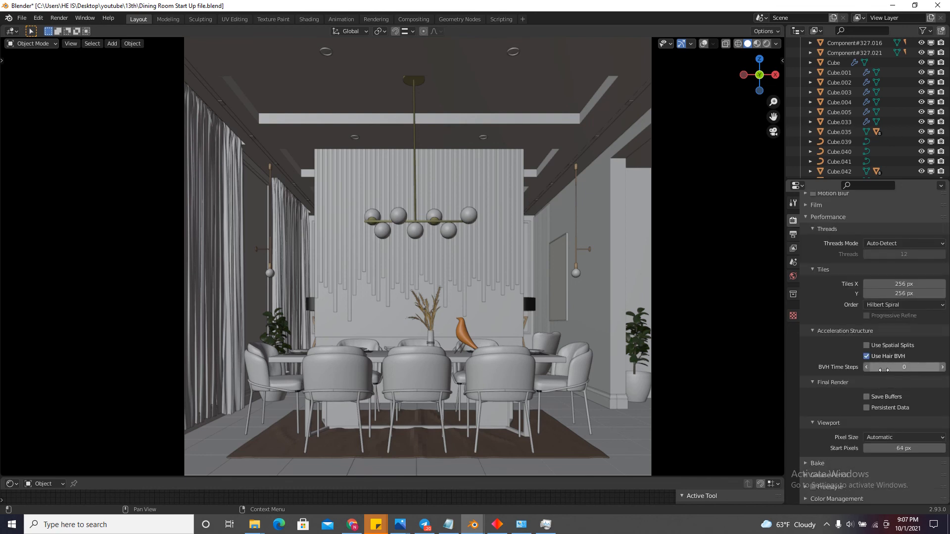
# Check the colour management look options, try an exposure of 0 and restore it to 0.5
pyautogui.click(848, 499)
pyautogui.scroll(-5, 847, 391)
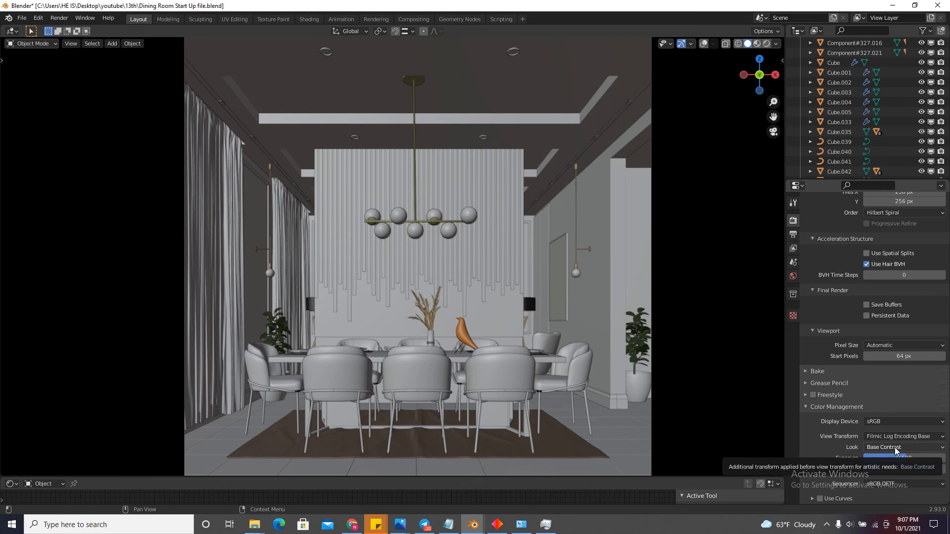
pyautogui.click(882, 447)
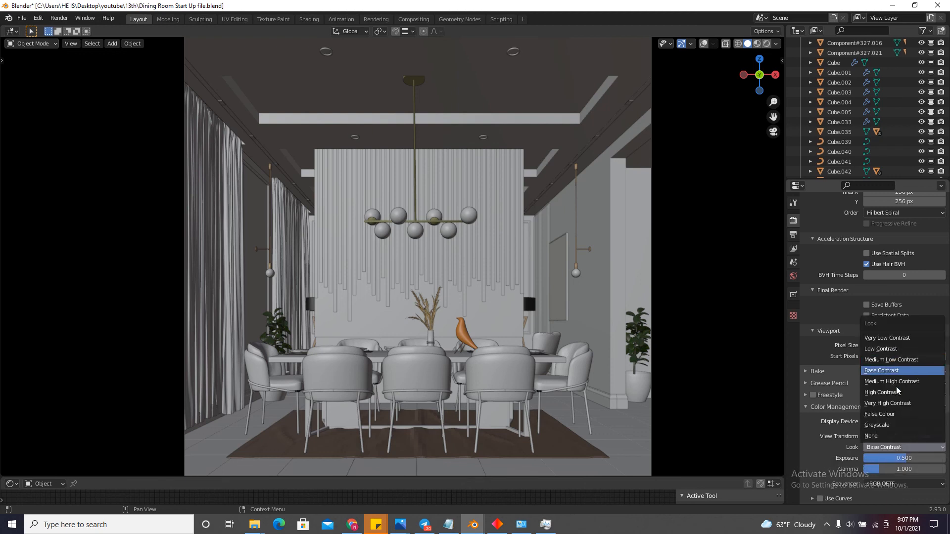
pyautogui.click(903, 461)
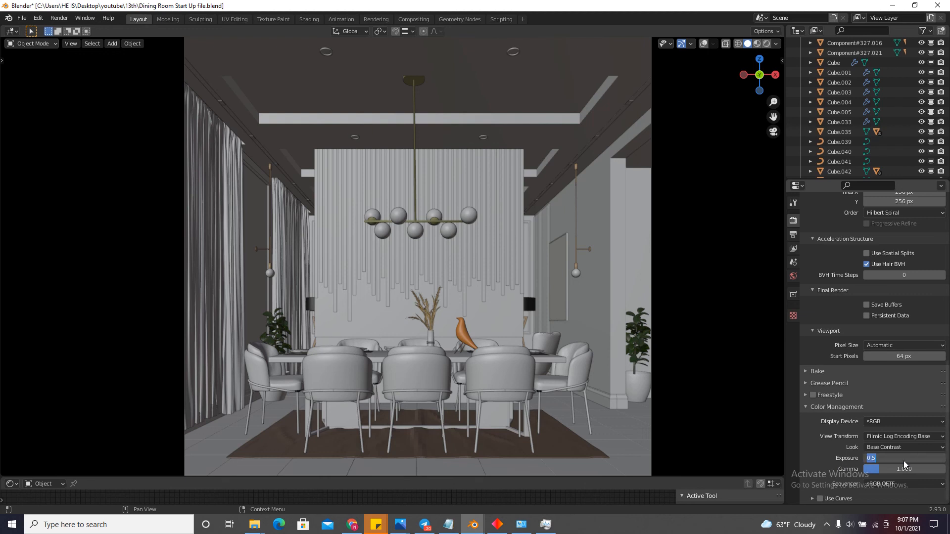
pyautogui.write('0')
pyautogui.press('Return')
pyautogui.click(904, 461)
pyautogui.write('0.5')
pyautogui.press('Return')
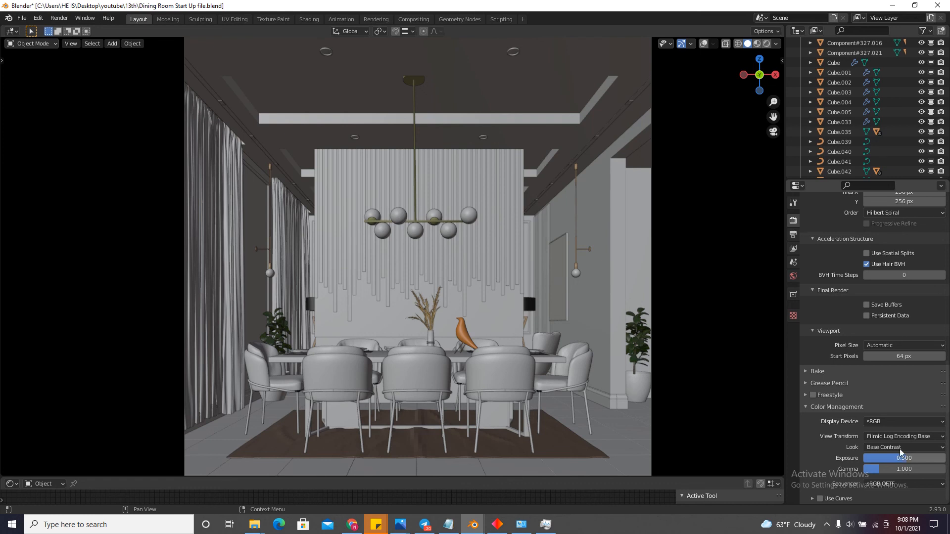
# Check the view layer's light passes and start rendering the image
pyautogui.scroll(15, 887, 275)
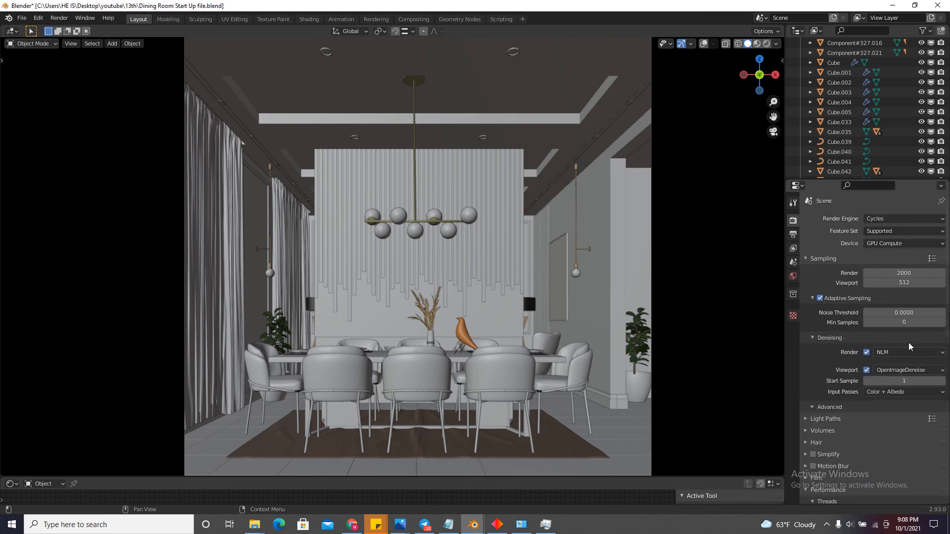
pyautogui.click(793, 248)
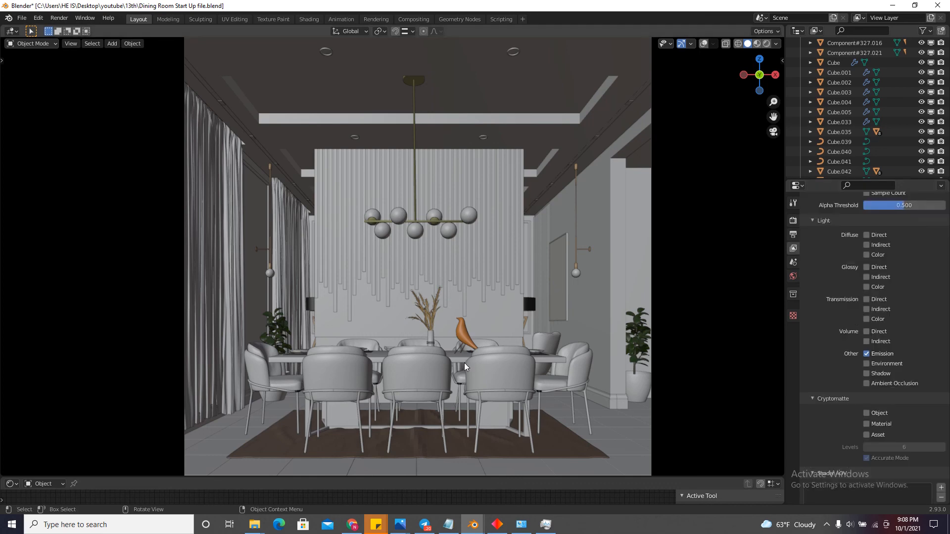
pyautogui.click(57, 20)
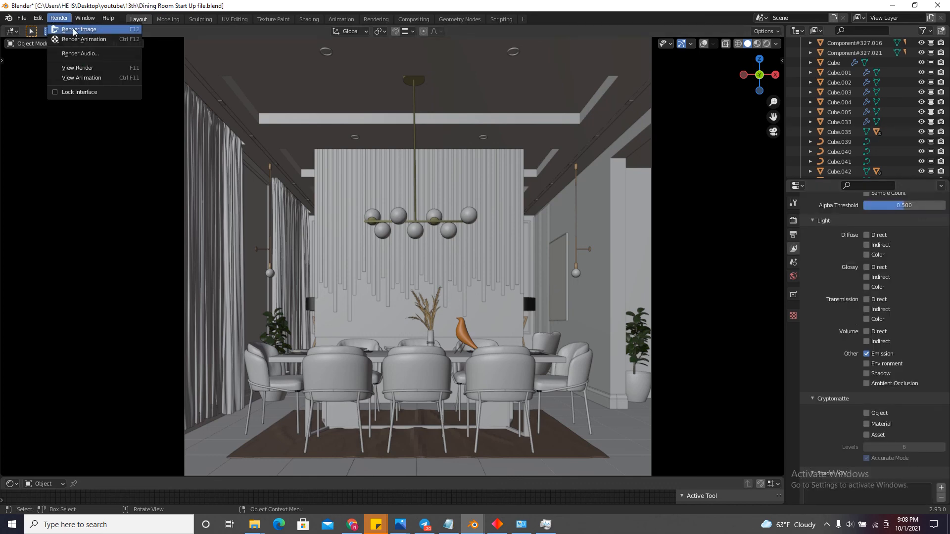